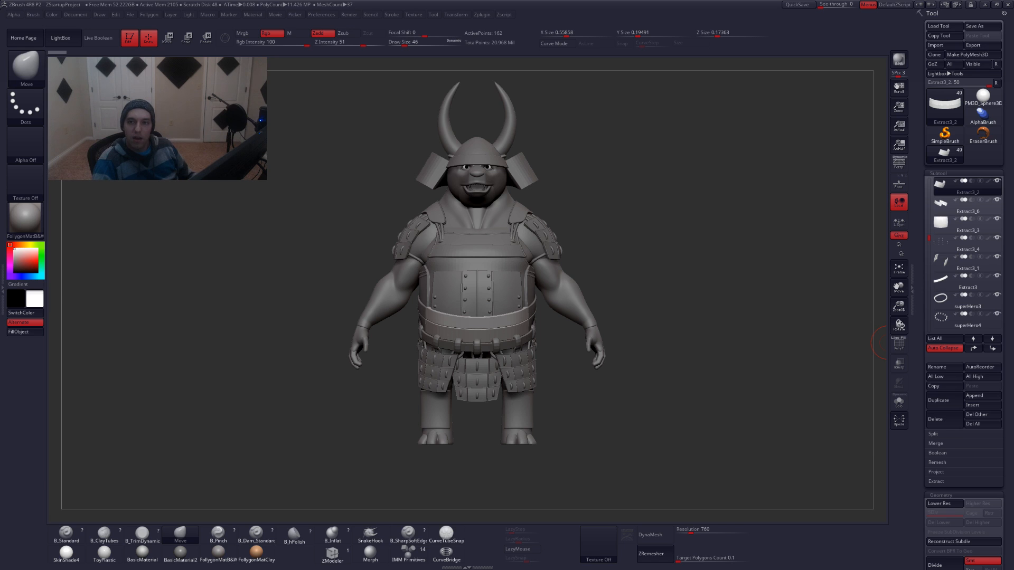
Bring the Photoshop samurai armour reference image over the ZBrush model for comparison, and move it away again
{"action": "left_click_drag", "start_coordinate": [1013, 1], "coordinate": [690, 88]}
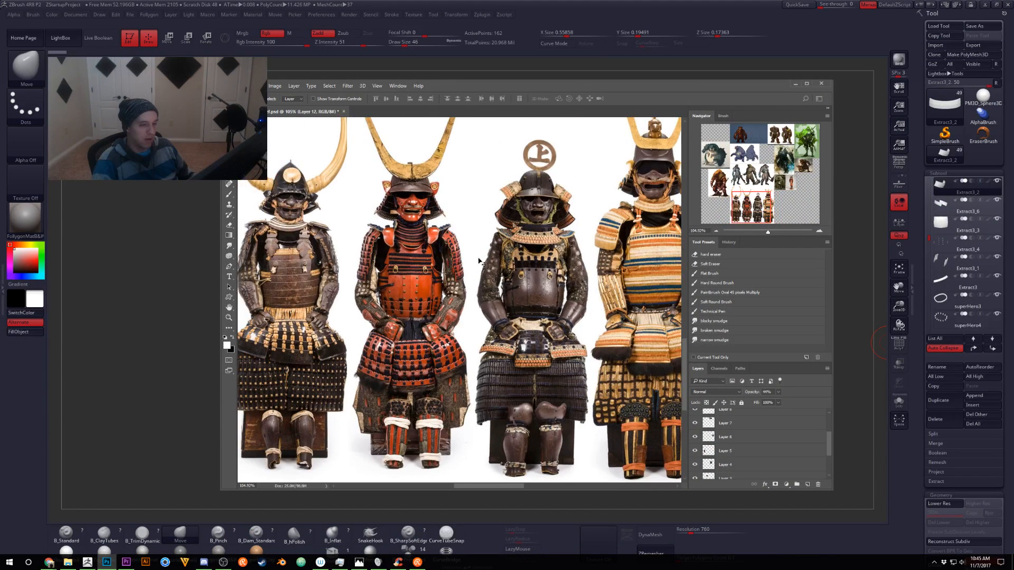
{"action": "mouse_move", "coordinate": [562, 86]}
{"action": "left_mouse_down"}
{"action": "mouse_move", "coordinate": [523, 361]}
{"action": "mouse_move", "coordinate": [530, 440]}
{"action": "left_mouse_up"}
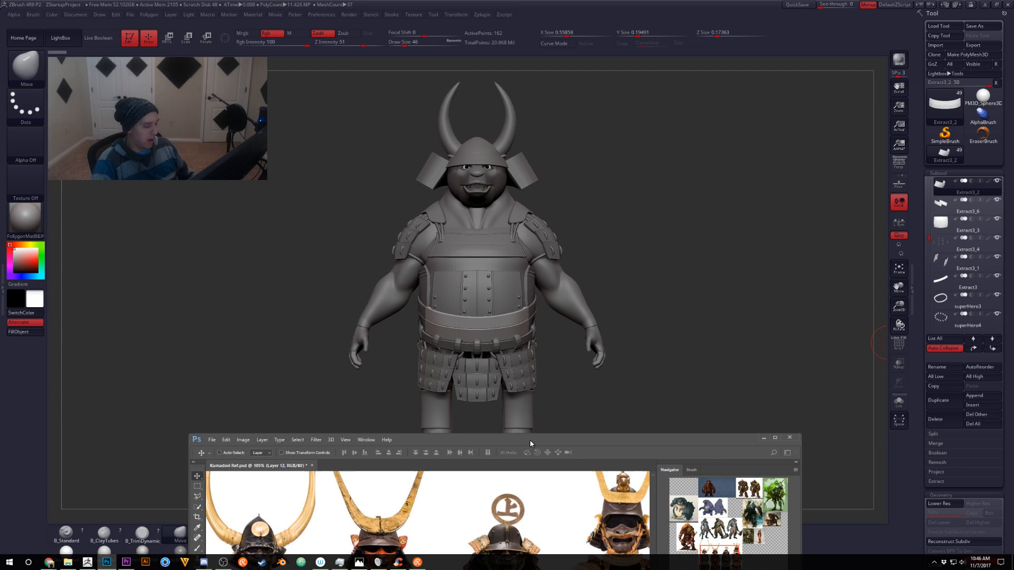
{"action": "left_click_drag", "start_coordinate": [531, 439], "coordinate": [561, 99]}
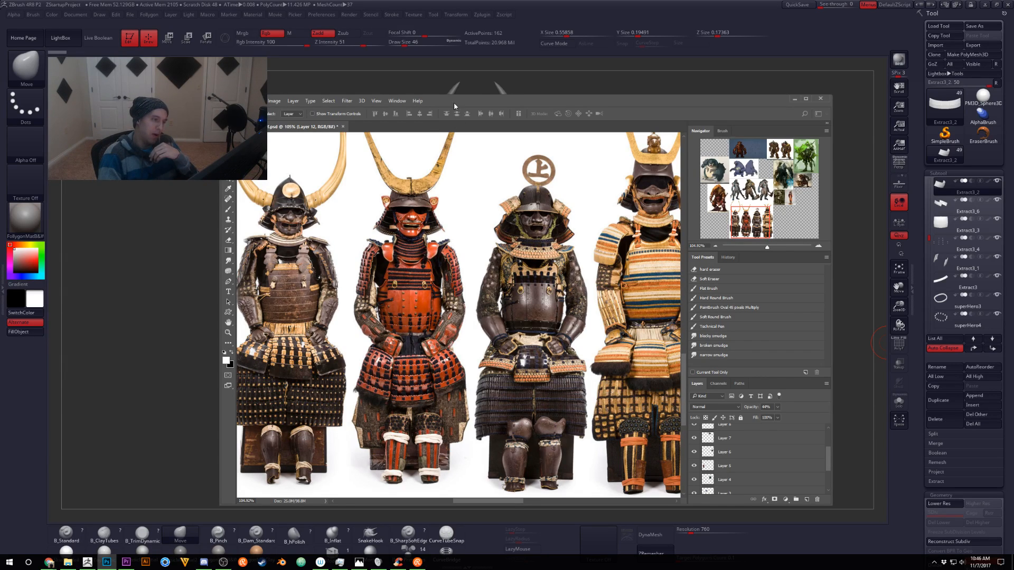
{"action": "left_click_drag", "start_coordinate": [453, 102], "coordinate": [1013, 57]}
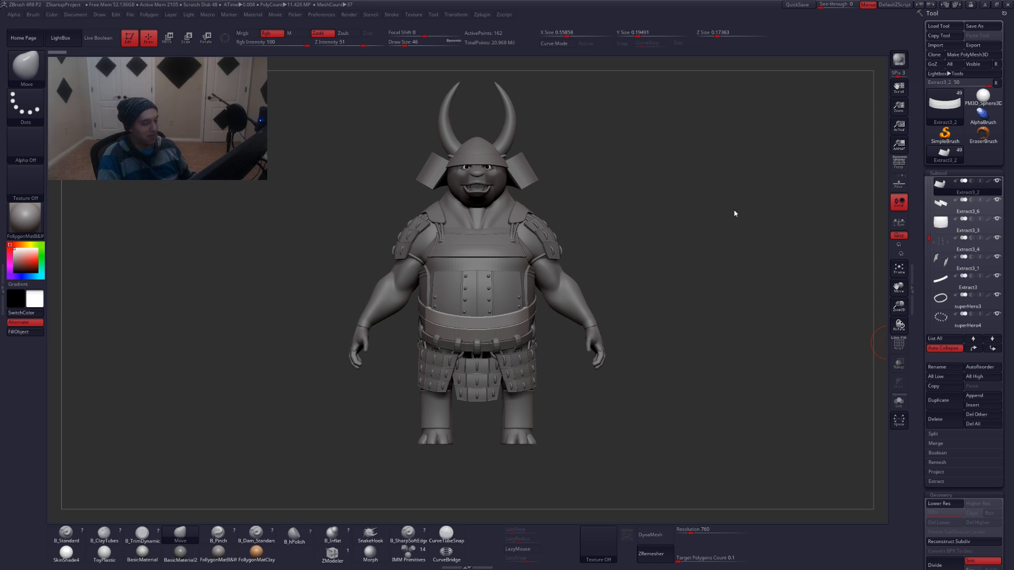
{"action": "key", "text": "ctrl"}
{"action": "key", "text": "space"}
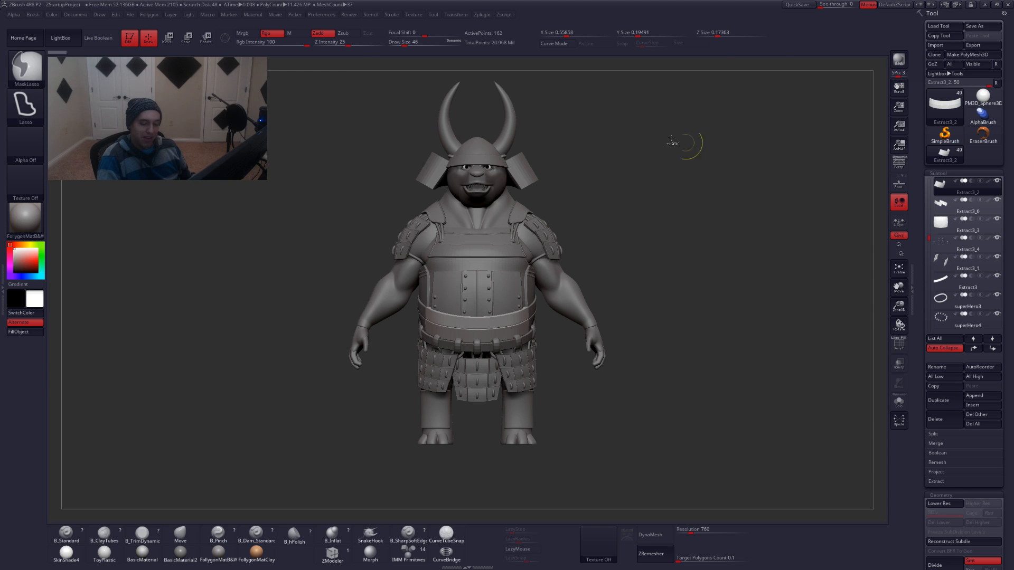
{"action": "left_click_drag", "start_coordinate": [602, 202], "coordinate": [609, 216], "text": "alt"}
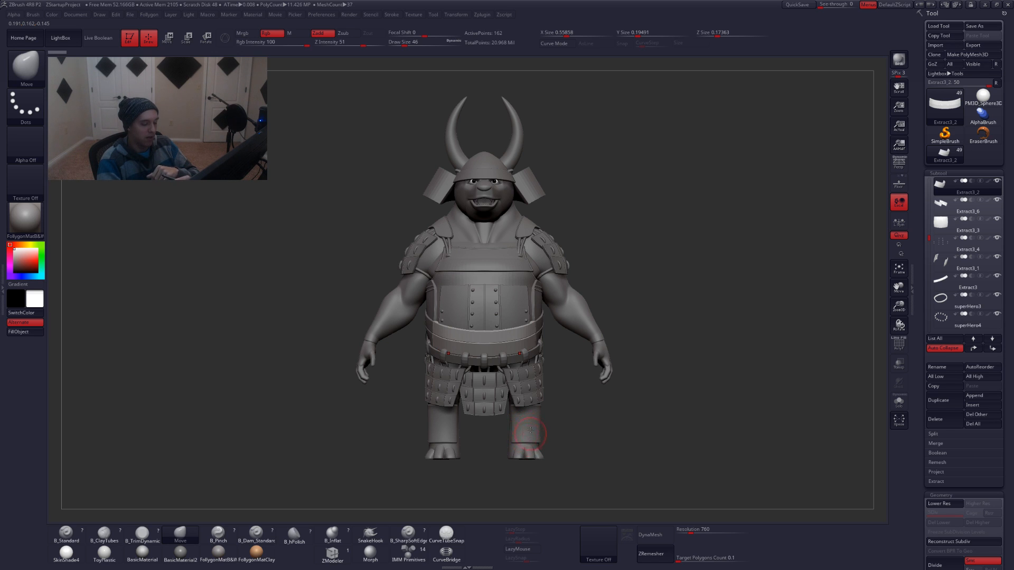
Check the figure's upright stance from the side with a Transpose line running from the feet to the horn tips
{"action": "left_click_drag", "start_coordinate": [602, 418], "coordinate": [556, 444]}
{"action": "key", "text": "w"}
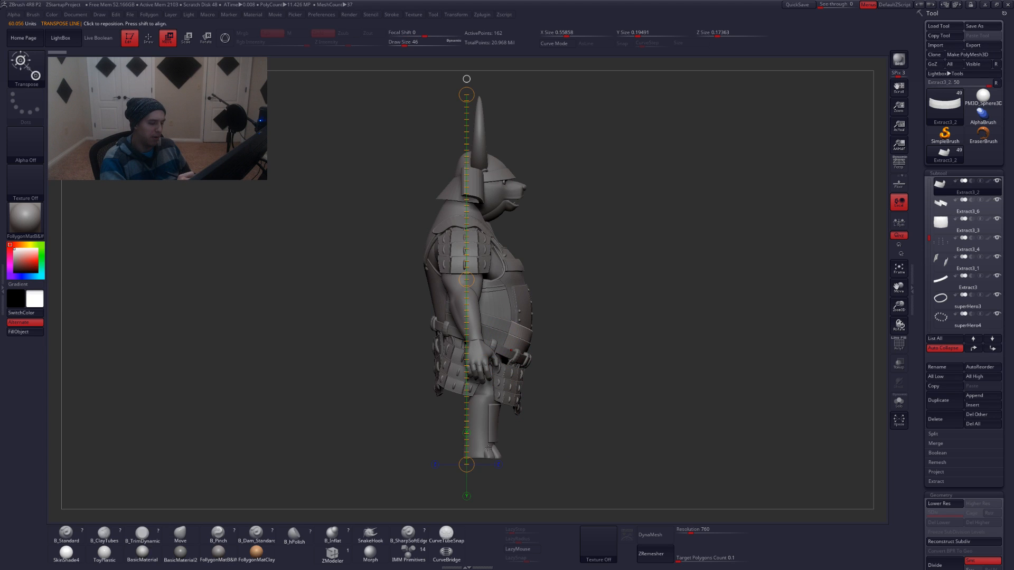
{"action": "left_click_drag", "start_coordinate": [488, 449], "coordinate": [481, 116]}
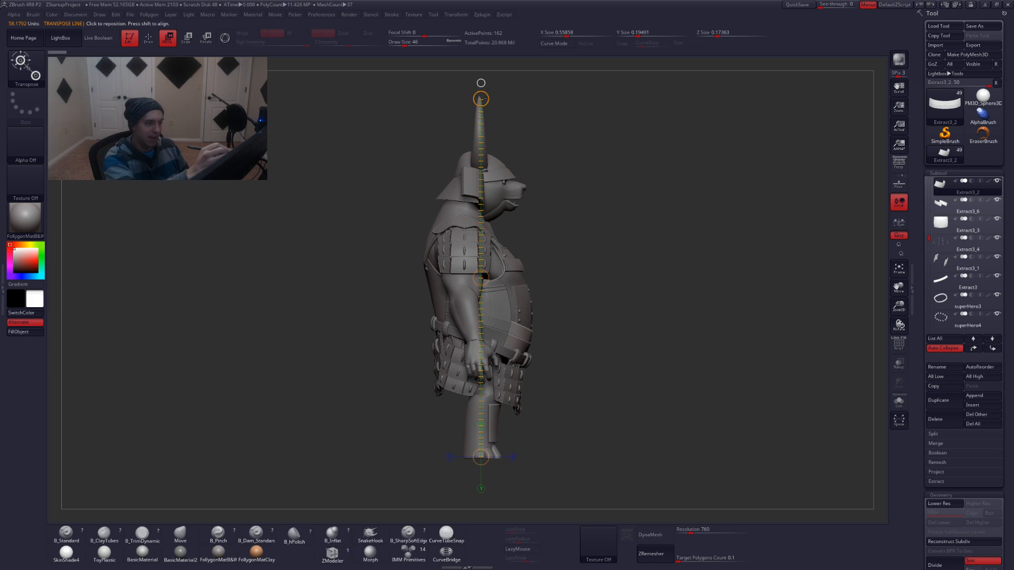
{"action": "left_click_drag", "start_coordinate": [481, 100], "coordinate": [399, 104]}
{"action": "key", "text": "q"}
Select the helmet's side-flap piece, lay a Transpose line across one flap and raise the piece's subdivision level
{"action": "left_click_drag", "start_coordinate": [653, 348], "coordinate": [679, 312]}
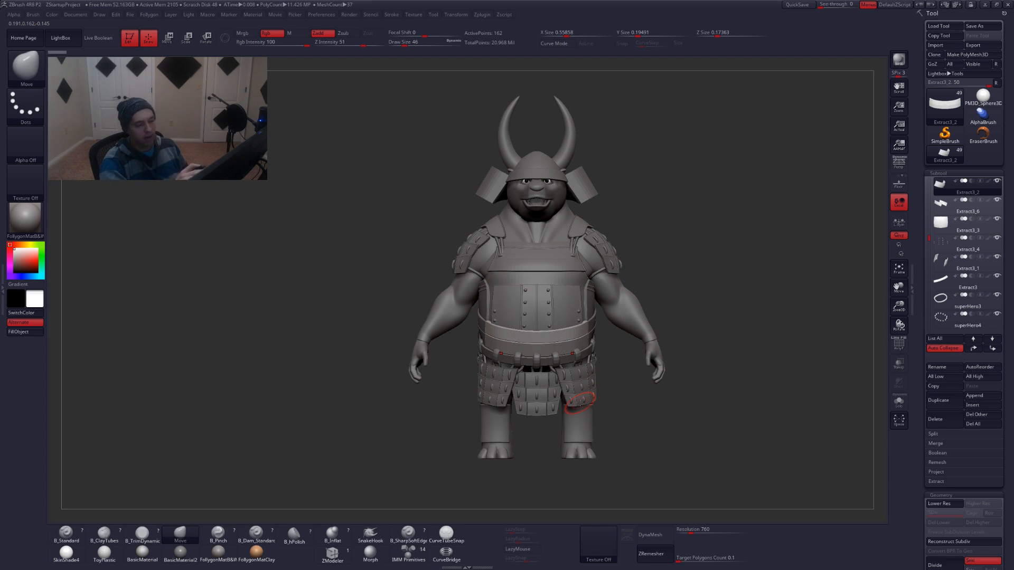
{"action": "left_click_drag", "start_coordinate": [539, 439], "coordinate": [494, 493], "text": "alt"}
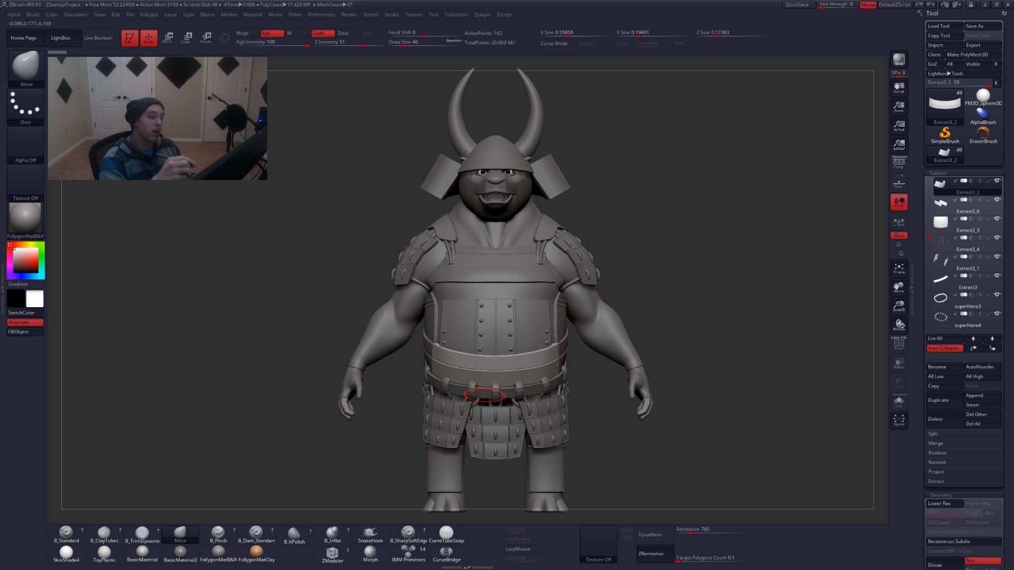
{"action": "left_click", "coordinate": [552, 178], "text": "alt"}
{"action": "left_click_drag", "start_coordinate": [606, 236], "coordinate": [647, 384], "text": "alt"}
{"action": "left_click_drag", "start_coordinate": [739, 314], "coordinate": [654, 285]}
{"action": "left_click_drag", "start_coordinate": [715, 301], "coordinate": [675, 309], "text": "alt"}
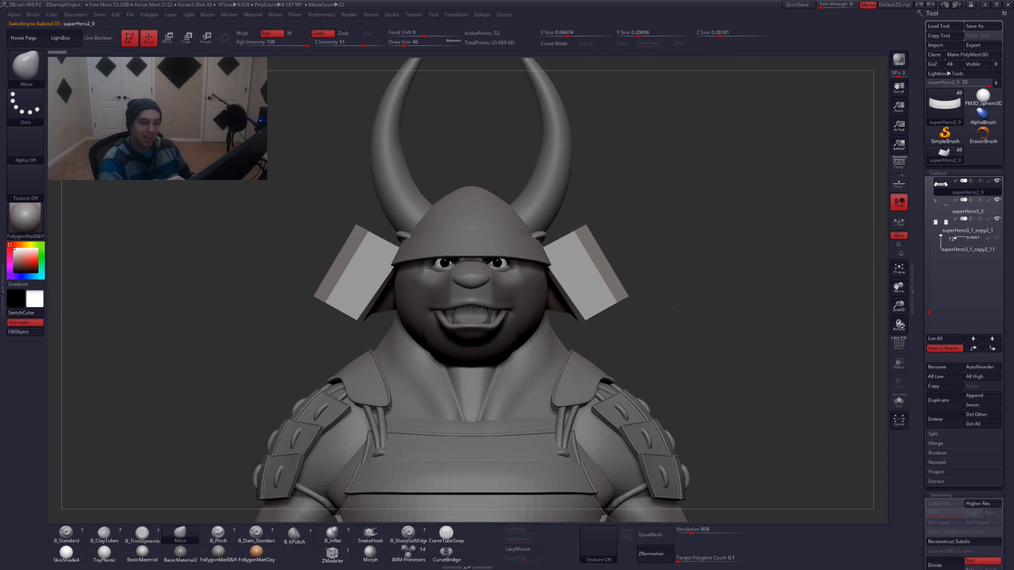
{"action": "key", "text": "ctrl+shift+f"}
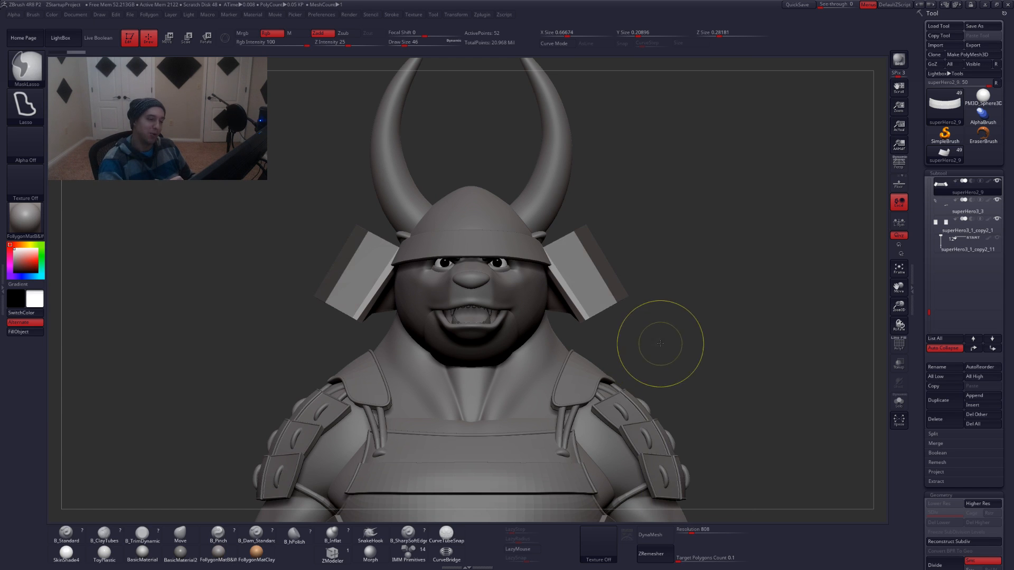
{"action": "key", "text": "w"}
{"action": "left_click_drag", "start_coordinate": [567, 286], "coordinate": [623, 247]}
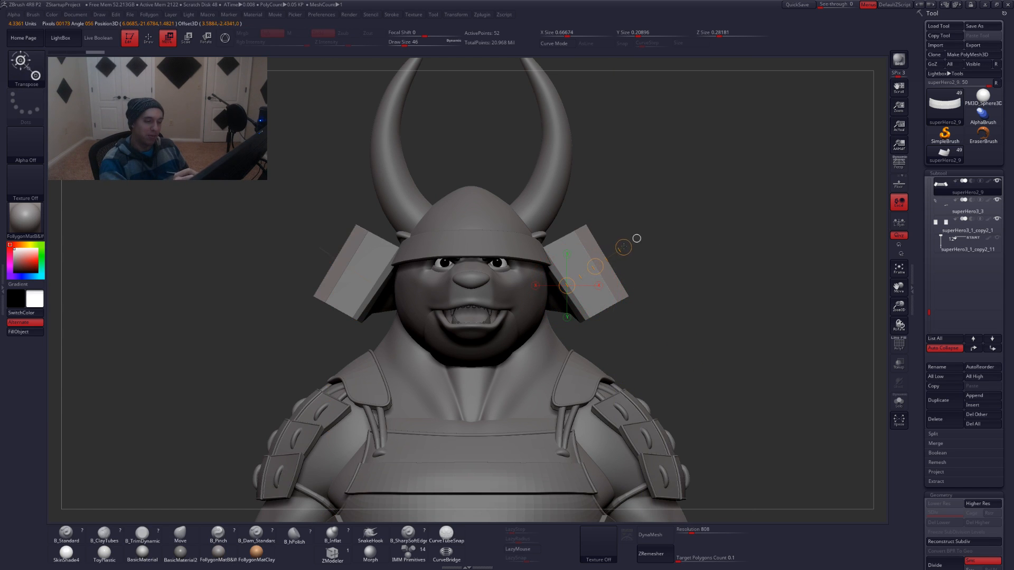
{"action": "key", "text": "d"}
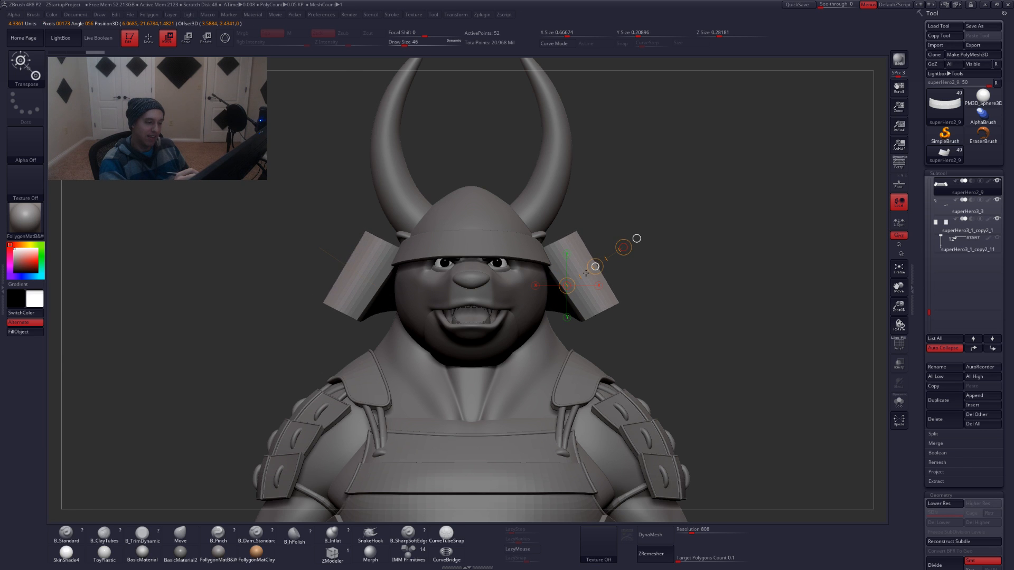
Isolate the helmet flap piece with its wireframe shown and pull the flap ends inward with Transpose, raising the subdivision level
{"action": "key", "text": "q"}
{"action": "mouse_move", "coordinate": [608, 326]}
{"action": "left_mouse_down"}
{"action": "mouse_move", "coordinate": [534, 328]}
{"action": "mouse_move", "coordinate": [634, 333]}
{"action": "mouse_move", "coordinate": [642, 312]}
{"action": "mouse_move", "coordinate": [612, 376]}
{"action": "mouse_move", "coordinate": [600, 271]}
{"action": "mouse_move", "coordinate": [582, 428]}
{"action": "mouse_move", "coordinate": [554, 253]}
{"action": "left_mouse_up"}
{"action": "key", "text": "alt+s"}
{"action": "key", "text": "shift+f"}
{"action": "key", "text": "shift+d"}
{"action": "mouse_move", "coordinate": [607, 390]}
{"action": "right_mouse_down"}
{"action": "mouse_move", "coordinate": [607, 335]}
{"action": "mouse_move", "coordinate": [607, 355]}
{"action": "mouse_move", "coordinate": [578, 364]}
{"action": "right_mouse_up"}
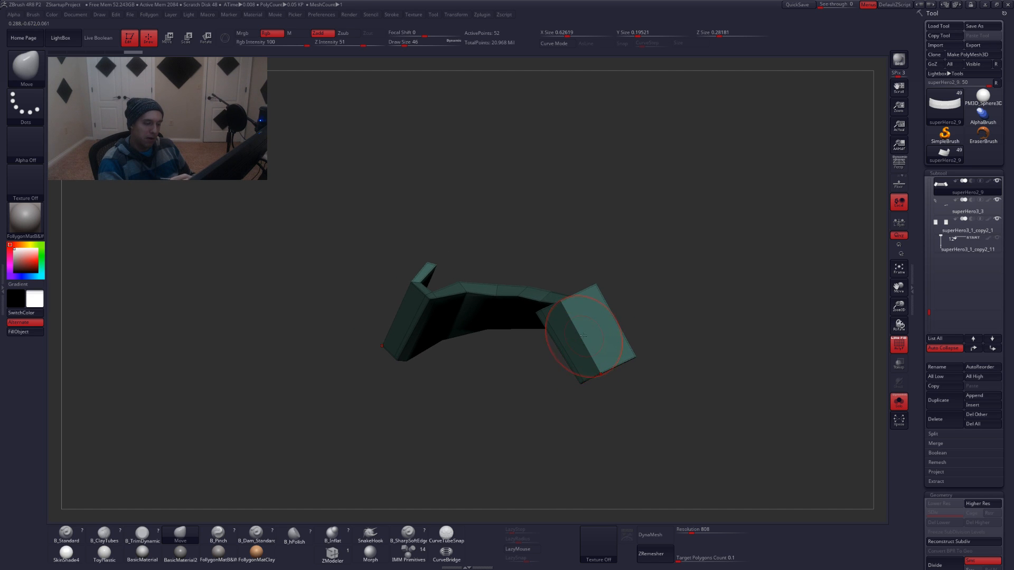
{"action": "key", "text": "w"}
{"action": "left_click_drag", "start_coordinate": [605, 349], "coordinate": [654, 304]}
{"action": "right_click_drag", "start_coordinate": [645, 334], "coordinate": [627, 338]}
{"action": "left_click_drag", "start_coordinate": [615, 324], "coordinate": [605, 330]}
{"action": "key", "text": "d"}
Clear any mask on the helmet flap piece, hide its wireframe and bring back the rest of the figure
{"action": "key", "text": "q"}
{"action": "mouse_move", "coordinate": [626, 386]}
{"action": "left_mouse_down", "text": "alt"}
{"action": "mouse_move", "coordinate": [615, 396]}
{"action": "mouse_move", "coordinate": [604, 363]}
{"action": "left_mouse_up", "text": "alt"}
{"action": "key", "text": "alt+s"}
{"action": "mouse_move", "coordinate": [678, 295]}
{"action": "left_mouse_down", "text": "ctrl"}
{"action": "mouse_move", "coordinate": [651, 342]}
{"action": "mouse_move", "coordinate": [670, 345]}
{"action": "mouse_move", "coordinate": [655, 302]}
{"action": "mouse_move", "coordinate": [710, 332]}
{"action": "mouse_move", "coordinate": [724, 328]}
{"action": "left_mouse_up", "text": "ctrl"}
{"action": "key", "text": "shift+f"}
{"action": "left_click_drag", "start_coordinate": [725, 327], "coordinate": [722, 402], "text": "alt"}
{"action": "key", "text": "alt+s"}
Examine the reshaped helmet flaps and the overall armour proportions on the whole figure
{"action": "left_click_drag", "start_coordinate": [594, 349], "coordinate": [597, 373], "text": "alt"}
{"action": "left_click_drag", "start_coordinate": [705, 372], "coordinate": [677, 305], "text": "alt"}
{"action": "key", "text": "alt+s"}
{"action": "left_click_drag", "start_coordinate": [748, 326], "coordinate": [688, 325]}
{"action": "left_click_drag", "start_coordinate": [757, 378], "coordinate": [655, 327], "text": "alt"}
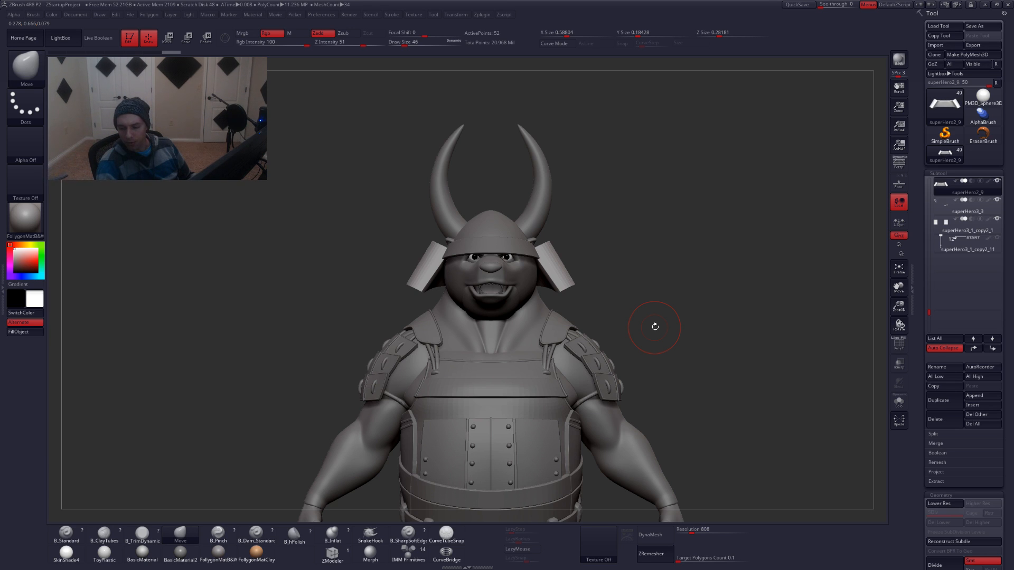
{"action": "key", "text": "f"}
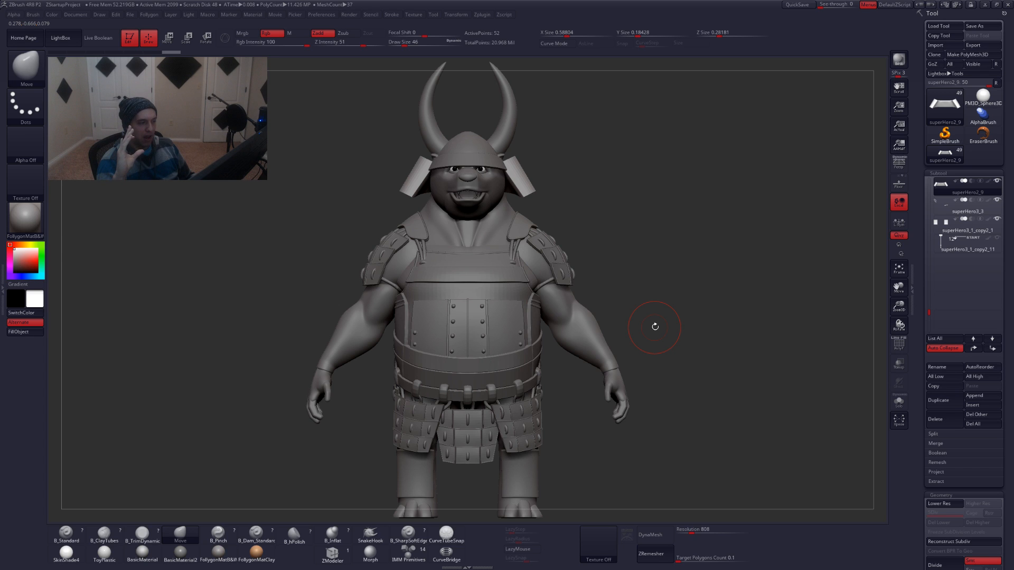
{"action": "left_click_drag", "start_coordinate": [629, 327], "coordinate": [635, 337]}
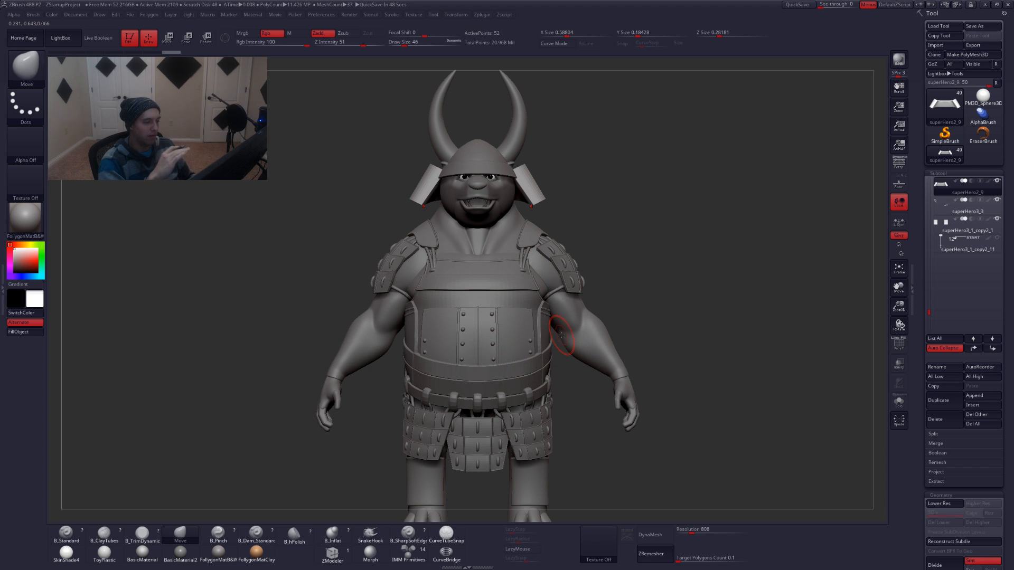
{"action": "mouse_move", "coordinate": [306, 394]}
{"action": "left_mouse_down"}
{"action": "mouse_move", "coordinate": [563, 400]}
{"action": "mouse_move", "coordinate": [528, 401]}
{"action": "left_mouse_up"}
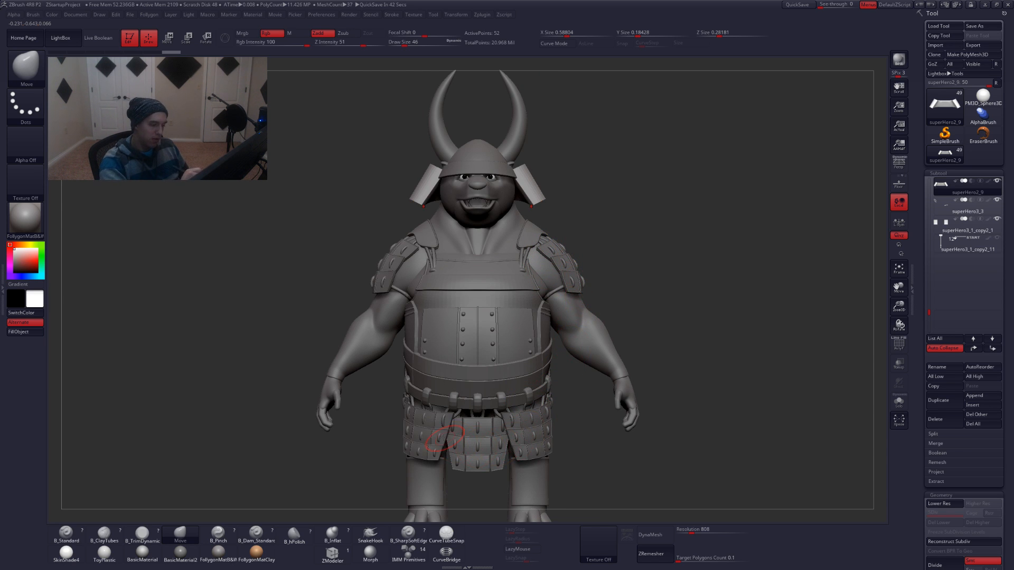
{"action": "mouse_move", "coordinate": [578, 293]}
{"action": "left_mouse_down"}
{"action": "mouse_move", "coordinate": [411, 272]}
{"action": "mouse_move", "coordinate": [421, 298]}
{"action": "left_mouse_up"}
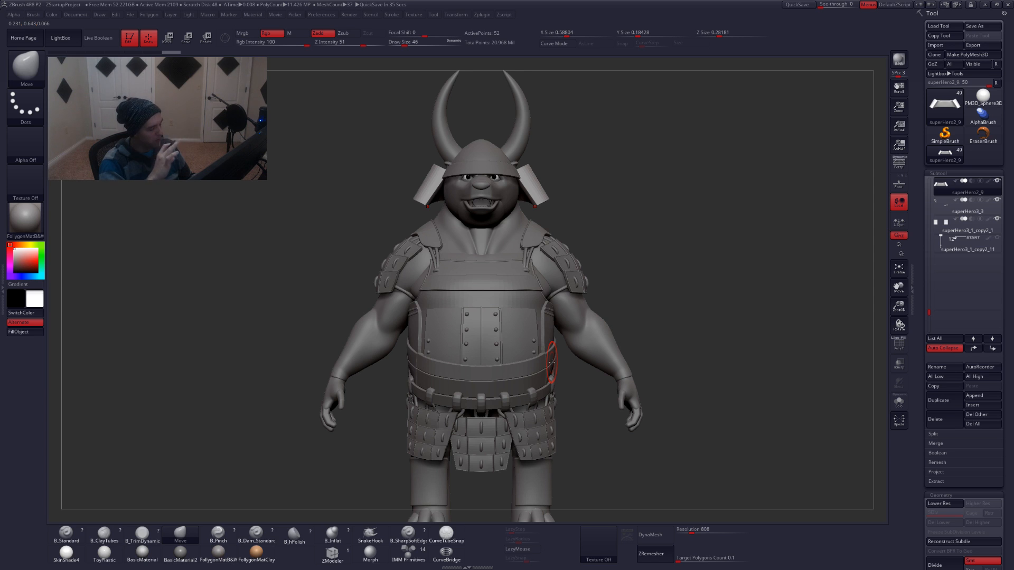
{"action": "mouse_move", "coordinate": [515, 379]}
{"action": "right_mouse_down", "text": "alt"}
{"action": "mouse_move", "coordinate": [529, 415]}
{"action": "mouse_move", "coordinate": [521, 381]}
{"action": "mouse_move", "coordinate": [532, 355]}
{"action": "right_mouse_up", "text": "alt"}
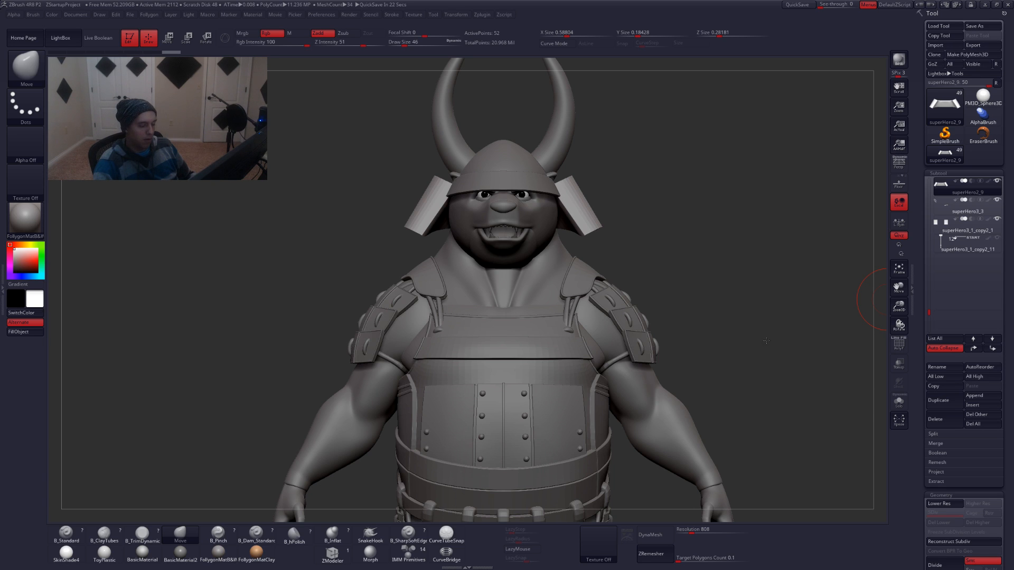
{"action": "right_click_drag", "start_coordinate": [658, 372], "coordinate": [599, 397], "text": "alt"}
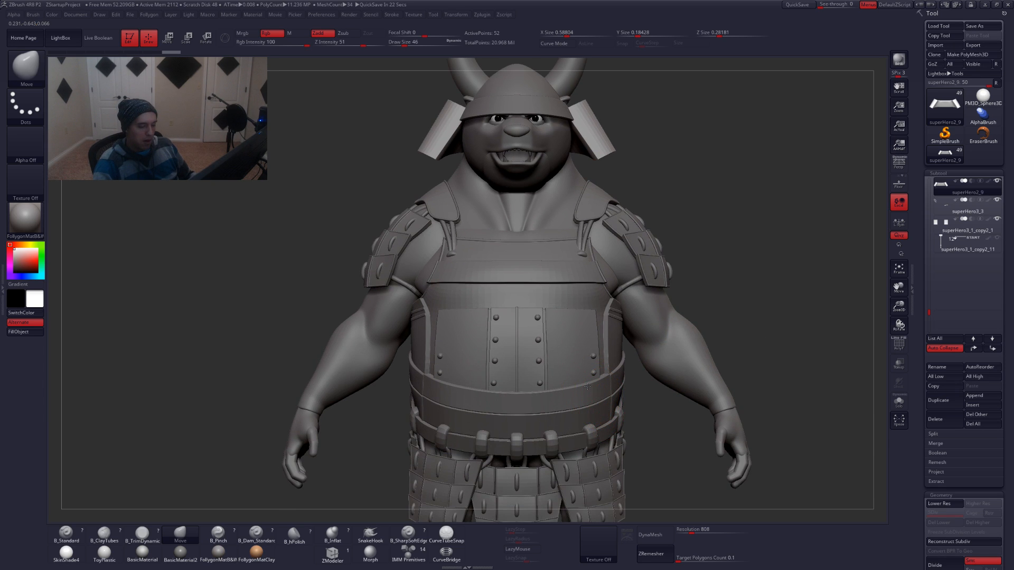
Select the double waist-band piece below the riveted plate and isolate it with its wireframe shown
{"action": "right_click_drag", "start_coordinate": [588, 387], "coordinate": [599, 338], "text": "alt"}
{"action": "left_click", "coordinate": [600, 338], "text": "alt"}
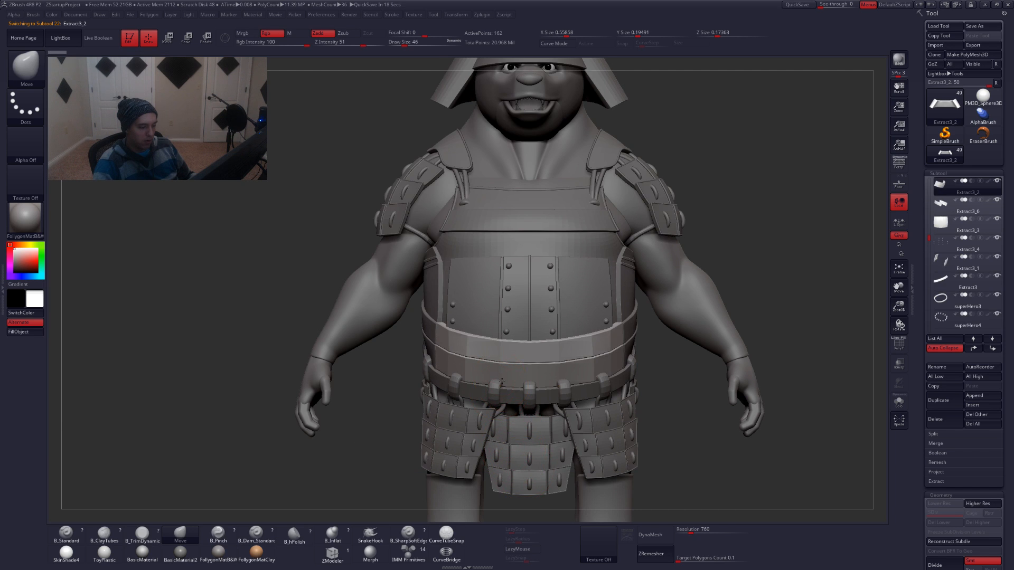
{"action": "right_click_drag", "start_coordinate": [449, 370], "coordinate": [526, 380]}
{"action": "key", "text": "shift+f"}
{"action": "key", "text": "alt+s"}
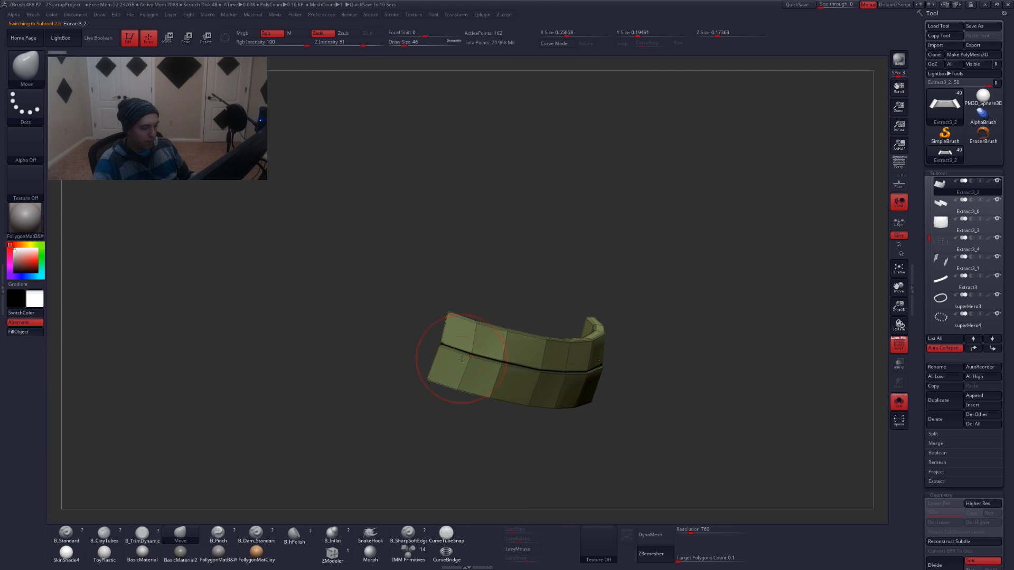
Return the waist bands to the full figure and raise their subdivision level
{"action": "mouse_move", "coordinate": [453, 371]}
{"action": "right_mouse_down"}
{"action": "mouse_move", "coordinate": [397, 365]}
{"action": "mouse_move", "coordinate": [475, 363]}
{"action": "mouse_move", "coordinate": [462, 347]}
{"action": "mouse_move", "coordinate": [548, 388]}
{"action": "mouse_move", "coordinate": [488, 379]}
{"action": "right_mouse_up"}
{"action": "key", "text": "alt+s"}
{"action": "left_click", "coordinate": [475, 362], "text": "alt"}
{"action": "key", "text": "alt+s"}
{"action": "key", "text": "alt+s"}
{"action": "left_click", "coordinate": [548, 390], "text": "alt"}
{"action": "key", "text": "d"}
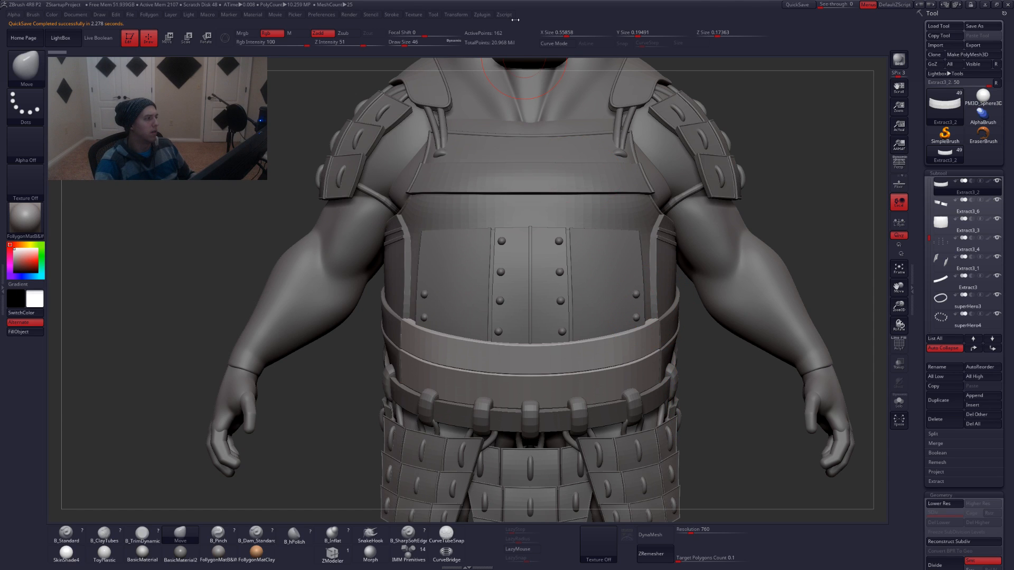
Open the QuickSave preferences to review the autosave options
{"action": "left_click", "coordinate": [321, 14]}
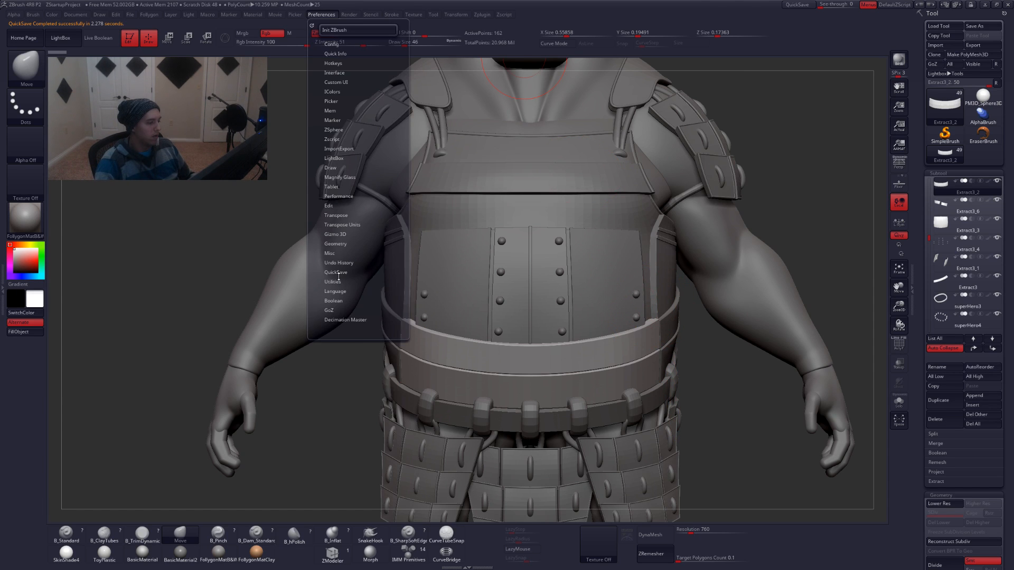
{"action": "left_click", "coordinate": [337, 273]}
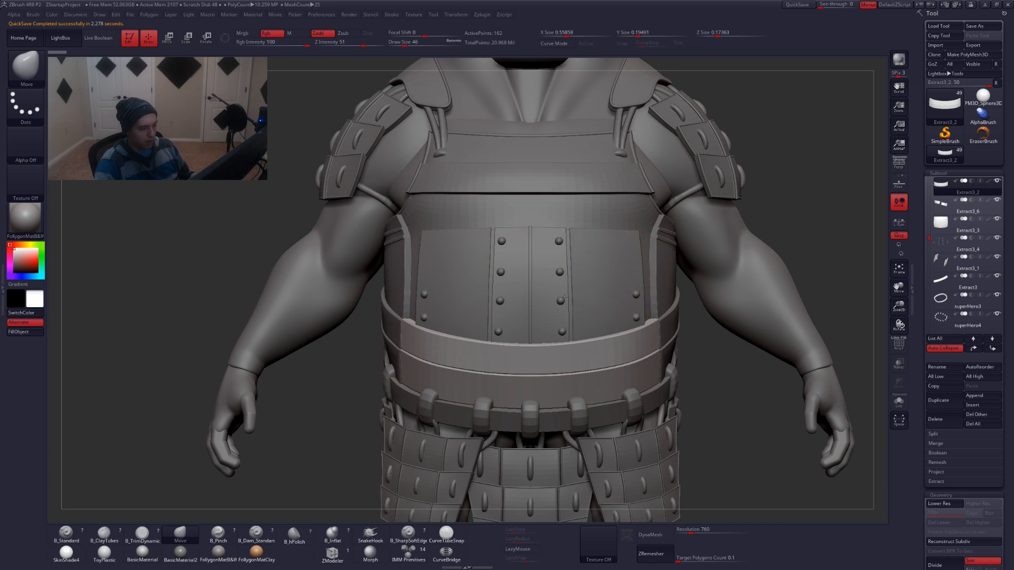
Select the riveted front plate piece on the torso and set the Draw Size to 27
{"action": "right_click_drag", "start_coordinate": [564, 298], "coordinate": [697, 196], "text": "ctrl"}
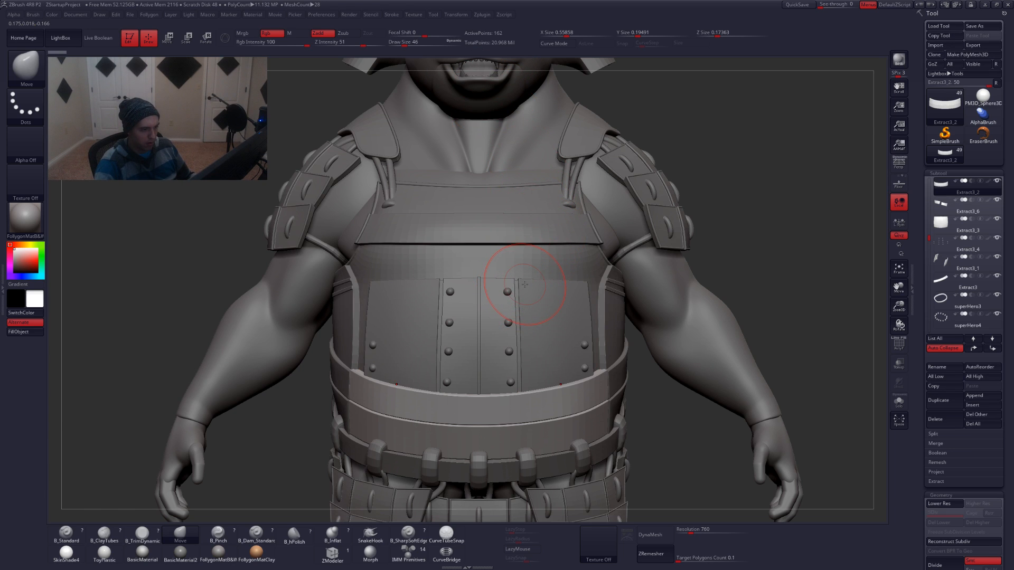
{"action": "right_click_drag", "start_coordinate": [525, 285], "coordinate": [542, 302], "text": "ctrl"}
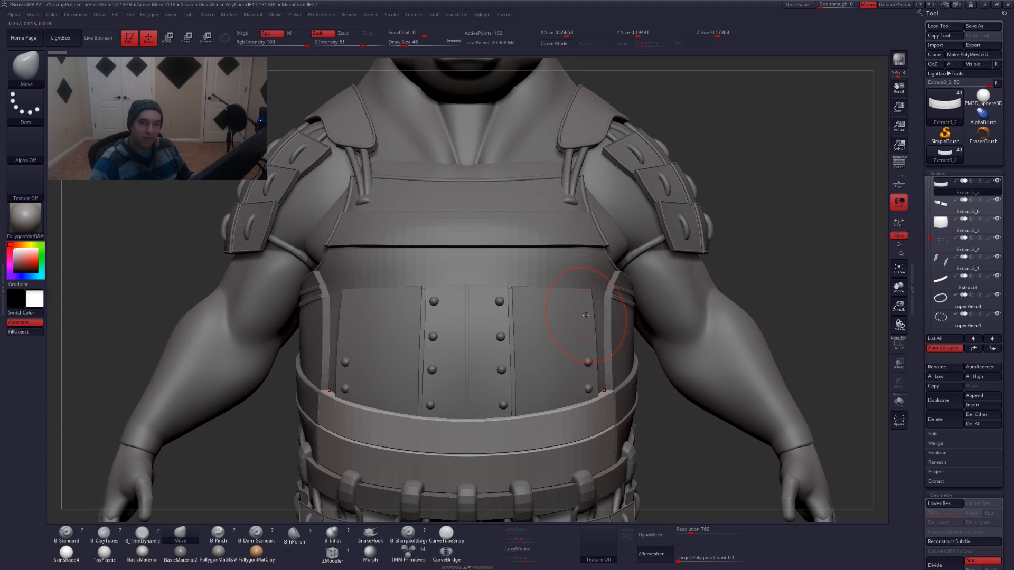
{"action": "left_click", "coordinate": [566, 365], "text": "alt"}
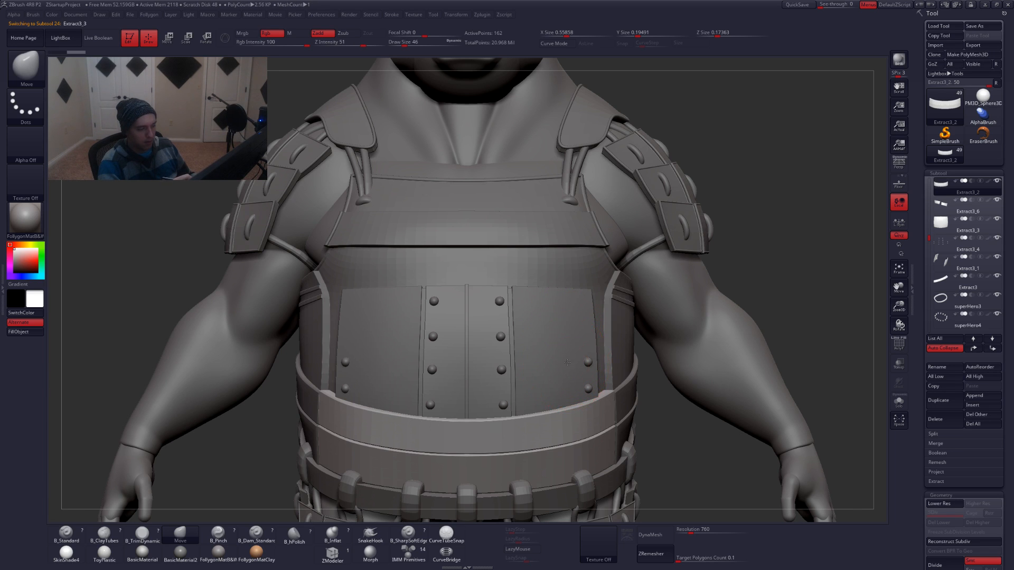
{"action": "key", "text": "shift"}
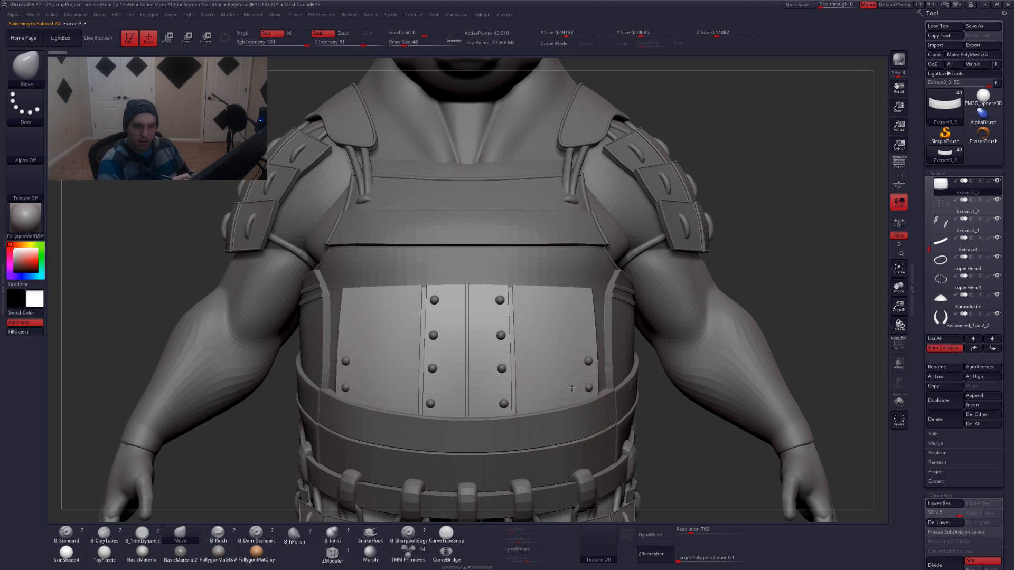
{"action": "right_click_drag", "start_coordinate": [548, 404], "coordinate": [562, 372], "text": "alt"}
{"action": "key", "text": "space"}
{"action": "left_click_drag", "start_coordinate": [552, 373], "coordinate": [548, 373]}
{"action": "mouse_move", "coordinate": [538, 338]}
{"action": "right_mouse_down", "text": "alt"}
{"action": "mouse_move", "coordinate": [564, 439]}
{"action": "mouse_move", "coordinate": [584, 315]}
{"action": "right_mouse_up", "text": "alt"}
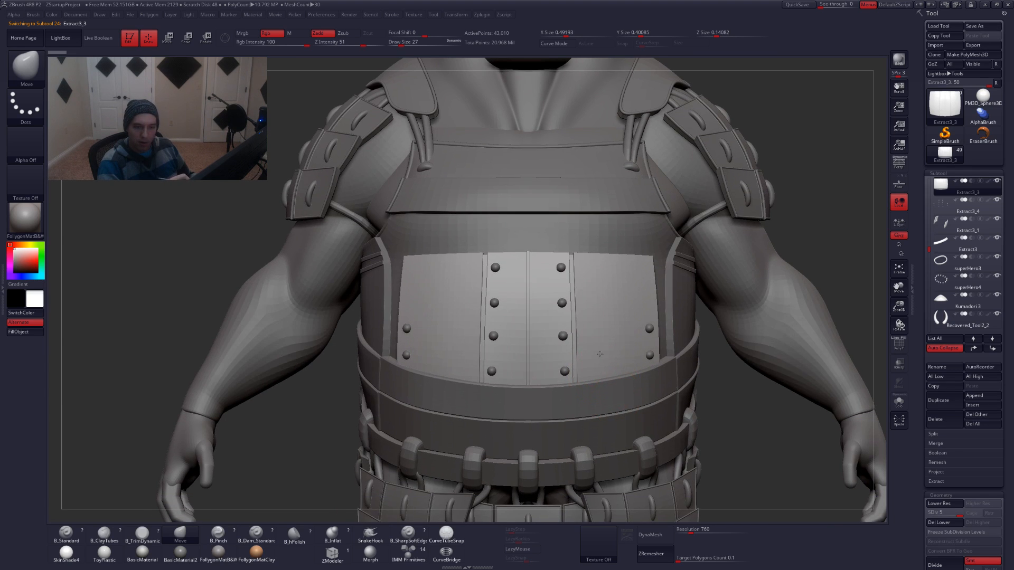
{"action": "right_click_drag", "start_coordinate": [612, 402], "coordinate": [598, 359], "text": "alt"}
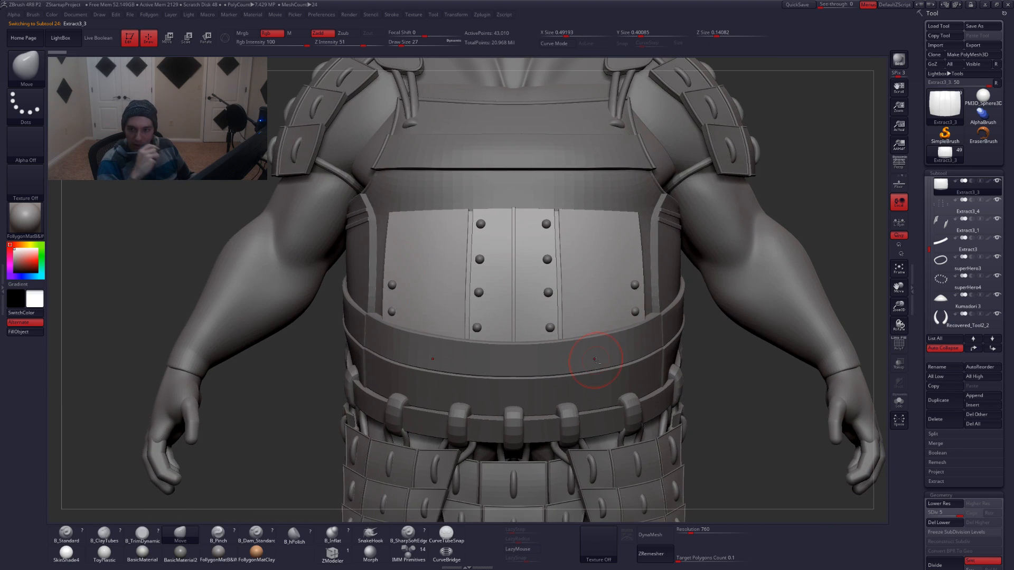
Duplicate the riveted front plate, delete the copy's lower subdivision levels, and load Insert Sphere from the IMM Primitives brush
{"action": "left_click", "coordinate": [938, 400]}
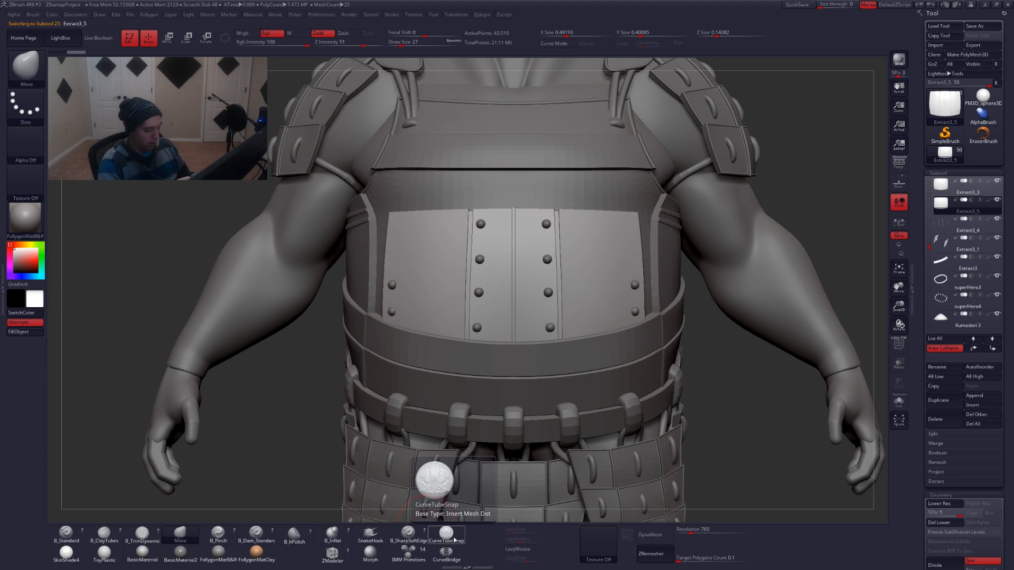
{"action": "left_click", "coordinate": [418, 548]}
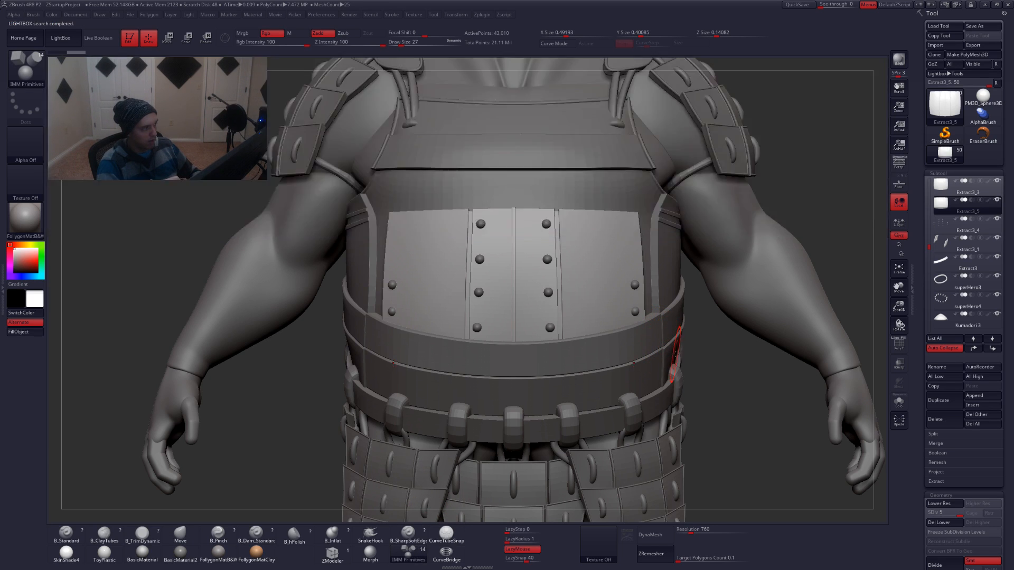
{"action": "key", "text": "m"}
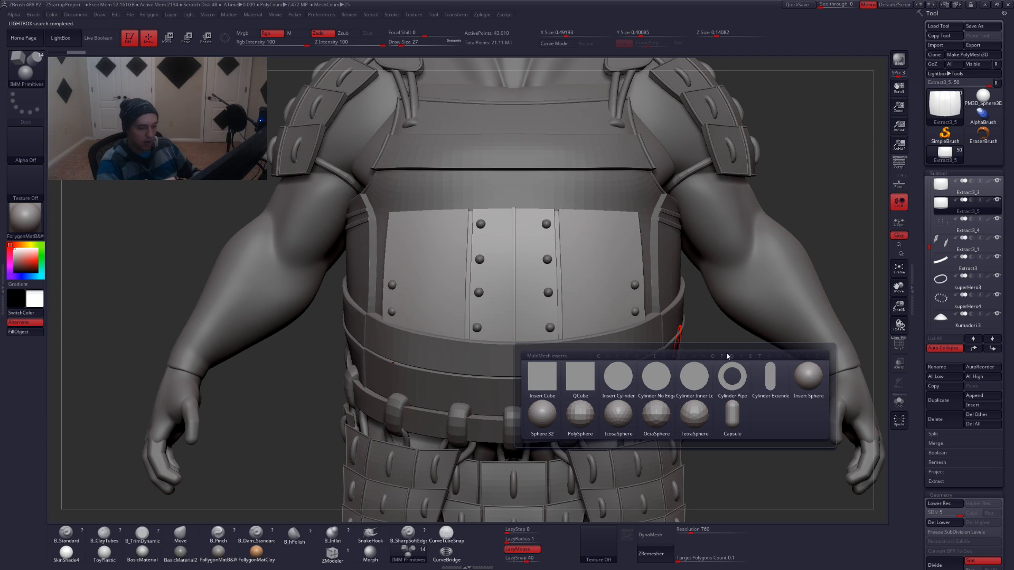
{"action": "left_click", "coordinate": [809, 380]}
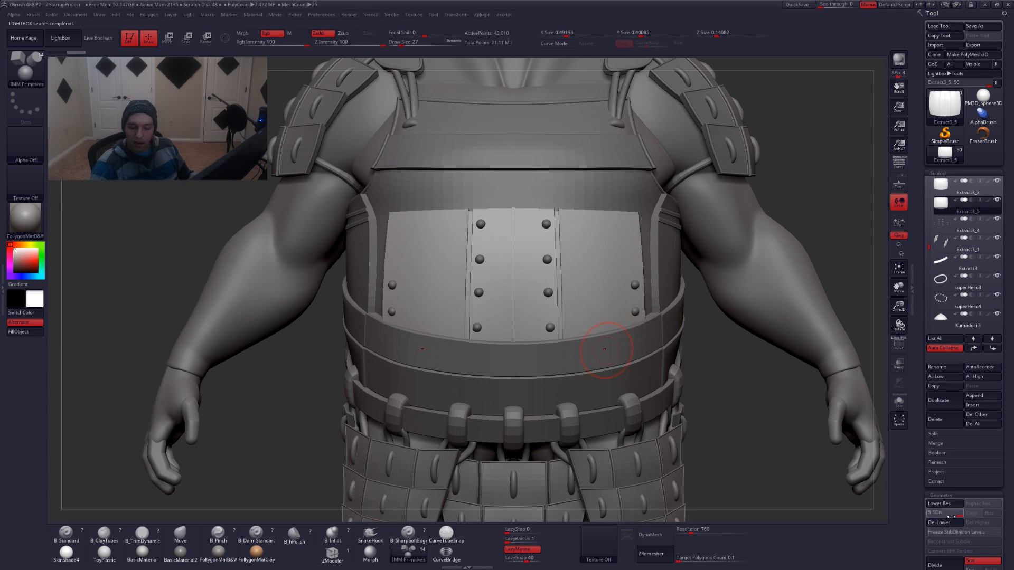
{"action": "left_click", "coordinate": [943, 523]}
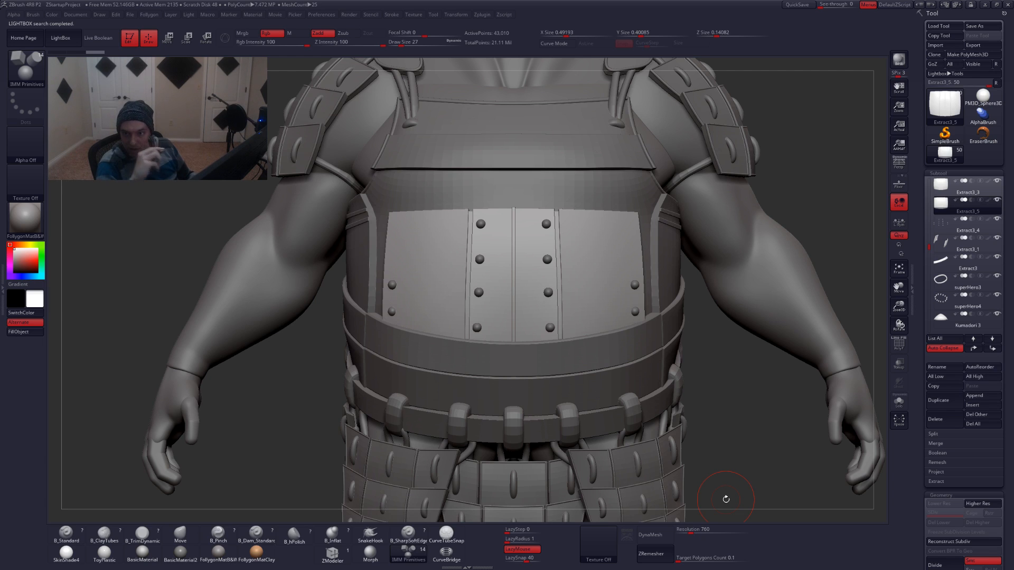
Set the Draw Size to 7 and insert a mirrored pair of small spheres at the centre of the plate's lower edge
{"action": "key", "text": "space"}
{"action": "left_click_drag", "start_coordinate": [517, 334], "coordinate": [511, 335]}
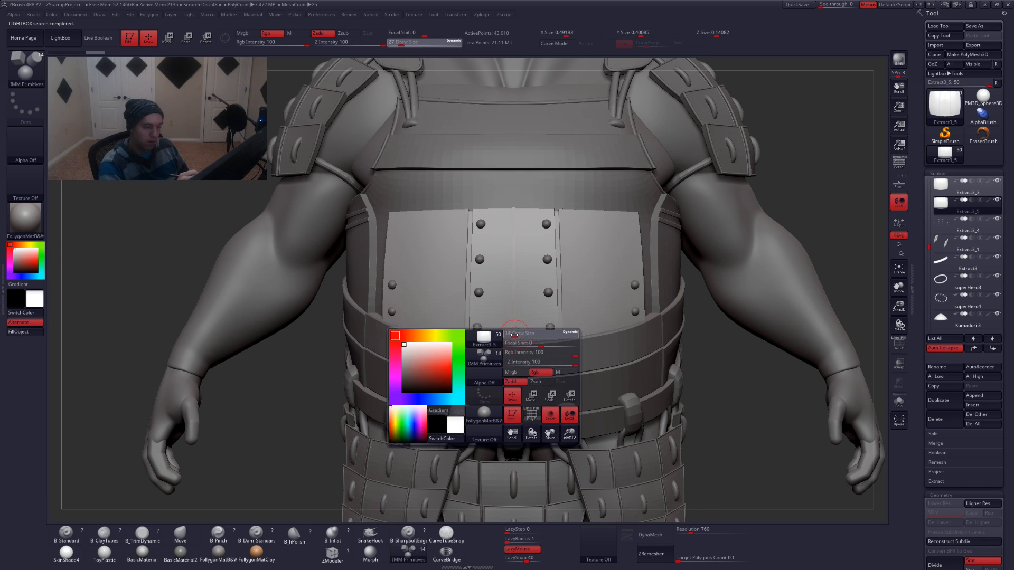
{"action": "right_click_drag", "start_coordinate": [520, 343], "coordinate": [521, 344]}
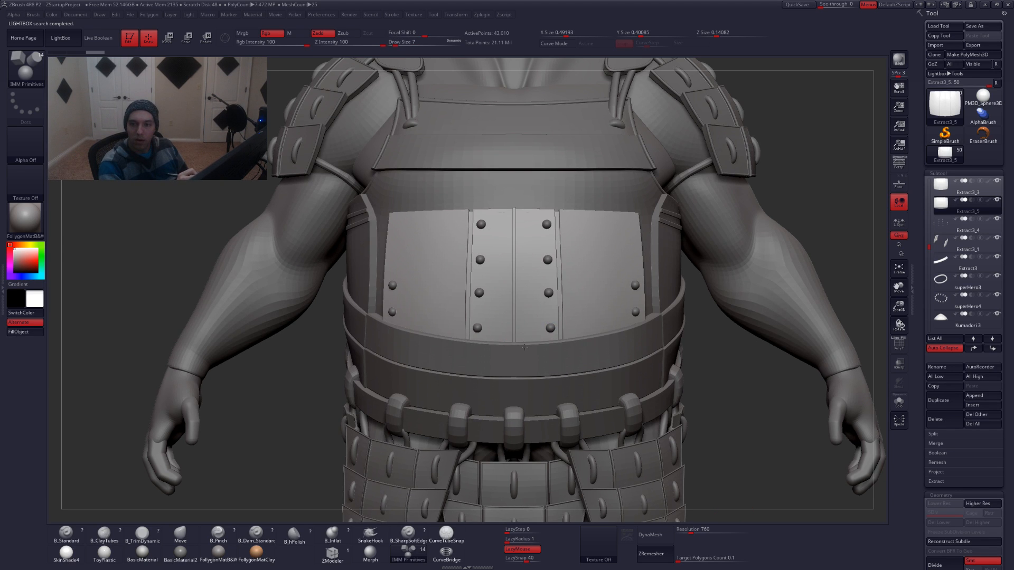
{"action": "right_click_drag", "start_coordinate": [524, 347], "coordinate": [523, 338], "text": "ctrl"}
{"action": "left_click_drag", "start_coordinate": [523, 335], "coordinate": [526, 342]}
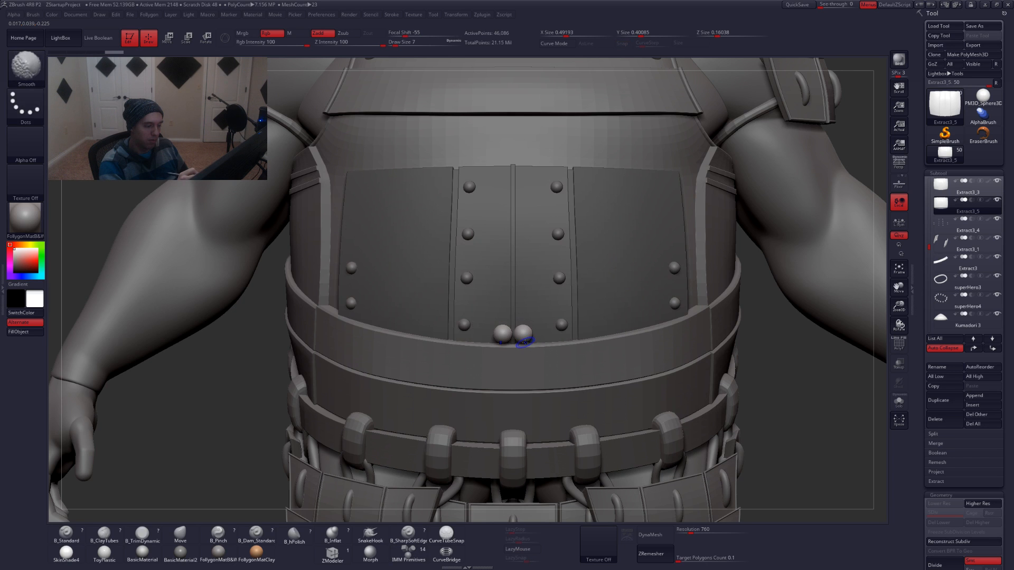
Isolate the duplicated piece with polygroups shown and delete its plate geometry, keeping only the two spheres
{"action": "key", "text": "shift+f"}
{"action": "key", "text": "alt+s"}
{"action": "right_click_drag", "start_coordinate": [529, 342], "coordinate": [535, 345]}
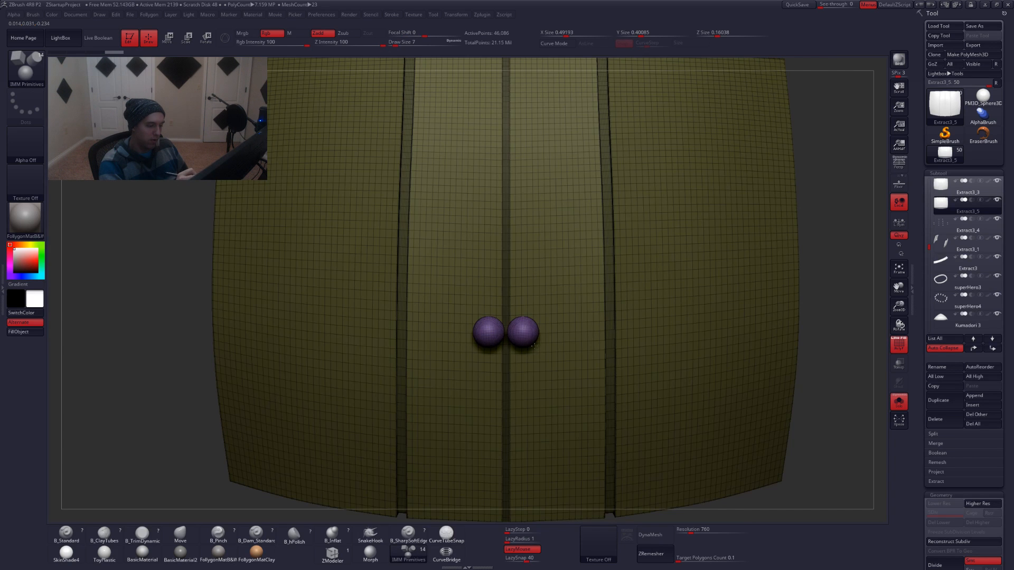
{"action": "left_click", "coordinate": [560, 339], "text": "ctrl+shift"}
{"action": "left_click_drag", "start_coordinate": [830, 267], "coordinate": [816, 304], "text": "ctrl+shift"}
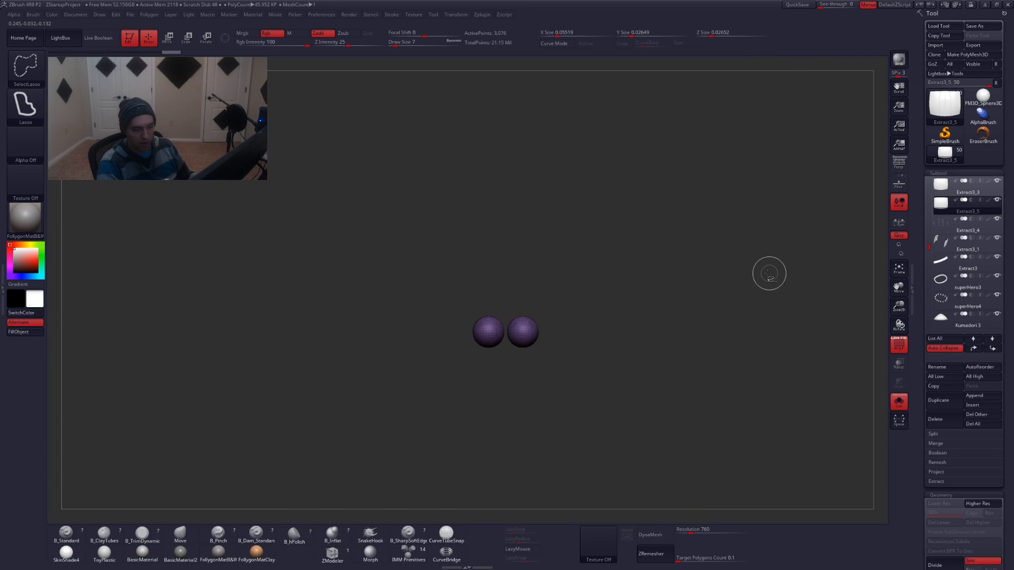
{"action": "key", "text": "space"}
{"action": "left_click", "coordinate": [713, 303]}
Squash the two spheres sideways and front to back with the Move transpose line to make slim upright ovals
{"action": "right_click_drag", "start_coordinate": [576, 333], "coordinate": [570, 362], "text": "ctrl"}
{"action": "key", "text": "w"}
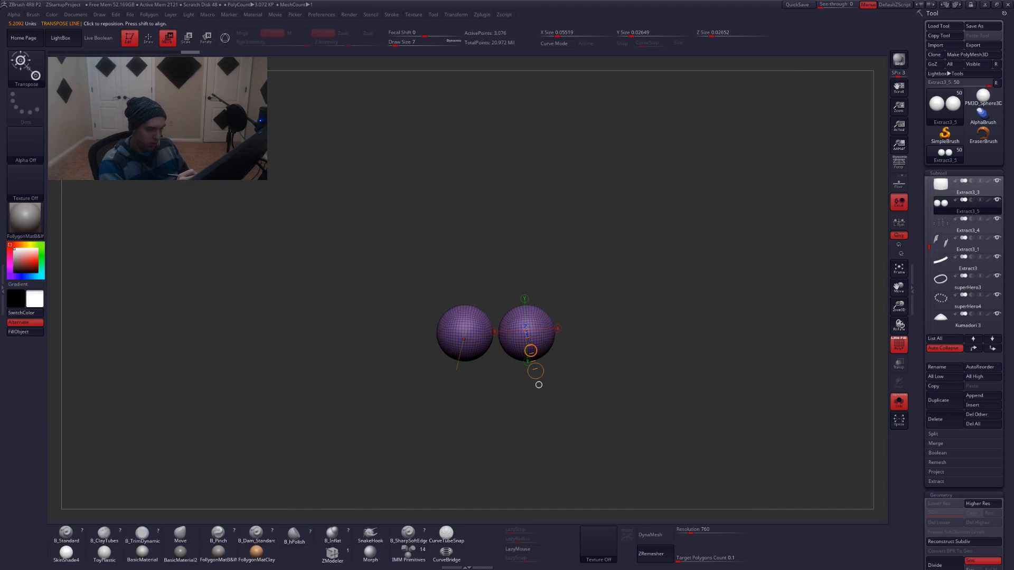
{"action": "left_click", "coordinate": [538, 383]}
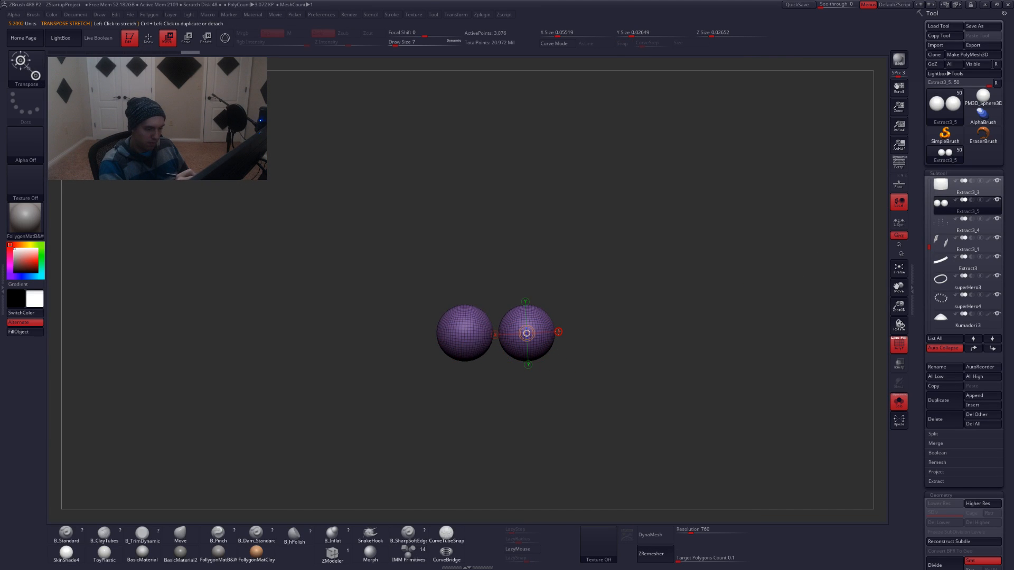
{"action": "mouse_move", "coordinate": [558, 332]}
{"action": "left_mouse_down"}
{"action": "mouse_move", "coordinate": [616, 333]}
{"action": "mouse_move", "coordinate": [567, 346]}
{"action": "left_mouse_up"}
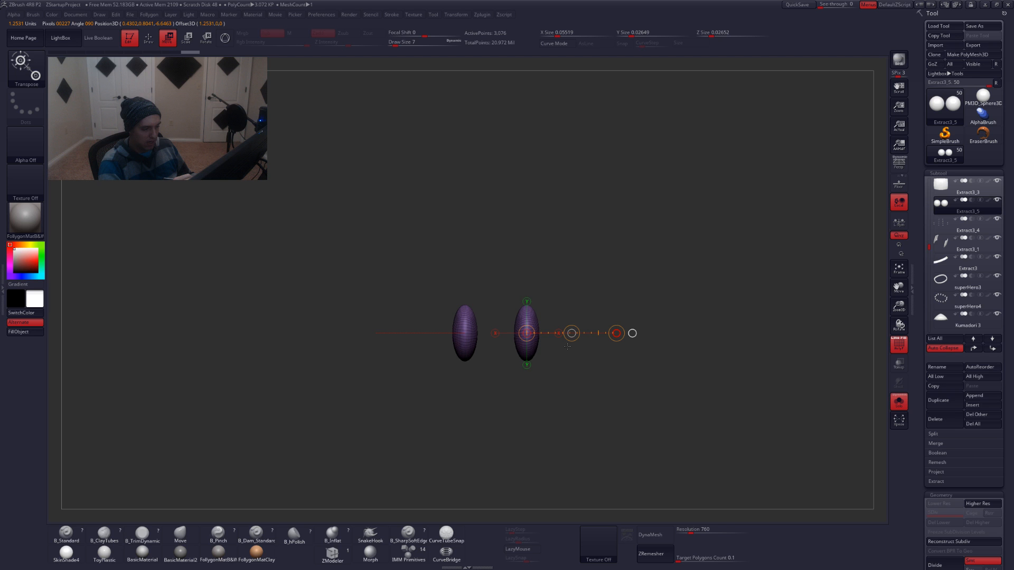
{"action": "key", "text": "shift+f"}
{"action": "right_click_drag", "start_coordinate": [647, 335], "coordinate": [547, 351]}
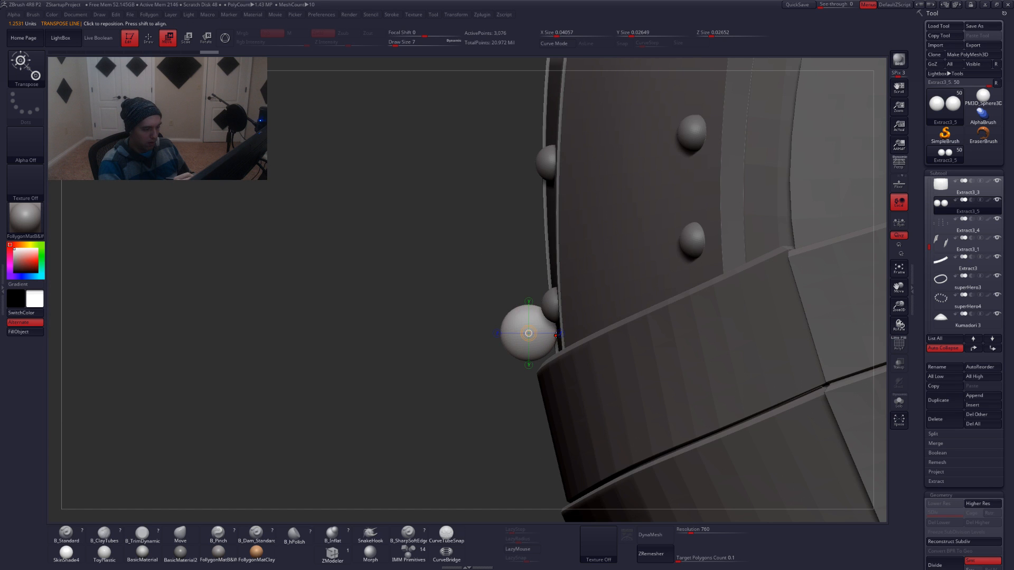
{"action": "left_click_drag", "start_coordinate": [557, 335], "coordinate": [581, 341]}
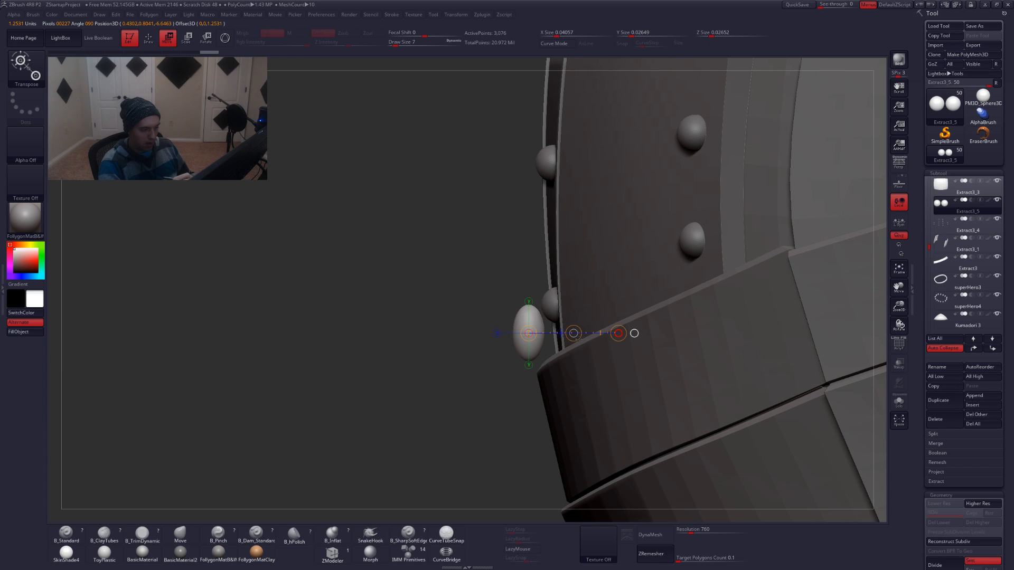
Tilt the ovals slightly to follow the plate's curvature and move them in against its surface
{"action": "key", "text": "r"}
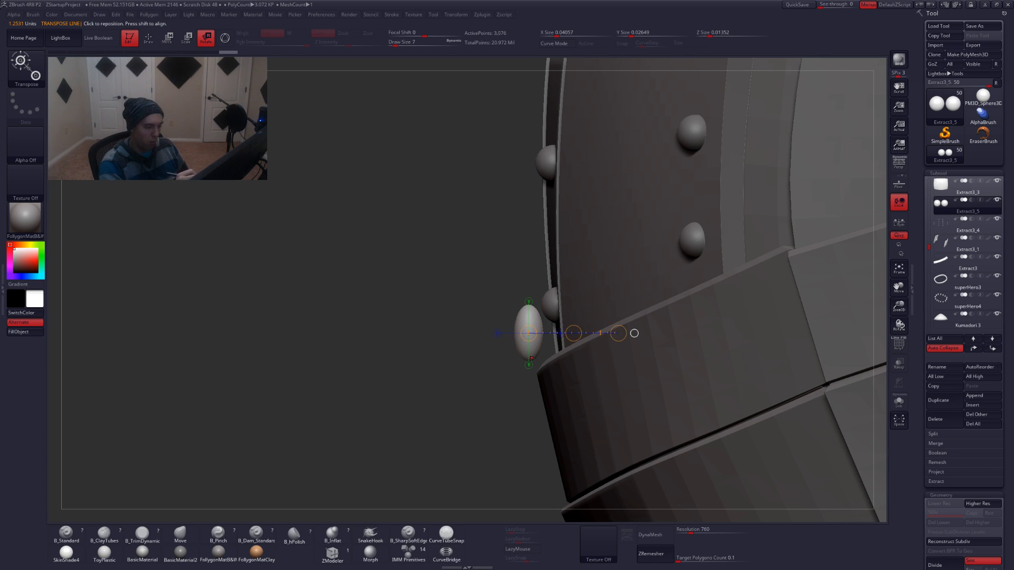
{"action": "left_click_drag", "start_coordinate": [634, 334], "coordinate": [529, 439]}
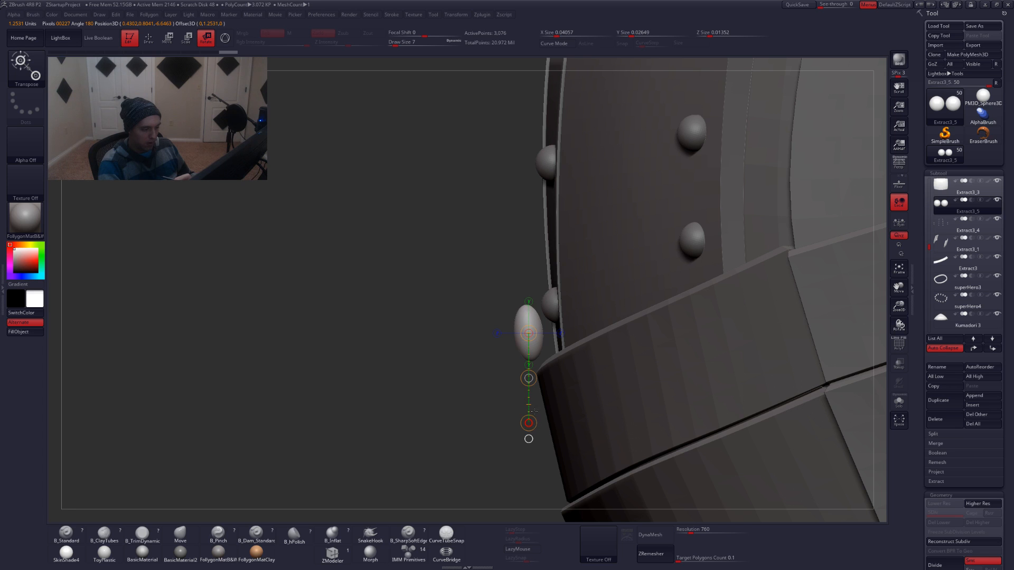
{"action": "key", "text": "w"}
{"action": "left_click_drag", "start_coordinate": [529, 378], "coordinate": [556, 373]}
Widen the two ovals symmetrically with the Move brush at Draw Size 12
{"action": "key", "text": "q"}
{"action": "mouse_move", "coordinate": [448, 361]}
{"action": "left_mouse_down"}
{"action": "mouse_move", "coordinate": [602, 352]}
{"action": "mouse_move", "coordinate": [562, 328]}
{"action": "left_mouse_up"}
{"action": "key", "text": "b"}
{"action": "key", "text": "m"}
{"action": "key", "text": "v"}
{"action": "key", "text": "space"}
{"action": "key", "text": "ctrl+shift+f"}
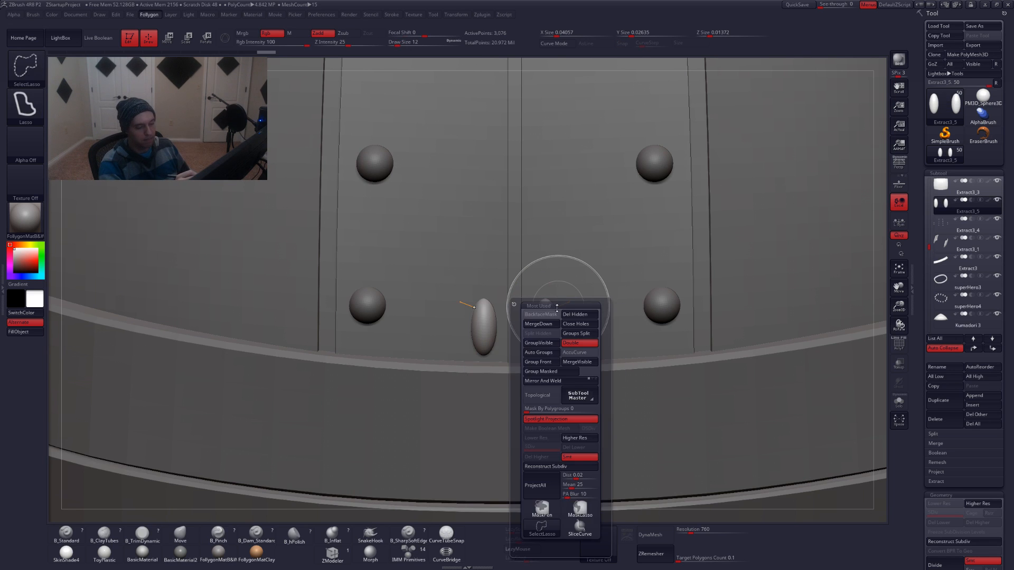
{"action": "left_click", "coordinate": [541, 315]}
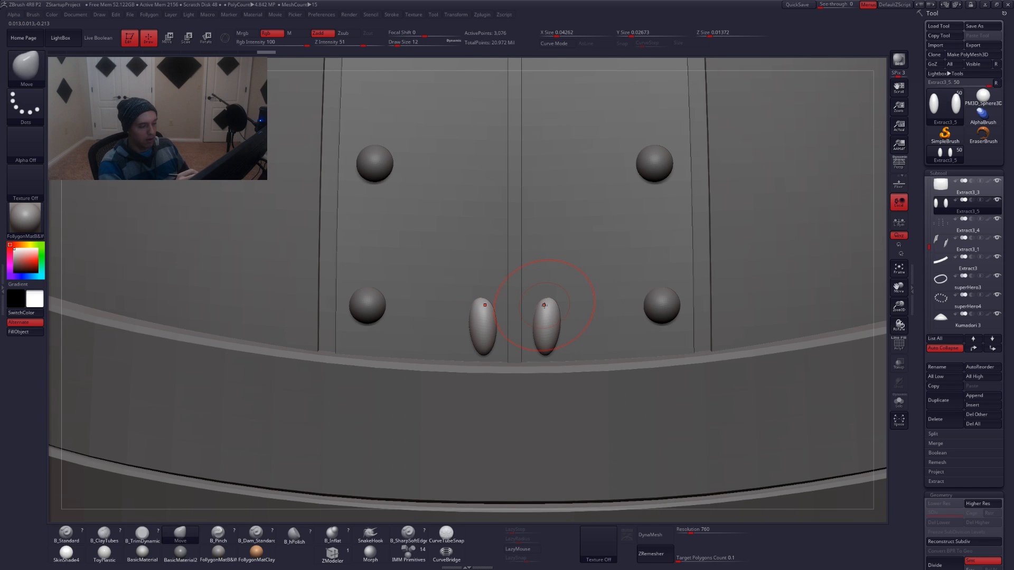
{"action": "left_click_drag", "start_coordinate": [544, 304], "coordinate": [546, 304]}
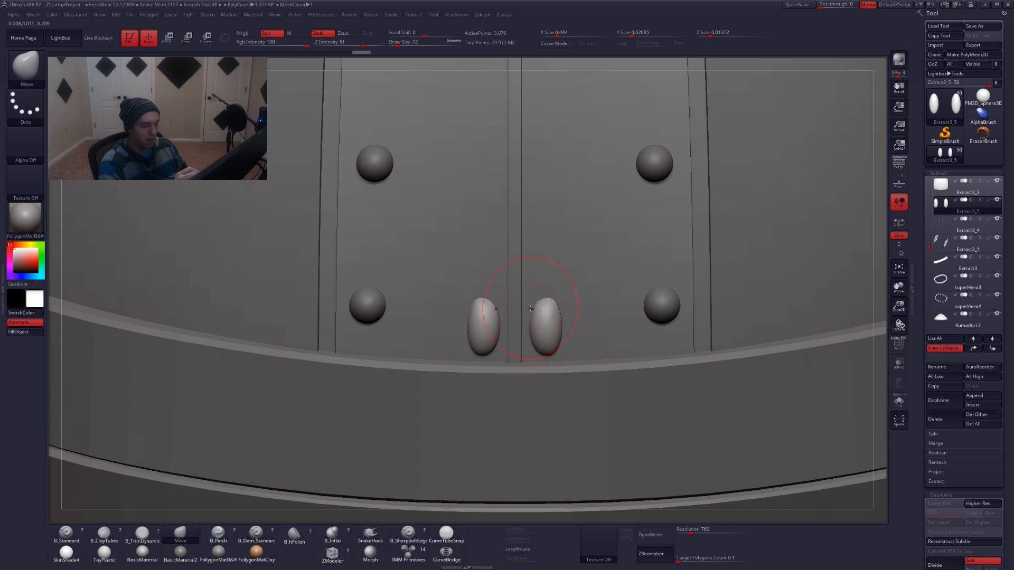
Mask the middle of the ovals with a softened edge and pull their unmasked ends back toward the plate like staples
{"action": "mouse_move", "coordinate": [529, 349]}
{"action": "left_mouse_down", "text": "ctrl"}
{"action": "mouse_move", "coordinate": [557, 346]}
{"action": "mouse_move", "coordinate": [547, 361]}
{"action": "left_mouse_up", "text": "ctrl"}
{"action": "key", "text": "shift+s"}
{"action": "mouse_move", "coordinate": [555, 348]}
{"action": "right_mouse_down"}
{"action": "mouse_move", "coordinate": [606, 345]}
{"action": "mouse_move", "coordinate": [597, 338]}
{"action": "right_mouse_up"}
{"action": "left_click", "coordinate": [593, 334], "text": "ctrl"}
{"action": "left_click", "coordinate": [596, 332], "text": "ctrl"}
{"action": "left_click", "coordinate": [597, 332], "text": "ctrl"}
{"action": "left_click", "coordinate": [596, 335], "text": "ctrl"}
{"action": "key", "text": "w"}
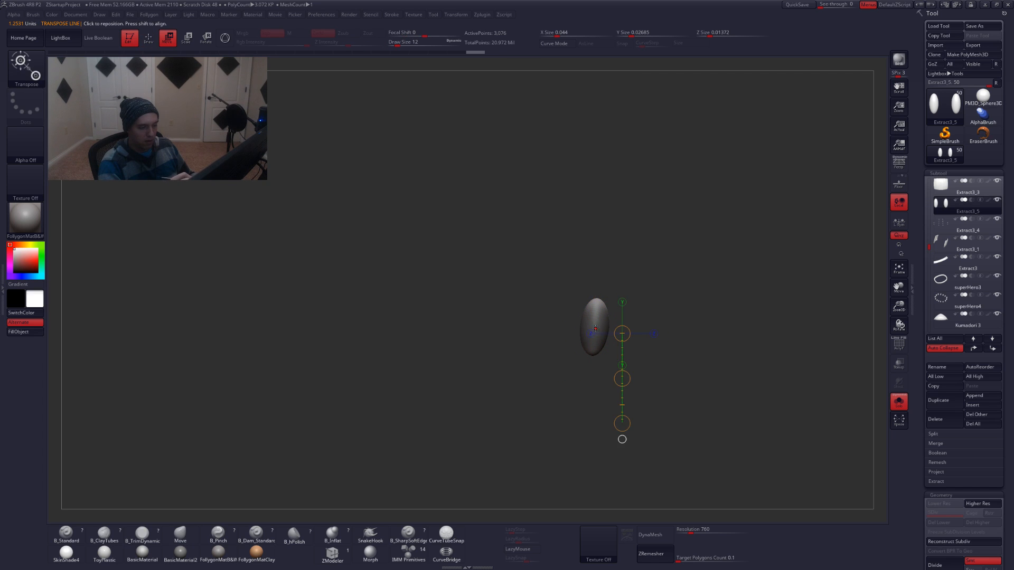
{"action": "mouse_move", "coordinate": [594, 328]}
{"action": "left_mouse_down"}
{"action": "mouse_move", "coordinate": [636, 332]}
{"action": "mouse_move", "coordinate": [585, 331]}
{"action": "left_mouse_up"}
{"action": "right_click_drag", "start_coordinate": [635, 331], "coordinate": [605, 329], "text": "alt"}
{"action": "key", "text": "q"}
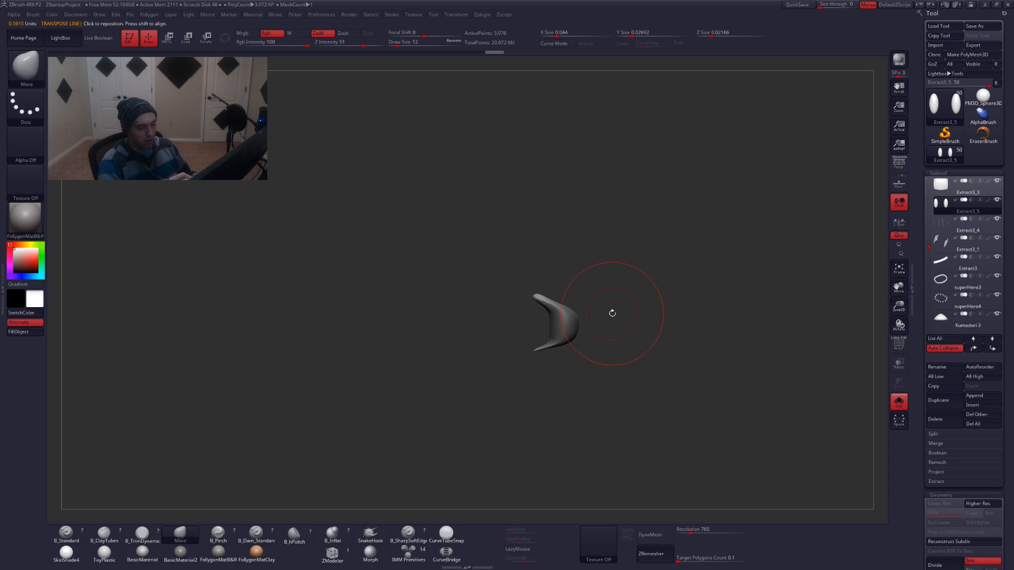
Clear the mask and thicken the bent upper and lower ends of the staples with the Move brush
{"action": "key", "text": "ctrl+shift+f"}
{"action": "left_click", "coordinate": [598, 324]}
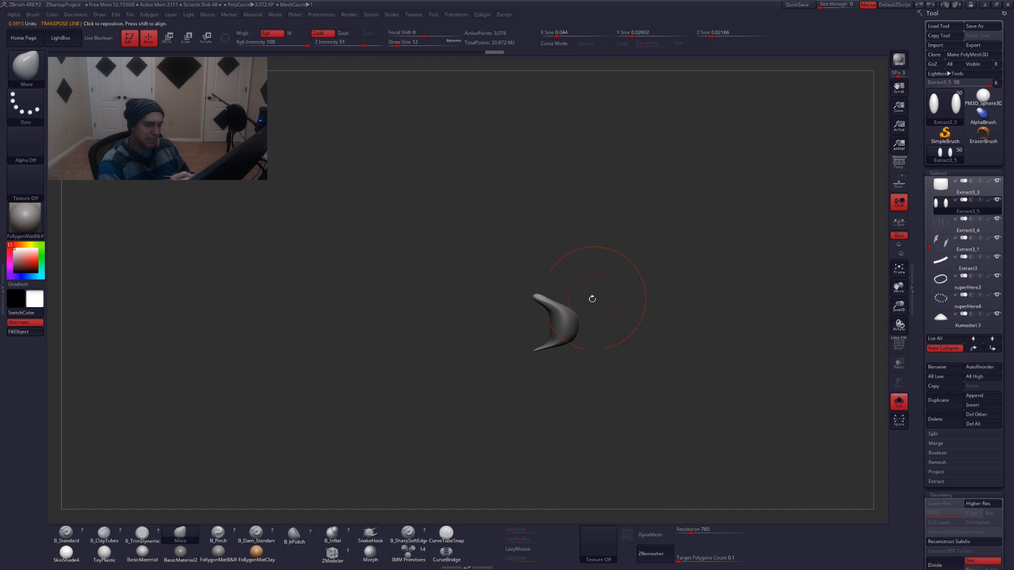
{"action": "left_click_drag", "start_coordinate": [592, 299], "coordinate": [606, 311], "text": "ctrl"}
{"action": "left_click_drag", "start_coordinate": [547, 347], "coordinate": [547, 353]}
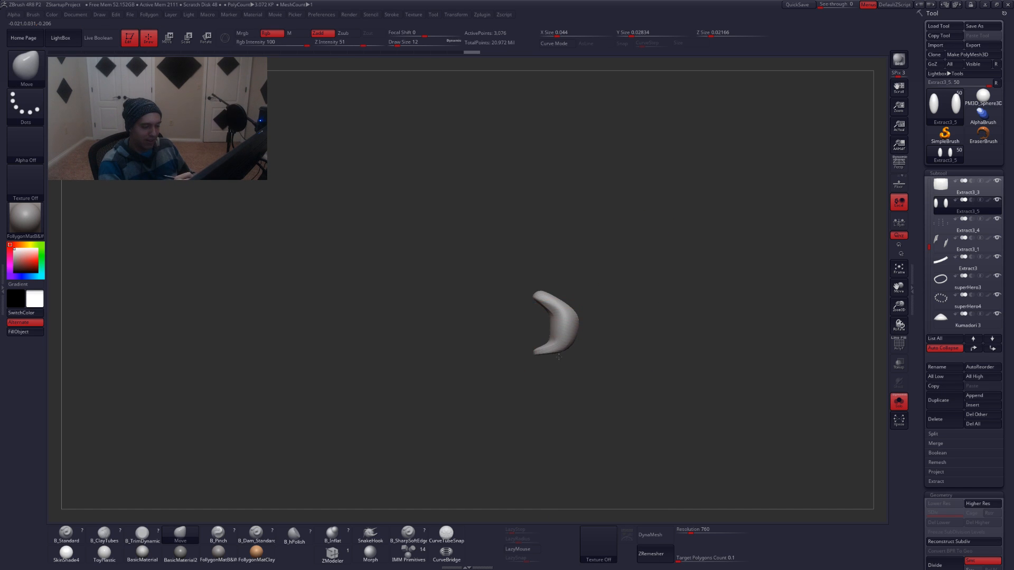
{"action": "left_click_drag", "start_coordinate": [553, 301], "coordinate": [554, 295]}
{"action": "left_click_drag", "start_coordinate": [556, 355], "coordinate": [557, 358]}
{"action": "right_click_drag", "start_coordinate": [597, 364], "coordinate": [557, 366], "text": "shift"}
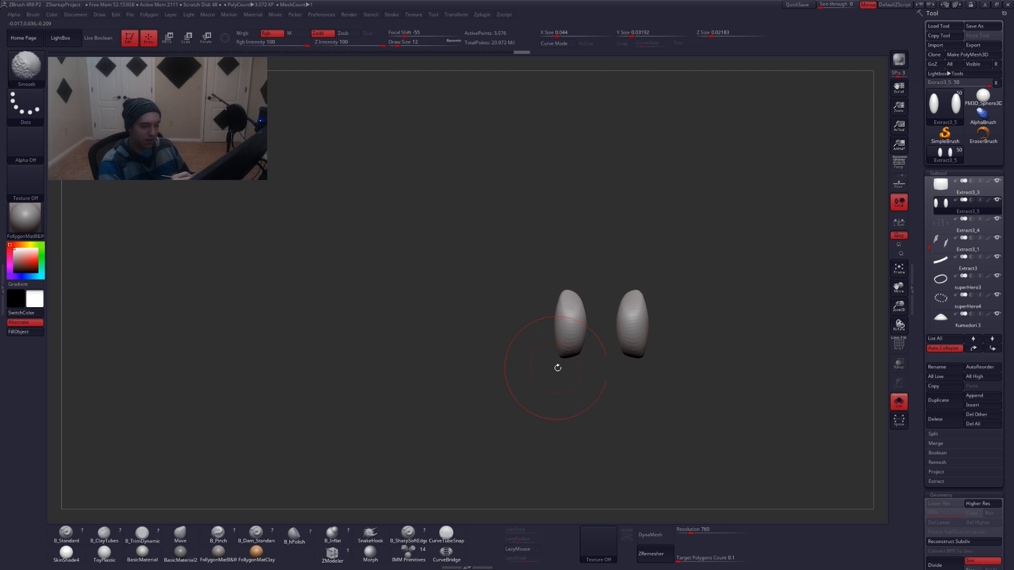
Show the full armour again and even out the staples' upper and lower ends with the Move brush at Draw Size 7
{"action": "key", "text": "alt+s"}
{"action": "left_click_drag", "start_coordinate": [627, 307], "coordinate": [629, 303]}
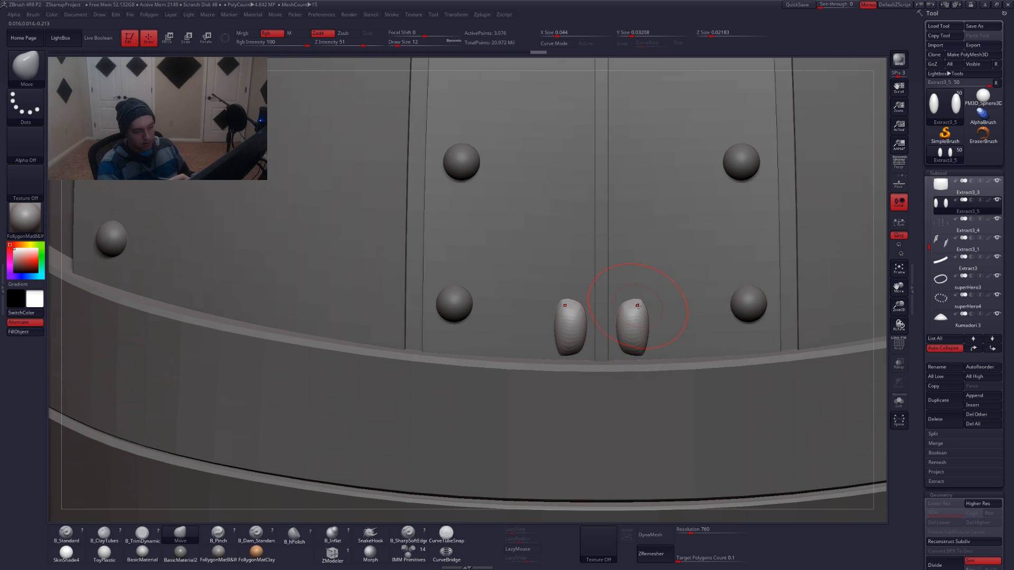
{"action": "key", "text": "["}
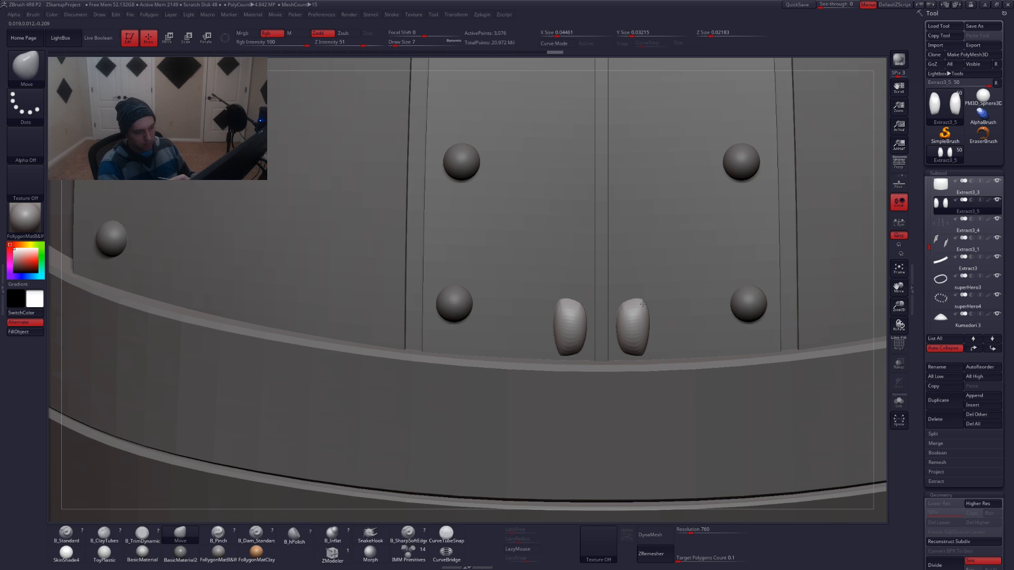
{"action": "right_click_drag", "start_coordinate": [643, 304], "coordinate": [582, 320], "text": "alt"}
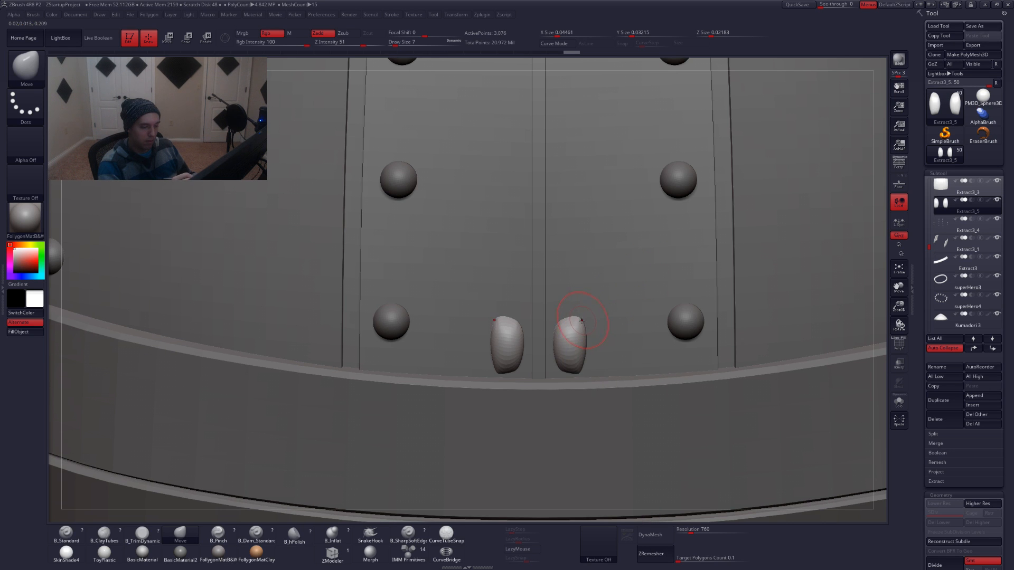
{"action": "left_click_drag", "start_coordinate": [561, 323], "coordinate": [578, 317]}
{"action": "left_click_drag", "start_coordinate": [570, 370], "coordinate": [569, 373]}
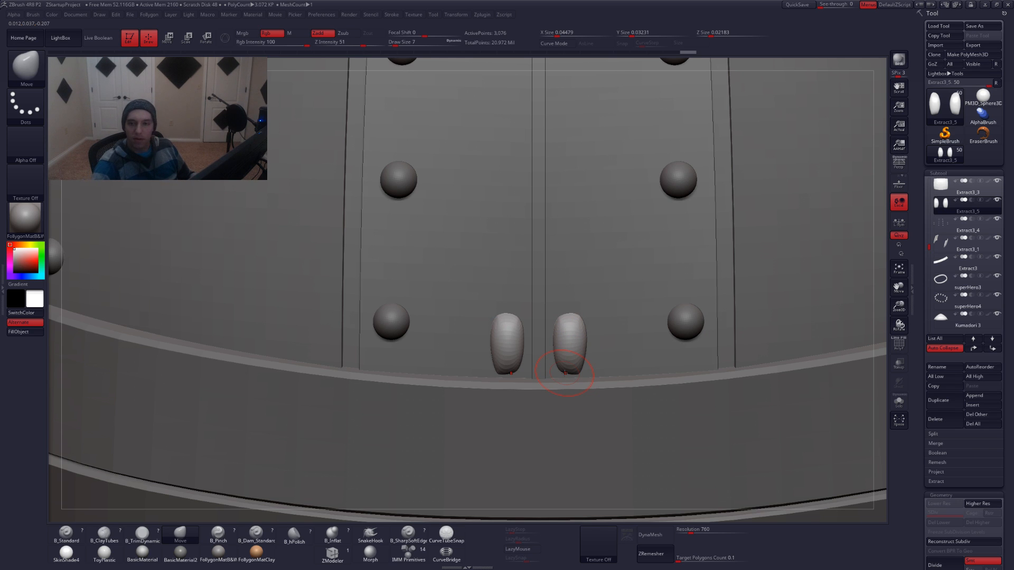
Switch to Photoshop to examine the samurai armour reference photos, and move its window aside
{"action": "key", "text": "alt+Tab"}
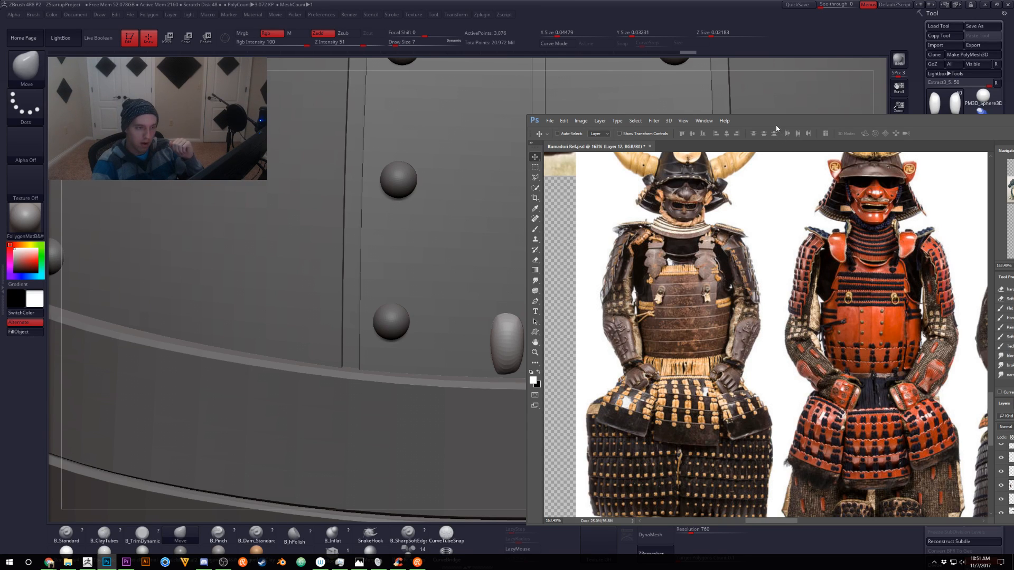
{"action": "left_click_drag", "start_coordinate": [776, 126], "coordinate": [1013, 49]}
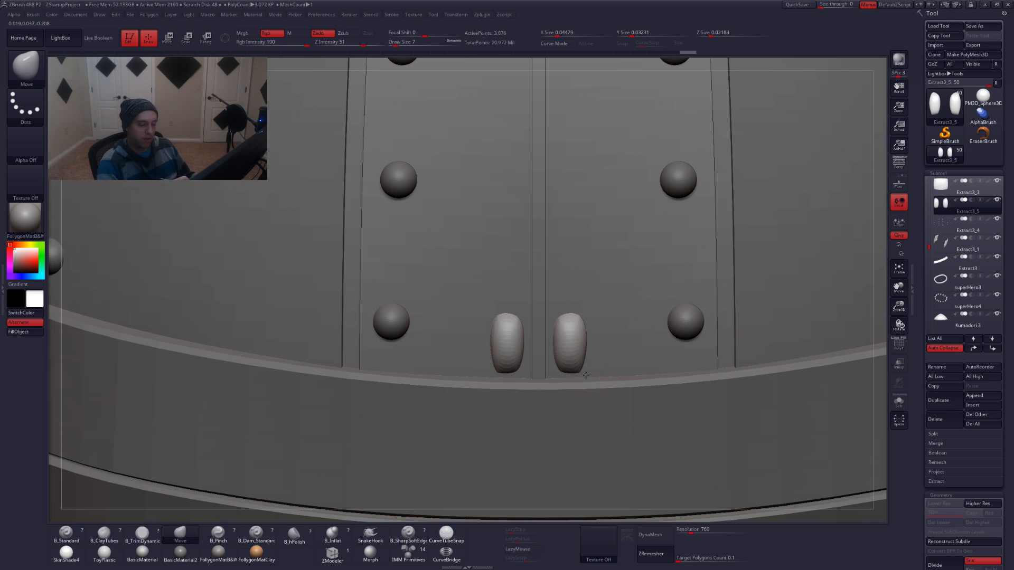
Back in ZBrush, slim the sides of the two staples and refine their outline with the Move brush
{"action": "mouse_move", "coordinate": [566, 376]}
{"action": "left_mouse_down"}
{"action": "mouse_move", "coordinate": [556, 349]}
{"action": "mouse_move", "coordinate": [581, 346]}
{"action": "left_mouse_up"}
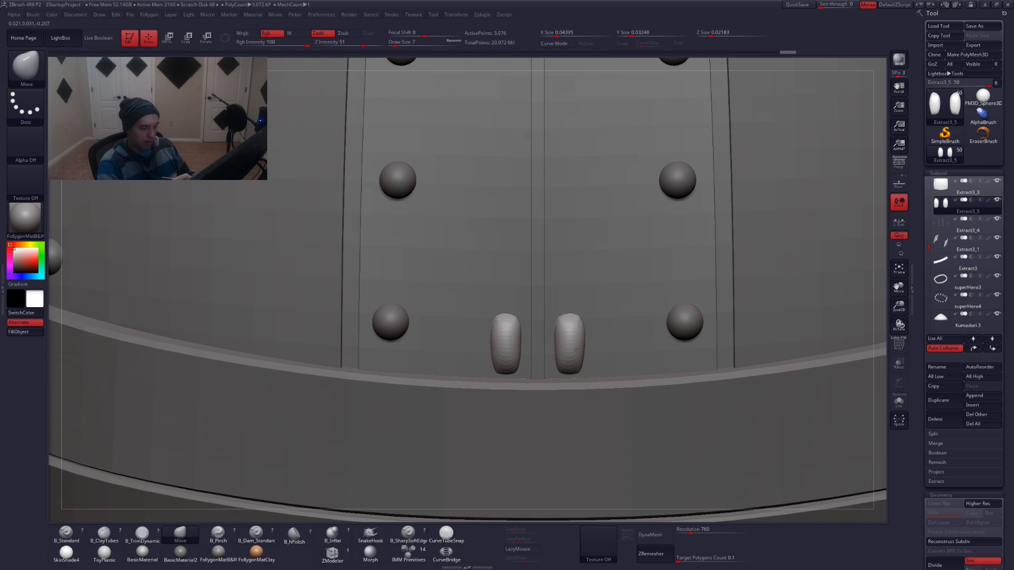
{"action": "right_click_drag", "start_coordinate": [584, 352], "coordinate": [581, 333], "text": "ctrl"}
{"action": "left_click_drag", "start_coordinate": [584, 345], "coordinate": [582, 343]}
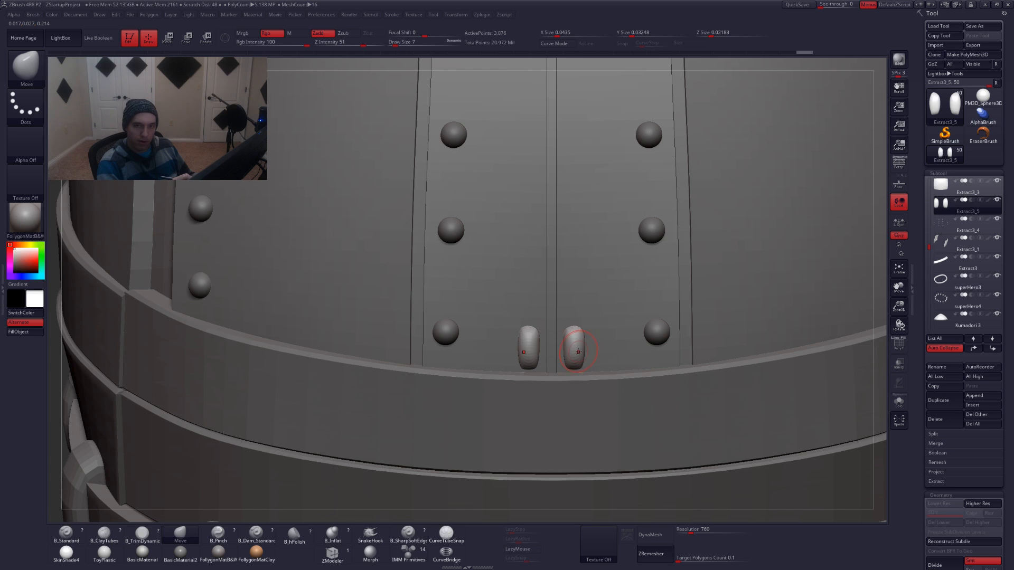
{"action": "right_click_drag", "start_coordinate": [571, 339], "coordinate": [576, 353], "text": "ctrl"}
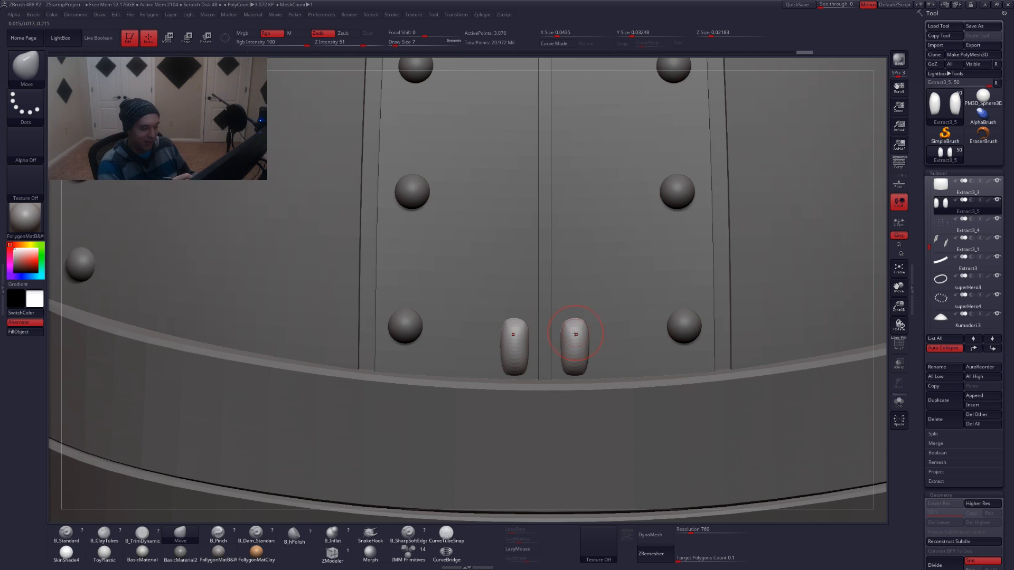
Isolate the two staples, subdivide them to level 3 and pick the B_ClayTubes brush
{"action": "key", "text": "2"}
{"action": "key", "text": "alt+s"}
{"action": "key", "text": "ctrl+d"}
{"action": "key", "text": "ctrl+d"}
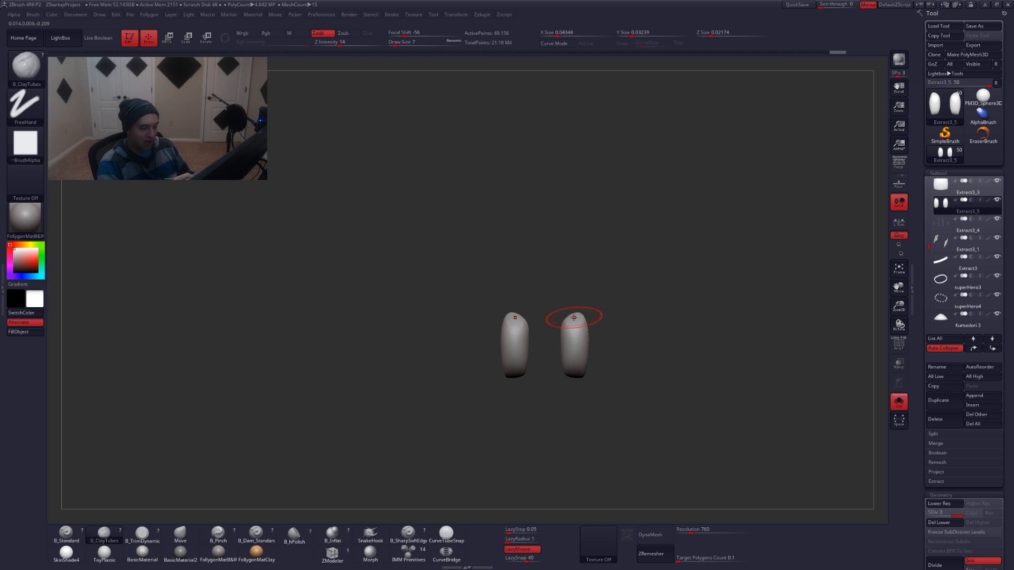
Build up the front faces of the two isolated staples with lengthwise B_ClayTubes strokes
{"action": "mouse_move", "coordinate": [581, 357]}
{"action": "left_mouse_down"}
{"action": "mouse_move", "coordinate": [574, 325]}
{"action": "mouse_move", "coordinate": [572, 396]}
{"action": "left_mouse_up"}
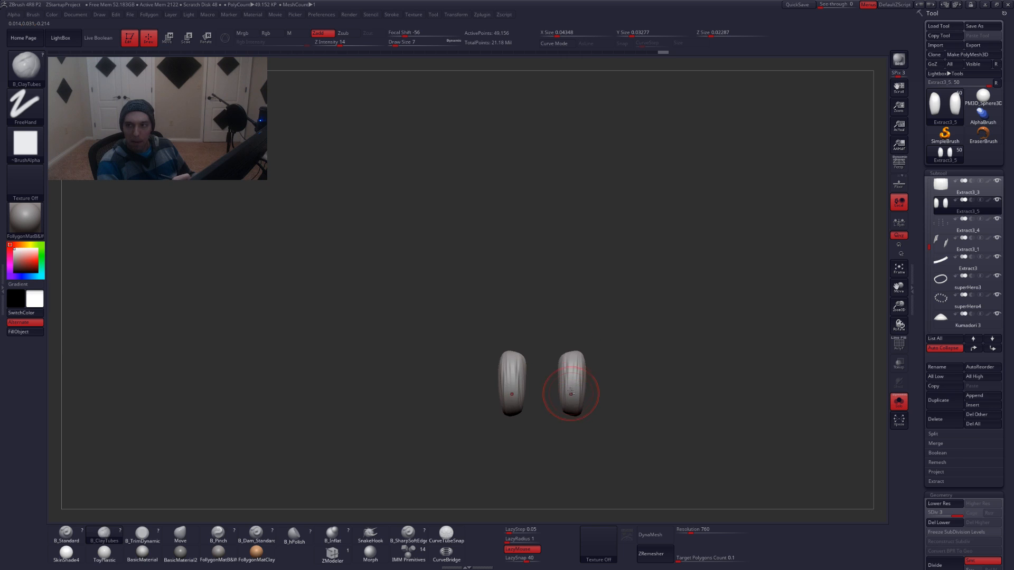
{"action": "right_click_drag", "start_coordinate": [570, 357], "coordinate": [571, 369]}
{"action": "left_click_drag", "start_coordinate": [567, 372], "coordinate": [569, 352]}
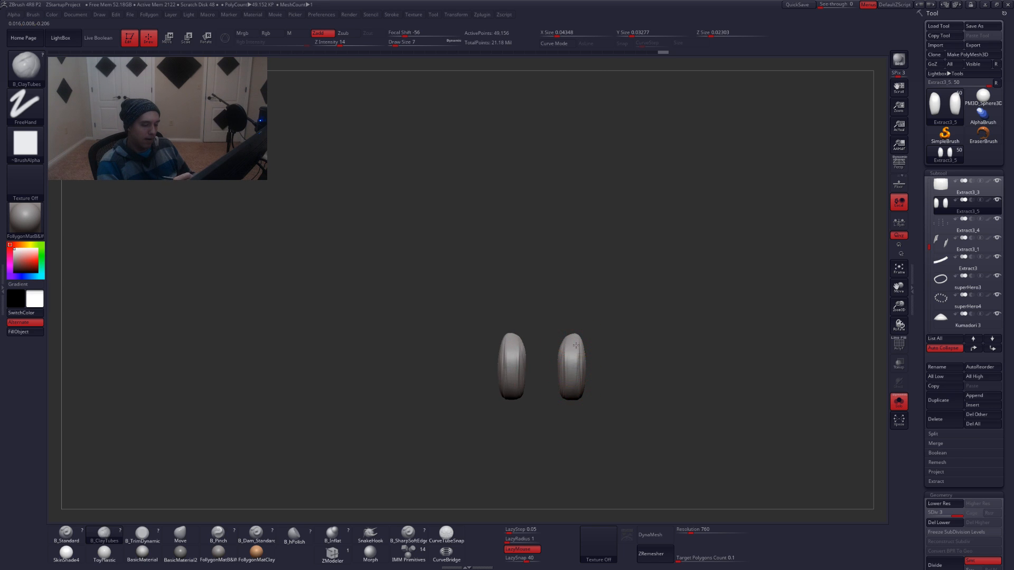
{"action": "mouse_move", "coordinate": [566, 411]}
{"action": "left_mouse_down"}
{"action": "mouse_move", "coordinate": [572, 363]}
{"action": "mouse_move", "coordinate": [570, 397]}
{"action": "left_mouse_up"}
Flatten the front faces of the staples with the B_TrimDynamic brush and smooth them along their length
{"action": "key", "text": "3"}
{"action": "left_click_drag", "start_coordinate": [570, 416], "coordinate": [572, 363]}
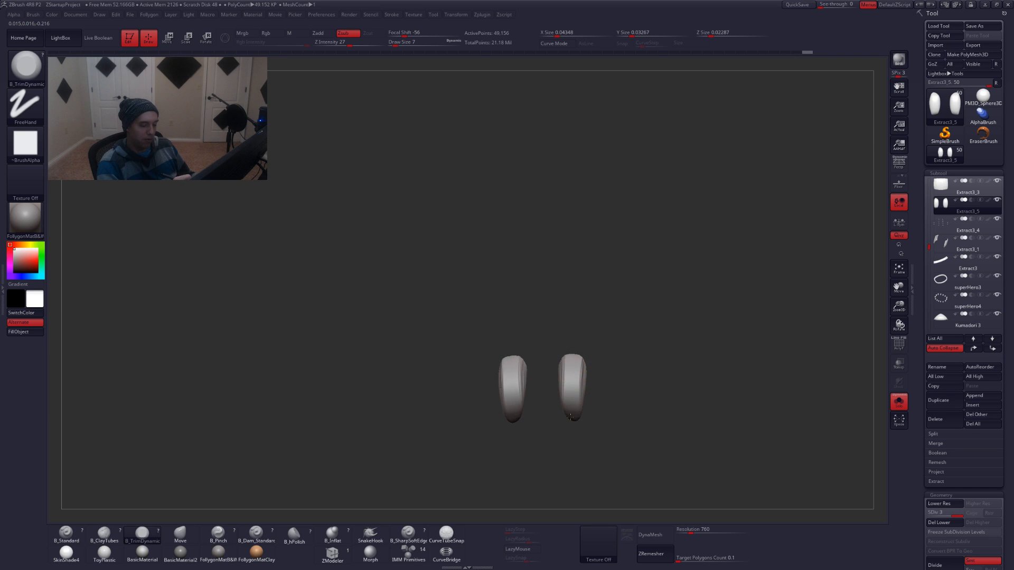
{"action": "left_click_drag", "start_coordinate": [571, 417], "coordinate": [572, 374]}
{"action": "left_click_drag", "start_coordinate": [571, 417], "coordinate": [574, 365], "text": "shift"}
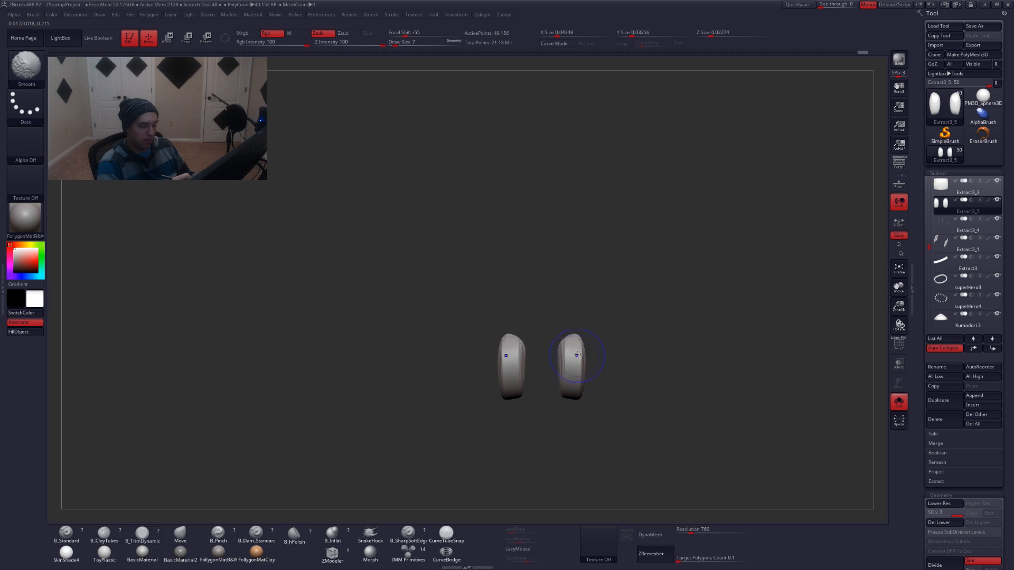
{"action": "key", "text": "shift+alt+s"}
{"action": "key", "text": "shift+alt+s"}
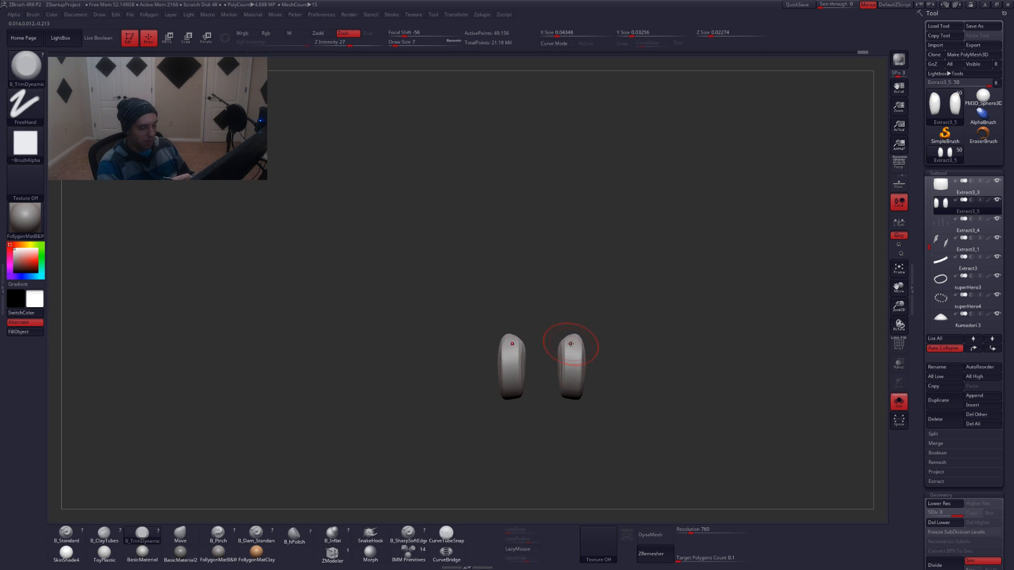
Trim the inner and outer side faces of the curved staples with B_TrimDynamic
{"action": "left_click_drag", "start_coordinate": [571, 412], "coordinate": [521, 408]}
{"action": "right_click", "coordinate": [568, 404]}
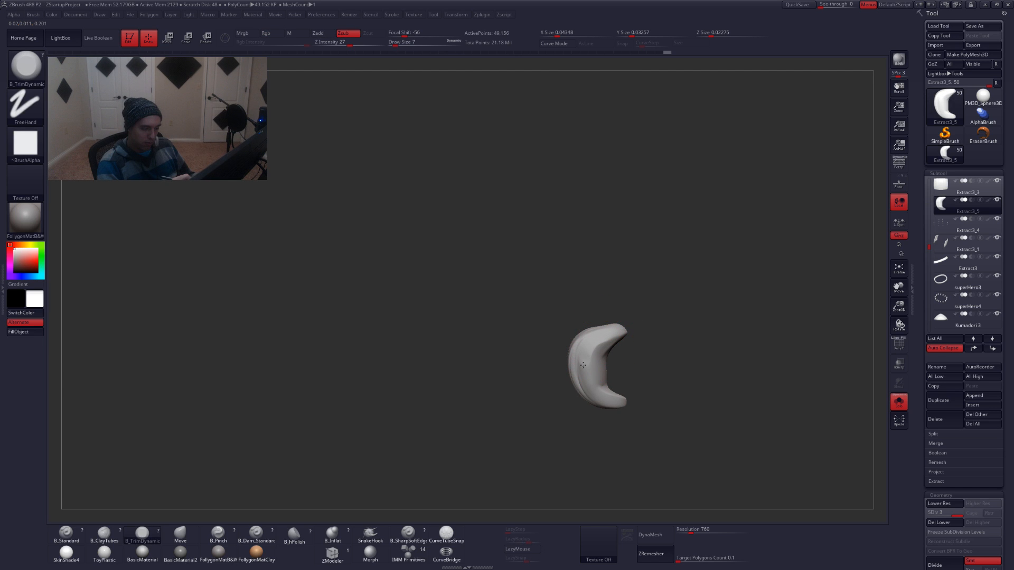
{"action": "mouse_move", "coordinate": [582, 365]}
{"action": "left_mouse_down"}
{"action": "mouse_move", "coordinate": [597, 391]}
{"action": "mouse_move", "coordinate": [642, 420]}
{"action": "mouse_move", "coordinate": [564, 359]}
{"action": "left_mouse_up"}
{"action": "right_click_drag", "start_coordinate": [564, 358], "coordinate": [585, 359]}
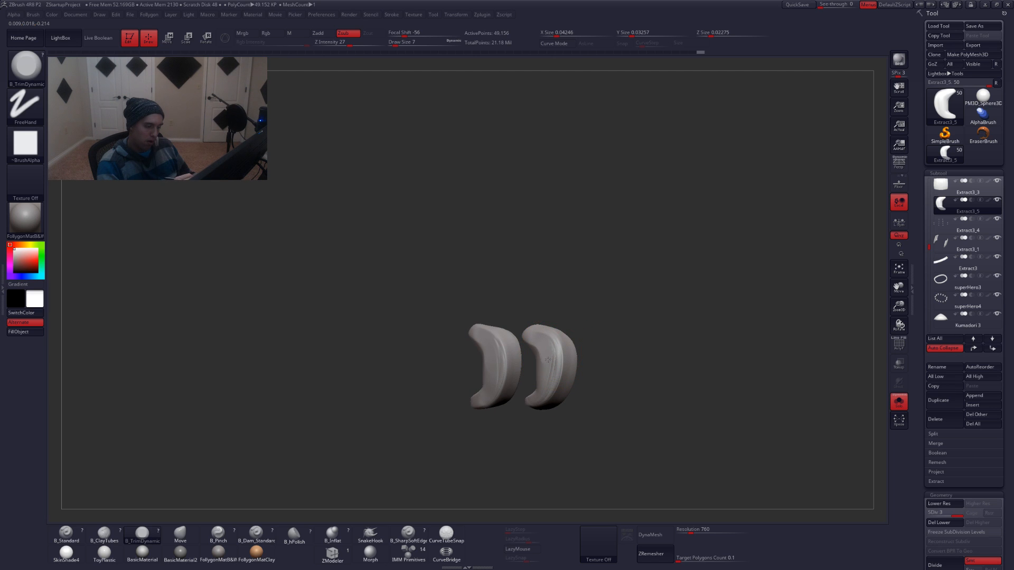
{"action": "left_click_drag", "start_coordinate": [548, 359], "coordinate": [533, 400]}
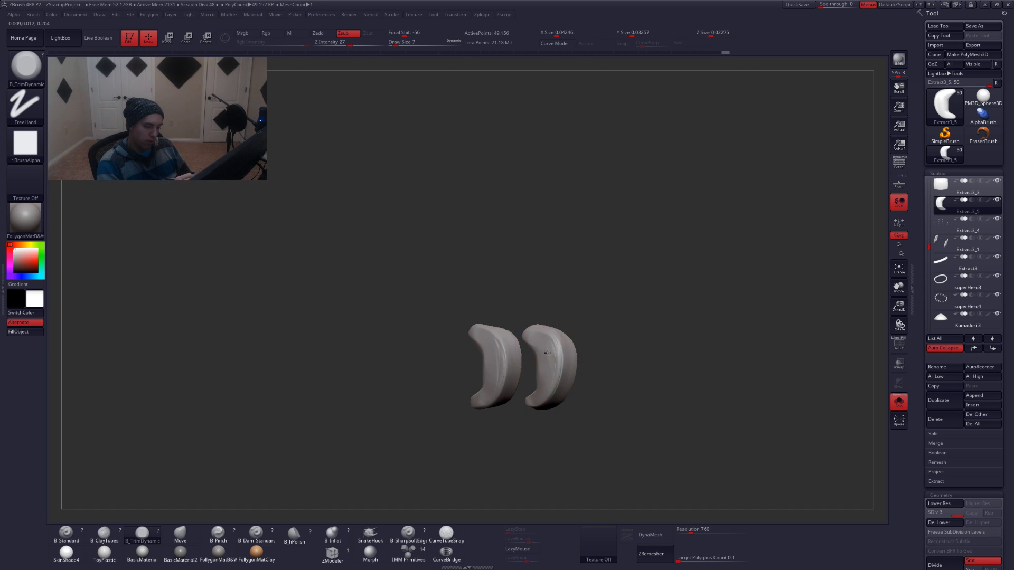
{"action": "right_click_drag", "start_coordinate": [541, 355], "coordinate": [520, 312], "text": "shift"}
Show the full armour and DynaMesh the staples at resolution 2360, always freezing their subdivision levels
{"action": "key", "text": "shift+s"}
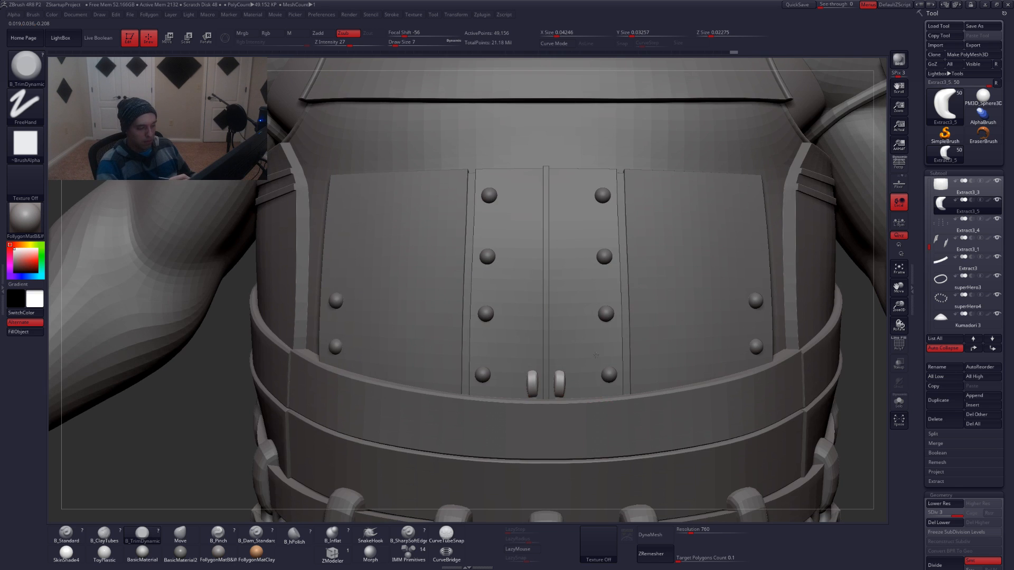
{"action": "right_click_drag", "start_coordinate": [602, 410], "coordinate": [600, 350], "text": "alt"}
{"action": "left_click", "coordinate": [695, 532]}
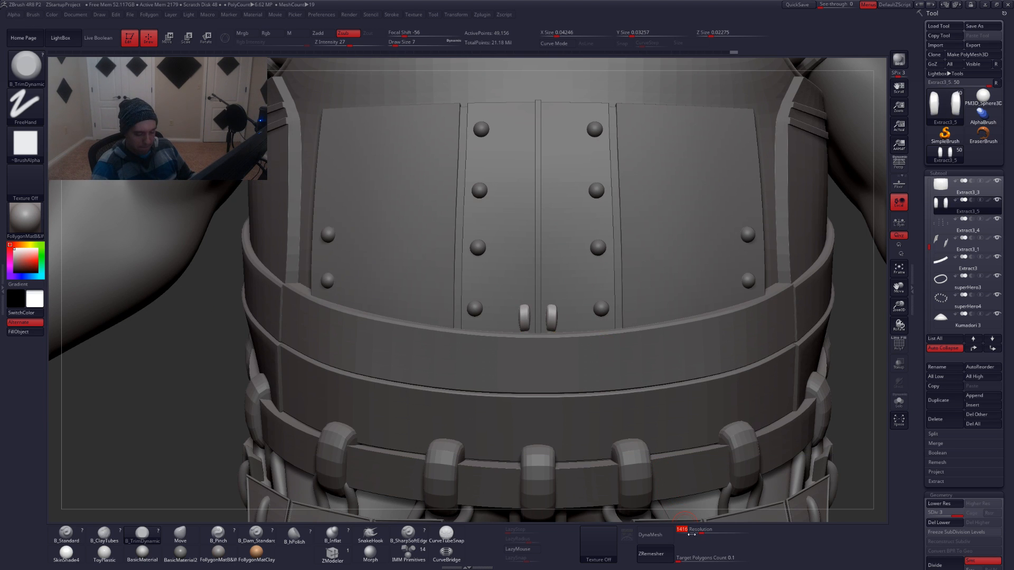
{"action": "left_click", "coordinate": [642, 535]}
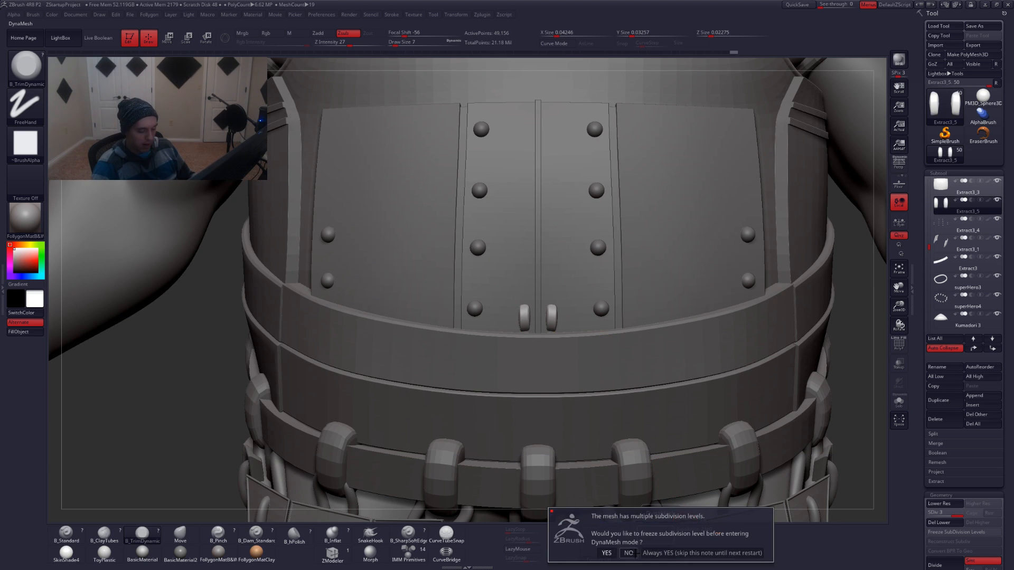
{"action": "left_click", "coordinate": [651, 553]}
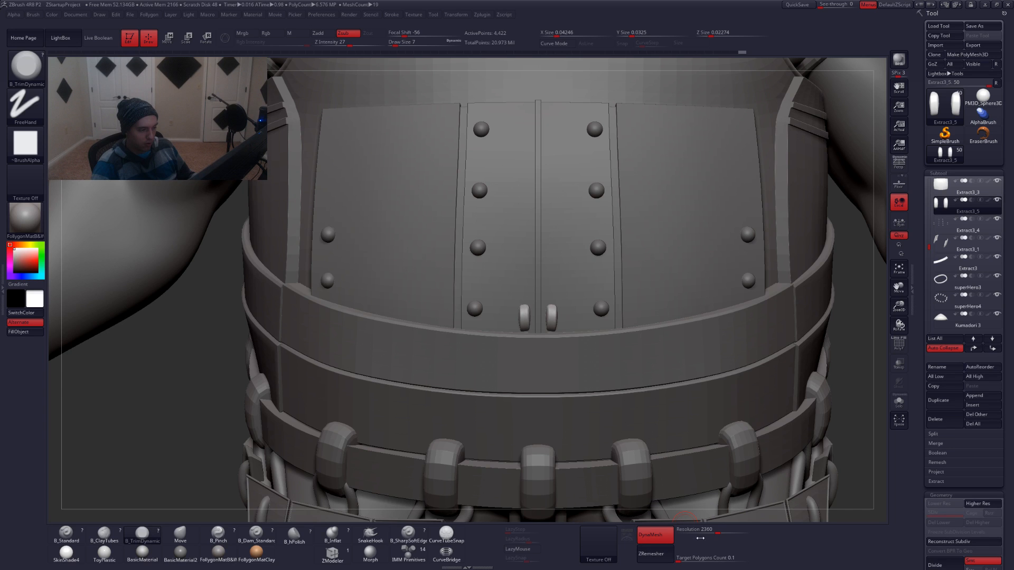
Isolate the staples and slice vertically along their inner and outer edges with SliceCurve, showing the polygroups and redoing the misplaced cut
{"action": "key", "text": "shift+s"}
{"action": "right_click_drag", "start_coordinate": [597, 370], "coordinate": [581, 335]}
{"action": "key", "text": "ctrl+shift+space"}
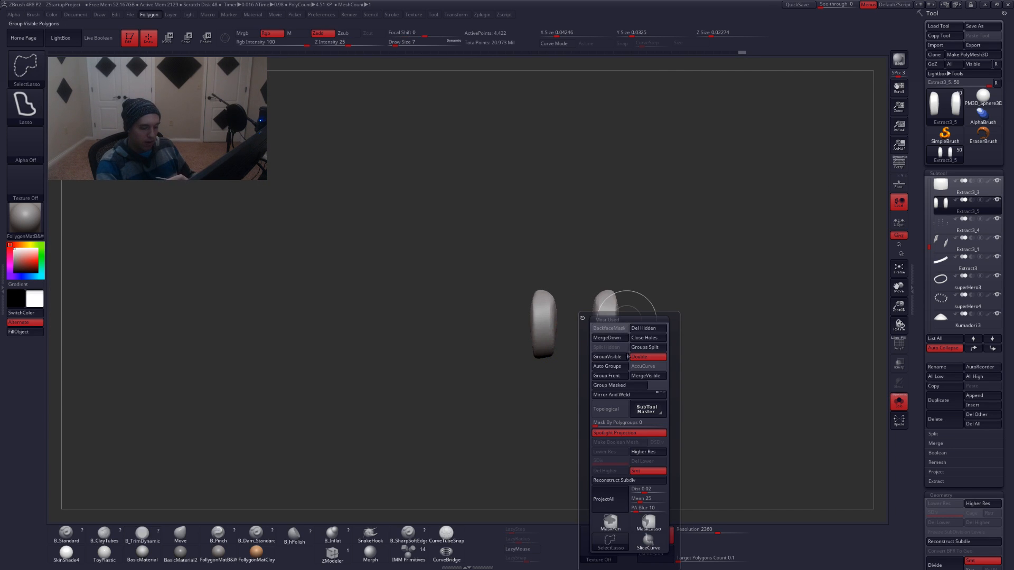
{"action": "left_click", "coordinate": [651, 547]}
{"action": "right_click_drag", "start_coordinate": [594, 295], "coordinate": [553, 295], "text": "alt"}
{"action": "left_click_drag", "start_coordinate": [561, 280], "coordinate": [563, 414], "text": "ctrl+shift"}
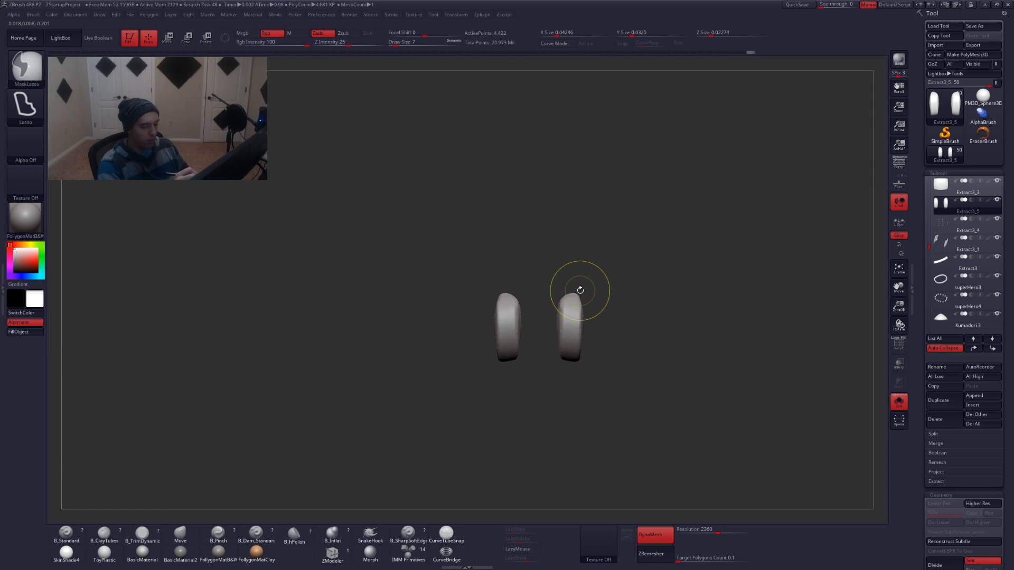
{"action": "key", "text": "shift+f"}
{"action": "left_click_drag", "start_coordinate": [499, 280], "coordinate": [501, 415], "text": "ctrl+shift"}
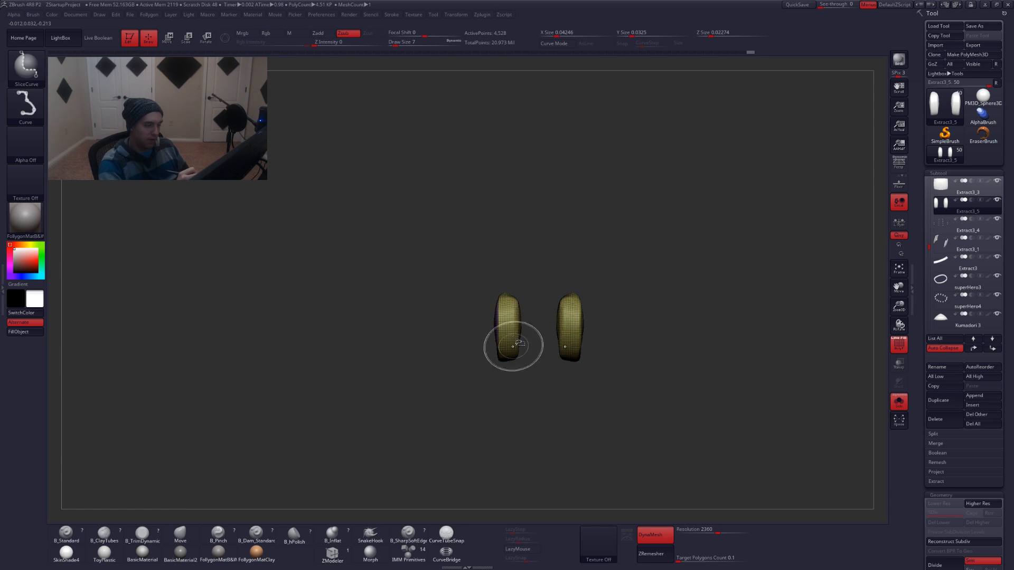
{"action": "left_click_drag", "start_coordinate": [514, 323], "coordinate": [514, 417], "text": "ctrl+shift"}
{"action": "key", "text": "ctrl+z"}
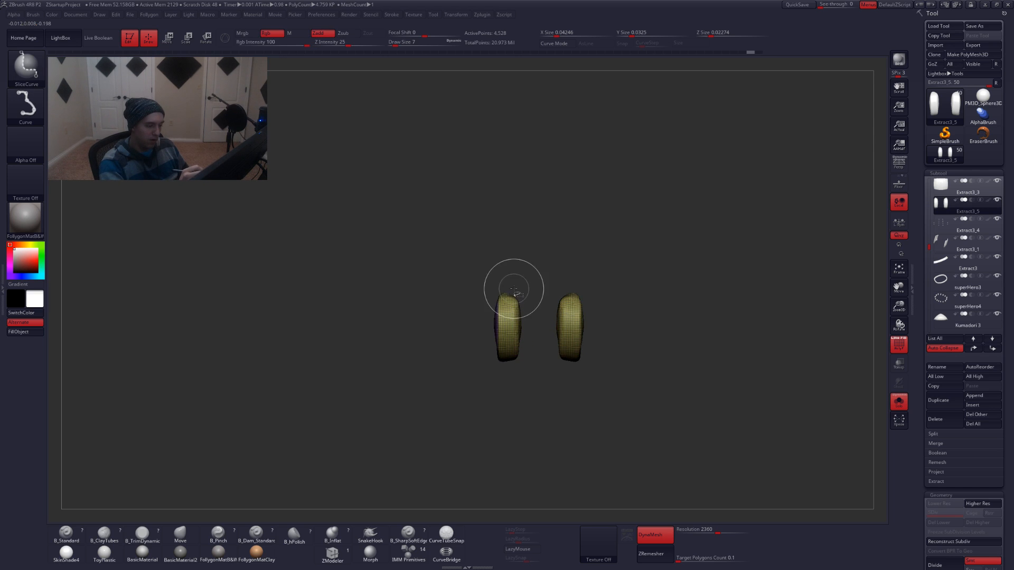
{"action": "left_click_drag", "start_coordinate": [515, 285], "coordinate": [518, 415], "text": "ctrl+shift"}
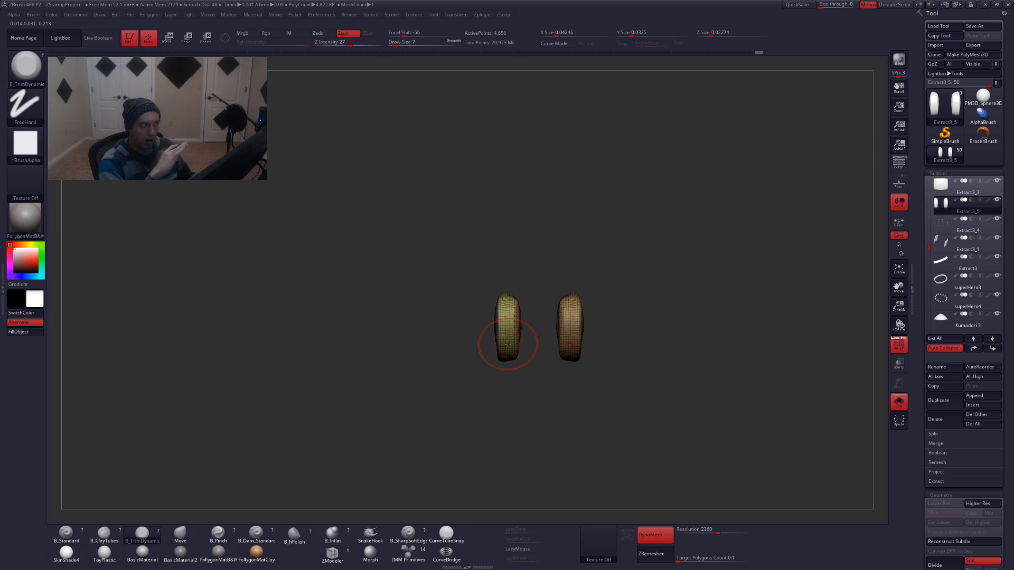
Keep only the narrow middle section of one staple, delete the hidden polygons and close the holes
{"action": "left_click", "coordinate": [515, 326], "text": "ctrl+shift"}
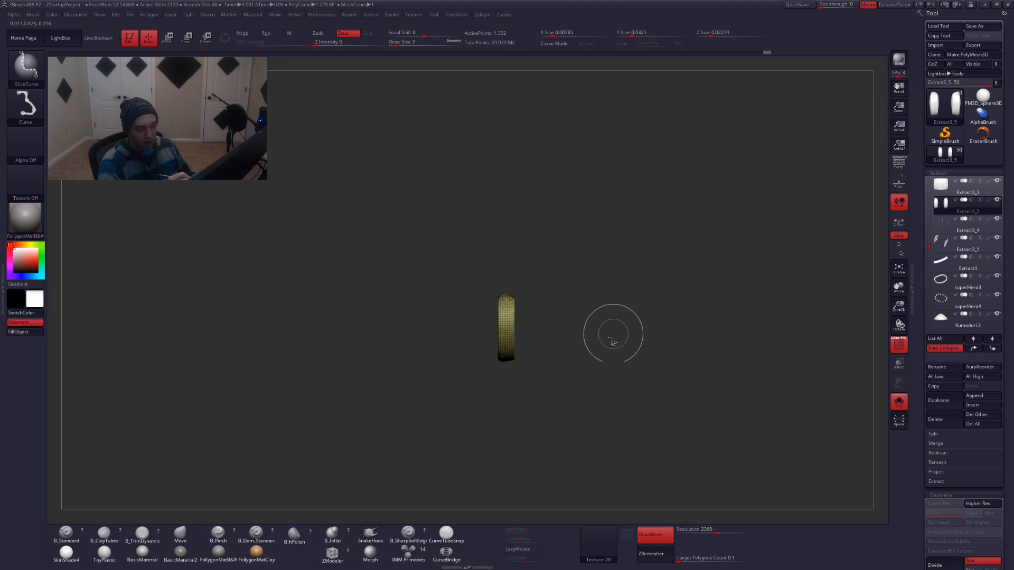
{"action": "left_click", "coordinate": [595, 359], "text": "ctrl+shift"}
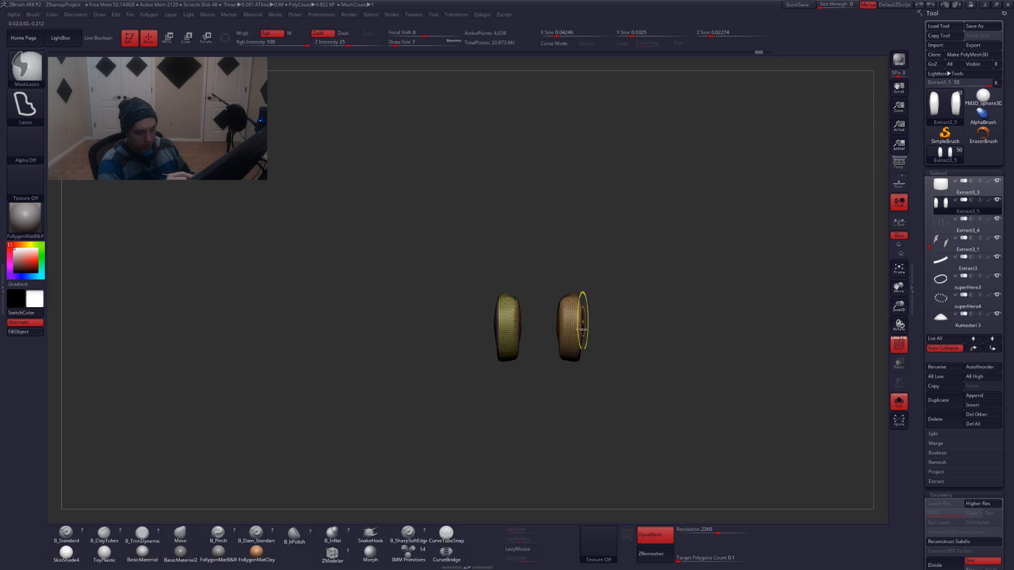
{"action": "left_click", "coordinate": [579, 328], "text": "ctrl+shift"}
{"action": "key", "text": "space"}
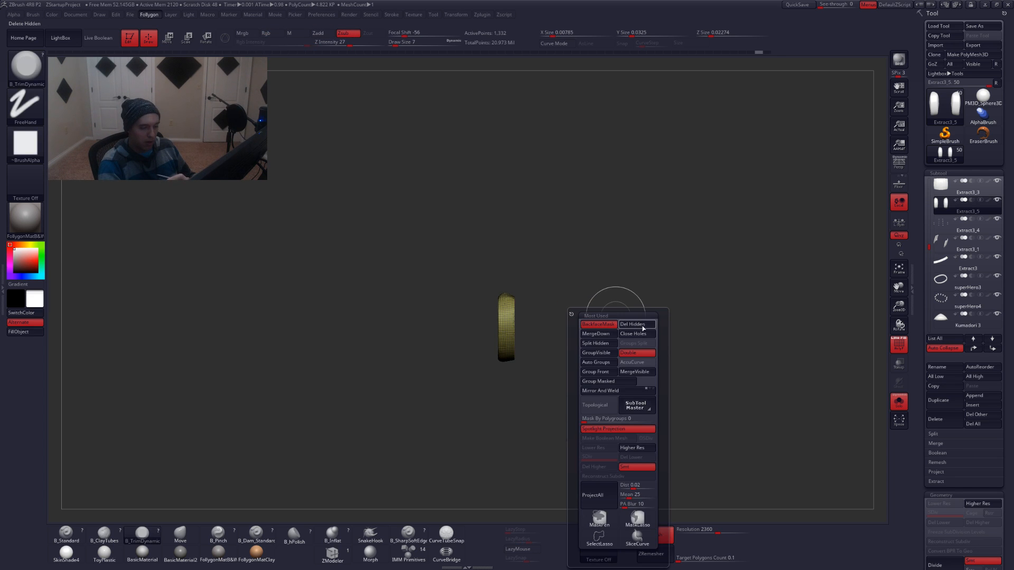
{"action": "left_click", "coordinate": [640, 327]}
{"action": "left_click", "coordinate": [640, 331]}
Group the trimmed staple as one polygroup, Mirror And Weld it to the other side, and show the full armour without polyframe
{"action": "left_click_drag", "start_coordinate": [543, 349], "coordinate": [549, 373]}
{"action": "key", "text": "ctrl+w"}
{"action": "key", "text": "space"}
{"action": "left_click", "coordinate": [580, 403]}
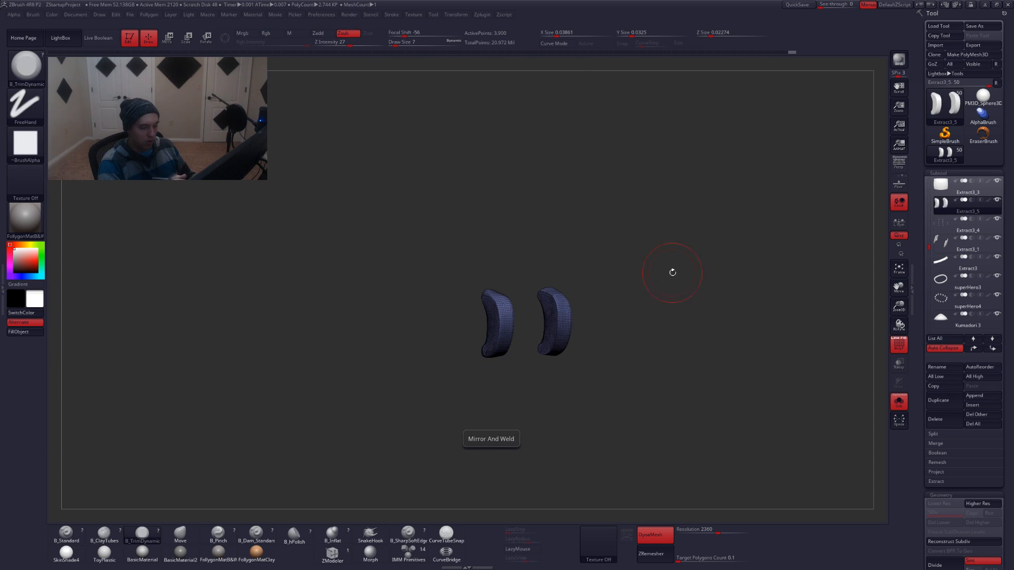
{"action": "left_click_drag", "start_coordinate": [672, 272], "coordinate": [600, 342], "text": "shift"}
{"action": "key", "text": "alt+s"}
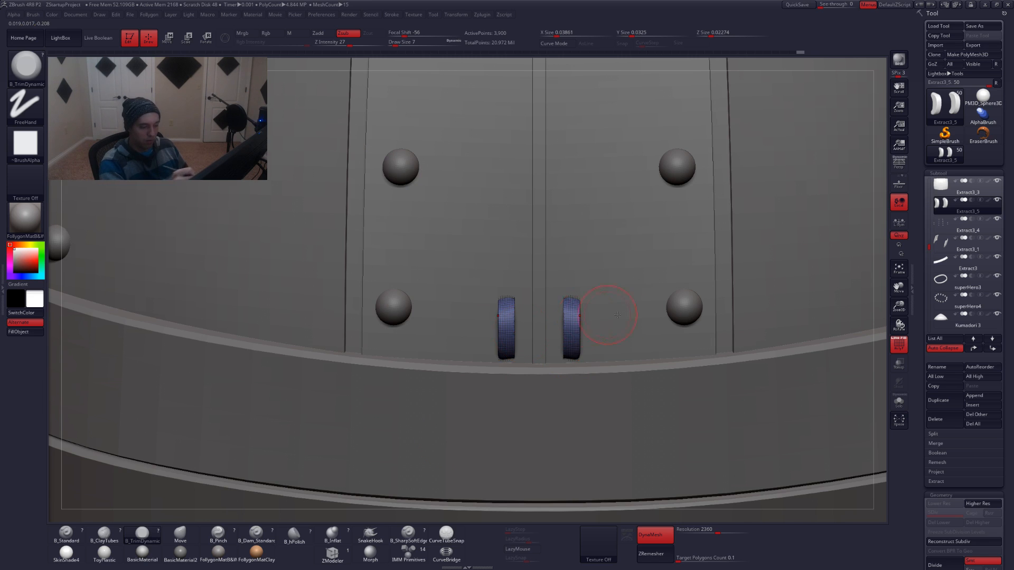
{"action": "key", "text": "shift+f"}
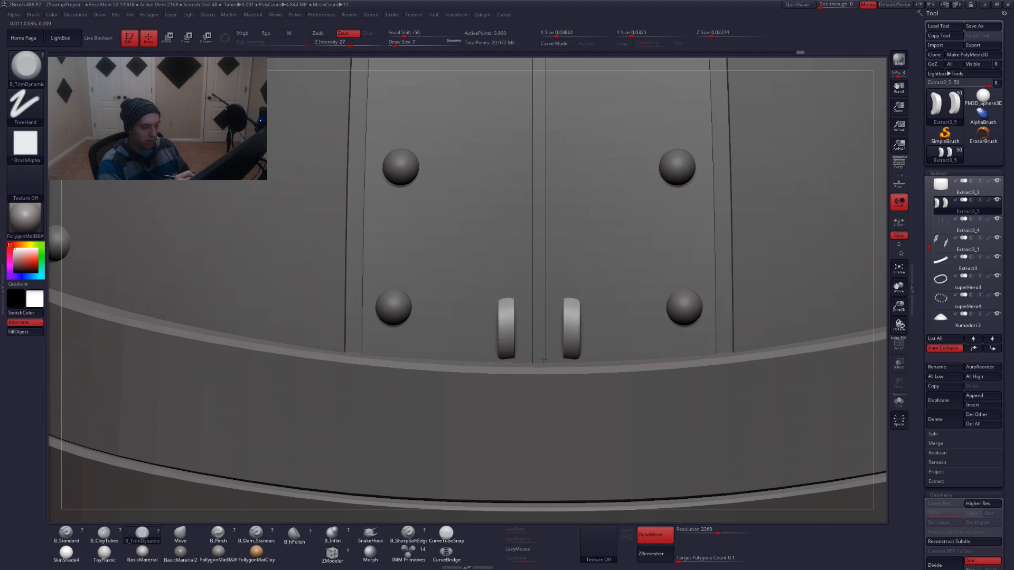
Adjust the staples' profile against the front plate in side view using a resized Move brush
{"action": "right_click_drag", "start_coordinate": [544, 360], "coordinate": [559, 346], "text": "shift"}
{"action": "key", "text": "b"}
{"action": "key", "text": "m"}
{"action": "key", "text": "v"}
{"action": "key", "text": "space"}
{"action": "left_click", "coordinate": [529, 330]}
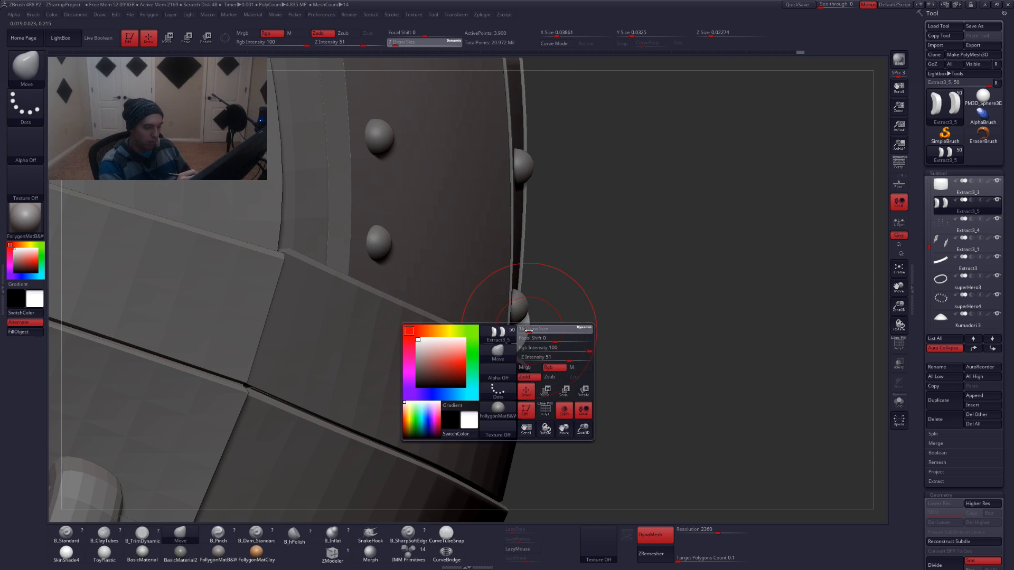
{"action": "key", "text": "space"}
{"action": "left_click", "coordinate": [527, 330]}
{"action": "left_click_drag", "start_coordinate": [529, 327], "coordinate": [523, 338]}
{"action": "right_click_drag", "start_coordinate": [528, 346], "coordinate": [563, 348]}
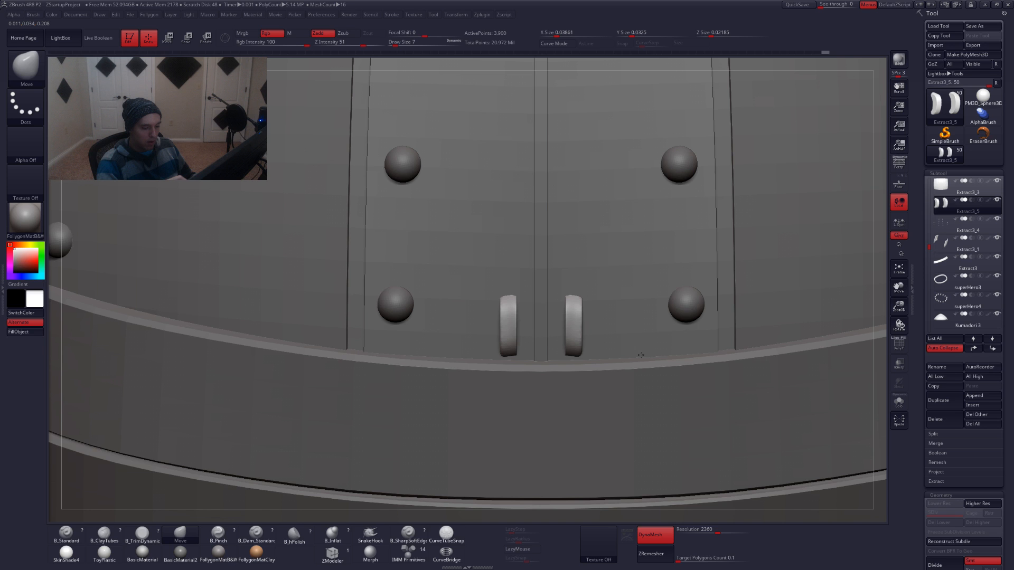
ZRemesh the two staples twice to reduce their topology, isolating them for the second pass
{"action": "left_click", "coordinate": [655, 554]}
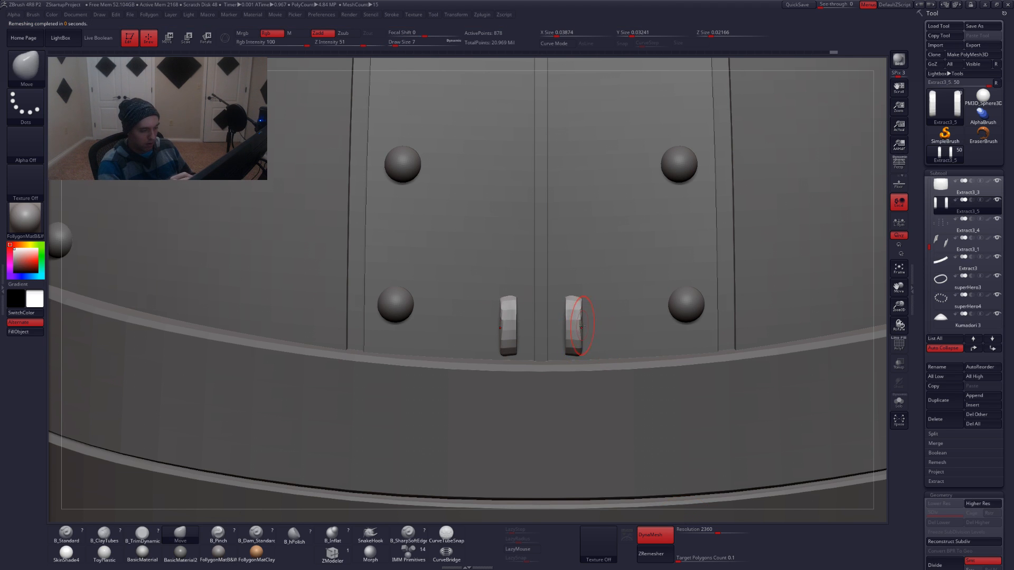
{"action": "right_click_drag", "start_coordinate": [578, 346], "coordinate": [564, 337]}
{"action": "key", "text": "alt+s"}
{"action": "left_click", "coordinate": [653, 555]}
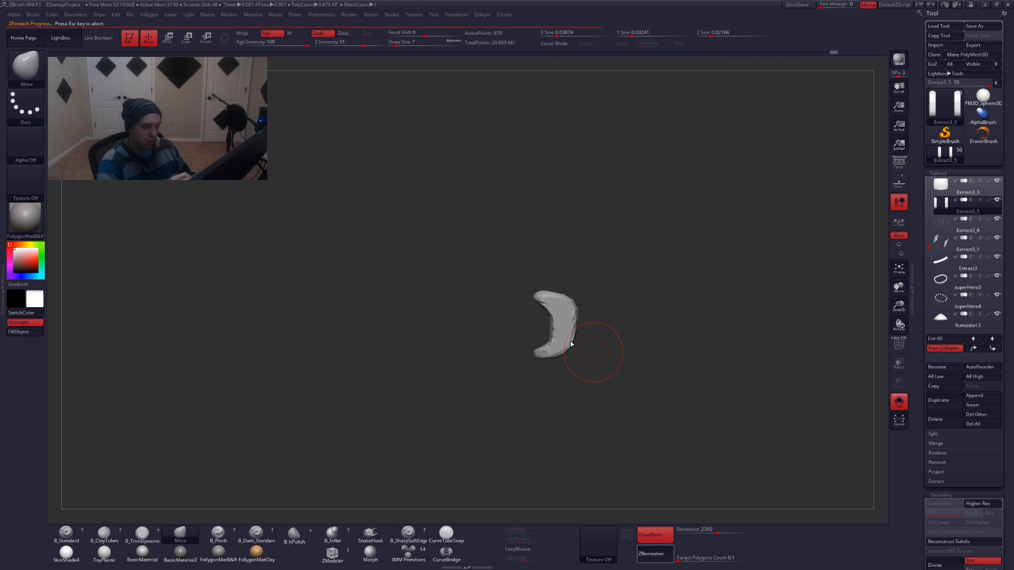
{"action": "key", "text": "shift+f"}
{"action": "key", "text": "shift+f"}
Set the Move brush to Draw Size 12 and refine the remeshed staples' shape against the full armour
{"action": "right_click_drag", "start_coordinate": [572, 320], "coordinate": [579, 332], "text": "ctrl"}
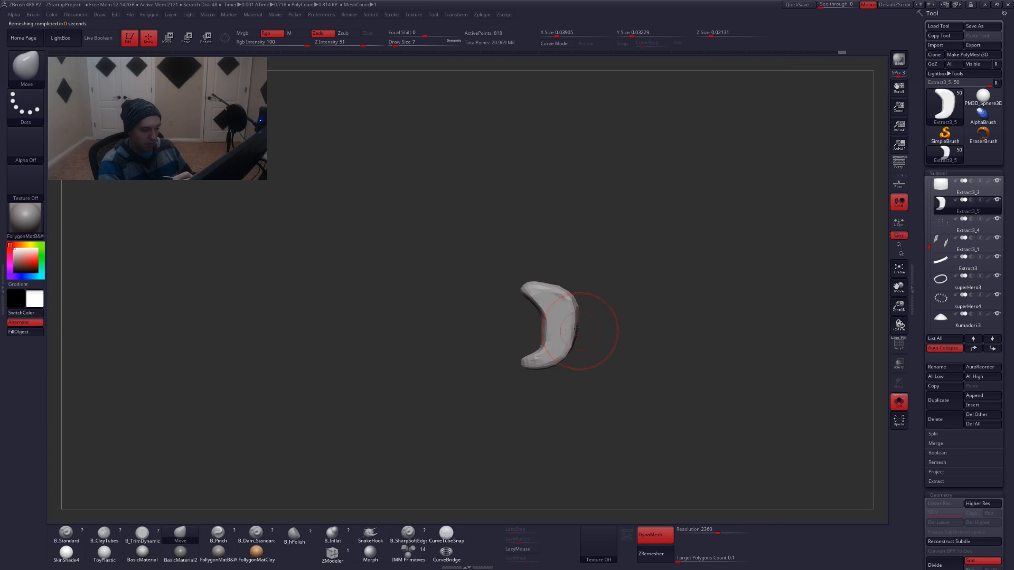
{"action": "key", "text": "space"}
{"action": "left_click_drag", "start_coordinate": [572, 327], "coordinate": [574, 327]}
{"action": "key", "text": "alt+s"}
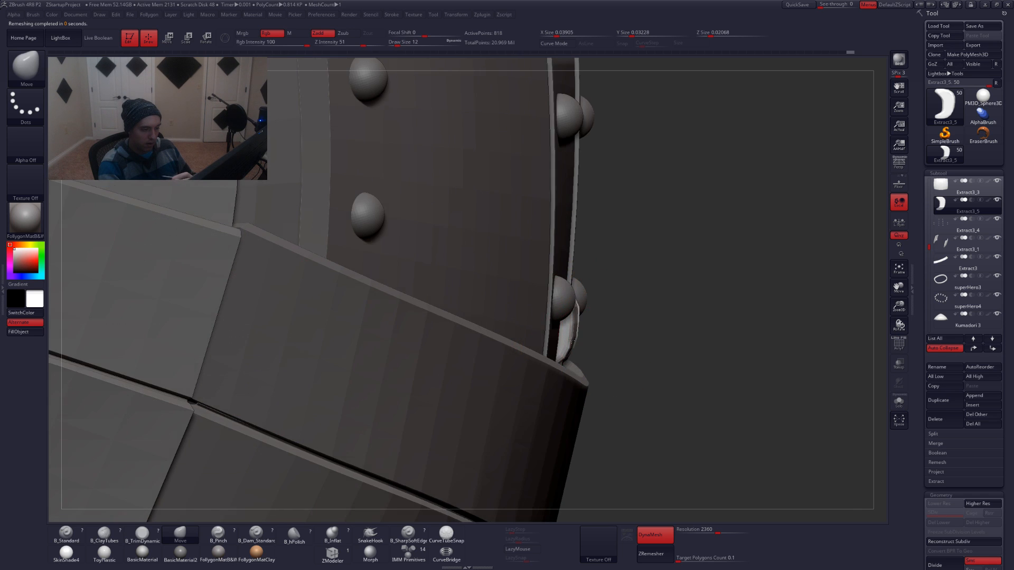
{"action": "right_click_drag", "start_coordinate": [563, 335], "coordinate": [599, 341]}
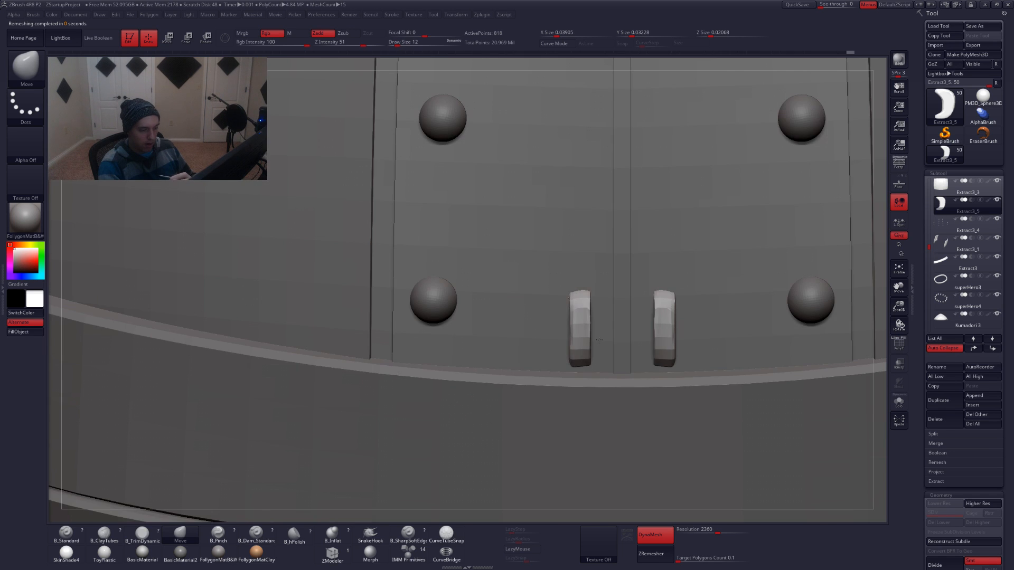
{"action": "mouse_move", "coordinate": [586, 308]}
{"action": "left_mouse_down"}
{"action": "mouse_move", "coordinate": [593, 295]}
{"action": "mouse_move", "coordinate": [587, 327]}
{"action": "left_mouse_up"}
{"action": "right_click_drag", "start_coordinate": [589, 338], "coordinate": [588, 338]}
Move the two staples closer together towards the plate's centre line with Transpose Move, and return to Draw mode
{"action": "mouse_move", "coordinate": [652, 444]}
{"action": "right_mouse_down", "text": "ctrl"}
{"action": "mouse_move", "coordinate": [681, 396]}
{"action": "mouse_move", "coordinate": [668, 366]}
{"action": "right_mouse_up", "text": "ctrl"}
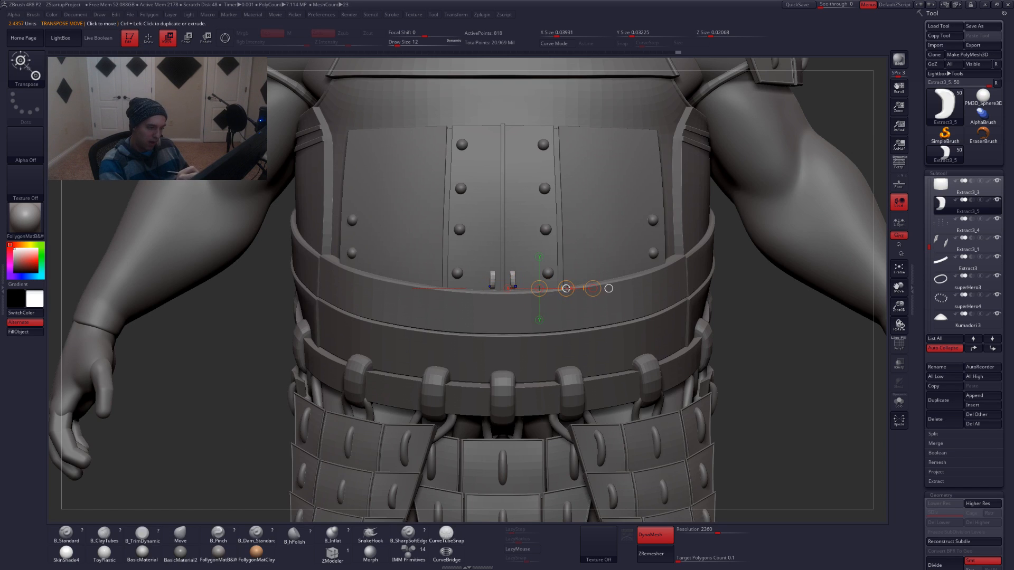
{"action": "left_click_drag", "start_coordinate": [566, 288], "coordinate": [563, 289]}
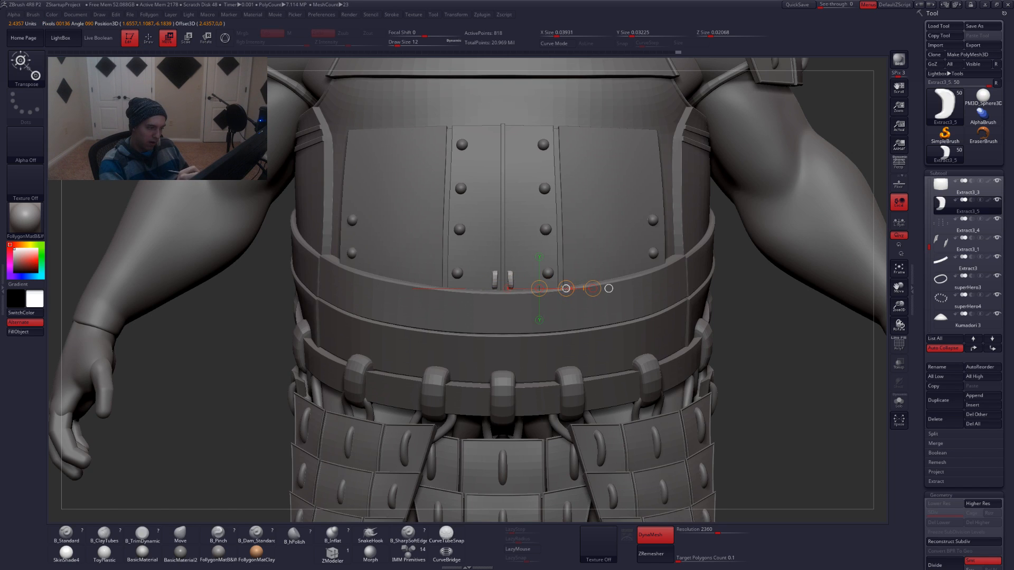
{"action": "key", "text": "q"}
Open the Deformation settings and thicken the two staples with Inflate Balloon
{"action": "left_click_drag", "start_coordinate": [926, 294], "coordinate": [925, 218]}
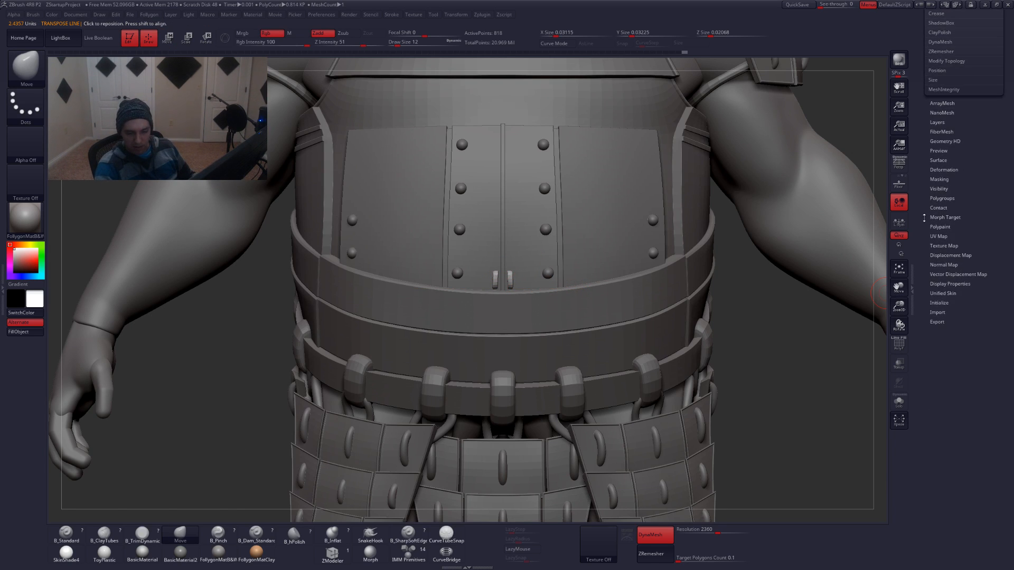
{"action": "left_click", "coordinate": [943, 170]}
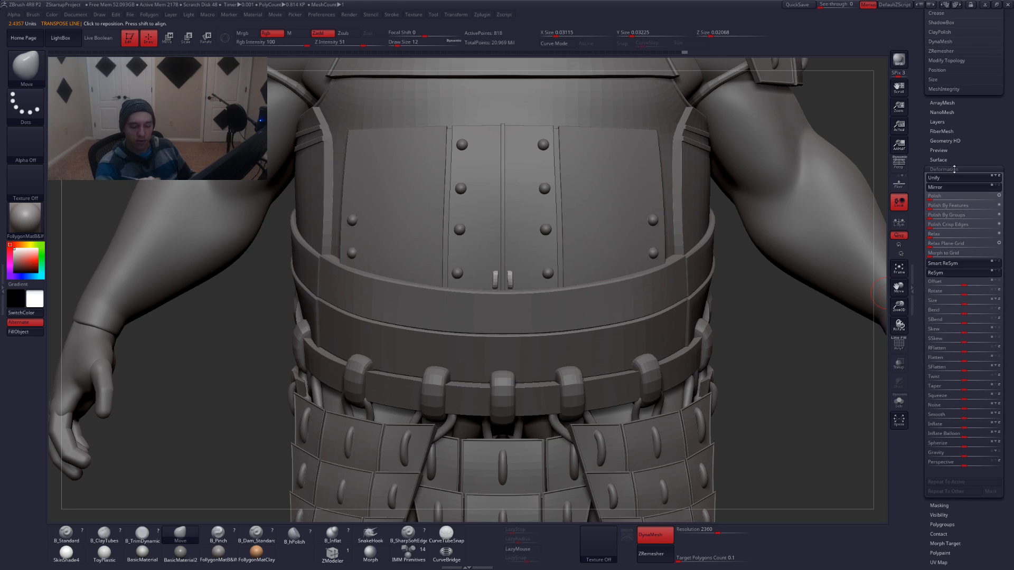
{"action": "left_click_drag", "start_coordinate": [926, 329], "coordinate": [926, 291]}
{"action": "left_click_drag", "start_coordinate": [965, 390], "coordinate": [969, 398]}
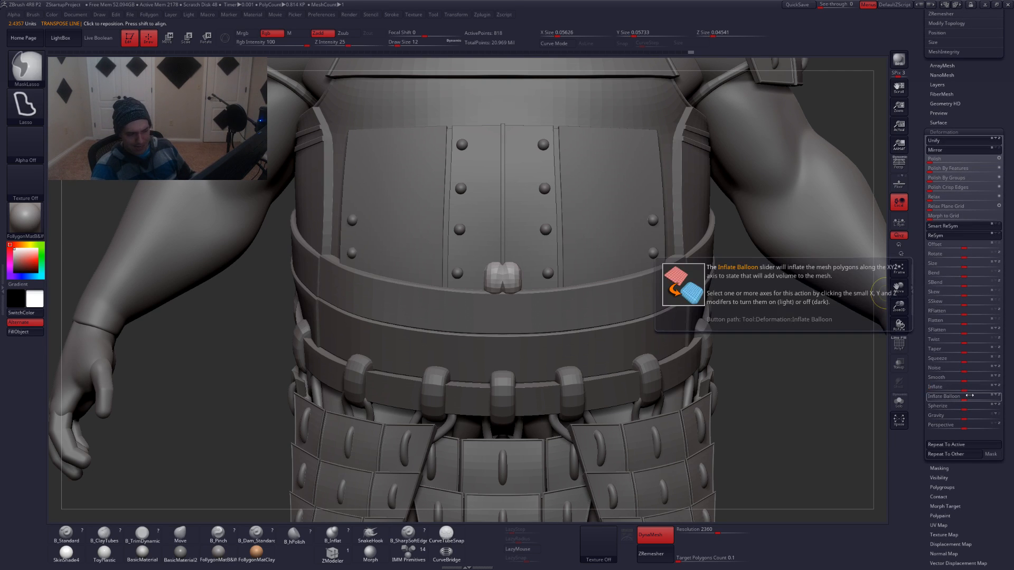
Undo the excessive inflation and apply a much slighter Inflate Balloon to the two staples
{"action": "key", "text": "ctrl+z"}
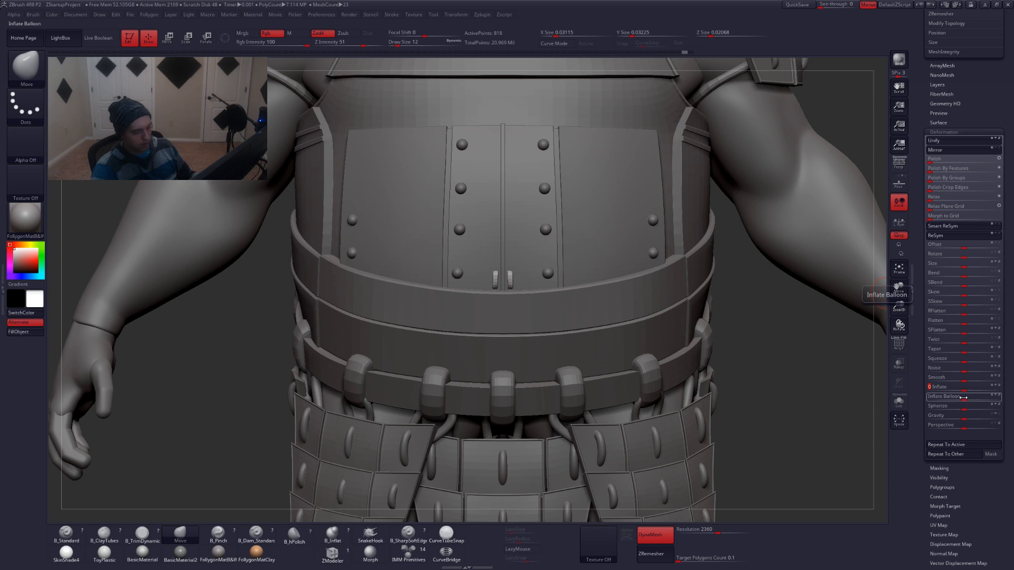
{"action": "left_click_drag", "start_coordinate": [964, 397], "coordinate": [972, 397]}
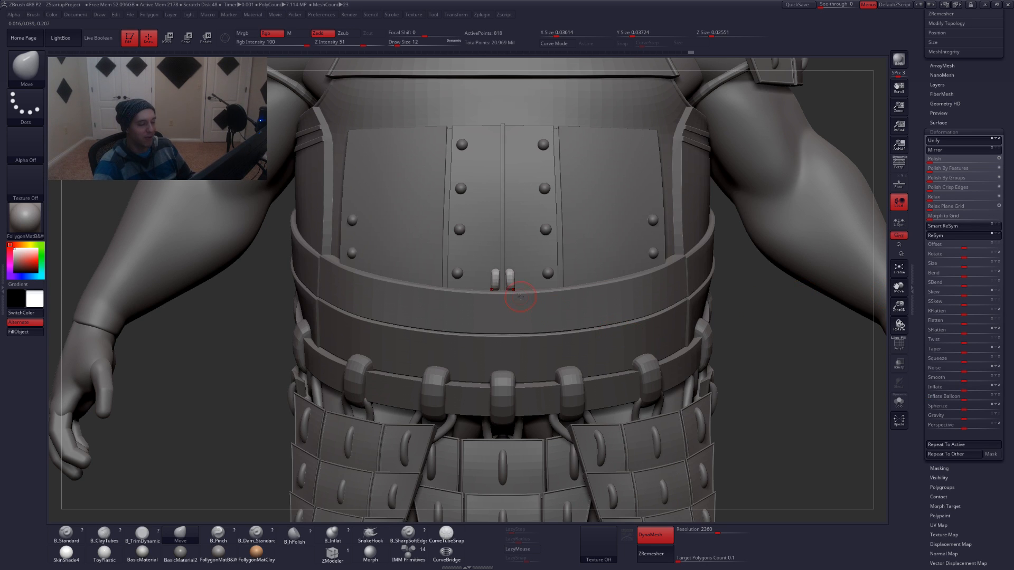
{"action": "left_click_drag", "start_coordinate": [520, 297], "coordinate": [536, 309]}
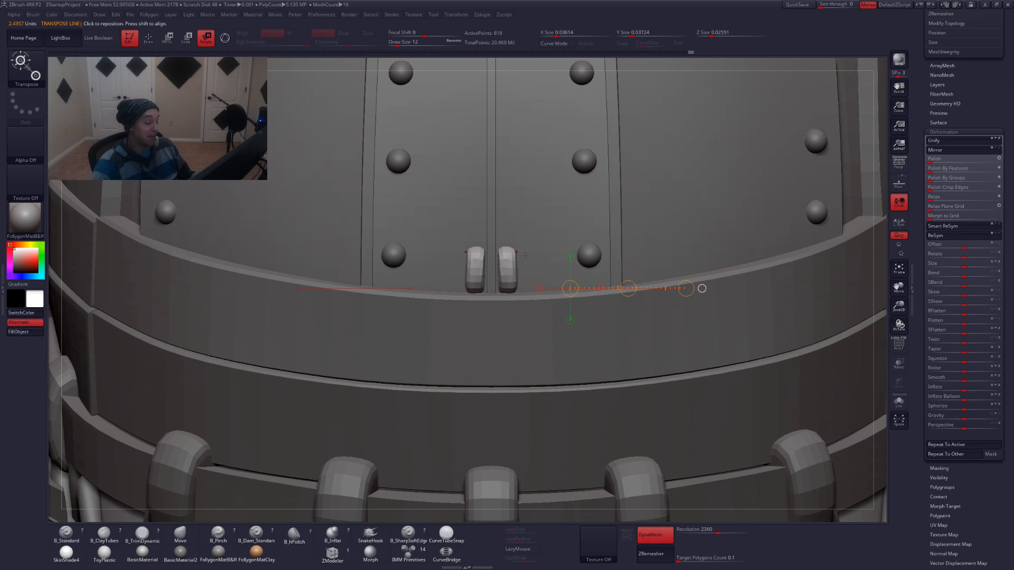
Isolate the two staples, move them slightly closer together with Transpose Move, and return to Draw mode with the full armour shown
{"action": "key", "text": "ctrl+shift+s"}
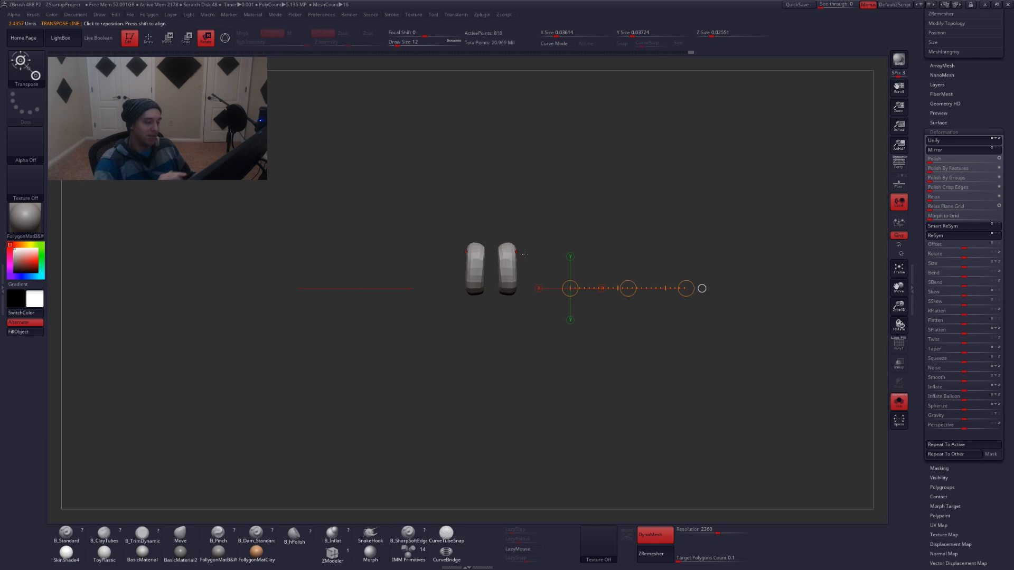
{"action": "left_click_drag", "start_coordinate": [525, 255], "coordinate": [531, 274], "text": "alt"}
{"action": "key", "text": "w"}
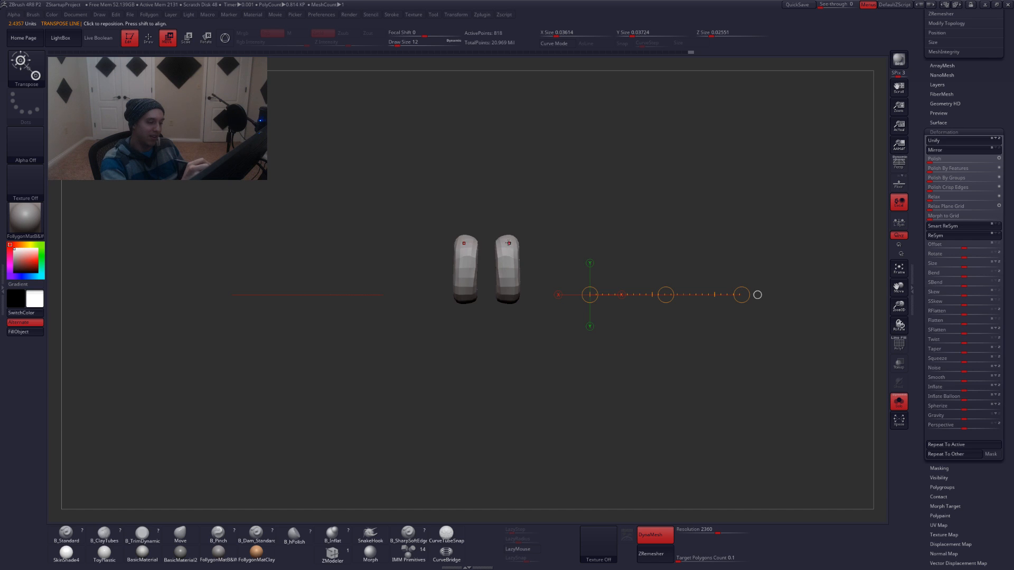
{"action": "left_click_drag", "start_coordinate": [509, 235], "coordinate": [508, 330], "text": "shift"}
{"action": "key", "text": "ctrl+shift+s"}
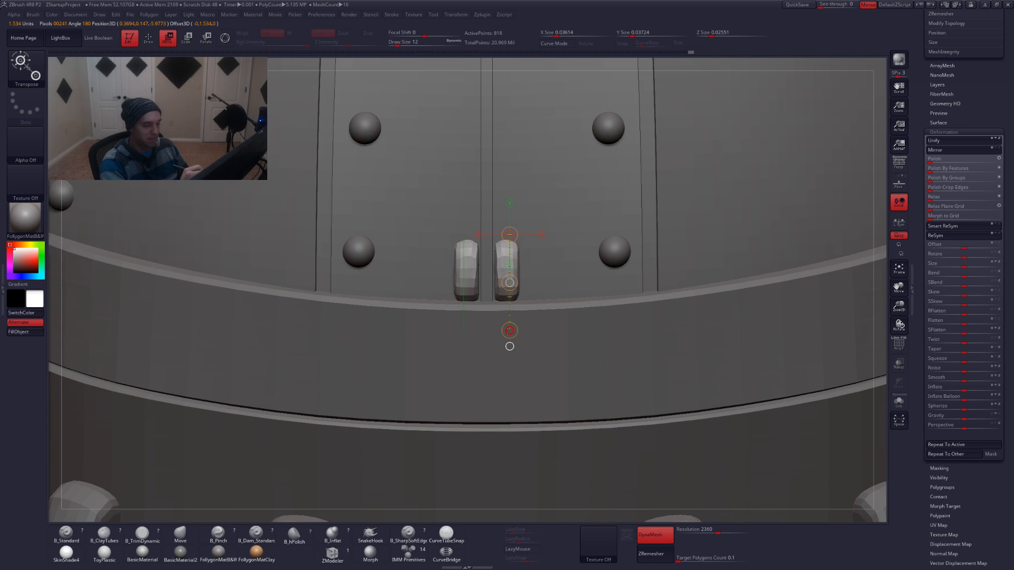
{"action": "key", "text": "q"}
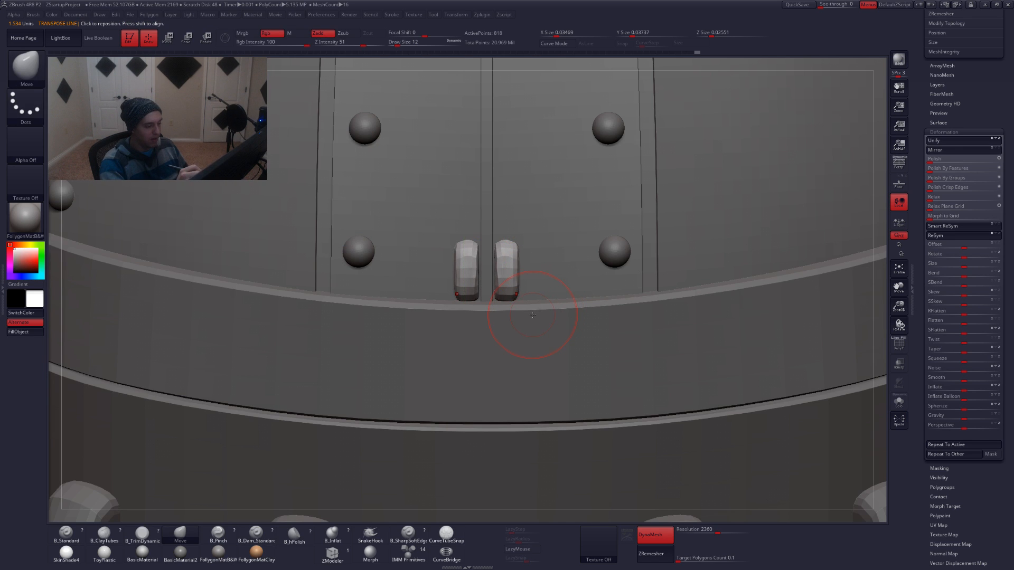
Raise the staples slightly with the Move brush and subdivide them to level 3
{"action": "left_click_drag", "start_coordinate": [508, 286], "coordinate": [507, 280]}
{"action": "key", "text": "d"}
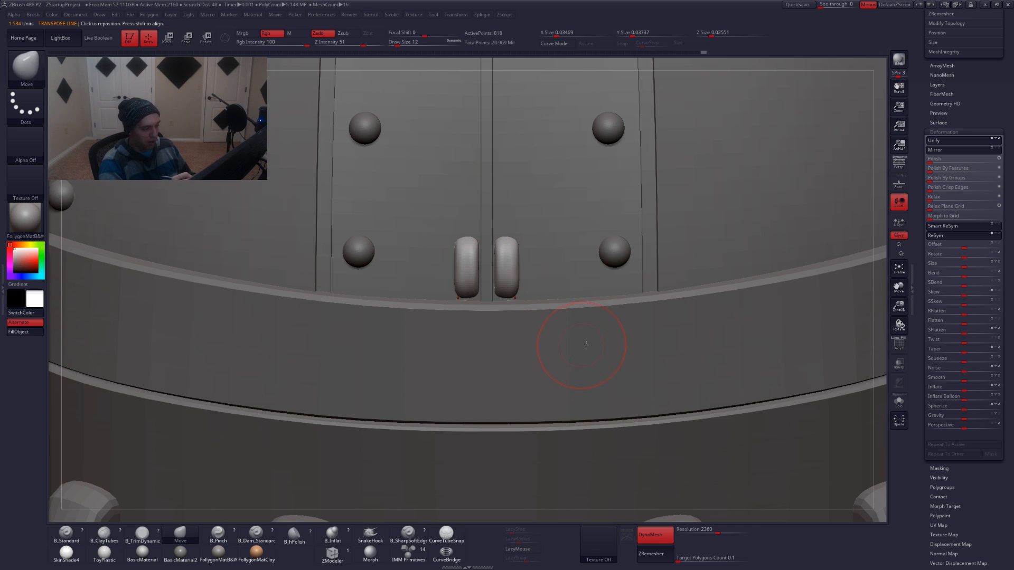
{"action": "mouse_move", "coordinate": [505, 335]}
{"action": "right_mouse_down"}
{"action": "mouse_move", "coordinate": [531, 293]}
{"action": "mouse_move", "coordinate": [514, 326]}
{"action": "mouse_move", "coordinate": [539, 298]}
{"action": "mouse_move", "coordinate": [526, 312]}
{"action": "mouse_move", "coordinate": [510, 277]}
{"action": "mouse_move", "coordinate": [525, 277]}
{"action": "right_mouse_up"}
{"action": "key", "text": "alt+s"}
{"action": "key", "text": "shift+d"}
{"action": "key", "text": "d"}
{"action": "key", "text": "d"}
Set the Draw Size to 7 and smooth the isolated staples along their length, and restore the full armour
{"action": "key", "text": "s"}
{"action": "left_click", "coordinate": [508, 275]}
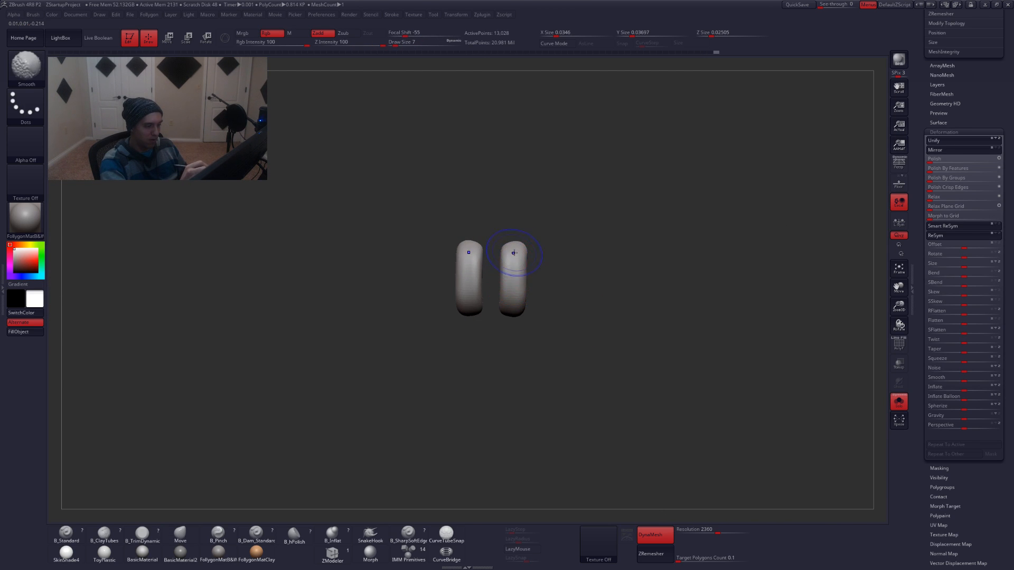
{"action": "mouse_move", "coordinate": [512, 251]}
{"action": "left_mouse_down", "text": "shift"}
{"action": "mouse_move", "coordinate": [513, 311]}
{"action": "mouse_move", "coordinate": [511, 303]}
{"action": "left_mouse_up", "text": "shift"}
{"action": "left_click_drag", "start_coordinate": [476, 412], "coordinate": [475, 362], "text": "alt"}
{"action": "key", "text": "alt+s"}
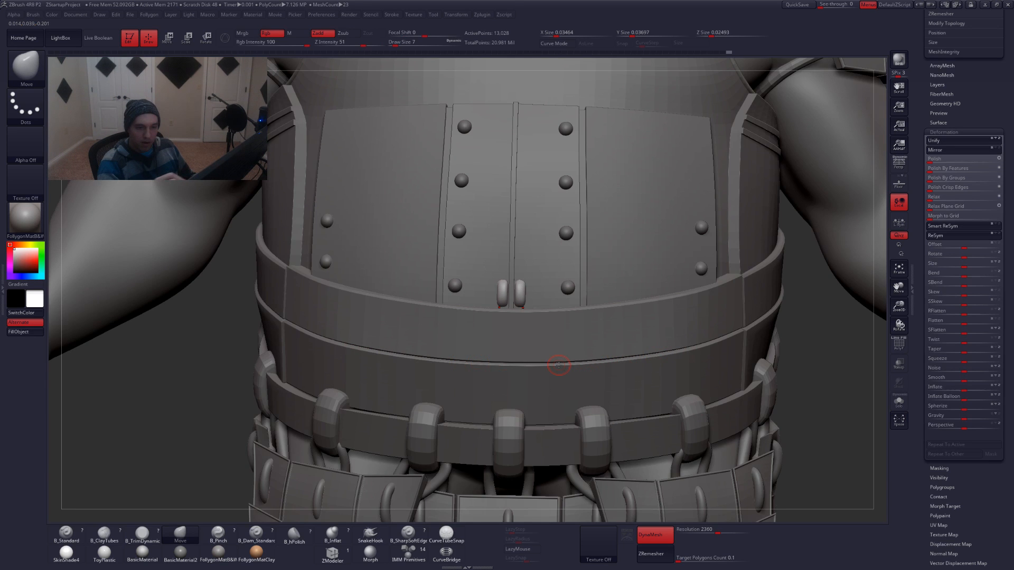
Bring up the subtool list and examine the polygroups of the front skirt plates and the waist bands with PolyFrame
{"action": "left_click_drag", "start_coordinate": [1007, 116], "coordinate": [1007, 425]}
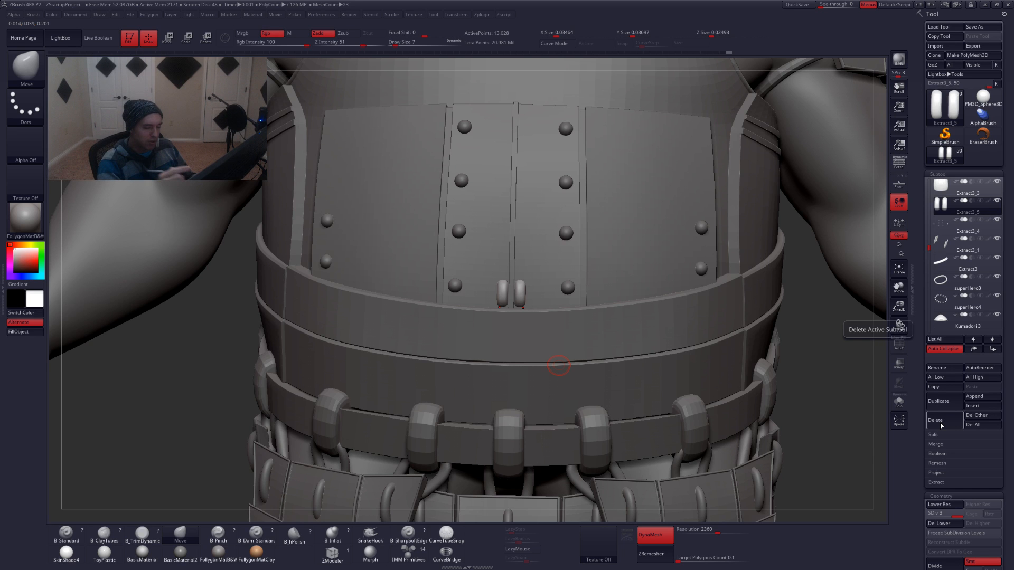
{"action": "left_click_drag", "start_coordinate": [541, 359], "coordinate": [581, 367]}
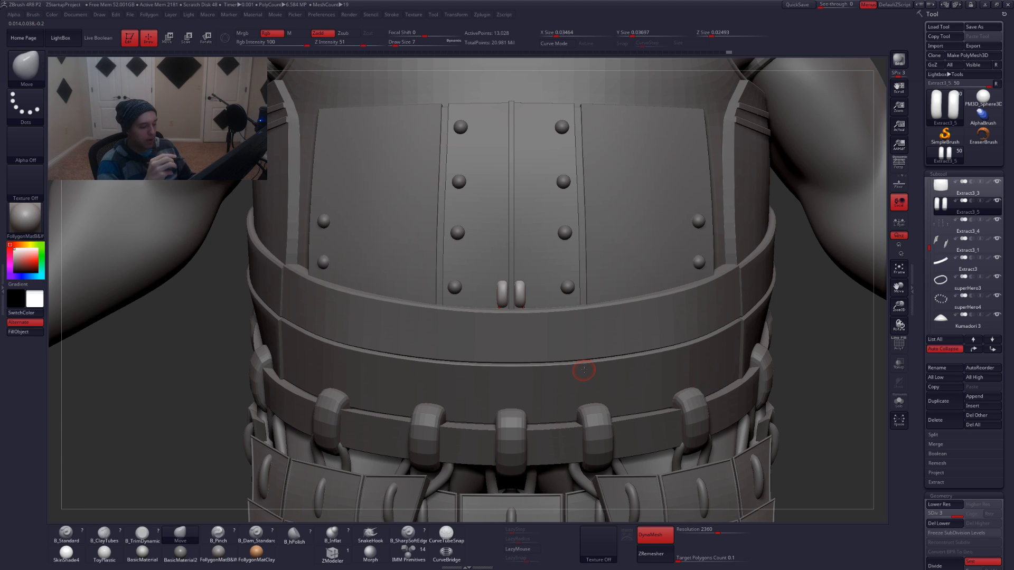
{"action": "mouse_move", "coordinate": [542, 397]}
{"action": "right_mouse_down"}
{"action": "mouse_move", "coordinate": [534, 446]}
{"action": "mouse_move", "coordinate": [529, 374]}
{"action": "right_mouse_up"}
{"action": "left_click", "coordinate": [538, 450], "text": "alt"}
{"action": "key", "text": "alt+s"}
{"action": "key", "text": "shift+f"}
{"action": "mouse_move", "coordinate": [521, 419]}
{"action": "right_mouse_down"}
{"action": "mouse_move", "coordinate": [647, 407]}
{"action": "mouse_move", "coordinate": [587, 384]}
{"action": "mouse_move", "coordinate": [510, 393]}
{"action": "mouse_move", "coordinate": [483, 359]}
{"action": "right_mouse_up"}
{"action": "key", "text": "alt+s"}
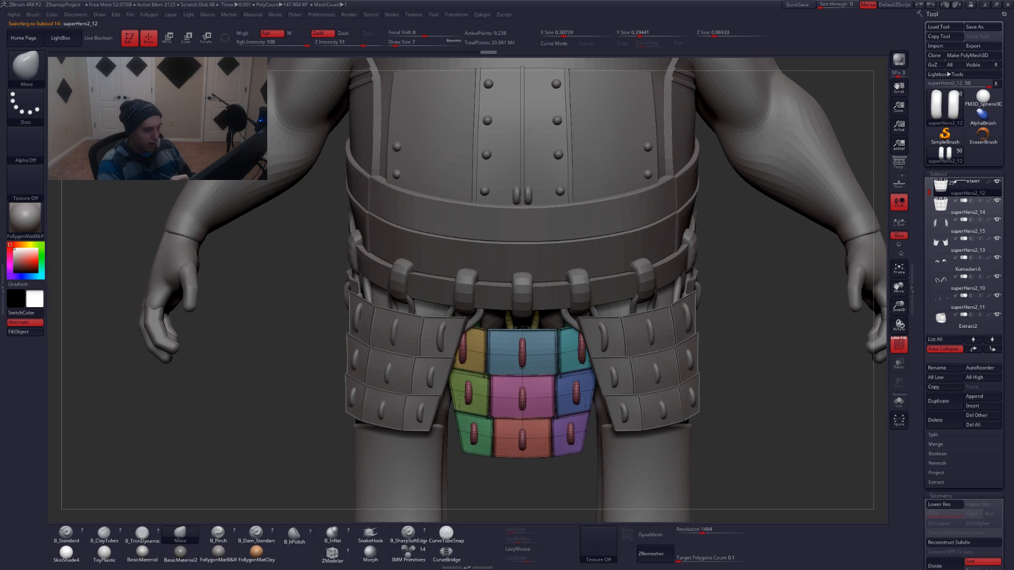
{"action": "right_click_drag", "start_coordinate": [574, 248], "coordinate": [574, 347], "text": "alt"}
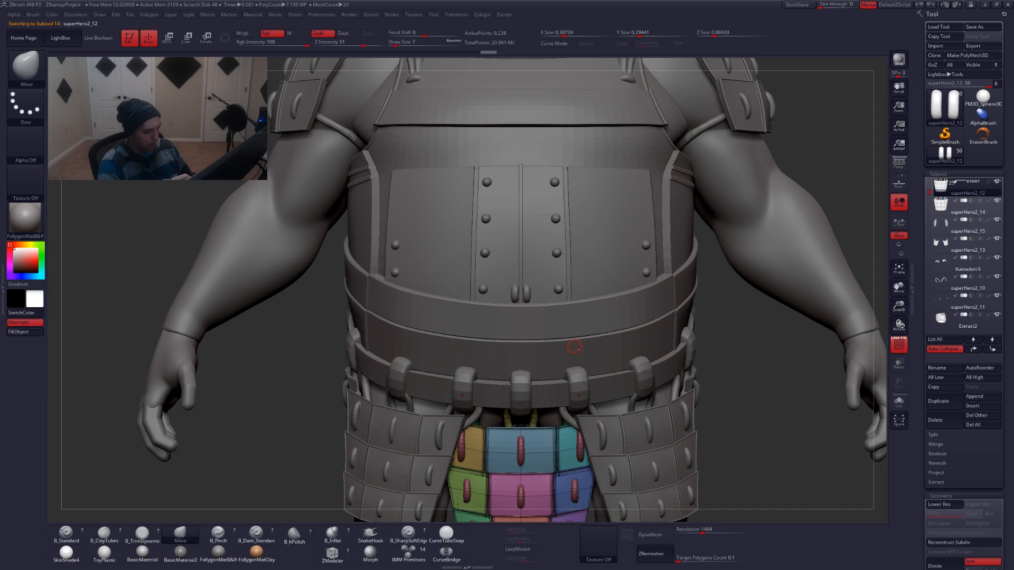
{"action": "left_click", "coordinate": [575, 346], "text": "alt"}
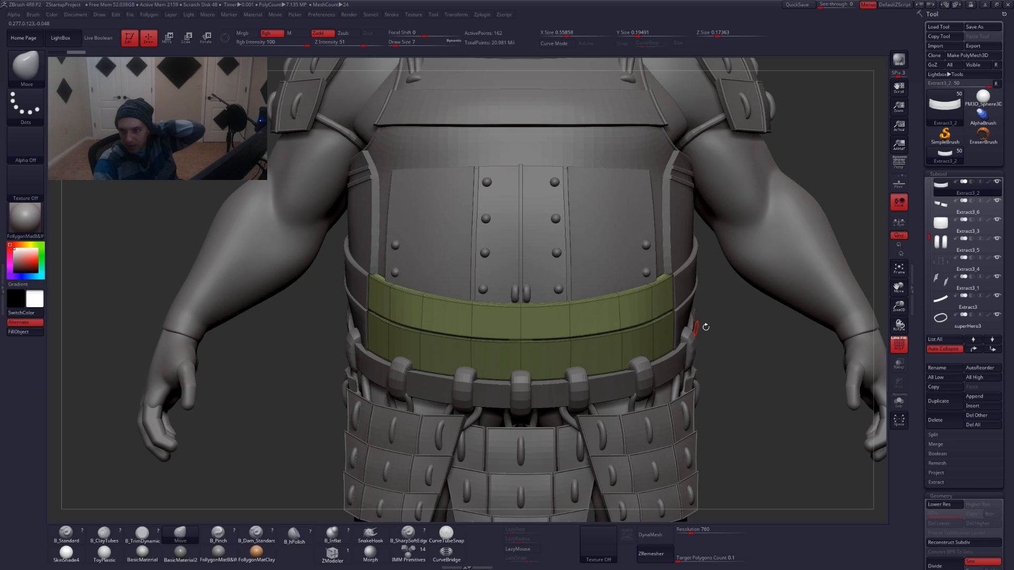
Switch to Photoshop, examine the chest and waist plates in the samurai armour references, and return to ZBrush
{"action": "key", "text": "alt+Tab"}
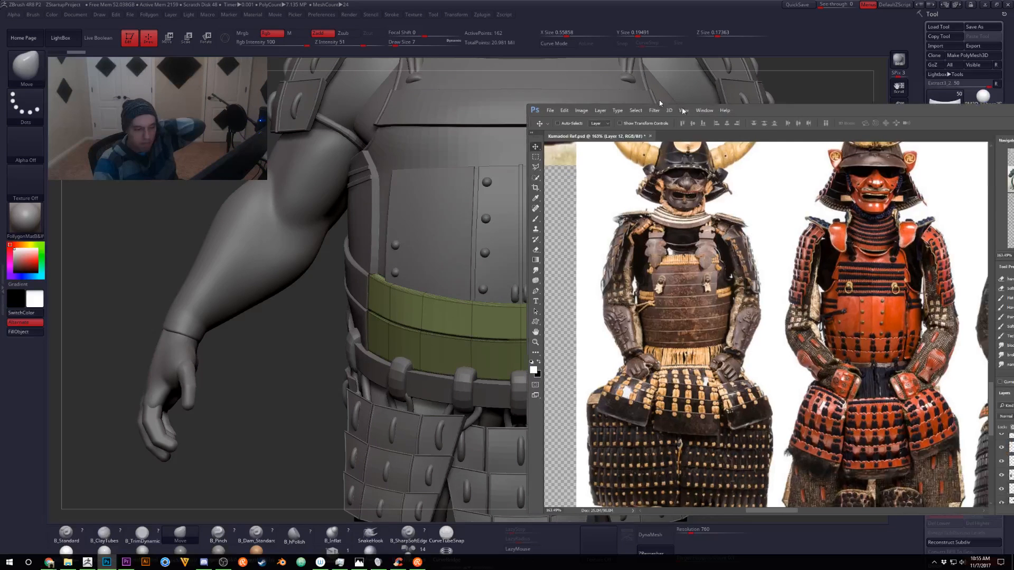
{"action": "left_click_drag", "start_coordinate": [681, 109], "coordinate": [571, 81]}
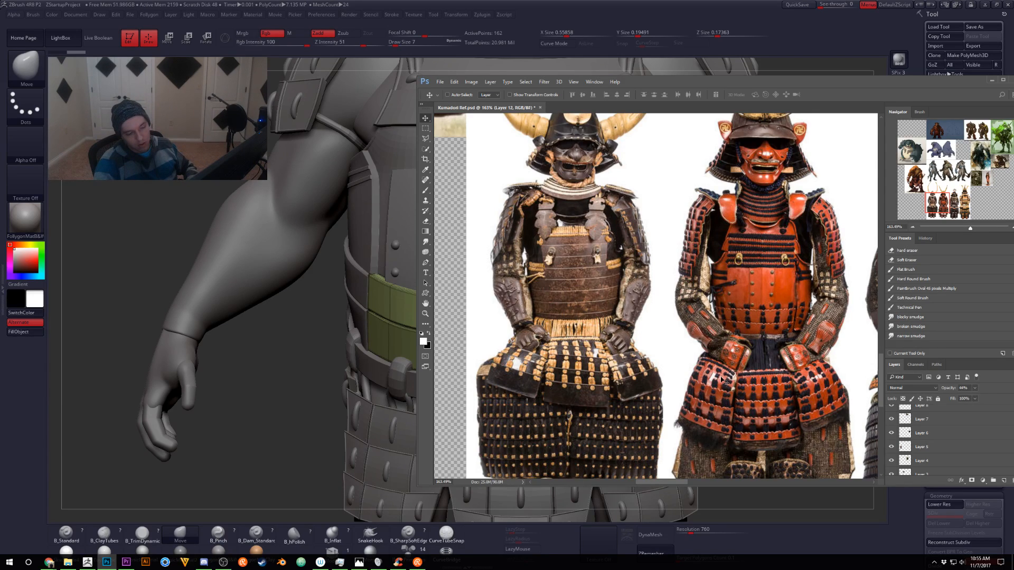
{"action": "left_click_drag", "start_coordinate": [722, 379], "coordinate": [552, 396]}
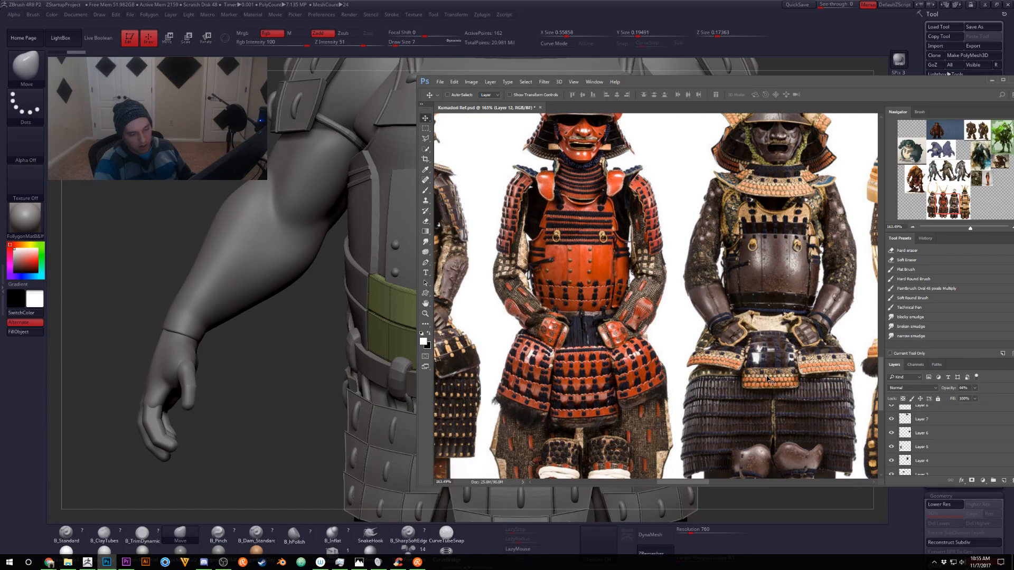
{"action": "left_click_drag", "start_coordinate": [580, 301], "coordinate": [655, 307]}
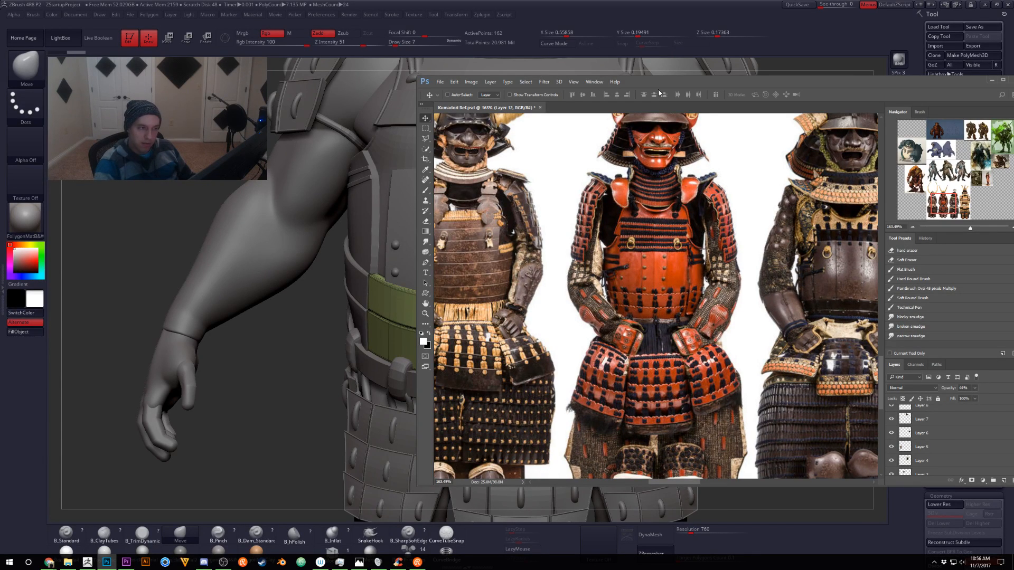
{"action": "mouse_move", "coordinate": [655, 82]}
{"action": "left_mouse_down"}
{"action": "mouse_move", "coordinate": [664, 88]}
{"action": "mouse_move", "coordinate": [647, 81]}
{"action": "left_mouse_up"}
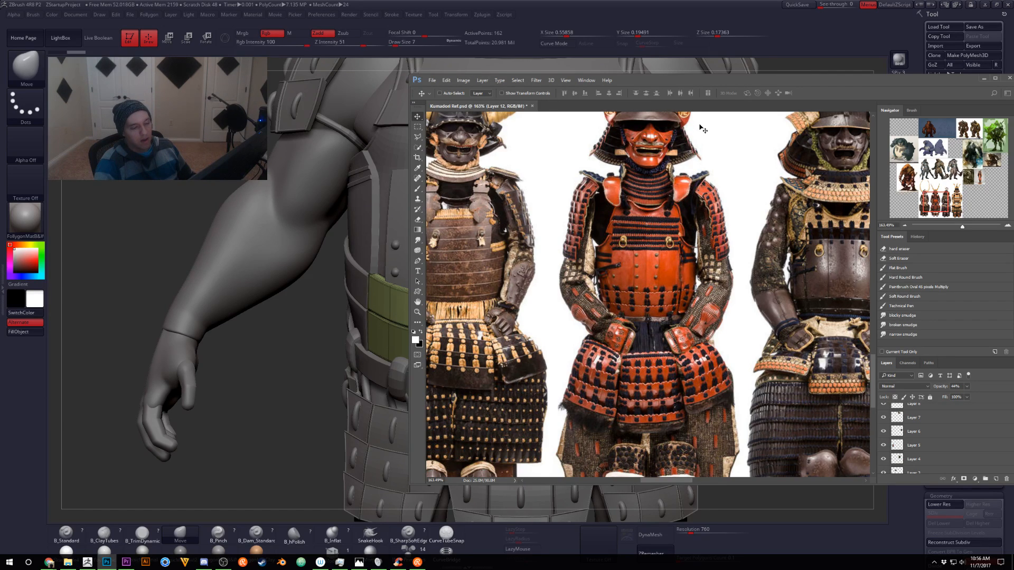
{"action": "key", "text": "alt+Tab"}
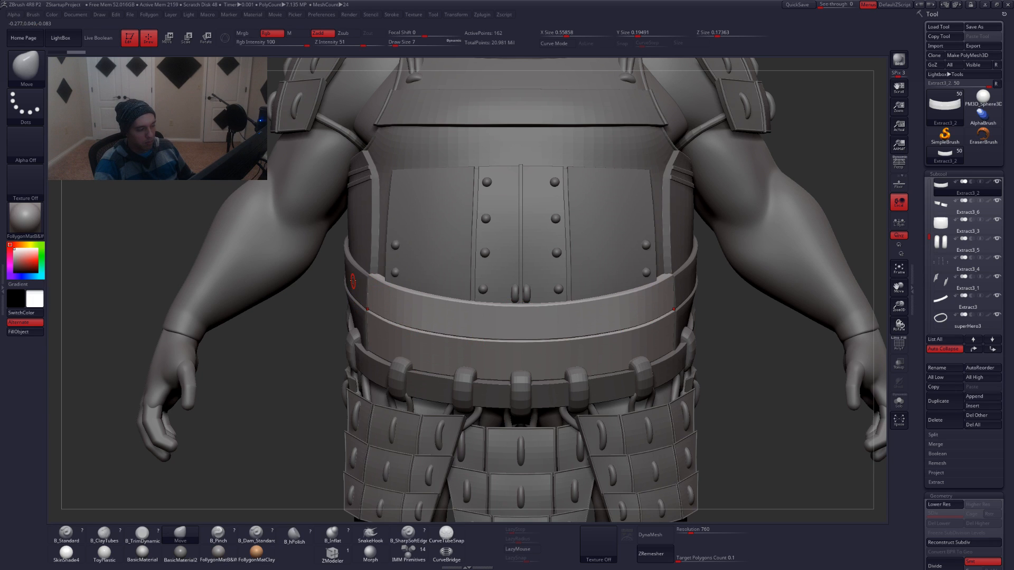
Hide the character's hands and arms and move the torso subtool superHero2_4 up one place in the list
{"action": "left_click_drag", "start_coordinate": [330, 286], "coordinate": [338, 364], "text": "alt"}
{"action": "left_click", "coordinate": [637, 341], "text": "alt"}
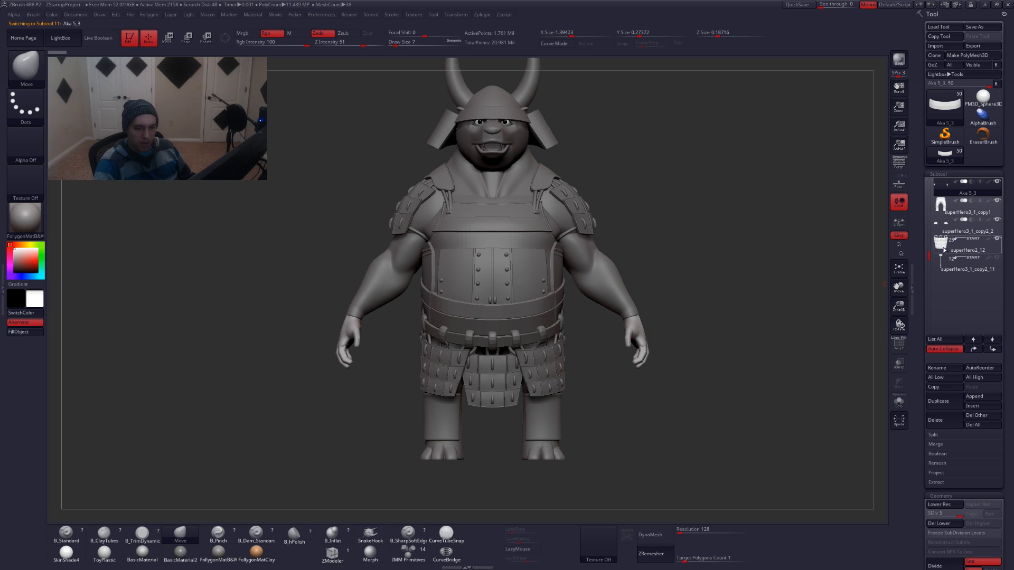
{"action": "left_click", "coordinate": [605, 278], "text": "alt"}
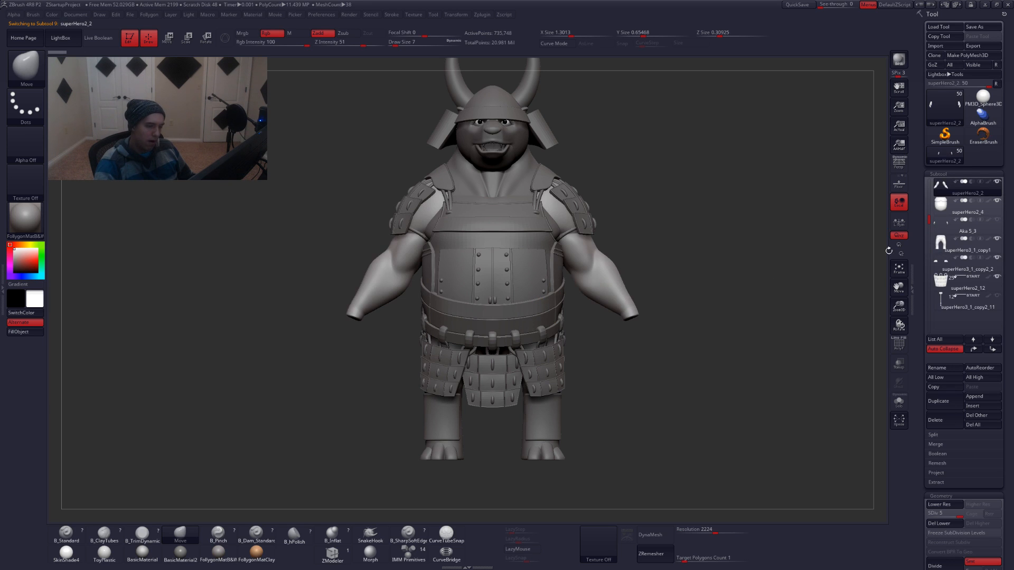
{"action": "left_click", "coordinate": [949, 208]}
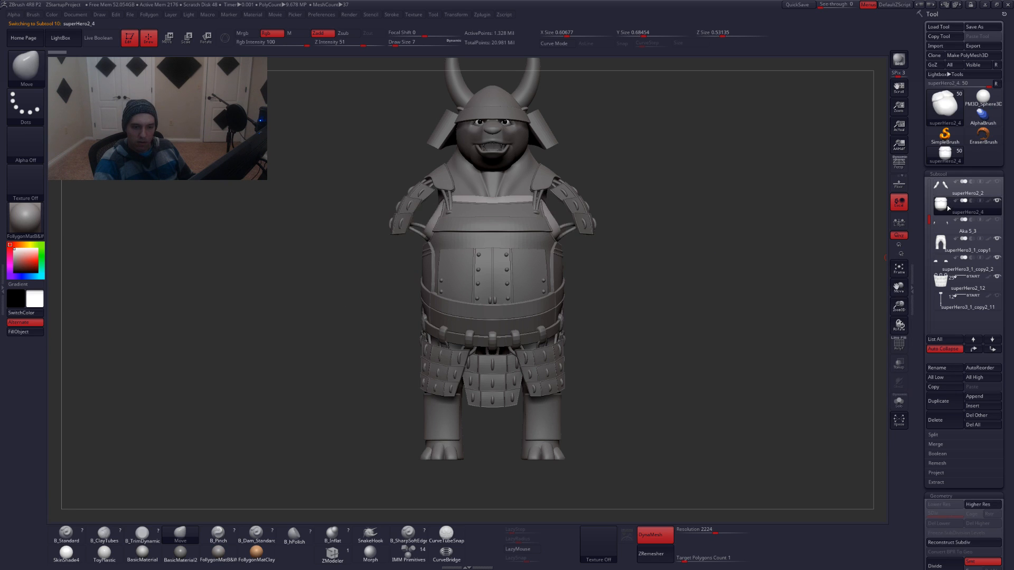
{"action": "left_click", "coordinate": [975, 349]}
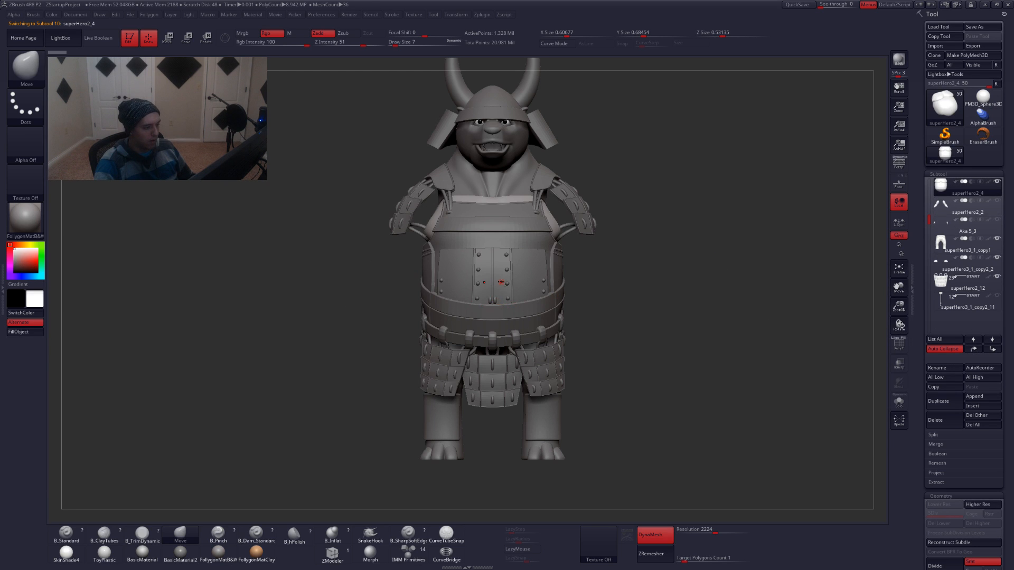
Select the two staples, lower them to subdivision level 1 and delete their higher levels
{"action": "left_click", "coordinate": [501, 282], "text": "alt"}
{"action": "left_click_drag", "start_coordinate": [357, 287], "coordinate": [530, 299]}
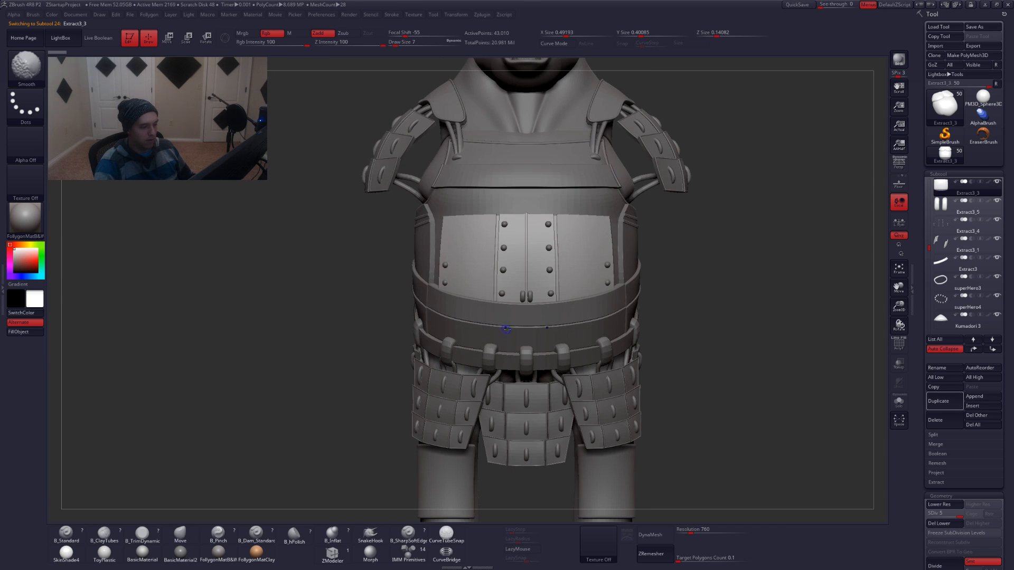
{"action": "left_click", "coordinate": [531, 297], "text": "alt"}
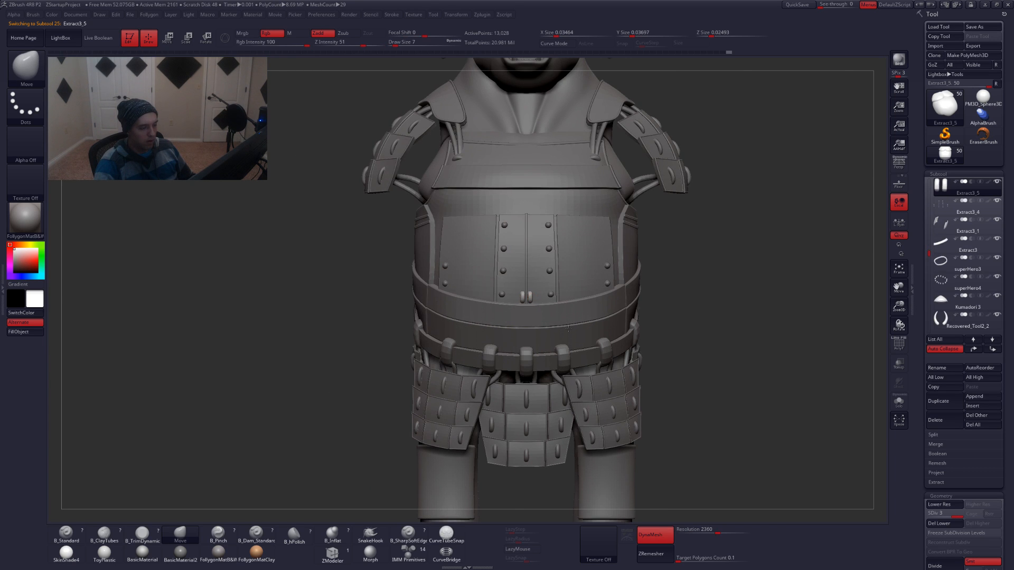
{"action": "right_click_drag", "start_coordinate": [531, 297], "coordinate": [586, 339], "text": "ctrl"}
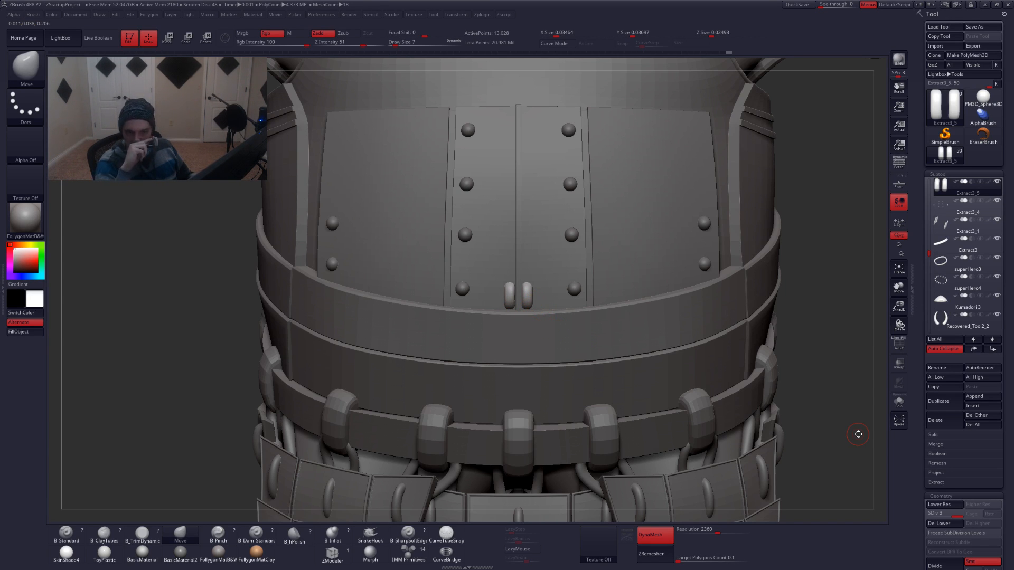
{"action": "left_click", "coordinate": [932, 514]}
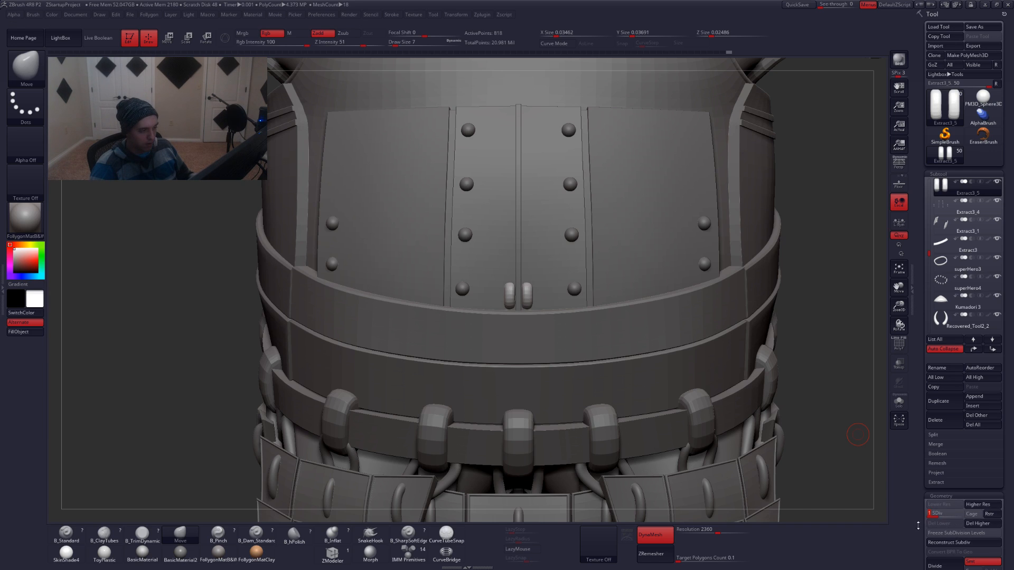
{"action": "left_click", "coordinate": [968, 526]}
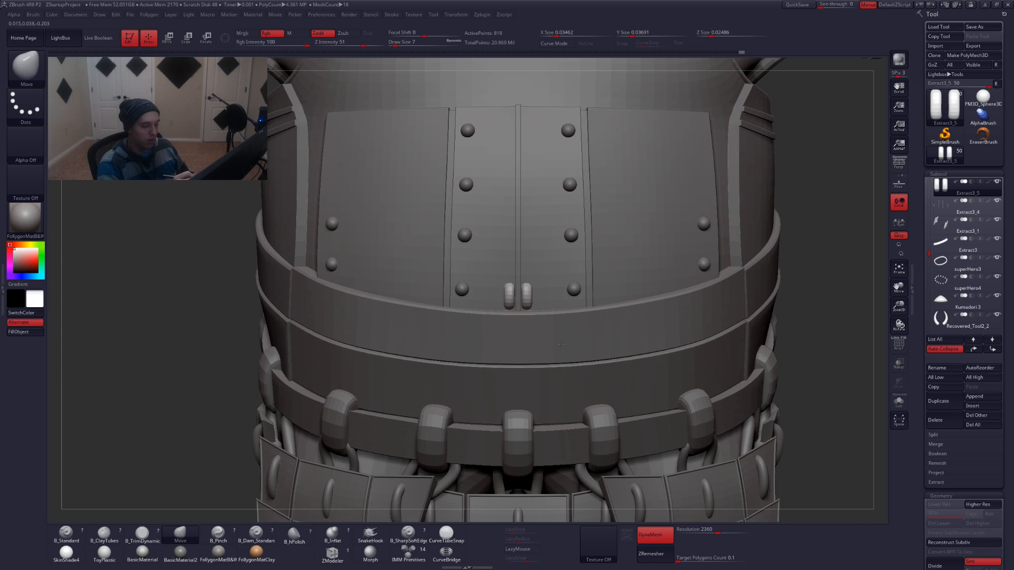
Duplicate the two staples straight down onto the upper waist band with Transpose Move
{"action": "right_click_drag", "start_coordinate": [568, 336], "coordinate": [570, 355], "text": "ctrl"}
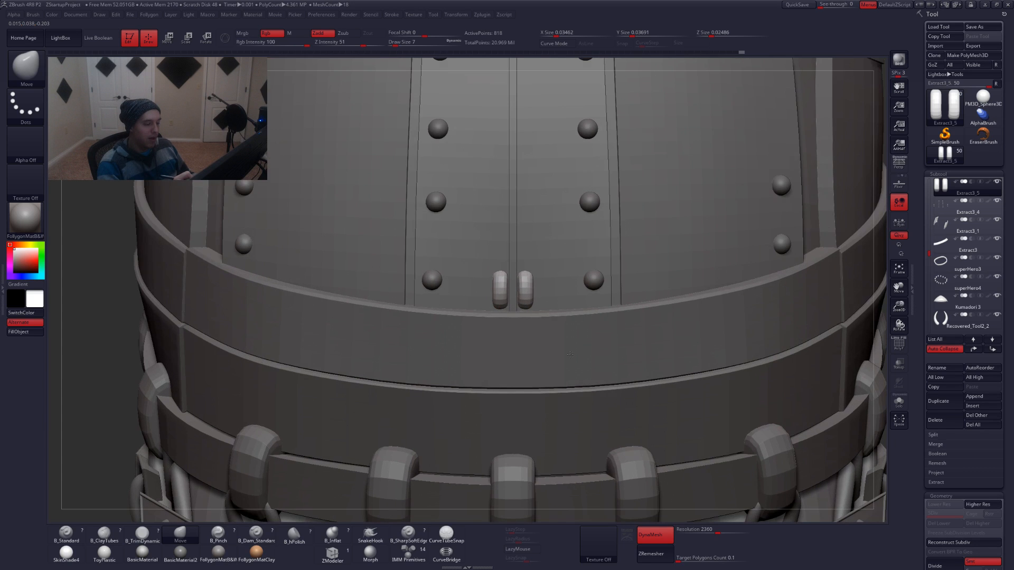
{"action": "key", "text": "w"}
{"action": "left_click_drag", "start_coordinate": [532, 288], "coordinate": [532, 373]}
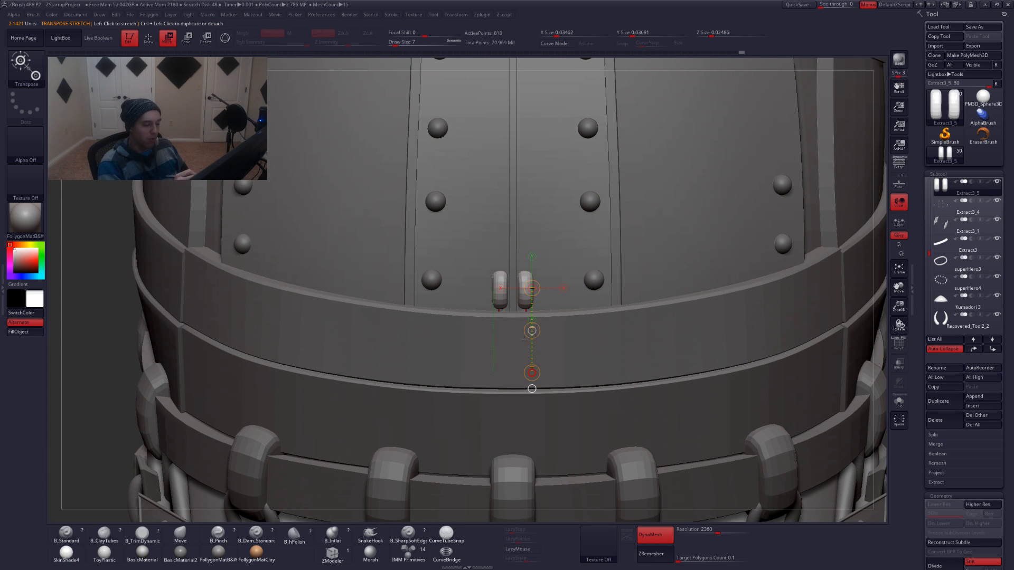
{"action": "left_click_drag", "start_coordinate": [531, 331], "coordinate": [527, 392], "text": "ctrl"}
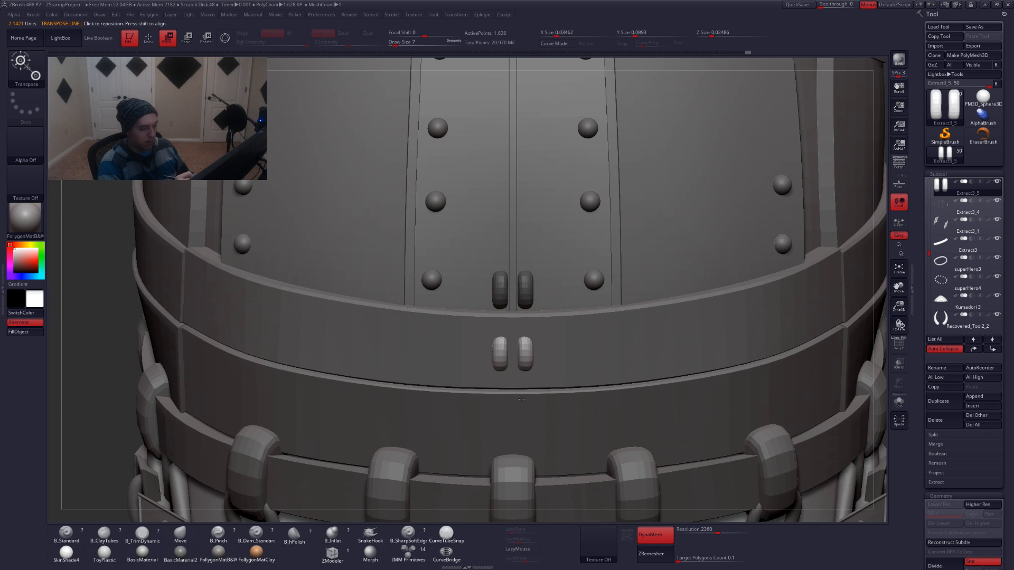
From the side, rotate and move the duplicated staples with Transpose to fit the waist band's surface, and return to Draw mode
{"action": "right_click_drag", "start_coordinate": [521, 399], "coordinate": [591, 396], "text": "shift"}
{"action": "mouse_move", "coordinate": [515, 361]}
{"action": "left_mouse_down"}
{"action": "mouse_move", "coordinate": [533, 404]}
{"action": "mouse_move", "coordinate": [517, 366]}
{"action": "mouse_move", "coordinate": [535, 351]}
{"action": "mouse_move", "coordinate": [546, 373]}
{"action": "mouse_move", "coordinate": [583, 379]}
{"action": "left_mouse_up"}
{"action": "key", "text": "r"}
{"action": "key", "text": "alt+s"}
{"action": "key", "text": "alt+s"}
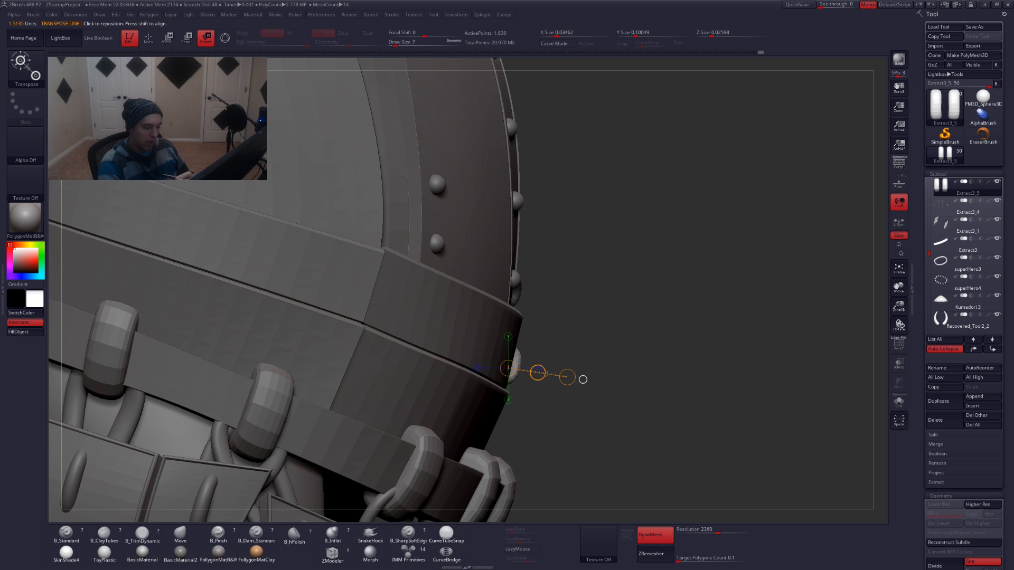
{"action": "key", "text": "w"}
{"action": "key", "text": "q"}
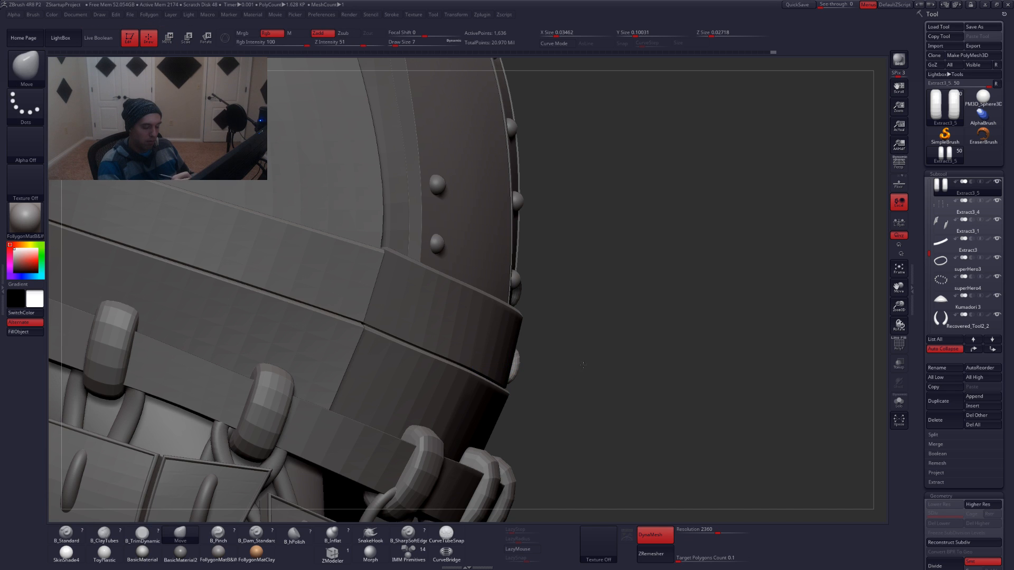
Duplicate the staple pair straight down from the upper to the lower waist band with Transpose Move
{"action": "left_click_drag", "start_coordinate": [660, 370], "coordinate": [556, 370]}
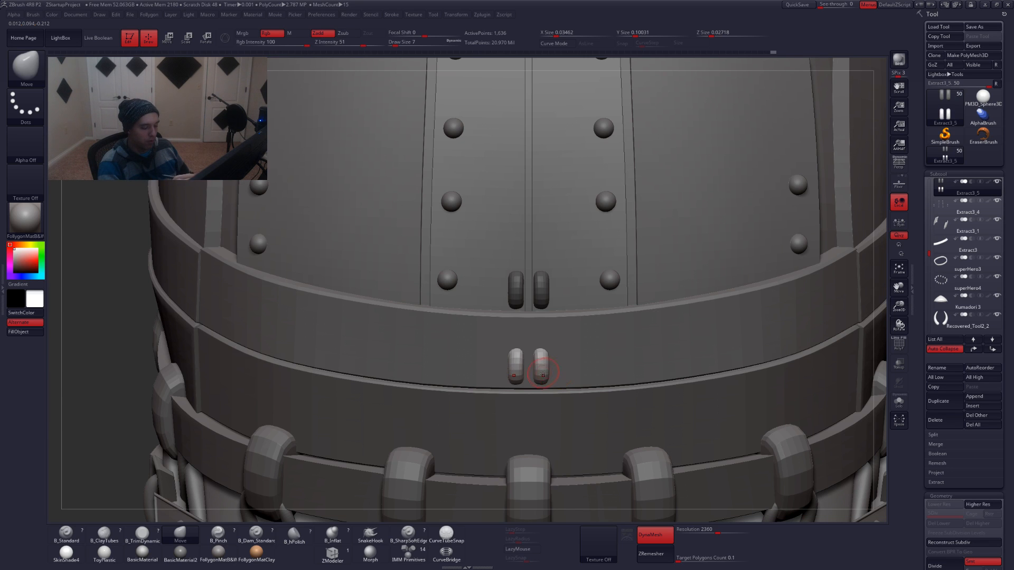
{"action": "left_click_drag", "start_coordinate": [565, 335], "coordinate": [578, 282], "text": "alt"}
{"action": "key", "text": "w"}
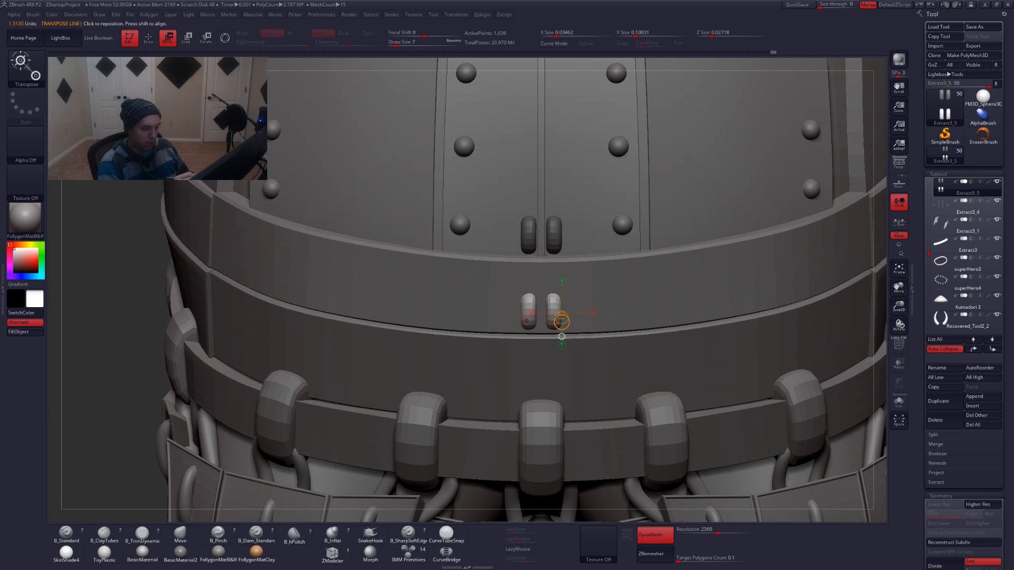
{"action": "left_click_drag", "start_coordinate": [556, 341], "coordinate": [556, 401]}
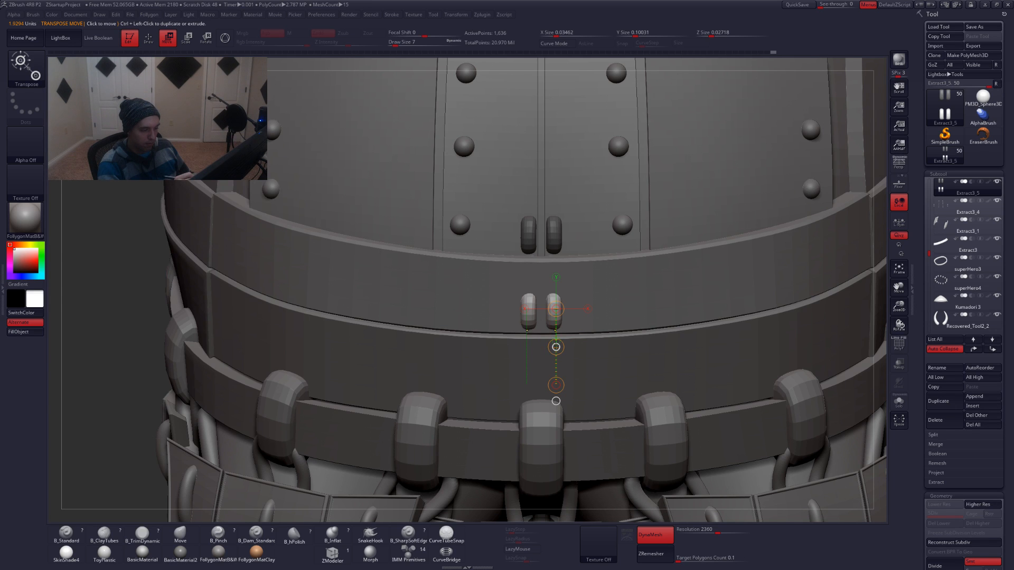
{"action": "left_click_drag", "start_coordinate": [556, 347], "coordinate": [575, 412], "text": "ctrl"}
From the side, rotate and move the new staple pair with Transpose to fit the lower band's surface, and return to Draw mode
{"action": "right_click_drag", "start_coordinate": [575, 412], "coordinate": [608, 401]}
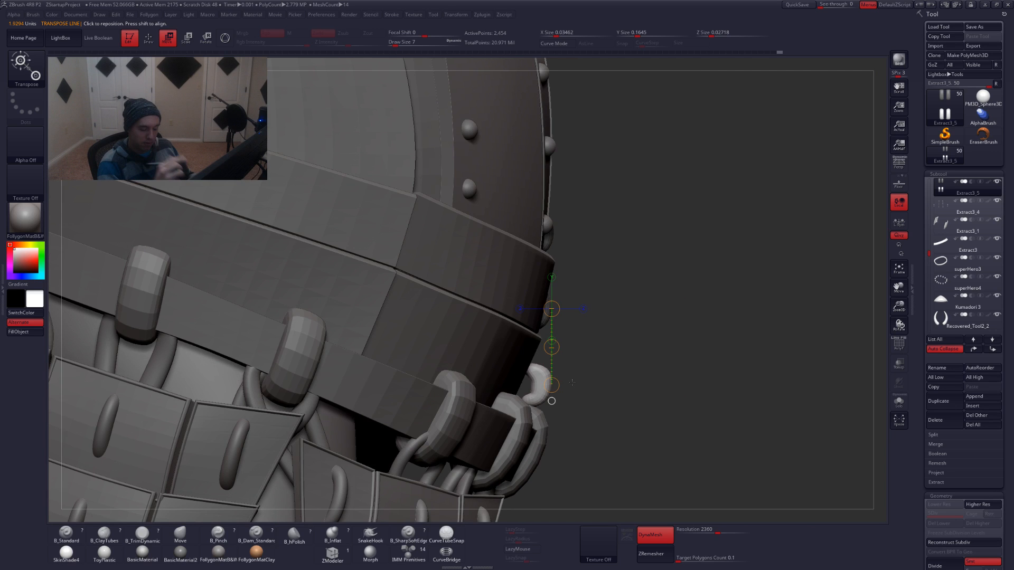
{"action": "key", "text": "r"}
{"action": "left_click_drag", "start_coordinate": [539, 370], "coordinate": [539, 441], "text": "shift"}
{"action": "left_click_drag", "start_coordinate": [538, 442], "coordinate": [525, 442]}
{"action": "key", "text": "w"}
{"action": "left_click_drag", "start_coordinate": [538, 406], "coordinate": [524, 399]}
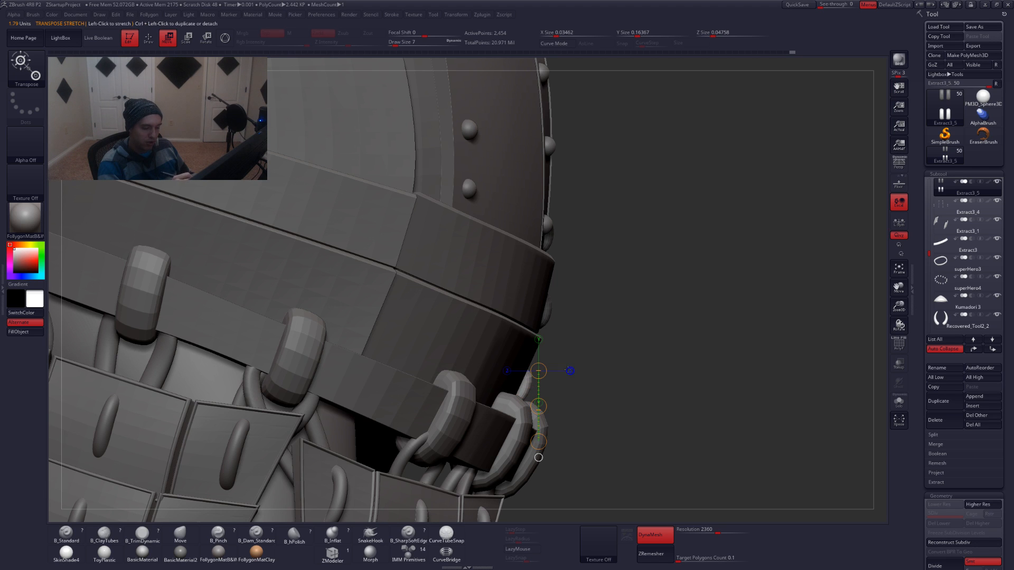
{"action": "left_click_drag", "start_coordinate": [569, 394], "coordinate": [551, 388]}
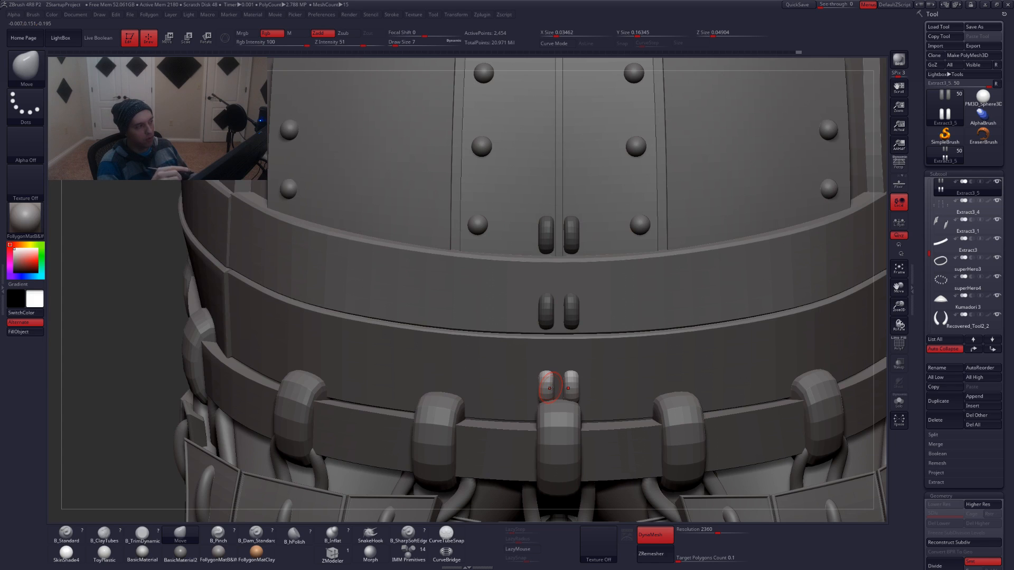
Check the three stacked staple pairs from the front and clear the mask from them
{"action": "left_click_drag", "start_coordinate": [653, 343], "coordinate": [612, 344], "text": "alt"}
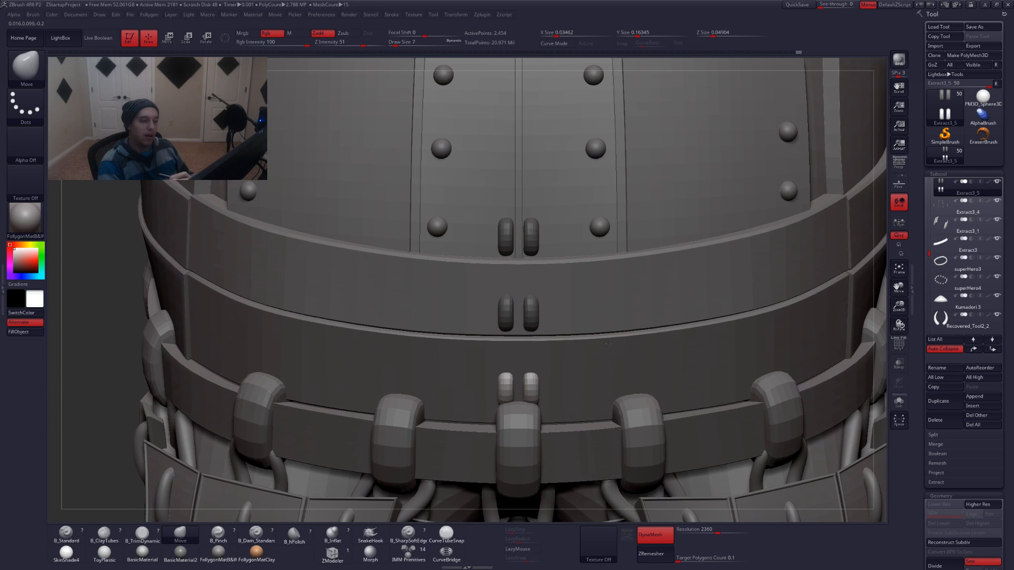
{"action": "right_click_drag", "start_coordinate": [609, 345], "coordinate": [671, 312], "text": "ctrl"}
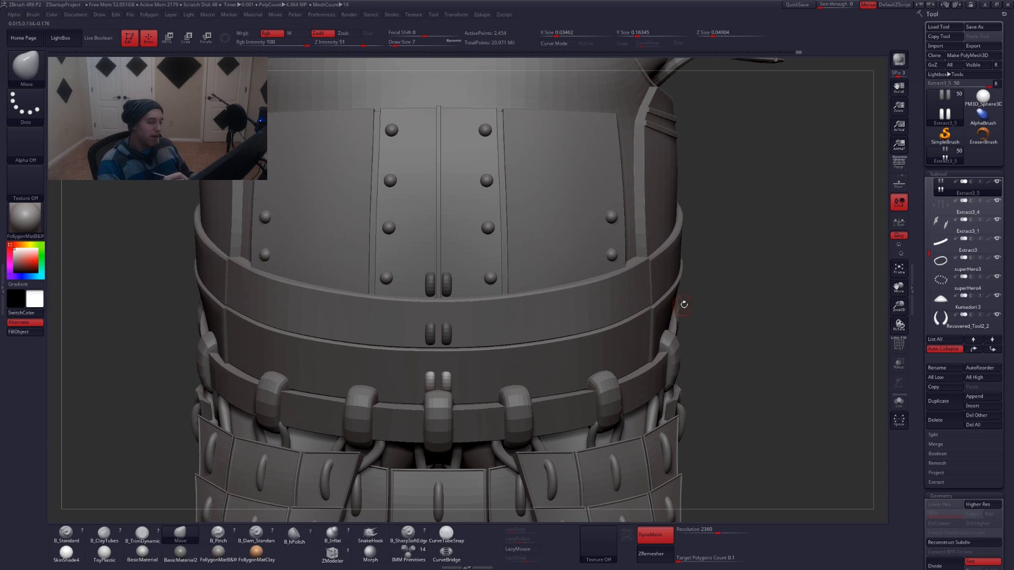
{"action": "right_click_drag", "start_coordinate": [522, 398], "coordinate": [556, 391], "text": "alt"}
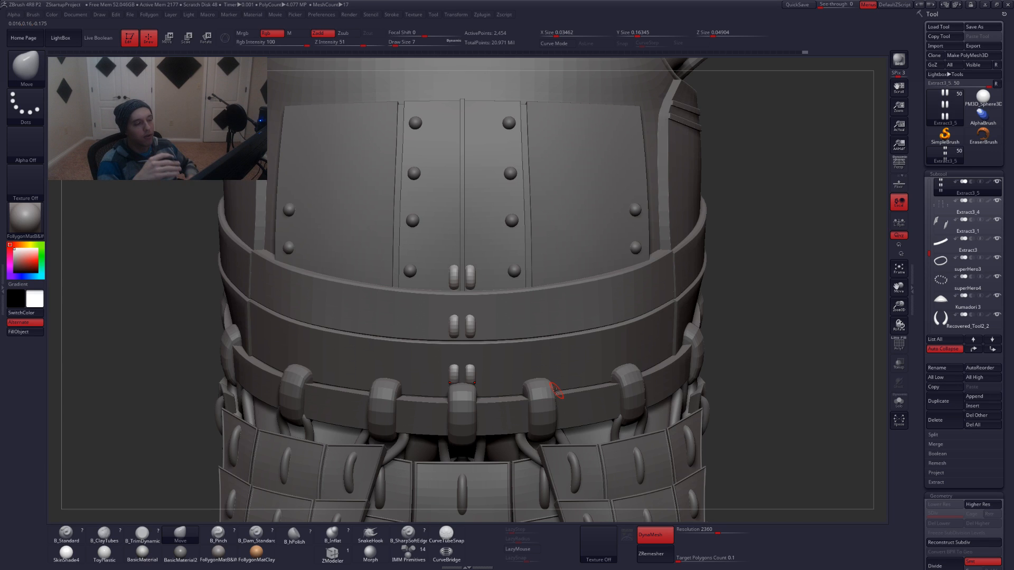
{"action": "scroll", "coordinate": [928, 190], "scroll_direction": "down", "scroll_amount": 10}
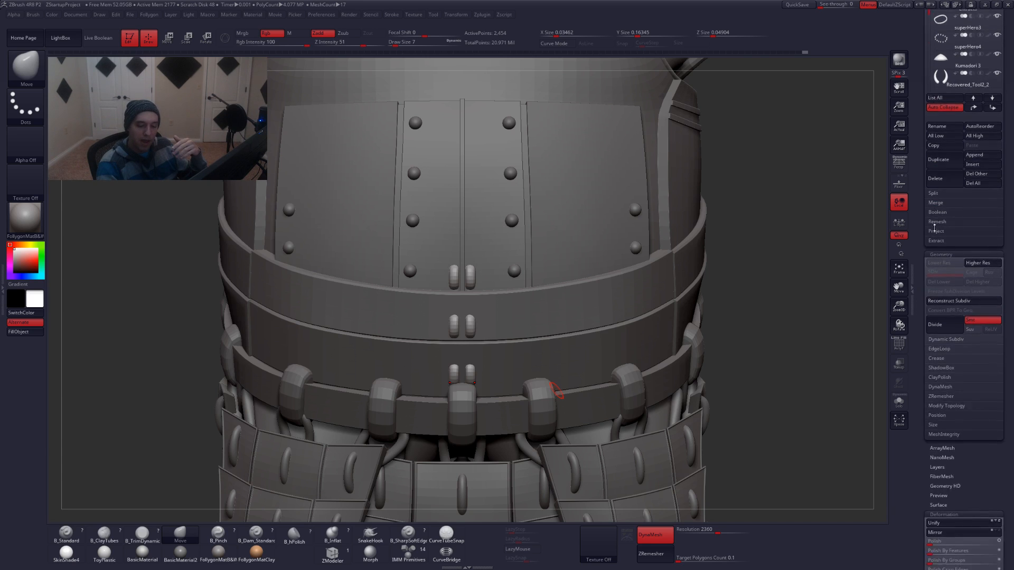
{"action": "left_click", "coordinate": [944, 233]}
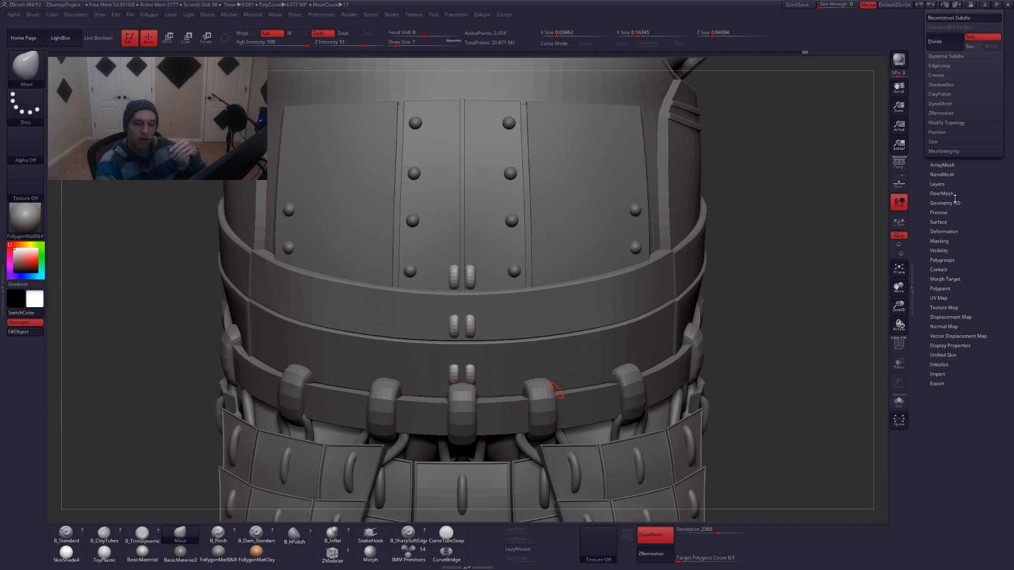
{"action": "left_click", "coordinate": [959, 193]}
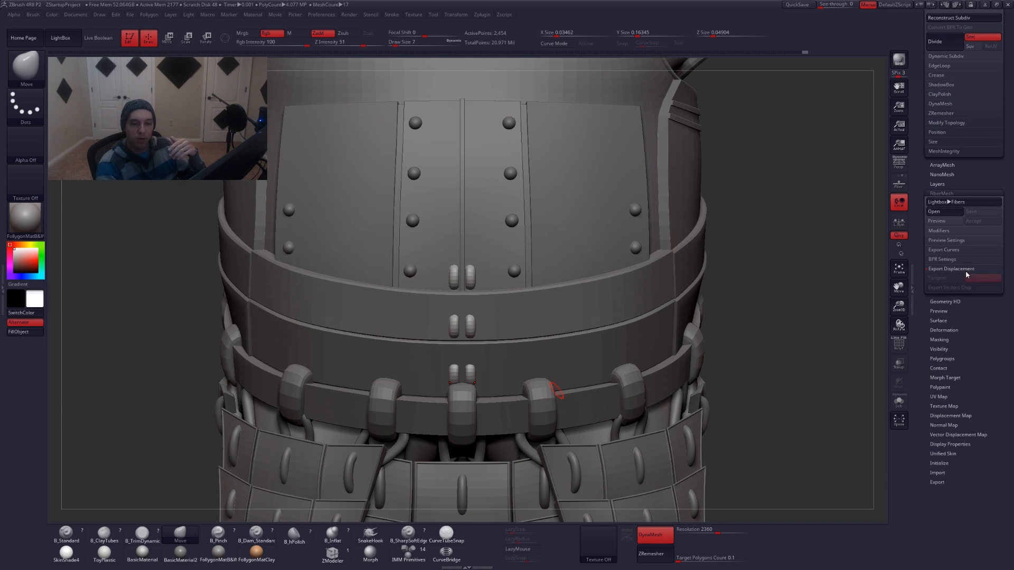
{"action": "left_click", "coordinate": [960, 251]}
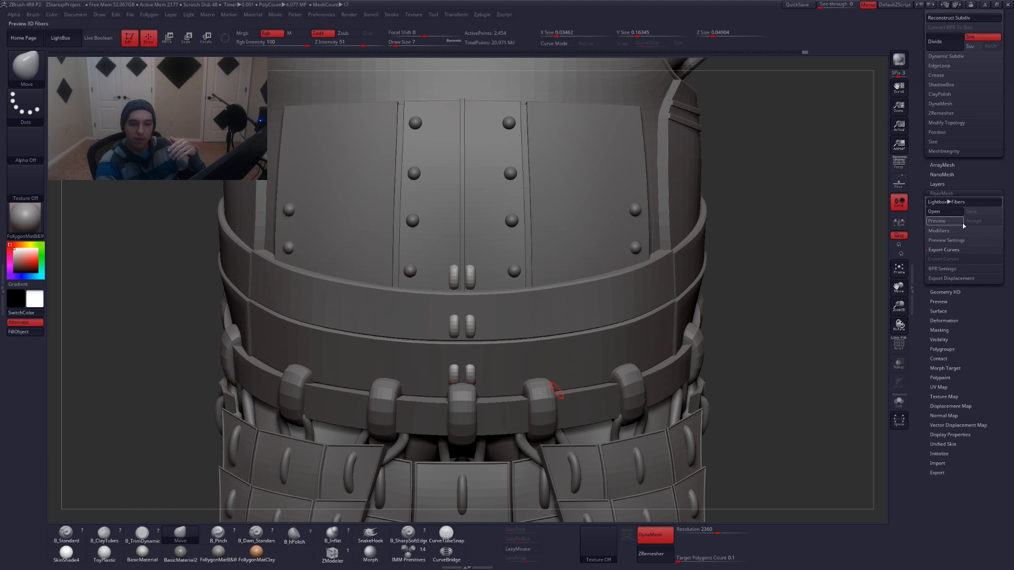
{"action": "left_click", "coordinate": [960, 241]}
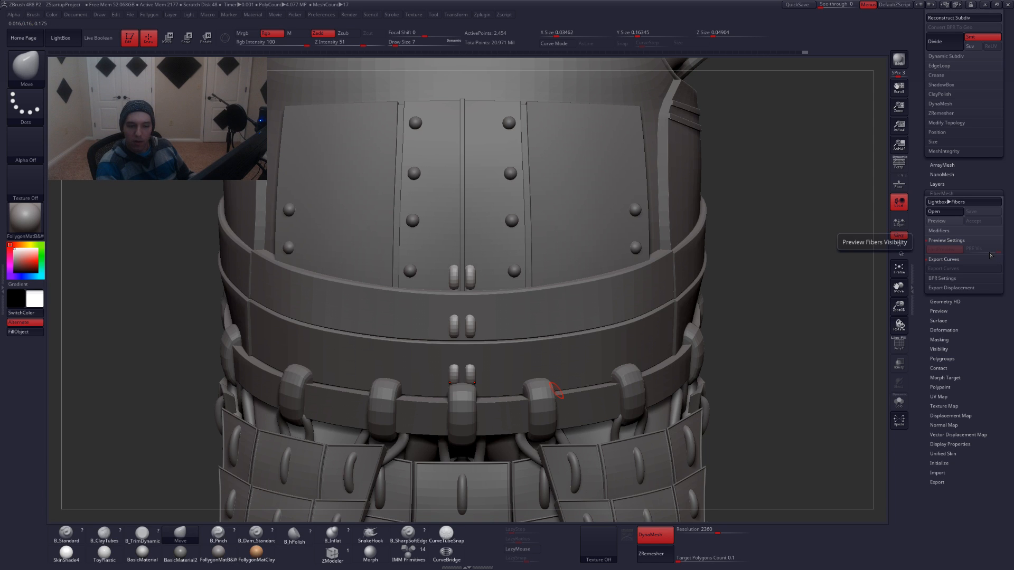
{"action": "left_click", "coordinate": [966, 278], "text": "shift"}
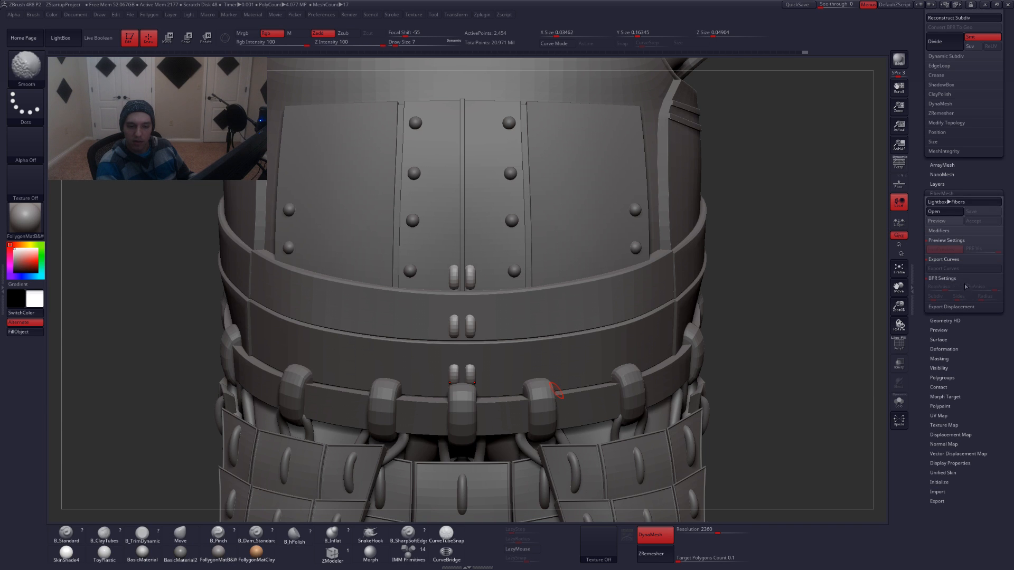
{"action": "left_click", "coordinate": [978, 308], "text": "shift"}
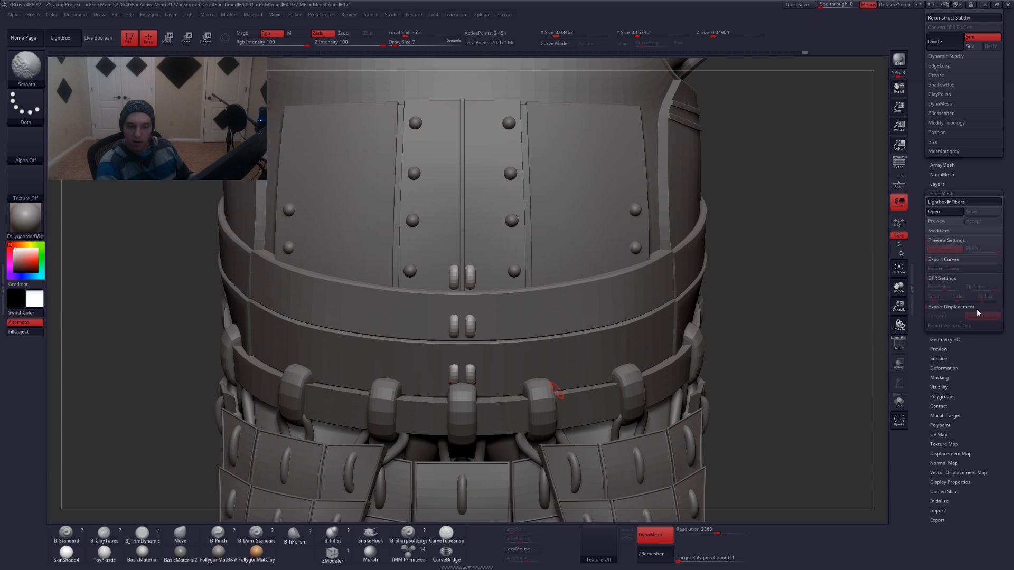
{"action": "left_click", "coordinate": [971, 307], "text": "shift"}
{"action": "left_click", "coordinate": [964, 278], "text": "shift"}
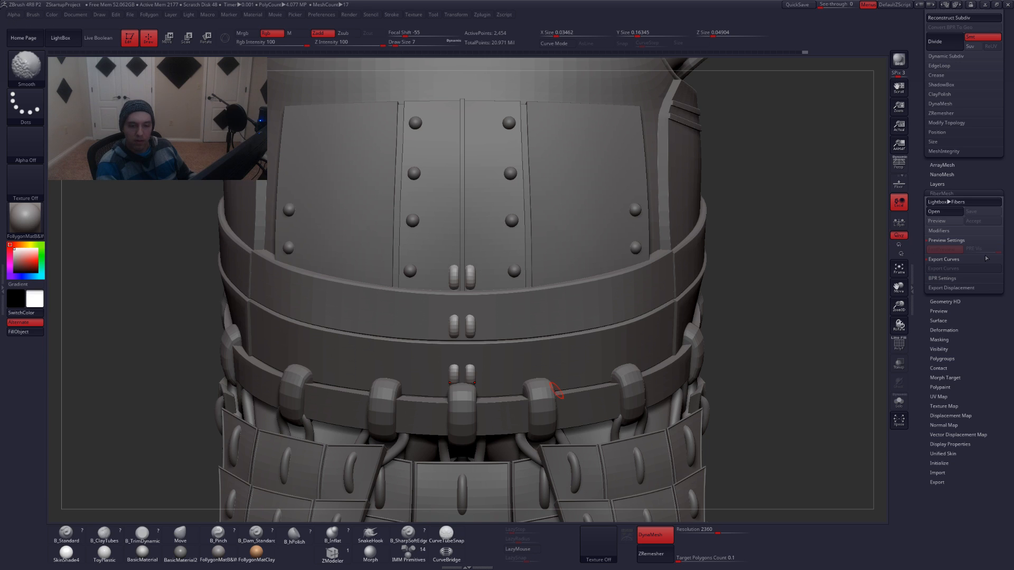
{"action": "left_click", "coordinate": [951, 194]}
{"action": "left_click_drag", "start_coordinate": [941, 206], "coordinate": [930, 392]}
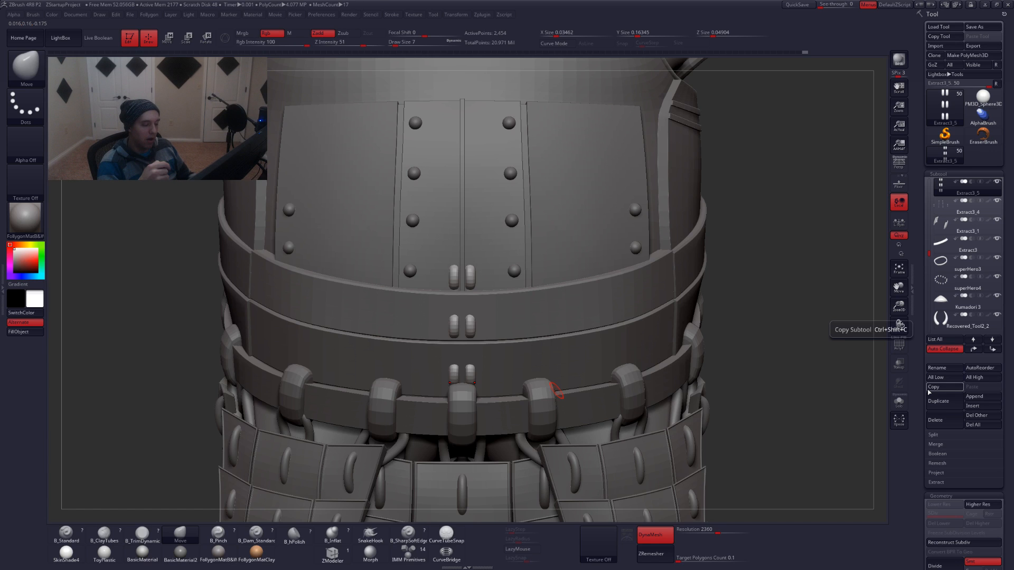
Duplicate the staple subtool Extract3_5 and show only the copy in Solo mode
{"action": "right_click_drag", "start_coordinate": [511, 383], "coordinate": [573, 369], "text": "alt"}
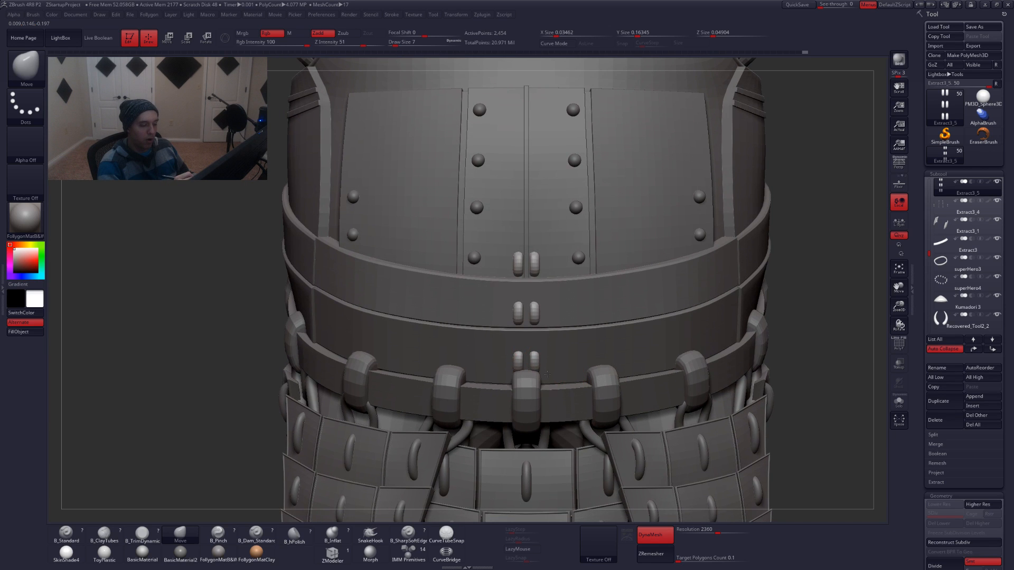
{"action": "right_click_drag", "start_coordinate": [547, 374], "coordinate": [538, 377]}
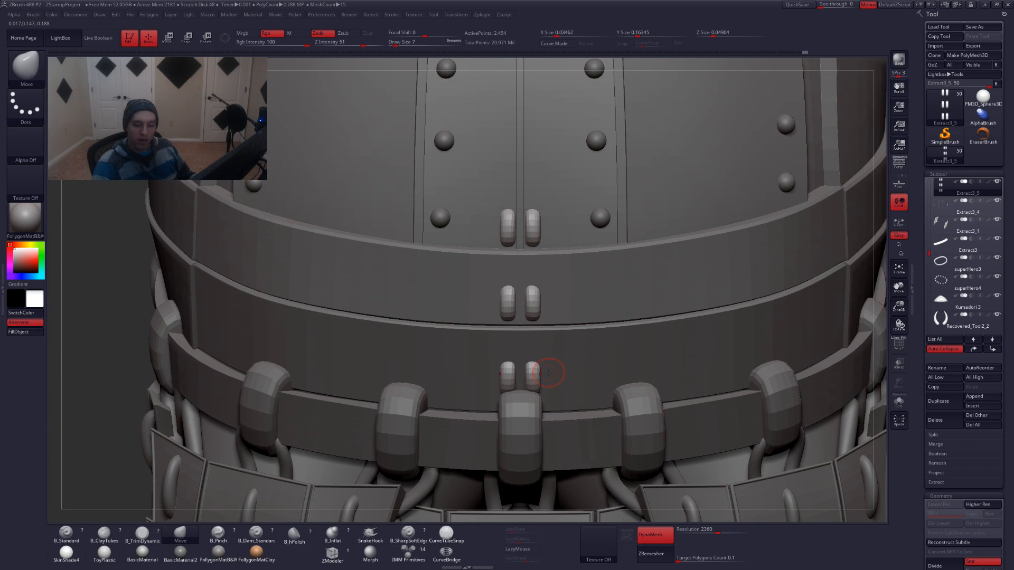
{"action": "left_click", "coordinate": [946, 404]}
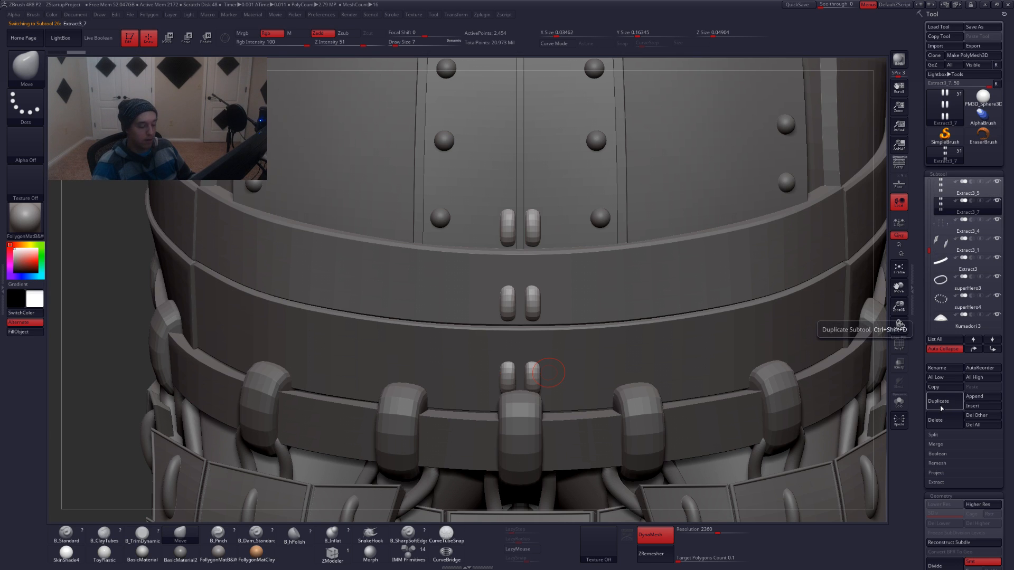
{"action": "key", "text": "alt+s"}
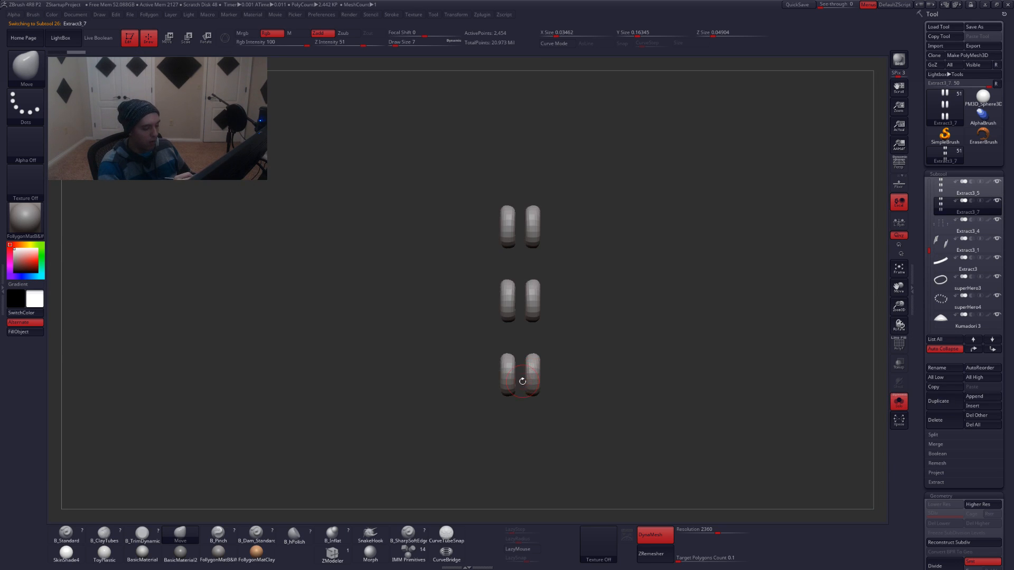
Isolate the left staple of the lowest pair in the copy with SelectLasso and delete the other staples
{"action": "key", "text": "ctrl+shift"}
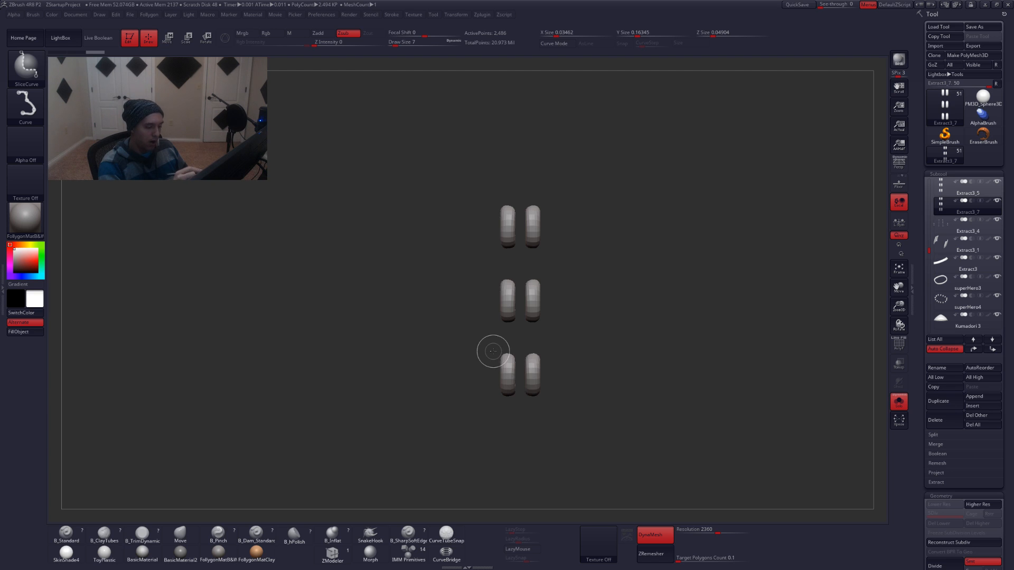
{"action": "key", "text": "space"}
{"action": "left_click", "coordinate": [592, 534]}
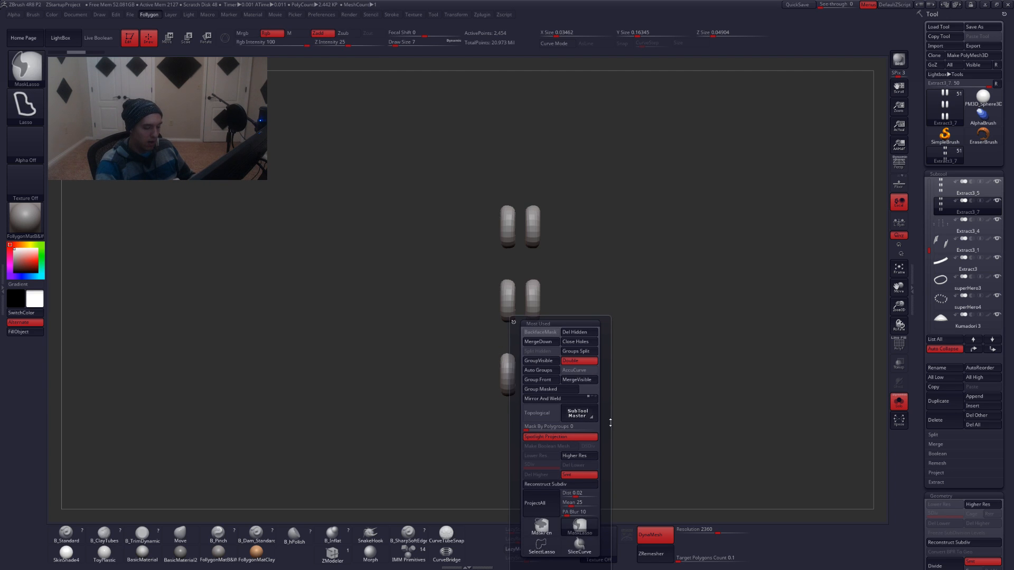
{"action": "key", "text": "ctrl+shift"}
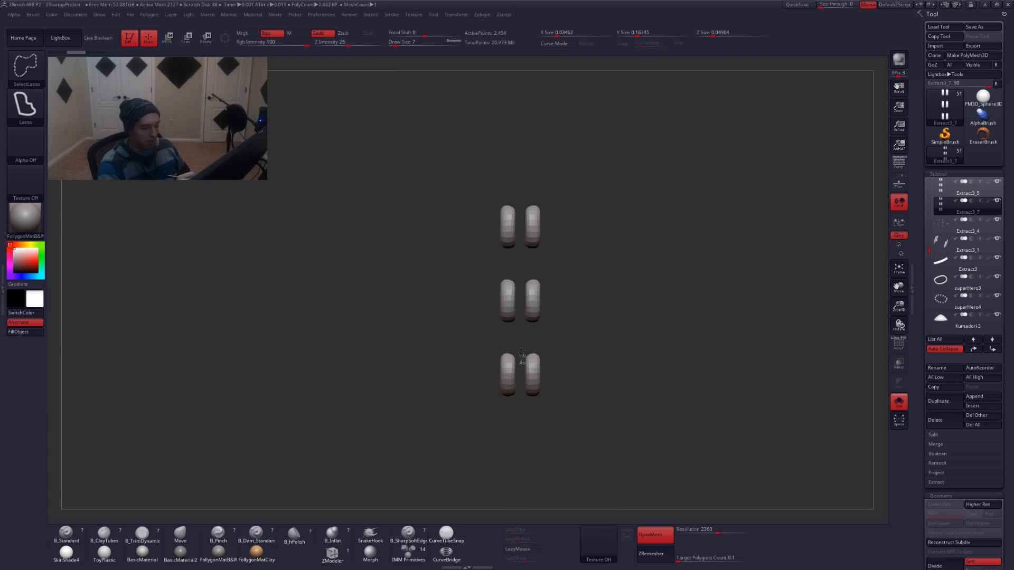
{"action": "left_click_drag", "start_coordinate": [521, 354], "coordinate": [523, 364], "text": "ctrl+shift"}
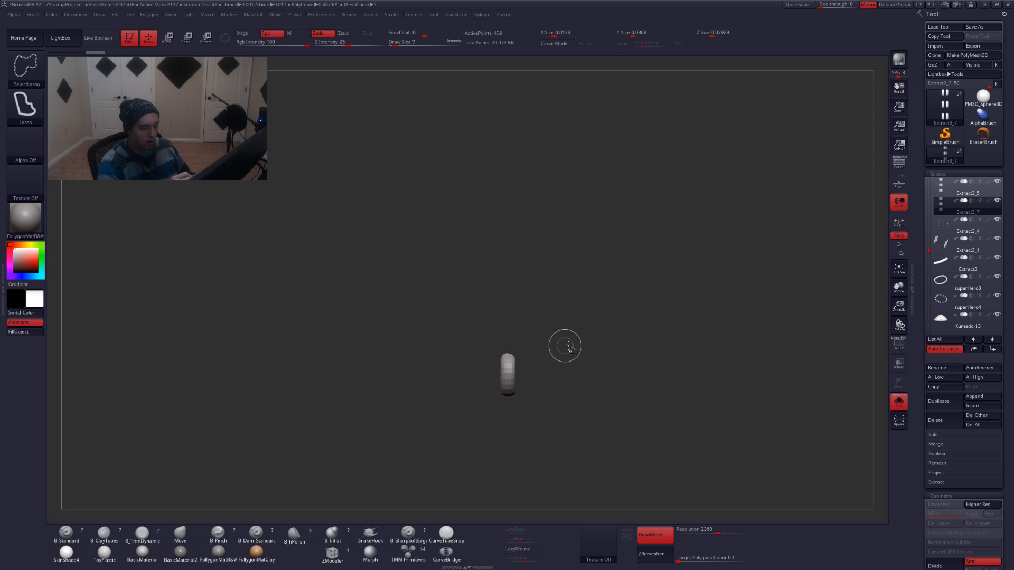
Rotate the single staple horizontal with Transpose, centre it across the lowest staple pair, and show the whole armour again in Draw mode
{"action": "key", "text": "r"}
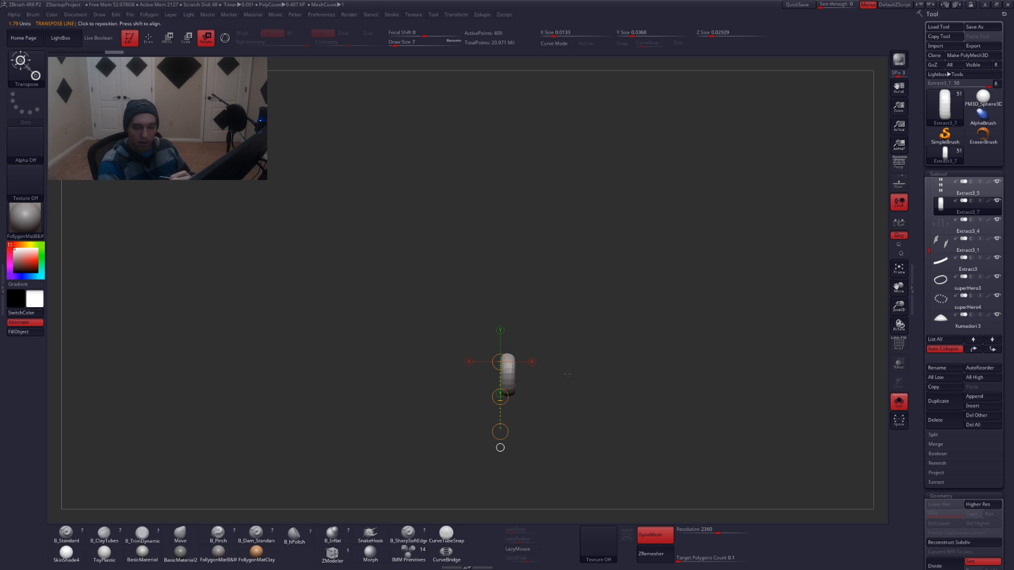
{"action": "left_click", "coordinate": [964, 189]}
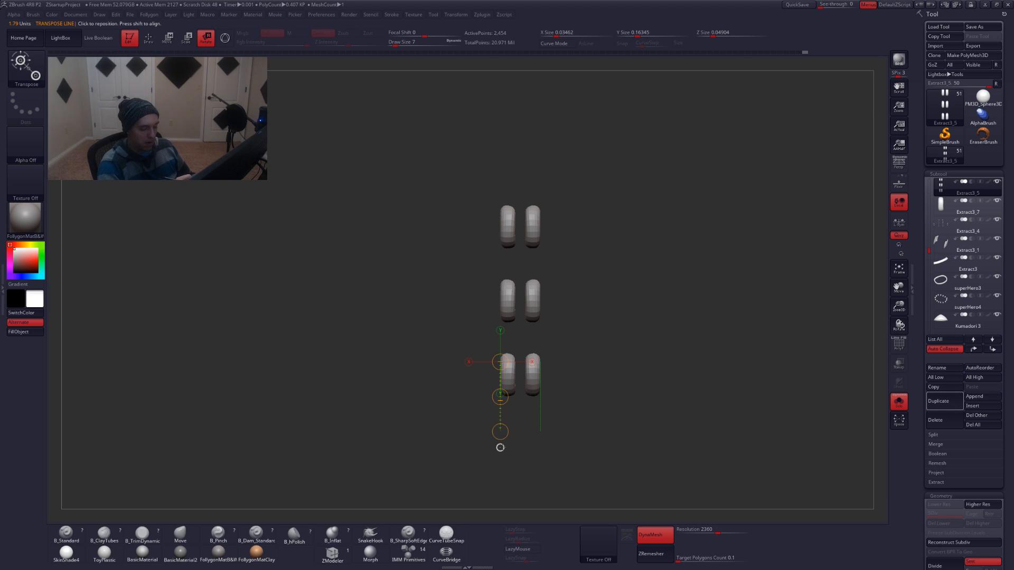
{"action": "left_click", "coordinate": [500, 448]}
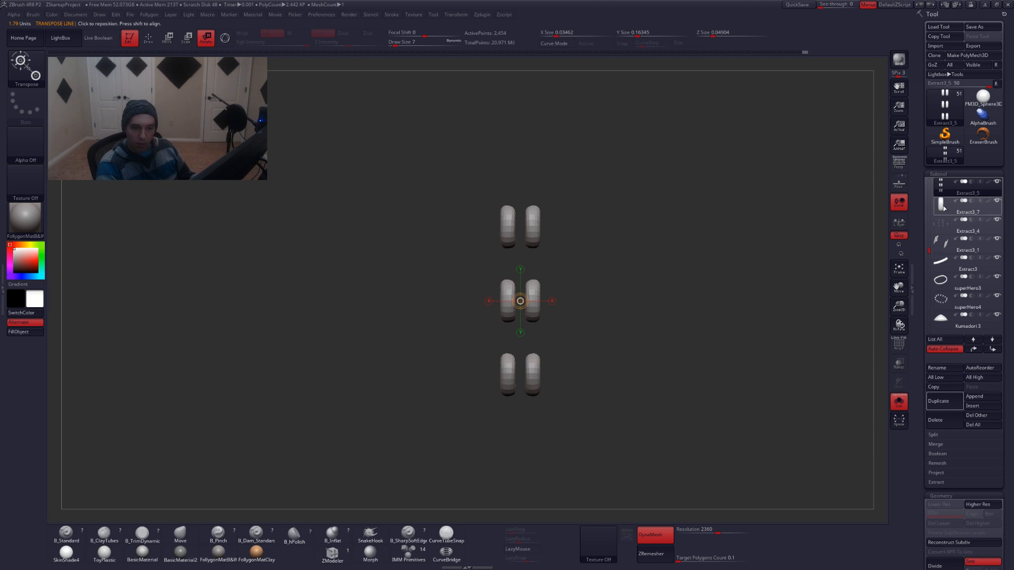
{"action": "left_click", "coordinate": [964, 207]}
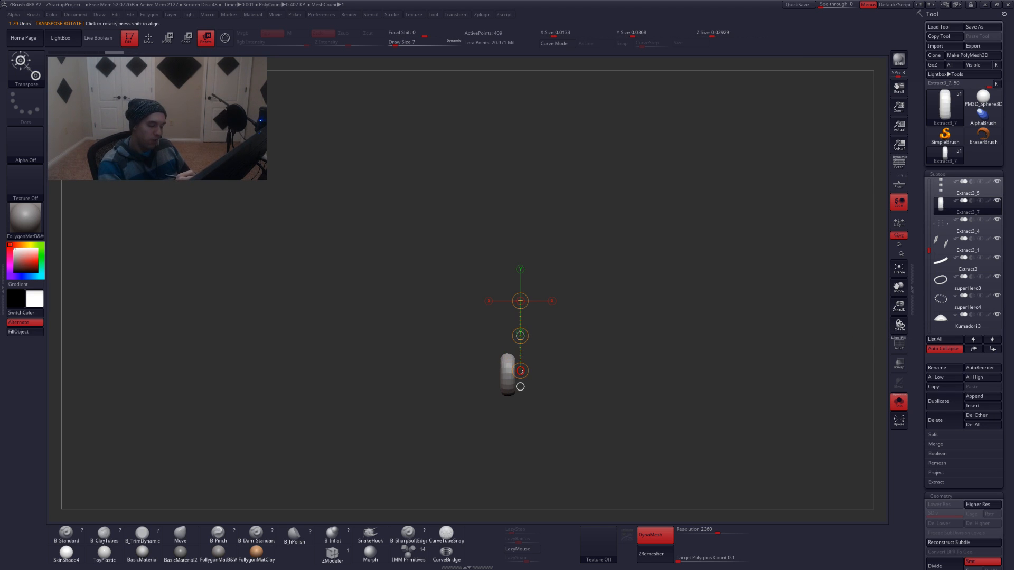
{"action": "mouse_move", "coordinate": [528, 335]}
{"action": "left_mouse_down"}
{"action": "mouse_move", "coordinate": [528, 409]}
{"action": "mouse_move", "coordinate": [466, 407]}
{"action": "mouse_move", "coordinate": [455, 387]}
{"action": "left_mouse_up"}
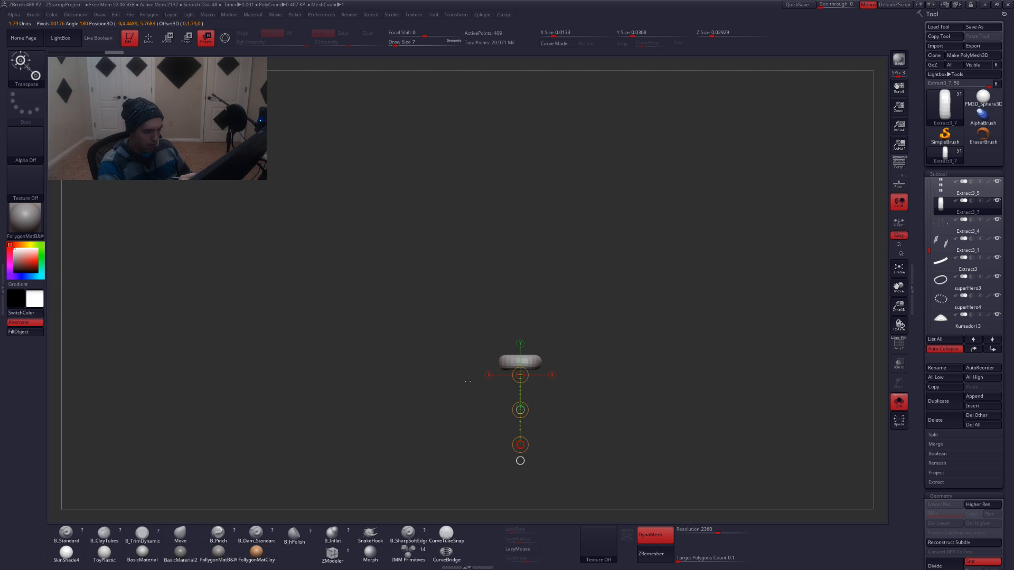
{"action": "key", "text": "q"}
{"action": "key", "text": "shift+s"}
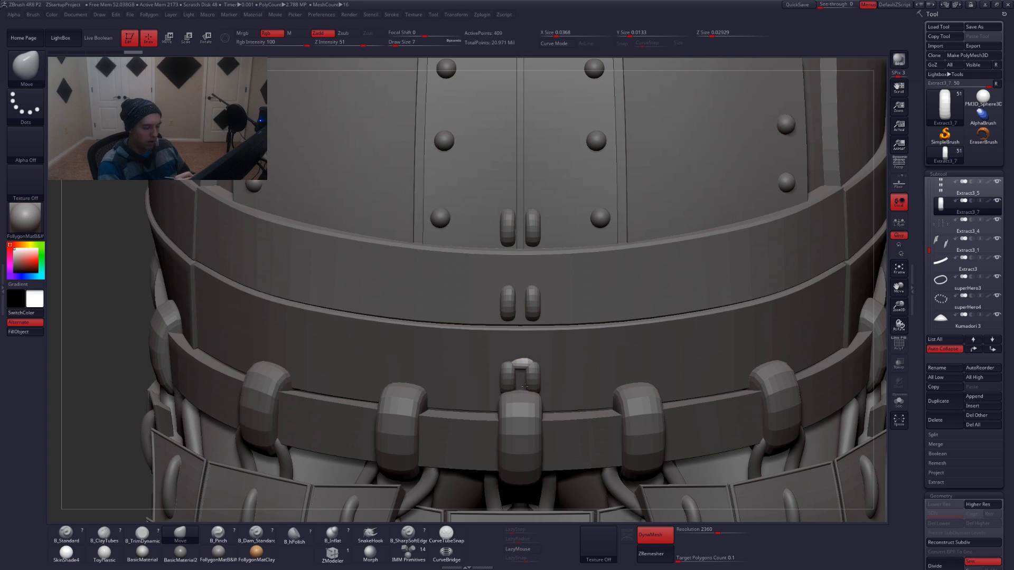
Apply Mirror And Weld to the horizontal staple to make it symmetrical
{"action": "key", "text": "shift+s"}
{"action": "key", "text": "space"}
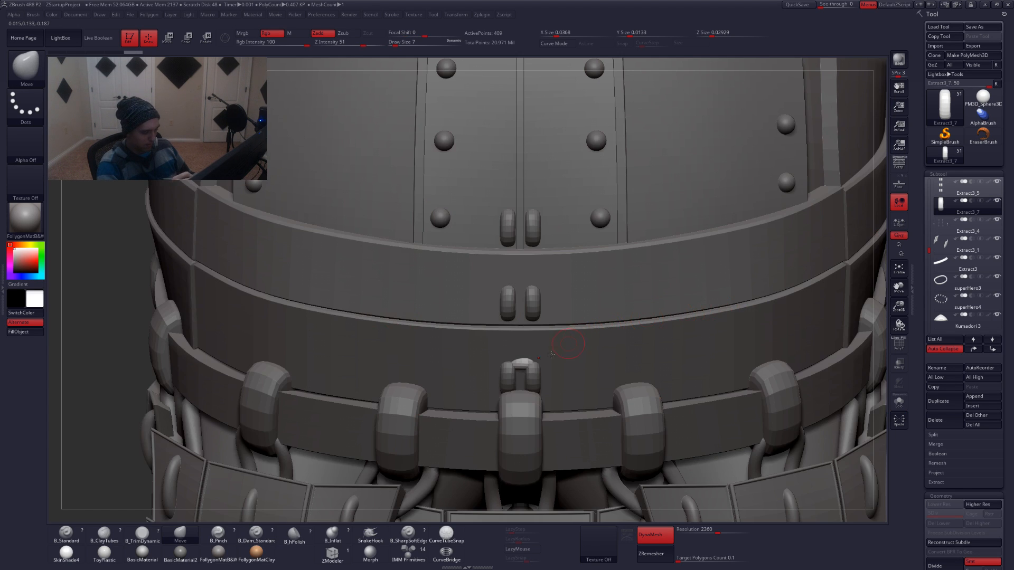
{"action": "key", "text": "shift+s"}
{"action": "key", "text": "space"}
{"action": "left_click", "coordinate": [555, 402]}
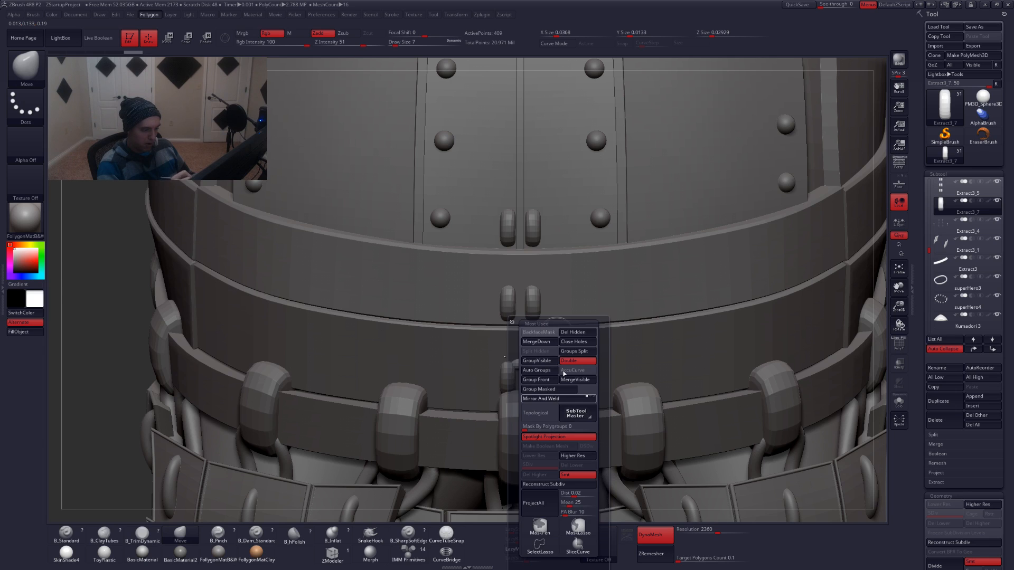
Move the horizontal staple up so it sits above the lowest pair, and rotate it to match the waist band's slope from the side
{"action": "key", "text": "shift+s"}
{"action": "mouse_move", "coordinate": [561, 338]}
{"action": "left_mouse_down"}
{"action": "mouse_move", "coordinate": [520, 372]}
{"action": "mouse_move", "coordinate": [549, 378]}
{"action": "mouse_move", "coordinate": [553, 343]}
{"action": "left_mouse_up"}
{"action": "key", "text": "r"}
{"action": "key", "text": "shift+s"}
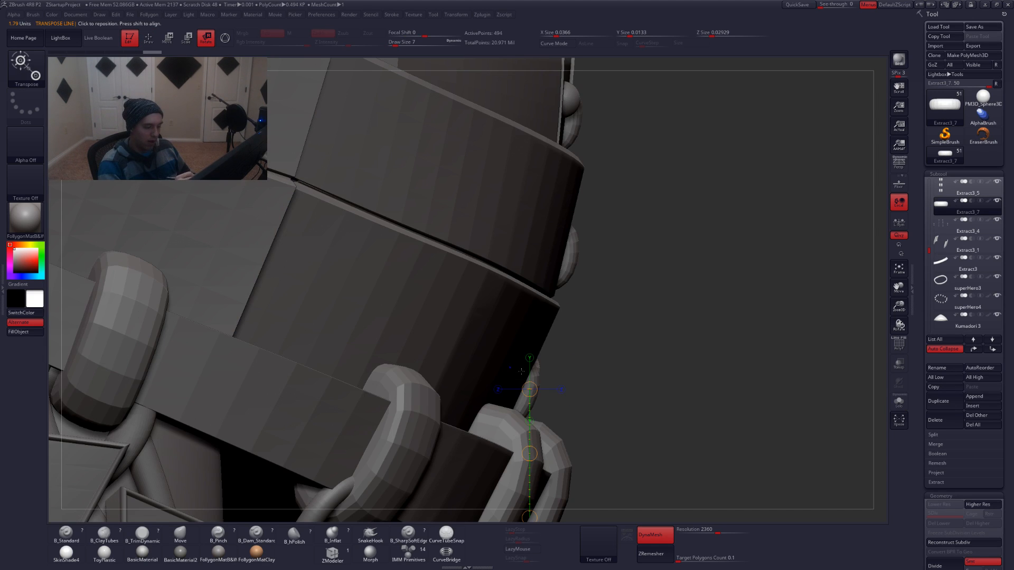
{"action": "left_click_drag", "start_coordinate": [522, 373], "coordinate": [521, 436]}
{"action": "key", "text": "w"}
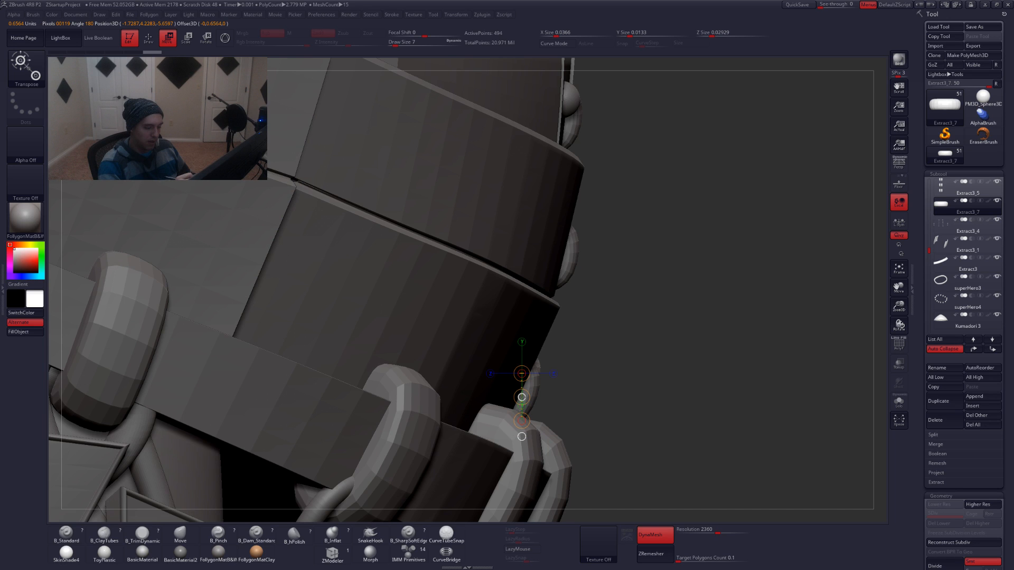
{"action": "left_click_drag", "start_coordinate": [522, 398], "coordinate": [556, 393]}
{"action": "key", "text": "r"}
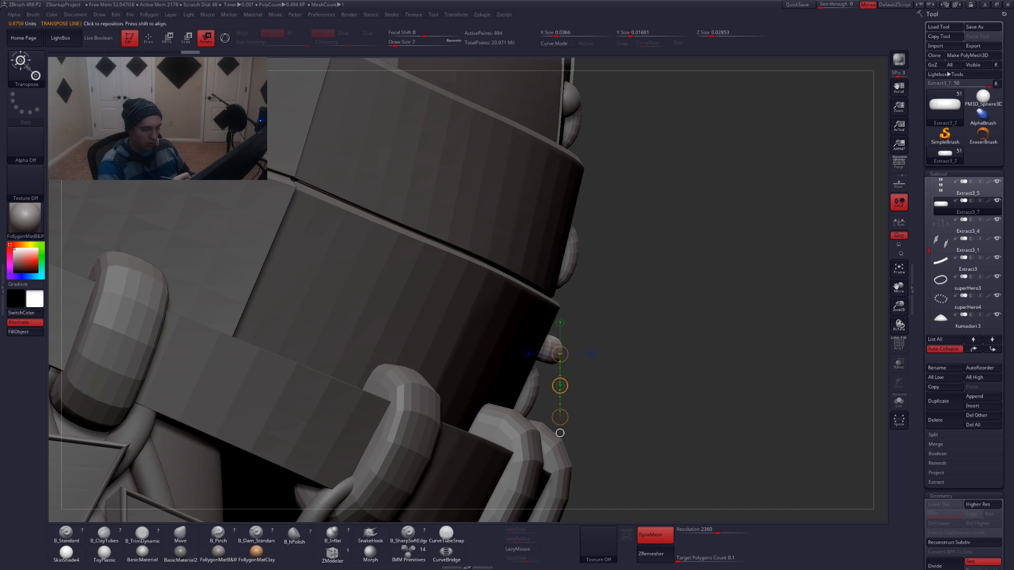
{"action": "key", "text": "w"}
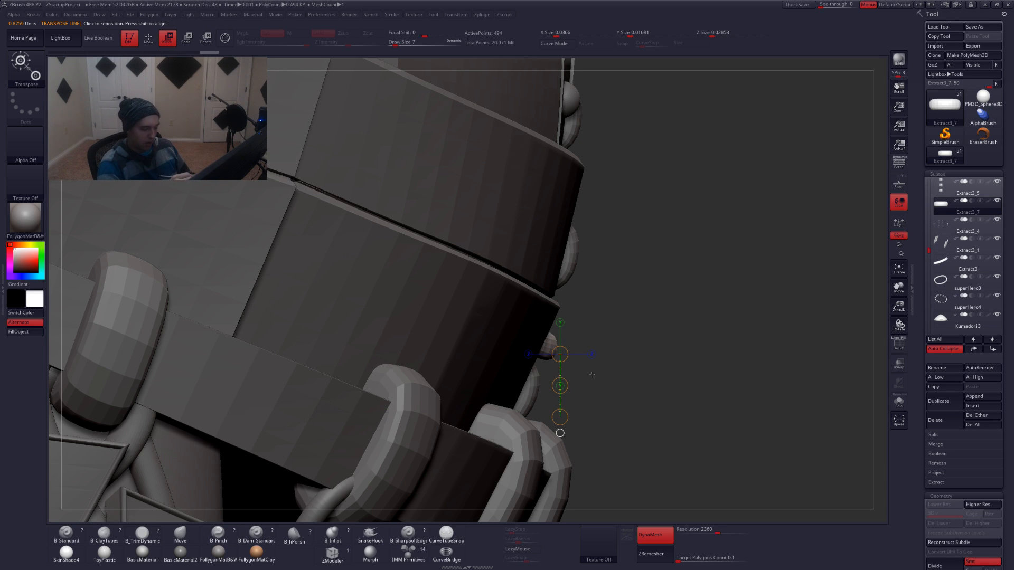
{"action": "key", "text": "r"}
{"action": "left_click_drag", "start_coordinate": [553, 420], "coordinate": [552, 421]}
{"action": "key", "text": "q"}
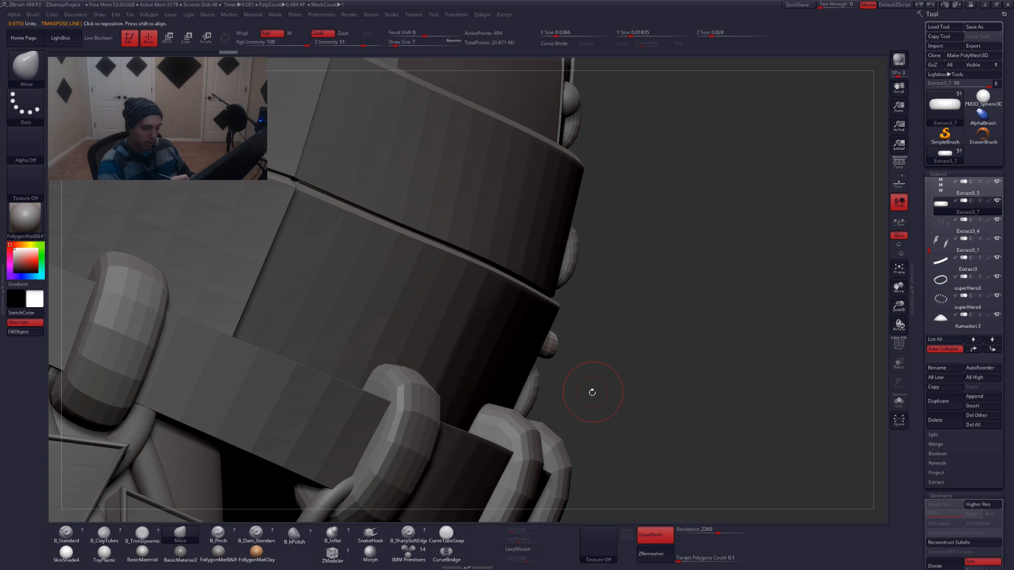
Curve and widen the horizontal staple with the Move brush so it spans the pair beneath it, raising the draw size to 12
{"action": "mouse_move", "coordinate": [681, 393]}
{"action": "left_mouse_down"}
{"action": "mouse_move", "coordinate": [554, 386]}
{"action": "mouse_move", "coordinate": [566, 398]}
{"action": "left_mouse_up"}
{"action": "key", "text": "space"}
{"action": "left_click", "coordinate": [595, 349]}
{"action": "left_click_drag", "start_coordinate": [592, 341], "coordinate": [603, 343]}
{"action": "key", "text": "space"}
{"action": "left_click", "coordinate": [606, 341]}
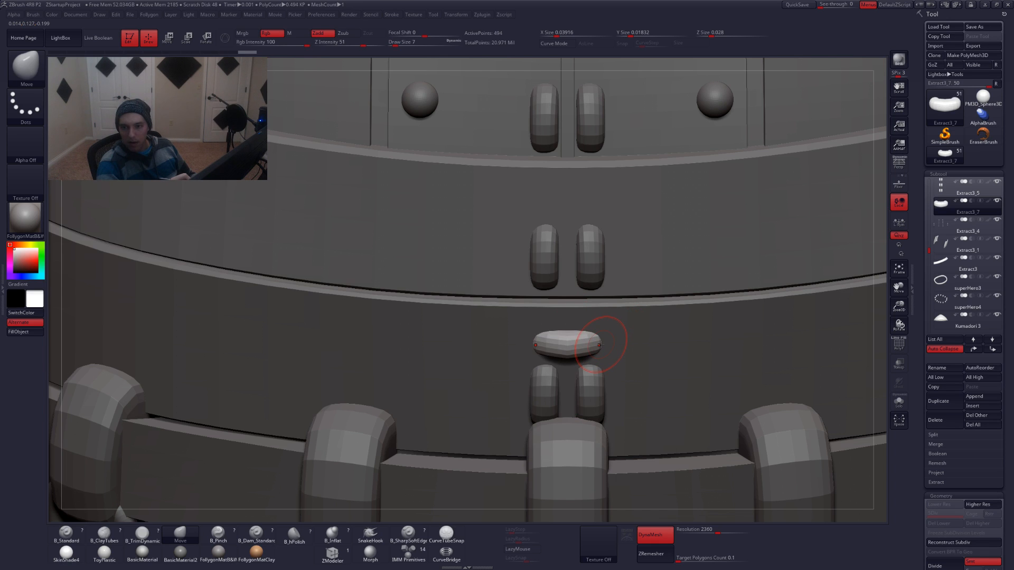
{"action": "mouse_move", "coordinate": [599, 345]}
{"action": "left_mouse_down"}
{"action": "mouse_move", "coordinate": [566, 351]}
{"action": "mouse_move", "coordinate": [606, 344]}
{"action": "left_mouse_up"}
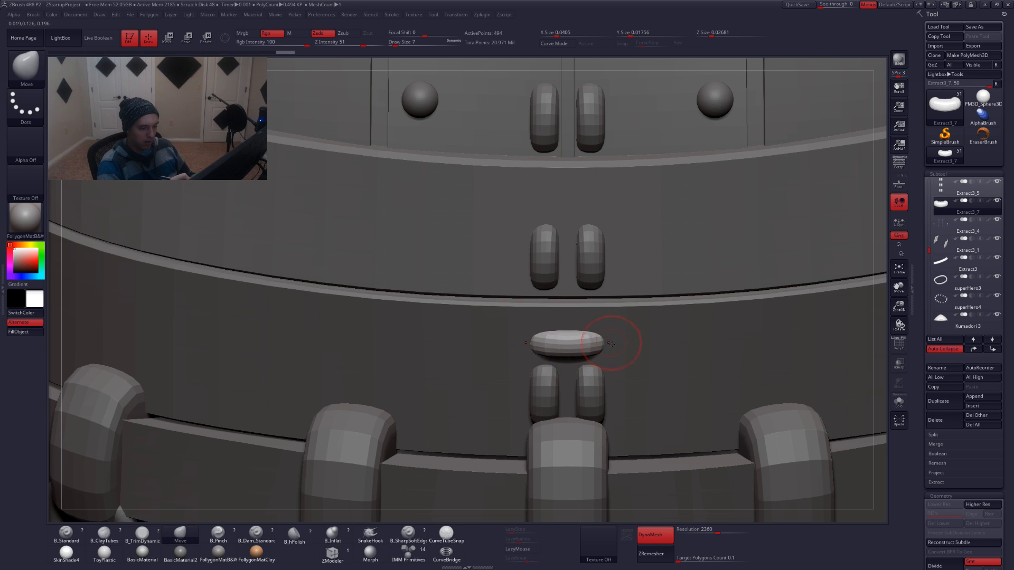
{"action": "right_click_drag", "start_coordinate": [576, 339], "coordinate": [578, 397], "text": "alt"}
{"action": "key", "text": "space"}
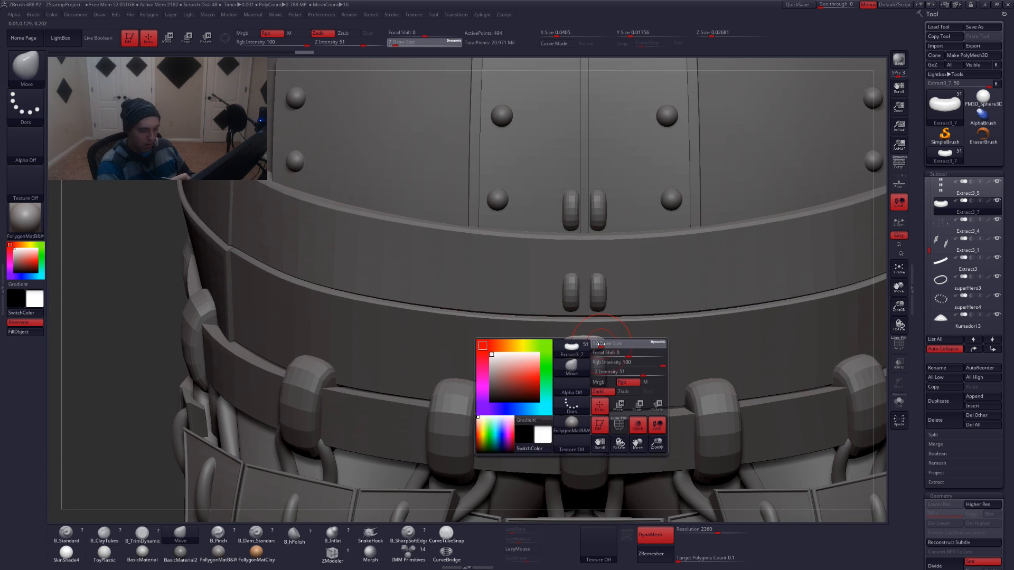
{"action": "left_click", "coordinate": [601, 344]}
{"action": "left_click_drag", "start_coordinate": [613, 341], "coordinate": [612, 342]}
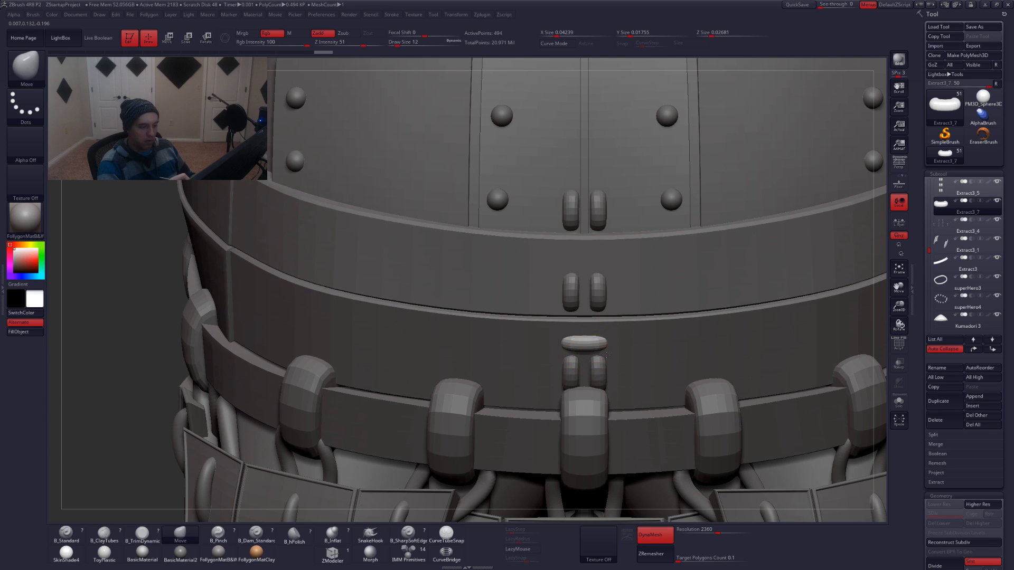
Copy the horizontal staple with Transpose to just above the middle pair and rotate the copy to match the band's surface
{"action": "key", "text": "w"}
{"action": "right_click_drag", "start_coordinate": [606, 355], "coordinate": [634, 278]}
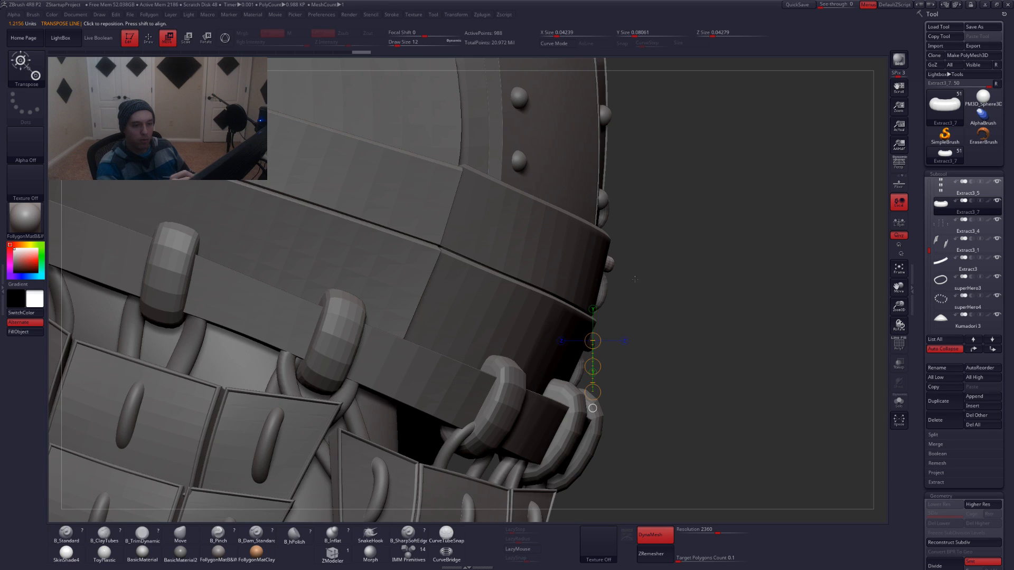
{"action": "key", "text": "e"}
{"action": "left_click_drag", "start_coordinate": [625, 336], "coordinate": [628, 334]}
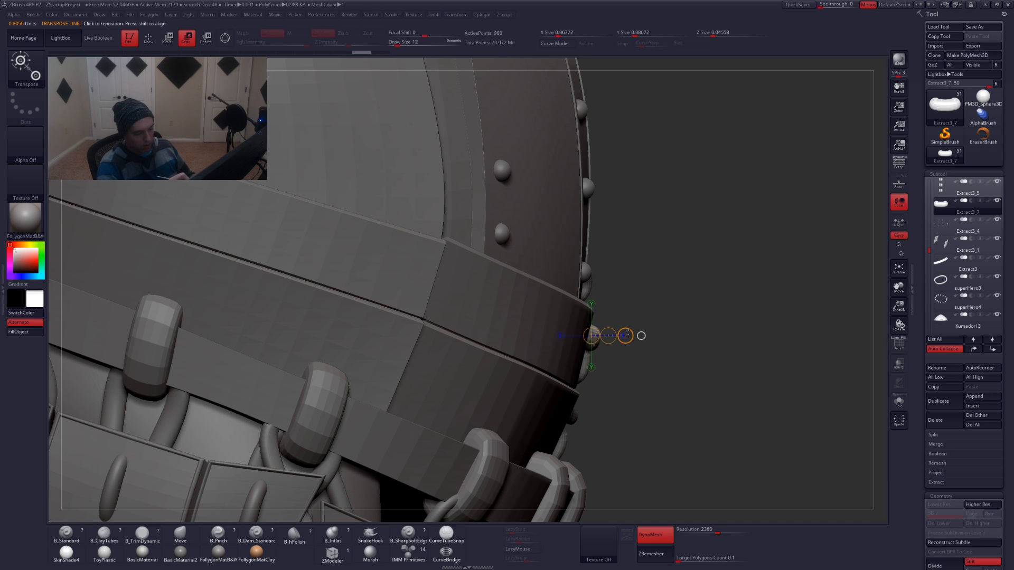
{"action": "key", "text": "r"}
{"action": "left_click_drag", "start_coordinate": [624, 336], "coordinate": [664, 335]}
{"action": "left_click_drag", "start_coordinate": [658, 336], "coordinate": [658, 337]}
{"action": "left_click", "coordinate": [625, 336]}
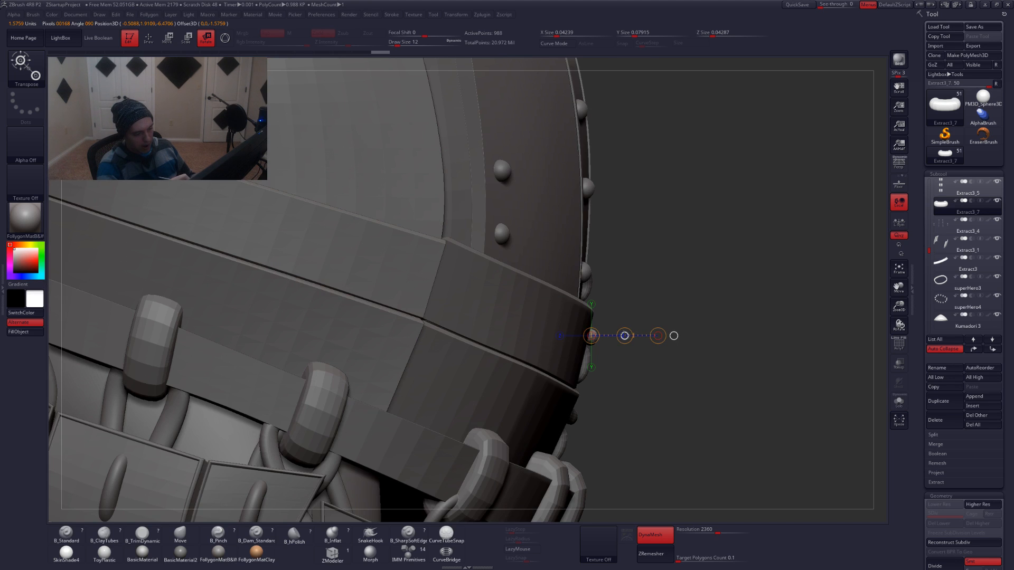
Seat the middle horizontal staple against the band and copy it up to just above the top staple pair
{"action": "key", "text": "w"}
{"action": "left_click_drag", "start_coordinate": [674, 336], "coordinate": [661, 306]}
{"action": "left_click", "coordinate": [634, 336]}
{"action": "left_click_drag", "start_coordinate": [619, 333], "coordinate": [618, 378], "text": "shift"}
{"action": "mouse_move", "coordinate": [618, 355]}
{"action": "left_mouse_down"}
{"action": "mouse_move", "coordinate": [613, 346]}
{"action": "mouse_move", "coordinate": [613, 388]}
{"action": "mouse_move", "coordinate": [621, 284]}
{"action": "left_mouse_up"}
{"action": "key", "text": "q"}
{"action": "key", "text": "w"}
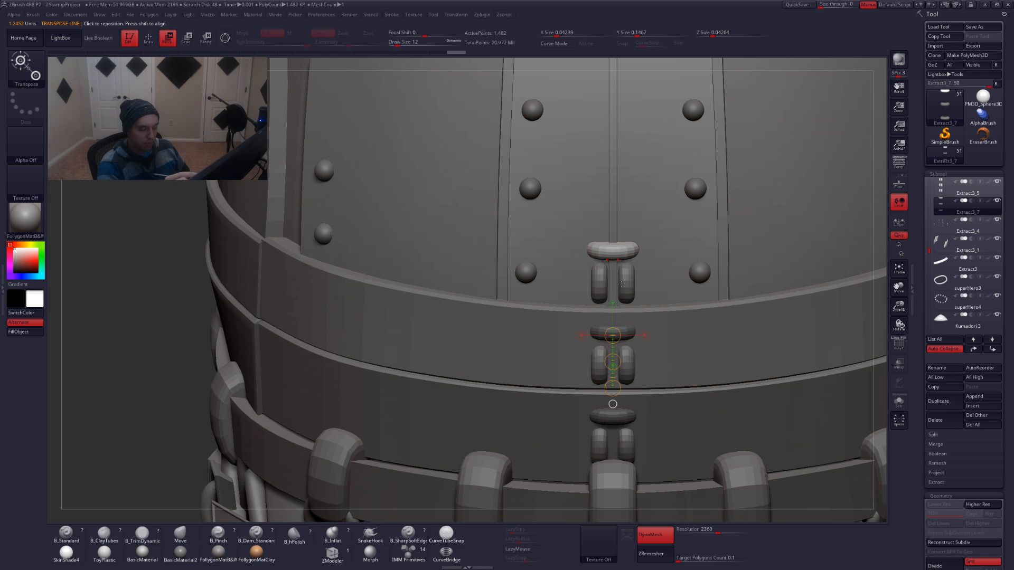
Adjust the top horizontal staple from the side so it rests against the front plate above its pair
{"action": "key", "text": "q"}
{"action": "right_click_drag", "start_coordinate": [612, 254], "coordinate": [608, 314], "text": "alt"}
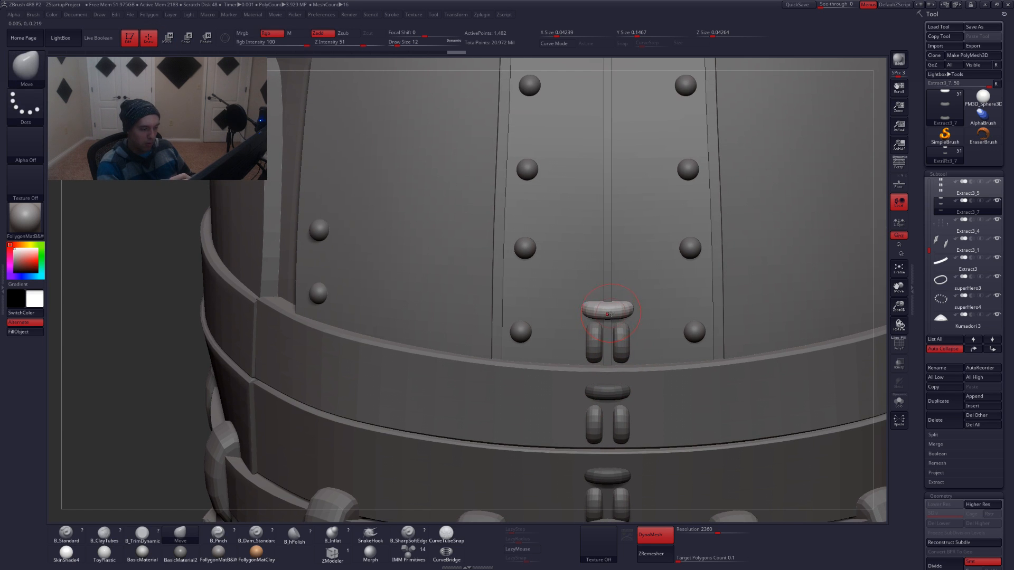
{"action": "key", "text": "w"}
{"action": "right_click_drag", "start_coordinate": [607, 337], "coordinate": [647, 338]}
{"action": "left_click_drag", "start_coordinate": [614, 335], "coordinate": [616, 330]}
{"action": "key", "text": "q"}
{"action": "right_click_drag", "start_coordinate": [563, 305], "coordinate": [569, 304]}
{"action": "right_click_drag", "start_coordinate": [498, 263], "coordinate": [493, 190], "text": "ctrl"}
{"action": "right_click_drag", "start_coordinate": [493, 190], "coordinate": [470, 190], "text": "shift"}
Merge the horizontal staples into the vertical staple subtool Extract3_5 with MergeDown
{"action": "left_click", "coordinate": [967, 188]}
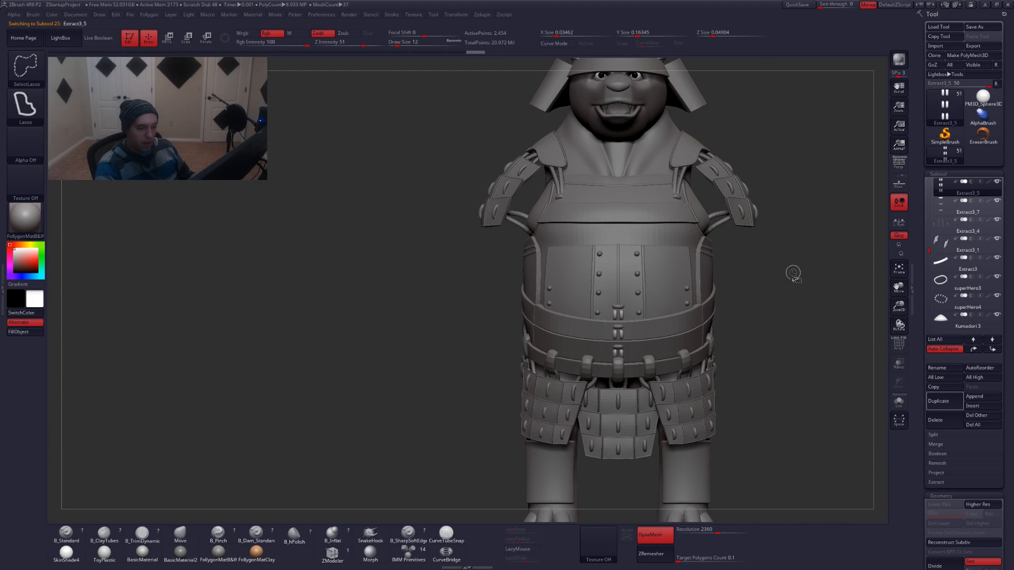
{"action": "key", "text": "space"}
{"action": "left_click", "coordinate": [777, 300]}
{"action": "key", "text": "Return"}
{"action": "right_click_drag", "start_coordinate": [761, 307], "coordinate": [695, 308], "text": "alt"}
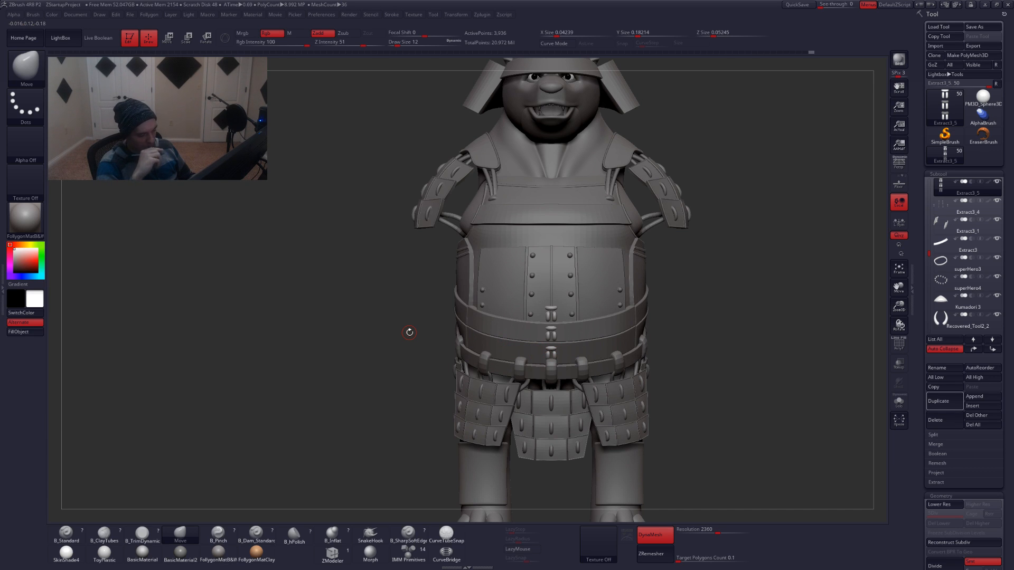
Adjust the waist band subtool Extract3_2 with the Move brush, setting the draw size to 54
{"action": "right_click_drag", "start_coordinate": [519, 362], "coordinate": [590, 384]}
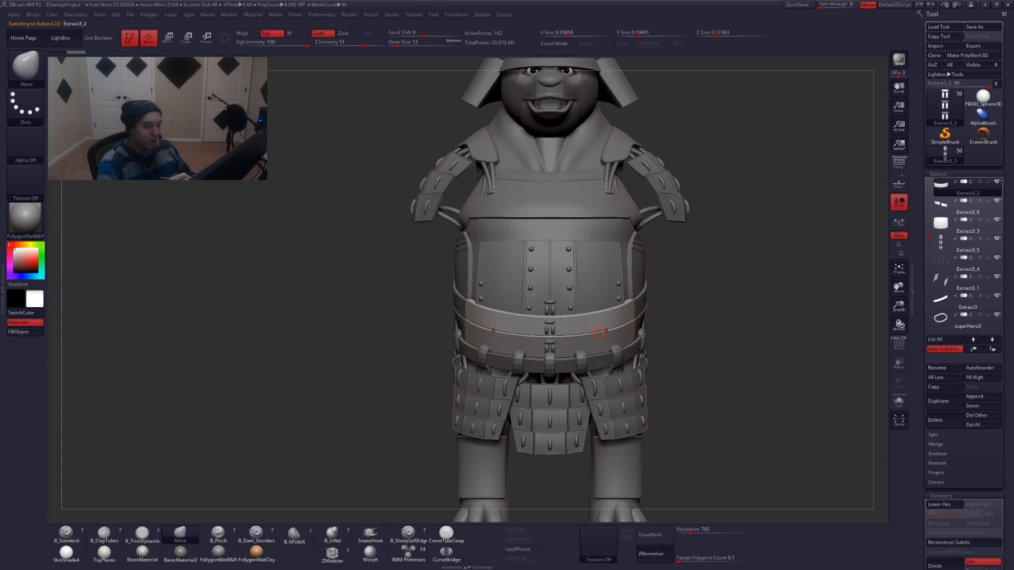
{"action": "key", "text": "space"}
{"action": "left_click", "coordinate": [591, 334]}
{"action": "left_click_drag", "start_coordinate": [600, 332], "coordinate": [601, 332]}
{"action": "right_click_drag", "start_coordinate": [555, 296], "coordinate": [547, 349]}
{"action": "key", "text": "space"}
{"action": "left_click_drag", "start_coordinate": [613, 319], "coordinate": [599, 319]}
{"action": "right_click_drag", "start_coordinate": [617, 316], "coordinate": [602, 301]}
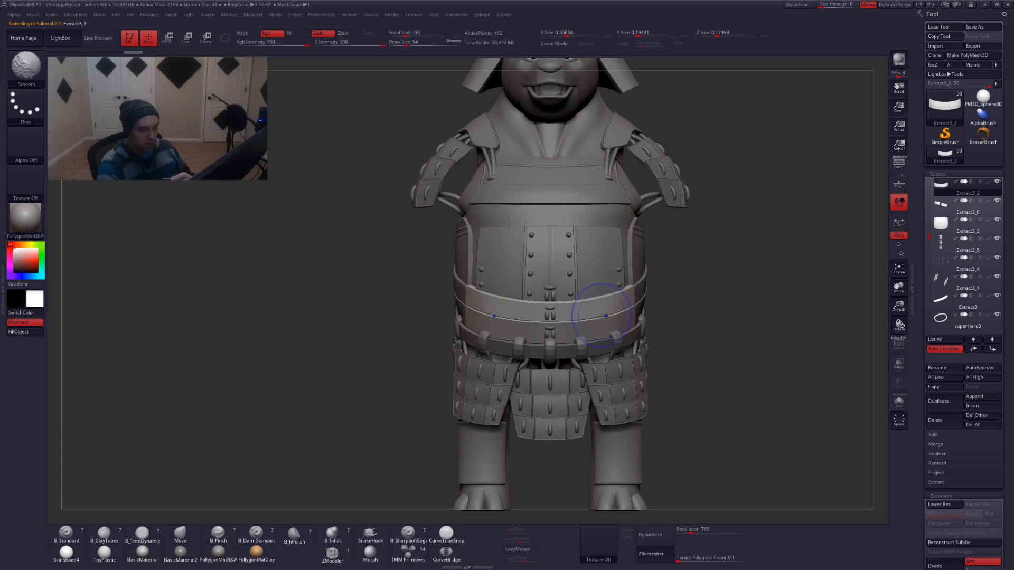
Select the merged staple subtool Extract3_5 and duplicate it
{"action": "left_click", "coordinate": [941, 244]}
{"action": "right_click_drag", "start_coordinate": [560, 348], "coordinate": [565, 353], "text": "alt"}
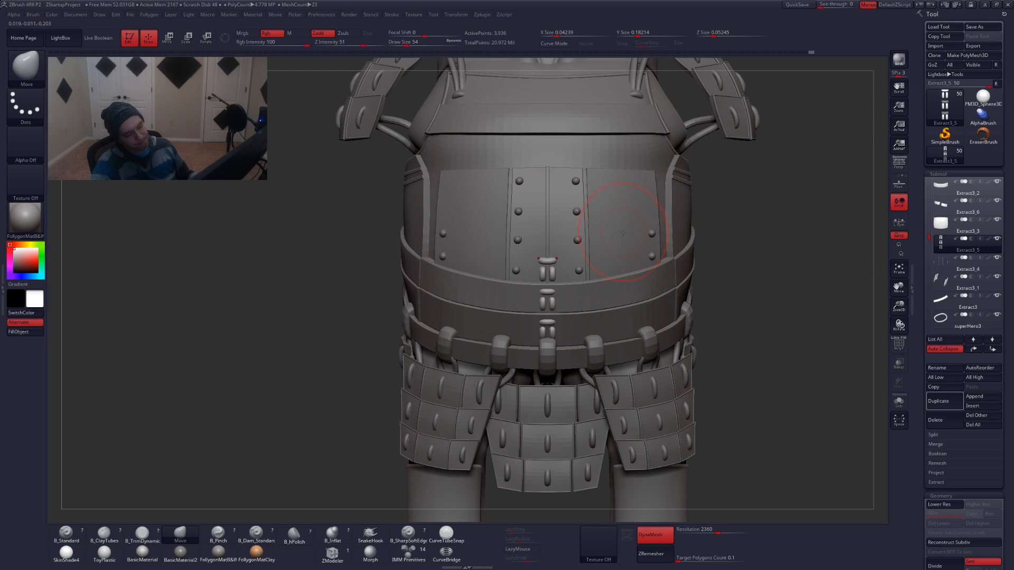
{"action": "left_click", "coordinate": [594, 341], "text": "alt"}
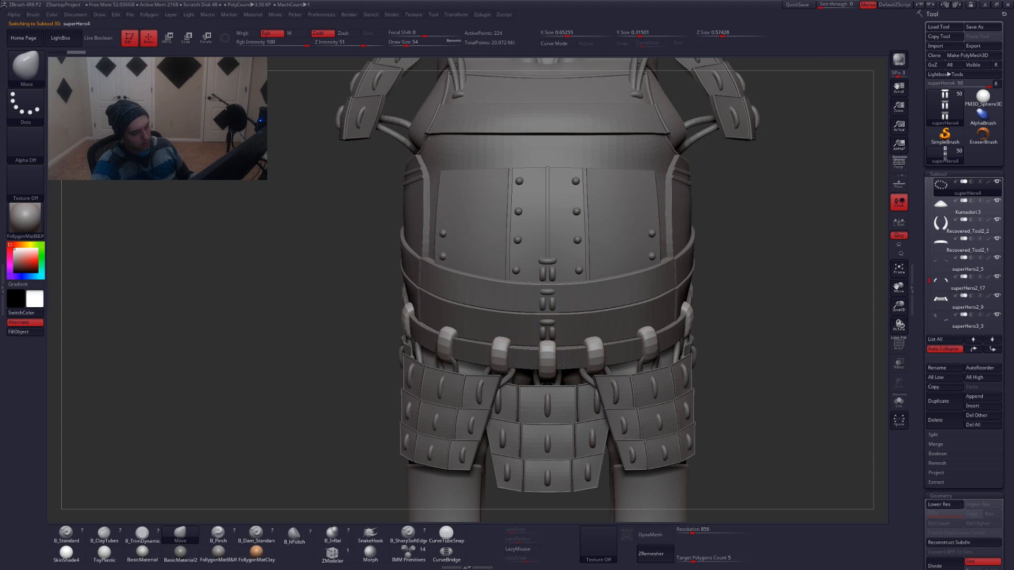
{"action": "left_click", "coordinate": [556, 335], "text": "alt"}
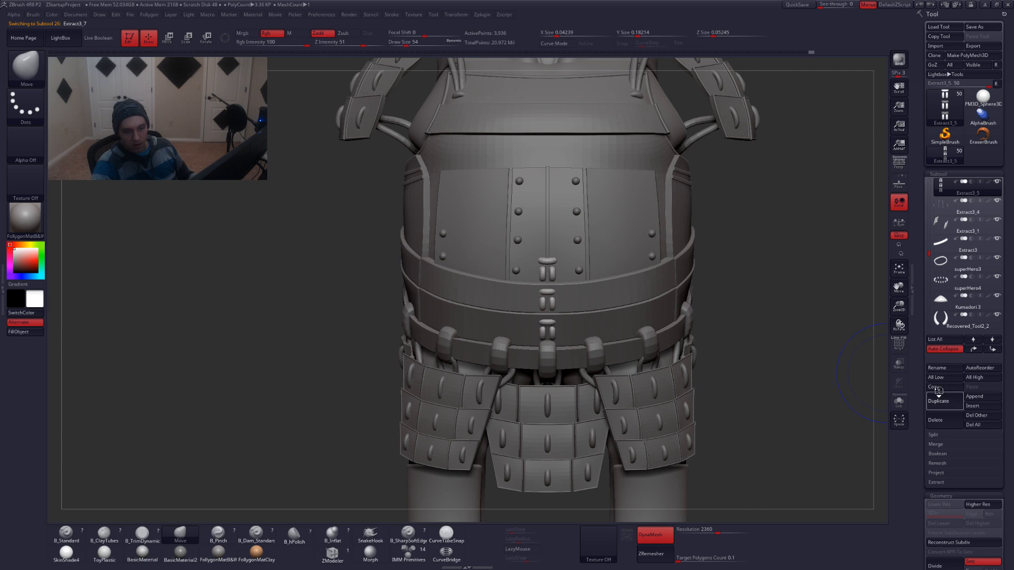
Try to move the duplicated staple column to the left of the centre column and rotate it to follow the waist's curve
{"action": "key", "text": "w"}
{"action": "mouse_move", "coordinate": [550, 310]}
{"action": "left_mouse_down", "text": "shift"}
{"action": "mouse_move", "coordinate": [612, 310]}
{"action": "mouse_move", "coordinate": [524, 302]}
{"action": "mouse_move", "coordinate": [657, 281]}
{"action": "left_mouse_up", "text": "shift"}
{"action": "key", "text": "r"}
{"action": "left_click", "coordinate": [672, 281]}
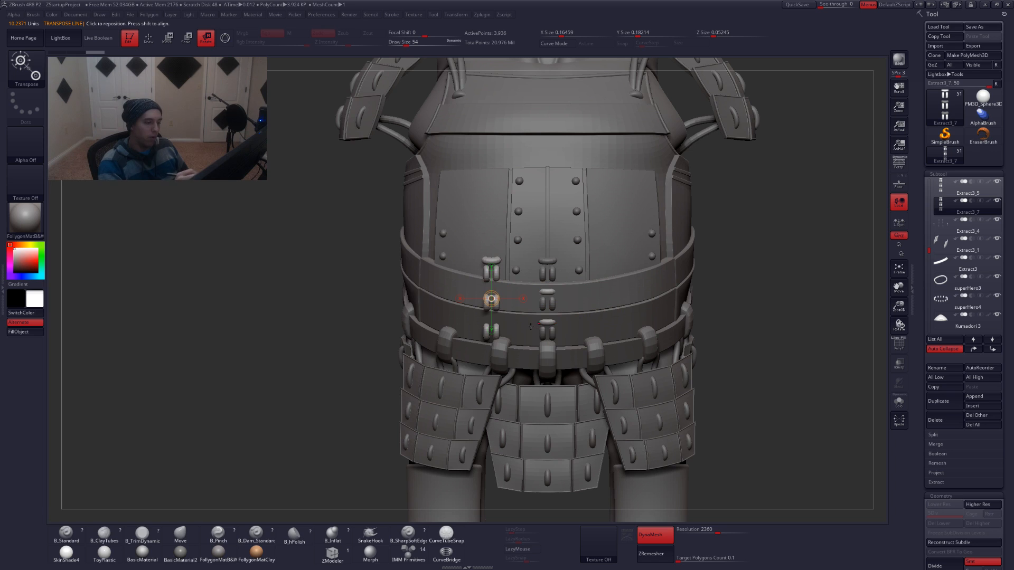
{"action": "left_click", "coordinate": [492, 267]}
{"action": "left_click_drag", "start_coordinate": [491, 267], "coordinate": [485, 268]}
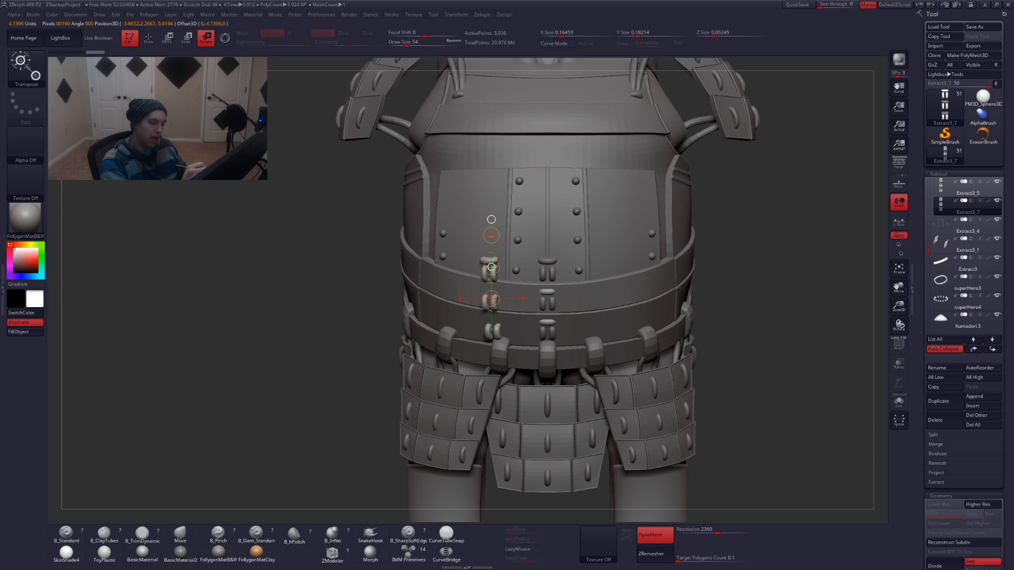
{"action": "right_click_drag", "start_coordinate": [492, 238], "coordinate": [511, 355]}
{"action": "left_click", "coordinate": [489, 319]}
{"action": "key", "text": "alt+s"}
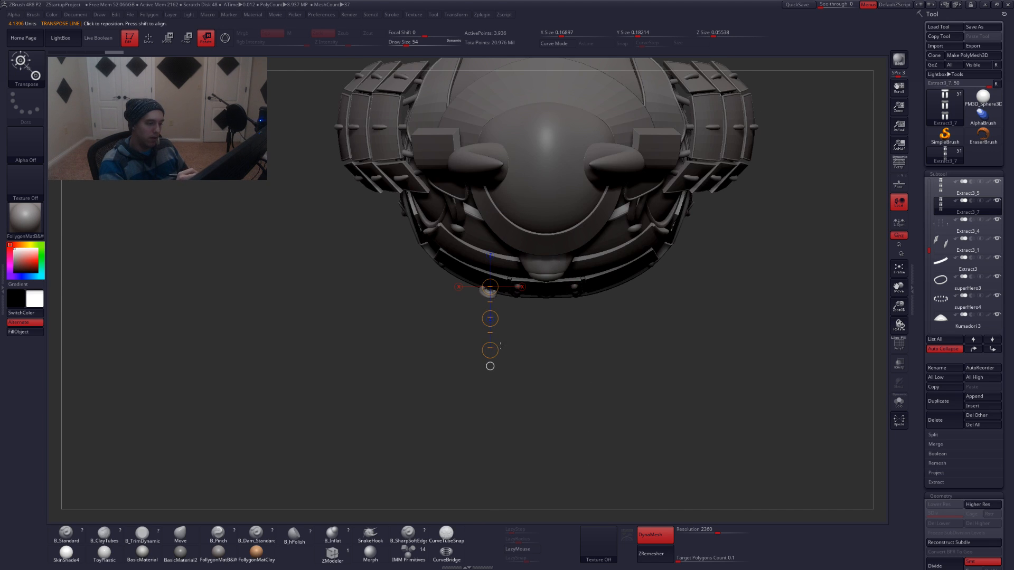
{"action": "key", "text": "w"}
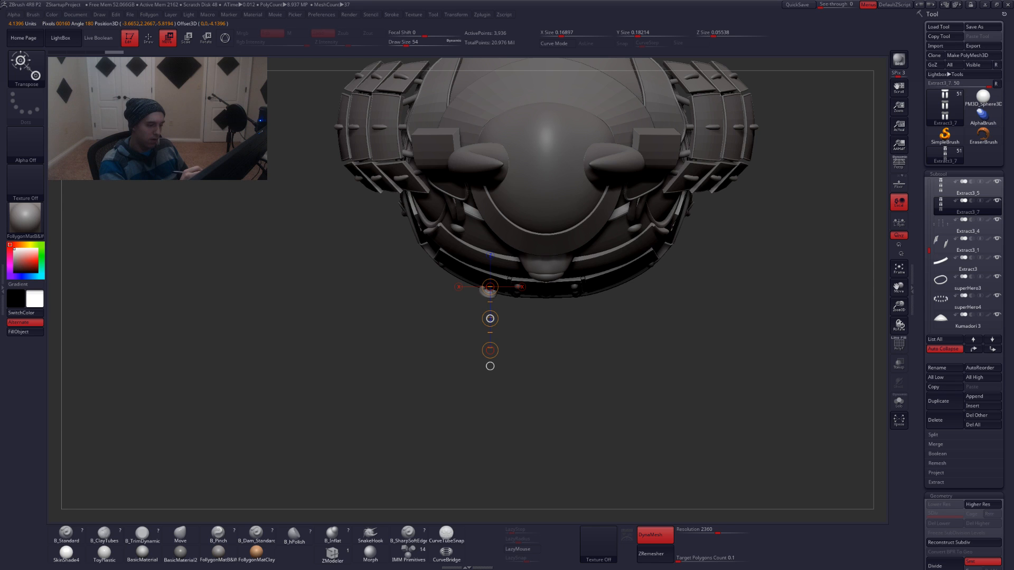
{"action": "key", "text": "q"}
{"action": "mouse_move", "coordinate": [490, 318]}
{"action": "right_mouse_down", "text": "shift"}
{"action": "mouse_move", "coordinate": [546, 290]}
{"action": "mouse_move", "coordinate": [541, 336]}
{"action": "mouse_move", "coordinate": [533, 334]}
{"action": "right_mouse_up", "text": "shift"}
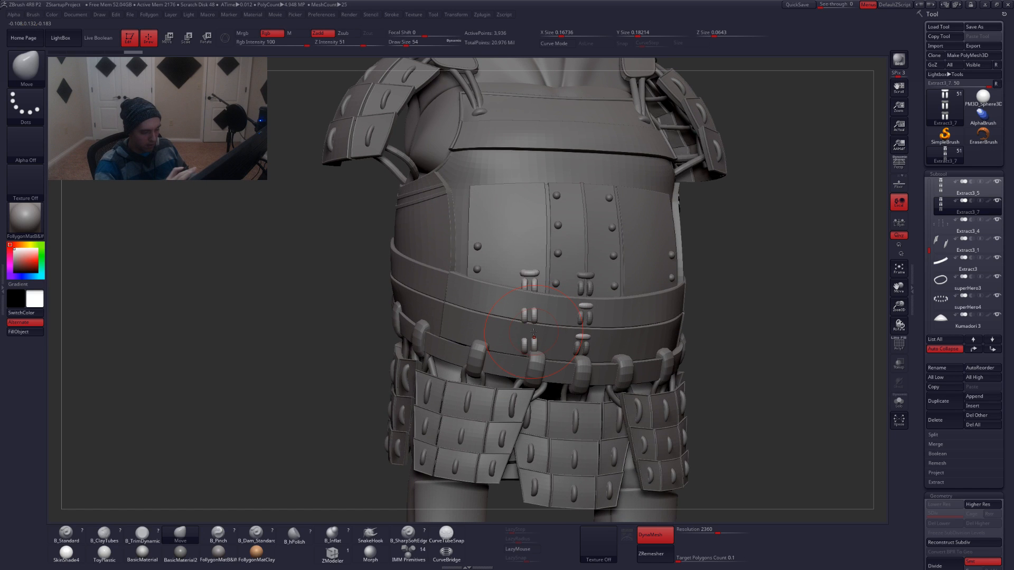
Try to tilt and turn the duplicated staples further with Transpose so they lie along the waist bands
{"action": "key", "text": "r"}
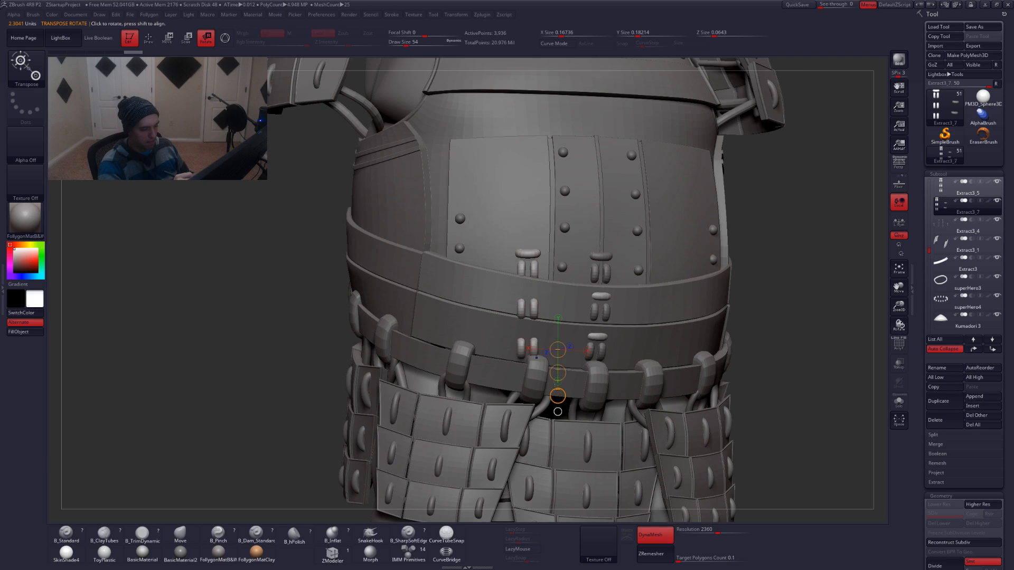
{"action": "left_click_drag", "start_coordinate": [525, 311], "coordinate": [529, 234], "text": "shift"}
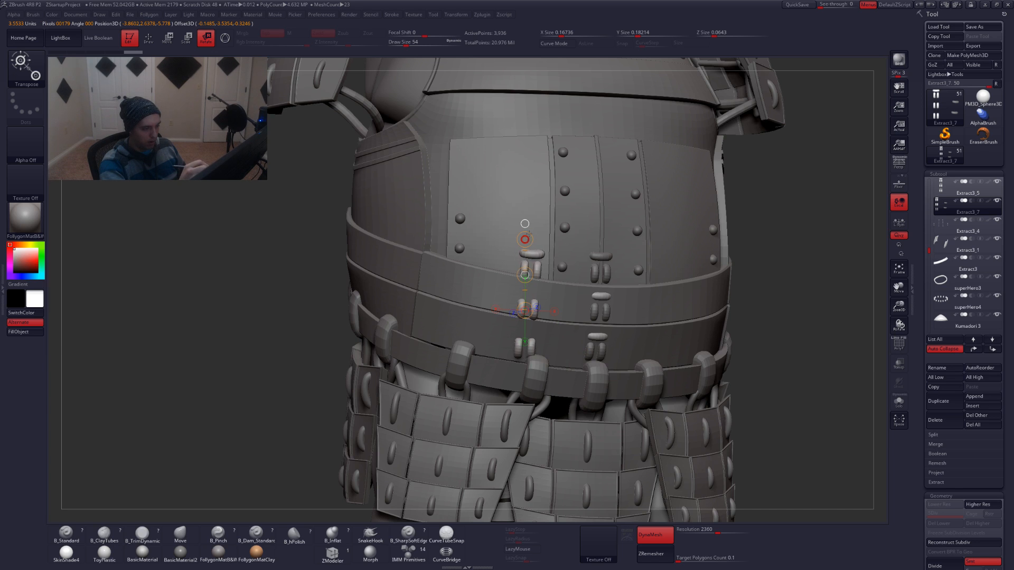
{"action": "key", "text": "w"}
{"action": "right_click_drag", "start_coordinate": [501, 299], "coordinate": [584, 288]}
{"action": "key", "text": "r"}
{"action": "left_click_drag", "start_coordinate": [542, 240], "coordinate": [547, 241]}
{"action": "right_click_drag", "start_coordinate": [664, 309], "coordinate": [627, 322]}
{"action": "key", "text": "alt+s"}
{"action": "key", "text": "alt+s"}
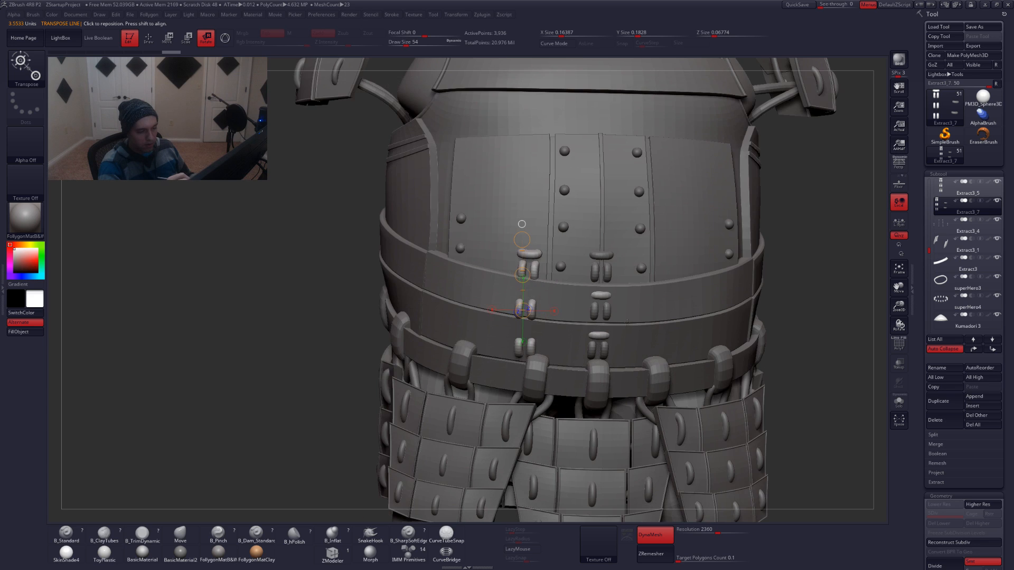
Show the duplicated staples alone in Solo mode and undo their moves and rotations
{"action": "key", "text": "alt+s"}
{"action": "key", "text": "ctrl"}
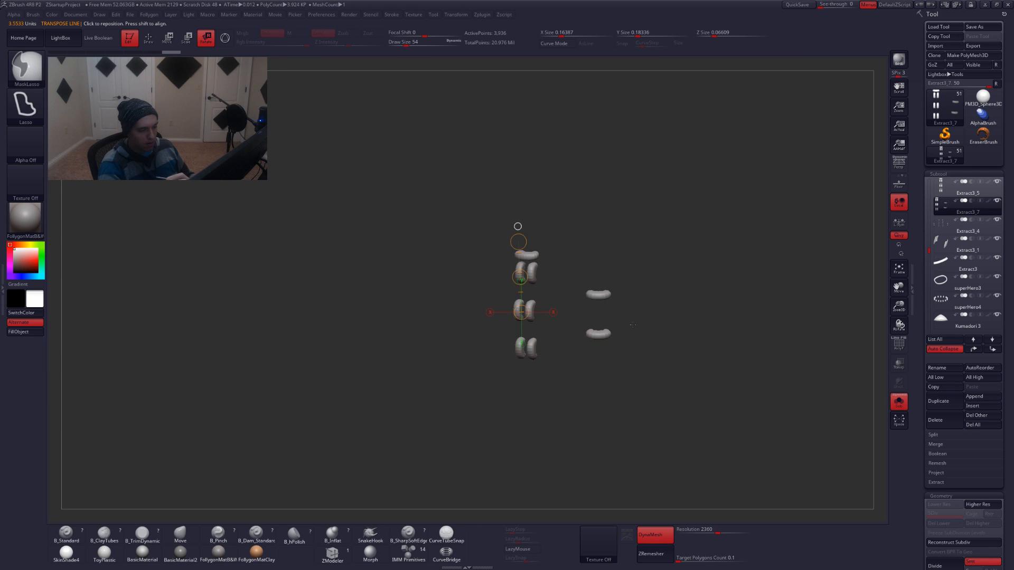
{"action": "key", "text": "ctrl+z"}
{"action": "key", "text": "q"}
{"action": "mouse_move", "coordinate": [609, 288]}
{"action": "left_mouse_down", "text": "ctrl"}
{"action": "mouse_move", "coordinate": [607, 338]}
{"action": "mouse_move", "coordinate": [656, 371]}
{"action": "left_mouse_up", "text": "ctrl"}
{"action": "mouse_move", "coordinate": [667, 334]}
{"action": "right_mouse_down", "text": "alt"}
{"action": "mouse_move", "coordinate": [597, 349]}
{"action": "mouse_move", "coordinate": [573, 342]}
{"action": "right_mouse_up", "text": "alt"}
{"action": "key", "text": "ctrl"}
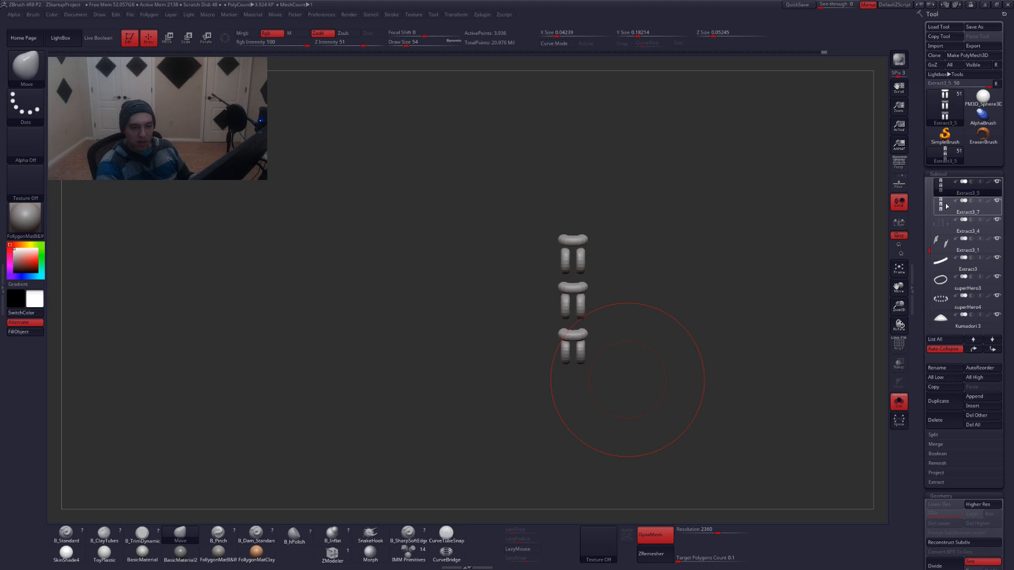
Select the duplicate Extract3_7, show the whole armour again, and move the full staple column to the left of the centre column
{"action": "left_click", "coordinate": [943, 207]}
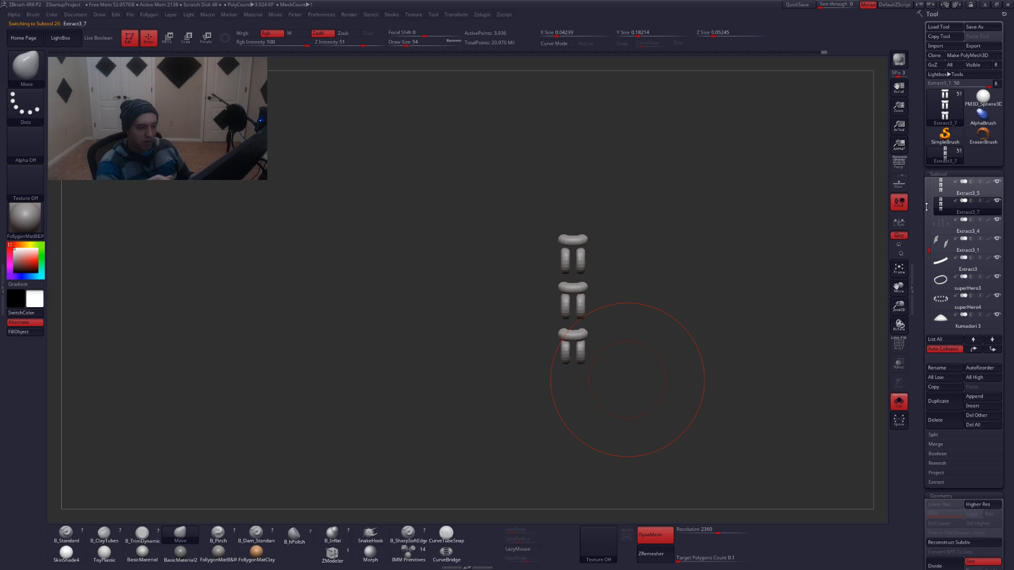
{"action": "left_click", "coordinate": [898, 401]}
{"action": "key", "text": "w"}
{"action": "left_click_drag", "start_coordinate": [612, 316], "coordinate": [523, 316], "text": "ctrl"}
Rotate the duplicated staple column left of centre with Transpose and nudge it so it sits against the waist bands
{"action": "key", "text": "r"}
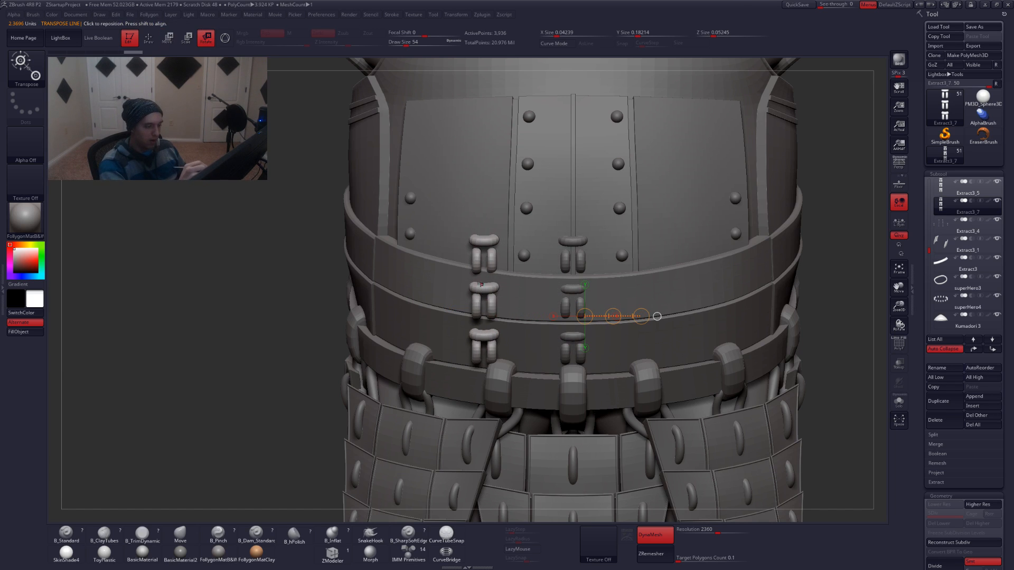
{"action": "mouse_move", "coordinate": [487, 260]}
{"action": "left_mouse_down"}
{"action": "mouse_move", "coordinate": [488, 373]}
{"action": "mouse_move", "coordinate": [474, 348]}
{"action": "left_mouse_up"}
{"action": "right_click_drag", "start_coordinate": [494, 298], "coordinate": [534, 297]}
{"action": "key", "text": "w"}
{"action": "left_click_drag", "start_coordinate": [487, 357], "coordinate": [486, 238]}
{"action": "left_click_drag", "start_coordinate": [486, 305], "coordinate": [487, 300]}
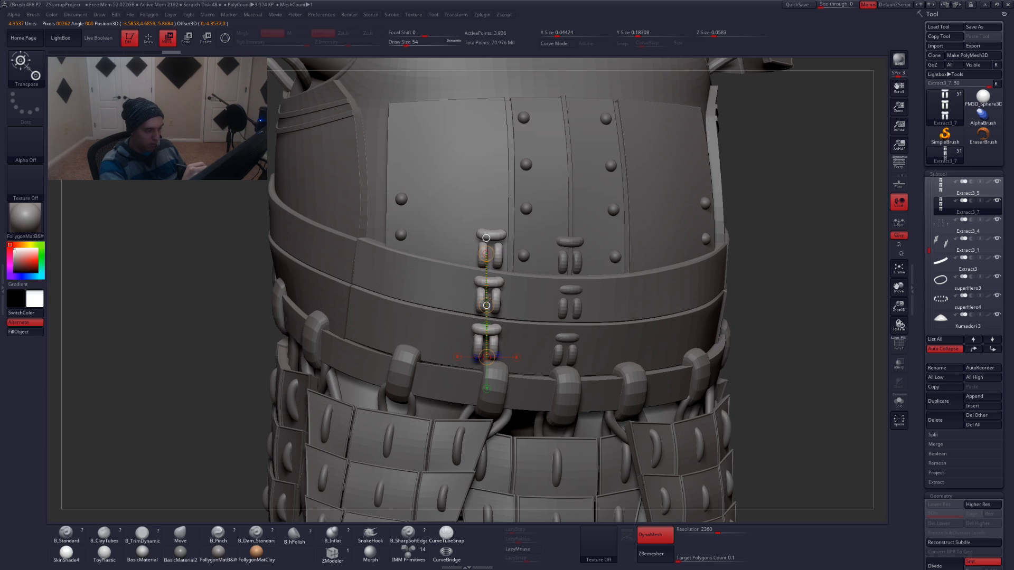
{"action": "right_click_drag", "start_coordinate": [513, 322], "coordinate": [522, 310]}
Turn the left staple column with Transpose Rotate so its caps follow the curve of the belly
{"action": "left_click_drag", "start_coordinate": [495, 292], "coordinate": [566, 304]}
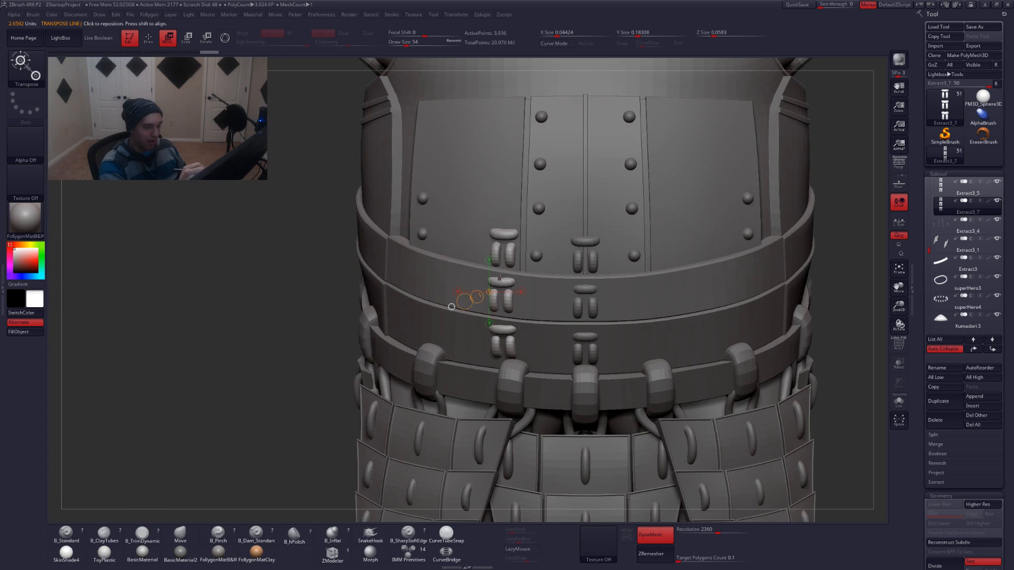
{"action": "key", "text": "r"}
{"action": "right_click_drag", "start_coordinate": [514, 220], "coordinate": [470, 221]}
{"action": "left_click_drag", "start_coordinate": [510, 263], "coordinate": [512, 255]}
{"action": "right_click_drag", "start_coordinate": [520, 338], "coordinate": [612, 337]}
{"action": "key", "text": "q"}
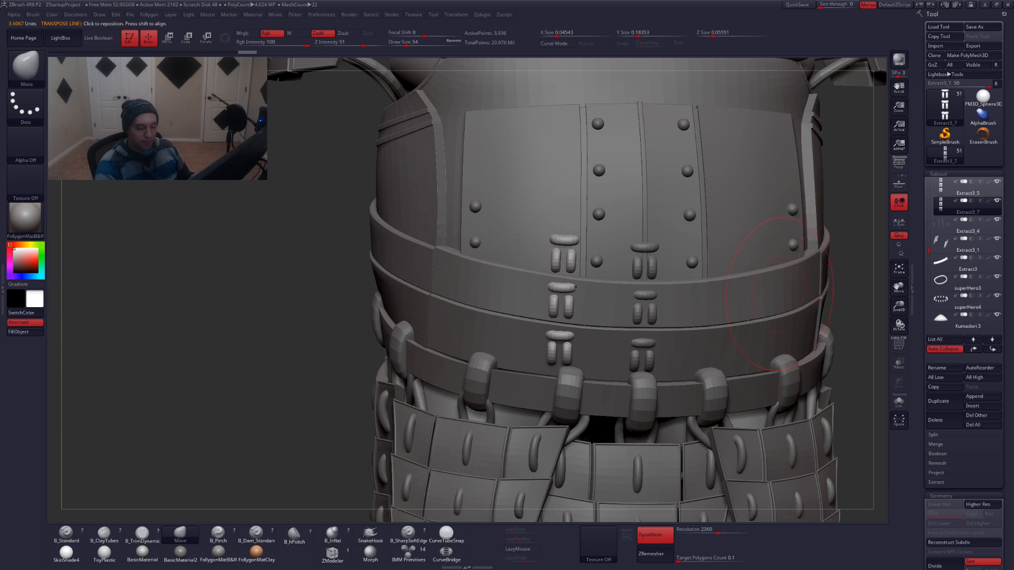
Set the brush size to 29 and fine-tune the left staple column's placement with Transpose
{"action": "key", "text": "space"}
{"action": "left_click_drag", "start_coordinate": [781, 366], "coordinate": [776, 366]}
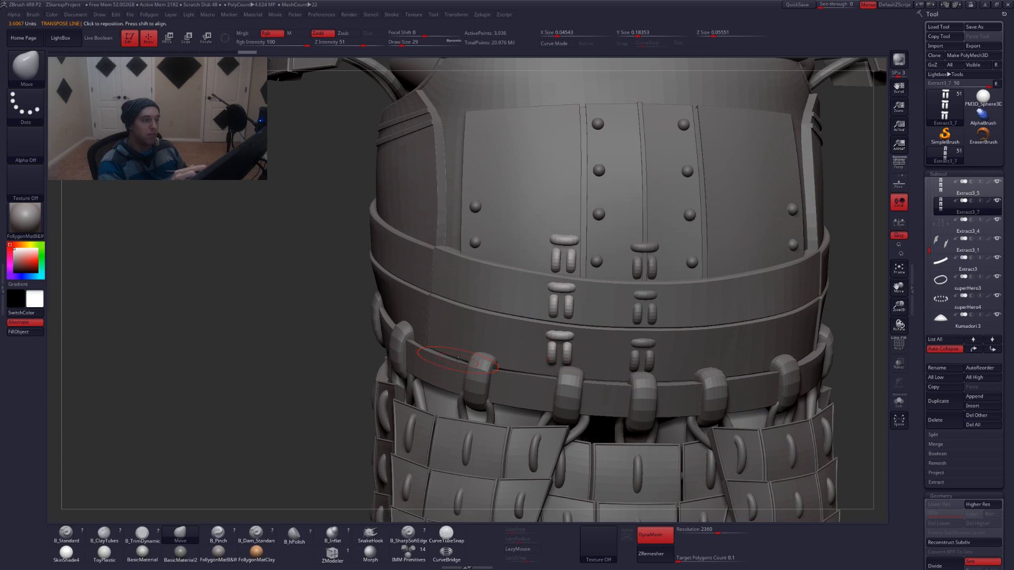
{"action": "right_click_drag", "start_coordinate": [458, 360], "coordinate": [468, 353]}
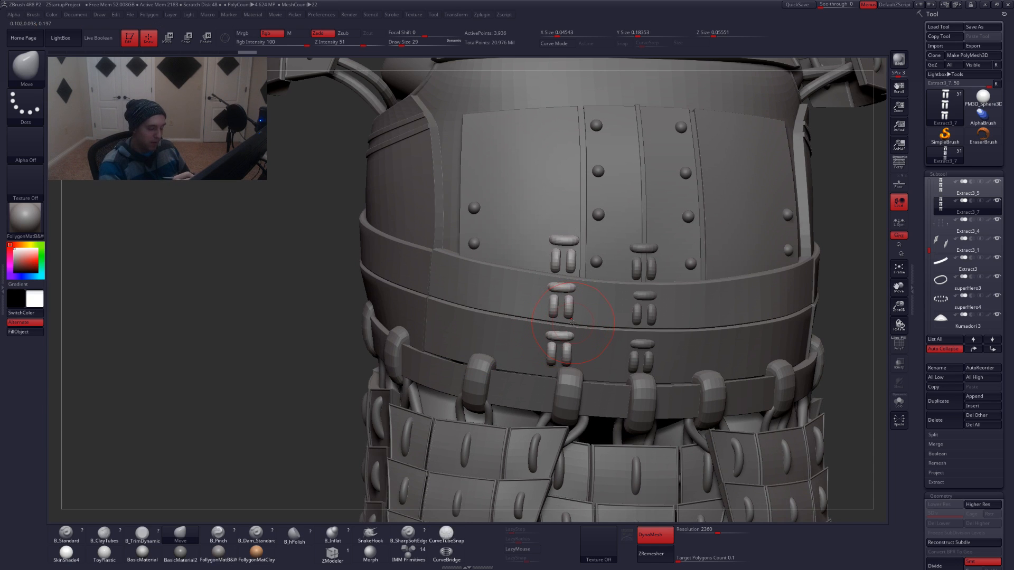
{"action": "key", "text": "w"}
{"action": "left_click_drag", "start_coordinate": [576, 290], "coordinate": [575, 378]}
{"action": "left_click_drag", "start_coordinate": [575, 334], "coordinate": [575, 334]}
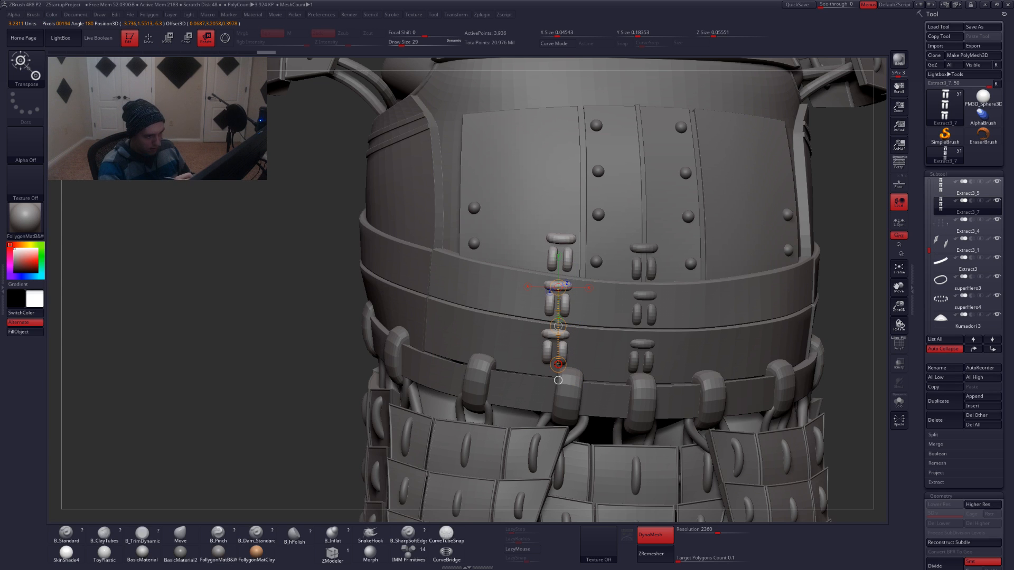
{"action": "key", "text": "q"}
Mirror the left staple column to the other side with Mirror And Weld and keep Extract3_7 selected
{"action": "right_click_drag", "start_coordinate": [619, 334], "coordinate": [655, 312]}
{"action": "key", "text": "space"}
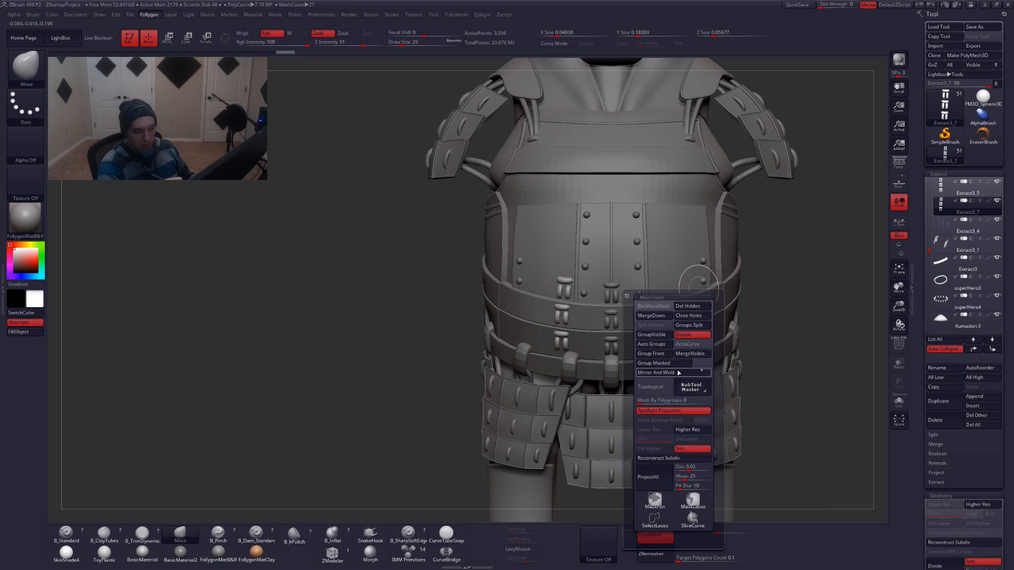
{"action": "left_click", "coordinate": [679, 372]}
{"action": "left_click", "coordinate": [740, 290], "text": "alt"}
{"action": "left_click", "coordinate": [951, 206]}
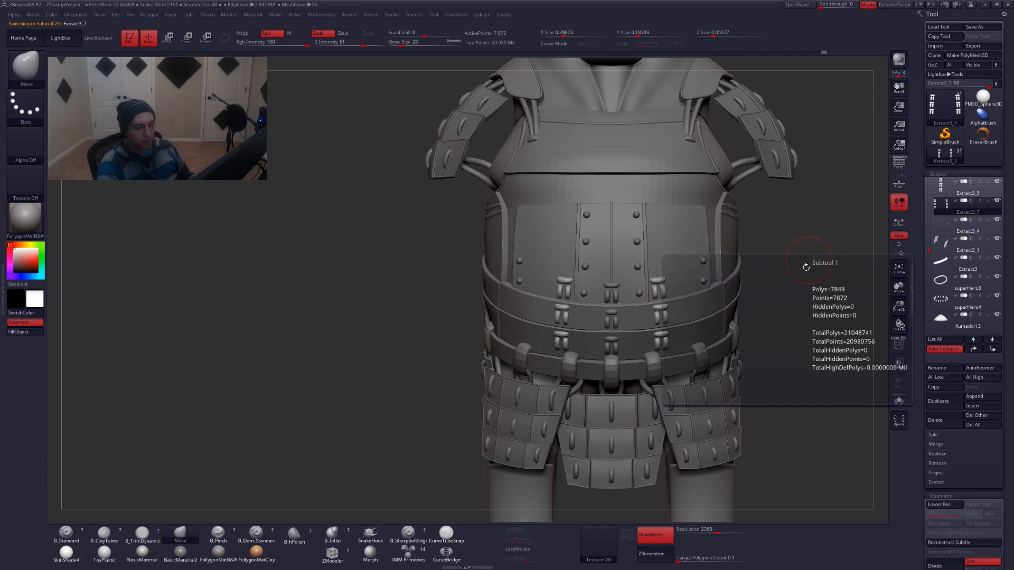
Select the centre column Extract3_5, mask its two lower staples in Solo mode, and raise the top staple with the Move brush
{"action": "right_click_drag", "start_coordinate": [729, 338], "coordinate": [722, 293], "text": "ctrl"}
{"action": "right_click_drag", "start_coordinate": [658, 301], "coordinate": [666, 293], "text": "ctrl"}
{"action": "left_click", "coordinate": [668, 292], "text": "alt"}
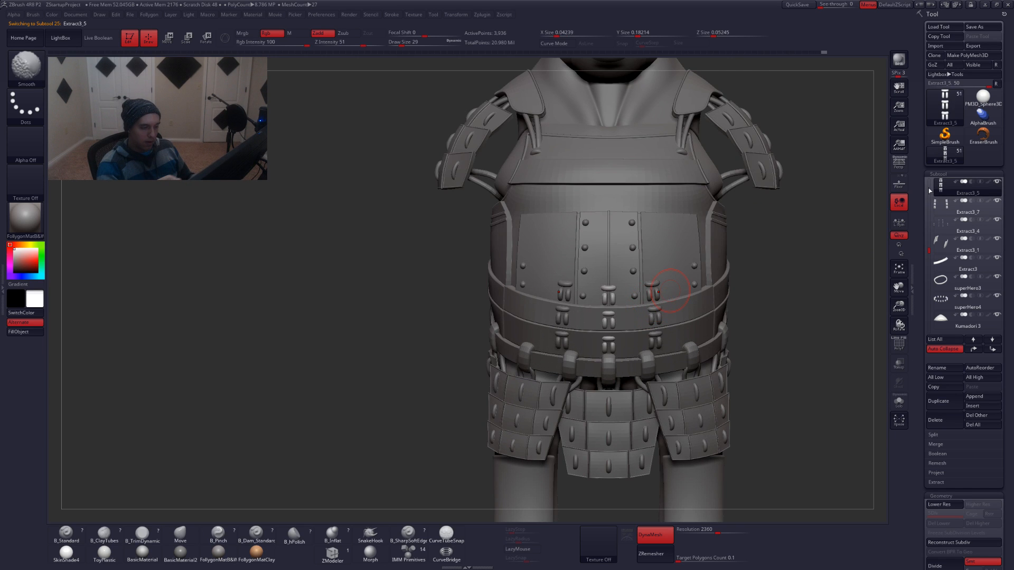
{"action": "key", "text": "b"}
{"action": "key", "text": "m"}
{"action": "key", "text": "v"}
{"action": "key", "text": "shift+d"}
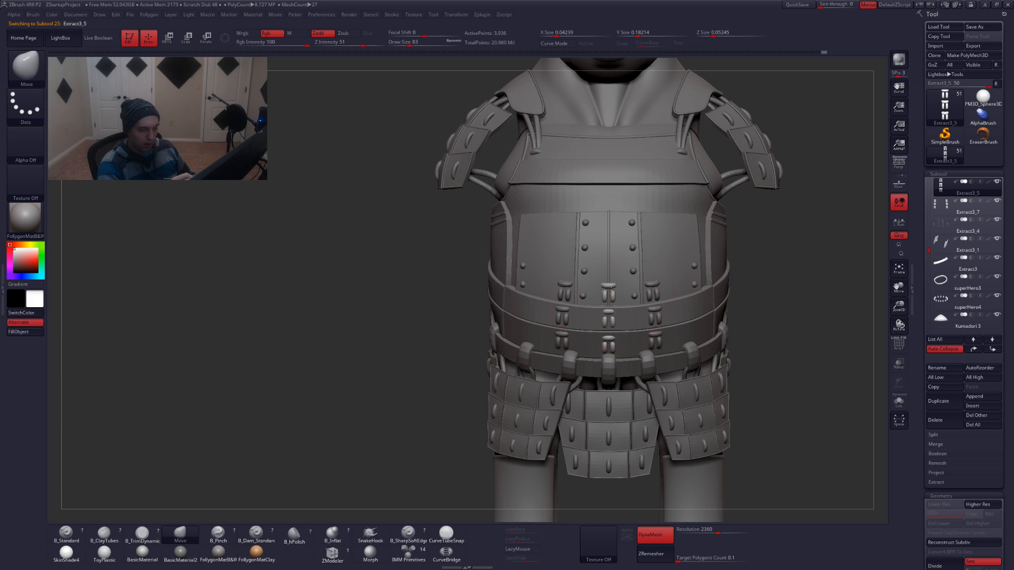
{"action": "key", "text": "alt+shift+s"}
{"action": "mouse_move", "coordinate": [602, 310]}
{"action": "left_mouse_down", "text": "ctrl"}
{"action": "mouse_move", "coordinate": [615, 270]}
{"action": "mouse_move", "coordinate": [607, 293]}
{"action": "left_mouse_up", "text": "ctrl"}
{"action": "key", "text": "alt+shift+s"}
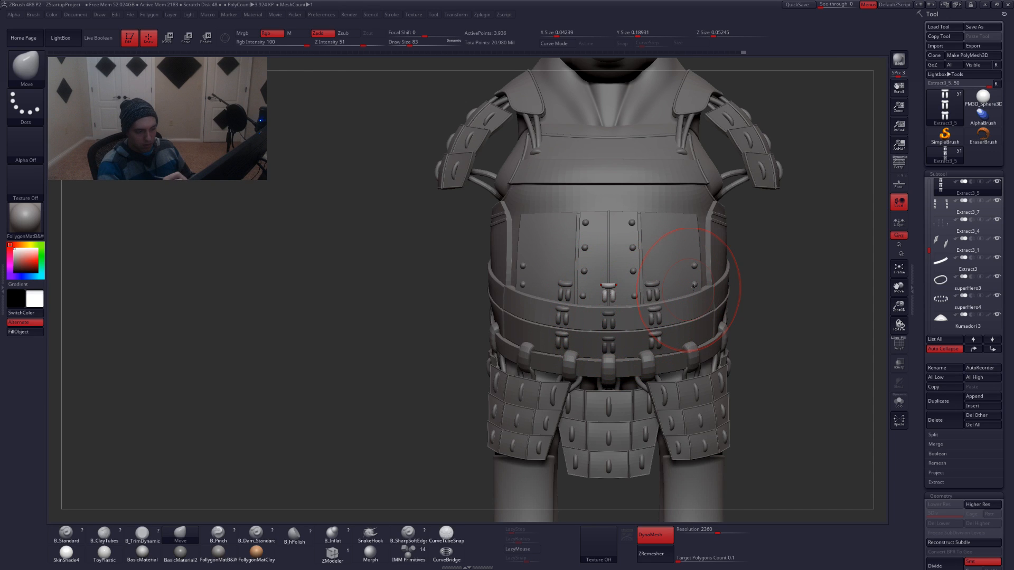
Mask the centre column's top and bottom staples and adjust the middle staple against the waist band with the Move brush
{"action": "key", "text": "alt+shift+s"}
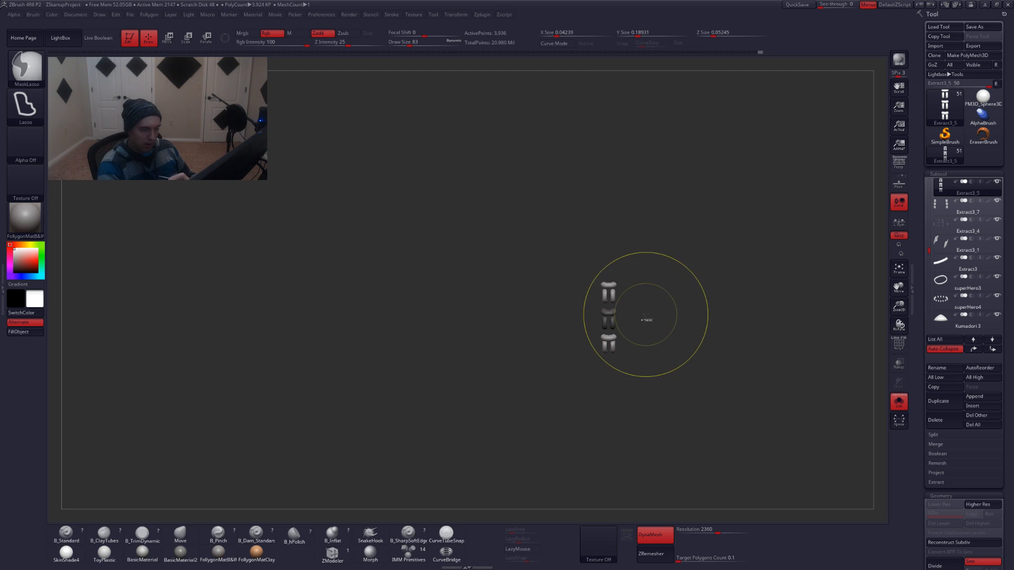
{"action": "key", "text": "alt+shift+s"}
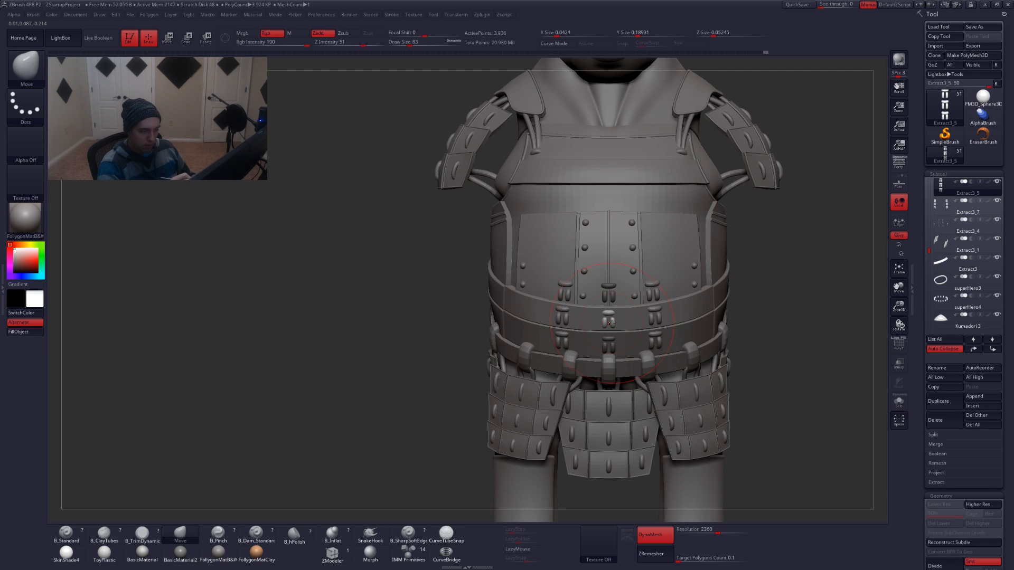
{"action": "mouse_move", "coordinate": [609, 321]}
{"action": "right_mouse_down"}
{"action": "mouse_move", "coordinate": [628, 323]}
{"action": "mouse_move", "coordinate": [618, 325]}
{"action": "right_mouse_up"}
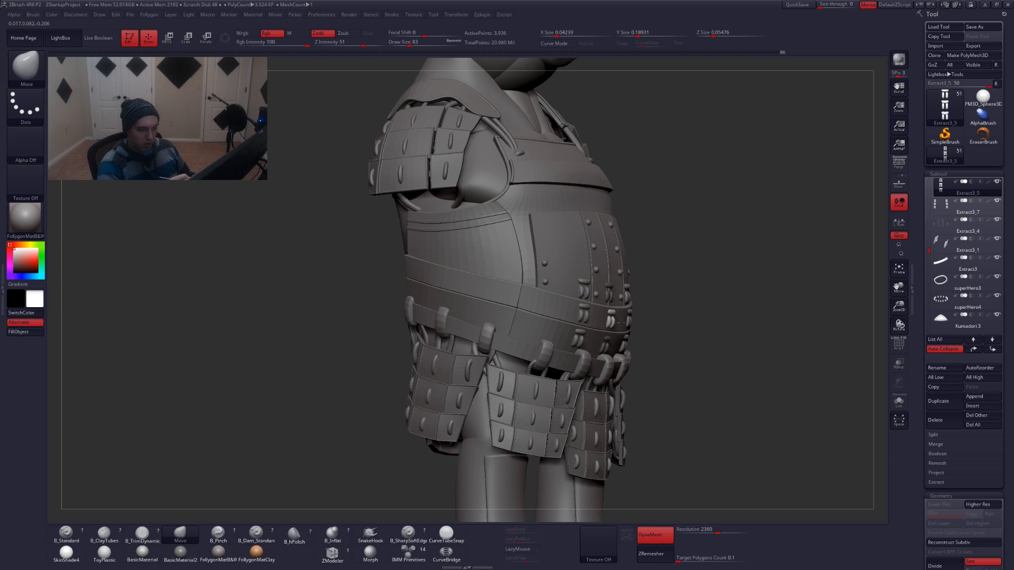
{"action": "right_click_drag", "start_coordinate": [672, 290], "coordinate": [685, 299], "text": "shift"}
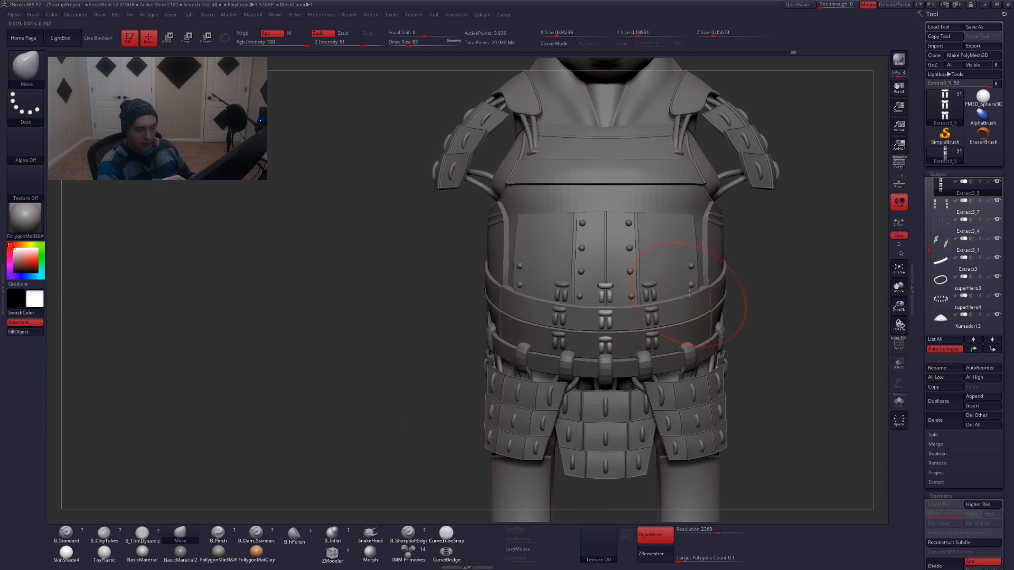
Select the side staple columns in Extract3_7 and duplicate them farther toward the left with Transpose Move
{"action": "left_click", "coordinate": [949, 207]}
{"action": "mouse_move", "coordinate": [561, 338]}
{"action": "right_mouse_down"}
{"action": "mouse_move", "coordinate": [583, 341]}
{"action": "mouse_move", "coordinate": [566, 334]}
{"action": "mouse_move", "coordinate": [574, 327]}
{"action": "mouse_move", "coordinate": [569, 335]}
{"action": "right_mouse_up"}
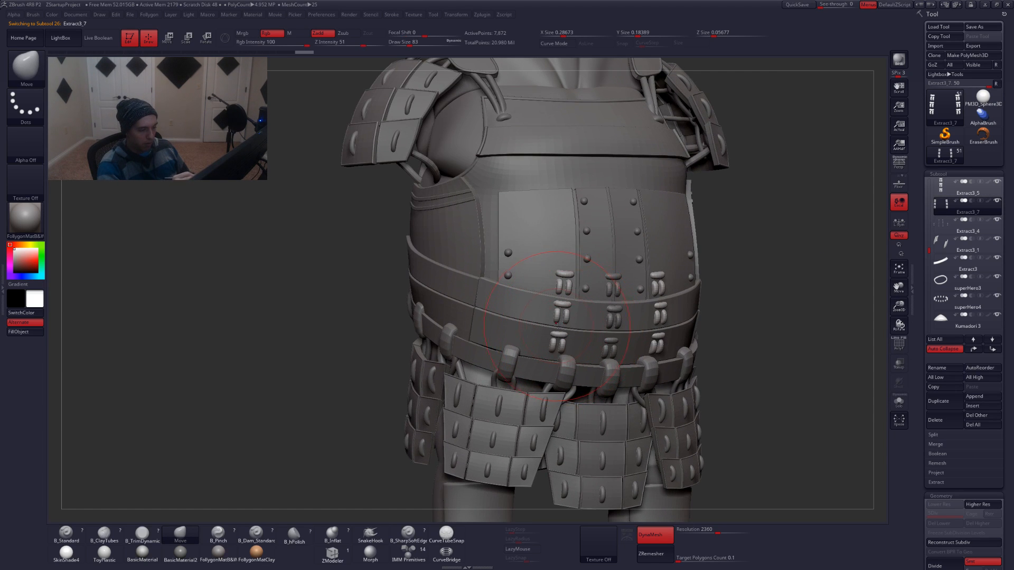
{"action": "right_click_drag", "start_coordinate": [737, 277], "coordinate": [590, 377], "text": "alt"}
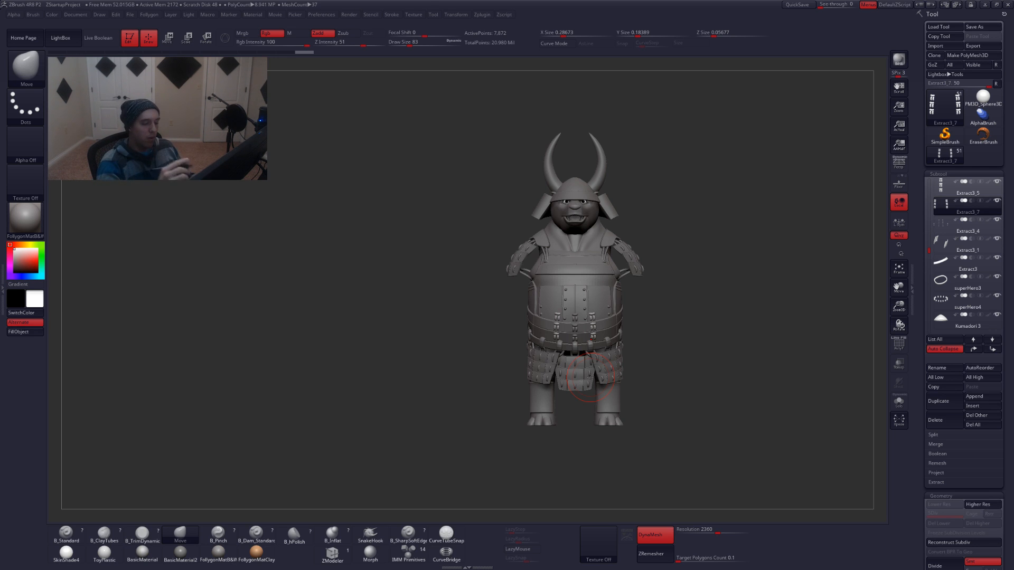
{"action": "right_click_drag", "start_coordinate": [559, 332], "coordinate": [584, 373]}
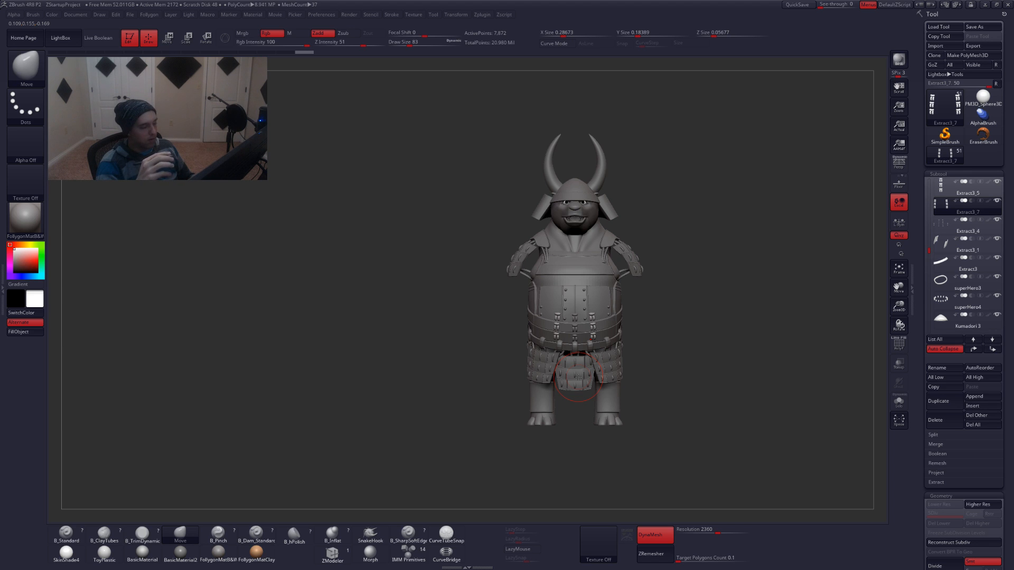
{"action": "mouse_move", "coordinate": [541, 305]}
{"action": "right_mouse_down"}
{"action": "mouse_move", "coordinate": [586, 307]}
{"action": "mouse_move", "coordinate": [575, 303]}
{"action": "mouse_move", "coordinate": [578, 343]}
{"action": "mouse_move", "coordinate": [594, 351]}
{"action": "mouse_move", "coordinate": [586, 349]}
{"action": "right_mouse_up"}
{"action": "key", "text": "w"}
{"action": "left_click_drag", "start_coordinate": [575, 347], "coordinate": [622, 348]}
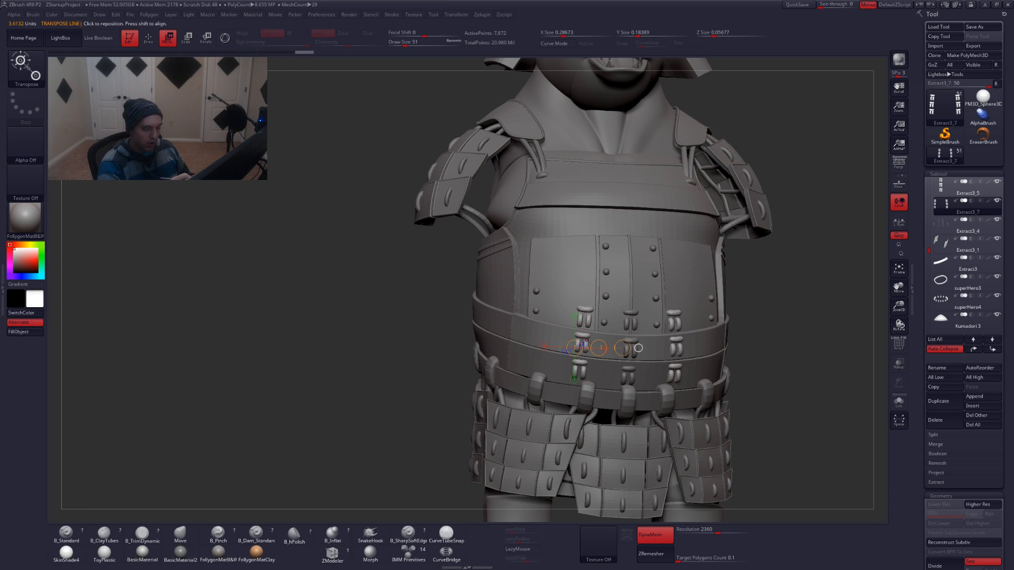
{"action": "left_click_drag", "start_coordinate": [599, 347], "coordinate": [568, 345], "text": "ctrl"}
Rotate the newly duplicated staple columns with Transpose to follow the waist's curve
{"action": "key", "text": "r"}
{"action": "left_click_drag", "start_coordinate": [557, 299], "coordinate": [547, 389]}
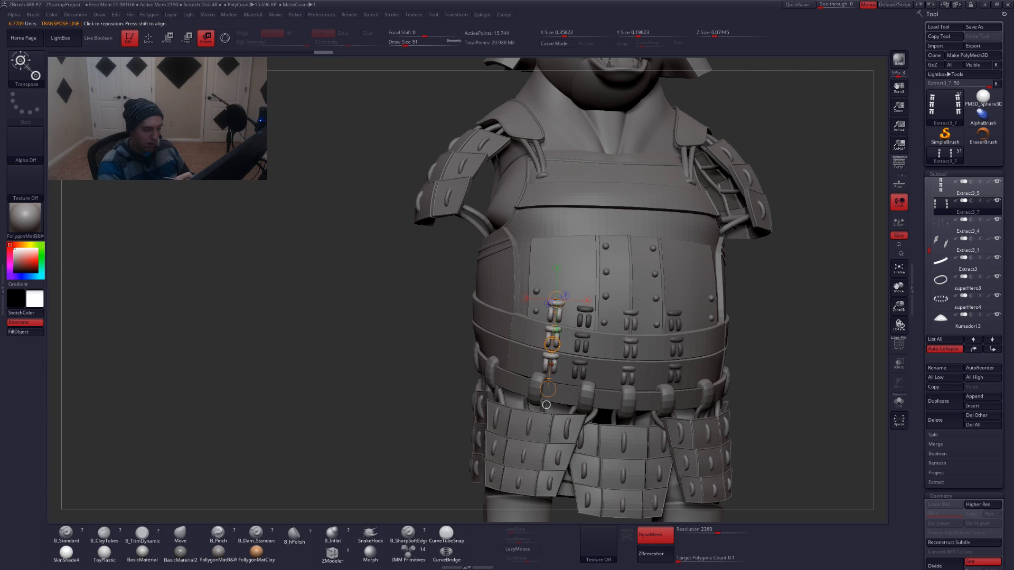
{"action": "right_click_drag", "start_coordinate": [647, 319], "coordinate": [676, 320]}
Isolate the staples in Solo mode, delete the right-hand columns, and mask the inner left column
{"action": "key", "text": "alt+s"}
{"action": "right_click_drag", "start_coordinate": [608, 394], "coordinate": [629, 363]}
{"action": "key", "text": "q"}
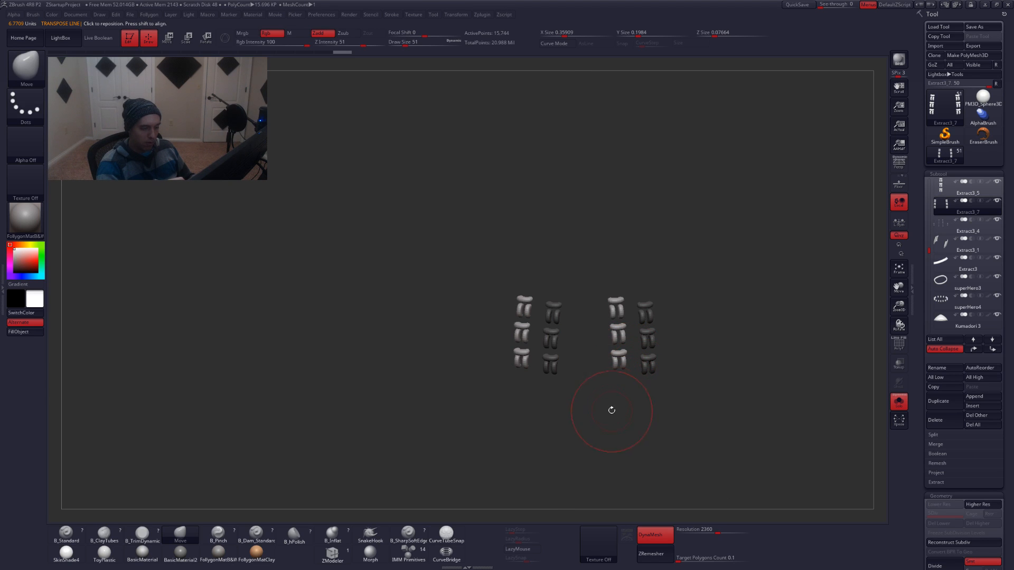
{"action": "left_click_drag", "start_coordinate": [600, 384], "coordinate": [613, 394], "text": "ctrl"}
{"action": "mouse_move", "coordinate": [593, 281]}
{"action": "left_mouse_down", "text": "ctrl+alt+shift"}
{"action": "mouse_move", "coordinate": [627, 452]}
{"action": "mouse_move", "coordinate": [648, 240]}
{"action": "left_mouse_up", "text": "ctrl+alt+shift"}
{"action": "key", "text": "1"}
{"action": "left_click", "coordinate": [681, 290]}
{"action": "mouse_move", "coordinate": [534, 293]}
{"action": "left_mouse_down", "text": "ctrl"}
{"action": "mouse_move", "coordinate": [551, 414]}
{"action": "mouse_move", "coordinate": [640, 243]}
{"action": "left_mouse_up", "text": "ctrl"}
{"action": "key", "text": "alt+s"}
Rotate the outer left staple column and move it in depth so it rests on the waist bands
{"action": "right_click_drag", "start_coordinate": [529, 340], "coordinate": [562, 352]}
{"action": "key", "text": "r"}
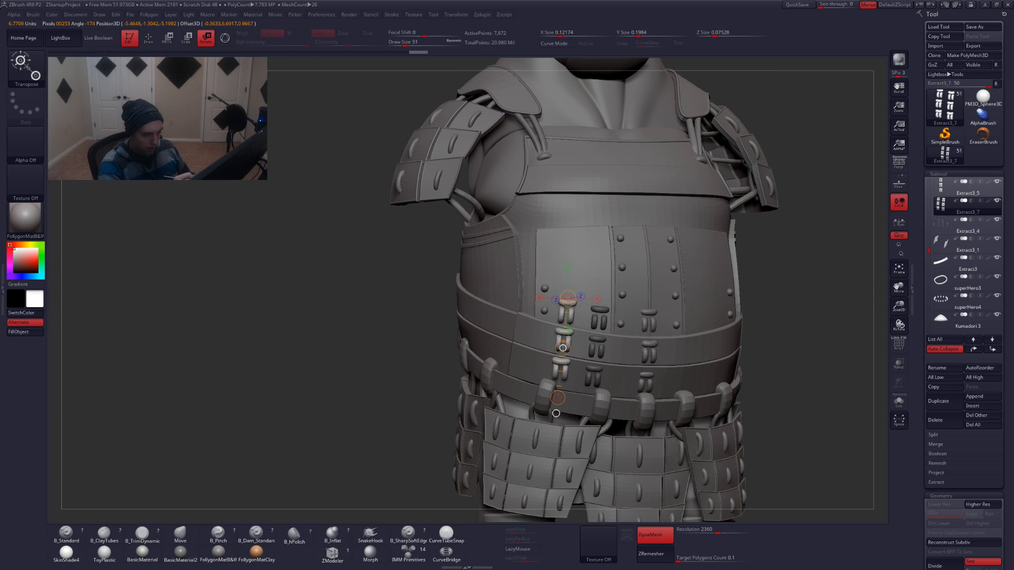
{"action": "left_click_drag", "start_coordinate": [563, 349], "coordinate": [553, 347]}
{"action": "key", "text": "w"}
{"action": "right_click_drag", "start_coordinate": [539, 346], "coordinate": [571, 348]}
{"action": "left_click_drag", "start_coordinate": [575, 345], "coordinate": [633, 363], "text": "alt"}
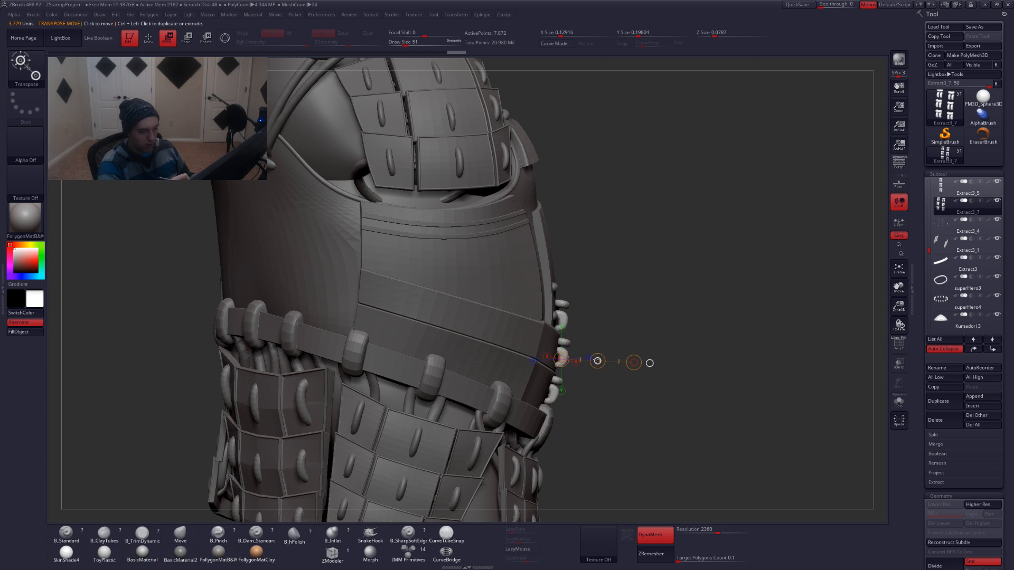
{"action": "left_click_drag", "start_coordinate": [649, 363], "coordinate": [593, 315]}
Enlarge the Move brush and fine-tune the outer left column's rotation and position along the bands with Transpose
{"action": "mouse_move", "coordinate": [592, 315]}
{"action": "right_mouse_down", "text": "shift"}
{"action": "mouse_move", "coordinate": [597, 330]}
{"action": "mouse_move", "coordinate": [586, 332]}
{"action": "right_mouse_up", "text": "shift"}
{"action": "key", "text": "q"}
{"action": "key", "text": "space"}
{"action": "left_click", "coordinate": [586, 327]}
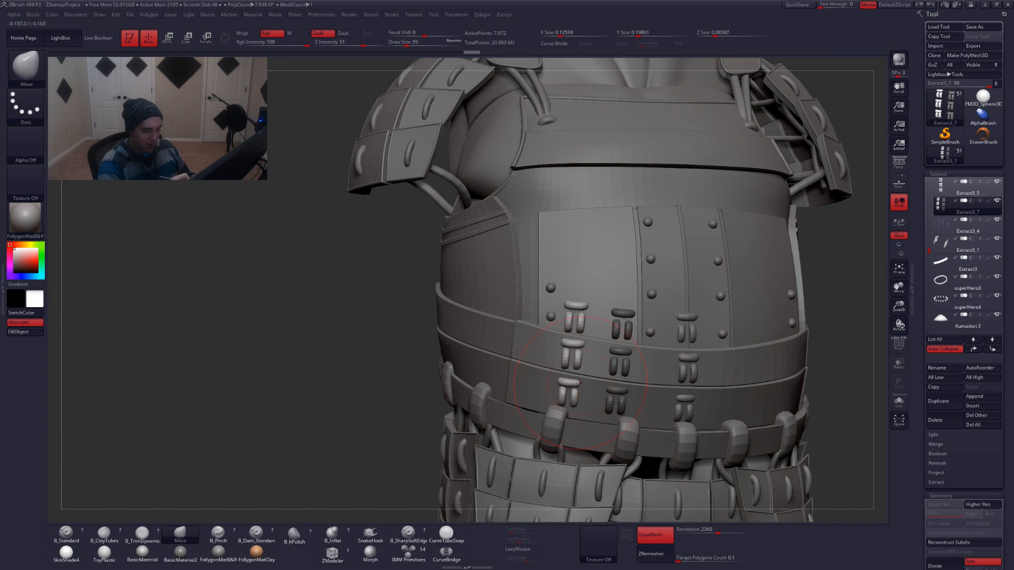
{"action": "key", "text": "r"}
{"action": "mouse_move", "coordinate": [574, 301]}
{"action": "left_mouse_down"}
{"action": "mouse_move", "coordinate": [574, 421]}
{"action": "mouse_move", "coordinate": [564, 421]}
{"action": "left_mouse_up"}
{"action": "key", "text": "w"}
{"action": "left_click_drag", "start_coordinate": [568, 361], "coordinate": [568, 359]}
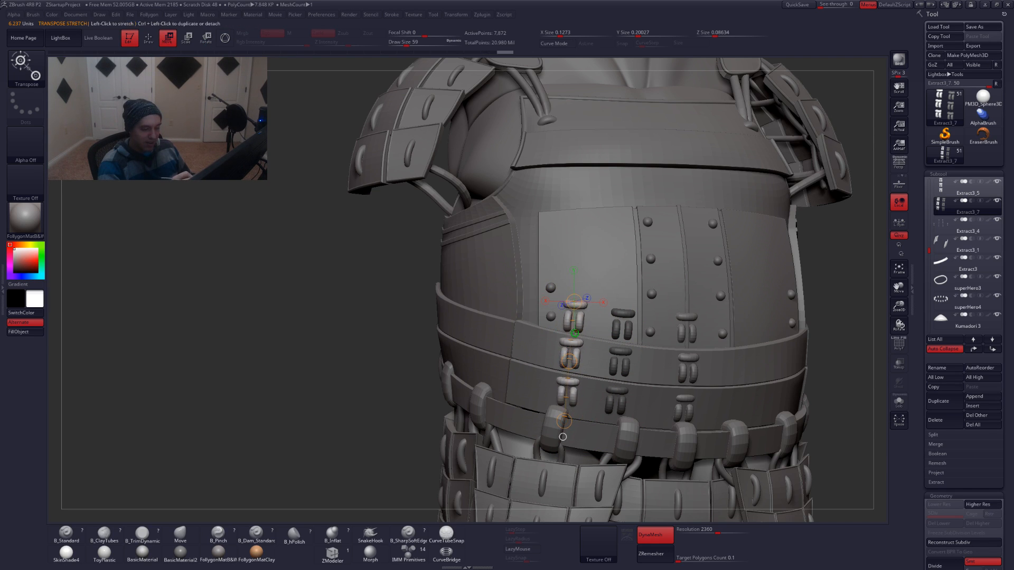
{"action": "left_click", "coordinate": [580, 358]}
{"action": "left_click", "coordinate": [586, 378]}
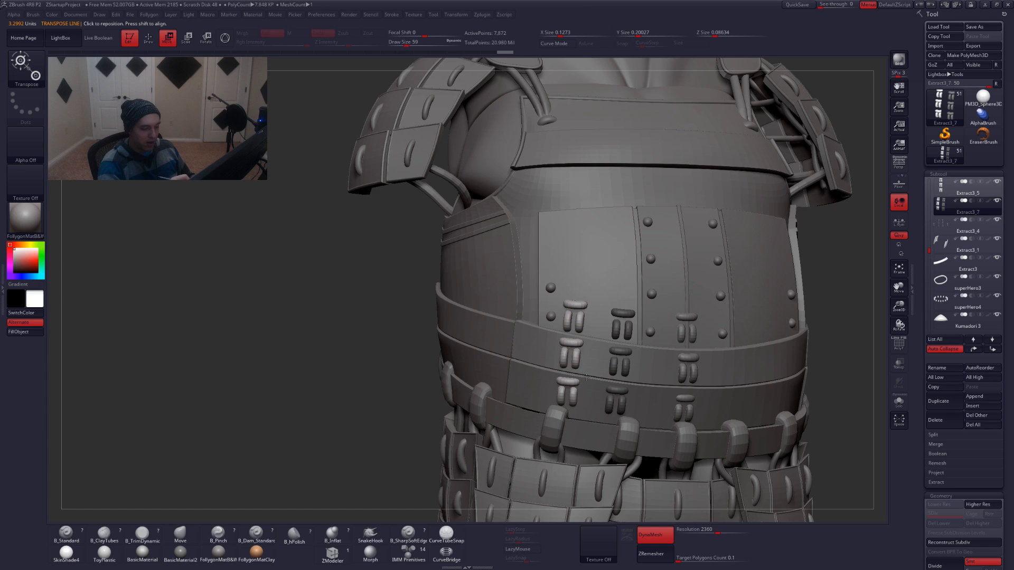
{"action": "right_click_drag", "start_coordinate": [586, 378], "coordinate": [568, 368]}
{"action": "key", "text": "q"}
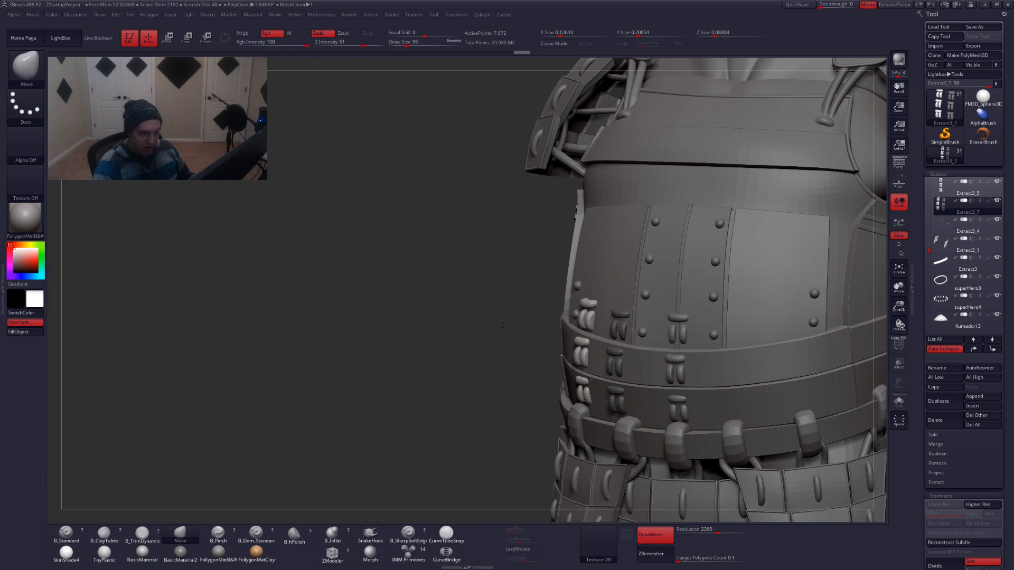
Examine the whole armoured figure and compare it with the samurai armour reference in Photoshop, then return to ZBrush
{"action": "right_click_drag", "start_coordinate": [498, 318], "coordinate": [552, 338], "text": "ctrl"}
{"action": "mouse_move", "coordinate": [693, 343]}
{"action": "right_mouse_down", "text": "shift"}
{"action": "mouse_move", "coordinate": [631, 348]}
{"action": "mouse_move", "coordinate": [692, 346]}
{"action": "right_mouse_up", "text": "shift"}
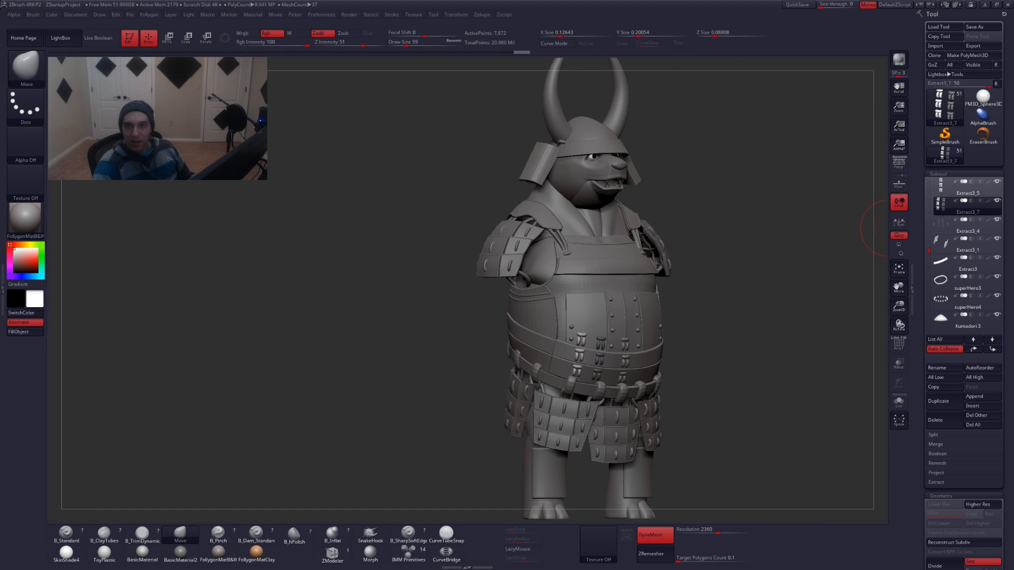
{"action": "left_click_drag", "start_coordinate": [1013, 112], "coordinate": [697, 110]}
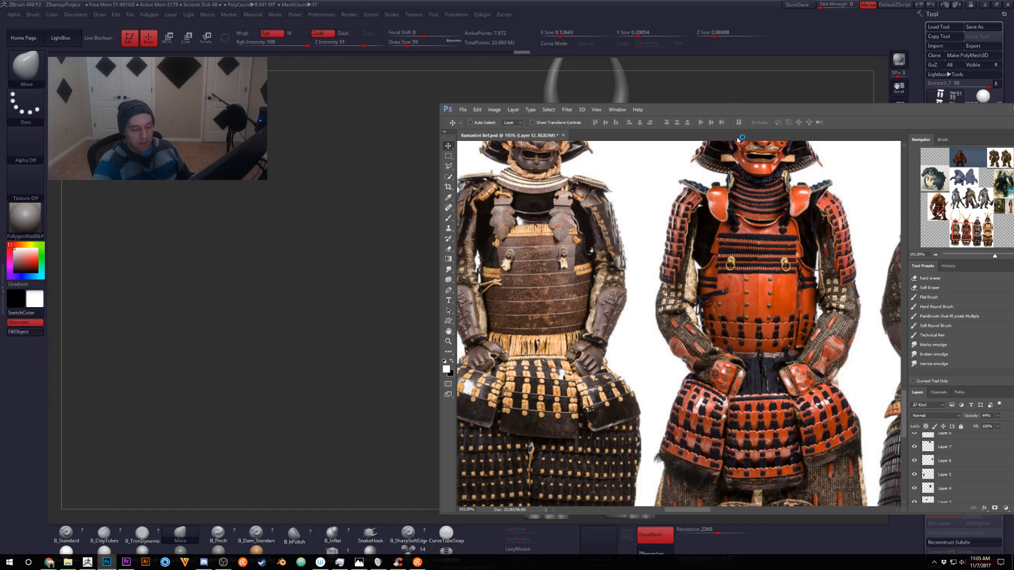
{"action": "key", "text": "alt+Tab"}
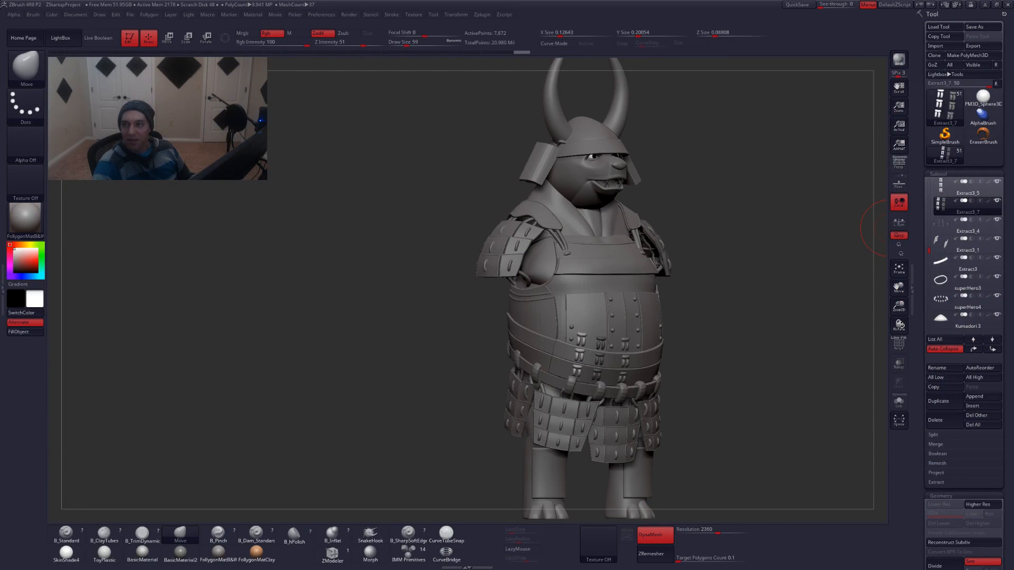
Rotate the outer left staple column with the Transpose line and nudge its top staple against the armour with a smaller Move brush
{"action": "mouse_move", "coordinate": [577, 359]}
{"action": "right_mouse_down", "text": "ctrl"}
{"action": "mouse_move", "coordinate": [583, 391]}
{"action": "mouse_move", "coordinate": [570, 371]}
{"action": "mouse_move", "coordinate": [604, 299]}
{"action": "right_mouse_up", "text": "ctrl"}
{"action": "key", "text": "r"}
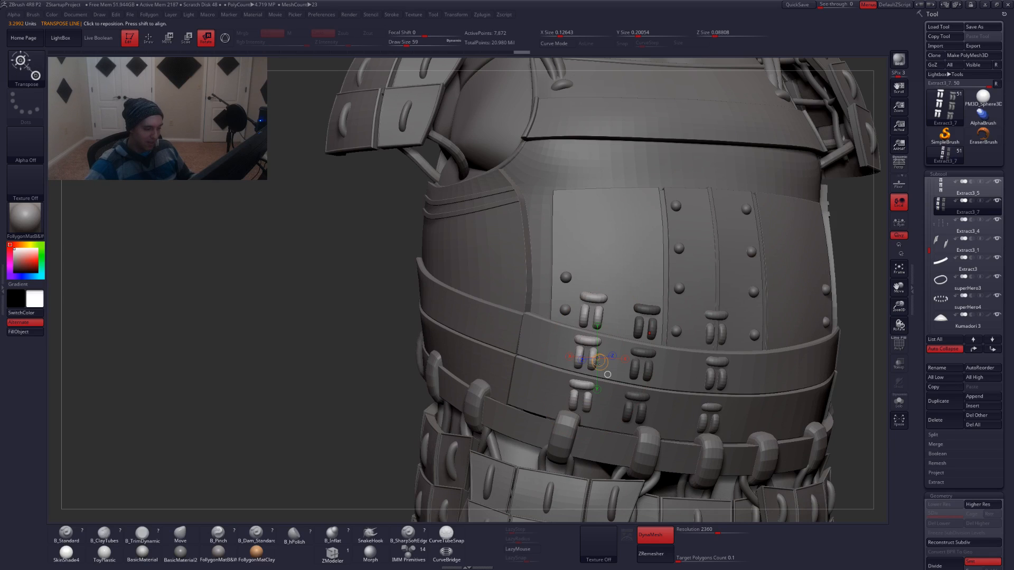
{"action": "left_click_drag", "start_coordinate": [588, 358], "coordinate": [591, 253], "text": "shift"}
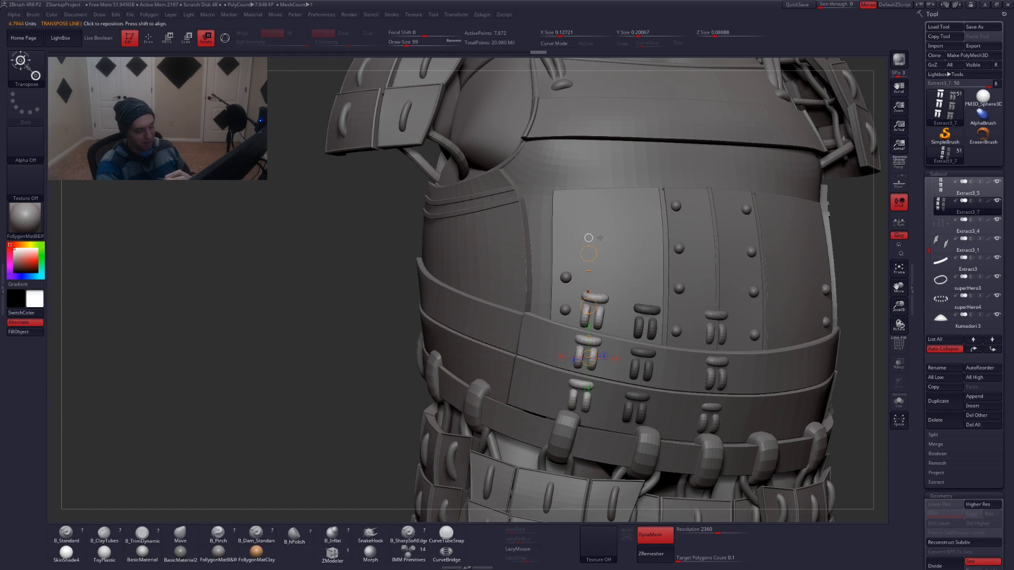
{"action": "key", "text": "q"}
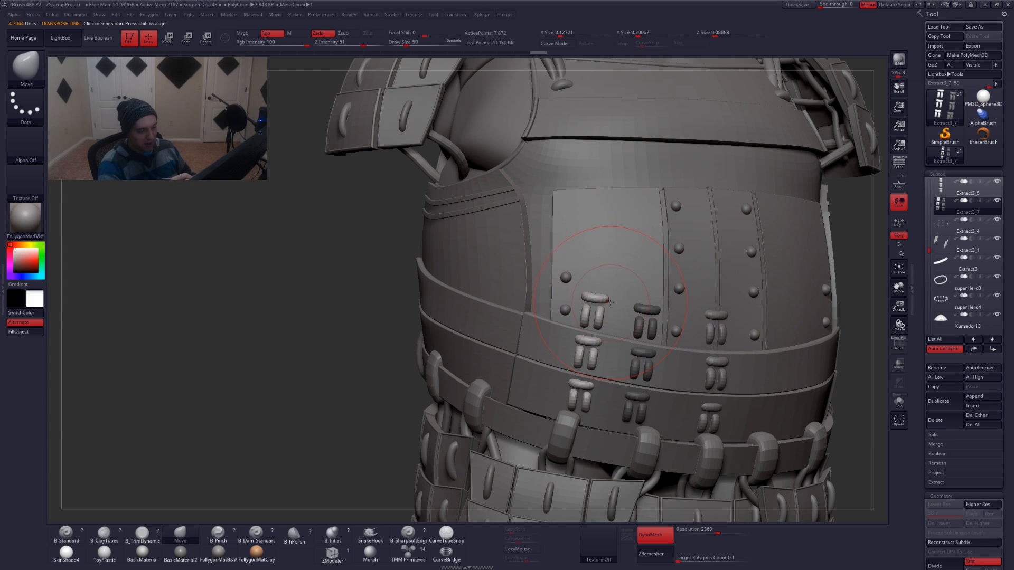
{"action": "key", "text": "space"}
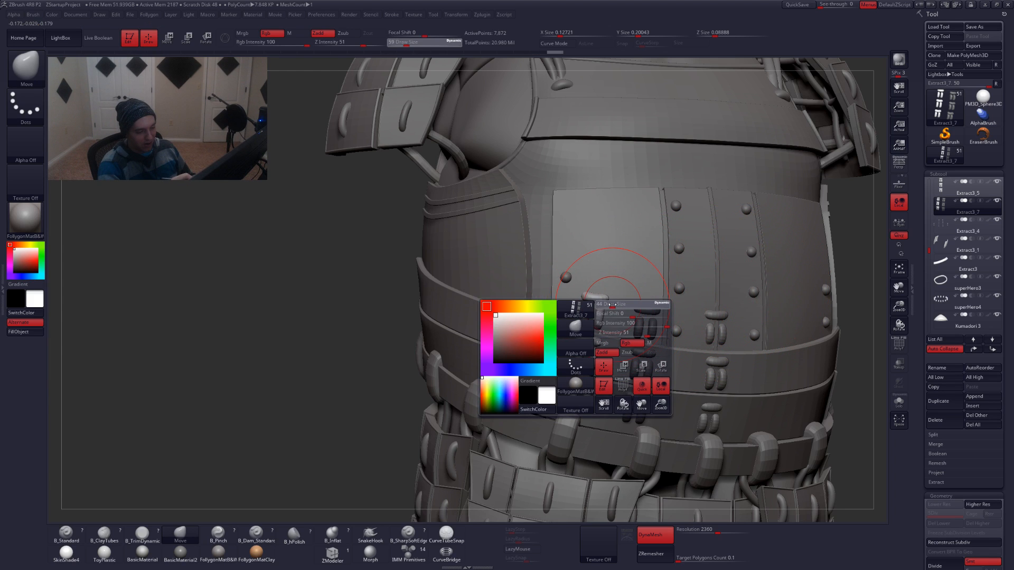
{"action": "left_click_drag", "start_coordinate": [613, 305], "coordinate": [611, 305]}
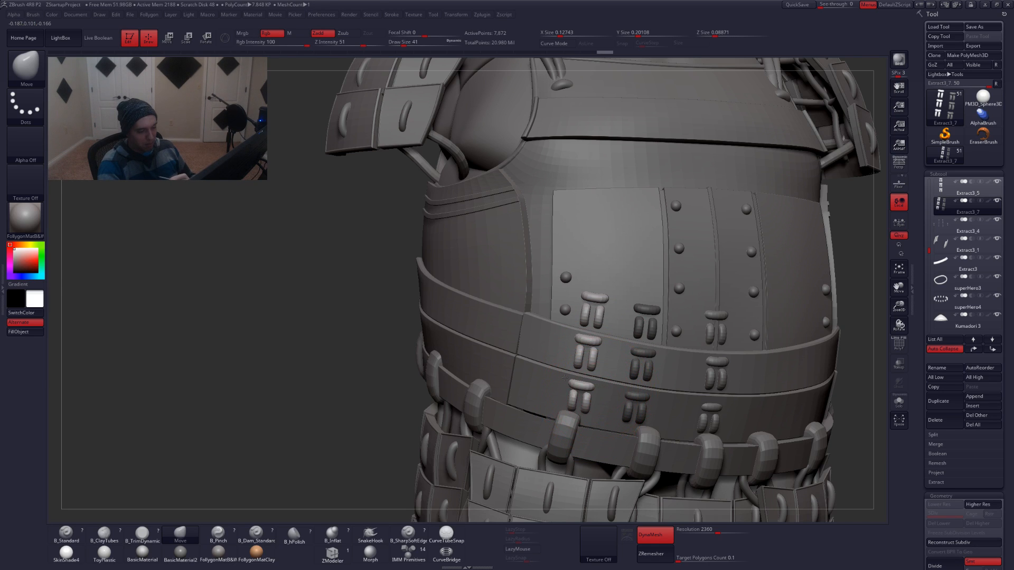
Mirror and weld the left staple columns onto the other side of the waist armour
{"action": "key", "text": "f"}
{"action": "key", "text": "space"}
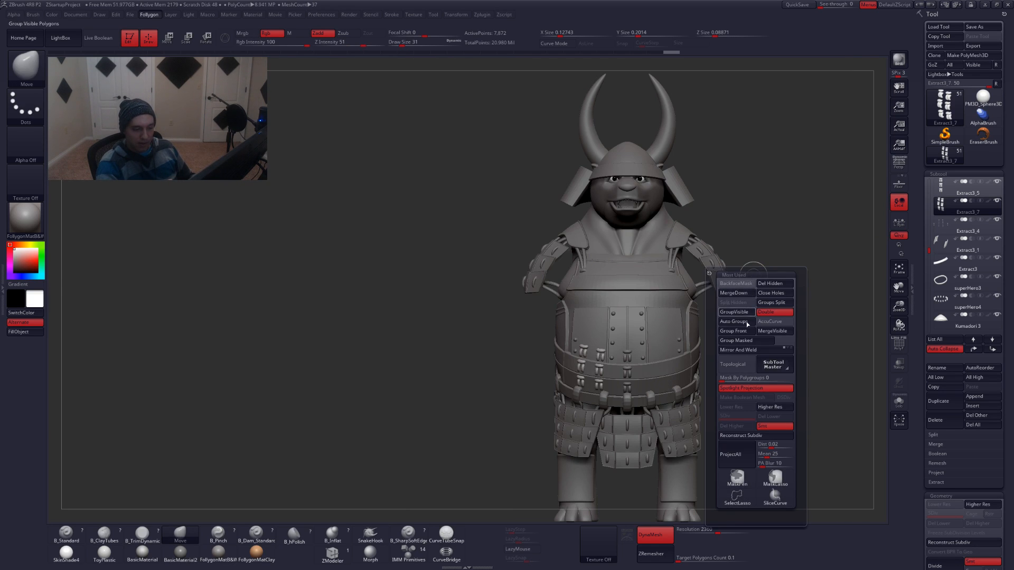
{"action": "left_click", "coordinate": [740, 350]}
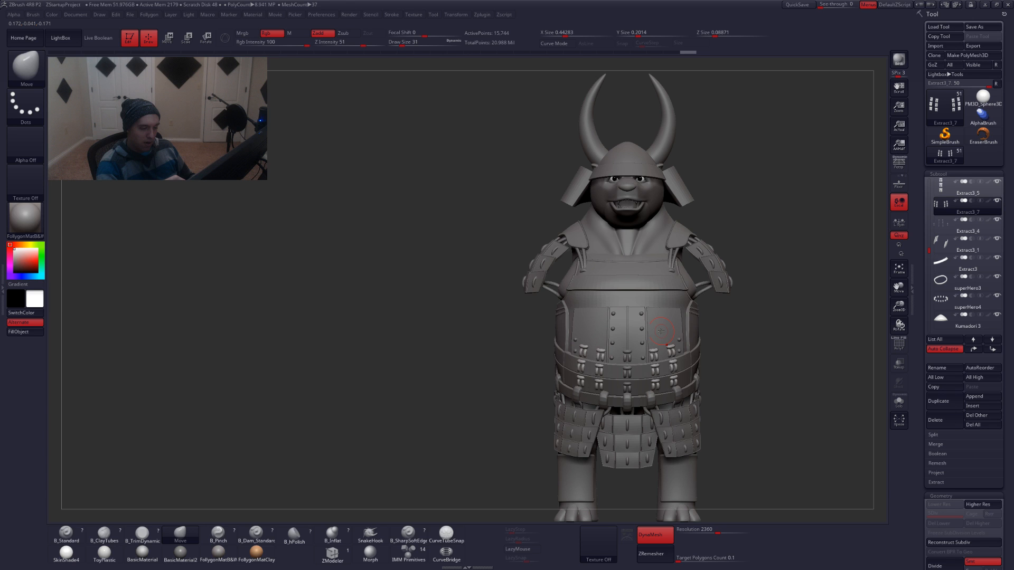
Reduce the Move brush to size 13 and nudge the mirrored staples closer to the waist bands
{"action": "scroll", "coordinate": [662, 332], "scroll_direction": "up", "scroll_amount": 2}
{"action": "scroll", "coordinate": [697, 323], "scroll_direction": "up", "scroll_amount": 3}
{"action": "scroll", "coordinate": [666, 330], "scroll_direction": "up", "scroll_amount": 3}
{"action": "key", "text": "space"}
{"action": "mouse_move", "coordinate": [639, 337]}
{"action": "left_mouse_down"}
{"action": "mouse_move", "coordinate": [686, 346]}
{"action": "mouse_move", "coordinate": [631, 342]}
{"action": "mouse_move", "coordinate": [696, 341]}
{"action": "left_mouse_up"}
{"action": "scroll", "coordinate": [660, 345], "scroll_direction": "up", "scroll_amount": 4}
{"action": "key", "text": "space"}
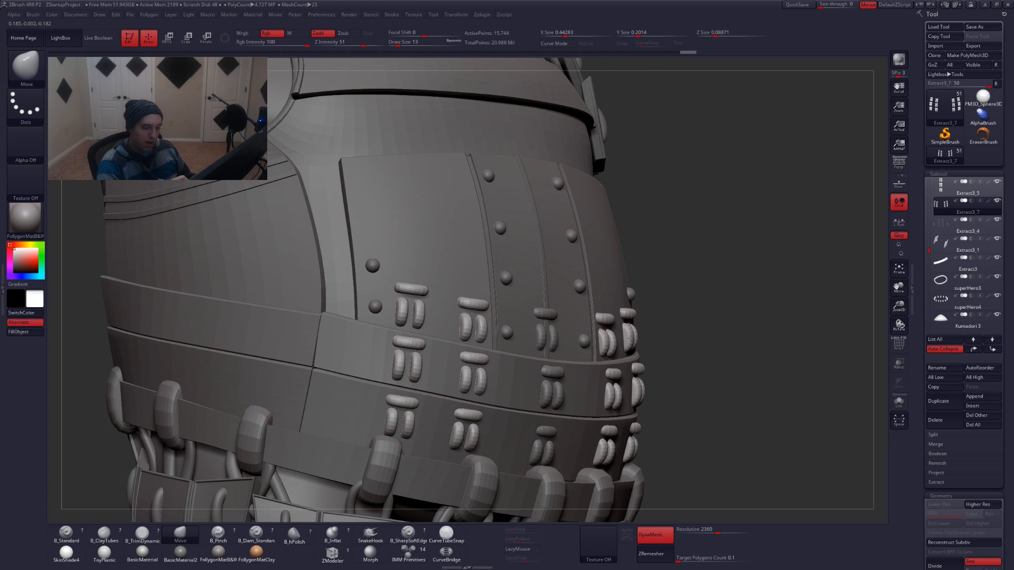
{"action": "left_click", "coordinate": [631, 336]}
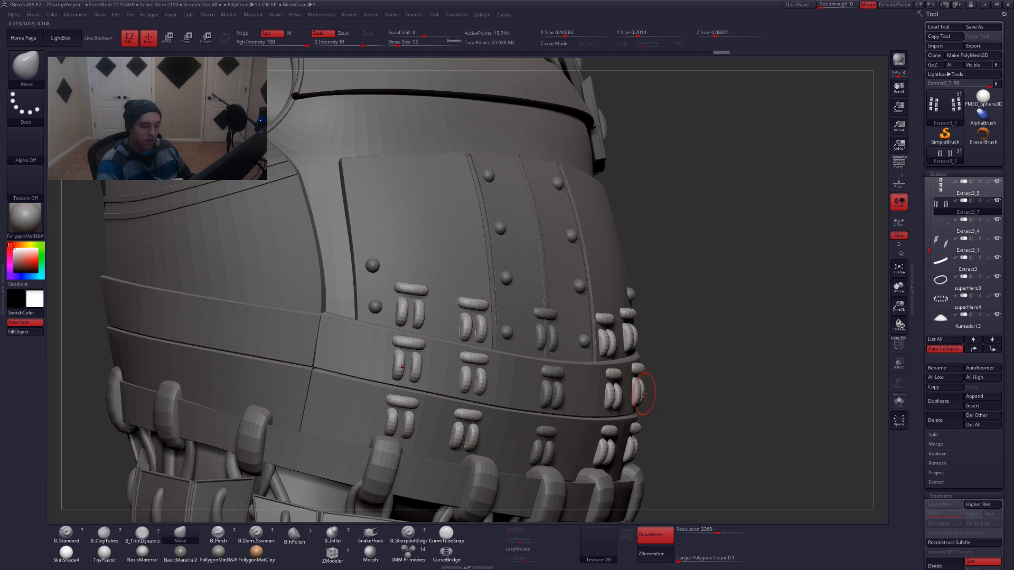
{"action": "left_click_drag", "start_coordinate": [697, 401], "coordinate": [642, 371], "text": "alt"}
{"action": "left_click_drag", "start_coordinate": [724, 328], "coordinate": [710, 285], "text": "alt"}
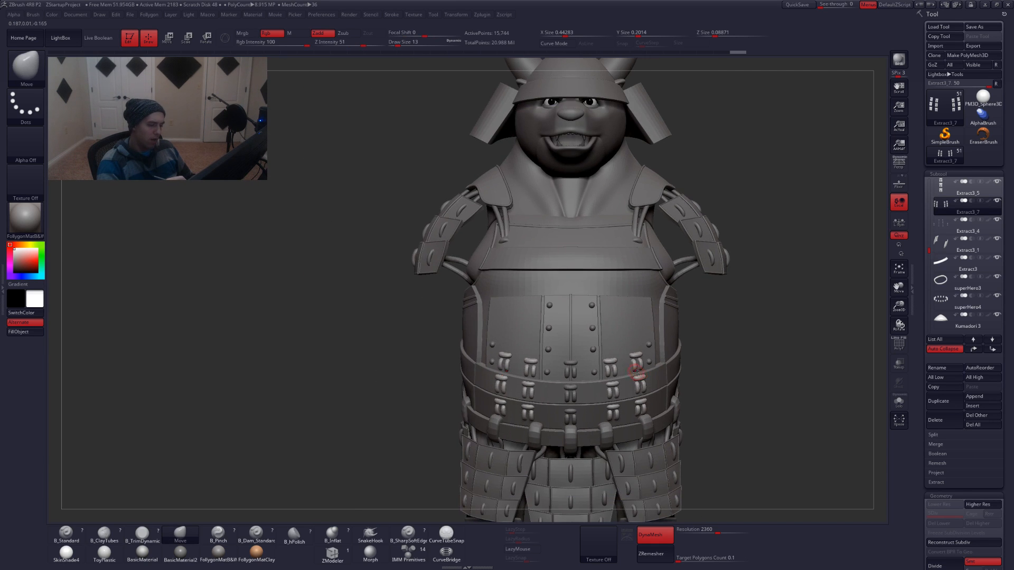
Mask the inner staple columns in Solo mode and duplicate the outer columns outward with Transpose Move
{"action": "right_click_drag", "start_coordinate": [610, 384], "coordinate": [620, 365], "text": "alt"}
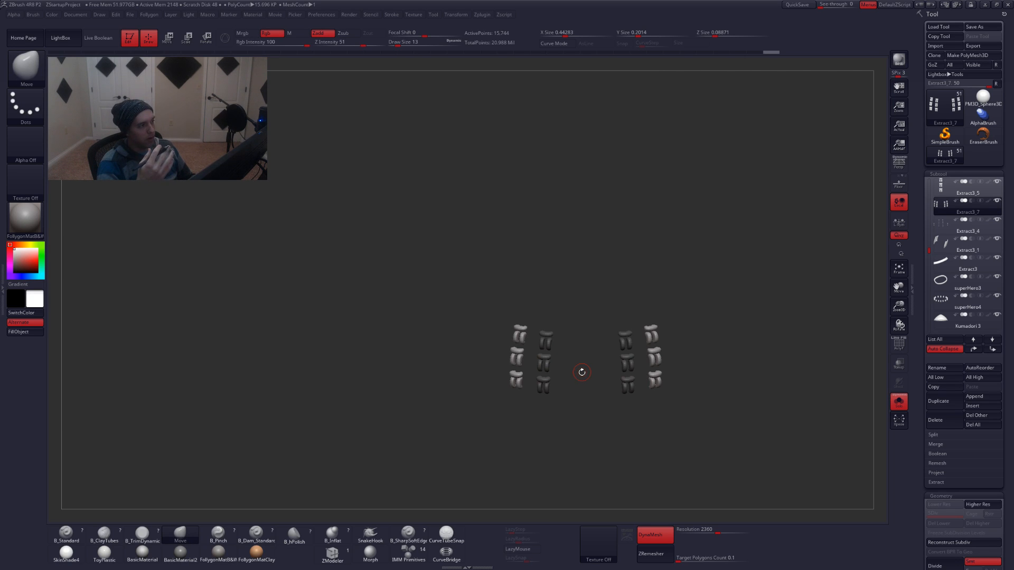
{"action": "key", "text": "alt+s"}
{"action": "right_click_drag", "start_coordinate": [583, 371], "coordinate": [651, 357], "text": "alt"}
{"action": "key", "text": "w"}
{"action": "left_click_drag", "start_coordinate": [590, 338], "coordinate": [654, 338]}
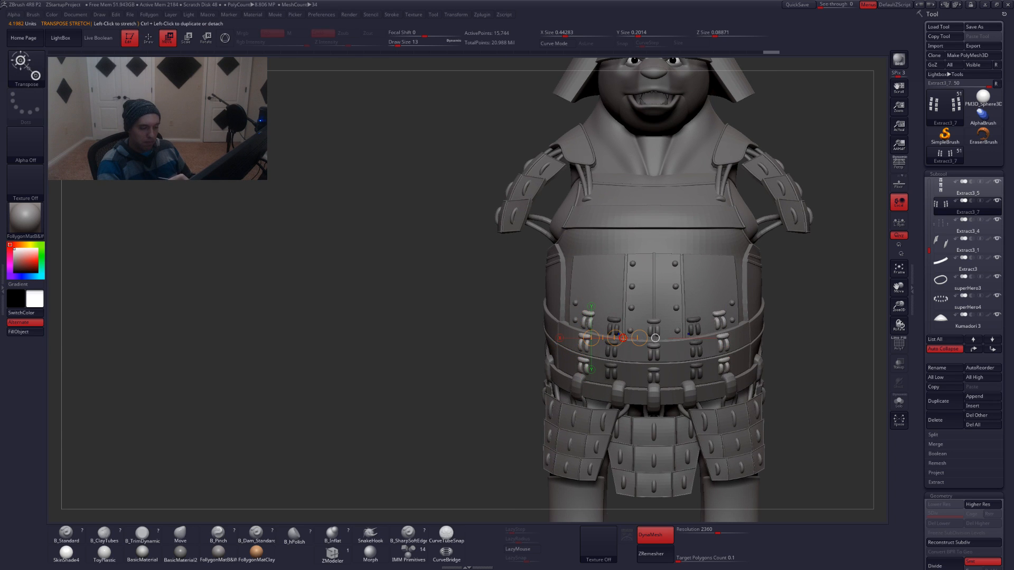
{"action": "left_click_drag", "start_coordinate": [615, 338], "coordinate": [575, 326], "text": "ctrl"}
Rotate the duplicated staple column from the side and move it outward around the waist toward the hip
{"action": "mouse_move", "coordinate": [556, 370]}
{"action": "right_mouse_down"}
{"action": "mouse_move", "coordinate": [583, 373]}
{"action": "mouse_move", "coordinate": [572, 368]}
{"action": "right_mouse_up"}
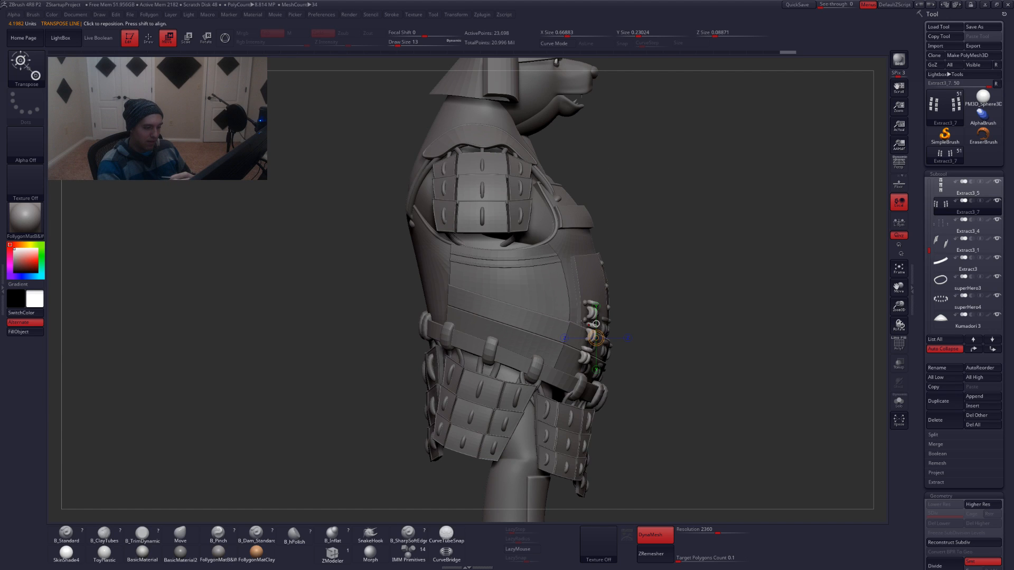
{"action": "key", "text": "r"}
{"action": "left_click_drag", "start_coordinate": [589, 308], "coordinate": [589, 390], "text": "shift"}
{"action": "left_click_drag", "start_coordinate": [589, 349], "coordinate": [587, 358]}
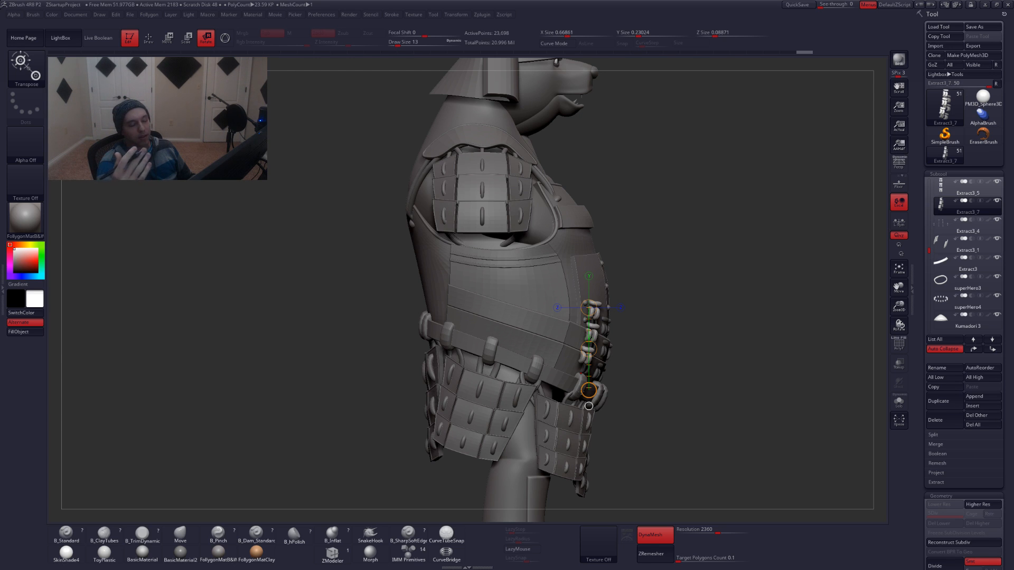
{"action": "left_click_drag", "start_coordinate": [692, 354], "coordinate": [589, 351]}
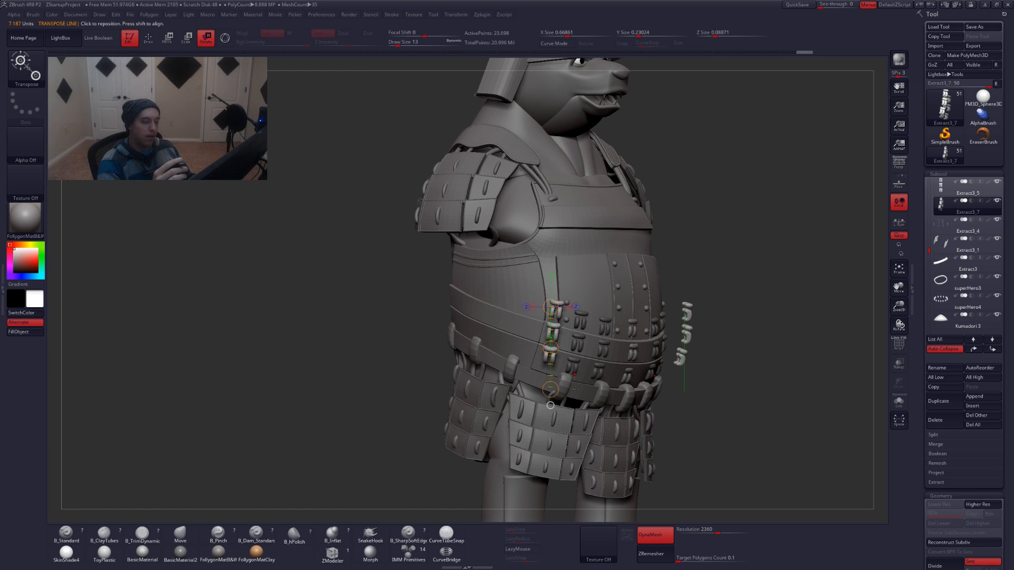
{"action": "key", "text": "w"}
{"action": "left_click_drag", "start_coordinate": [551, 348], "coordinate": [522, 347]}
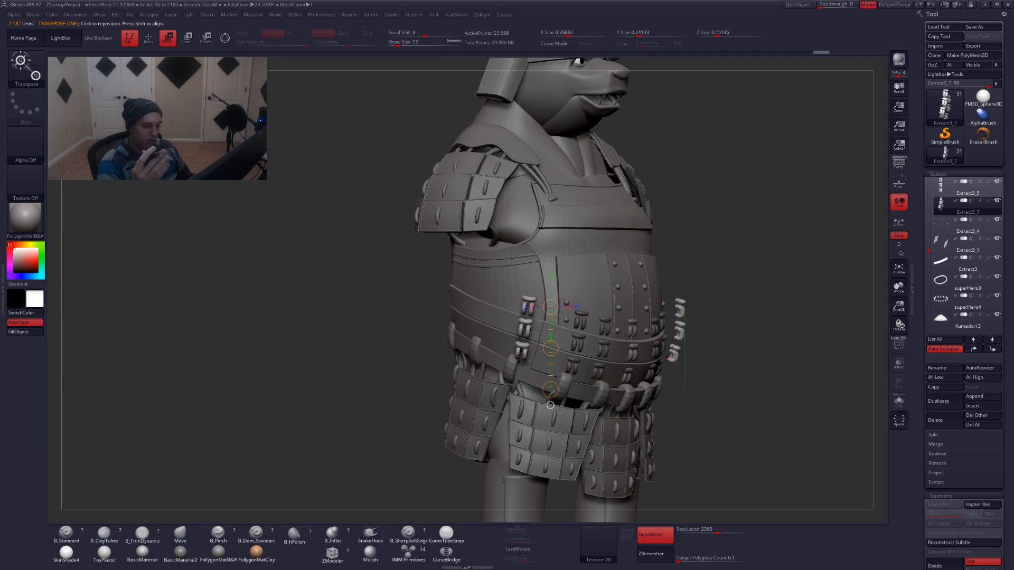
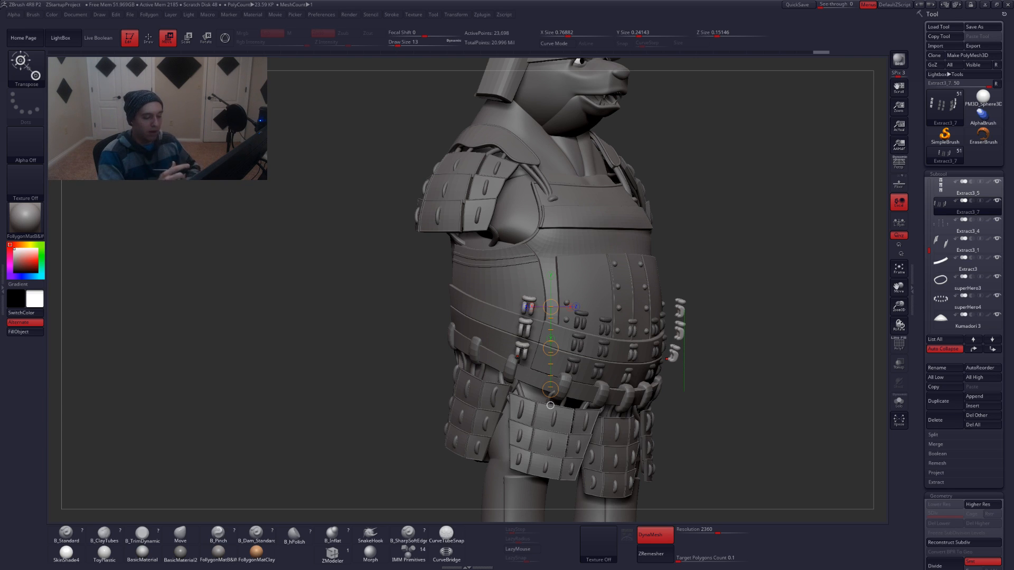
Set a Transpose line along the new side column and rotate the column to follow the curve of the waist
{"action": "right_click_drag", "start_coordinate": [525, 339], "coordinate": [552, 337]}
{"action": "right_click_drag", "start_coordinate": [539, 295], "coordinate": [535, 338], "text": "ctrl"}
{"action": "key", "text": "r"}
{"action": "left_click_drag", "start_coordinate": [532, 279], "coordinate": [527, 372], "text": "shift"}
{"action": "key", "text": "q"}
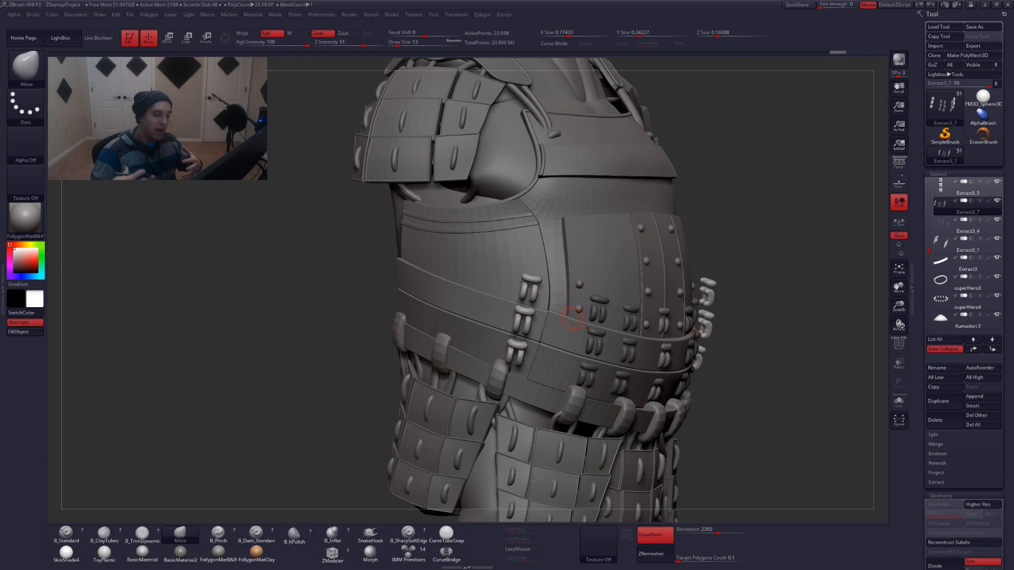
{"action": "right_click_drag", "start_coordinate": [533, 169], "coordinate": [541, 328], "text": "ctrl"}
{"action": "key", "text": "r"}
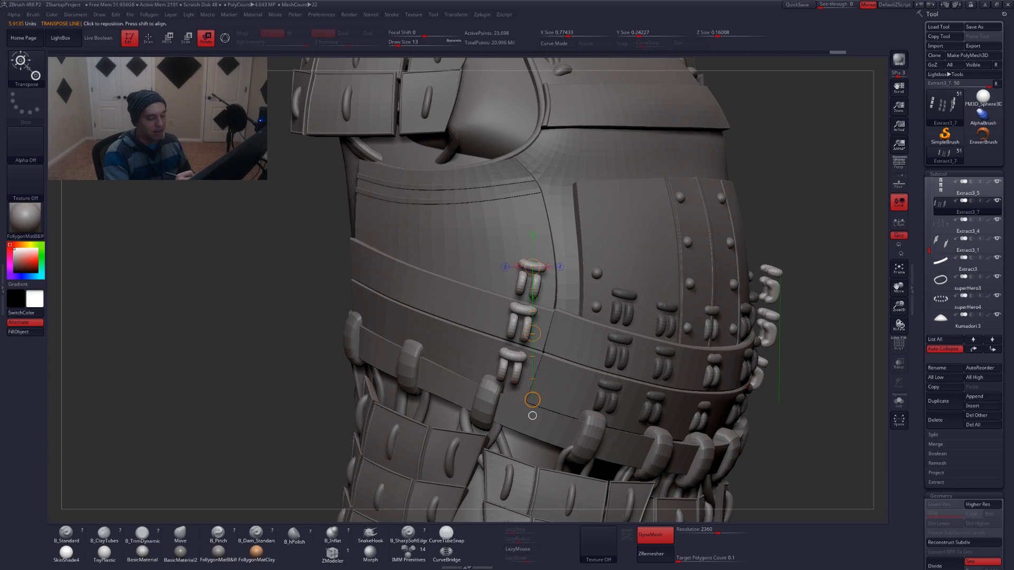
{"action": "mouse_move", "coordinate": [532, 333]}
{"action": "left_mouse_down"}
{"action": "mouse_move", "coordinate": [523, 338]}
{"action": "mouse_move", "coordinate": [547, 317]}
{"action": "left_mouse_up"}
Move the side column inward onto the waist bands and tilt it to match the slope of the bands
{"action": "right_click_drag", "start_coordinate": [547, 317], "coordinate": [544, 314], "text": "ctrl"}
{"action": "key", "text": "w"}
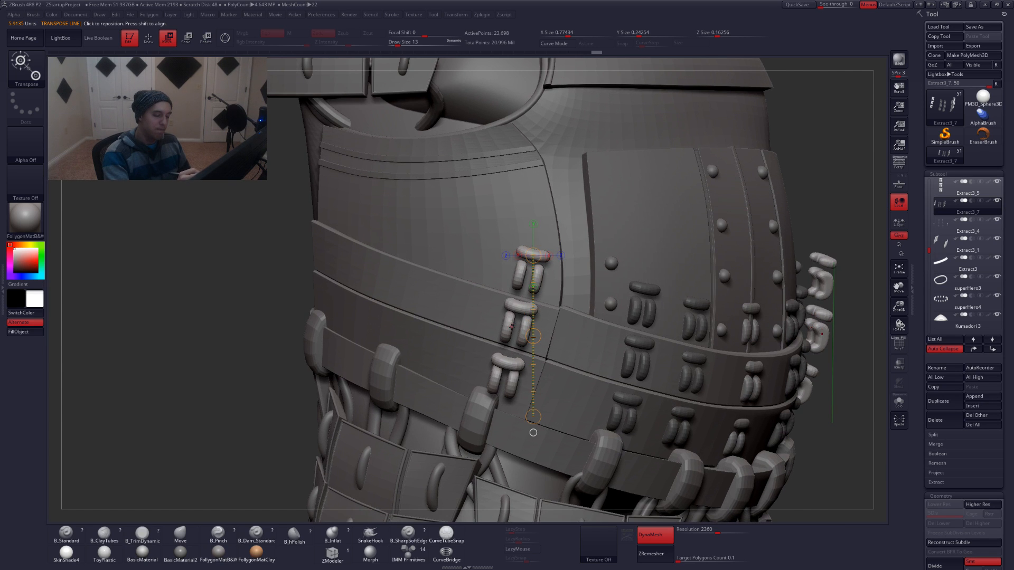
{"action": "left_click_drag", "start_coordinate": [498, 324], "coordinate": [470, 336]}
{"action": "mouse_move", "coordinate": [470, 336]}
{"action": "right_mouse_down"}
{"action": "mouse_move", "coordinate": [509, 332]}
{"action": "mouse_move", "coordinate": [470, 328]}
{"action": "right_mouse_up"}
{"action": "left_click_drag", "start_coordinate": [468, 305], "coordinate": [449, 379]}
{"action": "key", "text": "r"}
{"action": "mouse_move", "coordinate": [477, 255]}
{"action": "left_mouse_down"}
{"action": "mouse_move", "coordinate": [478, 367]}
{"action": "mouse_move", "coordinate": [450, 390]}
{"action": "left_mouse_up"}
{"action": "left_click_drag", "start_coordinate": [466, 323], "coordinate": [455, 317]}
{"action": "key", "text": "w"}
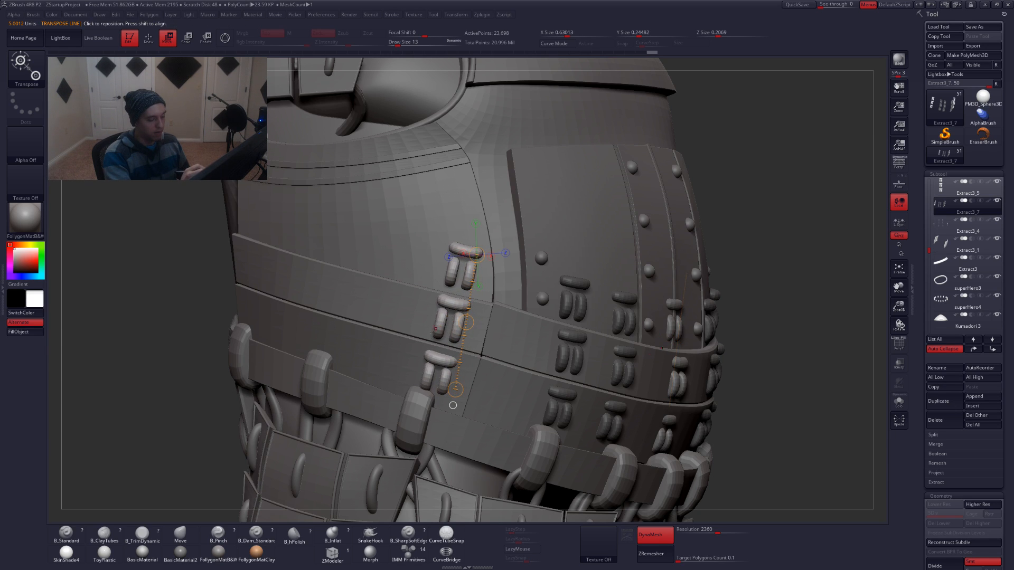
Place a Transpose line up the side column's profile and rotate the column flush with the hip bands
{"action": "right_click_drag", "start_coordinate": [435, 351], "coordinate": [552, 412]}
{"action": "left_click_drag", "start_coordinate": [518, 397], "coordinate": [557, 261]}
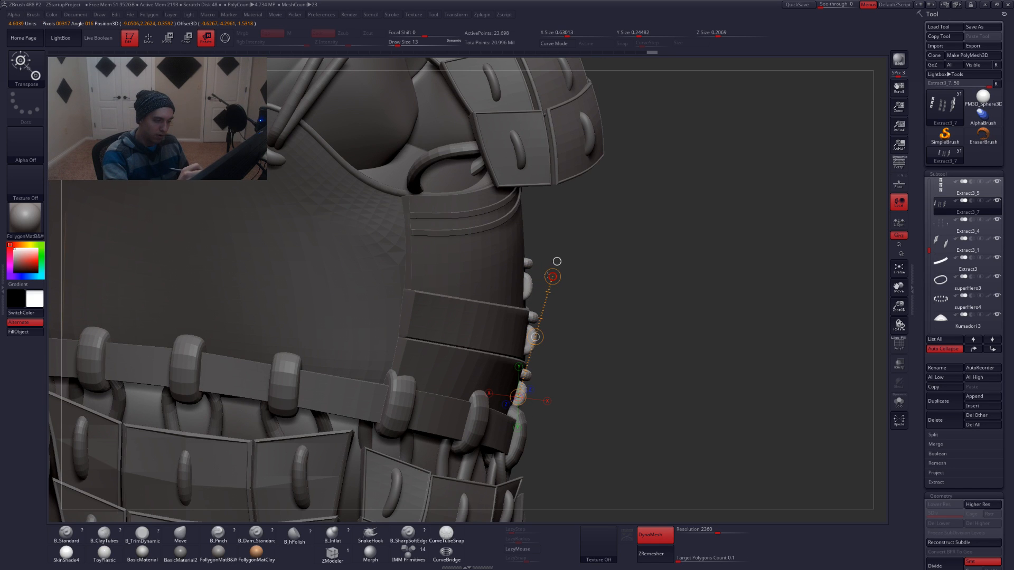
{"action": "key", "text": "q"}
{"action": "left_click_drag", "start_coordinate": [703, 312], "coordinate": [591, 323]}
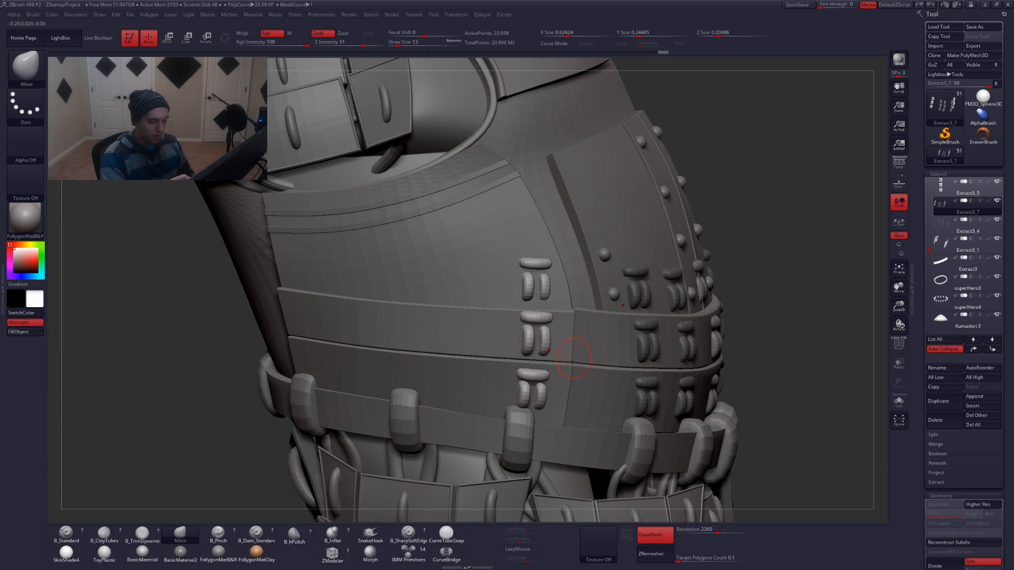
{"action": "left_click_drag", "start_coordinate": [575, 359], "coordinate": [520, 353]}
Isolate the staples in Solo mode, run a Transpose line down the full side column, and rotate it against the bands
{"action": "key", "text": "r"}
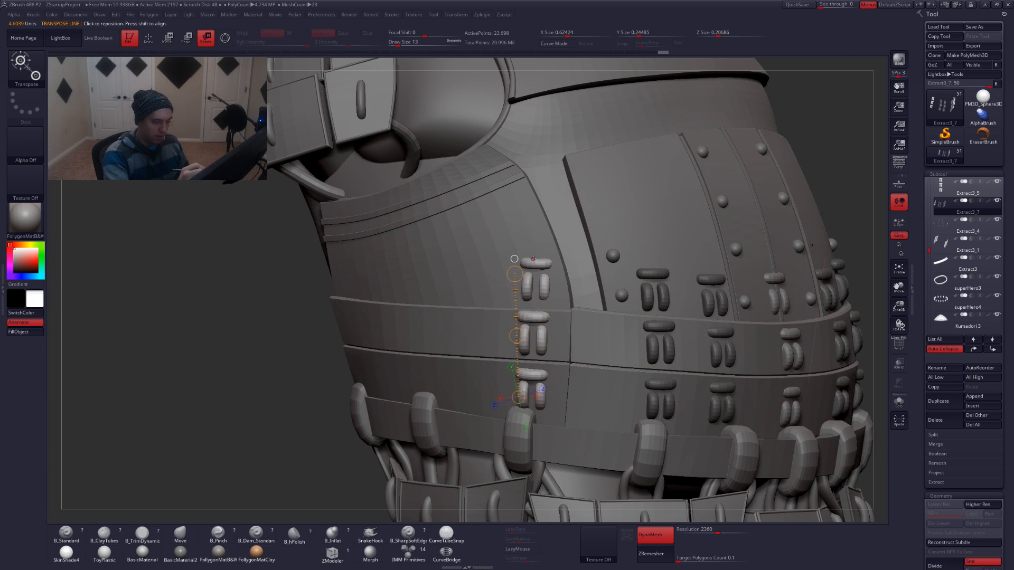
{"action": "key", "text": "shift+s"}
{"action": "left_click_drag", "start_coordinate": [535, 258], "coordinate": [532, 428]}
{"action": "mouse_move", "coordinate": [618, 388]}
{"action": "left_mouse_down"}
{"action": "mouse_move", "coordinate": [551, 383]}
{"action": "mouse_move", "coordinate": [568, 381]}
{"action": "left_mouse_up"}
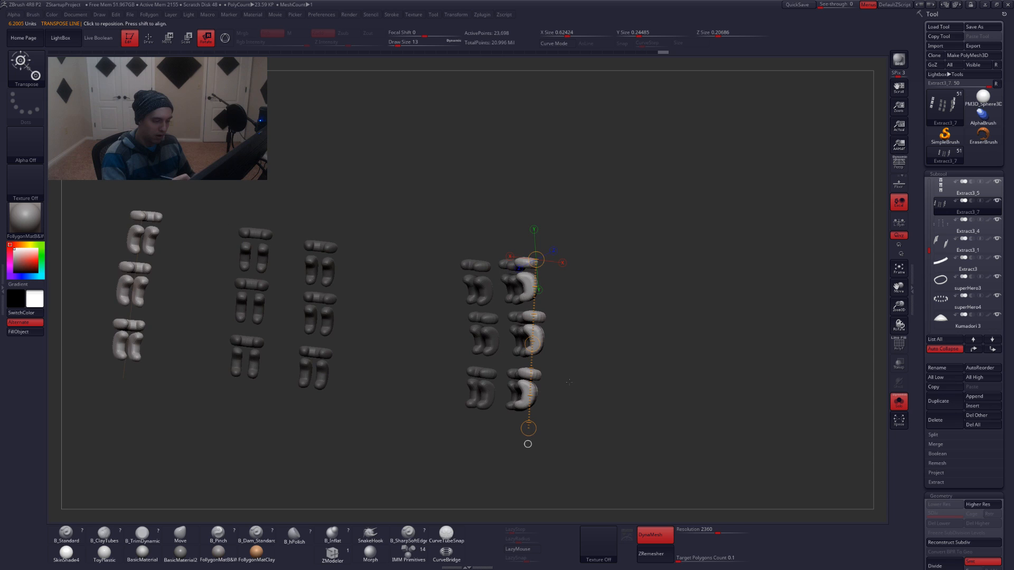
{"action": "key", "text": "shift+s"}
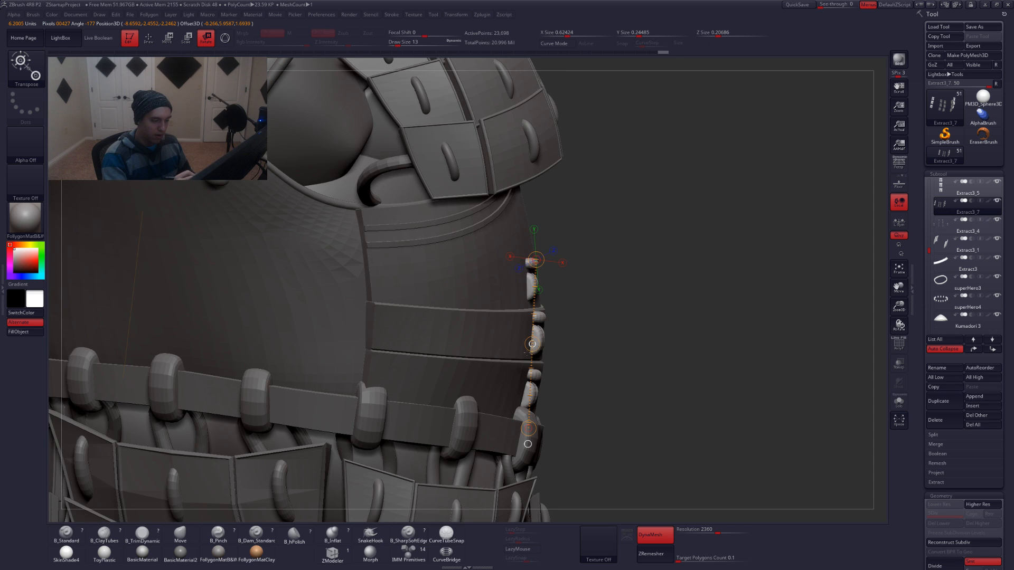
Set the Move brush to size 17 and nudge the side column's staples into place on the bands
{"action": "key", "text": "q"}
{"action": "left_click_drag", "start_coordinate": [579, 374], "coordinate": [391, 359]}
{"action": "key", "text": "space"}
{"action": "left_click_drag", "start_coordinate": [537, 294], "coordinate": [539, 294]}
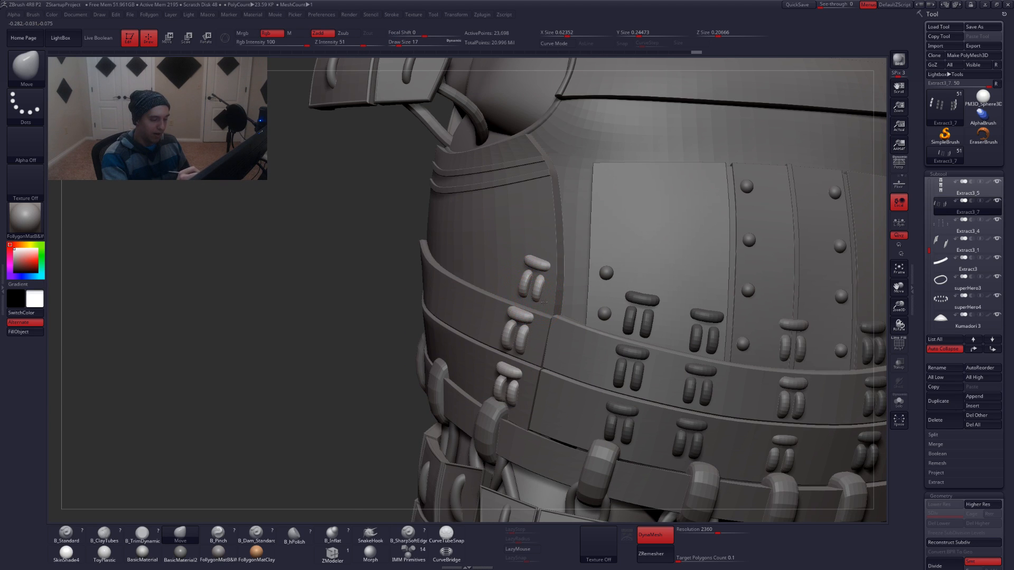
{"action": "right_click_drag", "start_coordinate": [543, 302], "coordinate": [573, 301]}
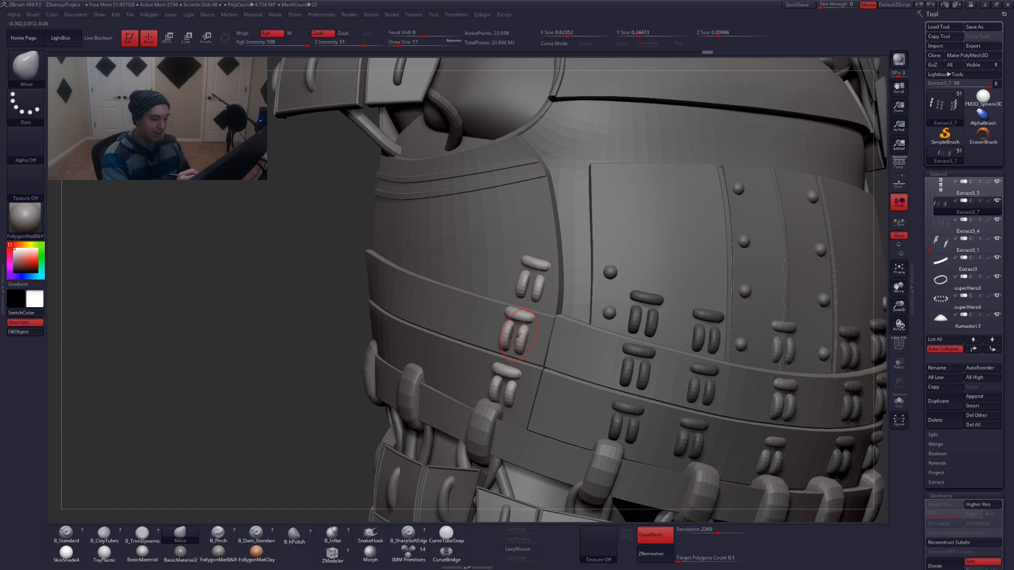
Mask everything except the side column's middle staple in Solo mode and adjust that staple with a size 35 Move brush
{"action": "key", "text": "shift+s"}
{"action": "right_click_drag", "start_coordinate": [517, 331], "coordinate": [535, 324]}
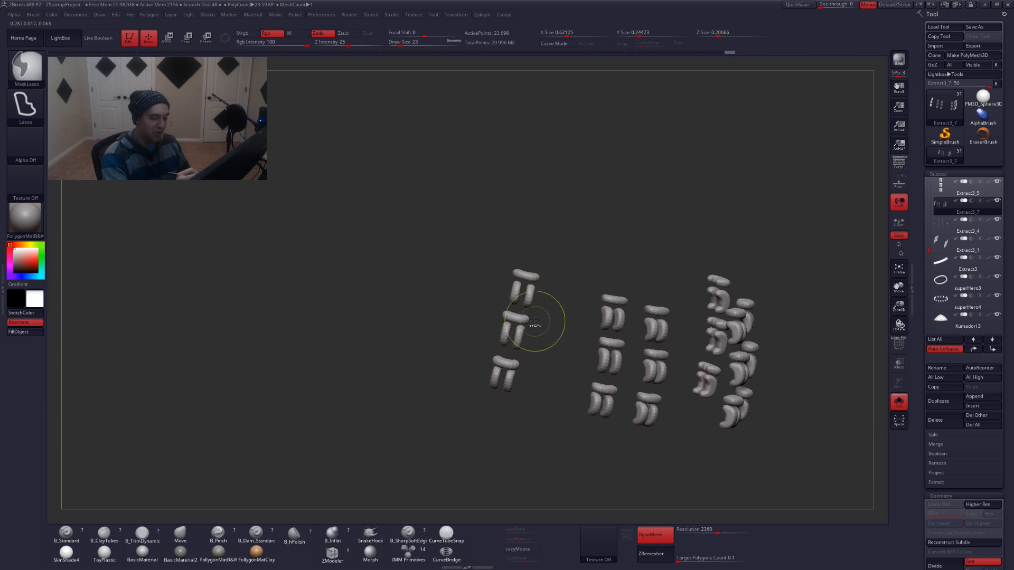
{"action": "mouse_move", "coordinate": [494, 311]}
{"action": "left_mouse_down", "text": "ctrl"}
{"action": "mouse_move", "coordinate": [488, 349]}
{"action": "mouse_move", "coordinate": [559, 351]}
{"action": "mouse_move", "coordinate": [516, 327]}
{"action": "left_mouse_up", "text": "ctrl"}
{"action": "left_click", "coordinate": [556, 350], "text": "ctrl"}
{"action": "key", "text": "shift+s"}
{"action": "key", "text": "space"}
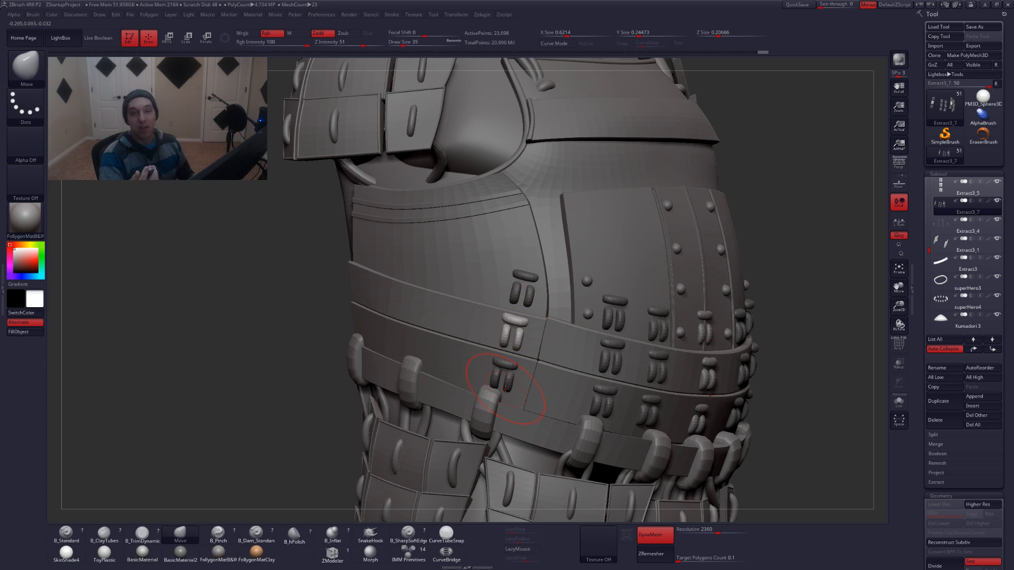
Mask everything except the side column's bottom staple, shift it with the Move brush, and clear the mask
{"action": "mouse_move", "coordinate": [532, 381]}
{"action": "right_mouse_down"}
{"action": "mouse_move", "coordinate": [548, 381]}
{"action": "mouse_move", "coordinate": [502, 388]}
{"action": "right_mouse_up"}
{"action": "key", "text": "shift+s"}
{"action": "left_click", "coordinate": [516, 389], "text": "ctrl"}
{"action": "key", "text": "space"}
{"action": "left_click_drag", "start_coordinate": [501, 388], "coordinate": [494, 385]}
{"action": "key", "text": "shift+s"}
{"action": "right_click_drag", "start_coordinate": [496, 386], "coordinate": [534, 381], "text": "ctrl"}
{"action": "key", "text": "shift+s"}
{"action": "left_click_drag", "start_coordinate": [536, 380], "coordinate": [574, 350], "text": "ctrl"}
{"action": "key", "text": "shift+s"}
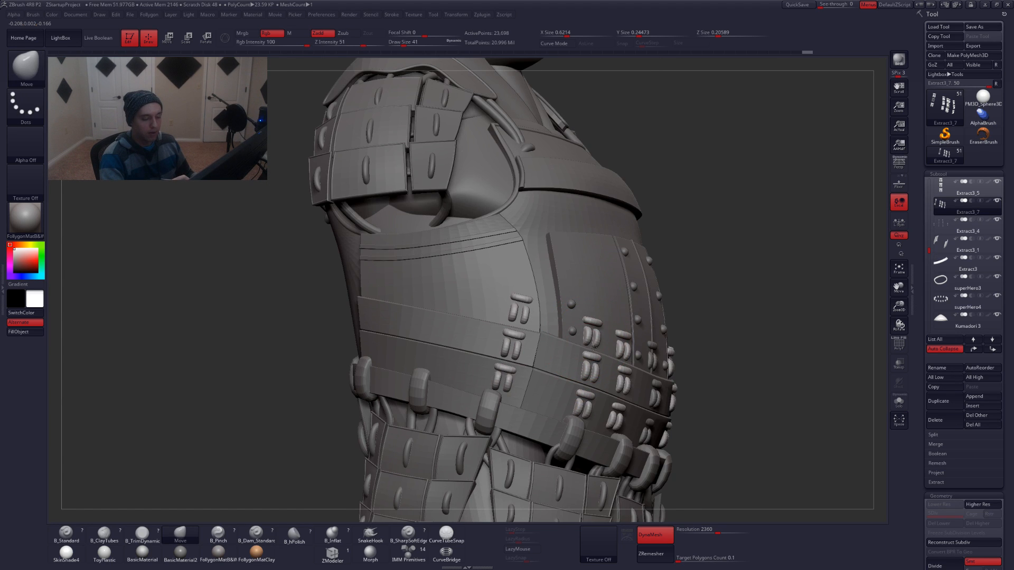
Set the Move brush to size 20 and adjust the upper staples of the front outer column
{"action": "right_click_drag", "start_coordinate": [595, 346], "coordinate": [592, 357], "text": "ctrl"}
{"action": "key", "text": "space"}
{"action": "left_click_drag", "start_coordinate": [592, 357], "coordinate": [586, 338]}
{"action": "mouse_move", "coordinate": [585, 347]}
{"action": "right_mouse_down"}
{"action": "mouse_move", "coordinate": [577, 349]}
{"action": "mouse_move", "coordinate": [587, 347]}
{"action": "right_mouse_up"}
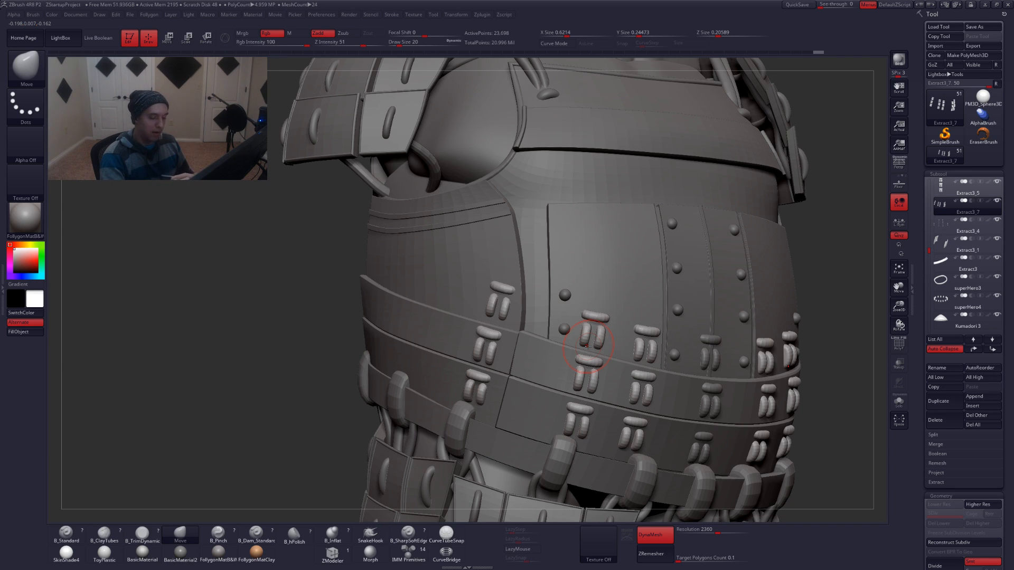
Pull the end corner of the Extract3_2 waist band down with a size 31 Move brush and reselect the Extract3_7 staples
{"action": "left_click", "coordinate": [538, 360], "text": "alt"}
{"action": "key", "text": "space"}
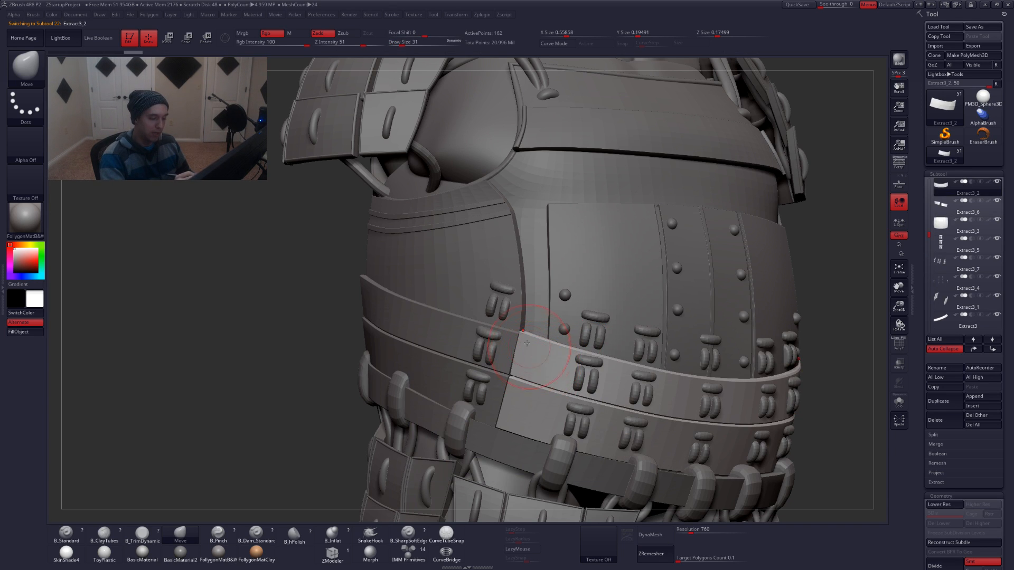
{"action": "left_click_drag", "start_coordinate": [519, 333], "coordinate": [514, 351]}
{"action": "left_click_drag", "start_coordinate": [840, 381], "coordinate": [662, 348], "text": "alt"}
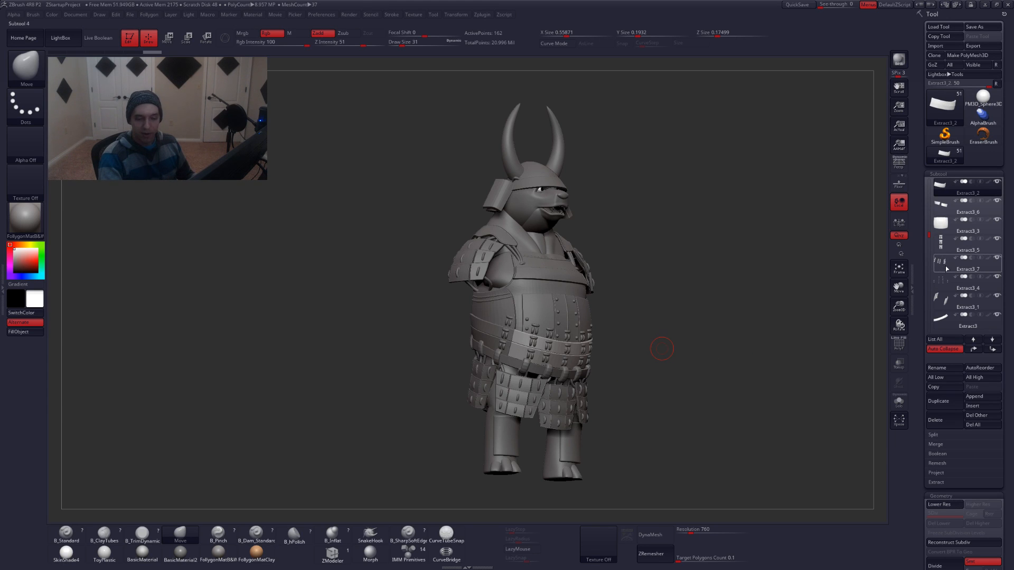
{"action": "left_click", "coordinate": [508, 322], "text": "alt"}
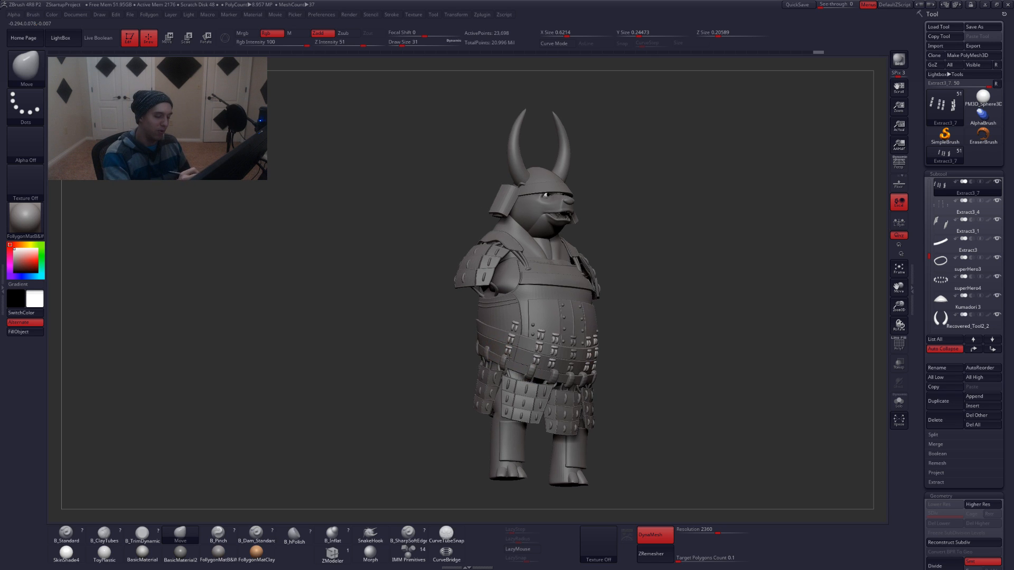
Set the Move brush to size 39 and nudge the top staple of the front outer column on the Extract3_7 subtool
{"action": "scroll", "coordinate": [529, 363], "scroll_direction": "up", "scroll_amount": 5}
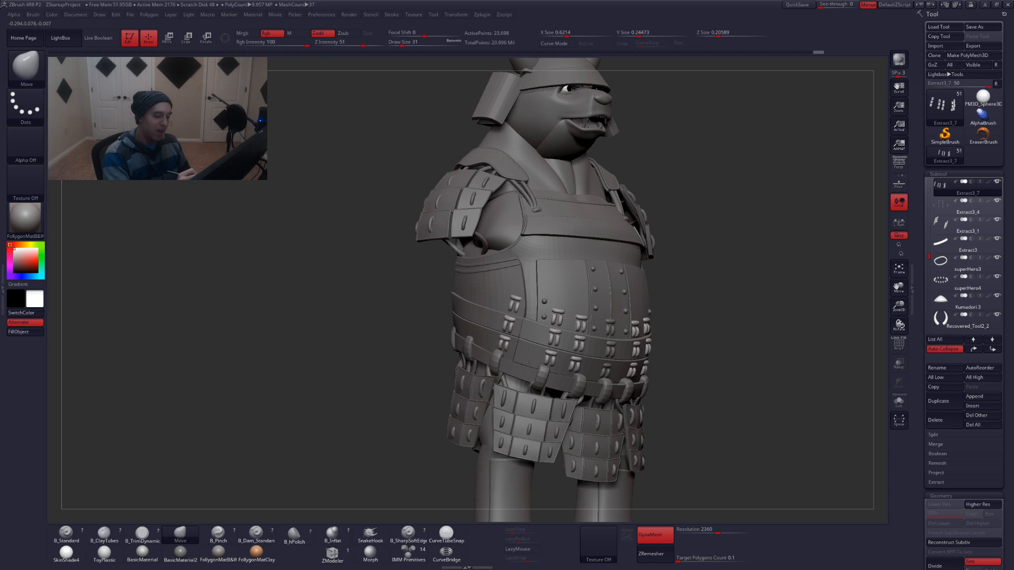
{"action": "right_click_drag", "start_coordinate": [529, 363], "coordinate": [521, 338]}
{"action": "scroll", "coordinate": [518, 322], "scroll_direction": "up", "scroll_amount": 4}
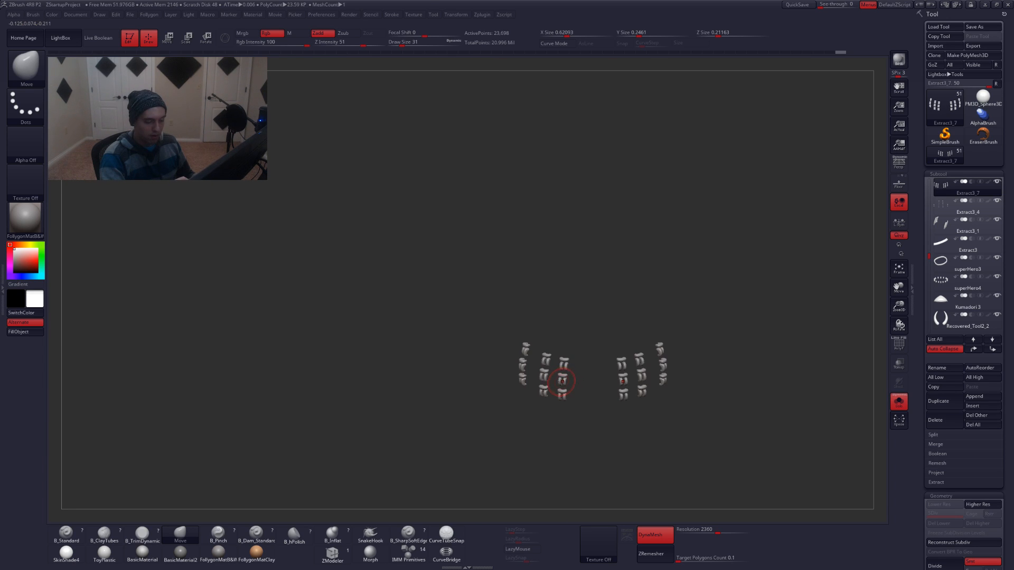
{"action": "right_click_drag", "start_coordinate": [562, 382], "coordinate": [564, 417], "text": "ctrl"}
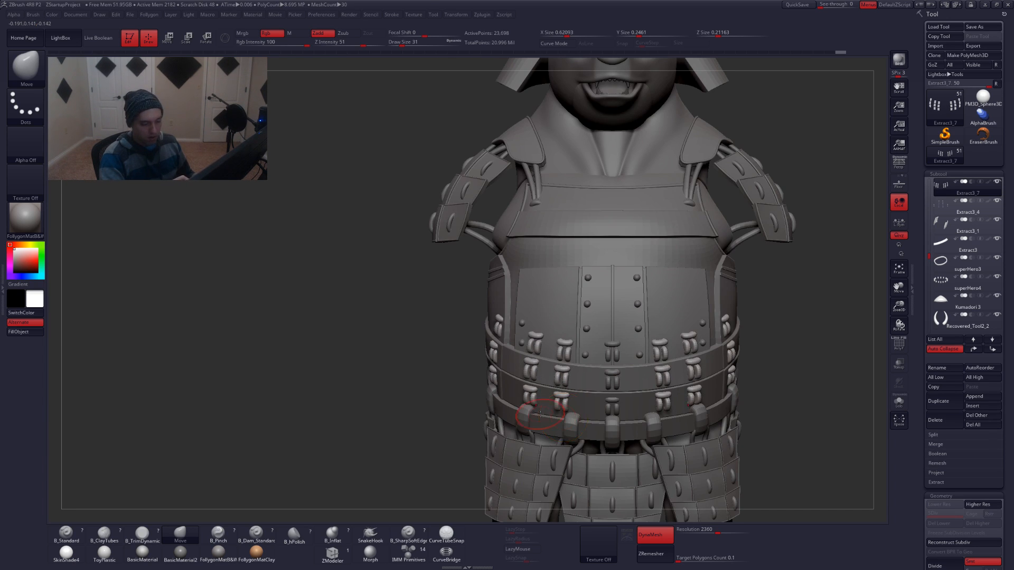
{"action": "key", "text": "s"}
{"action": "left_click_drag", "start_coordinate": [533, 355], "coordinate": [536, 355]}
{"action": "mouse_move", "coordinate": [536, 356]}
{"action": "right_mouse_down", "text": "ctrl"}
{"action": "mouse_move", "coordinate": [541, 366]}
{"action": "mouse_move", "coordinate": [535, 346]}
{"action": "right_mouse_up", "text": "ctrl"}
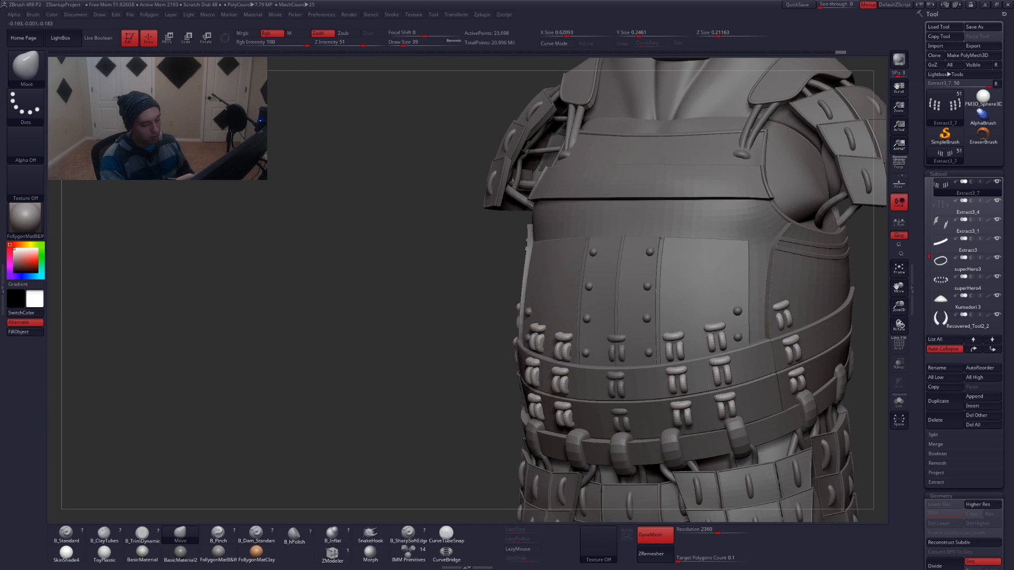
Apply Auto Groups to the Extract3_7 staples
{"action": "mouse_move", "coordinate": [536, 407]}
{"action": "right_mouse_down"}
{"action": "mouse_move", "coordinate": [541, 427]}
{"action": "mouse_move", "coordinate": [555, 403]}
{"action": "mouse_move", "coordinate": [561, 418]}
{"action": "mouse_move", "coordinate": [592, 399]}
{"action": "right_mouse_up"}
{"action": "key", "text": "ctrl+f"}
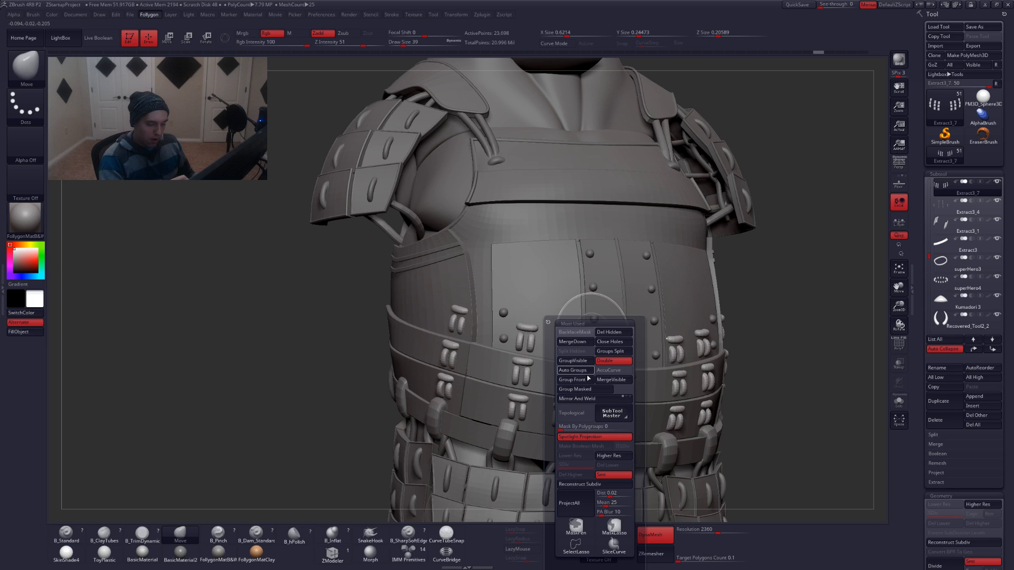
{"action": "left_click", "coordinate": [587, 379]}
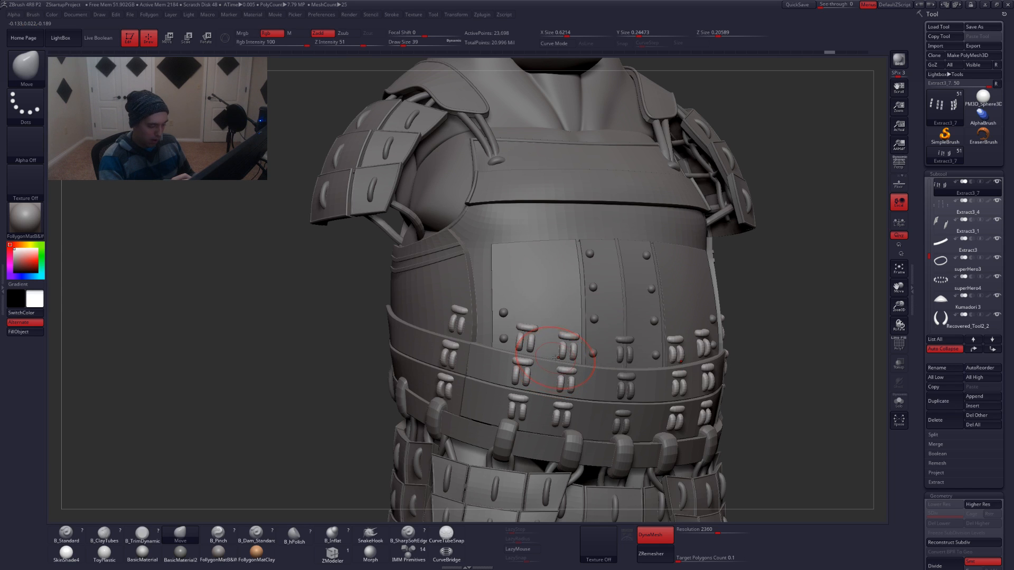
Mask every Extract3_7 staple except the outermost side column, using Solo mode to isolate the staples
{"action": "right_click_drag", "start_coordinate": [556, 358], "coordinate": [453, 338]}
{"action": "right_click_drag", "start_coordinate": [492, 404], "coordinate": [584, 379], "text": "alt"}
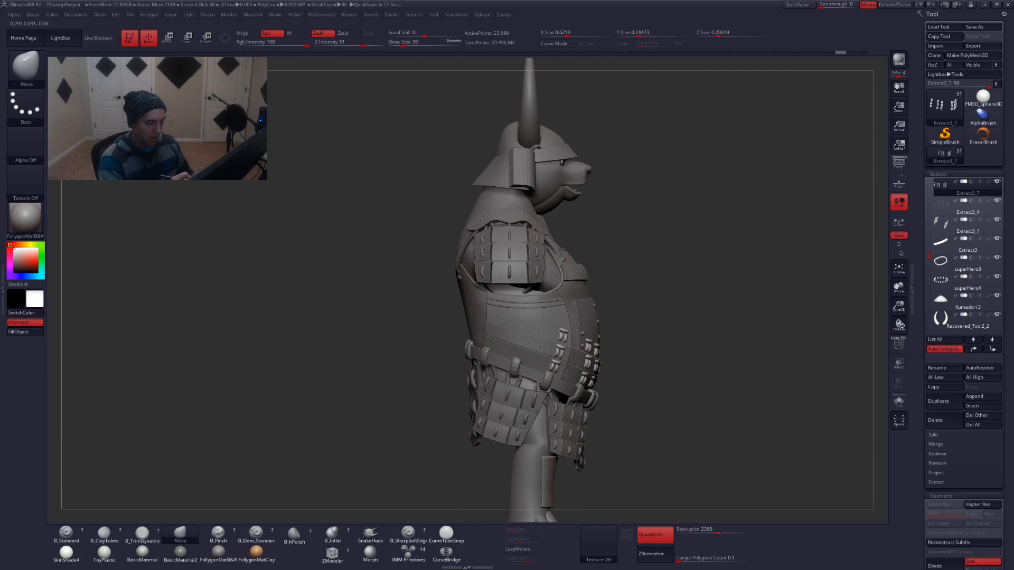
{"action": "key", "text": "alt+s"}
{"action": "mouse_move", "coordinate": [567, 309]}
{"action": "left_mouse_down", "text": "ctrl"}
{"action": "mouse_move", "coordinate": [589, 343]}
{"action": "mouse_move", "coordinate": [554, 378]}
{"action": "left_mouse_up", "text": "ctrl"}
{"action": "left_click", "coordinate": [578, 349], "text": "ctrl"}
{"action": "key", "text": "alt+s"}
{"action": "mouse_move", "coordinate": [561, 323]}
{"action": "right_mouse_down", "text": "ctrl"}
{"action": "mouse_move", "coordinate": [571, 370]}
{"action": "mouse_move", "coordinate": [556, 359]}
{"action": "right_mouse_up", "text": "ctrl"}
Duplicate the unmasked side column further back along the waist bands and lay a rotation line down the copy
{"action": "key", "text": "w"}
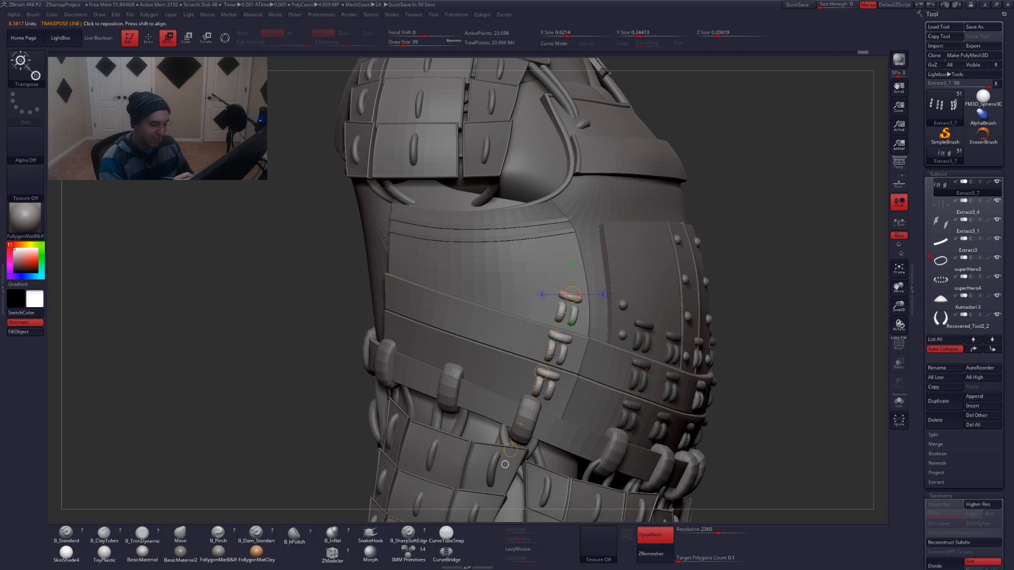
{"action": "left_click_drag", "start_coordinate": [554, 356], "coordinate": [500, 332]}
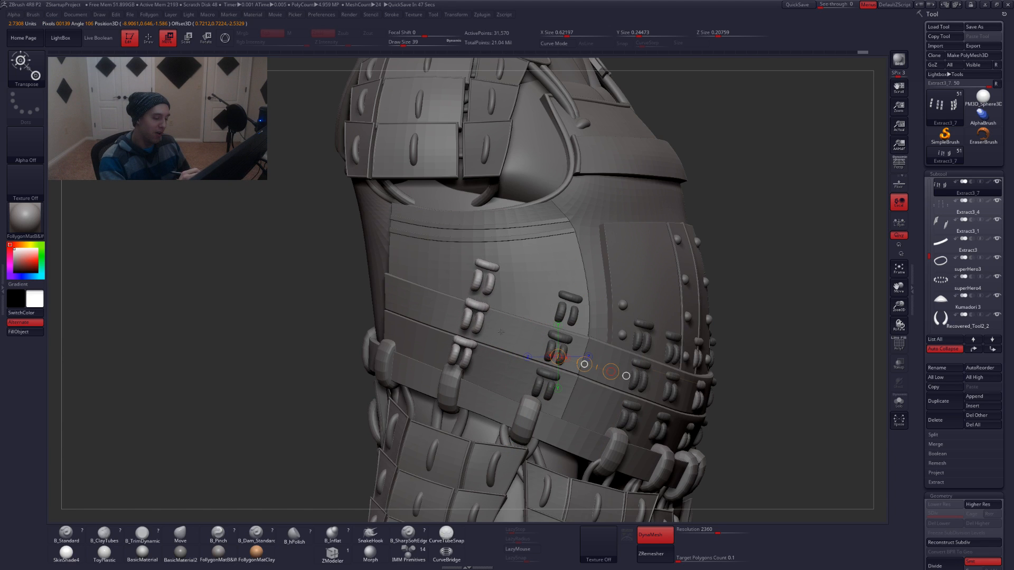
{"action": "key", "text": "r"}
{"action": "left_click_drag", "start_coordinate": [484, 262], "coordinate": [442, 407]}
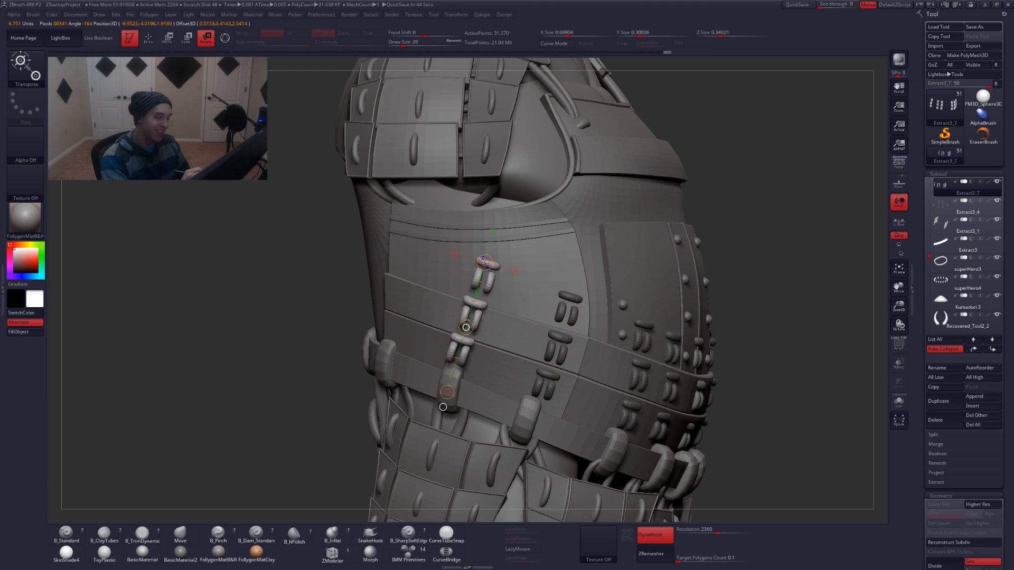
{"action": "right_click_drag", "start_coordinate": [475, 338], "coordinate": [494, 347]}
Move the copied column along the side bands and set up its rotation from behind, checking the spacing in Solo mode
{"action": "key", "text": "w"}
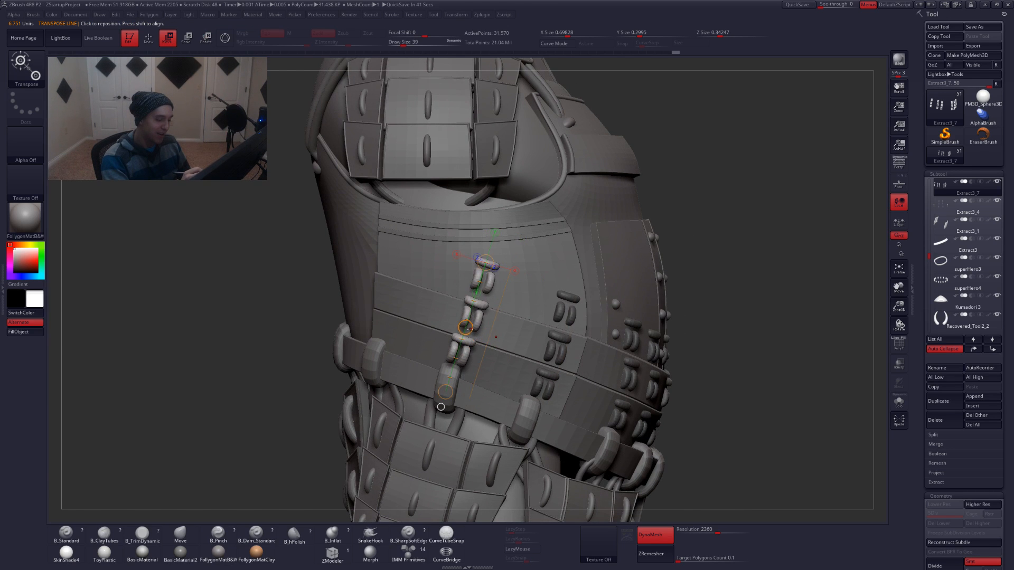
{"action": "left_click_drag", "start_coordinate": [465, 328], "coordinate": [499, 349]}
{"action": "right_click_drag", "start_coordinate": [499, 350], "coordinate": [556, 364]}
{"action": "key", "text": "r"}
{"action": "mouse_move", "coordinate": [482, 289]}
{"action": "left_mouse_down"}
{"action": "mouse_move", "coordinate": [500, 415]}
{"action": "mouse_move", "coordinate": [480, 384]}
{"action": "mouse_move", "coordinate": [480, 438]}
{"action": "left_mouse_up"}
{"action": "key", "text": "shift+s"}
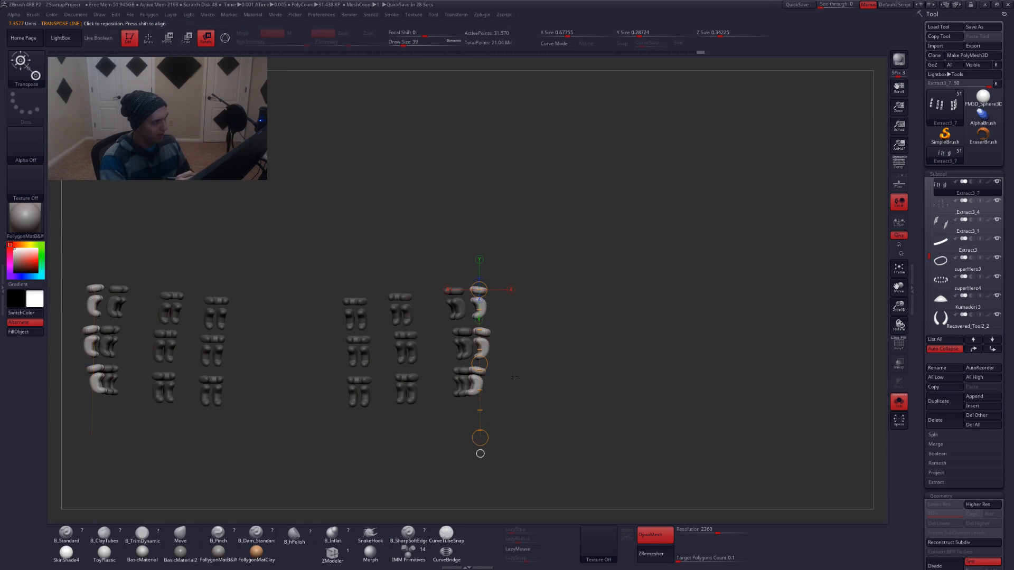
{"action": "key", "text": "shift+s"}
Rotate the copied staple column to follow the torso's side curve and move it against the bands
{"action": "right_click_drag", "start_coordinate": [502, 393], "coordinate": [468, 384]}
{"action": "left_click_drag", "start_coordinate": [475, 325], "coordinate": [503, 355]}
{"action": "left_click", "coordinate": [520, 385]}
{"action": "left_click", "coordinate": [497, 348]}
{"action": "mouse_move", "coordinate": [524, 378]}
{"action": "right_mouse_down"}
{"action": "mouse_move", "coordinate": [510, 378]}
{"action": "mouse_move", "coordinate": [540, 369]}
{"action": "right_mouse_up"}
{"action": "key", "text": "w"}
{"action": "left_click_drag", "start_coordinate": [523, 346], "coordinate": [519, 348]}
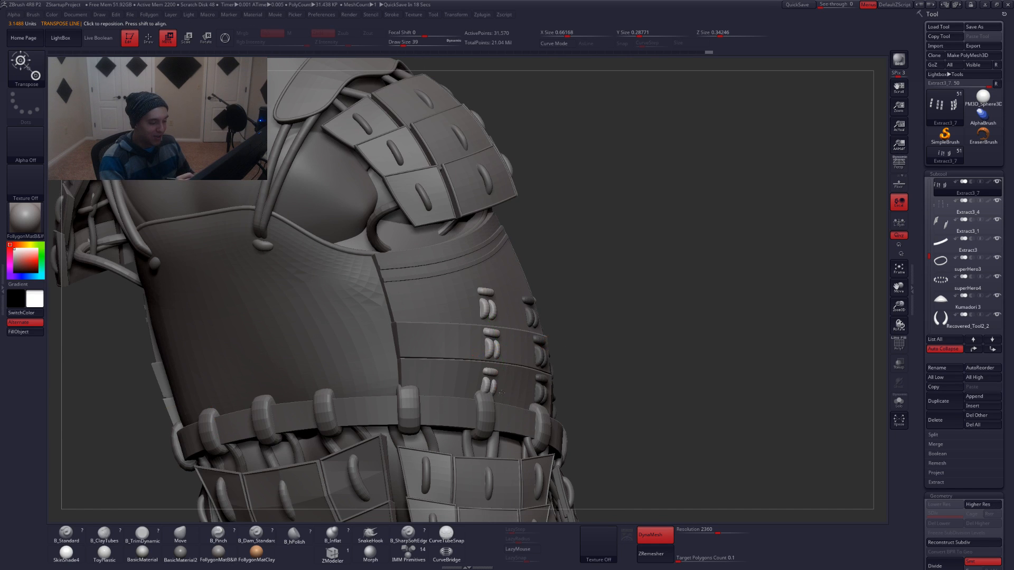
Align the copied column with the slope of the side bands and shift it slightly up and toward the back
{"action": "right_click_drag", "start_coordinate": [528, 388], "coordinate": [492, 393]}
{"action": "right_click_drag", "start_coordinate": [526, 332], "coordinate": [520, 344]}
{"action": "key", "text": "r"}
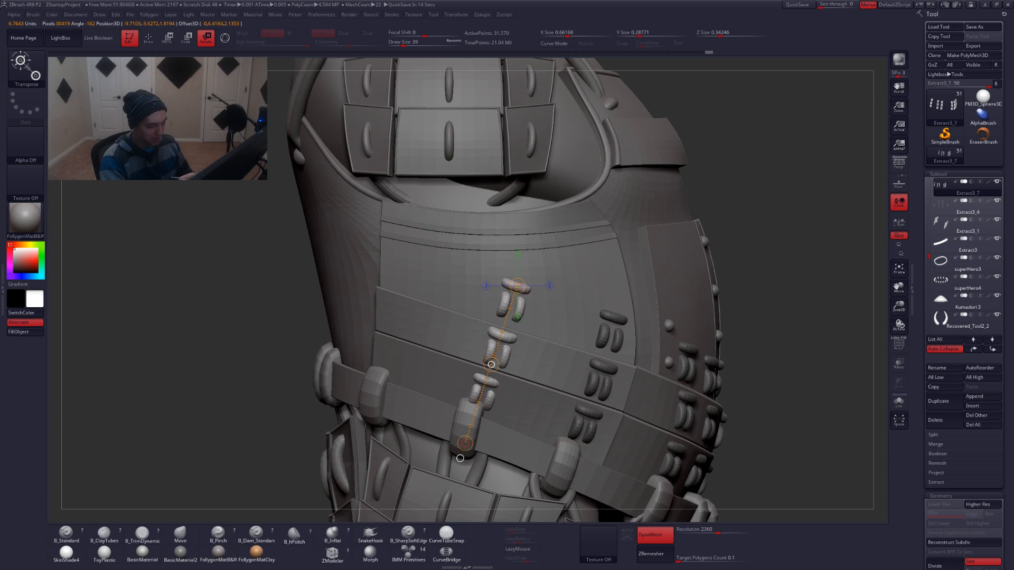
{"action": "key", "text": "w"}
{"action": "left_click_drag", "start_coordinate": [491, 365], "coordinate": [485, 360]}
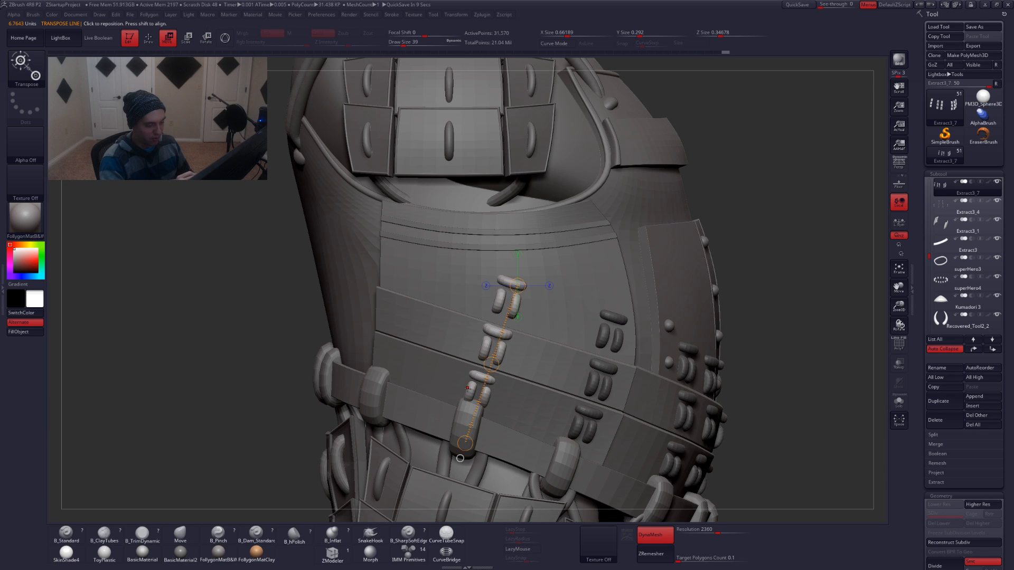
Isolate the new column's middle staple with a MaskLasso mask and adjust it with a size 35 Move brush
{"action": "right_click_drag", "start_coordinate": [467, 389], "coordinate": [534, 374], "text": "ctrl"}
{"action": "key", "text": "q"}
{"action": "key", "text": "space"}
{"action": "mouse_move", "coordinate": [534, 366]}
{"action": "left_mouse_down"}
{"action": "mouse_move", "coordinate": [529, 387]}
{"action": "mouse_move", "coordinate": [573, 364]}
{"action": "left_mouse_up"}
{"action": "key", "text": "alt+s"}
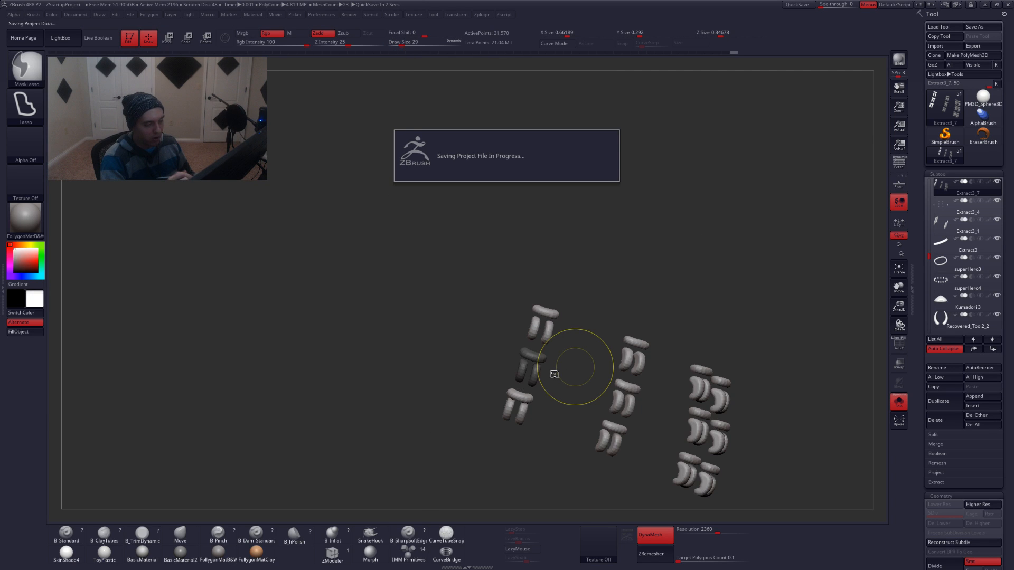
{"action": "key", "text": "alt+s"}
{"action": "key", "text": "space"}
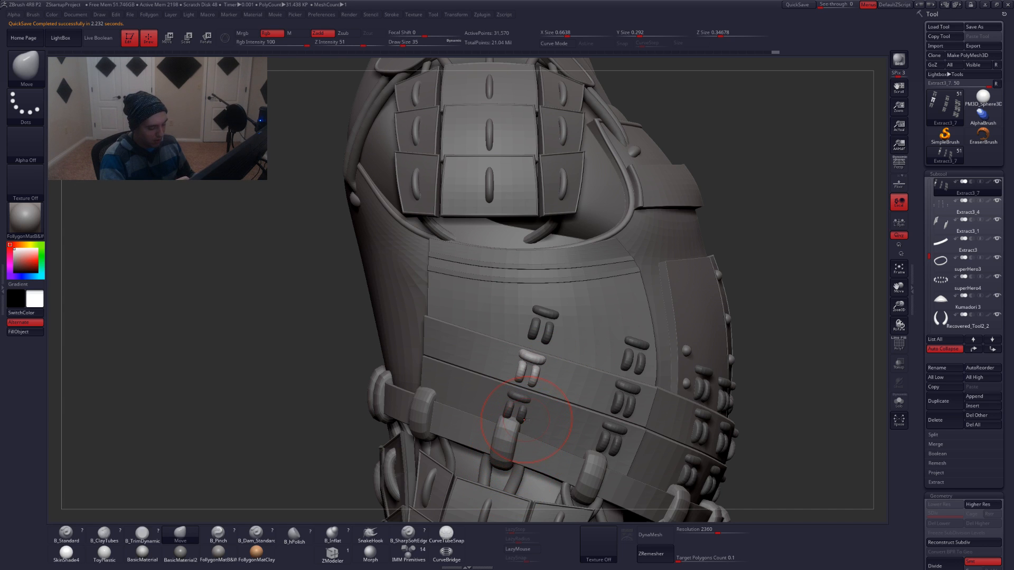
Invert the mask, shift the new column's bottom staple with a size 39 Move brush, and clear the mask
{"action": "key", "text": "alt+s"}
{"action": "key", "text": "alt+s"}
{"action": "key", "text": "space"}
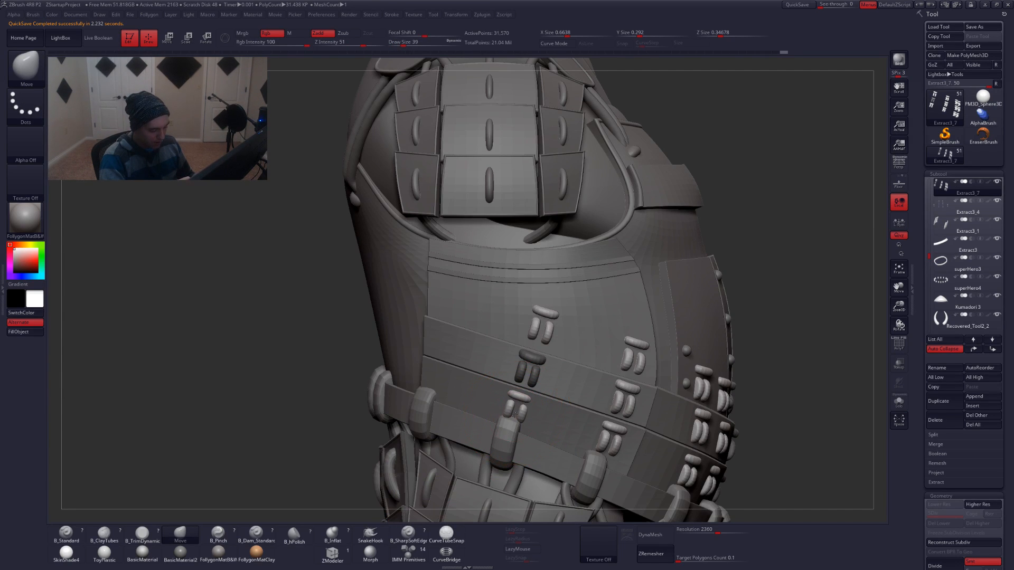
{"action": "left_click_drag", "start_coordinate": [519, 411], "coordinate": [519, 413]}
{"action": "right_click_drag", "start_coordinate": [519, 427], "coordinate": [549, 421]}
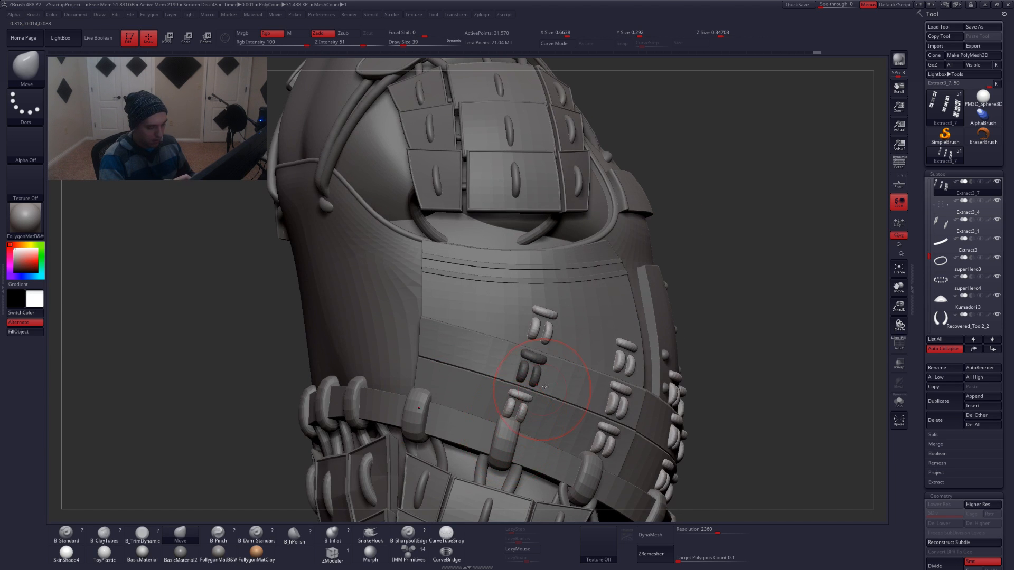
{"action": "left_click_drag", "start_coordinate": [516, 416], "coordinate": [553, 394]}
{"action": "key", "text": "alt+s"}
{"action": "key", "text": "alt+s"}
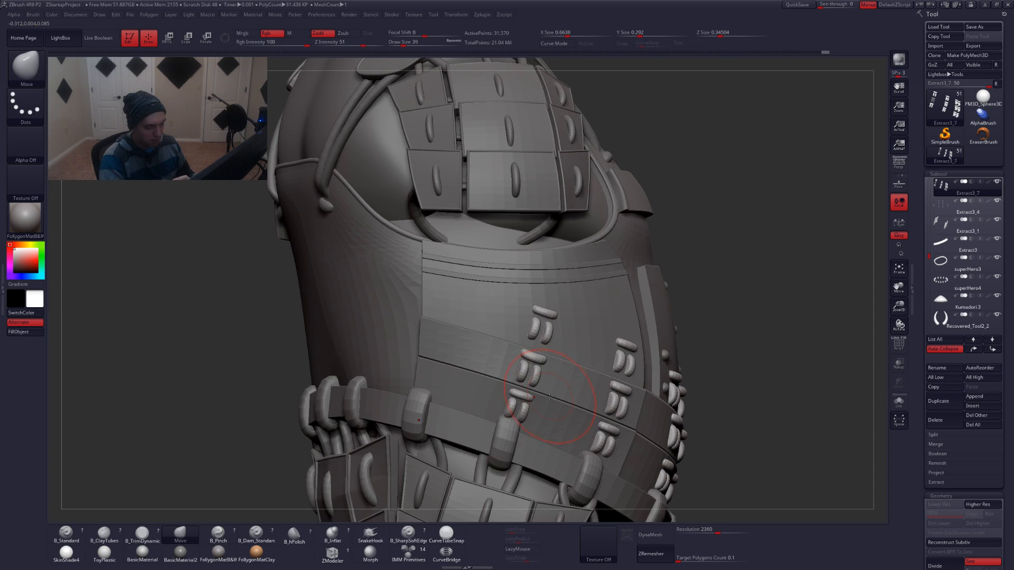
Mask everything except the newest side column and duplicate that column further toward the back
{"action": "mouse_move", "coordinate": [588, 290]}
{"action": "left_mouse_down", "text": "ctrl"}
{"action": "mouse_move", "coordinate": [528, 462]}
{"action": "mouse_move", "coordinate": [575, 291]}
{"action": "left_mouse_up", "text": "ctrl"}
{"action": "key", "text": "w"}
{"action": "left_click_drag", "start_coordinate": [535, 376], "coordinate": [620, 376], "text": "shift"}
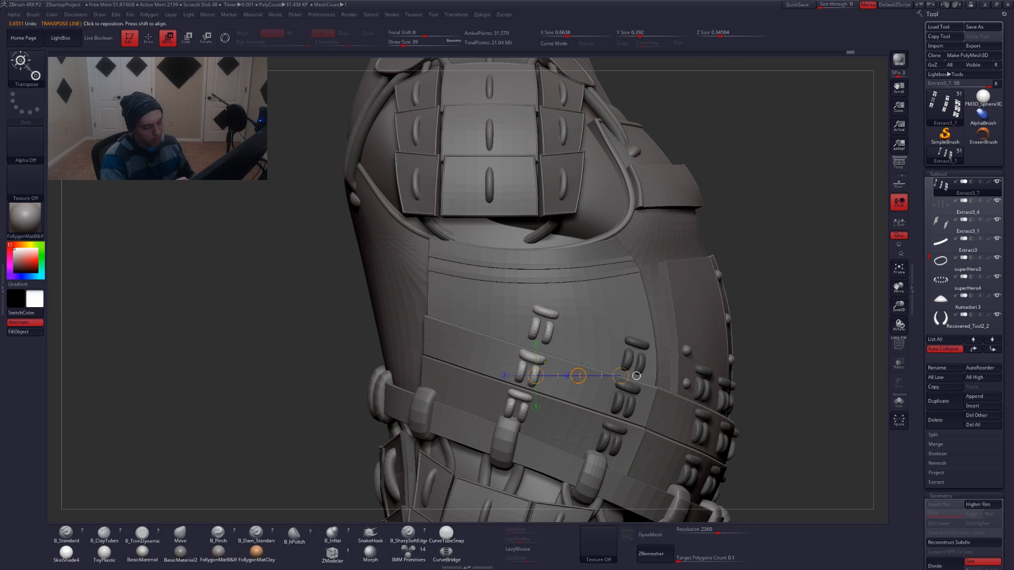
{"action": "left_click_drag", "start_coordinate": [579, 376], "coordinate": [503, 360], "text": "ctrl"}
Rotate the rearmost staple column to match the bands' curve and move it in against the torso
{"action": "key", "text": "r"}
{"action": "left_click_drag", "start_coordinate": [474, 288], "coordinate": [431, 412]}
{"action": "left_click_drag", "start_coordinate": [453, 350], "coordinate": [460, 350]}
{"action": "left_click", "coordinate": [470, 350]}
{"action": "left_click_drag", "start_coordinate": [275, 346], "coordinate": [433, 343]}
{"action": "key", "text": "w"}
{"action": "left_click_drag", "start_coordinate": [461, 357], "coordinate": [456, 357]}
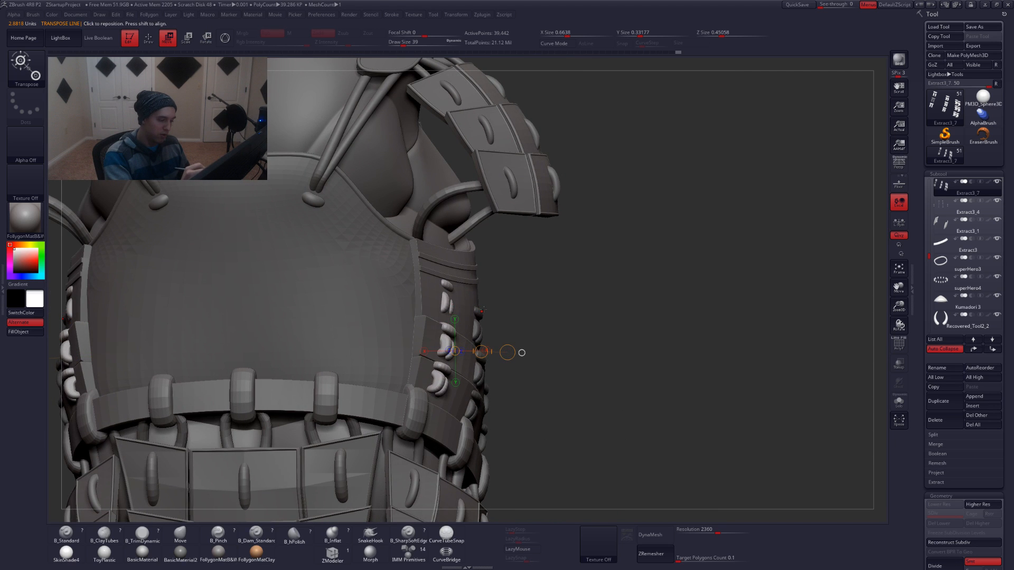
Lay a transpose line along the rearmost column and move its staples slightly down the bands
{"action": "mouse_move", "coordinate": [634, 320]}
{"action": "left_mouse_down"}
{"action": "mouse_move", "coordinate": [482, 333]}
{"action": "mouse_move", "coordinate": [485, 322]}
{"action": "mouse_move", "coordinate": [447, 456]}
{"action": "left_mouse_up"}
{"action": "key", "text": "r"}
{"action": "key", "text": "w"}
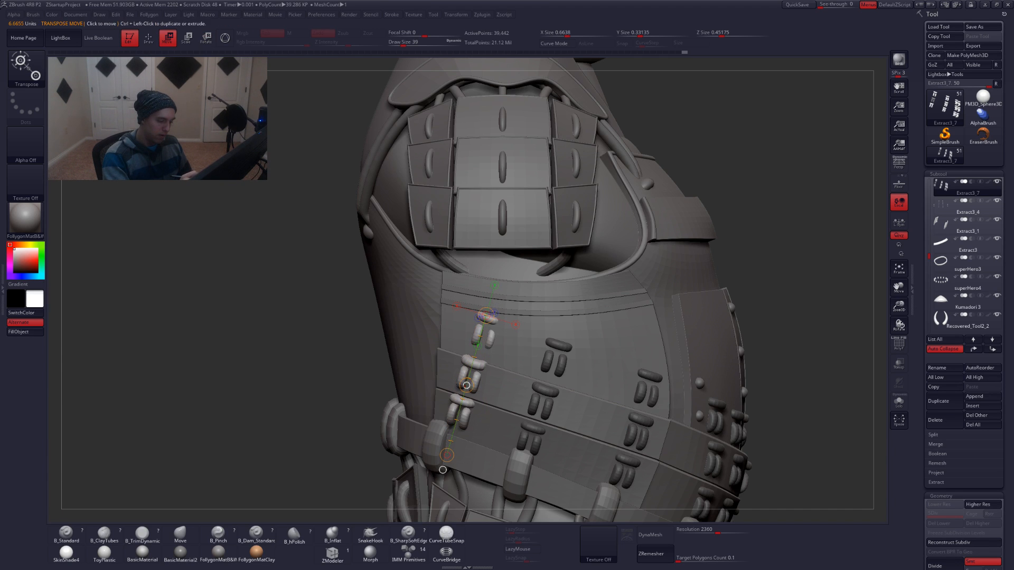
{"action": "left_click_drag", "start_coordinate": [466, 385], "coordinate": [466, 386]}
Rotate the rearmost column from the back view so its staples sit against the side bands
{"action": "key", "text": "r"}
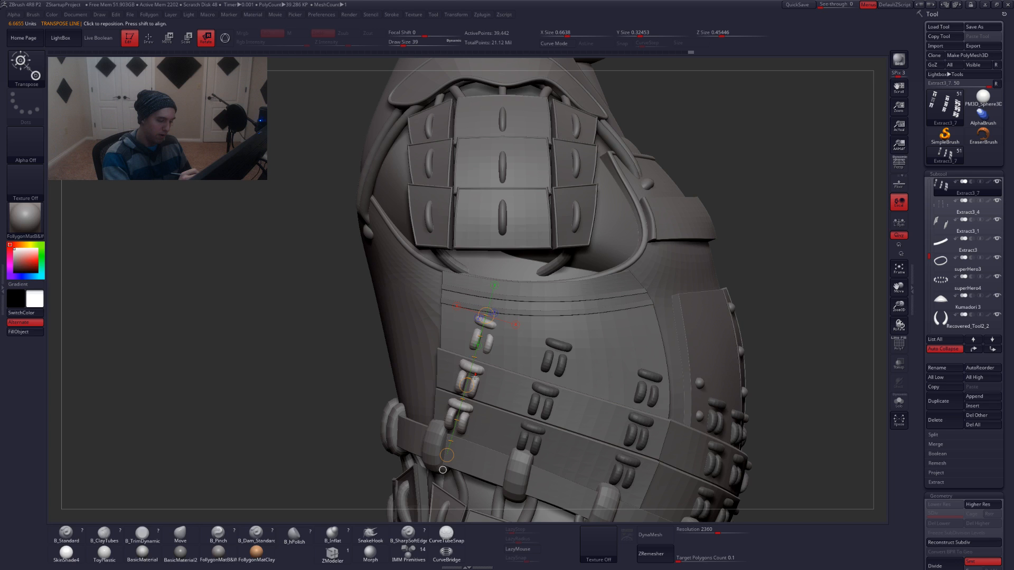
{"action": "left_click_drag", "start_coordinate": [327, 370], "coordinate": [465, 372], "text": "shift"}
{"action": "key", "text": "alt+s"}
{"action": "left_click_drag", "start_coordinate": [465, 421], "coordinate": [477, 285], "text": "shift"}
{"action": "key", "text": "alt+s"}
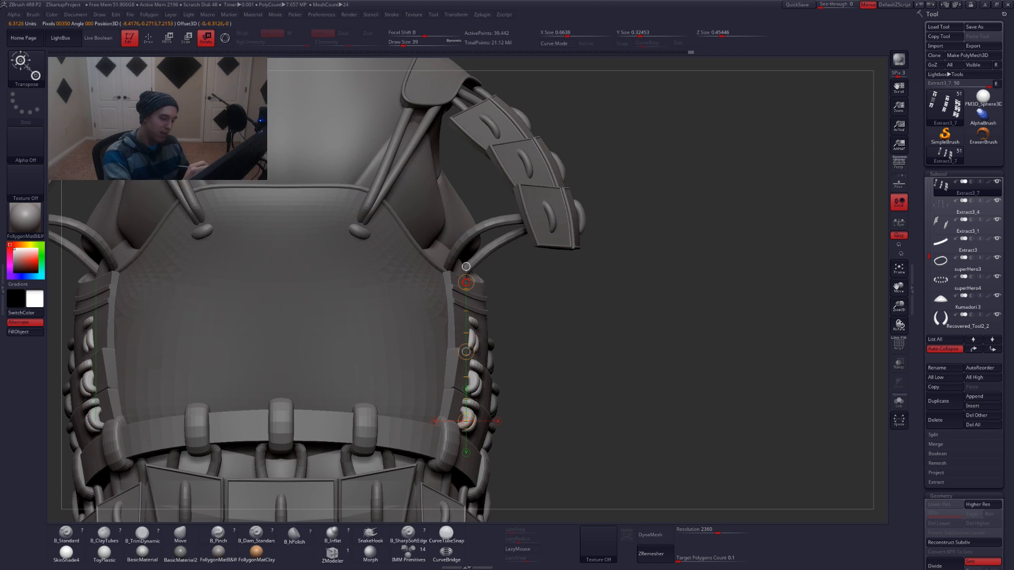
Draw a new rotation line down the rearmost column and fine-tune the column's tilt from behind
{"action": "mouse_move", "coordinate": [629, 364]}
{"action": "left_mouse_down"}
{"action": "mouse_move", "coordinate": [499, 347]}
{"action": "mouse_move", "coordinate": [468, 468]}
{"action": "left_mouse_up"}
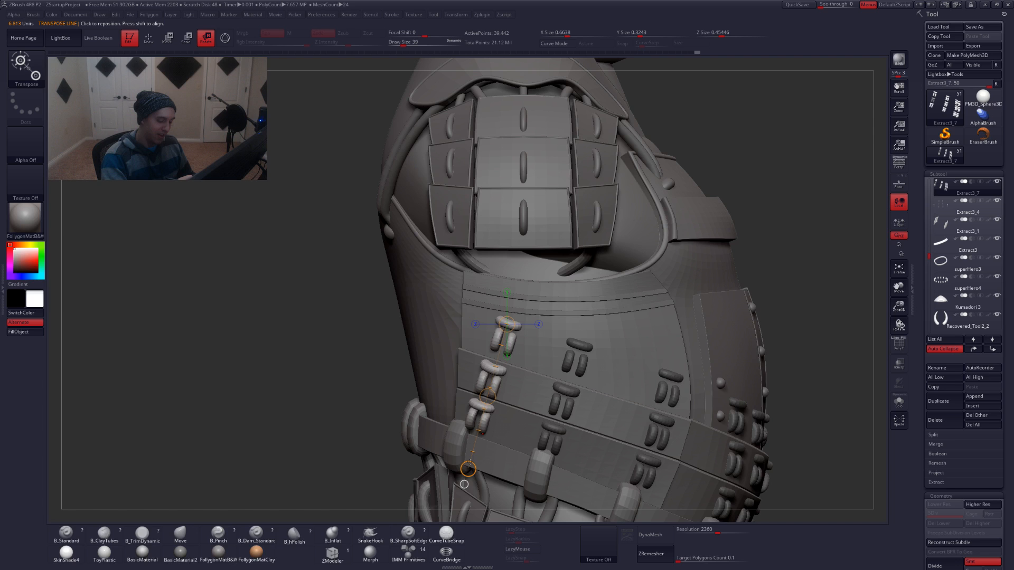
{"action": "right_click_drag", "start_coordinate": [470, 463], "coordinate": [534, 423], "text": "shift"}
{"action": "left_click_drag", "start_coordinate": [536, 417], "coordinate": [528, 420]}
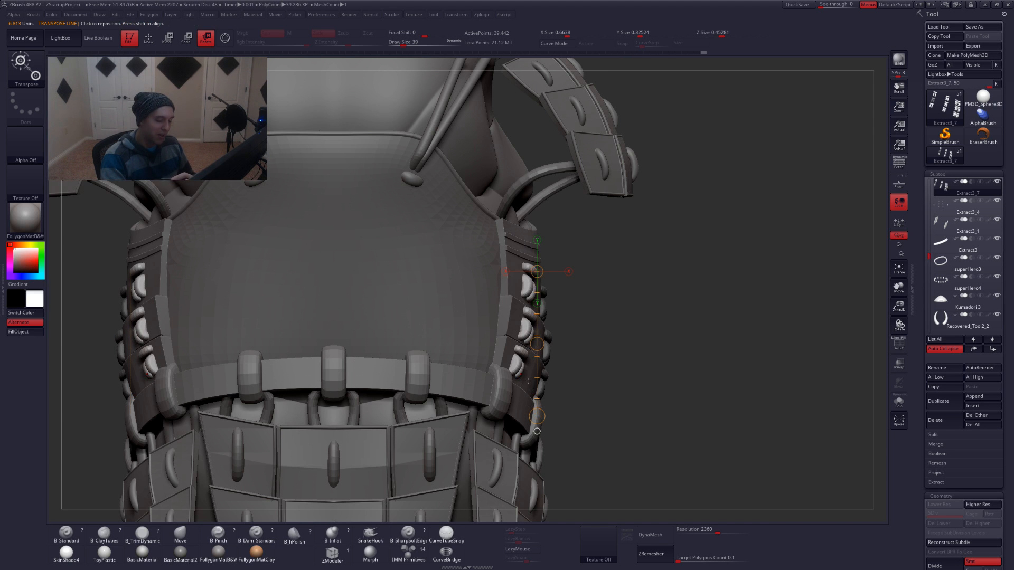
{"action": "right_click_drag", "start_coordinate": [520, 368], "coordinate": [550, 229]}
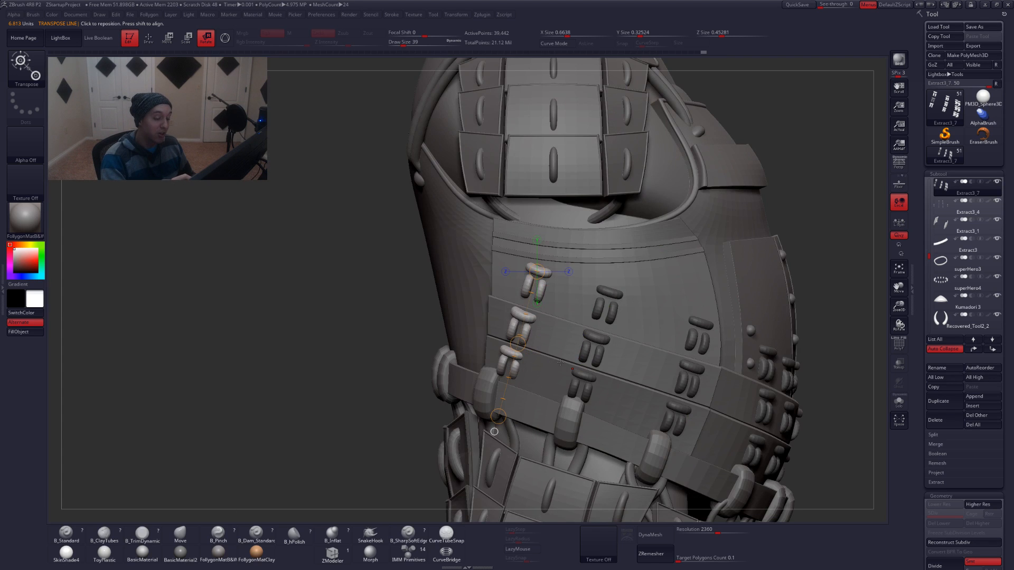
{"action": "key", "text": "y"}
{"action": "left_click", "coordinate": [508, 206]}
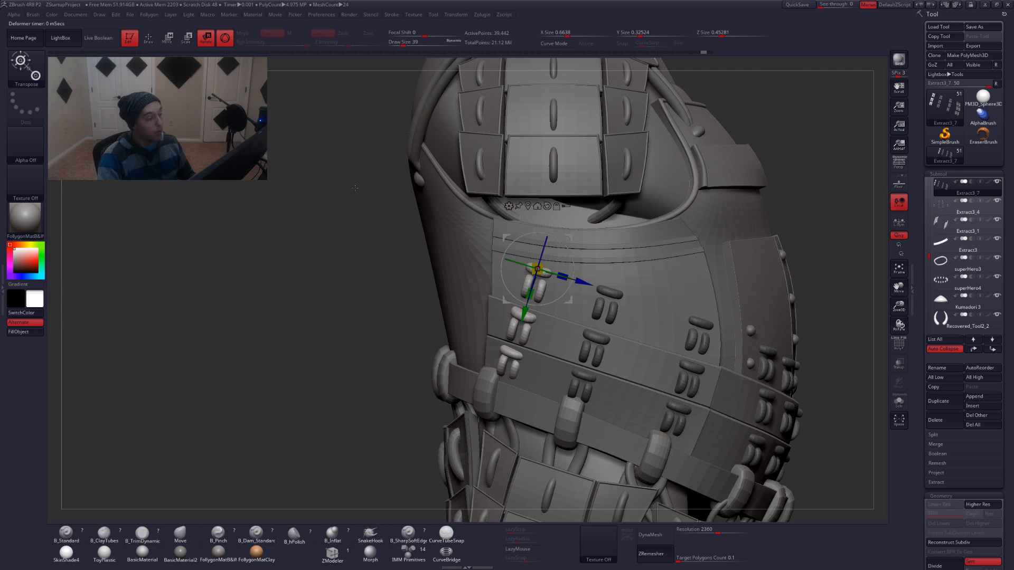
{"action": "left_click", "coordinate": [224, 38]}
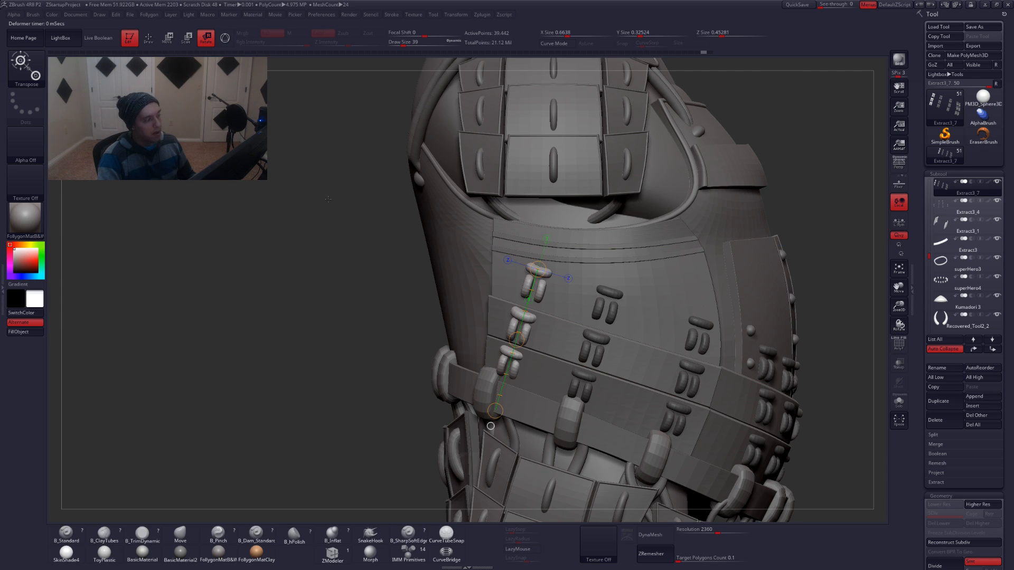
Twist the rearmost staple column slightly about its transpose line to fit the side bands, check it in isolation, and return to draw mode
{"action": "key", "text": "alt+s"}
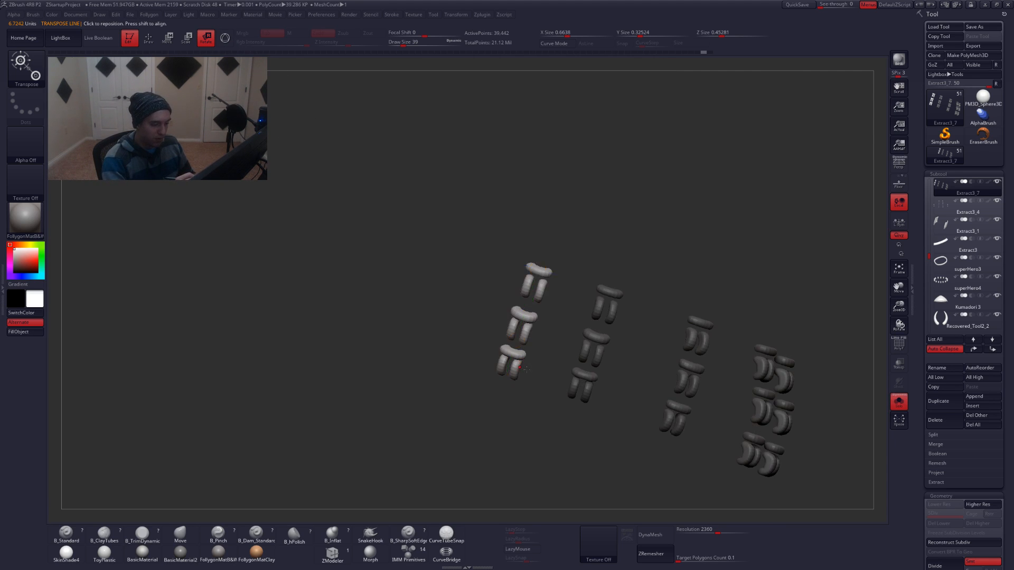
{"action": "right_click_drag", "start_coordinate": [520, 370], "coordinate": [538, 385], "text": "ctrl"}
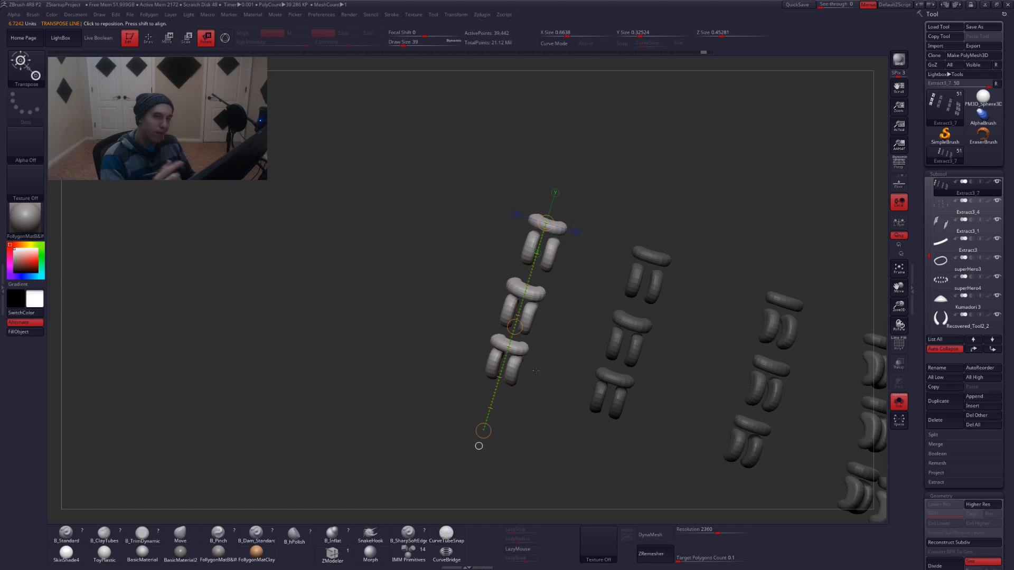
{"action": "key", "text": "alt+s"}
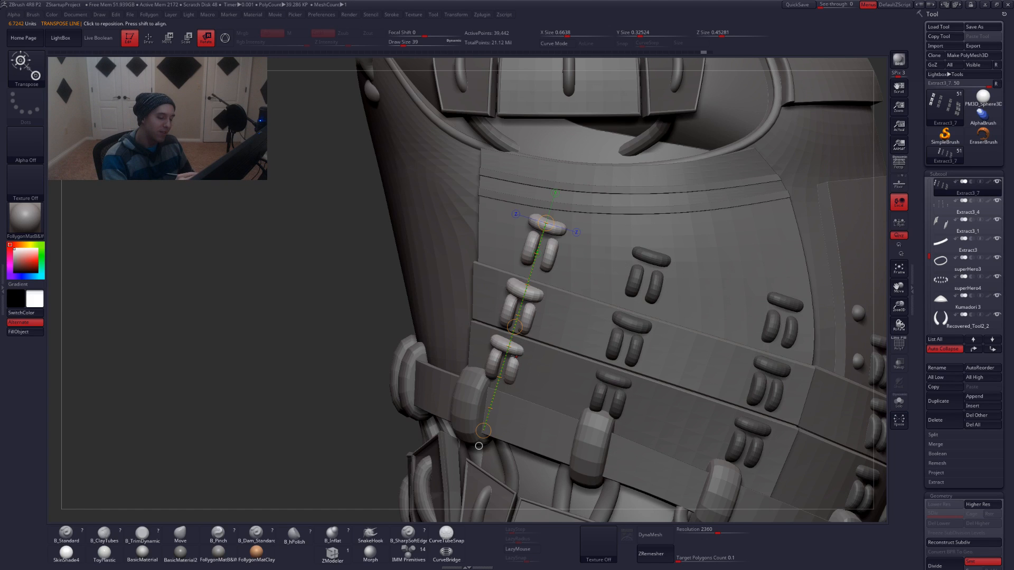
{"action": "key", "text": "ctrl+shift+z"}
{"action": "mouse_move", "coordinate": [515, 328]}
{"action": "left_mouse_down"}
{"action": "mouse_move", "coordinate": [512, 342]}
{"action": "mouse_move", "coordinate": [522, 320]}
{"action": "mouse_move", "coordinate": [523, 345]}
{"action": "left_mouse_up"}
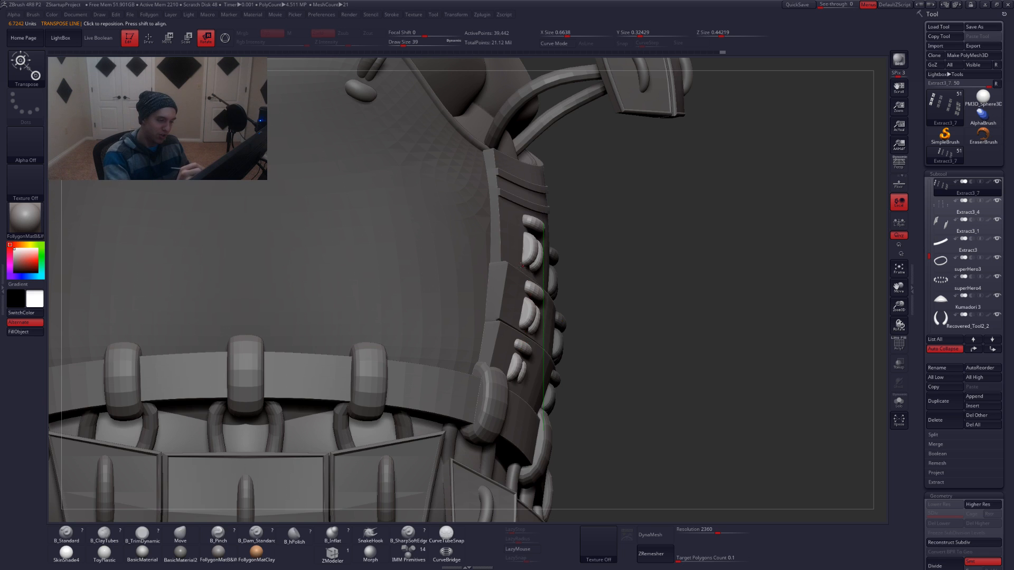
{"action": "key", "text": "ctrl+shift+s"}
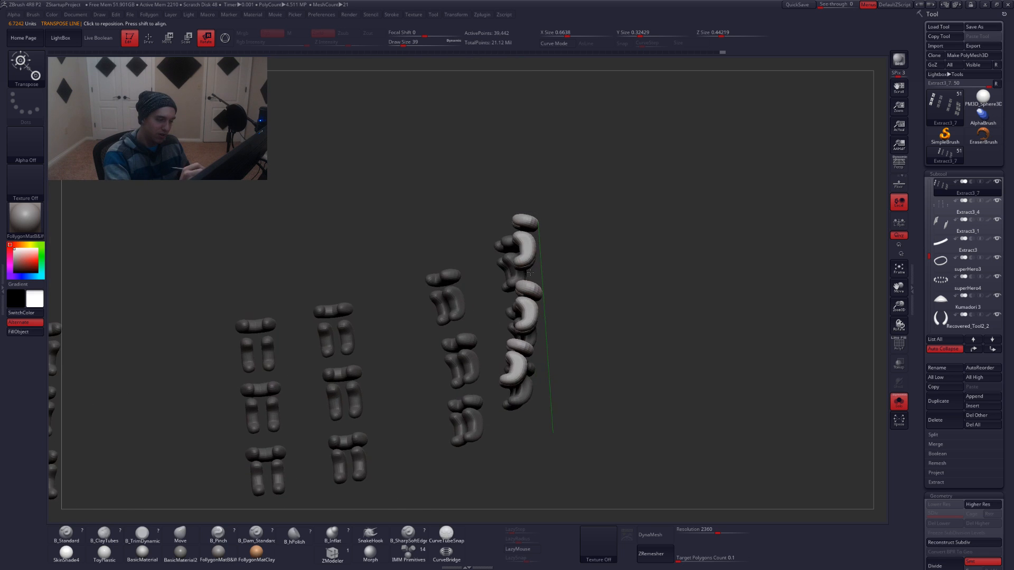
{"action": "key", "text": "q"}
{"action": "key", "text": "ctrl+shift+s"}
{"action": "left_click_drag", "start_coordinate": [559, 230], "coordinate": [560, 233]}
Examine the whole character from the side and front to judge the staple columns and the overall armour layout
{"action": "mouse_move", "coordinate": [766, 381]}
{"action": "left_mouse_down", "text": "alt"}
{"action": "mouse_move", "coordinate": [773, 322]}
{"action": "mouse_move", "coordinate": [771, 349]}
{"action": "mouse_move", "coordinate": [660, 345]}
{"action": "left_mouse_up", "text": "alt"}
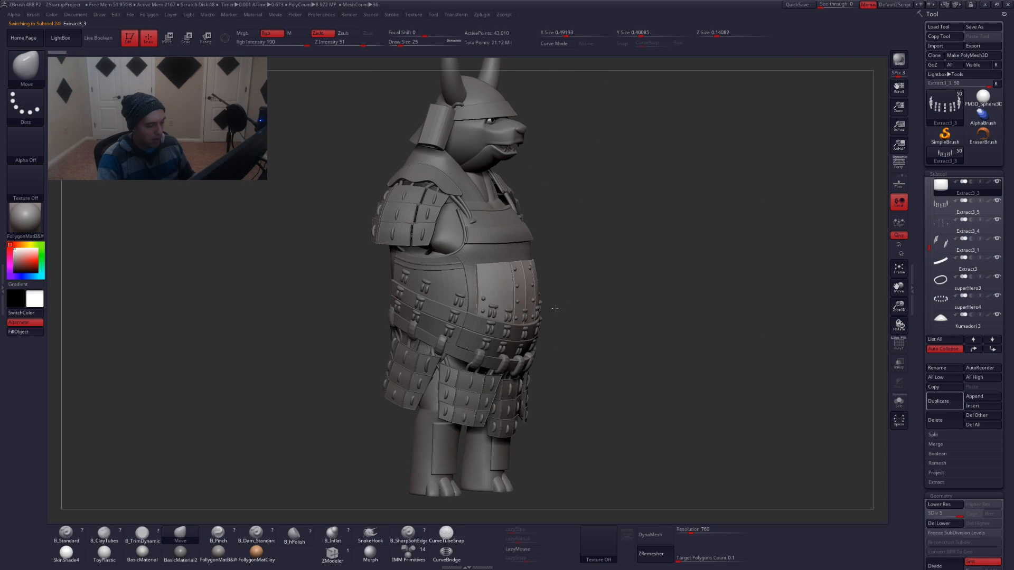
{"action": "left_click_drag", "start_coordinate": [572, 316], "coordinate": [612, 225], "text": "alt"}
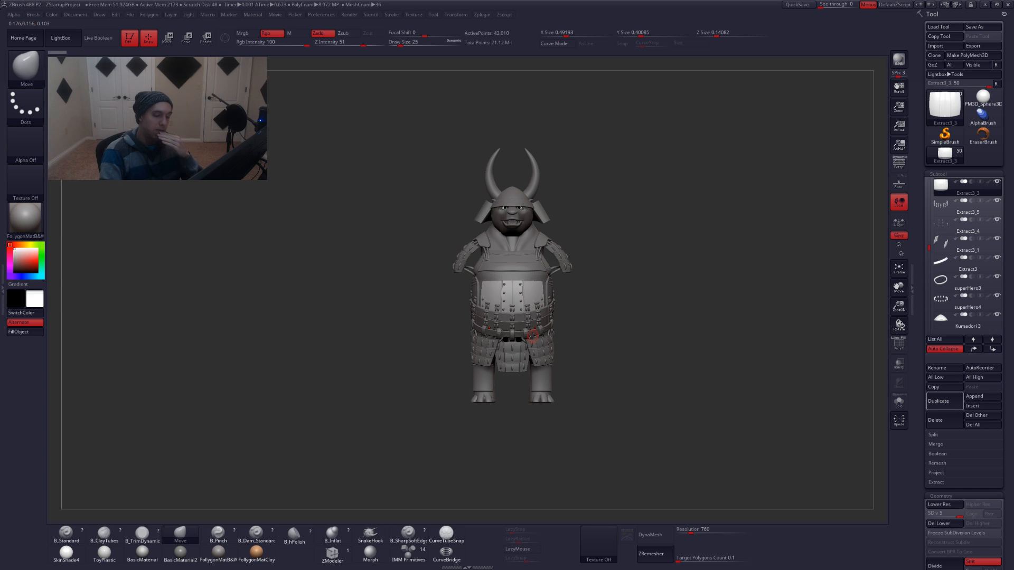
{"action": "right_click_drag", "start_coordinate": [494, 332], "coordinate": [509, 383], "text": "alt"}
{"action": "right_click_drag", "start_coordinate": [527, 323], "coordinate": [505, 332], "text": "alt"}
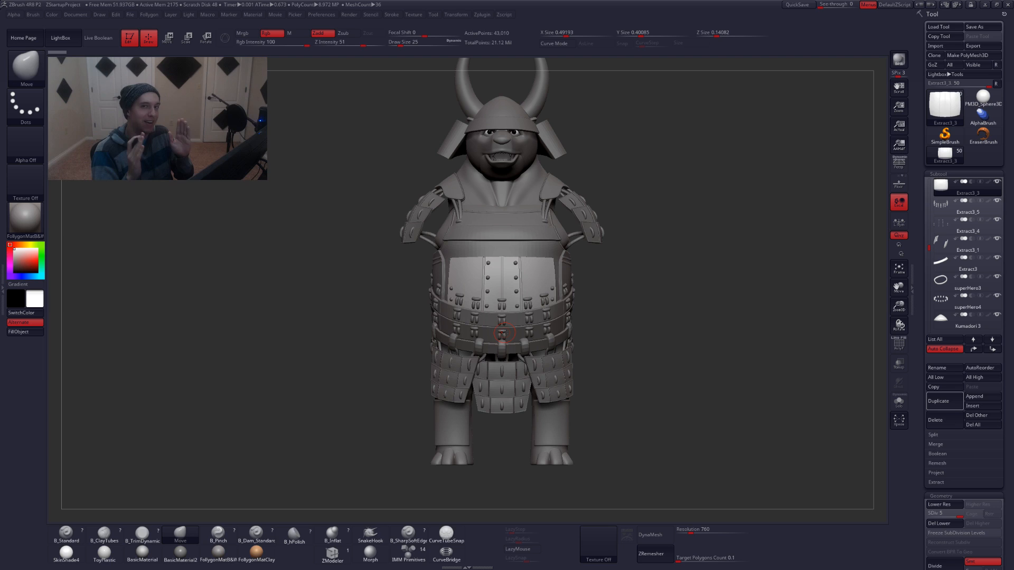
{"action": "right_click_drag", "start_coordinate": [504, 332], "coordinate": [510, 337], "text": "alt"}
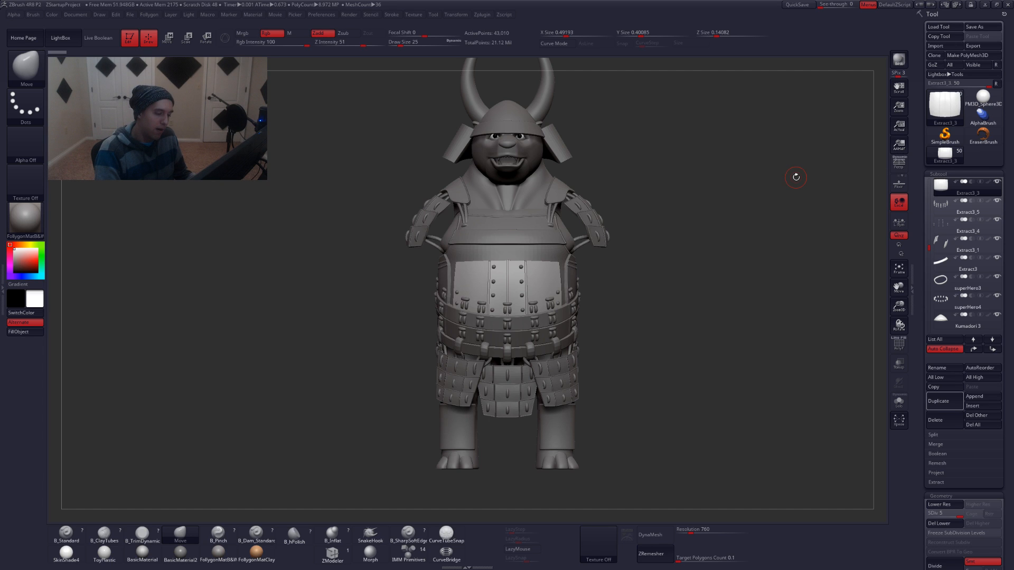
{"action": "left_click_drag", "start_coordinate": [715, 224], "coordinate": [706, 239], "text": "alt"}
{"action": "key", "text": "ctrl+shift+f"}
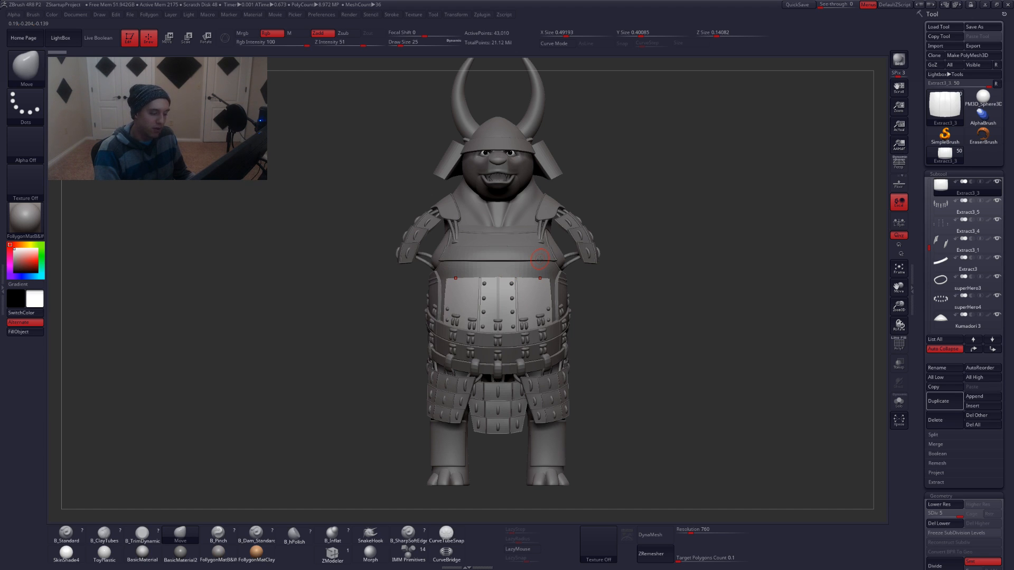
{"action": "mouse_move", "coordinate": [589, 320]}
{"action": "left_mouse_down"}
{"action": "mouse_move", "coordinate": [521, 339]}
{"action": "mouse_move", "coordinate": [578, 325]}
{"action": "left_mouse_up"}
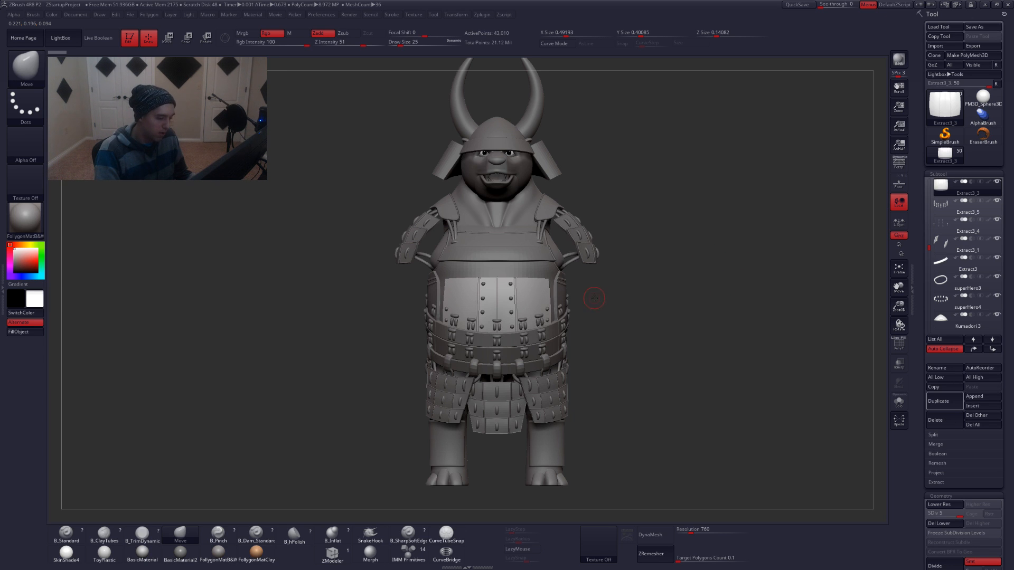
{"action": "left_click_drag", "start_coordinate": [595, 298], "coordinate": [597, 300], "text": "alt"}
Make the torso armour shell behind the riveted front plates the active subtool and display its polygroups and wireframe
{"action": "right_click_drag", "start_coordinate": [597, 300], "coordinate": [604, 312], "text": "ctrl"}
{"action": "right_click_drag", "start_coordinate": [433, 311], "coordinate": [455, 328], "text": "alt"}
{"action": "right_click_drag", "start_coordinate": [518, 270], "coordinate": [528, 292], "text": "alt"}
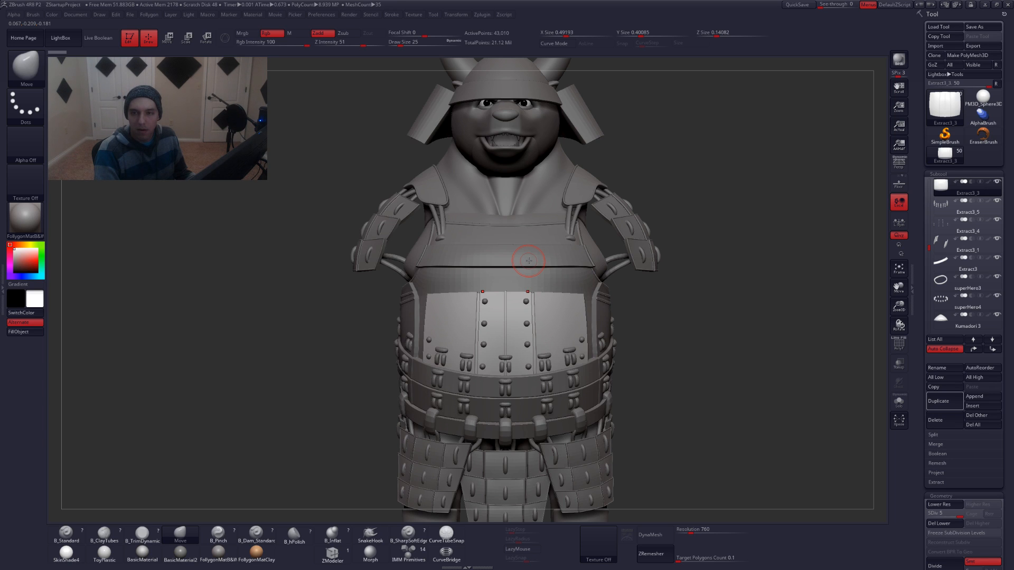
{"action": "right_click_drag", "start_coordinate": [493, 260], "coordinate": [497, 270], "text": "ctrl"}
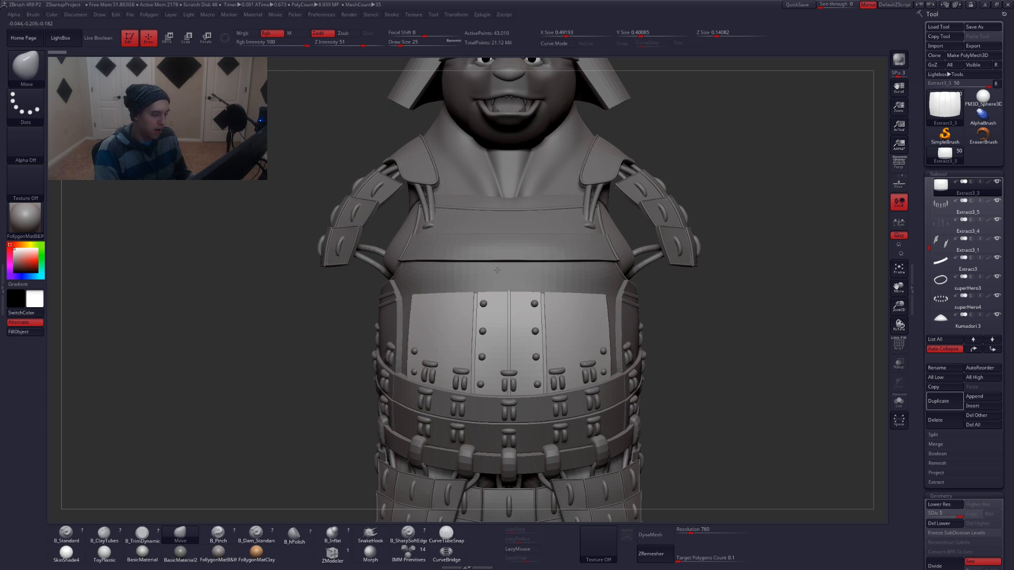
{"action": "left_click", "coordinate": [497, 270], "text": "alt"}
{"action": "key", "text": "shift+f"}
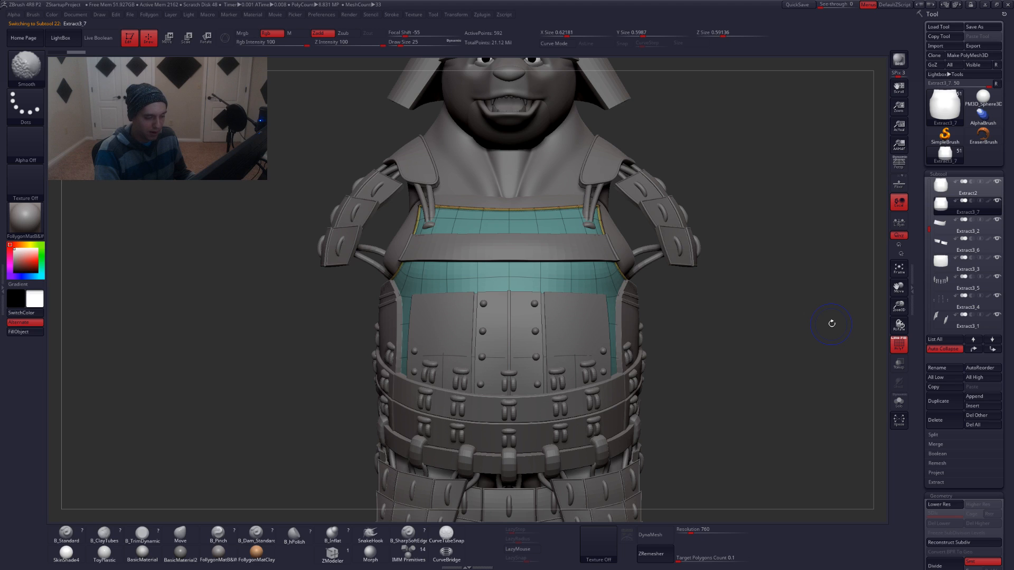
Delete the Extract3_7 torso subtool
{"action": "key", "text": "shift+d"}
{"action": "key", "text": "shift+f"}
{"action": "key", "text": "space"}
{"action": "left_click_drag", "start_coordinate": [777, 284], "coordinate": [780, 286]}
{"action": "key", "text": "space"}
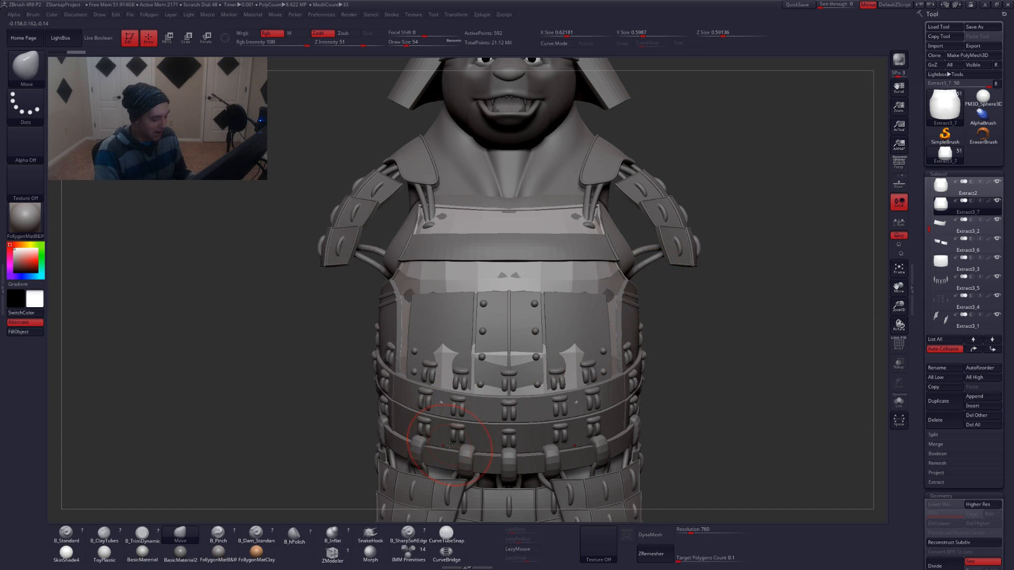
{"action": "left_click", "coordinate": [933, 420]}
{"action": "left_click", "coordinate": [872, 441]}
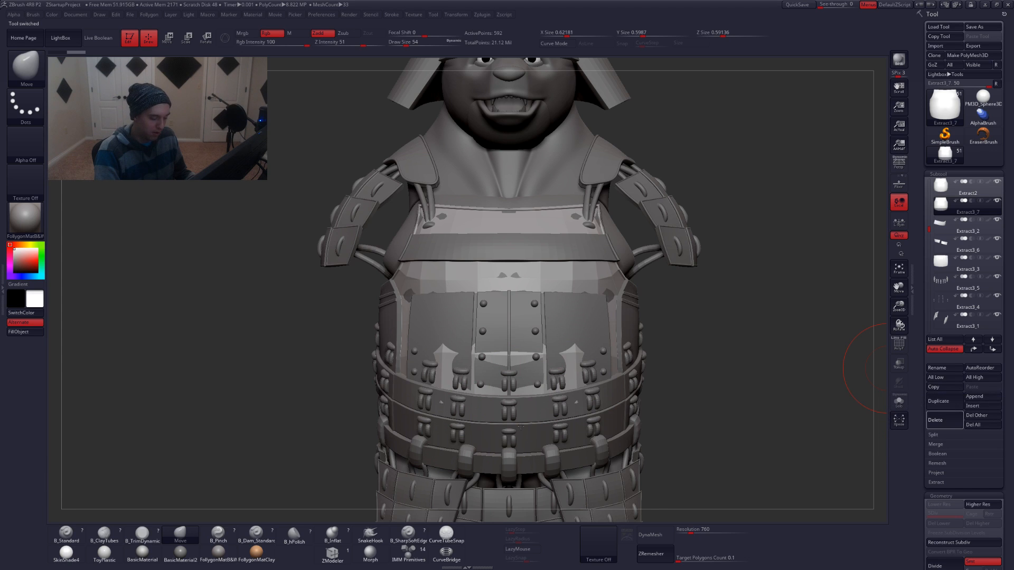
Duplicate the waist lacing knots subtool and display the copy with its polygroup wireframe
{"action": "left_click", "coordinate": [506, 381], "text": "alt"}
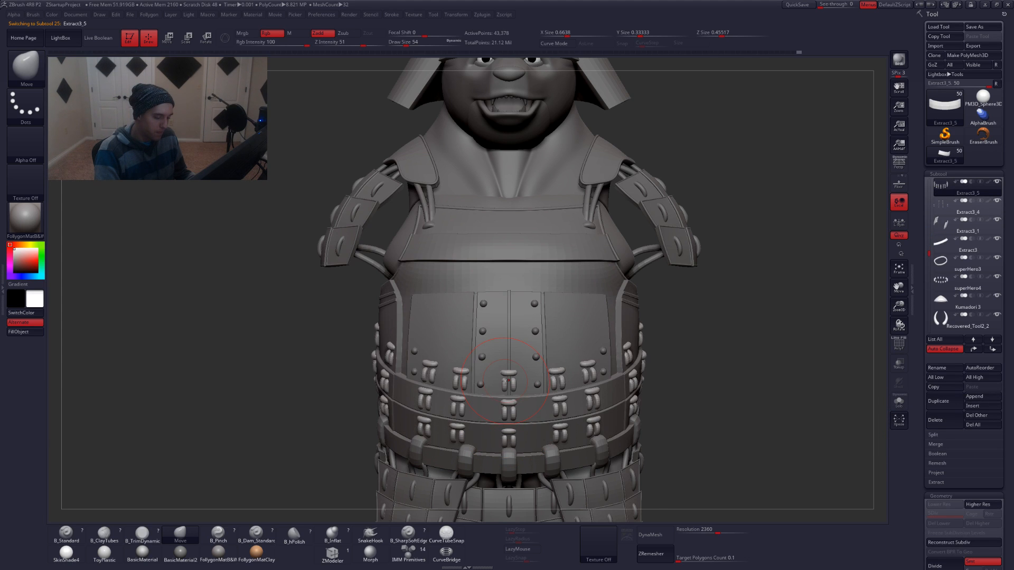
{"action": "left_click", "coordinate": [938, 401]}
{"action": "left_click", "coordinate": [899, 401]}
{"action": "key", "text": "shift+f"}
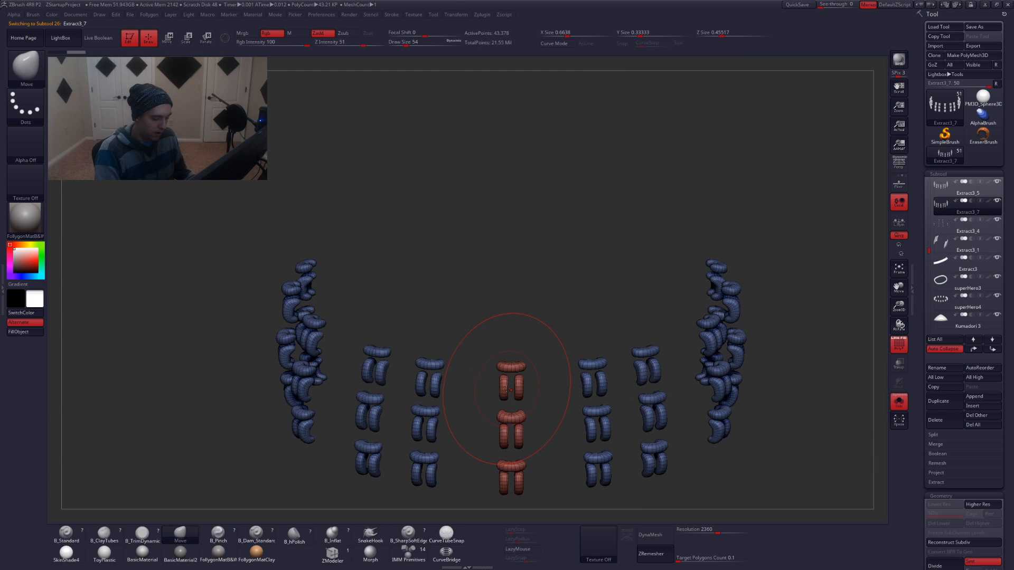
Auto-group the copied lacing by separate piece and delete everything except one vertical loop at the front centre
{"action": "key", "text": "ctrl+shift+g"}
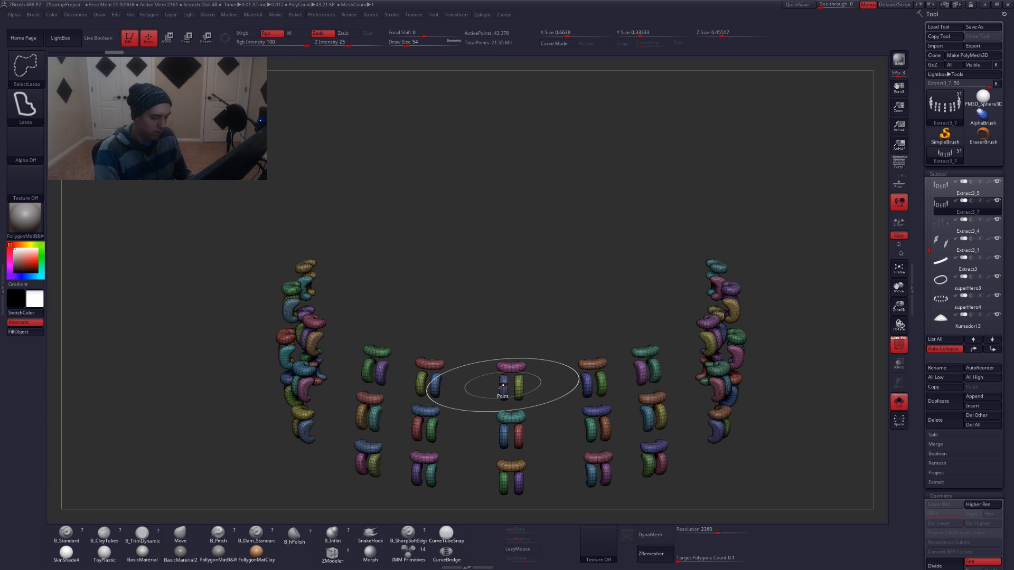
{"action": "left_click", "coordinate": [504, 389], "text": "ctrl+shift"}
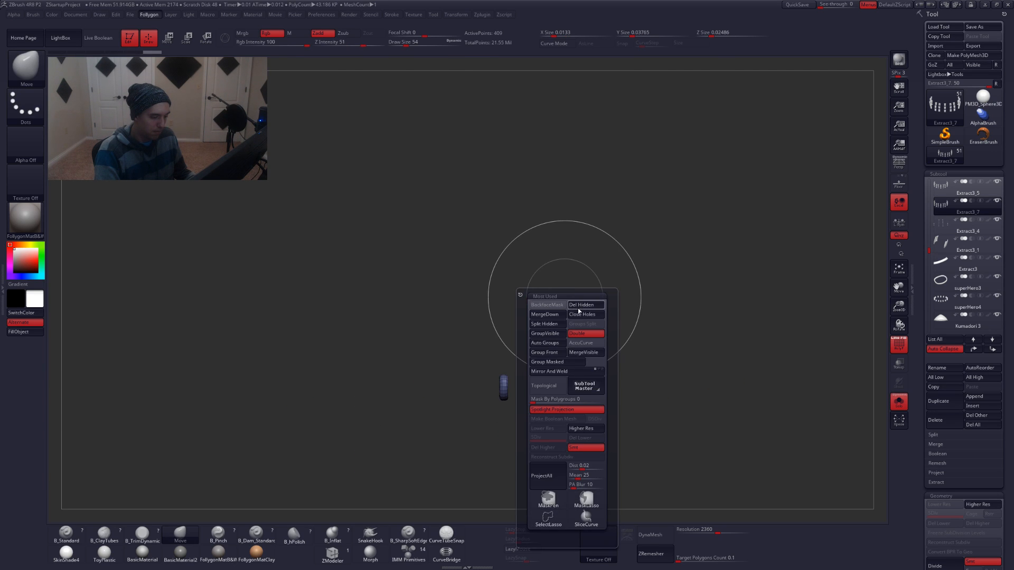
{"action": "left_click", "coordinate": [552, 302], "text": "ctrl+shift"}
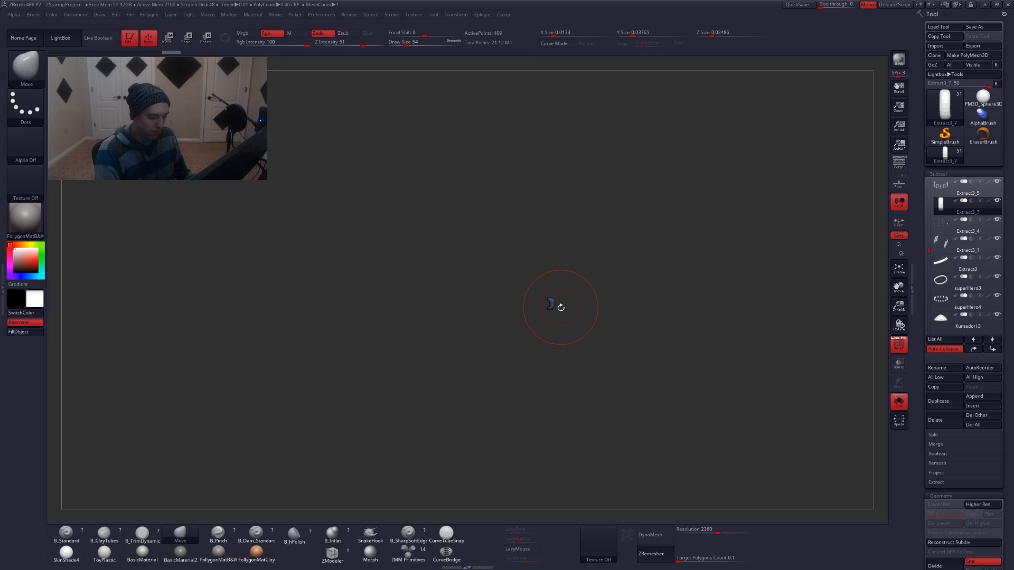
Move the single loop up from the waist to the front of the chest band
{"action": "key", "text": "w"}
{"action": "left_click_drag", "start_coordinate": [553, 304], "coordinate": [581, 373]}
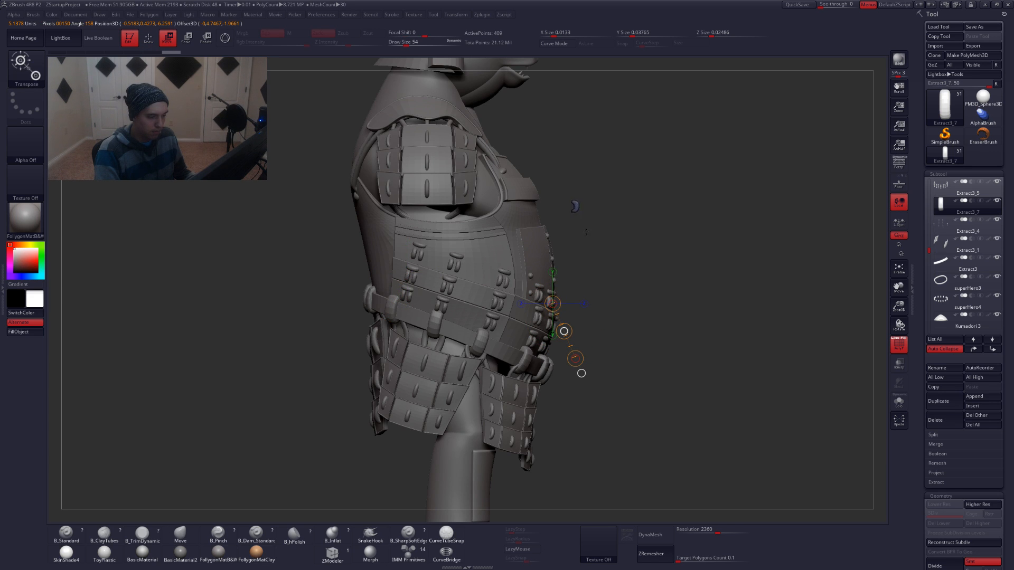
{"action": "key", "text": "q"}
{"action": "right_click_drag", "start_coordinate": [537, 217], "coordinate": [493, 218]}
{"action": "right_click_drag", "start_coordinate": [554, 198], "coordinate": [562, 259], "text": "ctrl"}
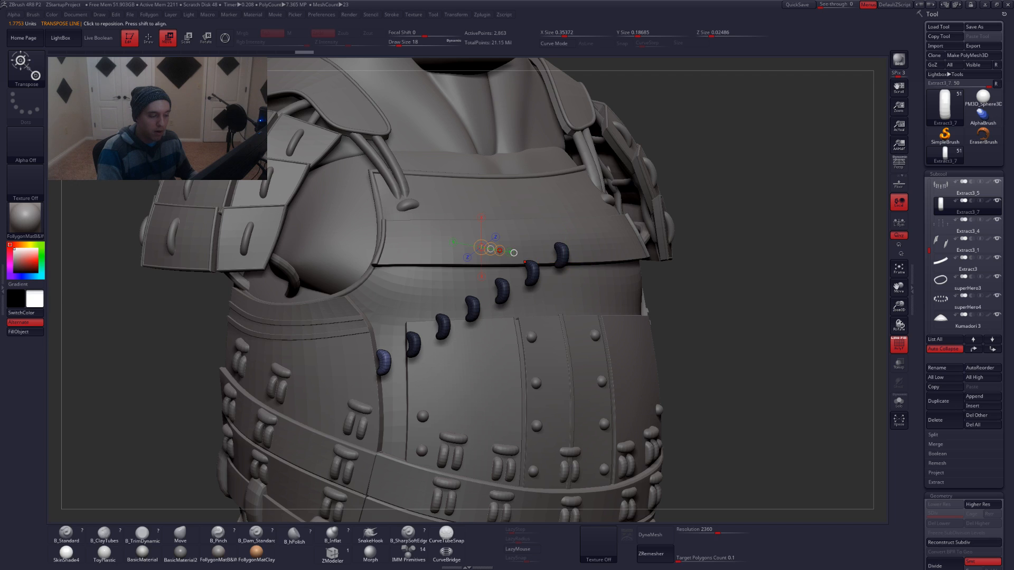
Undo the diagonal row of loop copies across the chest, back to a single loop
{"action": "right_click_drag", "start_coordinate": [586, 258], "coordinate": [531, 259]}
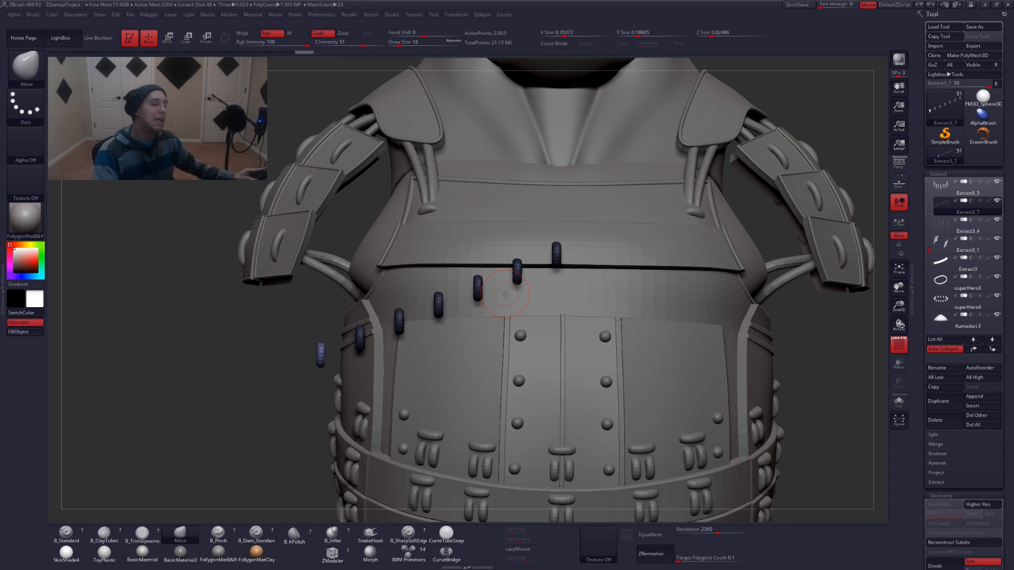
{"action": "key", "text": "ctrl+z"}
{"action": "key", "text": "ctrl+z"}
{"action": "key", "text": "ctrl+z"}
{"action": "key", "text": "ctrl+z"}
{"action": "key", "text": "ctrl+z"}
{"action": "key", "text": "ctrl+z"}
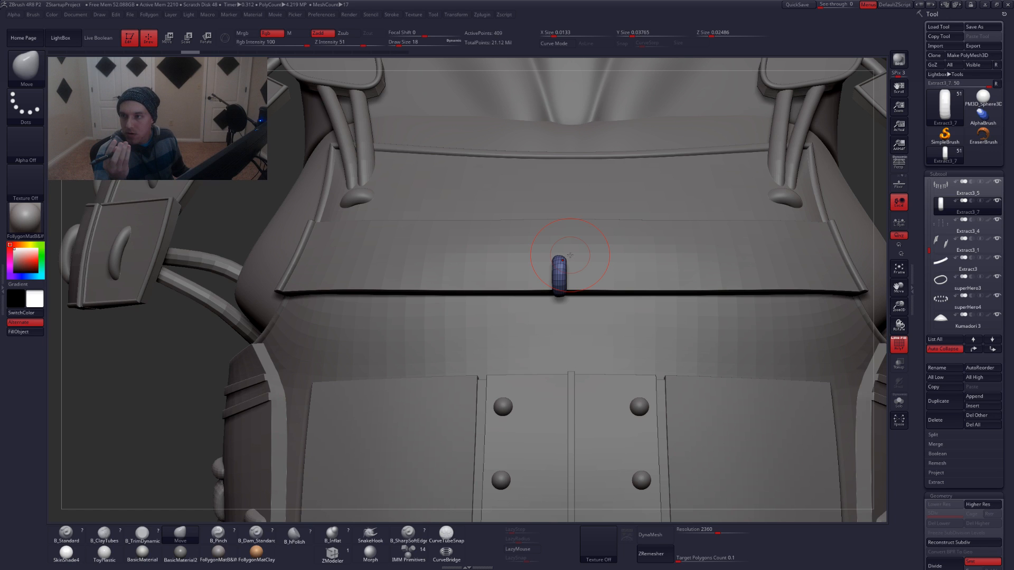
Move the loop sideways to just below the outer corner of the chest band
{"action": "mouse_move", "coordinate": [944, 106]}
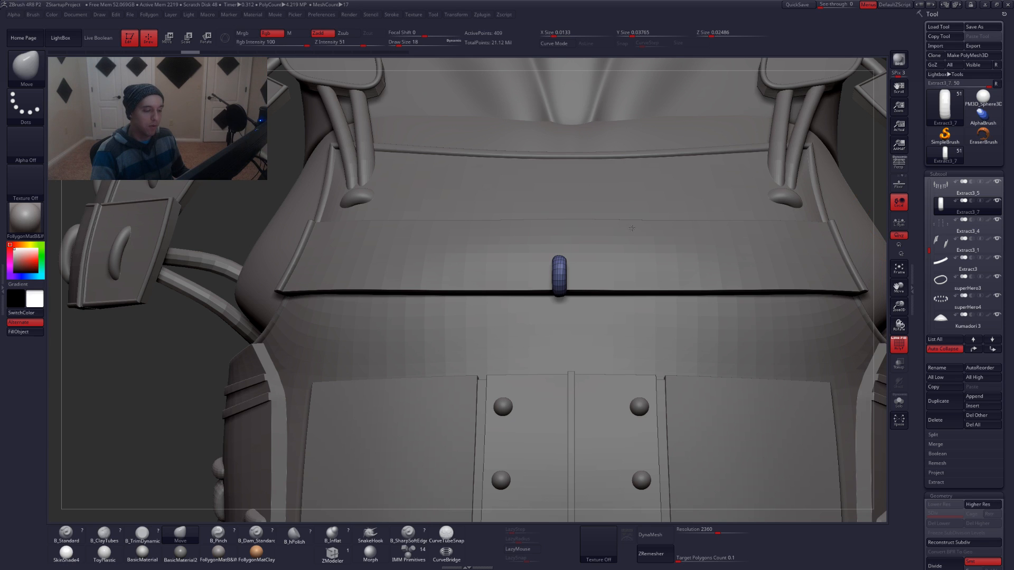
{"action": "right_click_drag", "start_coordinate": [578, 285], "coordinate": [587, 271], "text": "alt"}
{"action": "key", "text": "w"}
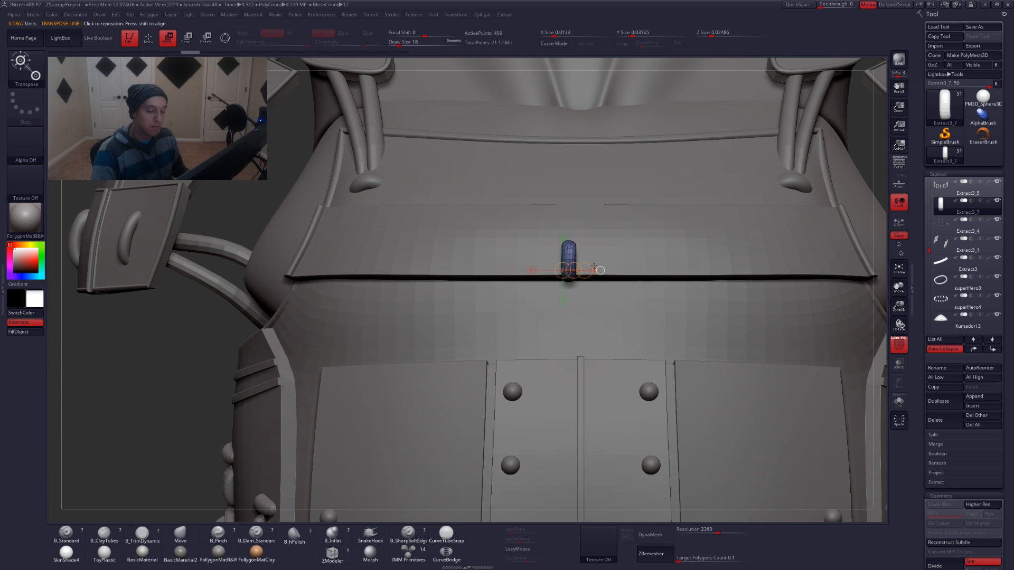
{"action": "mouse_move", "coordinate": [574, 254]}
{"action": "left_mouse_down"}
{"action": "mouse_move", "coordinate": [665, 254]}
{"action": "mouse_move", "coordinate": [386, 299]}
{"action": "left_mouse_up"}
{"action": "key", "text": "q"}
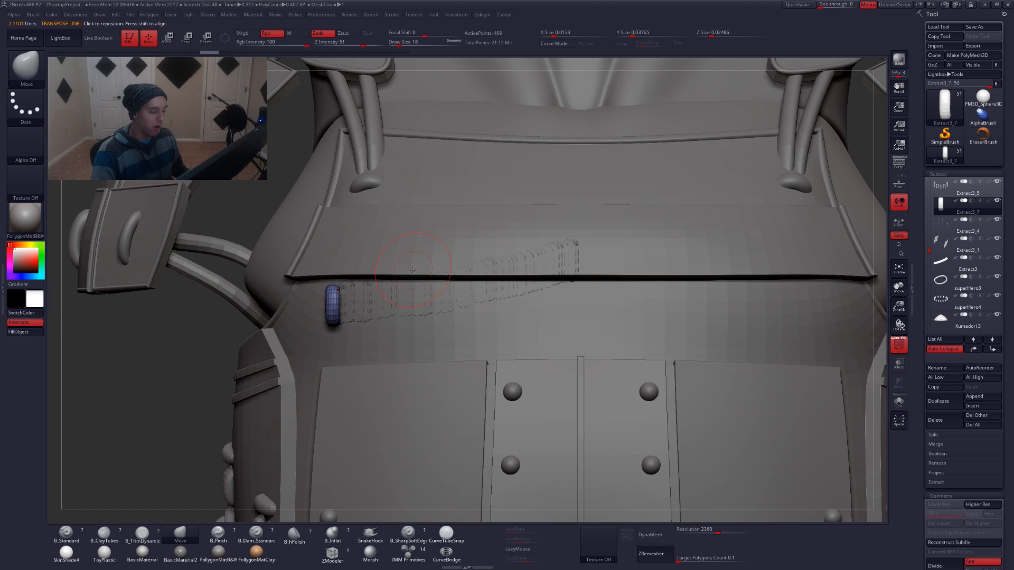
Rotate the loop slightly in side view to match the slope of the torso
{"action": "right_click_drag", "start_coordinate": [419, 273], "coordinate": [473, 289], "text": "ctrl"}
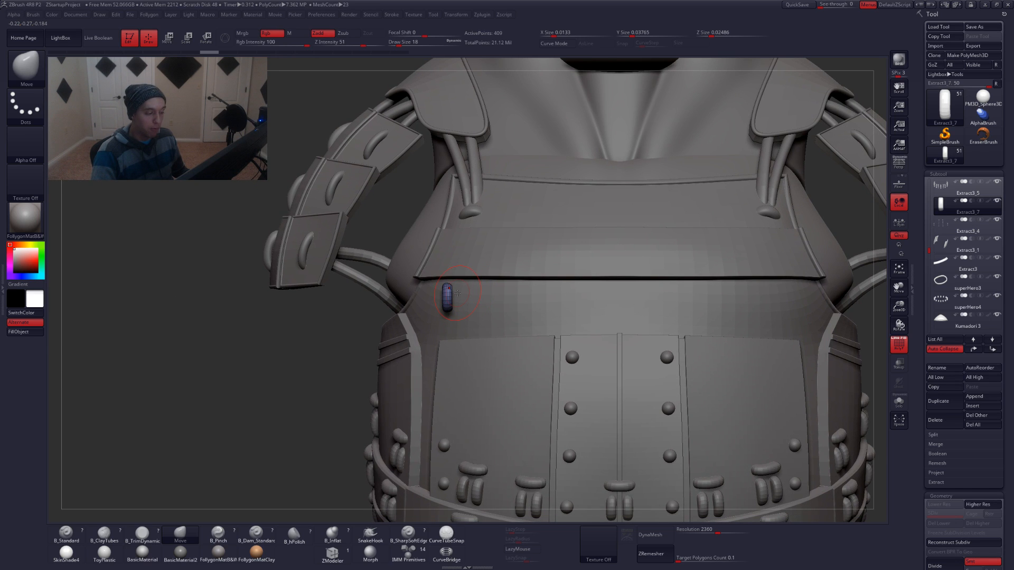
{"action": "mouse_move", "coordinate": [457, 292]}
{"action": "right_mouse_down"}
{"action": "mouse_move", "coordinate": [474, 304]}
{"action": "mouse_move", "coordinate": [560, 305]}
{"action": "right_mouse_up"}
{"action": "right_click_drag", "start_coordinate": [500, 317], "coordinate": [543, 297], "text": "alt"}
{"action": "key", "text": "r"}
{"action": "mouse_move", "coordinate": [526, 245]}
{"action": "left_mouse_down"}
{"action": "mouse_move", "coordinate": [527, 289]}
{"action": "mouse_move", "coordinate": [576, 279]}
{"action": "left_mouse_up"}
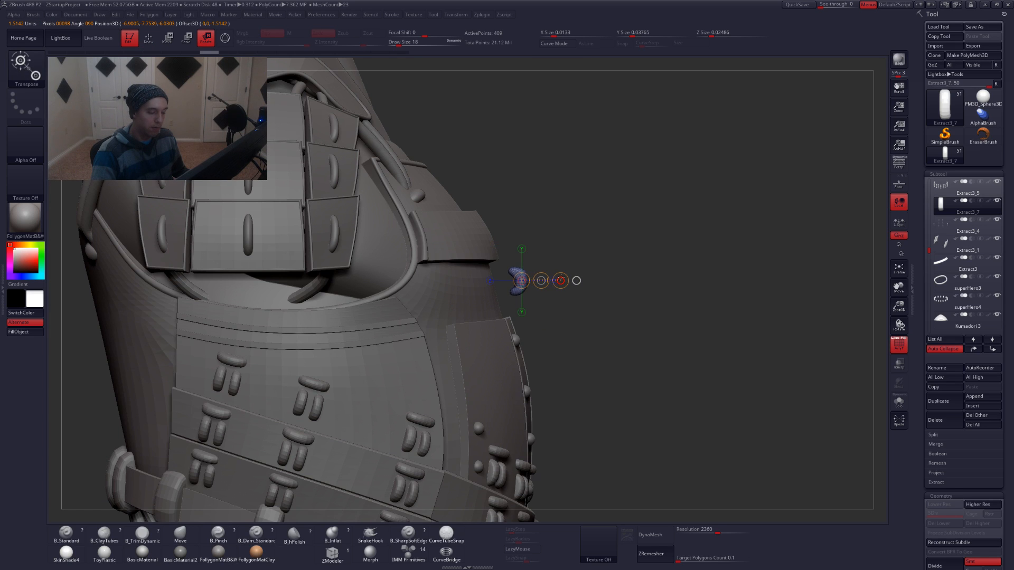
{"action": "key", "text": "b"}
{"action": "key", "text": "m"}
{"action": "key", "text": "v"}
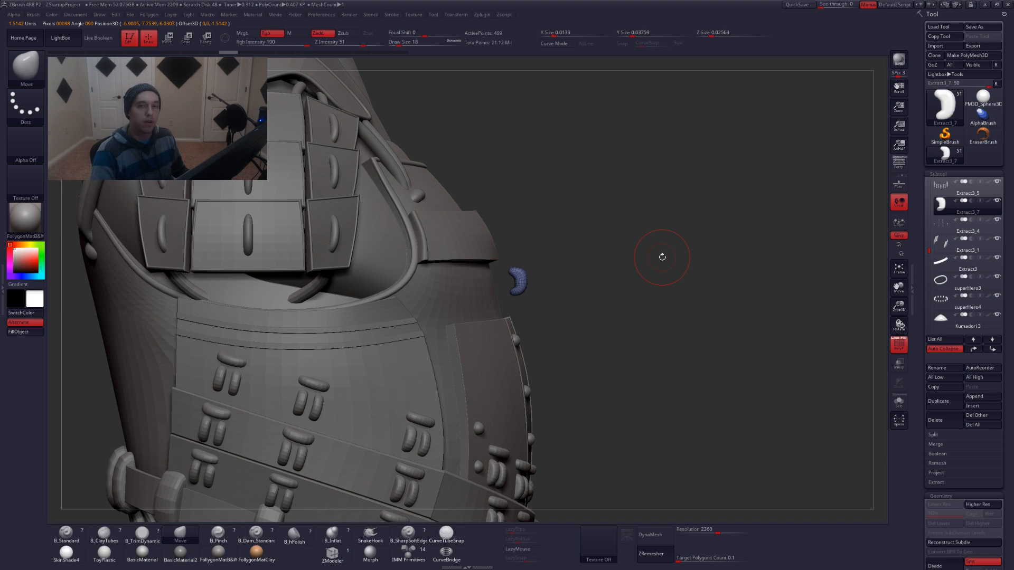
Move the loop back in depth until it sits against the torso surface under the chest band
{"action": "key", "text": "w"}
{"action": "key", "text": "ctrl+z"}
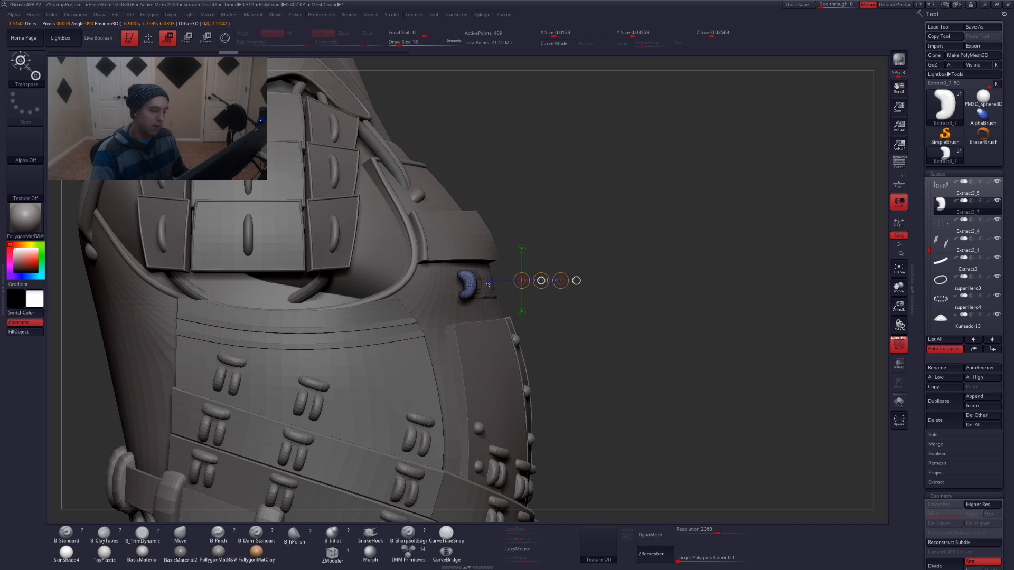
{"action": "key", "text": "ctrl+z"}
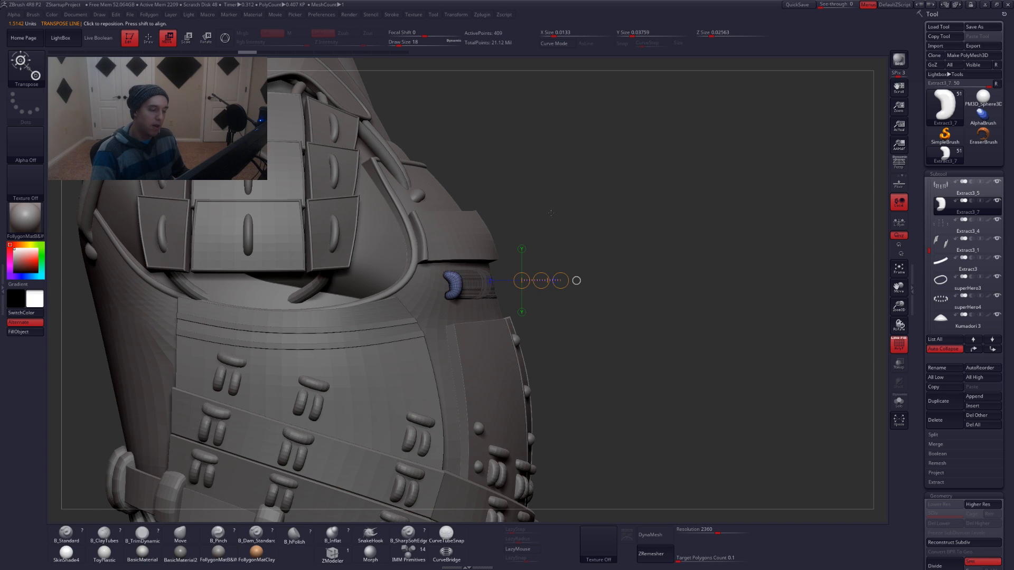
{"action": "key", "text": "q"}
Lay a vertical rotation Transpose line through the loop and inspect its fit on the torso from several angles
{"action": "mouse_move", "coordinate": [584, 268]}
{"action": "left_mouse_down"}
{"action": "mouse_move", "coordinate": [582, 285]}
{"action": "mouse_move", "coordinate": [588, 280]}
{"action": "left_mouse_up"}
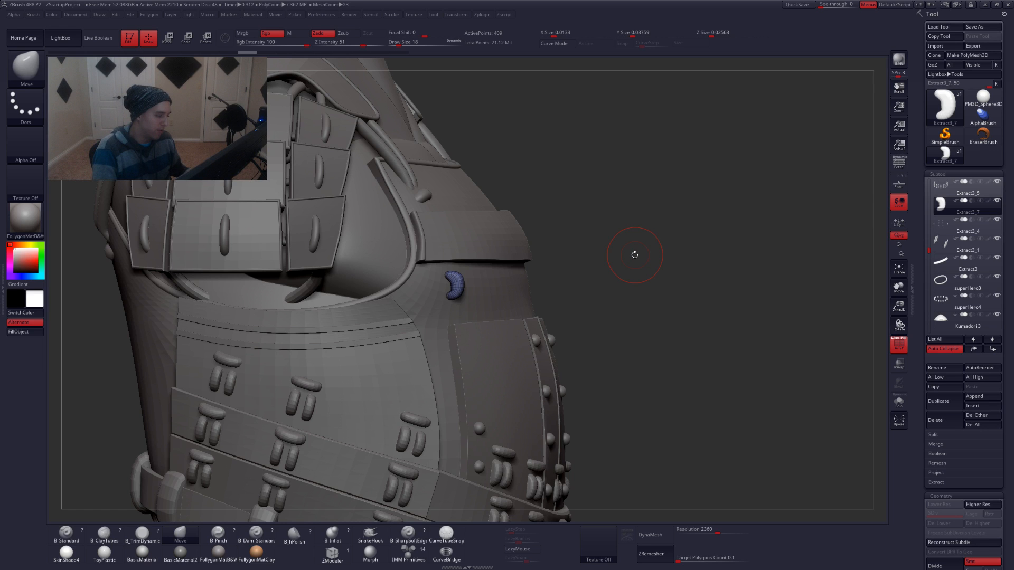
{"action": "mouse_move", "coordinate": [635, 254]}
{"action": "left_mouse_down"}
{"action": "mouse_move", "coordinate": [573, 277]}
{"action": "mouse_move", "coordinate": [496, 346]}
{"action": "mouse_move", "coordinate": [521, 371]}
{"action": "left_mouse_up"}
{"action": "key", "text": "r"}
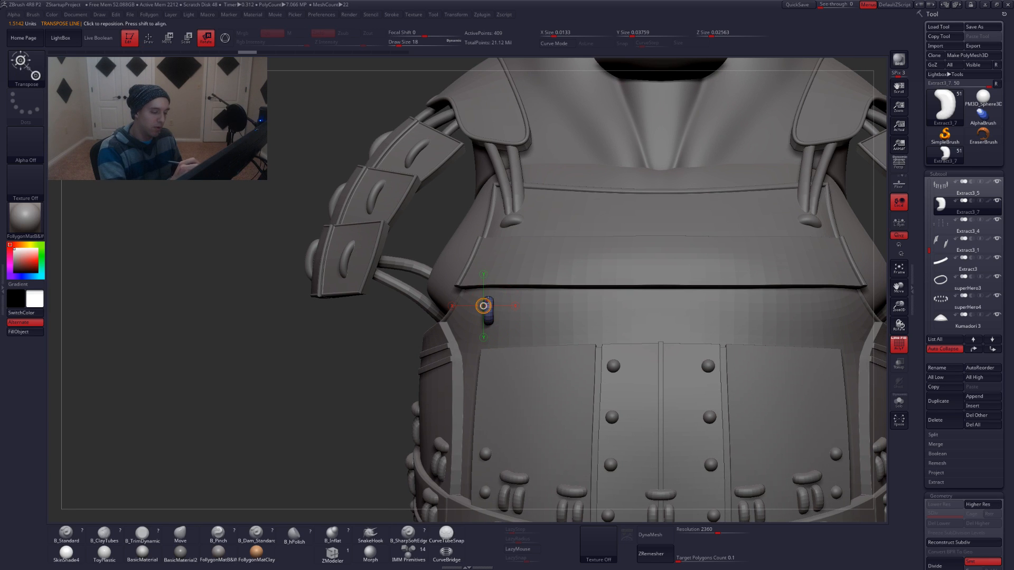
{"action": "mouse_move", "coordinate": [487, 294]}
{"action": "left_mouse_down"}
{"action": "mouse_move", "coordinate": [487, 396]}
{"action": "mouse_move", "coordinate": [487, 378]}
{"action": "left_mouse_up"}
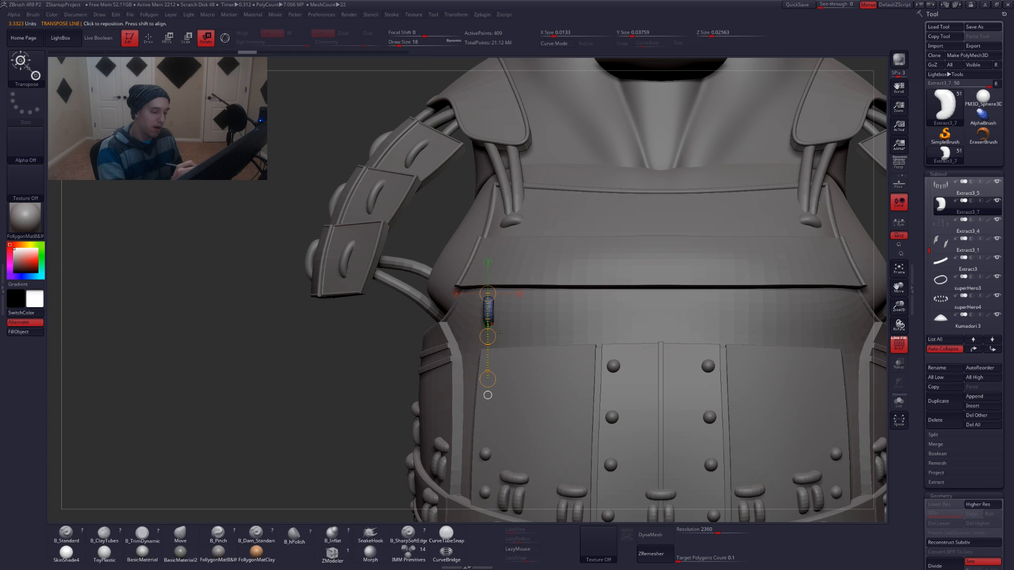
{"action": "left_click_drag", "start_coordinate": [501, 333], "coordinate": [506, 340], "text": "shift"}
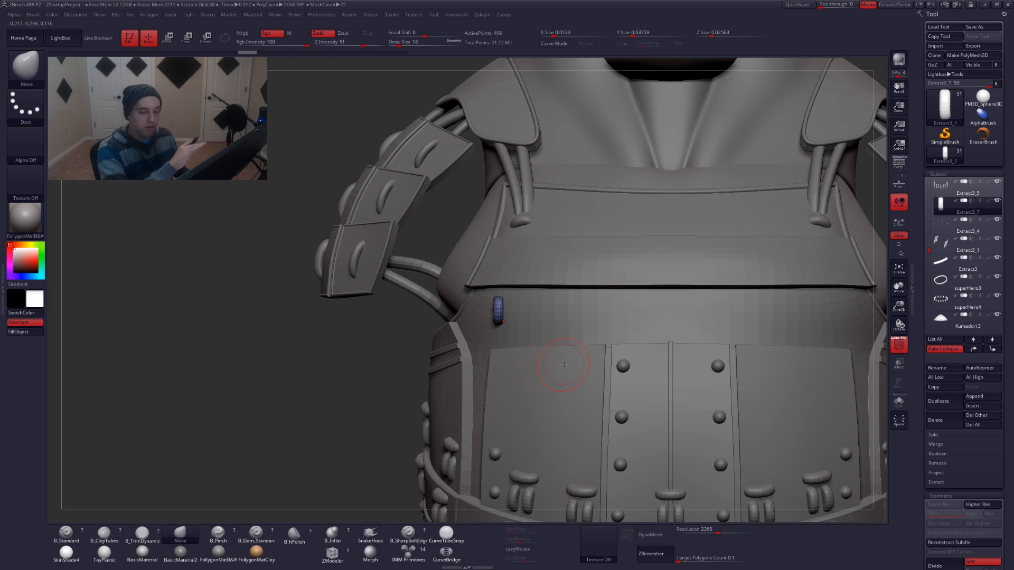
{"action": "right_click_drag", "start_coordinate": [671, 369], "coordinate": [684, 306]}
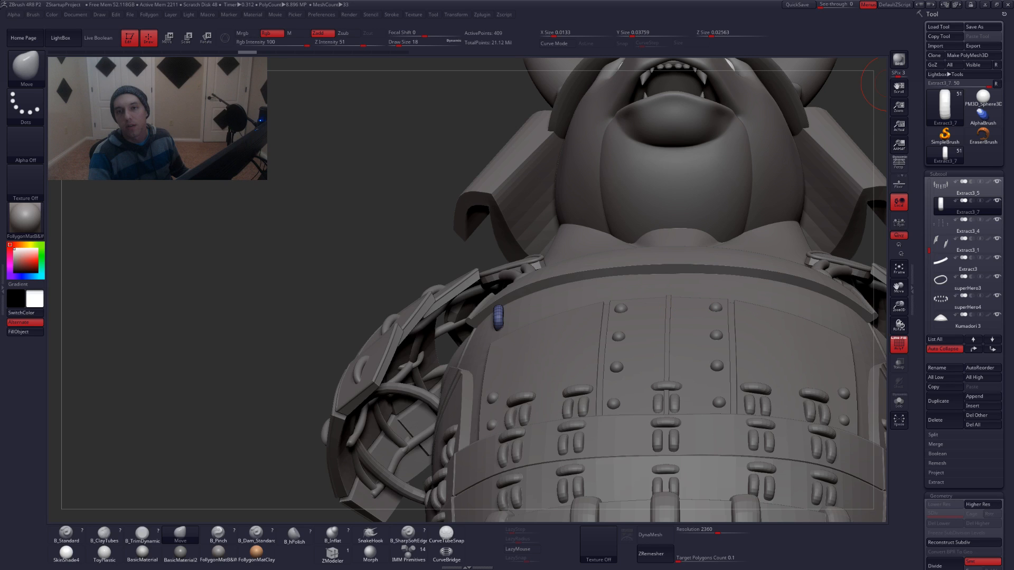
{"action": "left_click_drag", "start_coordinate": [874, 82], "coordinate": [551, 338]}
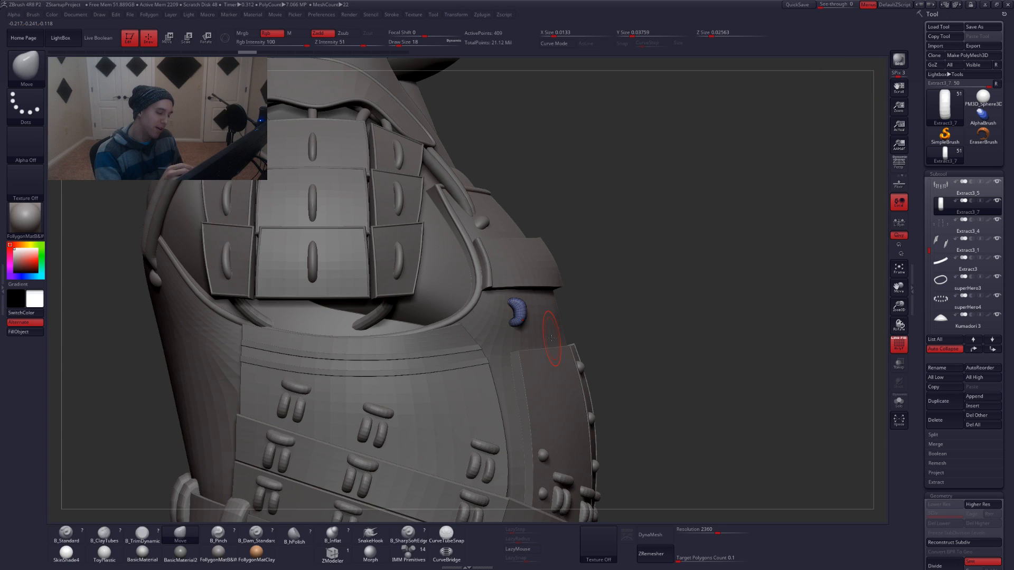
Turn the isolated loop around its vertical axis to follow the torso's curvature, and show the full armour again
{"action": "key", "text": "w"}
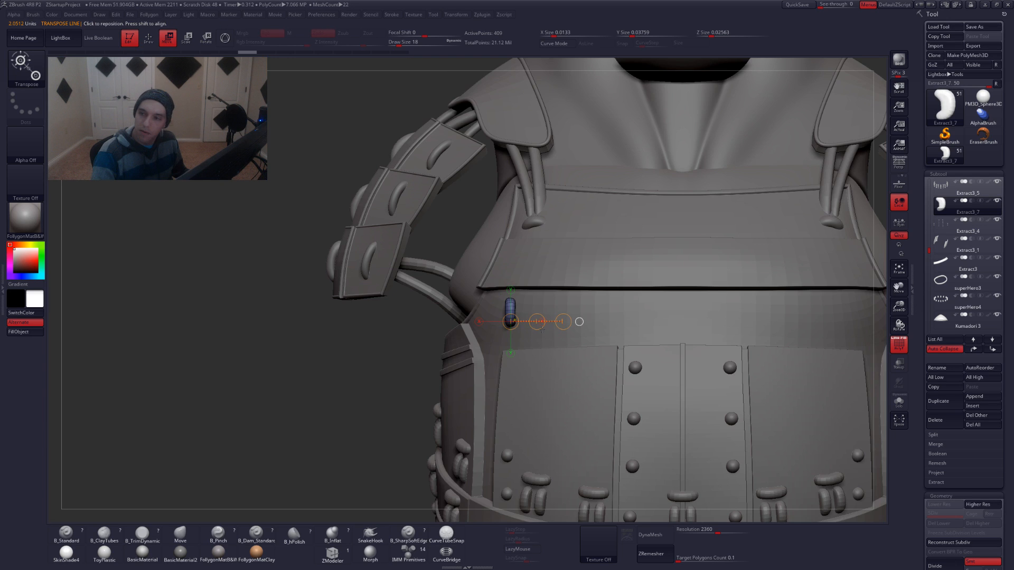
{"action": "right_click_drag", "start_coordinate": [543, 330], "coordinate": [569, 340]}
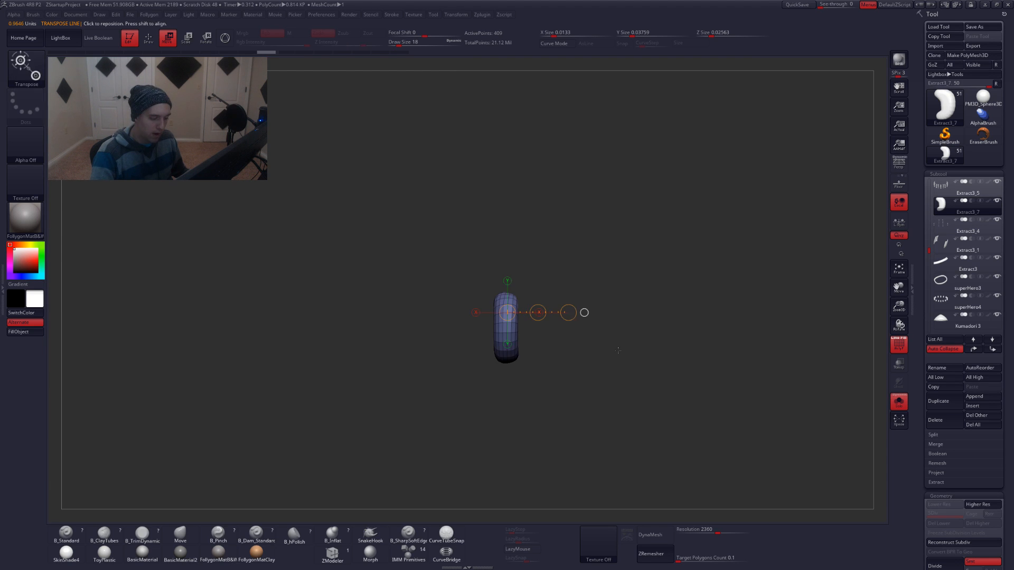
{"action": "key", "text": "q"}
{"action": "right_click_drag", "start_coordinate": [618, 351], "coordinate": [512, 292], "text": "ctrl"}
{"action": "key", "text": "alt+s"}
{"action": "key", "text": "shift+f"}
{"action": "right_click_drag", "start_coordinate": [685, 369], "coordinate": [676, 368], "text": "alt"}
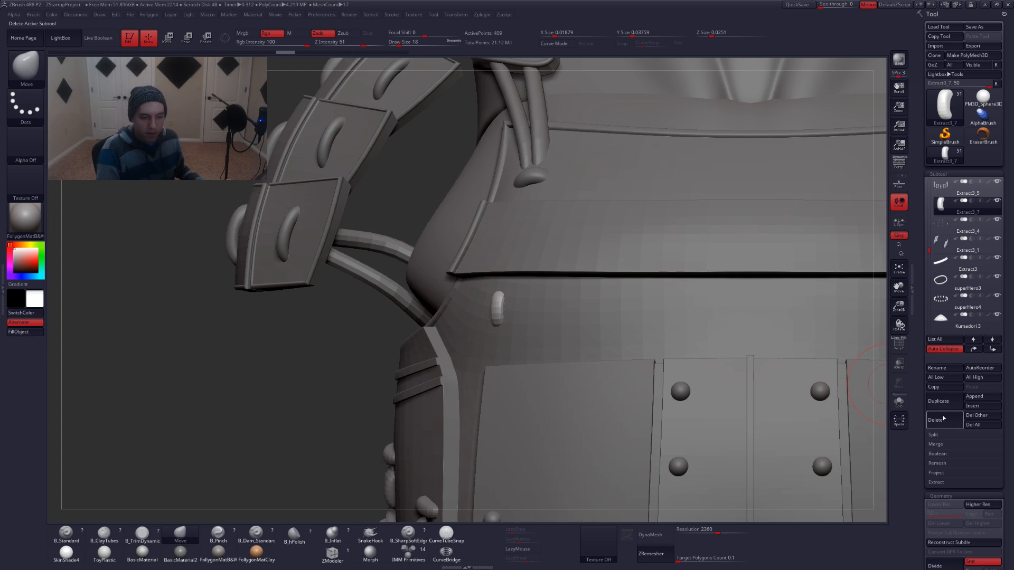
Array the loop with ArrayMesh using 9 repeats, an X offset of about 18.8 and a Y rotation of 54
{"action": "left_click_drag", "start_coordinate": [923, 416], "coordinate": [926, 314]}
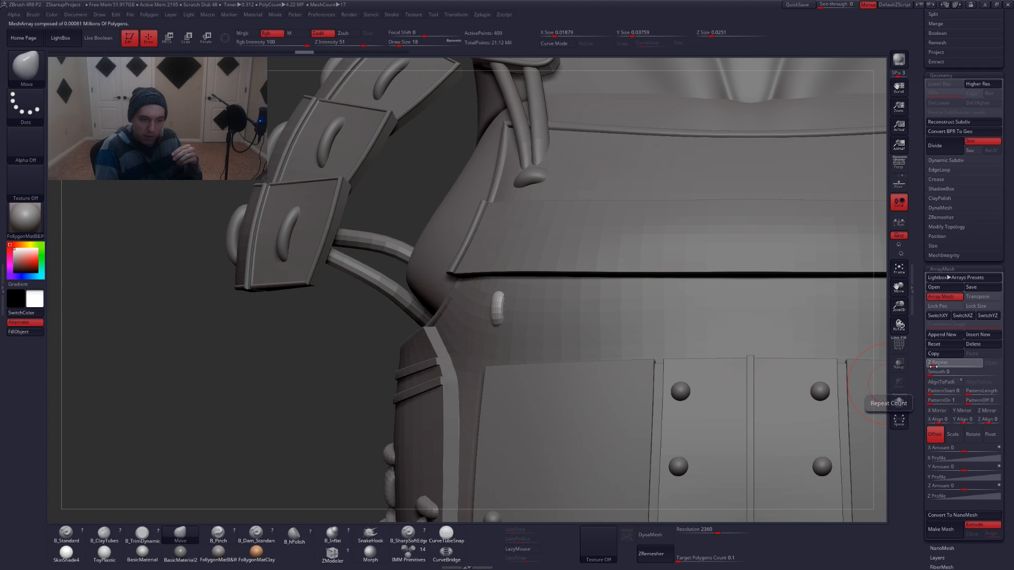
{"action": "left_click_drag", "start_coordinate": [934, 367], "coordinate": [939, 367]}
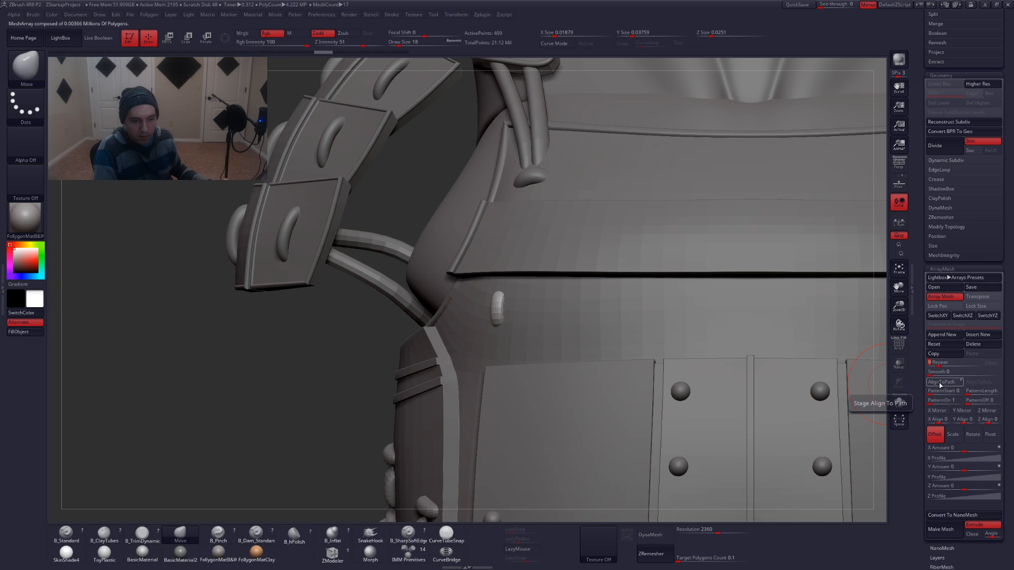
{"action": "left_click", "coordinate": [899, 402]}
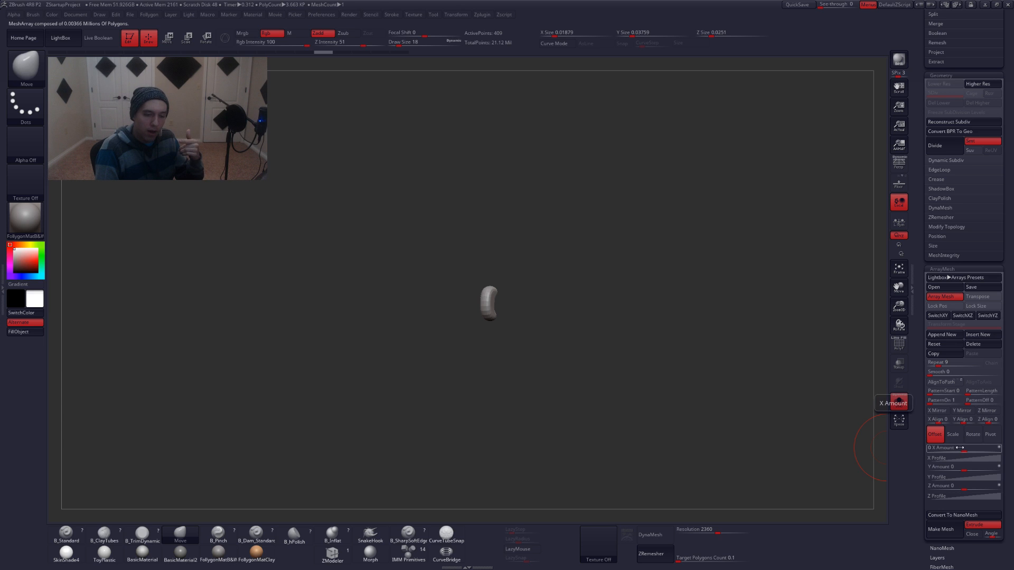
{"action": "left_click_drag", "start_coordinate": [960, 448], "coordinate": [979, 471]}
{"action": "left_click_drag", "start_coordinate": [734, 412], "coordinate": [709, 329], "text": "alt"}
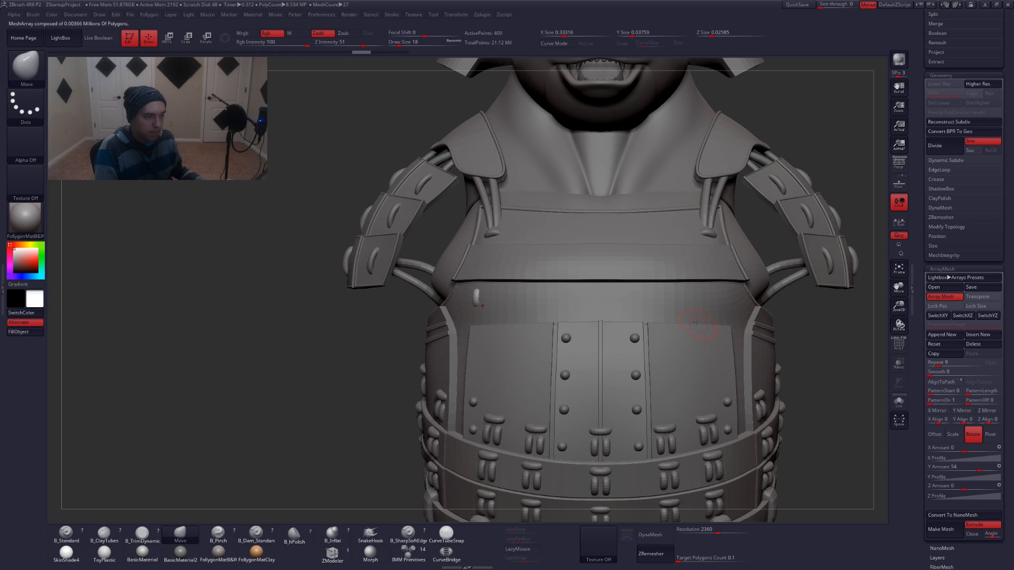
Turn on transparency for the armour and set the loop array's X offset to 25
{"action": "left_click", "coordinate": [899, 363]}
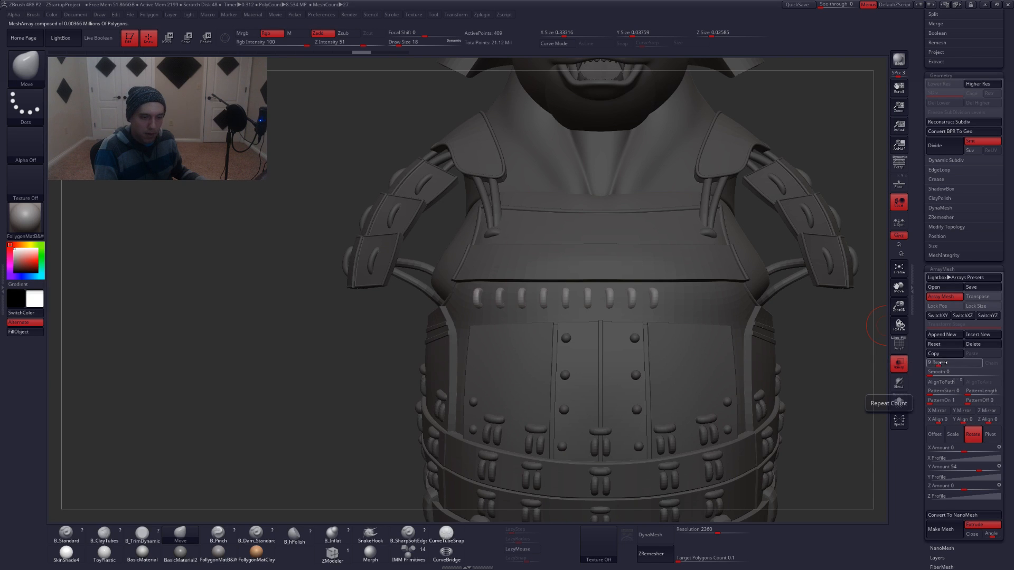
{"action": "left_click", "coordinate": [935, 434]}
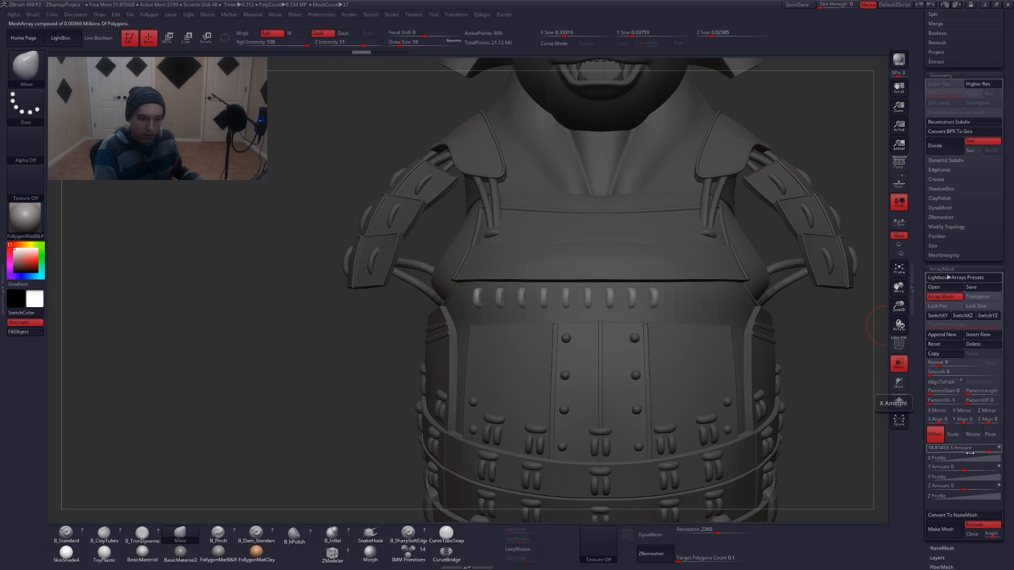
{"action": "left_click", "coordinate": [990, 451]}
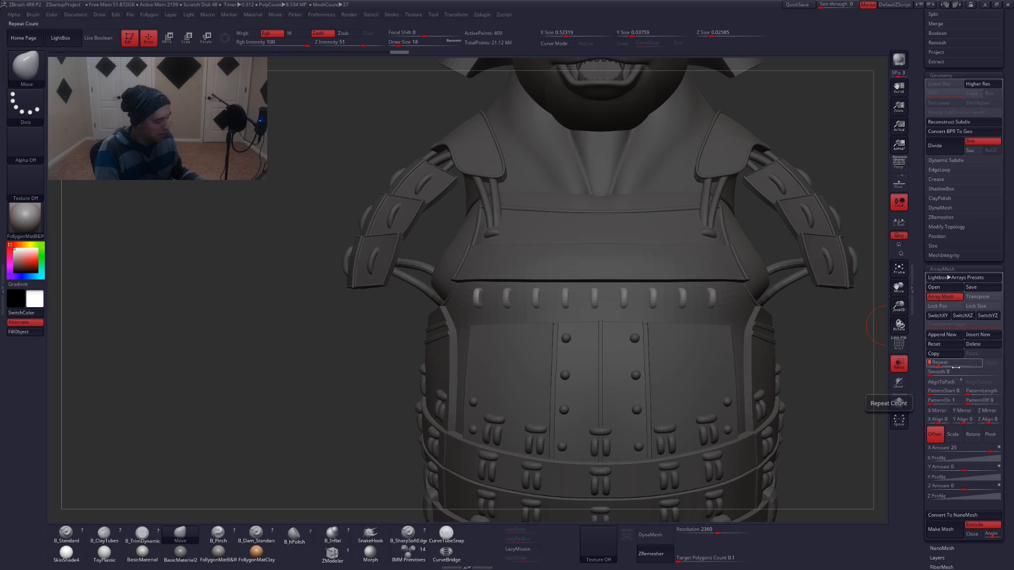
Raise the loop array's repeat count to 25, to 30 and finally to 35
{"action": "type", "text": "25"}
{"action": "key", "text": "Return"}
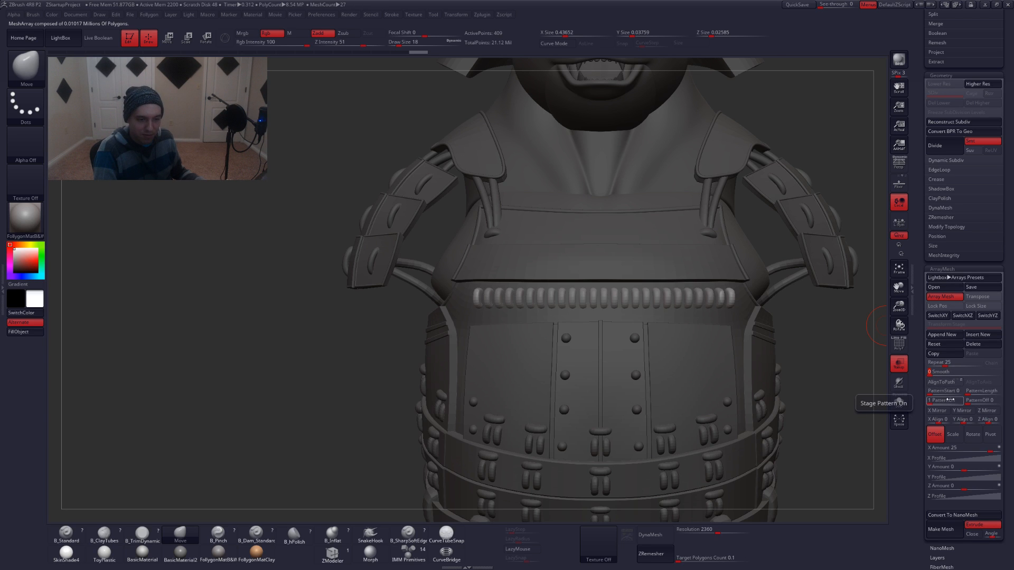
{"action": "key", "text": "BackSpace"}
{"action": "type", "text": "5"}
{"action": "key", "text": "Return"}
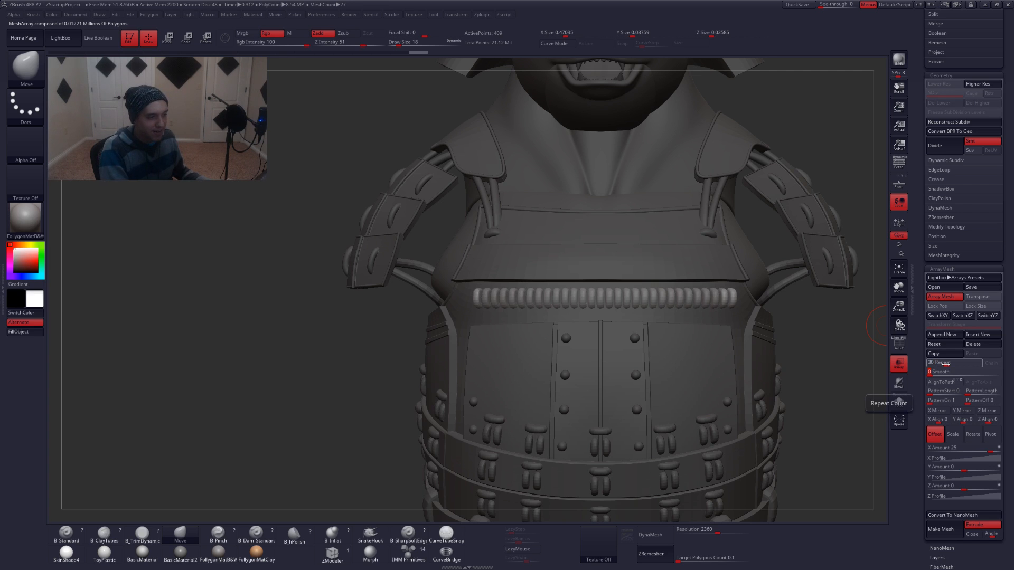
{"action": "left_click_drag", "start_coordinate": [772, 395], "coordinate": [779, 396]}
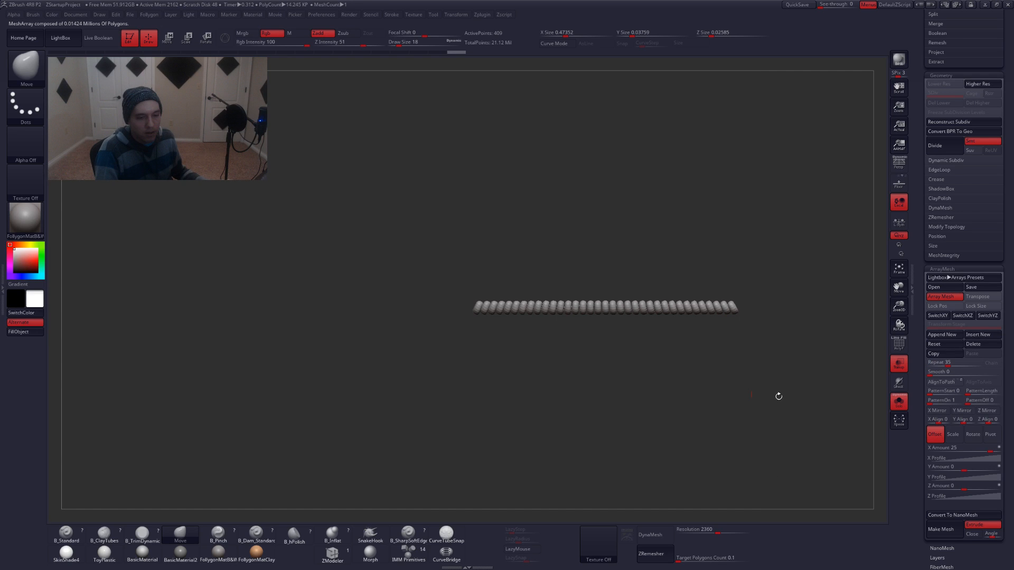
Set the array's Y pivot amount to about 5.05, return to its offset settings and show the full armour from the front
{"action": "left_click", "coordinate": [991, 434]}
{"action": "left_click_drag", "start_coordinate": [965, 468], "coordinate": [980, 467]}
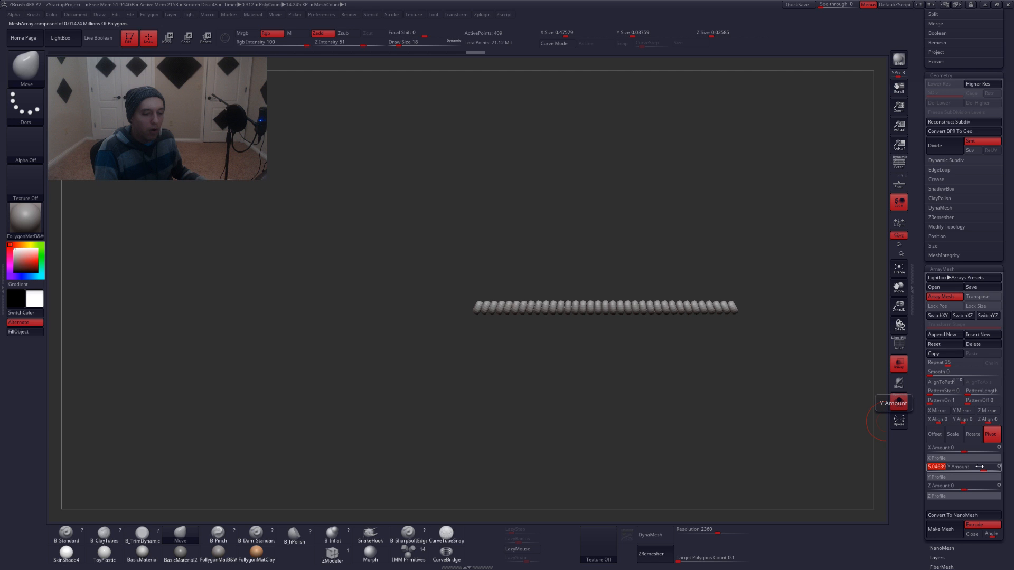
{"action": "left_click", "coordinate": [935, 434]}
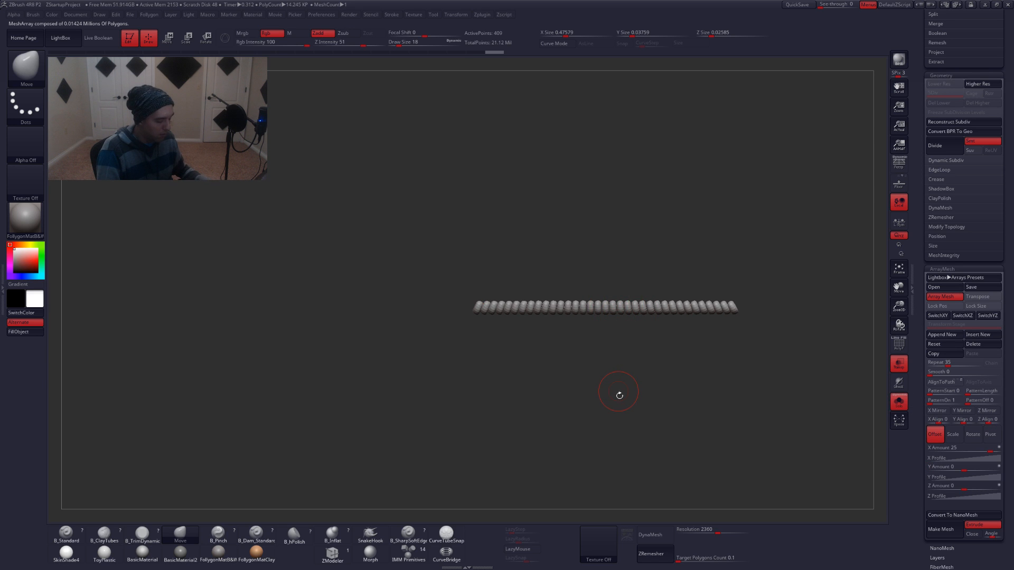
{"action": "left_click_drag", "start_coordinate": [619, 395], "coordinate": [616, 318]}
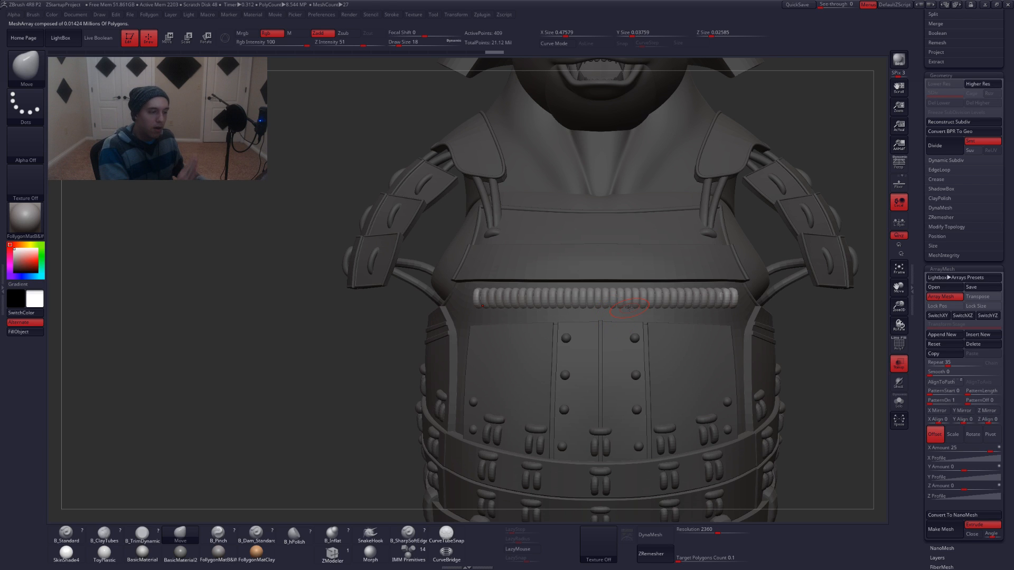
Widen the loop row across the torso with an X offset of 29.5 and a repeat count of 45
{"action": "key", "text": "w"}
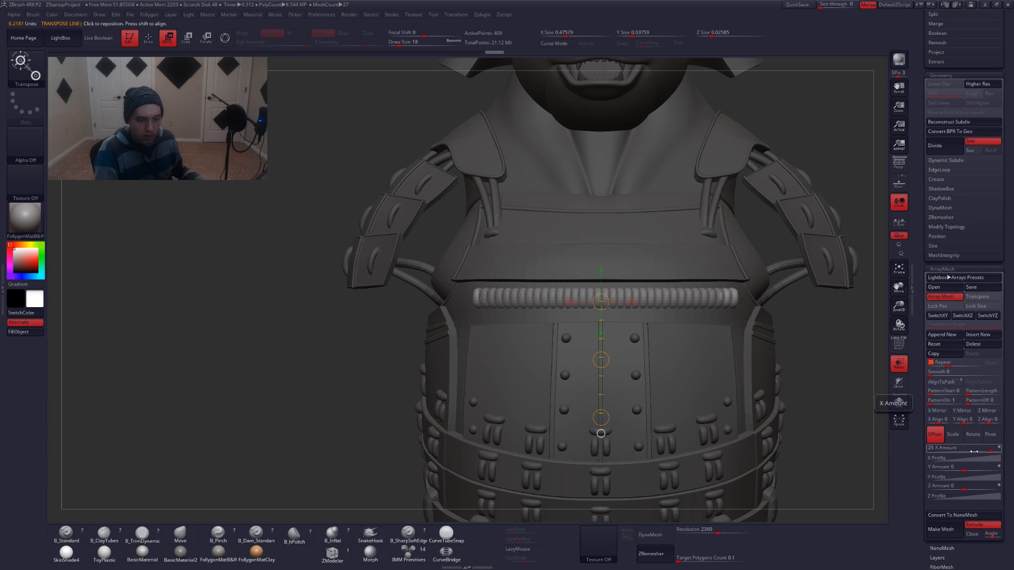
{"action": "left_click_drag", "start_coordinate": [973, 452], "coordinate": [983, 448]}
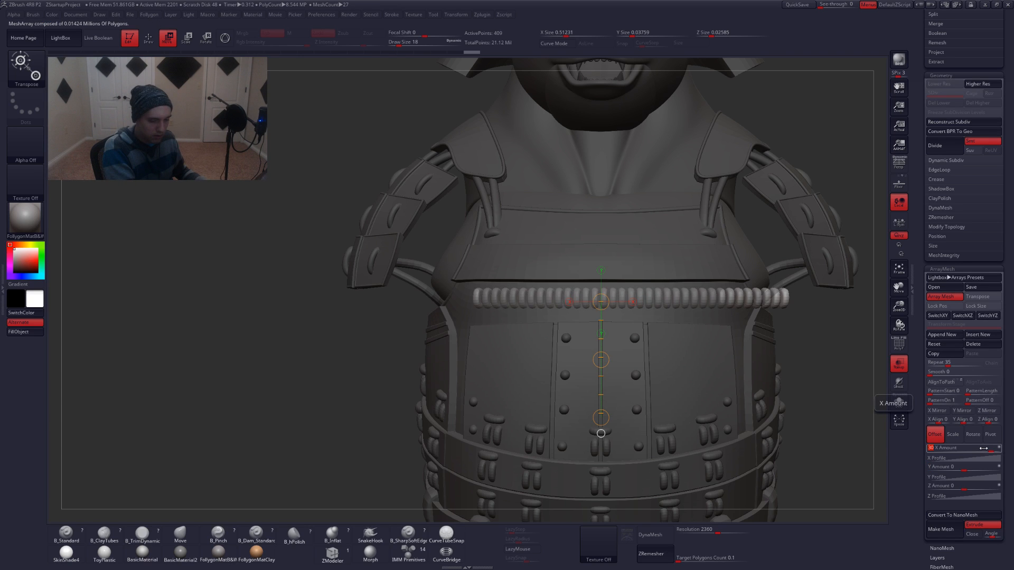
{"action": "left_click_drag", "start_coordinate": [983, 448], "coordinate": [983, 449]}
{"action": "left_click_drag", "start_coordinate": [960, 365], "coordinate": [960, 365]}
{"action": "left_click", "coordinate": [961, 365]}
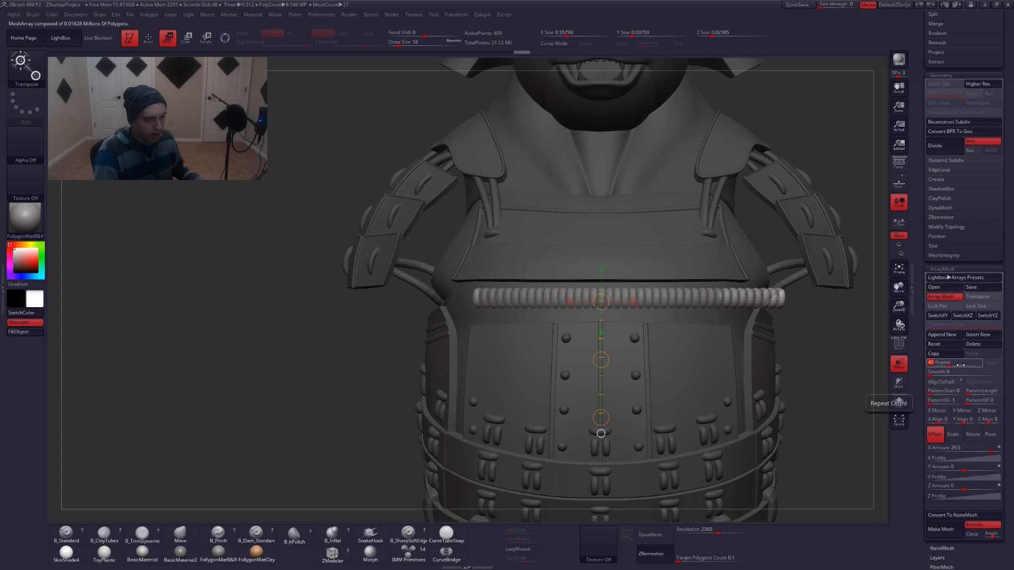
{"action": "type", "text": "45"}
{"action": "key", "text": "Return"}
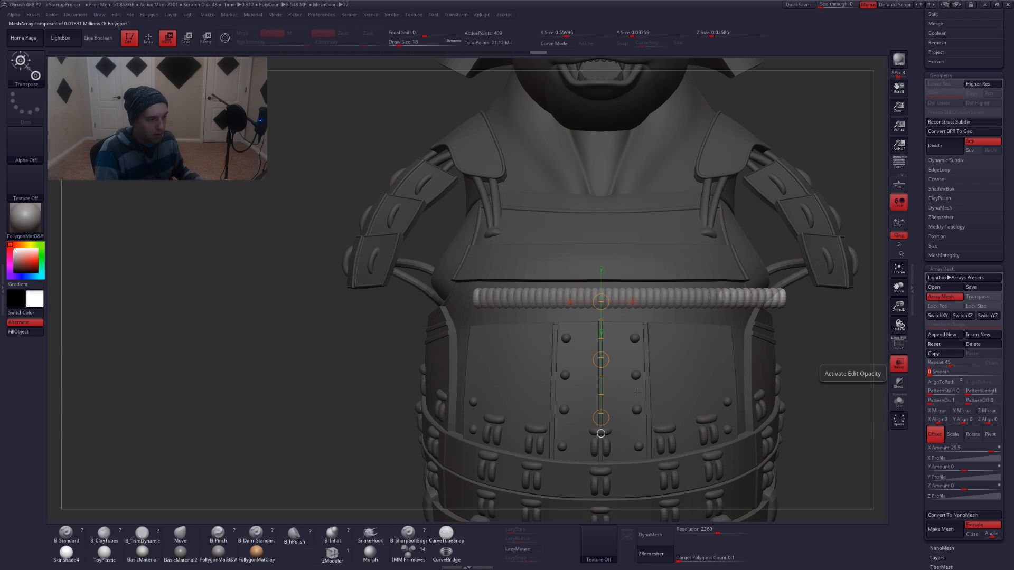
Check the row against the torso from above, and convert the isolated array into editable geometry with Make Mesh
{"action": "right_click_drag", "start_coordinate": [637, 393], "coordinate": [634, 449], "text": "shift"}
{"action": "key", "text": "q"}
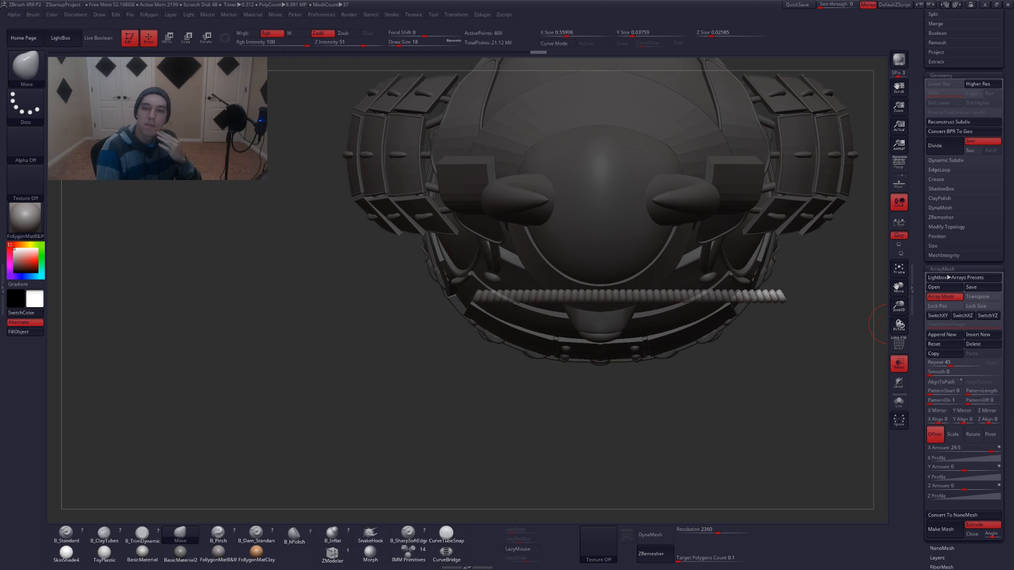
{"action": "key", "text": "shift"}
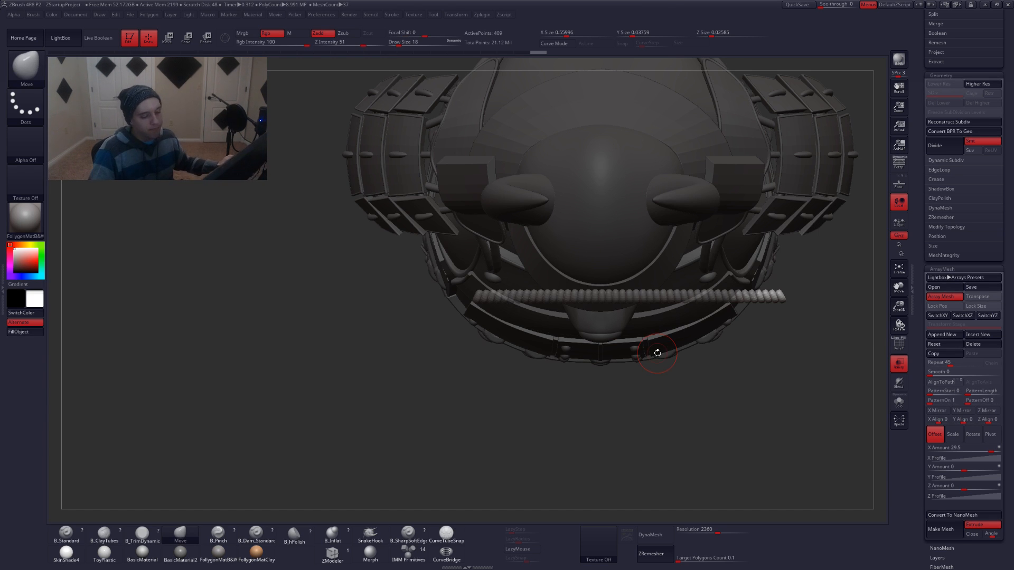
{"action": "left_click", "coordinate": [899, 402]}
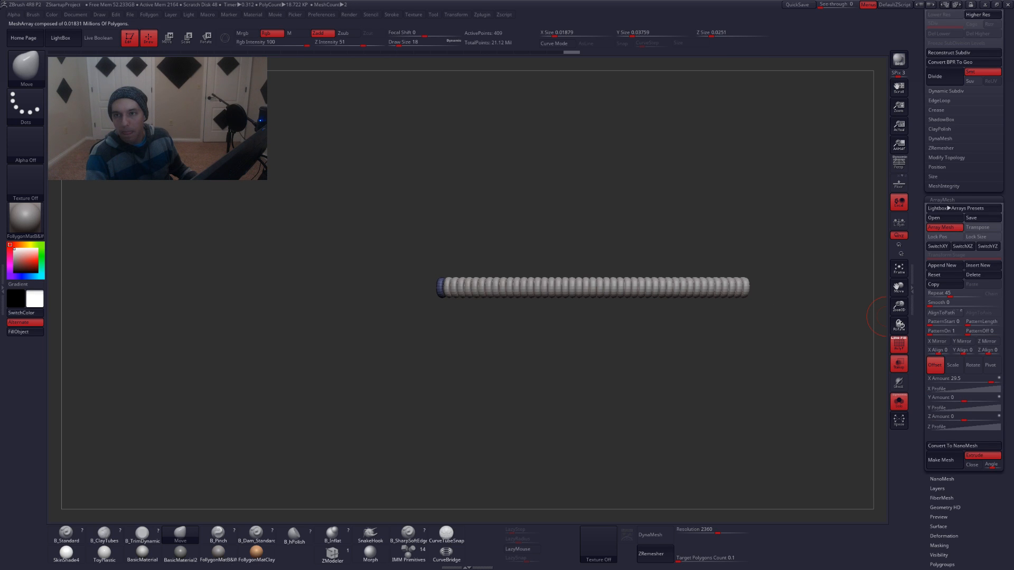
{"action": "left_click_drag", "start_coordinate": [826, 368], "coordinate": [760, 364], "text": "alt"}
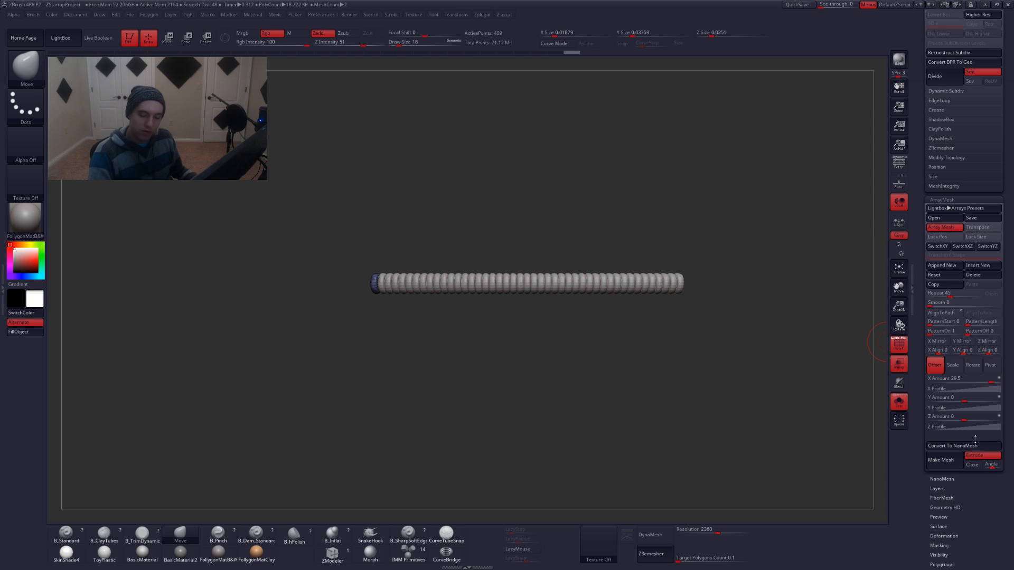
{"action": "left_click", "coordinate": [946, 460]}
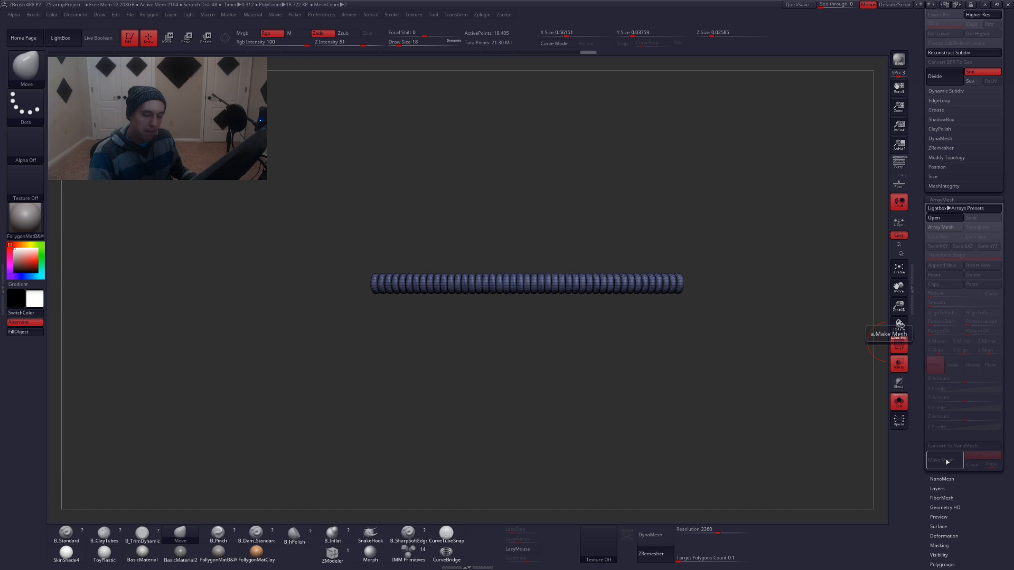
Trim the converted row to two equal halves of individually polygrouped loops and close the gap at its centre
{"action": "left_click", "coordinate": [948, 201]}
{"action": "left_click_drag", "start_coordinate": [957, 241], "coordinate": [981, 360]}
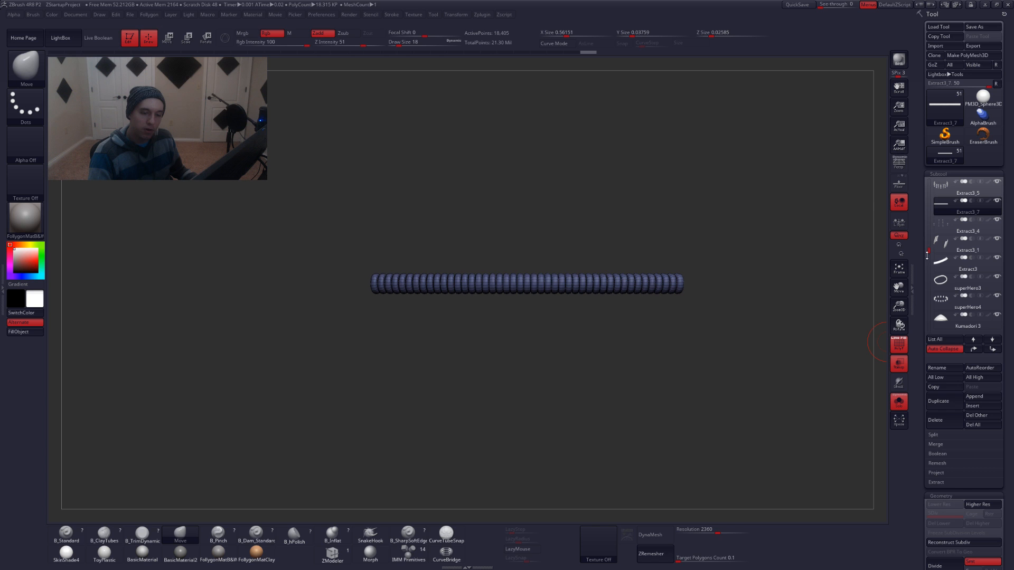
{"action": "key", "text": "alt+s"}
{"action": "right_click_drag", "start_coordinate": [548, 280], "coordinate": [610, 333]}
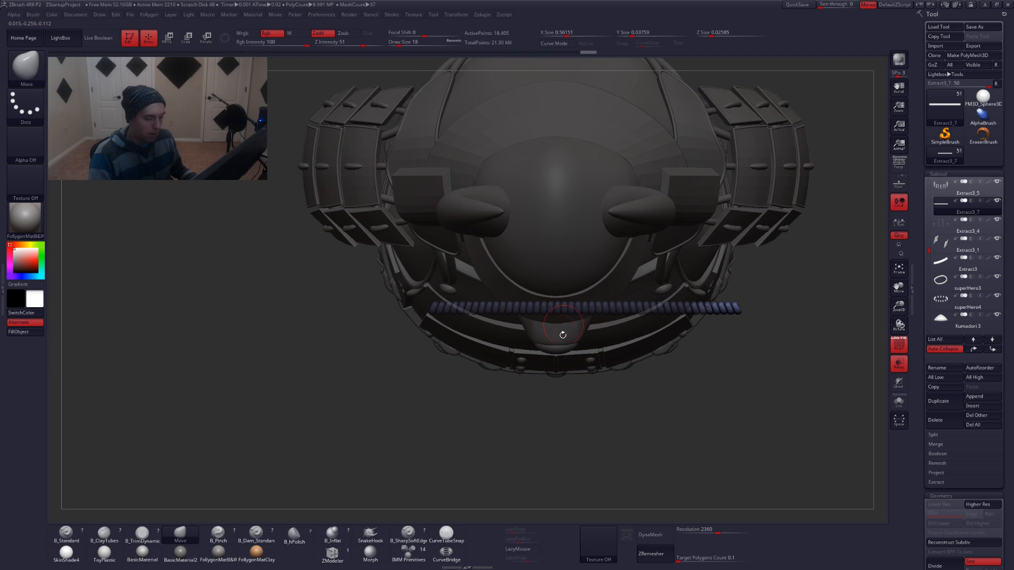
{"action": "key", "text": "ctrl+shift+f"}
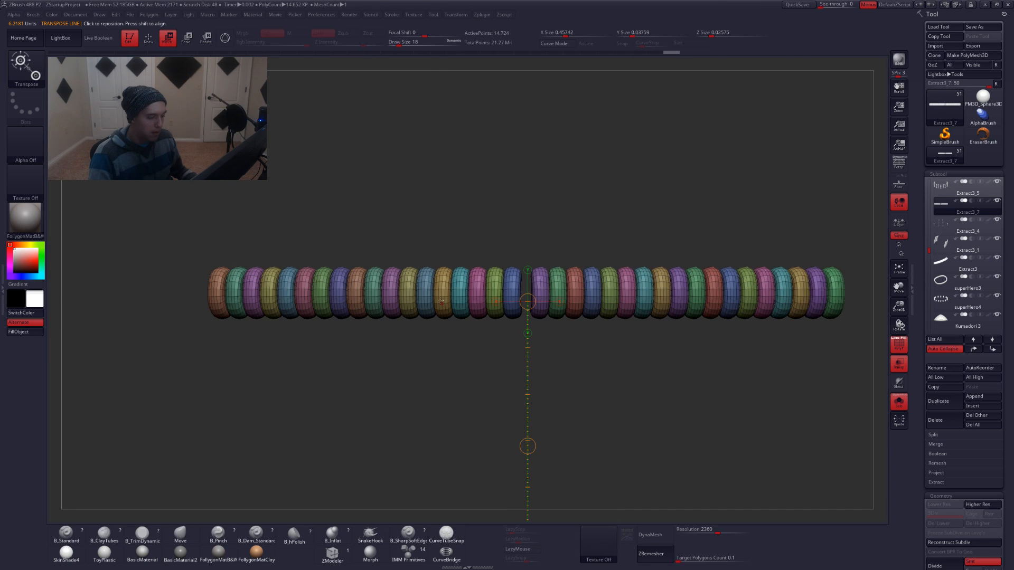
{"action": "mouse_move", "coordinate": [599, 296]}
{"action": "left_mouse_down"}
{"action": "mouse_move", "coordinate": [690, 296]}
{"action": "mouse_move", "coordinate": [643, 296]}
{"action": "left_mouse_up"}
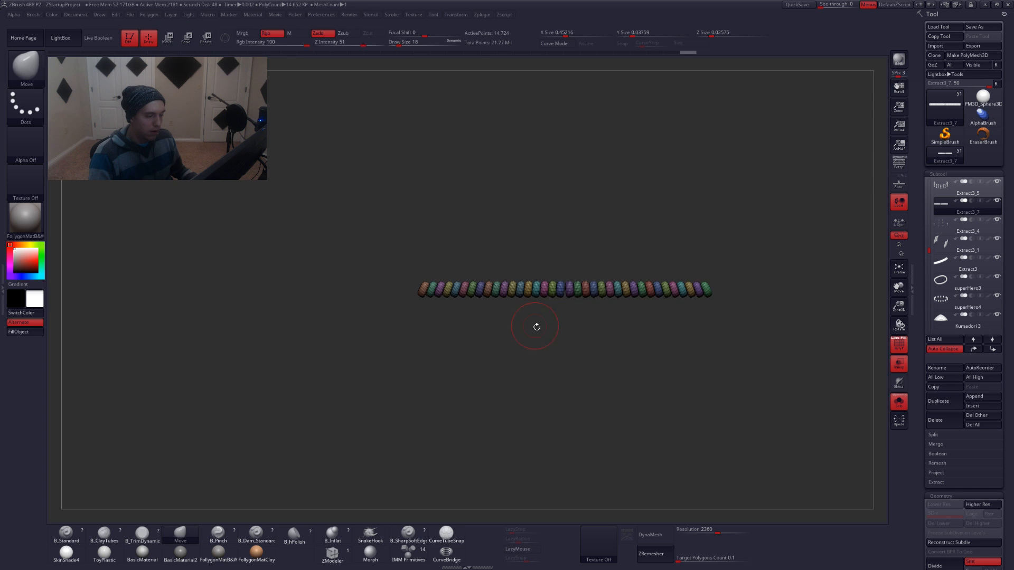
{"action": "key", "text": "alt+s"}
Enlarge the Move brush and bend the row of loops around the front of the torso, undoing the last stroke
{"action": "left_click_drag", "start_coordinate": [587, 371], "coordinate": [592, 297]}
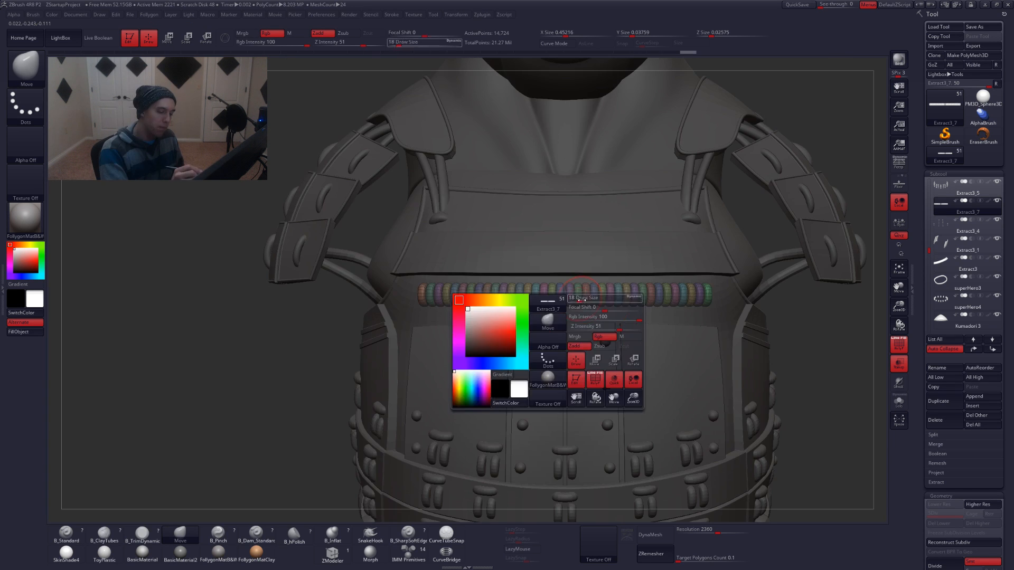
{"action": "left_click_drag", "start_coordinate": [586, 300], "coordinate": [600, 299]}
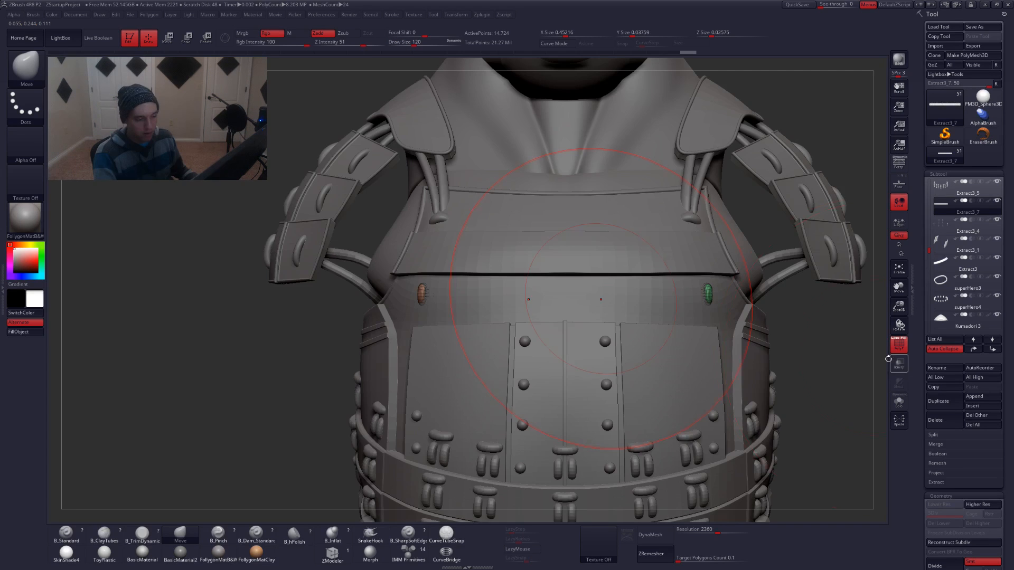
{"action": "left_click_drag", "start_coordinate": [600, 299], "coordinate": [740, 413]}
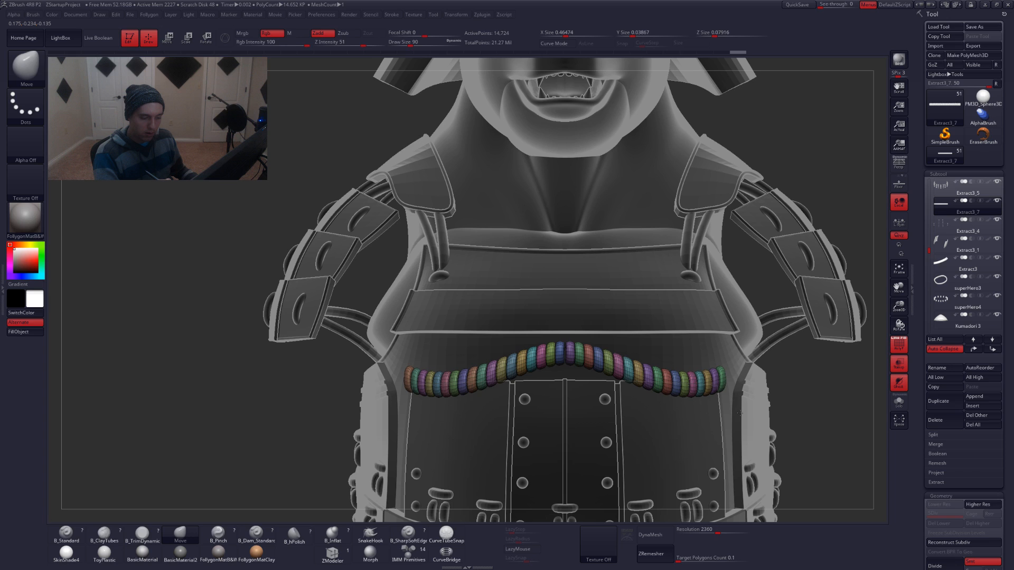
{"action": "key", "text": "ctrl+z"}
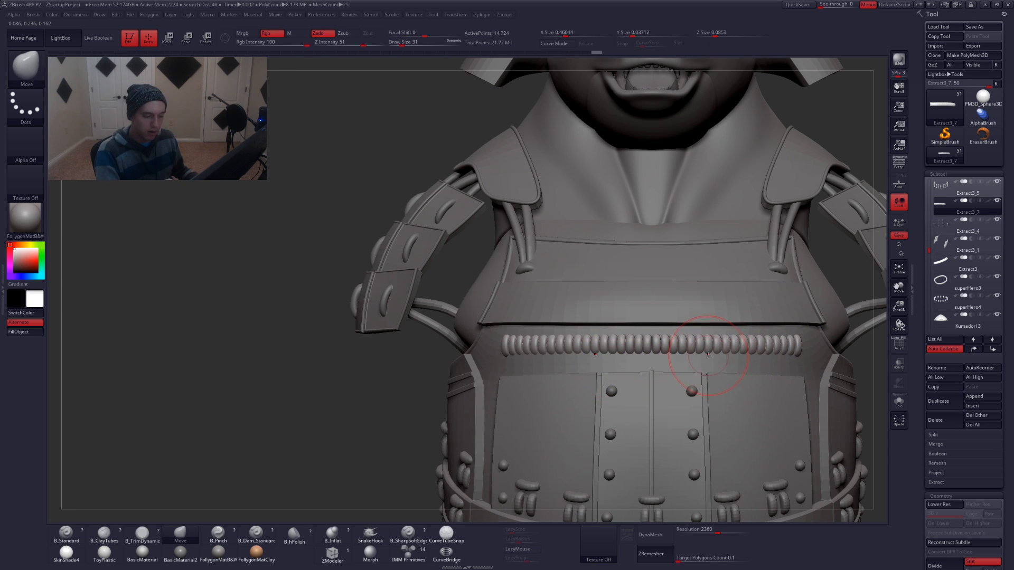
Refine the row's fit beneath the chest band from several angles, varying the Move brush size up to 46
{"action": "key", "text": "space"}
{"action": "left_click_drag", "start_coordinate": [702, 355], "coordinate": [758, 353]}
{"action": "right_click_drag", "start_coordinate": [762, 358], "coordinate": [713, 357]}
{"action": "left_click_drag", "start_coordinate": [788, 355], "coordinate": [788, 353]}
{"action": "mouse_move", "coordinate": [787, 353]}
{"action": "right_mouse_down"}
{"action": "mouse_move", "coordinate": [734, 353]}
{"action": "mouse_move", "coordinate": [750, 350]}
{"action": "right_mouse_up"}
{"action": "key", "text": "space"}
{"action": "left_click_drag", "start_coordinate": [810, 346], "coordinate": [812, 347]}
{"action": "key", "text": "space"}
{"action": "mouse_move", "coordinate": [776, 359]}
{"action": "right_mouse_down"}
{"action": "mouse_move", "coordinate": [807, 363]}
{"action": "mouse_move", "coordinate": [877, 290]}
{"action": "right_mouse_up"}
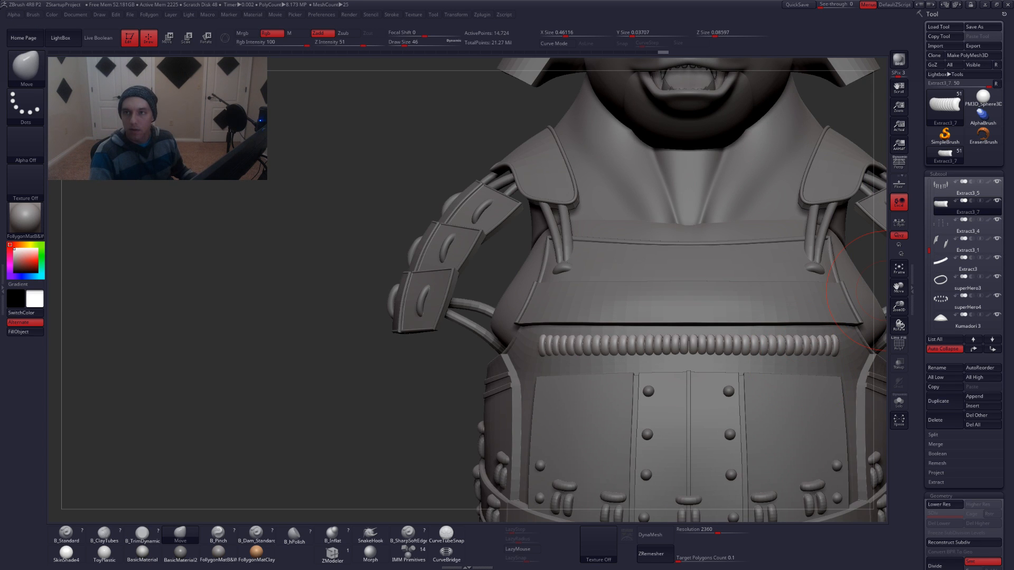
Switch to the Photoshop reference sheet and examine the lacing on the samurai armour photos, returning to ZBrush when done
{"action": "key", "text": "alt+Tab"}
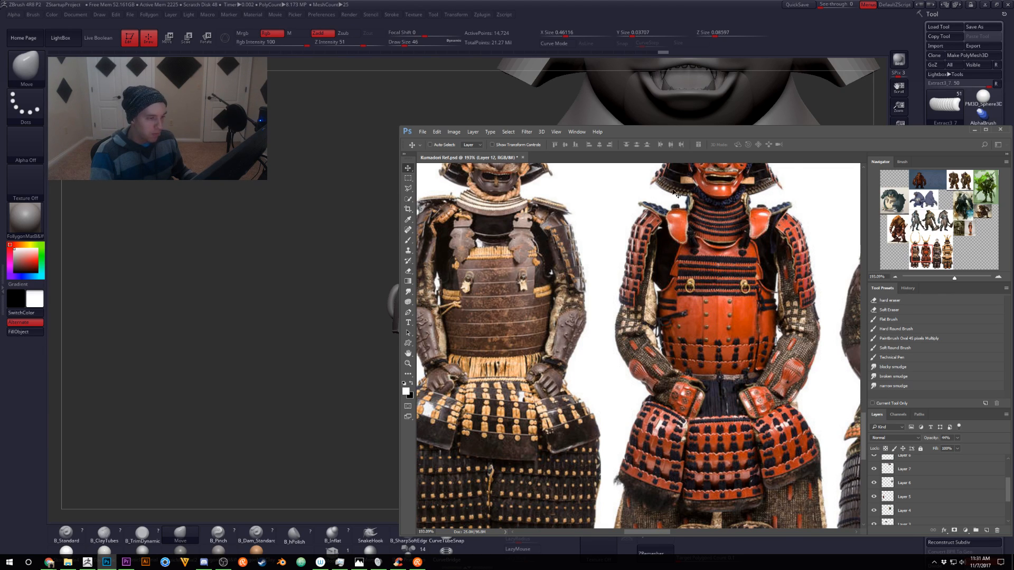
{"action": "left_click_drag", "start_coordinate": [708, 160], "coordinate": [690, 199]}
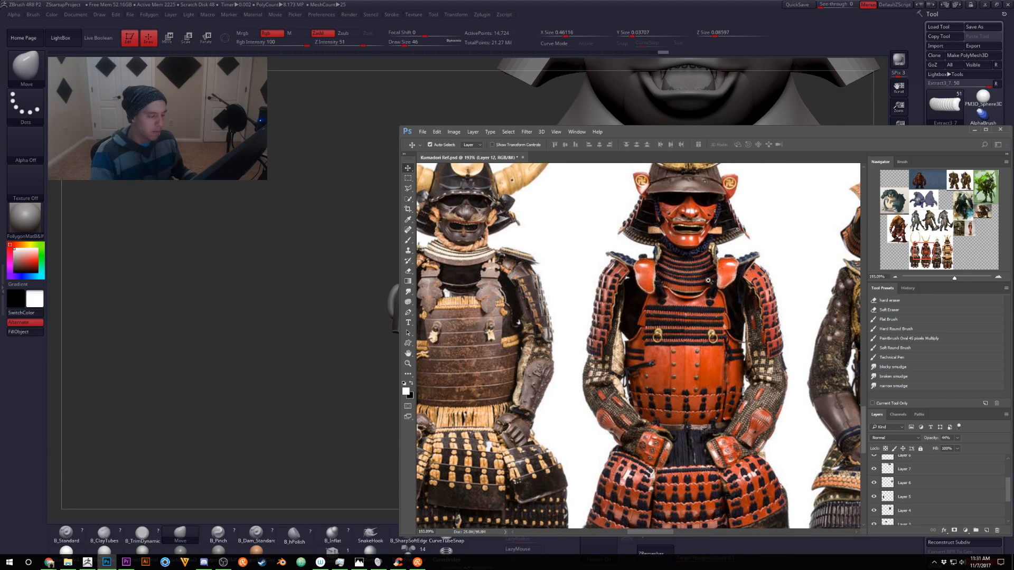
{"action": "scroll", "coordinate": [687, 285], "scroll_direction": "down", "scroll_amount": 2, "text": "alt"}
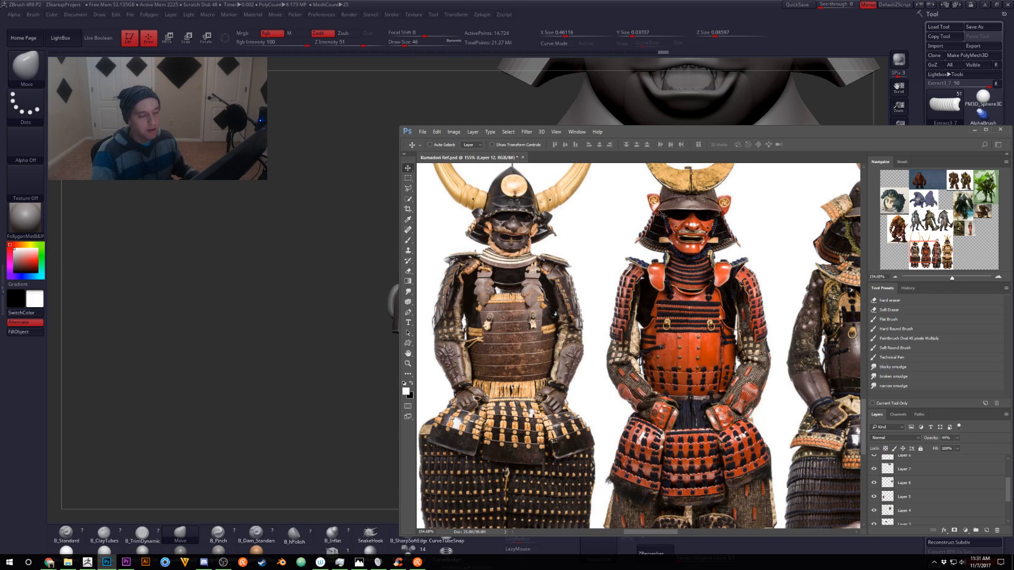
{"action": "left_click_drag", "start_coordinate": [697, 289], "coordinate": [686, 265]}
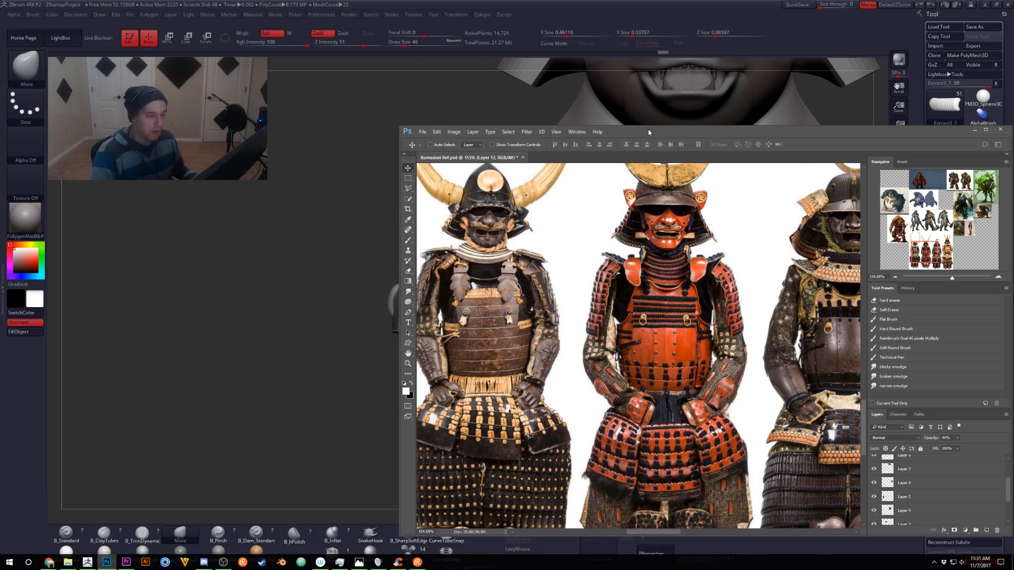
{"action": "left_click_drag", "start_coordinate": [648, 130], "coordinate": [628, 114]}
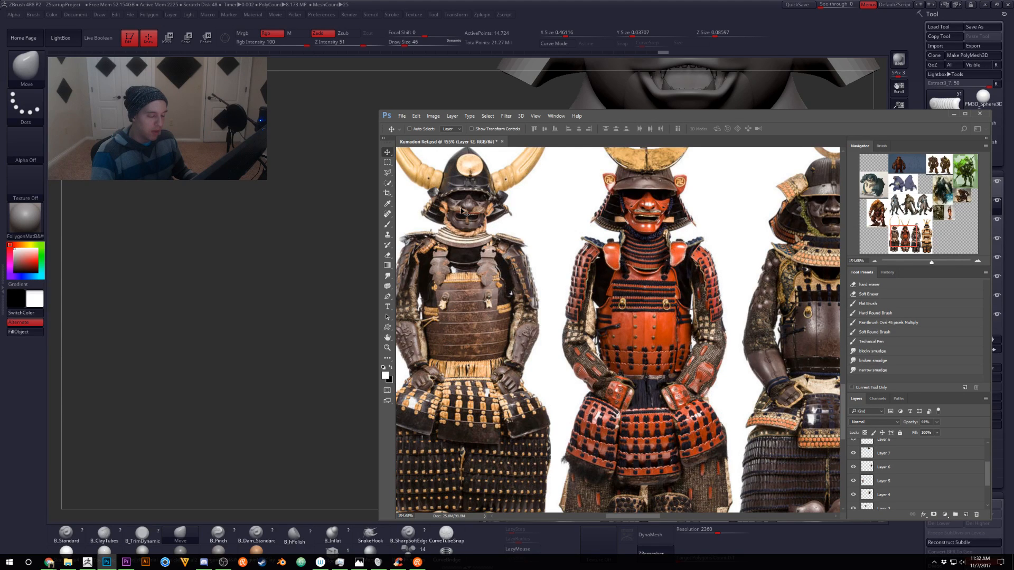
{"action": "left_click_drag", "start_coordinate": [462, 211], "coordinate": [465, 217]}
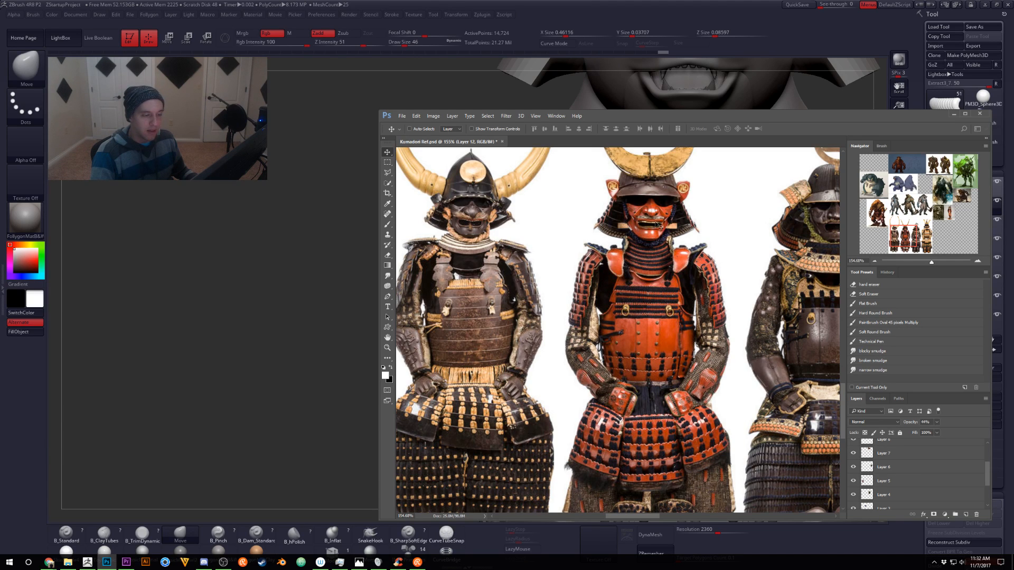
{"action": "left_click_drag", "start_coordinate": [682, 115], "coordinate": [1013, 53]}
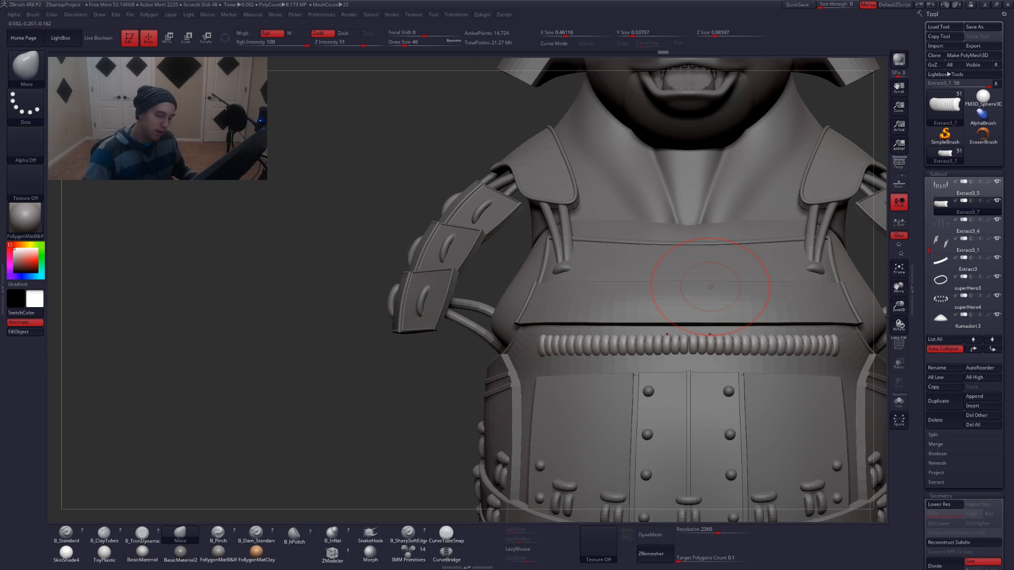
Adjust the loops near the row's end with the Move brush at draw size 27 and check the whole figure
{"action": "left_click_drag", "start_coordinate": [391, 364], "coordinate": [552, 347]}
{"action": "key", "text": "space"}
{"action": "right_click_drag", "start_coordinate": [551, 360], "coordinate": [428, 363]}
{"action": "right_click_drag", "start_coordinate": [701, 357], "coordinate": [564, 364], "text": "ctrl"}
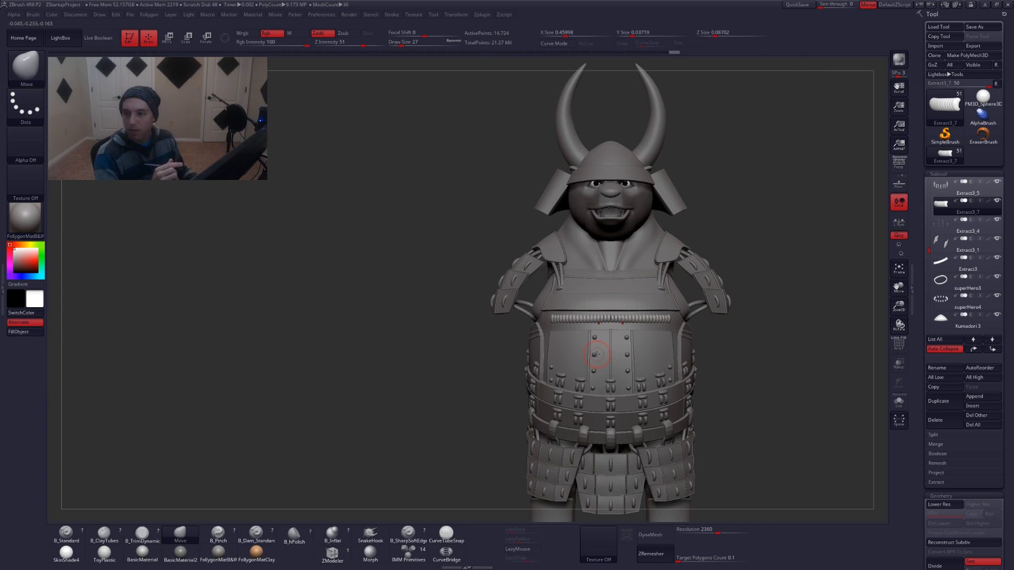
{"action": "right_click_drag", "start_coordinate": [573, 311], "coordinate": [599, 350], "text": "ctrl"}
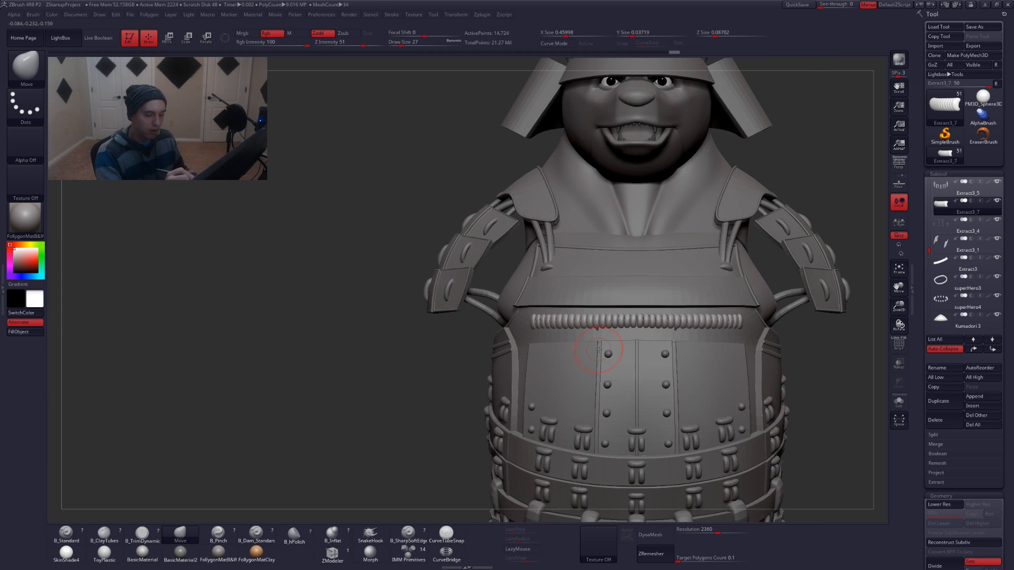
Adjust the row of loops beneath the chest band with the Move brush at draw sizes 56 and 74
{"action": "key", "text": "space"}
{"action": "left_click_drag", "start_coordinate": [650, 328], "coordinate": [670, 329]}
{"action": "mouse_move", "coordinate": [670, 329]}
{"action": "right_mouse_down"}
{"action": "mouse_move", "coordinate": [606, 330]}
{"action": "mouse_move", "coordinate": [644, 331]}
{"action": "right_mouse_up"}
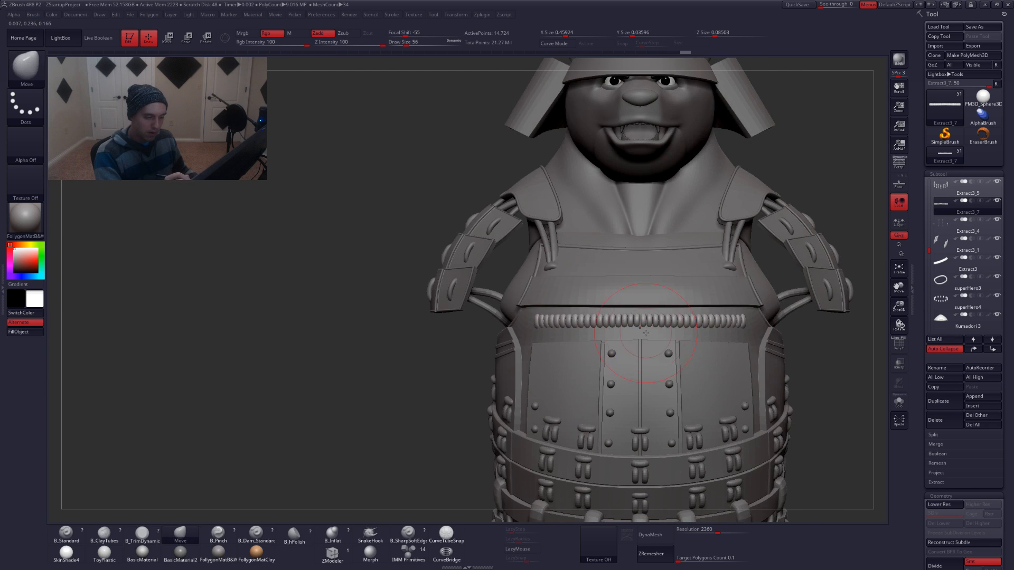
{"action": "key", "text": "shift"}
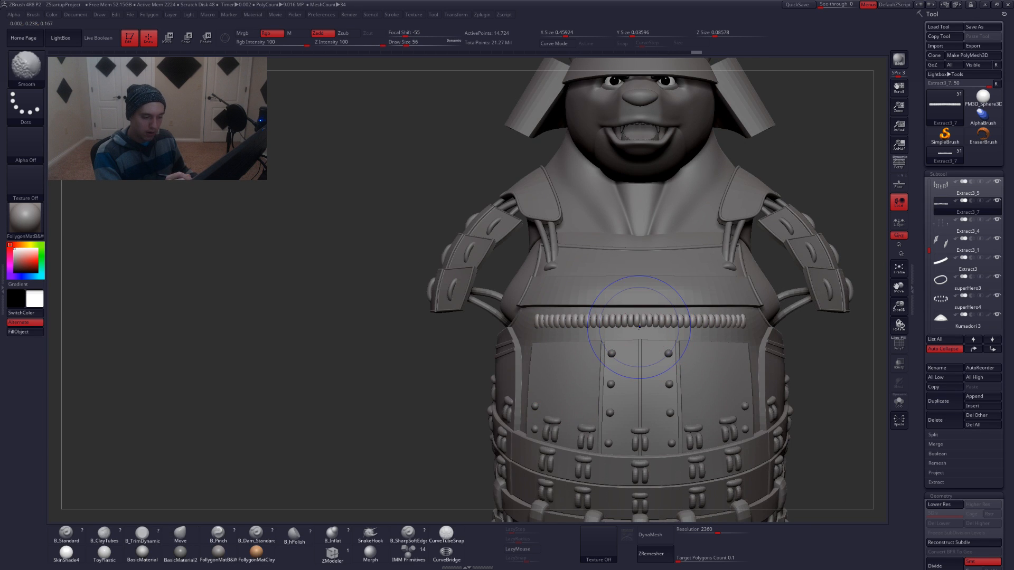
{"action": "right_click_drag", "start_coordinate": [639, 325], "coordinate": [655, 329]}
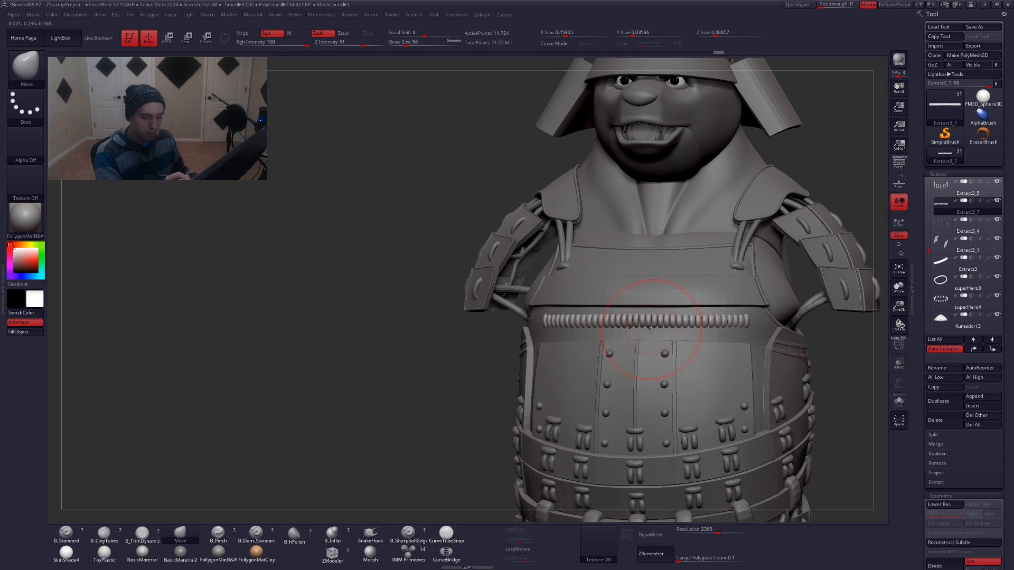
{"action": "left_click_drag", "start_coordinate": [650, 332], "coordinate": [654, 334]}
{"action": "right_click_drag", "start_coordinate": [653, 333], "coordinate": [673, 336], "text": "shift"}
{"action": "key", "text": "space"}
{"action": "left_click_drag", "start_coordinate": [689, 334], "coordinate": [700, 333]}
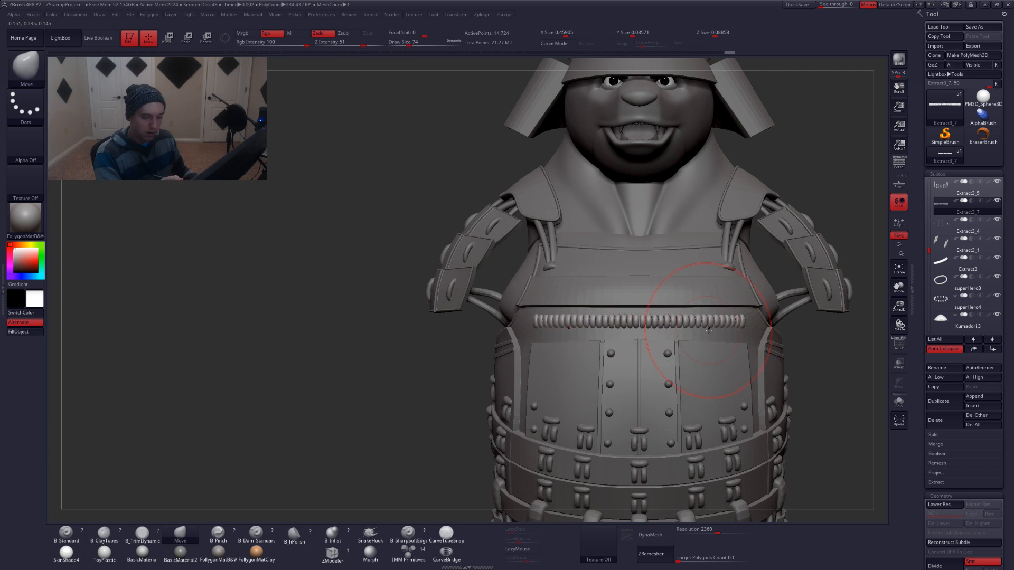
Drop the loop row to its lowest subdivision level and retopologize it with ZRemesher
{"action": "key", "text": "shift"}
{"action": "key", "text": "shift+f"}
{"action": "key", "text": "shift+d"}
{"action": "key", "text": "shift+d"}
{"action": "key", "text": "shift+f"}
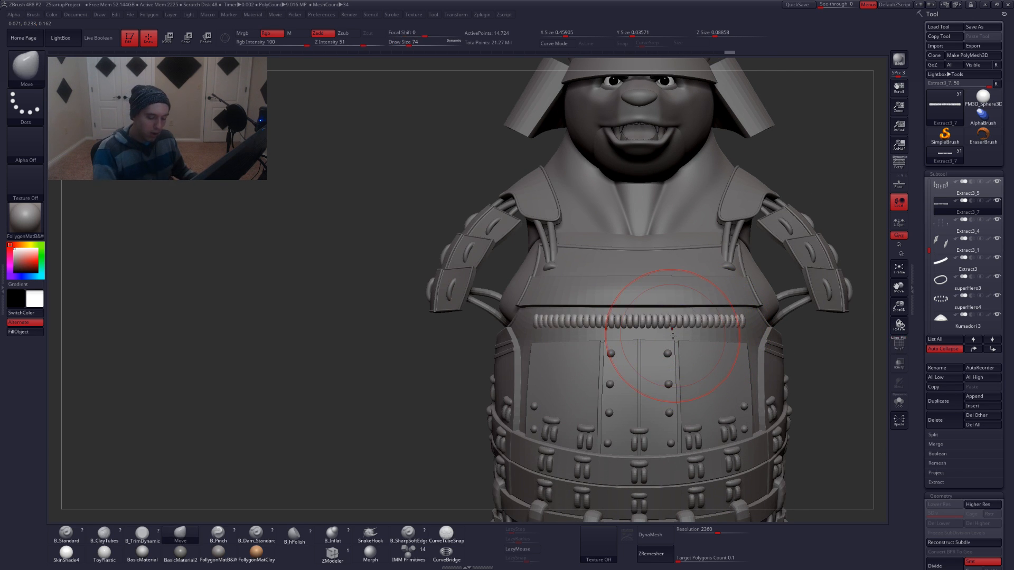
{"action": "left_click", "coordinate": [671, 553]}
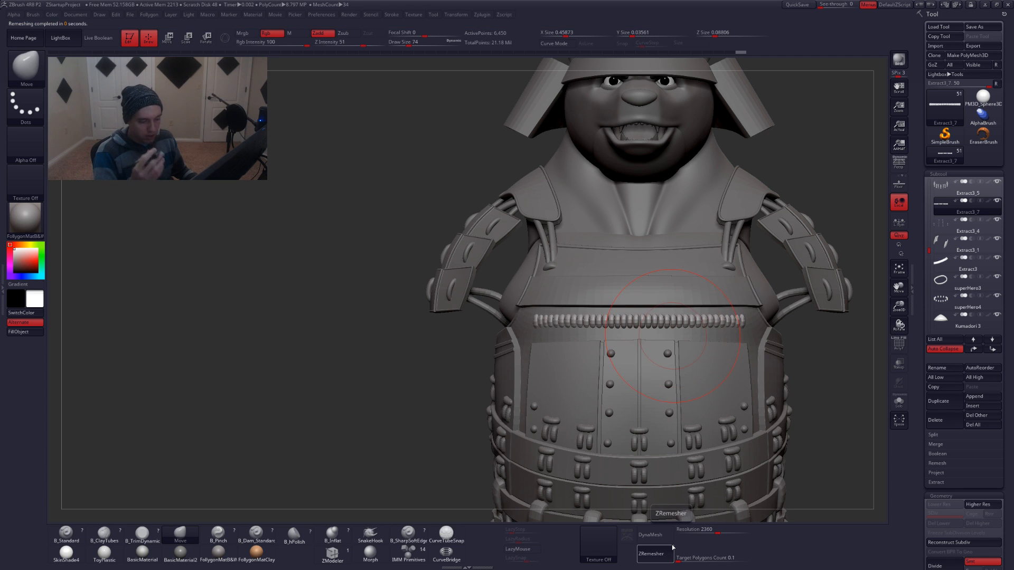
Isolate the remeshed row with its wireframe displayed and inspect the topology, returning to the full armour
{"action": "key", "text": "alt+s"}
{"action": "mouse_move", "coordinate": [663, 346]}
{"action": "right_mouse_down", "text": "ctrl"}
{"action": "mouse_move", "coordinate": [655, 360]}
{"action": "mouse_move", "coordinate": [692, 366]}
{"action": "mouse_move", "coordinate": [611, 376]}
{"action": "right_mouse_up", "text": "ctrl"}
{"action": "key", "text": "shift+f"}
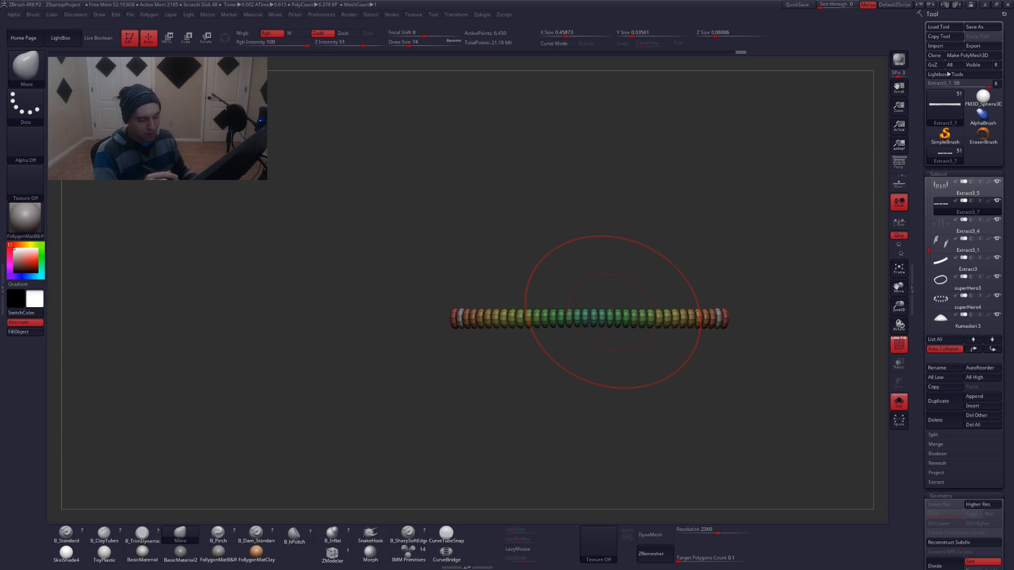
{"action": "key", "text": "space"}
{"action": "left_click_drag", "start_coordinate": [723, 363], "coordinate": [719, 364]}
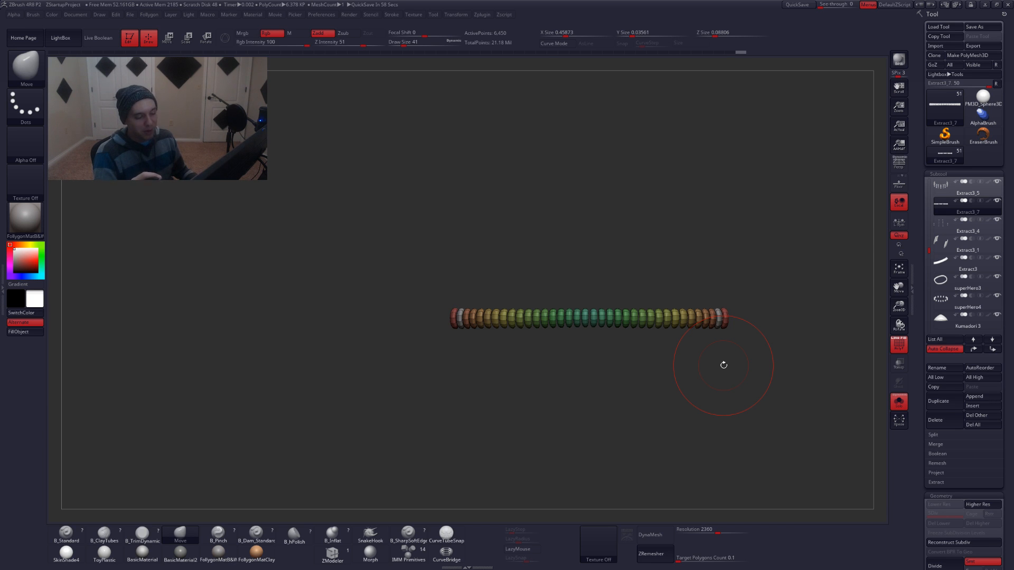
{"action": "key", "text": "ctrl+shift+s"}
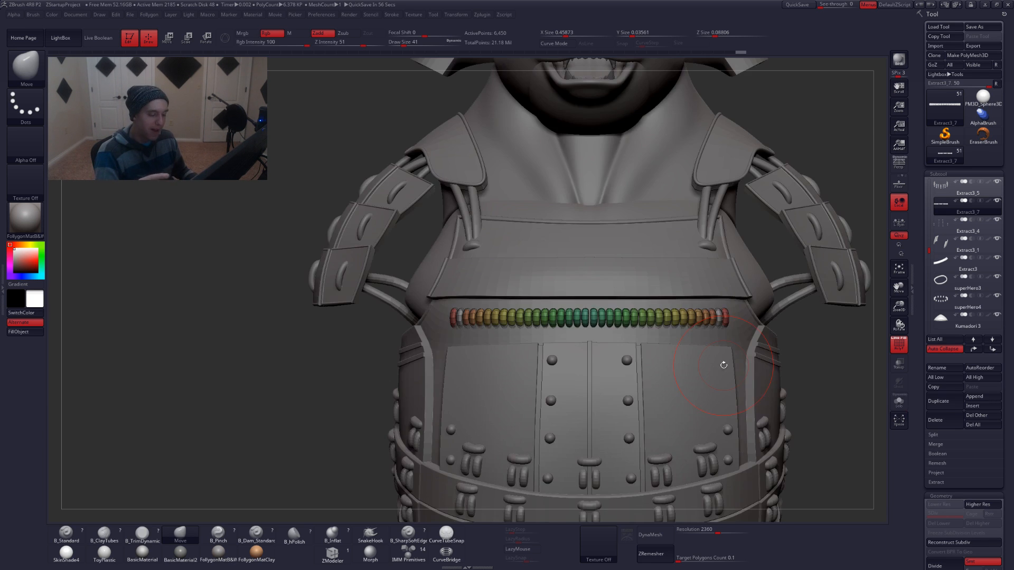
{"action": "key", "text": "shift+f"}
{"action": "right_click_drag", "start_coordinate": [602, 327], "coordinate": [656, 328]}
{"action": "key", "text": "shift+f"}
{"action": "key", "text": "shift+f"}
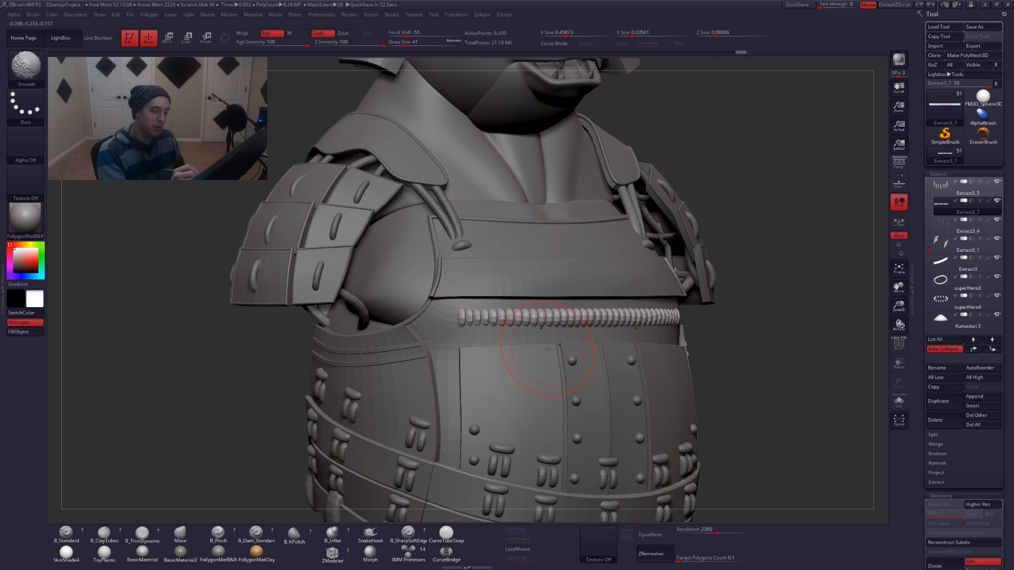
Examine the row's wireframe up close, isolating a single loop's polygroup and restoring the full figure
{"action": "key", "text": "shift+f"}
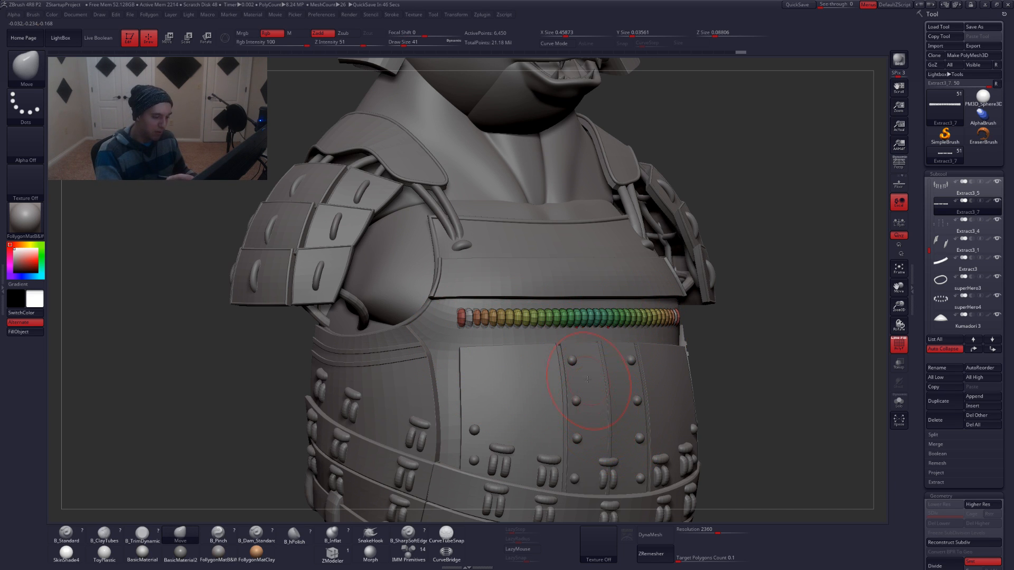
{"action": "key", "text": "alt+s"}
{"action": "right_click_drag", "start_coordinate": [574, 328], "coordinate": [581, 369], "text": "ctrl"}
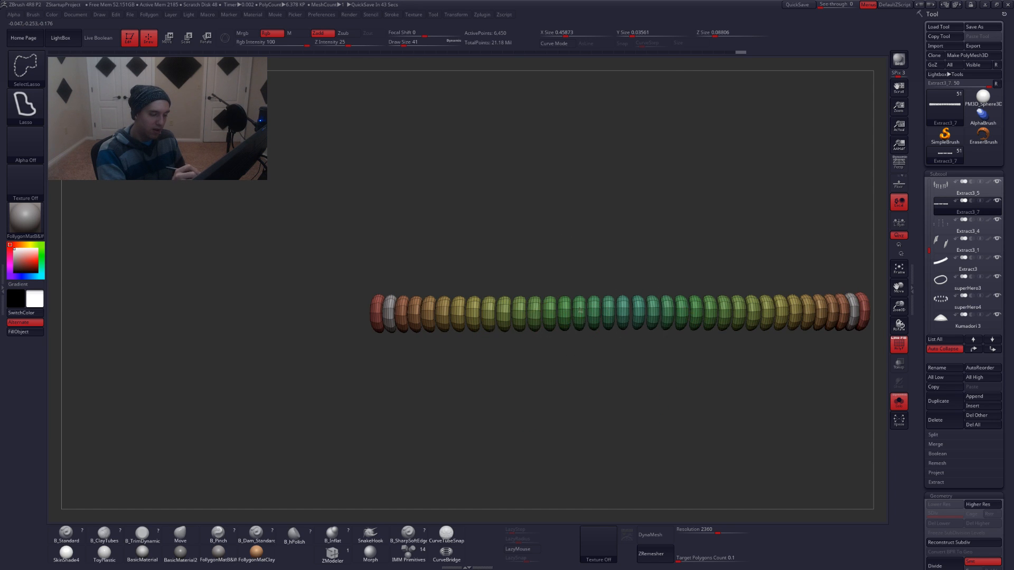
{"action": "left_click", "coordinate": [580, 309], "text": "ctrl+shift"}
{"action": "right_click_drag", "start_coordinate": [557, 461], "coordinate": [600, 404], "text": "ctrl"}
{"action": "left_click", "coordinate": [602, 404], "text": "ctrl+shift"}
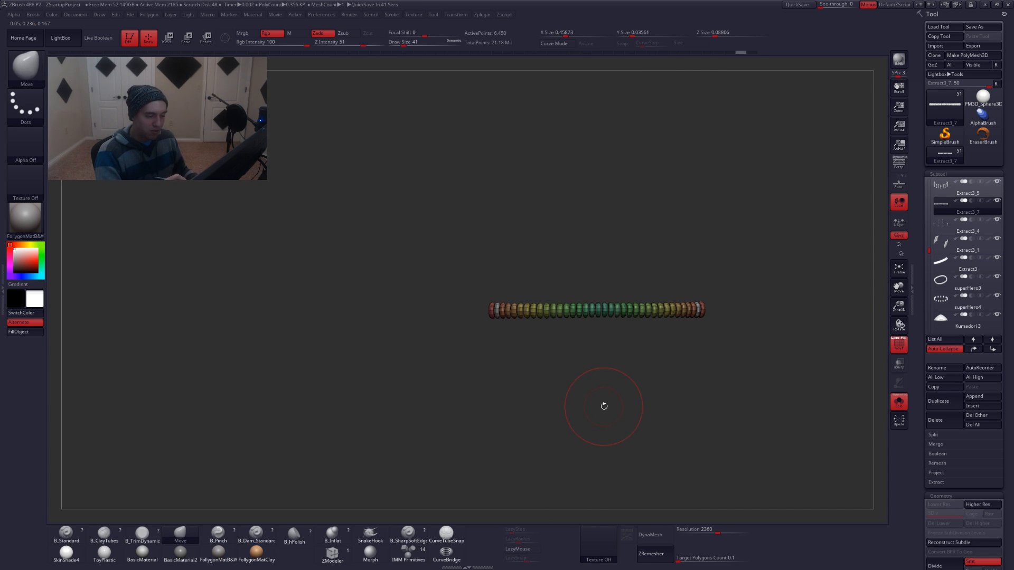
{"action": "key", "text": "alt+s"}
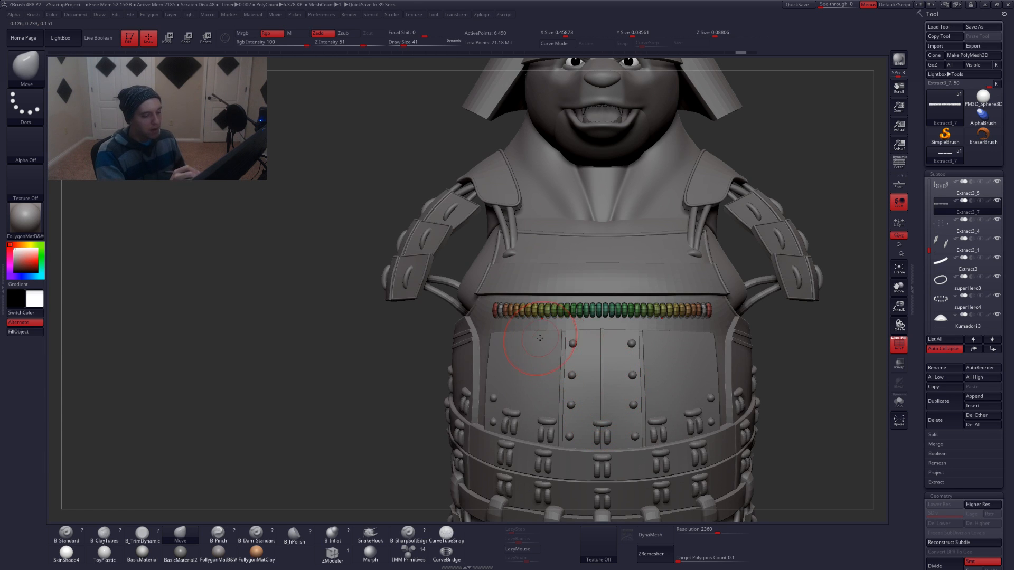
{"action": "key", "text": "shift+f"}
Check the row's fit against the torso from the side and tune the Move brush size for adjusting it
{"action": "right_click_drag", "start_coordinate": [572, 343], "coordinate": [604, 326]}
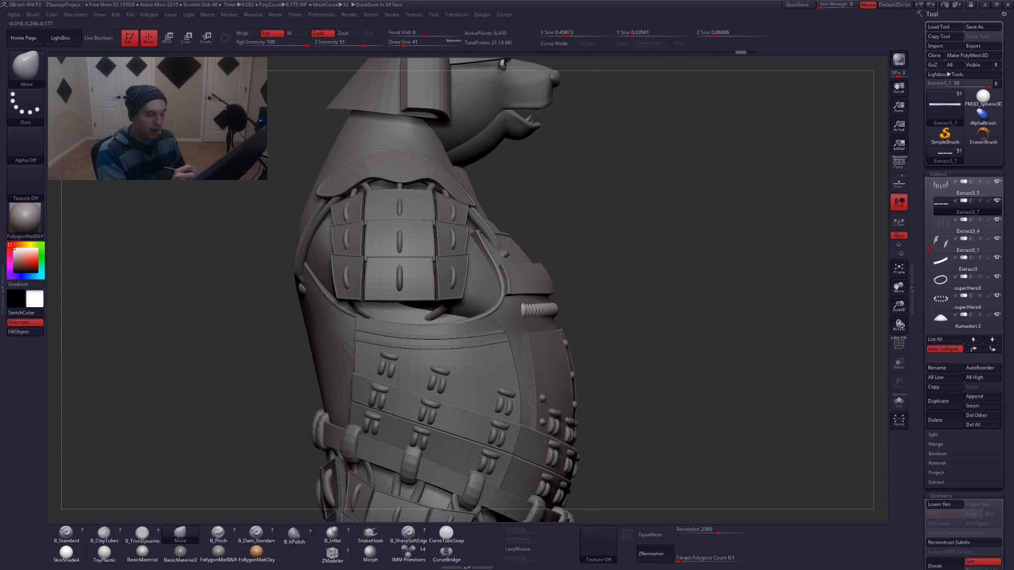
{"action": "right_click_drag", "start_coordinate": [555, 274], "coordinate": [556, 324]}
{"action": "key", "text": "space"}
{"action": "left_click_drag", "start_coordinate": [556, 324], "coordinate": [563, 324]}
{"action": "right_click_drag", "start_coordinate": [587, 317], "coordinate": [555, 314]}
{"action": "key", "text": "space"}
{"action": "left_click_drag", "start_coordinate": [554, 313], "coordinate": [551, 313]}
Duplicate the loop row with Transpose Move and position the copy above the first row on the chest band
{"action": "right_click_drag", "start_coordinate": [558, 285], "coordinate": [562, 237]}
{"action": "right_click_drag", "start_coordinate": [628, 313], "coordinate": [580, 317]}
{"action": "key", "text": "w"}
{"action": "mouse_move", "coordinate": [595, 298]}
{"action": "left_mouse_down", "text": "shift"}
{"action": "mouse_move", "coordinate": [594, 346]}
{"action": "mouse_move", "coordinate": [595, 273]}
{"action": "left_mouse_up", "text": "shift"}
{"action": "left_click_drag", "start_coordinate": [792, 275], "coordinate": [599, 290]}
{"action": "key", "text": "r"}
{"action": "key", "text": "w"}
{"action": "key", "text": "q"}
Bend the copied row around the chest band with the Move brush at draw size 83
{"action": "left_click_drag", "start_coordinate": [665, 238], "coordinate": [675, 333]}
{"action": "key", "text": "space"}
{"action": "left_click_drag", "start_coordinate": [599, 262], "coordinate": [603, 273]}
{"action": "left_click_drag", "start_coordinate": [676, 296], "coordinate": [724, 288]}
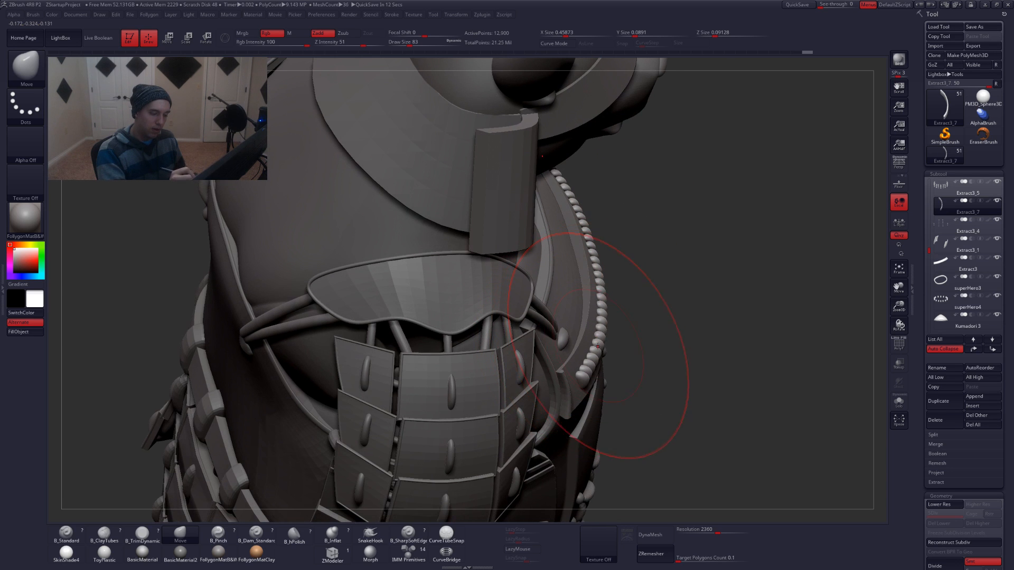
{"action": "left_click_drag", "start_coordinate": [601, 328], "coordinate": [599, 328]}
{"action": "left_click_drag", "start_coordinate": [682, 338], "coordinate": [668, 264]}
{"action": "left_click_drag", "start_coordinate": [597, 334], "coordinate": [600, 336]}
Refine the loops at the copied row's end with the Move brush at draw size 18, isolating the rows
{"action": "left_click_drag", "start_coordinate": [824, 332], "coordinate": [752, 354]}
{"action": "mouse_move", "coordinate": [751, 354]}
{"action": "right_mouse_down", "text": "alt"}
{"action": "mouse_move", "coordinate": [656, 342]}
{"action": "mouse_move", "coordinate": [636, 272]}
{"action": "right_mouse_up", "text": "alt"}
{"action": "right_click_drag", "start_coordinate": [763, 357], "coordinate": [697, 370]}
{"action": "key", "text": "s"}
{"action": "left_click_drag", "start_coordinate": [808, 358], "coordinate": [797, 356]}
{"action": "key", "text": "shift+s"}
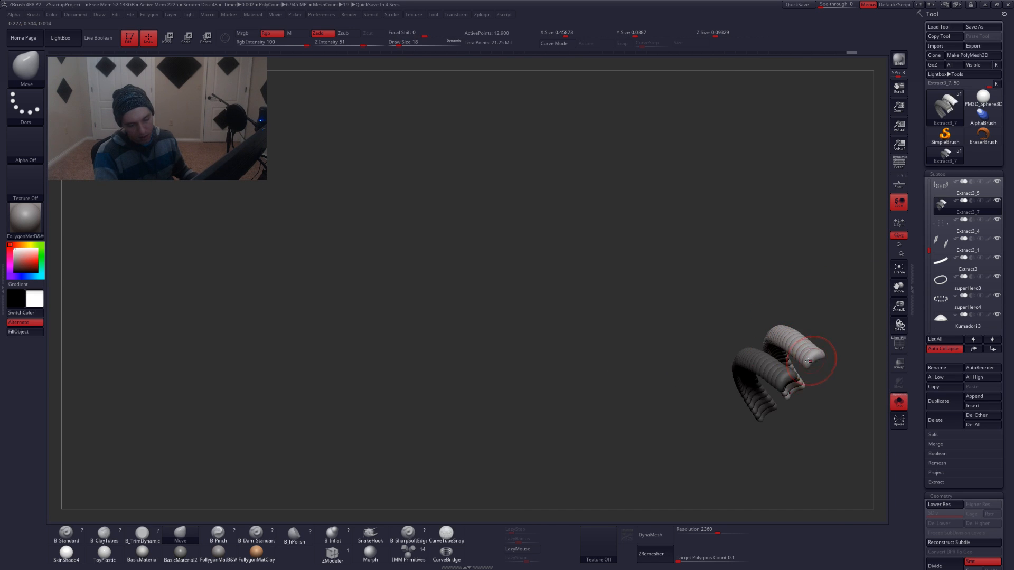
{"action": "right_click_drag", "start_coordinate": [824, 362], "coordinate": [772, 357], "text": "alt"}
{"action": "key", "text": "w"}
{"action": "left_click_drag", "start_coordinate": [756, 370], "coordinate": [734, 402]}
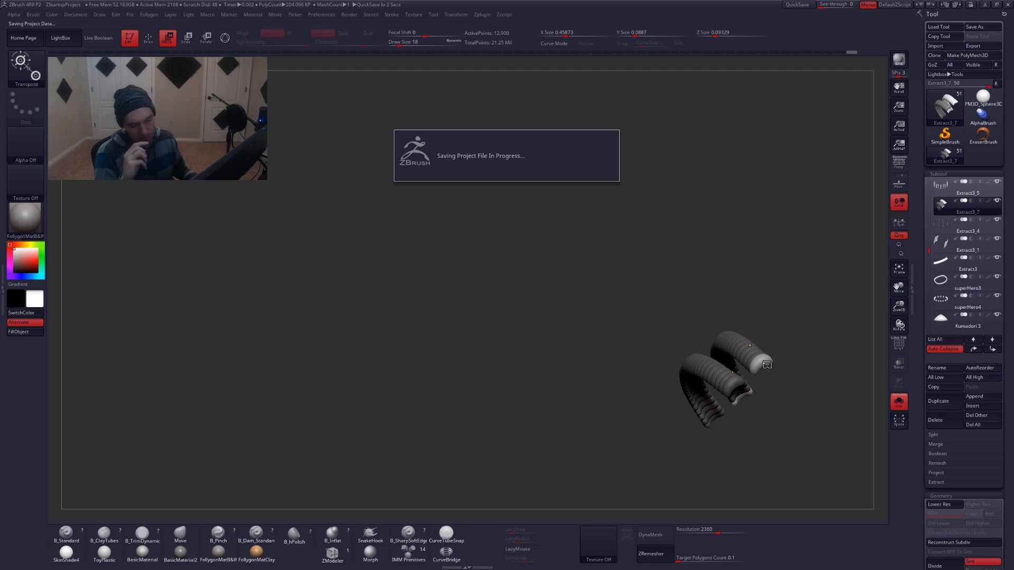
Settle the copied row's end loops onto the chest band at draw size 27 and clear the mask
{"action": "key", "text": "q"}
{"action": "key", "text": "space"}
{"action": "left_click_drag", "start_coordinate": [758, 357], "coordinate": [760, 357]}
{"action": "right_click_drag", "start_coordinate": [760, 364], "coordinate": [726, 361], "text": "alt"}
{"action": "key", "text": "shift+s"}
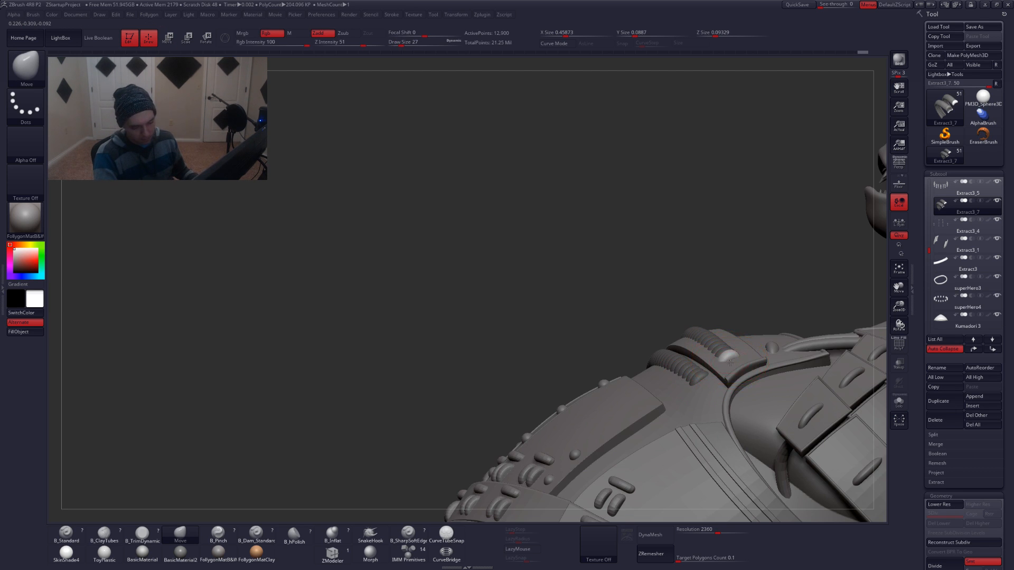
{"action": "left_click_drag", "start_coordinate": [731, 365], "coordinate": [733, 367]}
{"action": "right_click_drag", "start_coordinate": [733, 367], "coordinate": [737, 423]}
{"action": "right_click_drag", "start_coordinate": [735, 362], "coordinate": [706, 370], "text": "alt"}
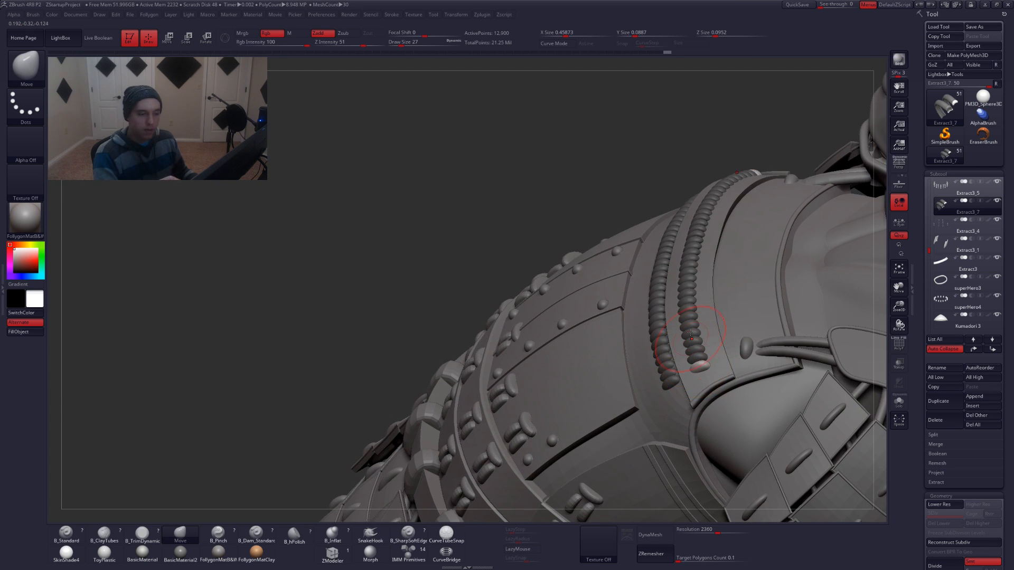
{"action": "left_click_drag", "start_coordinate": [690, 160], "coordinate": [643, 186], "text": "ctrl"}
{"action": "right_click_drag", "start_coordinate": [640, 339], "coordinate": [634, 301], "text": "ctrl"}
{"action": "right_click_drag", "start_coordinate": [634, 301], "coordinate": [649, 372]}
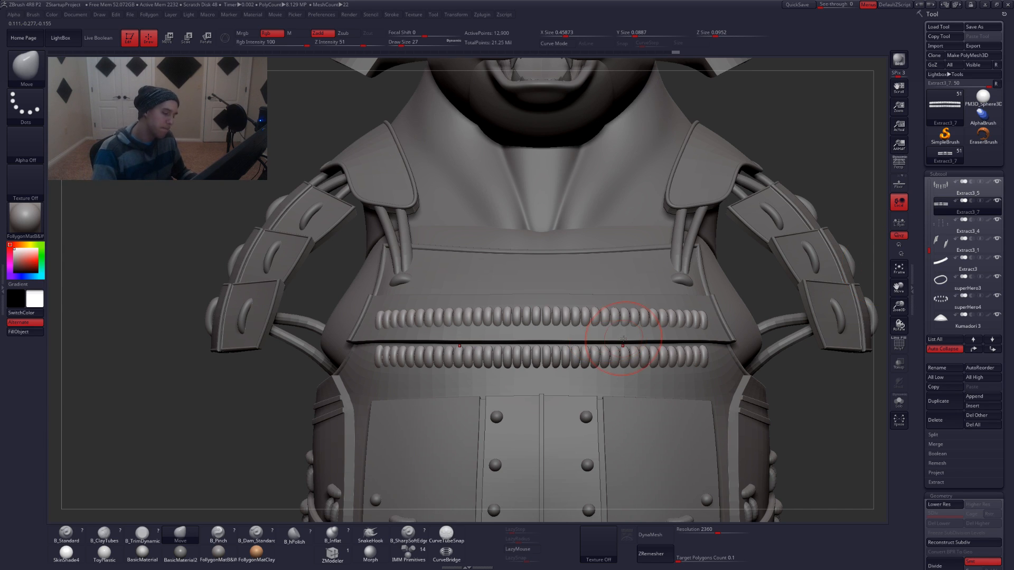
Refine the fit of both loop rows with the Move brush at draw sizes 37 and 68
{"action": "key", "text": "space"}
{"action": "mouse_move", "coordinate": [824, 423]}
{"action": "left_mouse_down"}
{"action": "mouse_move", "coordinate": [685, 365]}
{"action": "mouse_move", "coordinate": [700, 364]}
{"action": "left_mouse_up"}
{"action": "right_click_drag", "start_coordinate": [700, 401], "coordinate": [692, 317], "text": "ctrl"}
{"action": "right_click_drag", "start_coordinate": [670, 412], "coordinate": [639, 423], "text": "shift"}
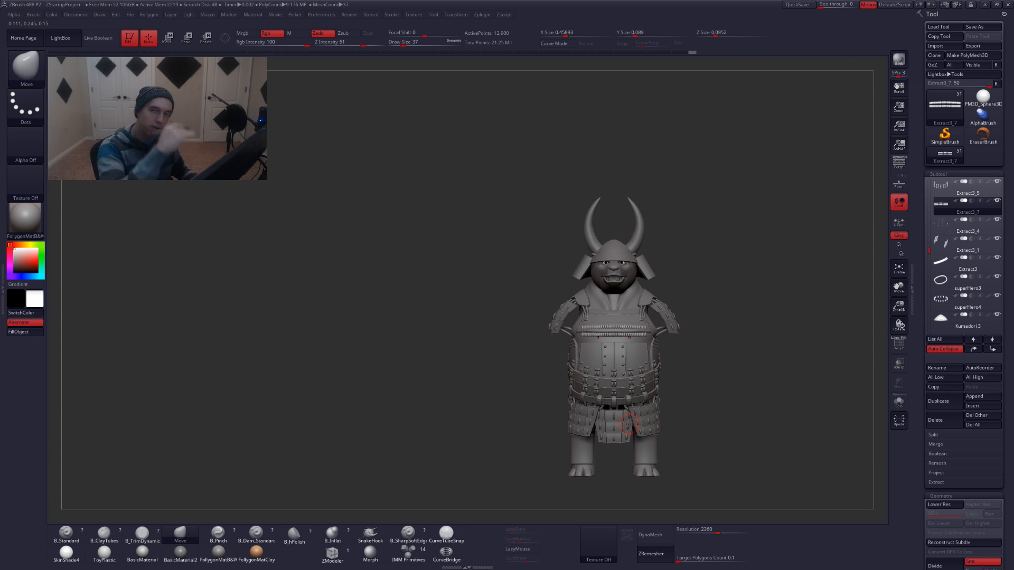
{"action": "right_click_drag", "start_coordinate": [617, 320], "coordinate": [617, 392], "text": "ctrl"}
{"action": "key", "text": "space"}
{"action": "left_click_drag", "start_coordinate": [628, 344], "coordinate": [634, 344]}
{"action": "mouse_move", "coordinate": [628, 317]}
{"action": "right_mouse_down", "text": "ctrl"}
{"action": "mouse_move", "coordinate": [637, 373]}
{"action": "mouse_move", "coordinate": [651, 360]}
{"action": "mouse_move", "coordinate": [686, 363]}
{"action": "mouse_move", "coordinate": [631, 393]}
{"action": "mouse_move", "coordinate": [645, 363]}
{"action": "right_mouse_up", "text": "ctrl"}
Isolate the loop rows and mask the lower one, leaving only the upper row editable
{"action": "key", "text": "shift+alt+s"}
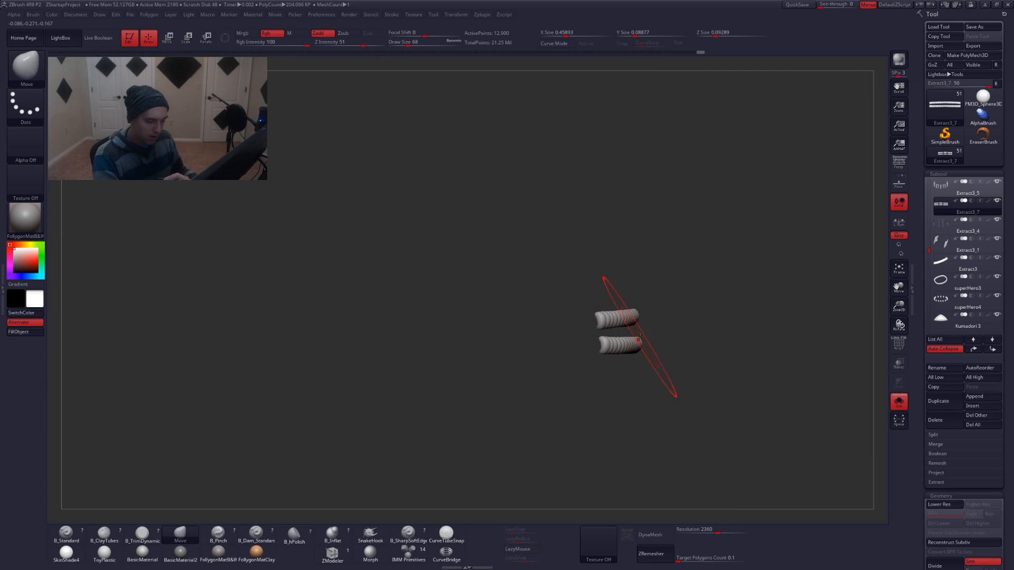
{"action": "mouse_move", "coordinate": [592, 333]}
{"action": "left_mouse_down", "text": "ctrl"}
{"action": "mouse_move", "coordinate": [715, 298]}
{"action": "mouse_move", "coordinate": [713, 310]}
{"action": "left_mouse_up", "text": "ctrl"}
{"action": "left_click", "coordinate": [689, 323], "text": "ctrl"}
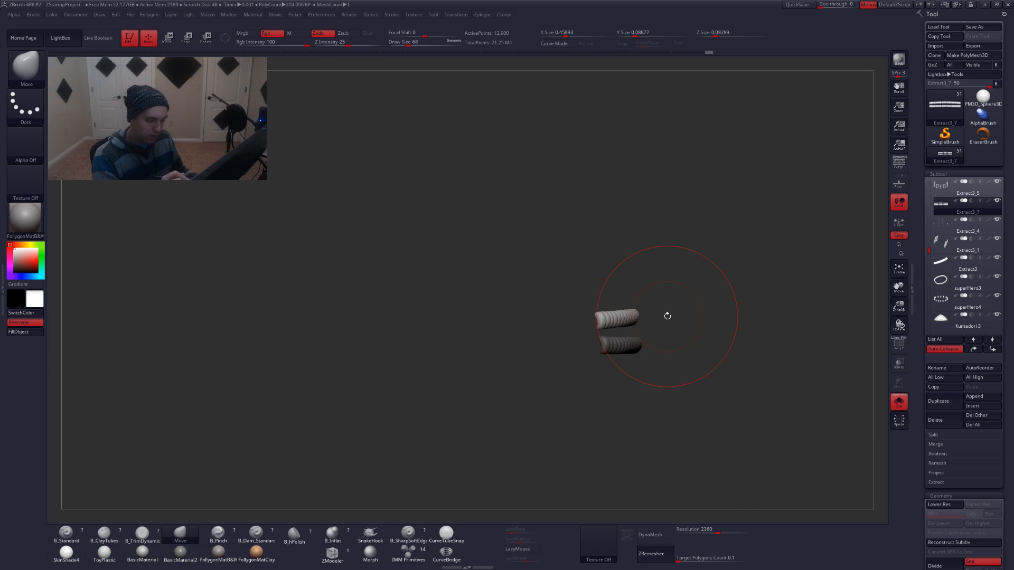
{"action": "key", "text": "shift+alt+s"}
Duplicate the unmasked row upward with Transpose Move and shift the copy back toward the upper chest
{"action": "right_click_drag", "start_coordinate": [612, 313], "coordinate": [636, 353], "text": "alt"}
{"action": "key", "text": "w"}
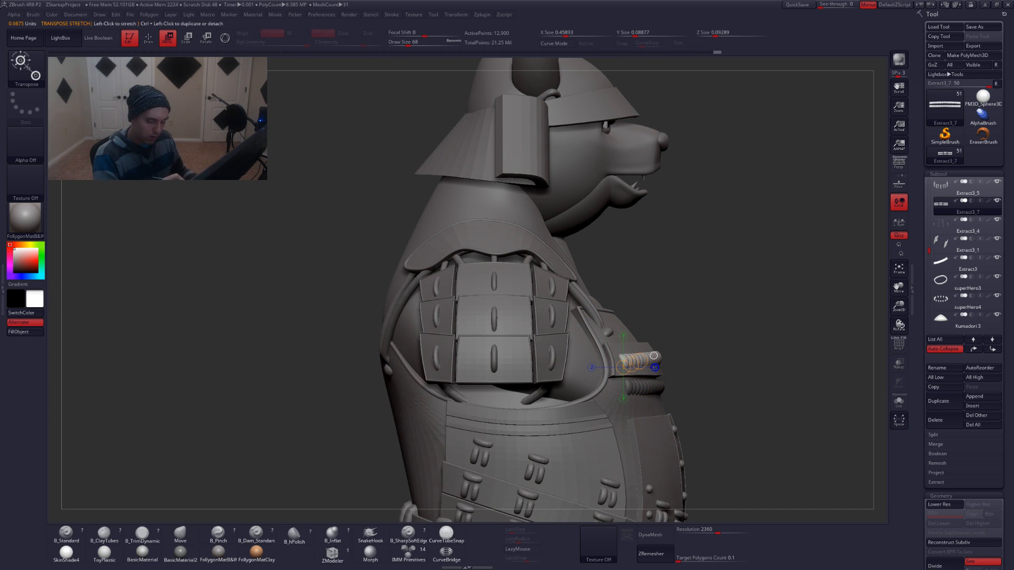
{"action": "left_click_drag", "start_coordinate": [647, 357], "coordinate": [647, 383], "text": "shift"}
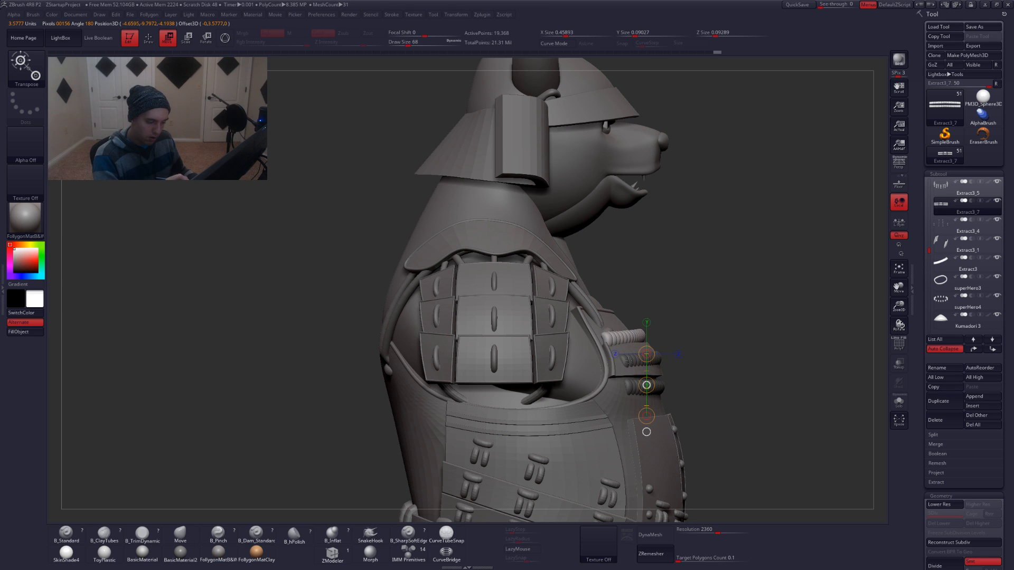
{"action": "right_click_drag", "start_coordinate": [646, 385], "coordinate": [501, 391]}
{"action": "right_click_drag", "start_coordinate": [783, 351], "coordinate": [732, 356]}
{"action": "mouse_move", "coordinate": [664, 344]}
{"action": "right_mouse_down"}
{"action": "mouse_move", "coordinate": [660, 423]}
{"action": "mouse_move", "coordinate": [663, 372]}
{"action": "mouse_move", "coordinate": [686, 369]}
{"action": "mouse_move", "coordinate": [677, 363]}
{"action": "mouse_move", "coordinate": [706, 375]}
{"action": "right_mouse_up"}
{"action": "left_click_drag", "start_coordinate": [636, 356], "coordinate": [702, 356], "text": "shift"}
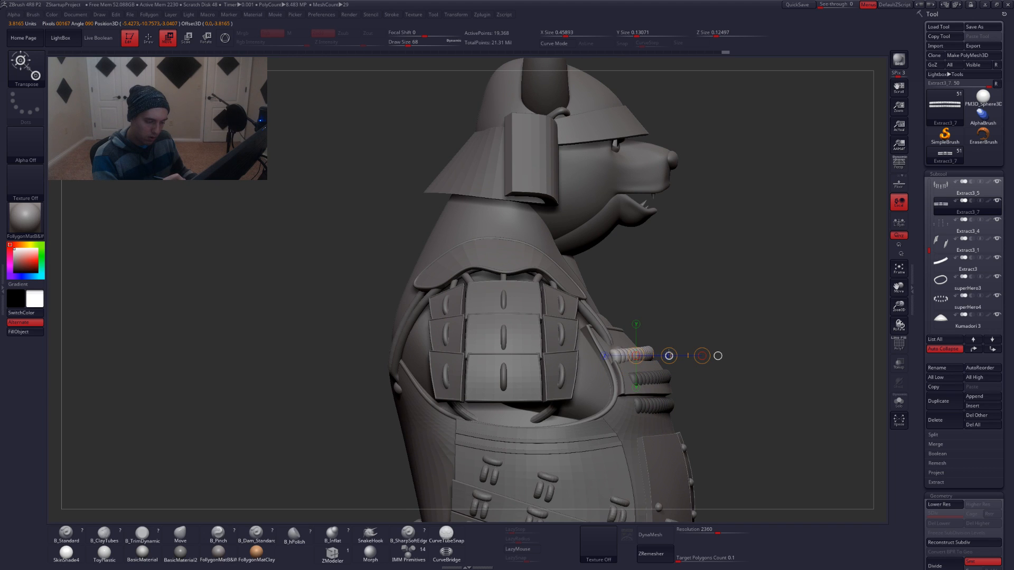
{"action": "key", "text": "q"}
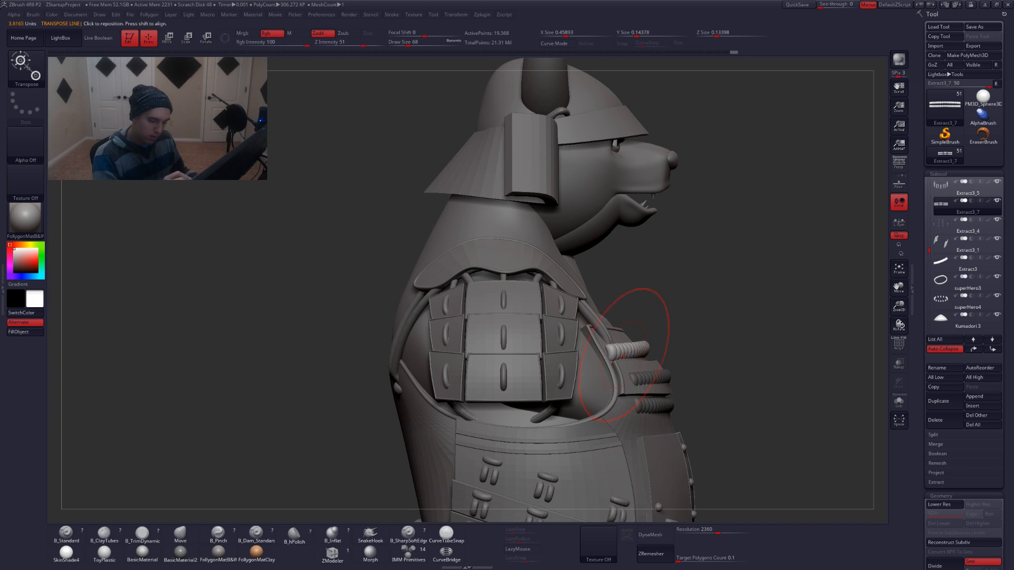
Adjust the third row against the upper chest from several angles with the Move brush at draw size 77
{"action": "right_click_drag", "start_coordinate": [813, 363], "coordinate": [574, 388]}
{"action": "key", "text": "space"}
{"action": "left_click_drag", "start_coordinate": [631, 383], "coordinate": [630, 382]}
{"action": "right_click_drag", "start_coordinate": [574, 391], "coordinate": [631, 389]}
Clear the current mask and mask the top and bottom rows, leaving only the middle row editable
{"action": "key", "text": "alt+s"}
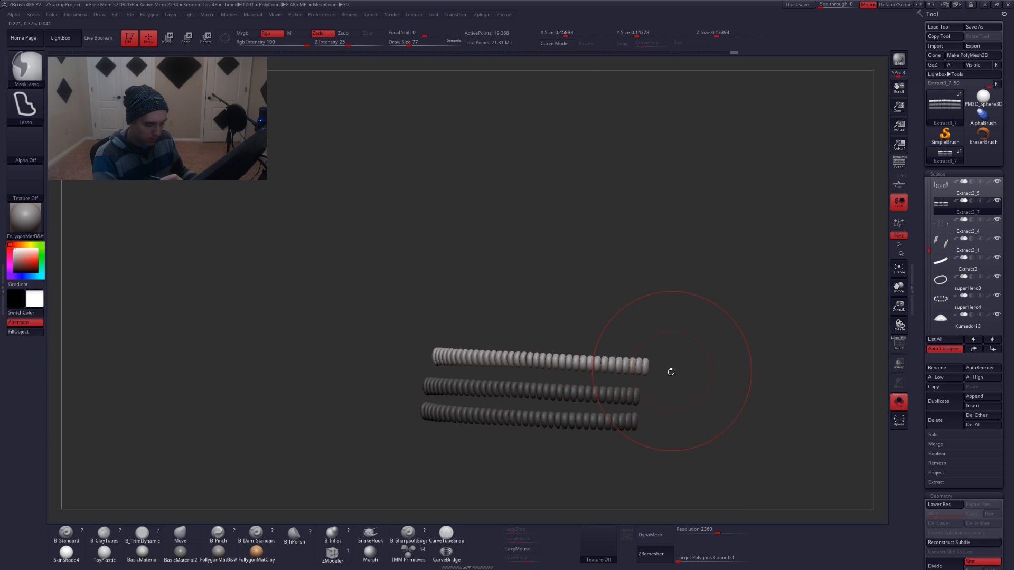
{"action": "right_click_drag", "start_coordinate": [628, 395], "coordinate": [635, 354], "text": "alt"}
{"action": "left_click_drag", "start_coordinate": [658, 394], "coordinate": [667, 404], "text": "ctrl"}
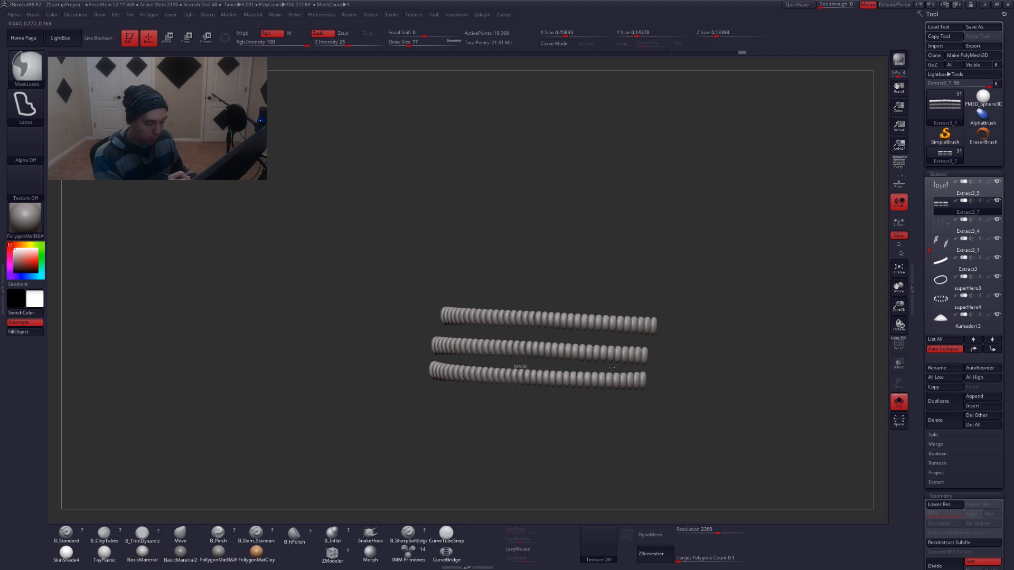
{"action": "mouse_move", "coordinate": [666, 360]}
{"action": "left_mouse_down", "text": "ctrl"}
{"action": "mouse_move", "coordinate": [608, 340]}
{"action": "mouse_move", "coordinate": [514, 343]}
{"action": "left_mouse_up", "text": "ctrl"}
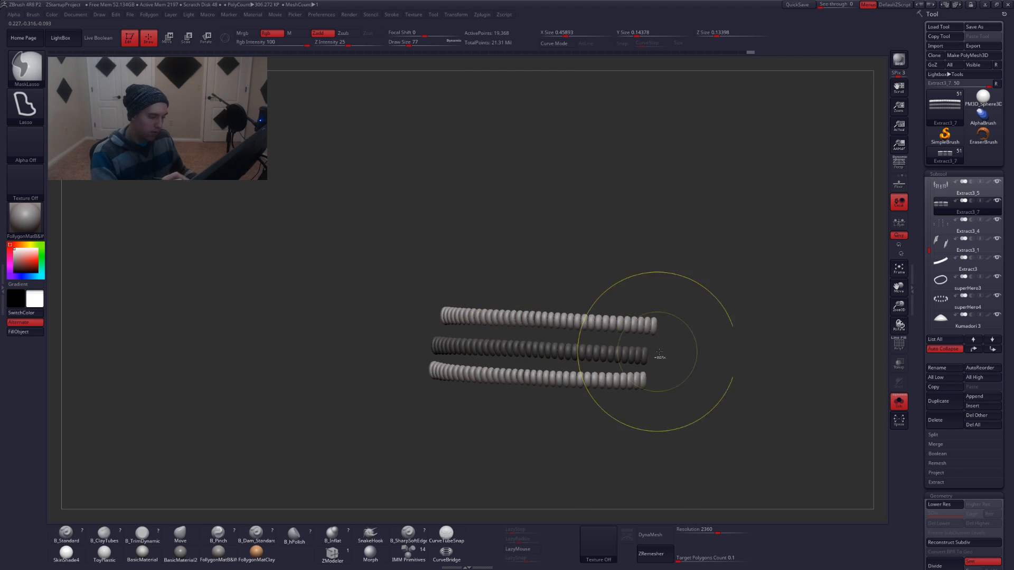
{"action": "left_click", "coordinate": [673, 360], "text": "ctrl"}
{"action": "key", "text": "alt+s"}
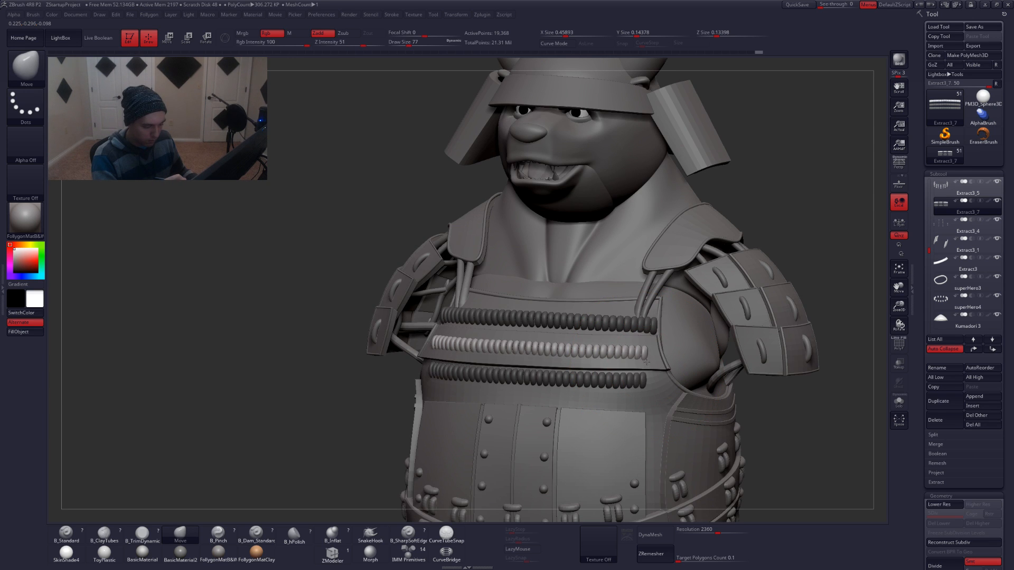
Check the three rows from the front and remask them so only the top row stays editable
{"action": "right_click_drag", "start_coordinate": [645, 376], "coordinate": [691, 381]}
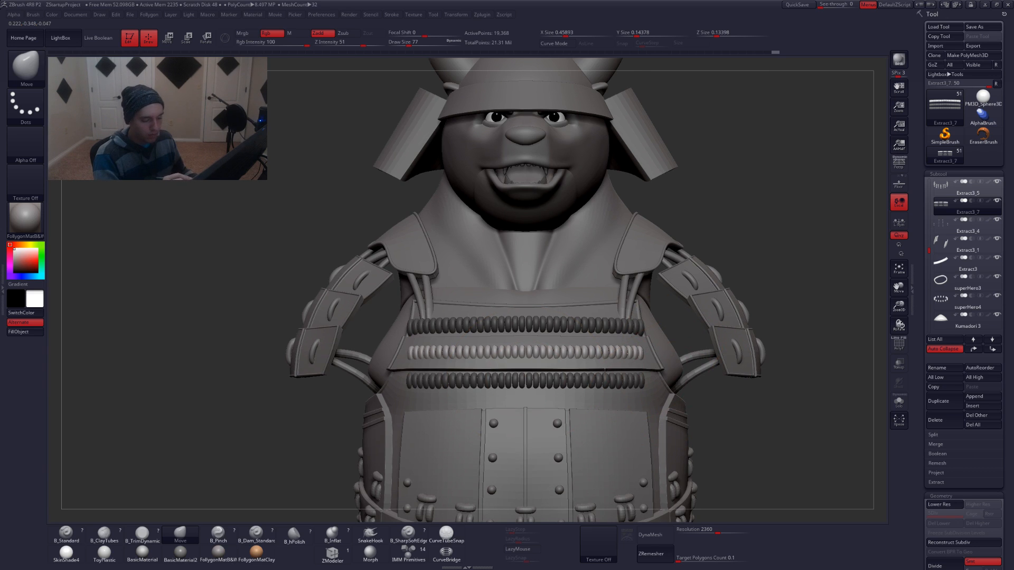
{"action": "right_click_drag", "start_coordinate": [669, 373], "coordinate": [606, 371], "text": "ctrl"}
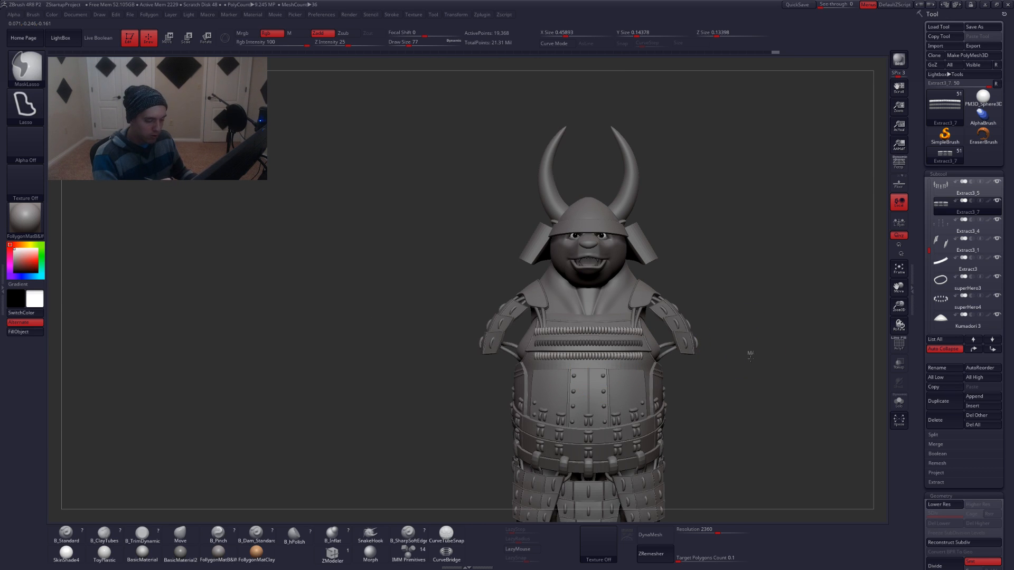
{"action": "key", "text": "alt+s"}
{"action": "right_click_drag", "start_coordinate": [580, 357], "coordinate": [616, 347], "text": "shift"}
{"action": "mouse_move", "coordinate": [572, 331]}
{"action": "left_mouse_down", "text": "ctrl"}
{"action": "mouse_move", "coordinate": [477, 326]}
{"action": "mouse_move", "coordinate": [610, 312]}
{"action": "left_mouse_up", "text": "ctrl"}
{"action": "left_click", "coordinate": [667, 315], "text": "ctrl"}
{"action": "key", "text": "alt+s"}
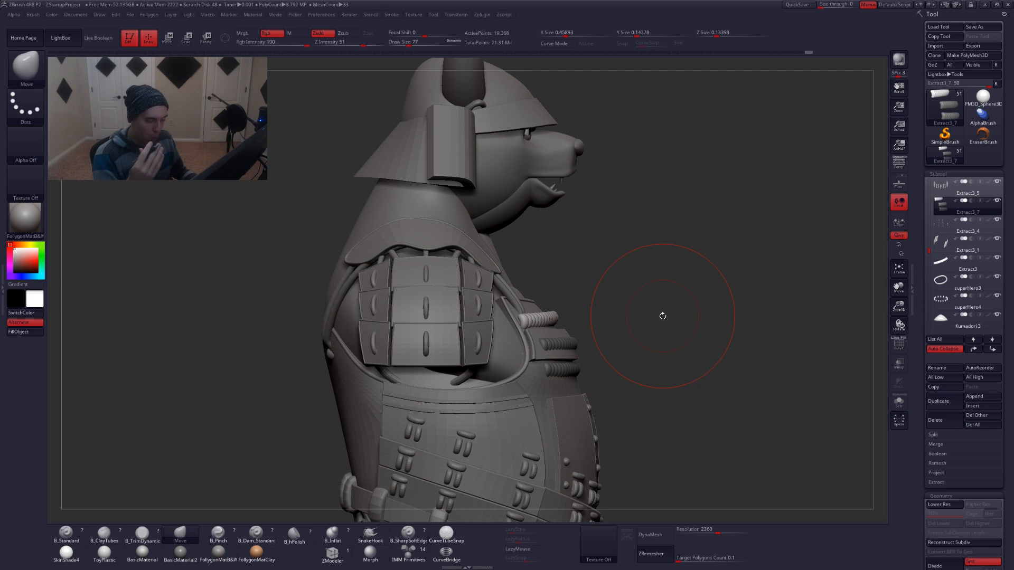
Check the top lacing row against the chest from several angles and adjust it with the Move brush at draw sizes 101 and 116
{"action": "right_click_drag", "start_coordinate": [690, 374], "coordinate": [465, 488]}
{"action": "right_click_drag", "start_coordinate": [632, 400], "coordinate": [615, 401], "text": "shift"}
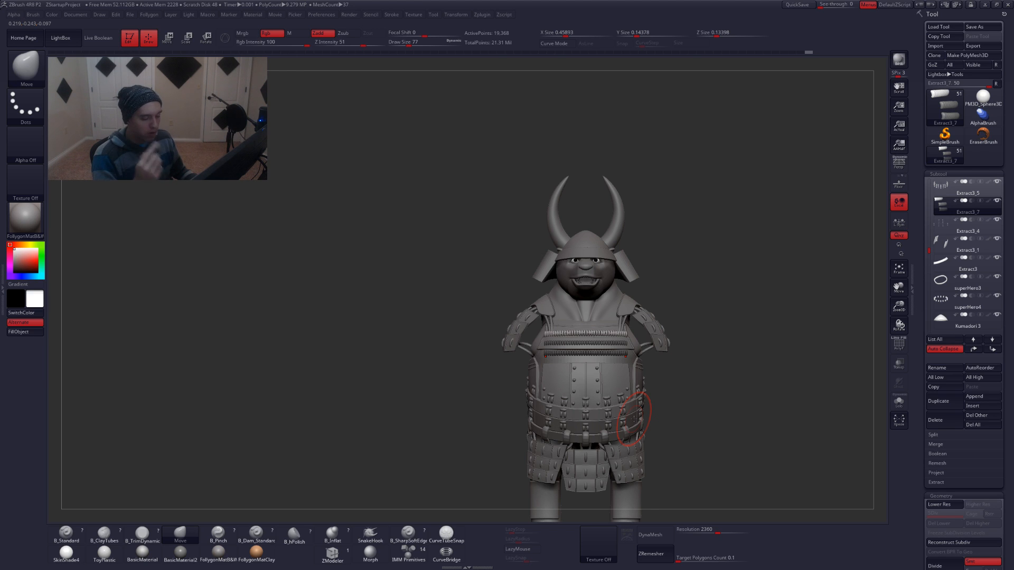
{"action": "mouse_move", "coordinate": [638, 373]}
{"action": "right_mouse_down", "text": "alt"}
{"action": "mouse_move", "coordinate": [651, 420]}
{"action": "mouse_move", "coordinate": [632, 424]}
{"action": "right_mouse_up", "text": "alt"}
{"action": "key", "text": "space"}
{"action": "left_click_drag", "start_coordinate": [629, 386], "coordinate": [632, 386]}
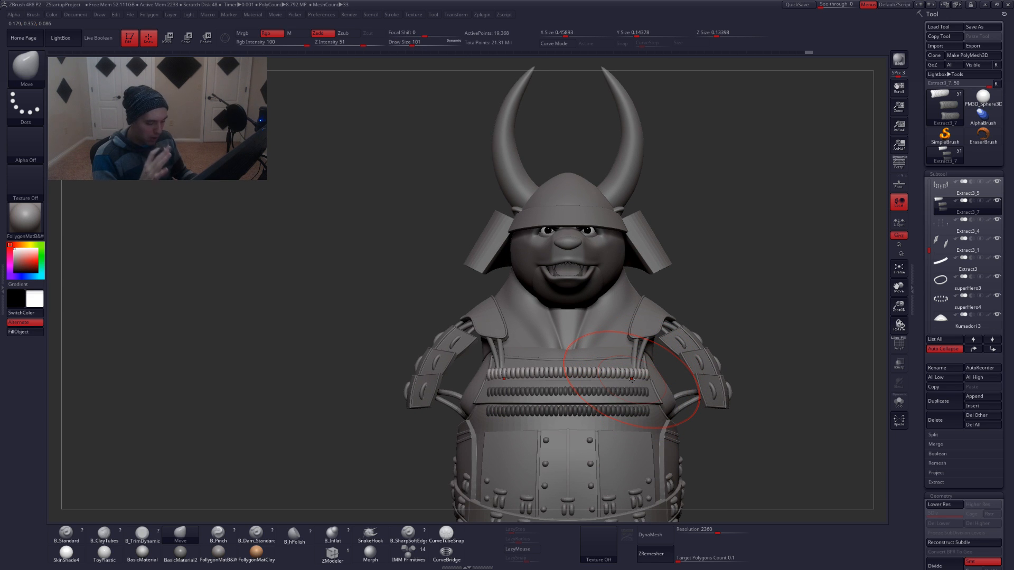
{"action": "mouse_move", "coordinate": [617, 386]}
{"action": "right_mouse_down"}
{"action": "mouse_move", "coordinate": [625, 390]}
{"action": "mouse_move", "coordinate": [579, 412]}
{"action": "right_mouse_up"}
{"action": "key", "text": "space"}
{"action": "left_click_drag", "start_coordinate": [622, 397], "coordinate": [626, 396]}
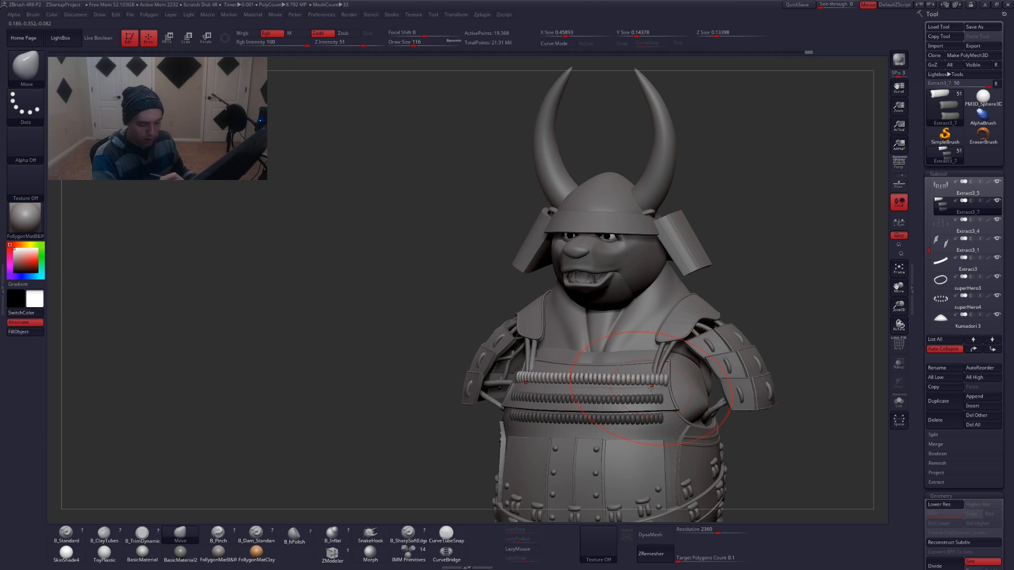
{"action": "right_click_drag", "start_coordinate": [651, 391], "coordinate": [655, 378], "text": "alt"}
{"action": "key", "text": "space"}
{"action": "left_click_drag", "start_coordinate": [646, 386], "coordinate": [638, 386]}
Drop the lacing rows to a lower subdivision level and isolate them from the rest of the armour in side view
{"action": "key", "text": "shift+d"}
{"action": "key", "text": "alt+s"}
{"action": "mouse_move", "coordinate": [651, 367]}
{"action": "right_mouse_down"}
{"action": "mouse_move", "coordinate": [660, 377]}
{"action": "mouse_move", "coordinate": [647, 372]}
{"action": "right_mouse_up"}
{"action": "key", "text": "space"}
{"action": "left_click_drag", "start_coordinate": [647, 372], "coordinate": [653, 371]}
{"action": "mouse_move", "coordinate": [653, 371]}
{"action": "right_mouse_down"}
{"action": "mouse_move", "coordinate": [664, 397]}
{"action": "mouse_move", "coordinate": [663, 359]}
{"action": "right_mouse_up"}
{"action": "key", "text": "alt+s"}
{"action": "mouse_move", "coordinate": [596, 368]}
{"action": "right_mouse_down"}
{"action": "mouse_move", "coordinate": [631, 373]}
{"action": "mouse_move", "coordinate": [618, 402]}
{"action": "mouse_move", "coordinate": [618, 388]}
{"action": "right_mouse_up"}
{"action": "key", "text": "alt+s"}
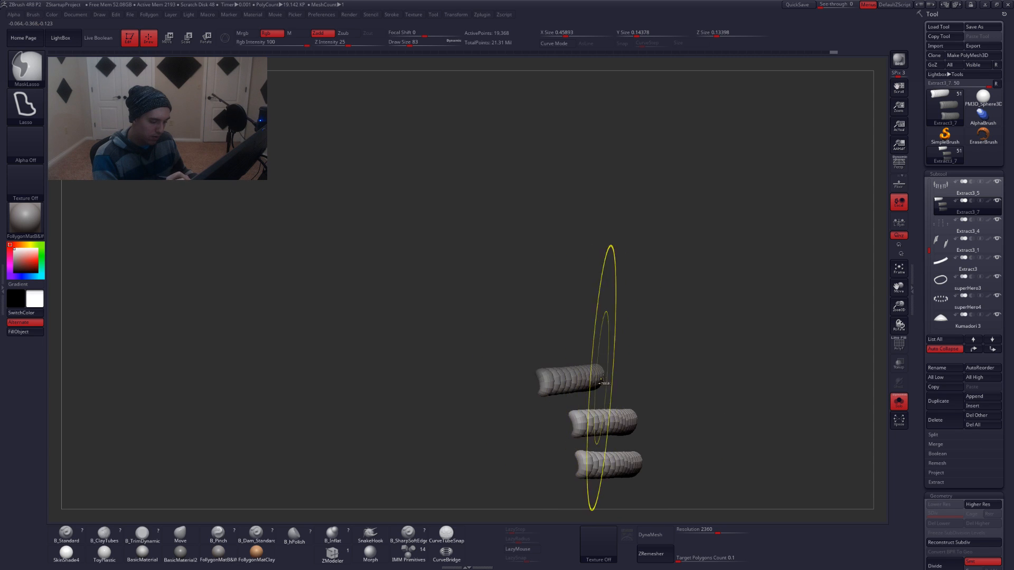
Adjust the tilt of the unmasked top row and shift it back toward the chest using Transpose Rotate and Move
{"action": "key", "text": "r"}
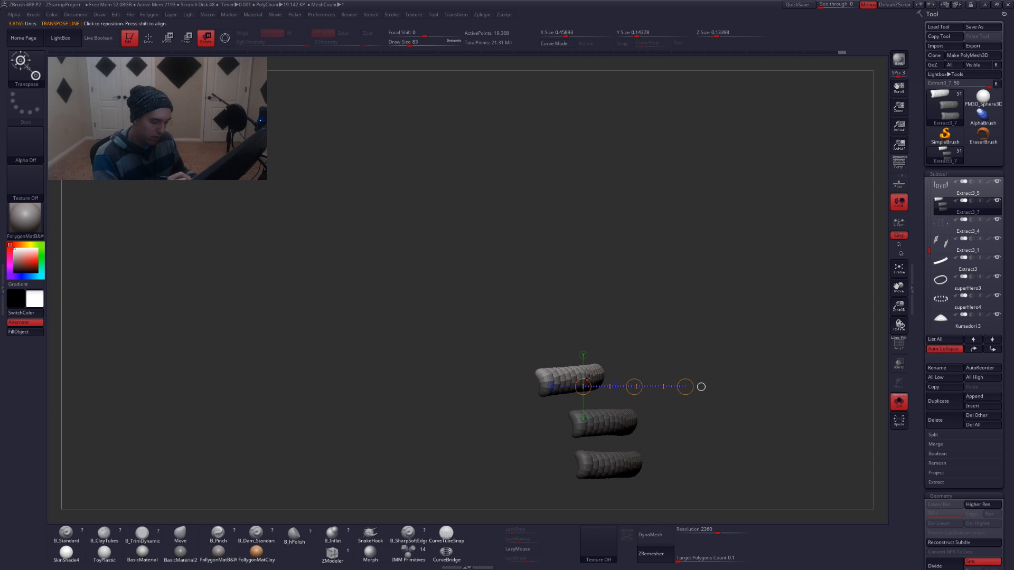
{"action": "key", "text": "w"}
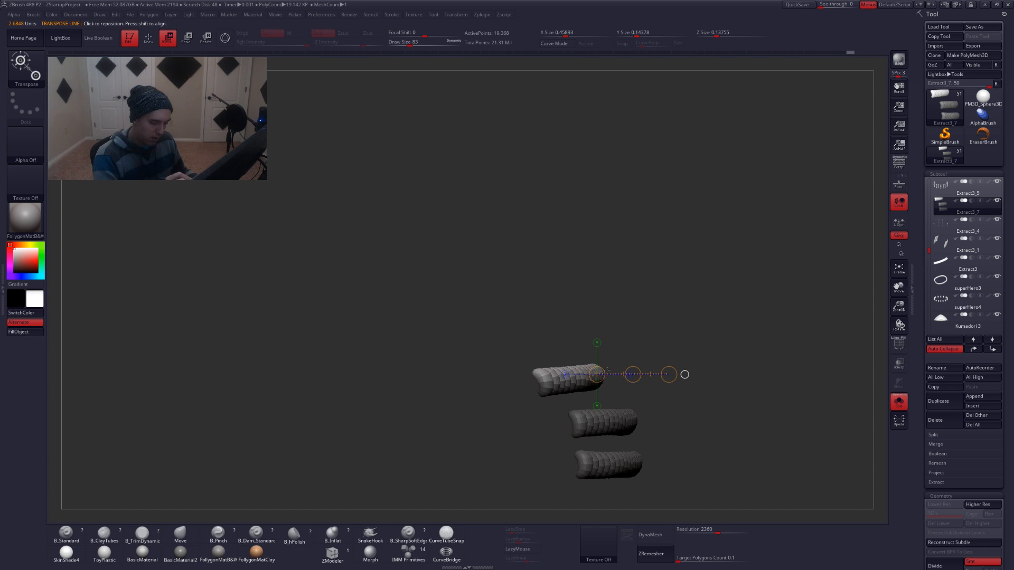
{"action": "key", "text": "q"}
{"action": "mouse_move", "coordinate": [630, 390]}
{"action": "left_mouse_down", "text": "ctrl+alt"}
{"action": "mouse_move", "coordinate": [544, 336]}
{"action": "mouse_move", "coordinate": [659, 339]}
{"action": "left_mouse_up", "text": "ctrl+alt"}
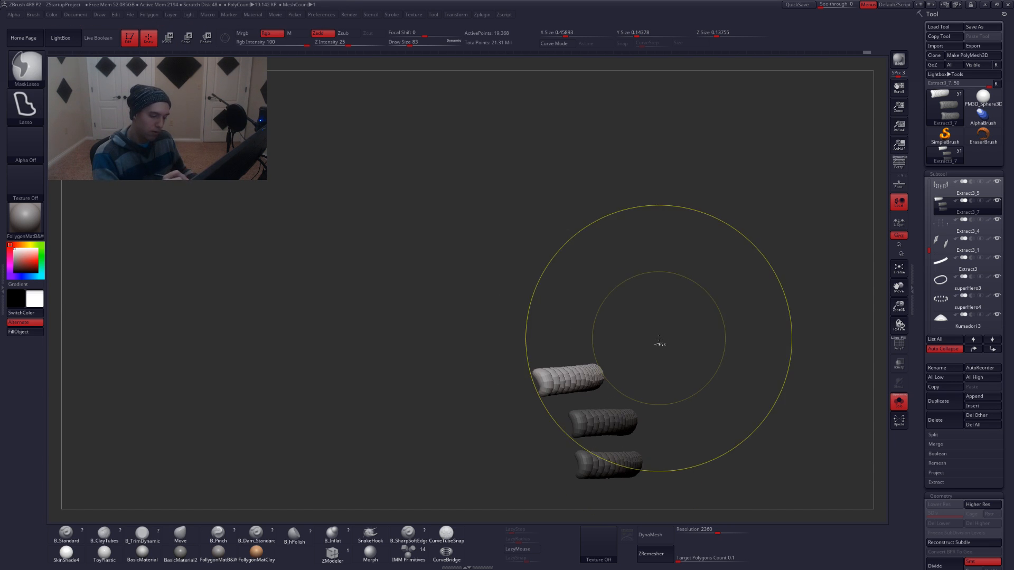
{"action": "key", "text": "alt+s"}
{"action": "key", "text": "w"}
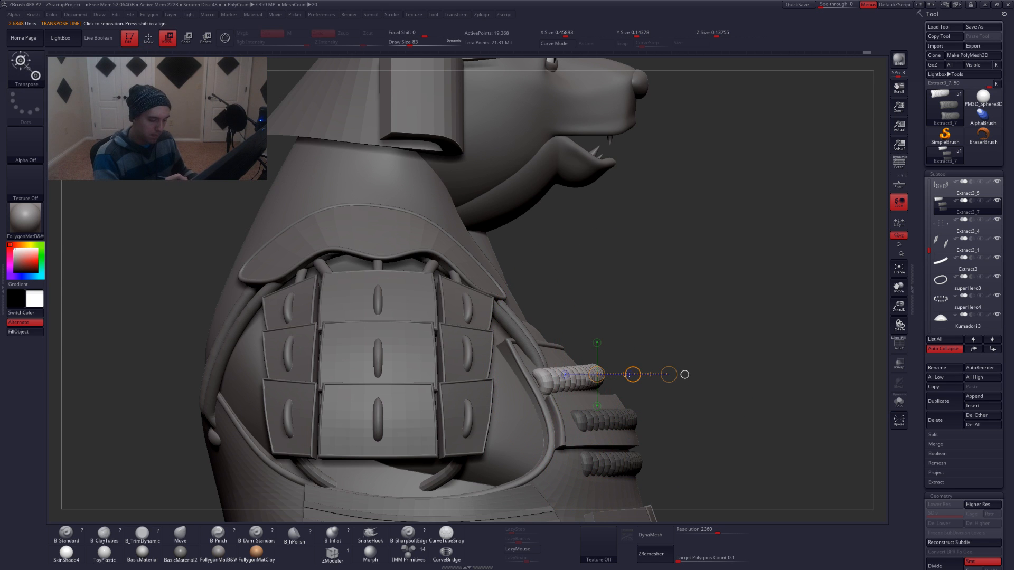
{"action": "left_click_drag", "start_coordinate": [631, 375], "coordinate": [626, 373]}
{"action": "key", "text": "q"}
Bend the top row to follow the upper chest's curve with the Move brush at draw size 65
{"action": "right_click_drag", "start_coordinate": [739, 367], "coordinate": [656, 349]}
{"action": "right_click_drag", "start_coordinate": [681, 439], "coordinate": [677, 375]}
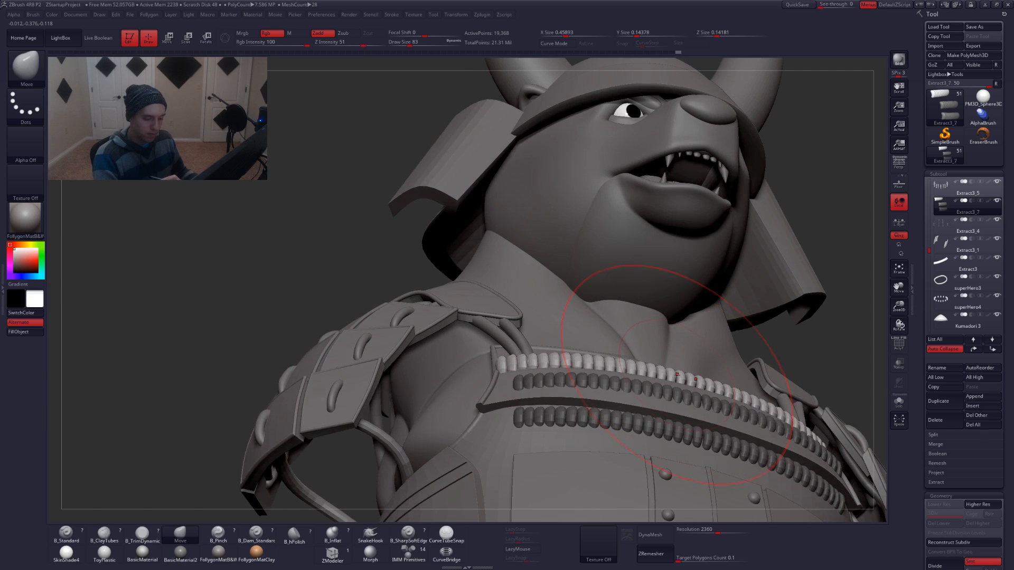
{"action": "mouse_move", "coordinate": [664, 416]}
{"action": "right_mouse_down"}
{"action": "mouse_move", "coordinate": [701, 366]}
{"action": "mouse_move", "coordinate": [627, 381]}
{"action": "mouse_move", "coordinate": [588, 372]}
{"action": "right_mouse_up"}
{"action": "key", "text": "space"}
{"action": "left_click_drag", "start_coordinate": [684, 363], "coordinate": [680, 363]}
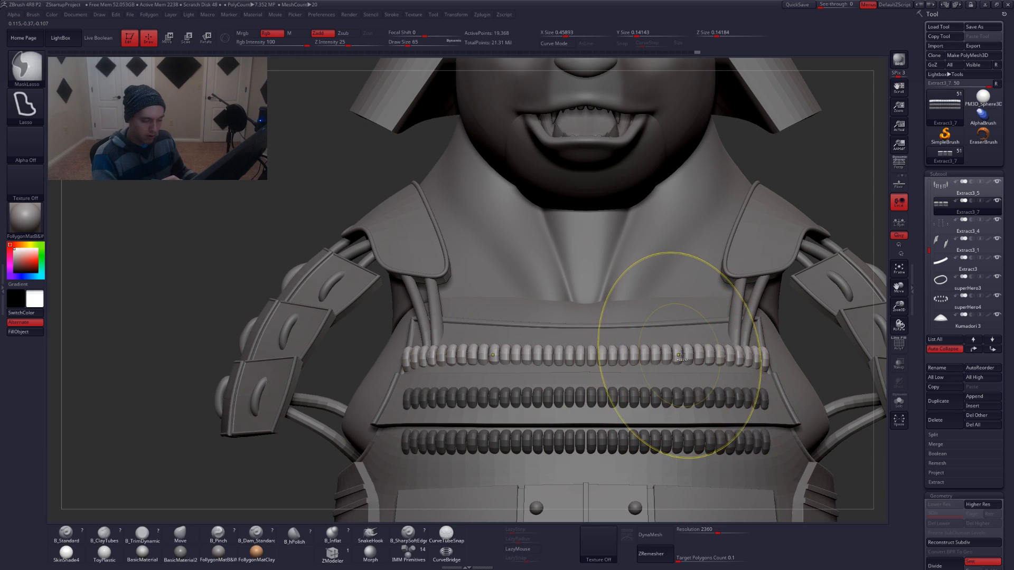
{"action": "right_click_drag", "start_coordinate": [683, 355], "coordinate": [706, 353]}
{"action": "key", "text": "space"}
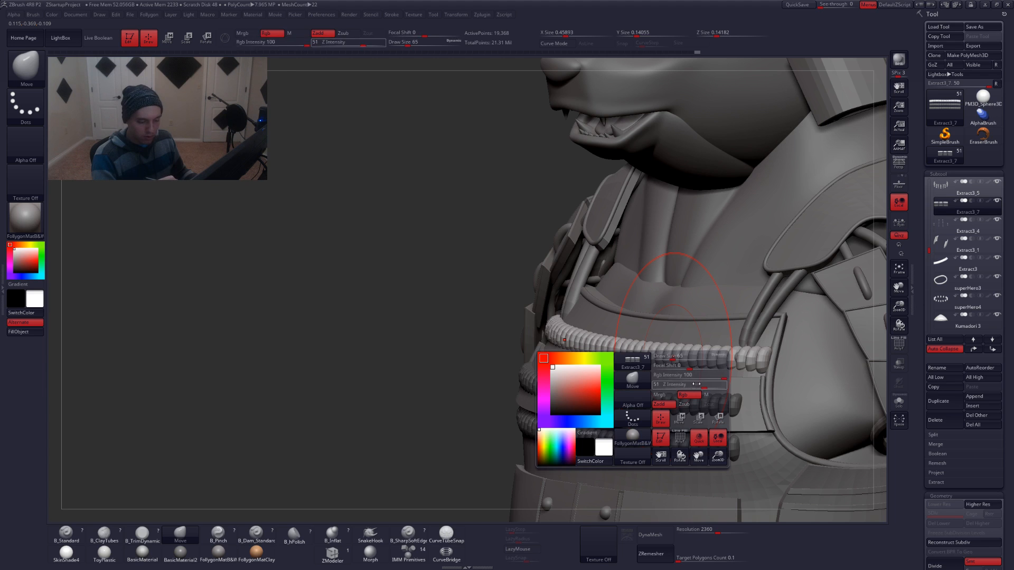
{"action": "right_click_drag", "start_coordinate": [724, 345], "coordinate": [719, 367]}
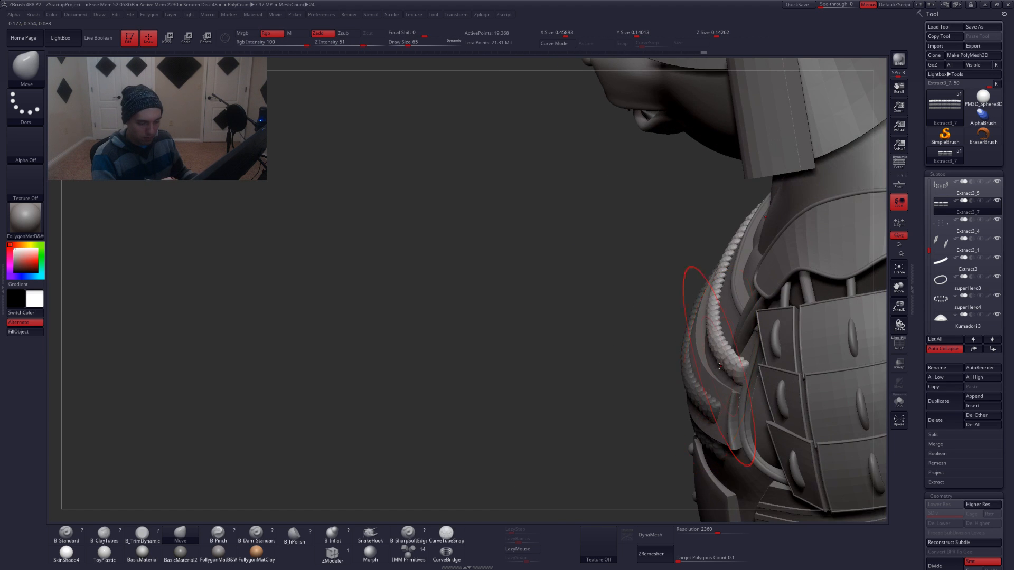
Fit the ends of the top row around the side of the chest, finishing with the Move brush at draw size 62
{"action": "right_click_drag", "start_coordinate": [727, 323], "coordinate": [712, 362]}
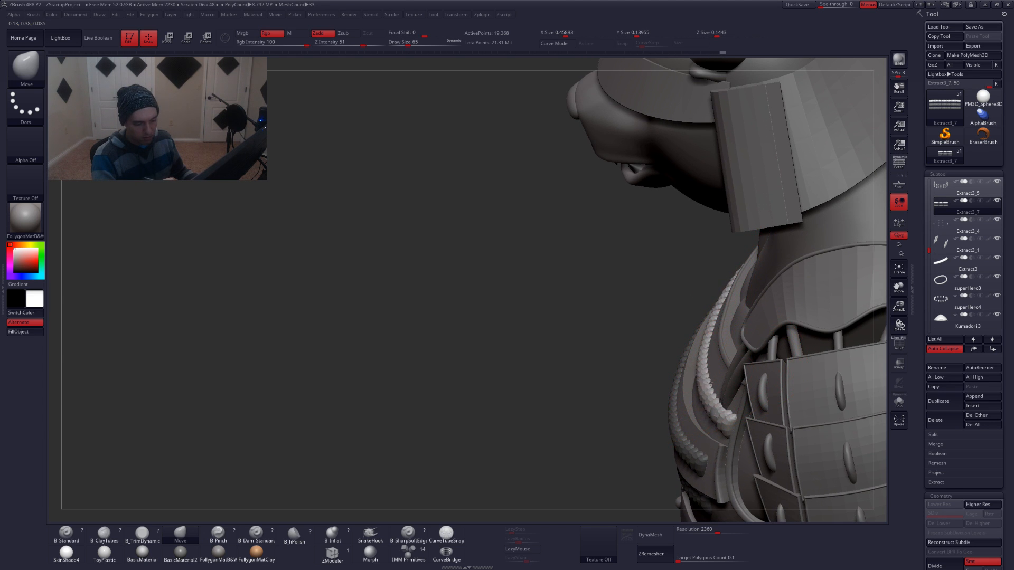
{"action": "key", "text": "space"}
{"action": "left_click_drag", "start_coordinate": [711, 342], "coordinate": [719, 314]}
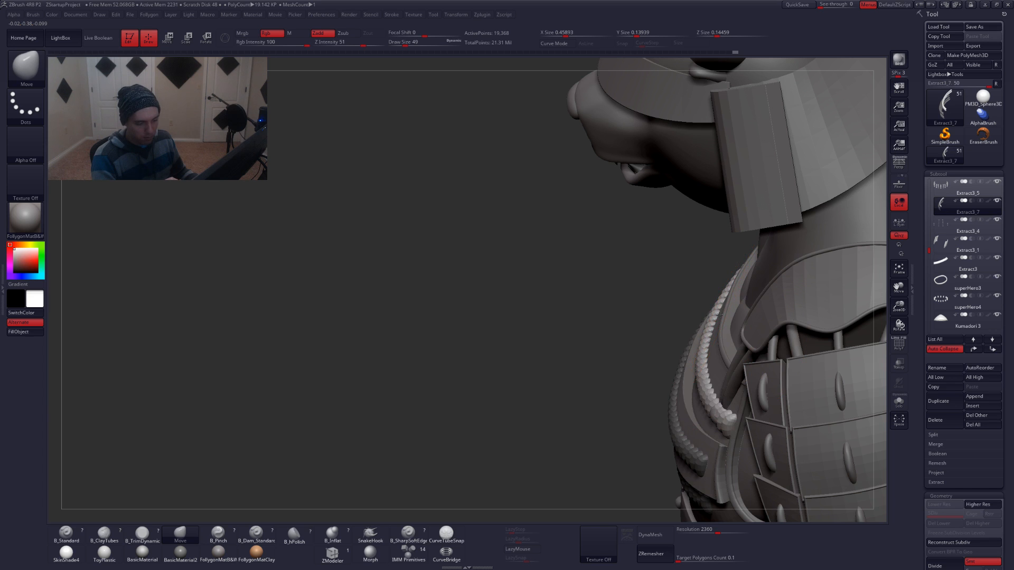
{"action": "right_click_drag", "start_coordinate": [704, 369], "coordinate": [712, 385]}
{"action": "key", "text": "space"}
{"action": "left_click_drag", "start_coordinate": [713, 385], "coordinate": [719, 385]}
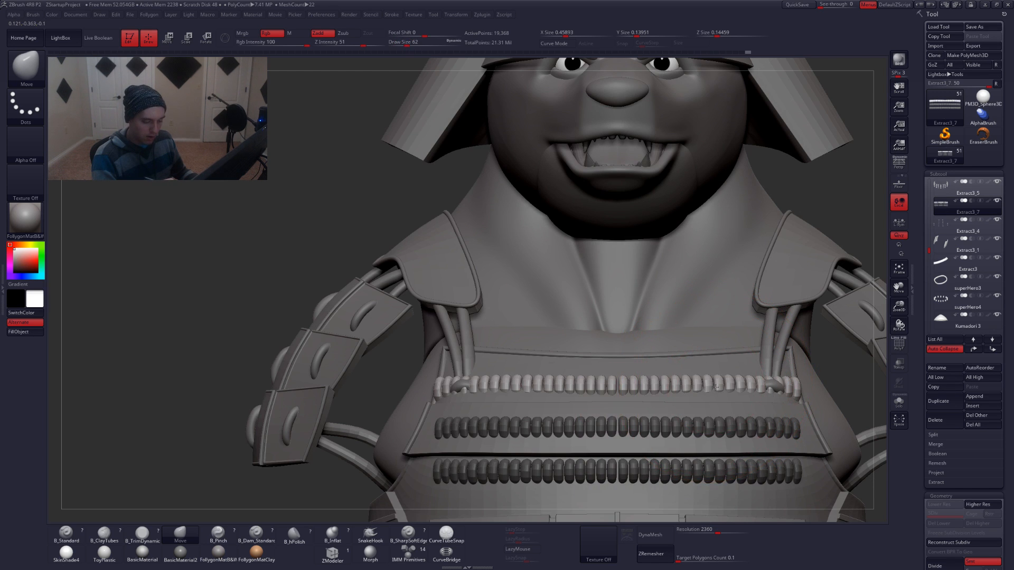
Try to reshape the ends of the top row with the SnakeHook brush at draw size 97
{"action": "mouse_move", "coordinate": [713, 385]}
{"action": "right_mouse_down", "text": "alt"}
{"action": "mouse_move", "coordinate": [562, 401]}
{"action": "mouse_move", "coordinate": [597, 370]}
{"action": "right_mouse_up", "text": "alt"}
{"action": "left_click", "coordinate": [370, 534]}
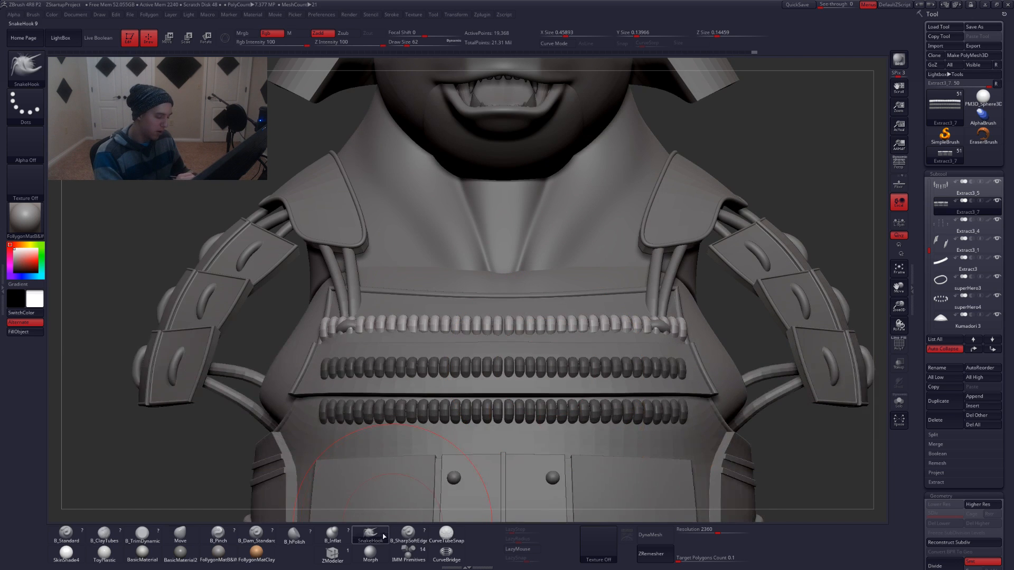
{"action": "key", "text": "space"}
{"action": "left_click_drag", "start_coordinate": [664, 340], "coordinate": [674, 341]}
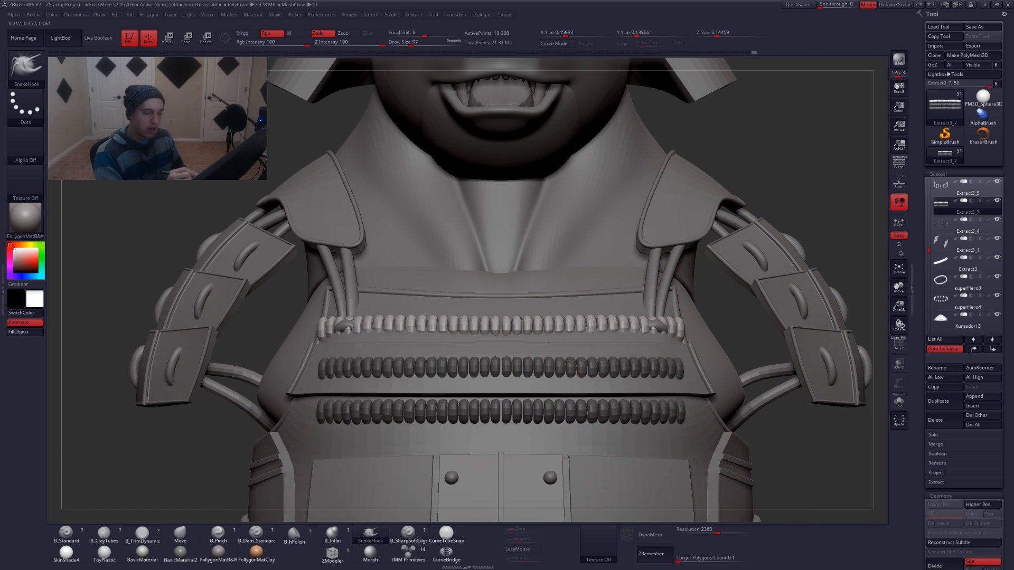
{"action": "right_click_drag", "start_coordinate": [655, 333], "coordinate": [641, 351], "text": "alt"}
{"action": "key", "text": "space"}
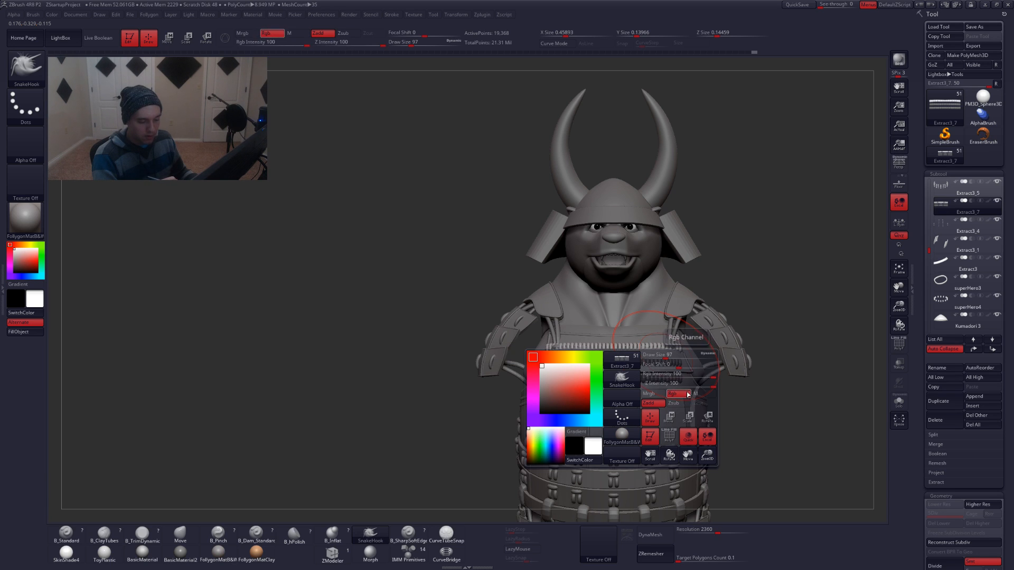
{"action": "mouse_move", "coordinate": [683, 344]}
{"action": "left_mouse_down"}
{"action": "mouse_move", "coordinate": [729, 327]}
{"action": "mouse_move", "coordinate": [679, 340]}
{"action": "mouse_move", "coordinate": [710, 324]}
{"action": "left_mouse_up"}
{"action": "key", "text": "ctrl+z"}
{"action": "key", "text": "ctrl+z"}
{"action": "key", "text": "ctrl+z"}
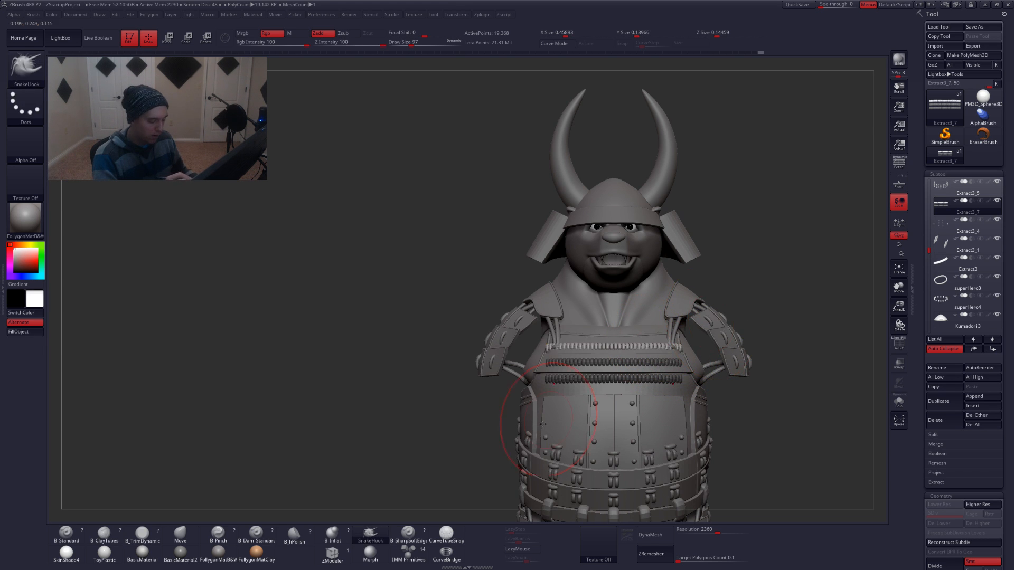
Switch back to the Move brush at draw size 46 and isolate the three lacing rows up close
{"action": "key", "text": "b"}
{"action": "key", "text": "m"}
{"action": "key", "text": "v"}
{"action": "mouse_move", "coordinate": [655, 348]}
{"action": "right_mouse_down", "text": "ctrl"}
{"action": "mouse_move", "coordinate": [679, 339]}
{"action": "mouse_move", "coordinate": [681, 365]}
{"action": "mouse_move", "coordinate": [687, 355]}
{"action": "right_mouse_up", "text": "ctrl"}
{"action": "key", "text": "alt+s"}
{"action": "key", "text": "space"}
{"action": "left_click_drag", "start_coordinate": [687, 355], "coordinate": [679, 354]}
{"action": "right_click_drag", "start_coordinate": [684, 351], "coordinate": [694, 357], "text": "ctrl"}
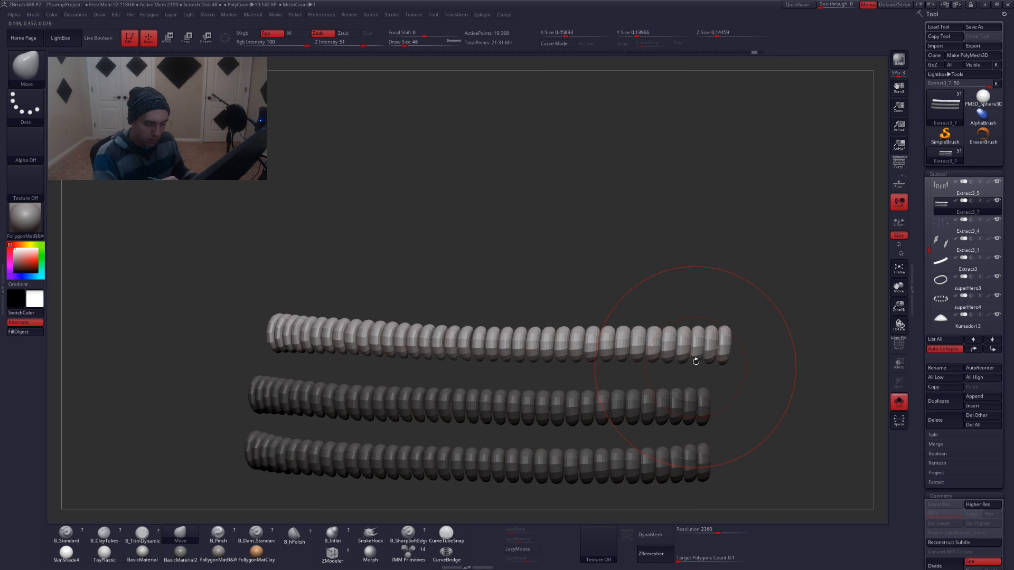
{"action": "key", "text": "alt+s"}
{"action": "key", "text": "alt+s"}
Show the polygroups, hide and delete the outermost loops at both ends of the top row, and restore the full armour view
{"action": "key", "text": "w"}
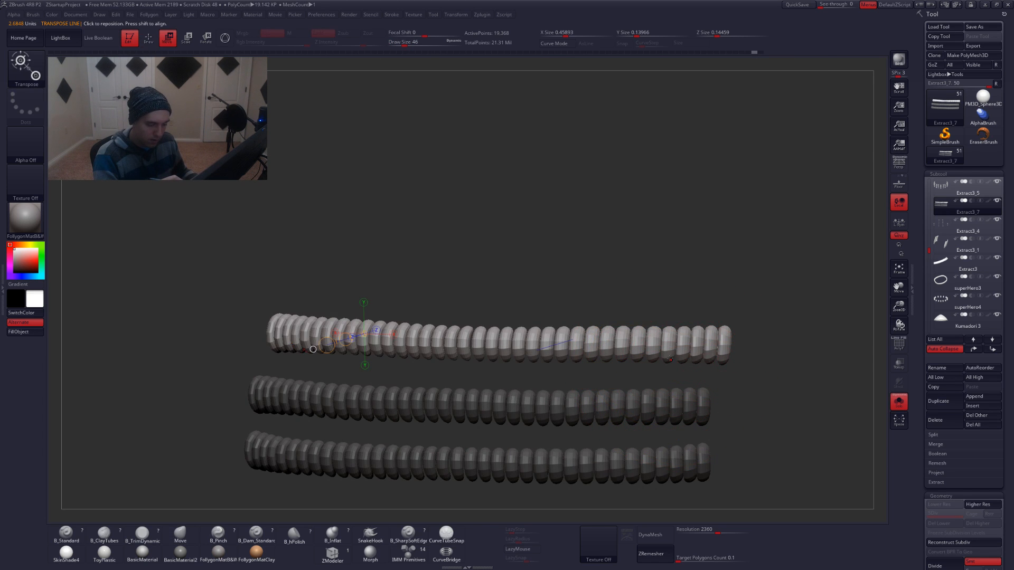
{"action": "key", "text": "shift+f"}
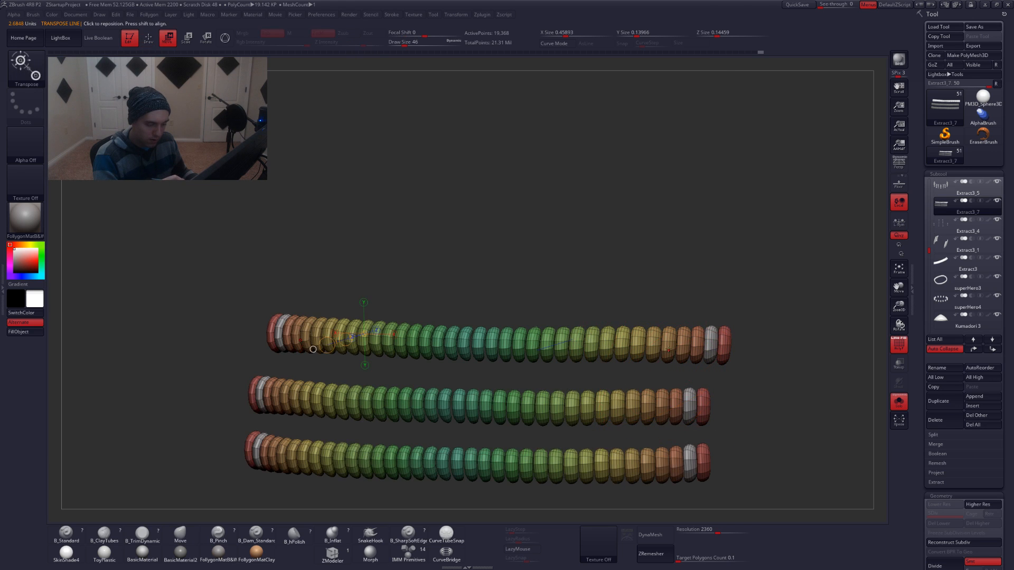
{"action": "left_click_drag", "start_coordinate": [668, 348], "coordinate": [711, 346]}
{"action": "key", "text": "q"}
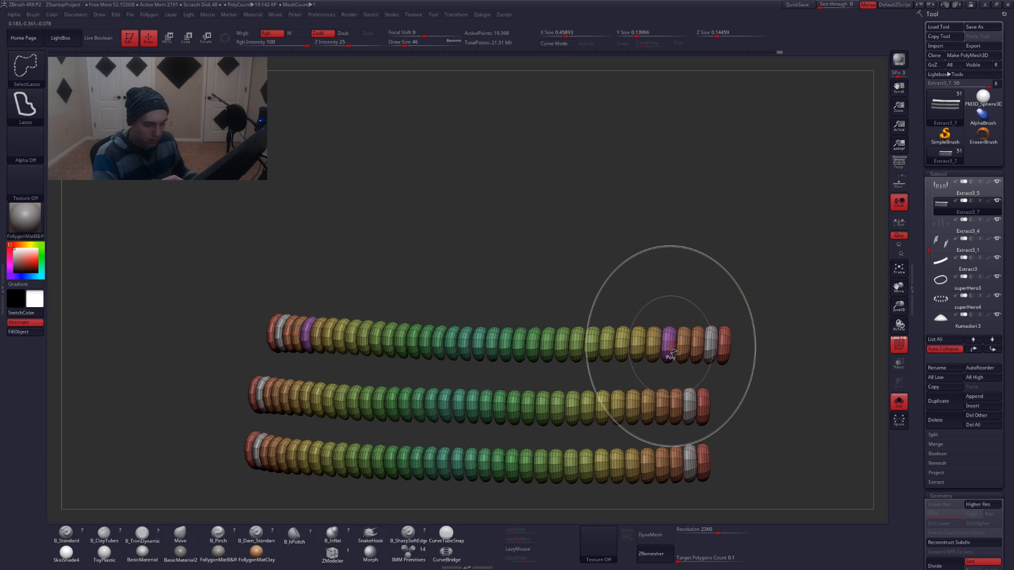
{"action": "left_click", "coordinate": [669, 345], "text": "ctrl+shift"}
{"action": "mouse_move", "coordinate": [649, 421]}
{"action": "left_mouse_down", "text": "ctrl+shift"}
{"action": "mouse_move", "coordinate": [607, 429]}
{"action": "mouse_move", "coordinate": [611, 417]}
{"action": "left_mouse_up", "text": "ctrl+shift"}
{"action": "mouse_move", "coordinate": [669, 336]}
{"action": "left_mouse_down", "text": "ctrl+alt+shift"}
{"action": "mouse_move", "coordinate": [696, 384]}
{"action": "mouse_move", "coordinate": [695, 288]}
{"action": "left_mouse_up", "text": "ctrl+alt+shift"}
{"action": "key", "text": "space"}
{"action": "left_click", "coordinate": [734, 328]}
{"action": "left_click_drag", "start_coordinate": [751, 303], "coordinate": [646, 350], "text": "alt"}
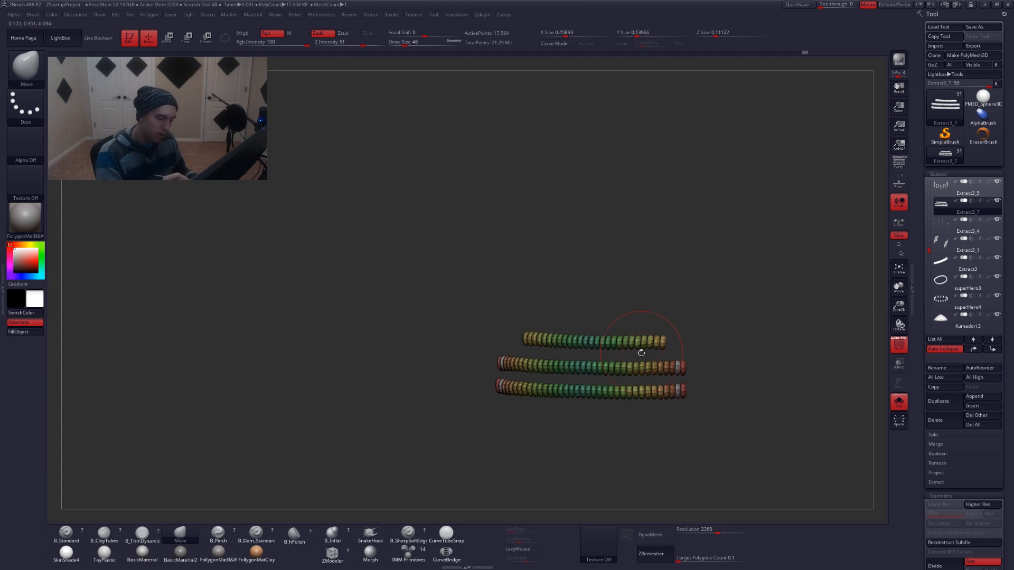
{"action": "key", "text": "shift+alt+s"}
{"action": "right_click_drag", "start_coordinate": [655, 363], "coordinate": [687, 364], "text": "shift"}
{"action": "key", "text": "shift+f"}
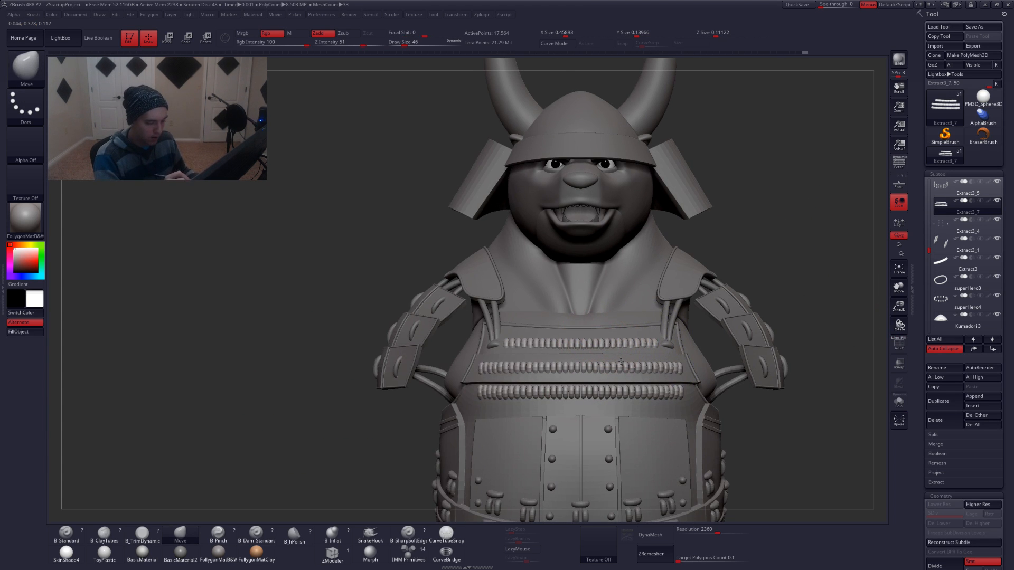
Isolate the rows and mask the two lower ones so only the shortened top row stays editable
{"action": "right_click_drag", "start_coordinate": [615, 331], "coordinate": [628, 356], "text": "ctrl"}
{"action": "key", "text": "space"}
{"action": "key", "text": "shift+alt+s"}
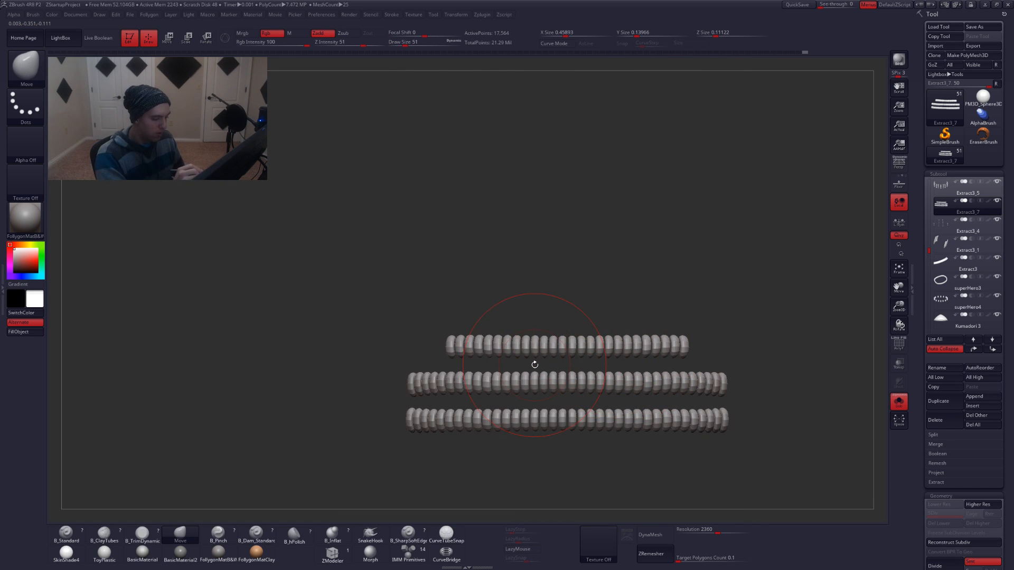
{"action": "mouse_move", "coordinate": [443, 364]}
{"action": "left_mouse_down", "text": "ctrl"}
{"action": "mouse_move", "coordinate": [746, 306]}
{"action": "mouse_move", "coordinate": [759, 340]}
{"action": "mouse_move", "coordinate": [750, 359]}
{"action": "left_mouse_up", "text": "ctrl"}
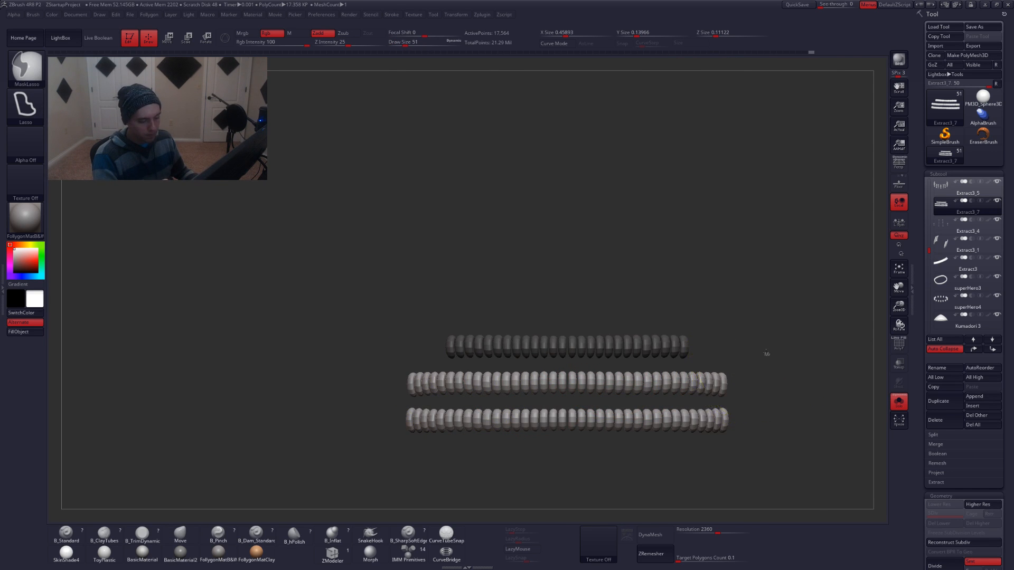
{"action": "left_click", "coordinate": [739, 326], "text": "ctrl"}
{"action": "key", "text": "shift+alt+s"}
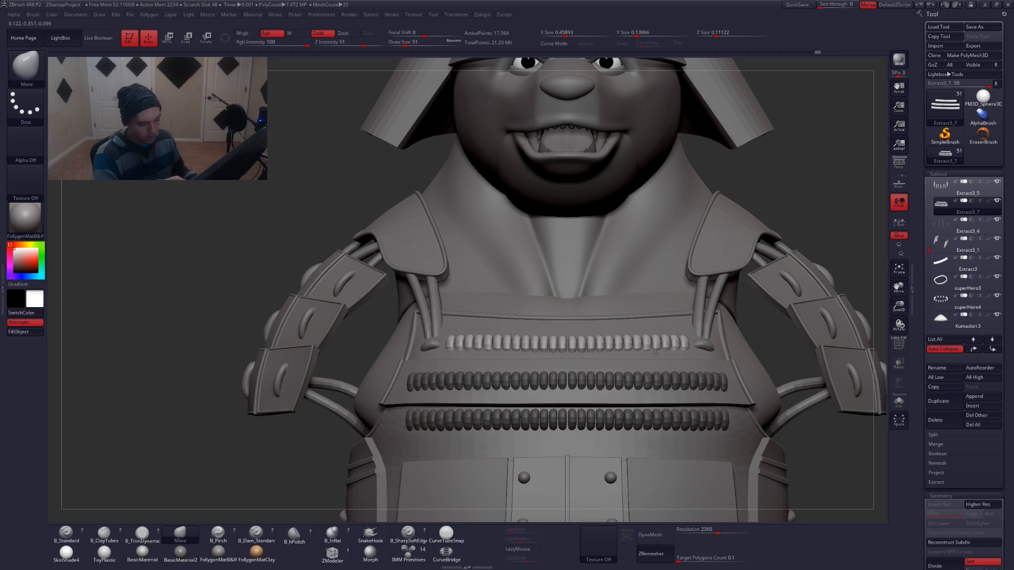
Refine the top row's fit on the upper chest with the Move brush at draw size 68 and review the whole figure
{"action": "right_click_drag", "start_coordinate": [655, 368], "coordinate": [652, 408], "text": "ctrl"}
{"action": "right_click_drag", "start_coordinate": [684, 343], "coordinate": [671, 296], "text": "ctrl"}
{"action": "key", "text": "space"}
{"action": "right_click_drag", "start_coordinate": [632, 385], "coordinate": [681, 378], "text": "ctrl"}
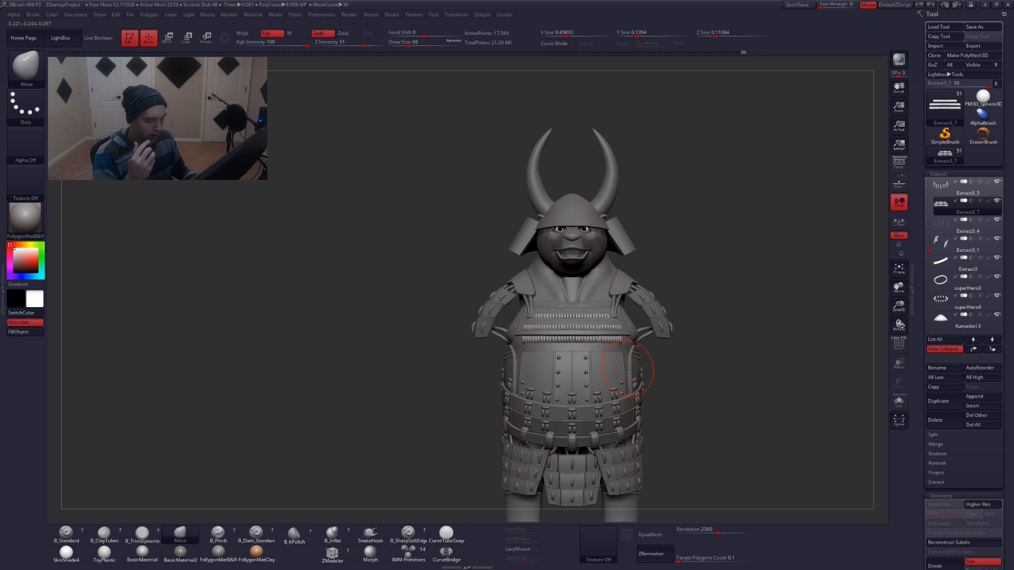
{"action": "left_click_drag", "start_coordinate": [667, 489], "coordinate": [653, 418], "text": "alt"}
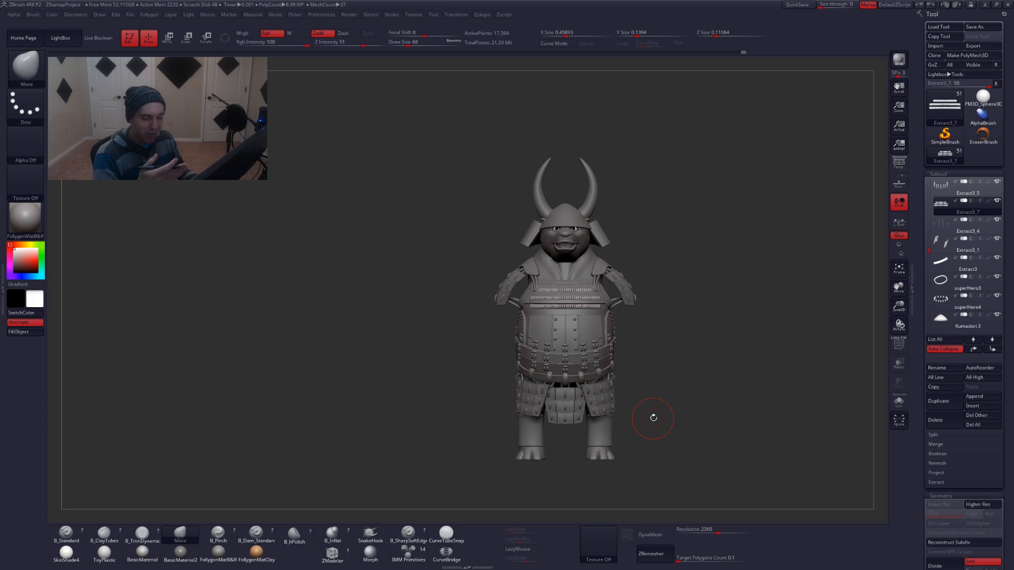
{"action": "left_click_drag", "start_coordinate": [639, 364], "coordinate": [655, 389]}
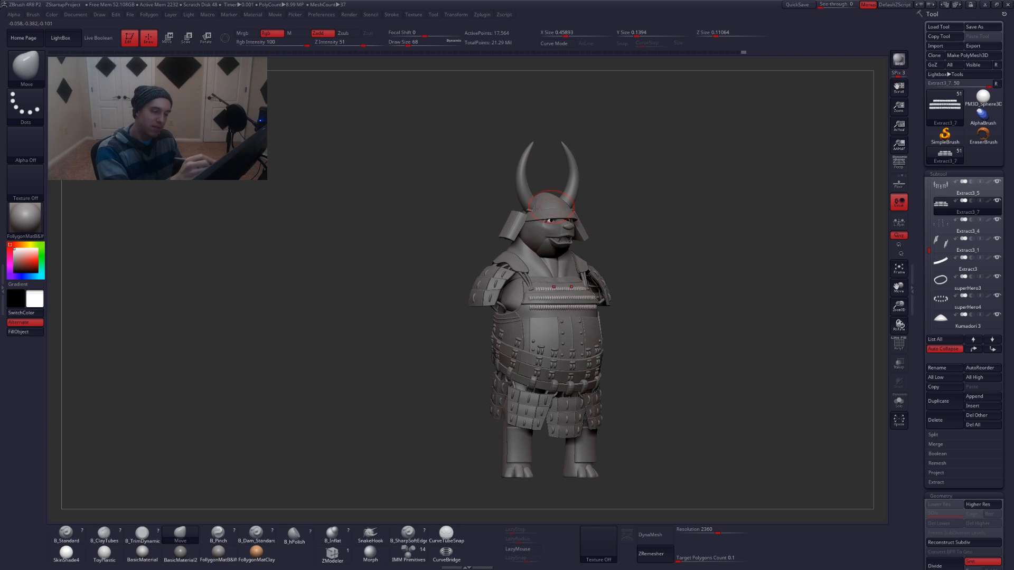
{"action": "left_click_drag", "start_coordinate": [625, 395], "coordinate": [647, 423], "text": "alt"}
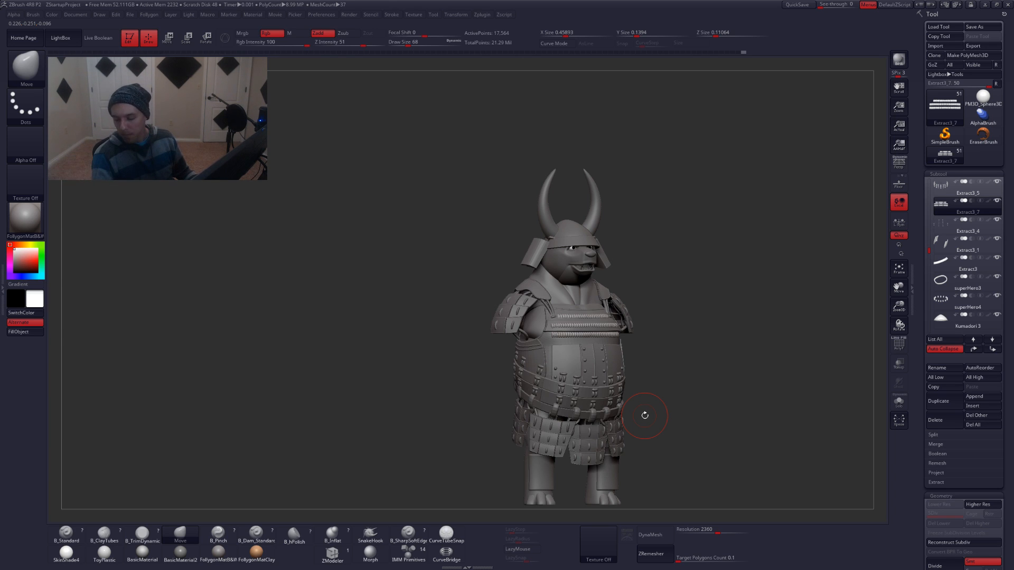
Isolate the rows, mask the upper two so only the bottom row stays editable, and raise the subdivision level
{"action": "right_click_drag", "start_coordinate": [619, 346], "coordinate": [645, 363], "text": "alt"}
{"action": "key", "text": "alt+s"}
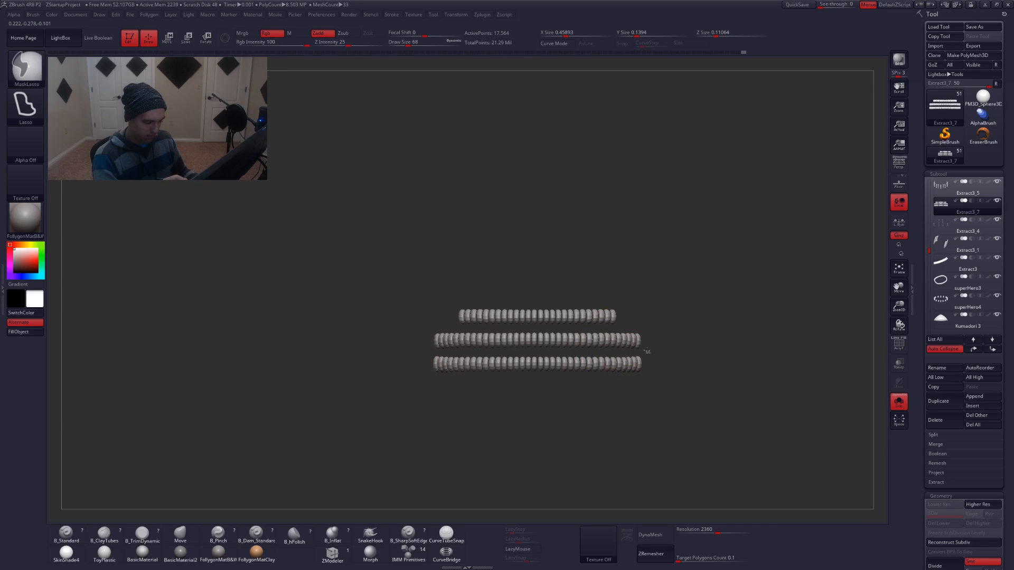
{"action": "mouse_move", "coordinate": [519, 351]}
{"action": "left_mouse_down", "text": "ctrl"}
{"action": "mouse_move", "coordinate": [622, 408]}
{"action": "mouse_move", "coordinate": [678, 395]}
{"action": "left_mouse_up", "text": "ctrl"}
{"action": "left_click", "coordinate": [683, 393], "text": "ctrl"}
{"action": "right_click_drag", "start_coordinate": [641, 381], "coordinate": [638, 359]}
{"action": "mouse_move", "coordinate": [638, 359]}
{"action": "right_mouse_down", "text": "ctrl"}
{"action": "mouse_move", "coordinate": [645, 373]}
{"action": "mouse_move", "coordinate": [593, 381]}
{"action": "mouse_move", "coordinate": [599, 369]}
{"action": "mouse_move", "coordinate": [638, 376]}
{"action": "mouse_move", "coordinate": [674, 362]}
{"action": "right_mouse_up", "text": "ctrl"}
{"action": "key", "text": "alt+s"}
{"action": "key", "text": "d"}
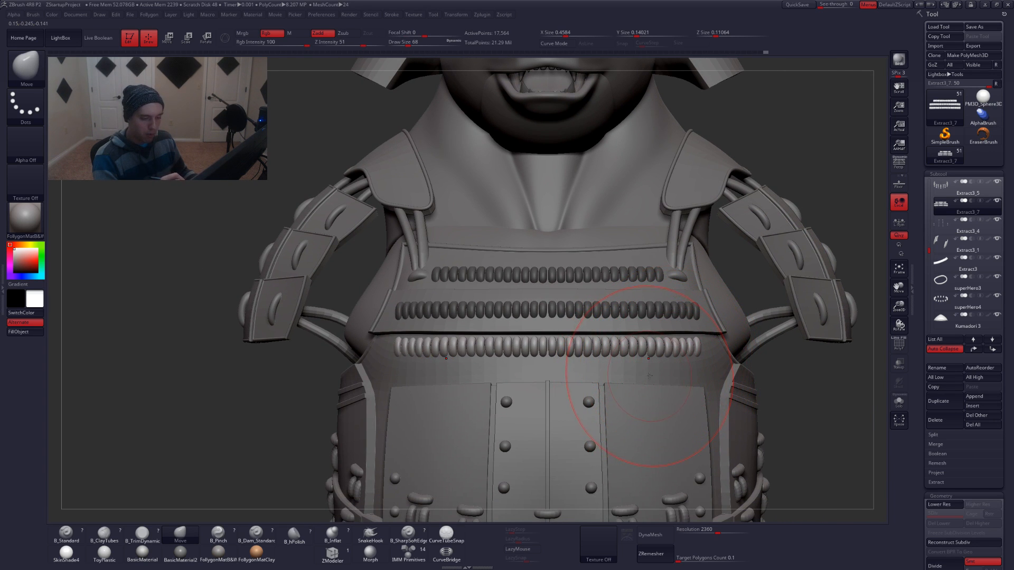
{"action": "key", "text": "w"}
{"action": "mouse_move", "coordinate": [646, 349]}
{"action": "left_mouse_down"}
{"action": "mouse_move", "coordinate": [645, 417]}
{"action": "mouse_move", "coordinate": [645, 392]}
{"action": "left_mouse_up"}
{"action": "key", "text": "ctrl+z"}
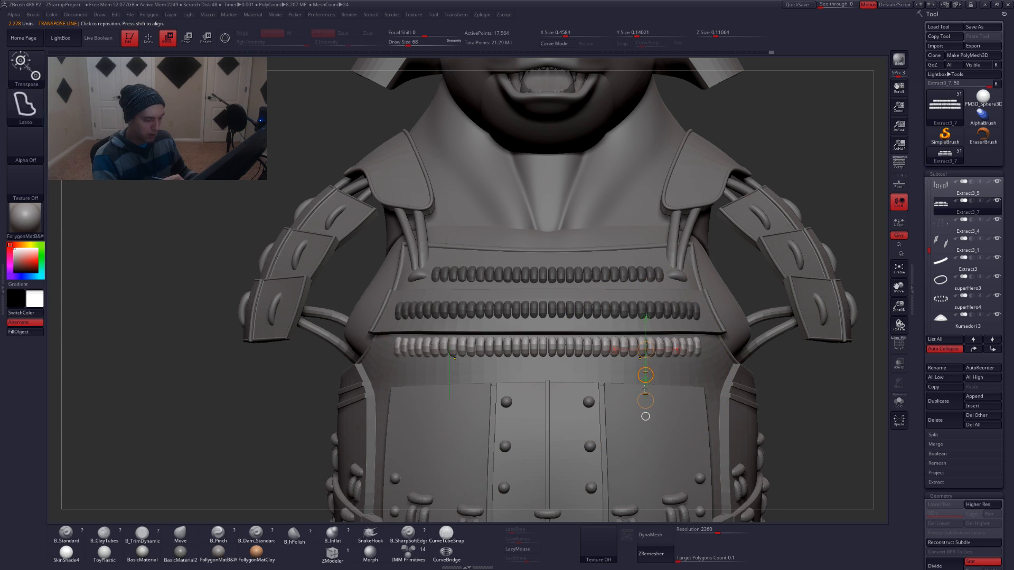
{"action": "key", "text": "shift+s"}
{"action": "left_click_drag", "start_coordinate": [646, 375], "coordinate": [644, 397], "text": "ctrl"}
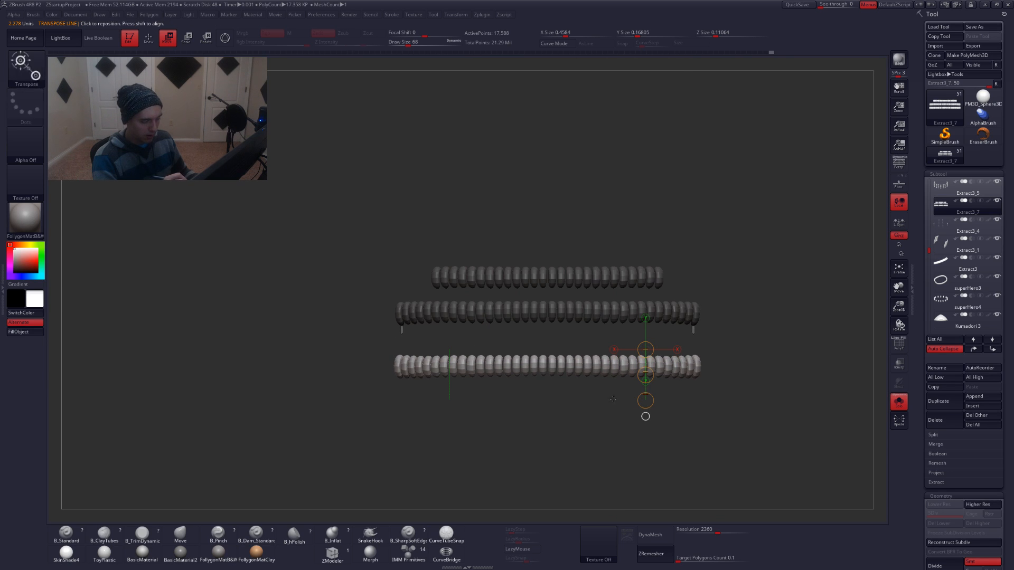
{"action": "key", "text": "ctrl+z"}
{"action": "key", "text": "q"}
{"action": "mouse_move", "coordinate": [672, 333]}
{"action": "left_mouse_down", "text": "ctrl"}
{"action": "mouse_move", "coordinate": [751, 323]}
{"action": "mouse_move", "coordinate": [468, 188]}
{"action": "mouse_move", "coordinate": [310, 271]}
{"action": "mouse_move", "coordinate": [272, 351]}
{"action": "left_mouse_up", "text": "ctrl"}
{"action": "key", "text": "w"}
{"action": "left_click_drag", "start_coordinate": [645, 348], "coordinate": [645, 402]}
{"action": "key", "text": "shift+s"}
{"action": "key", "text": "shift+s"}
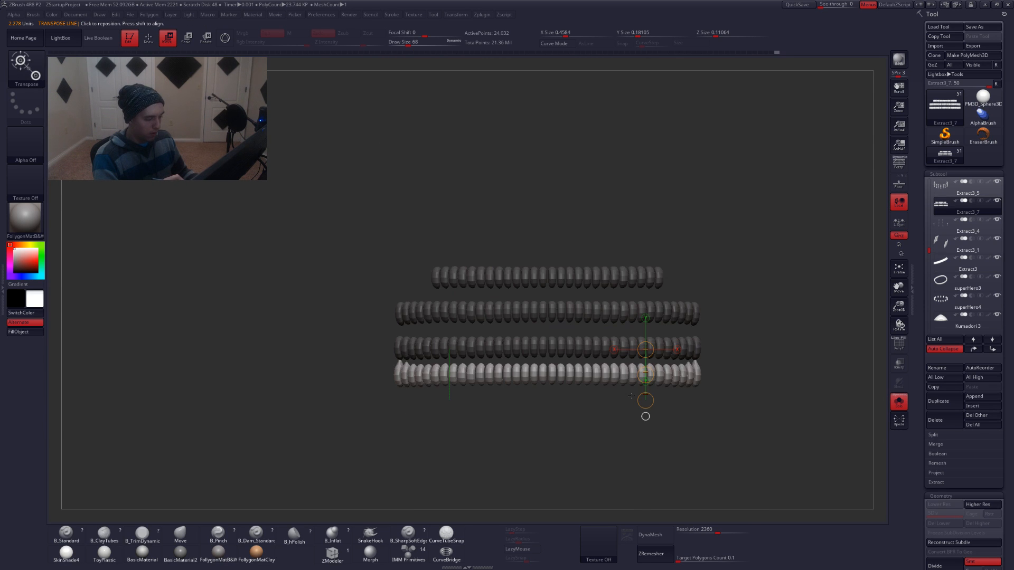
{"action": "key", "text": "ctrl+z"}
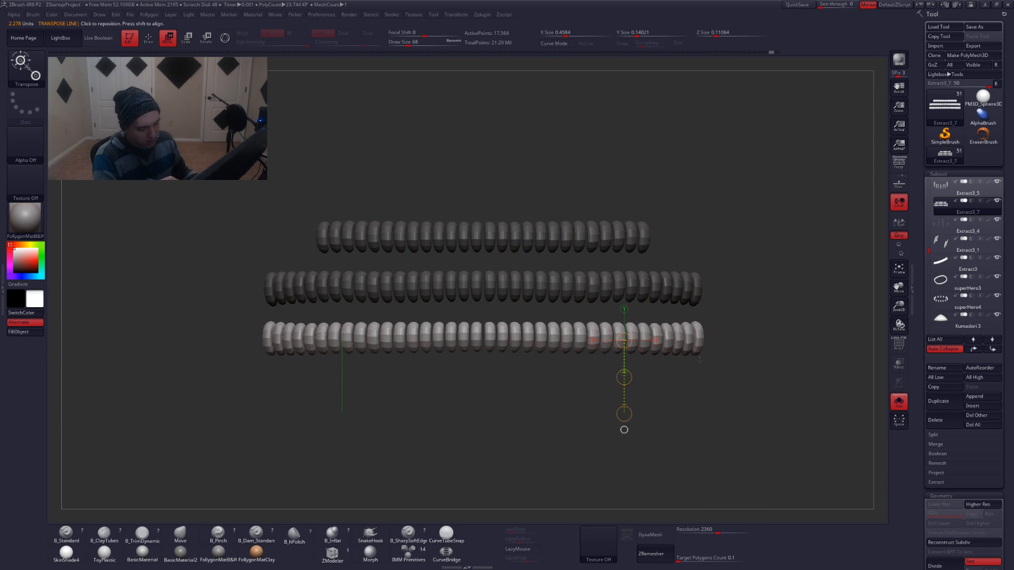
{"action": "key", "text": "q"}
{"action": "mouse_move", "coordinate": [717, 316]}
{"action": "left_mouse_down", "text": "ctrl"}
{"action": "mouse_move", "coordinate": [631, 344]}
{"action": "mouse_move", "coordinate": [739, 361]}
{"action": "mouse_move", "coordinate": [658, 315]}
{"action": "left_mouse_up", "text": "ctrl"}
{"action": "key", "text": "w"}
{"action": "left_click_drag", "start_coordinate": [624, 360], "coordinate": [623, 449], "text": "ctrl"}
{"action": "key", "text": "ctrl+z"}
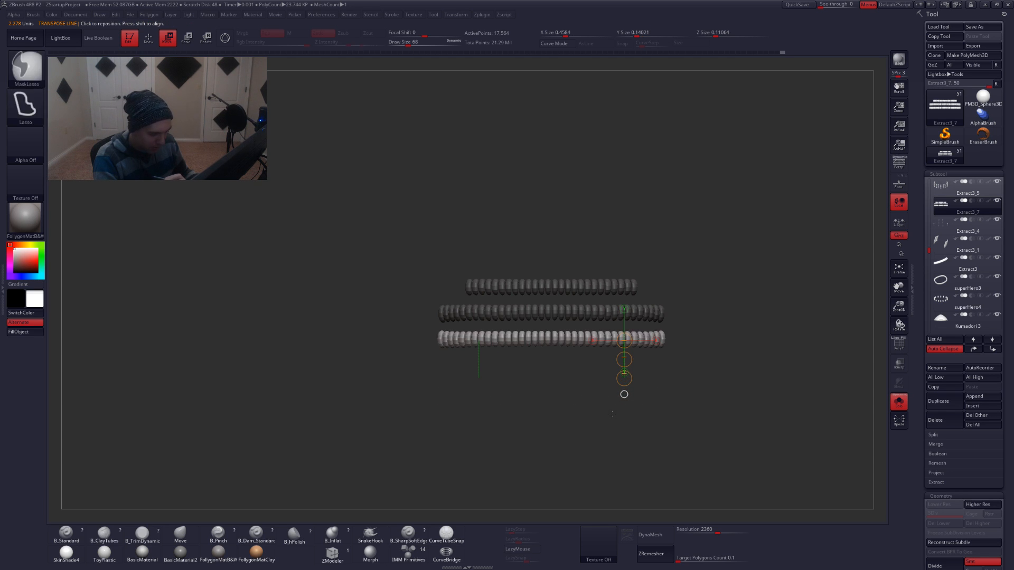
Redo the mask so only the bottom lacing row is editable, and duplicate it just beneath as a fourth row
{"action": "key", "text": "q"}
{"action": "left_click_drag", "start_coordinate": [607, 394], "coordinate": [483, 320], "text": "ctrl"}
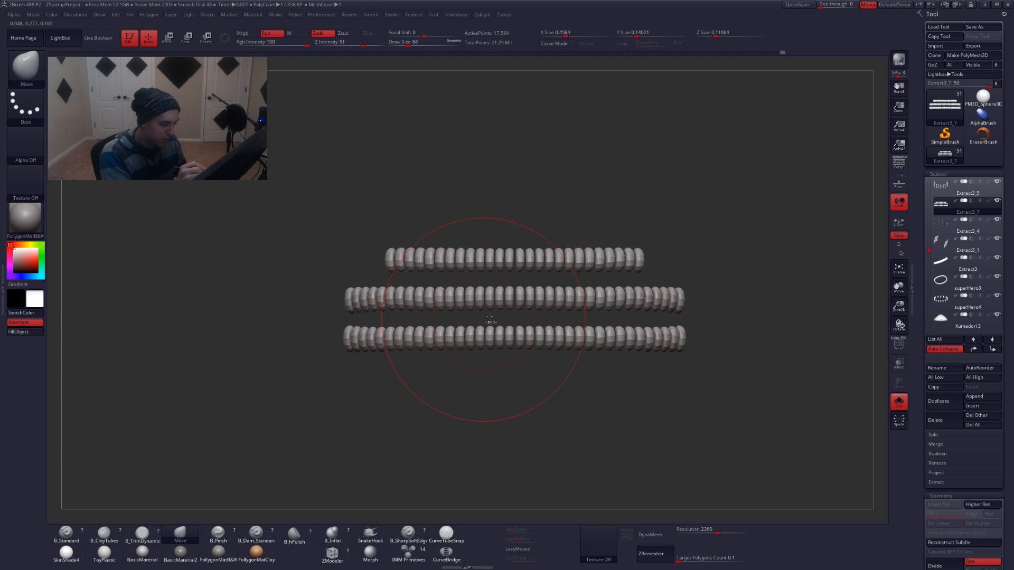
{"action": "key", "text": "ctrl"}
{"action": "mouse_move", "coordinate": [376, 315]}
{"action": "left_mouse_down", "text": "ctrl"}
{"action": "mouse_move", "coordinate": [634, 388]}
{"action": "mouse_move", "coordinate": [746, 338]}
{"action": "mouse_move", "coordinate": [746, 328]}
{"action": "left_mouse_up", "text": "ctrl"}
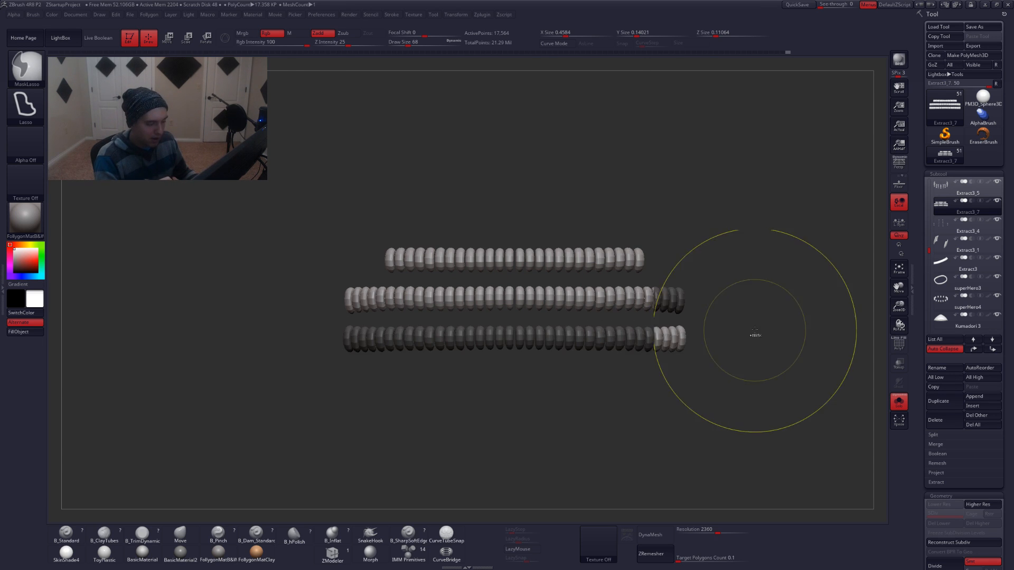
{"action": "key", "text": "ctrl+i"}
{"action": "key", "text": "w"}
{"action": "left_click_drag", "start_coordinate": [623, 368], "coordinate": [623, 399]}
{"action": "key", "text": "q"}
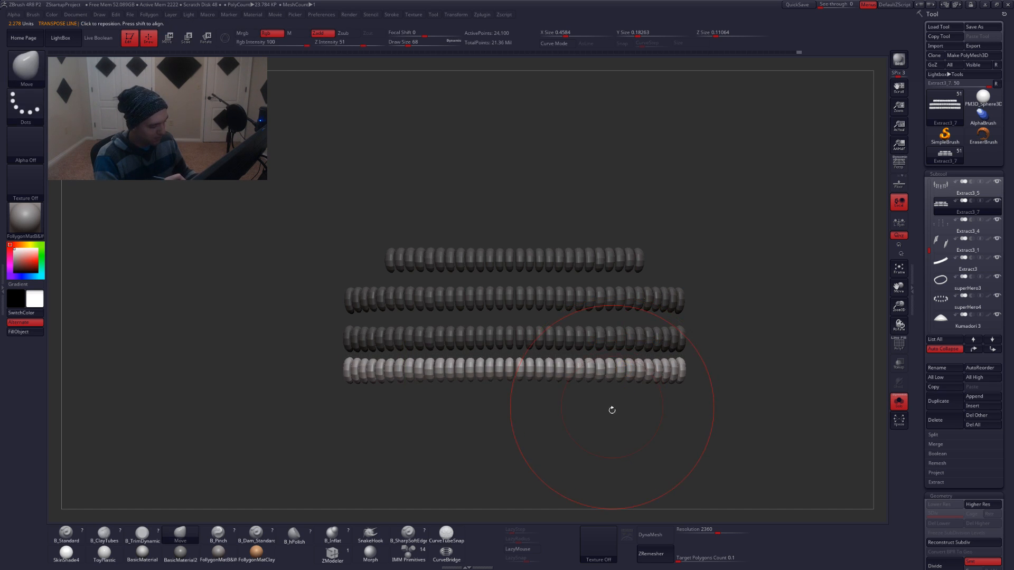
Fit the new row to the breastplate with the Move brush at draw size 90 in the full armour view, and clear the mask
{"action": "key", "text": "alt+s"}
{"action": "right_click_drag", "start_coordinate": [622, 378], "coordinate": [628, 378], "text": "alt"}
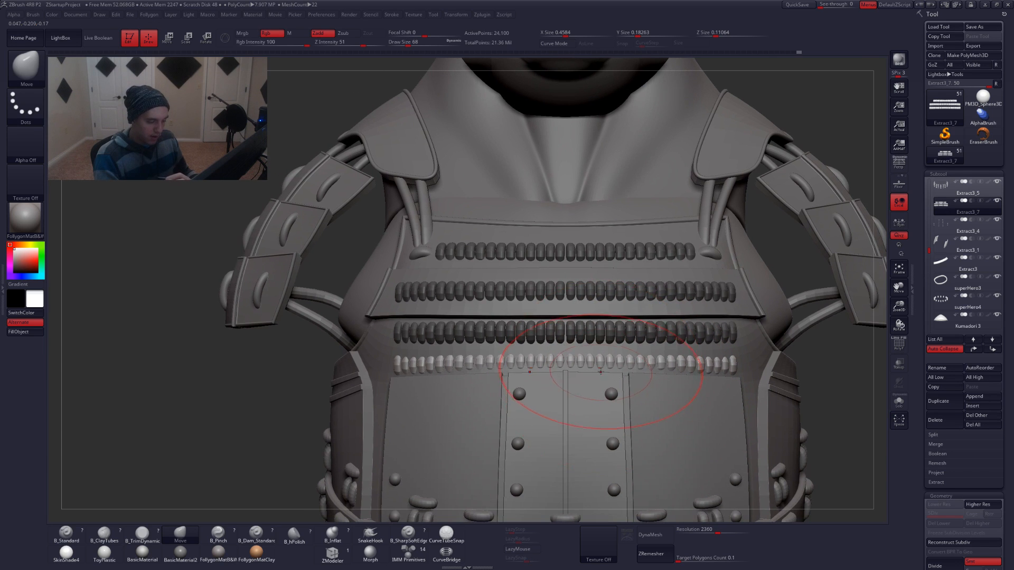
{"action": "key", "text": "s"}
{"action": "left_click_drag", "start_coordinate": [600, 372], "coordinate": [604, 370]}
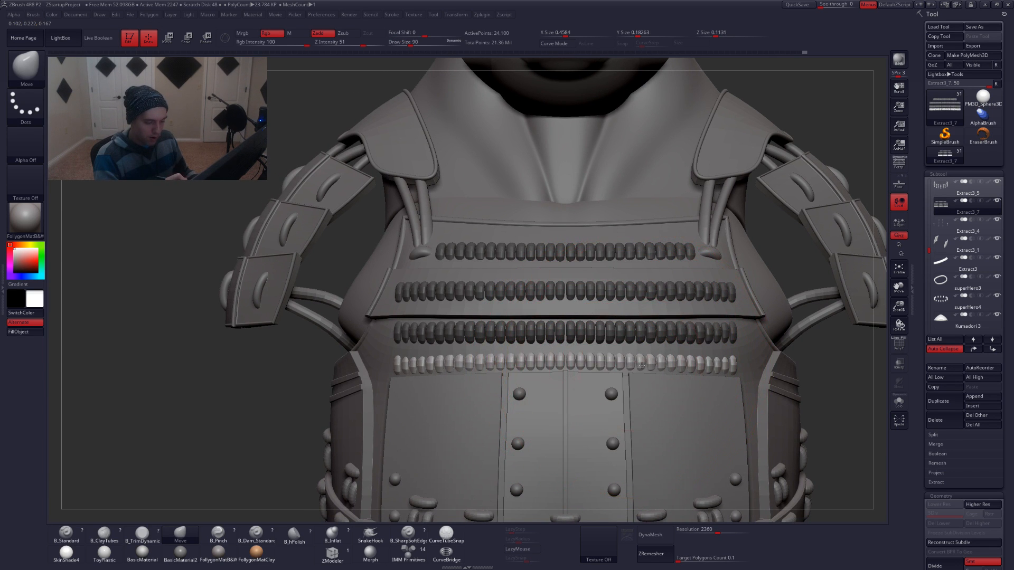
{"action": "right_click_drag", "start_coordinate": [444, 373], "coordinate": [518, 374]}
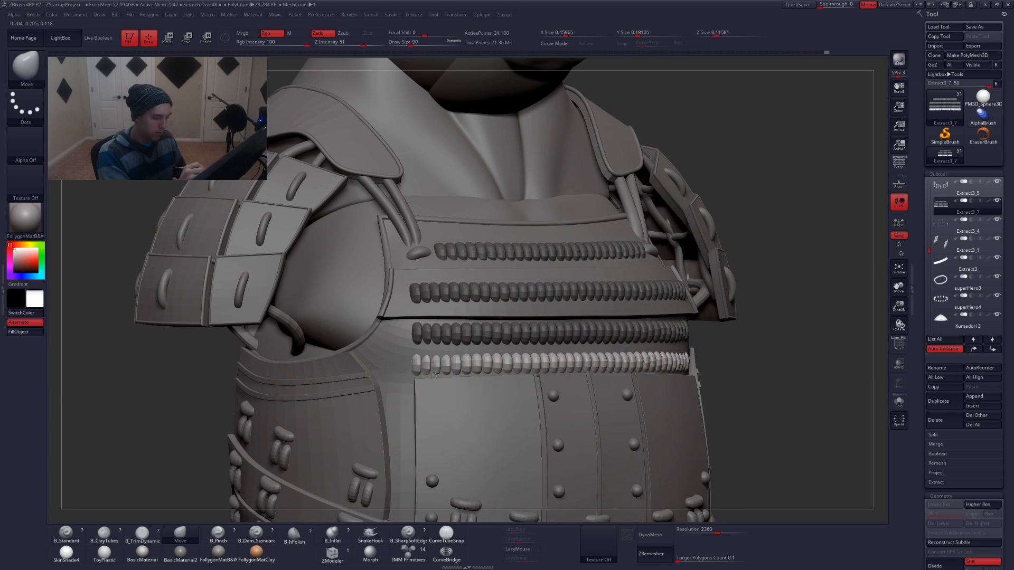
{"action": "right_click_drag", "start_coordinate": [632, 372], "coordinate": [565, 376], "text": "ctrl"}
{"action": "left_click_drag", "start_coordinate": [739, 354], "coordinate": [754, 362], "text": "ctrl"}
{"action": "right_click_drag", "start_coordinate": [687, 366], "coordinate": [638, 366], "text": "ctrl"}
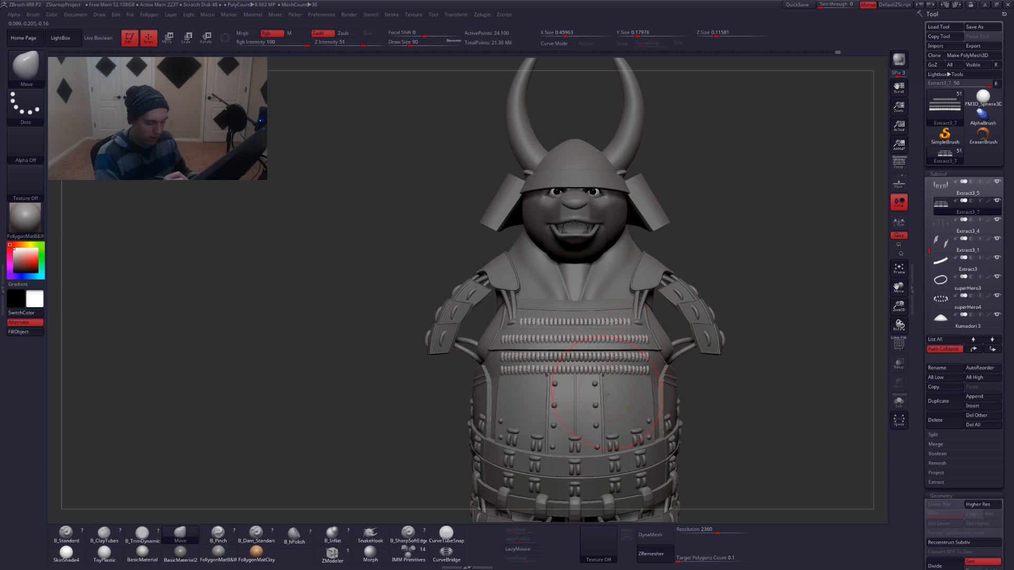
Raise the subdivision level, isolate the lacing rows and mask the upper three so only the lowest row stays editable
{"action": "key", "text": "d"}
{"action": "mouse_move", "coordinate": [790, 329]}
{"action": "right_mouse_down", "text": "ctrl"}
{"action": "mouse_move", "coordinate": [761, 356]}
{"action": "mouse_move", "coordinate": [722, 346]}
{"action": "mouse_move", "coordinate": [616, 376]}
{"action": "mouse_move", "coordinate": [588, 396]}
{"action": "mouse_move", "coordinate": [637, 385]}
{"action": "mouse_move", "coordinate": [628, 389]}
{"action": "right_mouse_up", "text": "ctrl"}
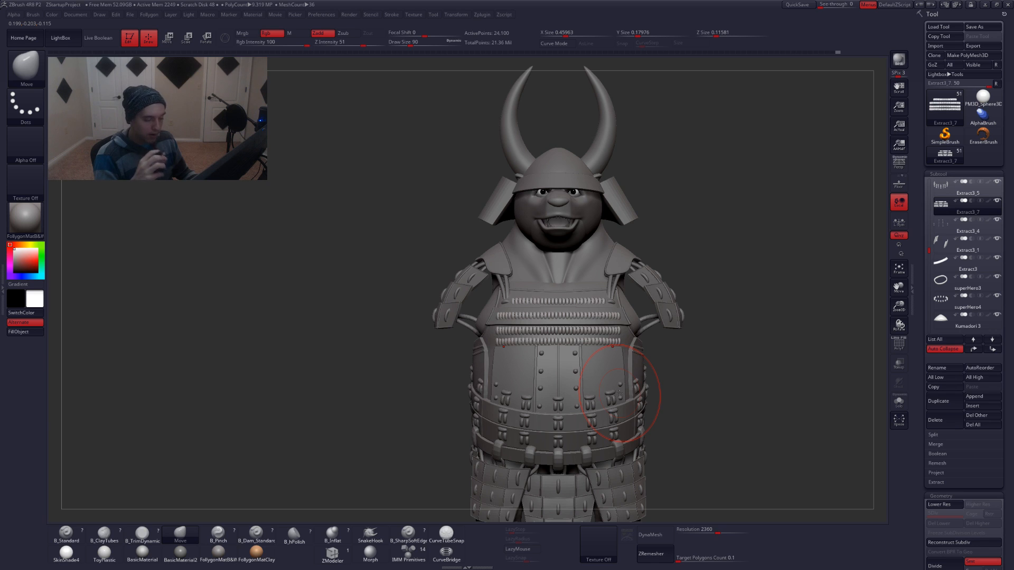
{"action": "right_click_drag", "start_coordinate": [620, 394], "coordinate": [611, 378], "text": "ctrl"}
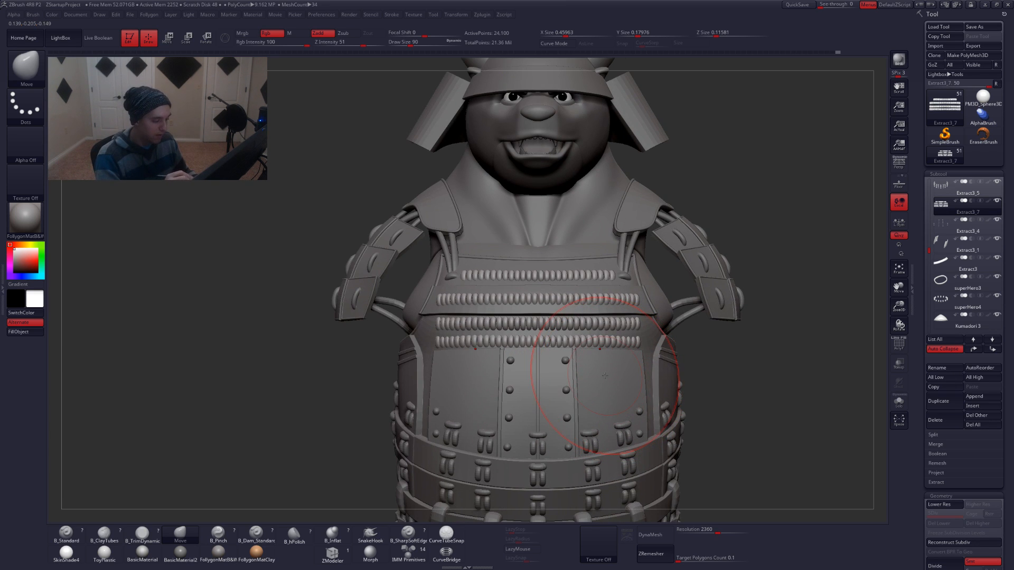
{"action": "key", "text": "space"}
{"action": "left_click_drag", "start_coordinate": [461, 345], "coordinate": [453, 346]}
{"action": "right_click_drag", "start_coordinate": [453, 348], "coordinate": [468, 356], "text": "alt"}
{"action": "key", "text": "f"}
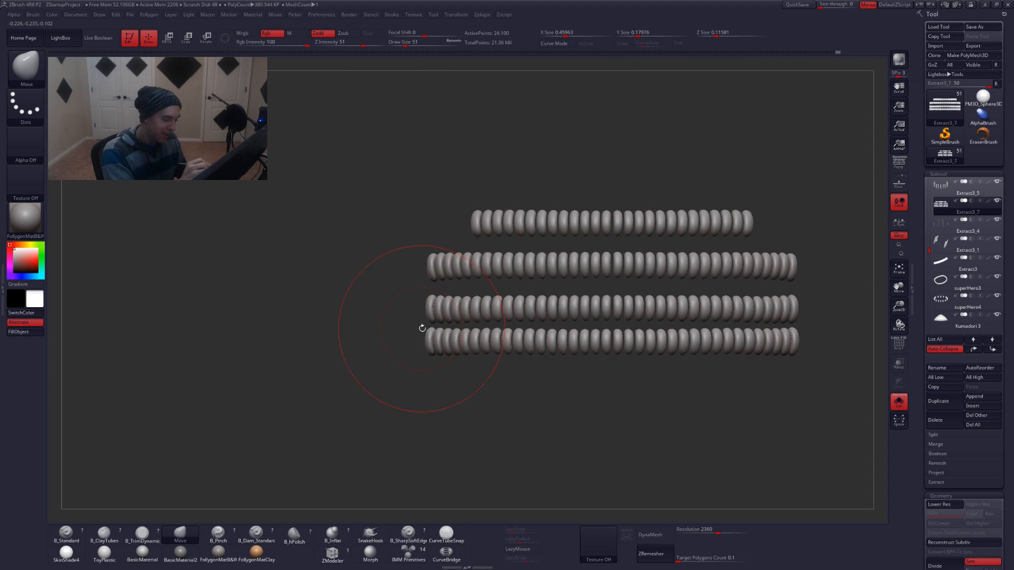
{"action": "mouse_move", "coordinate": [423, 331]}
{"action": "left_mouse_down", "text": "ctrl"}
{"action": "mouse_move", "coordinate": [445, 403]}
{"action": "mouse_move", "coordinate": [595, 400]}
{"action": "mouse_move", "coordinate": [792, 385]}
{"action": "mouse_move", "coordinate": [835, 320]}
{"action": "left_mouse_up", "text": "ctrl"}
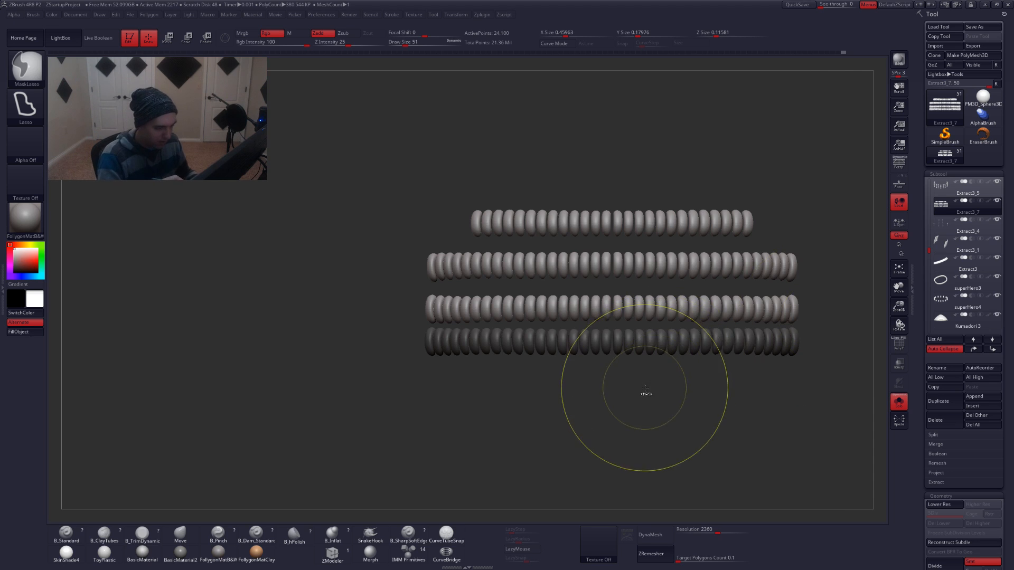
{"action": "left_click", "coordinate": [641, 385], "text": "ctrl"}
{"action": "key", "text": "alt+shift+s"}
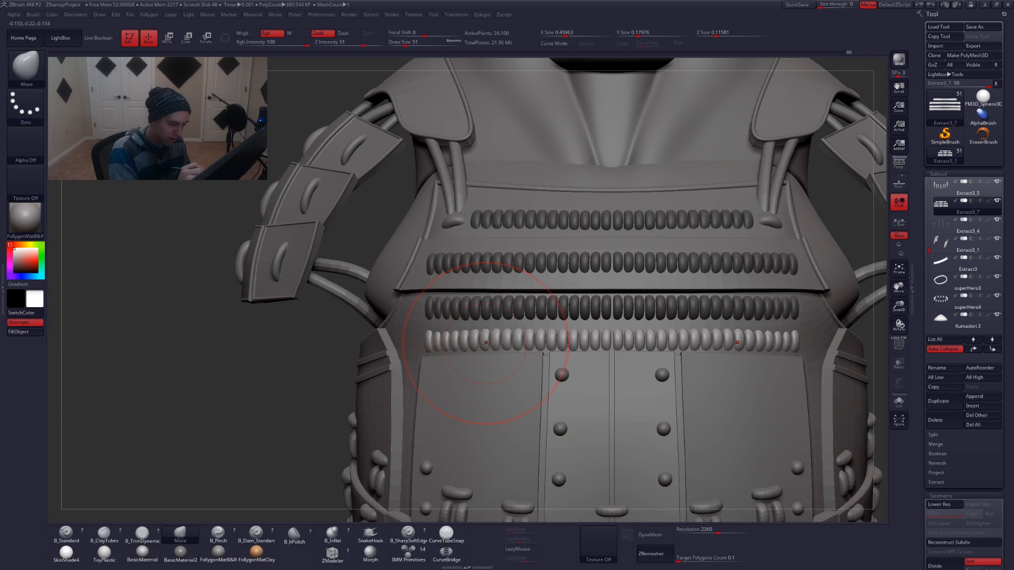
Reshape the lowest row against the breastplate with the Move brush, raising the draw size from 51 through 71 to 112
{"action": "key", "text": "space"}
{"action": "mouse_move", "coordinate": [486, 343]}
{"action": "left_mouse_down"}
{"action": "mouse_move", "coordinate": [449, 338]}
{"action": "mouse_move", "coordinate": [536, 350]}
{"action": "left_mouse_up"}
{"action": "key", "text": "space"}
{"action": "key", "text": "space"}
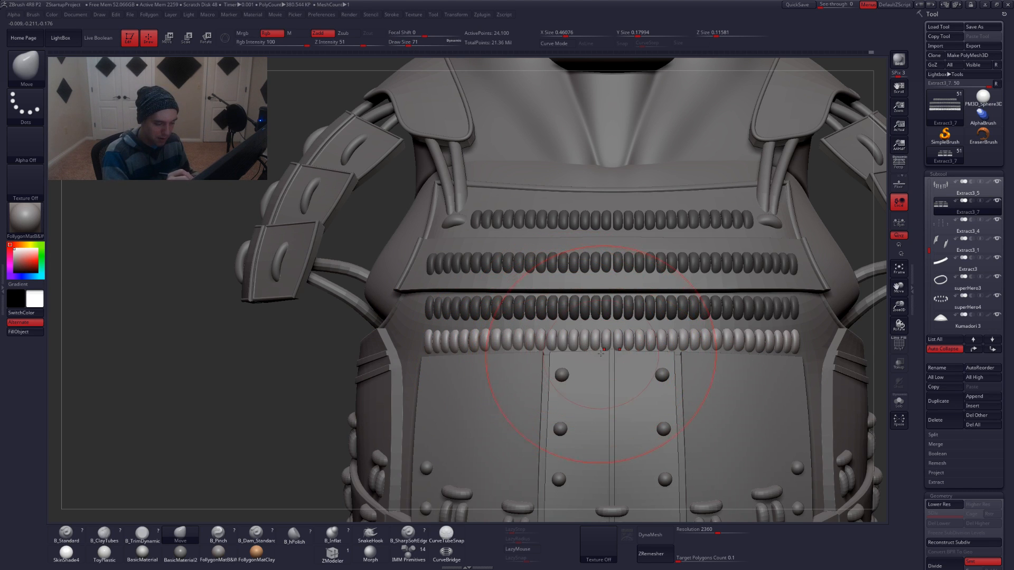
{"action": "key", "text": "alt+shift+s"}
{"action": "key", "text": "alt+shift+s"}
{"action": "key", "text": "space"}
{"action": "left_click_drag", "start_coordinate": [607, 347], "coordinate": [613, 347]}
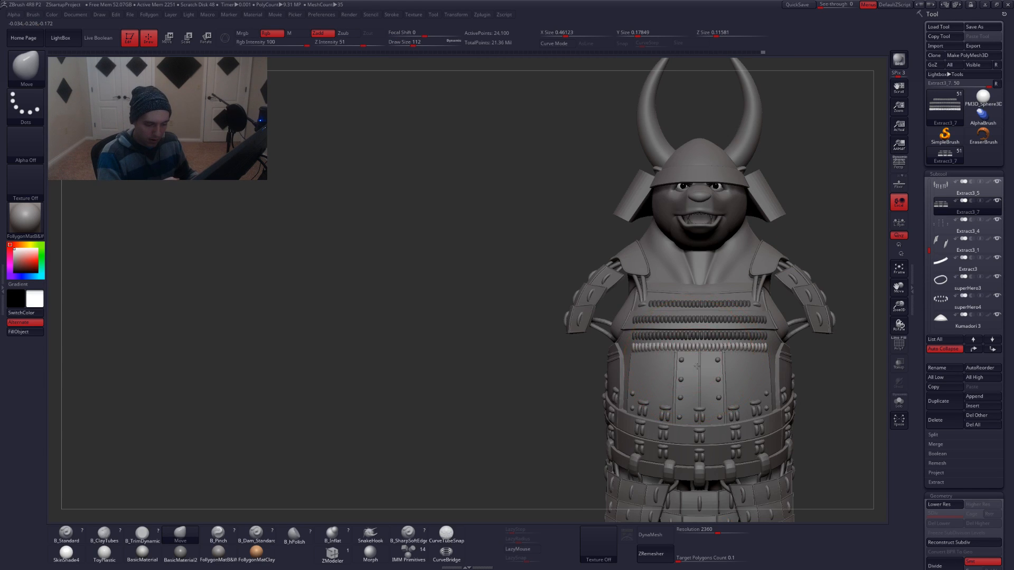
Refine the lowest row's fit from an angled view with the Move brush at draw size 108, and clear the mask
{"action": "right_click_drag", "start_coordinate": [695, 366], "coordinate": [729, 365]}
{"action": "key", "text": "space"}
{"action": "left_click_drag", "start_coordinate": [675, 351], "coordinate": [704, 350]}
{"action": "key", "text": "space"}
{"action": "right_click_drag", "start_coordinate": [707, 352], "coordinate": [636, 357], "text": "alt"}
{"action": "left_click_drag", "start_coordinate": [743, 360], "coordinate": [734, 370], "text": "ctrl"}
{"action": "right_click_drag", "start_coordinate": [692, 366], "coordinate": [655, 366]}
{"action": "mouse_move", "coordinate": [776, 364]}
{"action": "right_mouse_down", "text": "ctrl"}
{"action": "mouse_move", "coordinate": [788, 397]}
{"action": "mouse_move", "coordinate": [729, 362]}
{"action": "right_mouse_up", "text": "ctrl"}
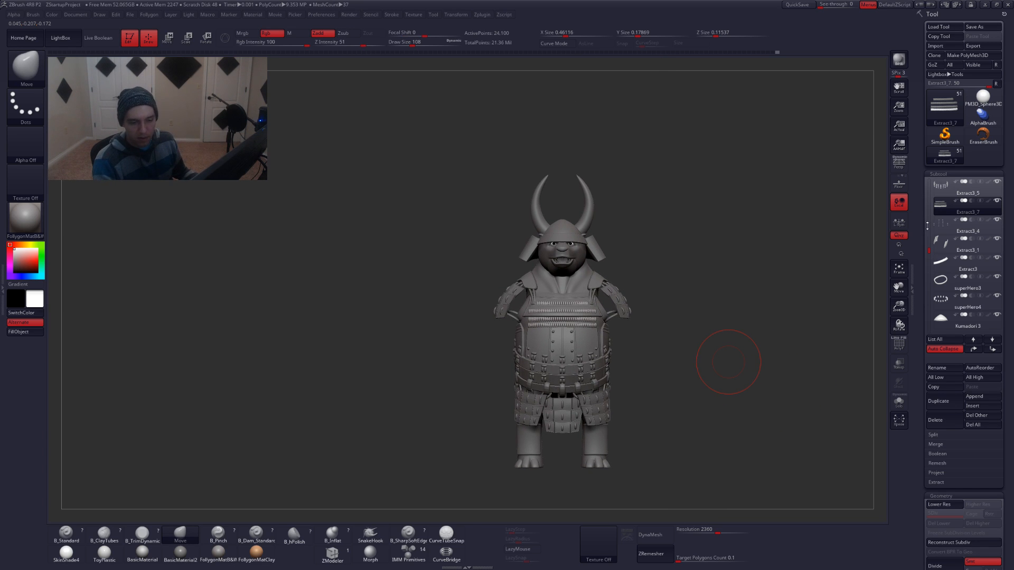
Show the hidden body subtool superHero1_4 so the character's arms appear with the armour
{"action": "mouse_move", "coordinate": [739, 364]}
{"action": "right_mouse_down"}
{"action": "mouse_move", "coordinate": [602, 373]}
{"action": "mouse_move", "coordinate": [594, 351]}
{"action": "mouse_move", "coordinate": [600, 370]}
{"action": "mouse_move", "coordinate": [647, 371]}
{"action": "mouse_move", "coordinate": [704, 346]}
{"action": "right_mouse_up"}
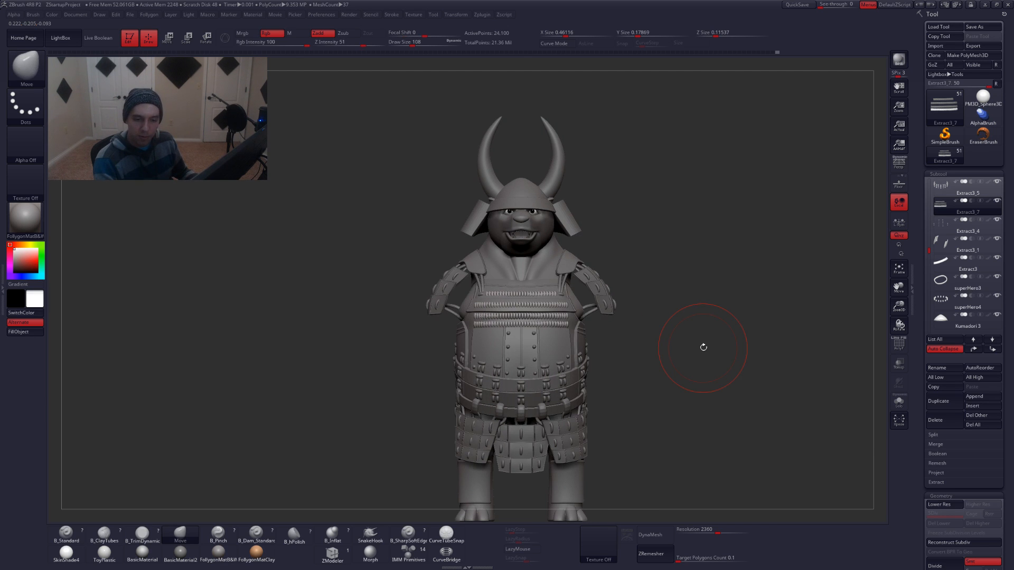
{"action": "left_click_drag", "start_coordinate": [929, 251], "coordinate": [930, 182]}
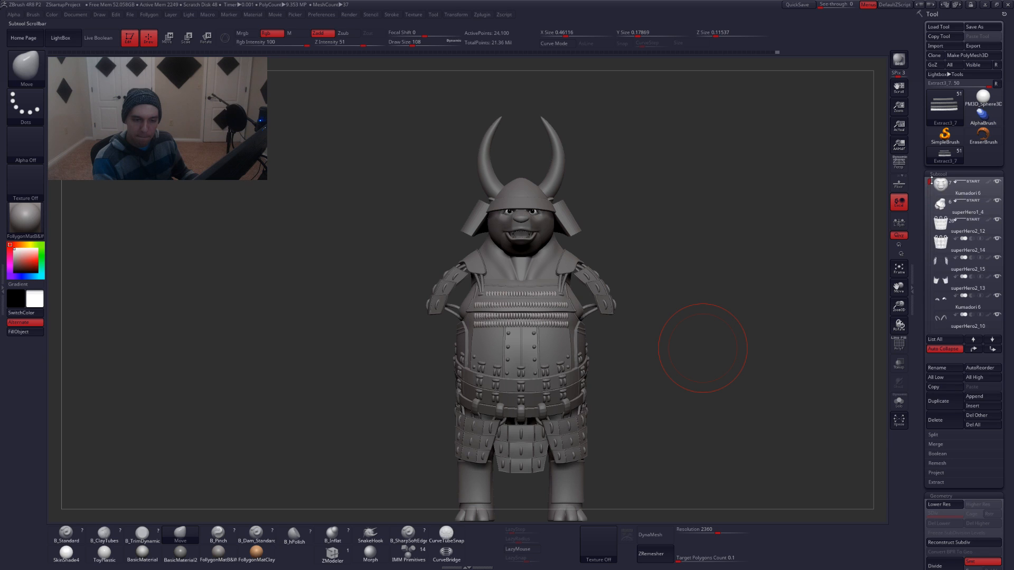
{"action": "mouse_move", "coordinate": [965, 231]}
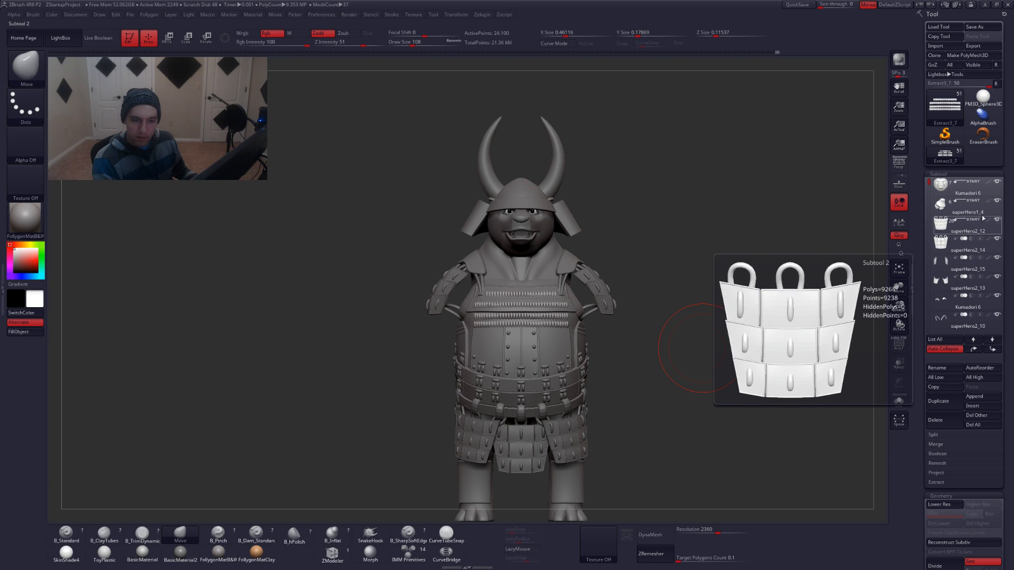
{"action": "left_click", "coordinate": [994, 203]}
{"action": "left_click_drag", "start_coordinate": [729, 290], "coordinate": [711, 380], "text": "alt"}
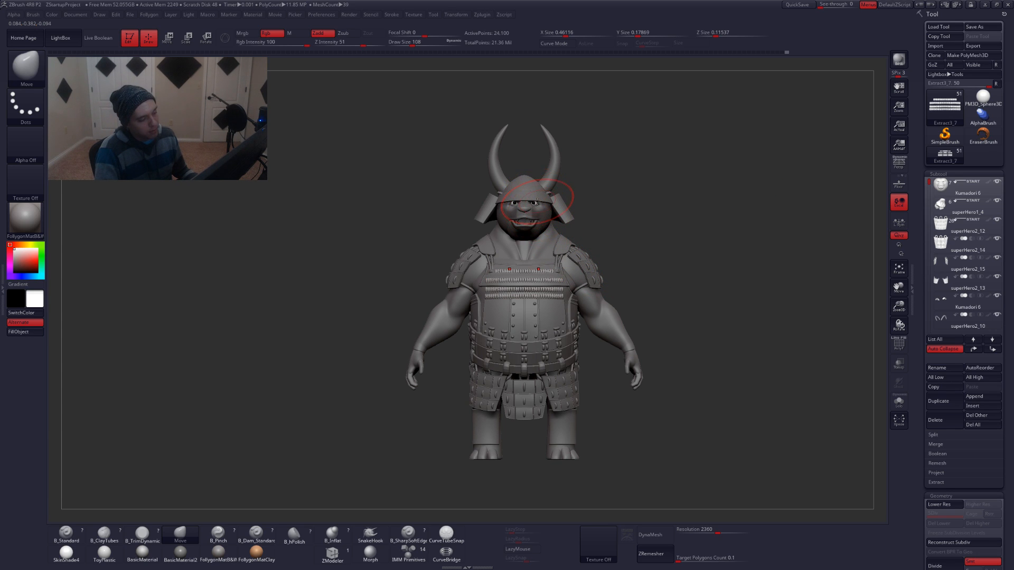
Make the eye spheres the active subtool, turn on perspective and quick save the project
{"action": "left_click", "coordinate": [534, 203], "text": "alt"}
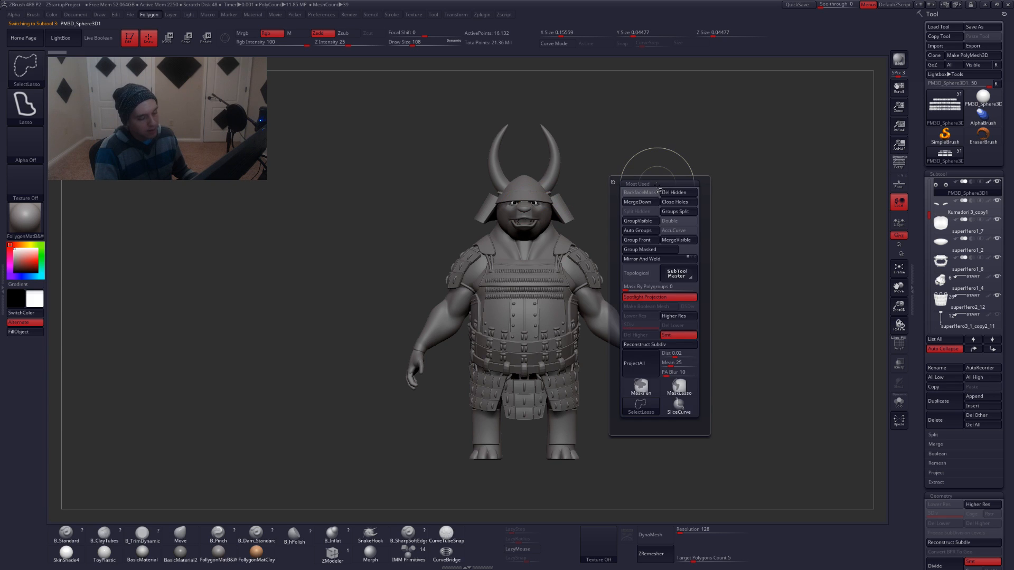
{"action": "left_click_drag", "start_coordinate": [744, 177], "coordinate": [733, 172], "text": "alt"}
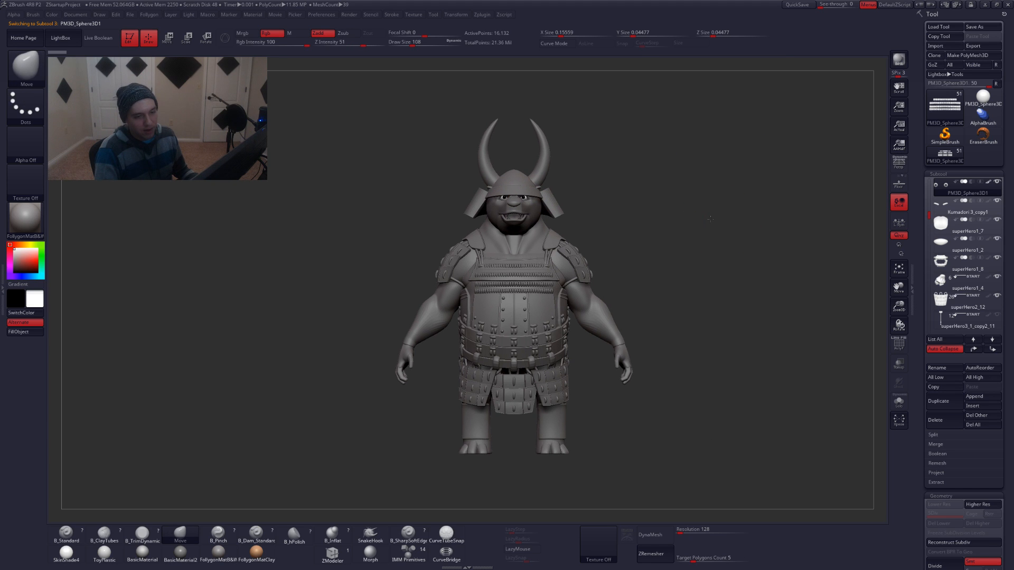
{"action": "left_click", "coordinate": [898, 164]}
{"action": "key", "text": "space"}
{"action": "key", "text": "ctrl+s"}
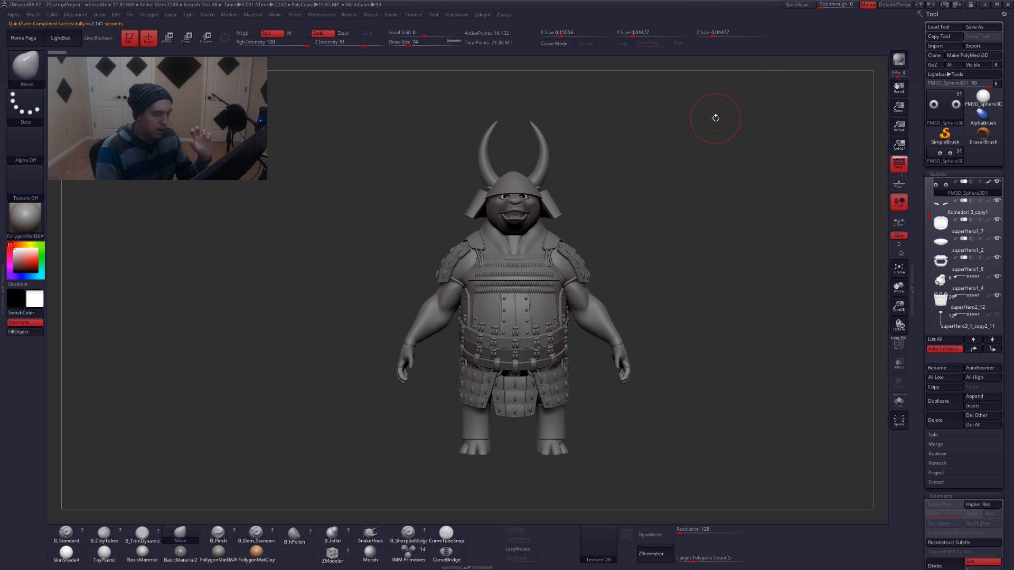
{"action": "left_click_drag", "start_coordinate": [695, 163], "coordinate": [547, 257], "text": "shift"}
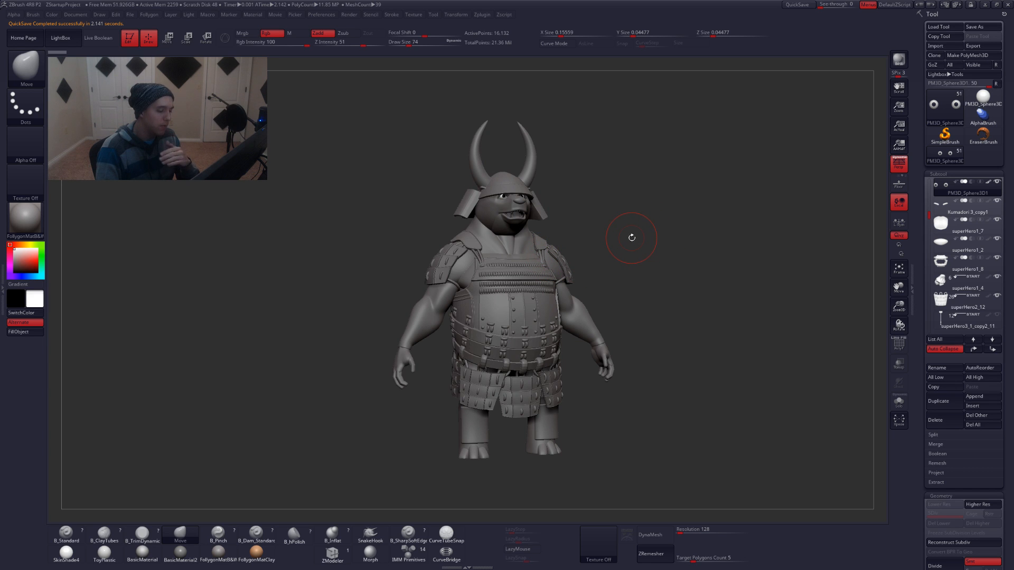
{"action": "left_click_drag", "start_coordinate": [559, 254], "coordinate": [594, 280]}
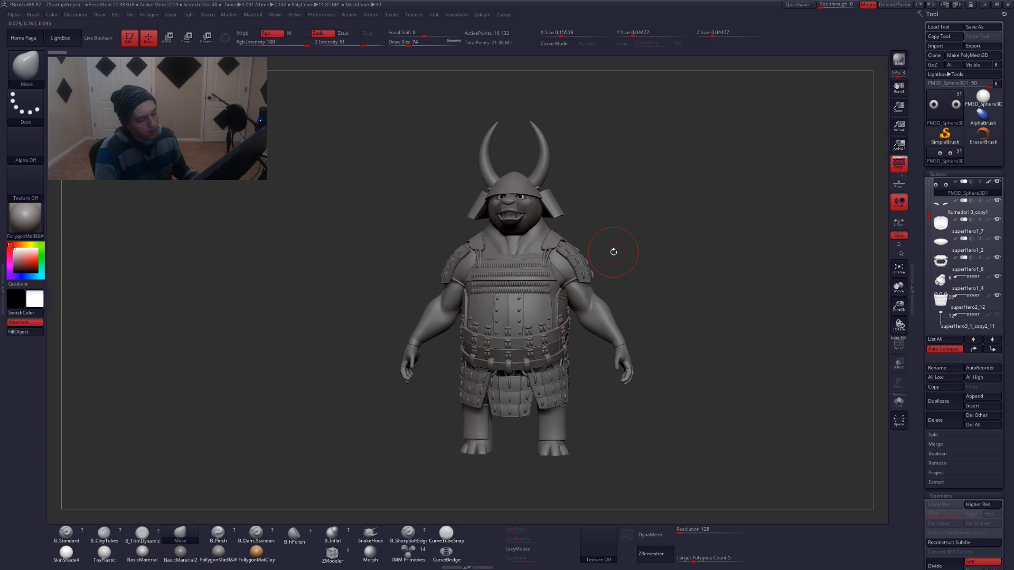
{"action": "left_click_drag", "start_coordinate": [623, 257], "coordinate": [590, 275], "text": "alt"}
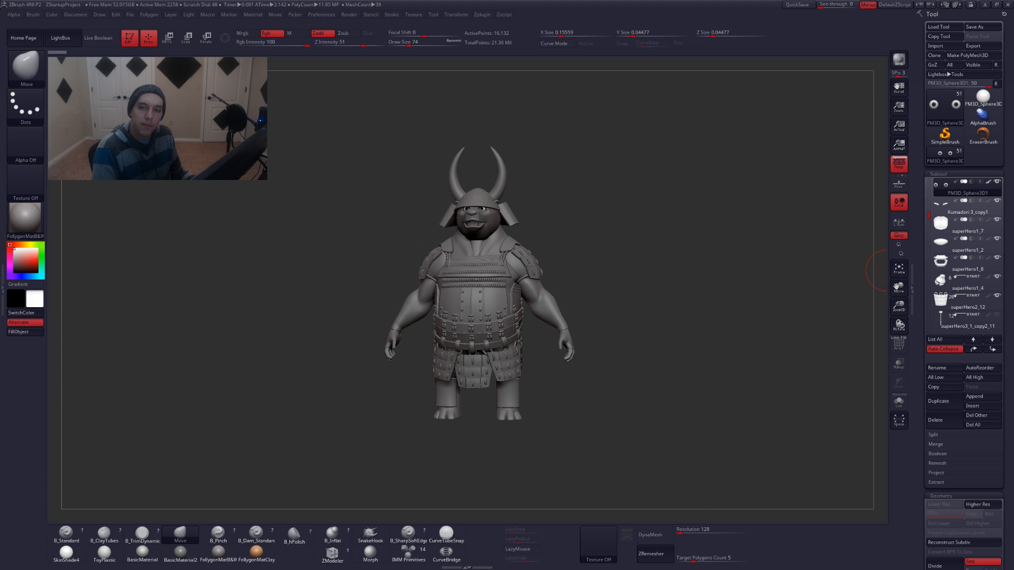
Place the figure beside the samurai reference sheet in Photoshop and examine the red armour's details for comparison
{"action": "key", "text": "alt+Tab"}
{"action": "key", "text": "alt+Tab"}
{"action": "left_click_drag", "start_coordinate": [414, 236], "coordinate": [222, 264], "text": "alt"}
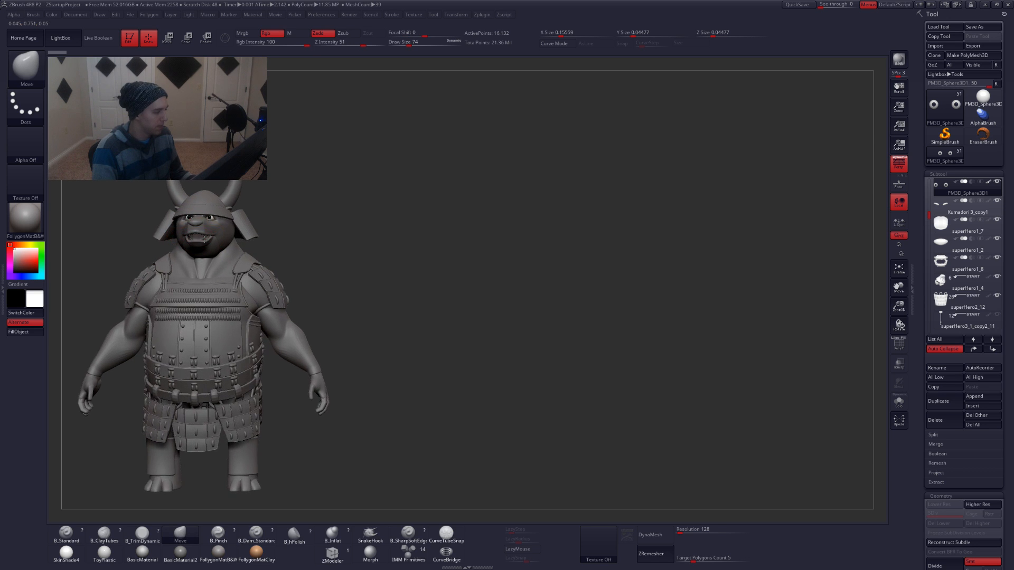
{"action": "left_click_drag", "start_coordinate": [329, 236], "coordinate": [387, 262], "text": "alt"}
{"action": "key", "text": "alt+Tab"}
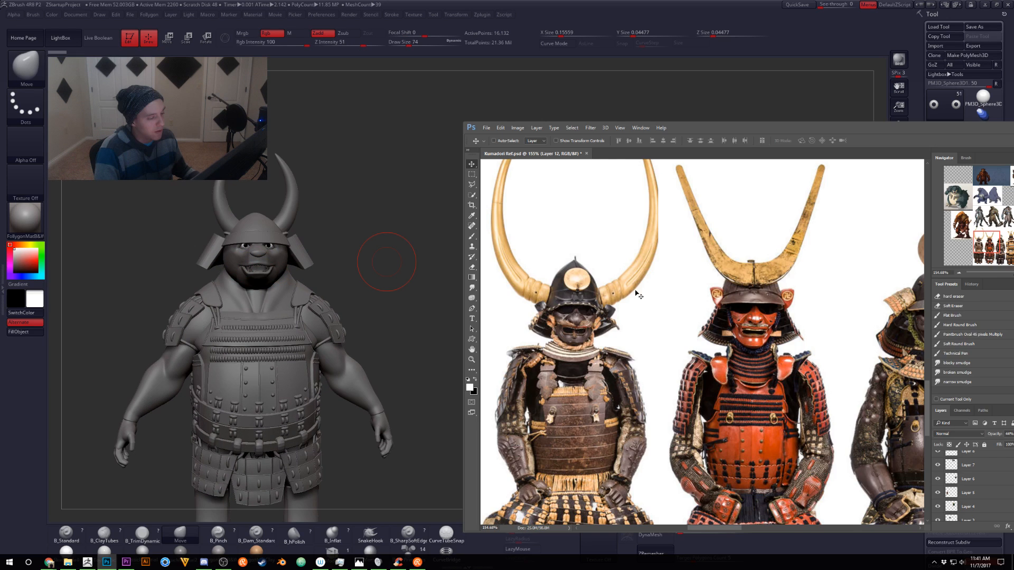
{"action": "scroll", "coordinate": [638, 264], "scroll_direction": "down", "scroll_amount": 3, "text": "alt"}
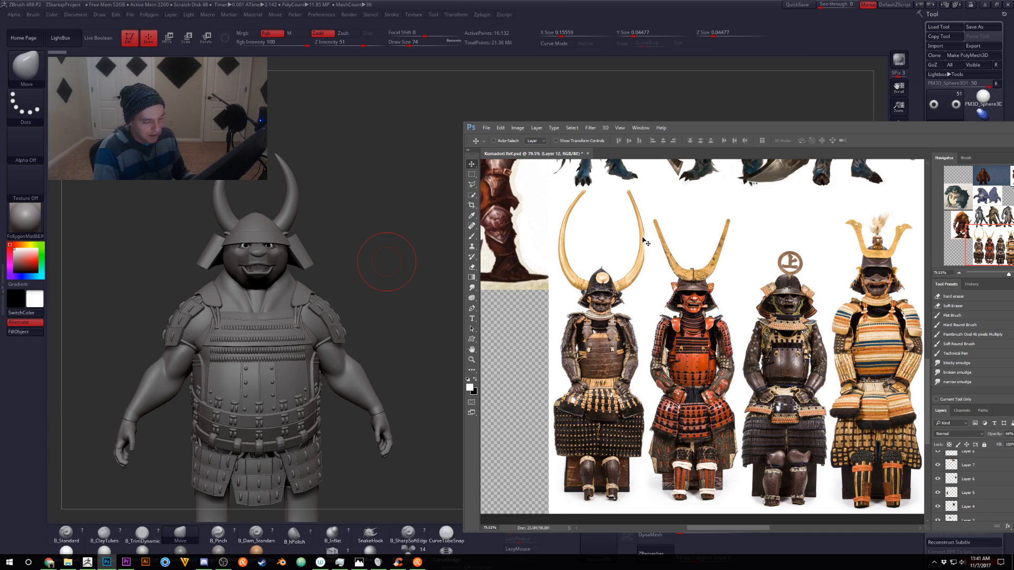
{"action": "left_click_drag", "start_coordinate": [703, 336], "coordinate": [671, 328]}
{"action": "scroll", "coordinate": [582, 282], "scroll_direction": "up", "scroll_amount": 2, "text": "alt"}
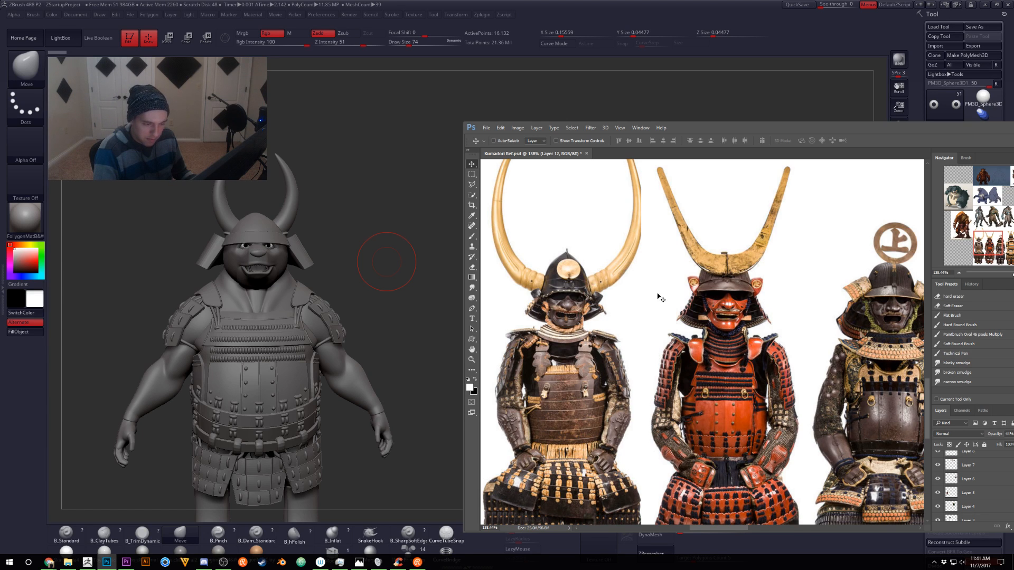
{"action": "mouse_move", "coordinate": [705, 293]}
{"action": "left_mouse_down", "text": "ctrl"}
{"action": "mouse_move", "coordinate": [763, 296]}
{"action": "mouse_move", "coordinate": [739, 306]}
{"action": "mouse_move", "coordinate": [694, 293]}
{"action": "left_mouse_up", "text": "ctrl"}
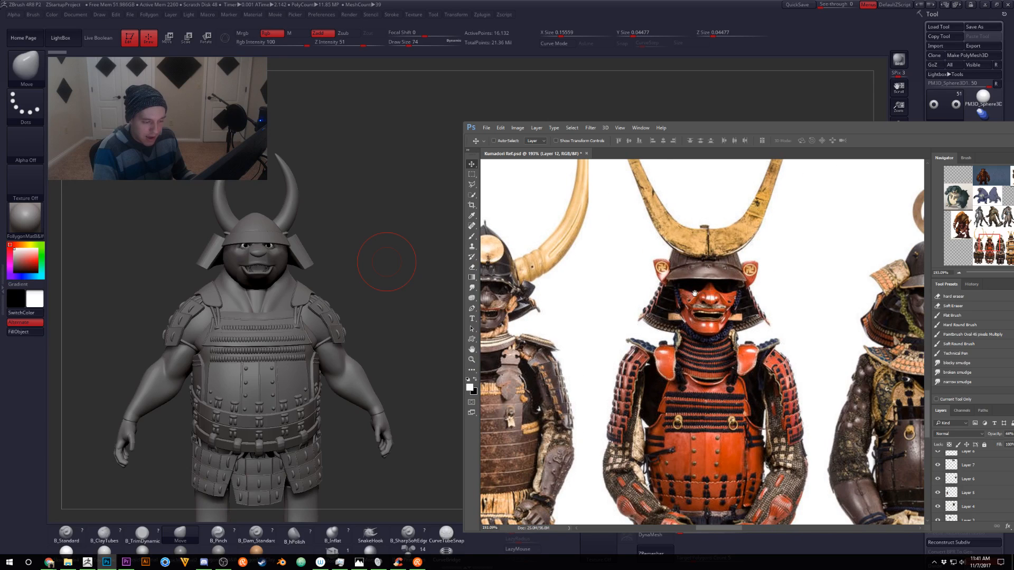
Make the helmet's neck guard the active subtool, compare the figure's back and side with the samurai reference, and move the sheet away
{"action": "left_click", "coordinate": [316, 278]}
{"action": "right_click_drag", "start_coordinate": [246, 262], "coordinate": [388, 265]}
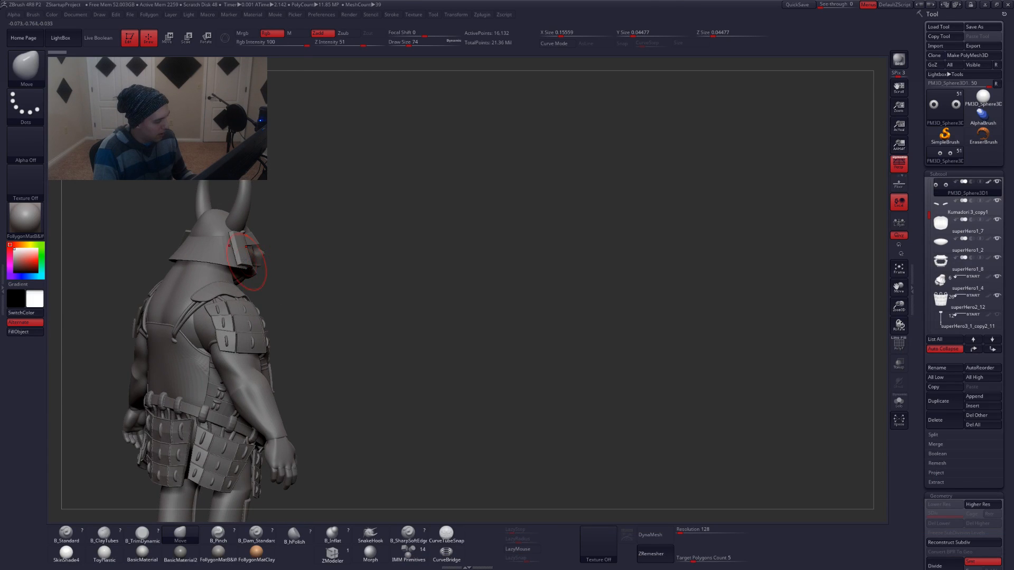
{"action": "left_click", "coordinate": [246, 262], "text": "alt"}
{"action": "key", "text": "alt+Tab"}
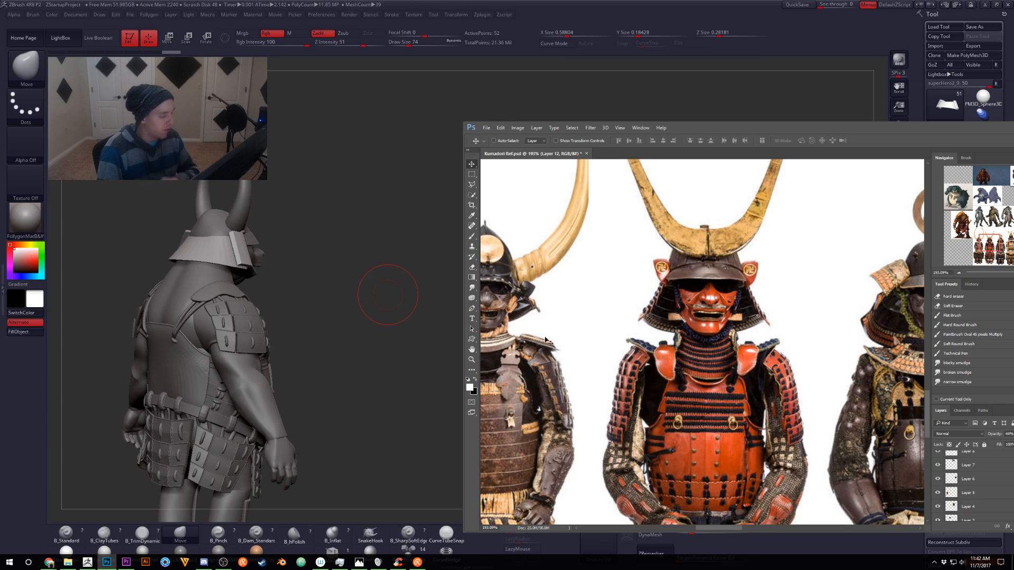
{"action": "mouse_move", "coordinate": [346, 299]}
{"action": "left_mouse_down"}
{"action": "mouse_move", "coordinate": [350, 310]}
{"action": "mouse_move", "coordinate": [328, 292]}
{"action": "left_mouse_up"}
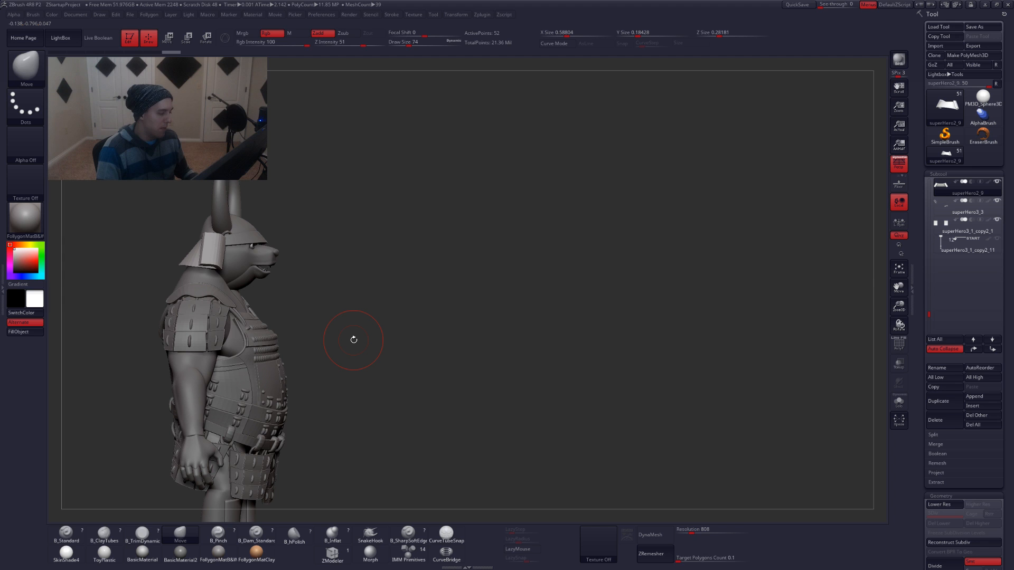
{"action": "key", "text": "alt+Tab"}
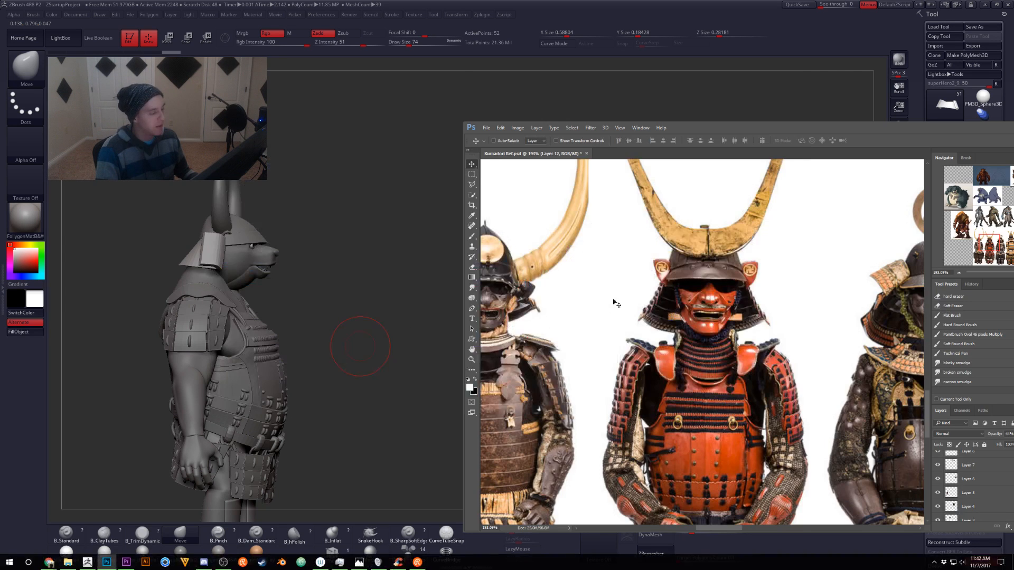
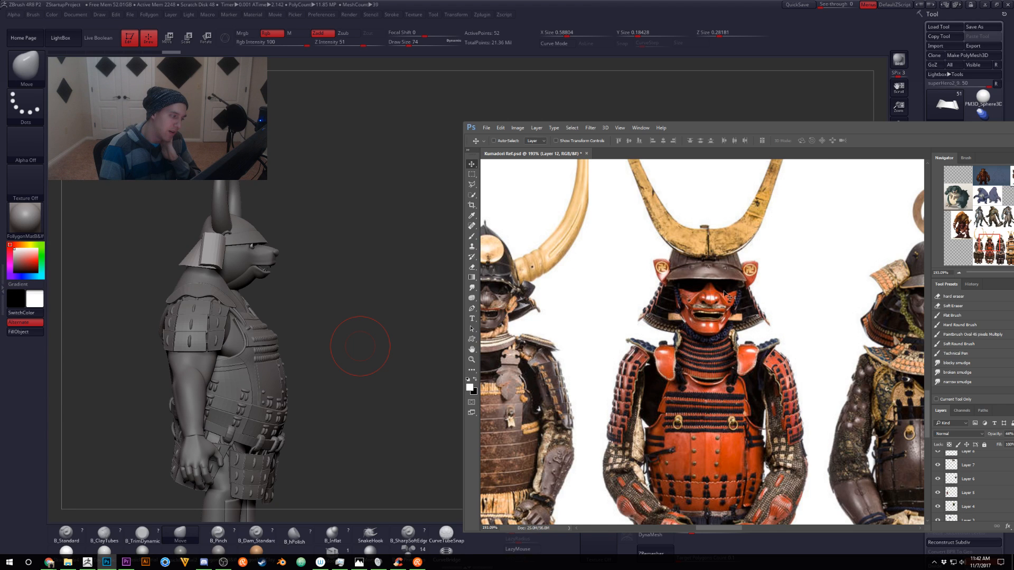
{"action": "left_click_drag", "start_coordinate": [760, 129], "coordinate": [1013, 48]}
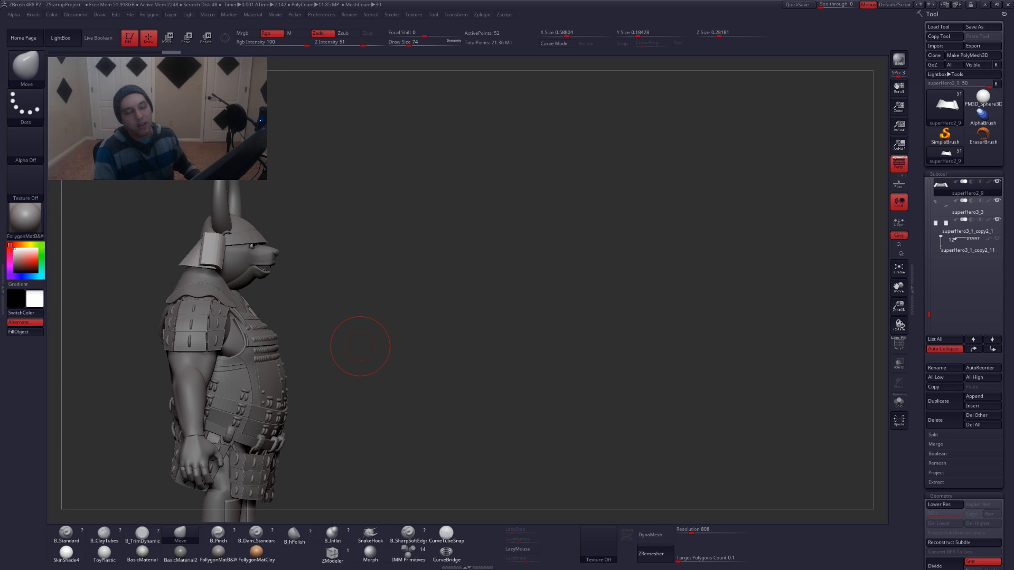
Inspect the whole figure and the helmet from the front, and hide the superHero1_3 subtool under the helmet
{"action": "left_click_drag", "start_coordinate": [465, 334], "coordinate": [391, 335], "text": "shift"}
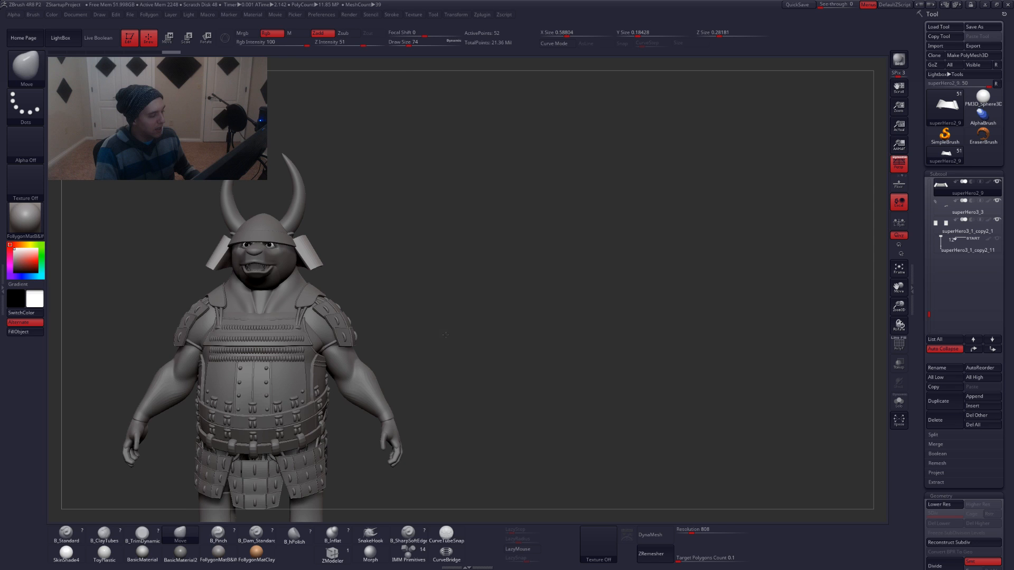
{"action": "left_click_drag", "start_coordinate": [520, 338], "coordinate": [523, 351]}
{"action": "key", "text": "f"}
{"action": "left_click_drag", "start_coordinate": [607, 325], "coordinate": [604, 303]}
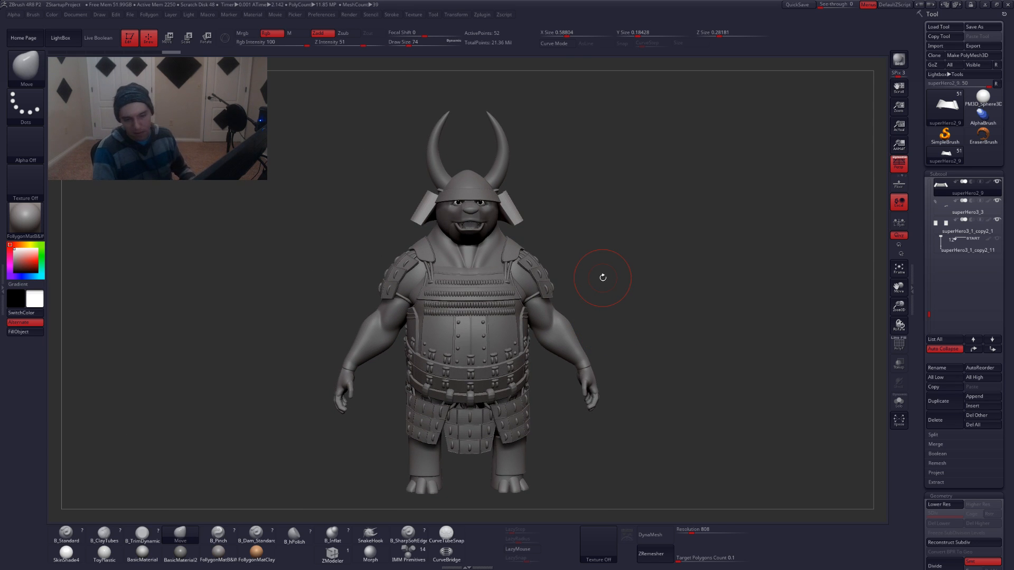
{"action": "right_click", "coordinate": [557, 245]}
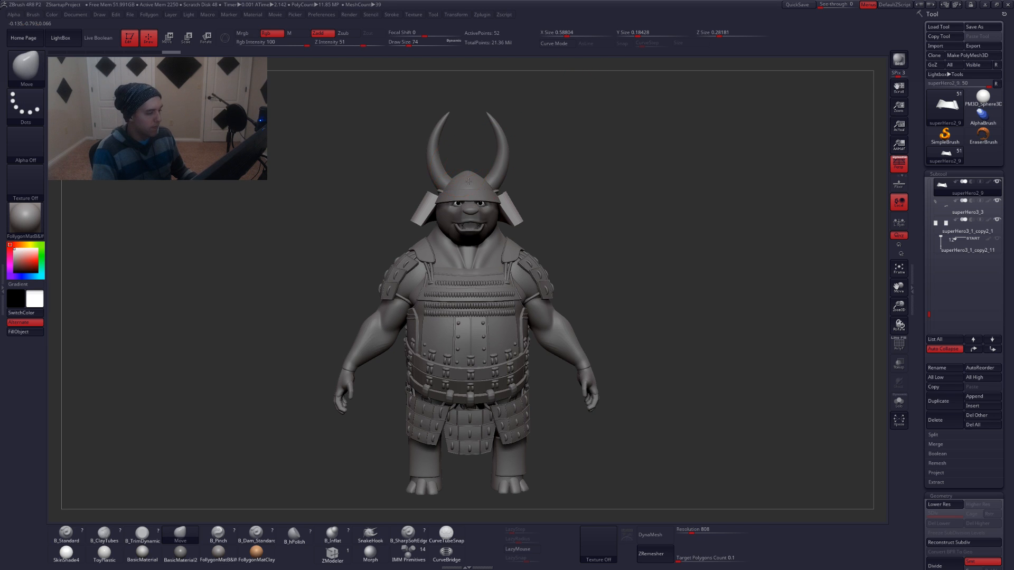
{"action": "right_click_drag", "start_coordinate": [469, 181], "coordinate": [446, 256], "text": "ctrl"}
{"action": "left_click", "coordinate": [453, 255], "text": "alt"}
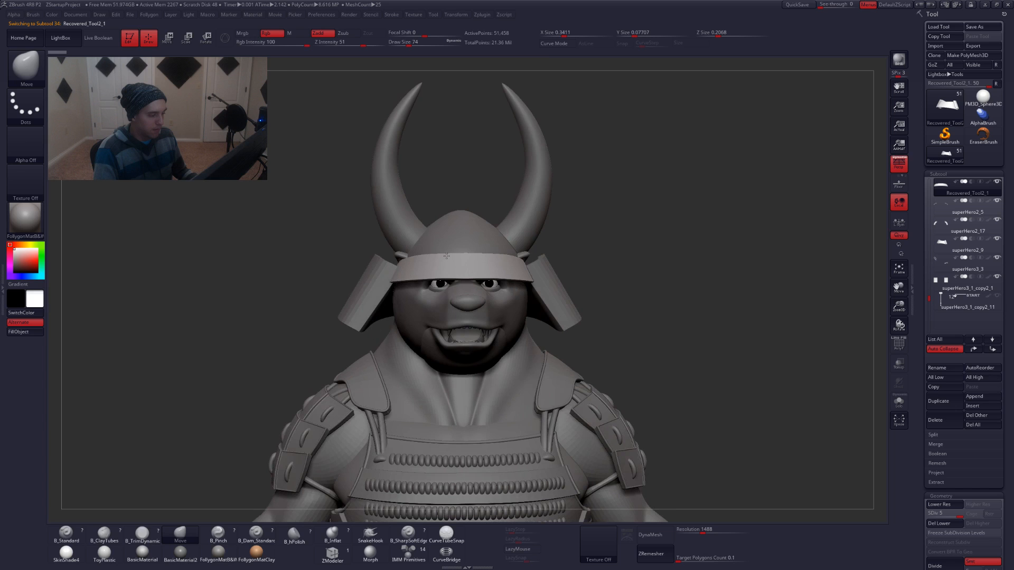
{"action": "left_click", "coordinate": [523, 256], "text": "alt"}
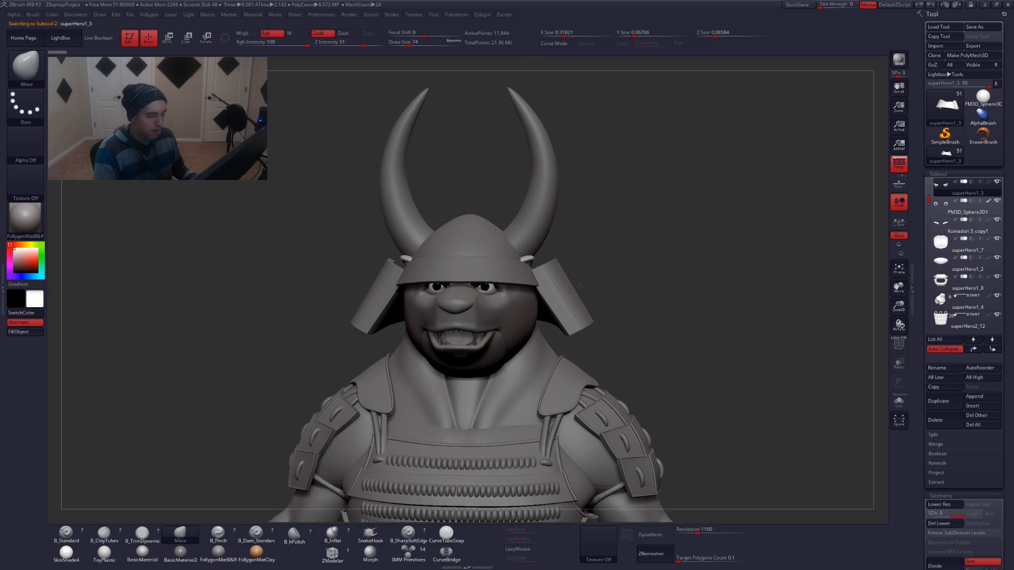
{"action": "right_click_drag", "start_coordinate": [608, 272], "coordinate": [571, 280]}
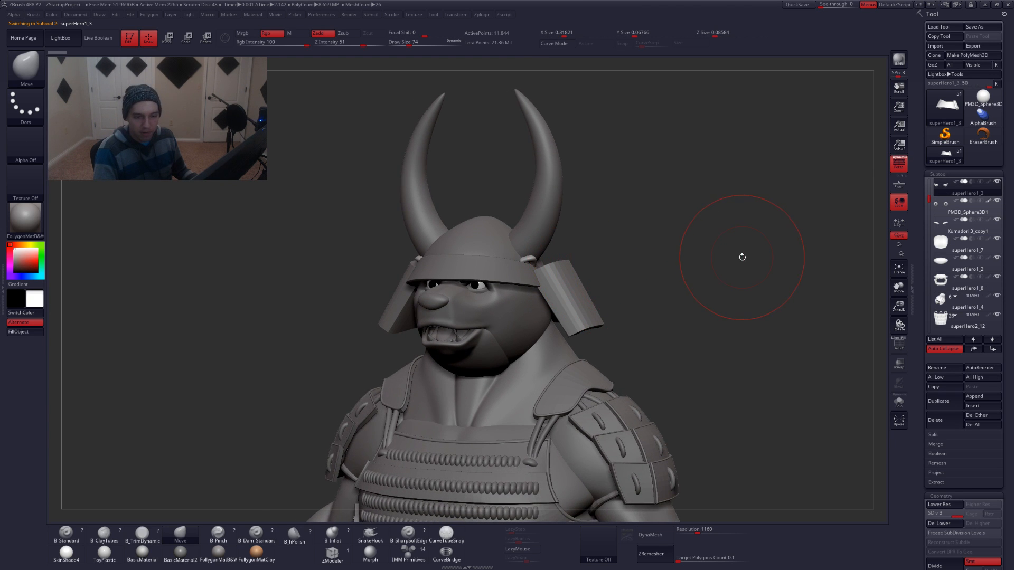
{"action": "left_click", "coordinate": [948, 191]}
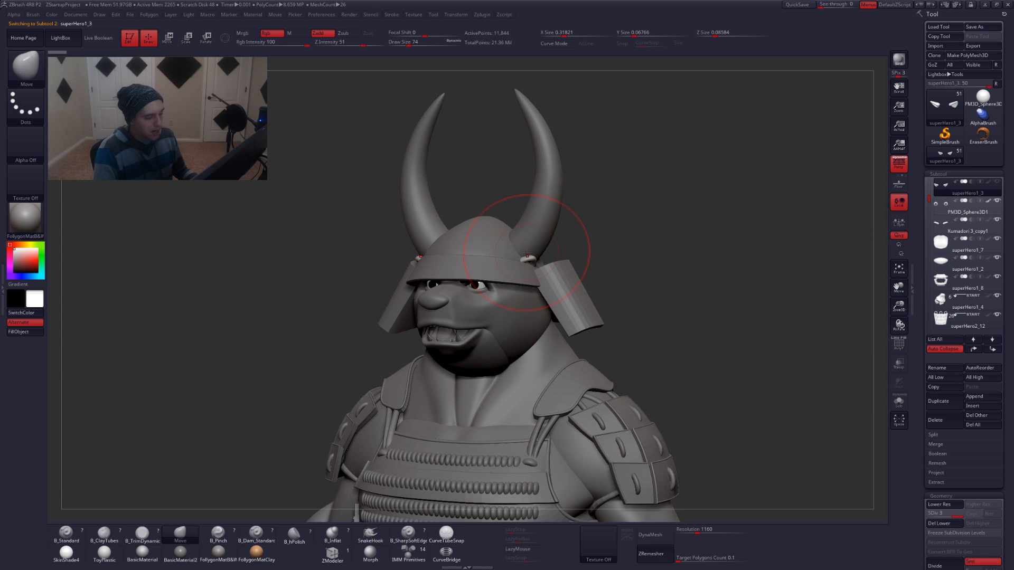
Make the helmet's front brim the active subtool and set the Move brush's draw size to 33
{"action": "left_click", "coordinate": [506, 262], "text": "alt"}
{"action": "right_click_drag", "start_coordinate": [557, 244], "coordinate": [532, 308]}
{"action": "right_click_drag", "start_coordinate": [526, 253], "coordinate": [533, 285]}
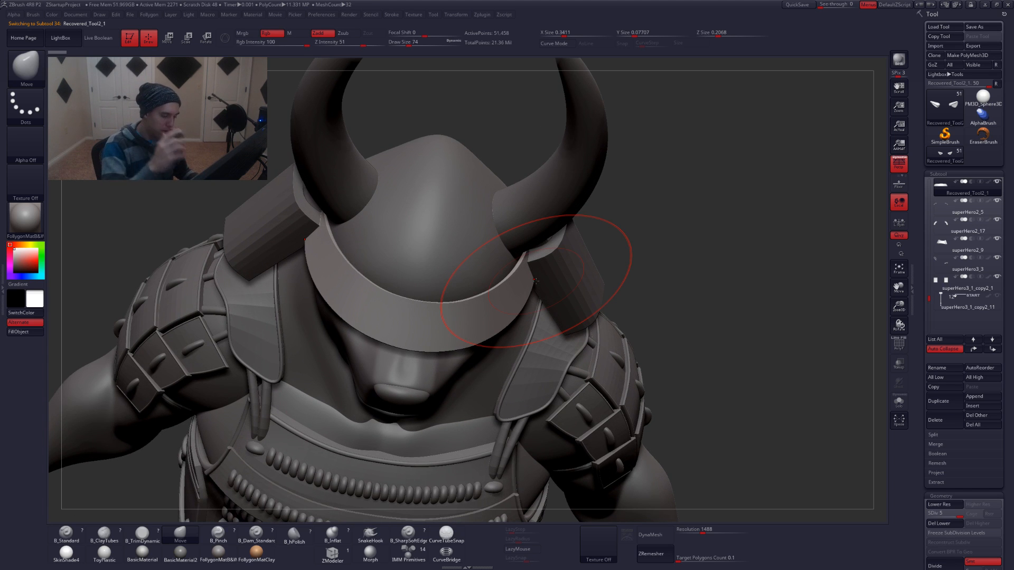
{"action": "key", "text": "space"}
{"action": "left_click_drag", "start_coordinate": [510, 271], "coordinate": [504, 271]}
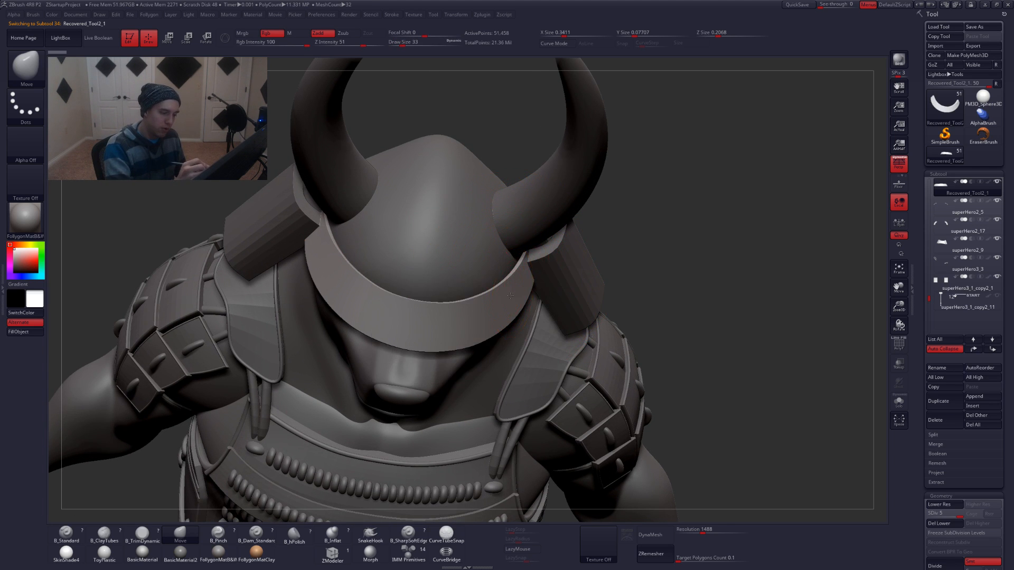
{"action": "right_click_drag", "start_coordinate": [520, 267], "coordinate": [470, 262]}
{"action": "key", "text": "alt+shift+s"}
{"action": "mouse_move", "coordinate": [576, 251]}
{"action": "left_mouse_down", "text": "ctrl"}
{"action": "mouse_move", "coordinate": [426, 253]}
{"action": "mouse_move", "coordinate": [566, 236]}
{"action": "left_mouse_up", "text": "ctrl"}
{"action": "left_click", "coordinate": [577, 235], "text": "ctrl"}
Set the draw size to 68 and lower the helmet's front brim to subdivision level 1
{"action": "right_click_drag", "start_coordinate": [533, 258], "coordinate": [546, 265]}
{"action": "key", "text": "space"}
{"action": "left_click_drag", "start_coordinate": [546, 265], "coordinate": [553, 266]}
{"action": "key", "text": "shift+d"}
{"action": "key", "text": "shift+d"}
{"action": "key", "text": "shift+d"}
{"action": "key", "text": "shift+d"}
{"action": "key", "text": "alt+shift+s"}
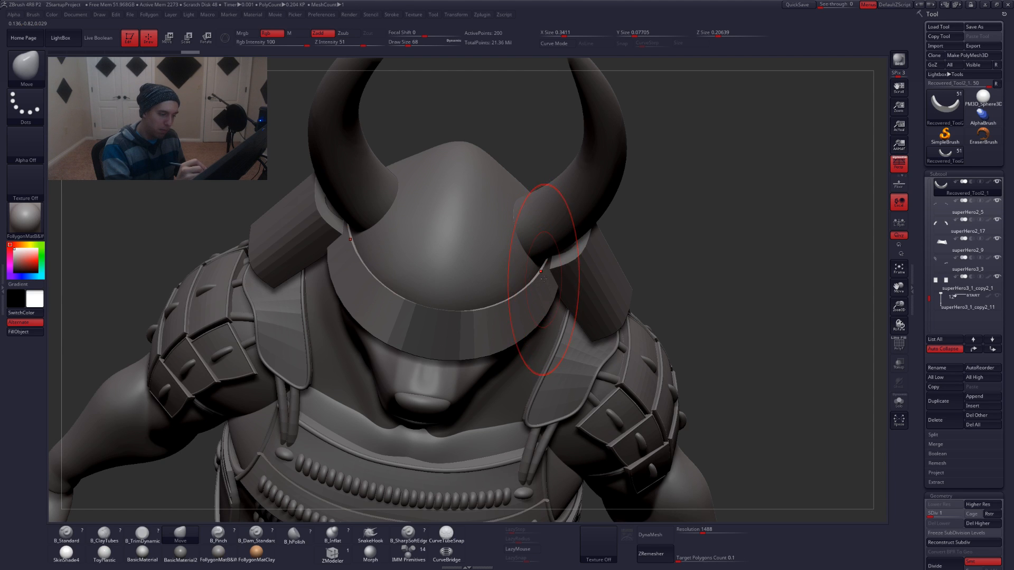
Nudge the sides of the helmet's front brim with the Move brush from above to refine its fit
{"action": "right_click_drag", "start_coordinate": [543, 278], "coordinate": [668, 248]}
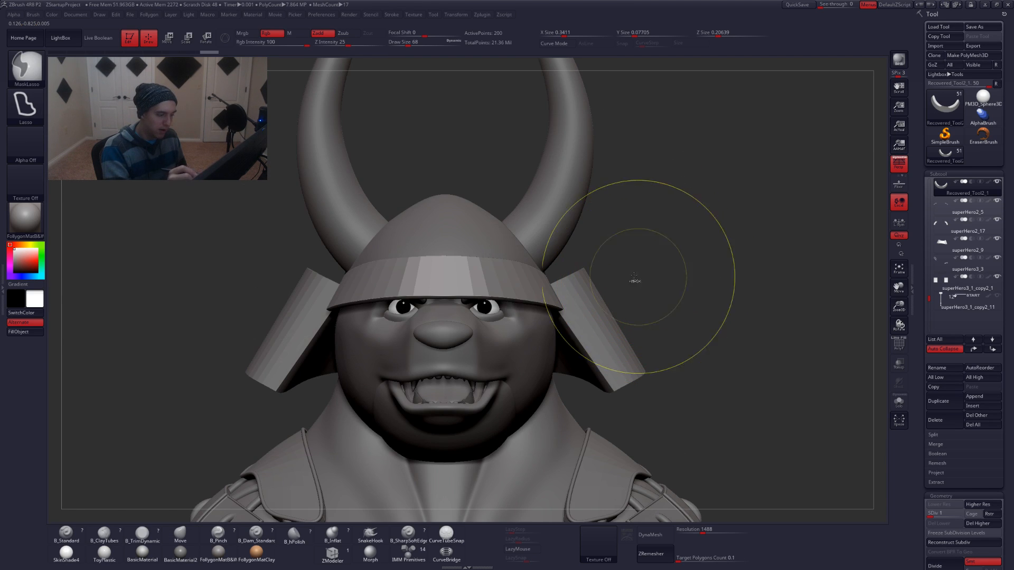
{"action": "mouse_move", "coordinate": [497, 275]}
{"action": "right_mouse_down"}
{"action": "mouse_move", "coordinate": [476, 320]}
{"action": "mouse_move", "coordinate": [465, 248]}
{"action": "right_mouse_up"}
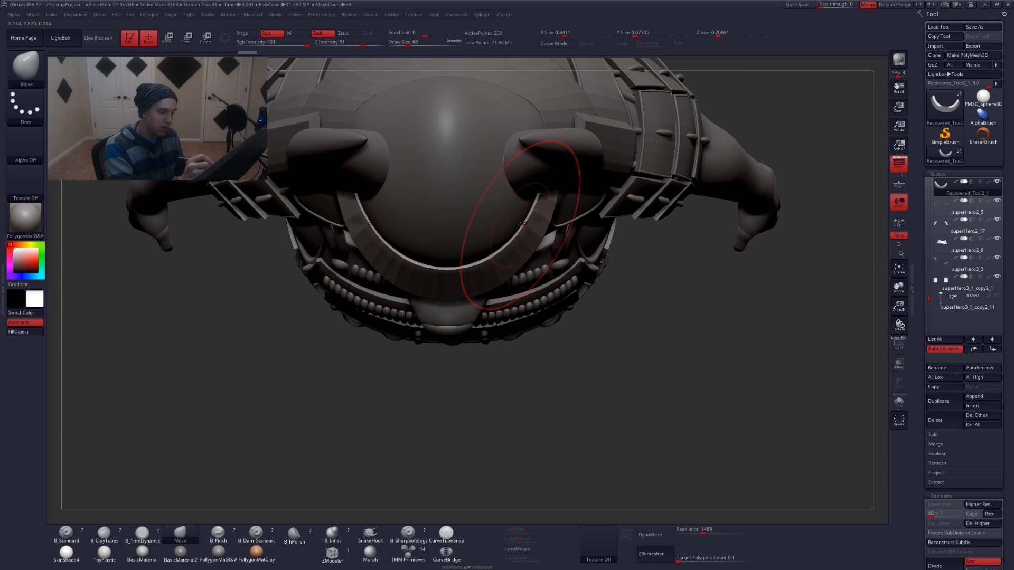
{"action": "left_click_drag", "start_coordinate": [523, 230], "coordinate": [520, 233]}
{"action": "right_click_drag", "start_coordinate": [499, 253], "coordinate": [499, 191]}
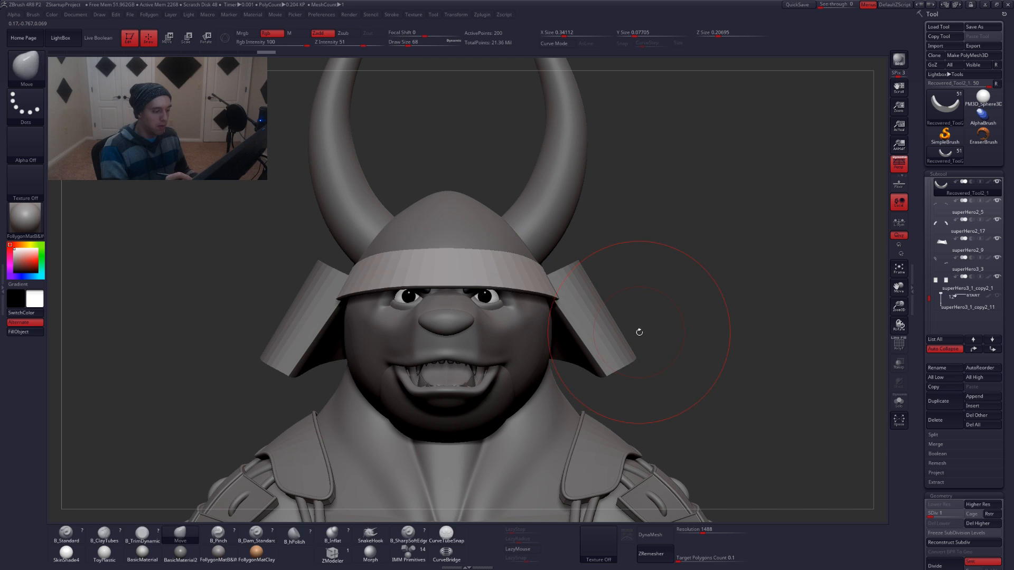
{"action": "right_click_drag", "start_coordinate": [638, 333], "coordinate": [590, 348], "text": "ctrl"}
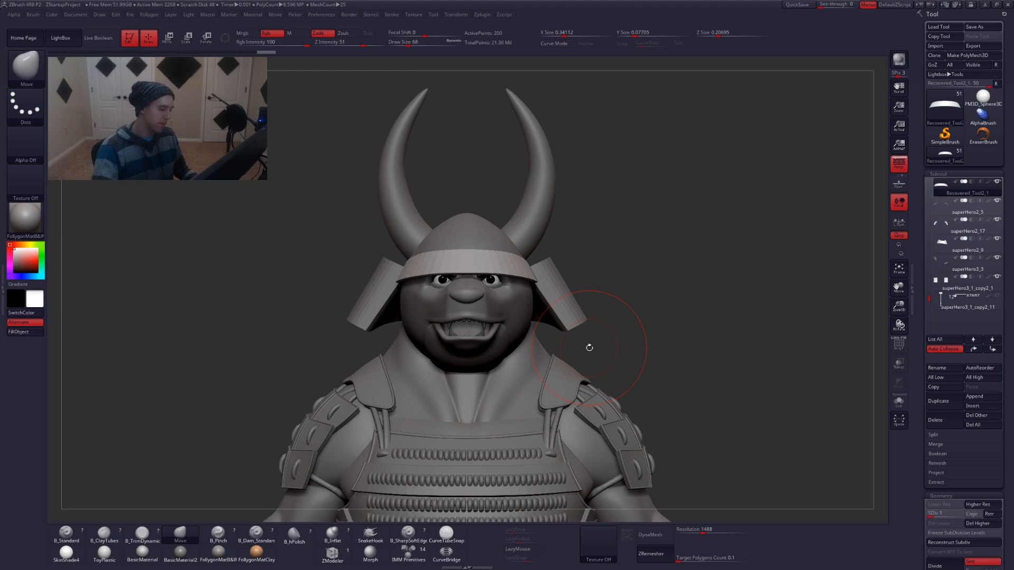
Turn off perspective and set the brush's draw size to 25
{"action": "left_click_drag", "start_coordinate": [562, 265], "coordinate": [602, 365], "text": "alt"}
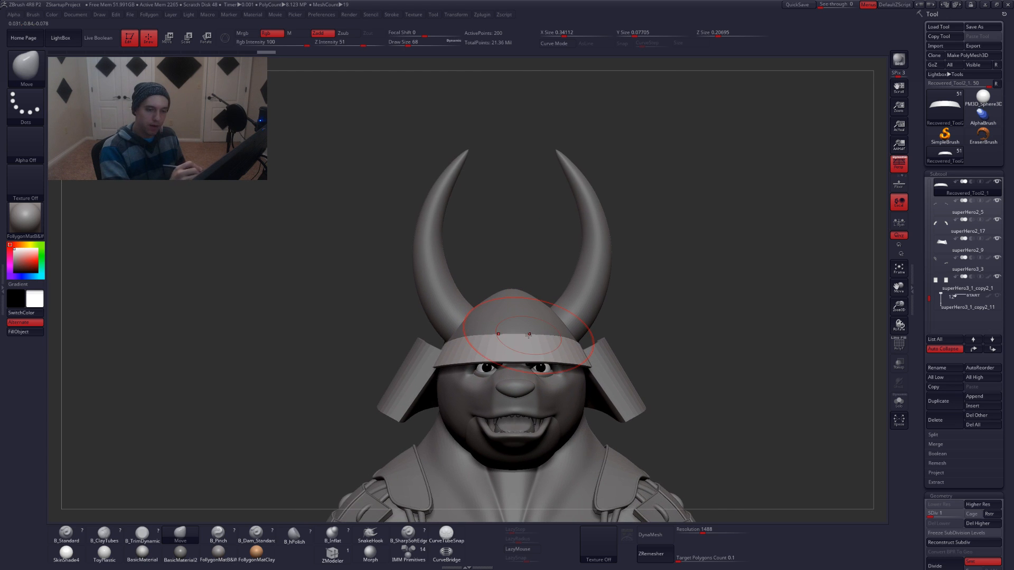
{"action": "left_click", "coordinate": [900, 167]}
{"action": "key", "text": "space"}
{"action": "left_click_drag", "start_coordinate": [717, 282], "coordinate": [707, 282]}
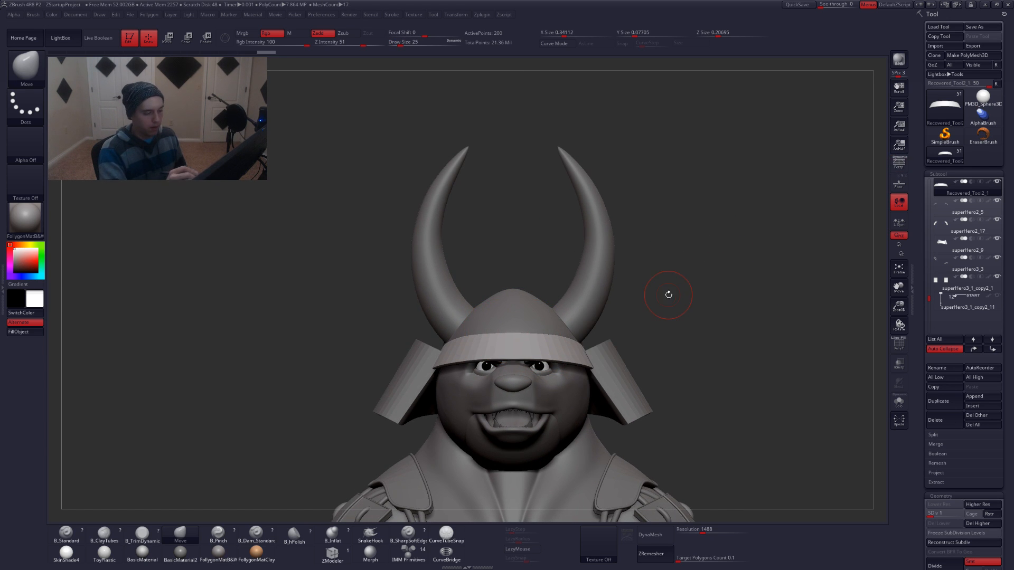
Make the helmet dome the active subtool, check its wireframe from the side, and lower it to subdivision level 1
{"action": "left_click", "coordinate": [531, 305], "text": "alt"}
{"action": "key", "text": "shift+f"}
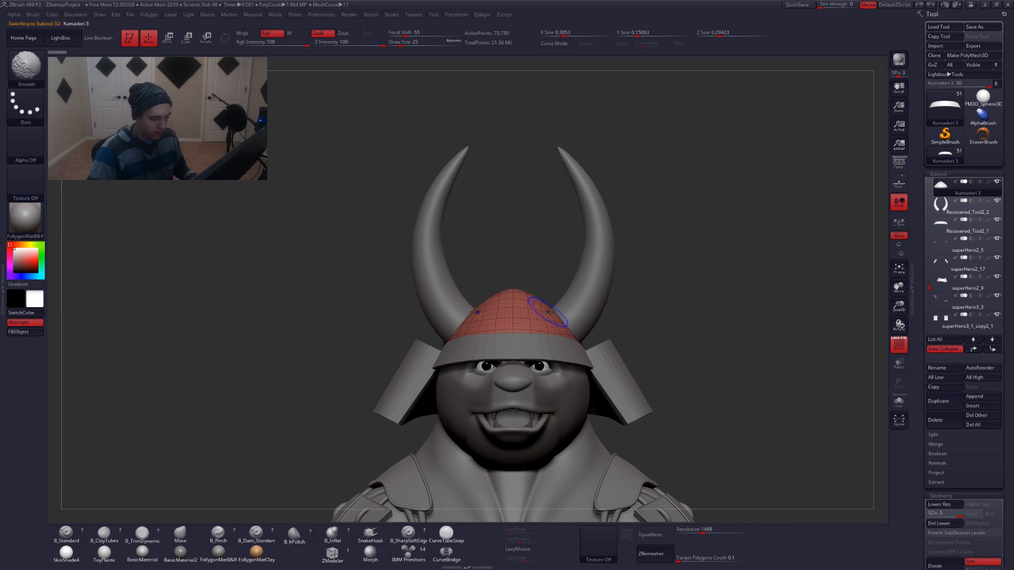
{"action": "right_click_drag", "start_coordinate": [532, 356], "coordinate": [508, 348]}
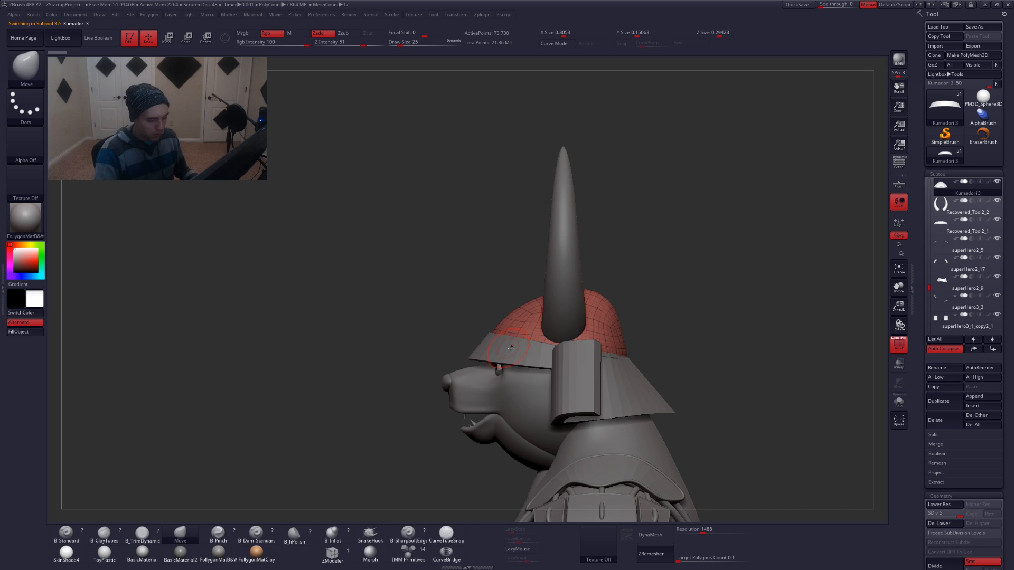
{"action": "key", "text": "shift+f"}
{"action": "key", "text": "shift+d"}
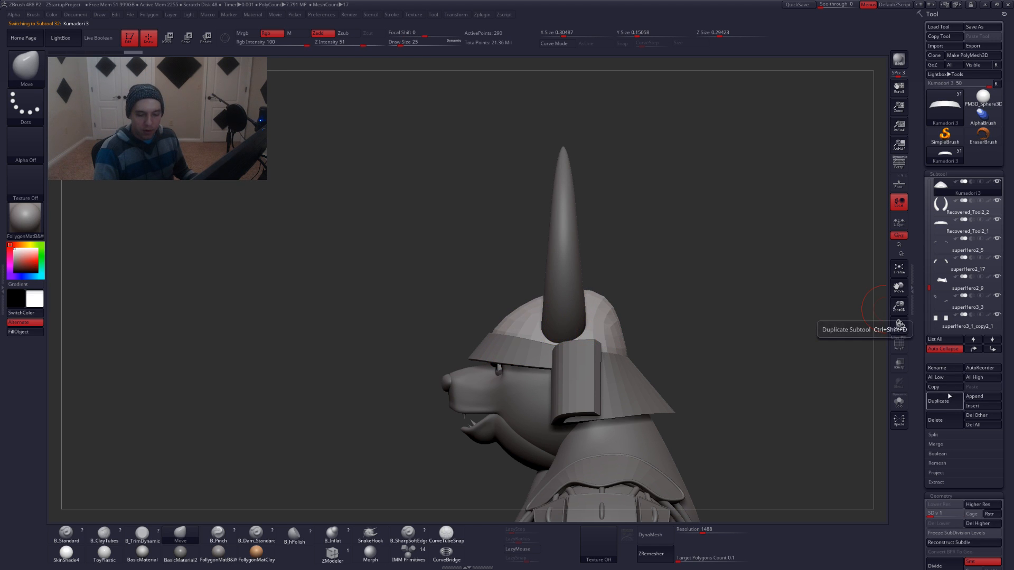
Duplicate the helmet dome, hide the original Kumadori 3 subtool, and make the copy active
{"action": "left_click", "coordinate": [945, 400]}
{"action": "left_click", "coordinate": [944, 193]}
{"action": "left_click", "coordinate": [944, 208]}
{"action": "left_click", "coordinate": [945, 210]}
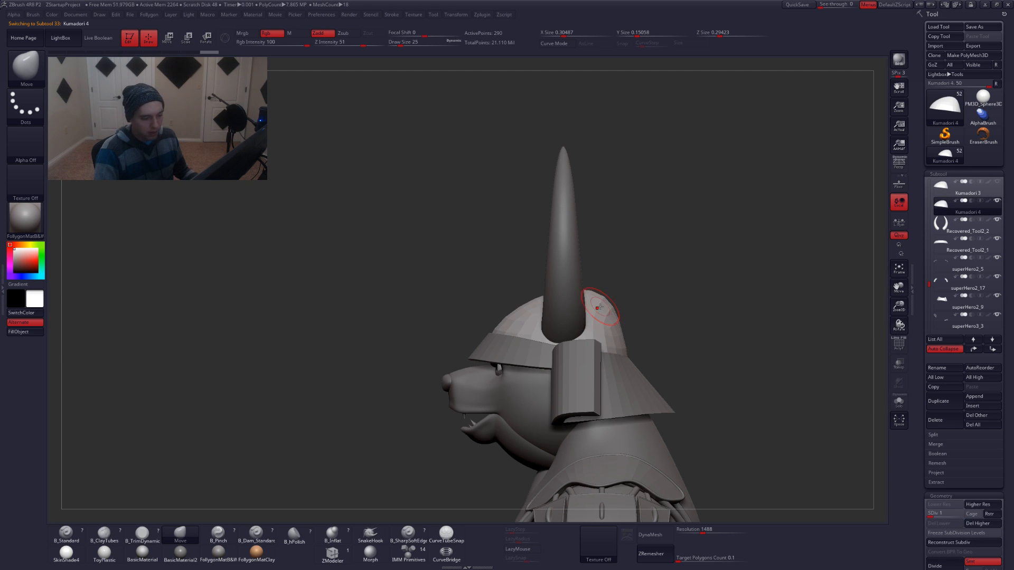
Isolate the duplicated helmet dome with its wireframe displayed and delete its higher subdivision levels
{"action": "key", "text": "alt+s"}
{"action": "key", "text": "shift+f"}
{"action": "right_click_drag", "start_coordinate": [524, 304], "coordinate": [489, 274]}
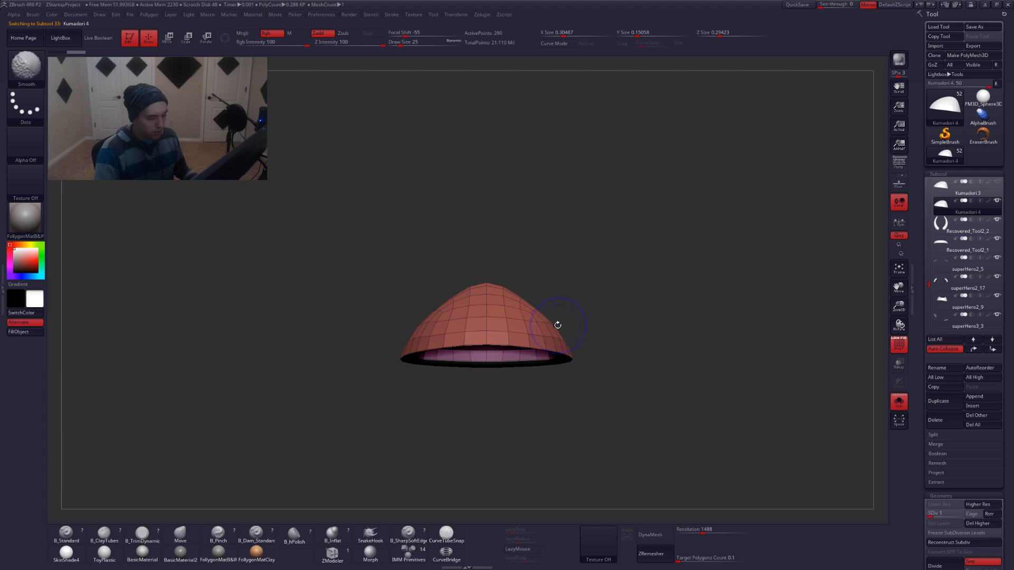
{"action": "left_click", "coordinate": [981, 524]}
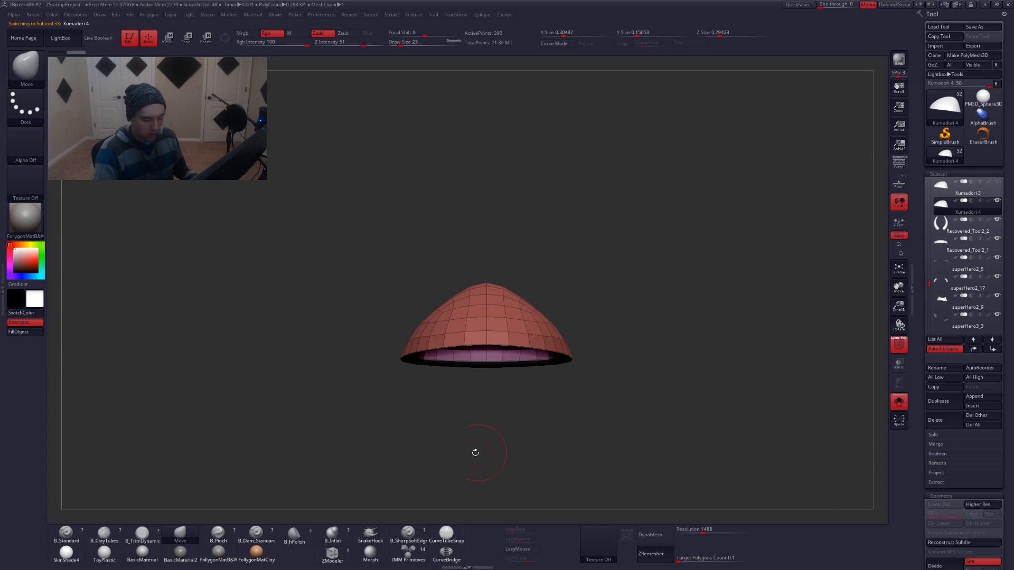
Set ZModeler's edge action to Bevel with EdgeLoop Complete, and bevel the loop running up the dome's front centre
{"action": "left_click", "coordinate": [327, 560]}
{"action": "right_click_drag", "start_coordinate": [508, 362], "coordinate": [544, 414], "text": "alt"}
{"action": "right_click_drag", "start_coordinate": [553, 364], "coordinate": [550, 417]}
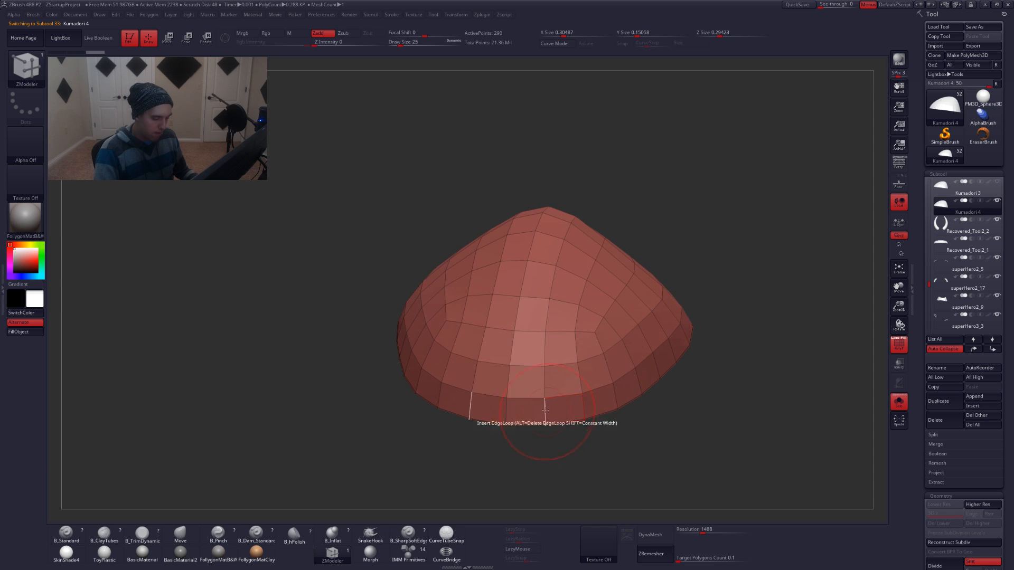
{"action": "key", "text": "space"}
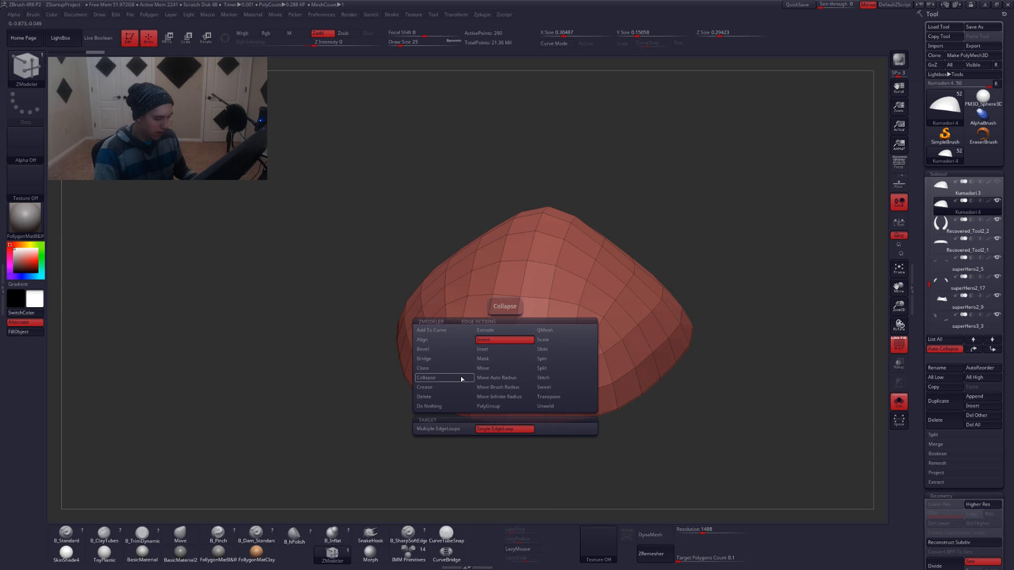
{"action": "left_click", "coordinate": [423, 349]}
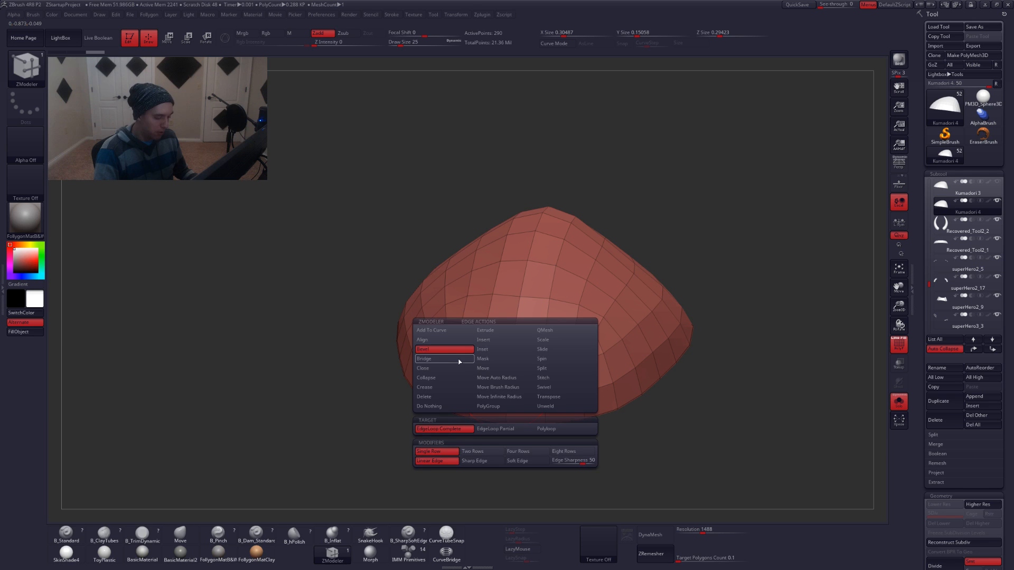
{"action": "left_click", "coordinate": [517, 400]}
{"action": "left_click", "coordinate": [506, 389]}
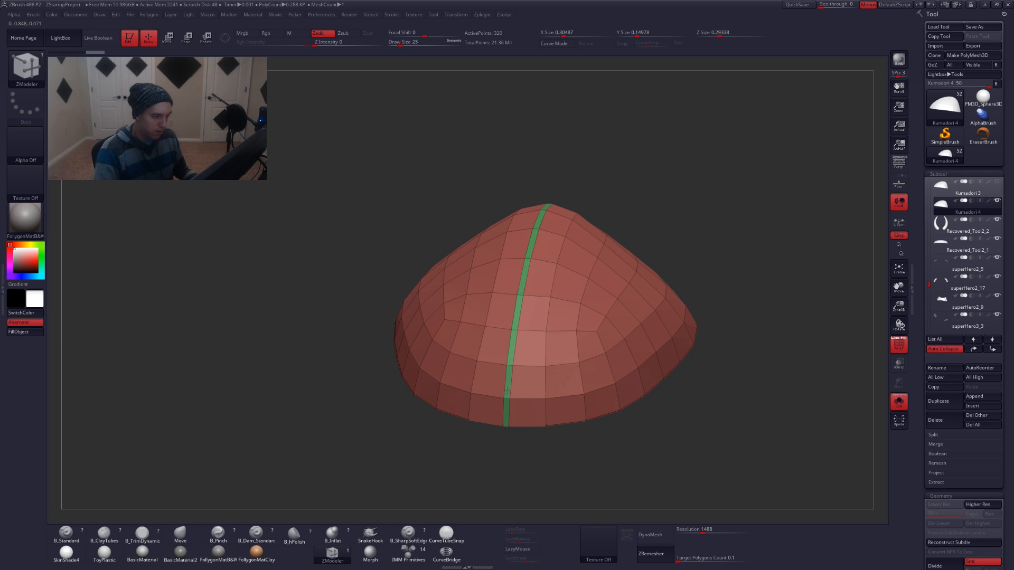
Bevel the next two vertical edge loops on each side of the dome's centre strip
{"action": "left_click", "coordinate": [547, 379]}
{"action": "left_click", "coordinate": [583, 373]}
{"action": "left_click_drag", "start_coordinate": [629, 449], "coordinate": [578, 448]}
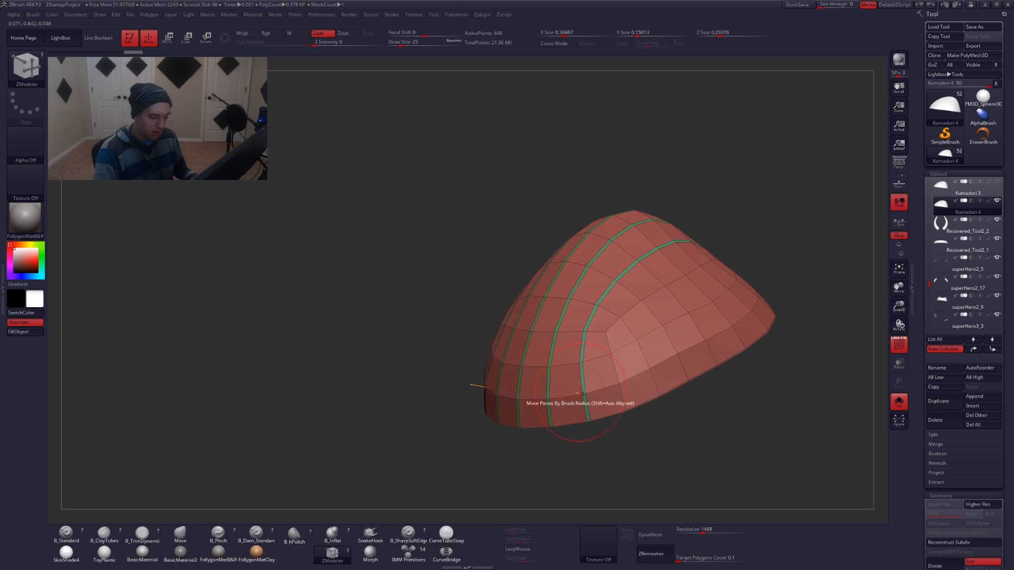
Try to bevel the remaining edge loops around the dome's sides and back
{"action": "left_click", "coordinate": [616, 373]}
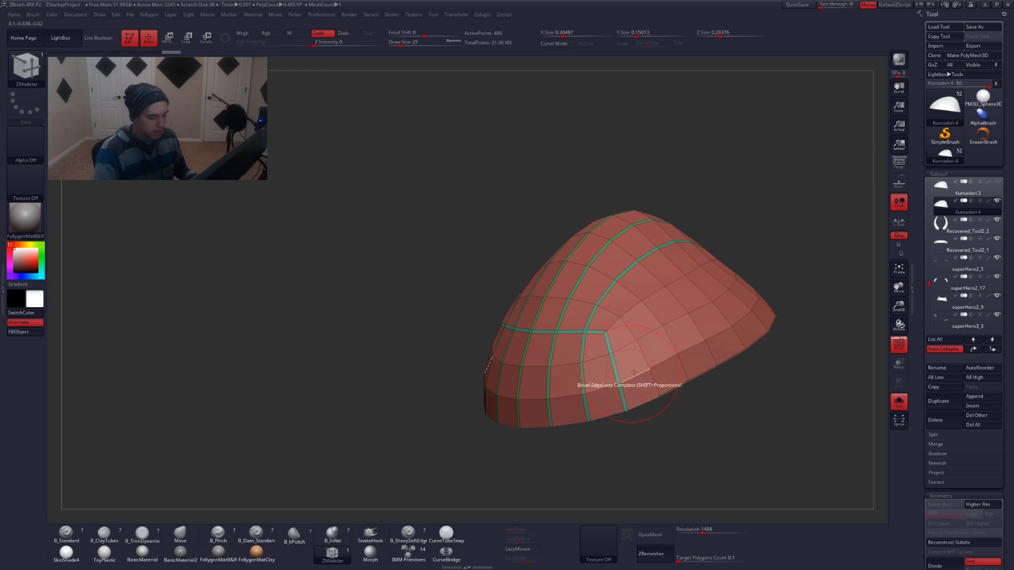
{"action": "left_click", "coordinate": [637, 348]}
{"action": "left_click", "coordinate": [657, 323]}
{"action": "left_click", "coordinate": [723, 310]}
{"action": "left_click_drag", "start_coordinate": [787, 312], "coordinate": [591, 346], "text": "alt"}
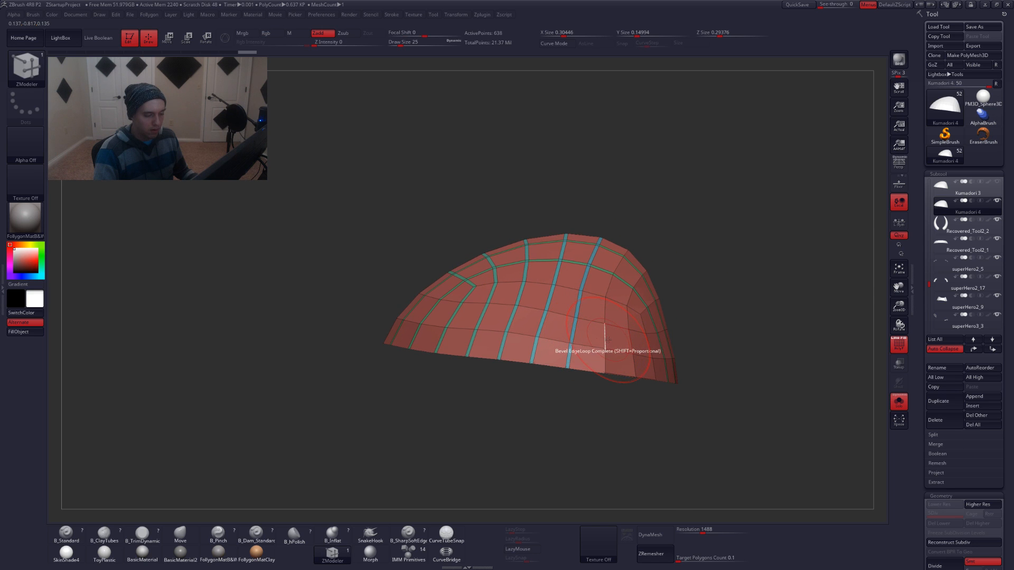
{"action": "left_click_drag", "start_coordinate": [739, 338], "coordinate": [657, 338]}
{"action": "left_click", "coordinate": [640, 339]}
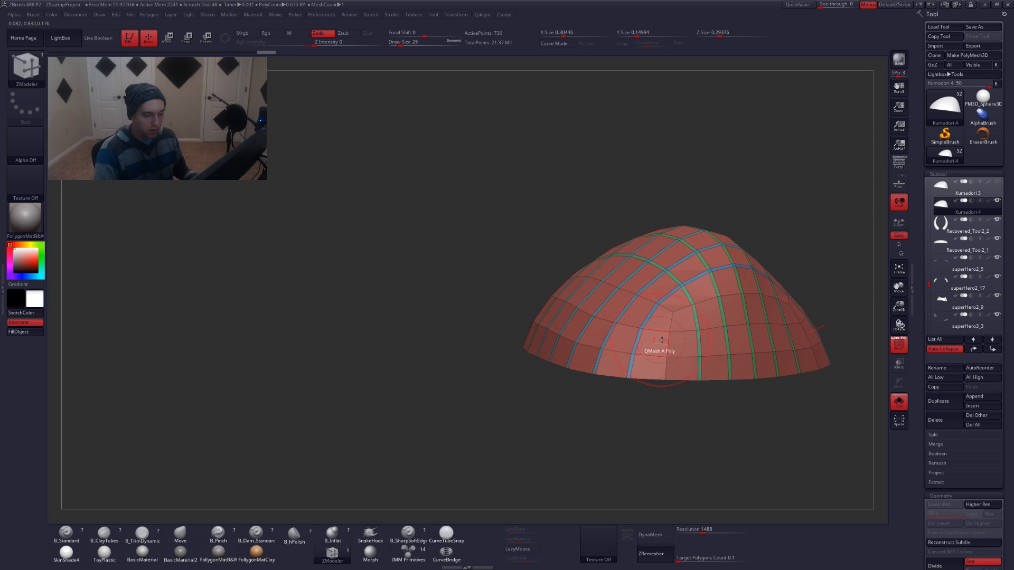
{"action": "left_click", "coordinate": [668, 343]}
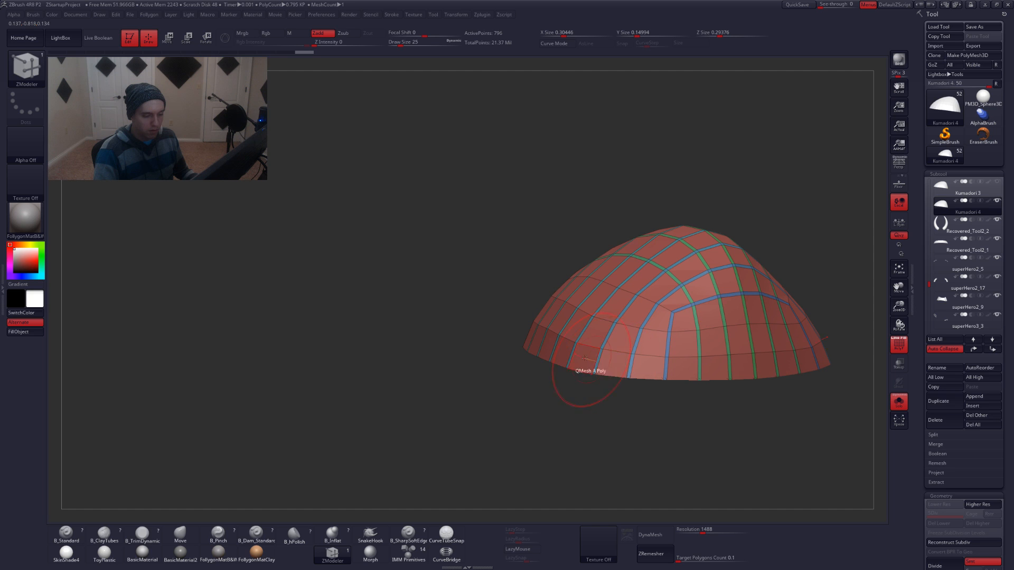
{"action": "right_click_drag", "start_coordinate": [559, 335], "coordinate": [608, 344]}
{"action": "right_click_drag", "start_coordinate": [491, 334], "coordinate": [546, 353], "text": "alt"}
Undo the bevels added around the dome's sides and back, keeping only the five front-to-back strips
{"action": "key", "text": "ctrl+z"}
{"action": "key", "text": "ctrl+z"}
{"action": "key", "text": "ctrl+z"}
{"action": "key", "text": "ctrl+z"}
{"action": "key", "text": "shift+f"}
{"action": "key", "text": "alt+s"}
{"action": "key", "text": "alt+s"}
{"action": "key", "text": "shift+f"}
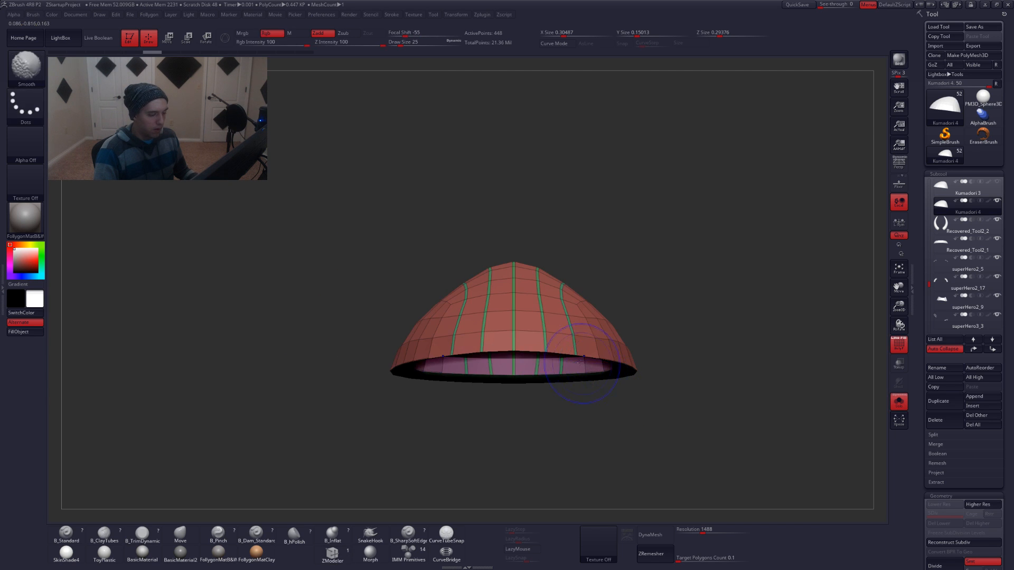
{"action": "mouse_move", "coordinate": [543, 344]}
{"action": "right_mouse_down"}
{"action": "mouse_move", "coordinate": [600, 342]}
{"action": "mouse_move", "coordinate": [542, 347]}
{"action": "mouse_move", "coordinate": [558, 337]}
{"action": "right_mouse_up"}
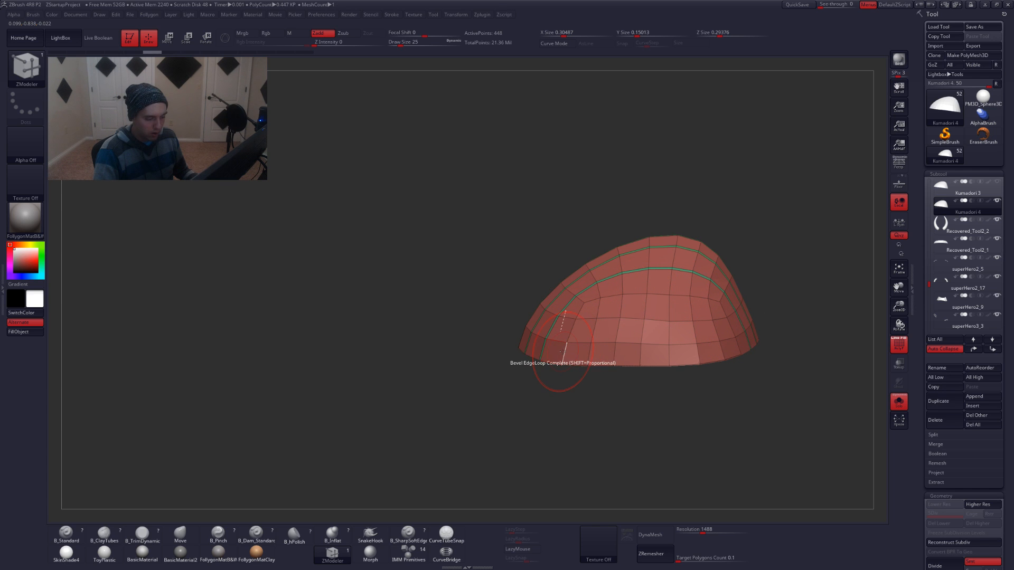
Try to bevel the next edge loop down on the dome's side, and undo it
{"action": "mouse_move", "coordinate": [563, 352]}
{"action": "left_mouse_down"}
{"action": "mouse_move", "coordinate": [564, 363]}
{"action": "mouse_move", "coordinate": [563, 355]}
{"action": "left_mouse_up"}
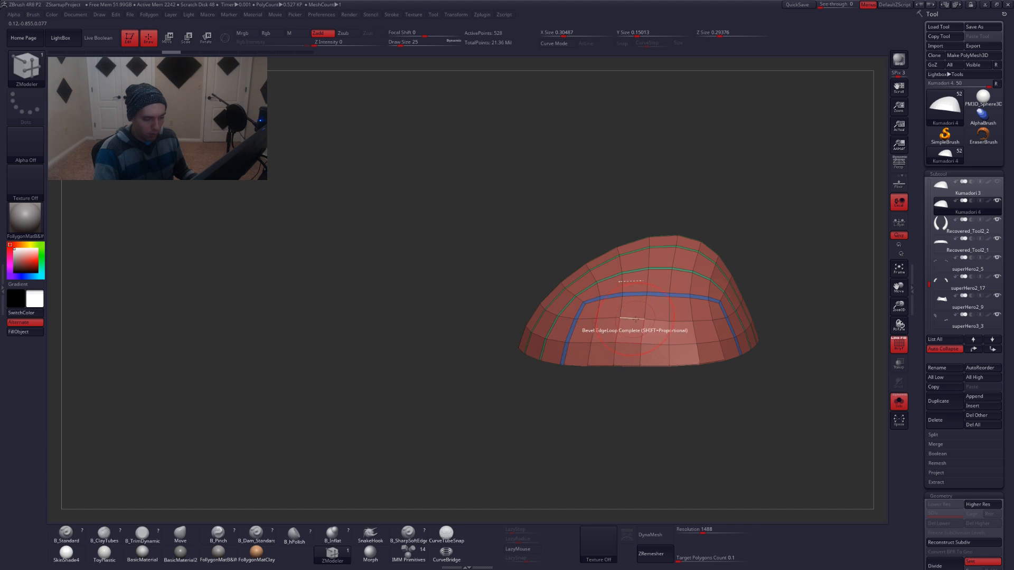
{"action": "mouse_move", "coordinate": [597, 370]}
{"action": "left_mouse_down"}
{"action": "mouse_move", "coordinate": [638, 366]}
{"action": "mouse_move", "coordinate": [618, 382]}
{"action": "mouse_move", "coordinate": [606, 381]}
{"action": "mouse_move", "coordinate": [652, 375]}
{"action": "mouse_move", "coordinate": [599, 358]}
{"action": "left_mouse_up"}
{"action": "key", "text": "d"}
{"action": "key", "text": "ctrl+z"}
Examine the smoothed dome and the width of its strips in place on the character
{"action": "key", "text": "d"}
{"action": "key", "text": "shift+f"}
{"action": "key", "text": "shift+f"}
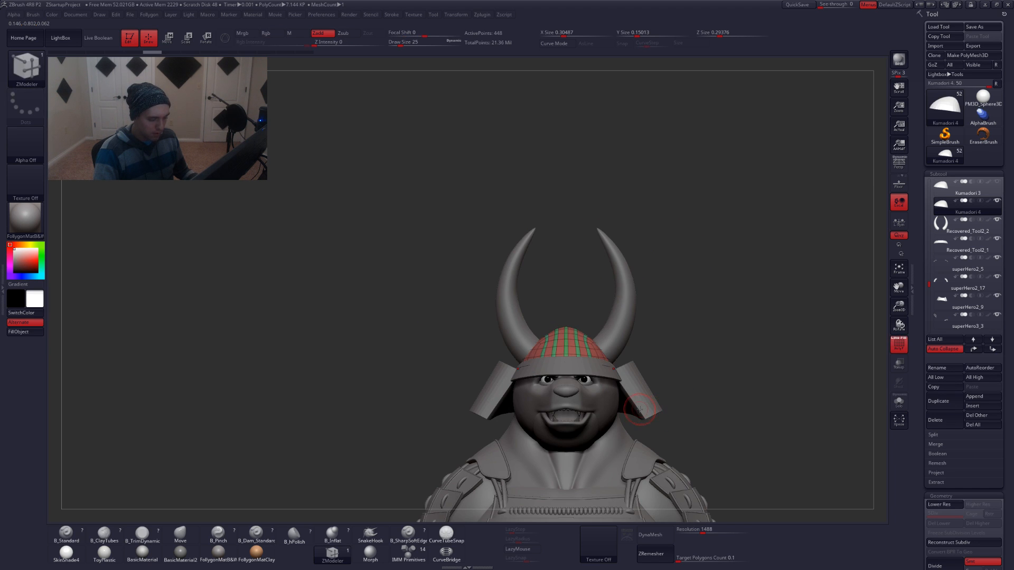
{"action": "mouse_move", "coordinate": [607, 389]}
{"action": "right_mouse_down", "text": "alt"}
{"action": "mouse_move", "coordinate": [594, 382]}
{"action": "mouse_move", "coordinate": [625, 400]}
{"action": "right_mouse_up", "text": "alt"}
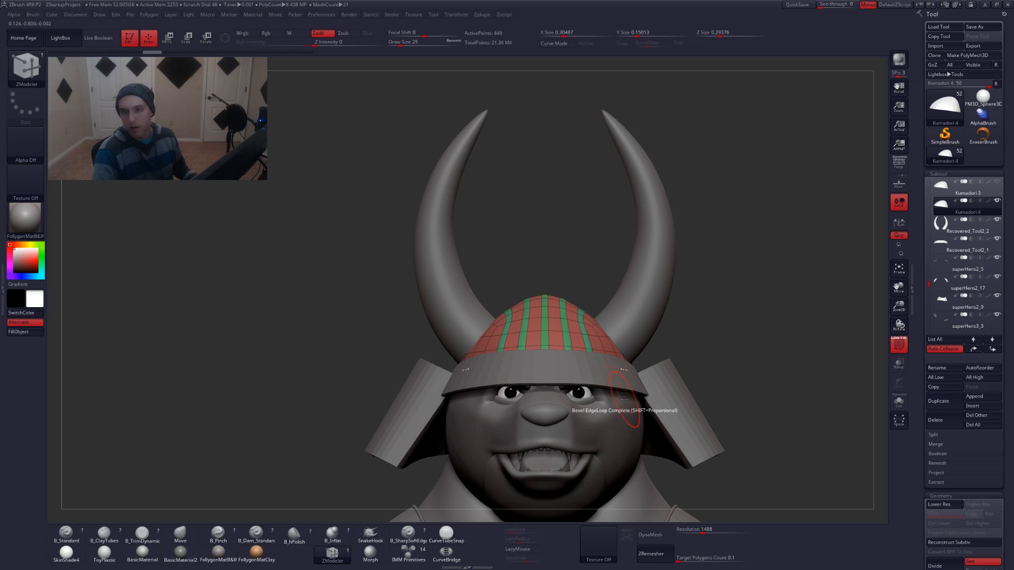
{"action": "key", "text": "shift+d"}
{"action": "right_click_drag", "start_coordinate": [554, 334], "coordinate": [549, 359], "text": "alt"}
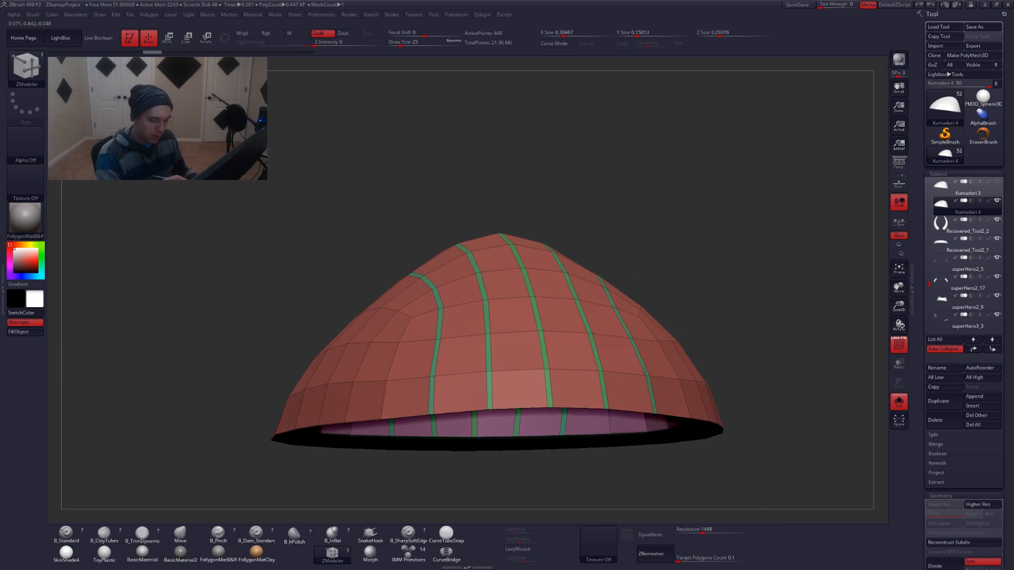
{"action": "right_click_drag", "start_coordinate": [639, 364], "coordinate": [655, 391], "text": "alt"}
Set ZModeler's polygon action to Extrude with the Polyloop target
{"action": "key", "text": "space"}
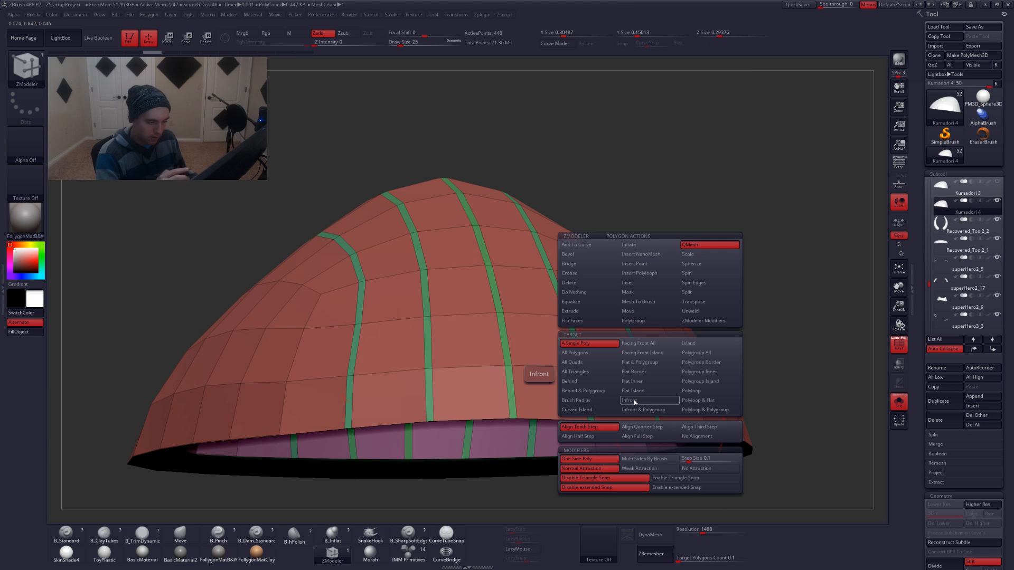
{"action": "left_click", "coordinate": [584, 312]}
{"action": "left_click", "coordinate": [693, 392]}
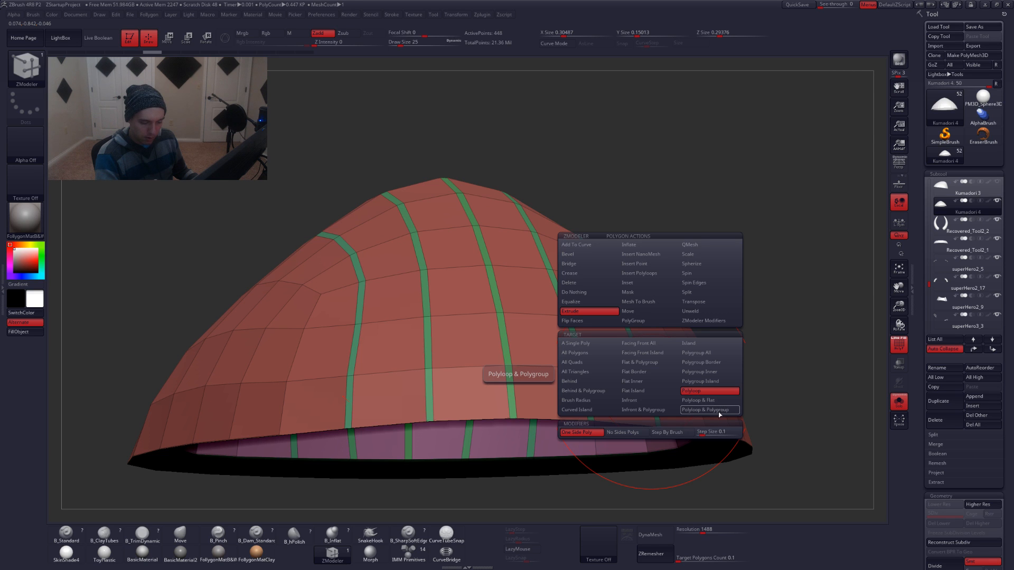
{"action": "left_click", "coordinate": [719, 410]}
{"action": "mouse_move", "coordinate": [664, 364]}
{"action": "right_mouse_down"}
{"action": "mouse_move", "coordinate": [651, 382]}
{"action": "mouse_move", "coordinate": [672, 377]}
{"action": "right_mouse_up"}
{"action": "key", "text": "space"}
{"action": "left_click_drag", "start_coordinate": [776, 312], "coordinate": [761, 316]}
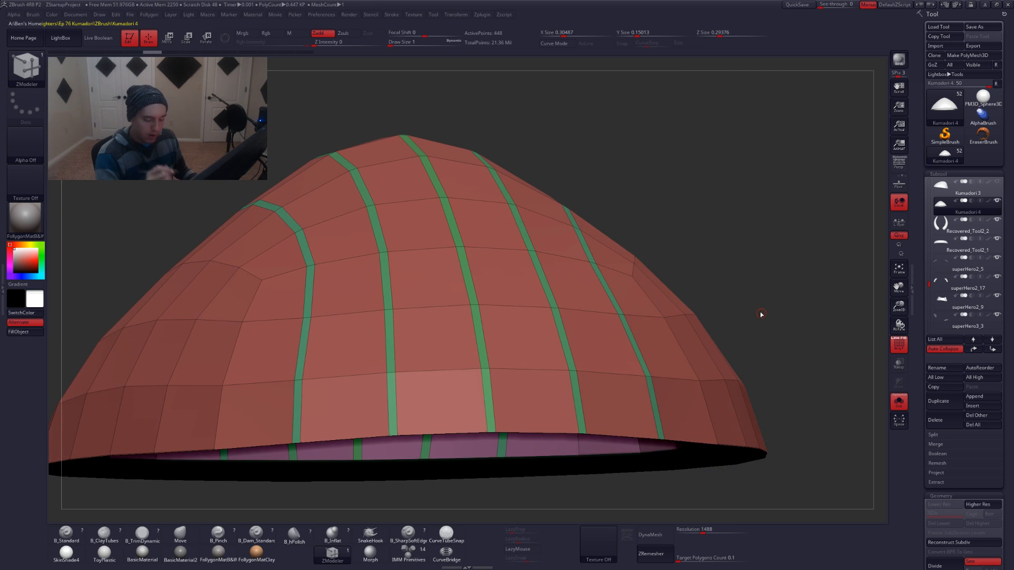
{"action": "left_click", "coordinate": [646, 390]}
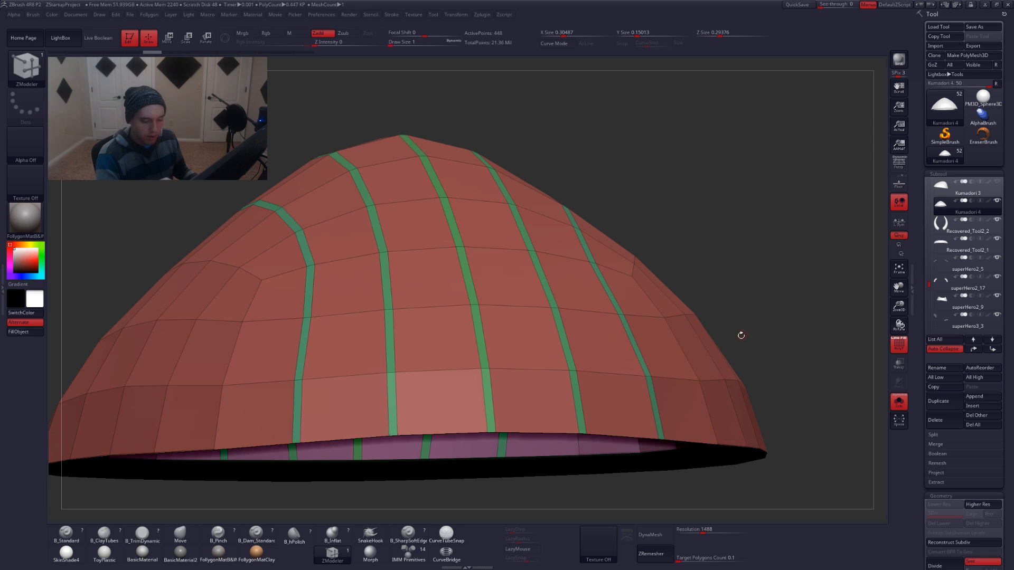
{"action": "key", "text": "space"}
{"action": "left_click", "coordinate": [707, 391]}
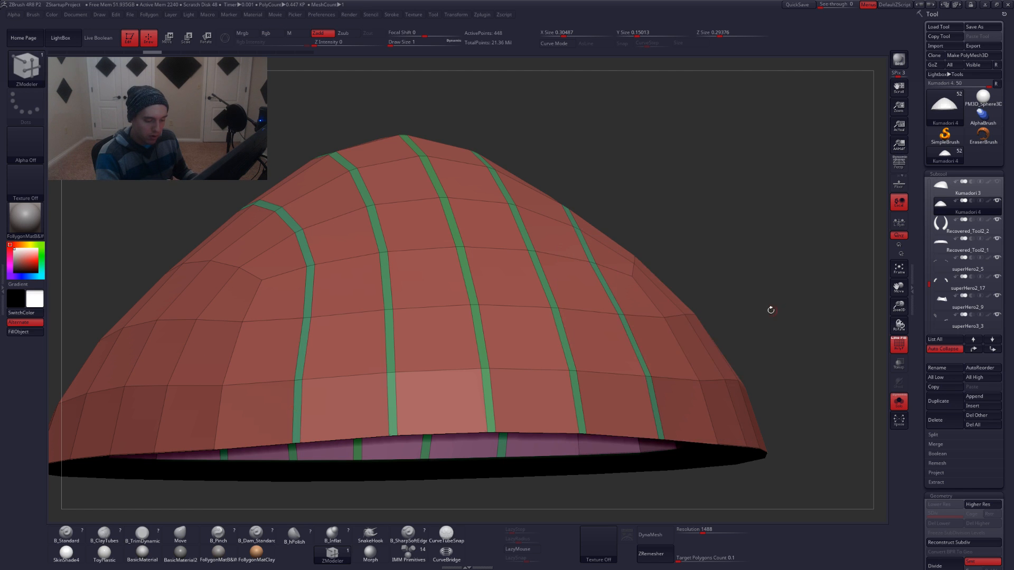
{"action": "right_click_drag", "start_coordinate": [648, 380], "coordinate": [651, 388]}
Extrude the dome's five narrow strips inward to form grooves, and preview them smoothed
{"action": "left_click", "coordinate": [649, 386]}
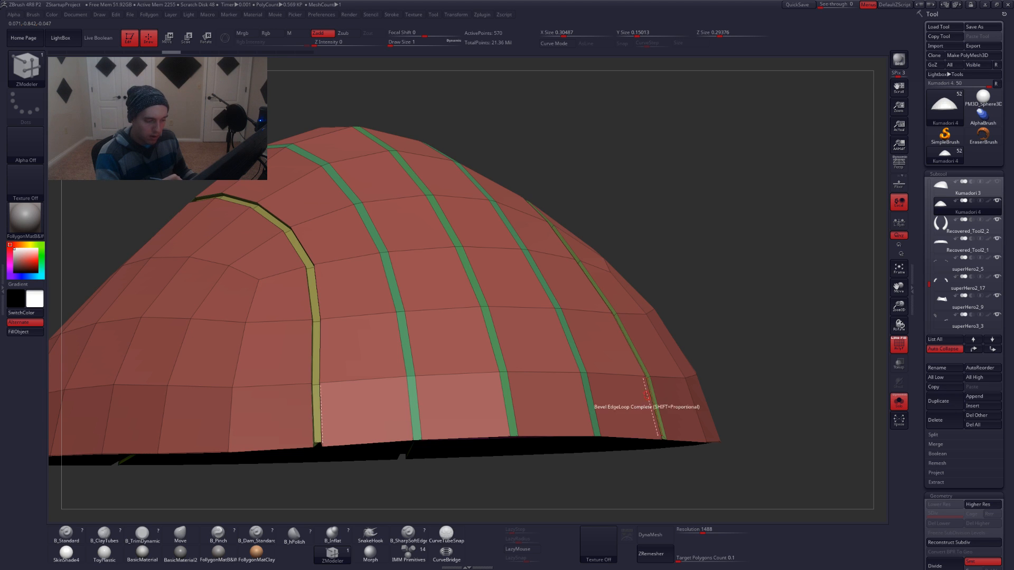
{"action": "left_click", "coordinate": [586, 381]}
{"action": "right_click_drag", "start_coordinate": [613, 419], "coordinate": [681, 411], "text": "alt"}
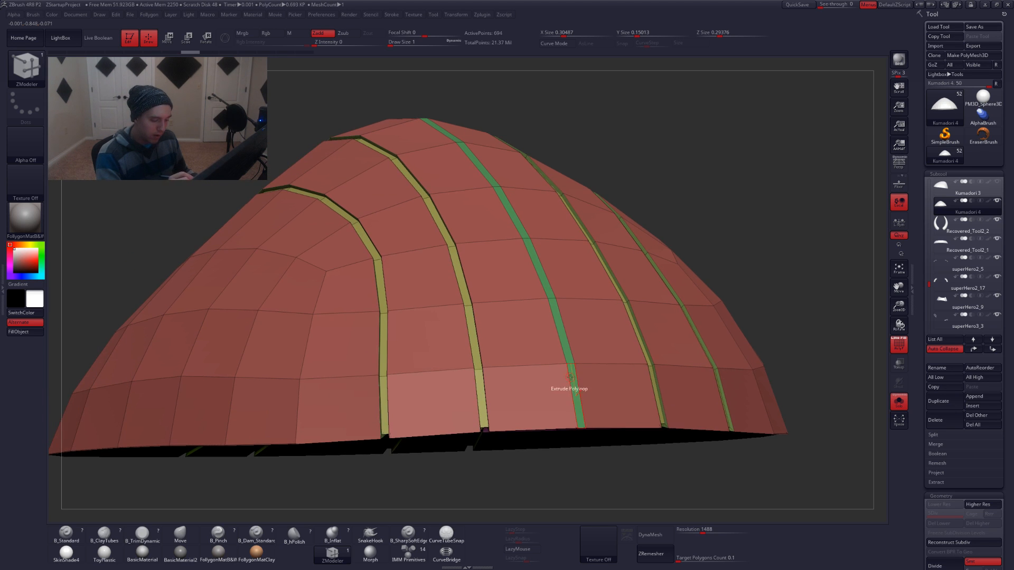
{"action": "left_click", "coordinate": [573, 379]}
{"action": "right_click_drag", "start_coordinate": [579, 420], "coordinate": [698, 369], "text": "alt"}
{"action": "key", "text": "d"}
{"action": "key", "text": "shift+d"}
{"action": "right_click_drag", "start_coordinate": [620, 411], "coordinate": [629, 343], "text": "alt"}
Set ZModeler's edge action to Crease with EdgeLoop Complete, and crease the edge loops around the dome's bottom rim
{"action": "key", "text": "space"}
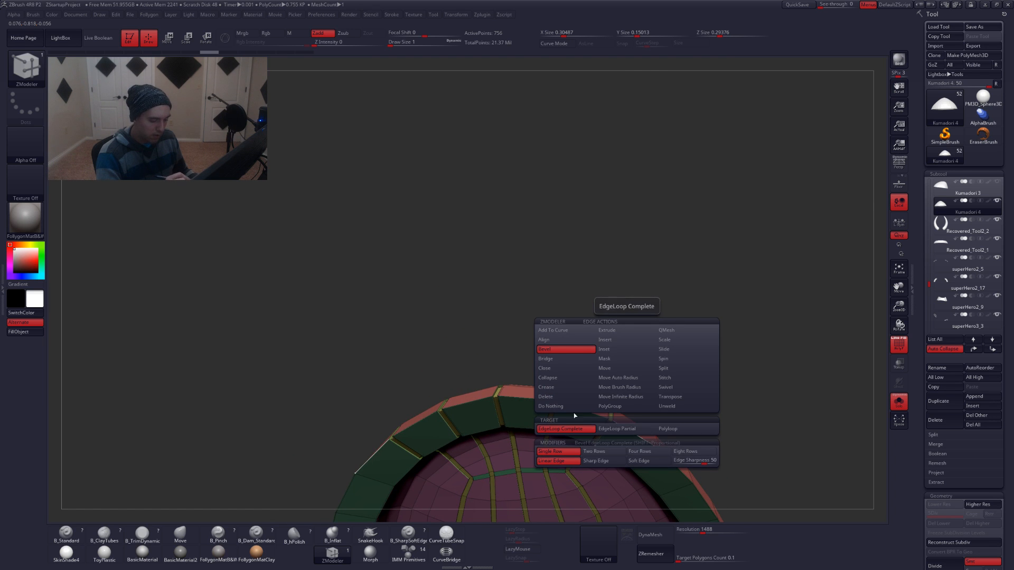
{"action": "left_click", "coordinate": [580, 389]}
{"action": "left_click", "coordinate": [574, 441]}
{"action": "mouse_move", "coordinate": [613, 434]}
{"action": "right_mouse_down", "text": "alt"}
{"action": "mouse_move", "coordinate": [613, 390]}
{"action": "mouse_move", "coordinate": [638, 395]}
{"action": "mouse_move", "coordinate": [607, 377]}
{"action": "mouse_move", "coordinate": [648, 379]}
{"action": "mouse_move", "coordinate": [596, 399]}
{"action": "mouse_move", "coordinate": [622, 404]}
{"action": "mouse_move", "coordinate": [585, 412]}
{"action": "mouse_move", "coordinate": [593, 430]}
{"action": "right_mouse_up", "text": "alt"}
{"action": "left_click", "coordinate": [638, 396]}
{"action": "left_click", "coordinate": [609, 428]}
{"action": "key", "text": "d"}
{"action": "key", "text": "shift+f"}
{"action": "key", "text": "shift+f"}
{"action": "key", "text": "shift+d"}
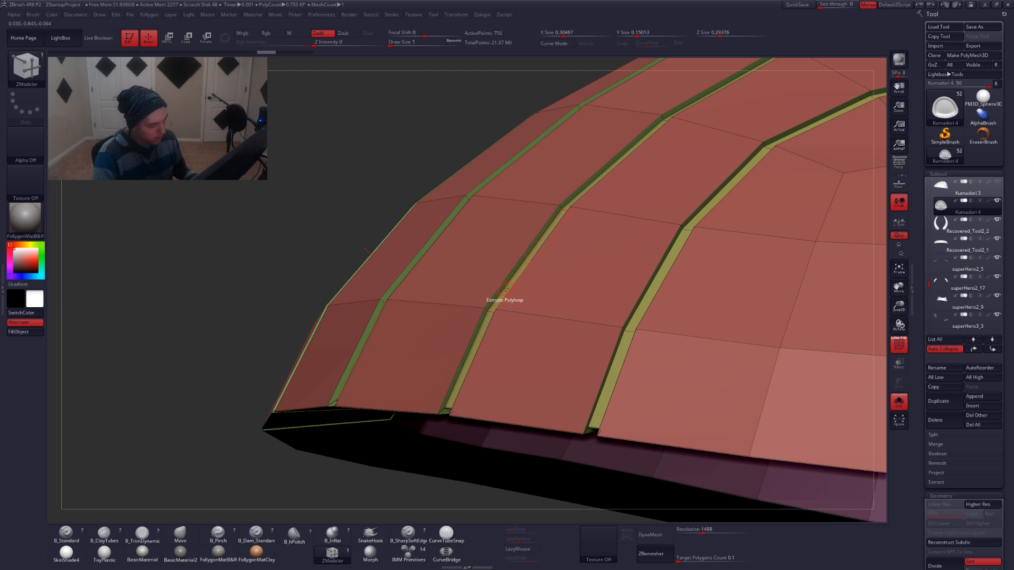
Crease the edge loops running along the dome's grooves and check their sharpness with smoothing on
{"action": "key", "text": "d"}
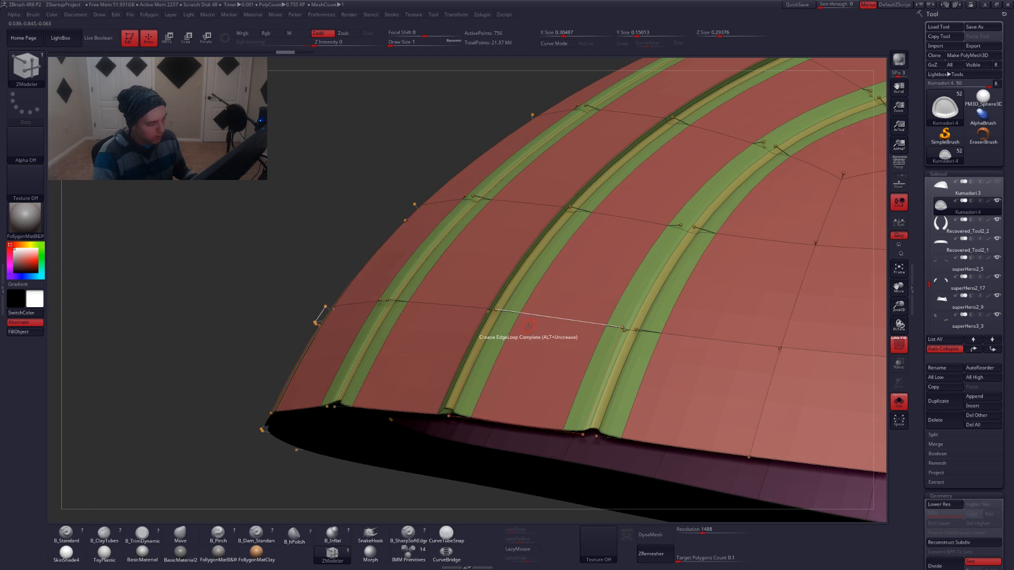
{"action": "key", "text": "shift+d"}
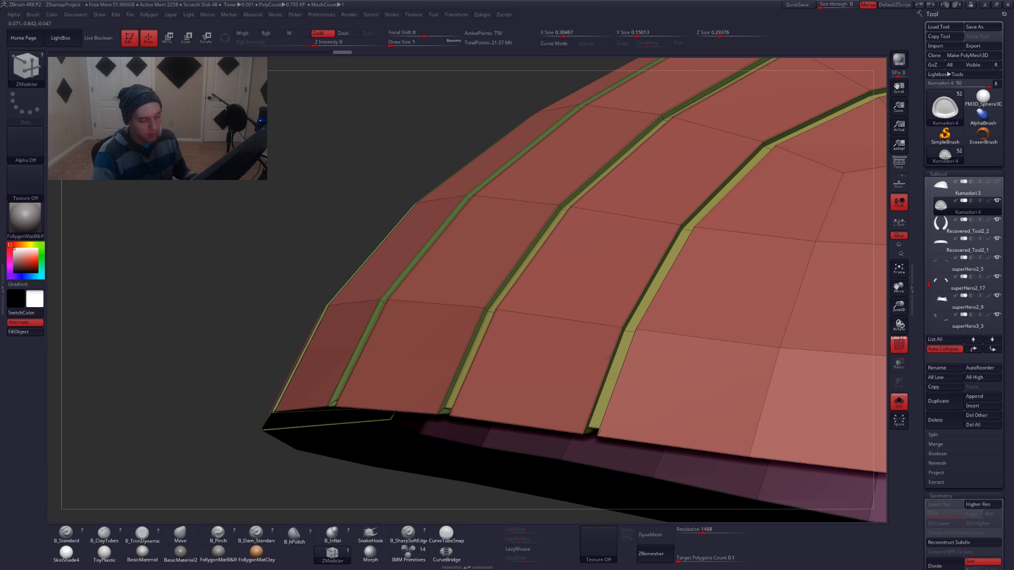
{"action": "left_click", "coordinate": [631, 320]}
{"action": "left_click", "coordinate": [641, 322]}
{"action": "mouse_move", "coordinate": [640, 321]}
{"action": "right_mouse_down"}
{"action": "mouse_move", "coordinate": [792, 324]}
{"action": "mouse_move", "coordinate": [632, 343]}
{"action": "mouse_move", "coordinate": [652, 376]}
{"action": "right_mouse_up"}
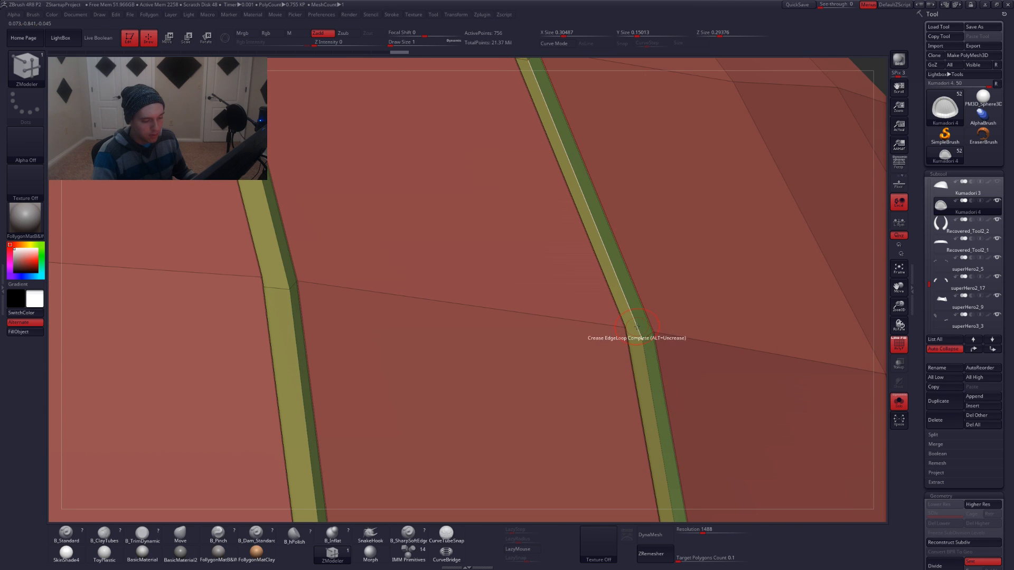
{"action": "key", "text": "d"}
{"action": "mouse_move", "coordinate": [645, 352]}
{"action": "right_mouse_down", "text": "alt"}
{"action": "mouse_move", "coordinate": [513, 325]}
{"action": "mouse_move", "coordinate": [503, 327]}
{"action": "mouse_move", "coordinate": [511, 360]}
{"action": "mouse_move", "coordinate": [378, 306]}
{"action": "mouse_move", "coordinate": [554, 342]}
{"action": "right_mouse_up", "text": "alt"}
{"action": "key", "text": "shift+d"}
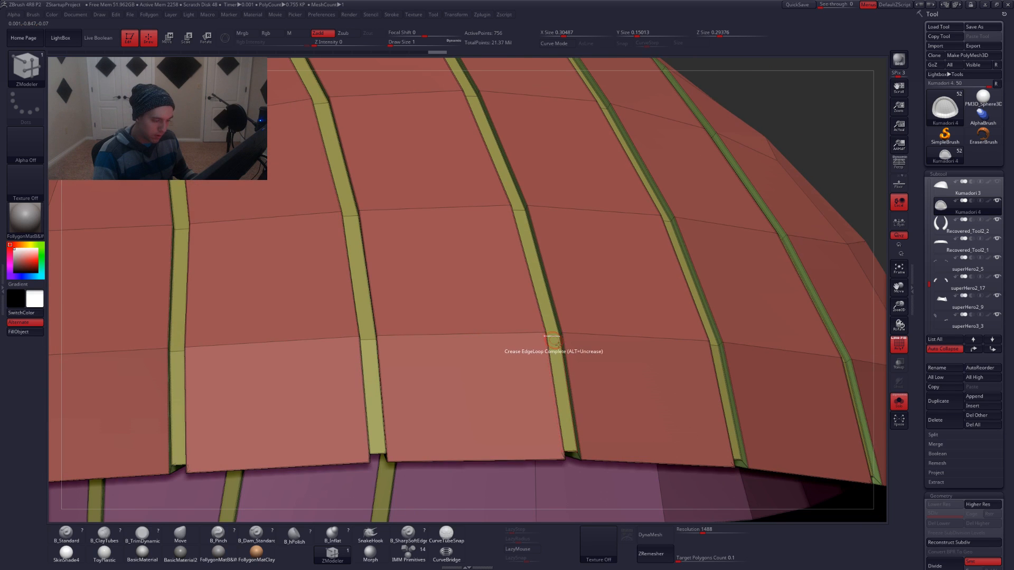
Examine the smoothed, grooved helmet dome on the full character without its wireframe
{"action": "key", "text": "d"}
{"action": "right_click_drag", "start_coordinate": [365, 343], "coordinate": [302, 300], "text": "alt"}
{"action": "key", "text": "shift+f"}
{"action": "key", "text": "alt+s"}
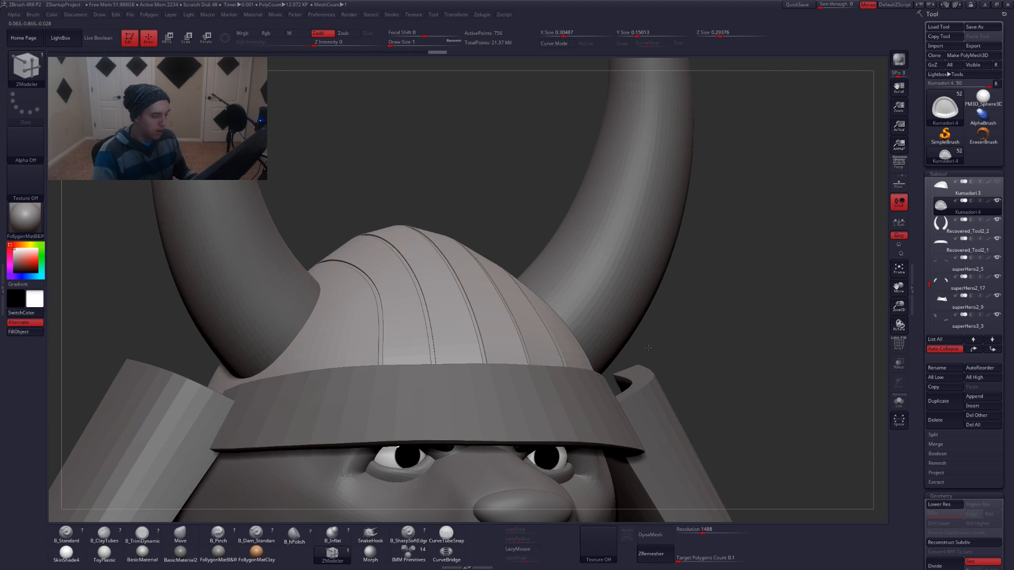
{"action": "right_click_drag", "start_coordinate": [648, 348], "coordinate": [632, 346], "text": "shift"}
{"action": "right_click_drag", "start_coordinate": [677, 383], "coordinate": [627, 312], "text": "alt"}
{"action": "right_click_drag", "start_coordinate": [641, 359], "coordinate": [579, 336], "text": "alt"}
{"action": "right_click_drag", "start_coordinate": [570, 295], "coordinate": [589, 275]}
Make the horns the active subtool, lower them to subdivision level 1, and duplicate them
{"action": "left_click", "coordinate": [633, 251], "text": "alt"}
{"action": "key", "text": "shift+d"}
{"action": "key", "text": "shift+d"}
{"action": "key", "text": "shift+d"}
{"action": "key", "text": "shift+d"}
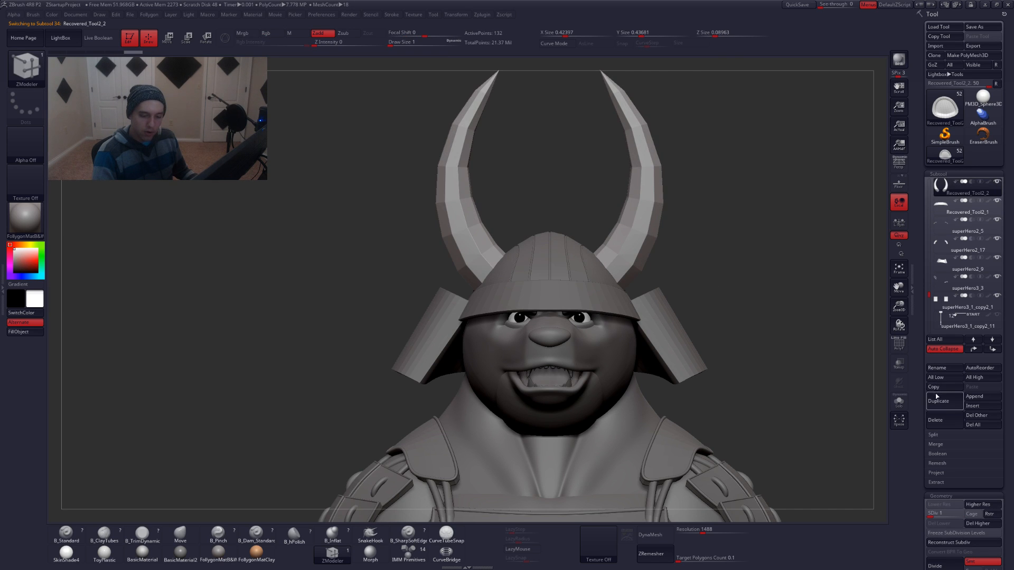
{"action": "left_click", "coordinate": [944, 196]}
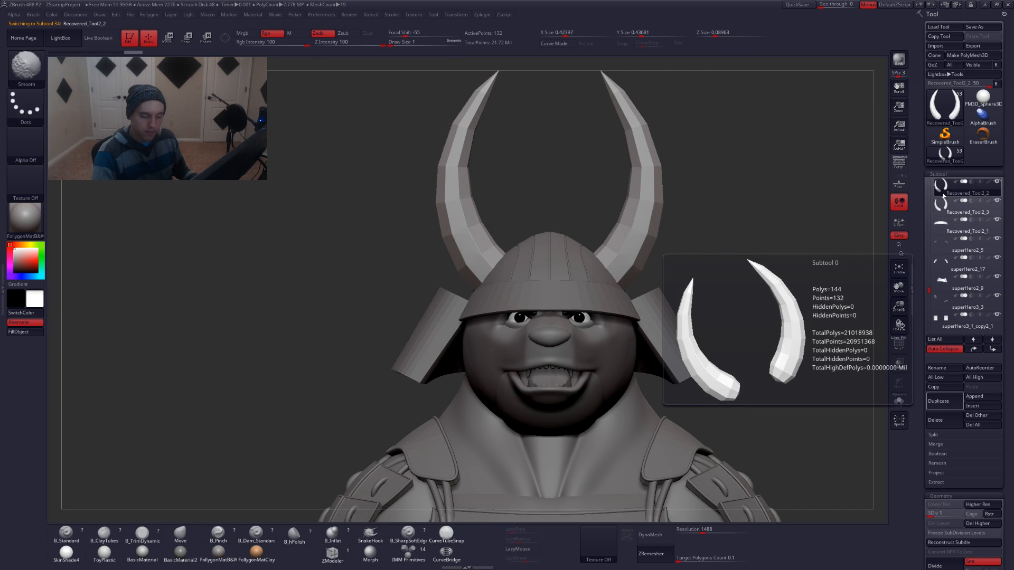
Raise the original horns to subdivision level 5, hide them, and make the duplicate Recovered_Tool2_3 active
{"action": "key", "text": "shift+f"}
{"action": "key", "text": "d"}
{"action": "key", "text": "d"}
{"action": "key", "text": "d"}
{"action": "key", "text": "d"}
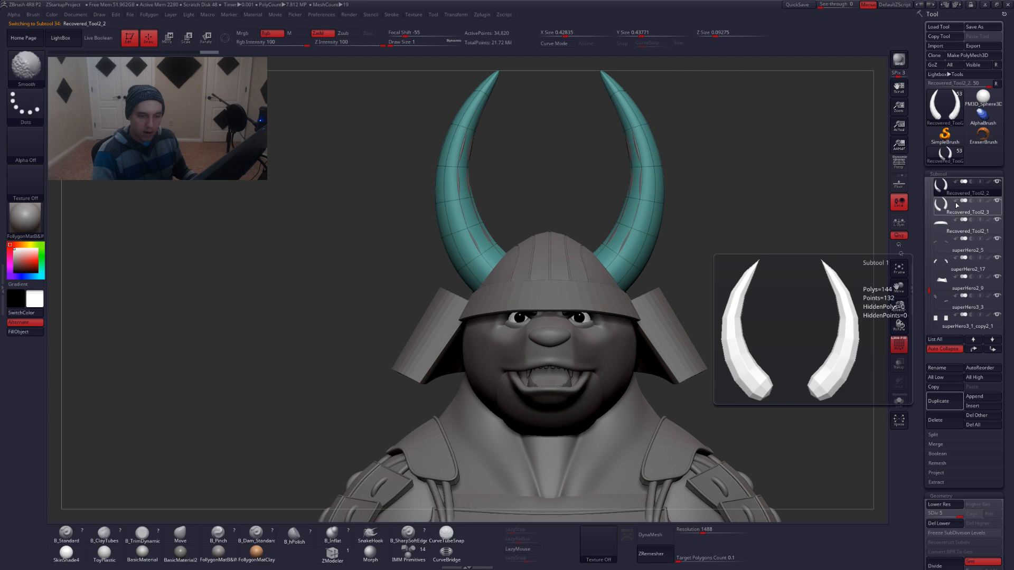
{"action": "key", "text": "shift+f"}
{"action": "left_click", "coordinate": [945, 204]}
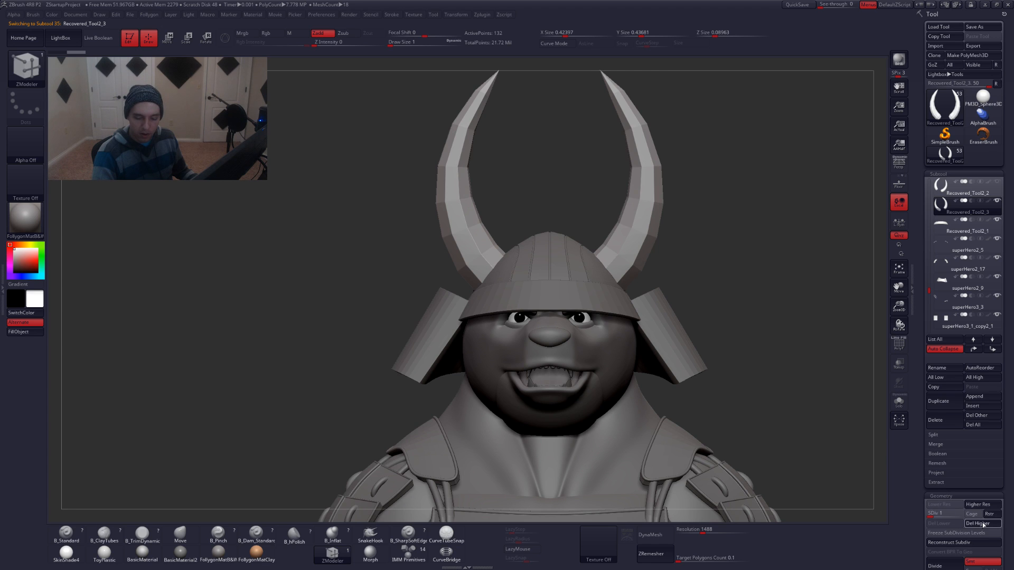
Delete the duplicated horns' higher subdivision levels and isolate them with their wireframe displayed
{"action": "key", "text": "alt+s"}
{"action": "right_click_drag", "start_coordinate": [631, 232], "coordinate": [652, 289], "text": "ctrl"}
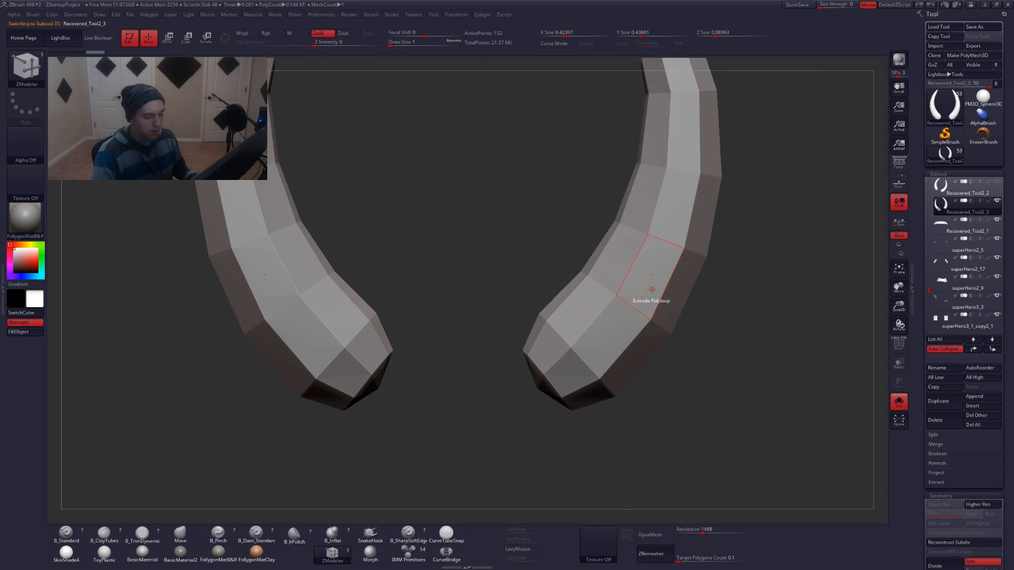
{"action": "left_click", "coordinate": [635, 301]}
{"action": "key", "text": "shift+f"}
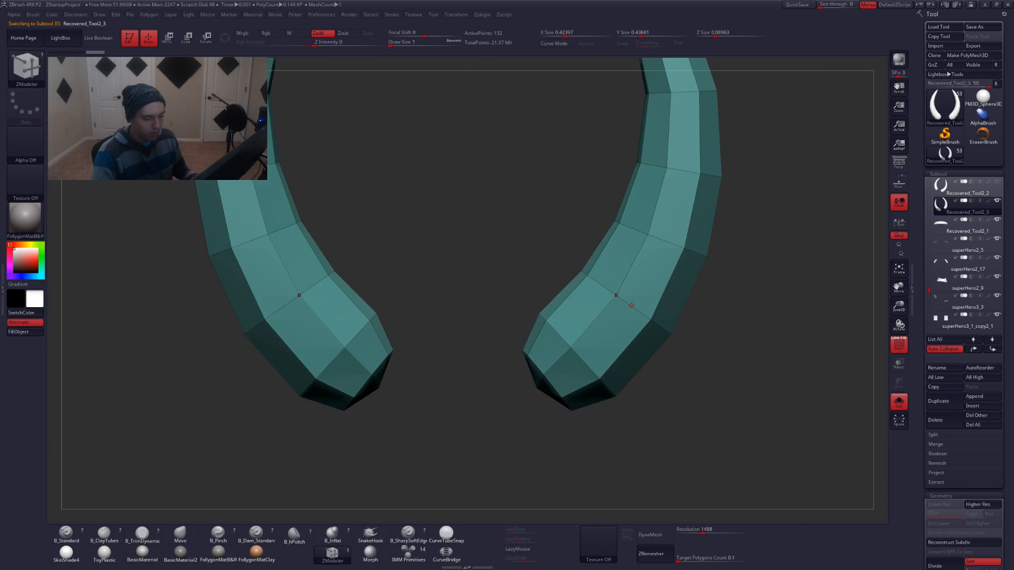
Set ZModeler's edge action to Bevel, bevel the loop around each horn near its base, and check it against the helmet
{"action": "key", "text": "space"}
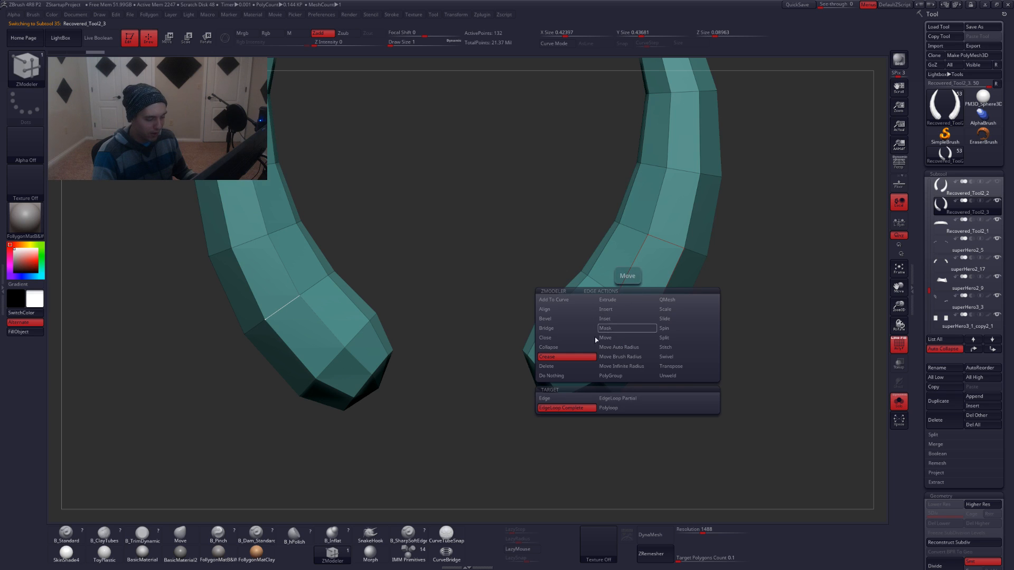
{"action": "left_click", "coordinate": [559, 319]}
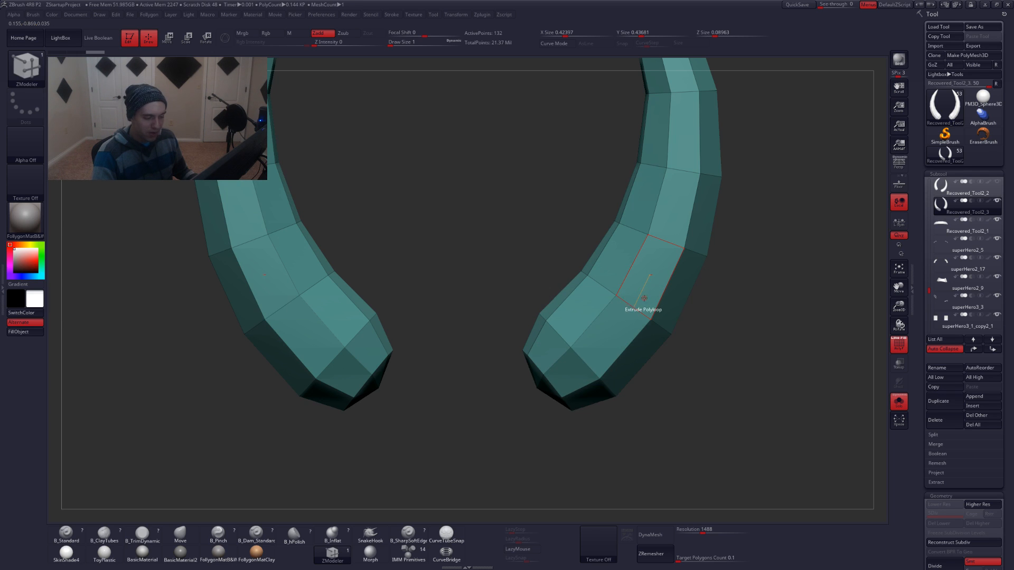
{"action": "key", "text": "ctrl+shift+s"}
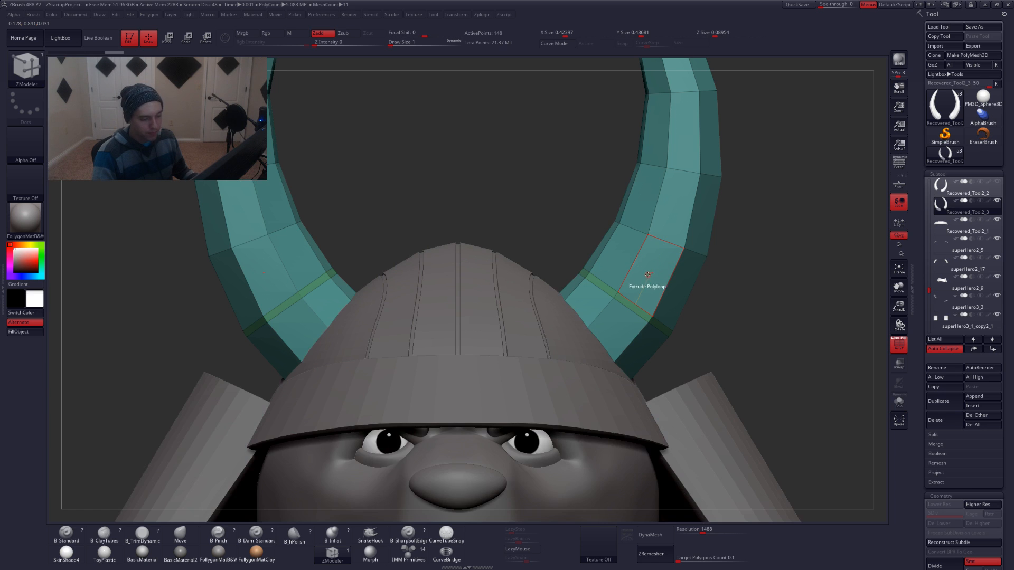
{"action": "key", "text": "ctrl+shift+s"}
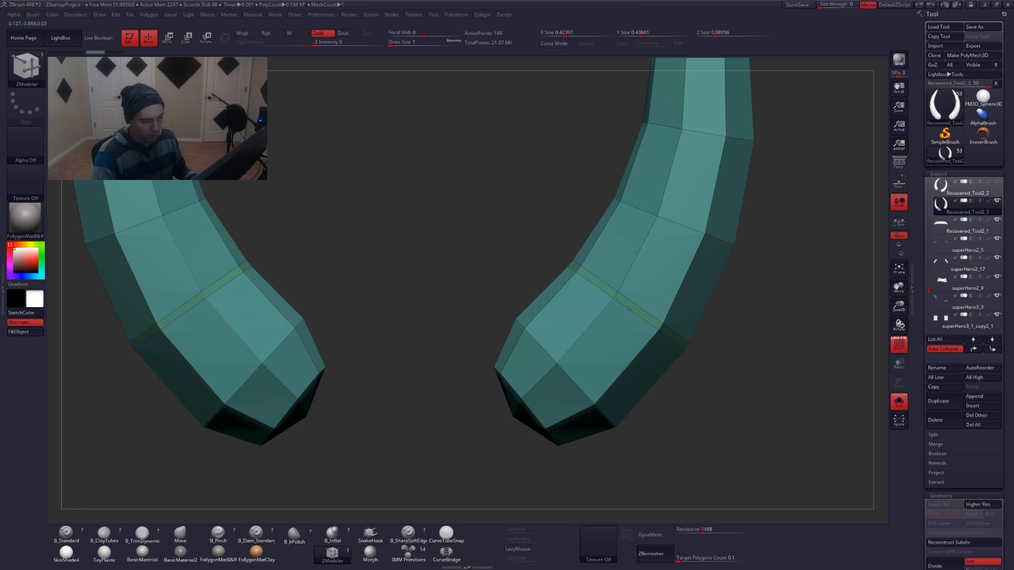
Bevel the remaining edge loops along both horns, from above the base band up to the loop nearest the tip
{"action": "left_click_drag", "start_coordinate": [735, 311], "coordinate": [746, 431], "text": "alt"}
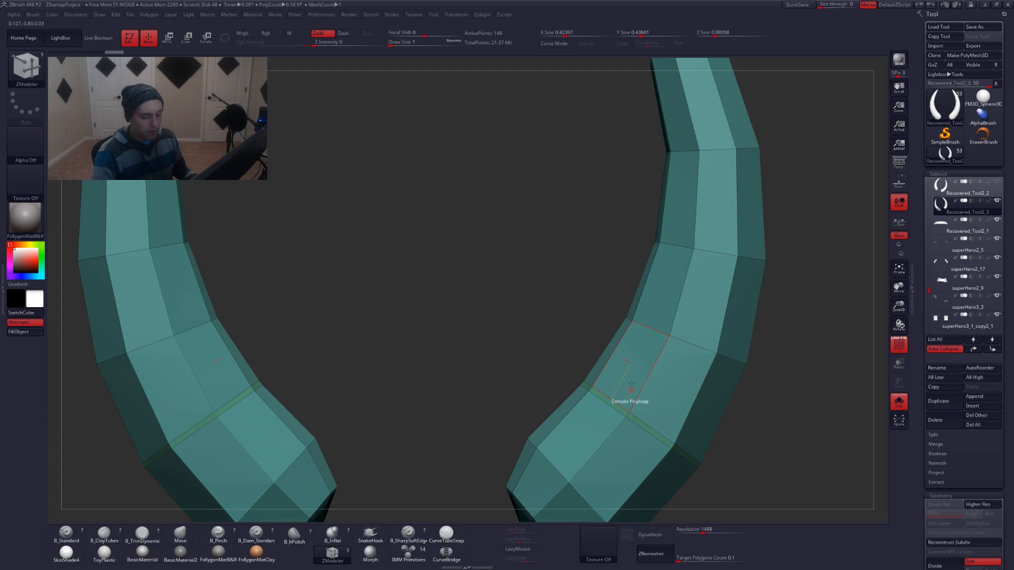
{"action": "left_click_drag", "start_coordinate": [706, 256], "coordinate": [715, 275]}
{"action": "left_click", "coordinate": [720, 276]}
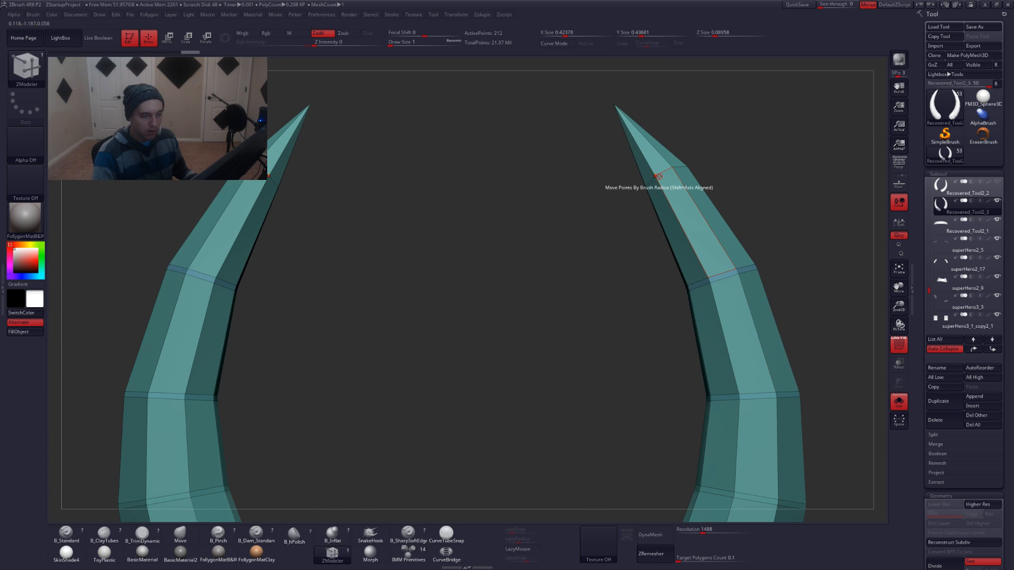
{"action": "left_click", "coordinate": [660, 173]}
Preview the bevelled horns with dynamic subdivision, then return to the low-poly cage with its wireframe
{"action": "right_click_drag", "start_coordinate": [766, 269], "coordinate": [671, 292], "text": "ctrl"}
{"action": "key", "text": "d"}
{"action": "key", "text": "shift+f"}
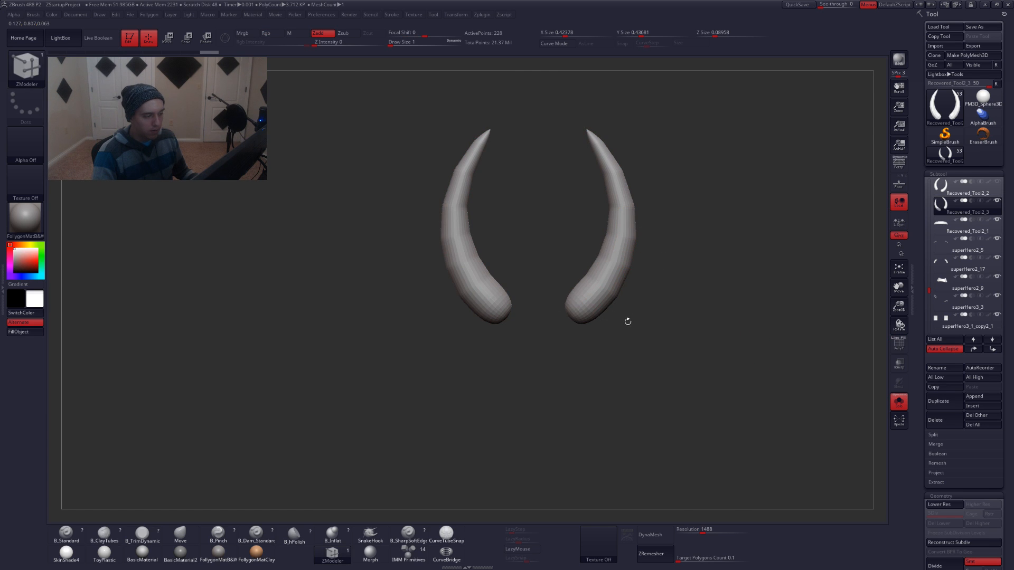
{"action": "key", "text": "shift+s"}
{"action": "key", "text": "shift+s"}
{"action": "right_click_drag", "start_coordinate": [608, 290], "coordinate": [670, 351], "text": "ctrl"}
{"action": "key", "text": "shift+f"}
{"action": "key", "text": "shift+d"}
Select the ZModeler brush and extrude the bevelled polyloop nearest each horn's base inward, checking it smoothed
{"action": "key", "text": "b"}
{"action": "key", "text": "z"}
{"action": "key", "text": "m"}
{"action": "scroll", "coordinate": [599, 291], "scroll_direction": "up", "scroll_amount": 3}
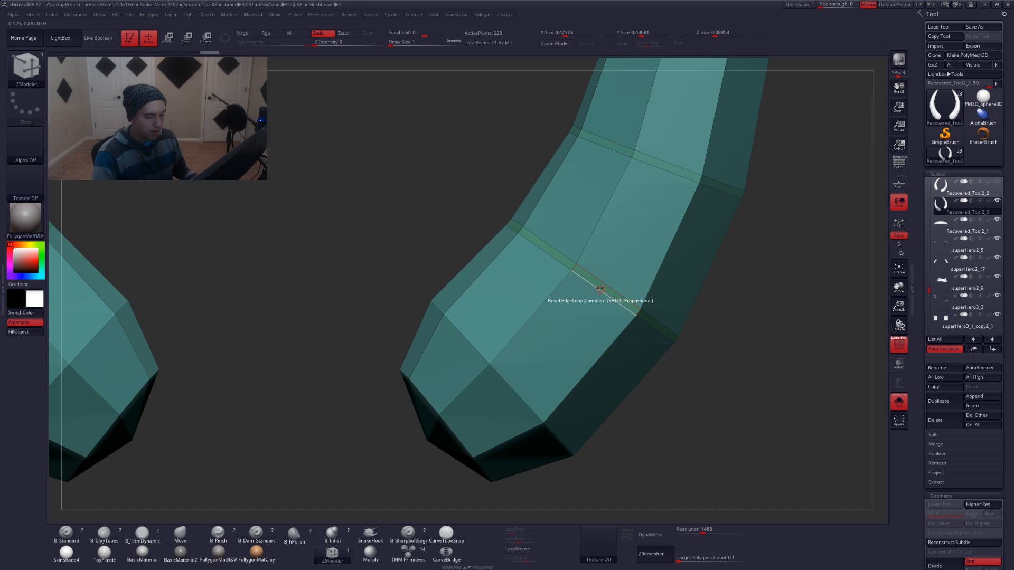
{"action": "right_click_drag", "start_coordinate": [592, 277], "coordinate": [585, 275]}
{"action": "left_click_drag", "start_coordinate": [588, 275], "coordinate": [587, 273]}
{"action": "key", "text": "d"}
{"action": "key", "text": "shift+d"}
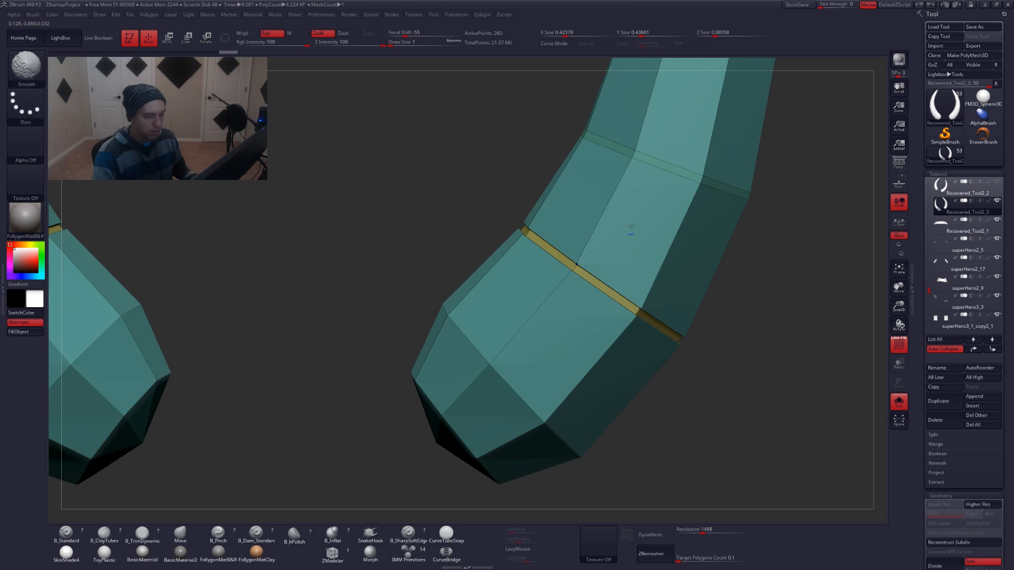
Extrude the remaining bevelled polyloops inward along both horns up to the band nearest the tip
{"action": "right_click_drag", "start_coordinate": [625, 248], "coordinate": [607, 297]}
{"action": "left_click", "coordinate": [607, 296]}
{"action": "right_click_drag", "start_coordinate": [626, 214], "coordinate": [631, 370], "text": "alt"}
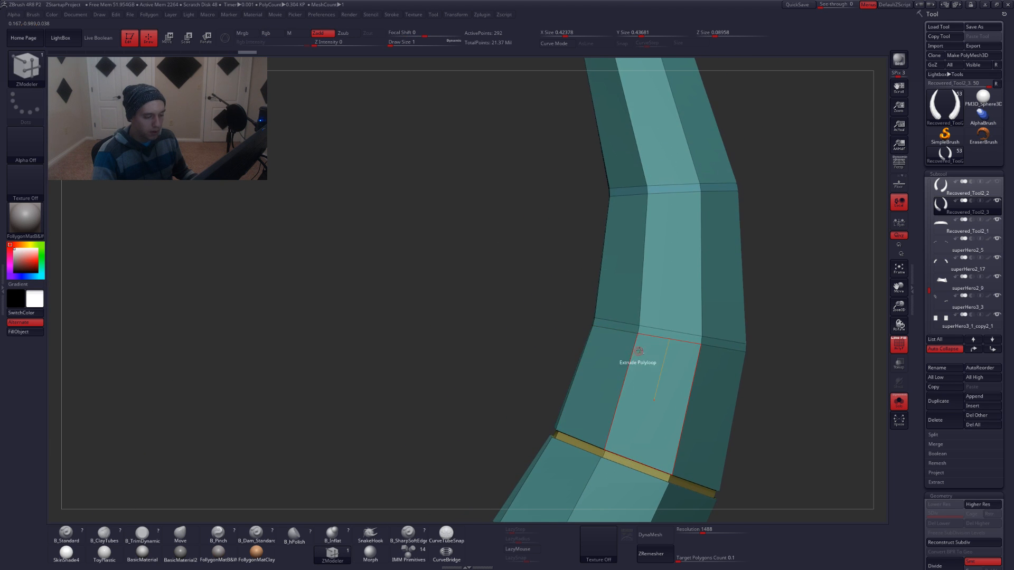
{"action": "left_click", "coordinate": [645, 330]}
{"action": "right_click_drag", "start_coordinate": [627, 255], "coordinate": [640, 412], "text": "alt"}
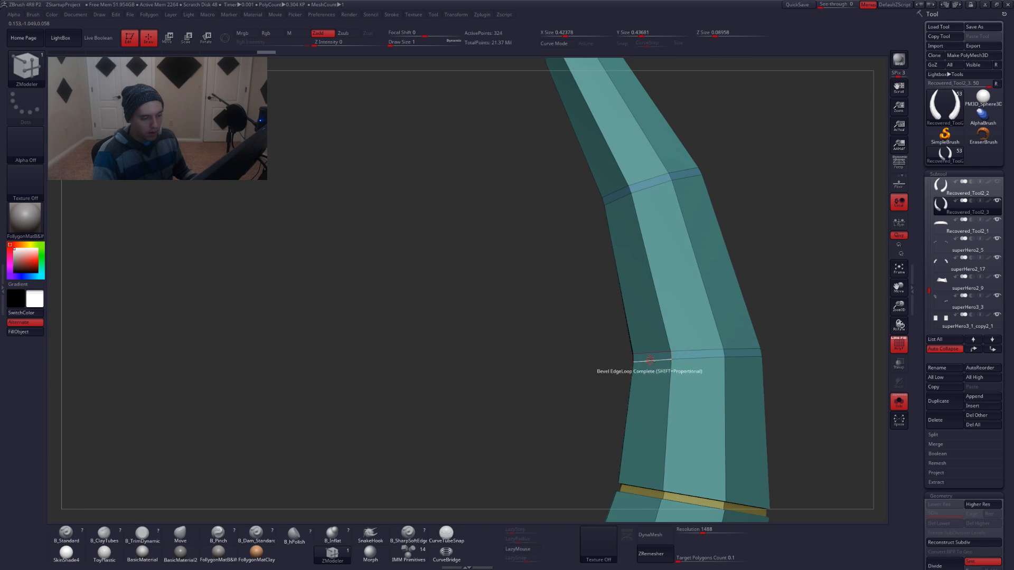
{"action": "left_click", "coordinate": [687, 354]}
{"action": "right_click_drag", "start_coordinate": [686, 355], "coordinate": [660, 343]}
{"action": "left_click", "coordinate": [661, 324]}
{"action": "left_click", "coordinate": [584, 178]}
Preview the grooved horns with dynamic subdivision and return to the low-poly cage
{"action": "right_click_drag", "start_coordinate": [630, 229], "coordinate": [666, 301], "text": "alt"}
{"action": "key", "text": "d"}
{"action": "key", "text": "shift+f"}
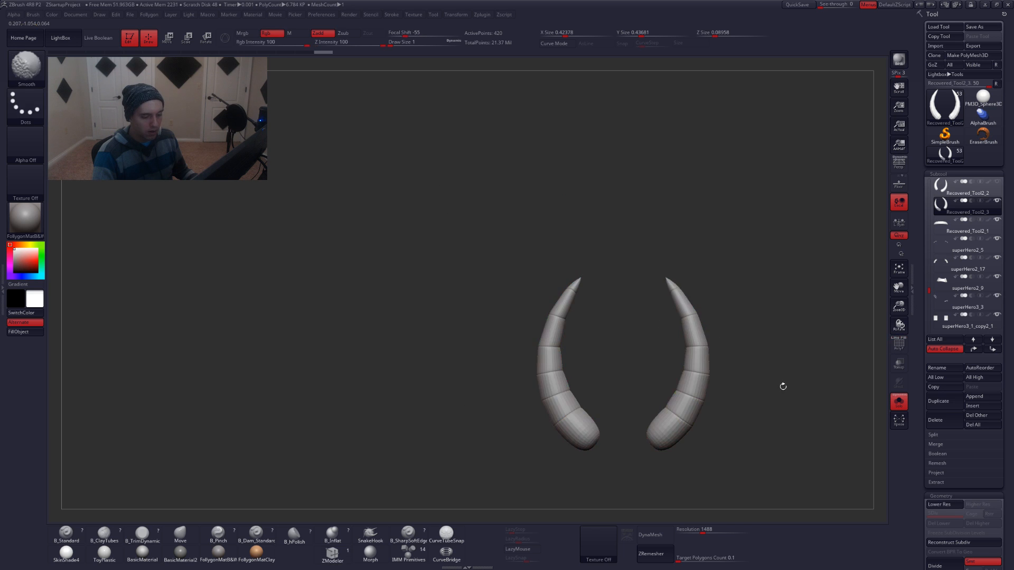
{"action": "right_click_drag", "start_coordinate": [782, 385], "coordinate": [677, 260], "text": "alt"}
{"action": "key", "text": "ctrl+shift+s"}
{"action": "mouse_move", "coordinate": [645, 291]}
{"action": "left_mouse_down"}
{"action": "mouse_move", "coordinate": [581, 275]}
{"action": "mouse_move", "coordinate": [602, 222]}
{"action": "mouse_move", "coordinate": [597, 203]}
{"action": "left_mouse_up"}
{"action": "key", "text": "shift+d"}
{"action": "key", "text": "ctrl+shift+s"}
Set ZModeler's edge action to Crease with EdgeLoop Complete, crease the groove edges nearest each horn tip, and check the smoothed result
{"action": "right_click_drag", "start_coordinate": [585, 184], "coordinate": [621, 293], "text": "alt"}
{"action": "right_click_drag", "start_coordinate": [538, 194], "coordinate": [575, 349], "text": "alt"}
{"action": "left_click", "coordinate": [591, 272]}
{"action": "key", "text": "shift+f"}
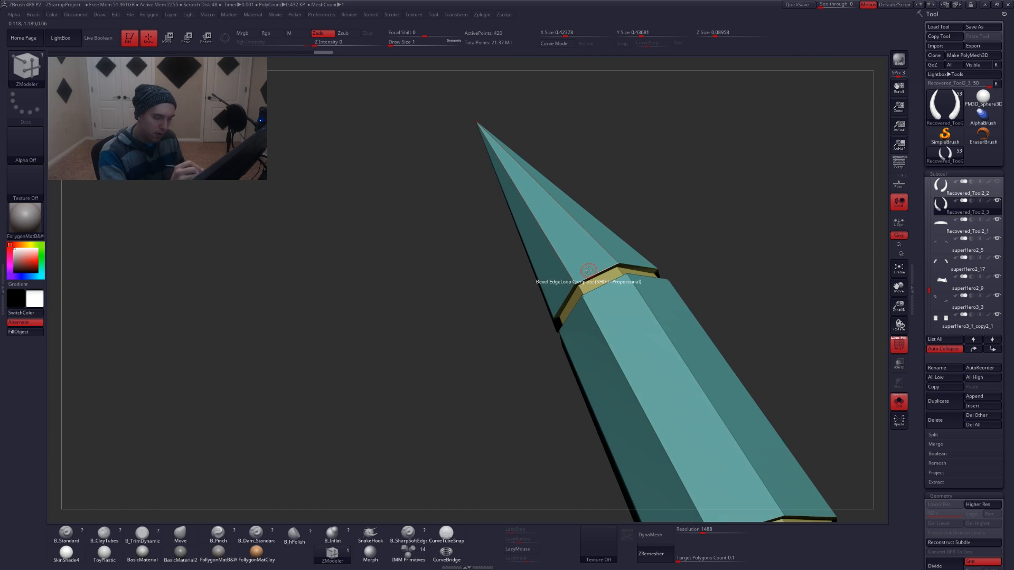
{"action": "key", "text": "space"}
{"action": "left_click", "coordinate": [528, 328]}
{"action": "right_click_drag", "start_coordinate": [617, 273], "coordinate": [589, 270], "text": "alt"}
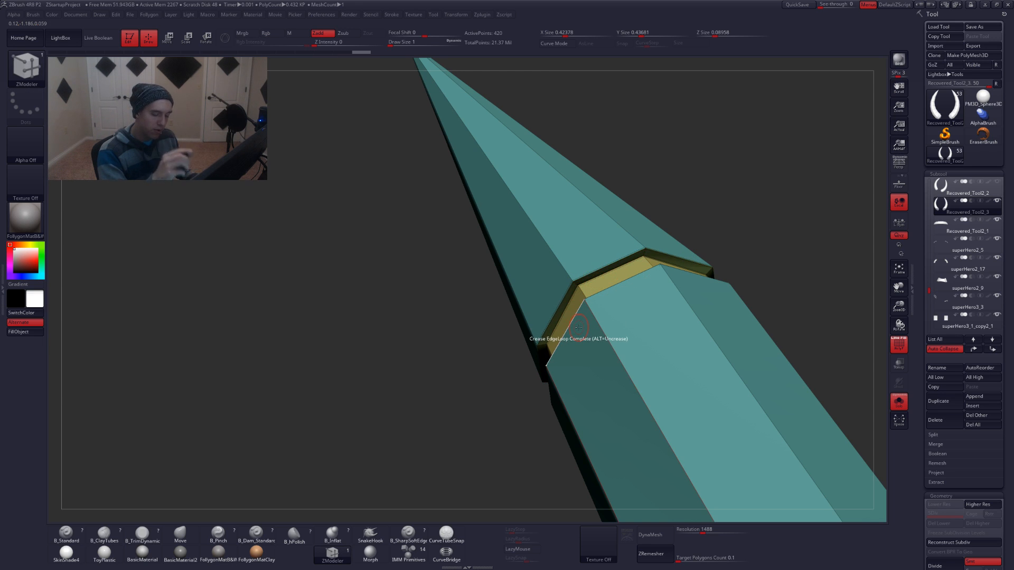
{"action": "right_click_drag", "start_coordinate": [579, 328], "coordinate": [645, 351]}
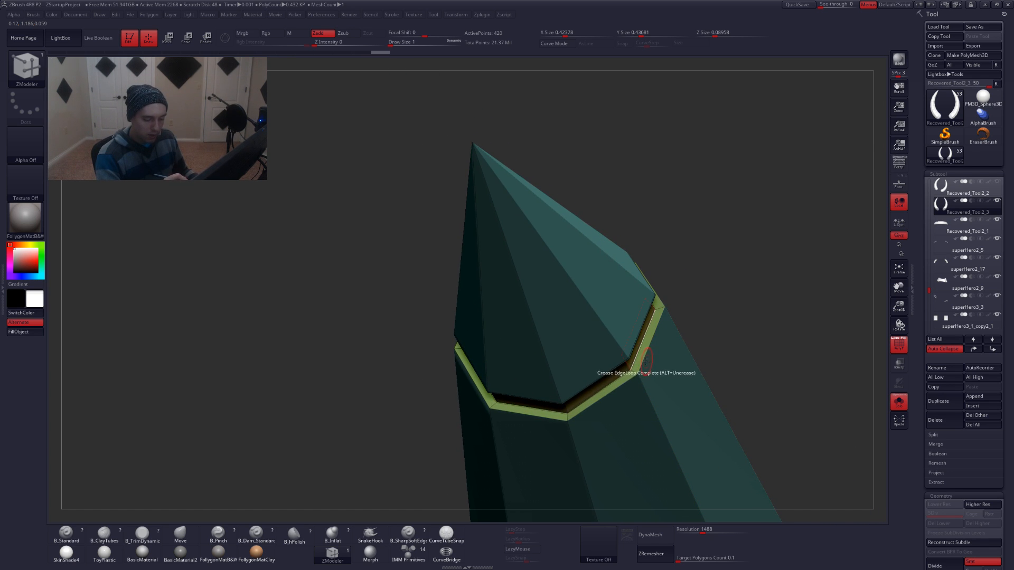
{"action": "key", "text": "ctrl+d"}
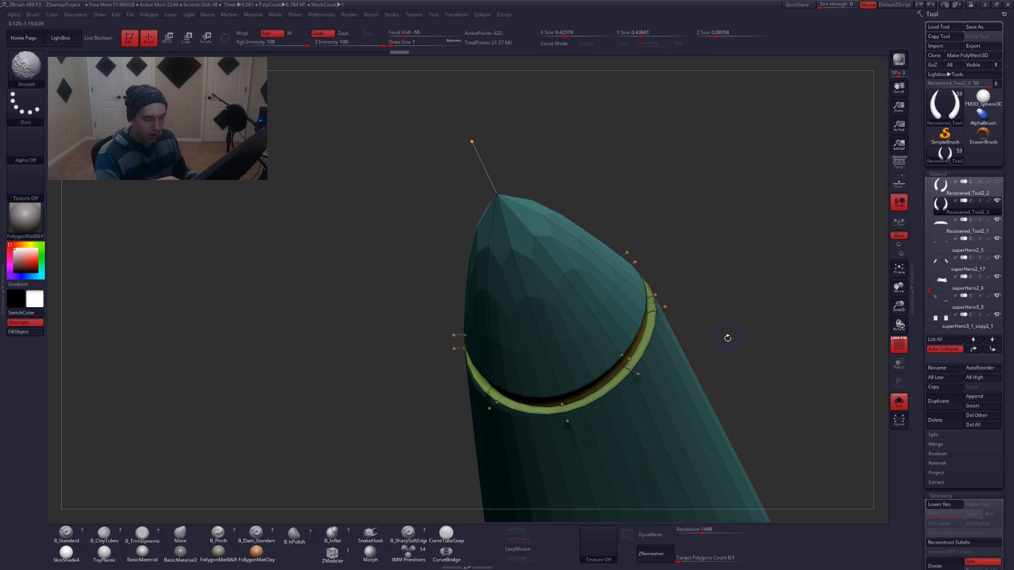
{"action": "mouse_move", "coordinate": [740, 334]}
{"action": "right_mouse_down", "text": "ctrl"}
{"action": "mouse_move", "coordinate": [710, 296]}
{"action": "mouse_move", "coordinate": [647, 417]}
{"action": "mouse_move", "coordinate": [660, 423]}
{"action": "mouse_move", "coordinate": [650, 364]}
{"action": "mouse_move", "coordinate": [674, 370]}
{"action": "right_mouse_up", "text": "ctrl"}
{"action": "key", "text": "shift+d"}
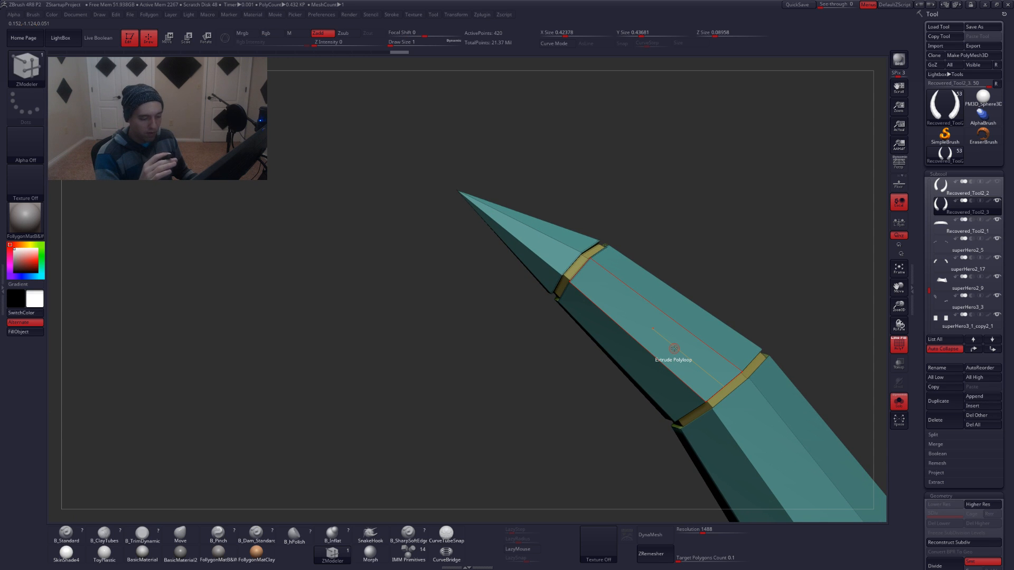
Set ZModeler's polygon action to Do Nothing and crease the edge loops of the second groove below the tip
{"action": "key", "text": "space"}
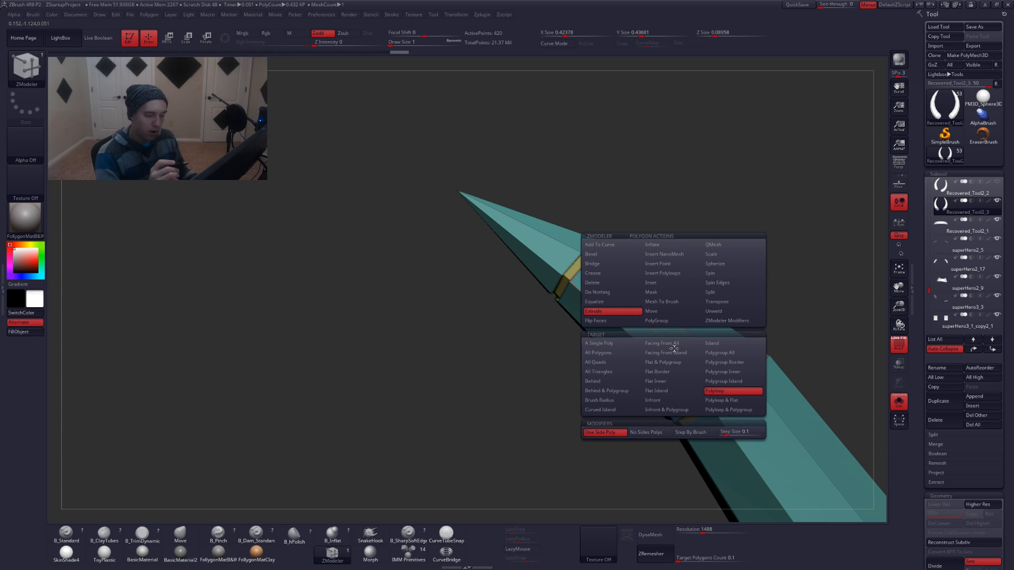
{"action": "left_click", "coordinate": [613, 293]}
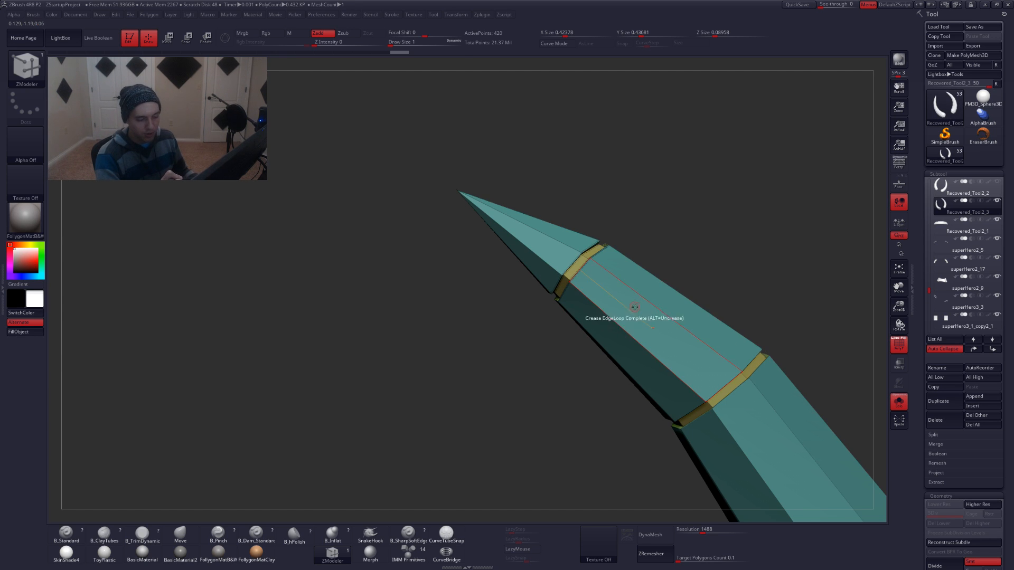
{"action": "mouse_move", "coordinate": [631, 308]}
{"action": "right_mouse_down"}
{"action": "mouse_move", "coordinate": [668, 330]}
{"action": "mouse_move", "coordinate": [697, 372]}
{"action": "right_mouse_up"}
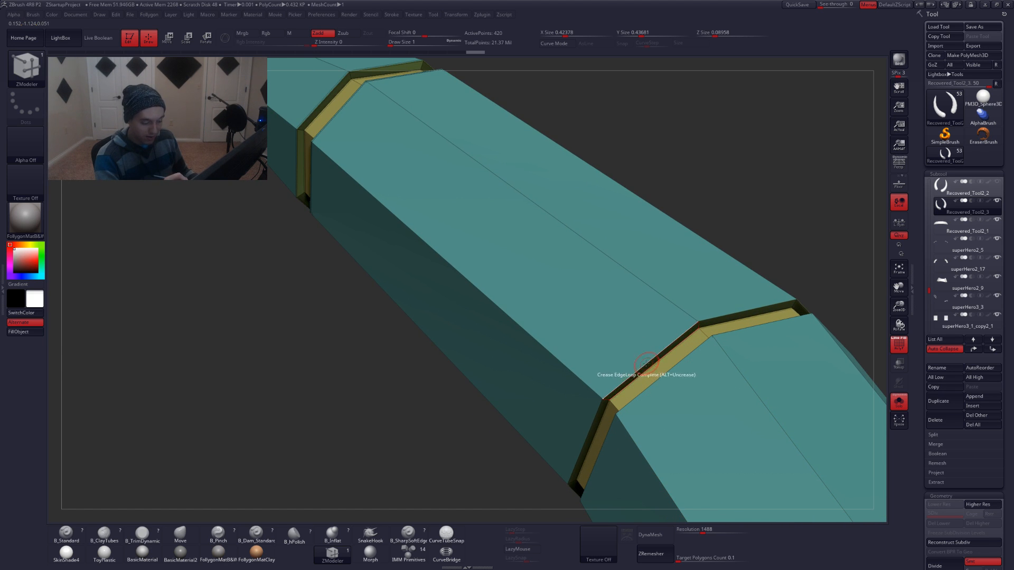
{"action": "mouse_move", "coordinate": [645, 365]}
{"action": "right_mouse_down"}
{"action": "mouse_move", "coordinate": [655, 353]}
{"action": "mouse_move", "coordinate": [653, 373]}
{"action": "right_mouse_up"}
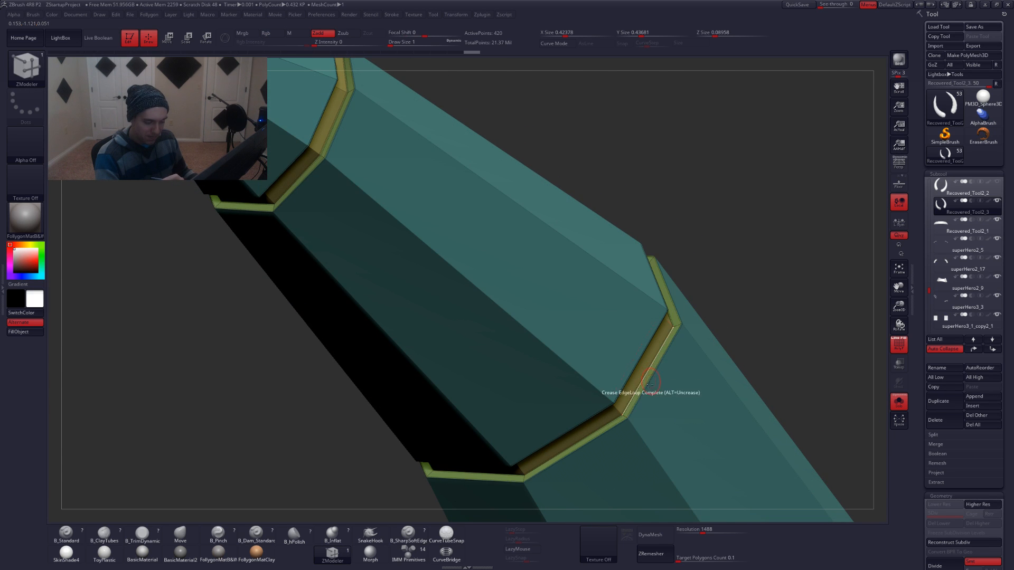
Inspect the creased second groove with dynamic subdivision switched on and off, with and without the wireframe
{"action": "key", "text": "d"}
{"action": "right_click_drag", "start_coordinate": [645, 384], "coordinate": [683, 341]}
{"action": "key", "text": "shift+d"}
{"action": "key", "text": "d"}
{"action": "key", "text": "shift+f"}
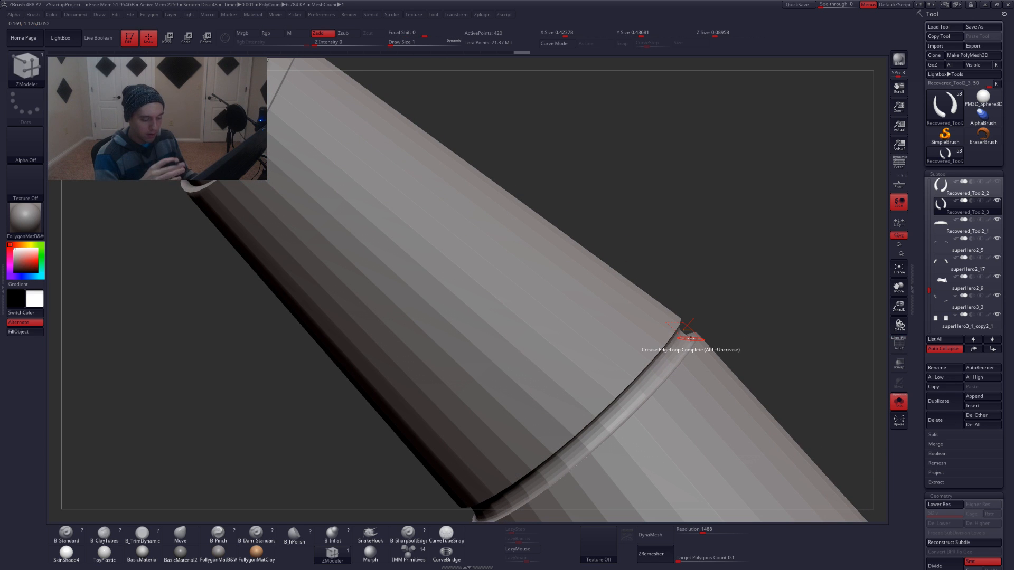
{"action": "key", "text": "shift+d"}
{"action": "key", "text": "shift+f"}
{"action": "right_click_drag", "start_coordinate": [650, 369], "coordinate": [615, 448]}
{"action": "key", "text": "shift+f"}
{"action": "key", "text": "d"}
{"action": "right_click_drag", "start_coordinate": [699, 429], "coordinate": [680, 407], "text": "ctrl"}
{"action": "key", "text": "shift+d"}
Crease the edge loops of the remaining grooves down to each horn's base, undoing one misplaced crease
{"action": "right_click_drag", "start_coordinate": [650, 288], "coordinate": [684, 333], "text": "ctrl"}
{"action": "key", "text": "shift+f"}
{"action": "right_click_drag", "start_coordinate": [684, 333], "coordinate": [675, 276]}
{"action": "left_click", "coordinate": [676, 281]}
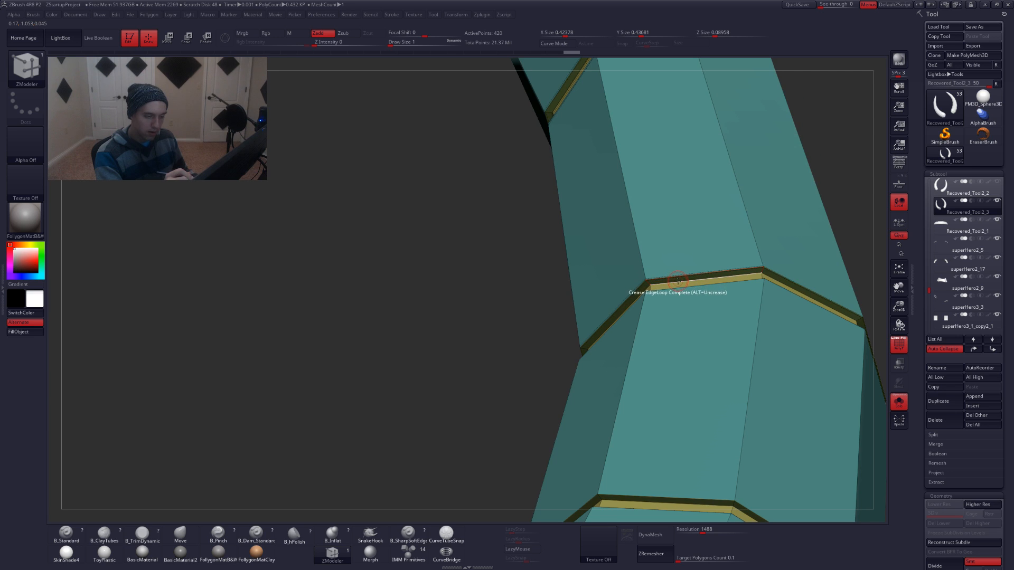
{"action": "mouse_move", "coordinate": [674, 328]}
{"action": "right_mouse_down"}
{"action": "mouse_move", "coordinate": [674, 339]}
{"action": "mouse_move", "coordinate": [688, 341]}
{"action": "mouse_move", "coordinate": [640, 455]}
{"action": "right_mouse_up"}
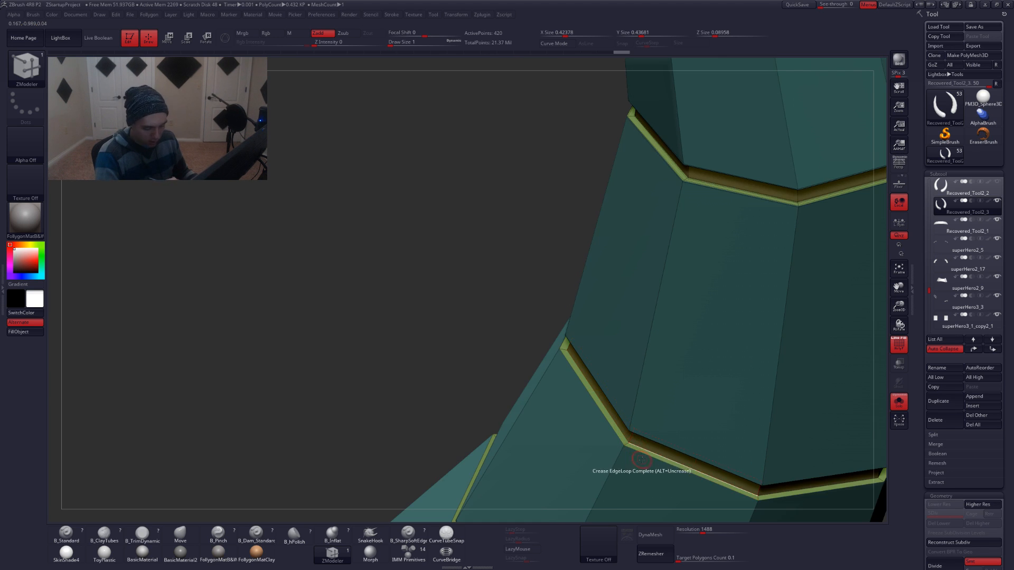
{"action": "left_click", "coordinate": [649, 452]}
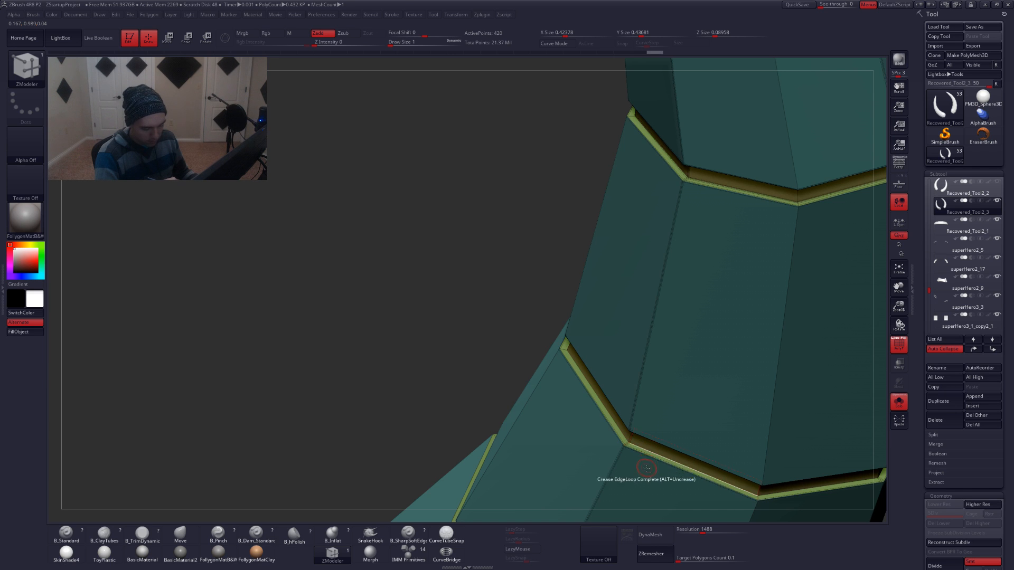
{"action": "key", "text": "ctrl+z"}
{"action": "mouse_move", "coordinate": [647, 450]}
{"action": "right_mouse_down"}
{"action": "mouse_move", "coordinate": [632, 403]}
{"action": "mouse_move", "coordinate": [672, 356]}
{"action": "mouse_move", "coordinate": [578, 485]}
{"action": "mouse_move", "coordinate": [622, 437]}
{"action": "mouse_move", "coordinate": [634, 376]}
{"action": "mouse_move", "coordinate": [648, 404]}
{"action": "mouse_move", "coordinate": [665, 361]}
{"action": "mouse_move", "coordinate": [643, 397]}
{"action": "right_mouse_up"}
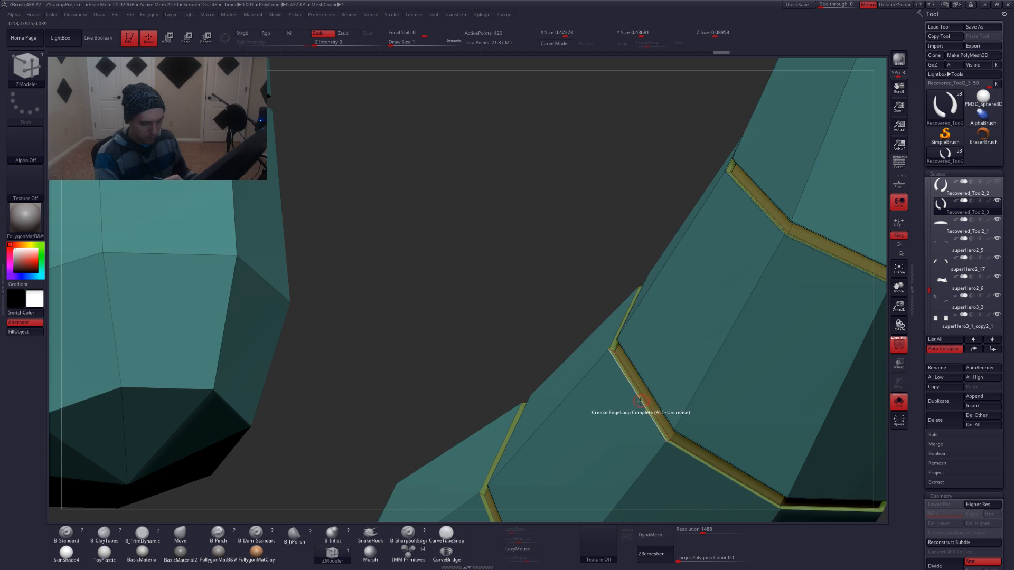
{"action": "right_click_drag", "start_coordinate": [622, 431], "coordinate": [620, 418]}
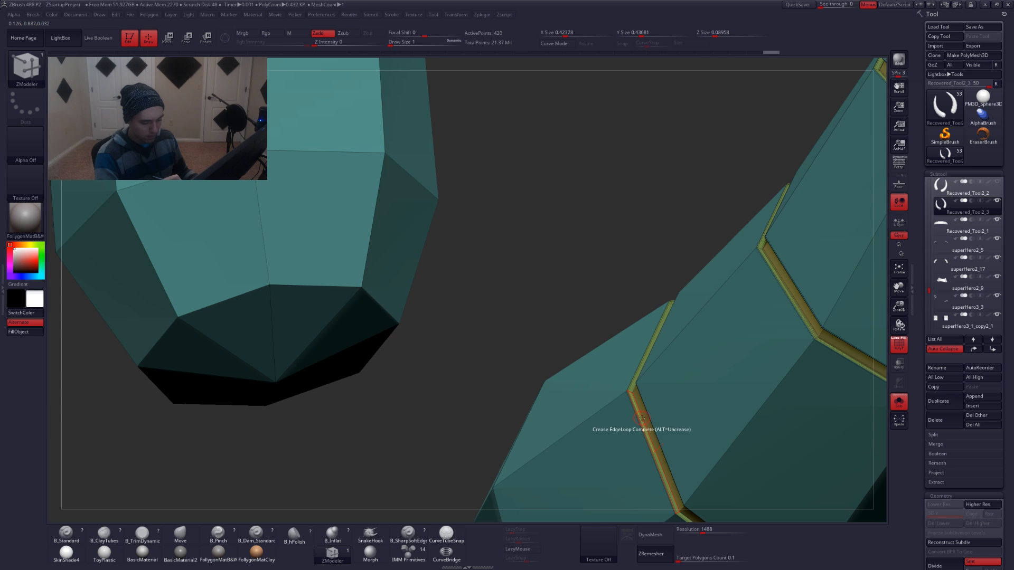
{"action": "right_click_drag", "start_coordinate": [647, 407], "coordinate": [633, 360]}
Check the smoothed horns without wireframe, leave Solo mode to compare them with the helmet, and return to the low-poly cage
{"action": "key", "text": "d"}
{"action": "right_click_drag", "start_coordinate": [739, 364], "coordinate": [713, 404]}
{"action": "right_click_drag", "start_coordinate": [713, 404], "coordinate": [690, 425], "text": "ctrl"}
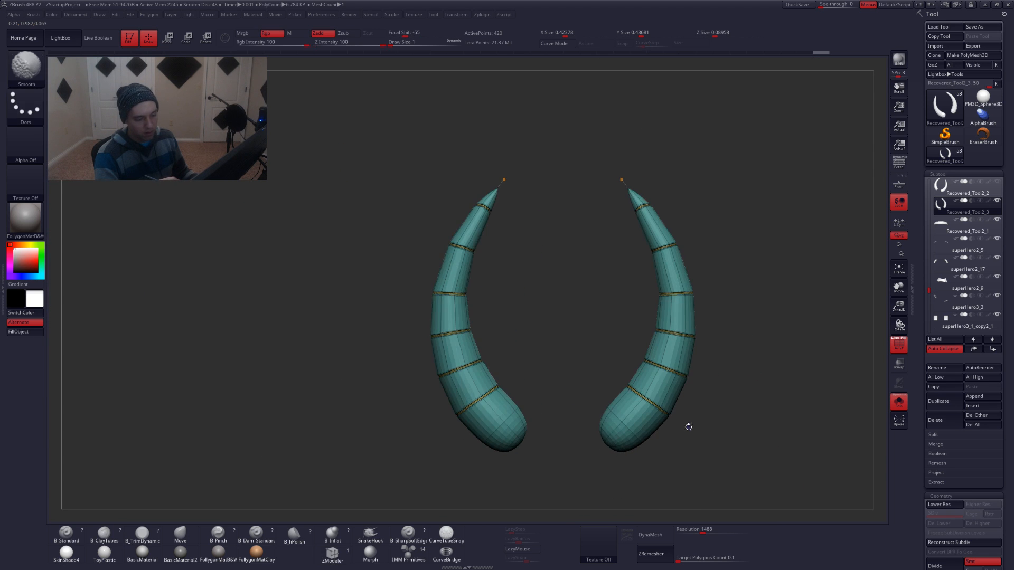
{"action": "key", "text": "shift+f"}
{"action": "key", "text": "alt+s"}
{"action": "right_click_drag", "start_coordinate": [748, 355], "coordinate": [725, 351], "text": "alt"}
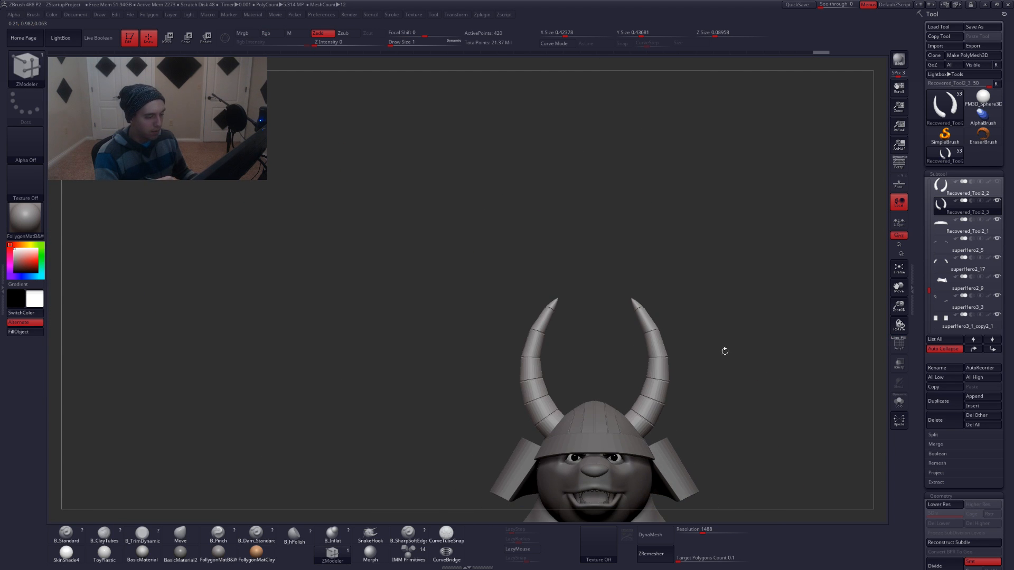
{"action": "right_click_drag", "start_coordinate": [641, 280], "coordinate": [672, 290], "text": "ctrl"}
{"action": "key", "text": "shift+d"}
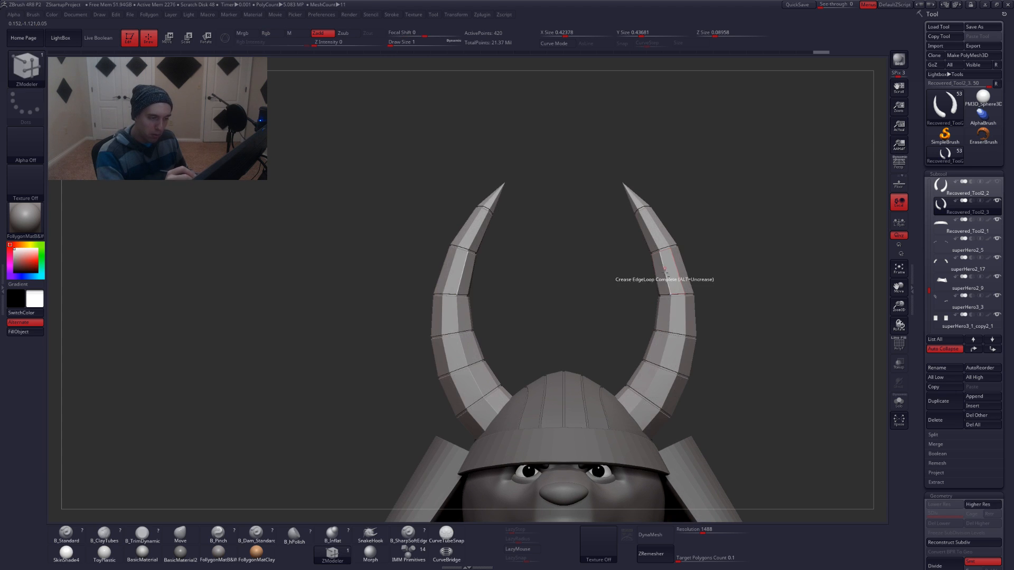
Mask the horns below their tips and move the unmasked tips up and inward to sharpen them
{"action": "right_click_drag", "start_coordinate": [615, 204], "coordinate": [614, 243], "text": "alt"}
{"action": "mouse_move", "coordinate": [612, 244]}
{"action": "left_mouse_down", "text": "ctrl"}
{"action": "mouse_move", "coordinate": [668, 208]}
{"action": "mouse_move", "coordinate": [631, 181]}
{"action": "left_mouse_up", "text": "ctrl"}
{"action": "left_click", "coordinate": [659, 213], "text": "ctrl"}
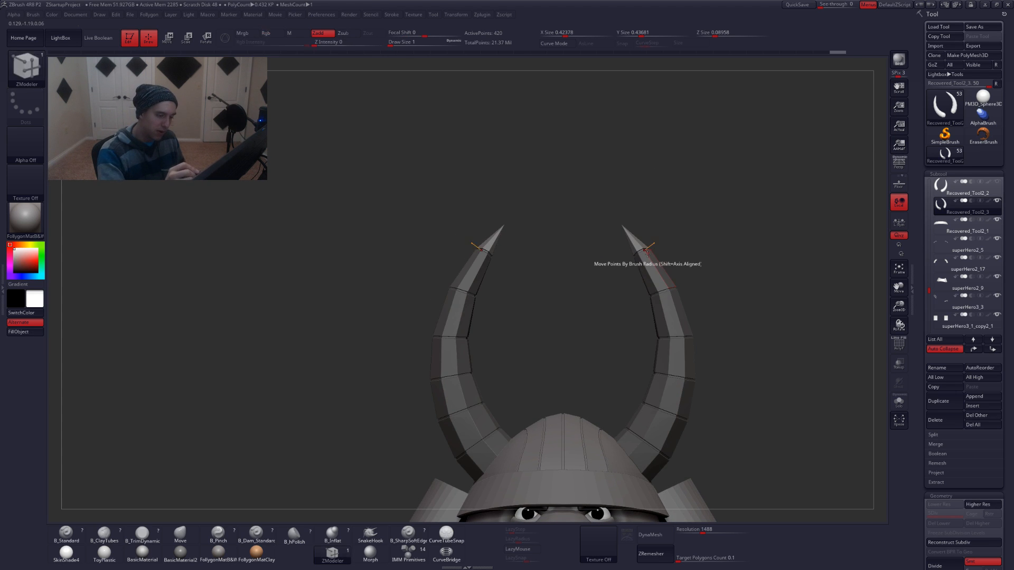
{"action": "key", "text": "w"}
{"action": "left_click_drag", "start_coordinate": [683, 298], "coordinate": [712, 326]}
{"action": "key", "text": "d"}
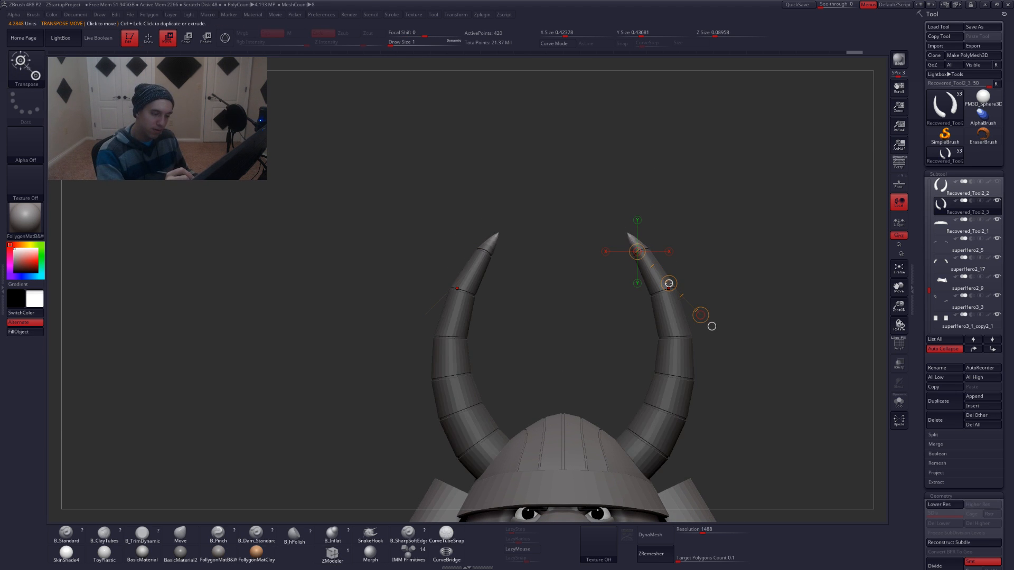
{"action": "left_click_drag", "start_coordinate": [648, 258], "coordinate": [647, 257]}
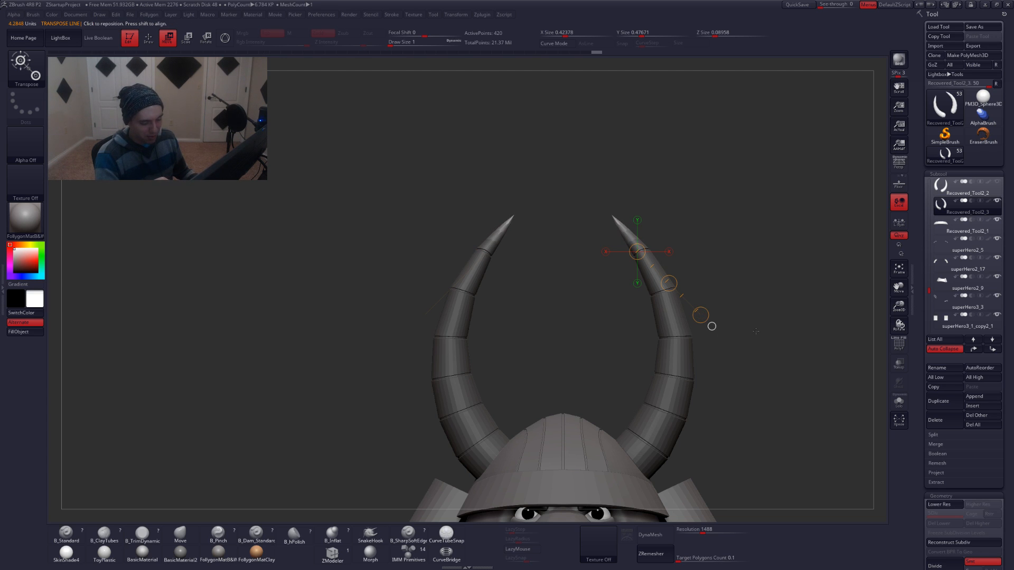
Clear the mask and select the Move brush, reviewing the horns from the side and on the full character
{"action": "key", "text": "q"}
{"action": "left_click_drag", "start_coordinate": [769, 339], "coordinate": [520, 438], "text": "ctrl"}
{"action": "key", "text": "b"}
{"action": "key", "text": "m"}
{"action": "key", "text": "v"}
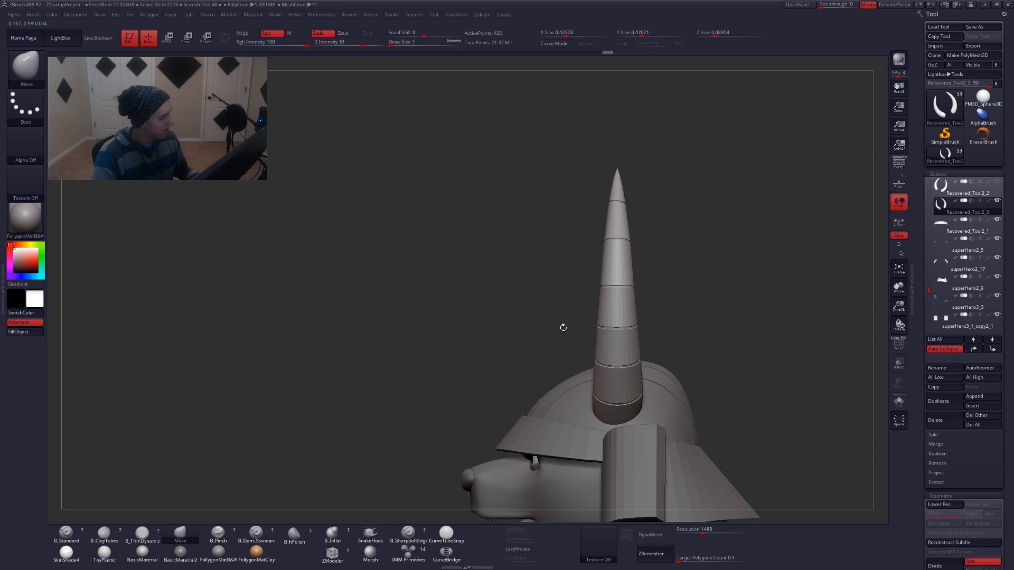
{"action": "left_click_drag", "start_coordinate": [513, 315], "coordinate": [604, 207], "text": "shift"}
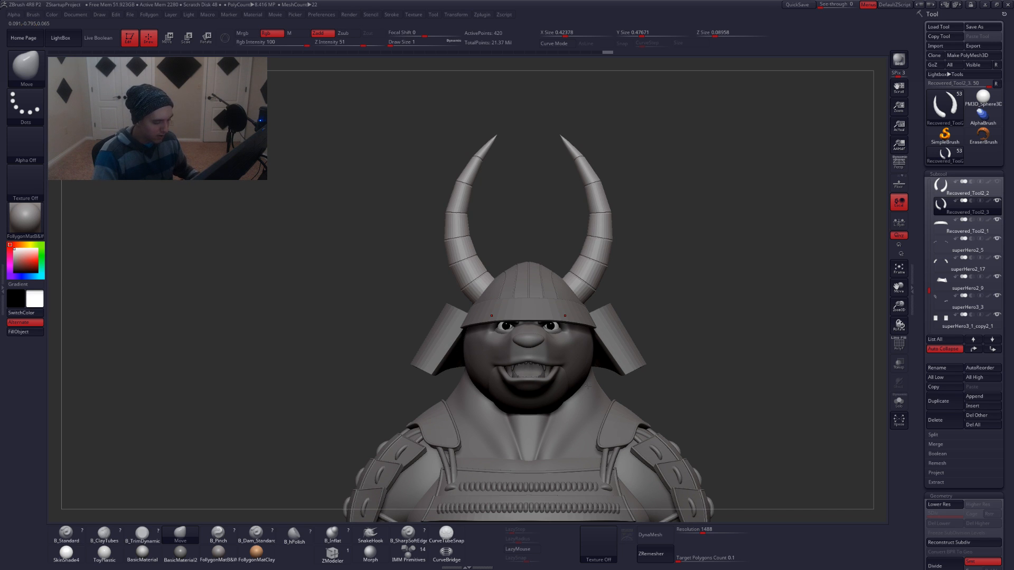
{"action": "left_click_drag", "start_coordinate": [625, 379], "coordinate": [593, 359], "text": "alt"}
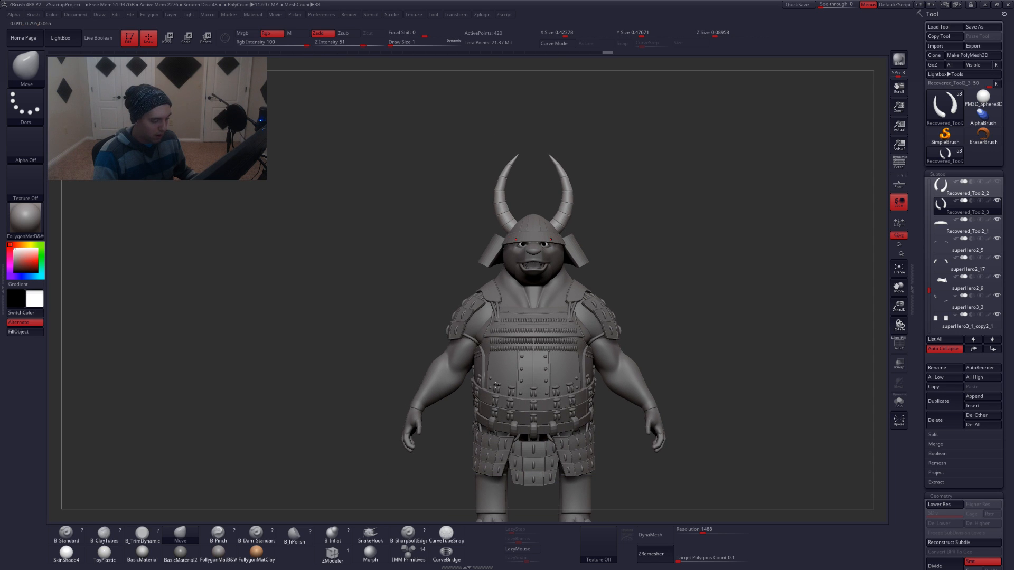
{"action": "right_click_drag", "start_coordinate": [530, 231], "coordinate": [562, 349], "text": "alt"}
{"action": "right_click_drag", "start_coordinate": [579, 289], "coordinate": [579, 314], "text": "ctrl"}
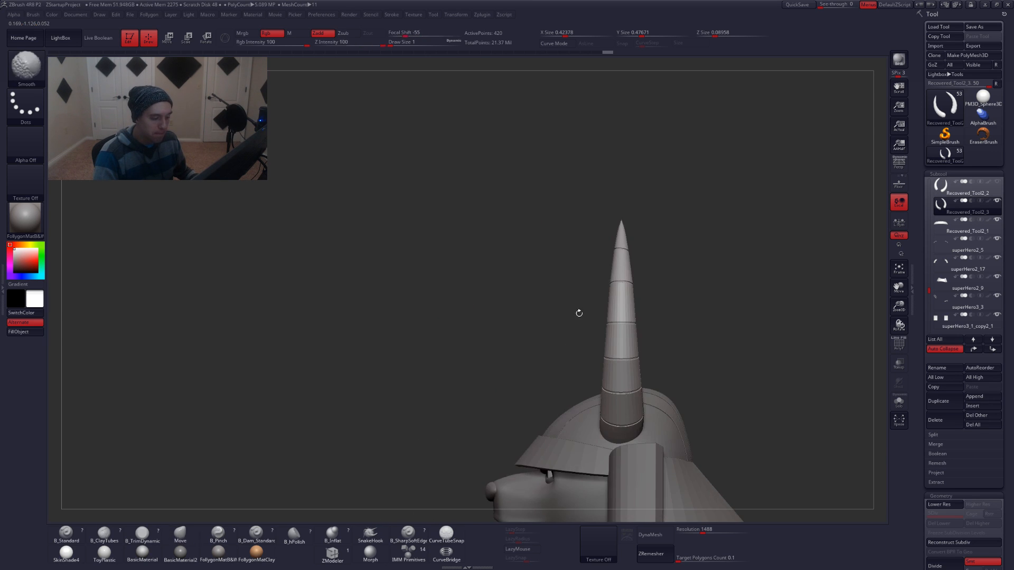
{"action": "mouse_move", "coordinate": [625, 253]}
{"action": "right_mouse_down", "text": "ctrl"}
{"action": "mouse_move", "coordinate": [645, 296]}
{"action": "mouse_move", "coordinate": [629, 289]}
{"action": "mouse_move", "coordinate": [640, 299]}
{"action": "mouse_move", "coordinate": [664, 261]}
{"action": "mouse_move", "coordinate": [656, 285]}
{"action": "right_mouse_up", "text": "ctrl"}
{"action": "key", "text": "shift+f"}
{"action": "key", "text": "ctrl"}
{"action": "key", "text": "r"}
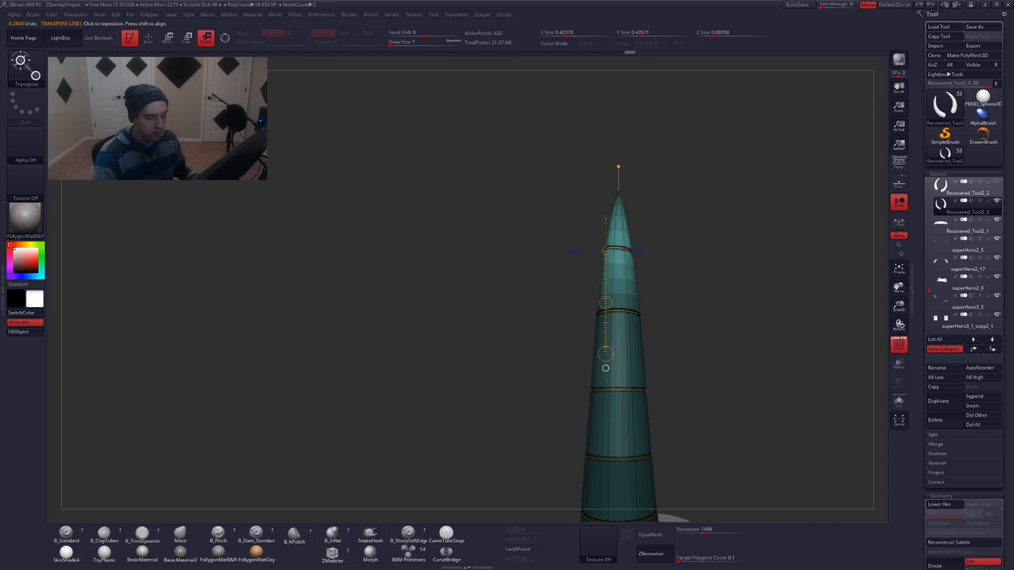
{"action": "left_click_drag", "start_coordinate": [618, 251], "coordinate": [621, 338]}
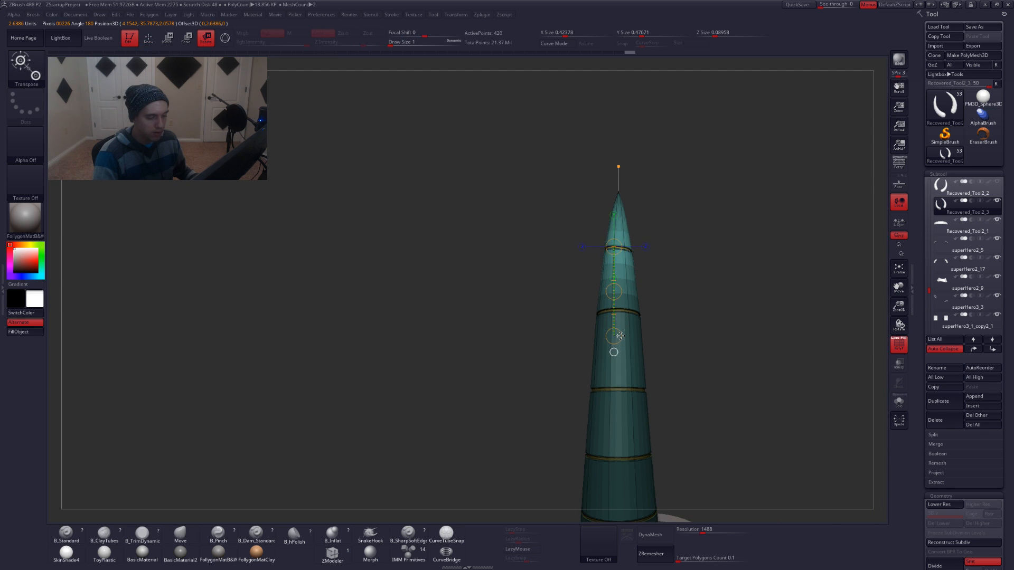
{"action": "left_click_drag", "start_coordinate": [618, 336], "coordinate": [615, 338]}
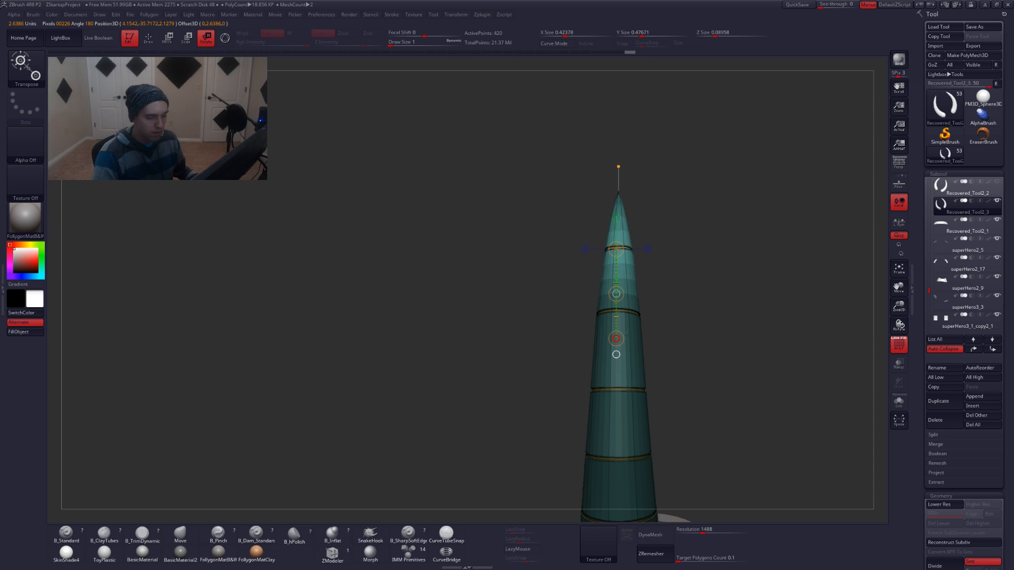
{"action": "key", "text": "q"}
{"action": "key", "text": "r"}
{"action": "left_click_drag", "start_coordinate": [617, 336], "coordinate": [616, 339]}
{"action": "key", "text": "q"}
Set the Move brush size to 12 and review the horns' upper sections smoothed, with and without wireframe
{"action": "left_click_drag", "start_coordinate": [710, 322], "coordinate": [606, 301]}
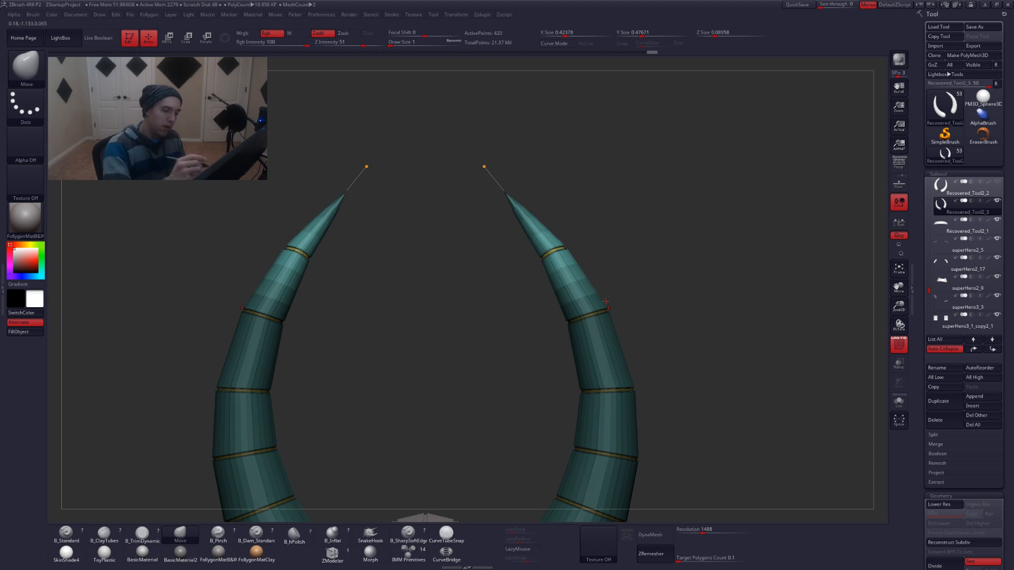
{"action": "key", "text": "space"}
{"action": "mouse_move", "coordinate": [567, 259]}
{"action": "left_mouse_down"}
{"action": "mouse_move", "coordinate": [611, 243]}
{"action": "mouse_move", "coordinate": [573, 250]}
{"action": "mouse_move", "coordinate": [597, 262]}
{"action": "mouse_move", "coordinate": [588, 272]}
{"action": "left_mouse_up"}
{"action": "key", "text": "shift+d"}
{"action": "key", "text": "d"}
{"action": "mouse_move", "coordinate": [590, 265]}
{"action": "right_mouse_down"}
{"action": "mouse_move", "coordinate": [612, 253]}
{"action": "mouse_move", "coordinate": [579, 255]}
{"action": "mouse_move", "coordinate": [613, 264]}
{"action": "mouse_move", "coordinate": [605, 334]}
{"action": "mouse_move", "coordinate": [629, 267]}
{"action": "right_mouse_up"}
{"action": "key", "text": "ctrl"}
{"action": "key", "text": "shift+f"}
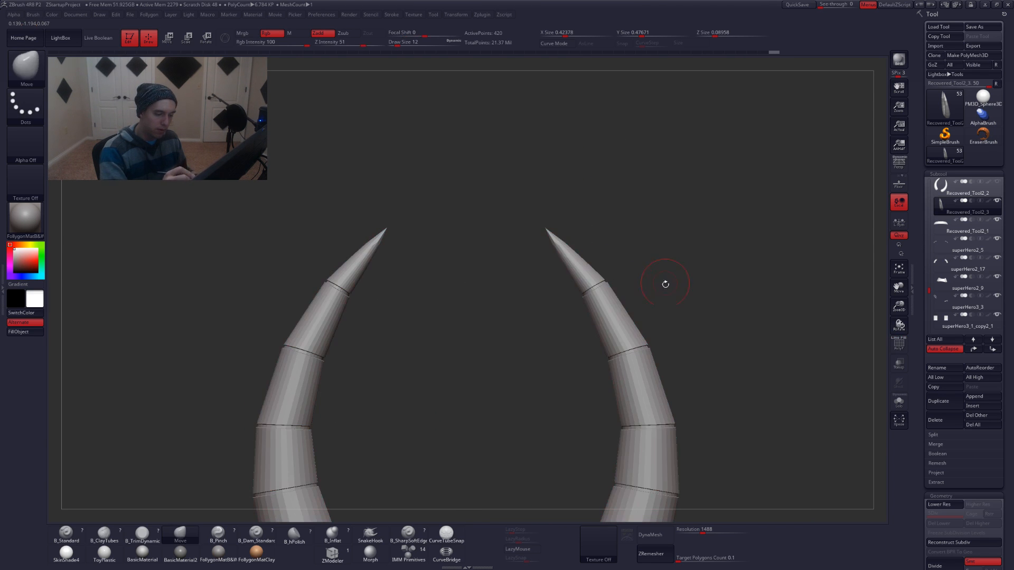
{"action": "right_click_drag", "start_coordinate": [661, 319], "coordinate": [668, 283], "text": "alt"}
{"action": "key", "text": "shift+f"}
{"action": "right_click_drag", "start_coordinate": [668, 334], "coordinate": [606, 406]}
{"action": "right_click_drag", "start_coordinate": [634, 285], "coordinate": [594, 381], "text": "alt"}
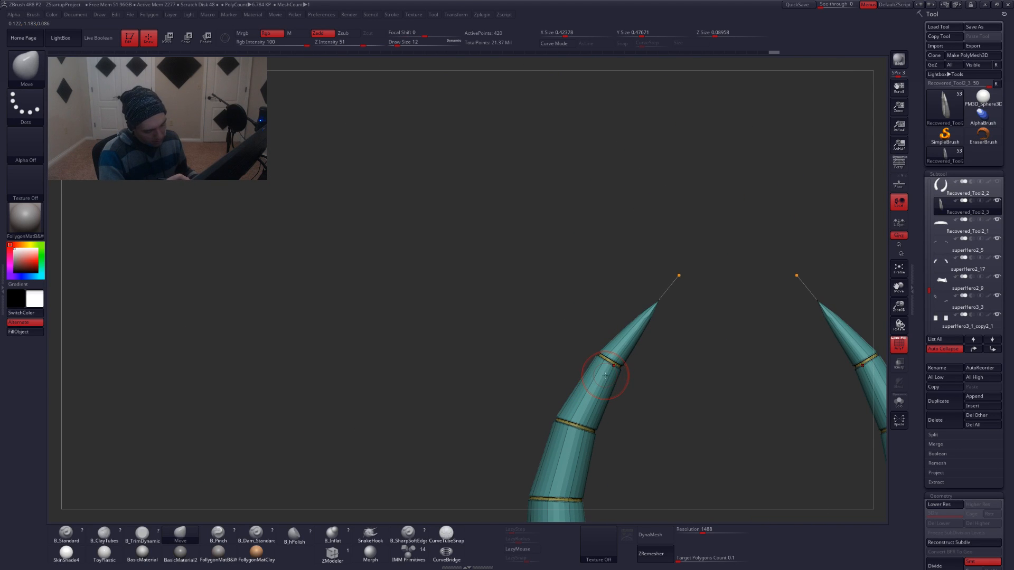
On the low-poly cage, reduce the Move brush size to 5, nudge the horn's outer edge below the tip, and preview it smoothed
{"action": "key", "text": "shift+d"}
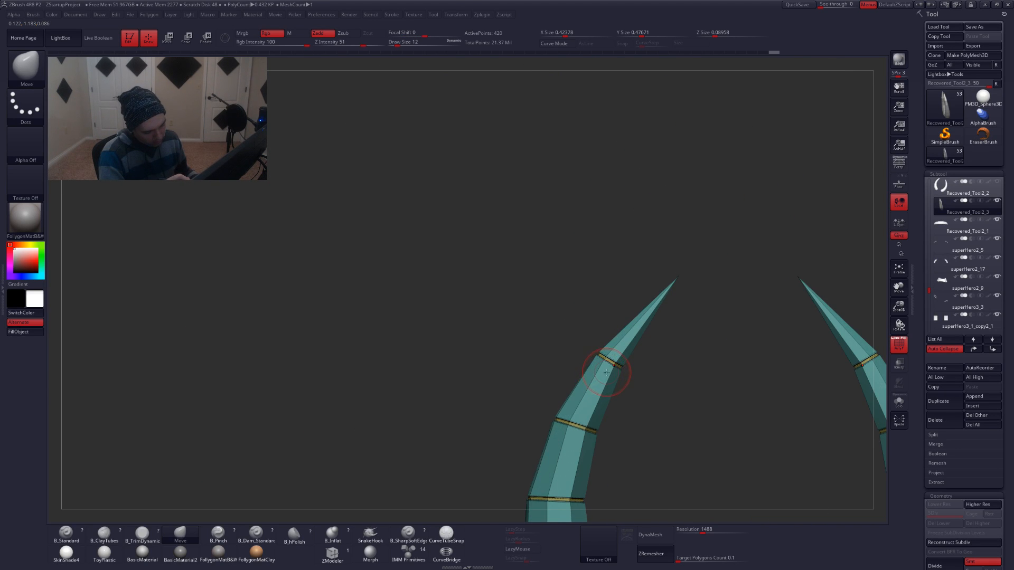
{"action": "right_click_drag", "start_coordinate": [606, 371], "coordinate": [592, 338]}
{"action": "right_click_drag", "start_coordinate": [592, 317], "coordinate": [622, 353], "text": "ctrl"}
{"action": "mouse_move", "coordinate": [623, 353]}
{"action": "left_mouse_down", "text": "ctrl"}
{"action": "mouse_move", "coordinate": [534, 417]}
{"action": "mouse_move", "coordinate": [647, 365]}
{"action": "mouse_move", "coordinate": [611, 353]}
{"action": "left_mouse_up", "text": "ctrl"}
{"action": "key", "text": "space"}
{"action": "key", "text": "d"}
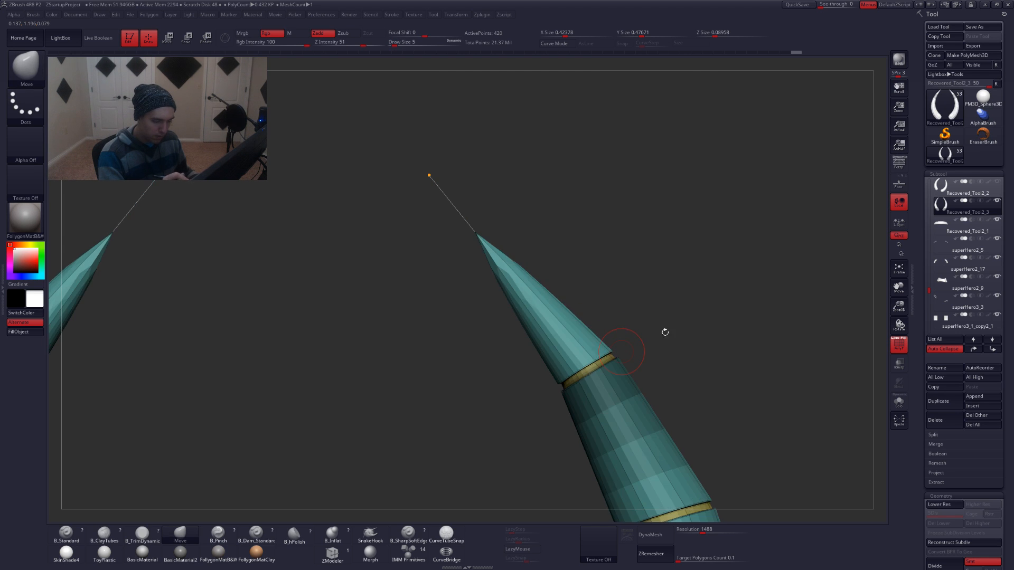
{"action": "right_click_drag", "start_coordinate": [657, 347], "coordinate": [605, 416]}
{"action": "key", "text": "shift+f"}
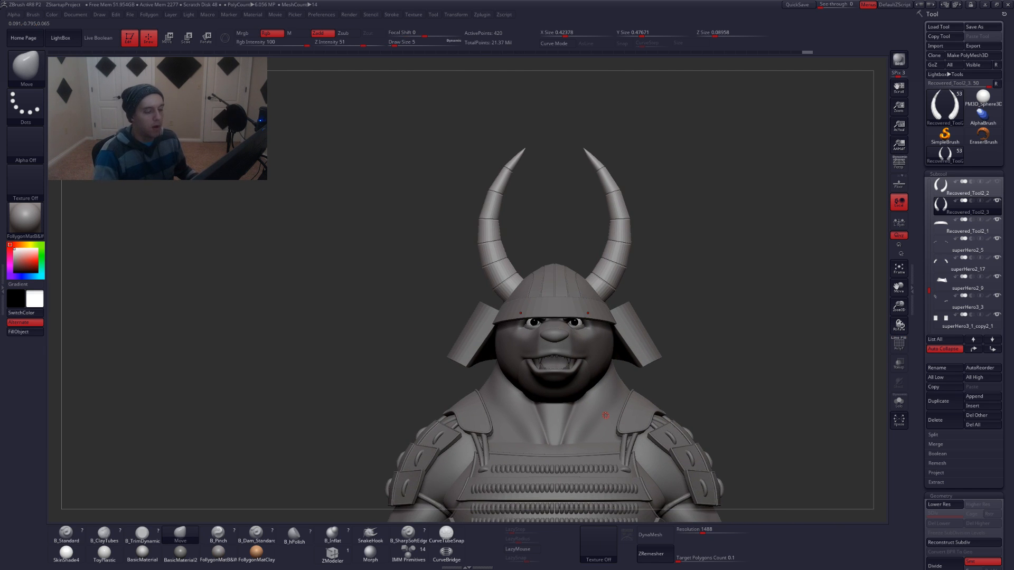
Select the helmet's brim, show its wireframe with the Move brush active, and compare it with the rest of the armor
{"action": "right_click_drag", "start_coordinate": [587, 295], "coordinate": [589, 302], "text": "ctrl"}
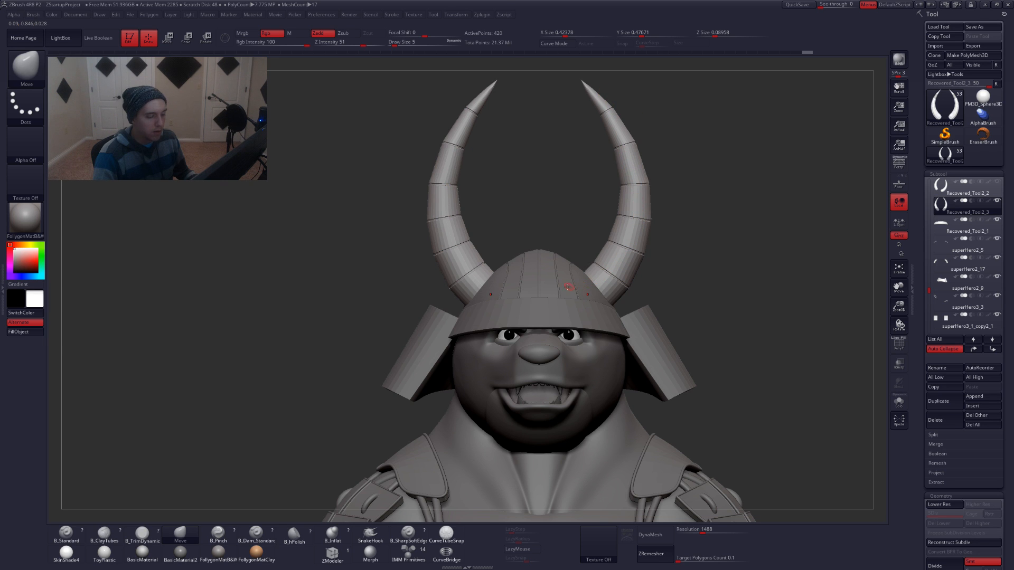
{"action": "right_click_drag", "start_coordinate": [590, 283], "coordinate": [534, 276]}
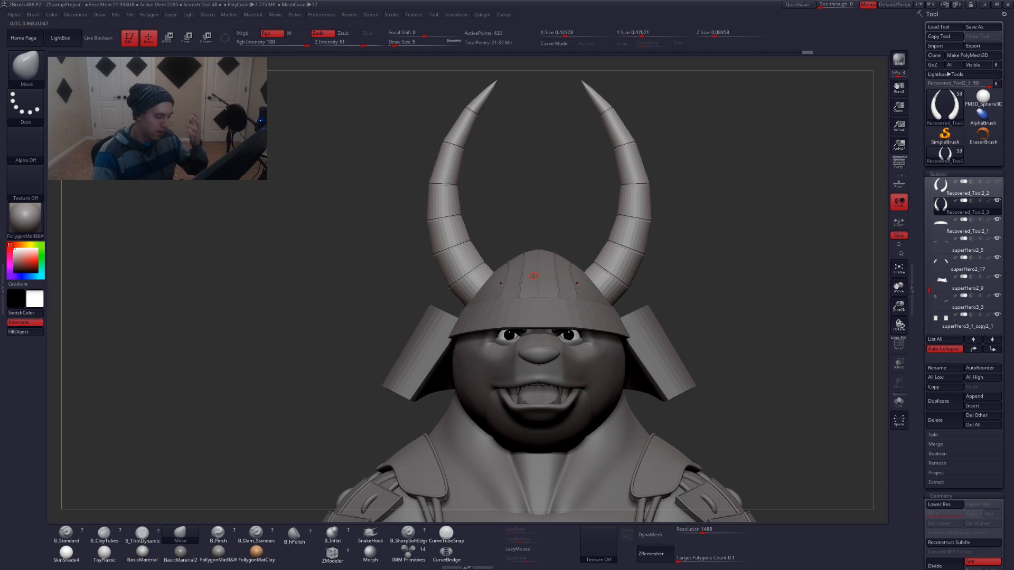
{"action": "left_click", "coordinate": [561, 310], "text": "alt"}
{"action": "right_click_drag", "start_coordinate": [612, 310], "coordinate": [583, 302], "text": "ctrl"}
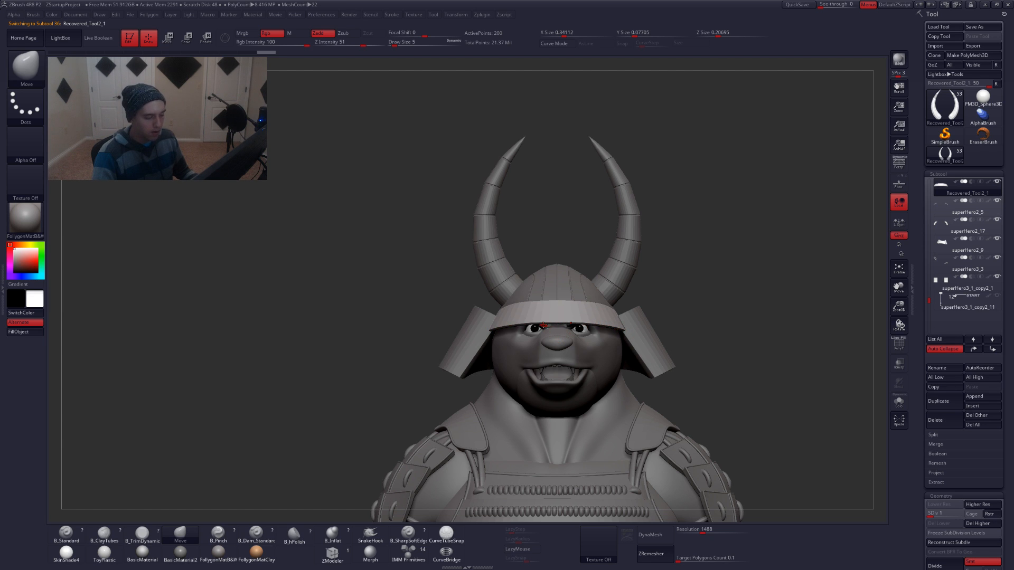
{"action": "right_click_drag", "start_coordinate": [547, 330], "coordinate": [535, 323], "text": "ctrl"}
{"action": "key", "text": "shift+f"}
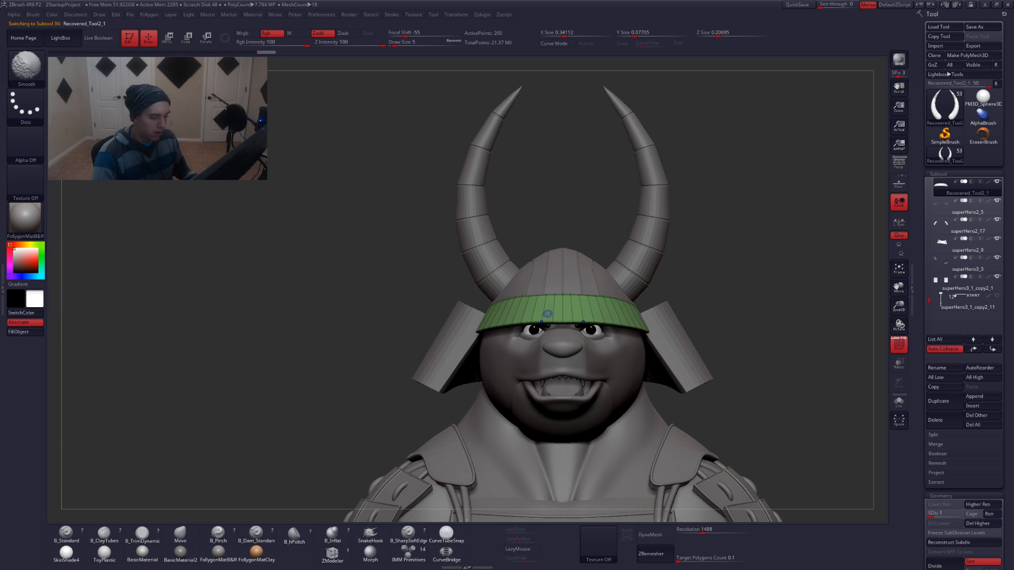
{"action": "key", "text": "b"}
{"action": "key", "text": "m"}
{"action": "key", "text": "v"}
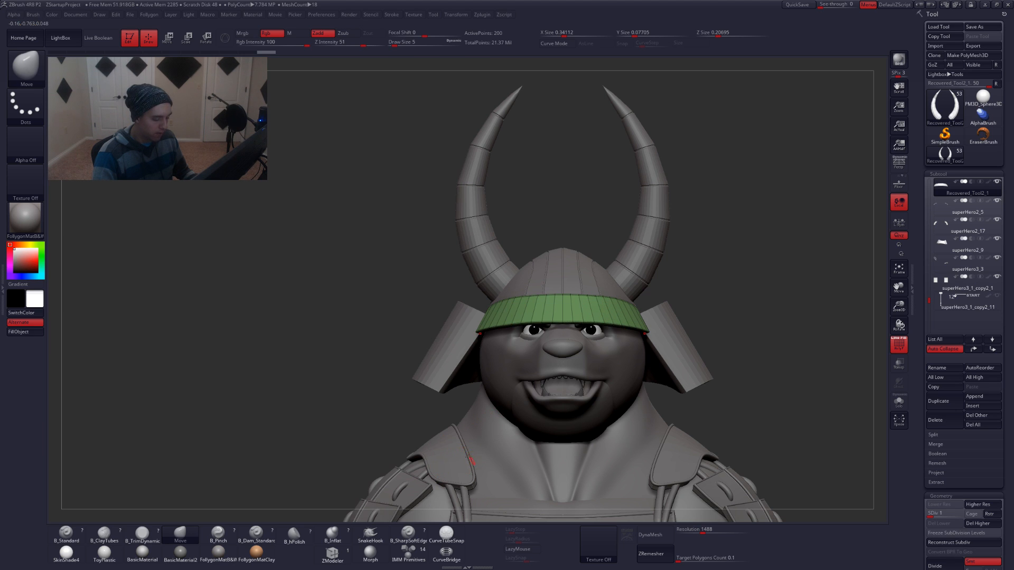
{"action": "right_click_drag", "start_coordinate": [463, 375], "coordinate": [452, 260], "text": "alt"}
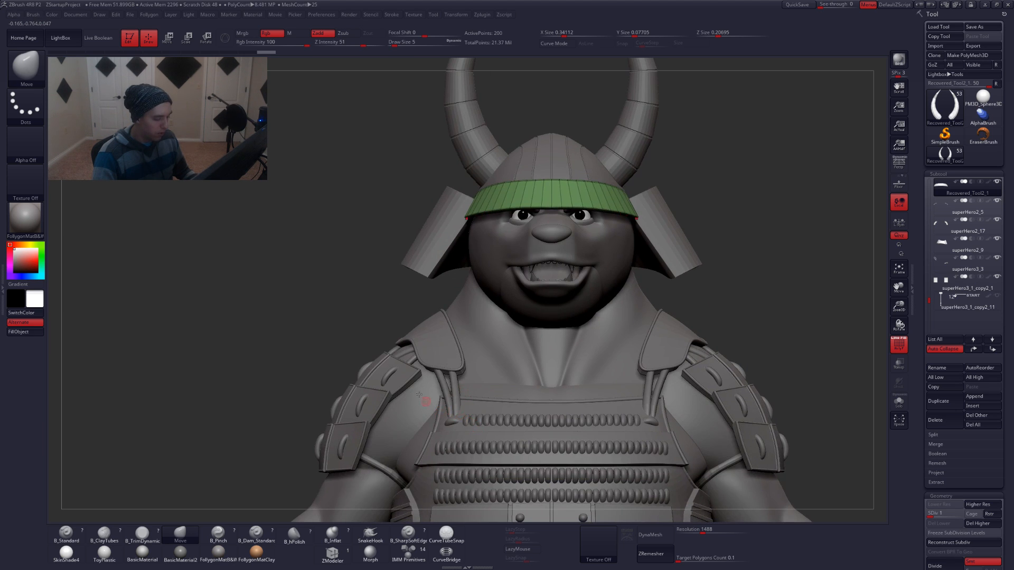
{"action": "right_click_drag", "start_coordinate": [512, 328], "coordinate": [522, 443], "text": "alt"}
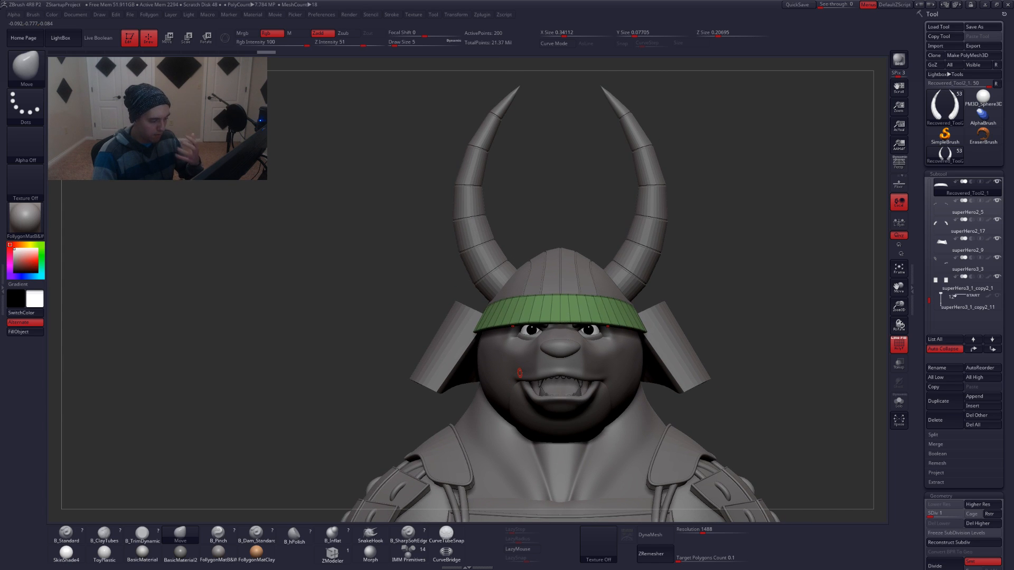
{"action": "key", "text": "shift"}
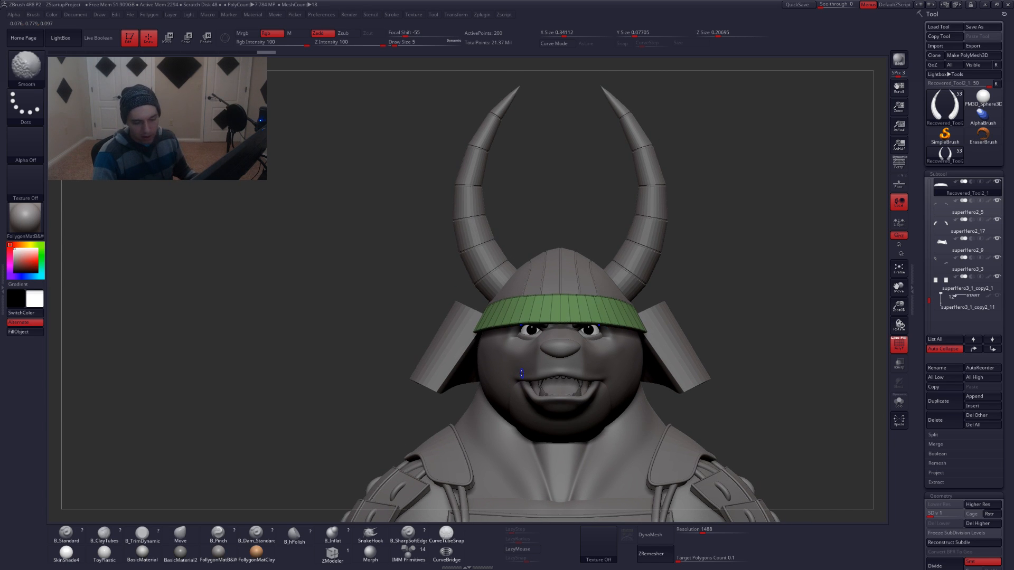
Duplicate the helmet brim, delete the copy's higher subdivision levels, and isolate the copy in Solo mode
{"action": "left_click", "coordinate": [939, 401]}
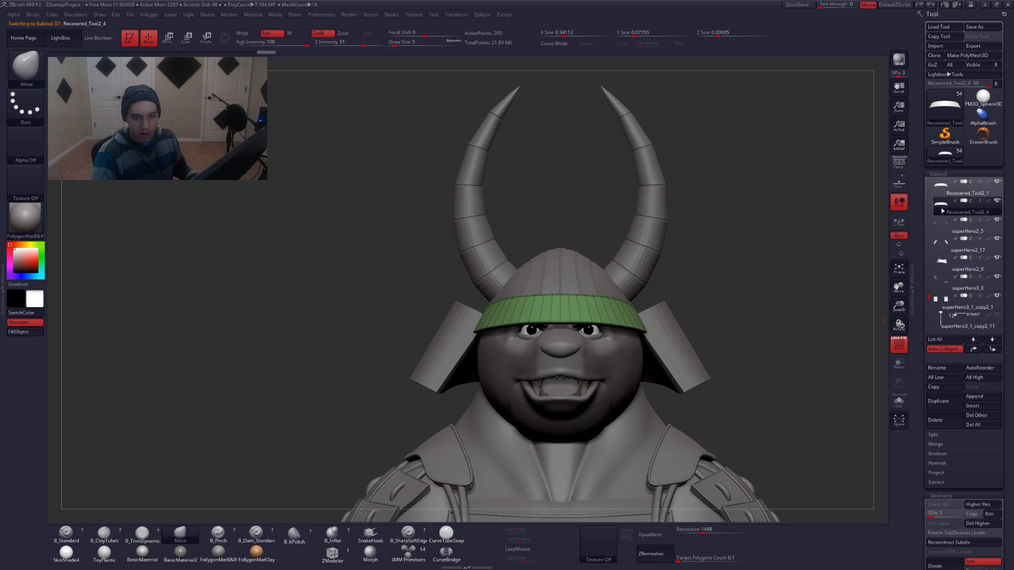
{"action": "left_click", "coordinate": [949, 193]}
{"action": "left_click", "coordinate": [981, 525]}
{"action": "key", "text": "shift+f"}
{"action": "key", "text": "alt+s"}
{"action": "left_click_drag", "start_coordinate": [484, 311], "coordinate": [550, 344], "text": "alt"}
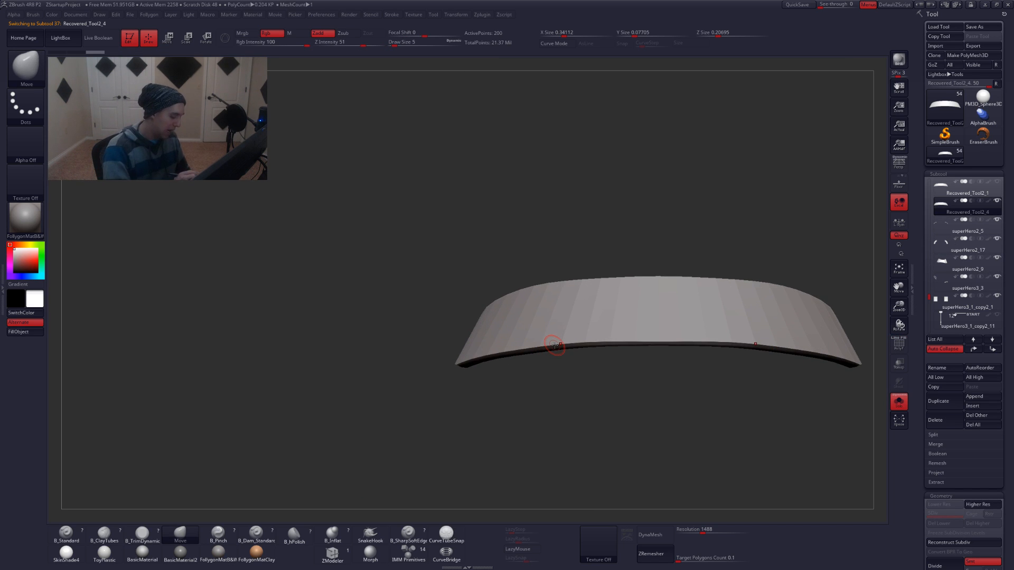
With ZModeler, bevel the complete edge loop along the brim copy's lower outer edge and check the smoothed result
{"action": "left_click", "coordinate": [333, 553]}
{"action": "mouse_move", "coordinate": [549, 433]}
{"action": "left_mouse_down"}
{"action": "mouse_move", "coordinate": [617, 366]}
{"action": "mouse_move", "coordinate": [589, 385]}
{"action": "left_mouse_up"}
{"action": "key", "text": "shift+f"}
{"action": "right_click_drag", "start_coordinate": [590, 386], "coordinate": [560, 407], "text": "ctrl"}
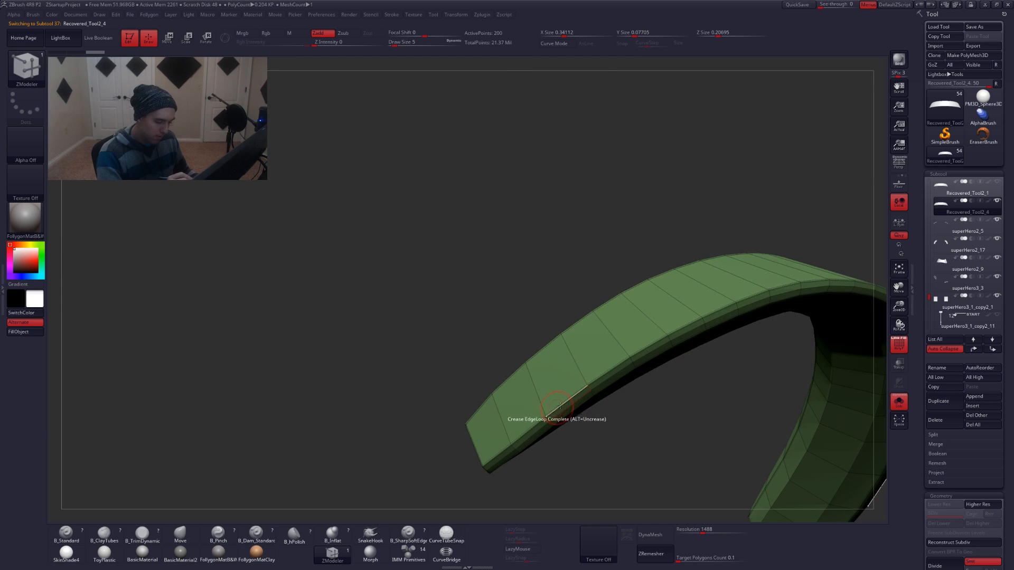
{"action": "key", "text": "space"}
{"action": "left_click", "coordinate": [512, 349]}
{"action": "mouse_move", "coordinate": [546, 414]}
{"action": "right_mouse_down"}
{"action": "mouse_move", "coordinate": [568, 416]}
{"action": "mouse_move", "coordinate": [547, 396]}
{"action": "right_mouse_up"}
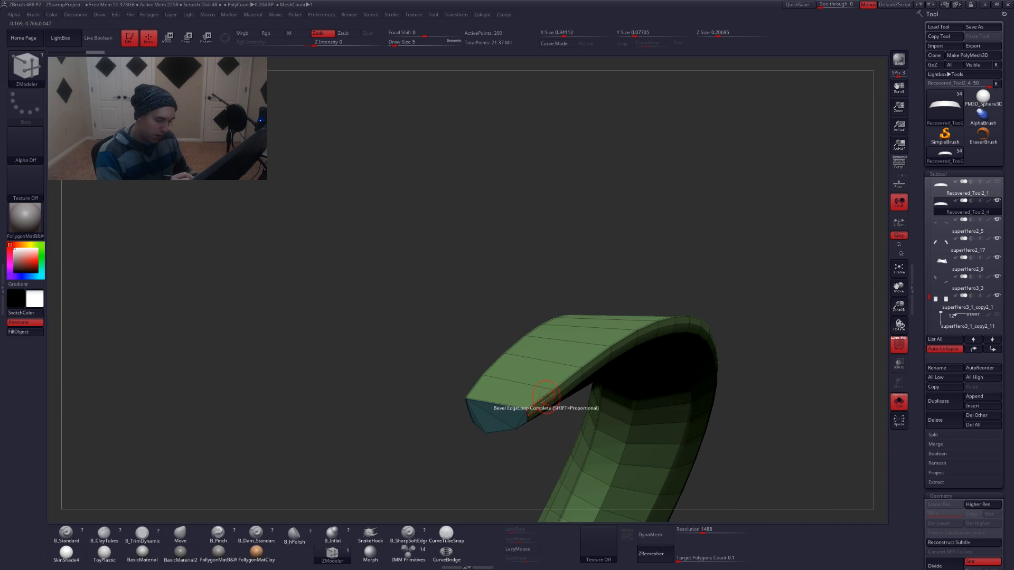
{"action": "left_click_drag", "start_coordinate": [544, 396], "coordinate": [545, 398]}
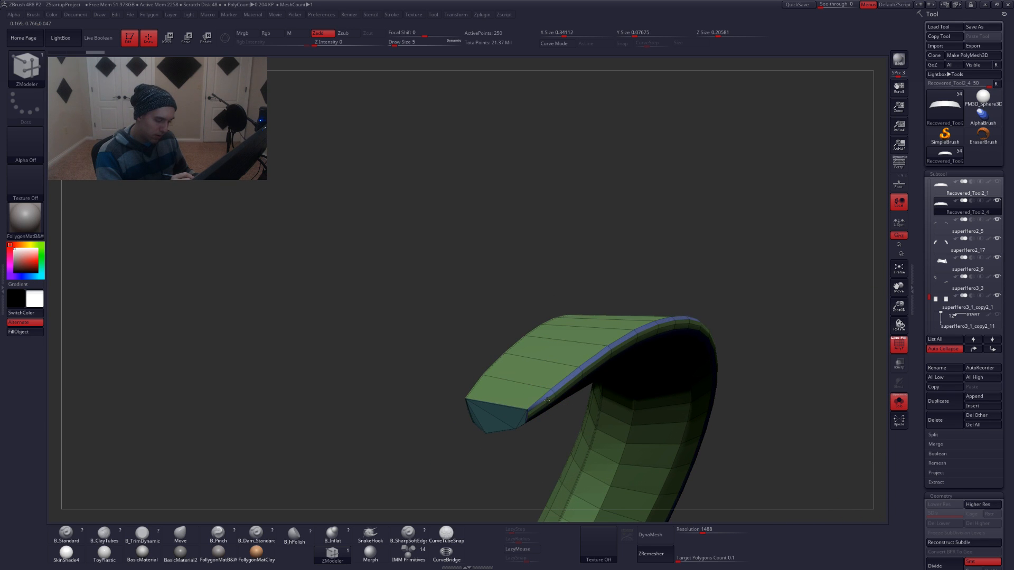
{"action": "mouse_move", "coordinate": [525, 419]}
{"action": "right_mouse_down"}
{"action": "mouse_move", "coordinate": [622, 356]}
{"action": "mouse_move", "coordinate": [611, 369]}
{"action": "right_mouse_up"}
{"action": "key", "text": "d"}
{"action": "key", "text": "shift+d"}
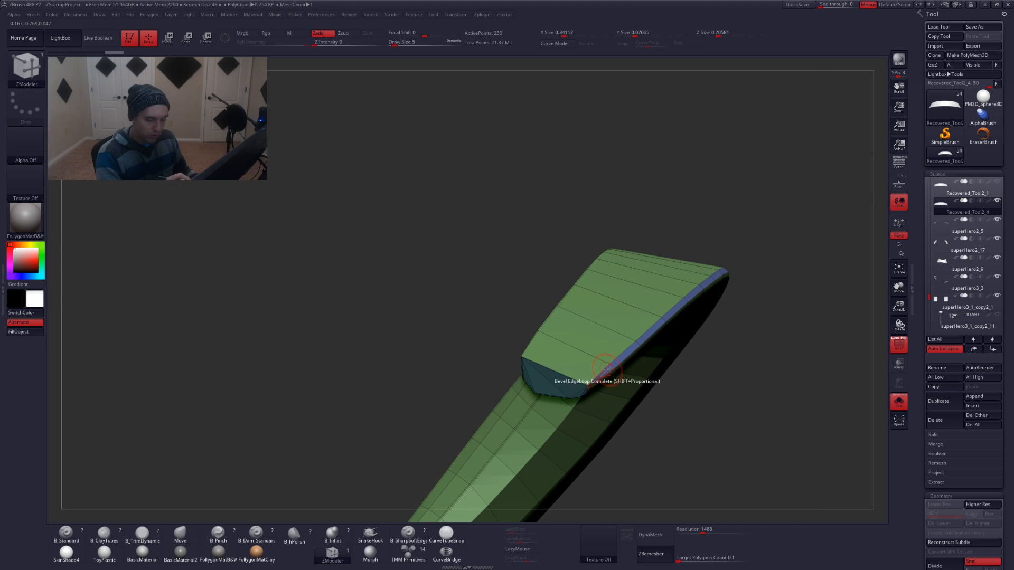
Try extruding the beveled strip along the brim's lower edge as a polyloop and undo it
{"action": "key", "text": "space"}
{"action": "left_click", "coordinate": [543, 311]}
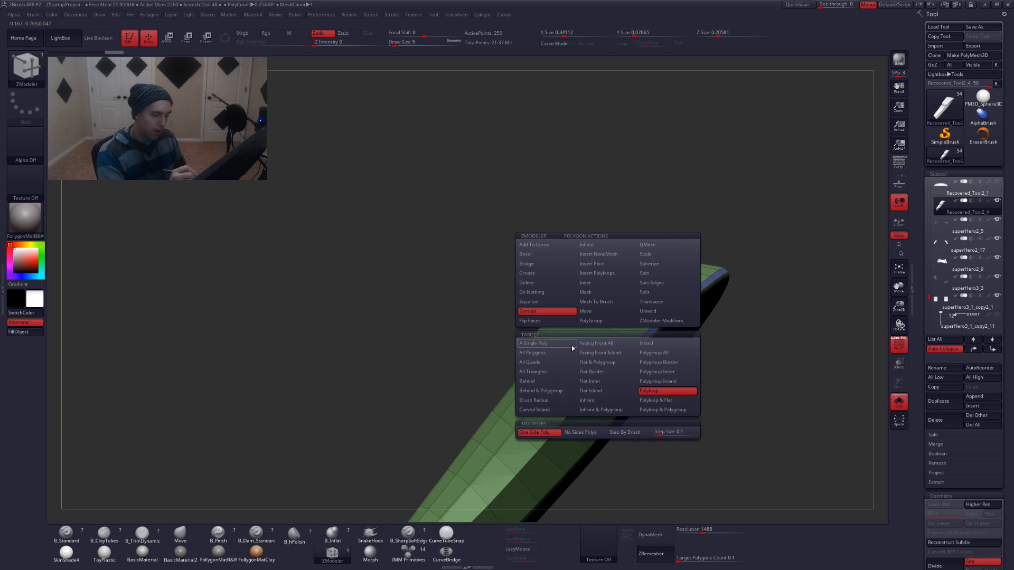
{"action": "right_click_drag", "start_coordinate": [613, 368], "coordinate": [616, 362]}
{"action": "left_click_drag", "start_coordinate": [616, 364], "coordinate": [617, 357]}
{"action": "right_click_drag", "start_coordinate": [611, 364], "coordinate": [585, 372]}
{"action": "key", "text": "alt+s"}
{"action": "key", "text": "alt+s"}
{"action": "key", "text": "ctrl+z"}
{"action": "key", "text": "ctrl+z"}
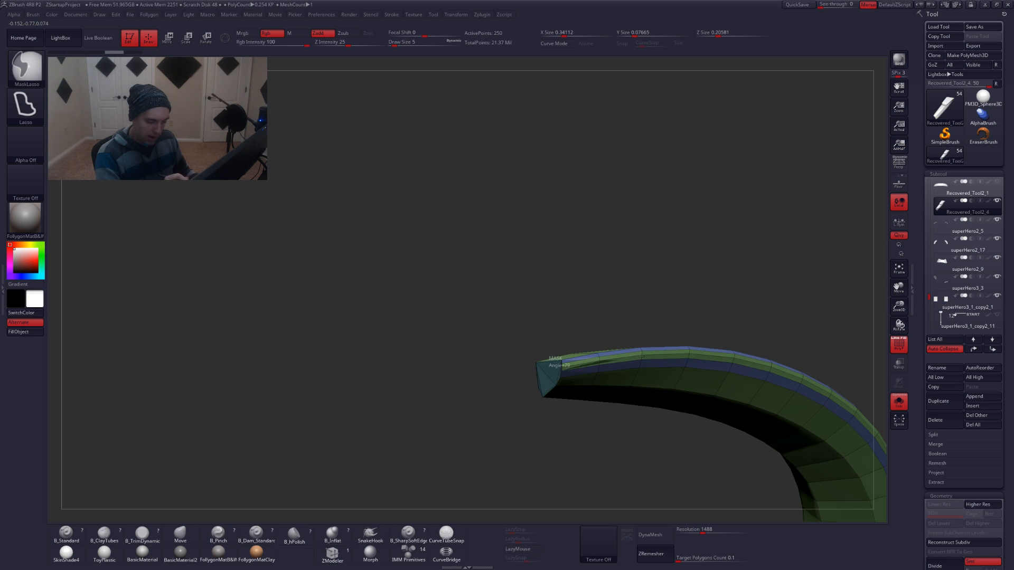
Lasso-mask successive sections of the brim's underside, working around its curve from one end
{"action": "mouse_move", "coordinate": [719, 362]}
{"action": "left_mouse_down", "text": "ctrl"}
{"action": "mouse_move", "coordinate": [669, 429]}
{"action": "mouse_move", "coordinate": [623, 420]}
{"action": "left_mouse_up", "text": "ctrl"}
{"action": "mouse_move", "coordinate": [673, 385]}
{"action": "right_mouse_down"}
{"action": "mouse_move", "coordinate": [631, 441]}
{"action": "mouse_move", "coordinate": [627, 399]}
{"action": "right_mouse_up"}
{"action": "left_click_drag", "start_coordinate": [677, 329], "coordinate": [594, 443], "text": "ctrl"}
{"action": "right_click_drag", "start_coordinate": [686, 380], "coordinate": [663, 382]}
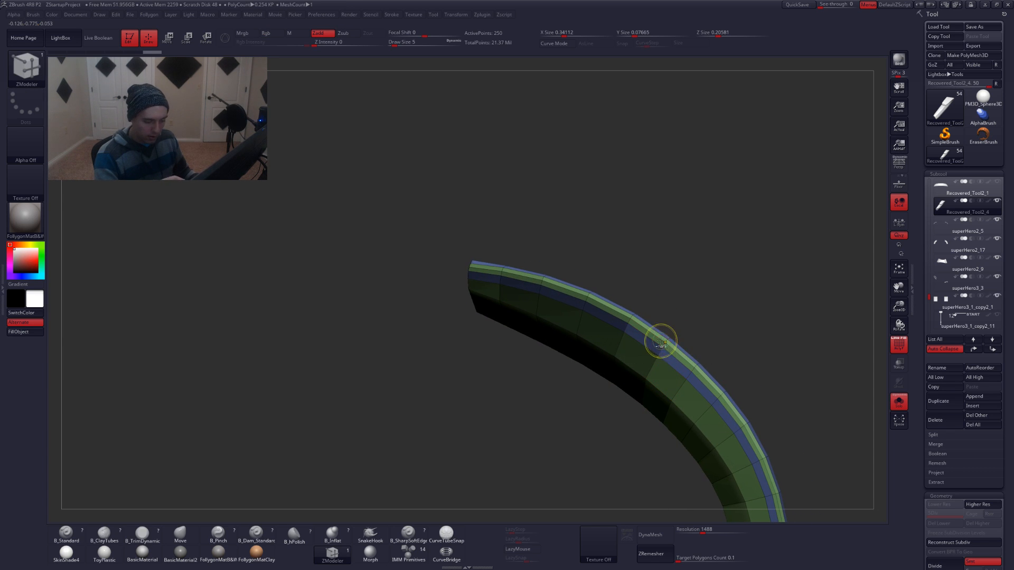
{"action": "left_click_drag", "start_coordinate": [663, 344], "coordinate": [587, 341], "text": "ctrl"}
{"action": "right_click_drag", "start_coordinate": [663, 393], "coordinate": [645, 389], "text": "alt"}
{"action": "left_click_drag", "start_coordinate": [676, 364], "coordinate": [584, 363], "text": "ctrl"}
{"action": "right_click_drag", "start_coordinate": [647, 425], "coordinate": [623, 408], "text": "alt"}
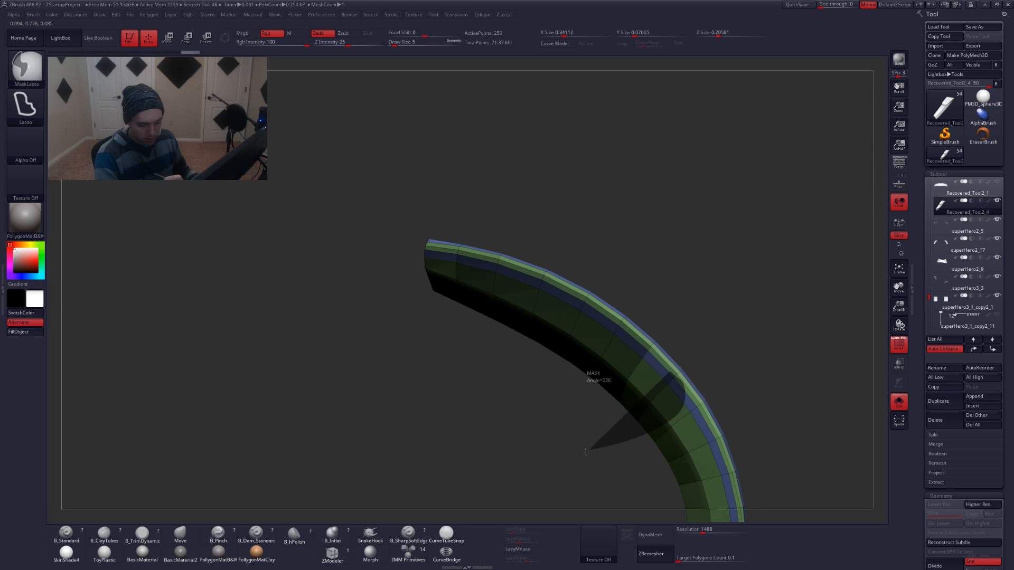
{"action": "left_click_drag", "start_coordinate": [606, 448], "coordinate": [608, 444], "text": "ctrl"}
{"action": "right_click_drag", "start_coordinate": [643, 431], "coordinate": [621, 412], "text": "alt"}
{"action": "mouse_move", "coordinate": [658, 378]}
{"action": "left_mouse_down", "text": "ctrl"}
{"action": "mouse_move", "coordinate": [659, 392]}
{"action": "mouse_move", "coordinate": [578, 421]}
{"action": "left_mouse_up", "text": "ctrl"}
{"action": "right_click_drag", "start_coordinate": [640, 437], "coordinate": [619, 395], "text": "alt"}
{"action": "key", "text": "ctrl"}
{"action": "left_click_drag", "start_coordinate": [677, 412], "coordinate": [592, 418], "text": "ctrl"}
{"action": "right_click_drag", "start_coordinate": [550, 449], "coordinate": [553, 405], "text": "alt"}
{"action": "left_click_drag", "start_coordinate": [694, 401], "coordinate": [605, 411], "text": "ctrl"}
{"action": "right_click_drag", "start_coordinate": [606, 444], "coordinate": [597, 408], "text": "alt"}
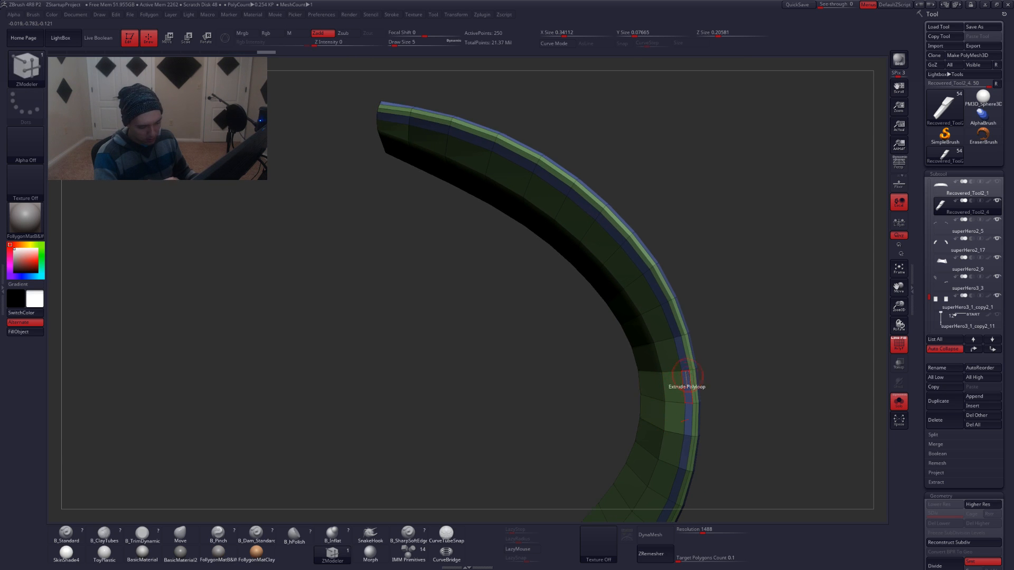
{"action": "mouse_move", "coordinate": [696, 396]}
{"action": "left_mouse_down", "text": "ctrl"}
{"action": "mouse_move", "coordinate": [629, 397]}
{"action": "mouse_move", "coordinate": [608, 417]}
{"action": "left_mouse_up", "text": "ctrl"}
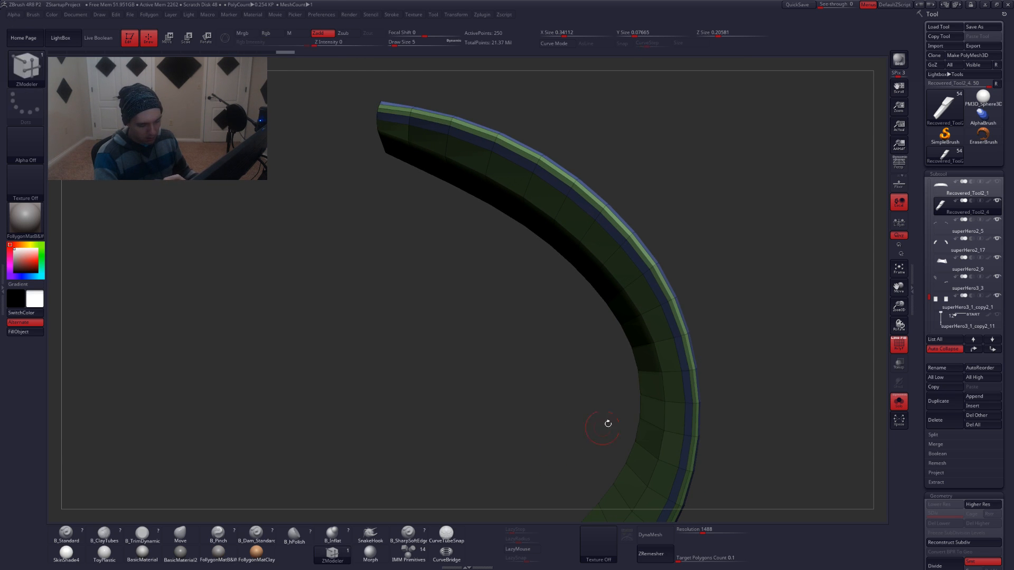
Try further complete edge-loop bevels next to the beveled strip on the brim's lower edge and undo them
{"action": "right_click_drag", "start_coordinate": [653, 375], "coordinate": [617, 368]}
{"action": "right_click_drag", "start_coordinate": [679, 341], "coordinate": [675, 371], "text": "alt"}
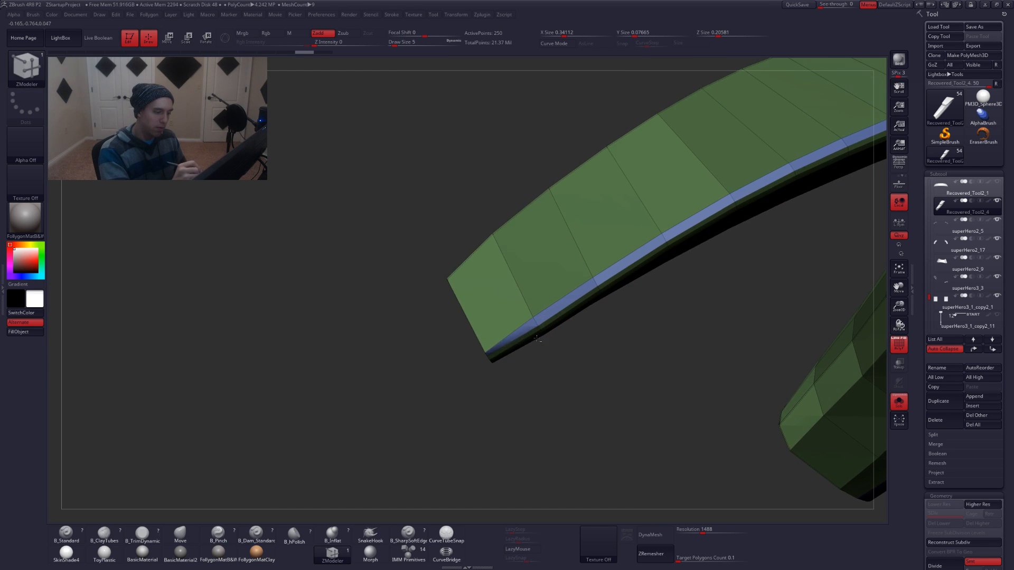
{"action": "mouse_move", "coordinate": [523, 306]}
{"action": "right_mouse_down"}
{"action": "mouse_move", "coordinate": [545, 292]}
{"action": "mouse_move", "coordinate": [543, 304]}
{"action": "right_mouse_up"}
{"action": "mouse_move", "coordinate": [546, 318]}
{"action": "left_mouse_down"}
{"action": "mouse_move", "coordinate": [546, 306]}
{"action": "mouse_move", "coordinate": [549, 326]}
{"action": "left_mouse_up"}
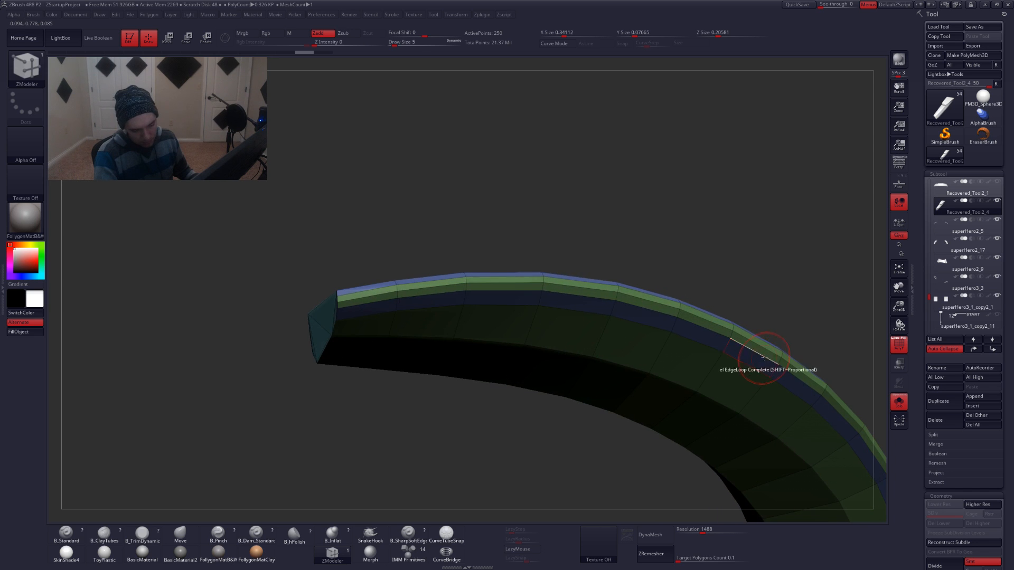
{"action": "key", "text": "ctrl"}
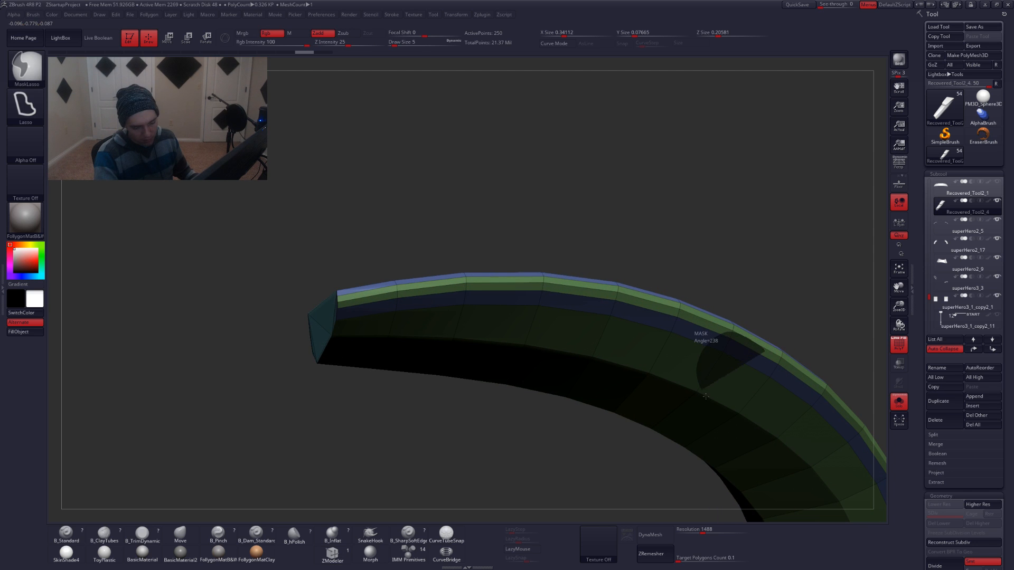
{"action": "left_click_drag", "start_coordinate": [791, 373], "coordinate": [792, 370], "text": "ctrl"}
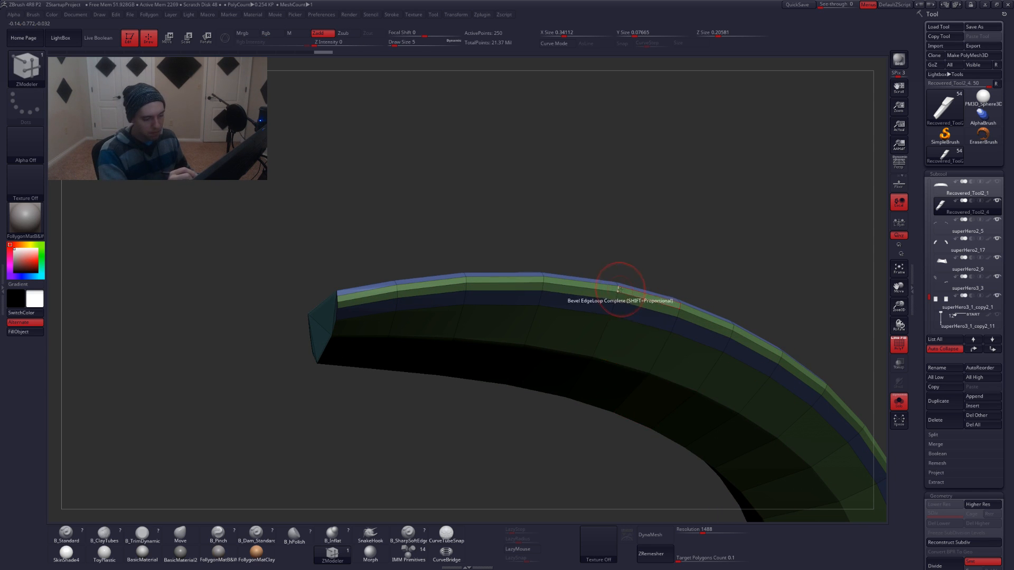
{"action": "right_click_drag", "start_coordinate": [623, 285], "coordinate": [626, 297]}
{"action": "left_click_drag", "start_coordinate": [627, 284], "coordinate": [626, 279]}
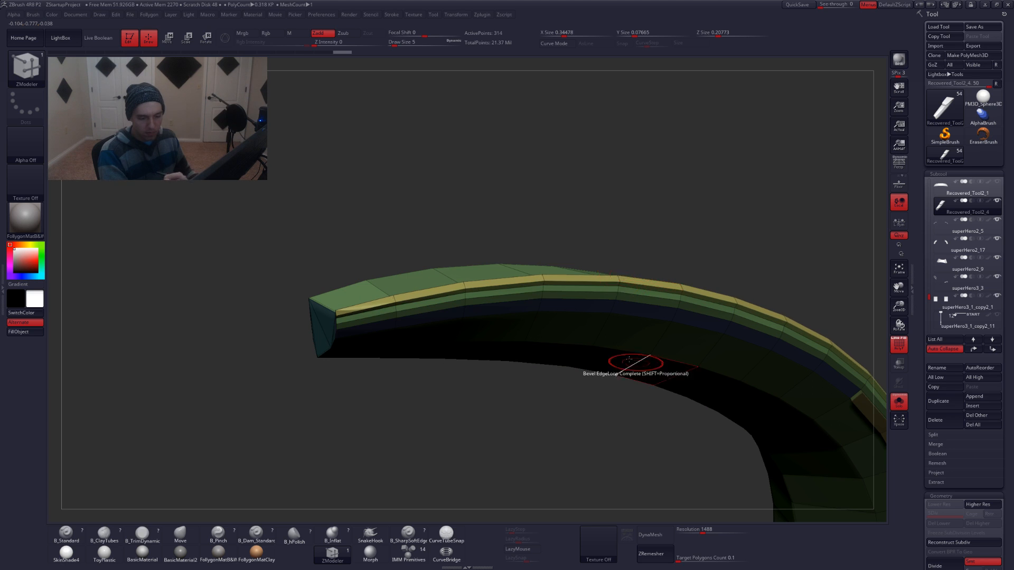
{"action": "right_click_drag", "start_coordinate": [646, 368], "coordinate": [540, 335], "text": "alt"}
{"action": "right_click_drag", "start_coordinate": [775, 428], "coordinate": [686, 288], "text": "alt"}
{"action": "key", "text": "ctrl+z"}
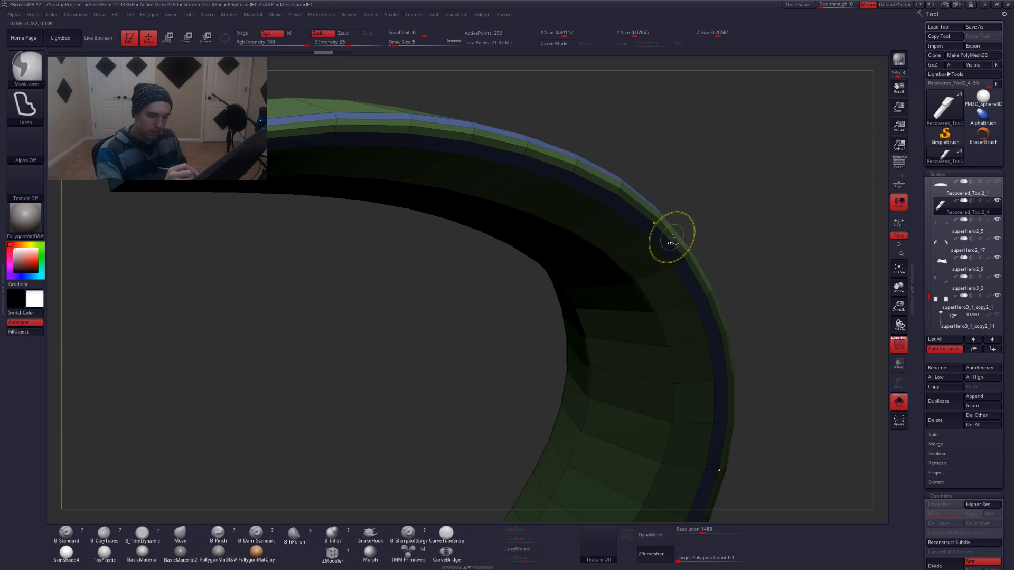
Extrude the beveled strip along the brim copy's lower edge into a thin raised lip and compare the smoothed and unsmoothed shape
{"action": "mouse_move", "coordinate": [678, 313]}
{"action": "left_mouse_down", "text": "ctrl"}
{"action": "mouse_move", "coordinate": [705, 313]}
{"action": "mouse_move", "coordinate": [709, 297]}
{"action": "left_mouse_up", "text": "ctrl"}
{"action": "right_click_drag", "start_coordinate": [702, 310], "coordinate": [701, 282]}
{"action": "left_click_drag", "start_coordinate": [688, 266], "coordinate": [698, 245]}
{"action": "right_click_drag", "start_coordinate": [690, 259], "coordinate": [638, 386], "text": "ctrl"}
{"action": "key", "text": "d"}
{"action": "key", "text": "shift+d"}
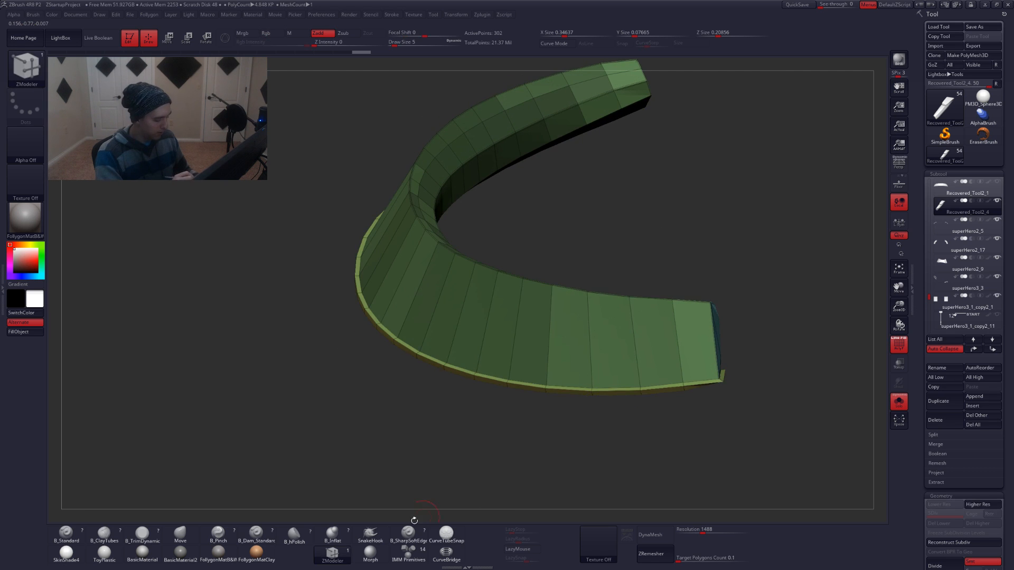
Set the ZModeler edge action to Crease with EdgeLoop Complete and crease the edge loop along the brim lip's underside
{"action": "right_click_drag", "start_coordinate": [591, 403], "coordinate": [650, 406], "text": "ctrl"}
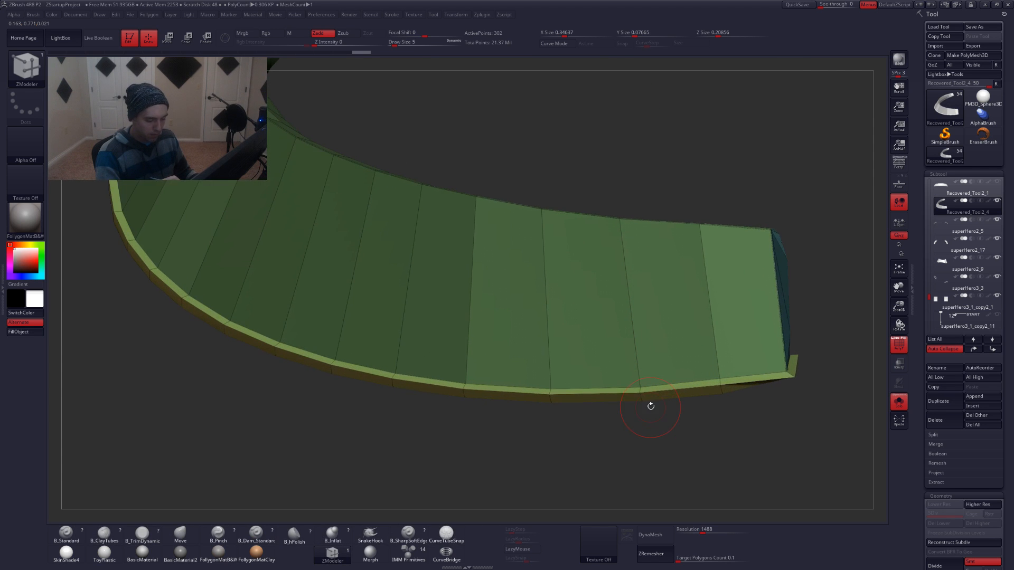
{"action": "key", "text": "space"}
{"action": "left_click", "coordinate": [599, 387]}
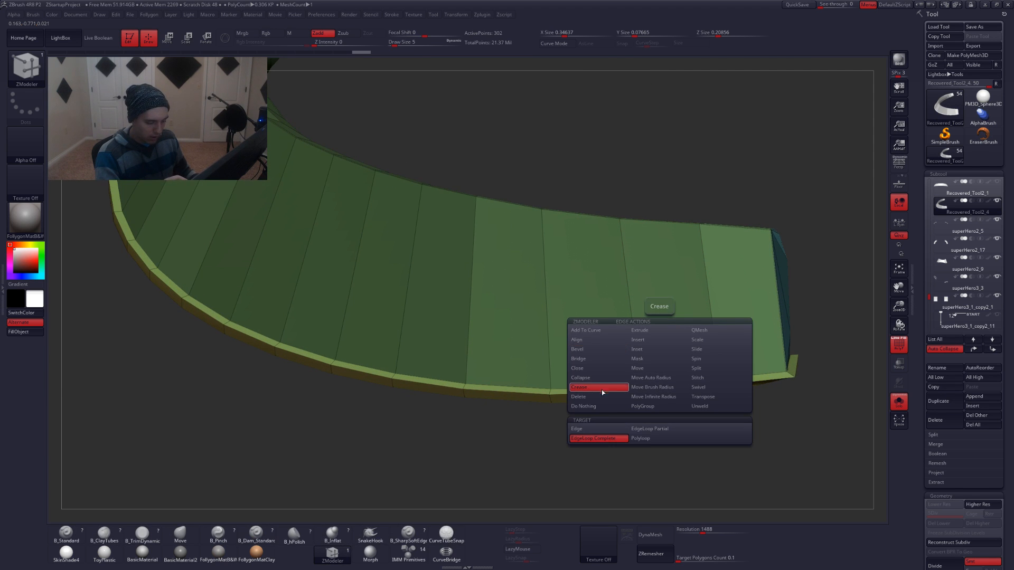
{"action": "left_click", "coordinate": [645, 397]}
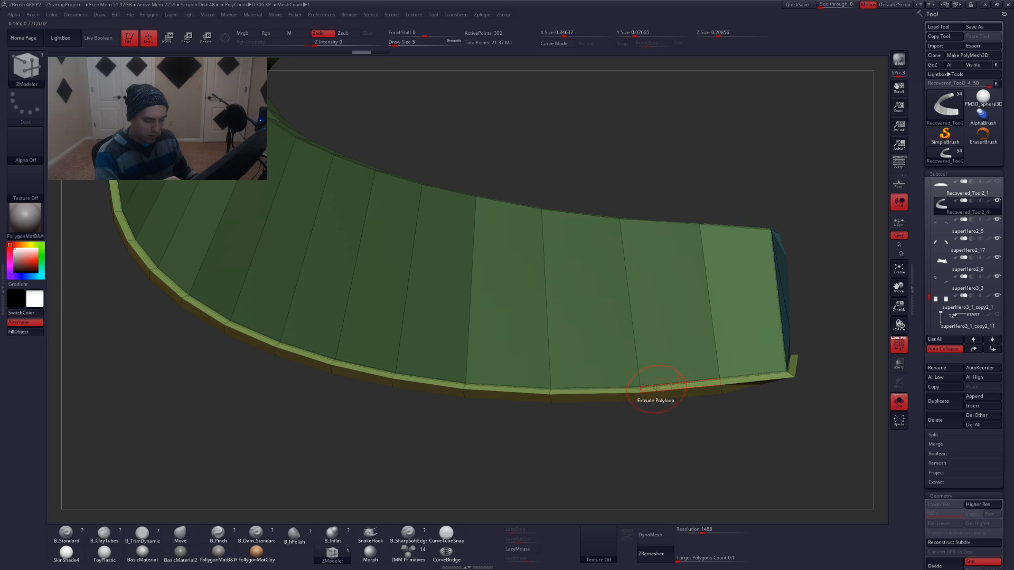
{"action": "key", "text": "ctrl+z"}
{"action": "key", "text": "ctrl+z"}
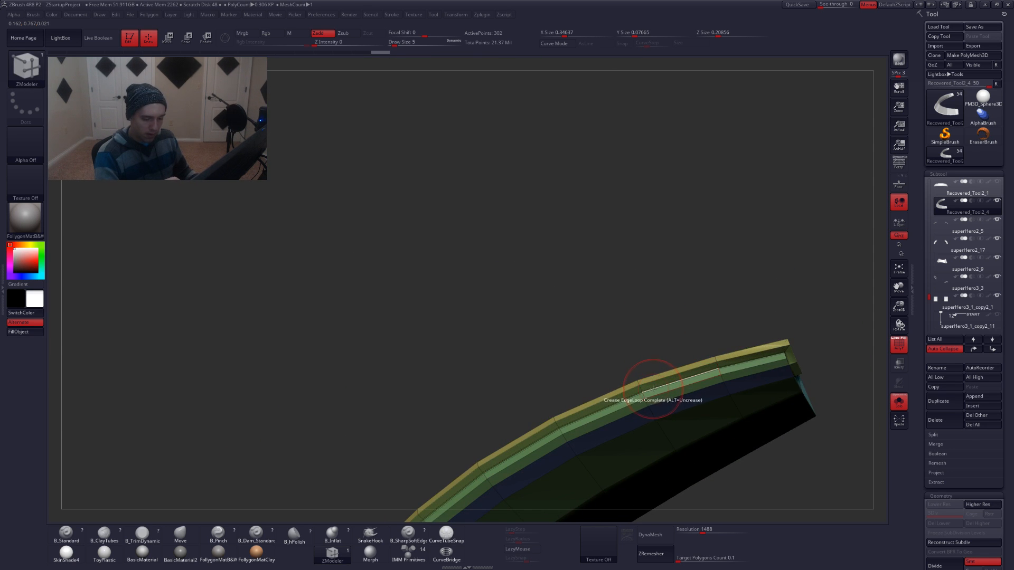
{"action": "left_click", "coordinate": [651, 392]}
{"action": "mouse_move", "coordinate": [651, 392]}
{"action": "right_mouse_down"}
{"action": "mouse_move", "coordinate": [637, 464]}
{"action": "mouse_move", "coordinate": [654, 392]}
{"action": "mouse_move", "coordinate": [686, 399]}
{"action": "mouse_move", "coordinate": [627, 417]}
{"action": "mouse_move", "coordinate": [634, 446]}
{"action": "mouse_move", "coordinate": [629, 415]}
{"action": "mouse_move", "coordinate": [671, 396]}
{"action": "mouse_move", "coordinate": [639, 377]}
{"action": "mouse_move", "coordinate": [663, 364]}
{"action": "right_mouse_up"}
Show the whole character without wireframe and switch to the Move brush with draw size 33 to work on the brim
{"action": "key", "text": "shift+f"}
{"action": "key", "text": "alt+s"}
{"action": "key", "text": "b"}
{"action": "key", "text": "m"}
{"action": "key", "text": "v"}
{"action": "key", "text": "space"}
{"action": "key", "text": "space"}
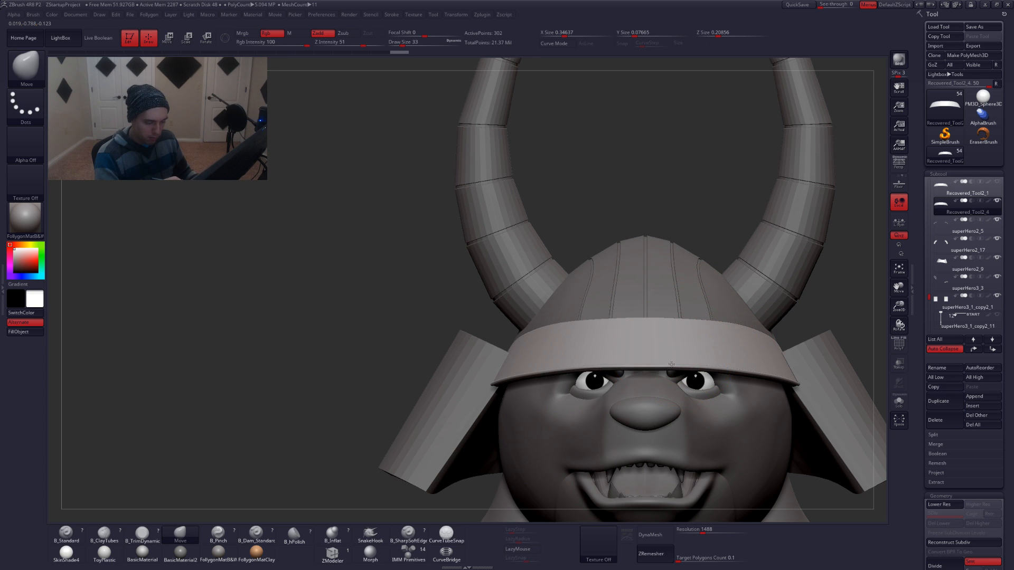
{"action": "right_click_drag", "start_coordinate": [666, 384], "coordinate": [635, 370]}
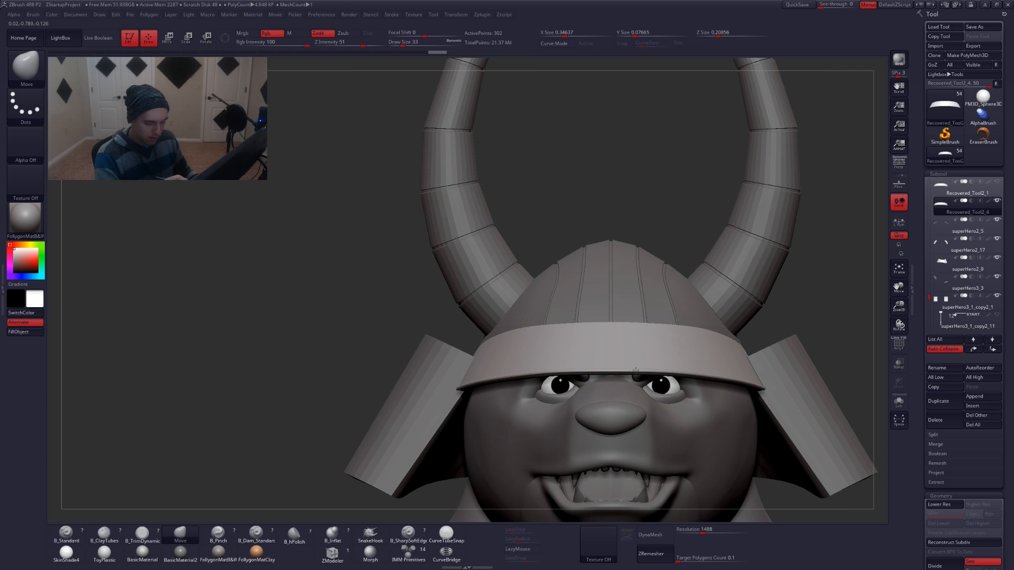
{"action": "right_click_drag", "start_coordinate": [635, 370], "coordinate": [720, 374]}
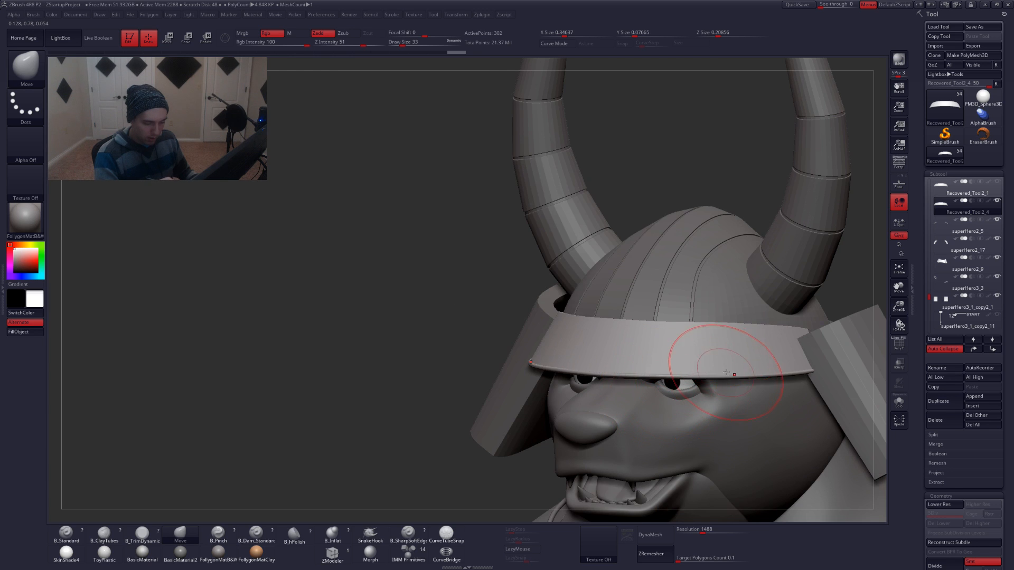
Refine the shape of the helmet's front brim with the Move brush at draw size 41
{"action": "key", "text": "space"}
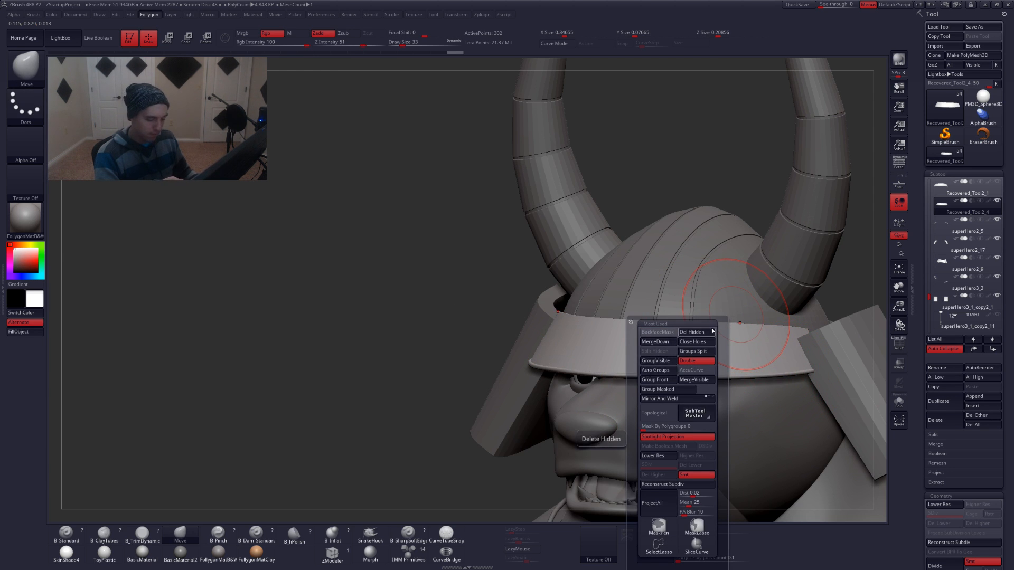
{"action": "key", "text": "s"}
{"action": "left_click_drag", "start_coordinate": [658, 374], "coordinate": [661, 377]}
{"action": "right_click_drag", "start_coordinate": [661, 377], "coordinate": [667, 380], "text": "shift"}
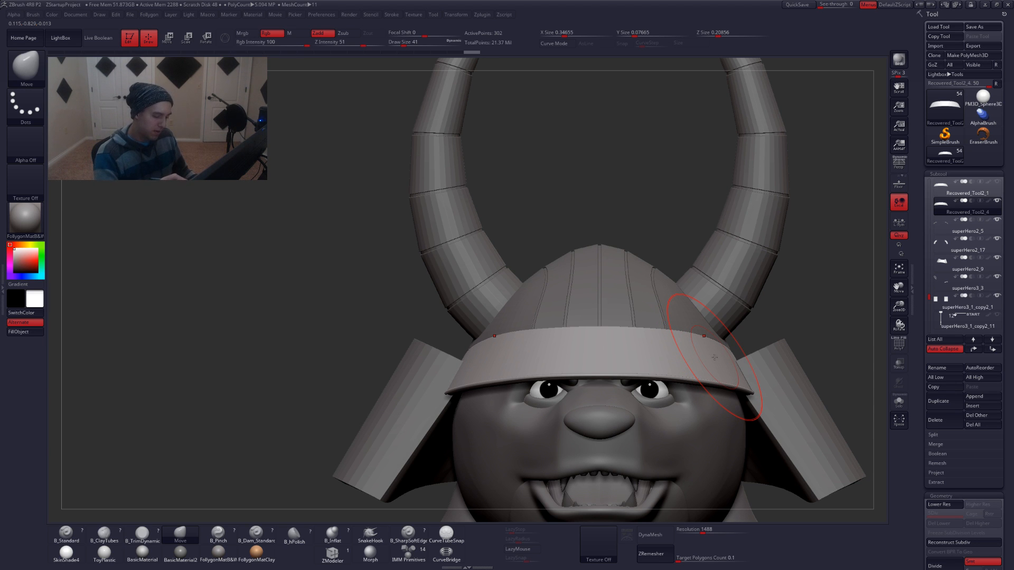
{"action": "right_click_drag", "start_coordinate": [719, 407], "coordinate": [660, 388], "text": "alt"}
{"action": "right_click_drag", "start_coordinate": [586, 388], "coordinate": [686, 389]}
{"action": "mouse_move", "coordinate": [657, 422]}
{"action": "right_mouse_down"}
{"action": "mouse_move", "coordinate": [644, 441]}
{"action": "mouse_move", "coordinate": [638, 394]}
{"action": "mouse_move", "coordinate": [676, 360]}
{"action": "mouse_move", "coordinate": [668, 363]}
{"action": "right_mouse_up"}
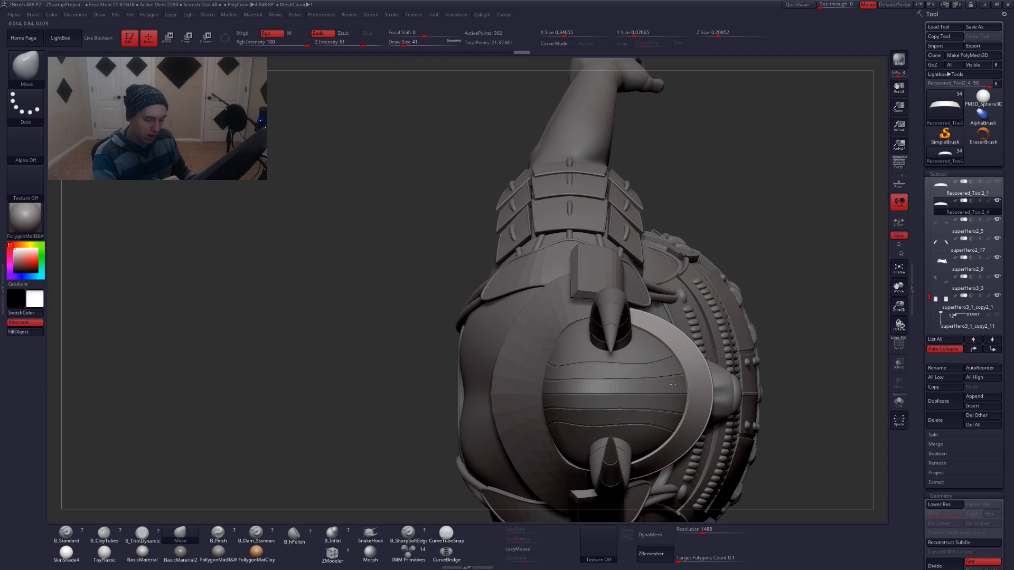
{"action": "right_click_drag", "start_coordinate": [638, 400], "coordinate": [668, 406]}
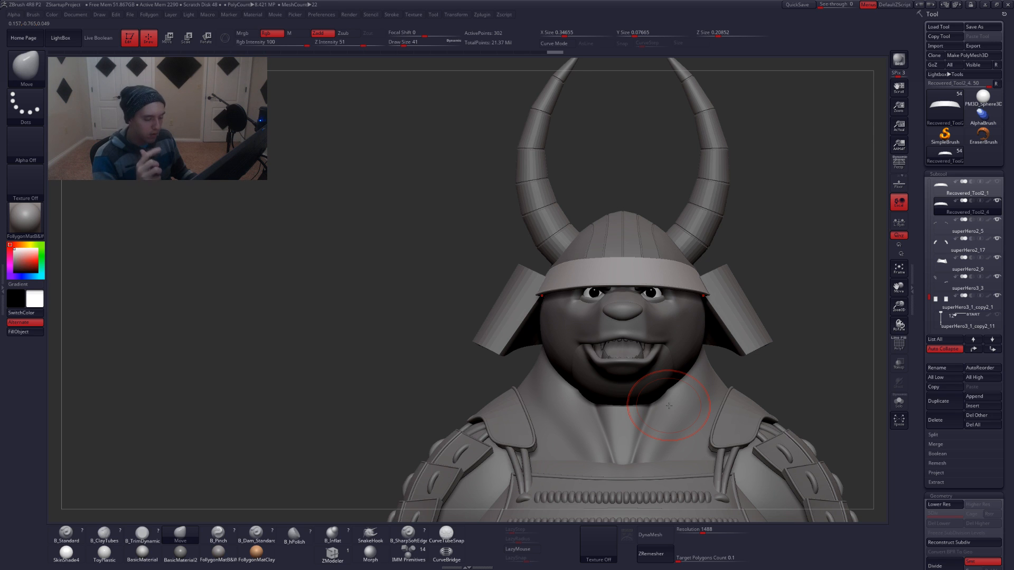
Select the helmet's rear neck guard and adjust its upper edge with the Move brush at draw size 37
{"action": "mouse_move", "coordinate": [705, 303]}
{"action": "right_mouse_down"}
{"action": "mouse_move", "coordinate": [710, 366]}
{"action": "mouse_move", "coordinate": [553, 344]}
{"action": "mouse_move", "coordinate": [602, 397]}
{"action": "right_mouse_up"}
{"action": "left_click", "coordinate": [590, 358], "text": "alt"}
{"action": "key", "text": "space"}
{"action": "left_click_drag", "start_coordinate": [579, 381], "coordinate": [579, 381]}
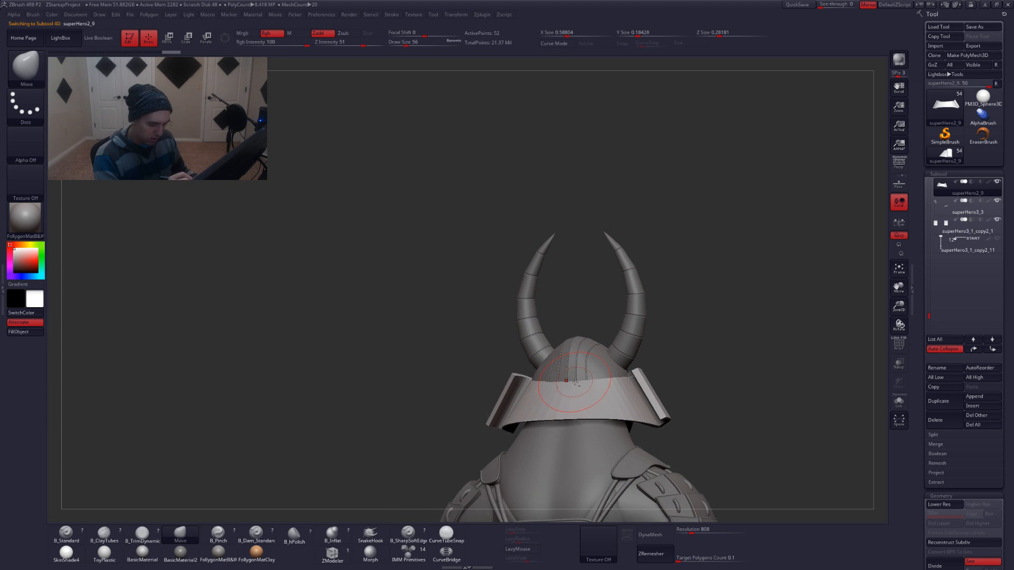
{"action": "mouse_move", "coordinate": [577, 384]}
{"action": "right_mouse_down"}
{"action": "mouse_move", "coordinate": [593, 414]}
{"action": "mouse_move", "coordinate": [593, 454]}
{"action": "right_mouse_up"}
{"action": "right_click_drag", "start_coordinate": [580, 384], "coordinate": [585, 442]}
{"action": "key", "text": "space"}
{"action": "left_click_drag", "start_coordinate": [589, 381], "coordinate": [595, 380]}
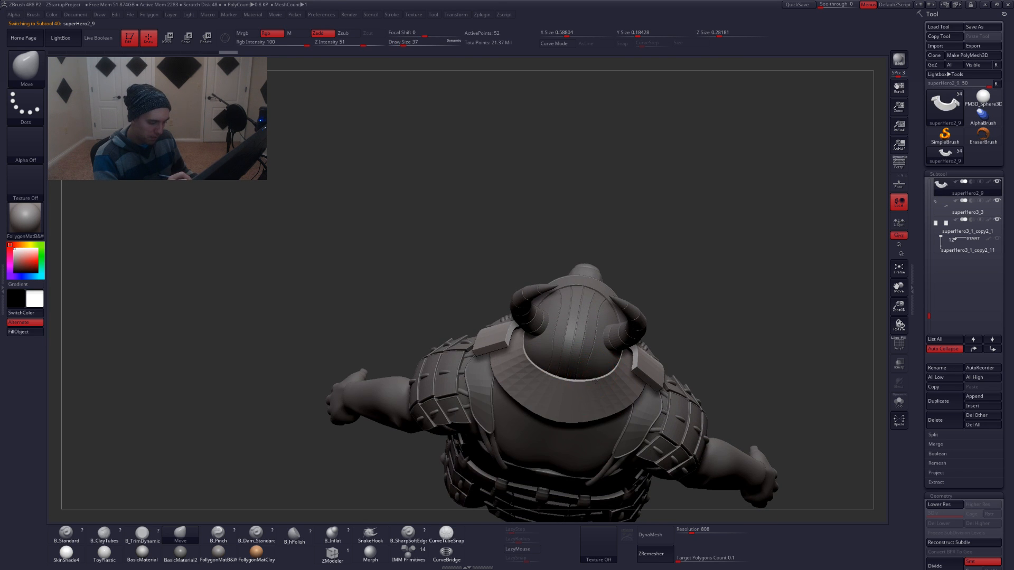
{"action": "mouse_move", "coordinate": [594, 380]}
{"action": "right_mouse_down"}
{"action": "mouse_move", "coordinate": [601, 370]}
{"action": "mouse_move", "coordinate": [607, 380]}
{"action": "right_mouse_up"}
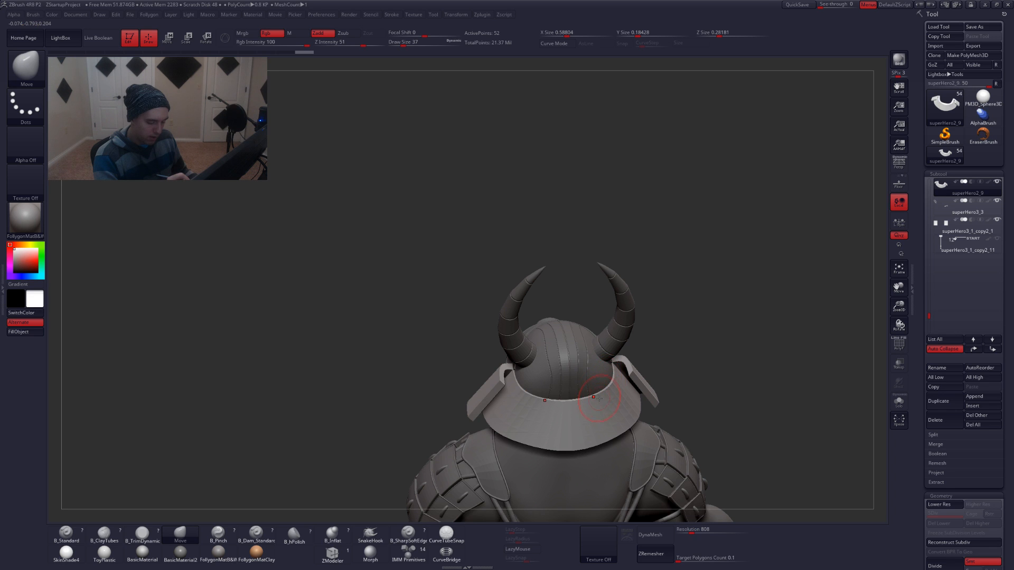
Continue fitting the neck guard's upper edge around the helmet dome with the Move brush, ending at draw size 49
{"action": "mouse_move", "coordinate": [596, 410]}
{"action": "right_mouse_down"}
{"action": "mouse_move", "coordinate": [592, 370]}
{"action": "mouse_move", "coordinate": [607, 381]}
{"action": "right_mouse_up"}
{"action": "key", "text": "space"}
{"action": "left_click_drag", "start_coordinate": [621, 378], "coordinate": [646, 378]}
{"action": "mouse_move", "coordinate": [611, 379]}
{"action": "right_mouse_down"}
{"action": "mouse_move", "coordinate": [601, 397]}
{"action": "mouse_move", "coordinate": [634, 443]}
{"action": "mouse_move", "coordinate": [601, 421]}
{"action": "right_mouse_up"}
{"action": "key", "text": "space"}
{"action": "left_click_drag", "start_coordinate": [615, 415], "coordinate": [595, 412]}
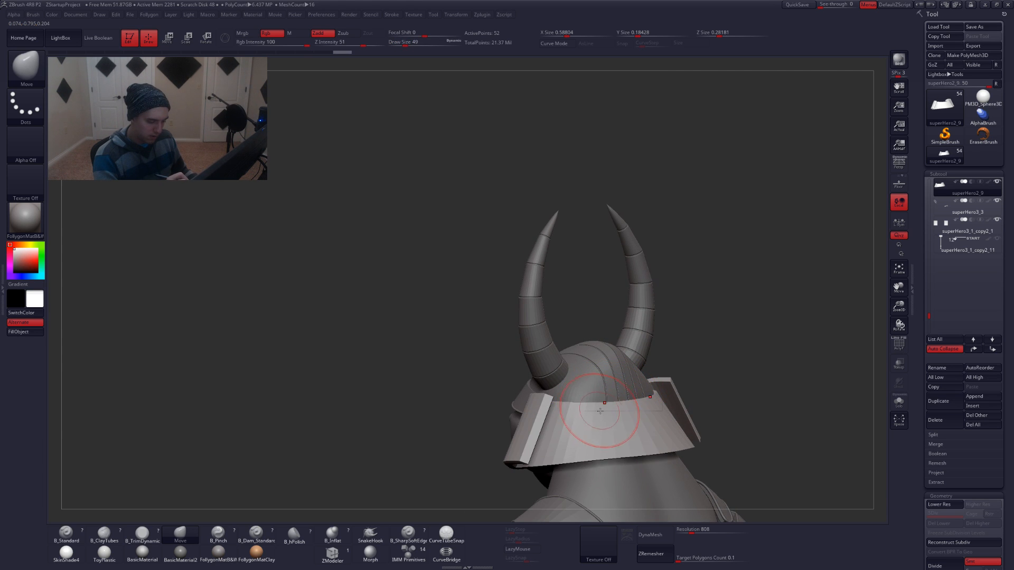
{"action": "mouse_move", "coordinate": [600, 411]}
{"action": "right_mouse_down"}
{"action": "mouse_move", "coordinate": [641, 387]}
{"action": "mouse_move", "coordinate": [687, 378]}
{"action": "mouse_move", "coordinate": [691, 313]}
{"action": "right_mouse_up"}
Select the helmet's front brim and duplicate its subtool
{"action": "left_click", "coordinate": [634, 390], "text": "alt"}
{"action": "mouse_move", "coordinate": [646, 381]}
{"action": "right_mouse_down", "text": "shift"}
{"action": "mouse_move", "coordinate": [710, 362]}
{"action": "mouse_move", "coordinate": [684, 393]}
{"action": "right_mouse_up", "text": "shift"}
{"action": "mouse_move", "coordinate": [644, 360]}
{"action": "right_mouse_down", "text": "alt"}
{"action": "mouse_move", "coordinate": [669, 444]}
{"action": "mouse_move", "coordinate": [640, 363]}
{"action": "right_mouse_up", "text": "alt"}
{"action": "left_click", "coordinate": [610, 372], "text": "alt"}
{"action": "mouse_move", "coordinate": [593, 388]}
{"action": "right_mouse_down"}
{"action": "mouse_move", "coordinate": [648, 393]}
{"action": "mouse_move", "coordinate": [628, 393]}
{"action": "mouse_move", "coordinate": [654, 420]}
{"action": "mouse_move", "coordinate": [578, 364]}
{"action": "mouse_move", "coordinate": [616, 370]}
{"action": "right_mouse_up"}
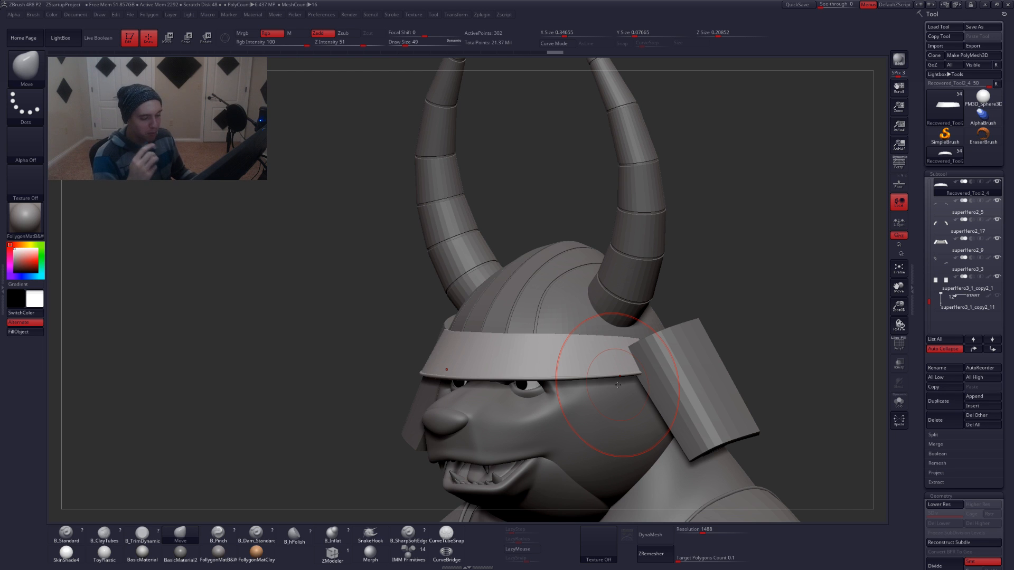
{"action": "right_click_drag", "start_coordinate": [725, 322], "coordinate": [666, 345], "text": "ctrl"}
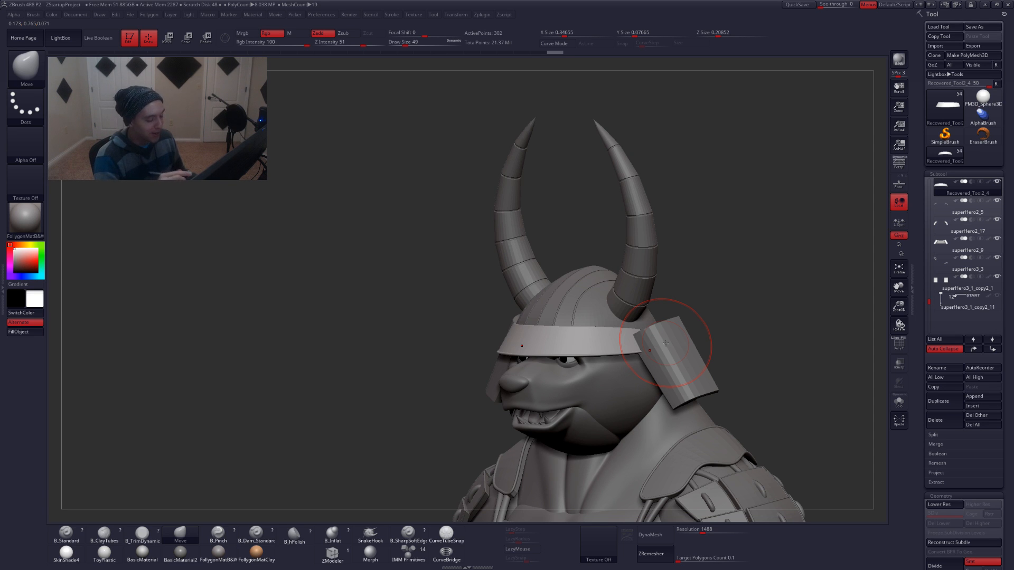
{"action": "mouse_move", "coordinate": [624, 384]}
{"action": "right_mouse_down", "text": "shift"}
{"action": "mouse_move", "coordinate": [598, 372]}
{"action": "mouse_move", "coordinate": [640, 372]}
{"action": "mouse_move", "coordinate": [627, 364]}
{"action": "mouse_move", "coordinate": [612, 377]}
{"action": "right_mouse_up", "text": "shift"}
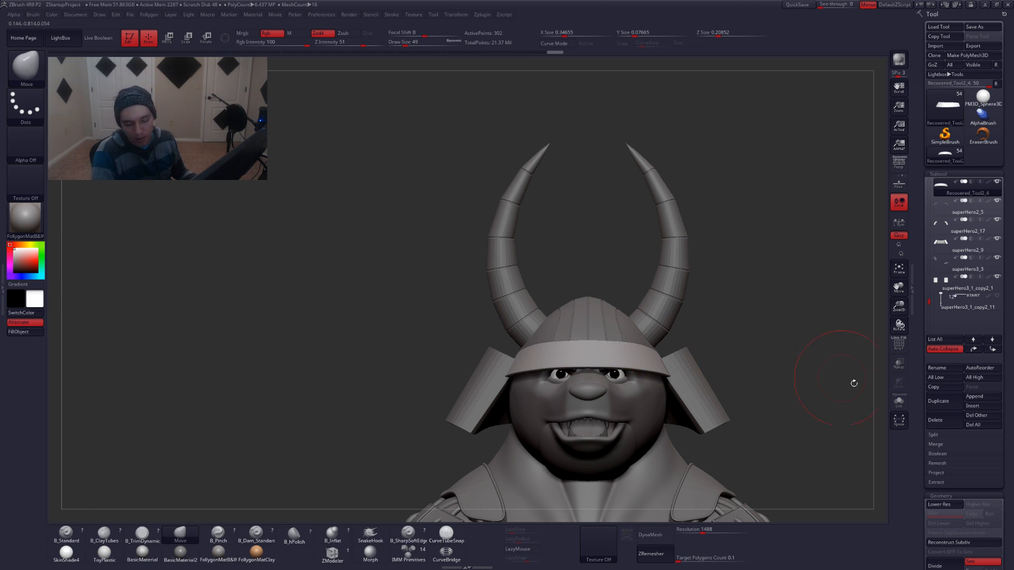
{"action": "key", "text": "shift+d"}
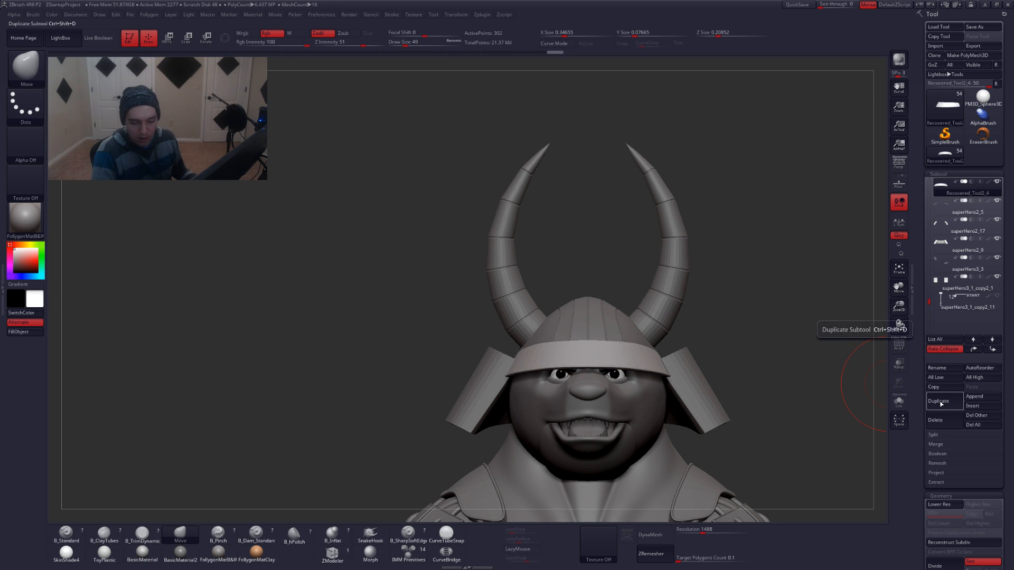
{"action": "left_click", "coordinate": [930, 401]}
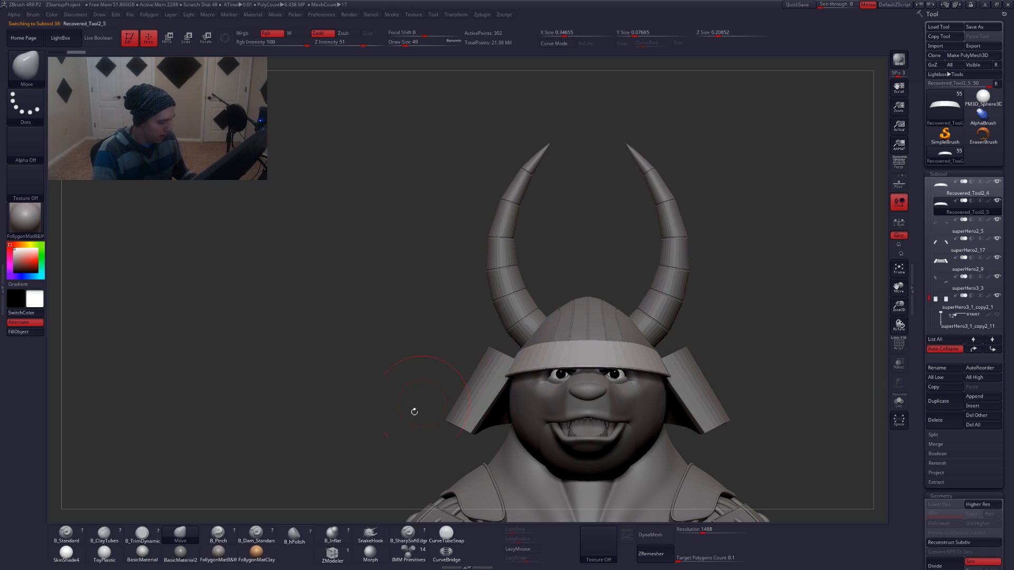
Choose the IMM MachineParts insert brush and pick its RecessedDial01 mesh
{"action": "key", "text": "v"}
{"action": "key", "text": "v"}
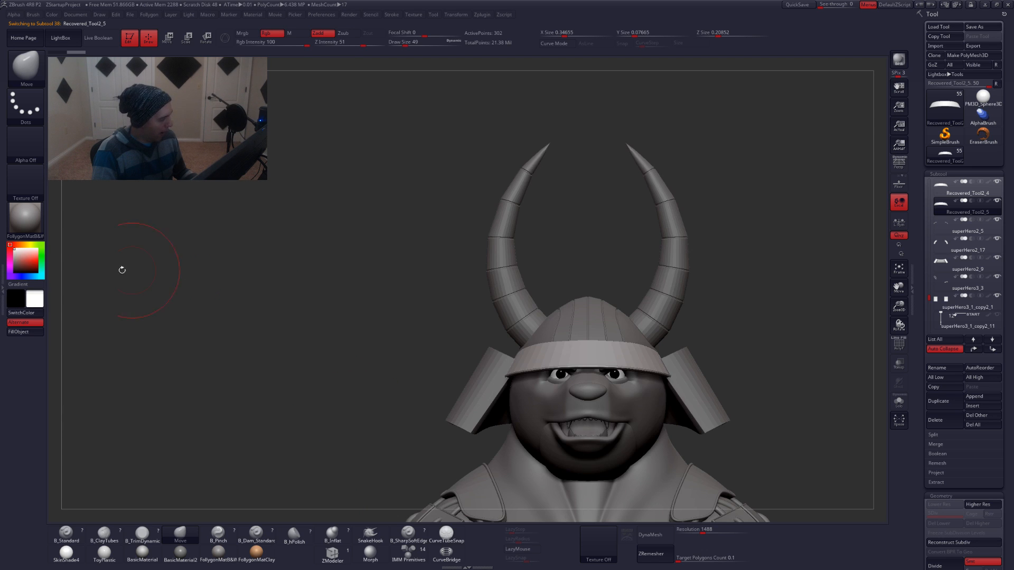
{"action": "key", "text": "b"}
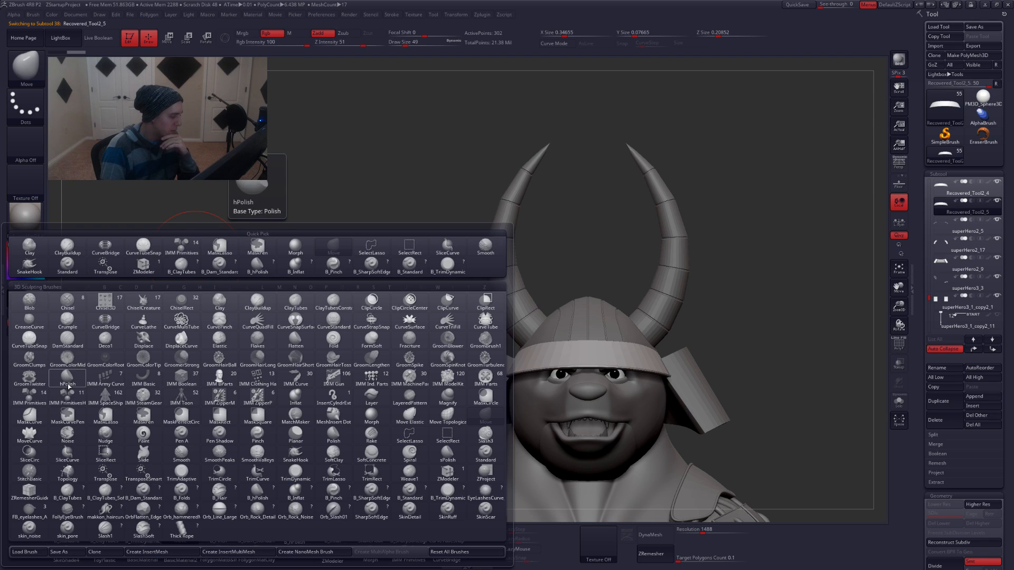
{"action": "left_click", "coordinate": [221, 288]}
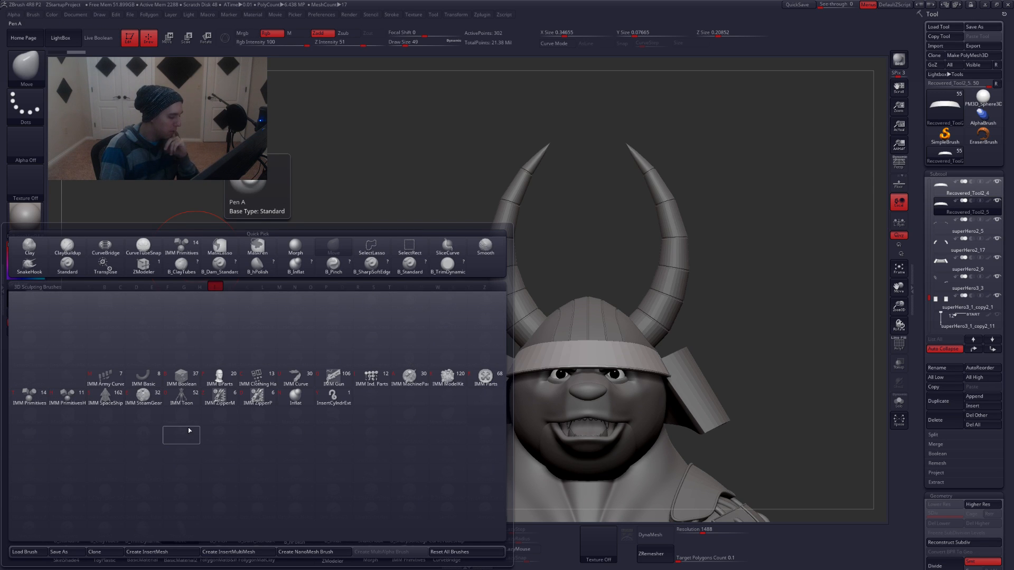
{"action": "left_click", "coordinate": [400, 380]}
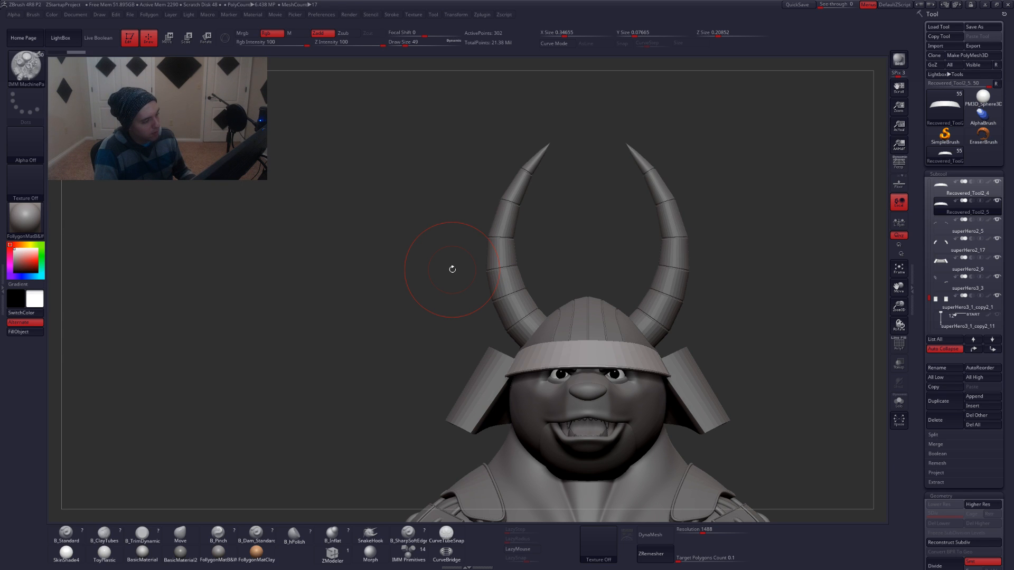
{"action": "key", "text": "m"}
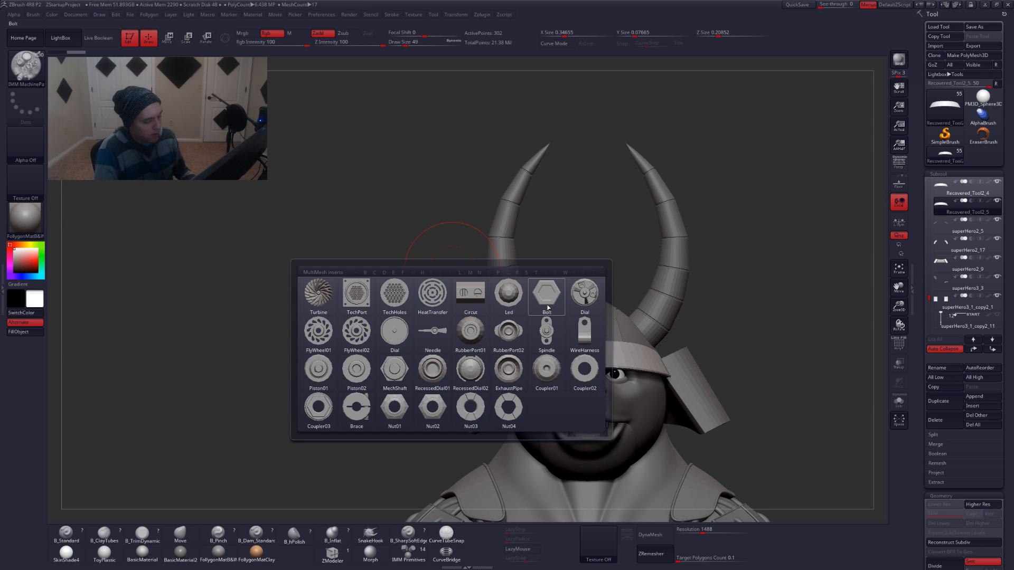
{"action": "mouse_move", "coordinate": [502, 308]}
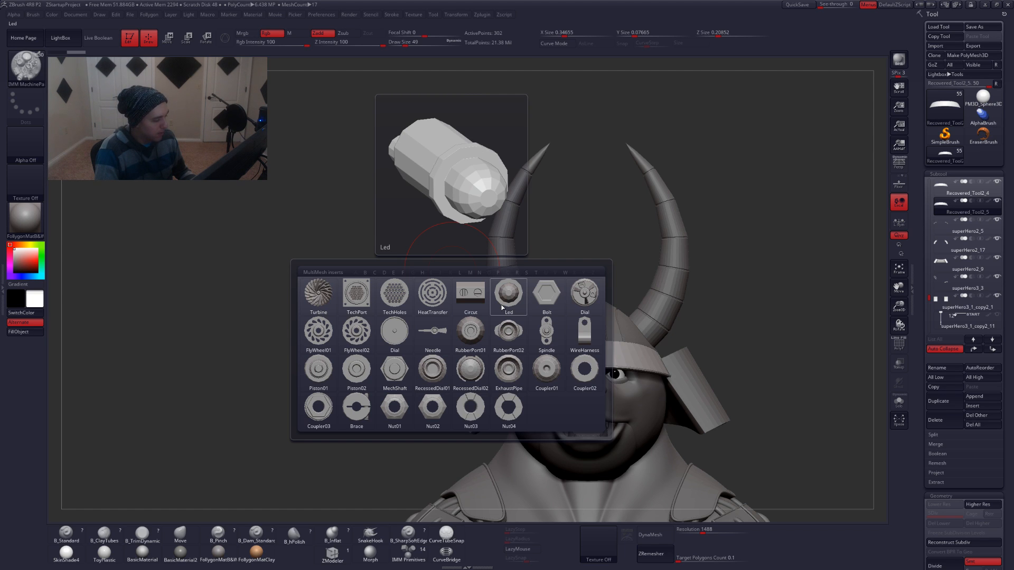
{"action": "left_click", "coordinate": [432, 370]}
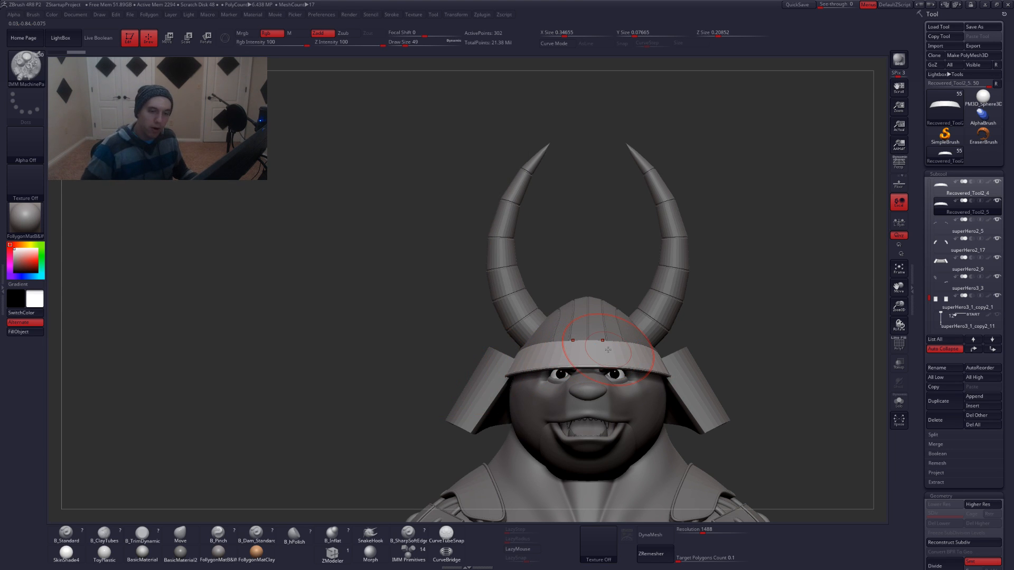
Insert the recessed dial mesh as a small stud on the centre of the duplicated front brim, using draw size 9
{"action": "right_click_drag", "start_coordinate": [561, 339], "coordinate": [607, 379]}
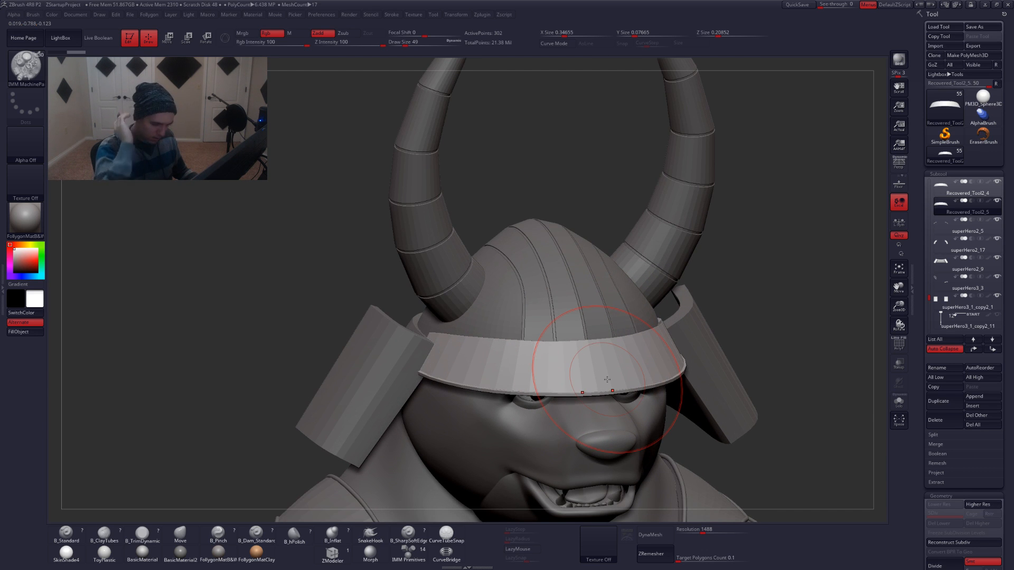
{"action": "key", "text": "space"}
{"action": "left_click_drag", "start_coordinate": [595, 358], "coordinate": [584, 358]}
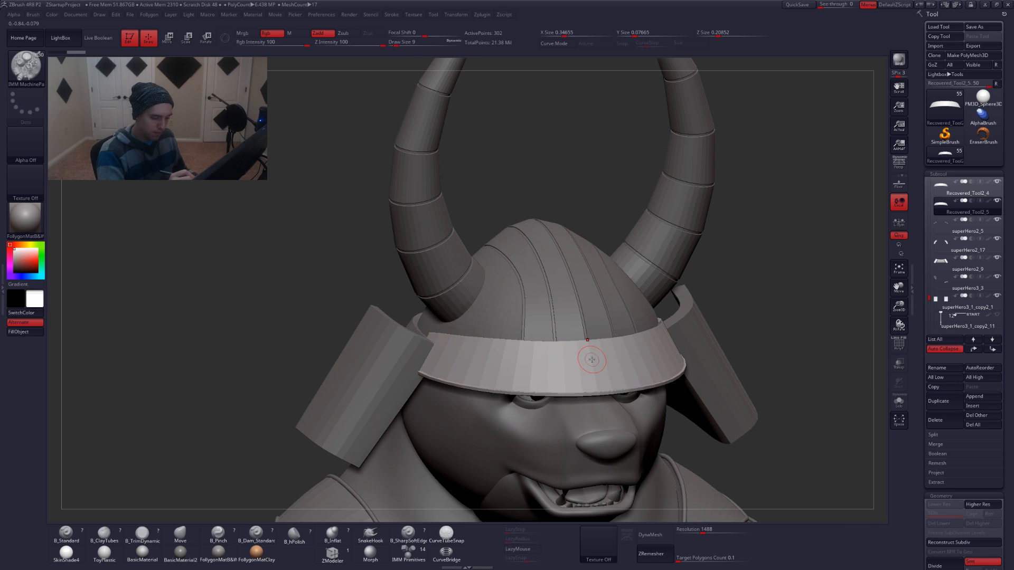
{"action": "right_click_drag", "start_coordinate": [591, 364], "coordinate": [603, 385], "text": "shift"}
{"action": "key", "text": "shift+s"}
{"action": "key", "text": "shift+f"}
{"action": "left_click_drag", "start_coordinate": [592, 353], "coordinate": [591, 364]}
Isolate the inserted stud and delete the duplicated brim's hidden geometry
{"action": "right_click_drag", "start_coordinate": [591, 364], "coordinate": [621, 407]}
{"action": "left_click", "coordinate": [563, 354], "text": "ctrl+shift"}
{"action": "left_click_drag", "start_coordinate": [590, 344], "coordinate": [626, 325], "text": "ctrl+shift"}
{"action": "key", "text": "space"}
{"action": "left_click", "coordinate": [687, 336]}
{"action": "key", "text": "shift+f"}
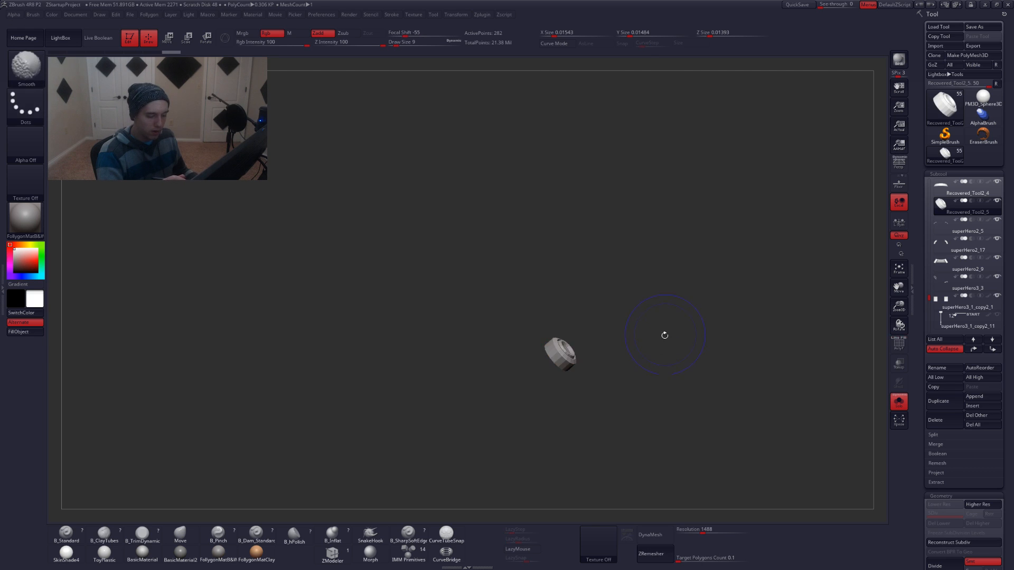
Move the stud up the slope of the brim to near its upper edge with the Transpose move tool
{"action": "key", "text": "alt+s"}
{"action": "right_click_drag", "start_coordinate": [572, 365], "coordinate": [638, 353], "text": "alt"}
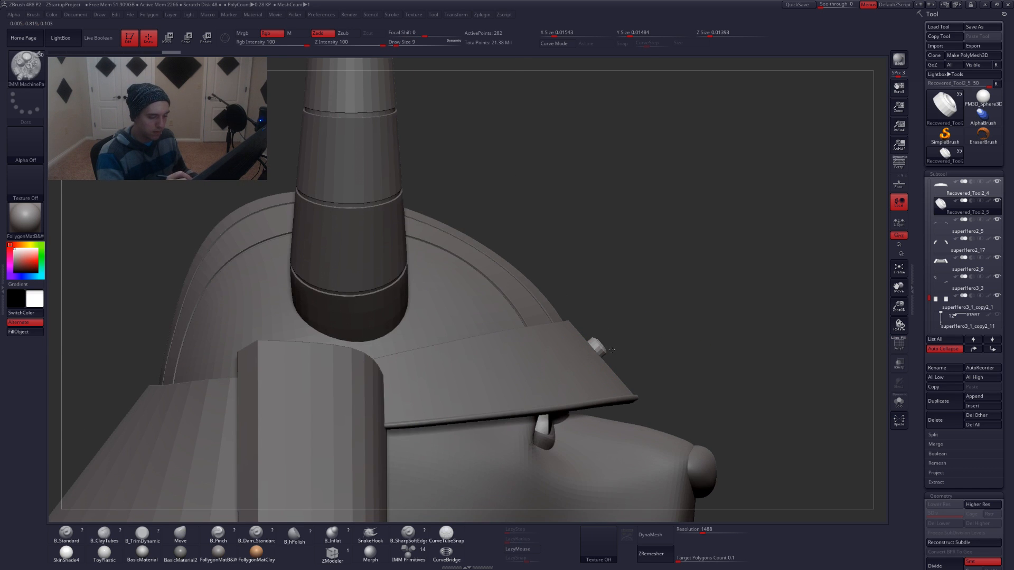
{"action": "key", "text": "w"}
{"action": "left_click_drag", "start_coordinate": [643, 308], "coordinate": [637, 292]}
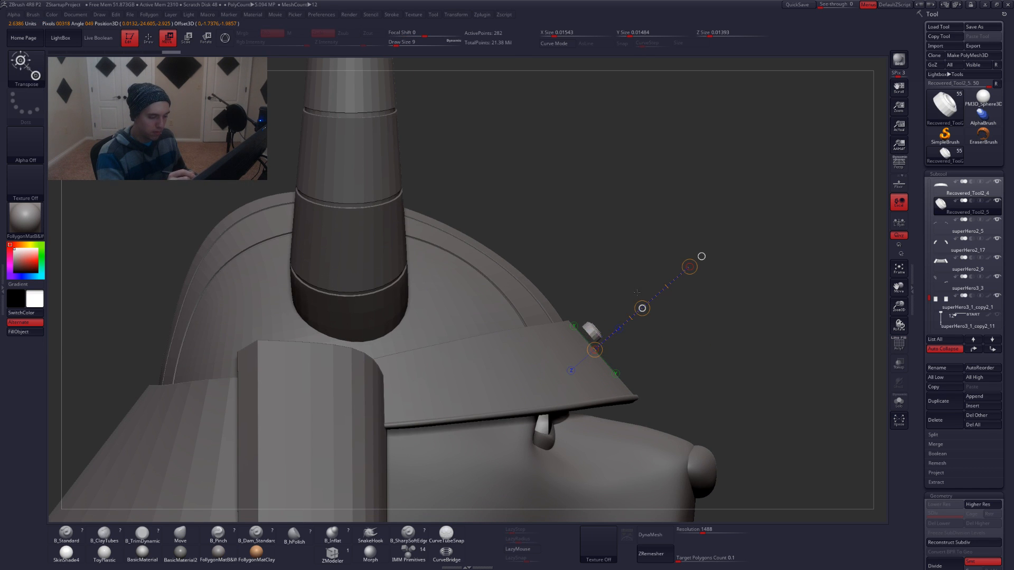
{"action": "key", "text": "q"}
{"action": "right_click_drag", "start_coordinate": [777, 341], "coordinate": [735, 344]}
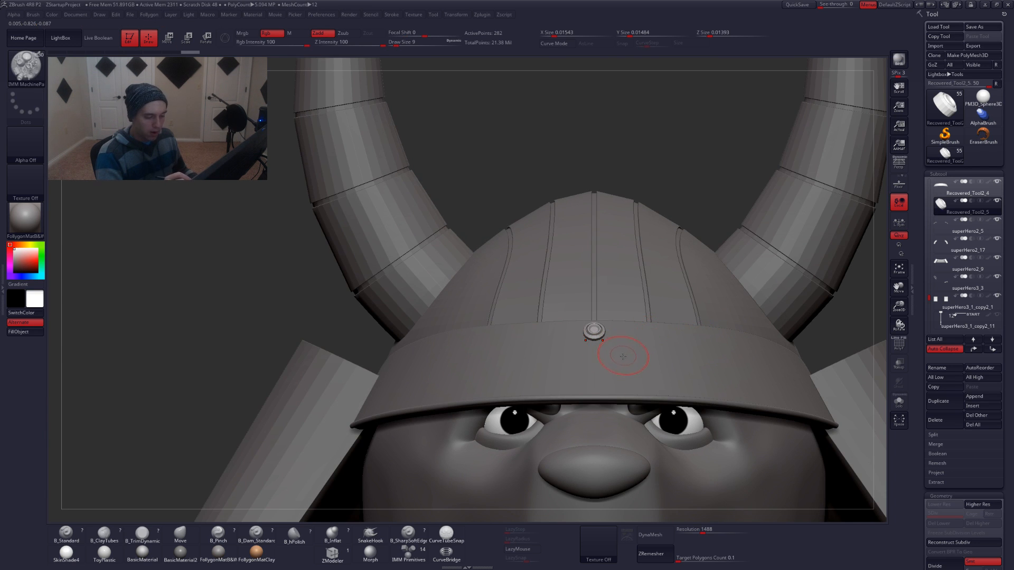
Preview the stud at the higher subdivision level, then return it to the lower level
{"action": "right_click_drag", "start_coordinate": [623, 357], "coordinate": [615, 395]}
{"action": "key", "text": "d"}
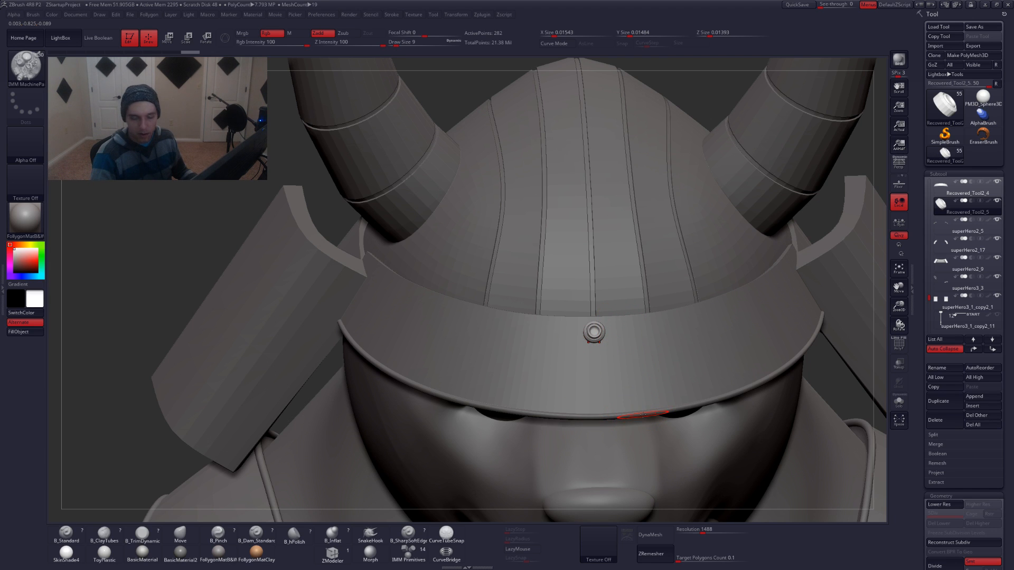
{"action": "key", "text": "shift+d"}
Pick the Coupler01 mesh from the IMM MachineParts set as an alternative stud shape
{"action": "key", "text": "b"}
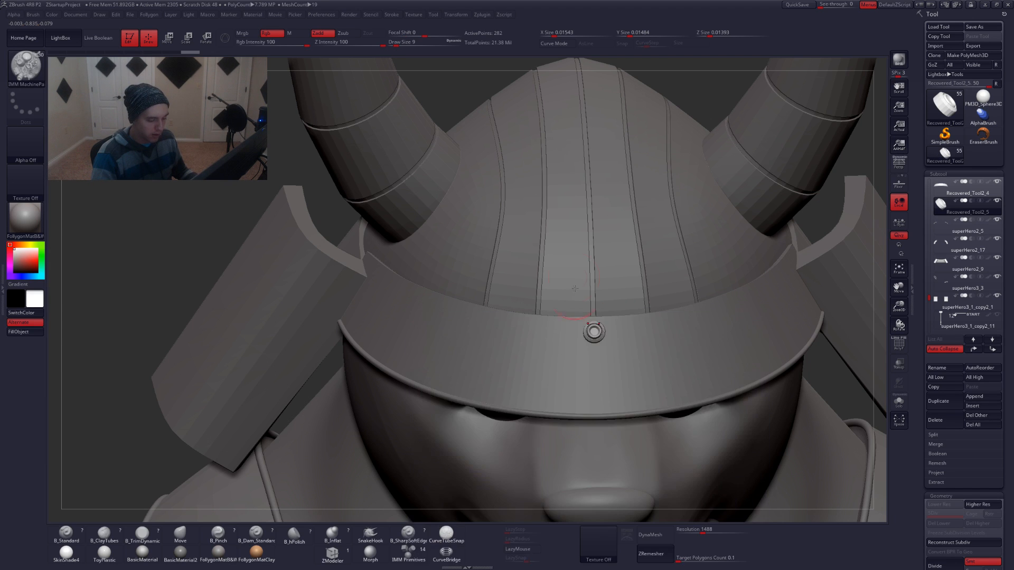
{"action": "key", "text": "m"}
{"action": "mouse_move", "coordinate": [596, 359]}
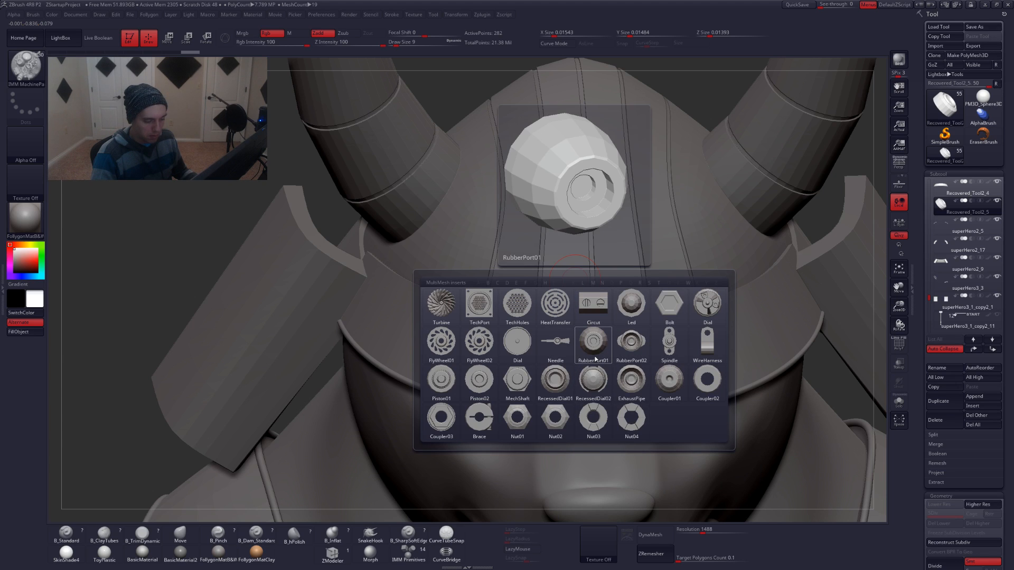
{"action": "left_click", "coordinate": [677, 384]}
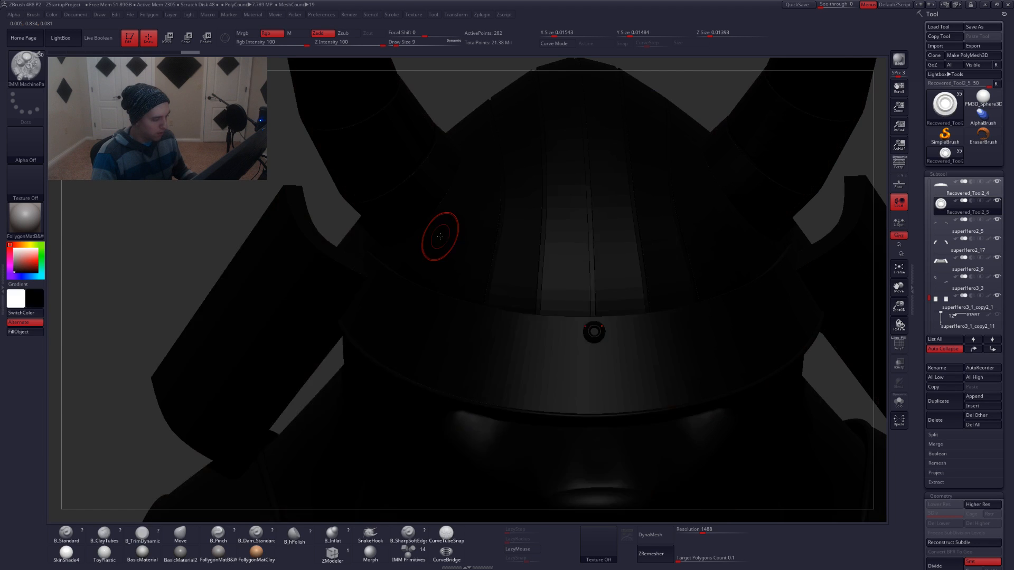
Load the IMM Ind. Parts insert brush and pick its Pipe mesh as an alternative stud shape
{"action": "key", "text": "v"}
{"action": "key", "text": "b"}
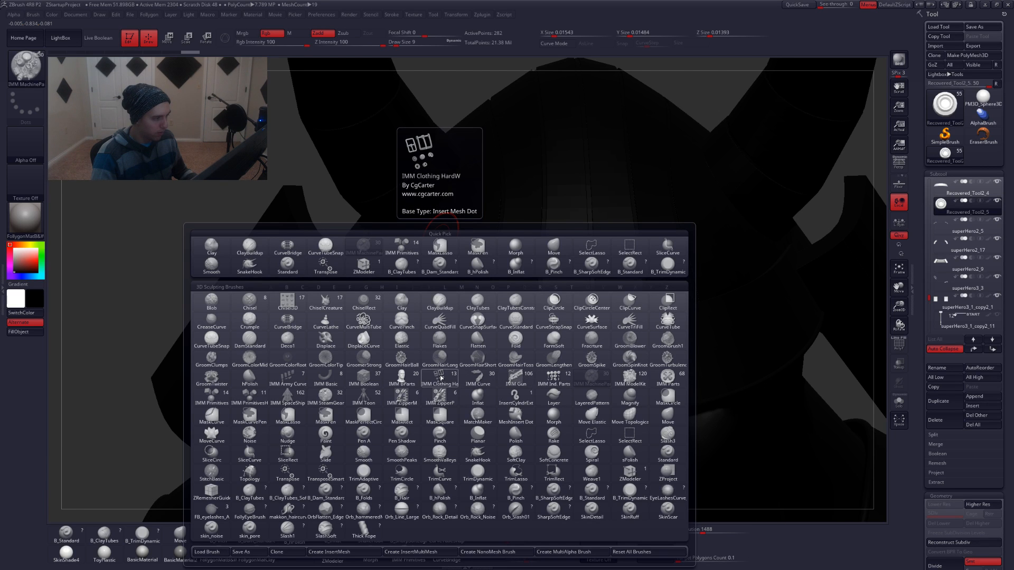
{"action": "left_click", "coordinate": [398, 286]}
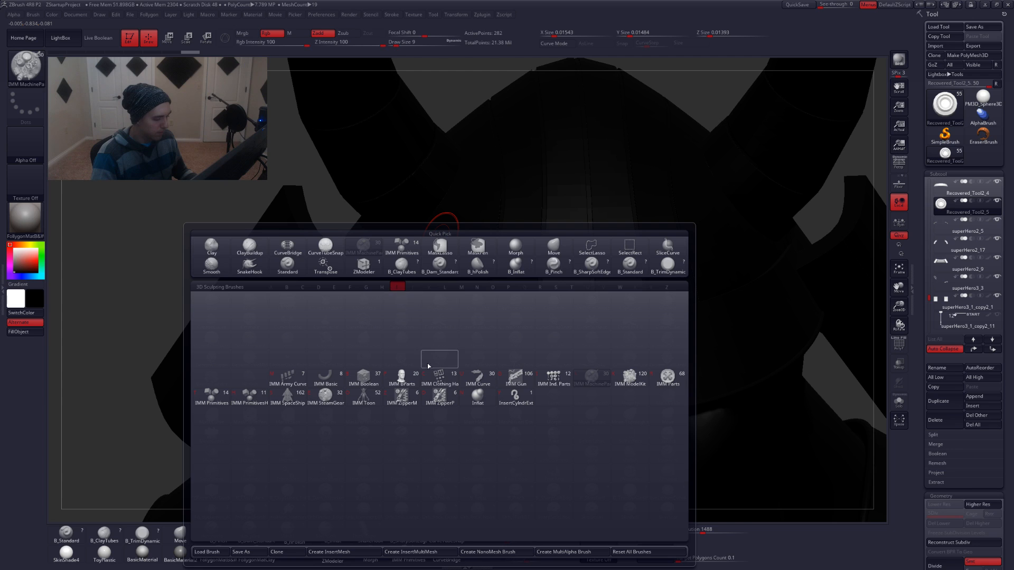
{"action": "mouse_move", "coordinate": [435, 374]}
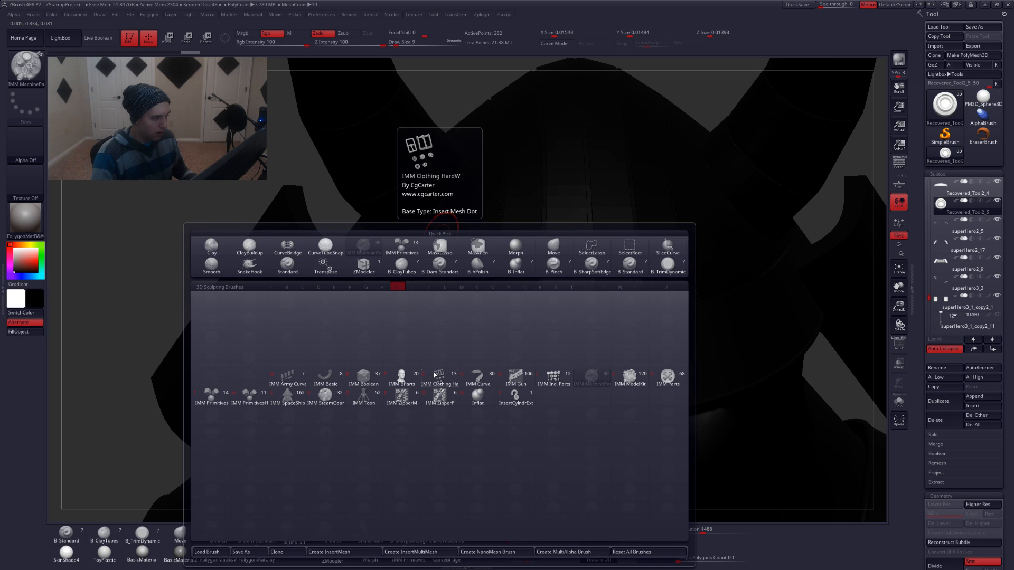
{"action": "left_click", "coordinate": [553, 376]}
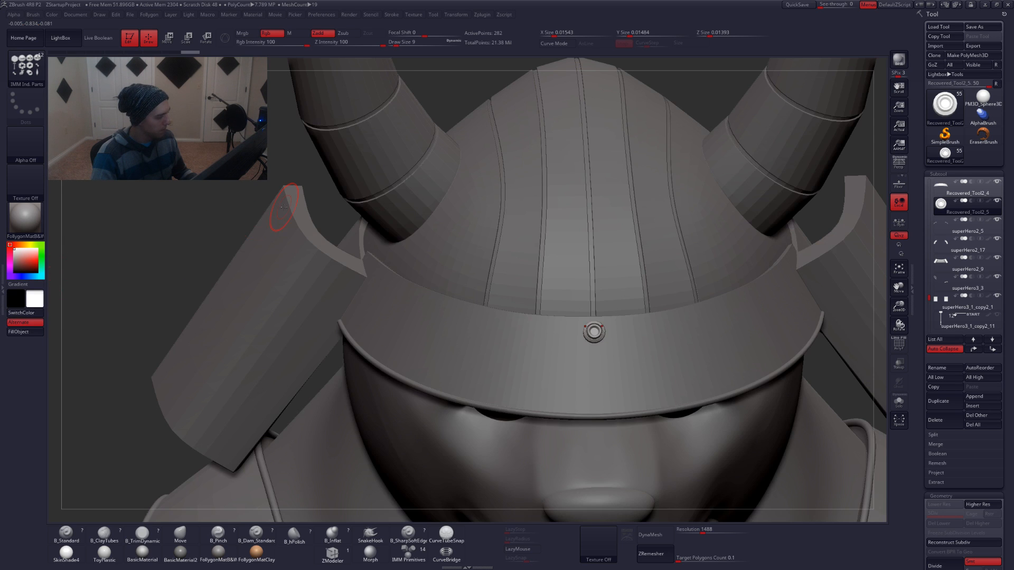
{"action": "left_click", "coordinate": [16, 314]}
{"action": "key", "text": "m"}
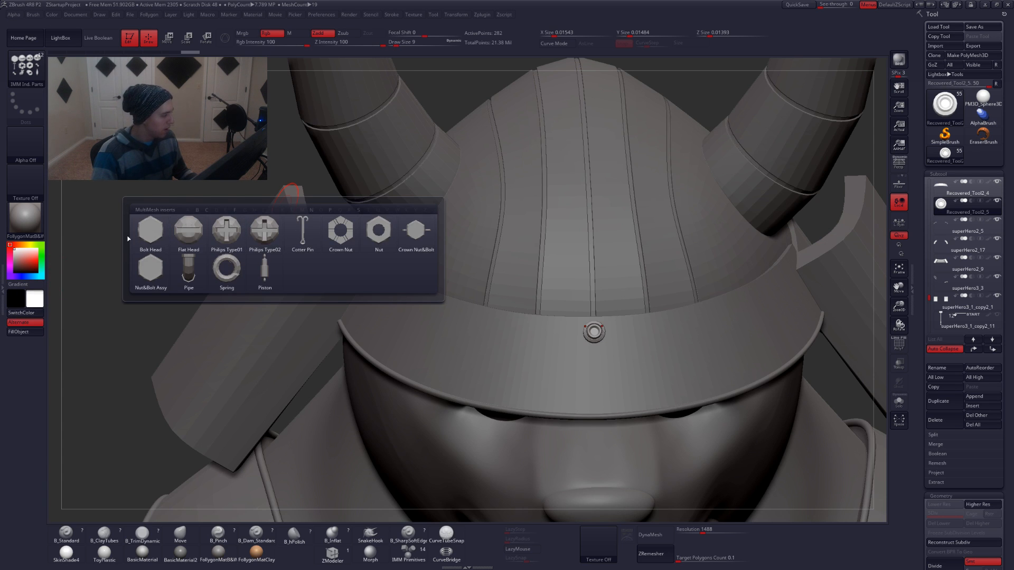
{"action": "left_click", "coordinate": [189, 270]}
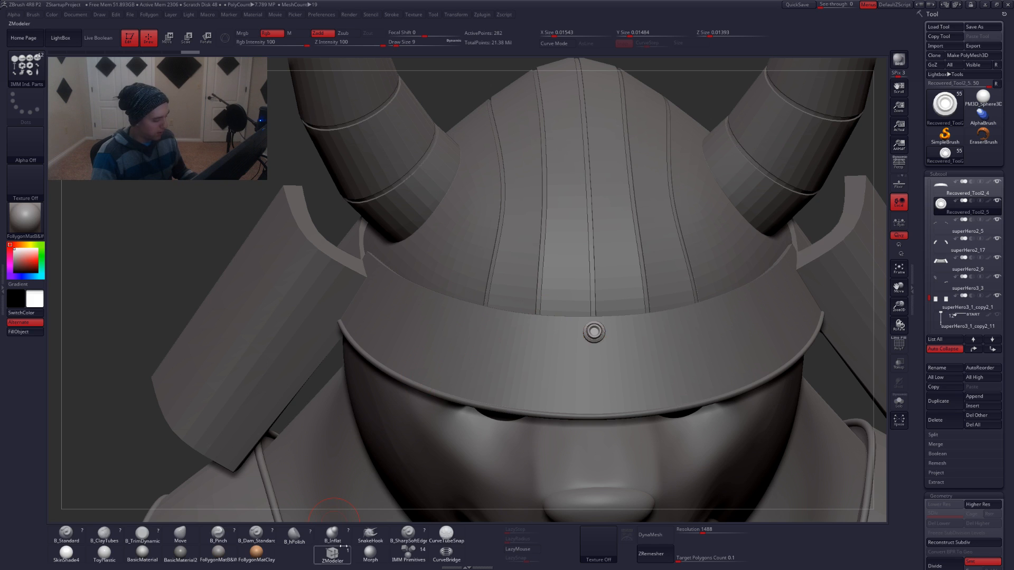
Insert a sphere from IMM Primitives over the ring-shaped stud and split it into its own subtool
{"action": "left_click", "coordinate": [409, 554]}
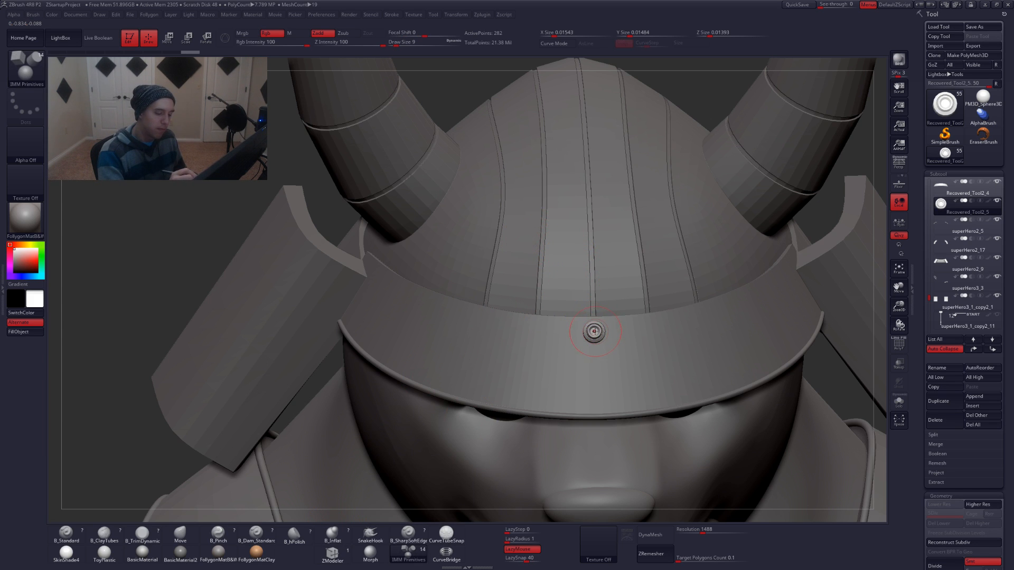
{"action": "left_click_drag", "start_coordinate": [601, 341], "coordinate": [601, 342]}
{"action": "mouse_move", "coordinate": [465, 338]}
{"action": "right_mouse_down"}
{"action": "mouse_move", "coordinate": [620, 333]}
{"action": "mouse_move", "coordinate": [611, 328]}
{"action": "right_mouse_up"}
{"action": "left_click", "coordinate": [613, 329], "text": "ctrl+shift"}
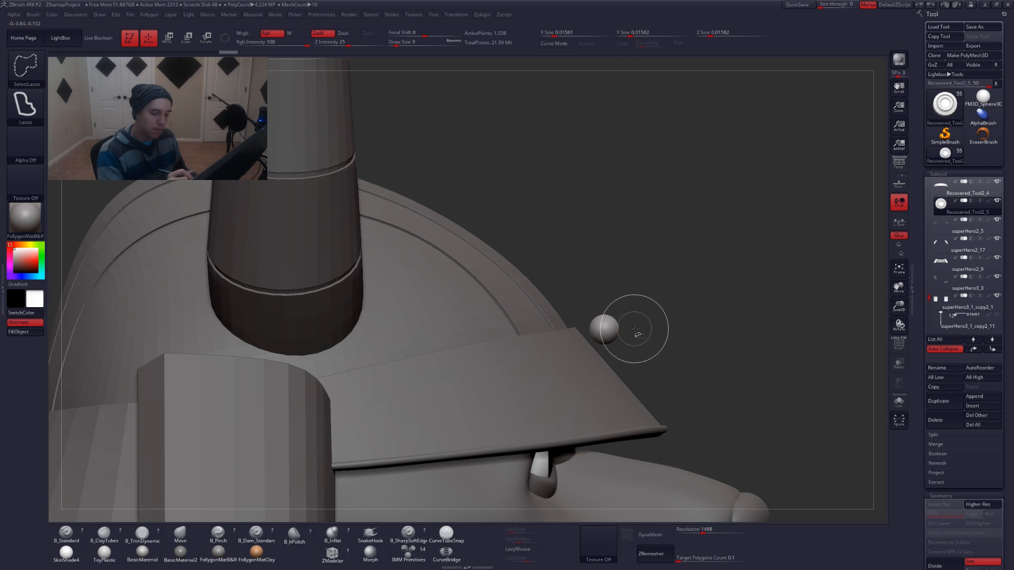
{"action": "key", "text": "space"}
{"action": "left_click", "coordinate": [623, 352]}
{"action": "left_click", "coordinate": [934, 226]}
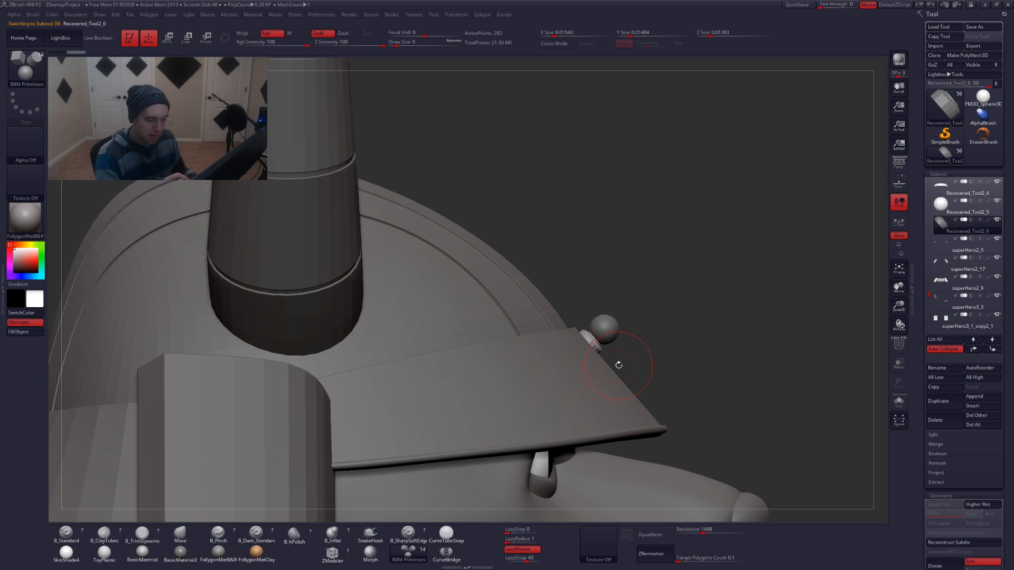
Show only the brim and the ring-shaped stud, set the stud to subtraction and enable Live Boolean
{"action": "right_click_drag", "start_coordinate": [608, 375], "coordinate": [538, 367]}
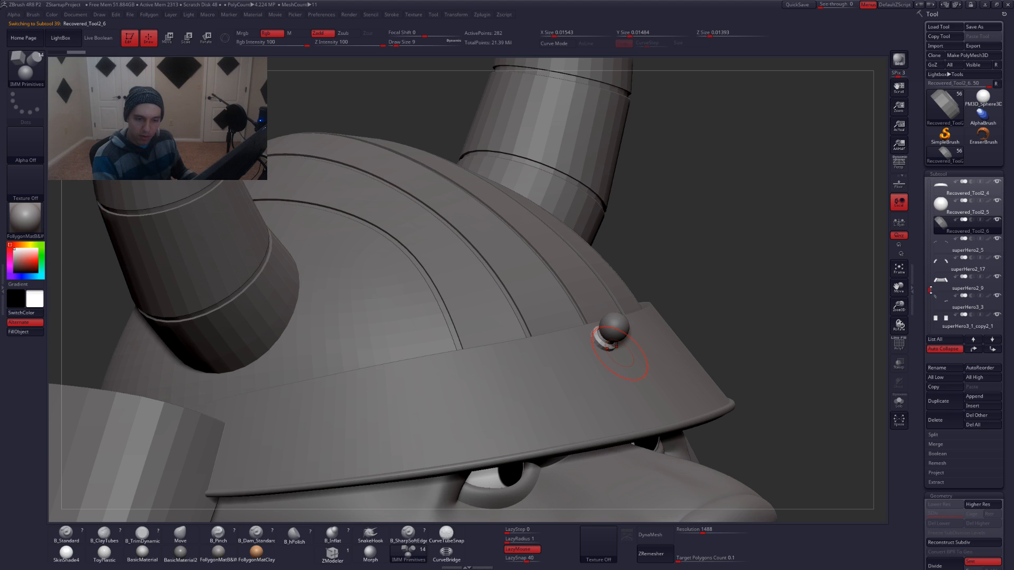
{"action": "left_click_drag", "start_coordinate": [930, 290], "coordinate": [930, 288]}
{"action": "left_click", "coordinate": [945, 250], "text": "shift"}
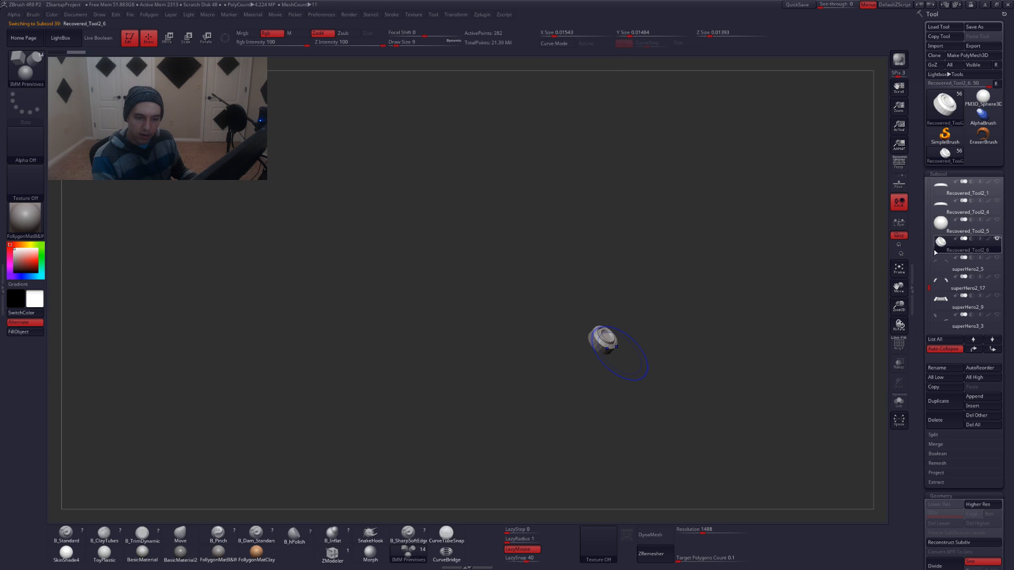
{"action": "left_click", "coordinate": [953, 212]}
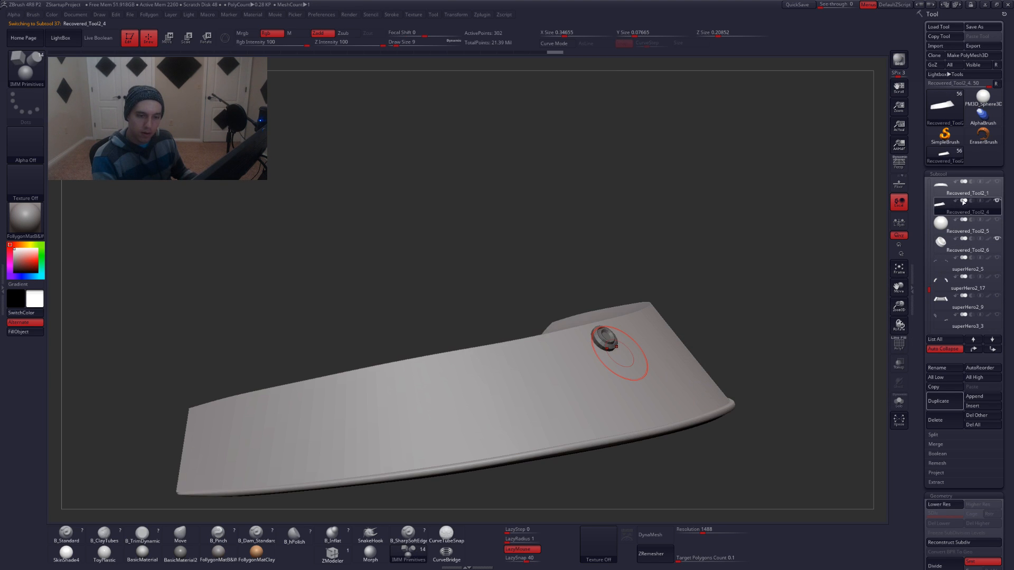
{"action": "left_click_drag", "start_coordinate": [930, 329], "coordinate": [937, 182]}
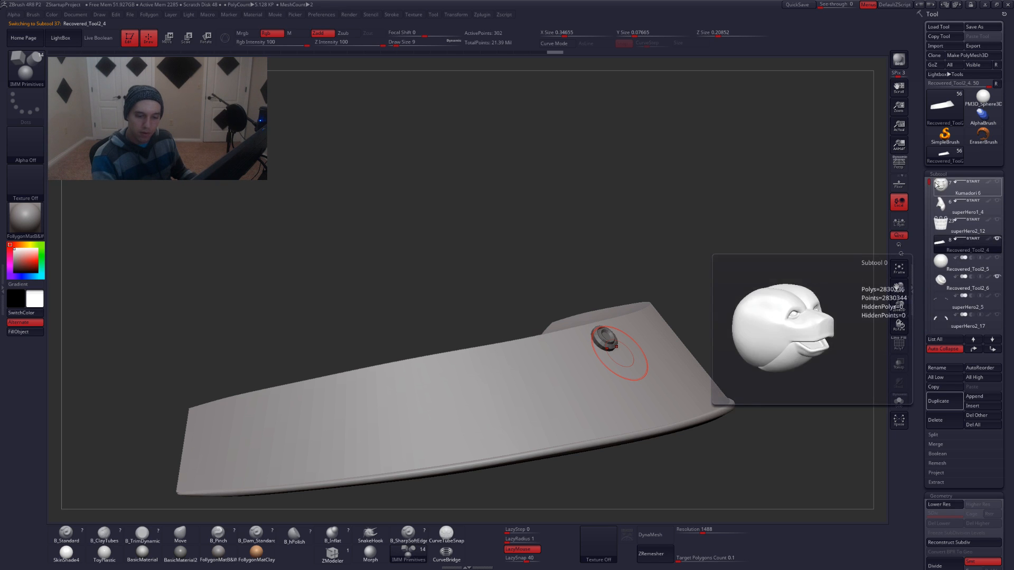
{"action": "mouse_move", "coordinate": [950, 275]}
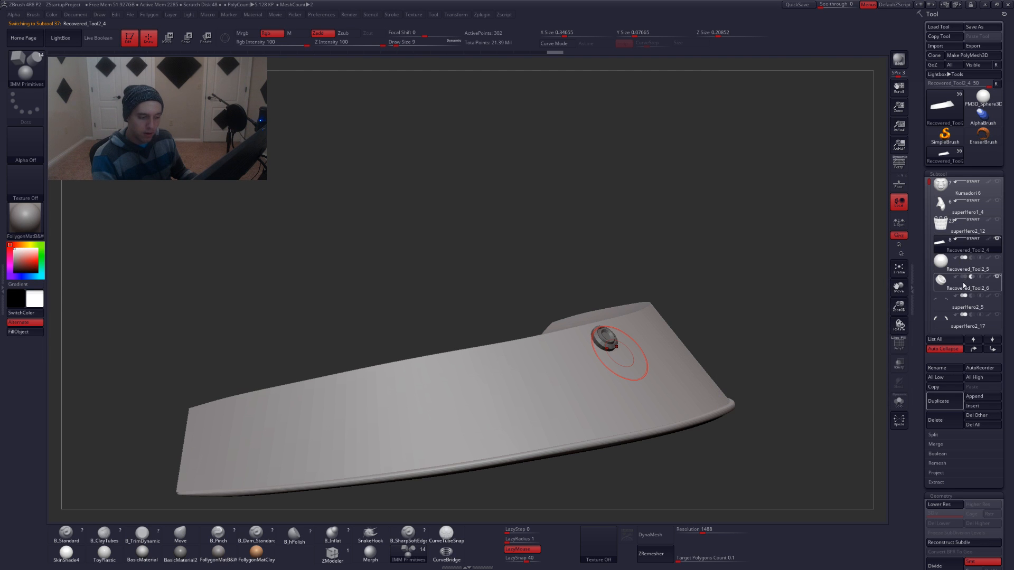
{"action": "left_click", "coordinate": [104, 42]}
{"action": "key", "text": "w"}
{"action": "left_click_drag", "start_coordinate": [607, 336], "coordinate": [704, 222]}
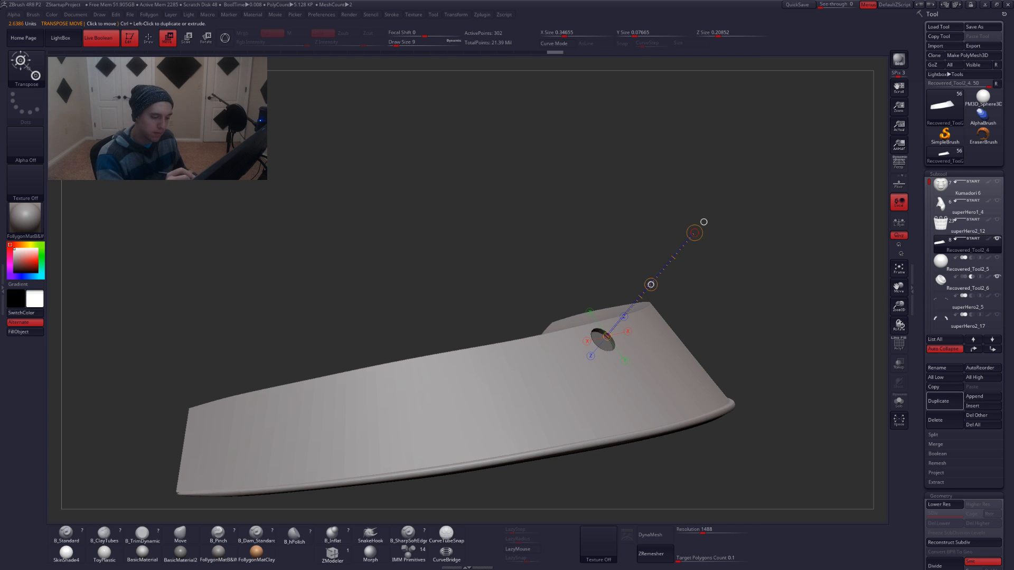
{"action": "left_click_drag", "start_coordinate": [648, 290], "coordinate": [645, 291]}
{"action": "key", "text": "ctrl+z"}
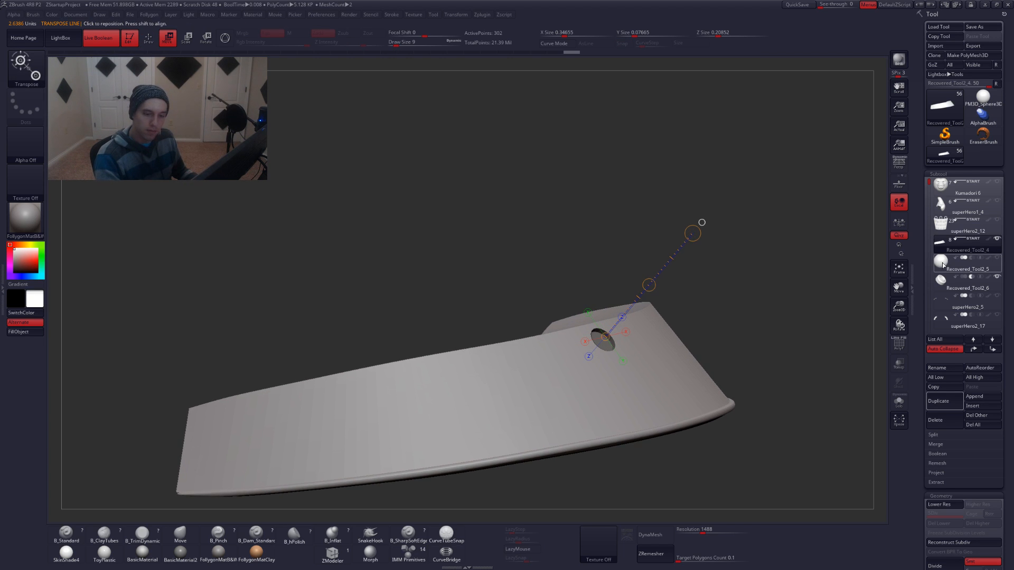
Isolate the subtractive ring stud and rotate it with Transpose Rotate to align with the brim's slope
{"action": "left_click", "coordinate": [964, 285]}
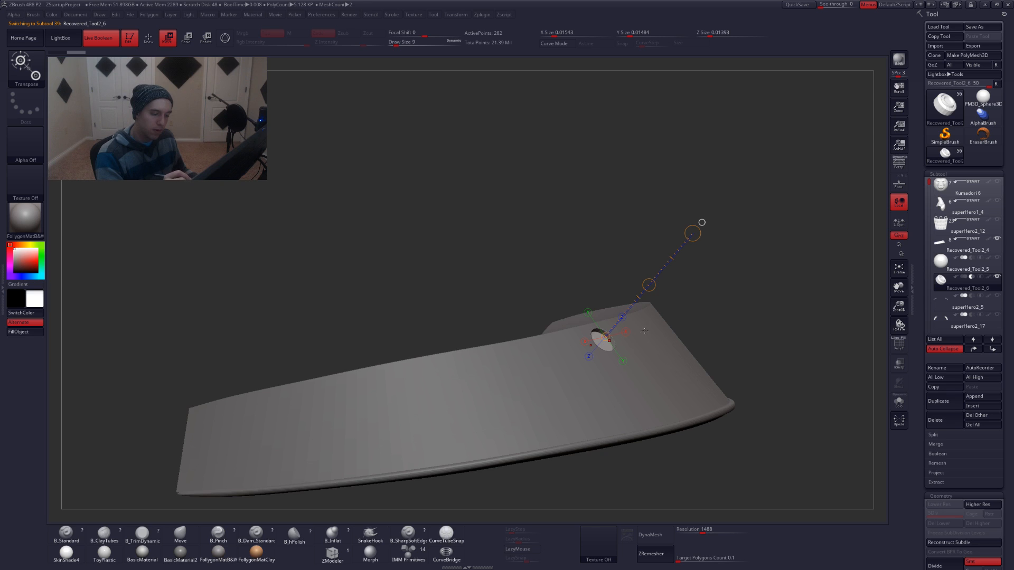
{"action": "key", "text": "alt+s"}
{"action": "left_click_drag", "start_coordinate": [644, 331], "coordinate": [657, 331]}
{"action": "mouse_move", "coordinate": [739, 213]}
{"action": "left_mouse_down"}
{"action": "mouse_move", "coordinate": [712, 242]}
{"action": "mouse_move", "coordinate": [711, 341]}
{"action": "left_mouse_up"}
{"action": "key", "text": "r"}
{"action": "key", "text": "ctrl+z"}
{"action": "left_click", "coordinate": [622, 363]}
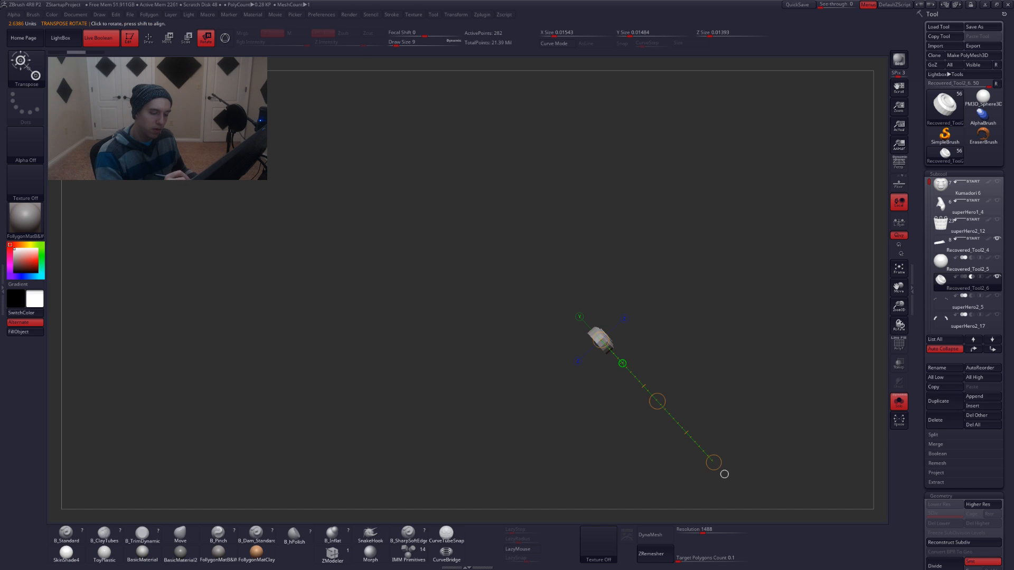
{"action": "left_click", "coordinate": [625, 318]}
{"action": "left_click_drag", "start_coordinate": [724, 227], "coordinate": [737, 266]}
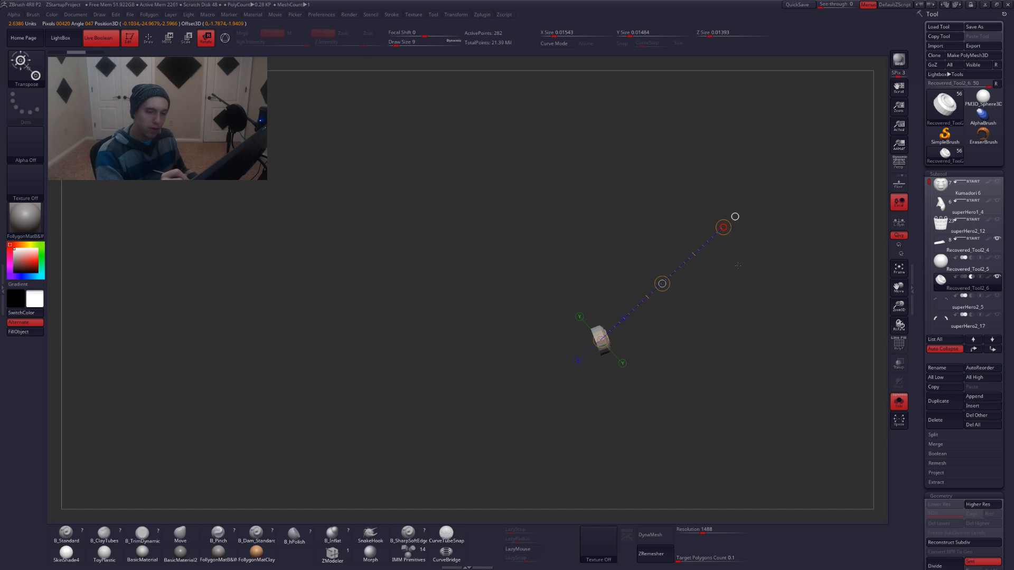
{"action": "left_click_drag", "start_coordinate": [691, 410], "coordinate": [699, 388]}
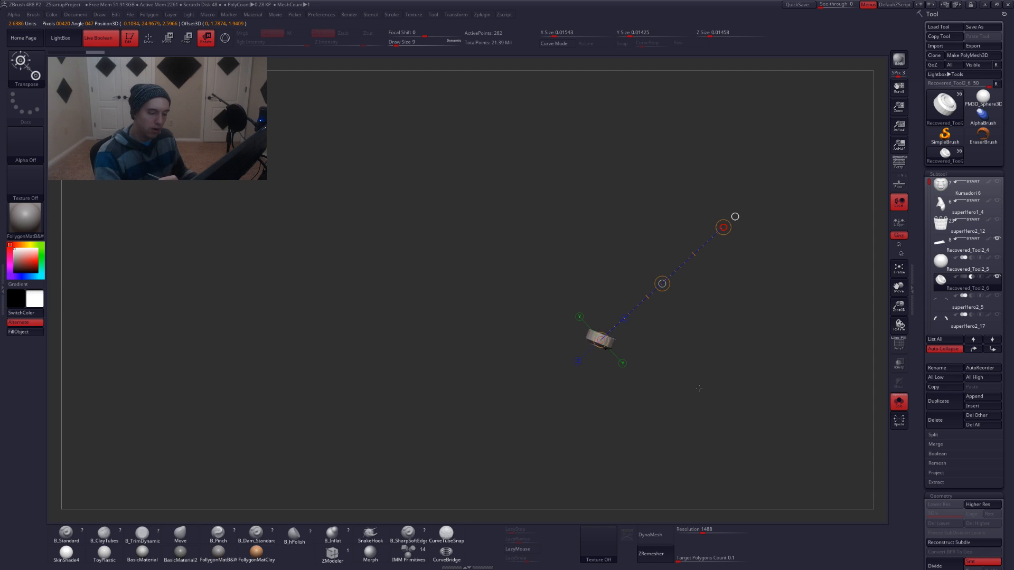
{"action": "left_click_drag", "start_coordinate": [684, 425], "coordinate": [673, 323]}
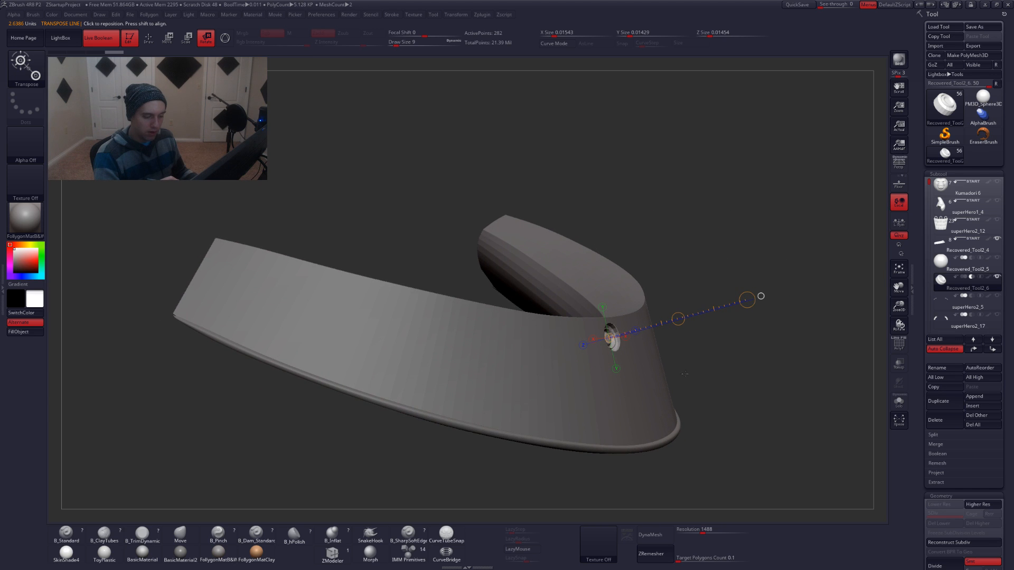
Move the subtractive stud slightly inward to adjust the cut in the brim, and enable dynamic subdivision on it
{"action": "key", "text": "w"}
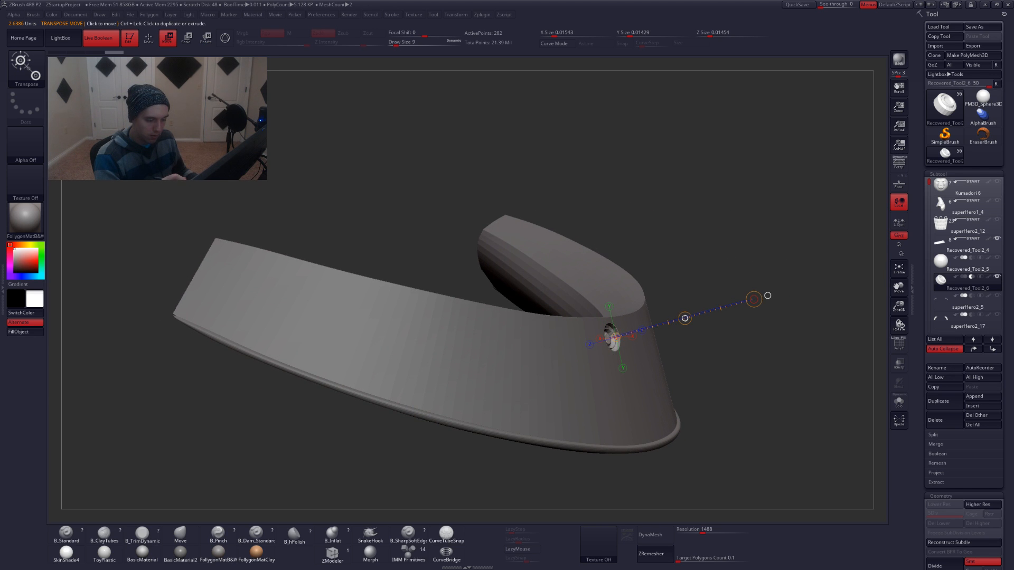
{"action": "left_click_drag", "start_coordinate": [684, 319], "coordinate": [678, 320]}
{"action": "key", "text": "q"}
{"action": "left_click_drag", "start_coordinate": [726, 349], "coordinate": [651, 358], "text": "shift"}
{"action": "key", "text": "d"}
{"action": "right_click_drag", "start_coordinate": [667, 355], "coordinate": [668, 386]}
{"action": "right_click_drag", "start_coordinate": [720, 332], "coordinate": [693, 325], "text": "alt"}
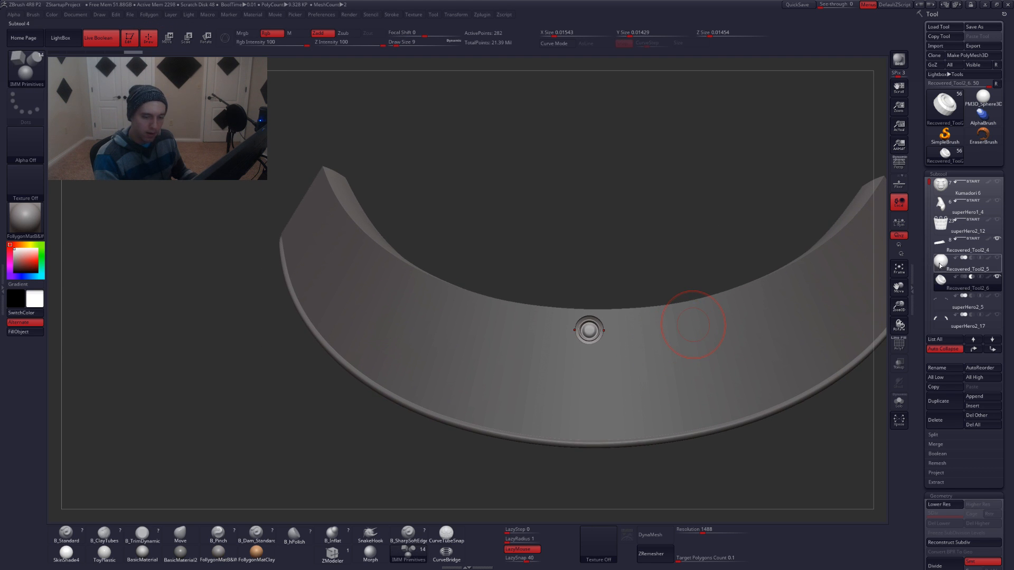
Show the sphere, place it above the brim in the subtool order and scale it down to about 0.009
{"action": "left_click", "coordinate": [941, 266]}
{"action": "key", "text": "e"}
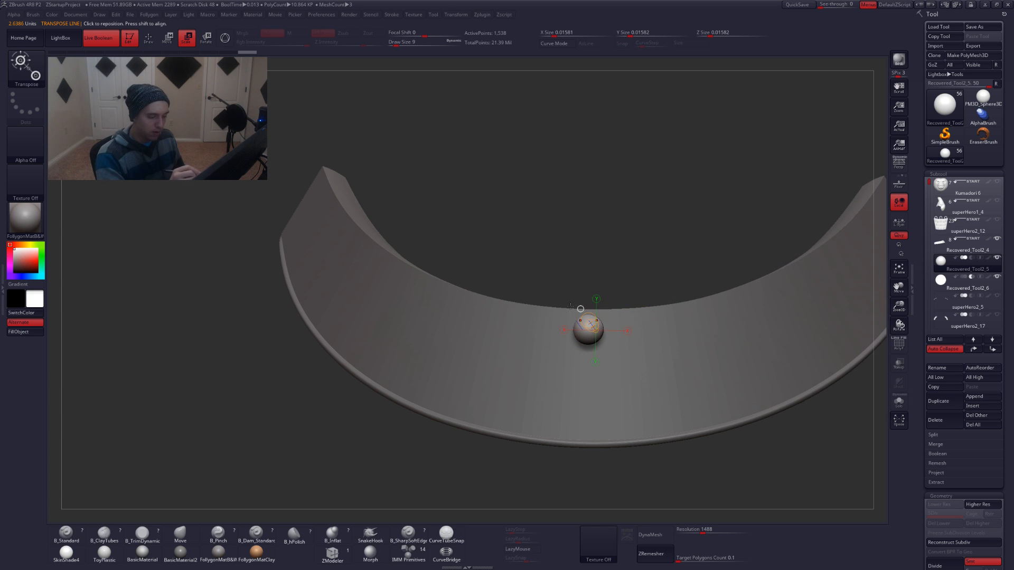
{"action": "left_click_drag", "start_coordinate": [761, 342], "coordinate": [752, 341]}
{"action": "mouse_move", "coordinate": [693, 400]}
{"action": "right_mouse_down"}
{"action": "mouse_move", "coordinate": [687, 353]}
{"action": "mouse_move", "coordinate": [755, 352]}
{"action": "right_mouse_up"}
{"action": "key", "text": "w"}
{"action": "mouse_move", "coordinate": [592, 336]}
{"action": "left_mouse_down"}
{"action": "mouse_move", "coordinate": [648, 280]}
{"action": "mouse_move", "coordinate": [614, 313]}
{"action": "left_mouse_up"}
{"action": "key", "text": "ctrl+z"}
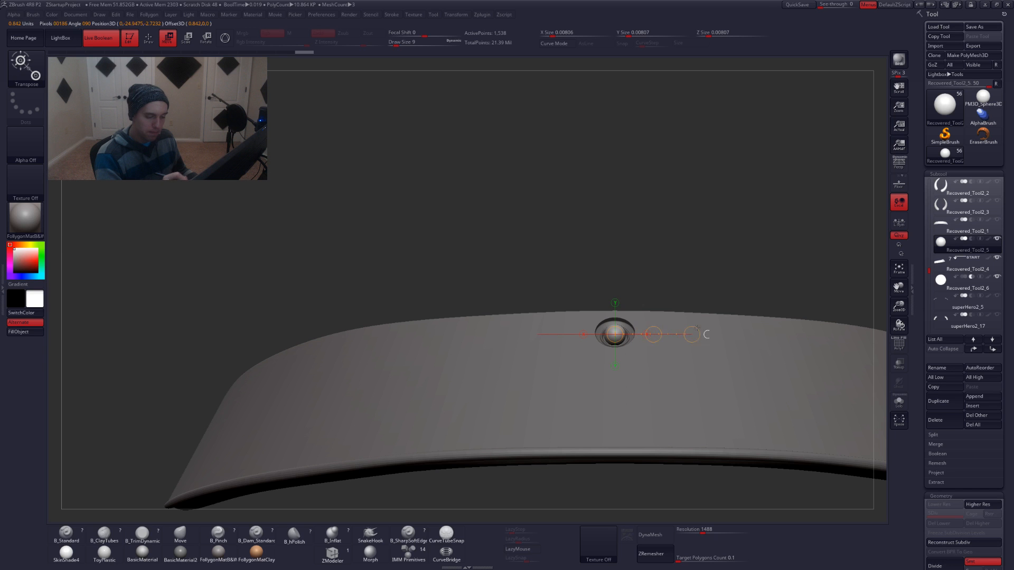
{"action": "key", "text": "e"}
{"action": "left_click_drag", "start_coordinate": [716, 338], "coordinate": [731, 339]}
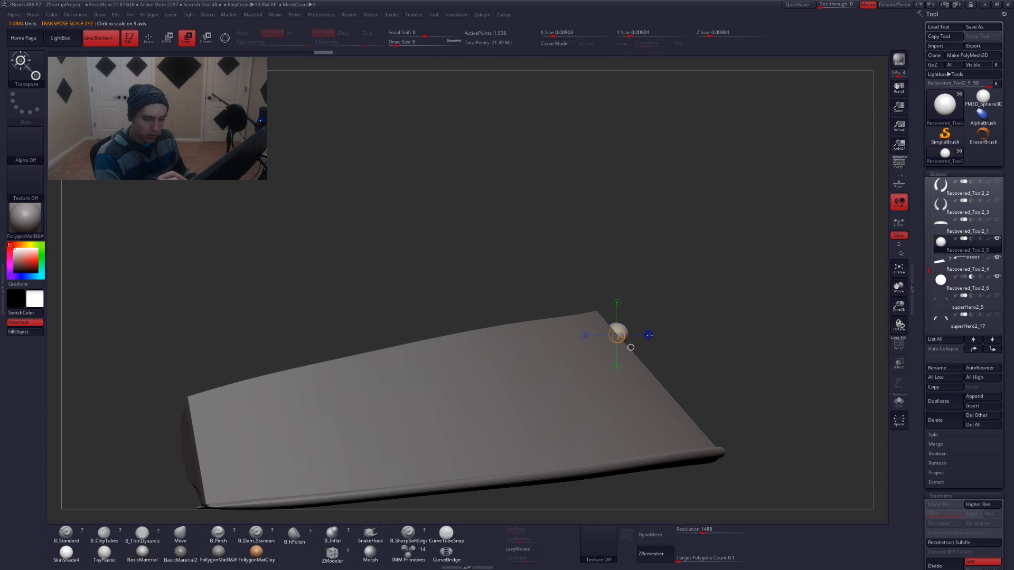
Move the sphere into the round recess in the brim, using the transparent view to judge its position
{"action": "left_click", "coordinate": [898, 364]}
{"action": "key", "text": "w"}
{"action": "mouse_move", "coordinate": [625, 328]}
{"action": "left_mouse_down"}
{"action": "mouse_move", "coordinate": [695, 299]}
{"action": "mouse_move", "coordinate": [660, 314]}
{"action": "left_mouse_up"}
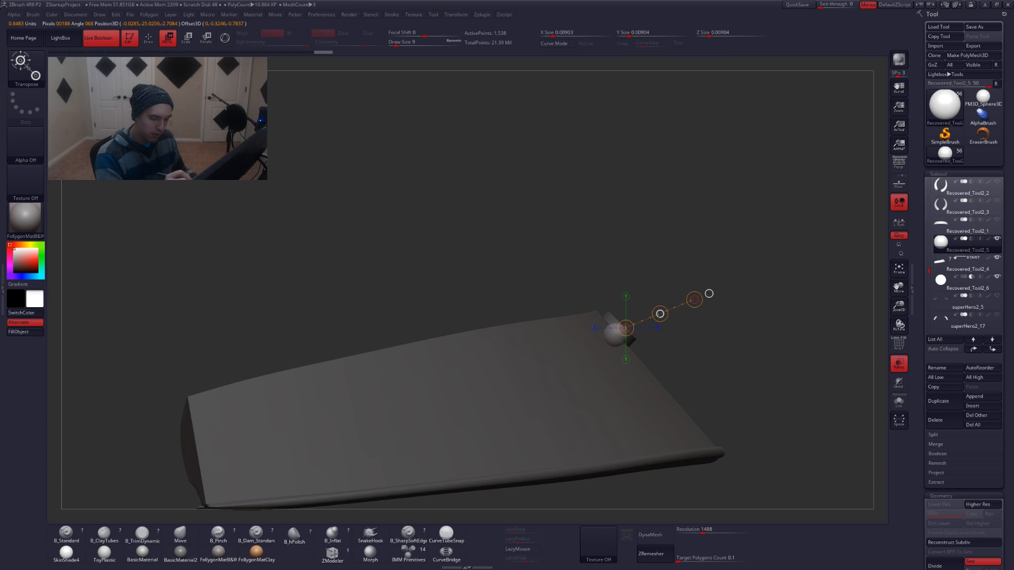
{"action": "left_click", "coordinate": [899, 383]}
{"action": "left_click", "coordinate": [899, 383]}
{"action": "left_click", "coordinate": [899, 365]}
{"action": "left_click_drag", "start_coordinate": [766, 367], "coordinate": [664, 375]}
{"action": "right_click_drag", "start_coordinate": [664, 375], "coordinate": [570, 433]}
{"action": "right_click_drag", "start_coordinate": [597, 359], "coordinate": [654, 376]}
{"action": "left_click", "coordinate": [627, 382]}
Scale the sphere up to about 0.011 and sink it into the recess so it forms a rounded rivet head
{"action": "key", "text": "e"}
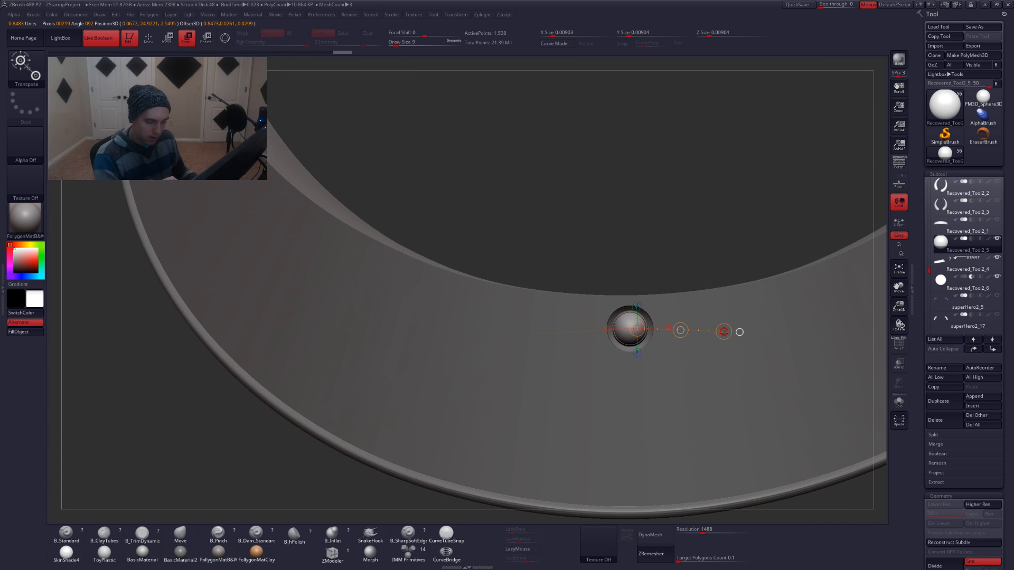
{"action": "right_click_drag", "start_coordinate": [715, 336], "coordinate": [628, 338]}
{"action": "left_click_drag", "start_coordinate": [626, 315], "coordinate": [690, 262]}
{"action": "key", "text": "w"}
{"action": "mouse_move", "coordinate": [602, 287]}
{"action": "left_mouse_down"}
{"action": "mouse_move", "coordinate": [654, 302]}
{"action": "mouse_move", "coordinate": [662, 289]}
{"action": "left_mouse_up"}
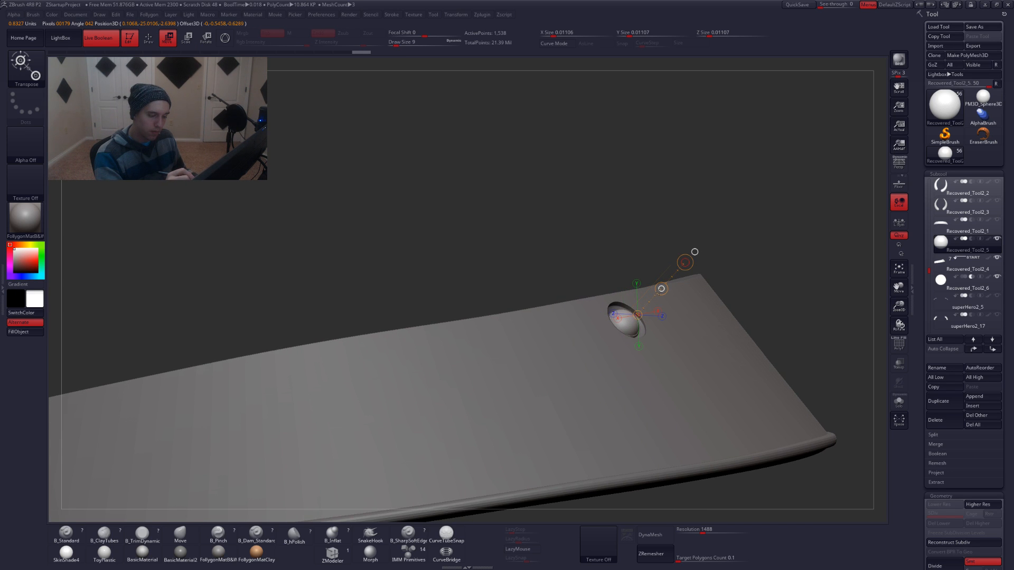
{"action": "mouse_move", "coordinate": [731, 359]}
{"action": "right_mouse_down"}
{"action": "mouse_move", "coordinate": [663, 376]}
{"action": "mouse_move", "coordinate": [630, 359]}
{"action": "mouse_move", "coordinate": [636, 386]}
{"action": "mouse_move", "coordinate": [657, 361]}
{"action": "right_mouse_up"}
{"action": "key", "text": "q"}
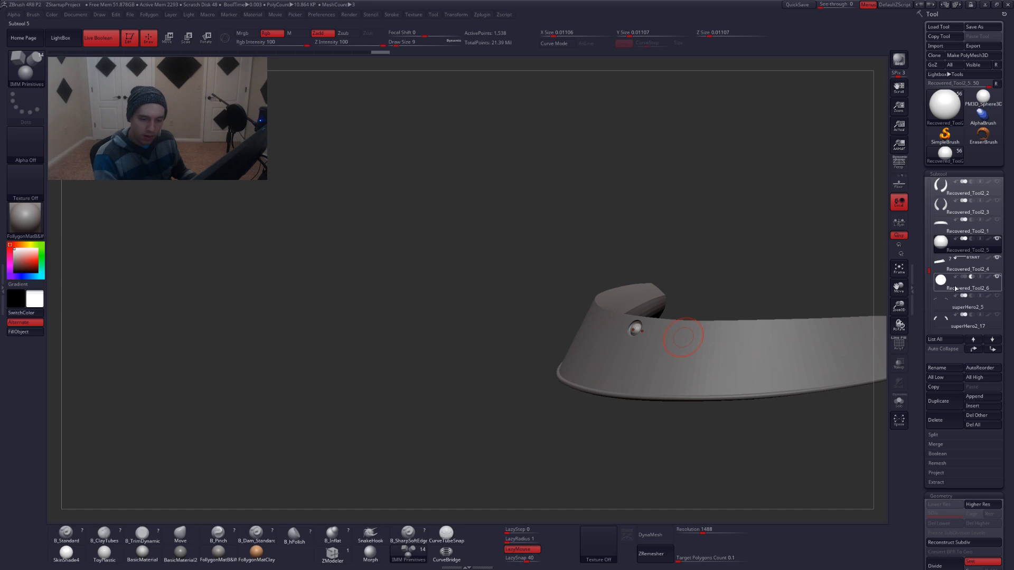
Try the sphere below the brim in the subtool order, compare the boolean result and return it above the brim
{"action": "mouse_move", "coordinate": [949, 292]}
{"action": "left_click", "coordinate": [994, 348]}
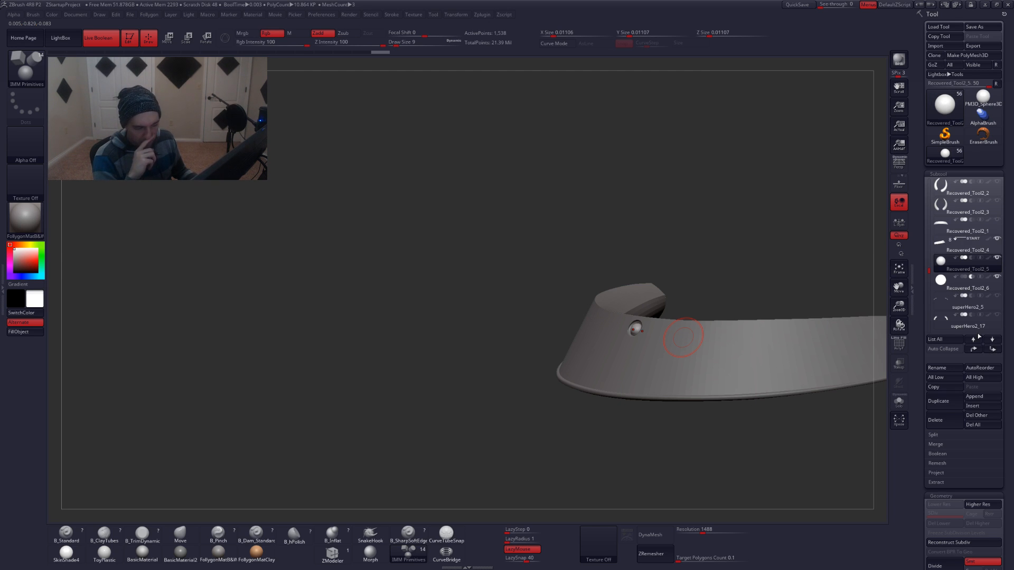
{"action": "right_click_drag", "start_coordinate": [682, 338], "coordinate": [673, 374]}
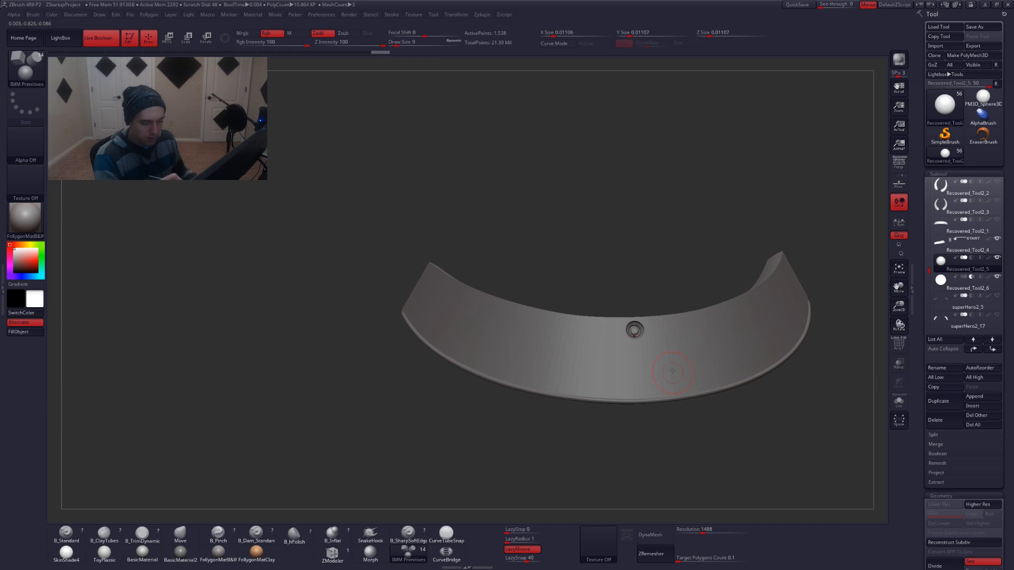
{"action": "left_click", "coordinate": [973, 349]}
{"action": "right_click_drag", "start_coordinate": [750, 338], "coordinate": [758, 363]}
{"action": "right_click_drag", "start_coordinate": [699, 382], "coordinate": [680, 358]}
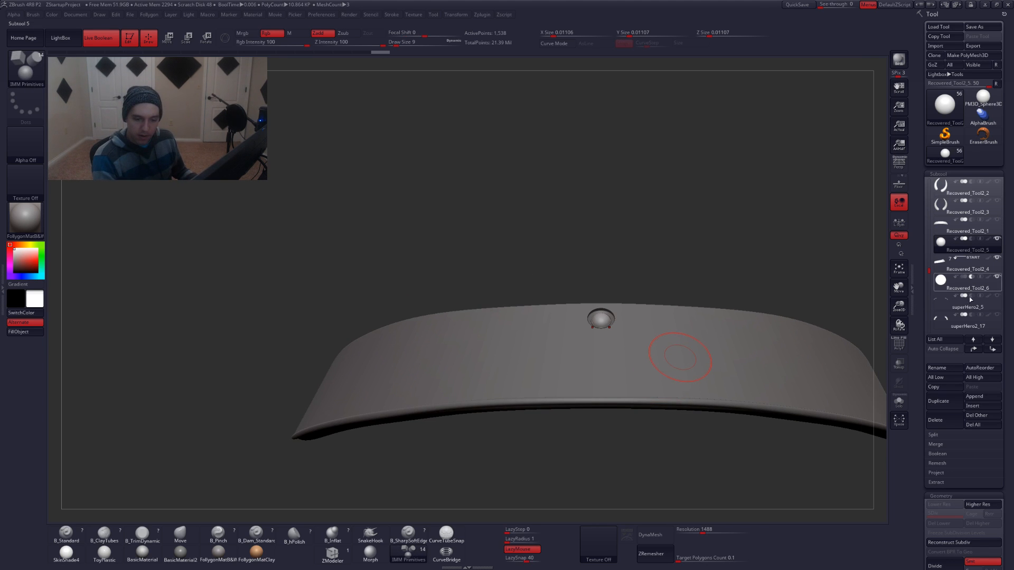
Place the sphere below the brim, merge it with the subtractive ring stud and inspect the merged mesh with polyframe
{"action": "left_click", "coordinate": [992, 351]}
{"action": "key", "text": "space"}
{"action": "left_click", "coordinate": [722, 333]}
{"action": "left_click", "coordinate": [717, 339]}
{"action": "key", "text": "shift+f"}
{"action": "key", "text": "shift+f"}
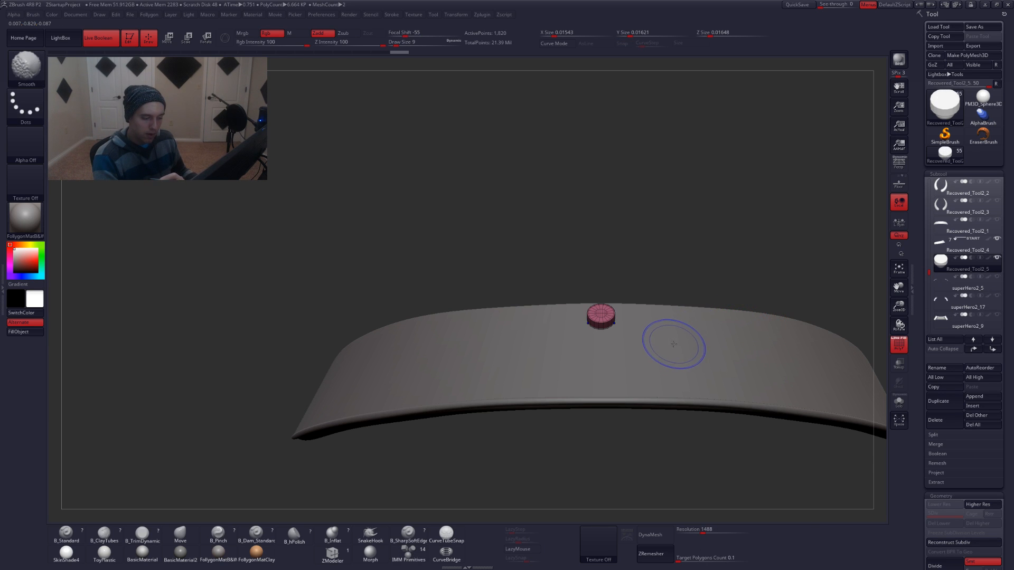
{"action": "key", "text": "alt+s"}
{"action": "right_click_drag", "start_coordinate": [647, 382], "coordinate": [667, 353]}
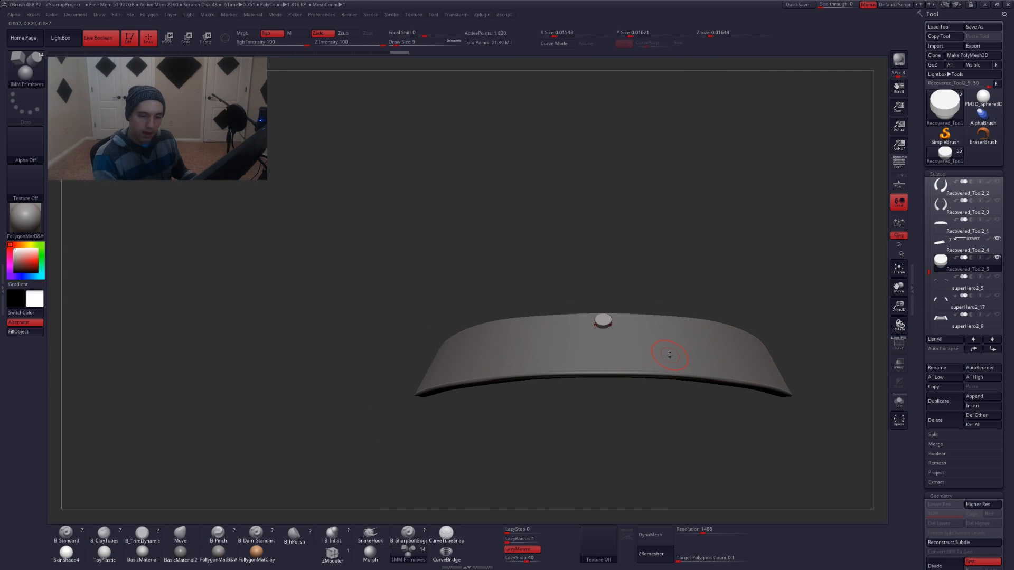
Enable Auto Collapse for the subtool list and bring the character's body, armour, helmet and head back into view
{"action": "mouse_move", "coordinate": [945, 271]}
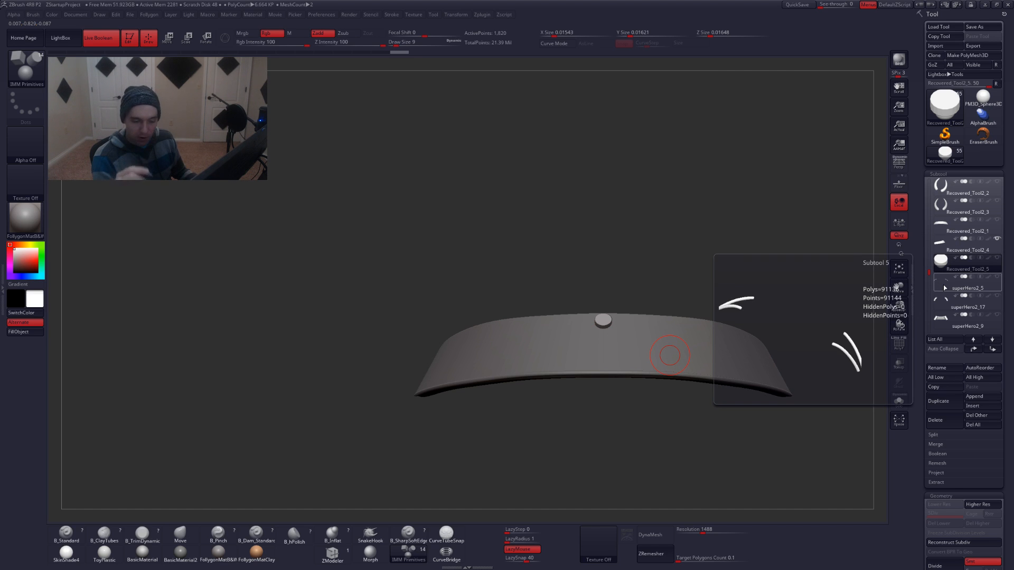
{"action": "left_click", "coordinate": [947, 349]}
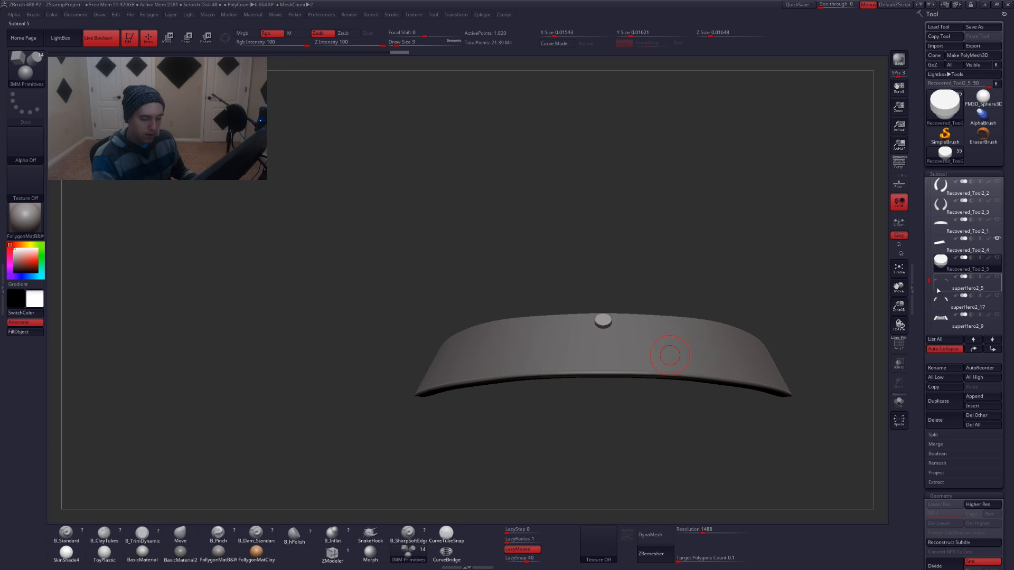
{"action": "left_click_drag", "start_coordinate": [931, 263], "coordinate": [935, 178]}
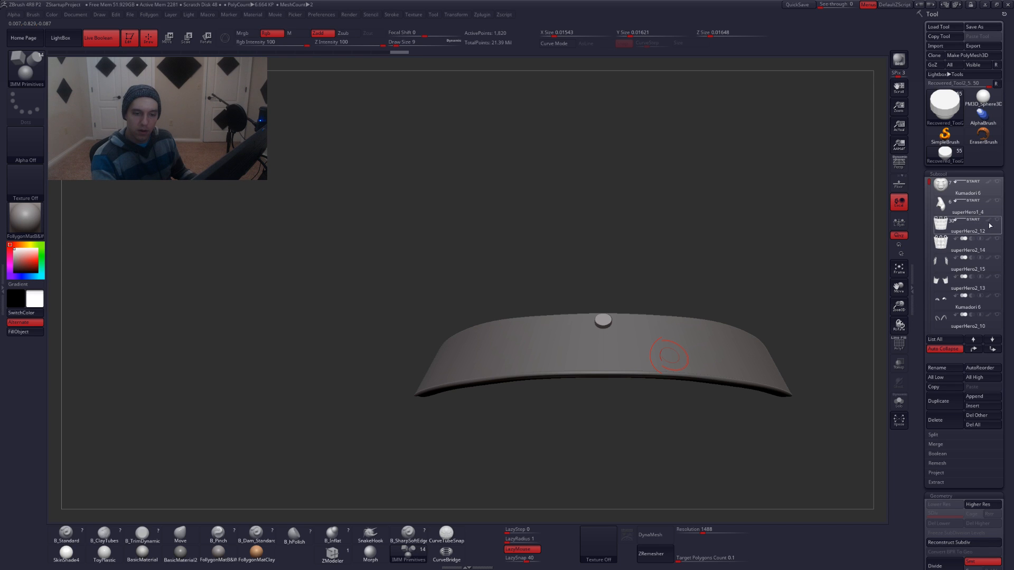
{"action": "left_click", "coordinate": [947, 207]}
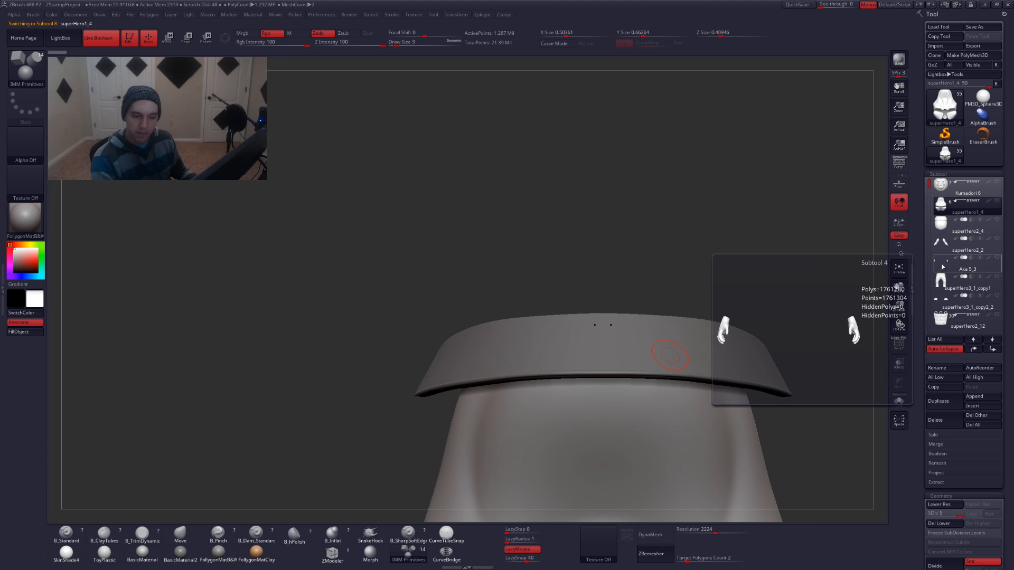
{"action": "left_click", "coordinate": [997, 315]}
{"action": "right_click_drag", "start_coordinate": [668, 367], "coordinate": [768, 283], "text": "ctrl"}
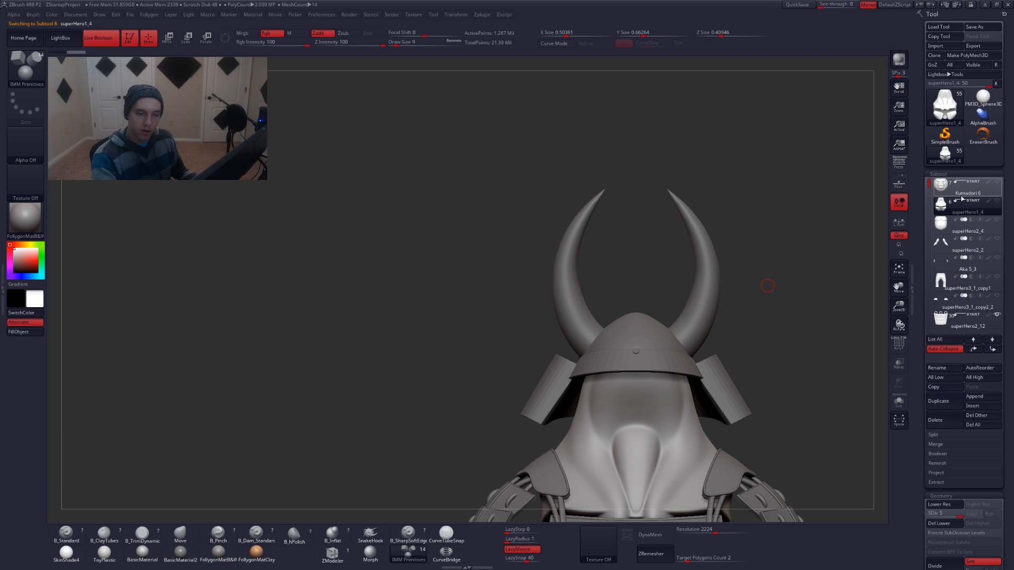
{"action": "left_click", "coordinate": [997, 182]}
Select the centre rivet stud and duplicate it sideways along the helmet brim with Transpose Move
{"action": "right_click_drag", "start_coordinate": [656, 351], "coordinate": [658, 387], "text": "ctrl"}
{"action": "left_click", "coordinate": [627, 343], "text": "alt"}
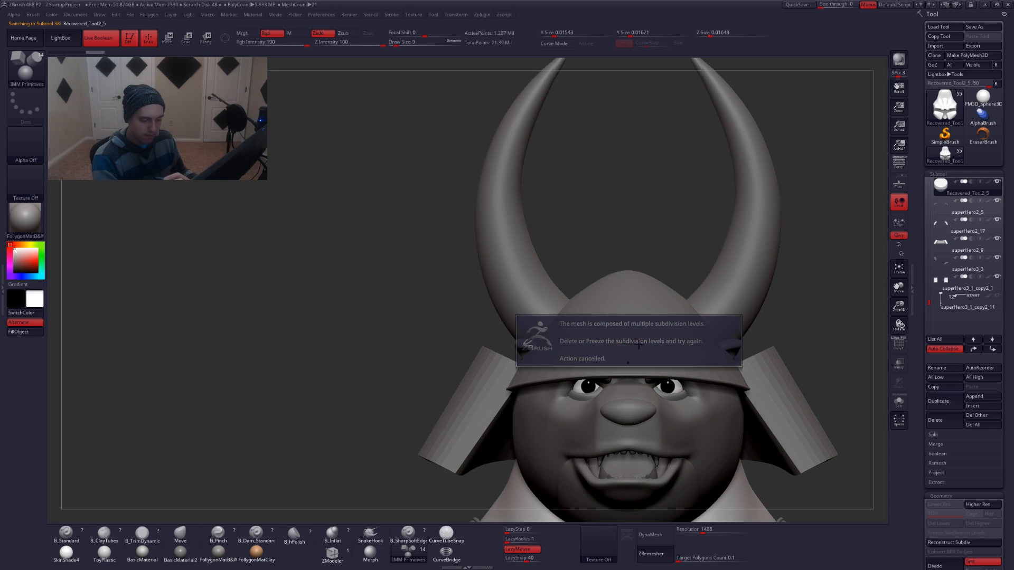
{"action": "key", "text": "b"}
{"action": "key", "text": "m"}
{"action": "key", "text": "v"}
{"action": "mouse_move", "coordinate": [627, 343]}
{"action": "right_mouse_down", "text": "ctrl"}
{"action": "mouse_move", "coordinate": [645, 362]}
{"action": "mouse_move", "coordinate": [603, 346]}
{"action": "right_mouse_up", "text": "ctrl"}
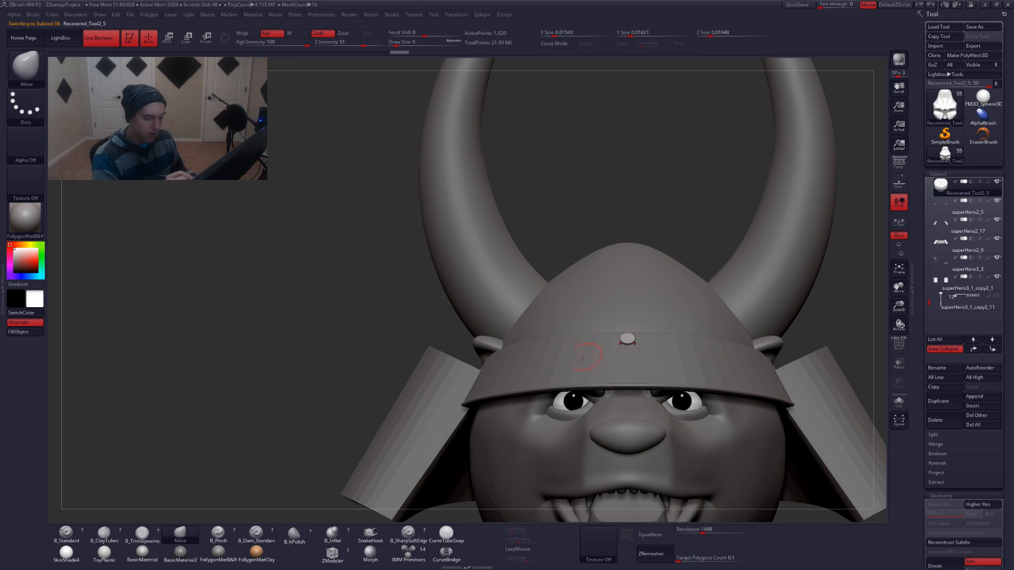
{"action": "key", "text": "w"}
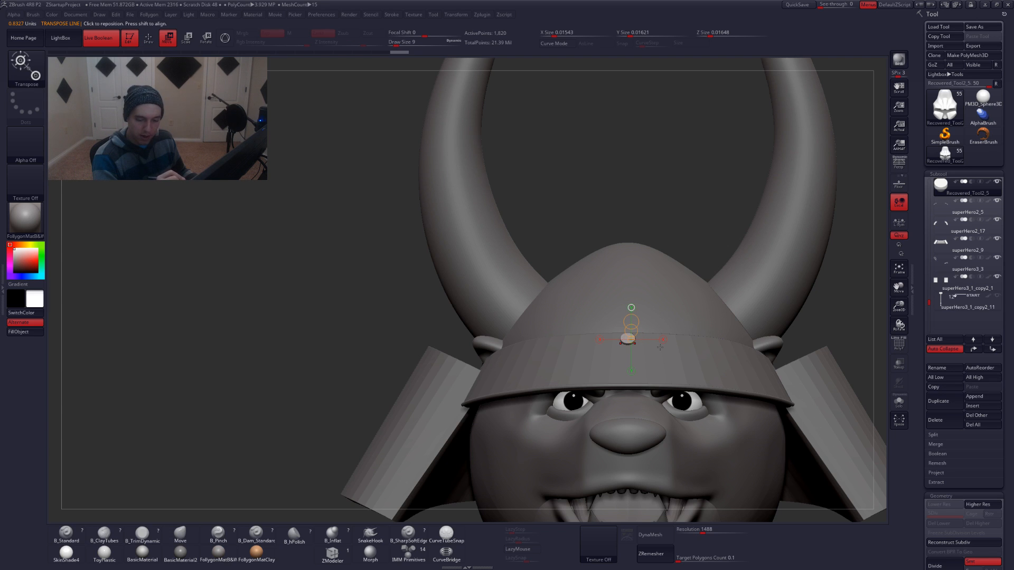
{"action": "mouse_move", "coordinate": [649, 361]}
{"action": "left_mouse_down", "text": "shift"}
{"action": "mouse_move", "coordinate": [721, 360]}
{"action": "mouse_move", "coordinate": [657, 365]}
{"action": "left_mouse_up", "text": "shift"}
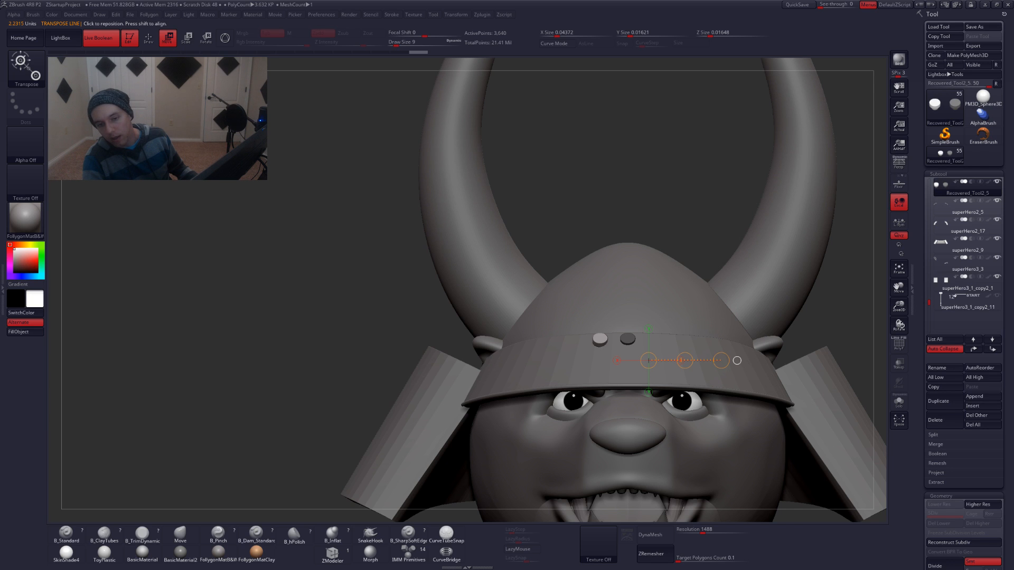
{"action": "key", "text": "alt+Tab"}
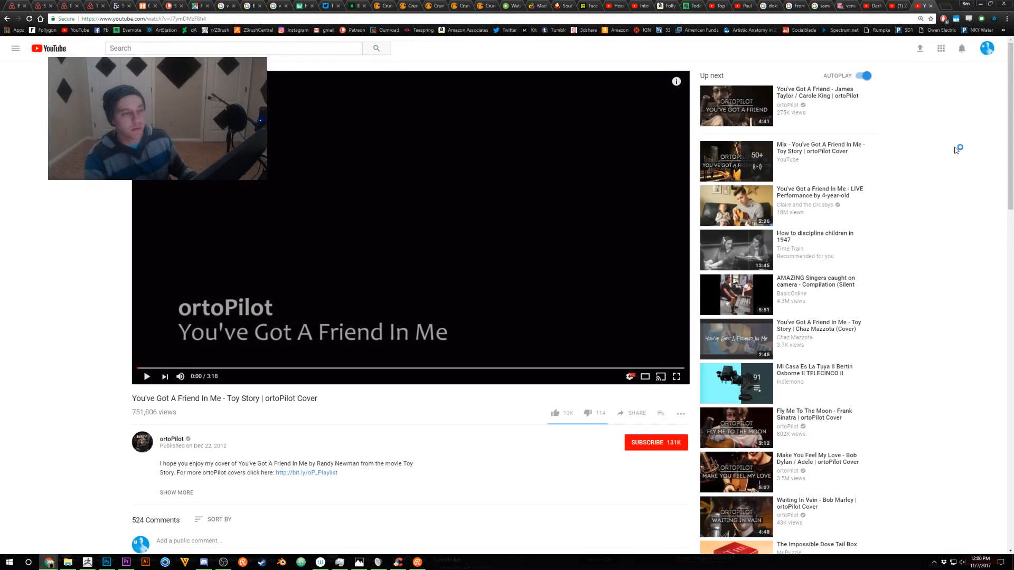
{"action": "left_click", "coordinate": [982, 7]}
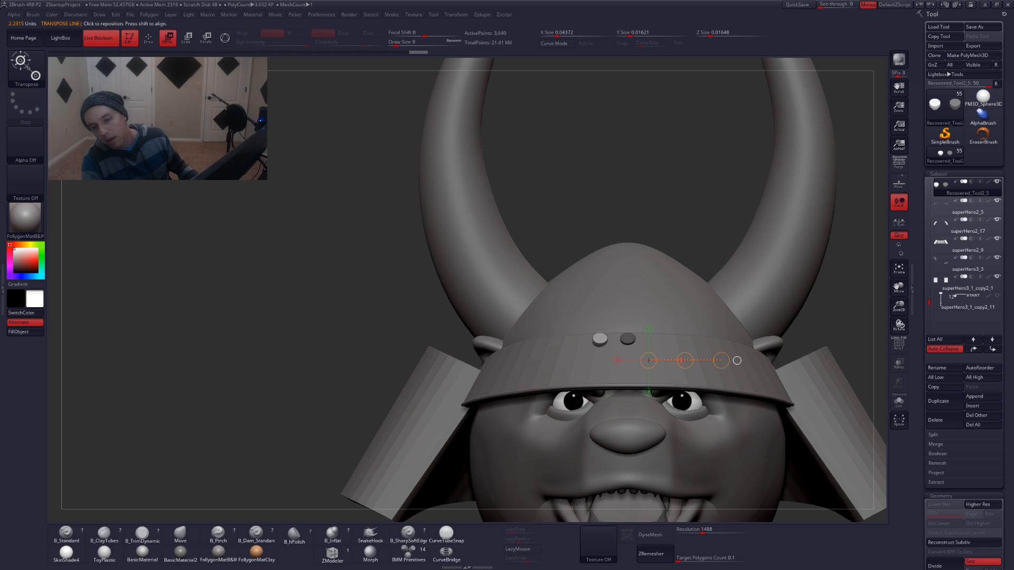
{"action": "key", "text": "alt+Tab"}
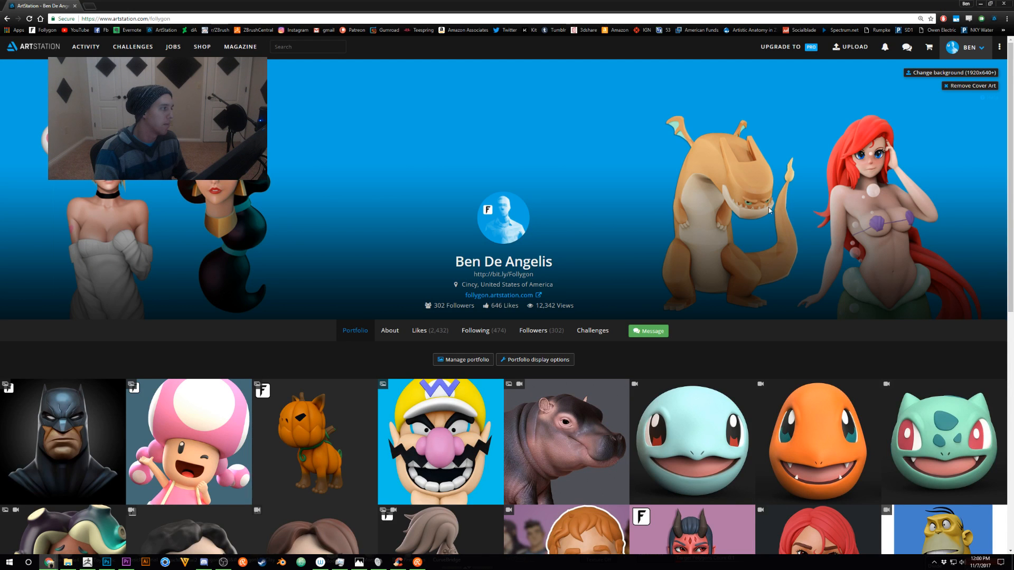
{"action": "key", "text": "ctrl+shift+t"}
{"action": "left_click_drag", "start_coordinate": [899, 3], "coordinate": [1013, 64]}
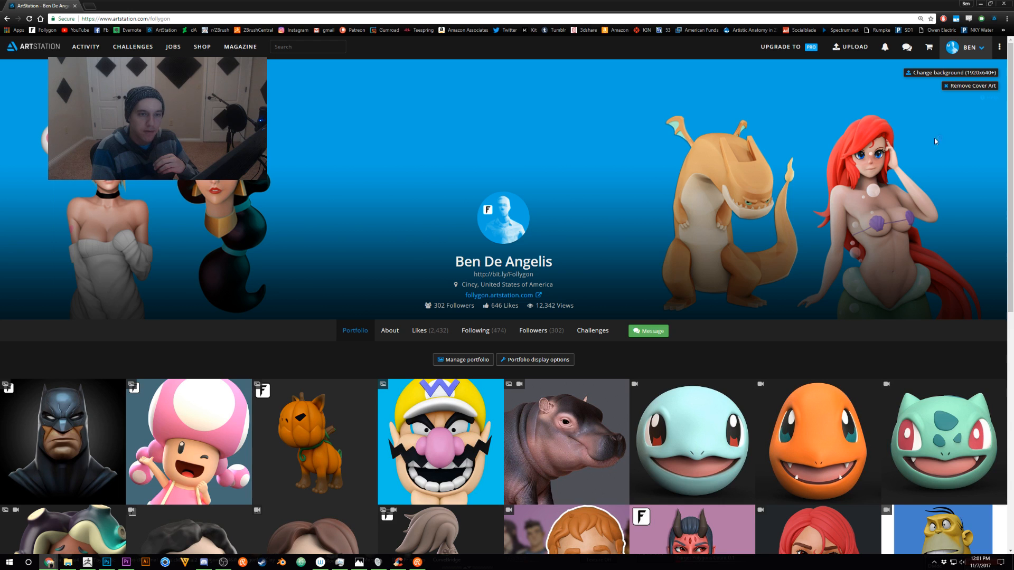
{"action": "left_click", "coordinate": [981, 4]}
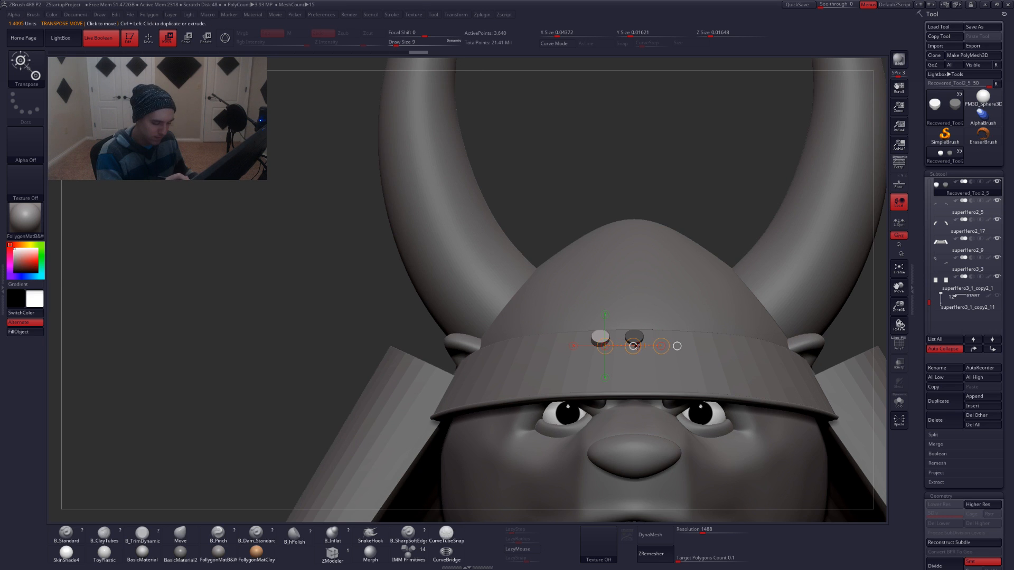
Move the copied rivet farther from the centre along the brim, to above the character's right eye
{"action": "left_click_drag", "start_coordinate": [633, 347], "coordinate": [579, 363]}
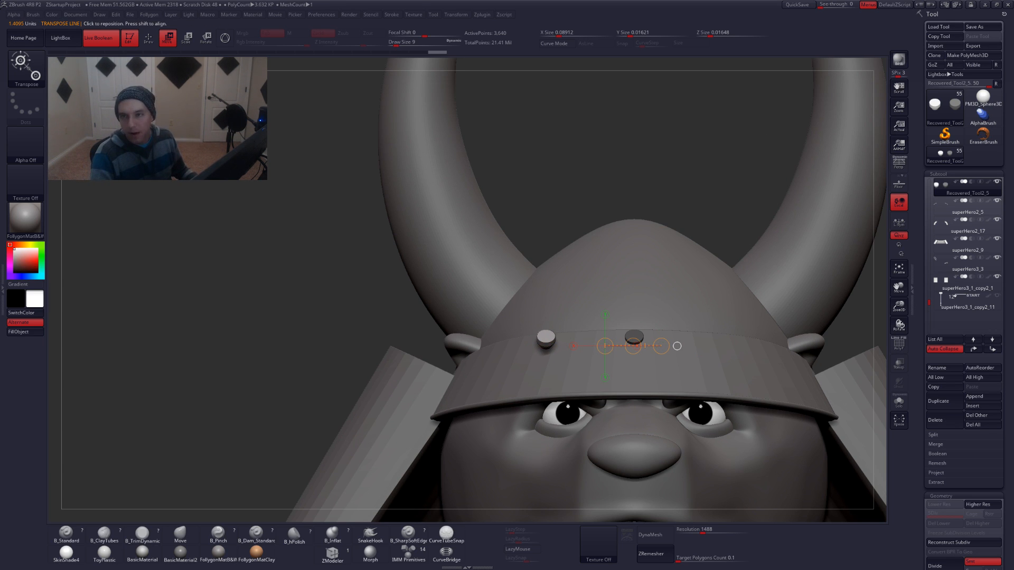
Switch to Photoshop and examine the helmets and brims of the samurai armour references in Kumadori Ref.psd
{"action": "left_click_drag", "start_coordinate": [1013, 94], "coordinate": [710, 129]}
{"action": "left_click_drag", "start_coordinate": [525, 294], "coordinate": [477, 288]}
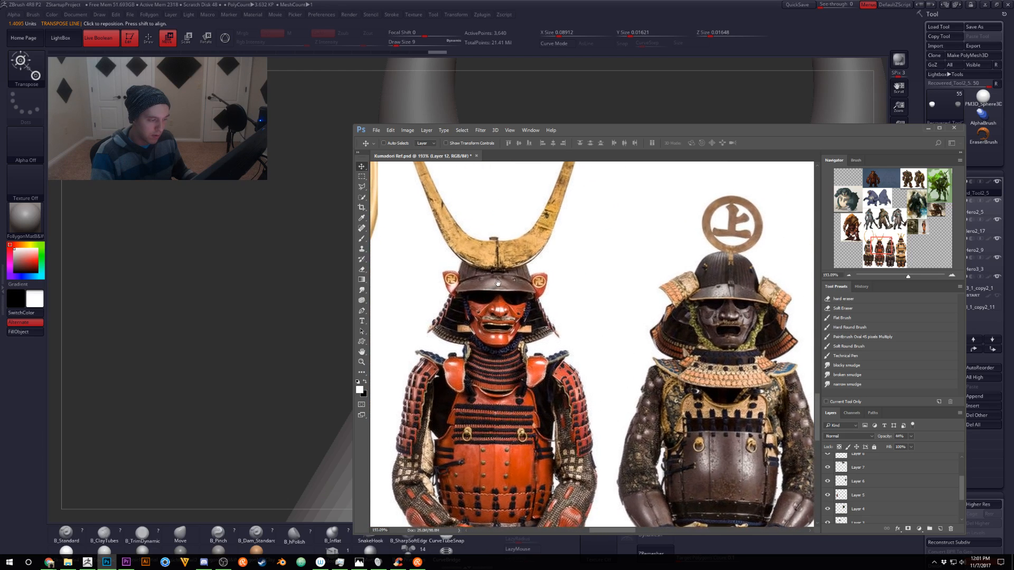
{"action": "left_click_drag", "start_coordinate": [723, 285], "coordinate": [668, 323]}
{"action": "left_click_drag", "start_coordinate": [546, 320], "coordinate": [707, 305]}
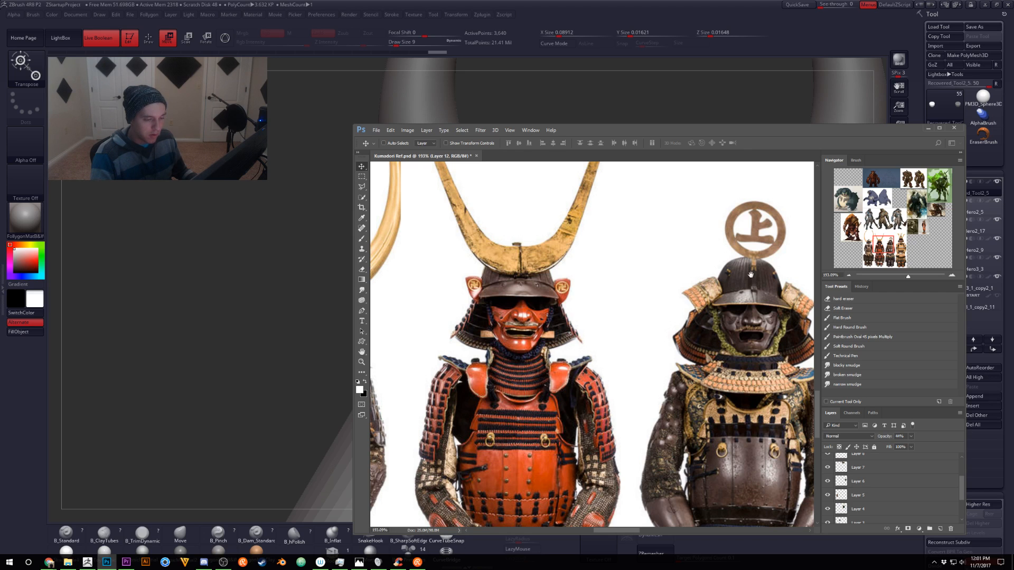
{"action": "left_click_drag", "start_coordinate": [531, 267], "coordinate": [579, 341]}
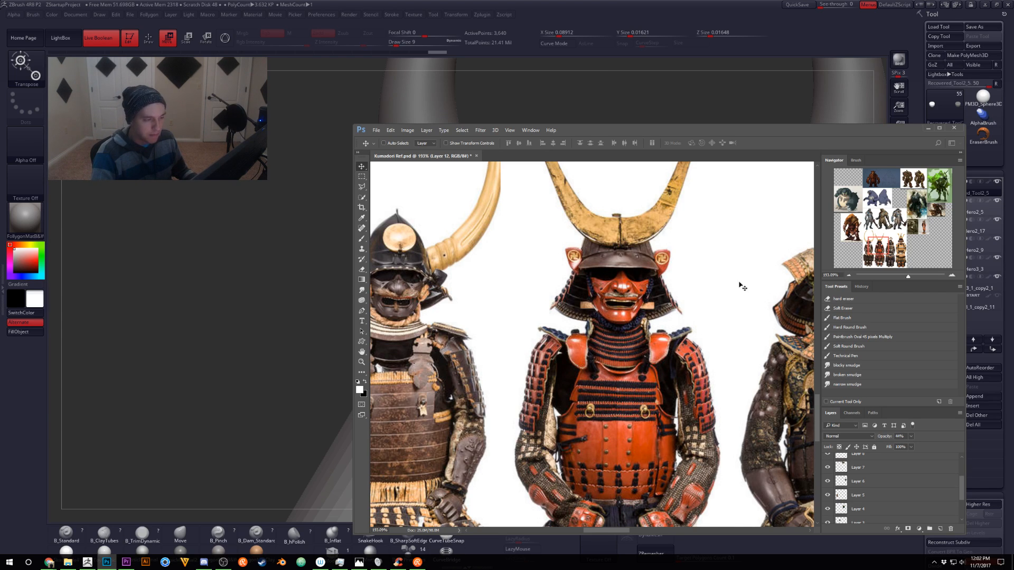
{"action": "mouse_move", "coordinate": [631, 350]}
{"action": "left_mouse_down", "text": "ctrl"}
{"action": "mouse_move", "coordinate": [609, 382]}
{"action": "mouse_move", "coordinate": [647, 360]}
{"action": "left_mouse_up", "text": "ctrl"}
{"action": "left_click_drag", "start_coordinate": [660, 130], "coordinate": [1013, 132]}
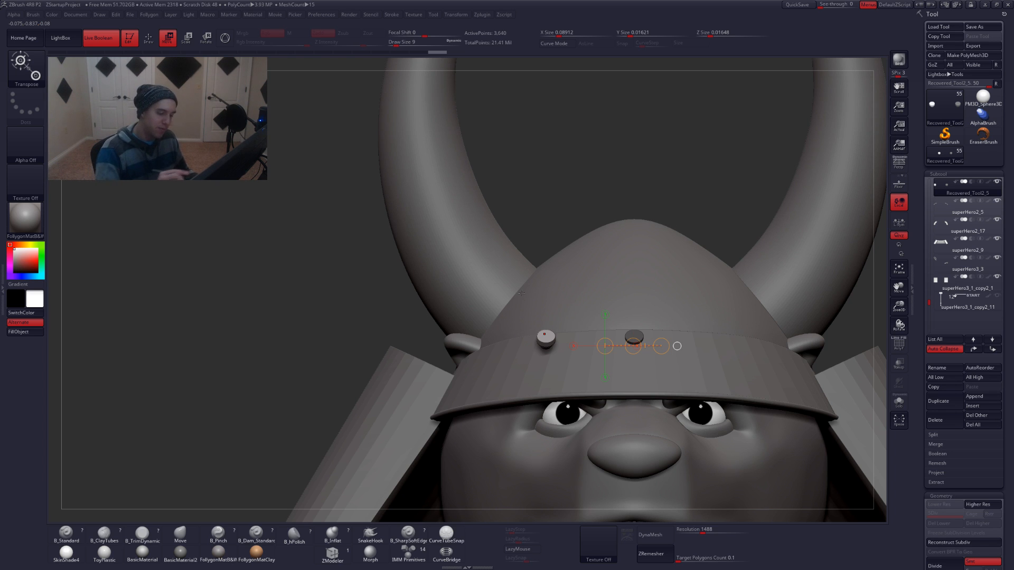
Rotate the copied rivet in the top view to follow the brim's curve and move it against the surface
{"action": "mouse_move", "coordinate": [522, 297]}
{"action": "right_mouse_down"}
{"action": "mouse_move", "coordinate": [535, 403]}
{"action": "mouse_move", "coordinate": [541, 375]}
{"action": "mouse_move", "coordinate": [558, 383]}
{"action": "right_mouse_up"}
{"action": "key", "text": "r"}
{"action": "left_click_drag", "start_coordinate": [559, 367], "coordinate": [560, 435], "text": "shift"}
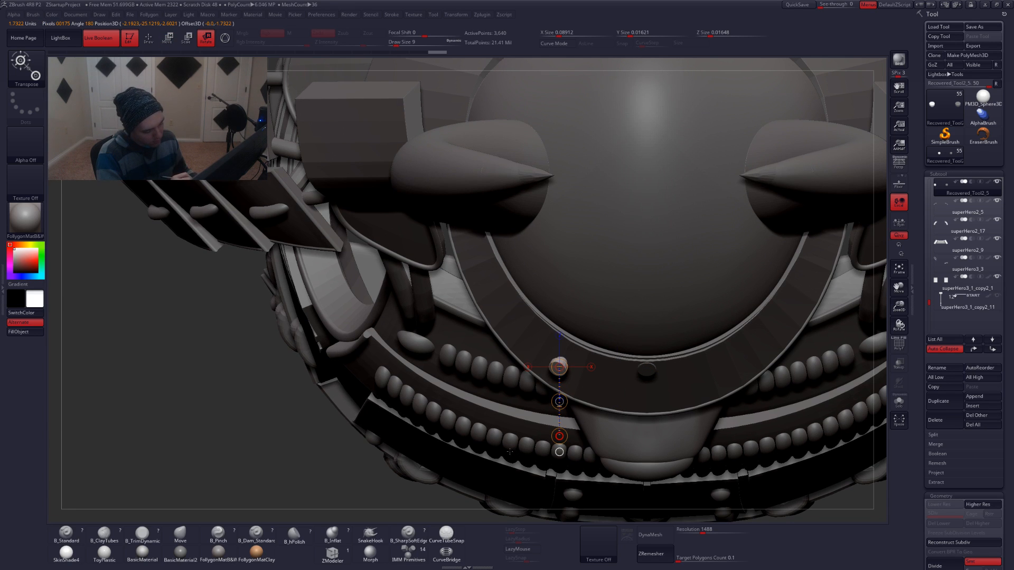
{"action": "left_click_drag", "start_coordinate": [560, 435], "coordinate": [577, 375]}
{"action": "key", "text": "w"}
{"action": "right_click_drag", "start_coordinate": [590, 364], "coordinate": [574, 341]}
{"action": "left_click_drag", "start_coordinate": [571, 387], "coordinate": [573, 410], "text": "shift"}
{"action": "left_click_drag", "start_coordinate": [575, 373], "coordinate": [630, 374], "text": "shift"}
Tilt and reposition the copied rivet from the side so it sits flush with the sloped face of the brim
{"action": "right_click_drag", "start_coordinate": [587, 378], "coordinate": [550, 371]}
{"action": "left_click_drag", "start_coordinate": [551, 371], "coordinate": [596, 315]}
{"action": "mouse_move", "coordinate": [569, 349]}
{"action": "left_mouse_down"}
{"action": "mouse_move", "coordinate": [555, 360]}
{"action": "mouse_move", "coordinate": [544, 403]}
{"action": "mouse_move", "coordinate": [591, 440]}
{"action": "left_mouse_up"}
{"action": "mouse_move", "coordinate": [535, 376]}
{"action": "left_mouse_down"}
{"action": "mouse_move", "coordinate": [580, 319]}
{"action": "mouse_move", "coordinate": [569, 338]}
{"action": "left_mouse_up"}
{"action": "key", "text": "r"}
{"action": "right_click_drag", "start_coordinate": [534, 440], "coordinate": [507, 458]}
{"action": "key", "text": "alt+s"}
{"action": "left_click_drag", "start_coordinate": [529, 368], "coordinate": [559, 342]}
{"action": "right_click_drag", "start_coordinate": [491, 439], "coordinate": [539, 410]}
{"action": "key", "text": "alt+s"}
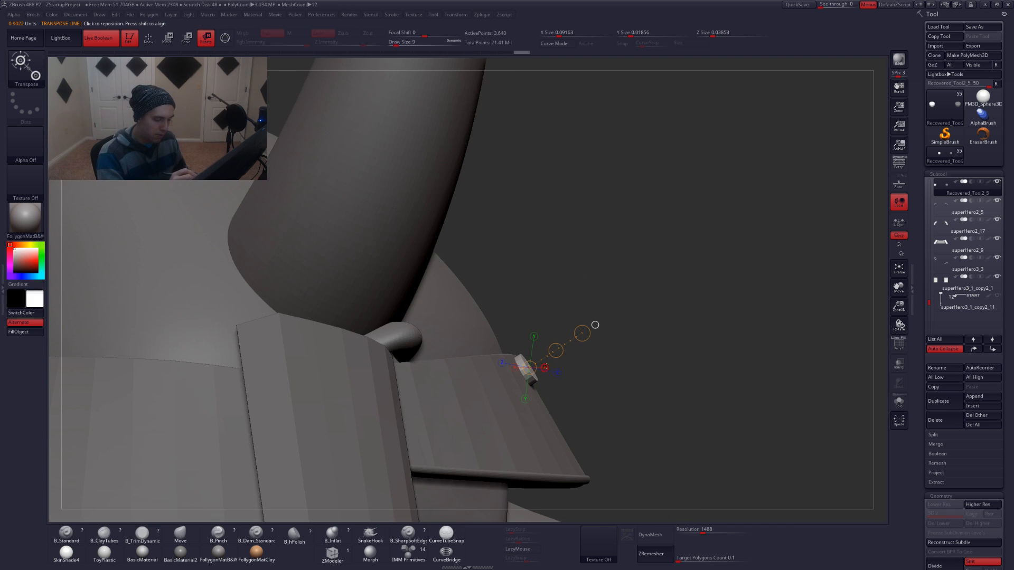
{"action": "right_click_drag", "start_coordinate": [577, 356], "coordinate": [543, 392]}
Mirror the side rivet to the other half of the helmet brim with Mirror And Weld
{"action": "key", "text": "w"}
{"action": "key", "text": "q"}
{"action": "mouse_move", "coordinate": [658, 369]}
{"action": "left_mouse_down", "text": "alt"}
{"action": "mouse_move", "coordinate": [610, 394]}
{"action": "mouse_move", "coordinate": [528, 397]}
{"action": "left_mouse_up", "text": "alt"}
{"action": "left_click_drag", "start_coordinate": [711, 354], "coordinate": [661, 338]}
{"action": "key", "text": "ctrl+shift+space"}
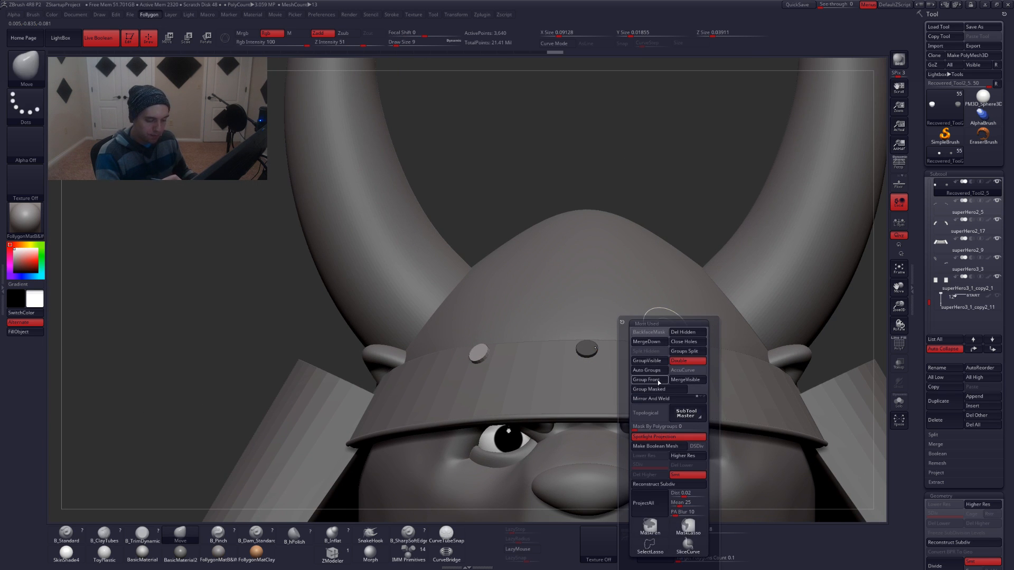
{"action": "left_click", "coordinate": [658, 399]}
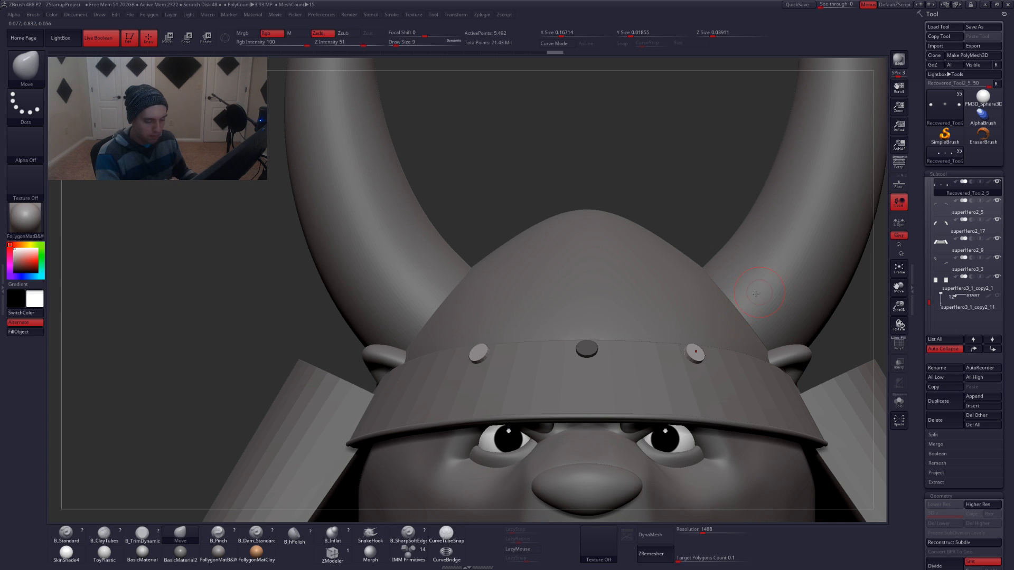
Isolate the three ring studs by polygroup and split the hidden spheres off into their own subtool
{"action": "key", "text": "alt+s"}
{"action": "left_click_drag", "start_coordinate": [647, 379], "coordinate": [620, 351], "text": "ctrl"}
{"action": "key", "text": "shift+f"}
{"action": "key", "text": "ctrl+shift"}
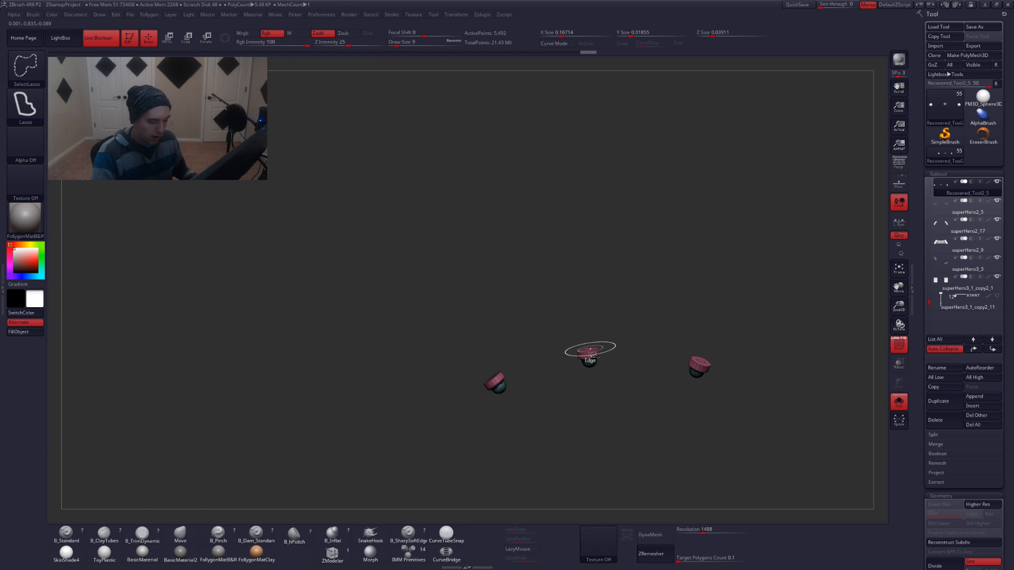
{"action": "left_click", "coordinate": [587, 347], "text": "ctrl+shift"}
{"action": "key", "text": "space"}
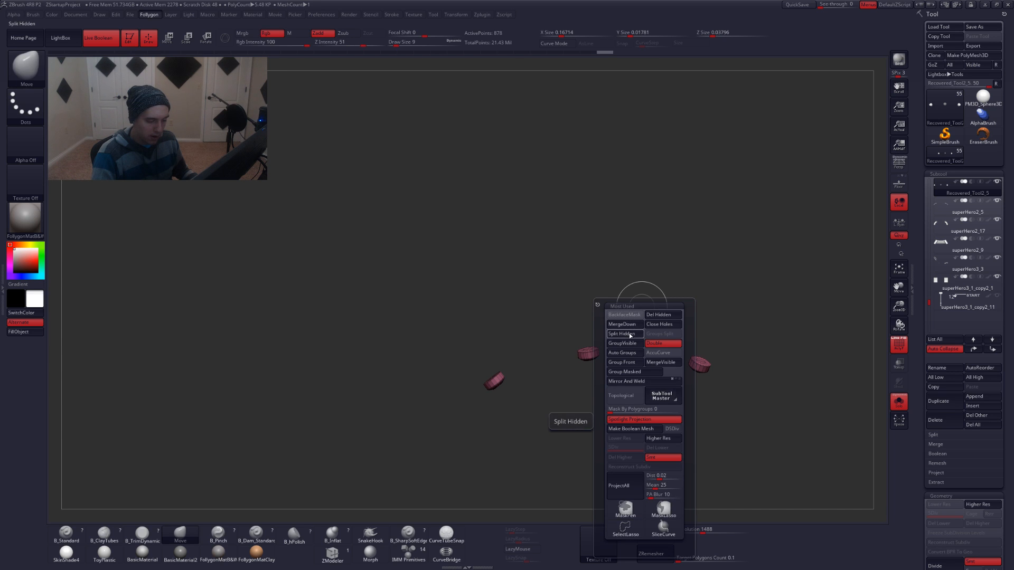
{"action": "left_click", "coordinate": [629, 334]}
{"action": "left_click_drag", "start_coordinate": [649, 266], "coordinate": [660, 301]}
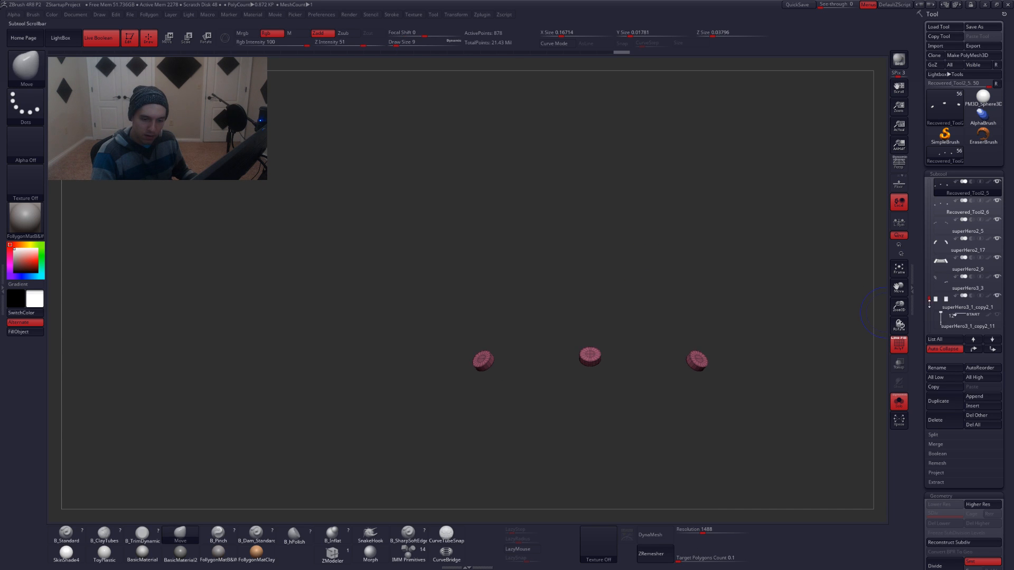
Make the brim Recovered_Tool2_4 a boolean start group and set the ring studs Recovered_Tool2_5 to subtract
{"action": "left_click_drag", "start_coordinate": [929, 299], "coordinate": [928, 287]}
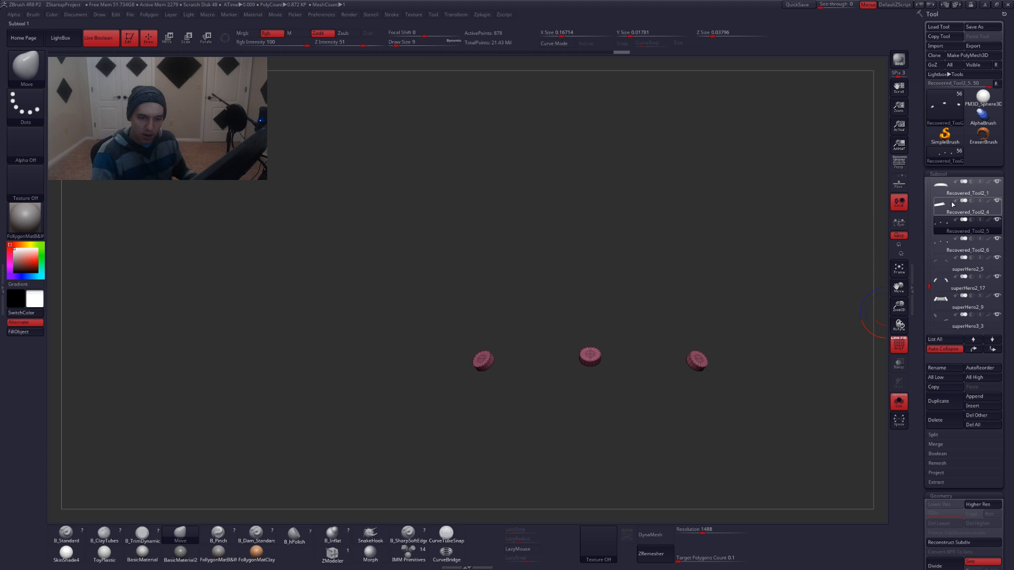
{"action": "scroll", "coordinate": [953, 204], "scroll_direction": "down", "scroll_amount": 3}
{"action": "left_click_drag", "start_coordinate": [929, 326], "coordinate": [929, 197]}
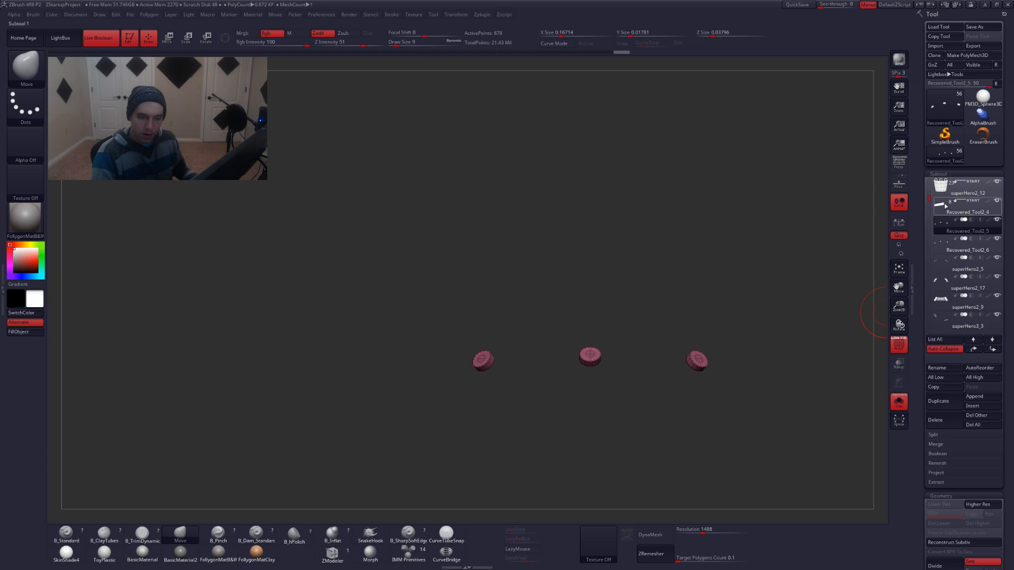
{"action": "mouse_move", "coordinate": [941, 231]}
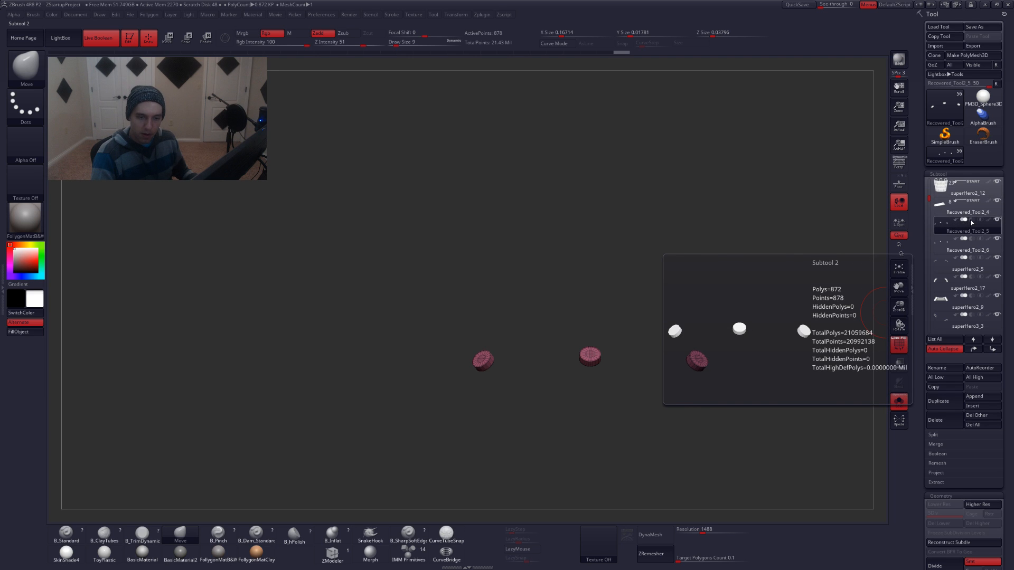
Move the sphere subtool Recovered_Tool2_6 above the brim in the subtool order and show the whole model
{"action": "left_click", "coordinate": [953, 244]}
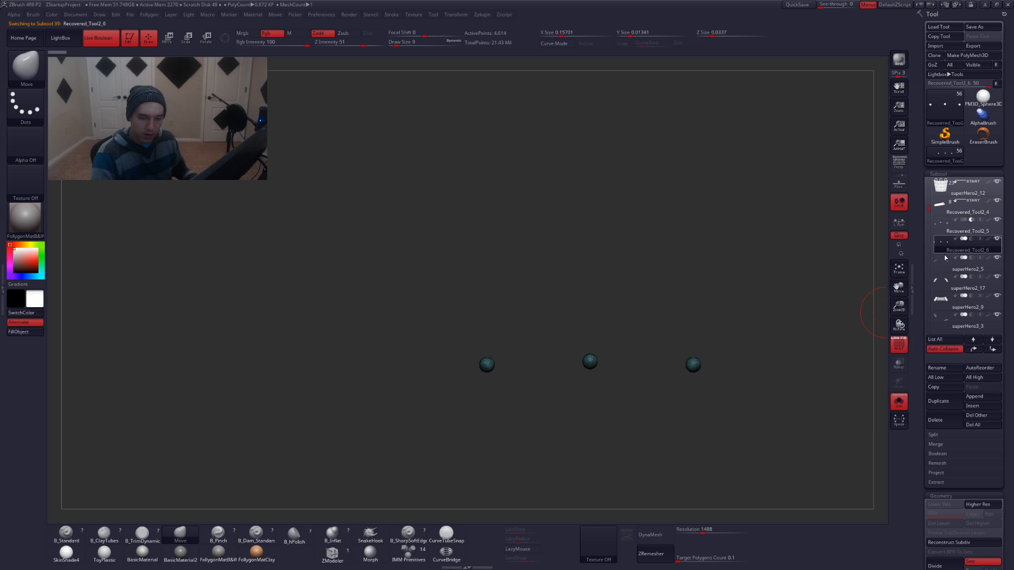
{"action": "left_click", "coordinate": [973, 349]}
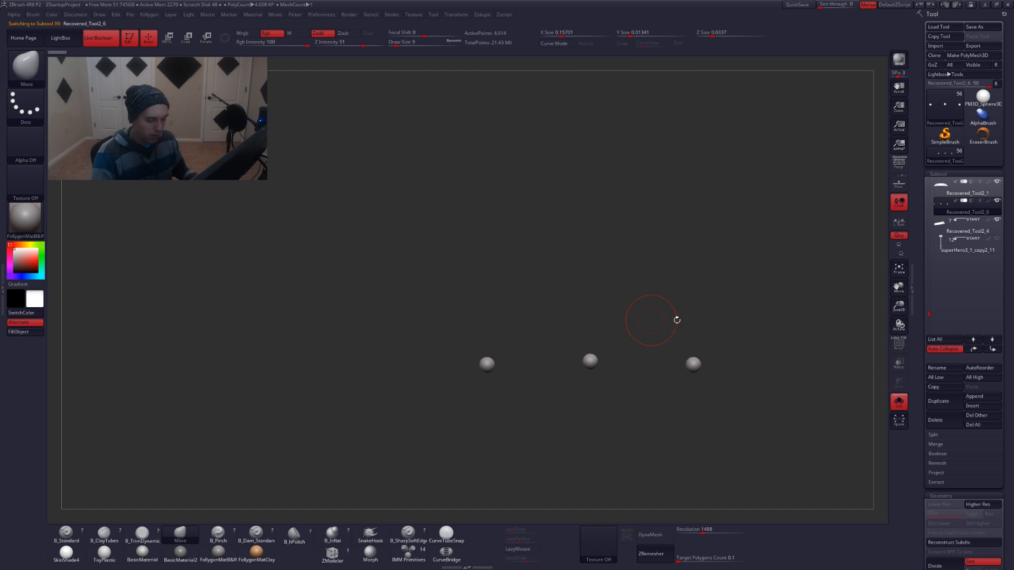
{"action": "key", "text": "alt+s"}
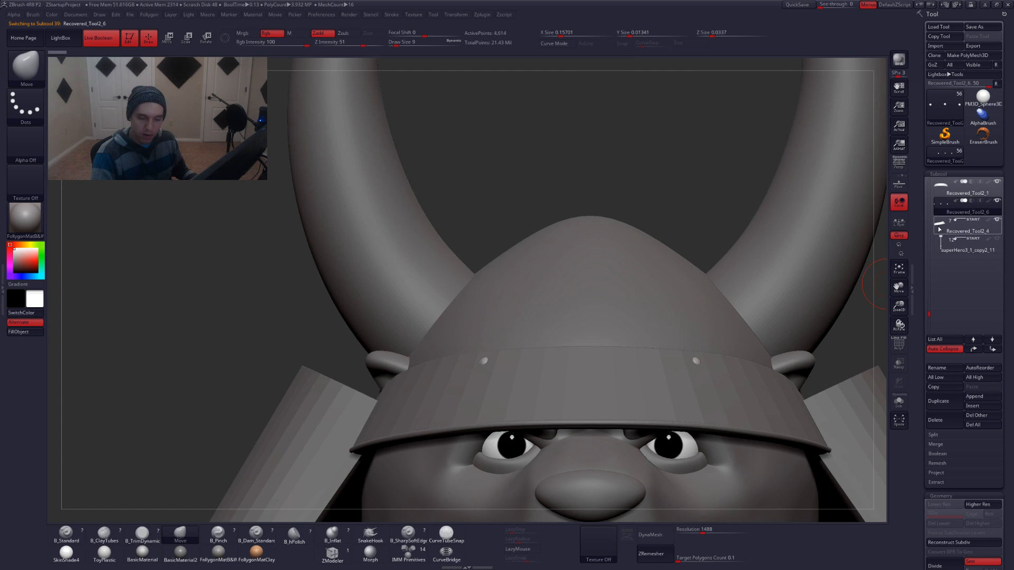
Isolate the brim together with its subtractive ring studs and inspect the carved rivet recesses
{"action": "left_click", "coordinate": [940, 225]}
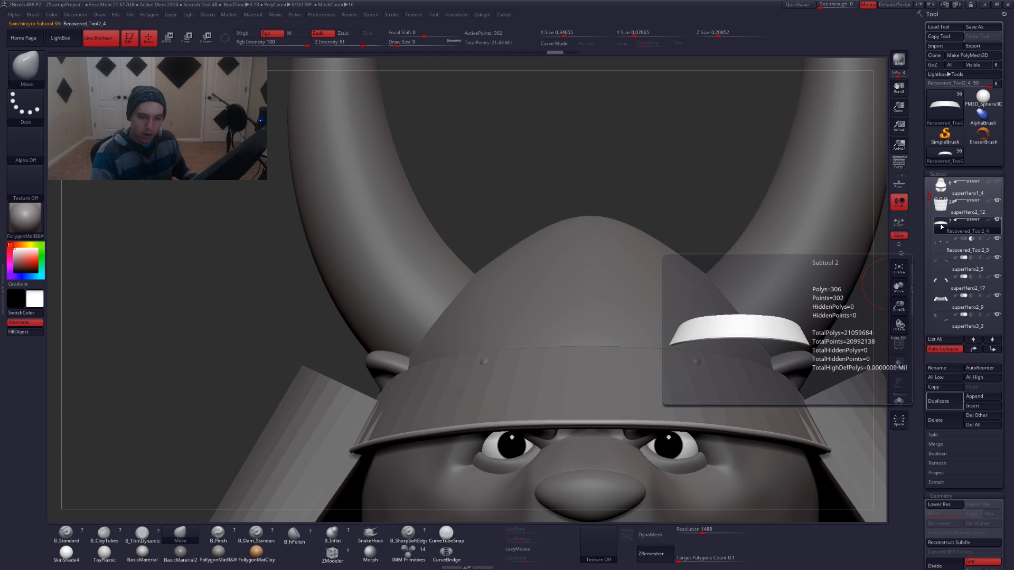
{"action": "key", "text": "alt+s"}
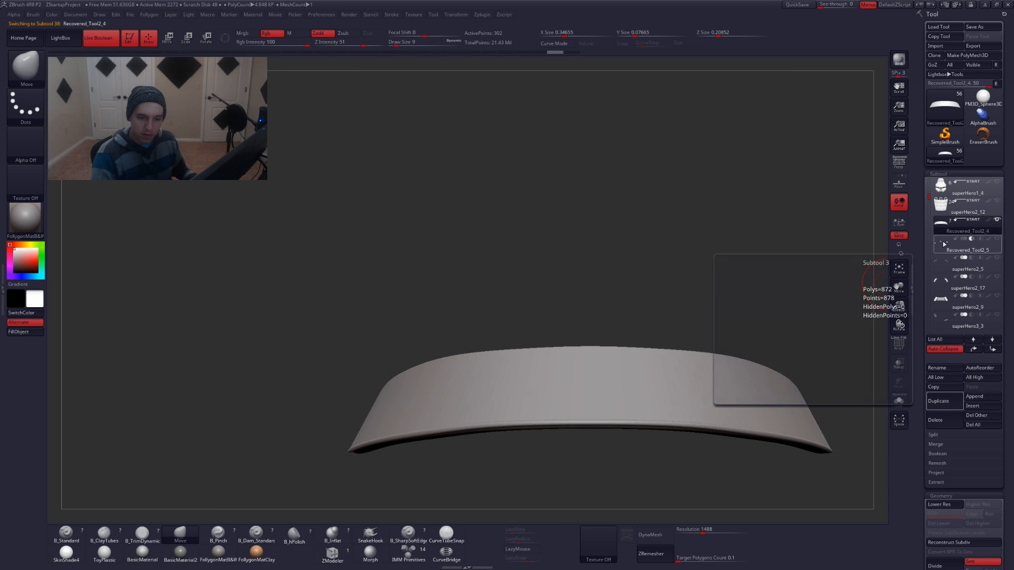
{"action": "left_click", "coordinate": [944, 244]}
{"action": "left_click", "coordinate": [938, 205]}
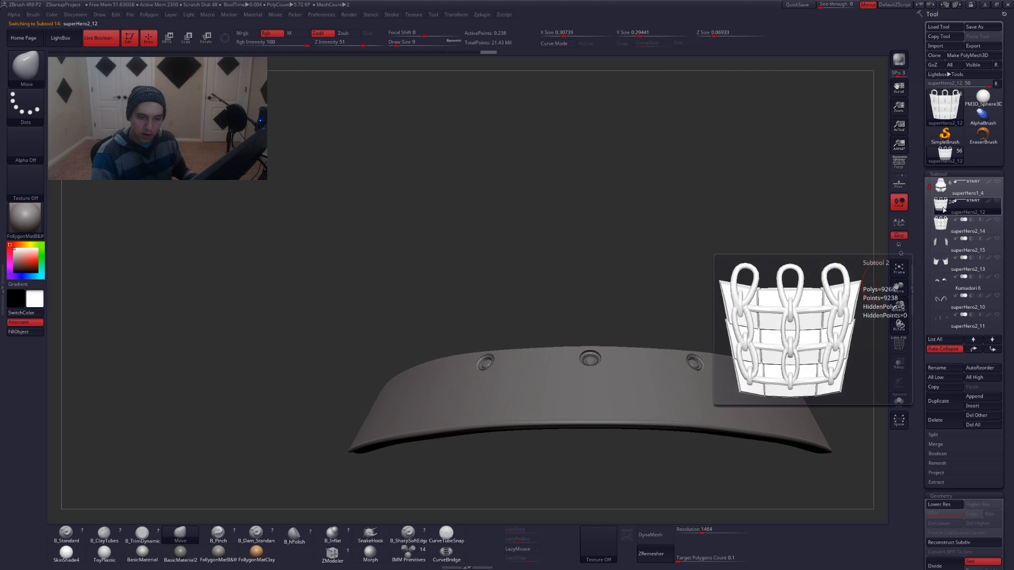
Select and show the sphere subtool Recovered_Tool2_6 with the carved brim, and inspect how the spheres sit in their recesses
{"action": "left_click_drag", "start_coordinate": [933, 204], "coordinate": [941, 295]}
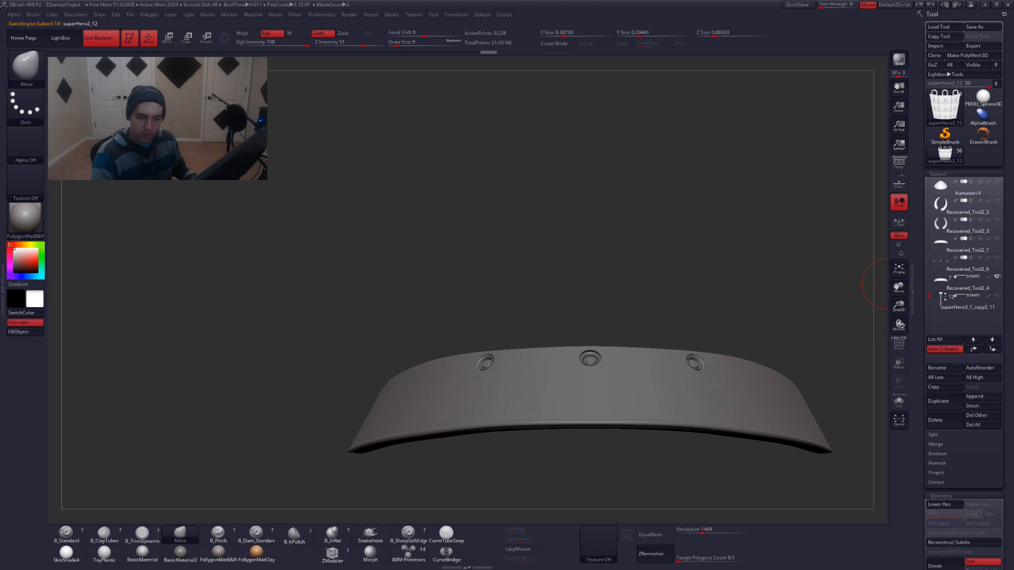
{"action": "left_click", "coordinate": [952, 266]}
{"action": "mouse_move", "coordinate": [596, 301]}
{"action": "left_mouse_down"}
{"action": "mouse_move", "coordinate": [607, 338]}
{"action": "mouse_move", "coordinate": [655, 338]}
{"action": "mouse_move", "coordinate": [693, 354]}
{"action": "mouse_move", "coordinate": [684, 340]}
{"action": "mouse_move", "coordinate": [693, 330]}
{"action": "left_mouse_up"}
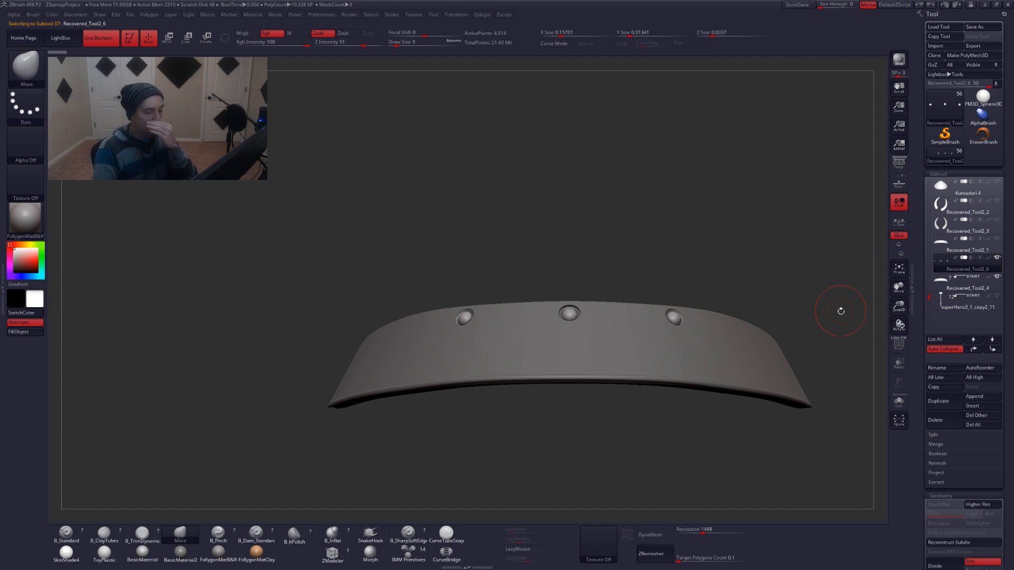
{"action": "left_click_drag", "start_coordinate": [774, 321], "coordinate": [528, 344]}
{"action": "left_click_drag", "start_coordinate": [624, 338], "coordinate": [578, 357]}
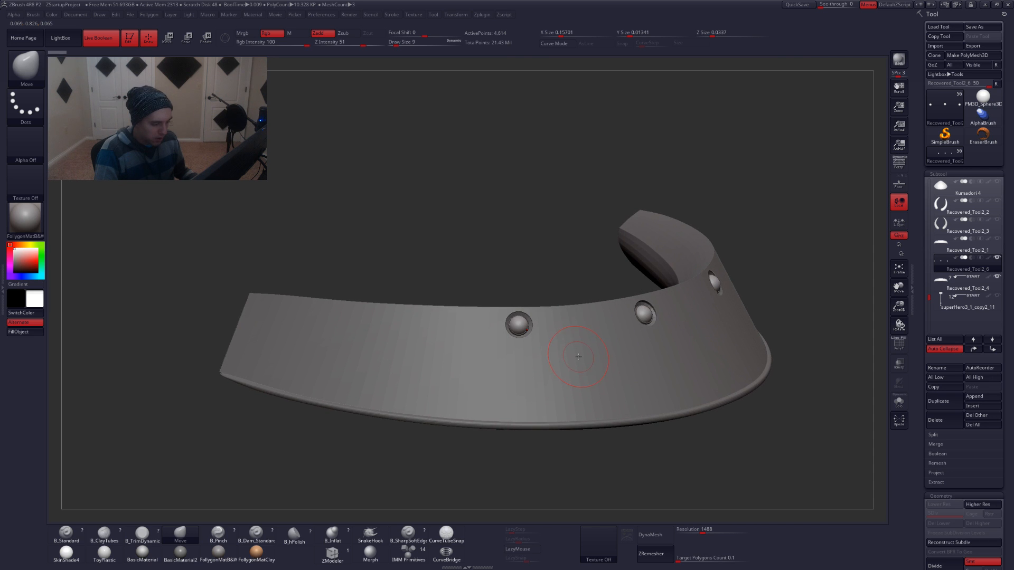
{"action": "left_click_drag", "start_coordinate": [533, 320], "coordinate": [543, 335], "text": "alt"}
On the ring studs Recovered_Tool2_5, mask the centre stud and place a Transpose move line along an outer stud's axis
{"action": "mouse_move", "coordinate": [946, 263]}
{"action": "left_click", "coordinate": [962, 278]}
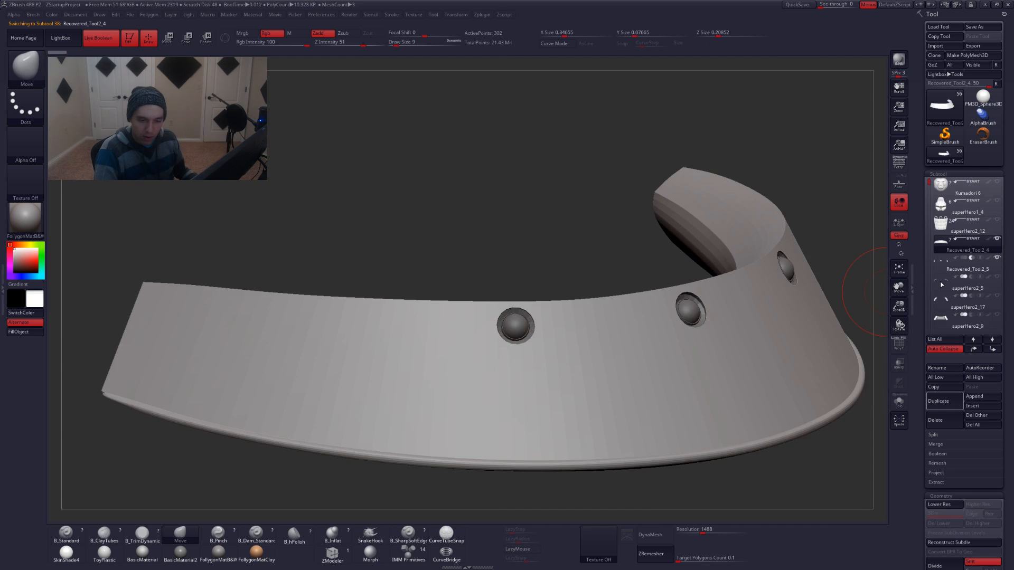
{"action": "left_click", "coordinate": [944, 269]}
{"action": "key", "text": "shift+f"}
{"action": "key", "text": "shift+f"}
{"action": "mouse_move", "coordinate": [675, 335]}
{"action": "right_mouse_down"}
{"action": "mouse_move", "coordinate": [728, 369]}
{"action": "mouse_move", "coordinate": [701, 350]}
{"action": "right_mouse_up"}
{"action": "mouse_move", "coordinate": [615, 426]}
{"action": "left_mouse_down", "text": "ctrl"}
{"action": "mouse_move", "coordinate": [421, 264]}
{"action": "mouse_move", "coordinate": [491, 464]}
{"action": "left_mouse_up", "text": "ctrl"}
{"action": "left_click", "coordinate": [494, 466], "text": "ctrl"}
{"action": "key", "text": "w"}
{"action": "left_click", "coordinate": [565, 320]}
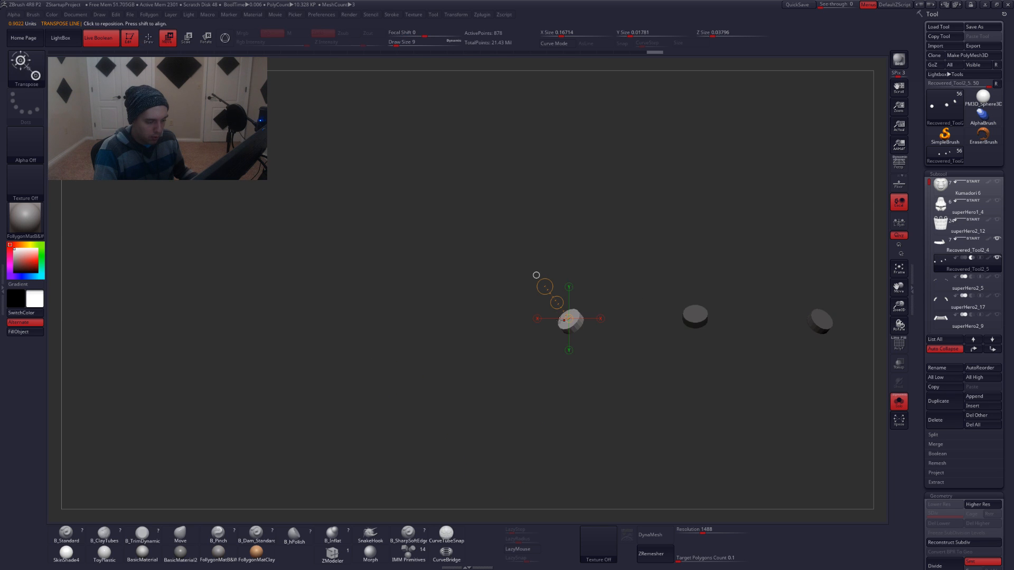
{"action": "left_click_drag", "start_coordinate": [570, 322], "coordinate": [564, 309]}
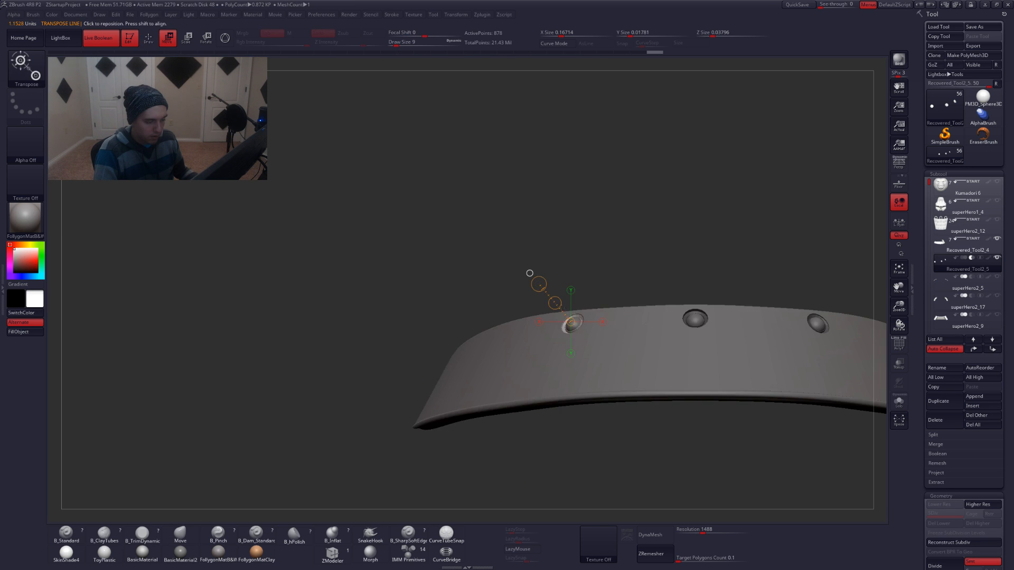
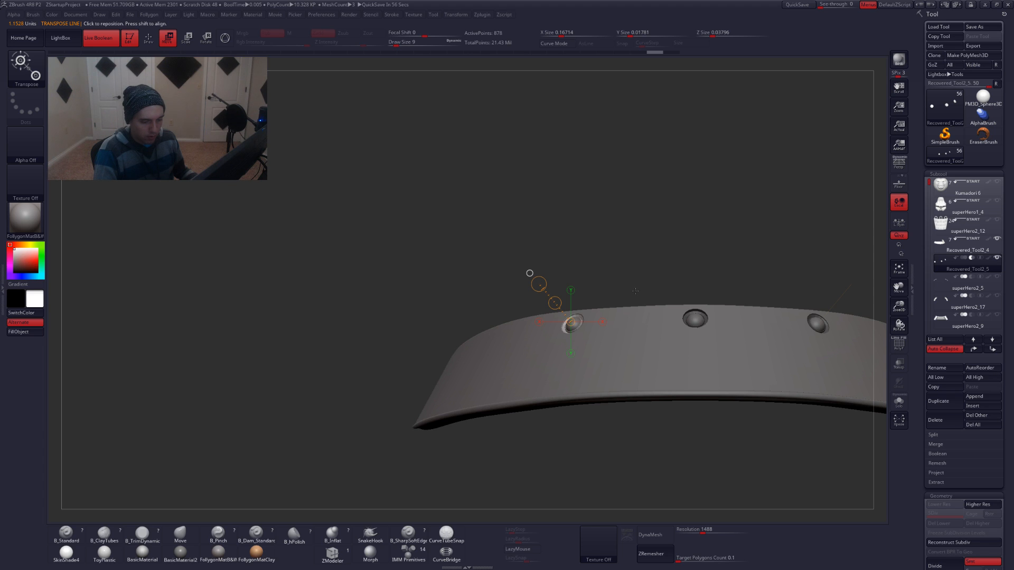
Move the mirrored outer ring studs slightly deeper into the brim along their axis and clear the mask
{"action": "key", "text": "q"}
{"action": "key", "text": "shift+s"}
{"action": "mouse_move", "coordinate": [751, 291]}
{"action": "left_mouse_down", "text": "ctrl+alt"}
{"action": "mouse_move", "coordinate": [831, 426]}
{"action": "mouse_move", "coordinate": [828, 243]}
{"action": "left_mouse_up", "text": "ctrl+alt"}
{"action": "key", "text": "shift+s"}
{"action": "key", "text": "w"}
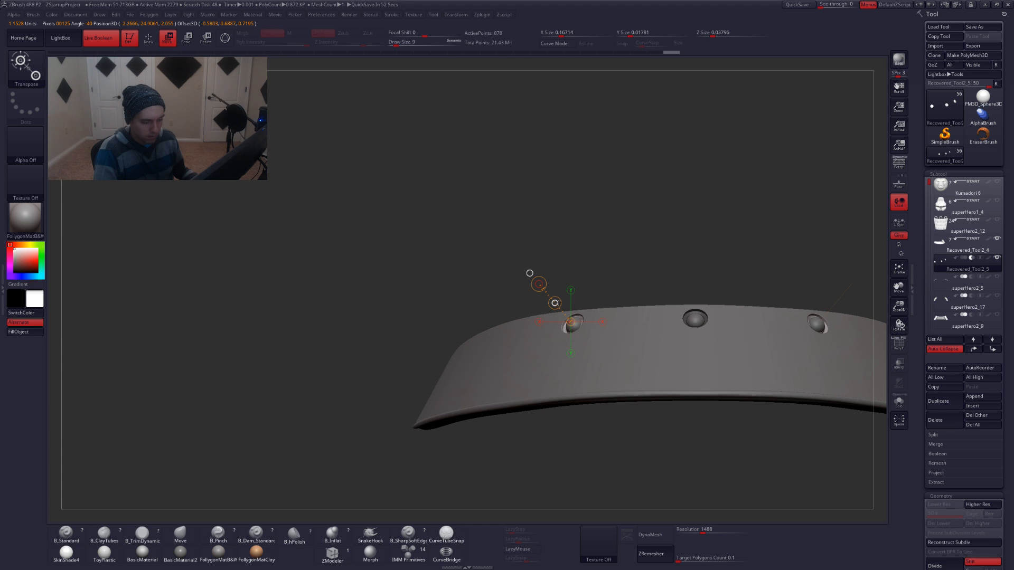
{"action": "key", "text": "q"}
{"action": "mouse_move", "coordinate": [530, 273]}
{"action": "left_mouse_down"}
{"action": "mouse_move", "coordinate": [560, 362]}
{"action": "mouse_move", "coordinate": [521, 296]}
{"action": "left_mouse_up"}
{"action": "left_click_drag", "start_coordinate": [496, 254], "coordinate": [504, 277], "text": "ctrl"}
{"action": "mouse_move", "coordinate": [516, 358]}
{"action": "left_mouse_down"}
{"action": "mouse_move", "coordinate": [561, 324]}
{"action": "mouse_move", "coordinate": [604, 318]}
{"action": "mouse_move", "coordinate": [595, 265]}
{"action": "mouse_move", "coordinate": [373, 245]}
{"action": "mouse_move", "coordinate": [581, 275]}
{"action": "left_mouse_up"}
Mask the centre sphere of Recovered_Tool2_6 and push the mirrored outer spheres slightly deeper into their recesses
{"action": "left_click", "coordinate": [533, 298], "text": "alt"}
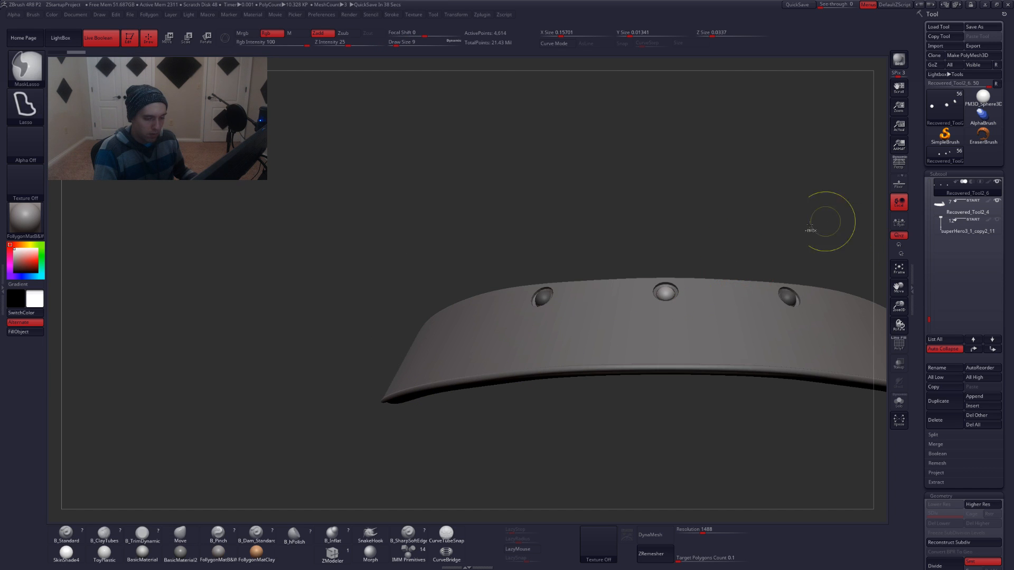
{"action": "key", "text": "ctrl+shift+s"}
{"action": "mouse_move", "coordinate": [734, 317]}
{"action": "left_mouse_down", "text": "ctrl"}
{"action": "mouse_move", "coordinate": [824, 397]}
{"action": "mouse_move", "coordinate": [708, 321]}
{"action": "left_mouse_up", "text": "ctrl"}
{"action": "left_click", "coordinate": [568, 271], "text": "ctrl"}
{"action": "key", "text": "ctrl+shift+s"}
{"action": "key", "text": "w"}
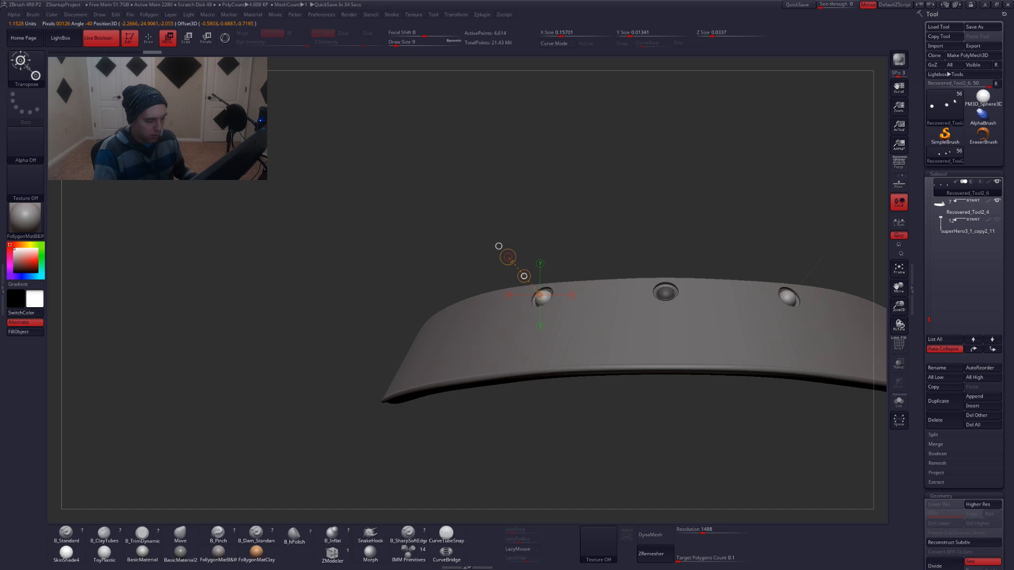
{"action": "left_click_drag", "start_coordinate": [359, 275], "coordinate": [309, 328]}
{"action": "key", "text": "q"}
{"action": "left_click_drag", "start_coordinate": [635, 314], "coordinate": [546, 235], "text": "shift"}
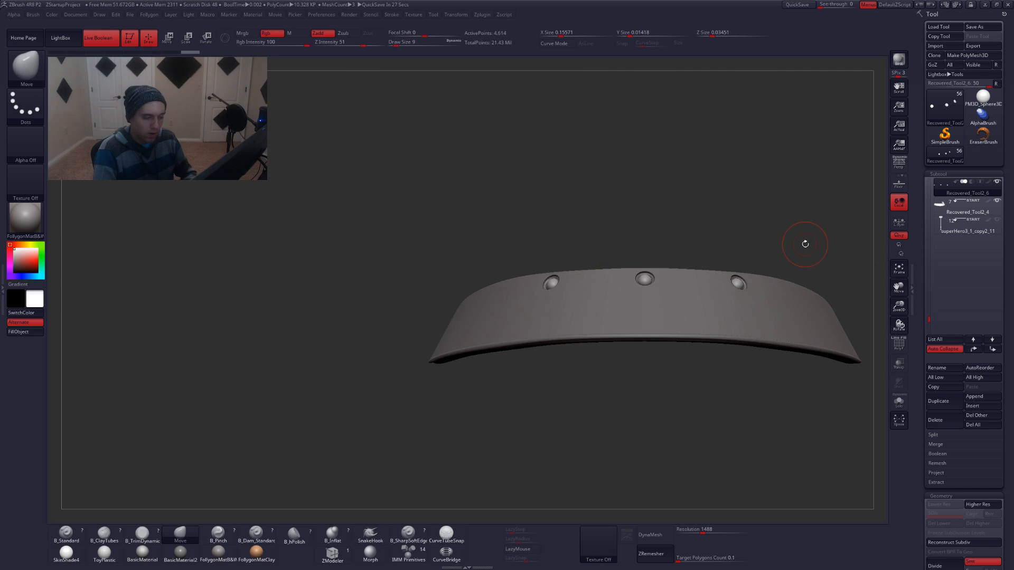
Step through the neighbouring subtools with polyframe shown and compare the brim, spheres and ring studs
{"action": "key", "text": "Up"}
{"action": "key", "text": "Up"}
{"action": "key", "text": "Down"}
{"action": "key", "text": "Down"}
{"action": "key", "text": "Down"}
{"action": "key", "text": "Up"}
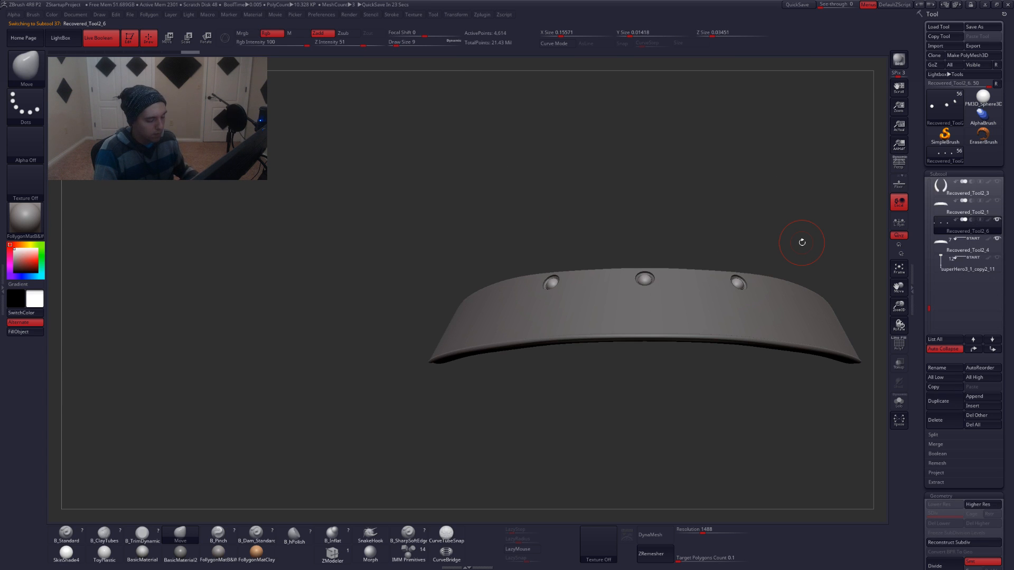
{"action": "key", "text": "shift+f"}
{"action": "key", "text": "Up"}
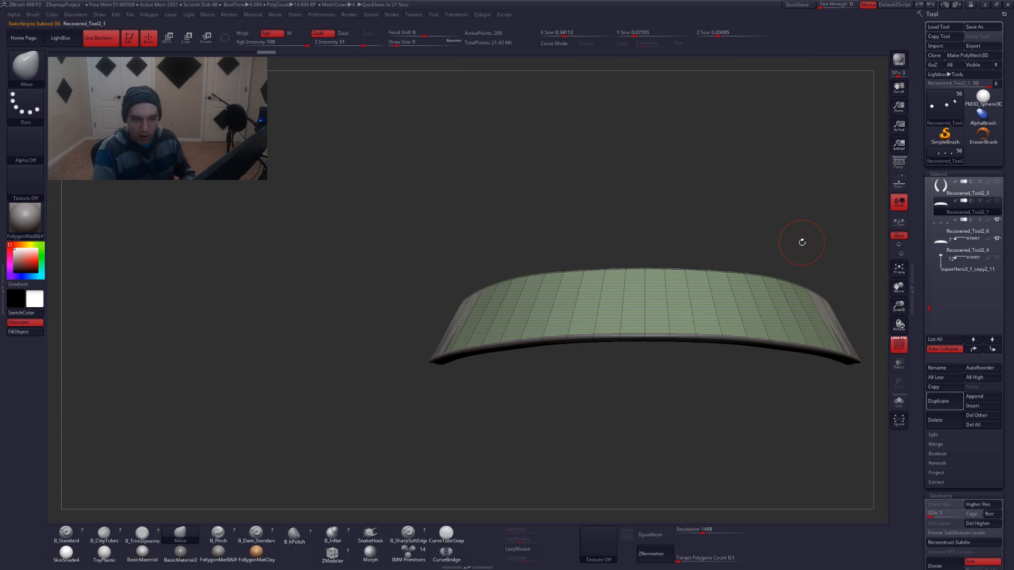
{"action": "key", "text": "Up"}
{"action": "key", "text": "Down"}
{"action": "key", "text": "Down"}
{"action": "key", "text": "Down"}
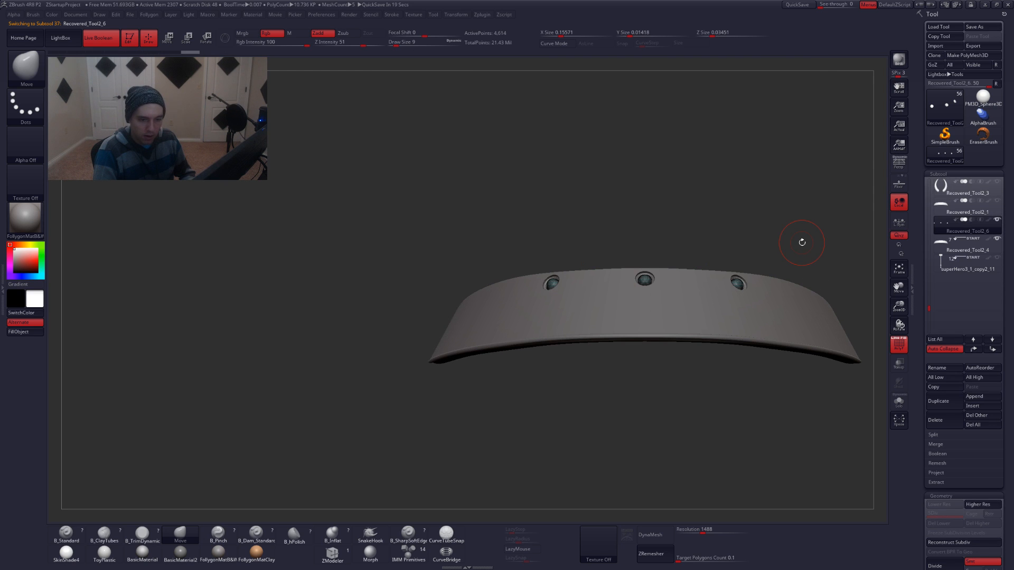
{"action": "key", "text": "Down"}
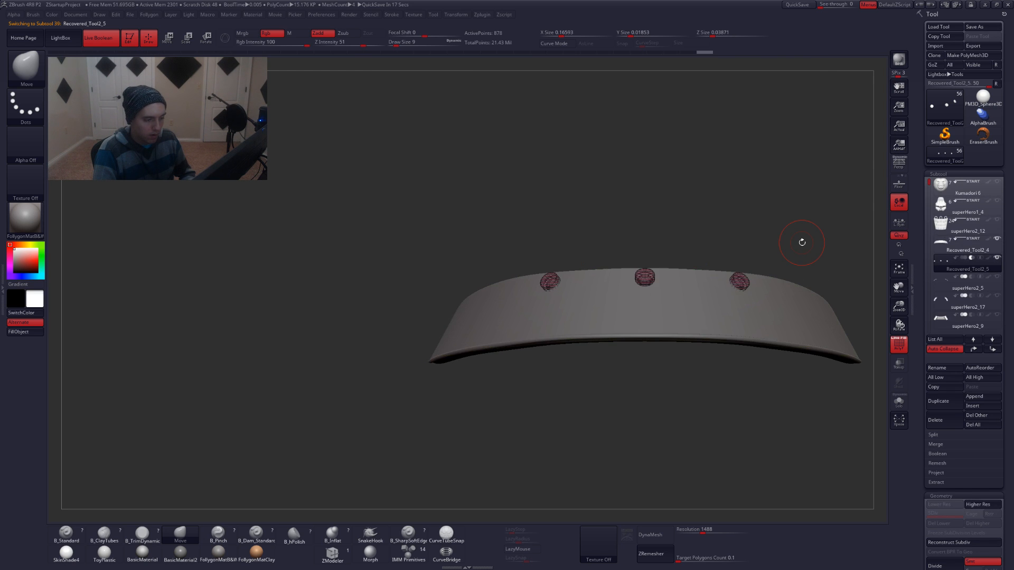
Subdivide the ring studs Recovered_Tool2_5 several times to smooth the carved recesses
{"action": "mouse_move", "coordinate": [584, 249]}
{"action": "left_mouse_down"}
{"action": "mouse_move", "coordinate": [554, 261]}
{"action": "mouse_move", "coordinate": [595, 294]}
{"action": "mouse_move", "coordinate": [572, 313]}
{"action": "mouse_move", "coordinate": [515, 287]}
{"action": "mouse_move", "coordinate": [538, 309]}
{"action": "mouse_move", "coordinate": [521, 322]}
{"action": "left_mouse_up"}
{"action": "key", "text": "ctrl+d"}
{"action": "key", "text": "ctrl+d"}
{"action": "key", "text": "ctrl+d"}
Select the brim Recovered_Tool2_4 and subdivide it up to level 5
{"action": "mouse_move", "coordinate": [606, 313]}
{"action": "left_mouse_down"}
{"action": "mouse_move", "coordinate": [680, 317]}
{"action": "mouse_move", "coordinate": [612, 291]}
{"action": "left_mouse_up"}
{"action": "left_click", "coordinate": [611, 290], "text": "alt"}
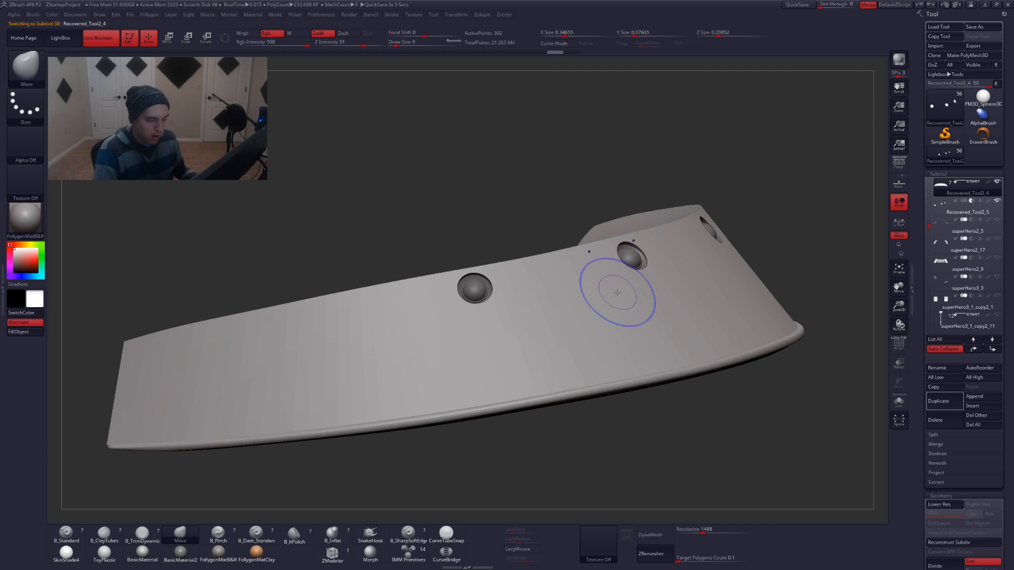
{"action": "key", "text": "shift"}
{"action": "key", "text": "ctrl+d"}
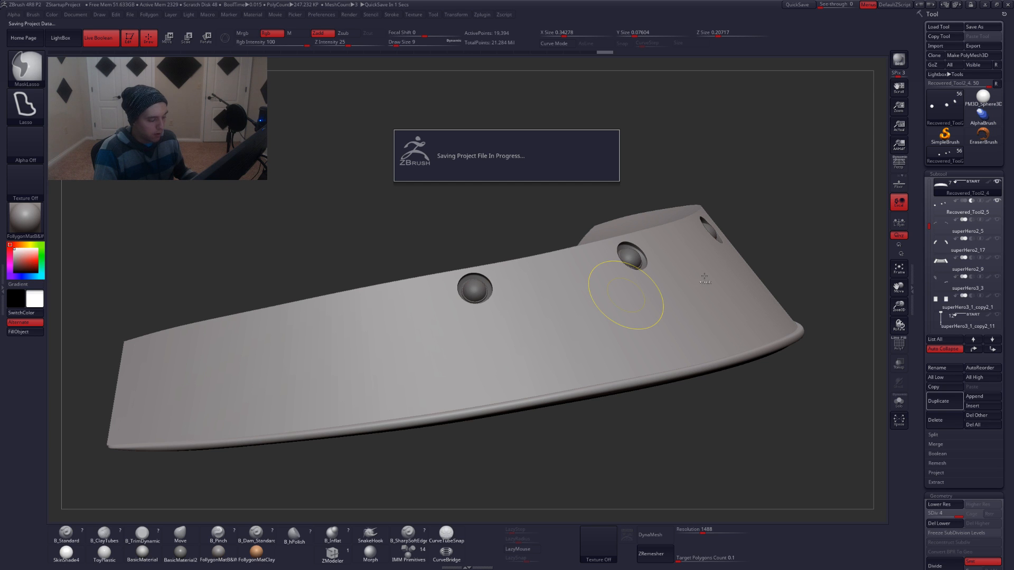
{"action": "right_click_drag", "start_coordinate": [714, 279], "coordinate": [701, 272], "text": "ctrl"}
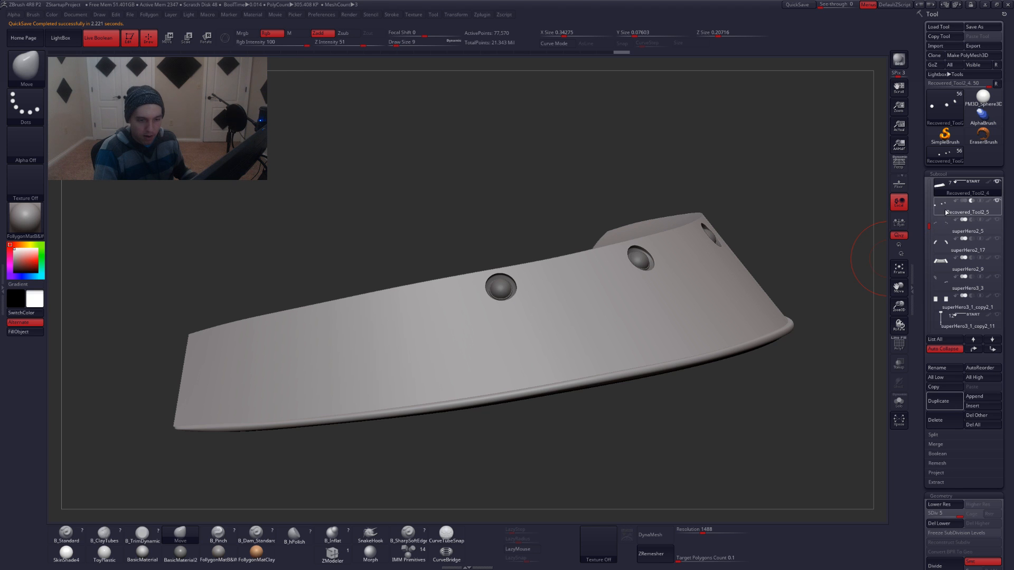
Try subdividing the spheres Recovered_Tool2_6 to level 3, check them up close, and return them to their base mesh
{"action": "mouse_move", "coordinate": [946, 213]}
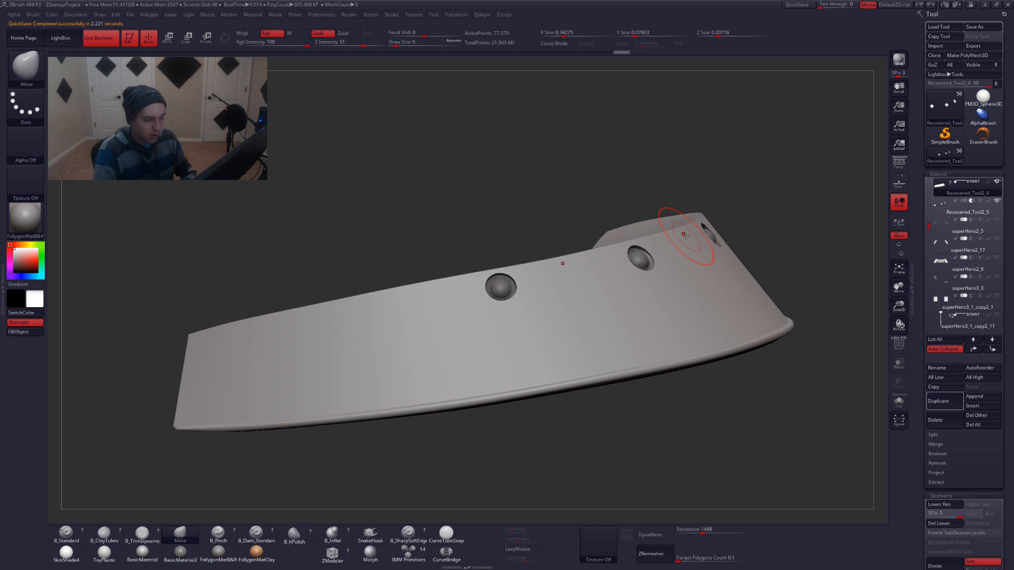
{"action": "left_click", "coordinate": [691, 240], "text": "alt"}
{"action": "right_click_drag", "start_coordinate": [507, 288], "coordinate": [582, 316], "text": "ctrl"}
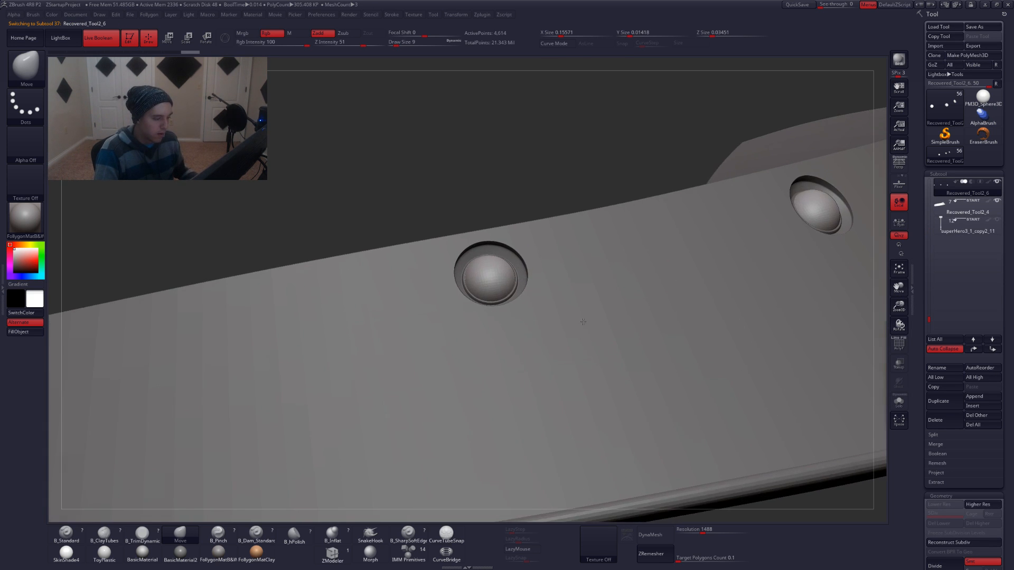
{"action": "key", "text": "ctrl+d"}
{"action": "key", "text": "ctrl+d"}
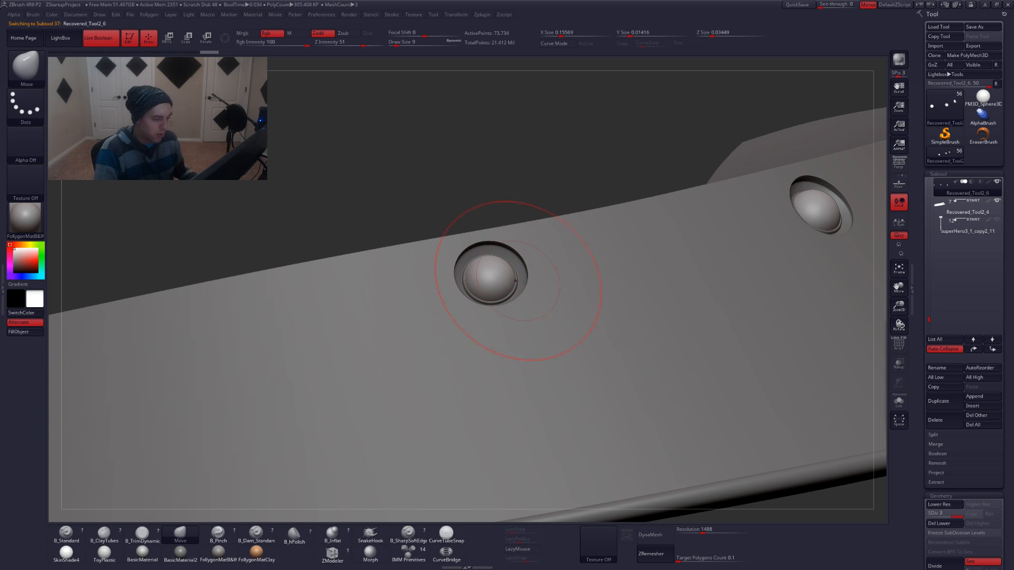
{"action": "mouse_move", "coordinate": [582, 316]}
{"action": "right_mouse_down", "text": "ctrl"}
{"action": "mouse_move", "coordinate": [579, 292]}
{"action": "mouse_move", "coordinate": [567, 292]}
{"action": "right_mouse_up", "text": "ctrl"}
{"action": "right_click_drag", "start_coordinate": [690, 311], "coordinate": [551, 285], "text": "ctrl"}
{"action": "right_click_drag", "start_coordinate": [610, 301], "coordinate": [668, 303], "text": "alt"}
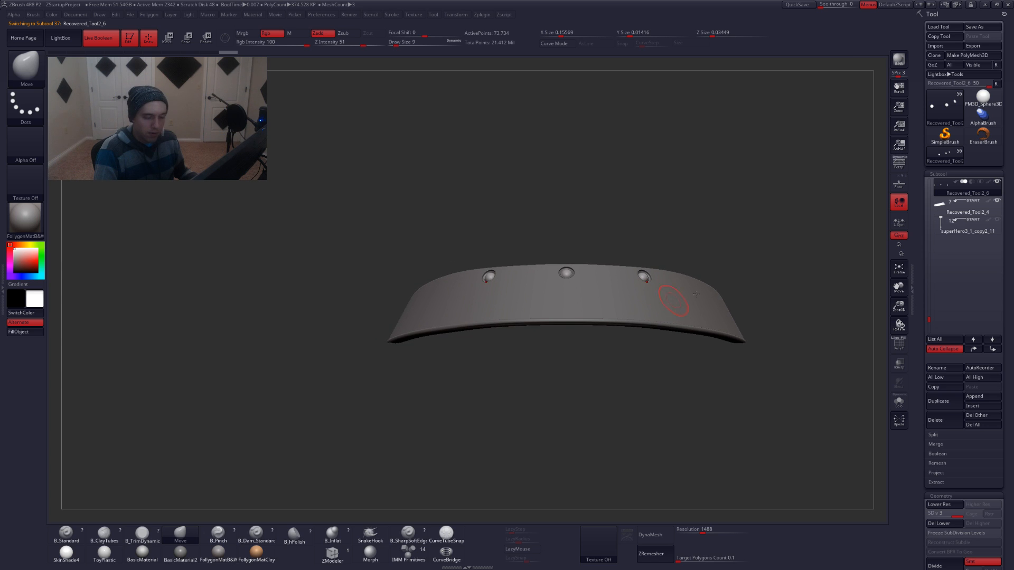
{"action": "key", "text": "shift+d"}
{"action": "key", "text": "shift+d"}
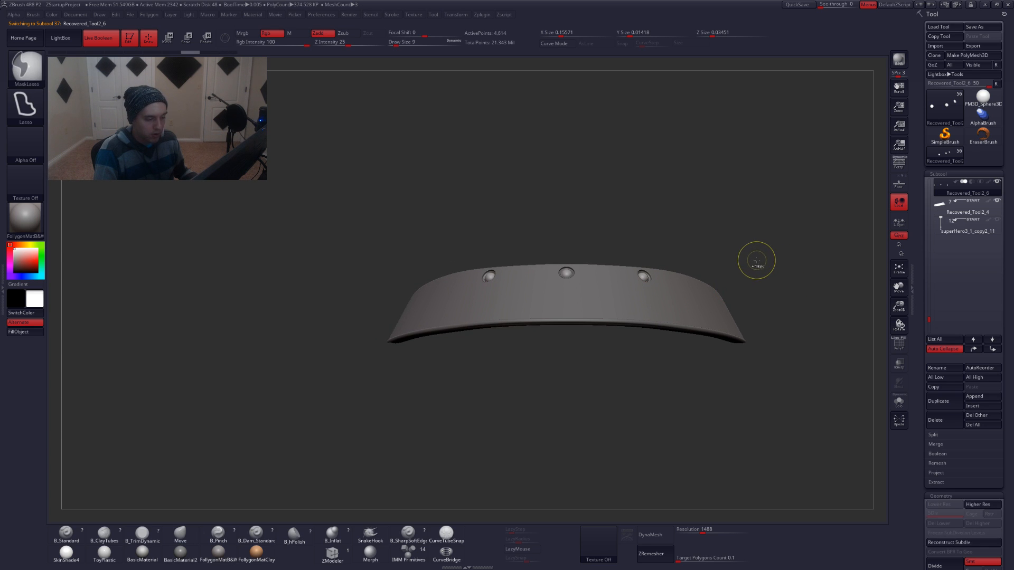
Hide the sphere subtool and make a Boolean mesh from the subdivided brim and its subtractive ring studs
{"action": "left_click", "coordinate": [948, 203]}
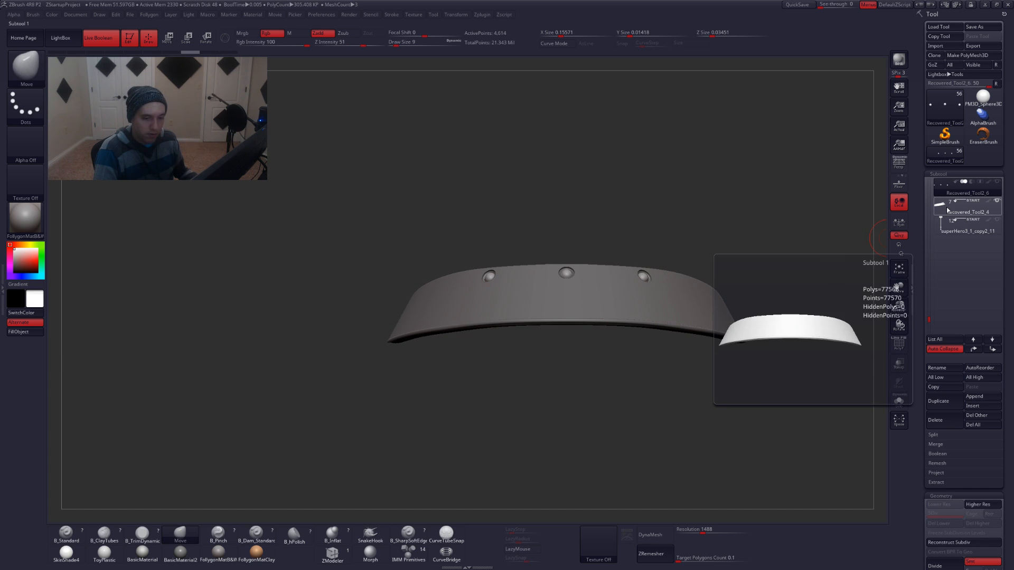
{"action": "left_click", "coordinate": [944, 206]}
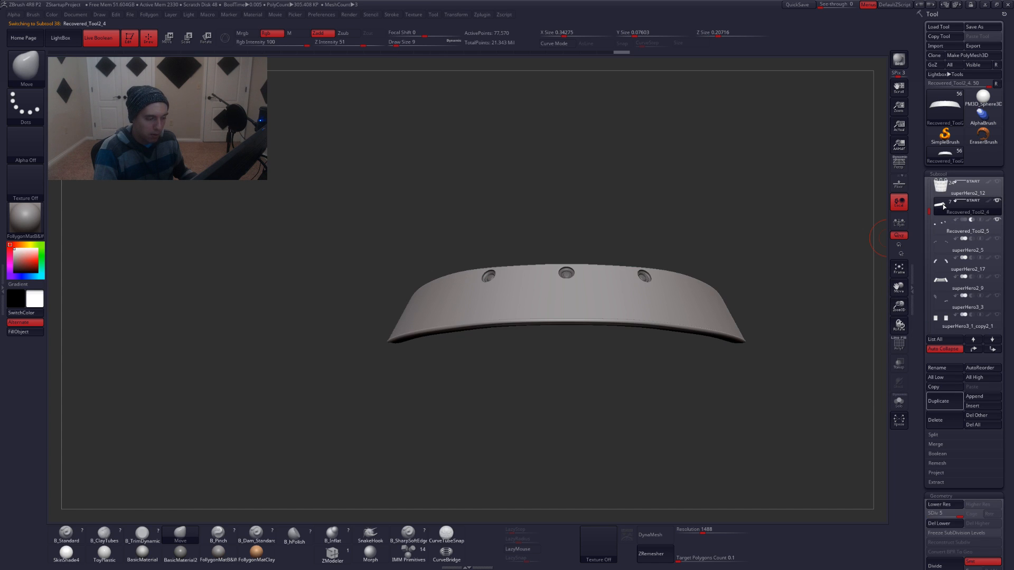
{"action": "left_click", "coordinate": [945, 454]}
{"action": "left_click", "coordinate": [964, 462]}
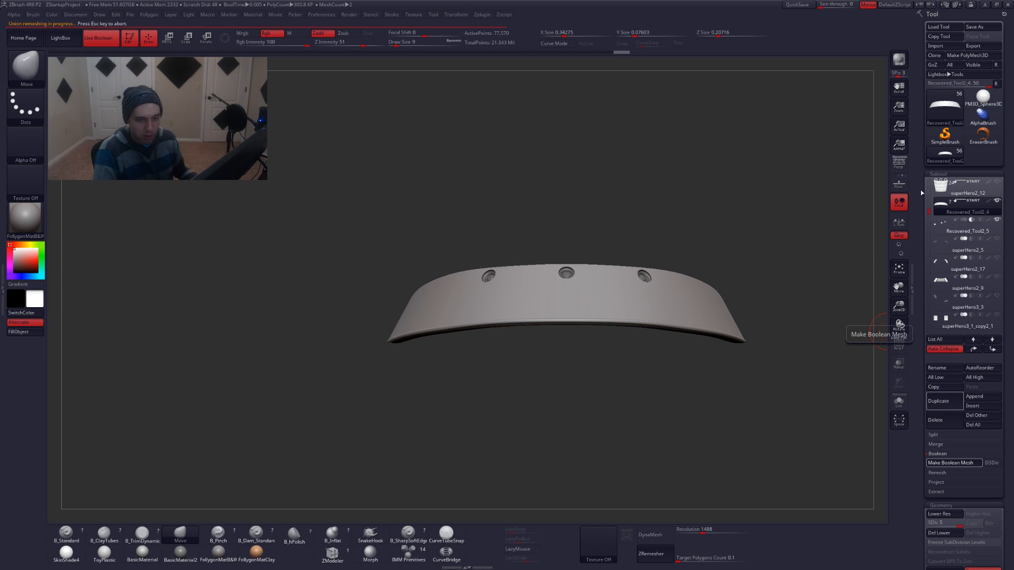
{"action": "mouse_move", "coordinate": [979, 157]}
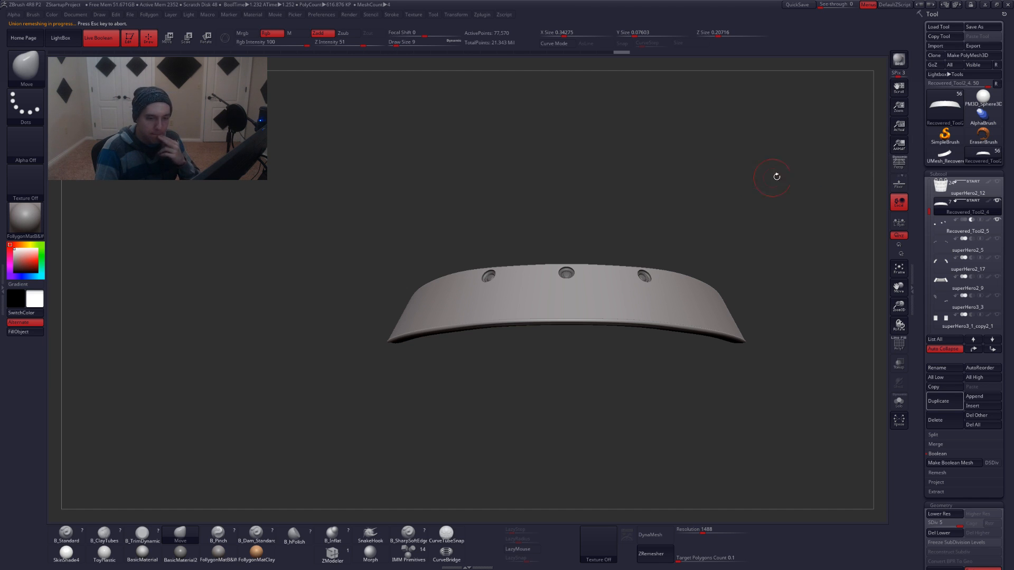
Return the brim Recovered_Tool2_4 and the ring studs Recovered_Tool2_5 to their meshes from before the subdivisions
{"action": "key", "text": "shift+d"}
{"action": "key", "text": "shift+d"}
{"action": "key", "text": "shift+d"}
{"action": "key", "text": "shift+d"}
{"action": "key", "text": "shift+f"}
{"action": "key", "text": "shift+f"}
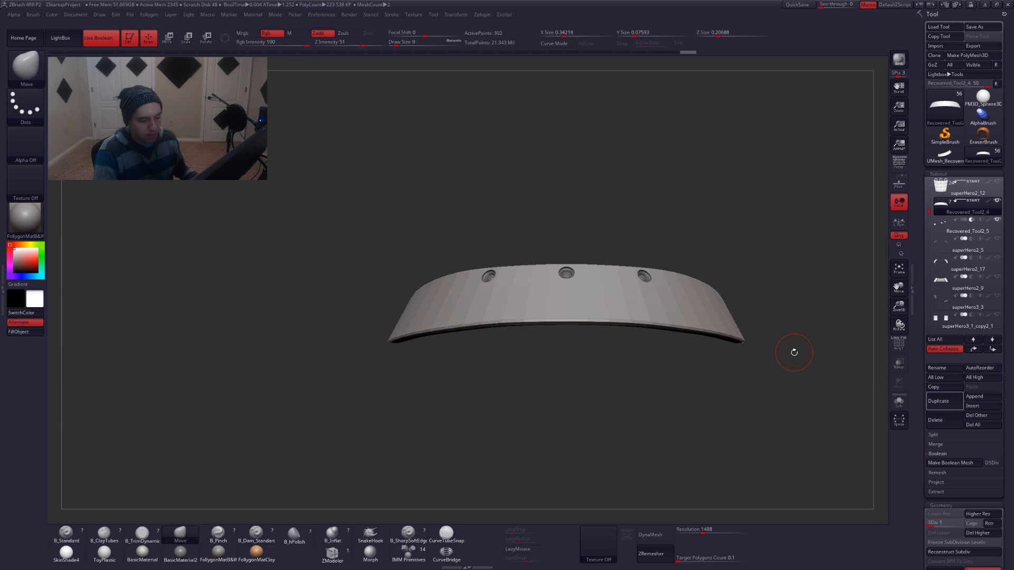
{"action": "key", "text": "d"}
{"action": "key", "text": "d"}
{"action": "key", "text": "d"}
{"action": "key", "text": "d"}
{"action": "key", "text": "ctrl+z"}
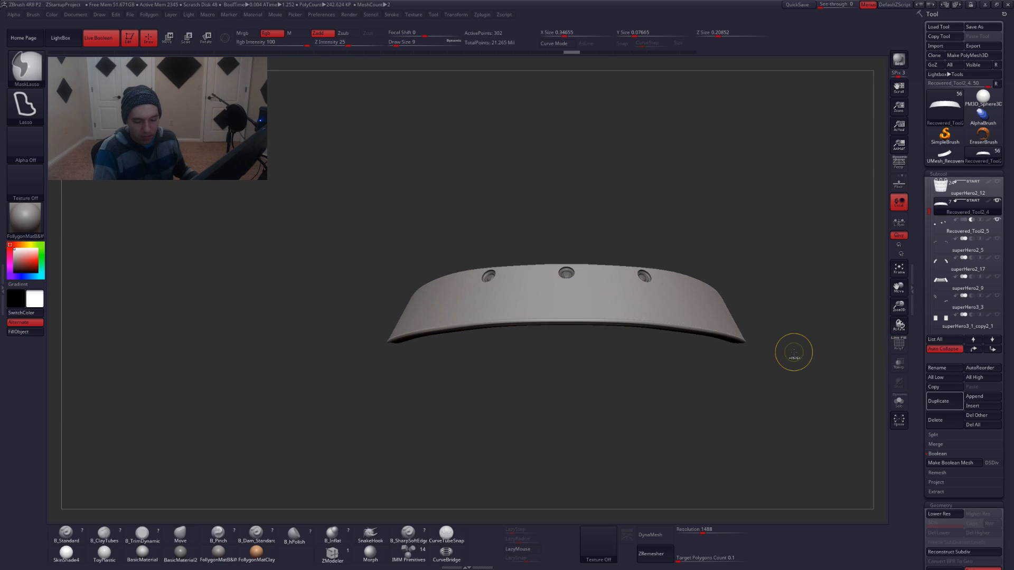
{"action": "left_click", "coordinate": [945, 227]}
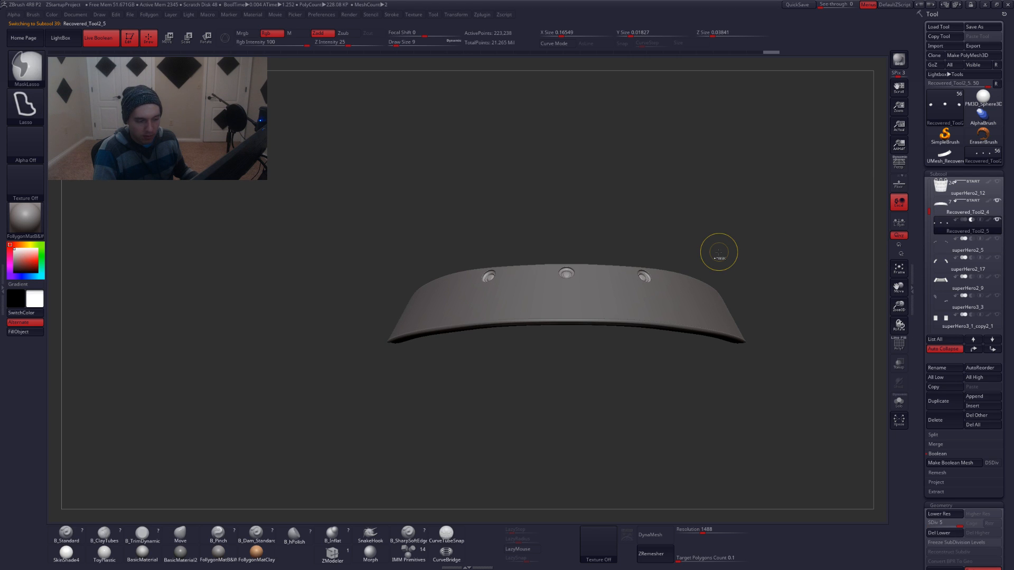
{"action": "key", "text": "shift+d"}
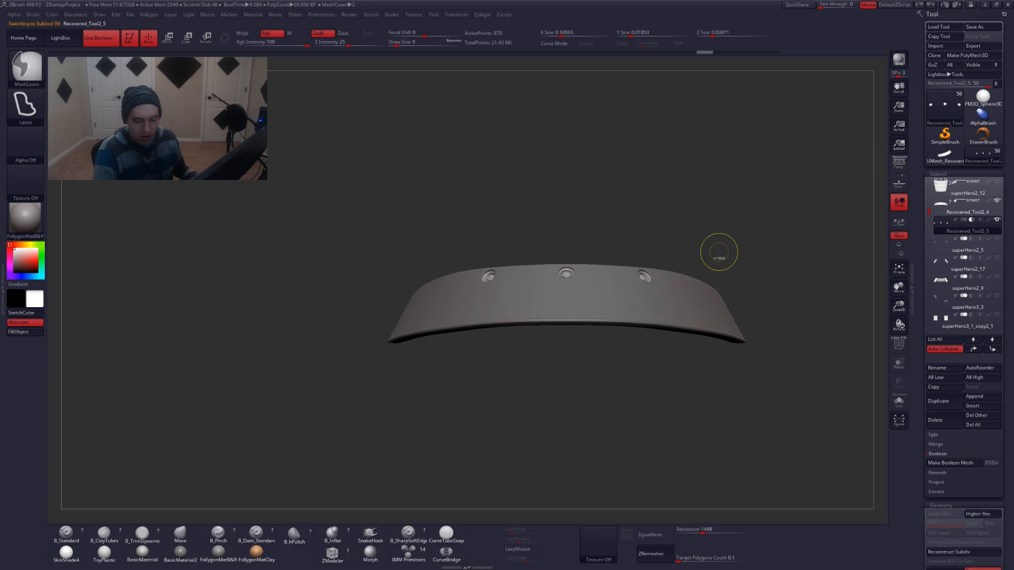
Make a Boolean mesh from the low-resolution brim and ring studs, switch to the resulting UMesh tool, and examine its polyframe
{"action": "left_click", "coordinate": [946, 216]}
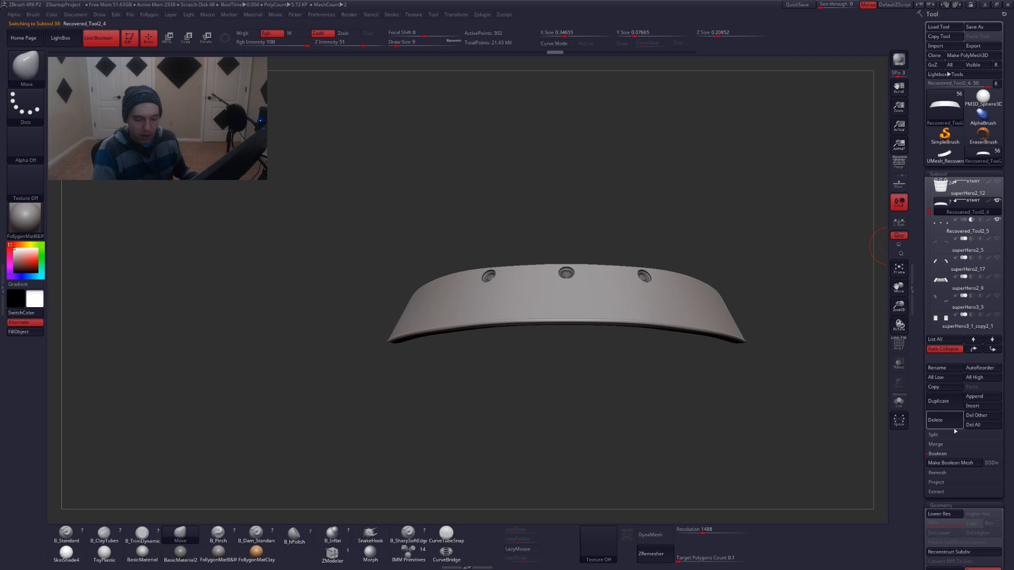
{"action": "left_click", "coordinate": [950, 472]}
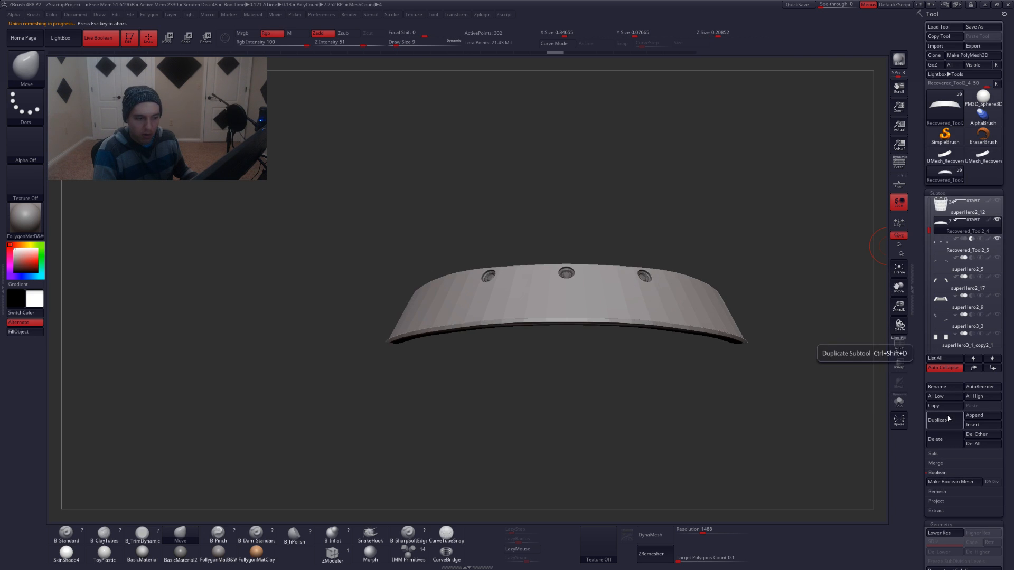
{"action": "left_click", "coordinate": [980, 156]}
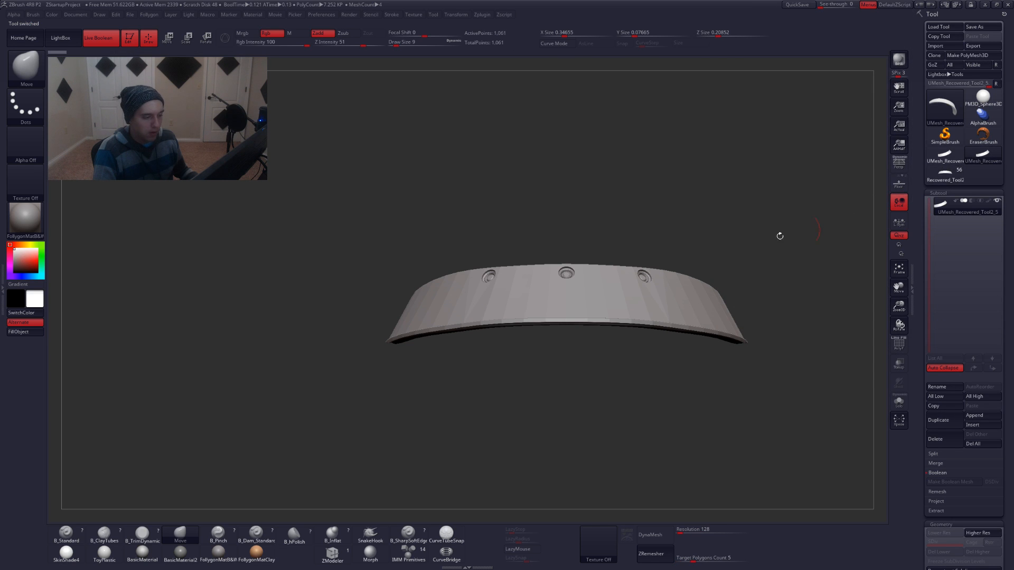
{"action": "mouse_move", "coordinate": [550, 272]}
{"action": "right_mouse_down"}
{"action": "mouse_move", "coordinate": [544, 287]}
{"action": "mouse_move", "coordinate": [505, 292]}
{"action": "mouse_move", "coordinate": [529, 296]}
{"action": "mouse_move", "coordinate": [522, 283]}
{"action": "mouse_move", "coordinate": [539, 280]}
{"action": "right_mouse_up"}
{"action": "key", "text": "shift+f"}
{"action": "key", "text": "ctrl+d"}
{"action": "key", "text": "shift+d"}
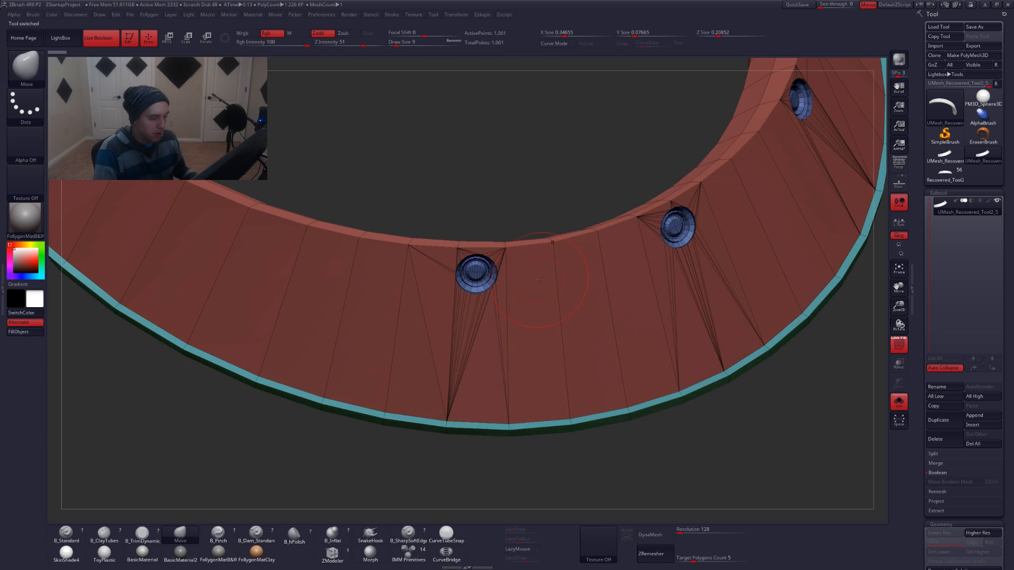
Try subdividing the low-resolution Boolean brim with the ZModeler brush active, and examine the polygons around its rivet holes
{"action": "left_click", "coordinate": [335, 553]}
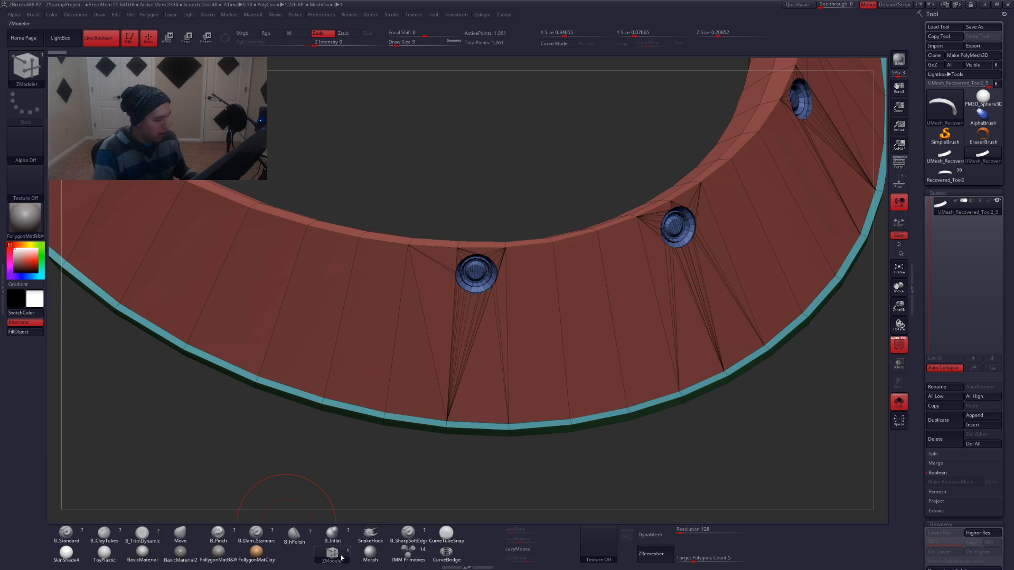
{"action": "mouse_move", "coordinate": [456, 335]}
{"action": "right_mouse_down"}
{"action": "mouse_move", "coordinate": [458, 317]}
{"action": "mouse_move", "coordinate": [530, 339]}
{"action": "mouse_move", "coordinate": [521, 281]}
{"action": "mouse_move", "coordinate": [524, 341]}
{"action": "right_mouse_up"}
{"action": "key", "text": "d"}
{"action": "key", "text": "shift+d"}
{"action": "key", "text": "space"}
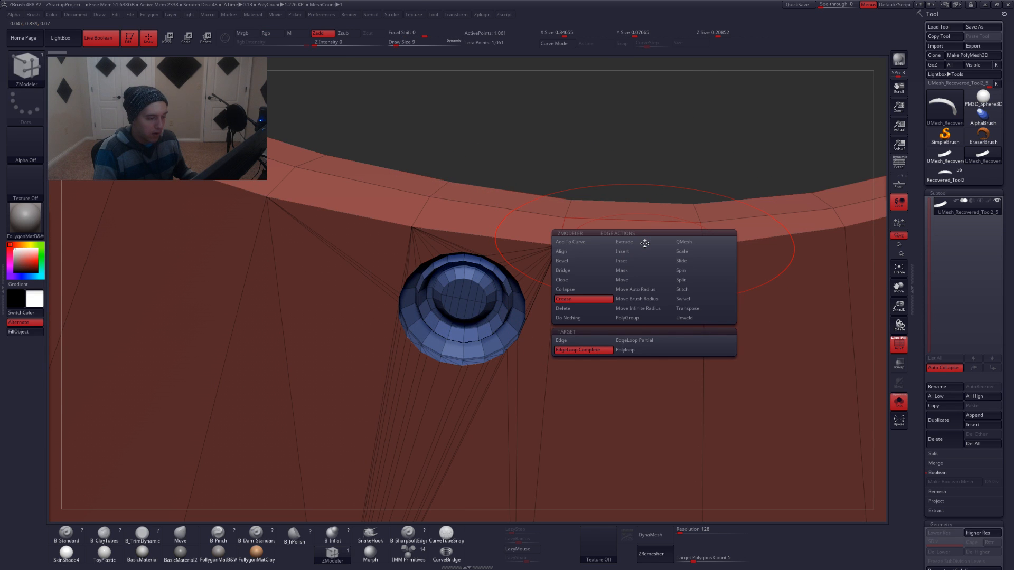
{"action": "key", "text": "space"}
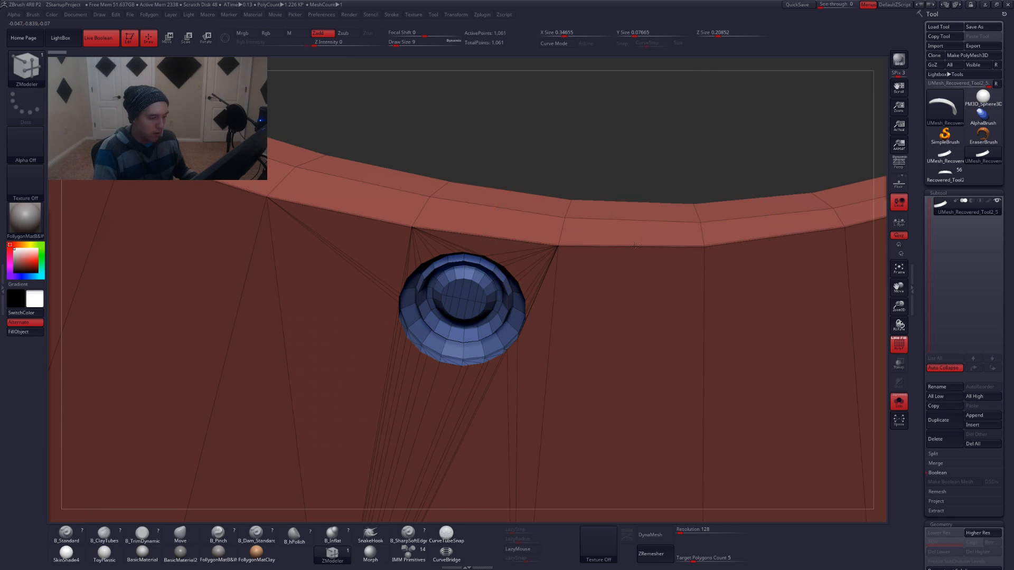
{"action": "key", "text": "ctrl+d"}
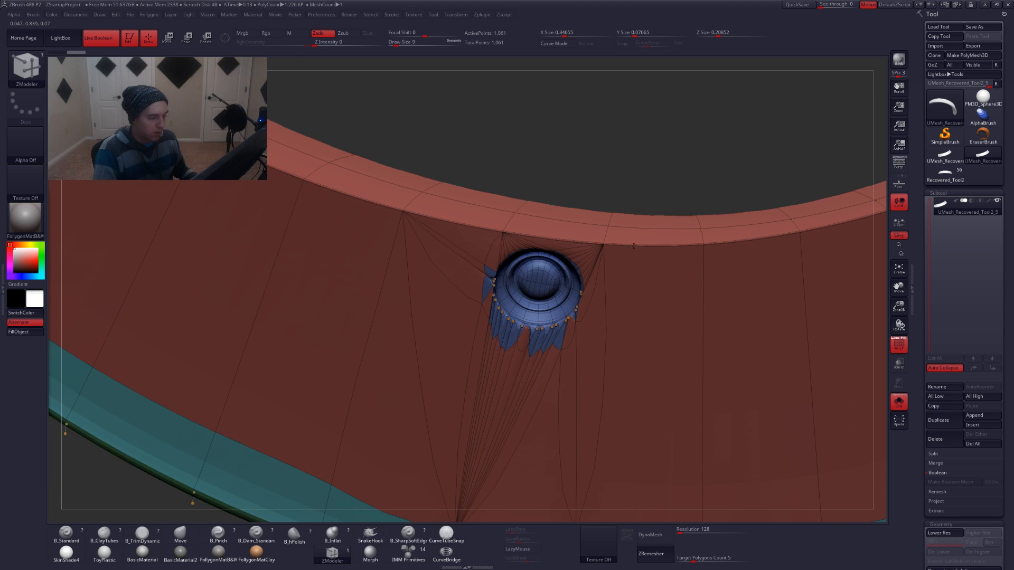
{"action": "mouse_move", "coordinate": [602, 357]}
{"action": "right_mouse_down", "text": "alt"}
{"action": "mouse_move", "coordinate": [571, 337]}
{"action": "mouse_move", "coordinate": [597, 317]}
{"action": "mouse_move", "coordinate": [576, 288]}
{"action": "mouse_move", "coordinate": [593, 295]}
{"action": "mouse_move", "coordinate": [597, 266]}
{"action": "right_mouse_up", "text": "alt"}
{"action": "key", "text": "shift+f"}
{"action": "right_click_drag", "start_coordinate": [660, 311], "coordinate": [766, 294], "text": "alt"}
{"action": "key", "text": "shift+d"}
Pick the dense UMesh brim tool, return to the full character tool, and append the dense UMesh brim as a subtool
{"action": "left_click", "coordinate": [924, 158]}
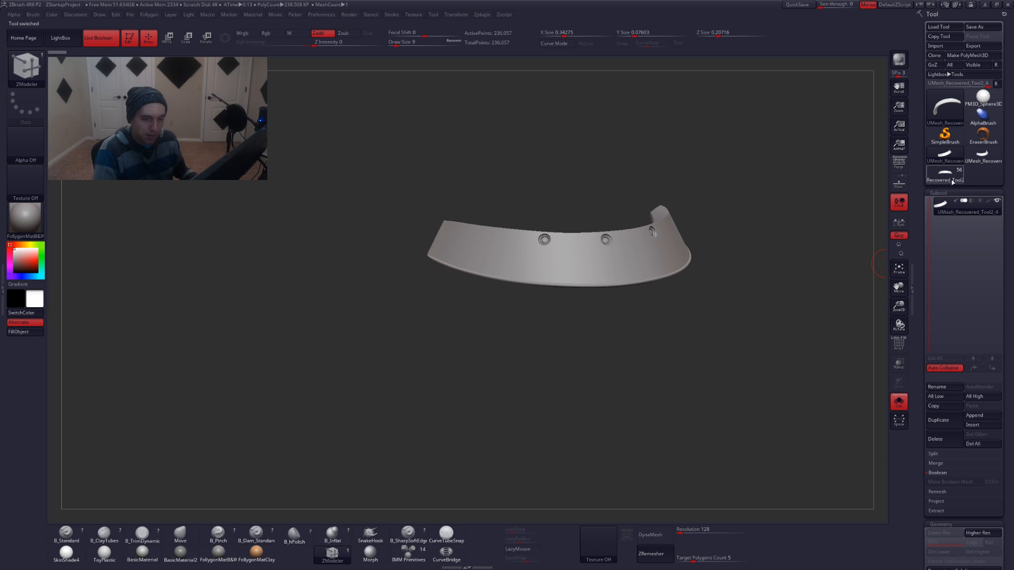
{"action": "left_click", "coordinate": [954, 181]}
{"action": "left_click", "coordinate": [982, 415]}
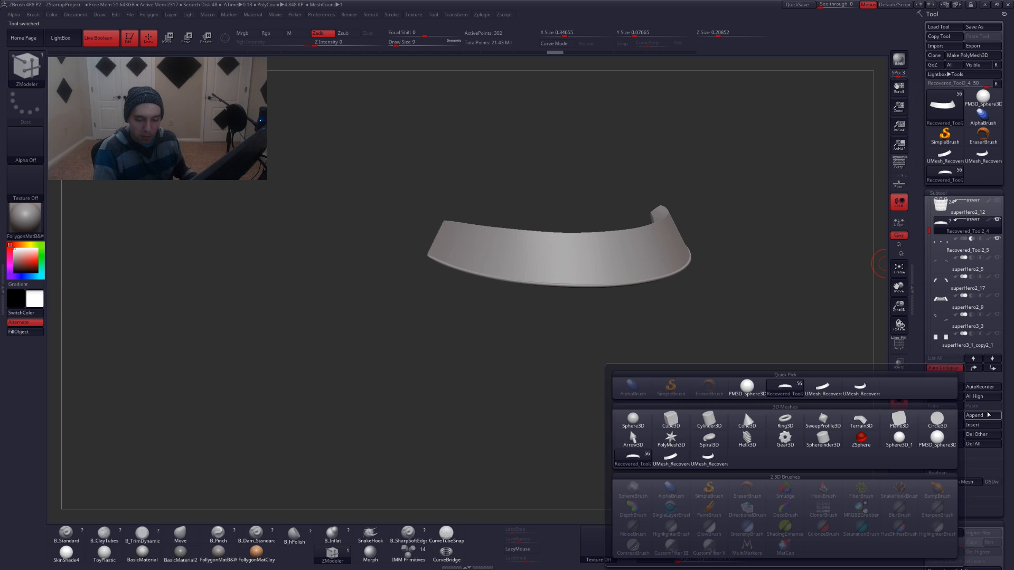
{"action": "left_click", "coordinate": [670, 464]}
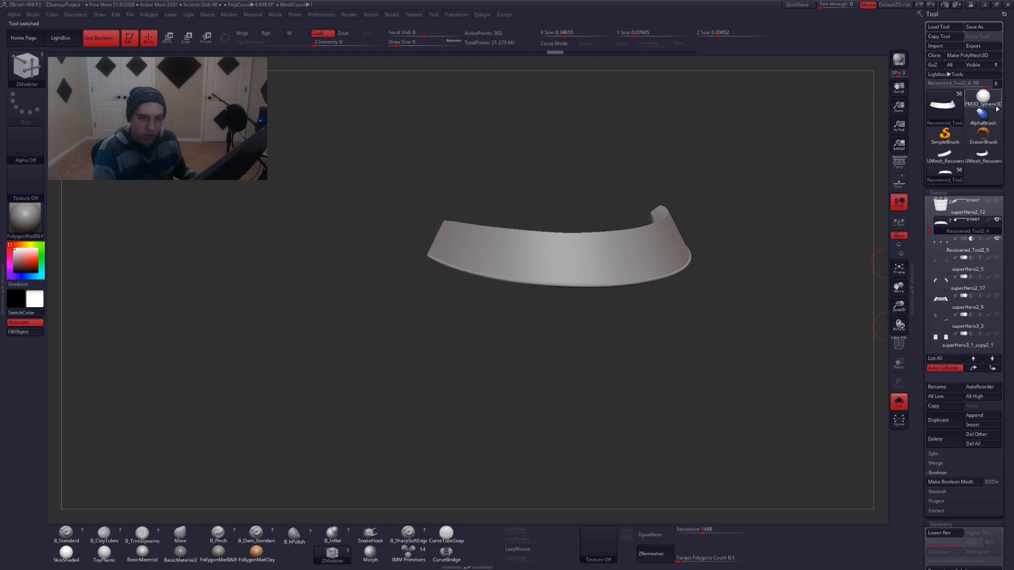
Reorder the appended subtool UMesh_Recovered_Tool2_5 so it sits directly below the brim Recovered_Tool2_4
{"action": "left_click_drag", "start_coordinate": [930, 189], "coordinate": [937, 258]}
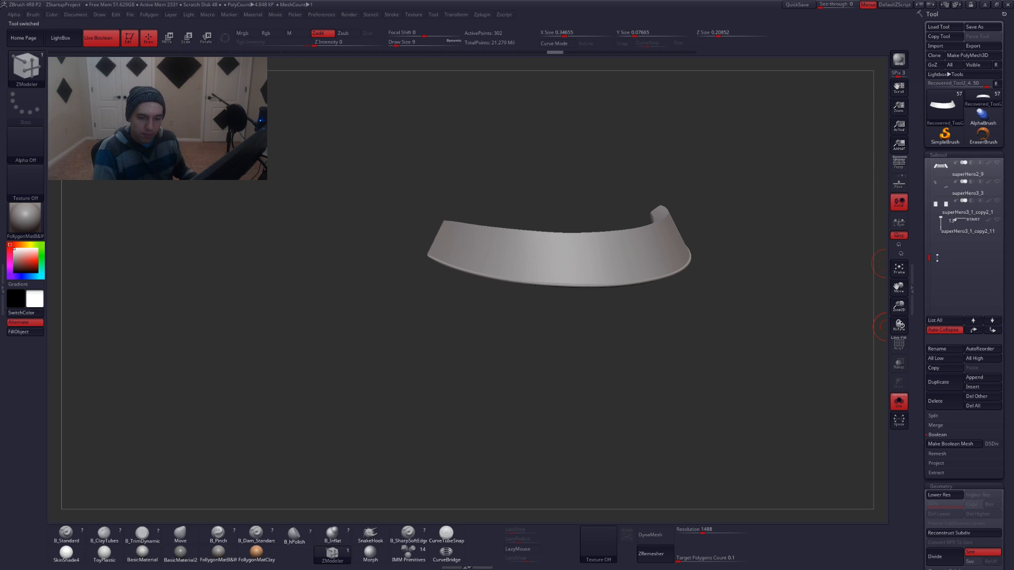
{"action": "left_click", "coordinate": [940, 224]}
{"action": "left_click_drag", "start_coordinate": [930, 172], "coordinate": [944, 257]}
{"action": "left_click", "coordinate": [944, 259]}
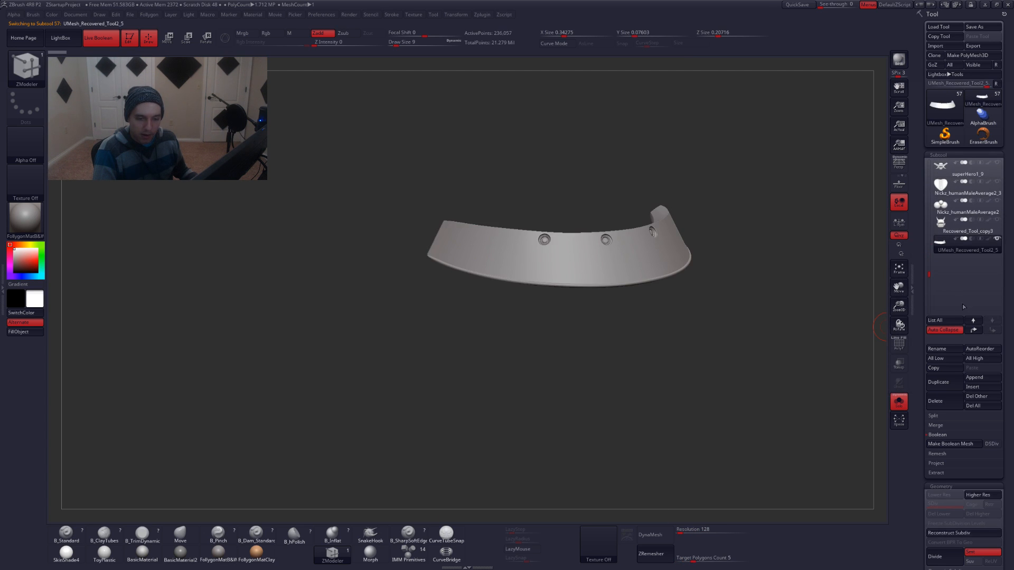
{"action": "left_click", "coordinate": [973, 330], "text": "shift"}
{"action": "left_click", "coordinate": [992, 332]}
{"action": "left_click", "coordinate": [992, 332]}
{"action": "left_click", "coordinate": [991, 333]}
{"action": "left_click", "coordinate": [991, 332]}
{"action": "left_click", "coordinate": [991, 332]}
{"action": "left_click", "coordinate": [991, 332]}
{"action": "left_click", "coordinate": [991, 332]}
{"action": "left_click", "coordinate": [991, 333]}
{"action": "left_click", "coordinate": [991, 331]}
{"action": "left_click", "coordinate": [991, 331]}
{"action": "left_click", "coordinate": [991, 331]}
{"action": "left_click", "coordinate": [991, 331]}
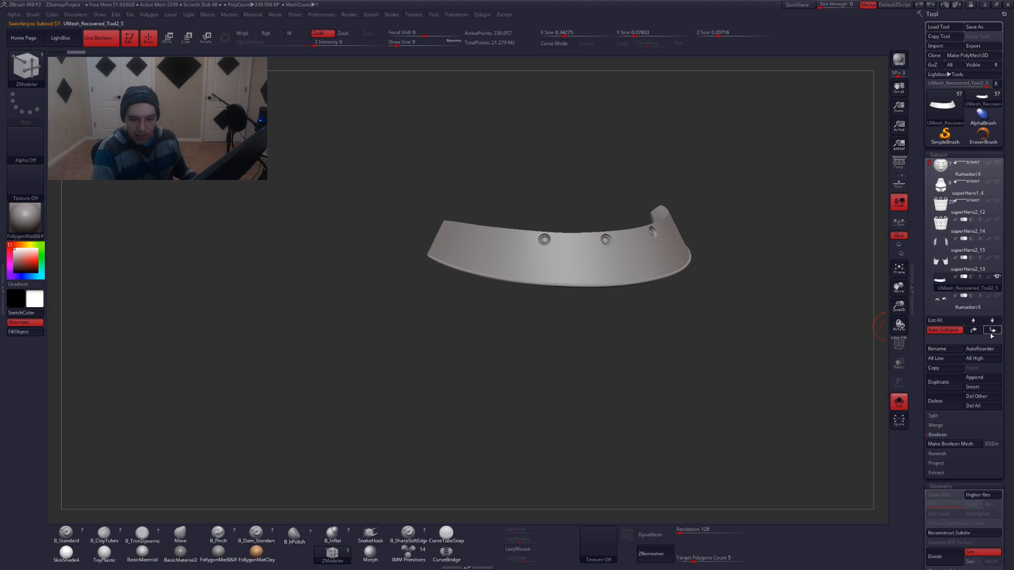
{"action": "left_click", "coordinate": [992, 331]}
{"action": "left_click", "coordinate": [991, 331]}
{"action": "left_click", "coordinate": [991, 331]}
{"action": "left_click", "coordinate": [991, 331]}
{"action": "left_click", "coordinate": [991, 331]}
{"action": "left_click", "coordinate": [992, 332]}
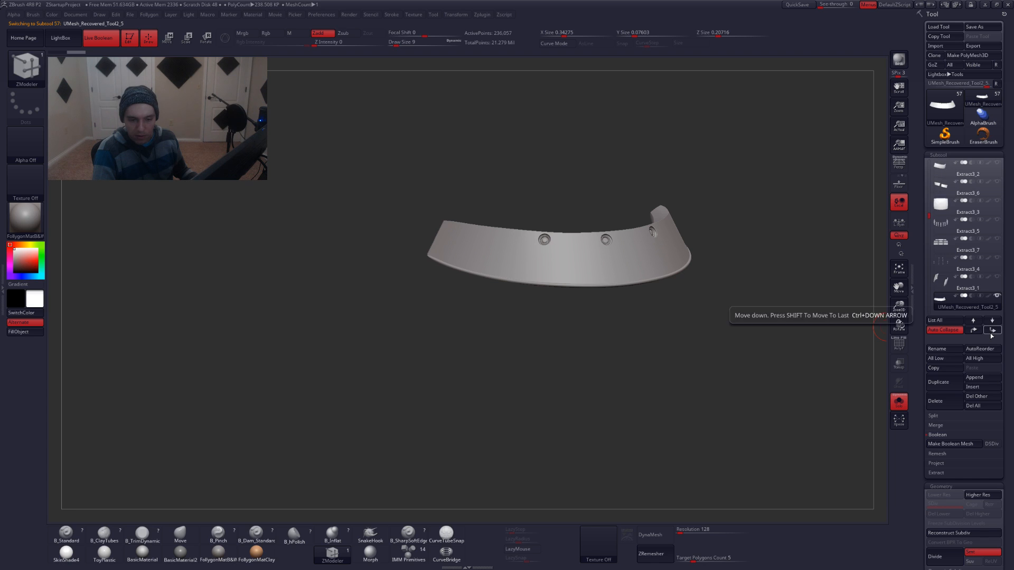
{"action": "left_click", "coordinate": [991, 331]}
{"action": "left_click", "coordinate": [991, 333]}
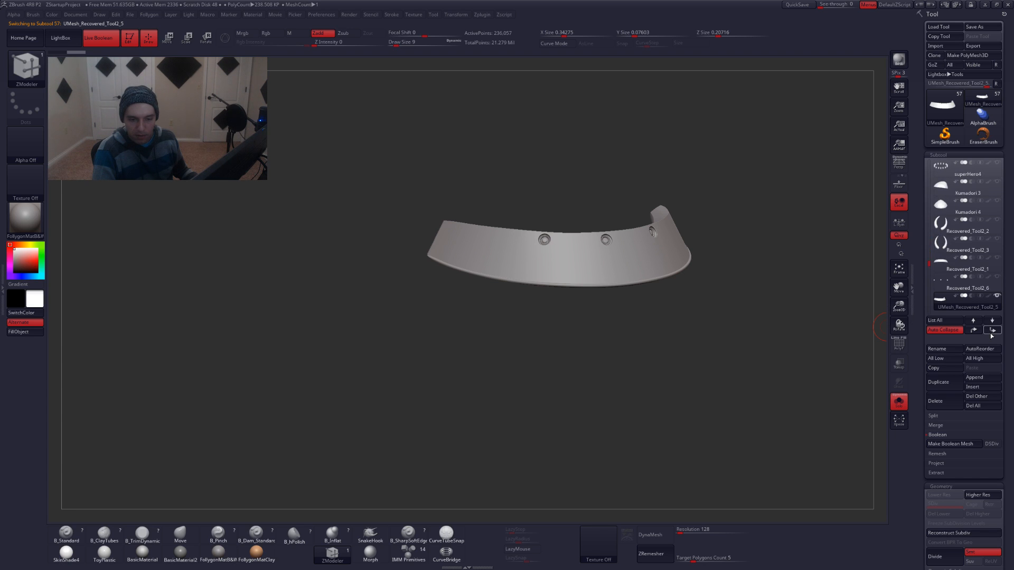
{"action": "left_click", "coordinate": [991, 332]}
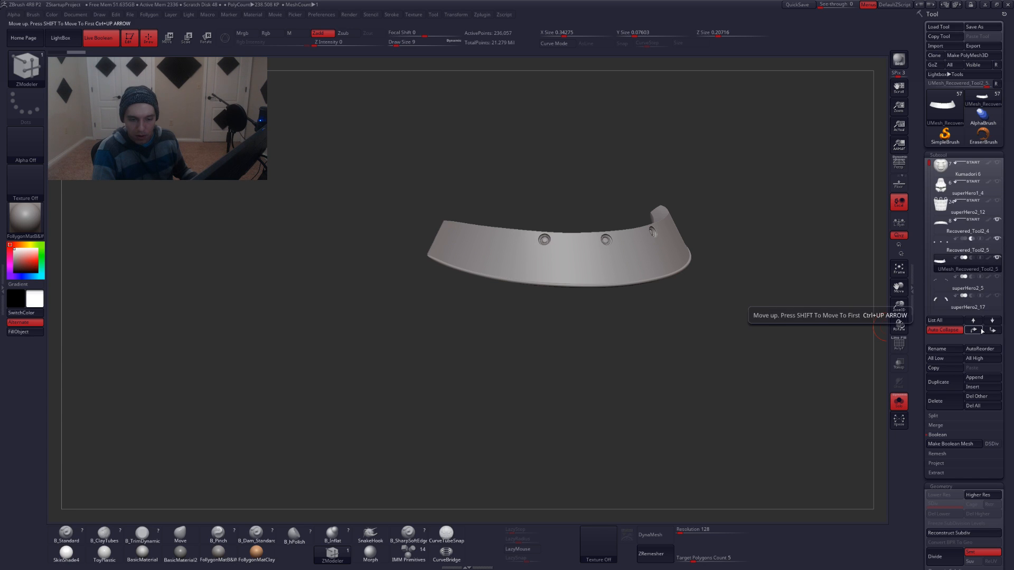
{"action": "mouse_move", "coordinate": [960, 227]}
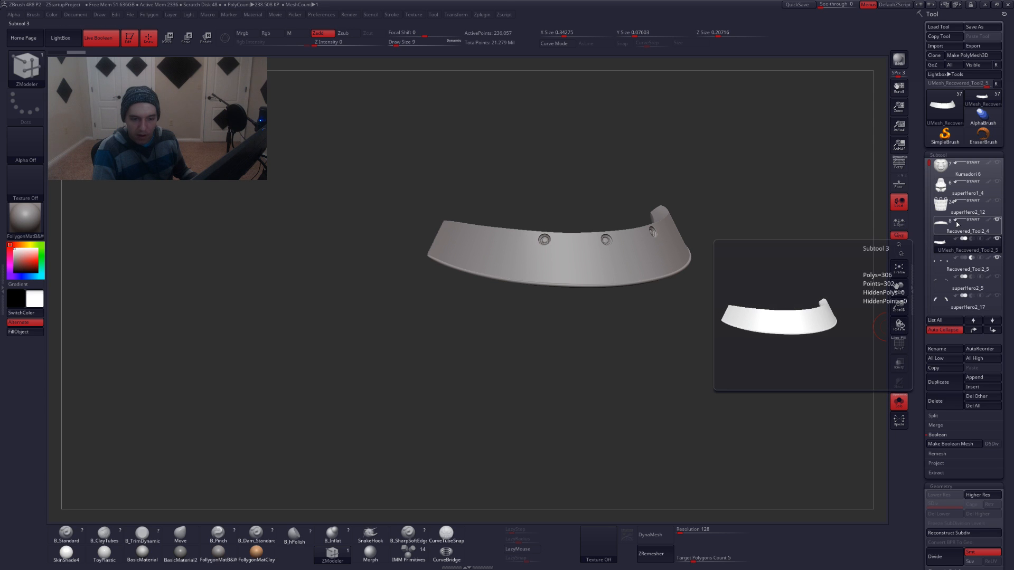
{"action": "scroll", "coordinate": [957, 223], "scroll_direction": "down", "scroll_amount": 3}
Show the superHero2_12 folder, leave Solo mode, and select the helmet brim Recovered_Tool2_1 in a front view
{"action": "left_click", "coordinate": [943, 225]}
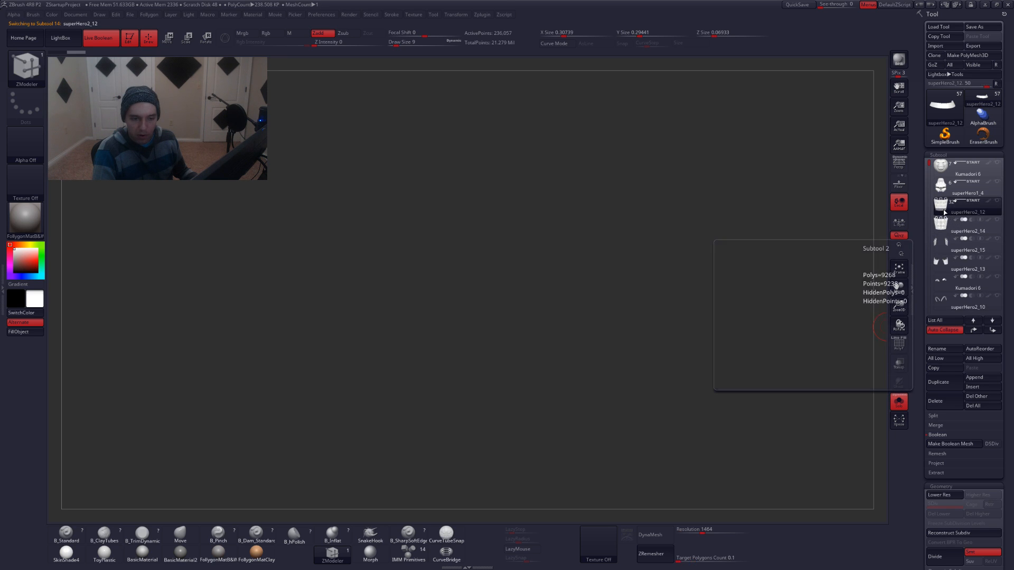
{"action": "left_click", "coordinate": [943, 225]}
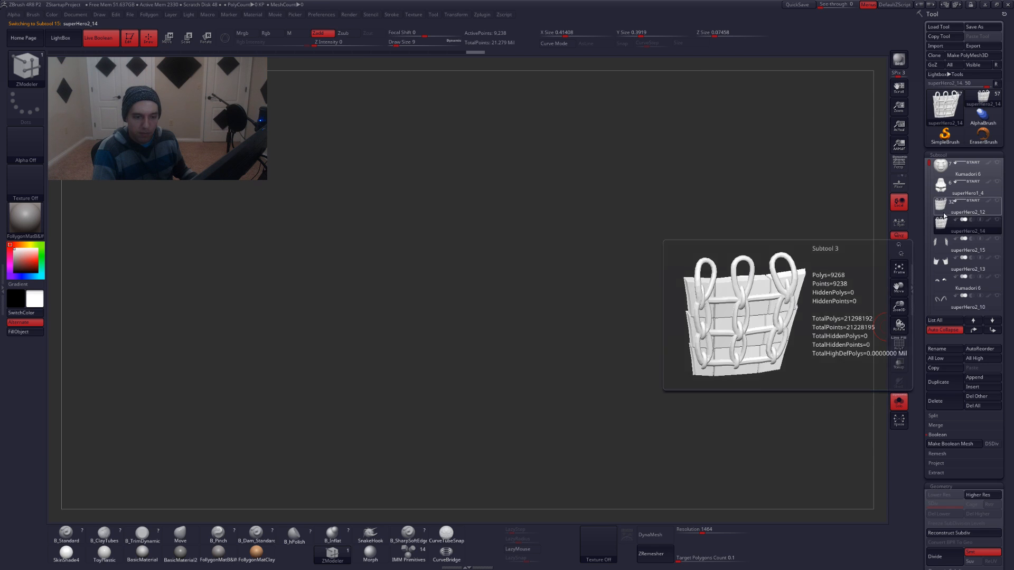
{"action": "left_click", "coordinate": [998, 205]}
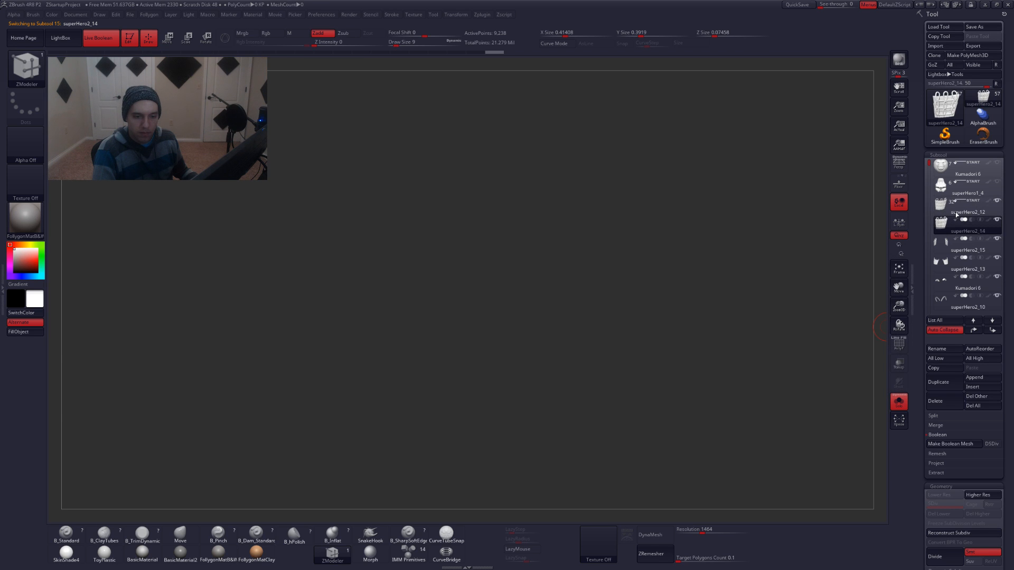
{"action": "key", "text": "alt+s"}
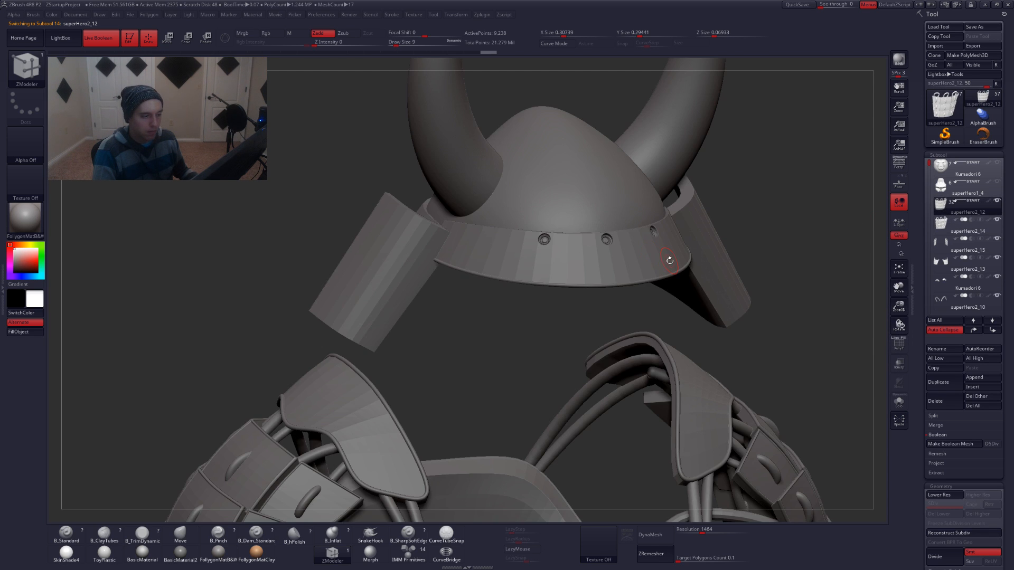
{"action": "left_click", "coordinate": [650, 259], "text": "alt"}
{"action": "left_click_drag", "start_coordinate": [810, 280], "coordinate": [813, 261], "text": "shift"}
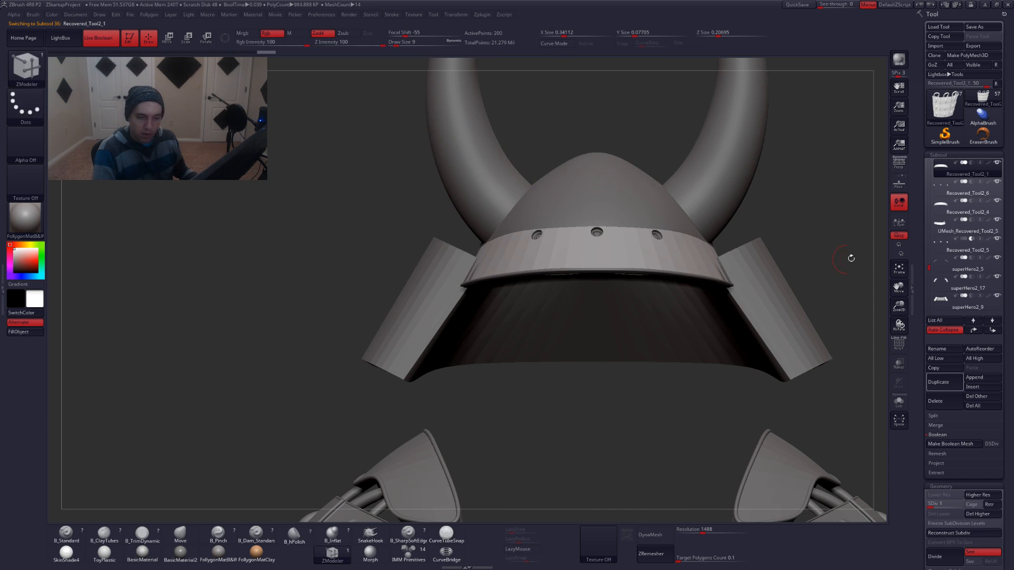
Isolate the brim pieces in Solo mode, delete the low-resolution brim Recovered_Tool2_4, and compare the UMesh brim with the whole helmet
{"action": "left_click_drag", "start_coordinate": [929, 267], "coordinate": [929, 251]}
{"action": "key", "text": "b"}
{"action": "key", "text": "z"}
{"action": "key", "text": "m"}
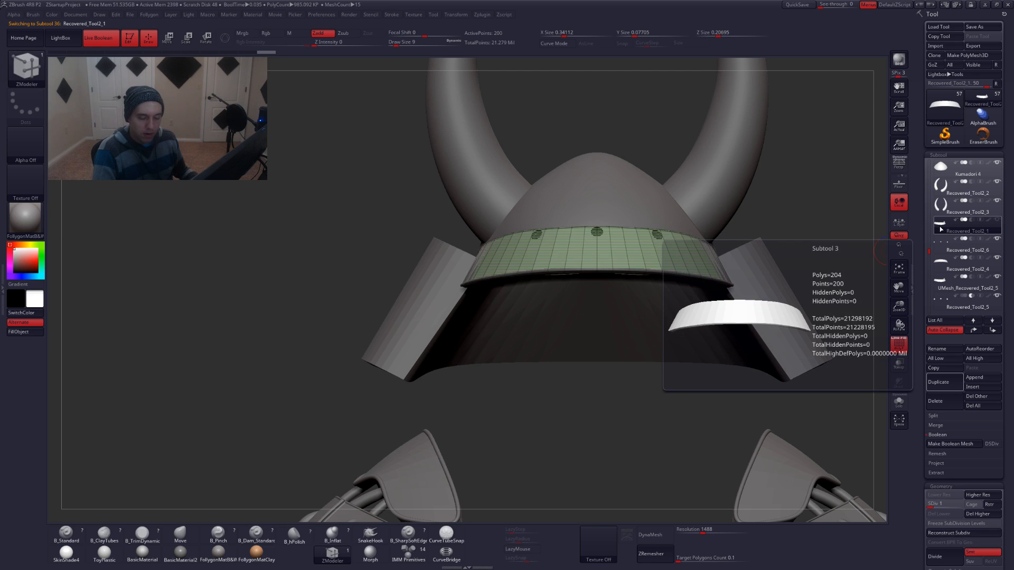
{"action": "key", "text": "alt+s"}
{"action": "left_click", "coordinate": [943, 245]}
{"action": "key", "text": "shift+f"}
{"action": "left_click", "coordinate": [944, 267]}
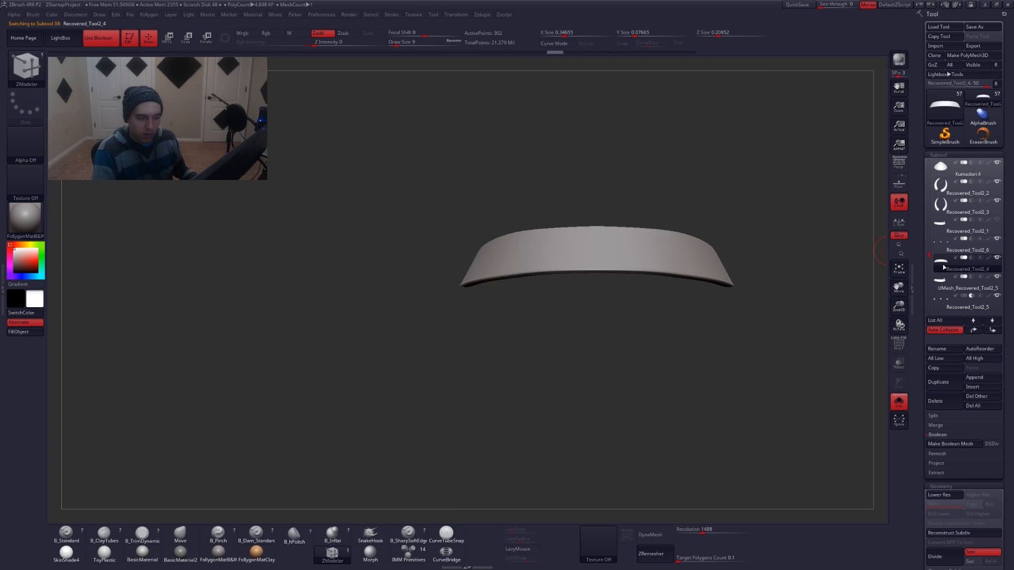
{"action": "left_click", "coordinate": [945, 403]}
{"action": "left_click", "coordinate": [872, 420]}
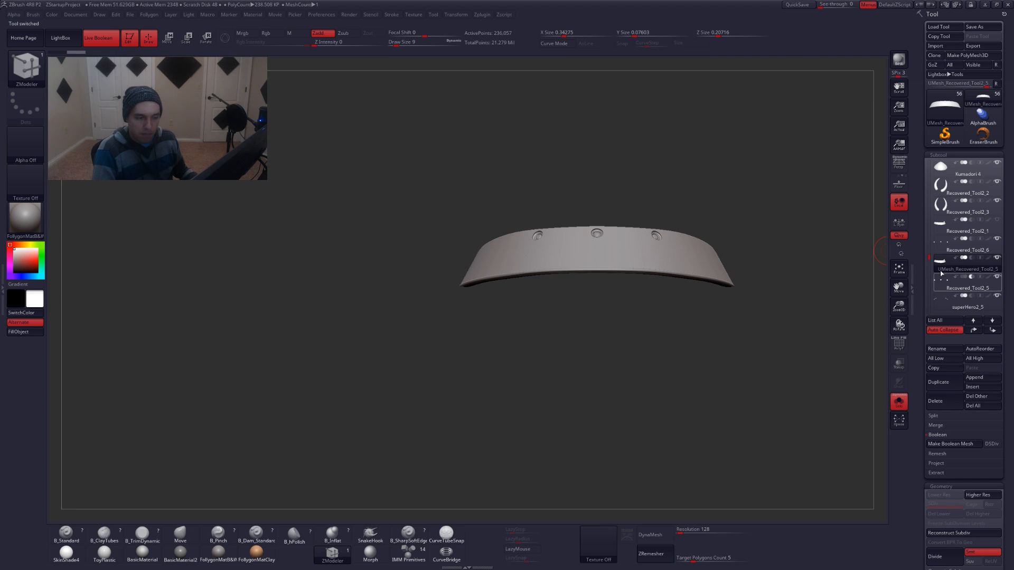
{"action": "key", "text": "alt+s"}
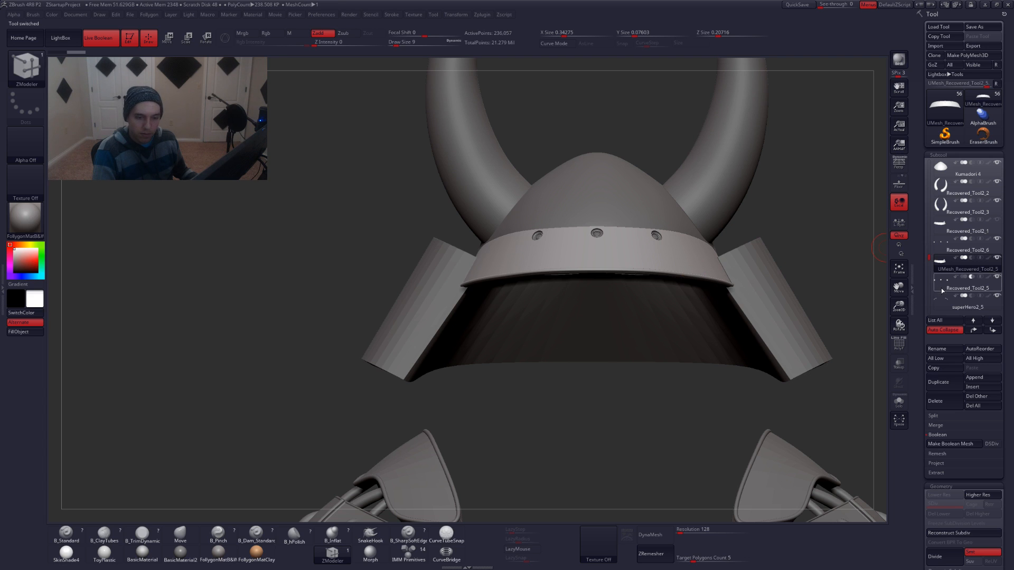
{"action": "key", "text": "alt+s"}
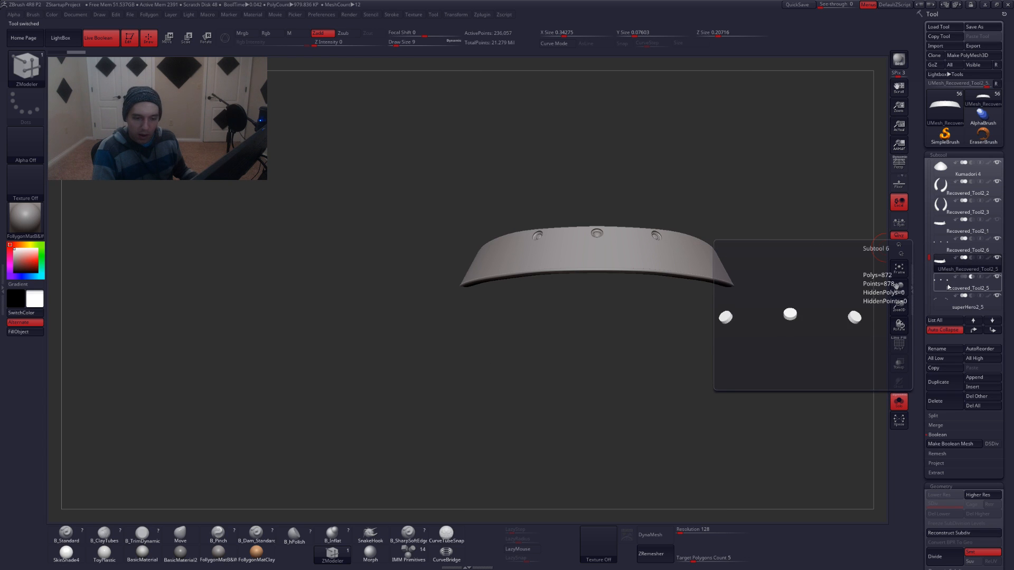
Move the subtractive studs Recovered_Tool2_5 above the spheres Recovered_Tool2_6, select the spheres, and leave Solo mode
{"action": "left_click", "coordinate": [949, 287]}
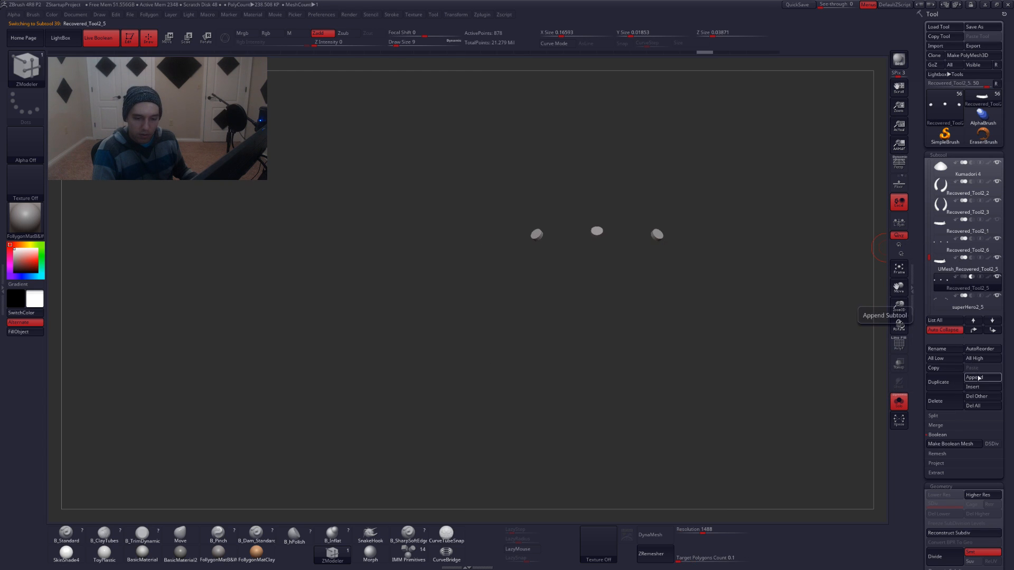
{"action": "left_click", "coordinate": [974, 330]}
{"action": "left_click", "coordinate": [975, 330]}
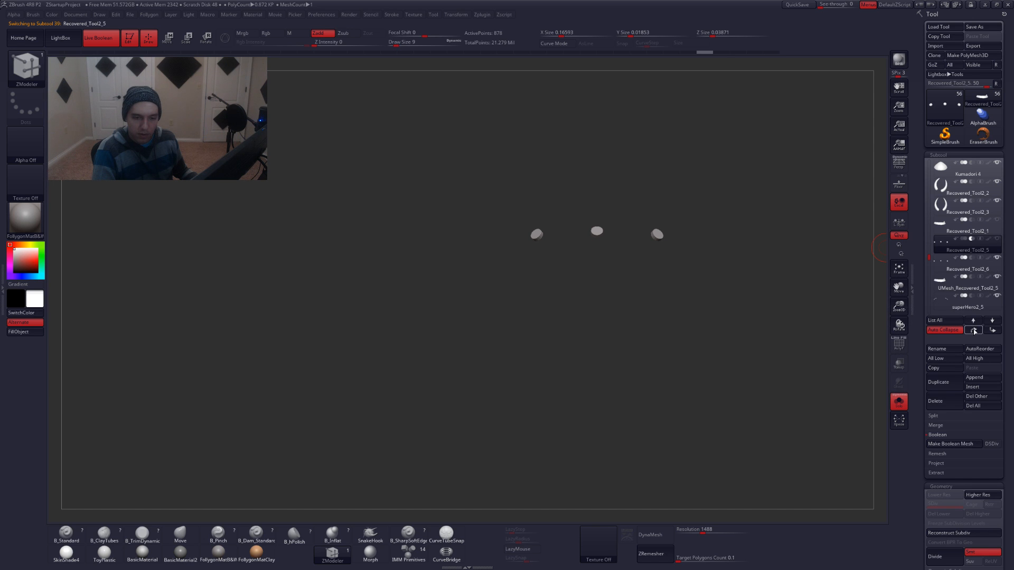
{"action": "left_click", "coordinate": [942, 269]}
{"action": "key", "text": "alt+s"}
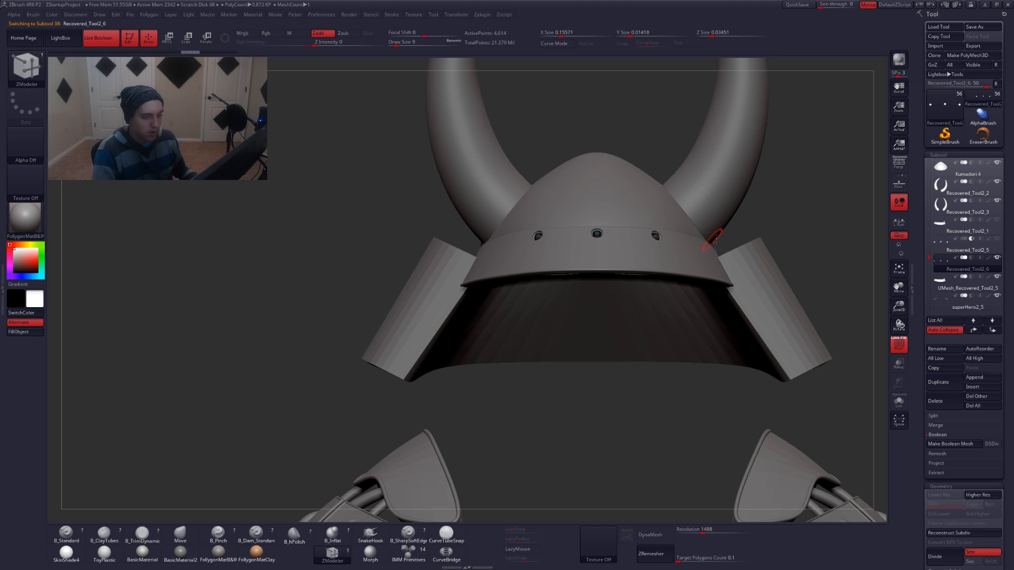
Unhide the head folder Kumadori 6 and the body folder superHero1_4 to see the character with the helmet
{"action": "mouse_move", "coordinate": [700, 239]}
{"action": "right_mouse_down", "text": "ctrl"}
{"action": "mouse_move", "coordinate": [691, 220]}
{"action": "mouse_move", "coordinate": [761, 259]}
{"action": "mouse_move", "coordinate": [721, 245]}
{"action": "mouse_move", "coordinate": [710, 224]}
{"action": "right_mouse_up", "text": "ctrl"}
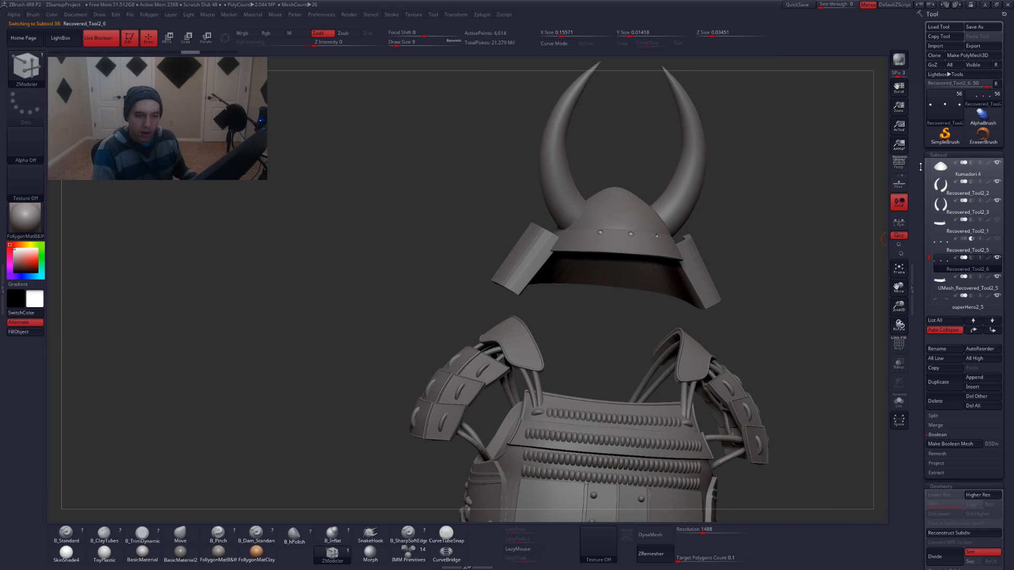
{"action": "left_click_drag", "start_coordinate": [929, 164], "coordinate": [932, 155]}
{"action": "left_click", "coordinate": [997, 163]}
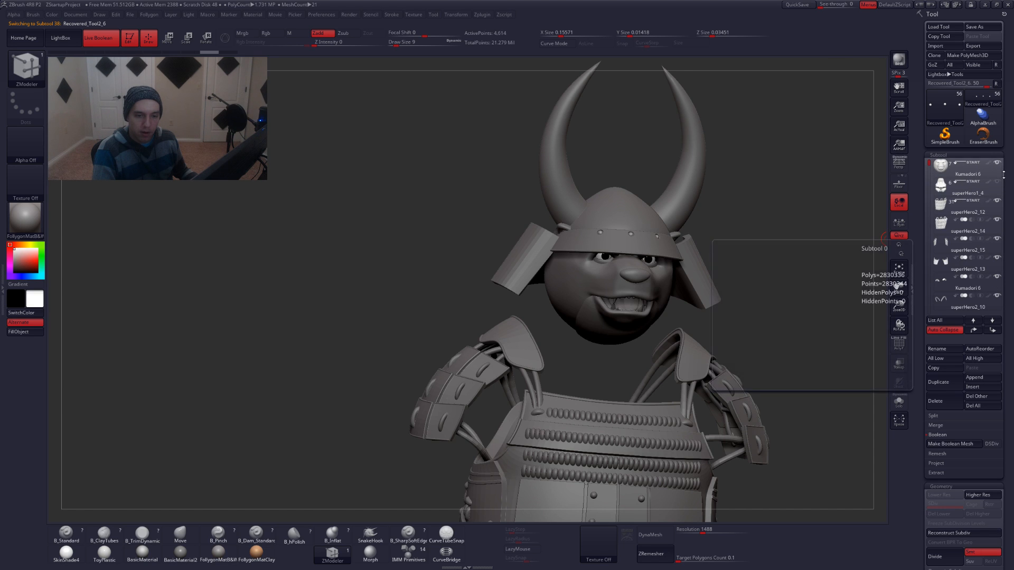
{"action": "right_click_drag", "start_coordinate": [710, 260], "coordinate": [727, 255]}
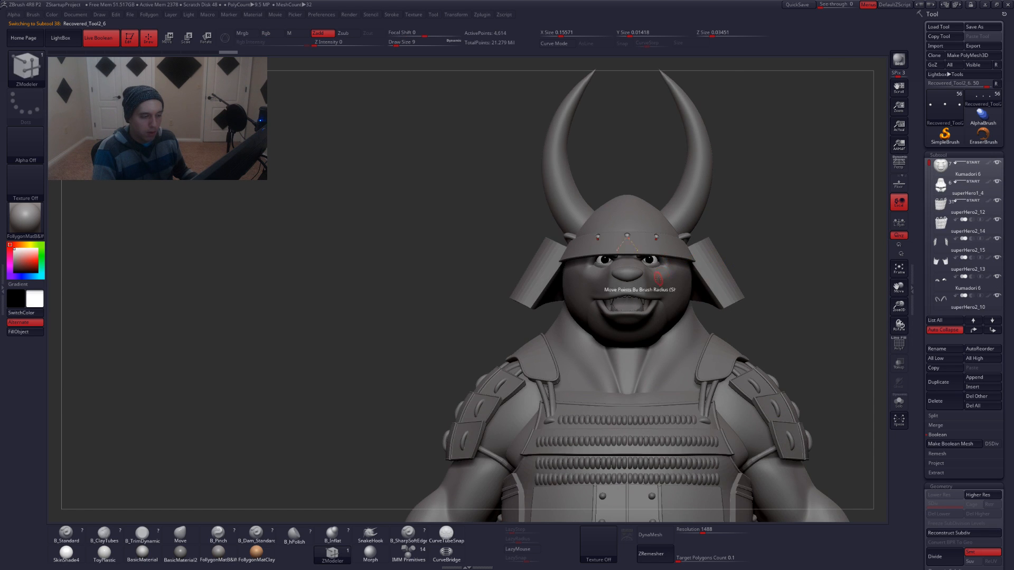
Select the eye subtool PM3D_Sphere3D1, activate the Move brush with Draw Size 29, and review the riveted helmet on the character
{"action": "left_click", "coordinate": [649, 259], "text": "alt"}
{"action": "right_click_drag", "start_coordinate": [654, 264], "coordinate": [719, 324], "text": "ctrl"}
{"action": "right_click_drag", "start_coordinate": [631, 254], "coordinate": [660, 296], "text": "ctrl"}
{"action": "key", "text": "b"}
{"action": "key", "text": "m"}
{"action": "key", "text": "v"}
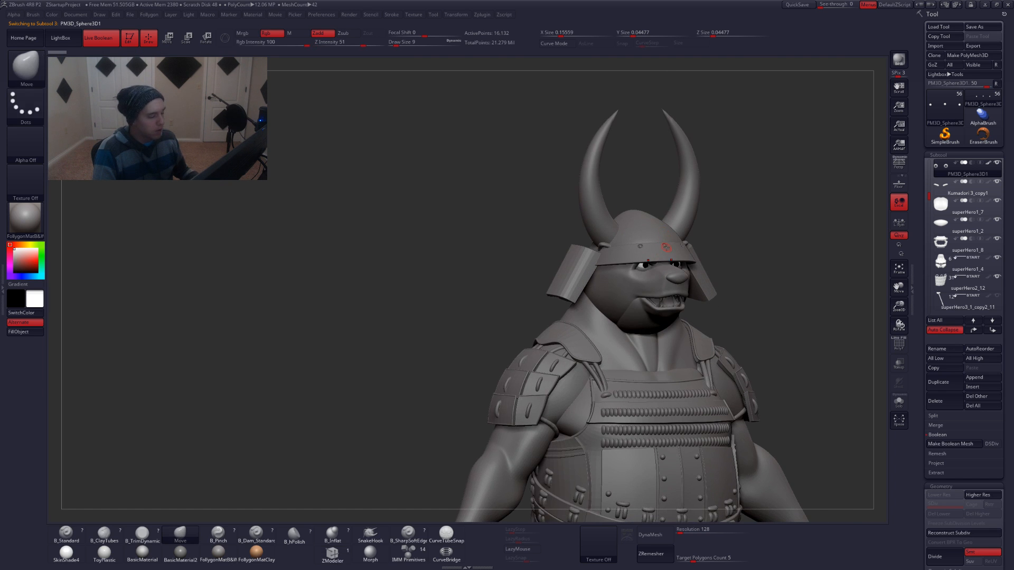
{"action": "mouse_move", "coordinate": [762, 309]}
{"action": "right_mouse_down", "text": "alt"}
{"action": "mouse_move", "coordinate": [689, 328]}
{"action": "mouse_move", "coordinate": [597, 245]}
{"action": "mouse_move", "coordinate": [631, 277]}
{"action": "right_mouse_up", "text": "alt"}
{"action": "key", "text": "space"}
{"action": "left_click_drag", "start_coordinate": [632, 277], "coordinate": [588, 247]}
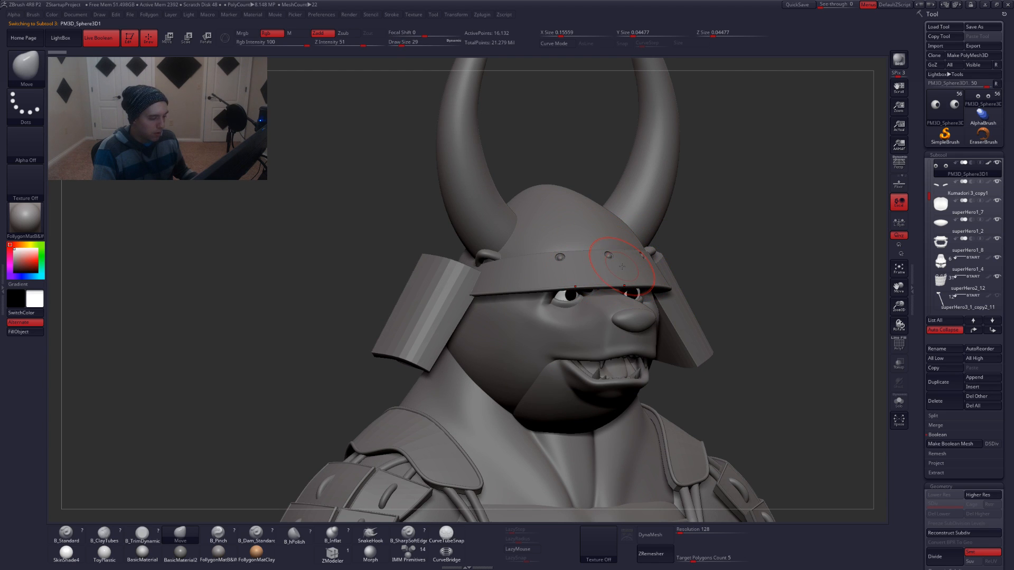
{"action": "right_click_drag", "start_coordinate": [688, 280], "coordinate": [672, 238], "text": "ctrl"}
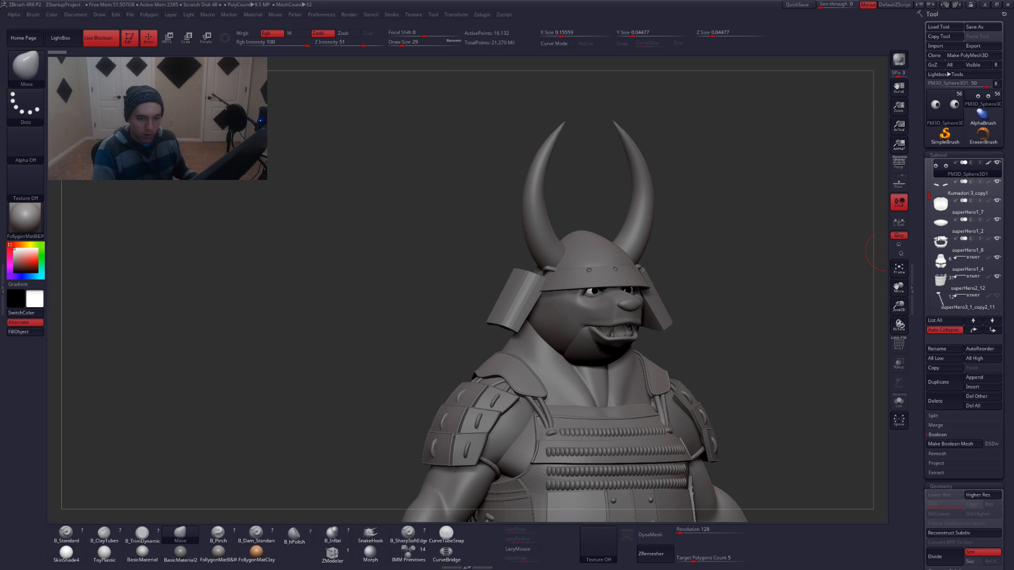
Open the separate UMesh_Recovered_Tool2_5 brim, show its polyframe, and activate the ZModeler brush to inspect the rivet topology
{"action": "left_click", "coordinate": [962, 110]}
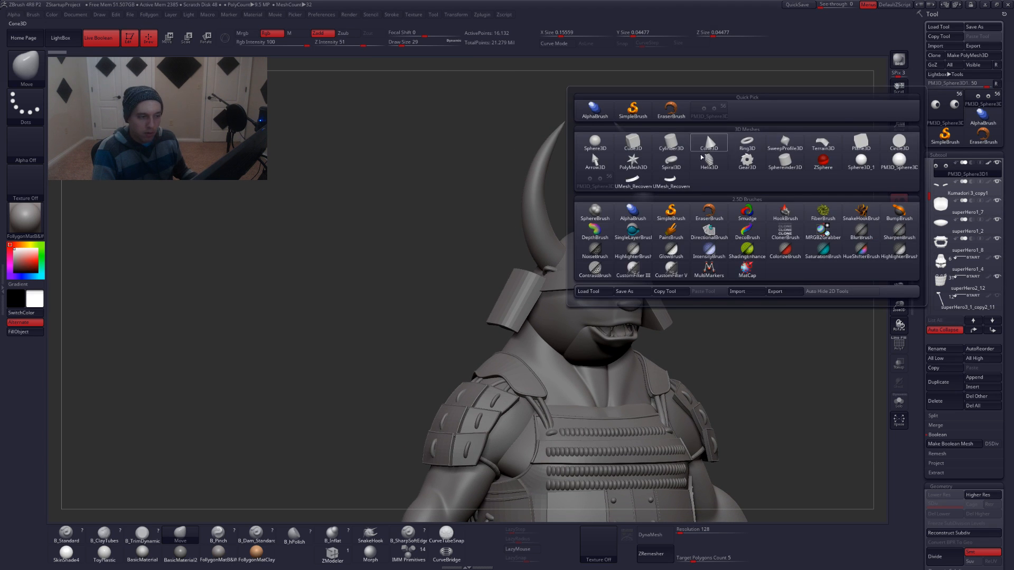
{"action": "left_click", "coordinate": [670, 181]}
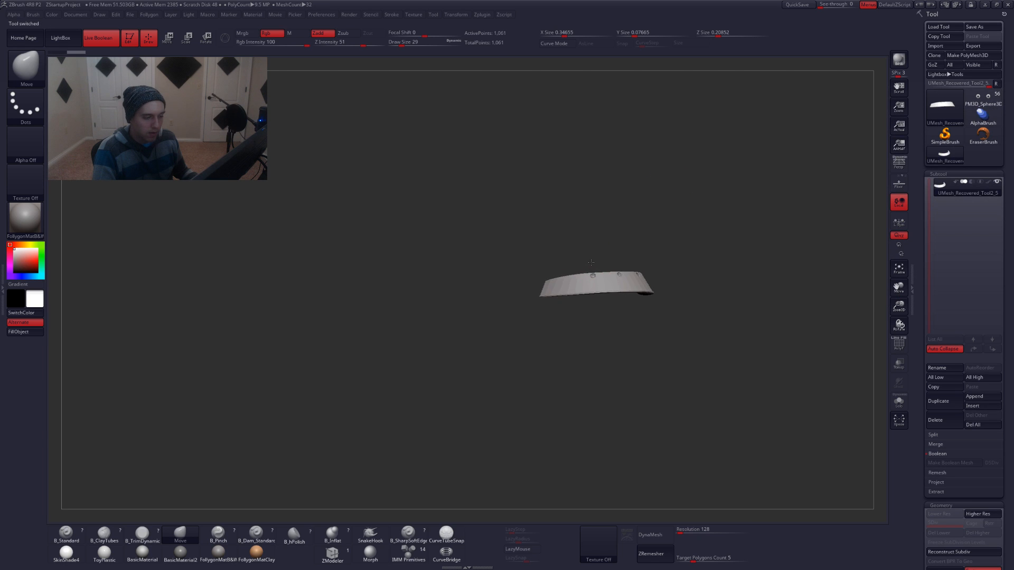
{"action": "key", "text": "shift+f"}
{"action": "mouse_move", "coordinate": [582, 309]}
{"action": "right_mouse_down"}
{"action": "mouse_move", "coordinate": [588, 341]}
{"action": "mouse_move", "coordinate": [593, 313]}
{"action": "mouse_move", "coordinate": [566, 287]}
{"action": "right_mouse_up"}
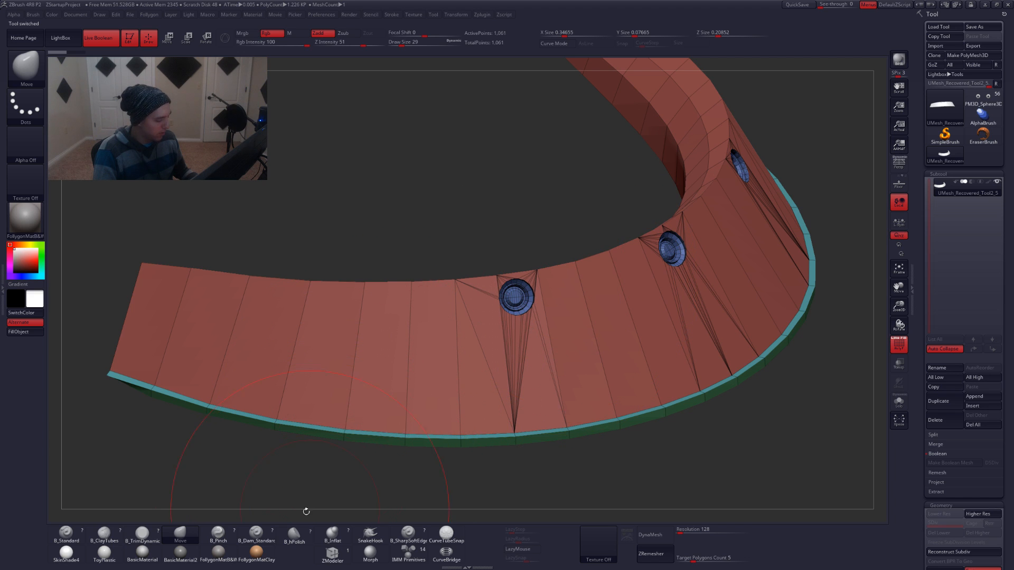
{"action": "left_click", "coordinate": [328, 556]}
{"action": "right_click_drag", "start_coordinate": [531, 318], "coordinate": [534, 323]}
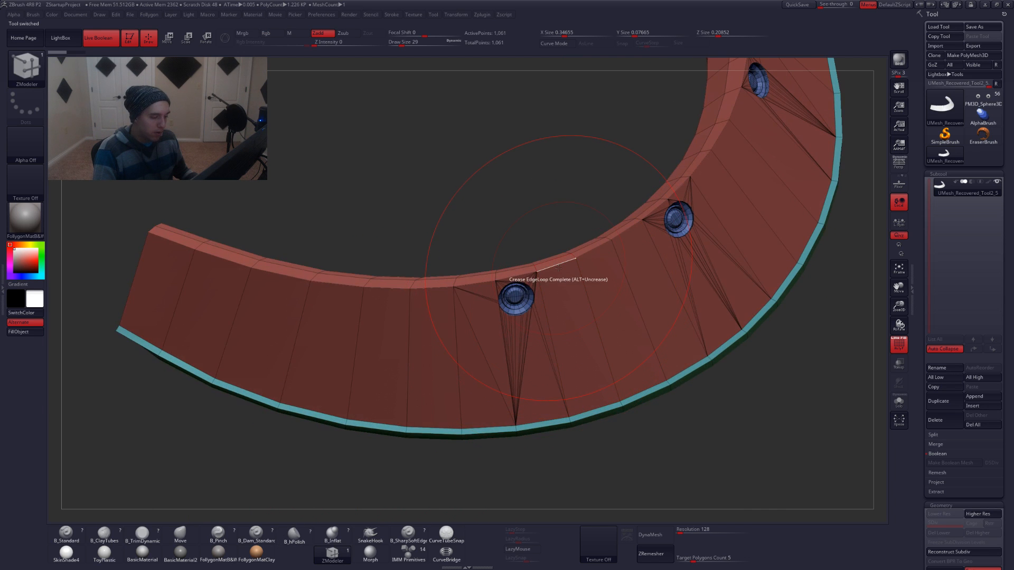
Try the Crease EdgeLoop Complete action on the edges beside the brim's rivet hole and compare the result with Dynamic Subdivision
{"action": "key", "text": "d"}
{"action": "right_click_drag", "start_coordinate": [547, 308], "coordinate": [587, 280], "text": "alt"}
{"action": "right_click_drag", "start_coordinate": [588, 279], "coordinate": [578, 256]}
{"action": "right_click_drag", "start_coordinate": [643, 340], "coordinate": [579, 262], "text": "alt"}
{"action": "key", "text": "shift+d"}
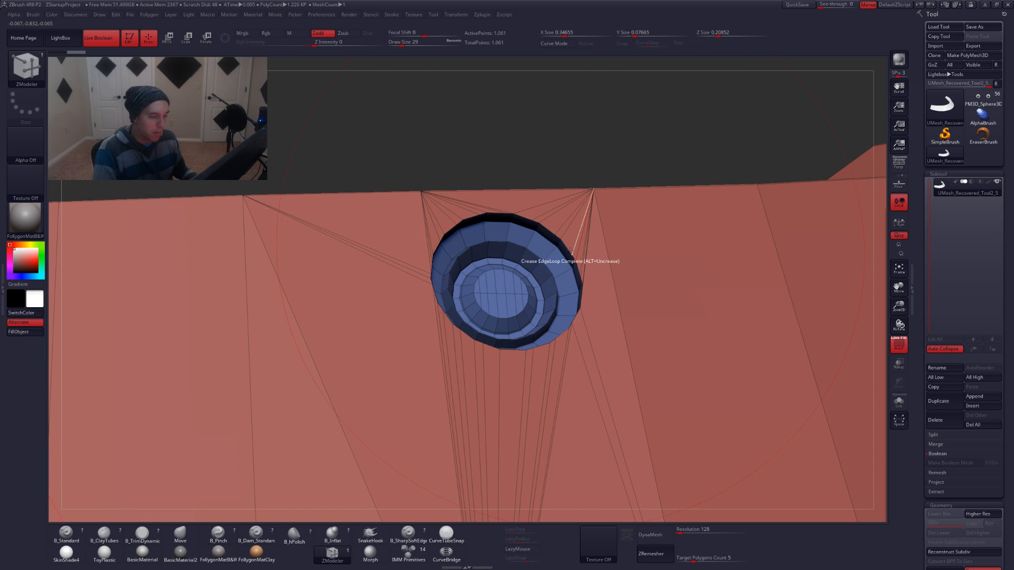
{"action": "left_click", "coordinate": [567, 246]}
{"action": "key", "text": "d"}
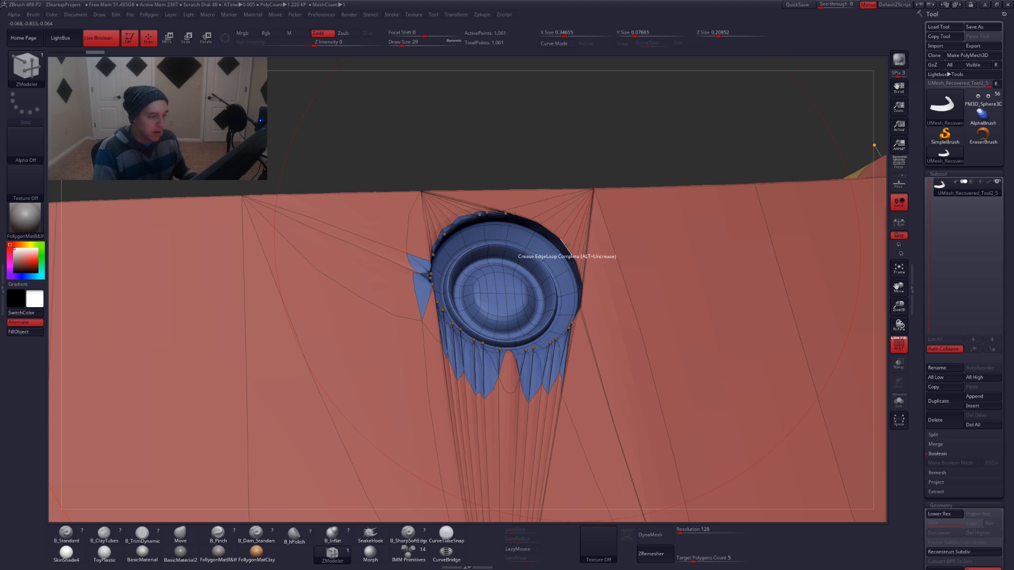
{"action": "right_click_drag", "start_coordinate": [469, 365], "coordinate": [495, 393]}
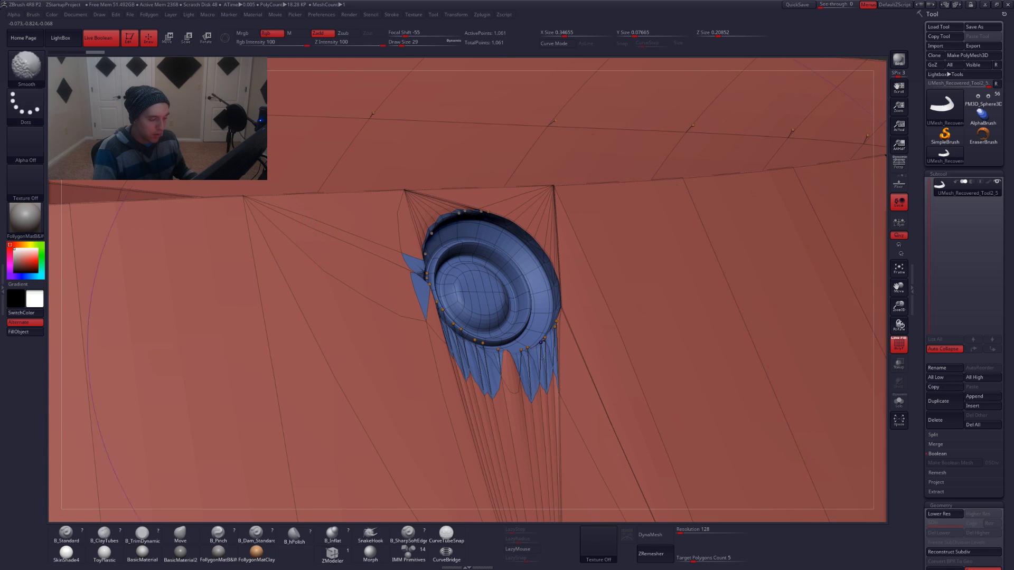
{"action": "key", "text": "shift+d"}
{"action": "right_click_drag", "start_coordinate": [551, 333], "coordinate": [562, 366]}
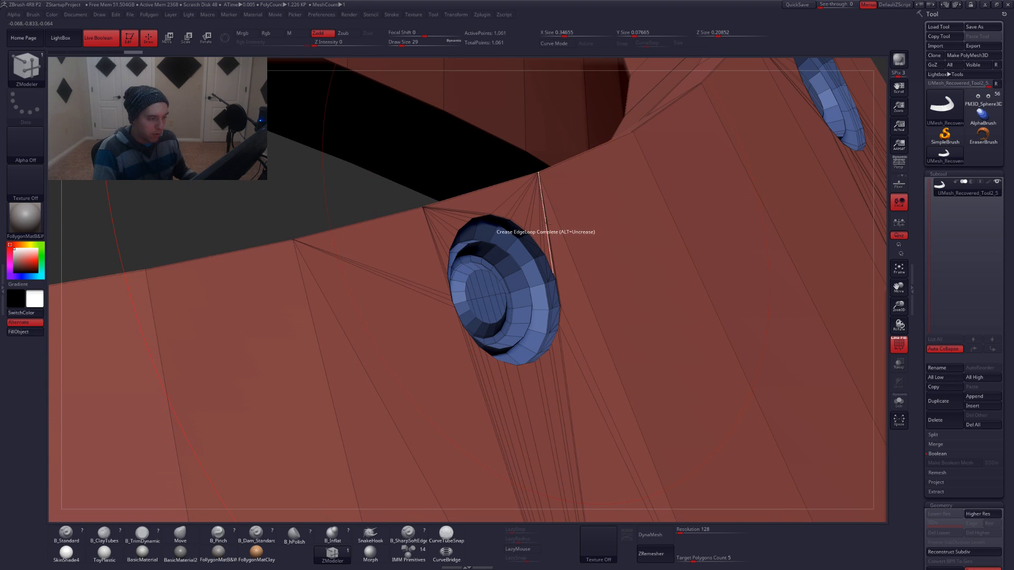
{"action": "left_click", "coordinate": [552, 241]}
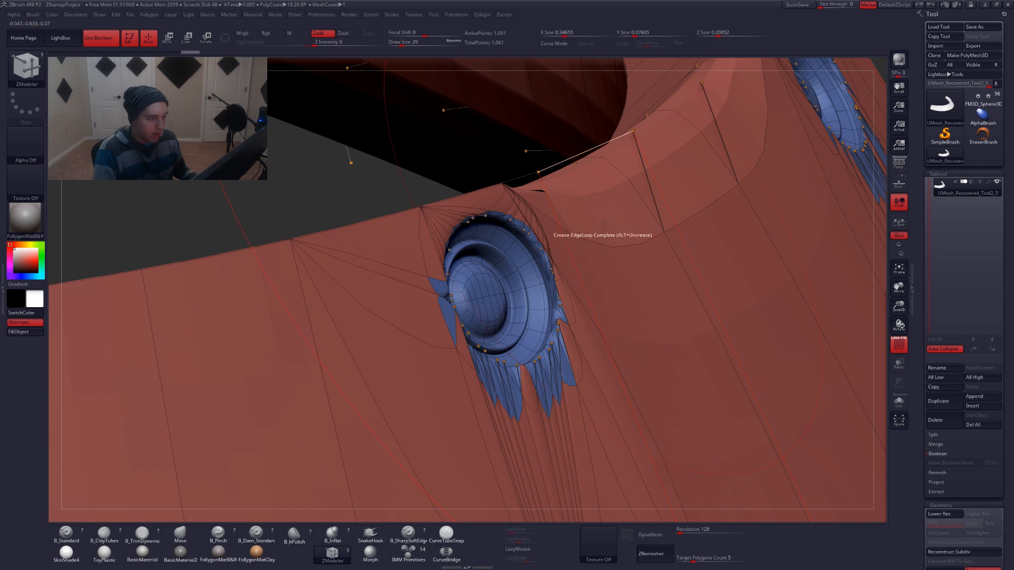
Set the ZModeler edge action to Crease with the Edge target, and reduce Draw Size to 1
{"action": "key", "text": "space"}
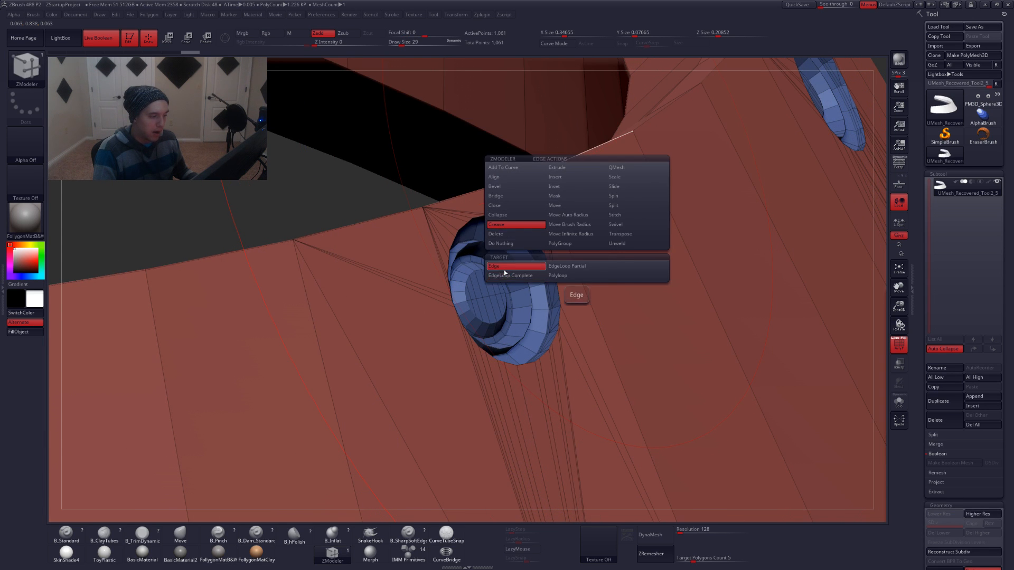
{"action": "key", "text": "space"}
{"action": "left_click", "coordinate": [450, 168]}
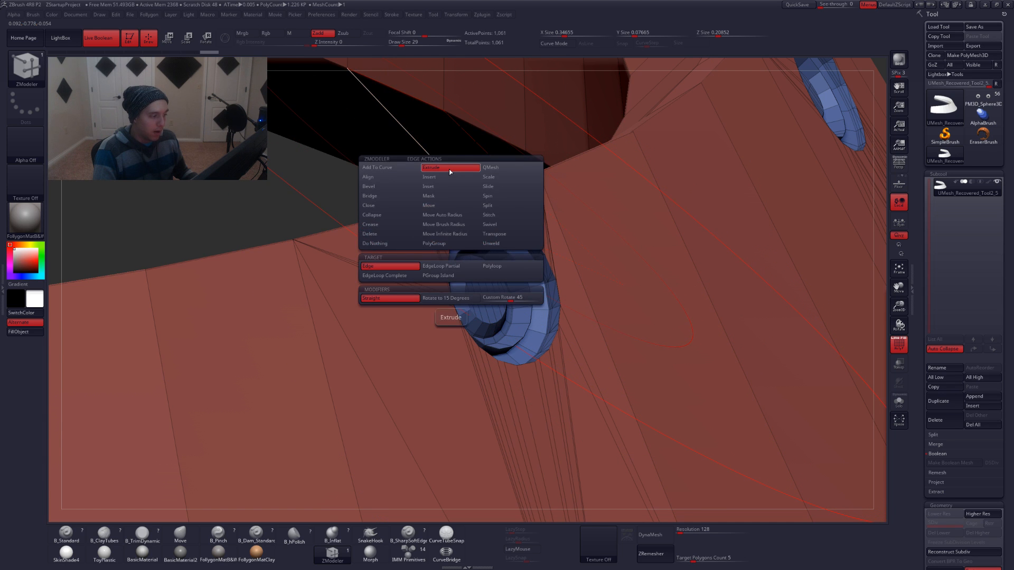
{"action": "key", "text": "space"}
{"action": "left_click", "coordinate": [500, 223]}
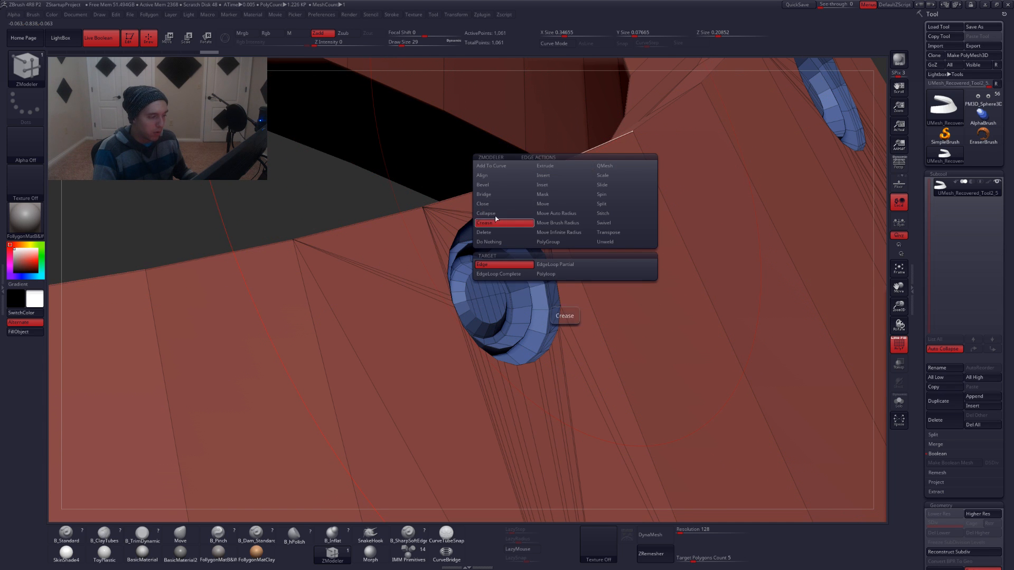
{"action": "key", "text": "space"}
{"action": "left_click_drag", "start_coordinate": [368, 200], "coordinate": [344, 200]}
Compare the brim's upper rim between the rivets with Dynamic Subdivision on and off, and hide the polyframe
{"action": "right_click_drag", "start_coordinate": [662, 133], "coordinate": [668, 250], "text": "alt"}
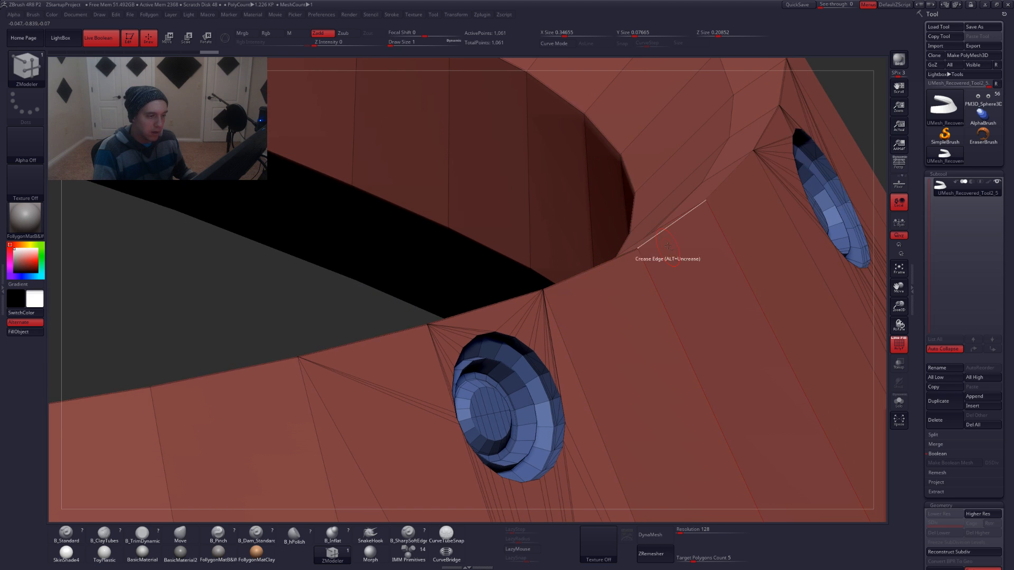
{"action": "key", "text": "d"}
{"action": "key", "text": "shift+d"}
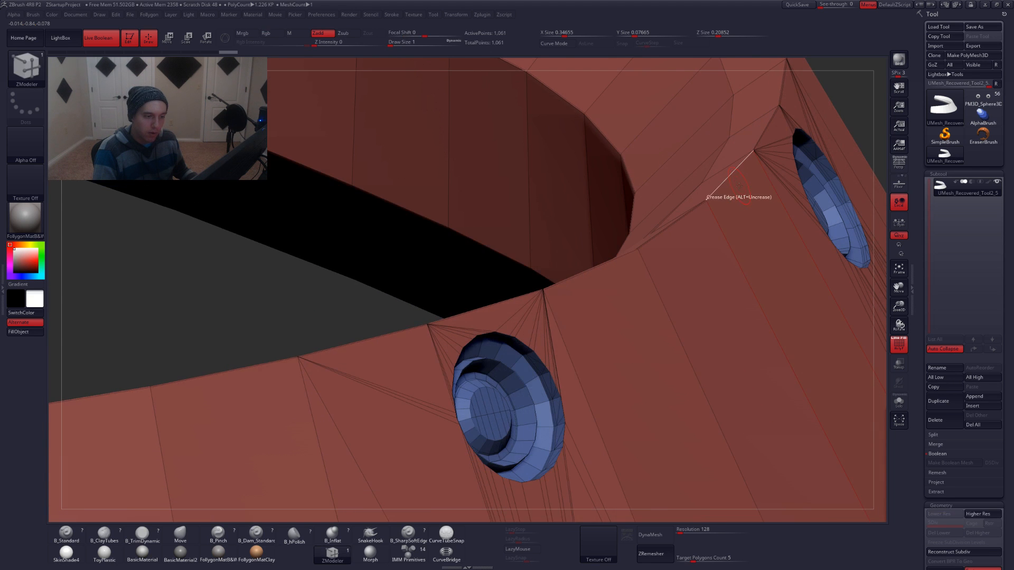
{"action": "key", "text": "d"}
{"action": "right_click_drag", "start_coordinate": [753, 154], "coordinate": [657, 267], "text": "ctrl"}
{"action": "key", "text": "shift+f"}
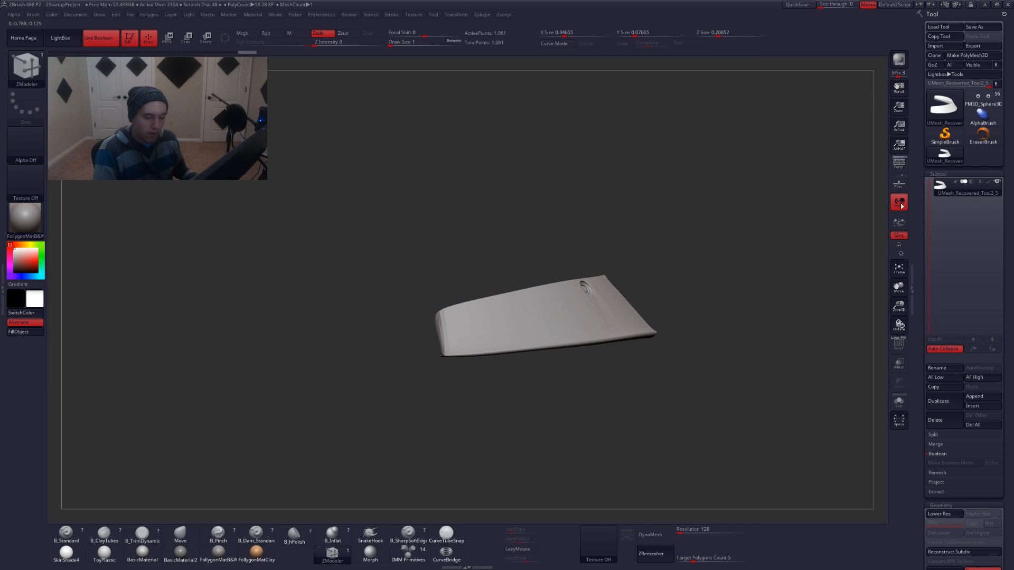
Return to the full character tool, select the brim subtool UMesh_Recovered_Tool2_5, and isolate it in Solo mode with the polyframe shown
{"action": "left_click", "coordinate": [983, 99]}
{"action": "left_click", "coordinate": [996, 84]}
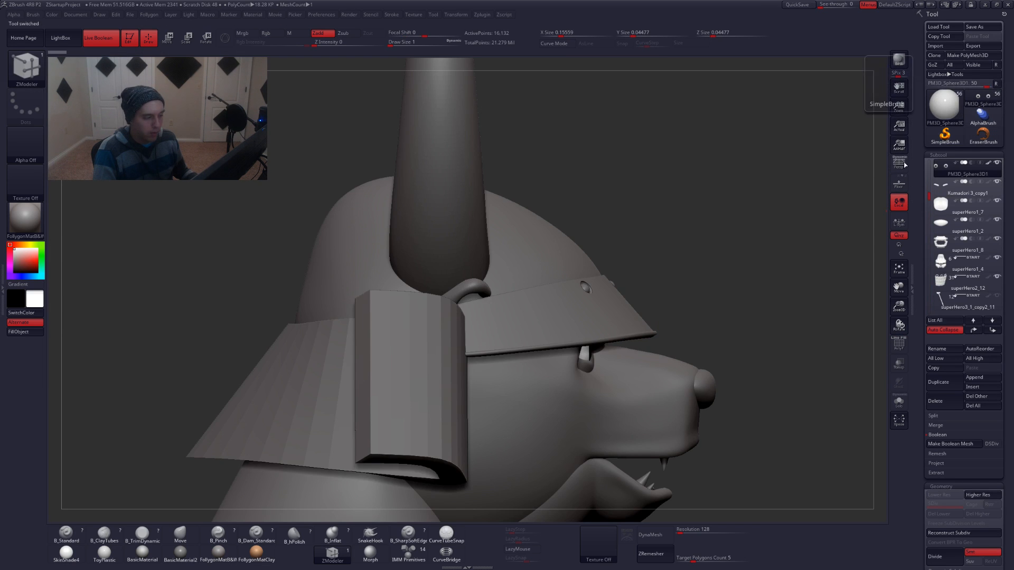
{"action": "right_click_drag", "start_coordinate": [628, 312], "coordinate": [619, 317]}
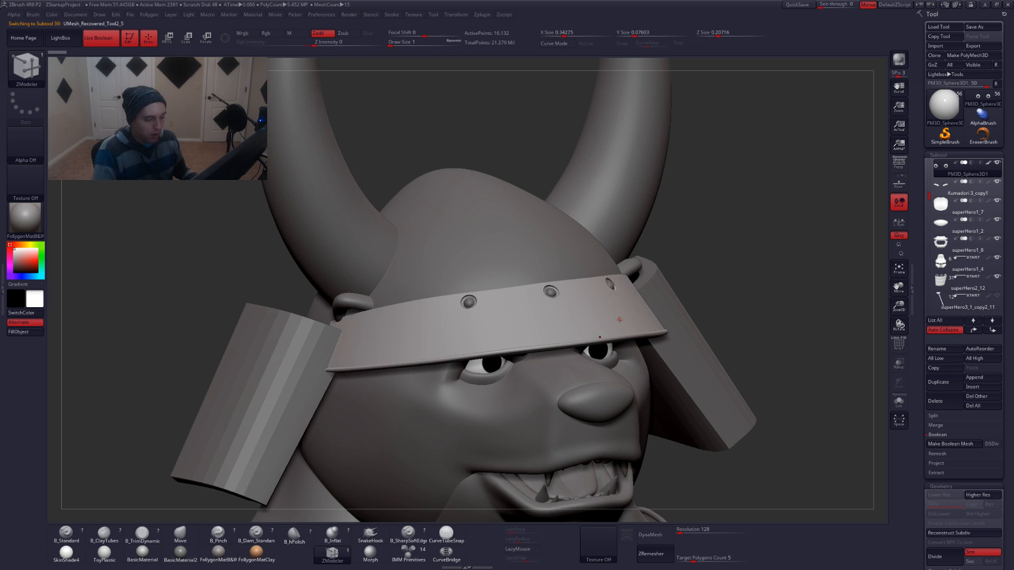
{"action": "left_click", "coordinate": [620, 319], "text": "alt"}
{"action": "key", "text": "shift+f"}
{"action": "key", "text": "alt+s"}
Examine the dense mesh around the brim's rivets with and without the polyframe, and leave Solo mode to see the whole character
{"action": "right_click_drag", "start_coordinate": [478, 321], "coordinate": [637, 414], "text": "alt"}
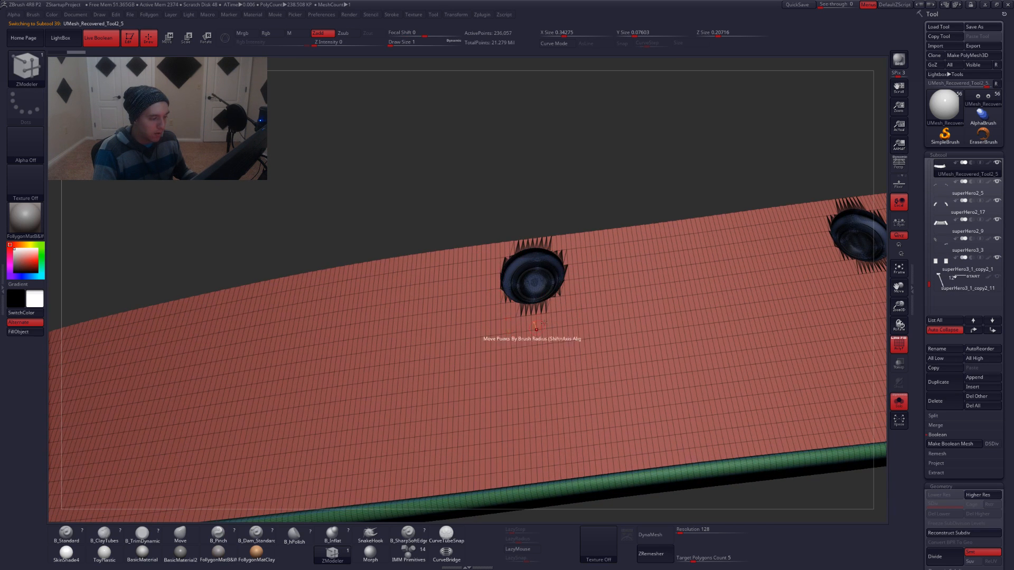
{"action": "right_click_drag", "start_coordinate": [549, 280], "coordinate": [532, 313]}
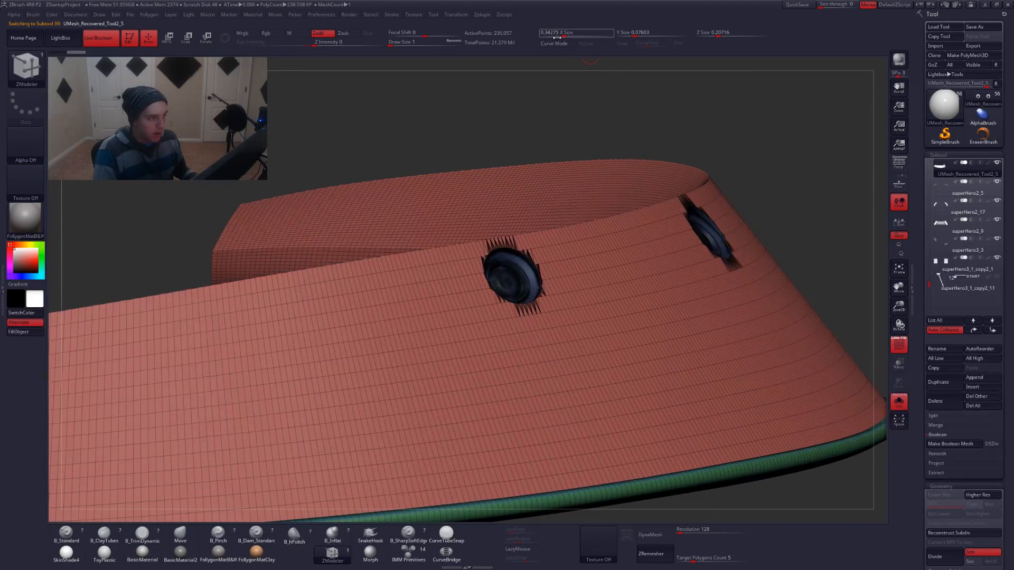
{"action": "key", "text": "shift+f"}
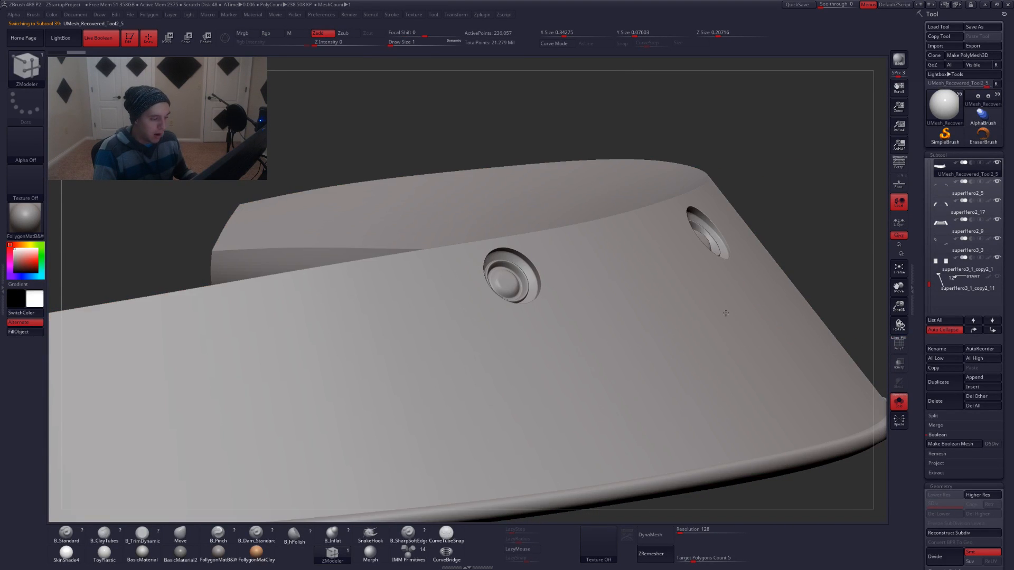
{"action": "right_click_drag", "start_coordinate": [724, 319], "coordinate": [706, 317], "text": "ctrl"}
{"action": "key", "text": "alt+s"}
{"action": "right_click_drag", "start_coordinate": [757, 354], "coordinate": [738, 372], "text": "ctrl"}
{"action": "mouse_move", "coordinate": [773, 423]}
{"action": "right_mouse_down", "text": "alt"}
{"action": "mouse_move", "coordinate": [567, 313]}
{"action": "mouse_move", "coordinate": [655, 301]}
{"action": "mouse_move", "coordinate": [647, 281]}
{"action": "right_mouse_up", "text": "alt"}
Activate the Move brush with Draw Size 68, turn on perspective, and review the full character
{"action": "key", "text": "ctrl+shift+space"}
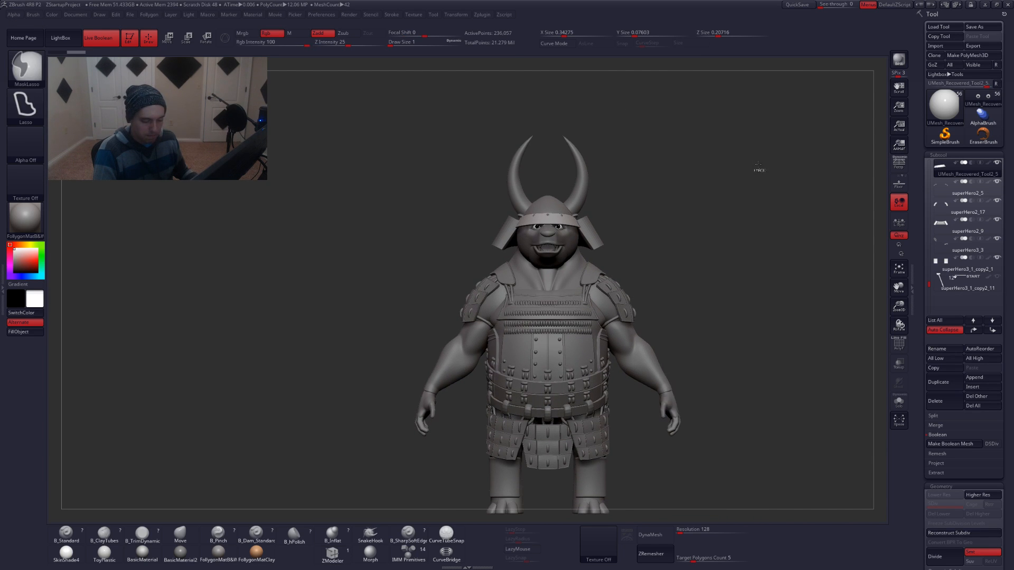
{"action": "key", "text": "space"}
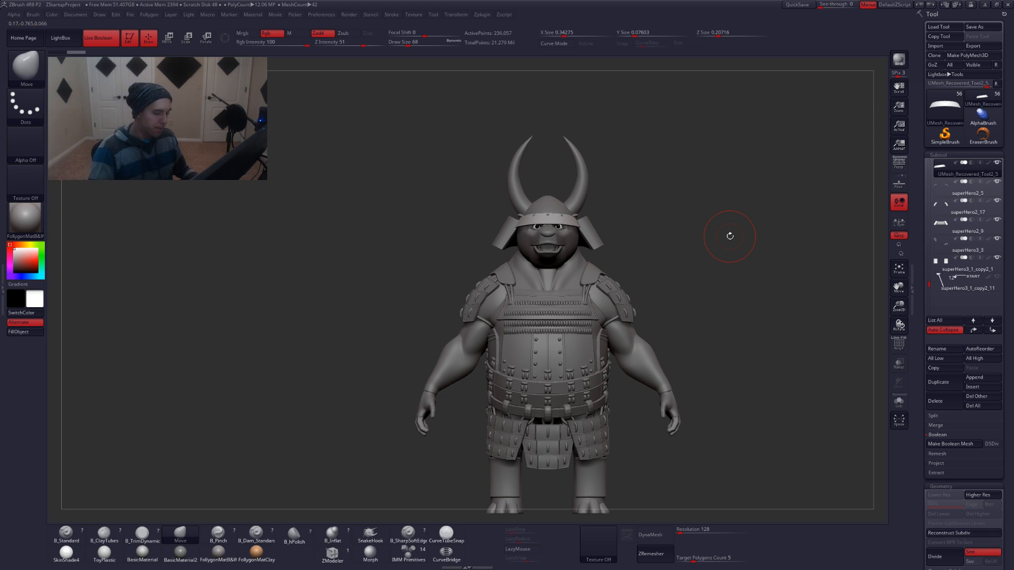
{"action": "left_click_drag", "start_coordinate": [676, 256], "coordinate": [519, 279]}
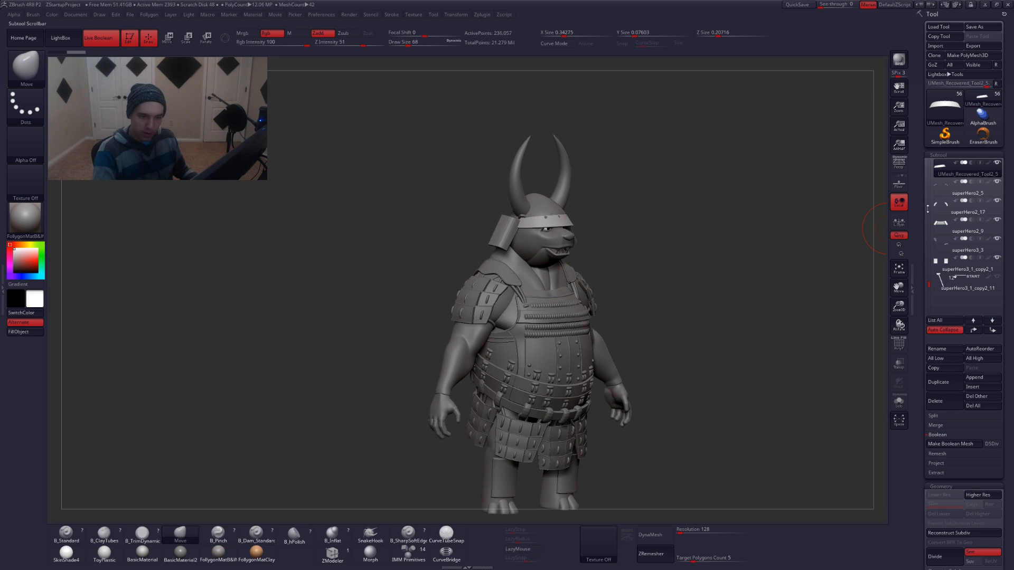
{"action": "left_click", "coordinate": [898, 164]}
{"action": "left_click_drag", "start_coordinate": [747, 251], "coordinate": [677, 318]}
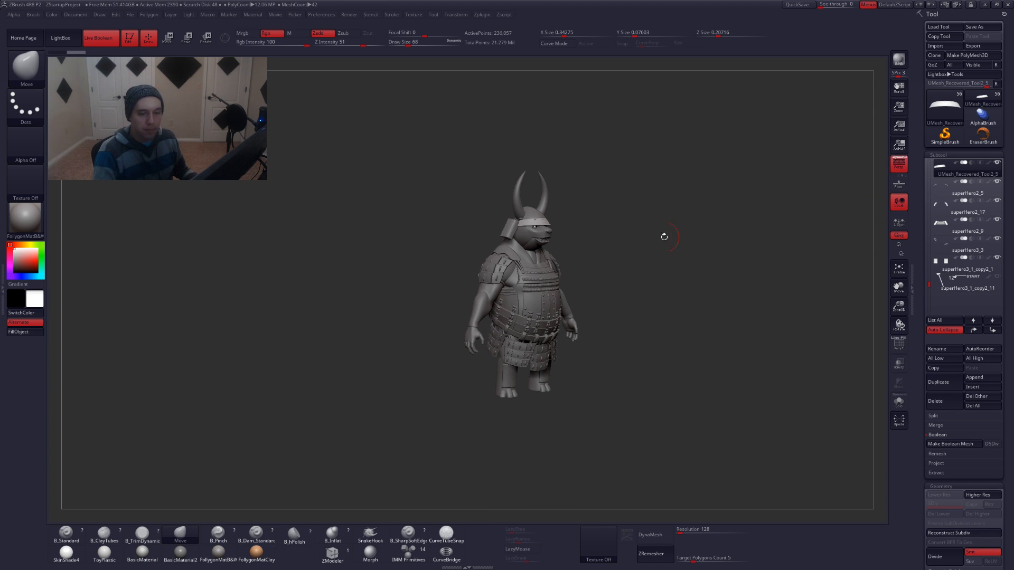
{"action": "left_click_drag", "start_coordinate": [704, 234], "coordinate": [673, 235], "text": "shift"}
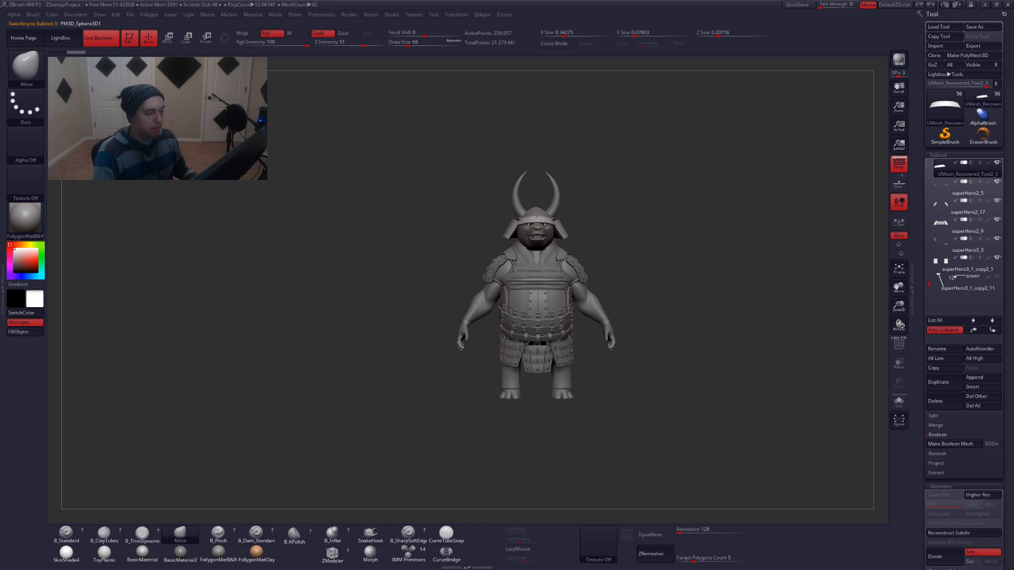
Select the eye subtool PM3D_Sphere3D1, set the colour to black, and choose the Flat Color material
{"action": "left_click", "coordinate": [545, 225], "text": "alt"}
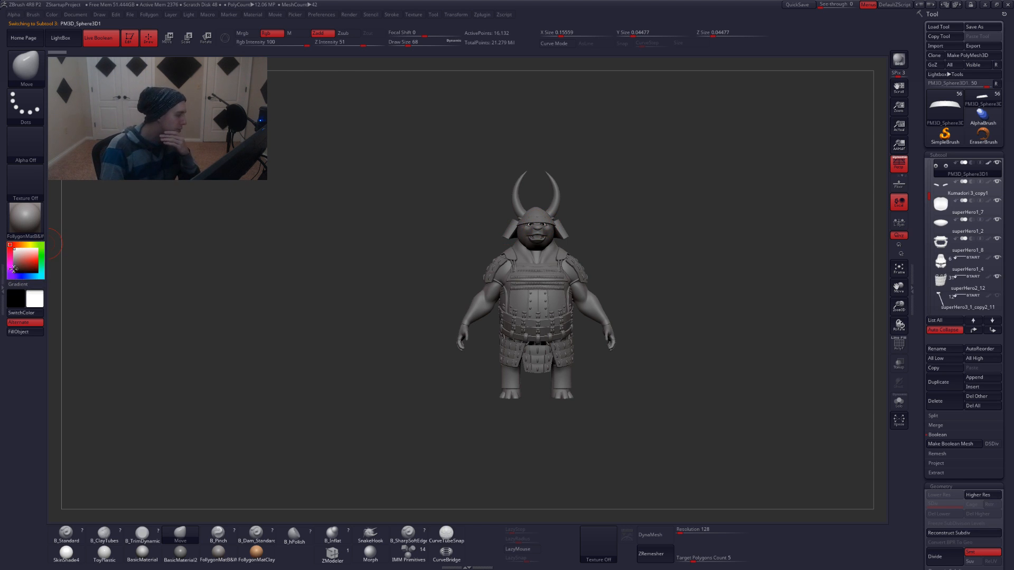
{"action": "left_click", "coordinate": [13, 273]}
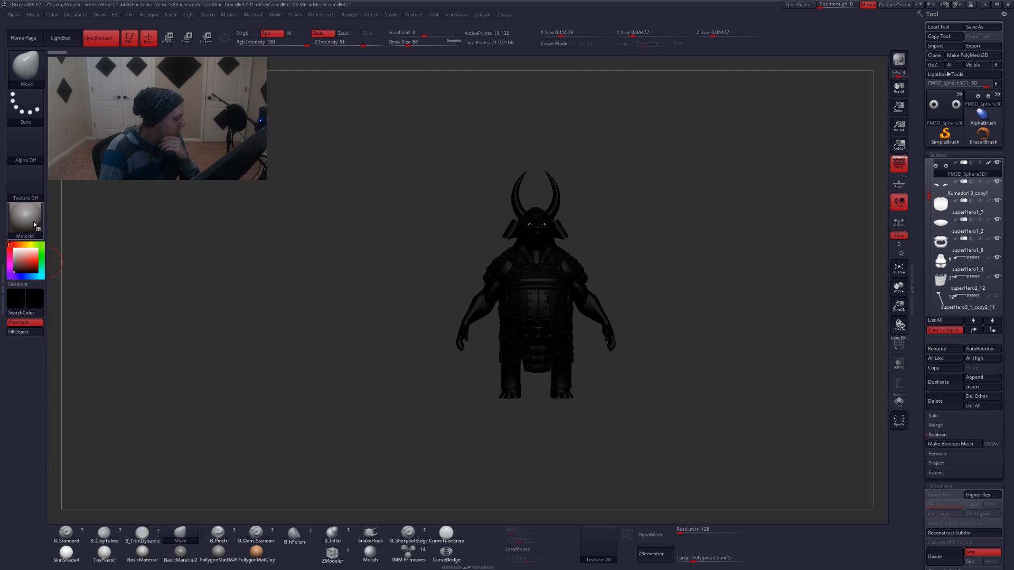
{"action": "left_click", "coordinate": [33, 220]}
{"action": "left_click", "coordinate": [73, 366]}
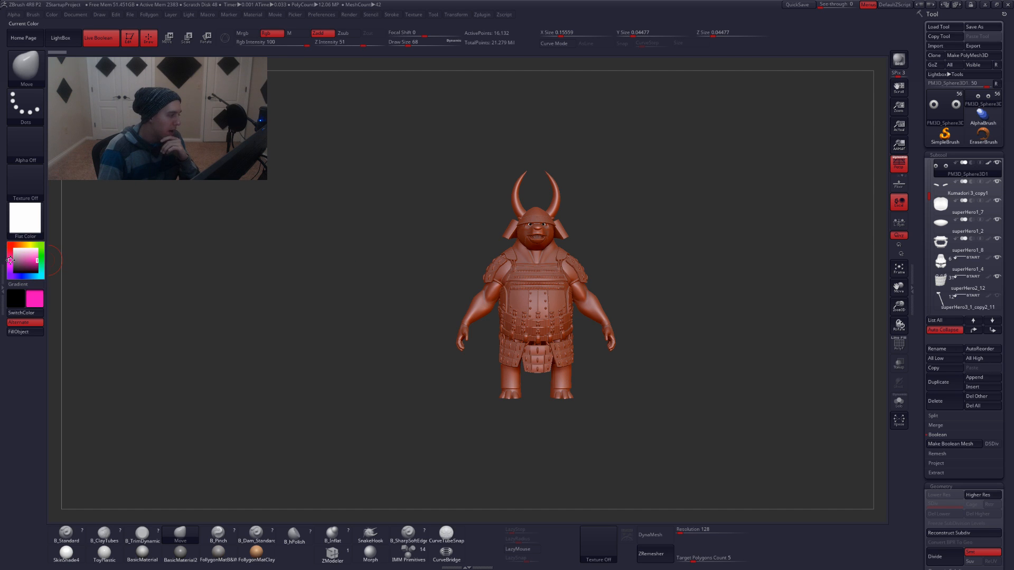
Adjust the flat colour to a near-black blue so the character shows as a dark silhouette
{"action": "left_click_drag", "start_coordinate": [23, 256], "coordinate": [15, 269]}
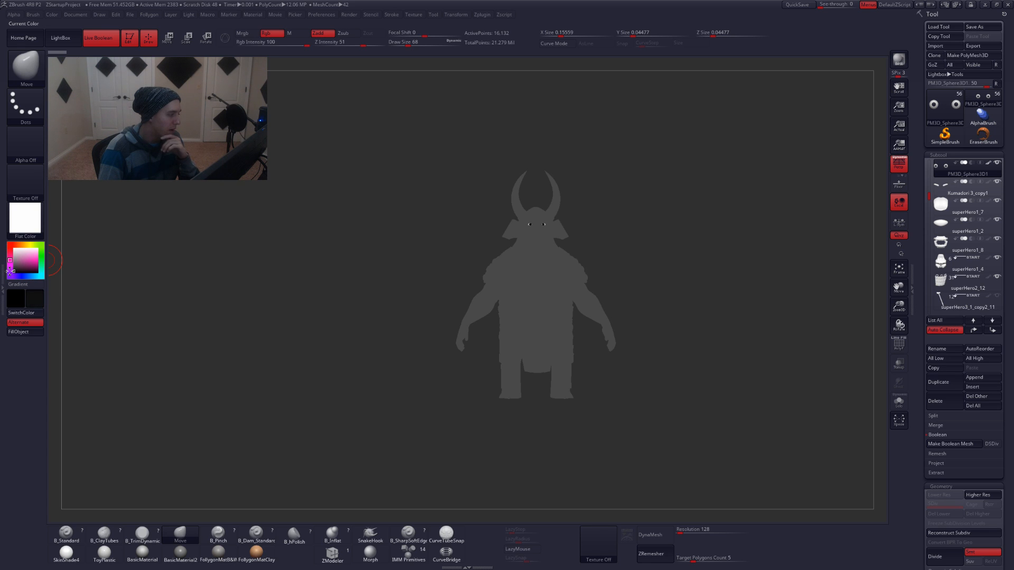
{"action": "left_click", "coordinate": [10, 271]}
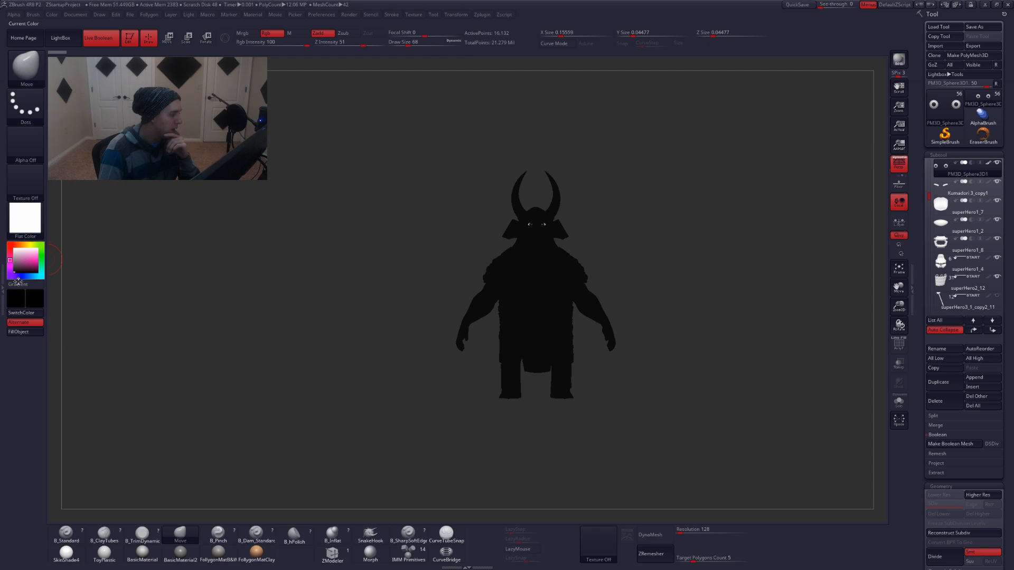
{"action": "left_click_drag", "start_coordinate": [16, 279], "coordinate": [24, 285]}
{"action": "left_click", "coordinate": [25, 273]}
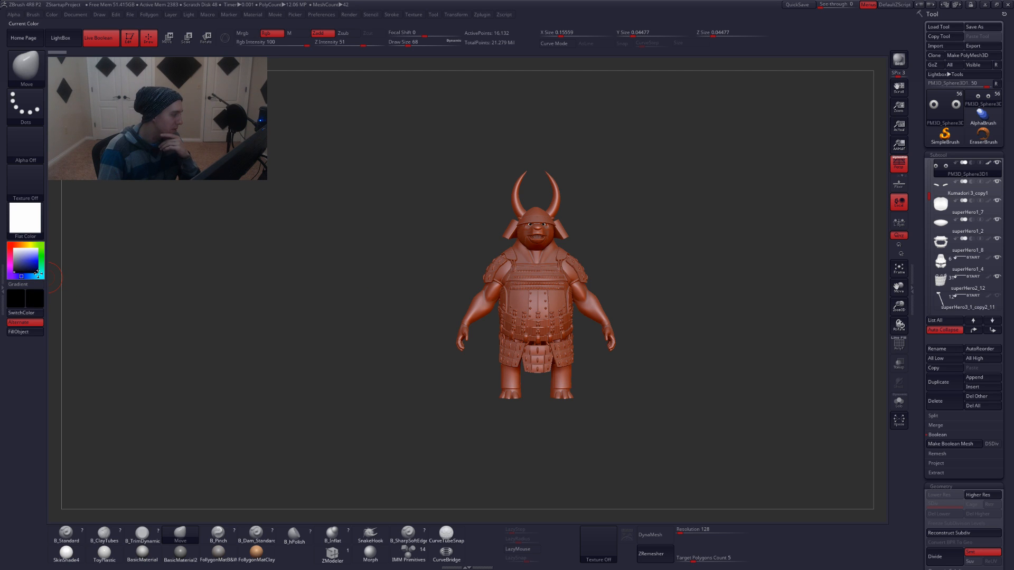
{"action": "left_click", "coordinate": [37, 272]}
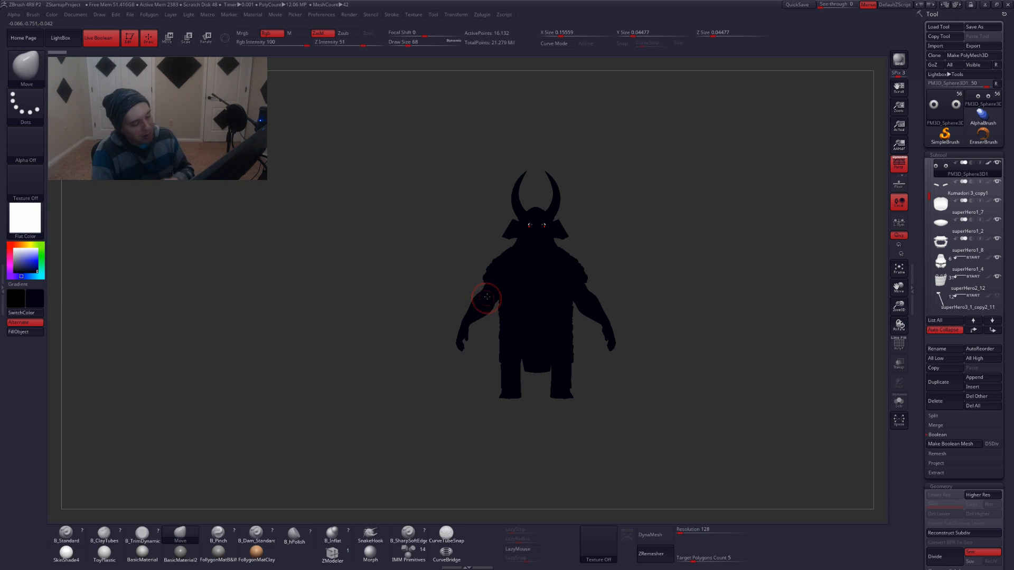
Turn off perspective and examine the character's silhouette from the front, the side, and close up on the horned head
{"action": "left_click", "coordinate": [901, 169]}
{"action": "left_click_drag", "start_coordinate": [740, 258], "coordinate": [489, 242], "text": "alt"}
{"action": "left_click_drag", "start_coordinate": [431, 263], "coordinate": [593, 264], "text": "alt"}
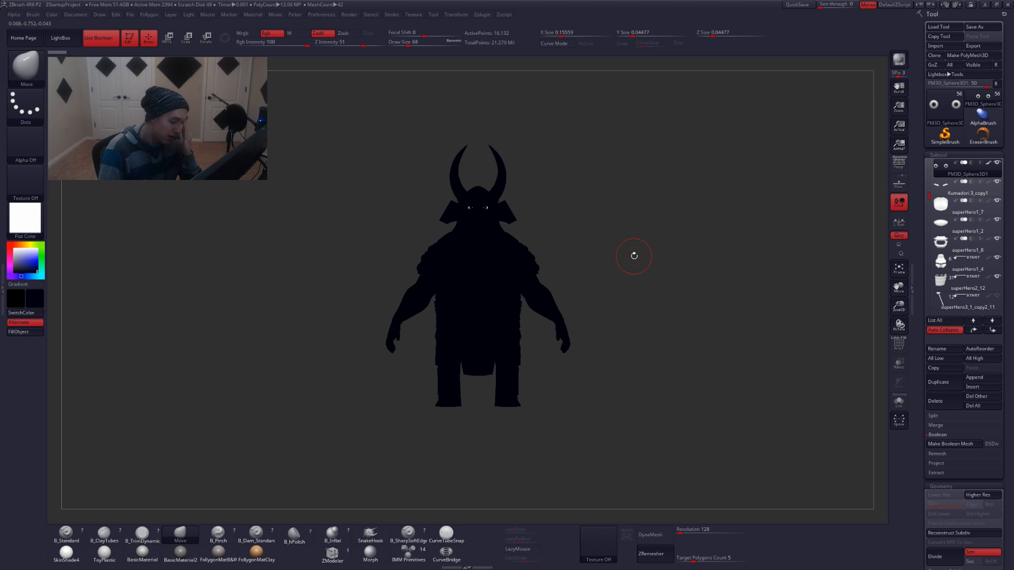
{"action": "left_click_drag", "start_coordinate": [634, 257], "coordinate": [580, 285]}
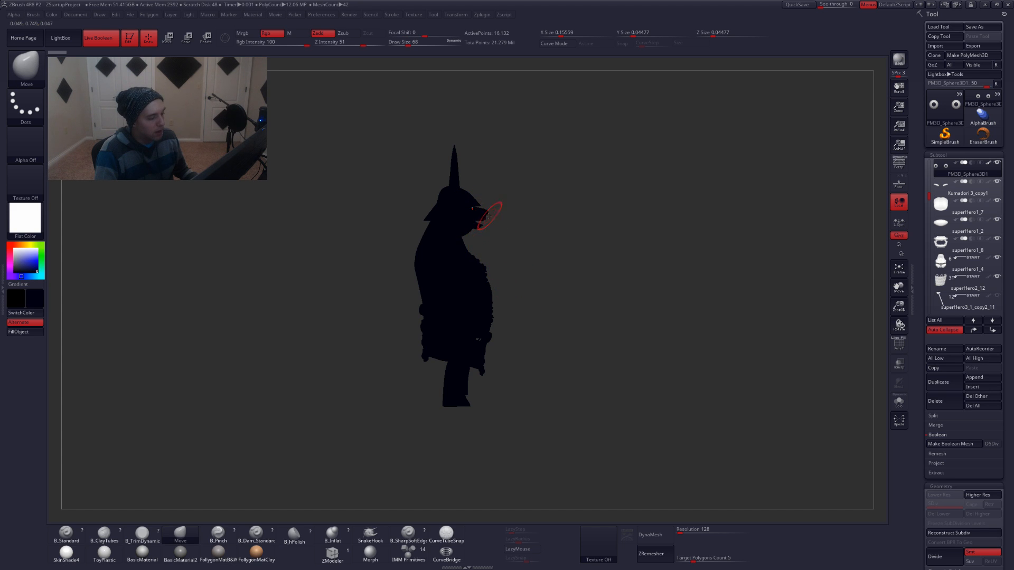
{"action": "mouse_move", "coordinate": [474, 216]}
{"action": "right_mouse_down", "text": "ctrl"}
{"action": "mouse_move", "coordinate": [468, 236]}
{"action": "mouse_move", "coordinate": [478, 203]}
{"action": "right_mouse_up", "text": "ctrl"}
{"action": "right_click_drag", "start_coordinate": [475, 239], "coordinate": [570, 230]}
{"action": "mouse_move", "coordinate": [480, 204]}
{"action": "right_mouse_down", "text": "ctrl"}
{"action": "mouse_move", "coordinate": [518, 256]}
{"action": "mouse_move", "coordinate": [504, 240]}
{"action": "mouse_move", "coordinate": [498, 251]}
{"action": "mouse_move", "coordinate": [500, 233]}
{"action": "right_mouse_up", "text": "ctrl"}
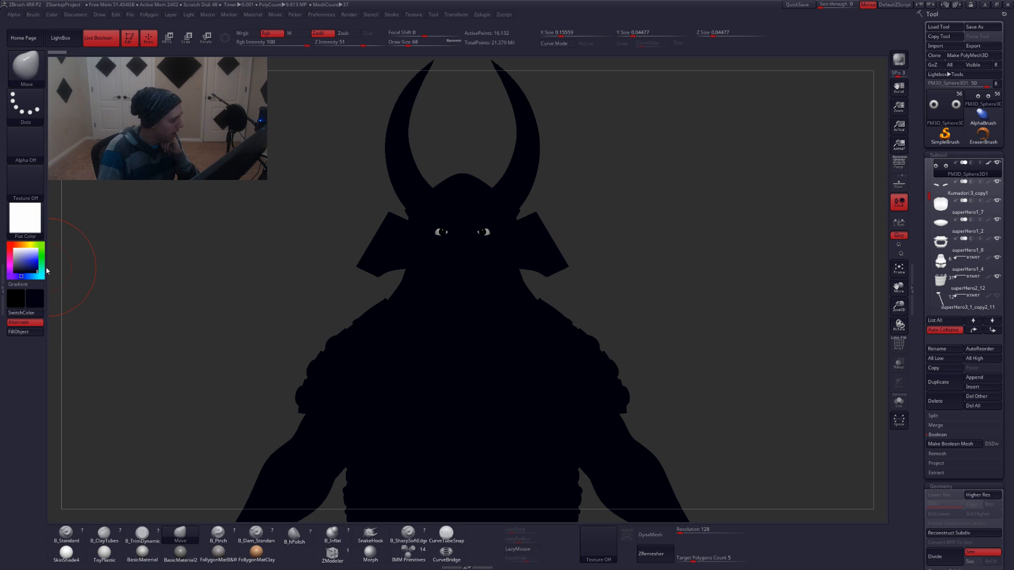
Set the current colour back to white and assign the FollygonMatB&W material to end the silhouette preview
{"action": "left_click_drag", "start_coordinate": [4, 245], "coordinate": [3, 244]}
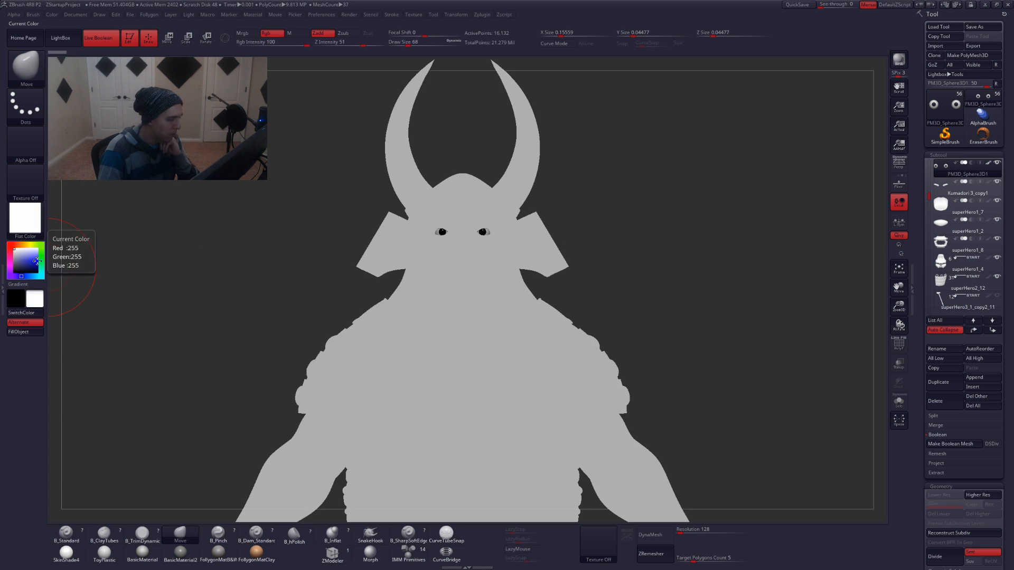
{"action": "mouse_move", "coordinate": [705, 259]}
{"action": "left_mouse_down"}
{"action": "mouse_move", "coordinate": [748, 257]}
{"action": "mouse_move", "coordinate": [634, 255]}
{"action": "mouse_move", "coordinate": [689, 256]}
{"action": "left_mouse_up"}
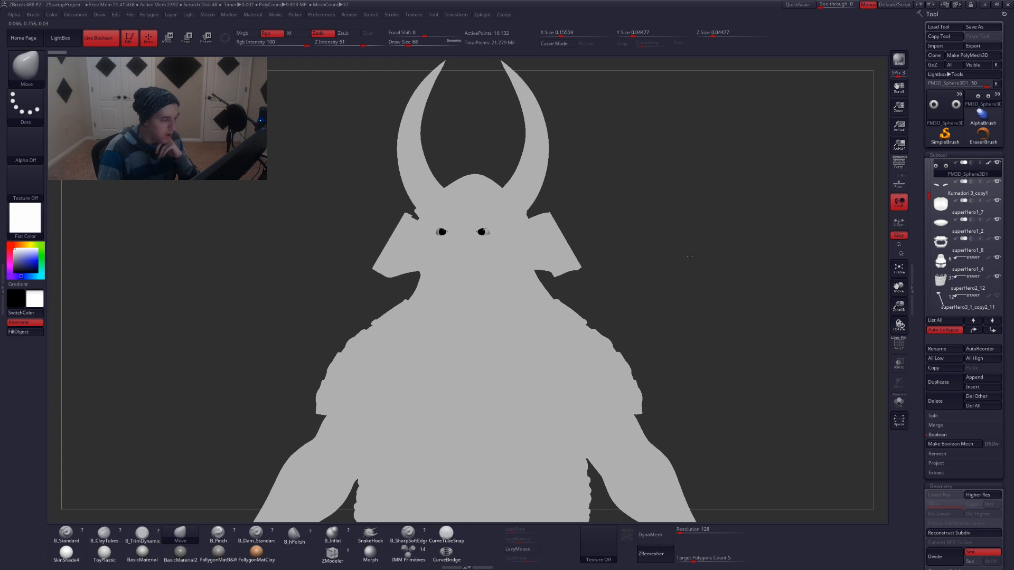
{"action": "left_click", "coordinate": [210, 562]}
Select the helmet's neck guard subtool superHero2_9, including its folded side flaps
{"action": "mouse_move", "coordinate": [638, 287]}
{"action": "left_mouse_down"}
{"action": "mouse_move", "coordinate": [607, 297]}
{"action": "mouse_move", "coordinate": [540, 287]}
{"action": "mouse_move", "coordinate": [525, 229]}
{"action": "mouse_move", "coordinate": [528, 253]}
{"action": "mouse_move", "coordinate": [504, 214]}
{"action": "mouse_move", "coordinate": [588, 293]}
{"action": "mouse_move", "coordinate": [560, 259]}
{"action": "left_mouse_up"}
{"action": "key", "text": "shift+f"}
{"action": "left_click", "coordinate": [514, 237], "text": "alt"}
{"action": "key", "text": "shift+f"}
{"action": "key", "text": "shift+d"}
{"action": "mouse_move", "coordinate": [536, 227]}
{"action": "left_mouse_down", "text": "alt"}
{"action": "mouse_move", "coordinate": [568, 272]}
{"action": "mouse_move", "coordinate": [556, 254]}
{"action": "left_mouse_up", "text": "alt"}
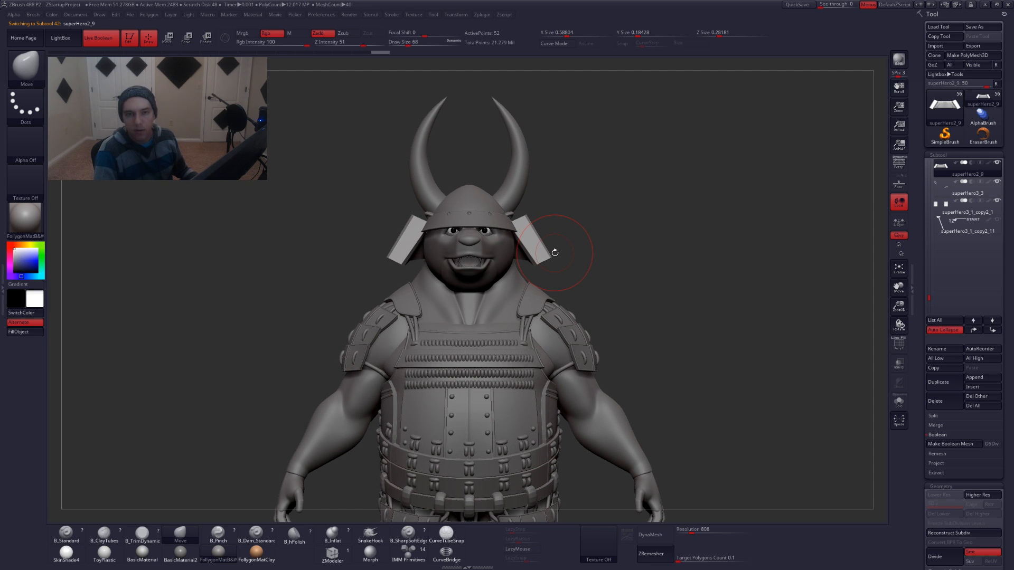
{"action": "left_click_drag", "start_coordinate": [510, 233], "coordinate": [522, 268], "text": "alt"}
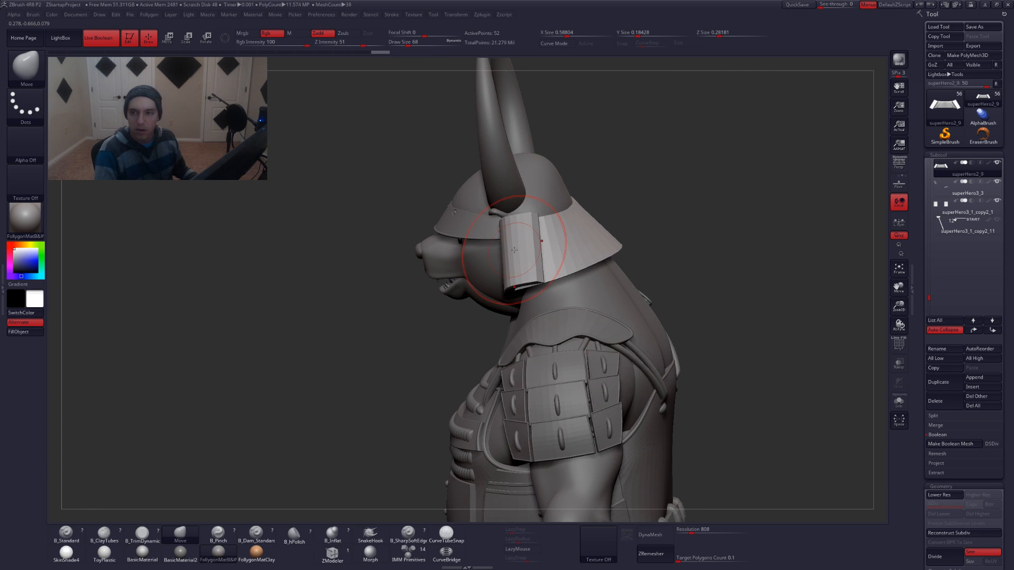
Isolate the neck guard with polyframe shown and dynamic subdivision off, and activate the ZModeler brush
{"action": "right_click_drag", "start_coordinate": [499, 249], "coordinate": [376, 365]}
{"action": "key", "text": "alt+s"}
{"action": "key", "text": "shift+d"}
{"action": "key", "text": "shift+f"}
{"action": "left_click", "coordinate": [332, 552]}
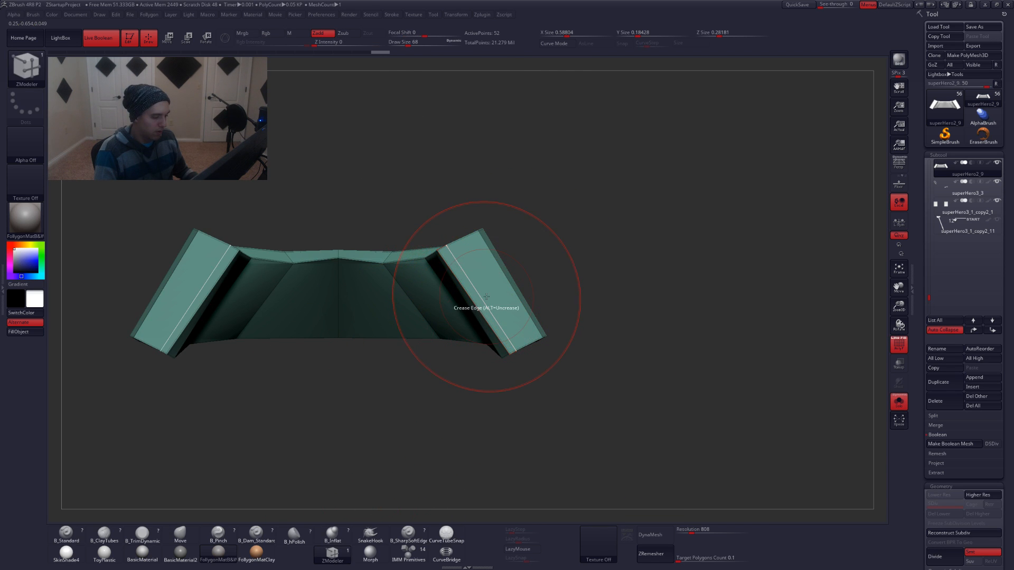
Insert a horizontal edge loop around the middle of the neck guard and its side flaps
{"action": "key", "text": "space"}
{"action": "left_click", "coordinate": [490, 274]}
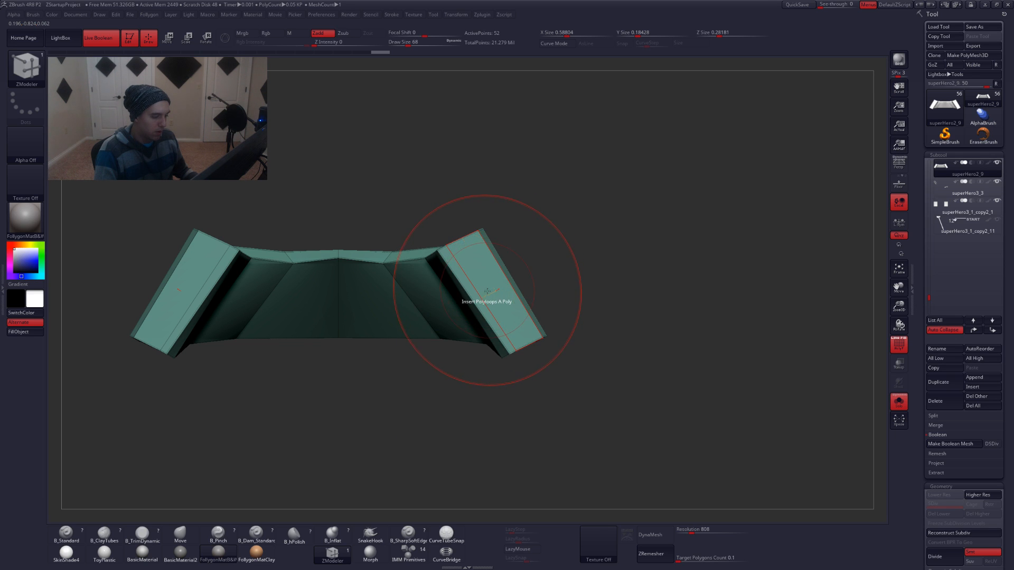
{"action": "key", "text": "space"}
{"action": "left_click", "coordinate": [539, 392]}
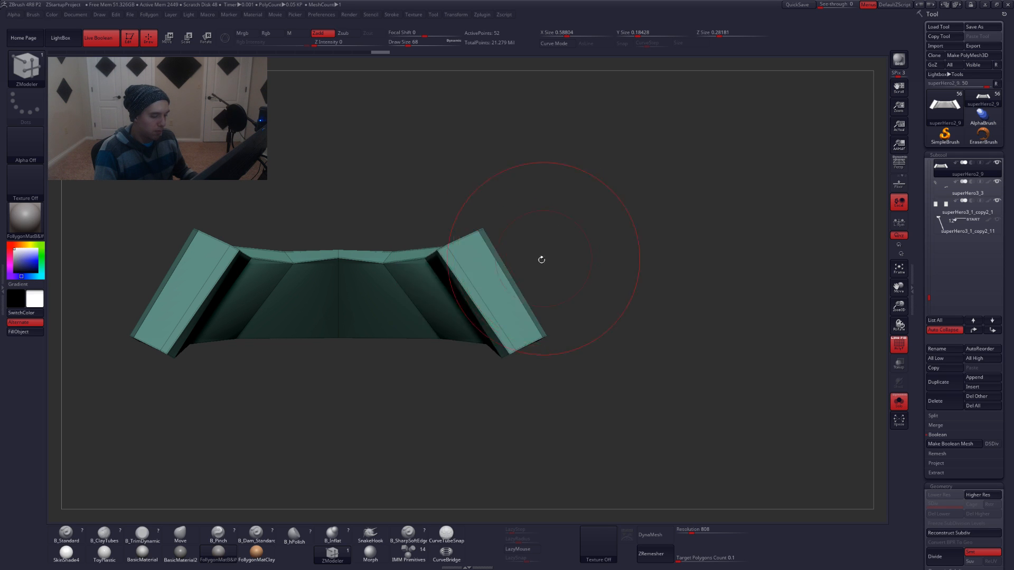
{"action": "left_click", "coordinate": [491, 297]}
{"action": "left_click_drag", "start_coordinate": [590, 314], "coordinate": [520, 299]}
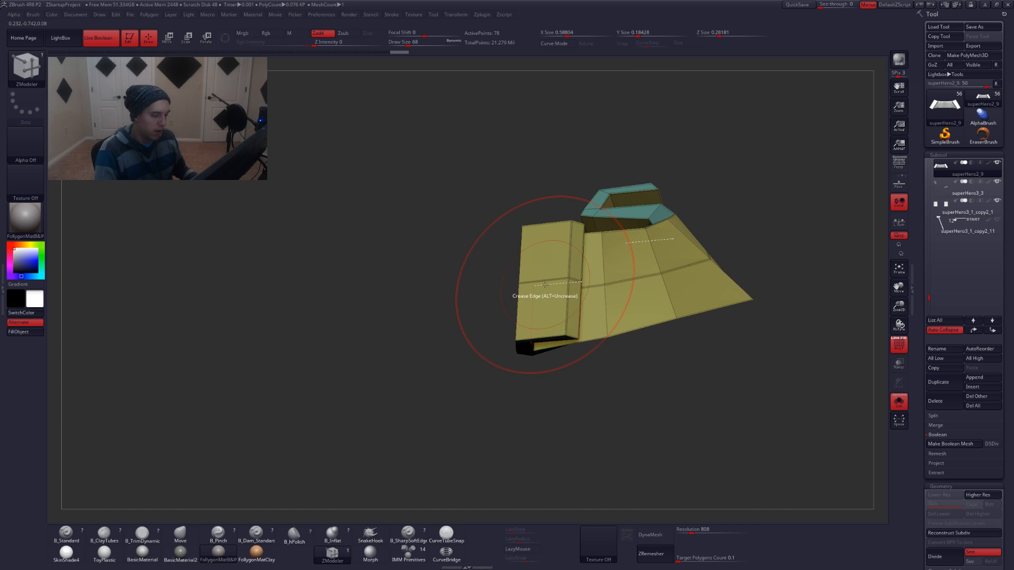
Remove the lower half of the folded side flaps with QMesh and turn on dynamic subdivision
{"action": "right_click_drag", "start_coordinate": [543, 284], "coordinate": [532, 302]}
{"action": "key", "text": "space"}
{"action": "left_click", "coordinate": [574, 243]}
{"action": "left_click_drag", "start_coordinate": [522, 304], "coordinate": [549, 314]}
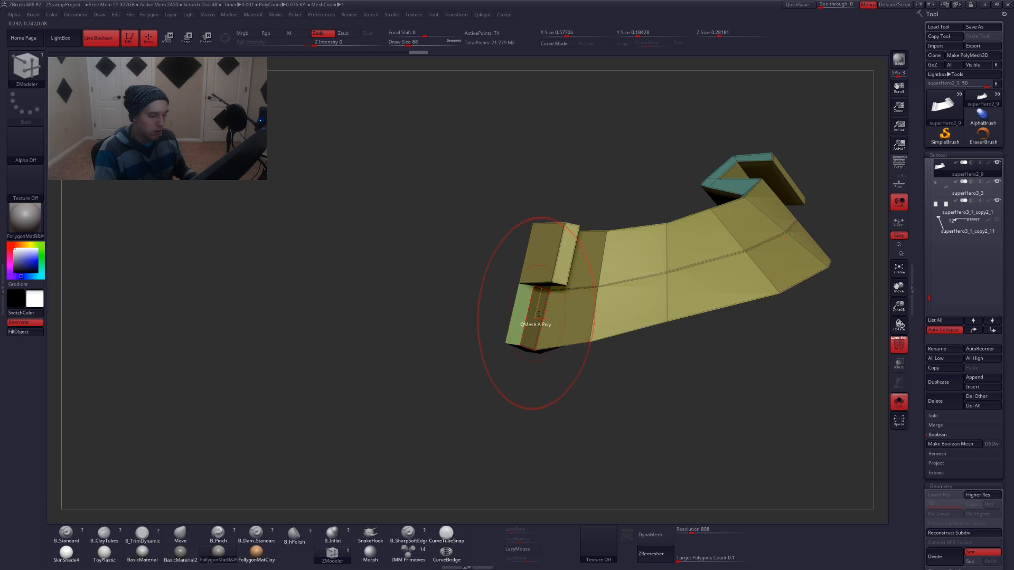
{"action": "right_click_drag", "start_coordinate": [538, 315], "coordinate": [571, 316]}
{"action": "left_click_drag", "start_coordinate": [568, 315], "coordinate": [589, 319]}
{"action": "right_click_drag", "start_coordinate": [589, 319], "coordinate": [547, 343]}
{"action": "key", "text": "d"}
{"action": "key", "text": "shift+d"}
{"action": "key", "text": "space"}
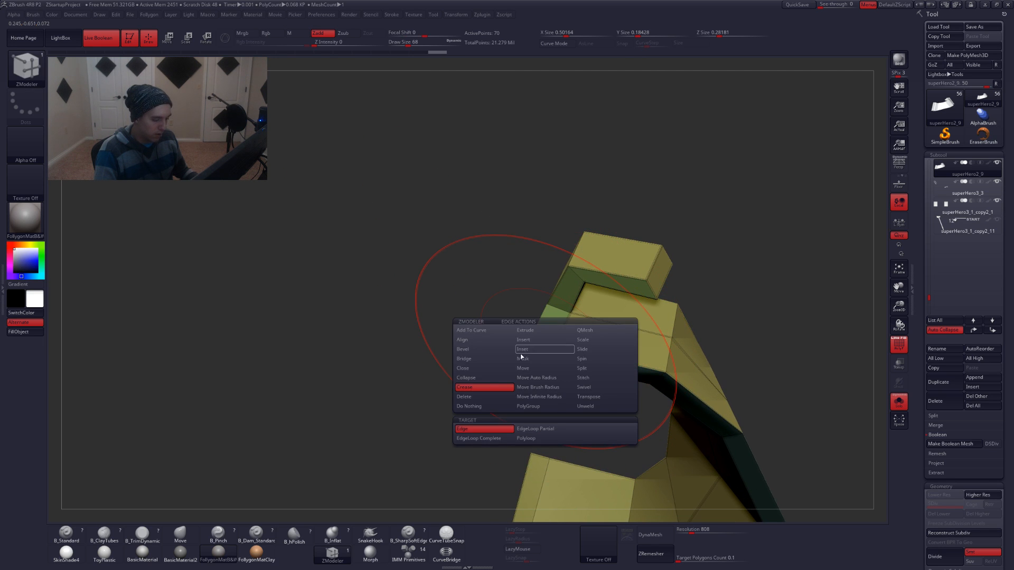
{"action": "left_click", "coordinate": [481, 409]}
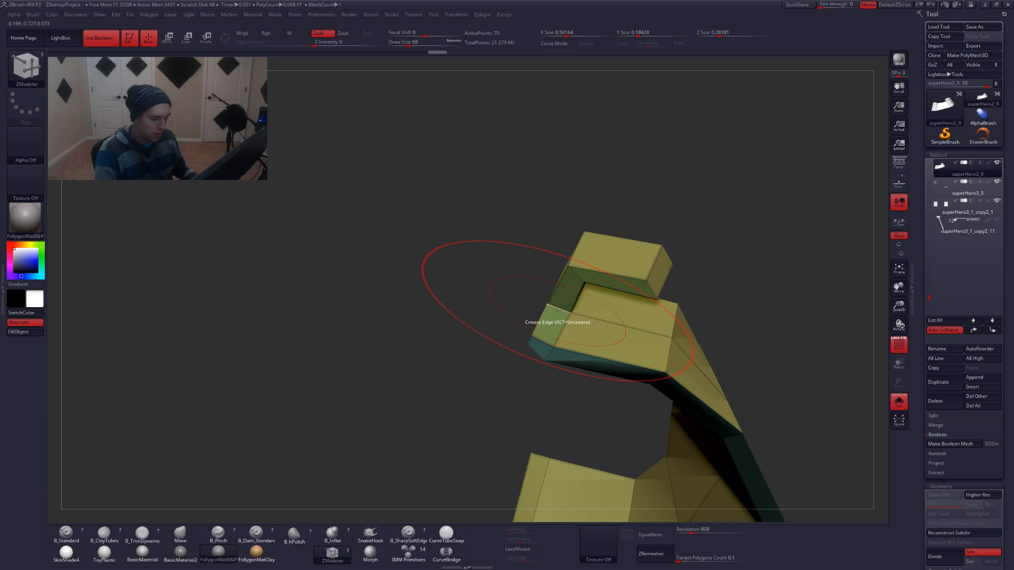
{"action": "right_click_drag", "start_coordinate": [557, 301], "coordinate": [564, 333]}
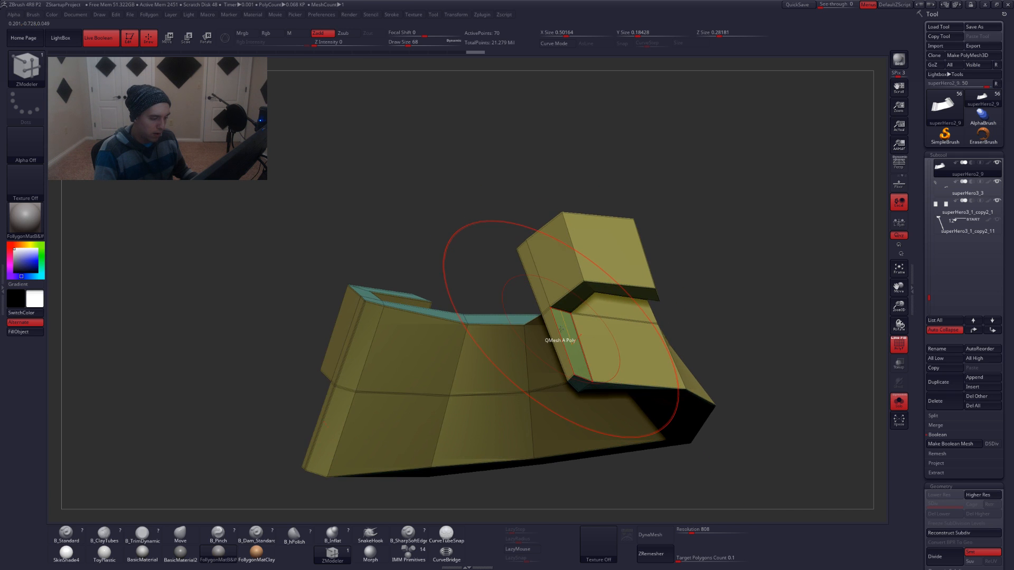
Smooth the trimmed neck guard with dynamic subdivision, hide its polyframe, and bring back the full character to review it
{"action": "key", "text": "ctrl+d"}
{"action": "right_click_drag", "start_coordinate": [586, 354], "coordinate": [603, 419], "text": "ctrl"}
{"action": "key", "text": "shift+f"}
{"action": "key", "text": "shift+f"}
{"action": "right_click_drag", "start_coordinate": [562, 371], "coordinate": [540, 343]}
{"action": "key", "text": "shift+f"}
{"action": "right_click_drag", "start_coordinate": [540, 343], "coordinate": [576, 375]}
{"action": "key", "text": "alt+s"}
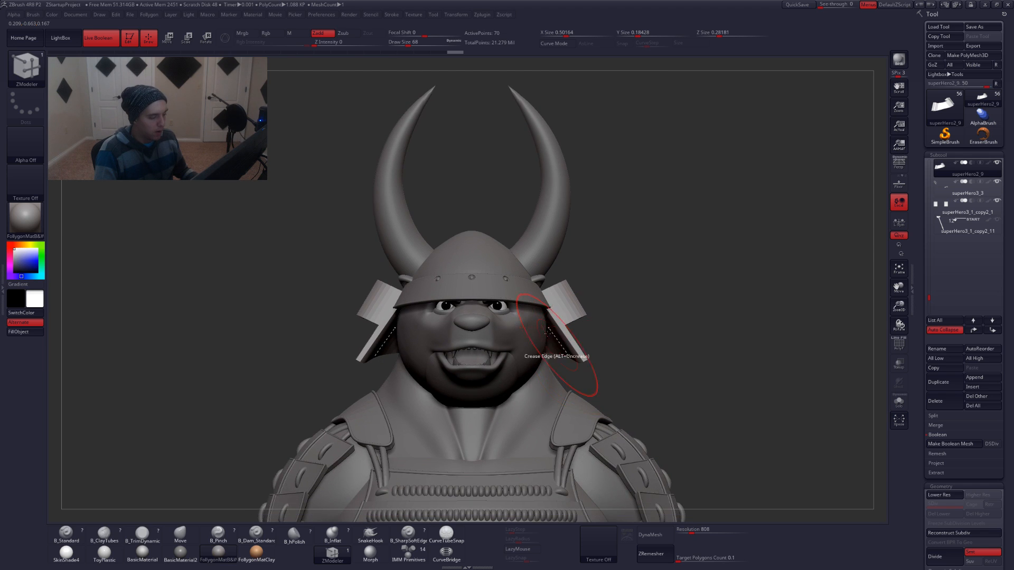
Isolate the neck guard, mask part of it, and lay a horizontal transpose line from its centre outward
{"action": "key", "text": "b"}
{"action": "key", "text": "m"}
{"action": "key", "text": "v"}
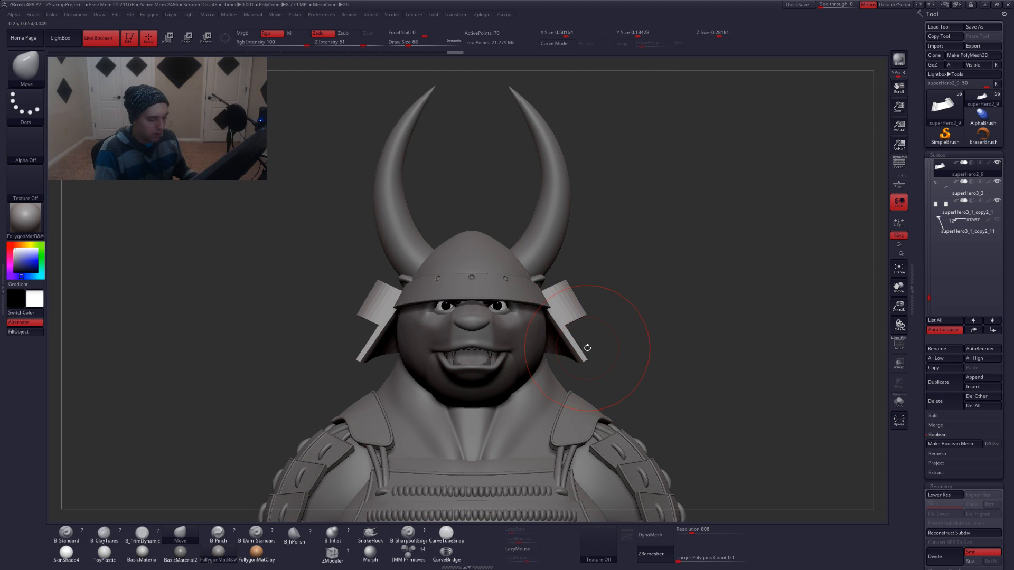
{"action": "key", "text": "alt+s"}
{"action": "mouse_move", "coordinate": [454, 336]}
{"action": "left_mouse_down", "text": "ctrl"}
{"action": "mouse_move", "coordinate": [672, 431]}
{"action": "mouse_move", "coordinate": [681, 399]}
{"action": "left_mouse_up", "text": "ctrl"}
{"action": "key", "text": "w"}
{"action": "left_click_drag", "start_coordinate": [472, 351], "coordinate": [618, 350]}
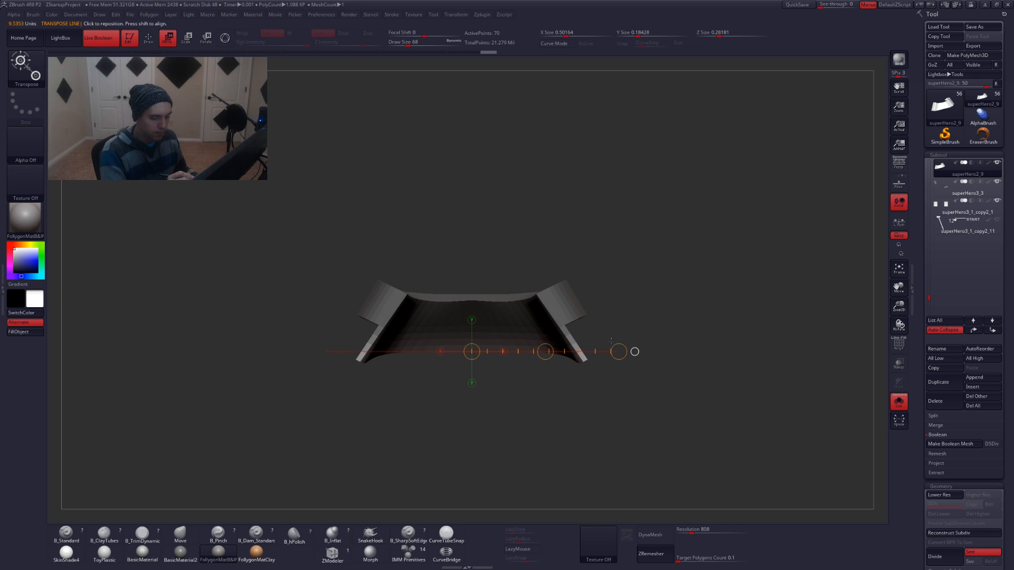
Try adjusting the mask and narrowing the neck guard's lower ends with the transpose line
{"action": "key", "text": "q"}
{"action": "left_click", "coordinate": [579, 341], "text": "ctrl"}
{"action": "key", "text": "w"}
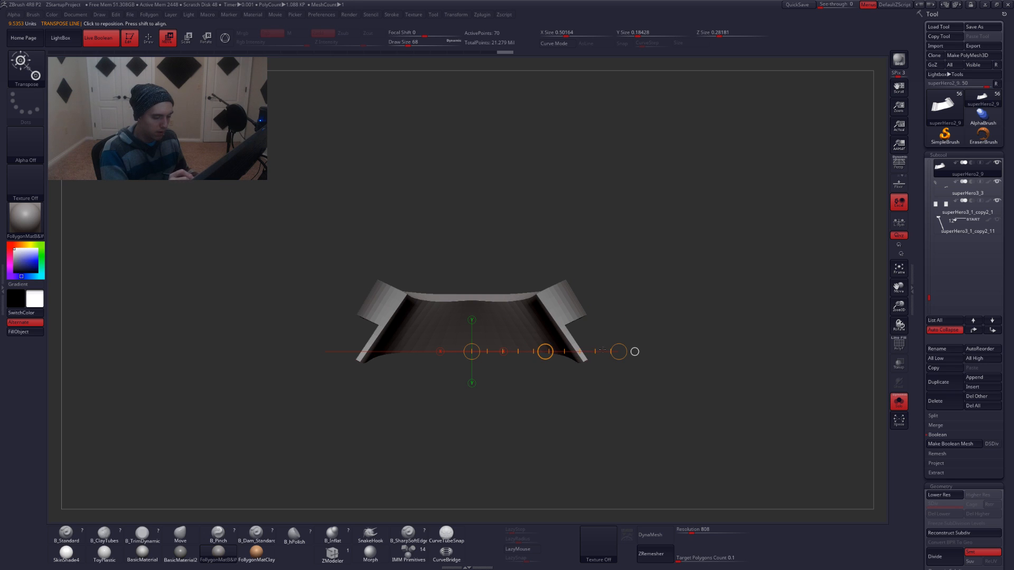
{"action": "key", "text": "b"}
{"action": "key", "text": "m"}
{"action": "key", "text": "v"}
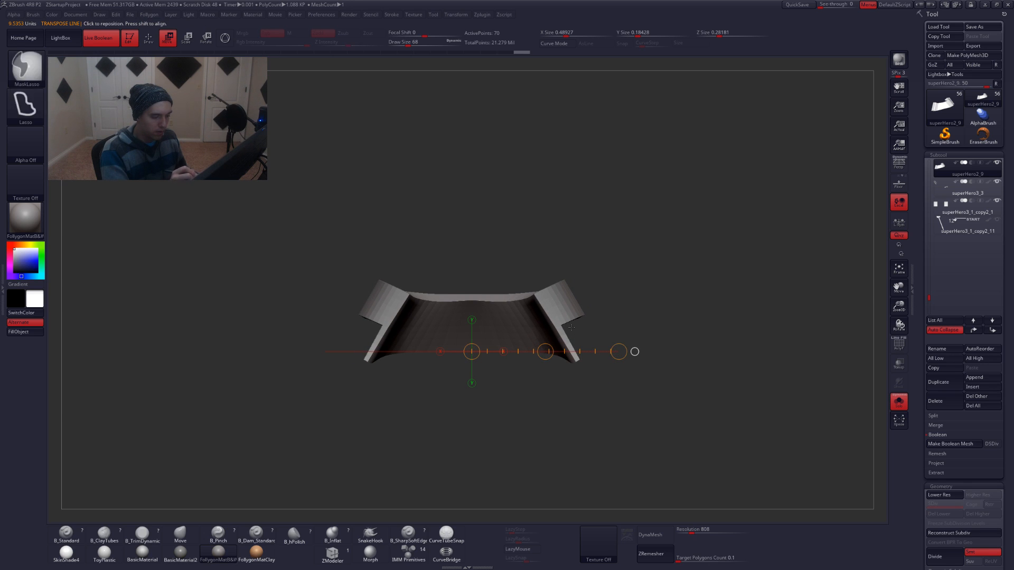
Adjust the mask, narrow the neck guard's lower ends toward the head, and compare the change with undo and redo
{"action": "key", "text": "q"}
{"action": "mouse_move", "coordinate": [587, 288]}
{"action": "left_mouse_down", "text": "ctrl"}
{"action": "mouse_move", "coordinate": [397, 302]}
{"action": "mouse_move", "coordinate": [607, 235]}
{"action": "left_mouse_up", "text": "ctrl"}
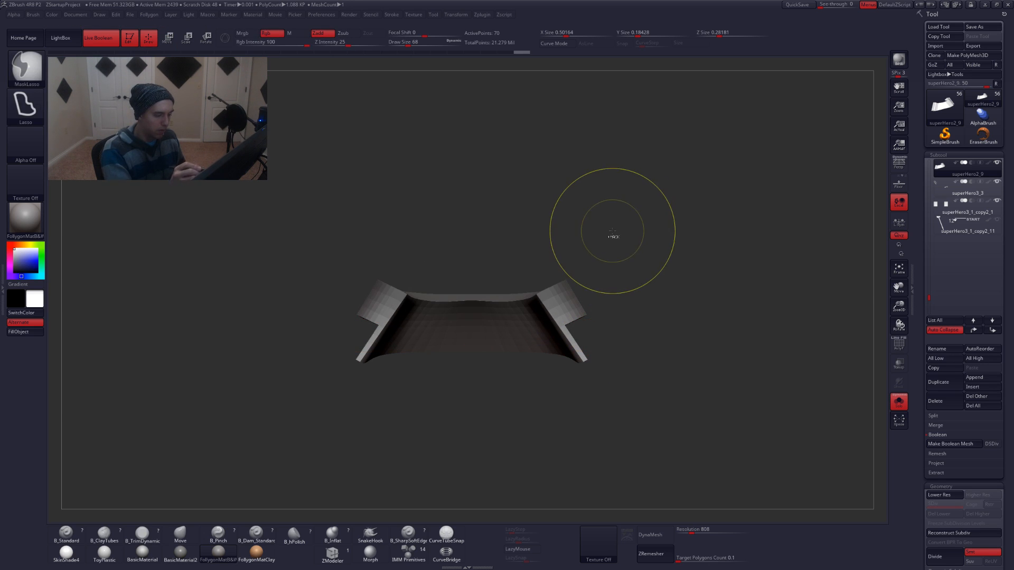
{"action": "key", "text": "w"}
{"action": "left_click_drag", "start_coordinate": [619, 352], "coordinate": [607, 354]}
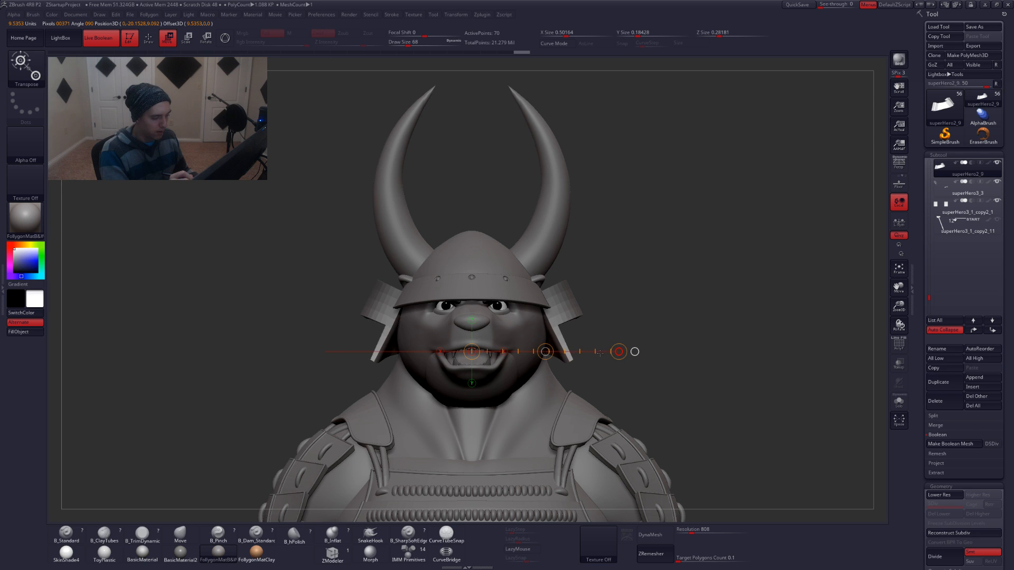
{"action": "key", "text": "q"}
{"action": "mouse_move", "coordinate": [317, 354]}
{"action": "left_mouse_down"}
{"action": "mouse_move", "coordinate": [582, 358]}
{"action": "mouse_move", "coordinate": [616, 381]}
{"action": "mouse_move", "coordinate": [702, 377]}
{"action": "left_mouse_up"}
{"action": "key", "text": "ctrl+z"}
{"action": "key", "text": "ctrl+shift+z"}
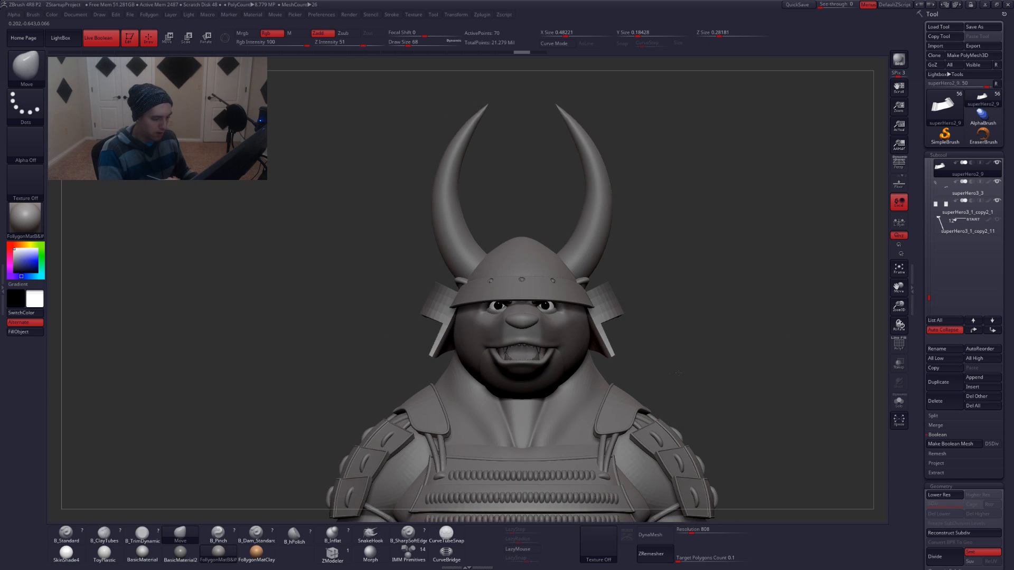
Reduce the Move brush to Draw Size 33 and show the neck guard's polyframe to check its side and back
{"action": "mouse_move", "coordinate": [659, 391]}
{"action": "left_mouse_down"}
{"action": "mouse_move", "coordinate": [546, 379]}
{"action": "mouse_move", "coordinate": [529, 392]}
{"action": "left_mouse_up"}
{"action": "key", "text": "space"}
{"action": "left_click_drag", "start_coordinate": [553, 338], "coordinate": [550, 338]}
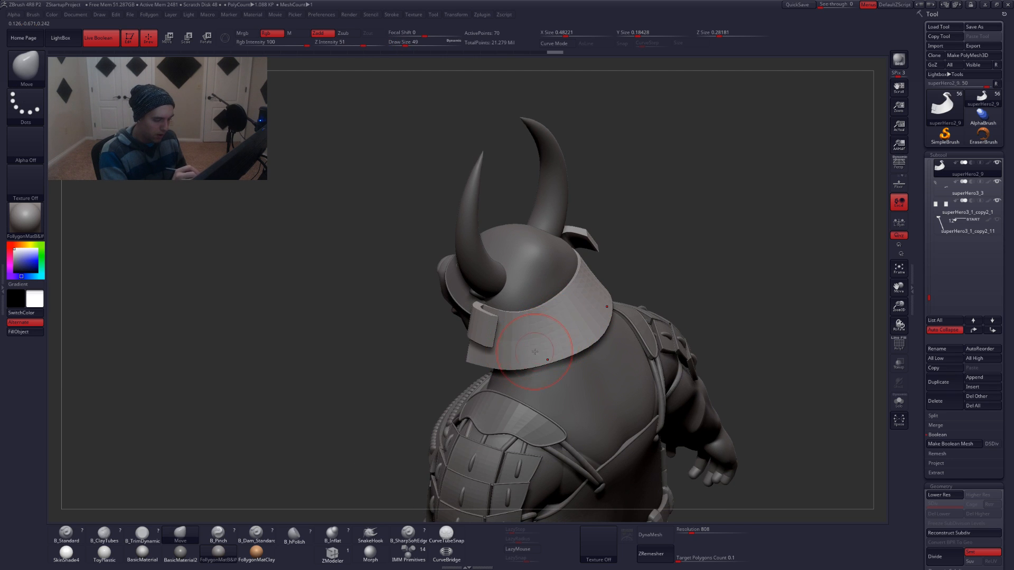
{"action": "key", "text": "shift+f"}
{"action": "mouse_move", "coordinate": [535, 352]}
{"action": "right_mouse_down"}
{"action": "mouse_move", "coordinate": [559, 339]}
{"action": "mouse_move", "coordinate": [559, 366]}
{"action": "right_mouse_up"}
{"action": "key", "text": "space"}
{"action": "left_click_drag", "start_coordinate": [525, 333], "coordinate": [522, 334]}
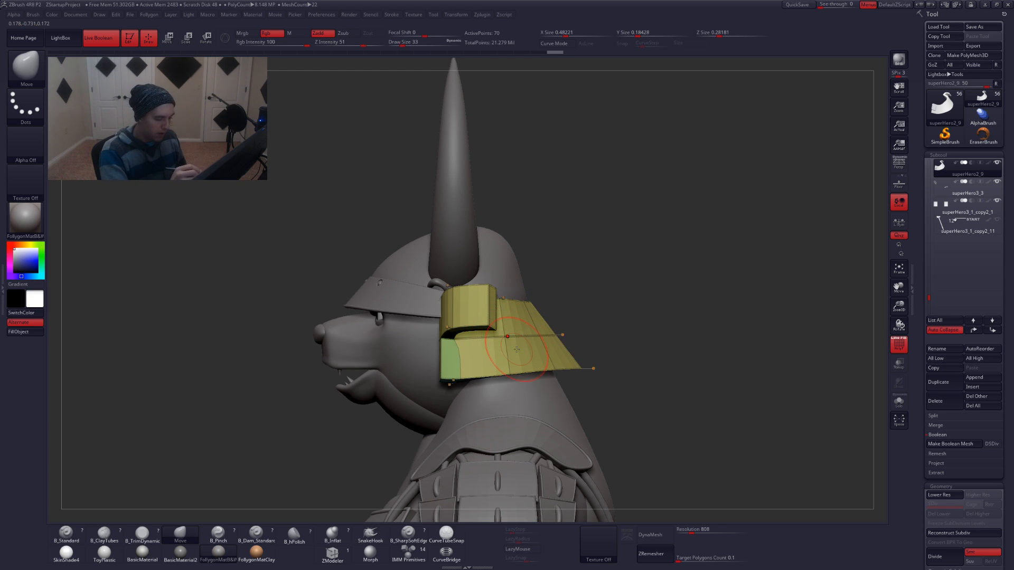
{"action": "right_click_drag", "start_coordinate": [506, 355], "coordinate": [452, 349]}
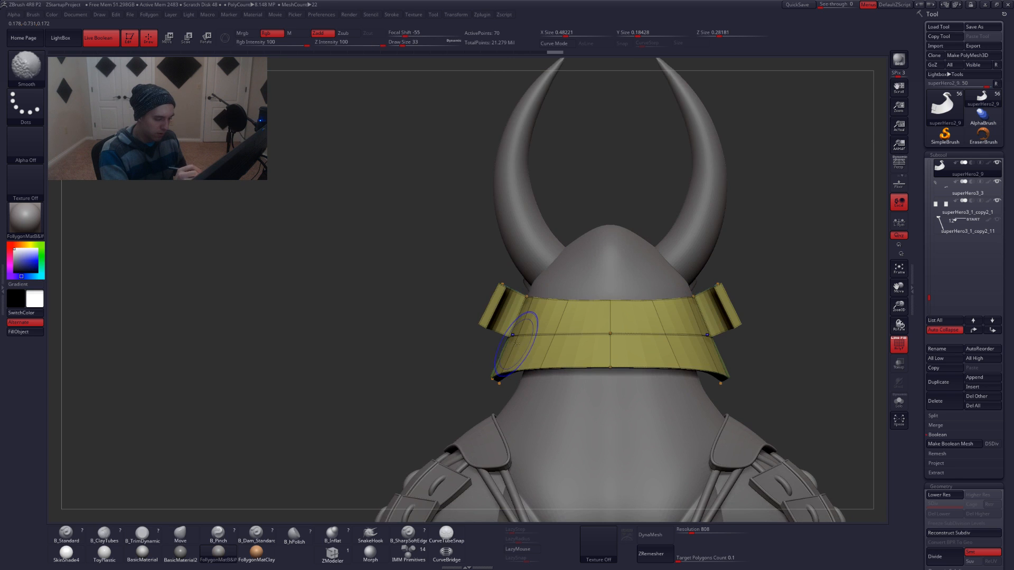
{"action": "mouse_move", "coordinate": [516, 348]}
{"action": "right_mouse_down"}
{"action": "mouse_move", "coordinate": [563, 337]}
{"action": "mouse_move", "coordinate": [491, 340]}
{"action": "mouse_move", "coordinate": [520, 319]}
{"action": "mouse_move", "coordinate": [509, 337]}
{"action": "mouse_move", "coordinate": [525, 332]}
{"action": "right_mouse_up"}
{"action": "key", "text": "shift+f"}
{"action": "key", "text": "shift+f"}
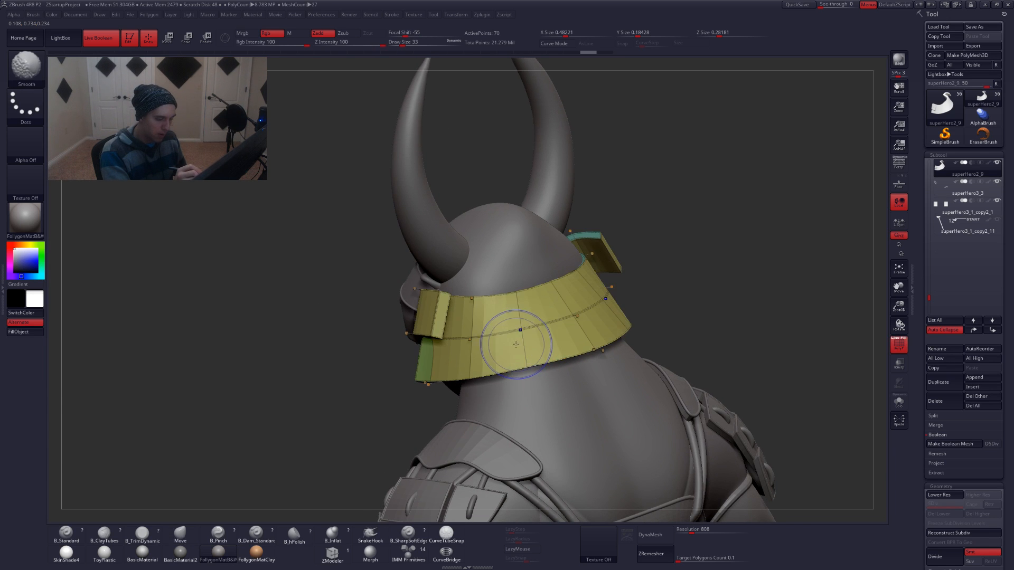
{"action": "right_click_drag", "start_coordinate": [493, 358], "coordinate": [556, 354], "text": "alt"}
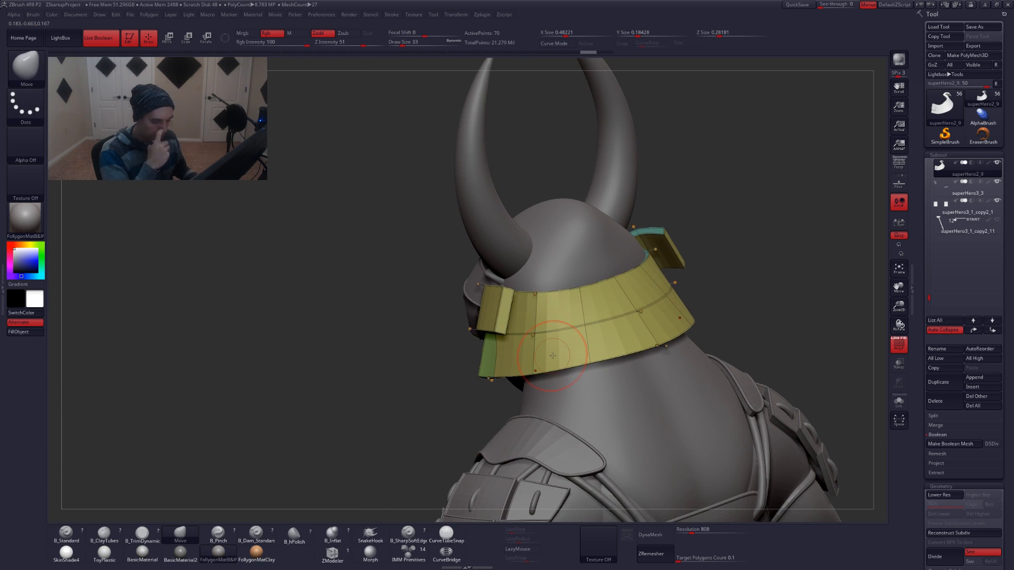
Switch to ZModeler and toggle dynamic subdivision off and on to inspect the neck guard's base topology
{"action": "left_click", "coordinate": [334, 552]}
{"action": "right_click_drag", "start_coordinate": [564, 285], "coordinate": [577, 330], "text": "ctrl"}
{"action": "key", "text": "space"}
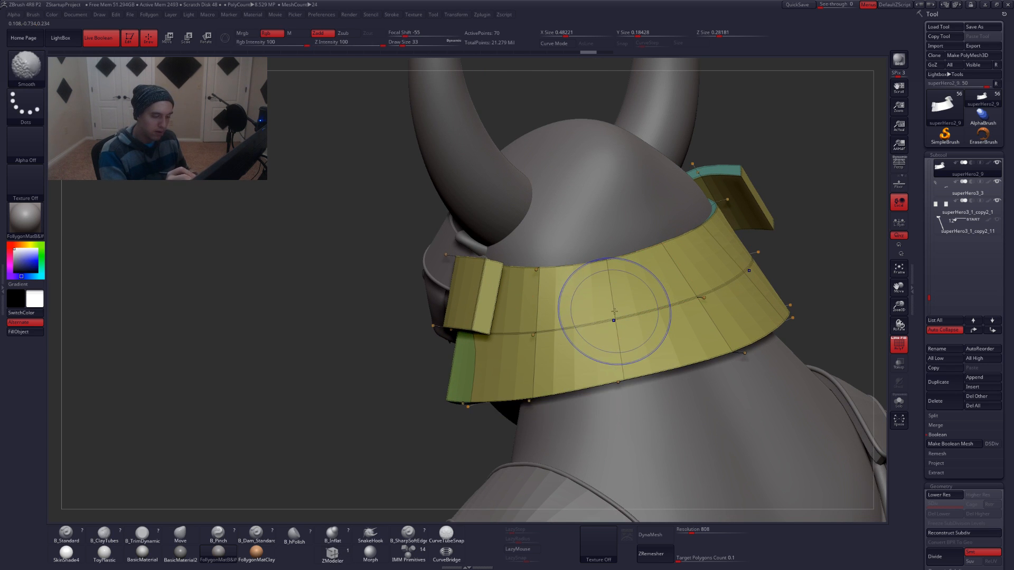
{"action": "key", "text": "shift+d"}
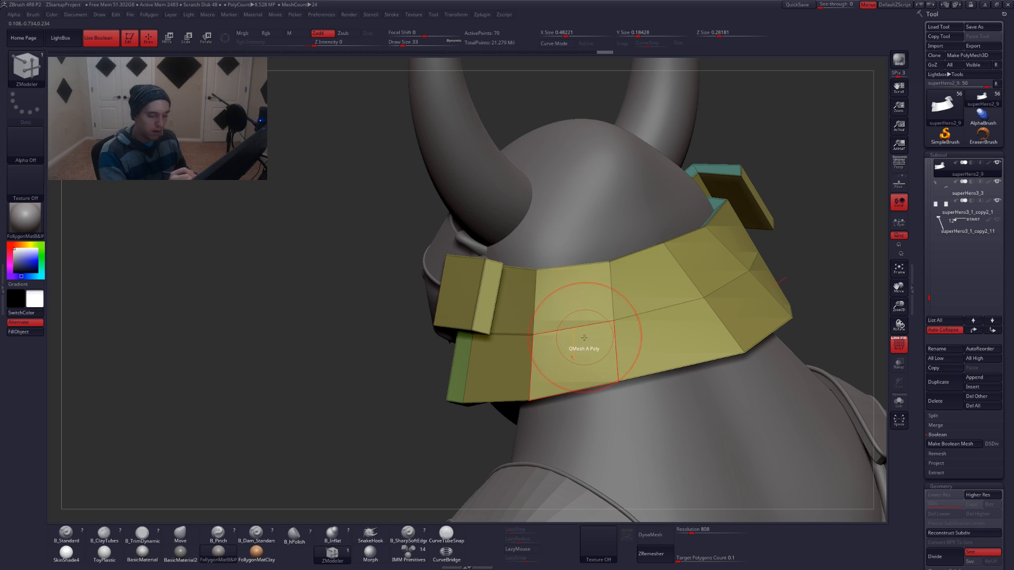
{"action": "key", "text": "d"}
{"action": "right_click_drag", "start_coordinate": [584, 338], "coordinate": [496, 342]}
{"action": "key", "text": "shift"}
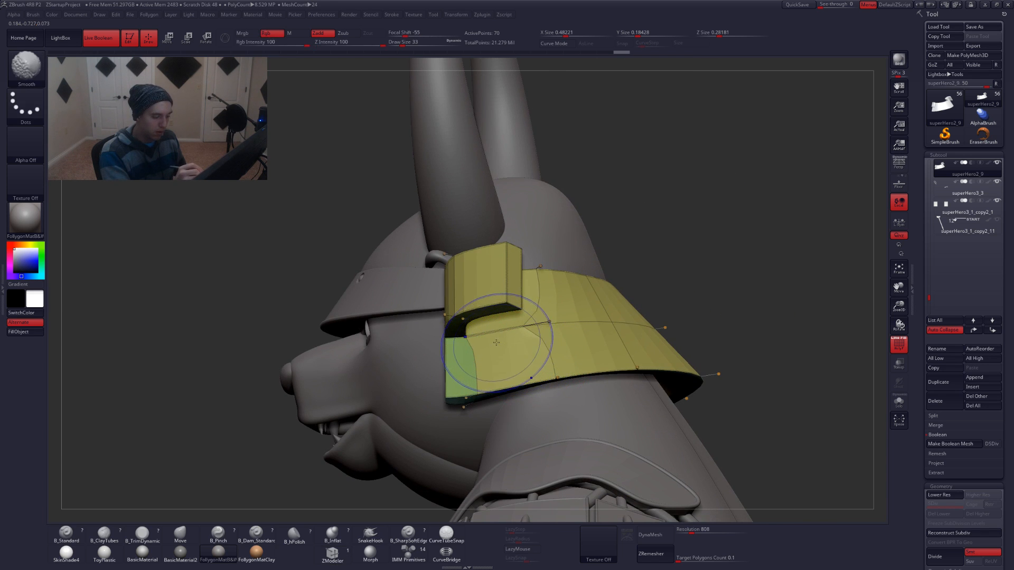
Hide the polyframe and activate the Move brush with a larger draw size for the neck guard's rear edge
{"action": "key", "text": "shift+f"}
{"action": "mouse_move", "coordinate": [606, 335]}
{"action": "right_mouse_down", "text": "alt"}
{"action": "mouse_move", "coordinate": [586, 338]}
{"action": "mouse_move", "coordinate": [667, 378]}
{"action": "mouse_move", "coordinate": [648, 359]}
{"action": "mouse_move", "coordinate": [684, 378]}
{"action": "mouse_move", "coordinate": [710, 367]}
{"action": "right_mouse_up", "text": "alt"}
{"action": "key", "text": "b"}
{"action": "key", "text": "m"}
{"action": "key", "text": "v"}
{"action": "key", "text": "space"}
{"action": "left_click_drag", "start_coordinate": [658, 364], "coordinate": [664, 363]}
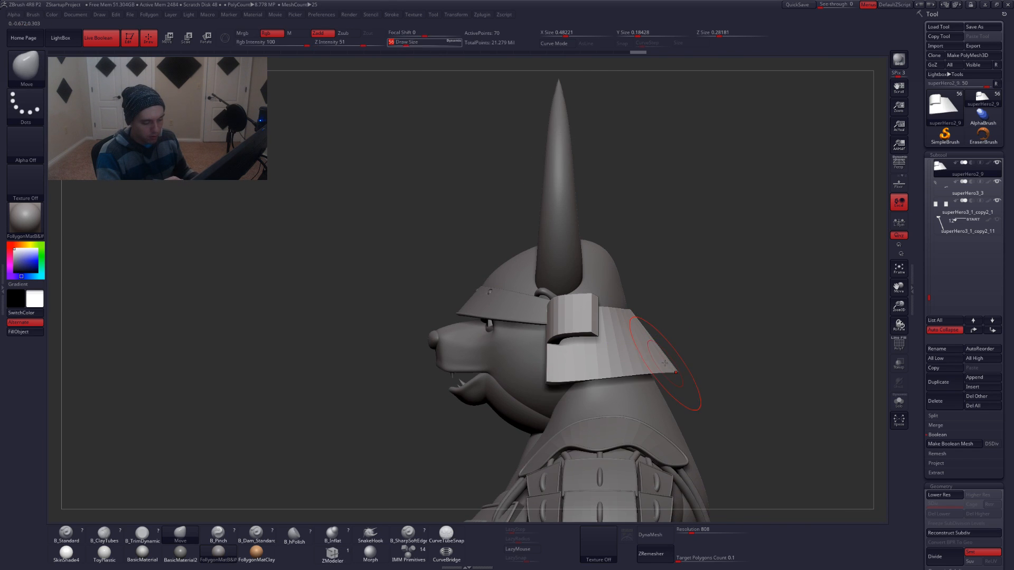
Set the Draw Size to 35 and nudge the neck guard's upper edge against the back of the helmet dome
{"action": "mouse_move", "coordinate": [666, 359]}
{"action": "right_mouse_down"}
{"action": "mouse_move", "coordinate": [651, 286]}
{"action": "mouse_move", "coordinate": [638, 346]}
{"action": "mouse_move", "coordinate": [633, 312]}
{"action": "right_mouse_up"}
{"action": "key", "text": "space"}
{"action": "left_click_drag", "start_coordinate": [653, 237], "coordinate": [654, 236]}
{"action": "left_click_drag", "start_coordinate": [650, 235], "coordinate": [647, 227]}
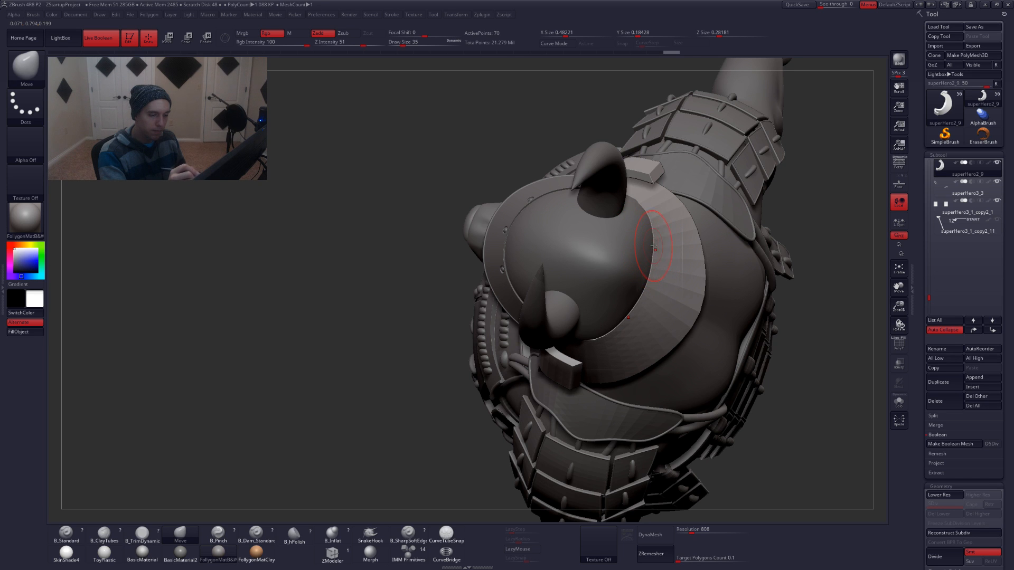
Reduce the Draw Size to 22 and check the neck guard's upper edge beside the side flap with polyframe
{"action": "right_click_drag", "start_coordinate": [646, 296], "coordinate": [606, 336]}
{"action": "key", "text": "space"}
{"action": "left_click_drag", "start_coordinate": [592, 335], "coordinate": [578, 332]}
{"action": "key", "text": "shift+d"}
{"action": "key", "text": "shift+f"}
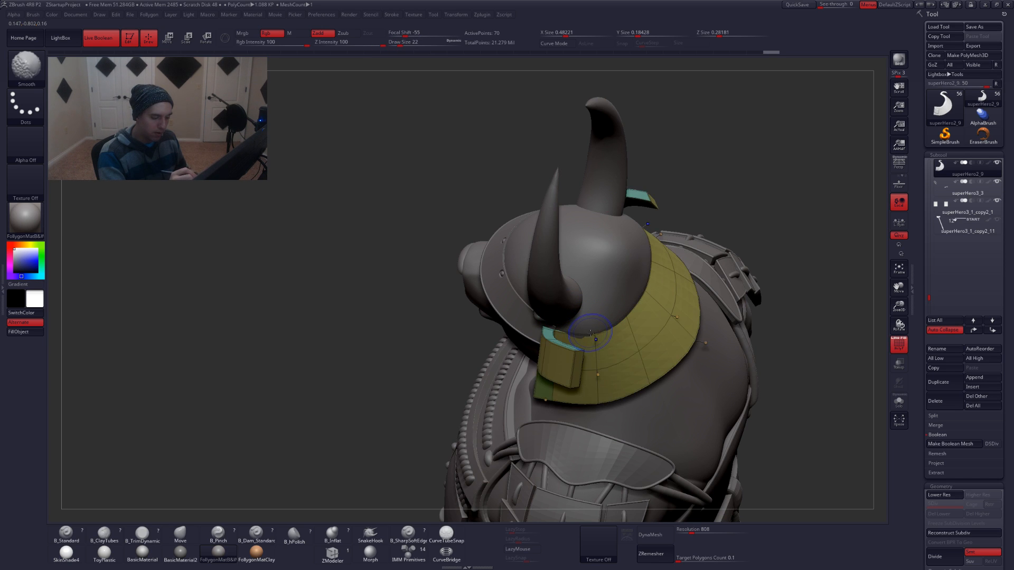
{"action": "key", "text": "d"}
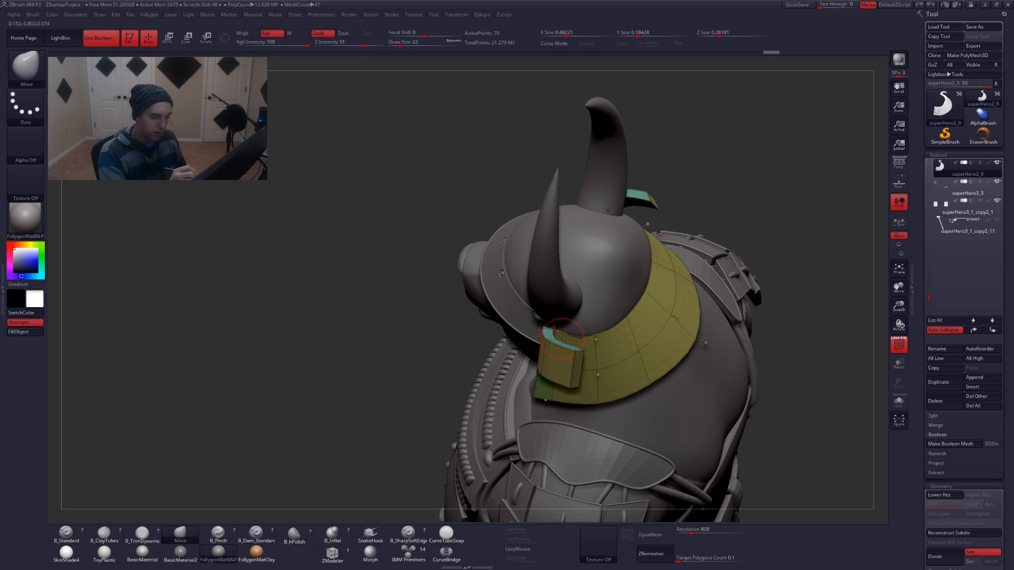
{"action": "key", "text": "shift+f"}
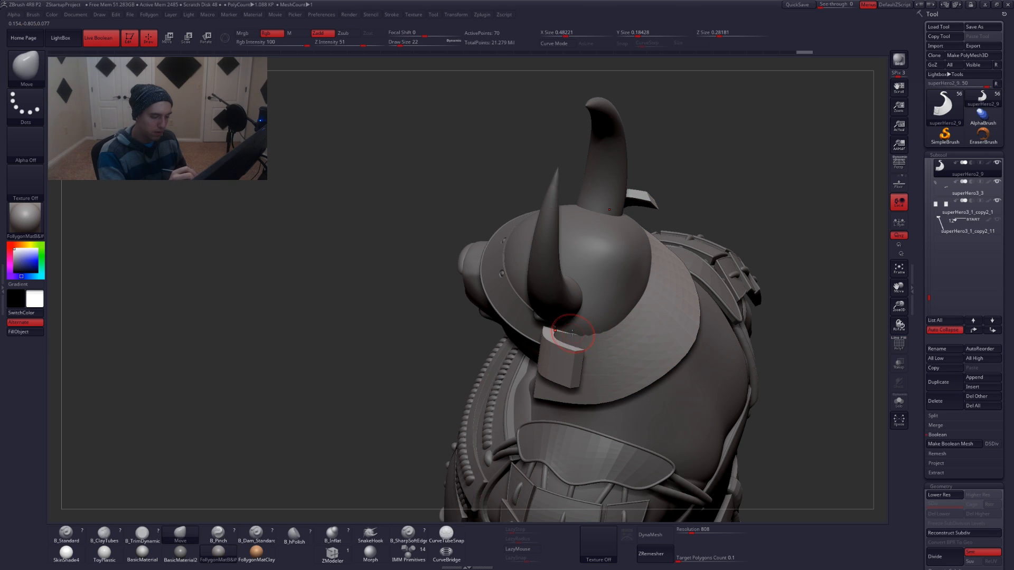
Select the helmet dome subtool Kumadori 3 above the neck guard
{"action": "right_click_drag", "start_coordinate": [594, 342], "coordinate": [618, 317]}
{"action": "mouse_move", "coordinate": [613, 351]}
{"action": "right_mouse_down"}
{"action": "mouse_move", "coordinate": [581, 364]}
{"action": "mouse_move", "coordinate": [611, 355]}
{"action": "right_mouse_up"}
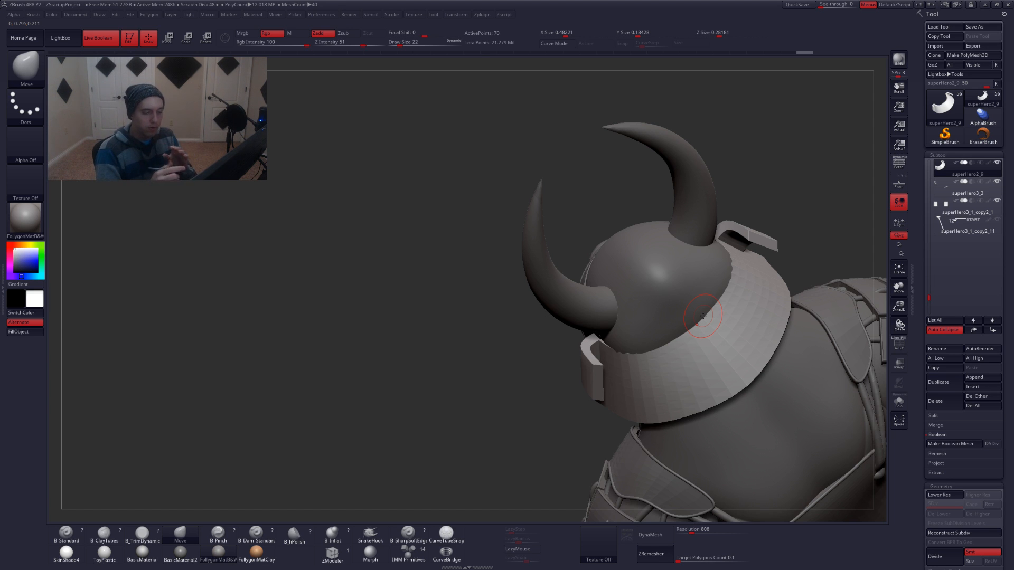
{"action": "left_click", "coordinate": [656, 298], "text": "alt"}
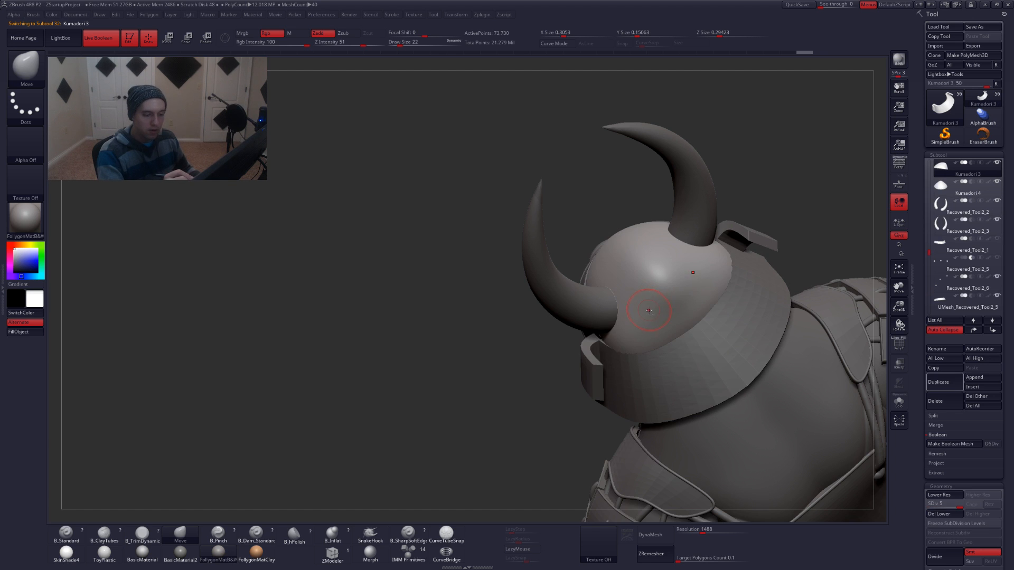
Select the ridged dome subtool Kumadori 4 and switch back to the neck guard subtool superHero2_9
{"action": "left_click", "coordinate": [944, 193]}
{"action": "left_click_drag", "start_coordinate": [523, 441], "coordinate": [626, 395]}
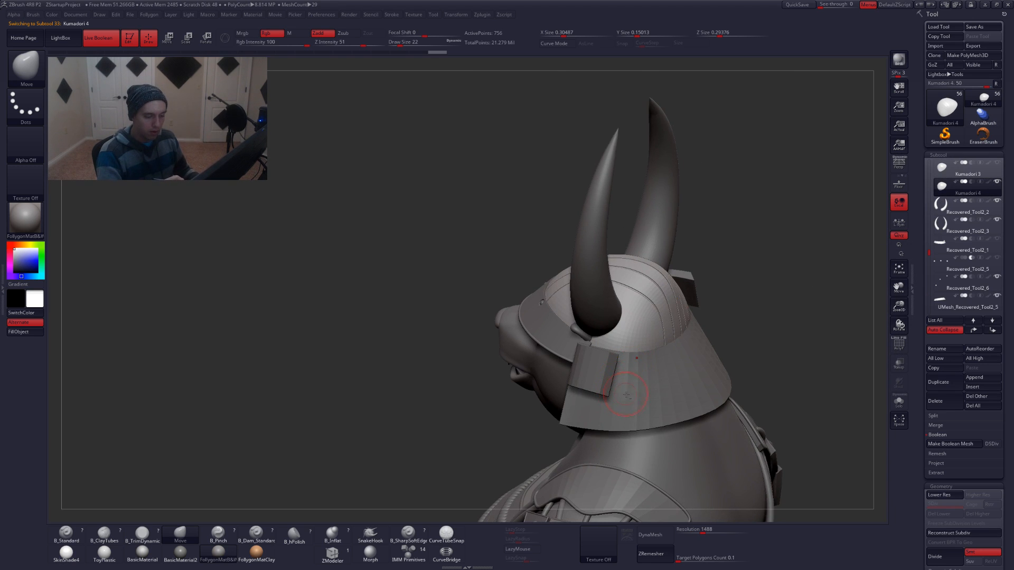
{"action": "left_click", "coordinate": [627, 395], "text": "alt"}
{"action": "right_click_drag", "start_coordinate": [627, 396], "coordinate": [624, 373]}
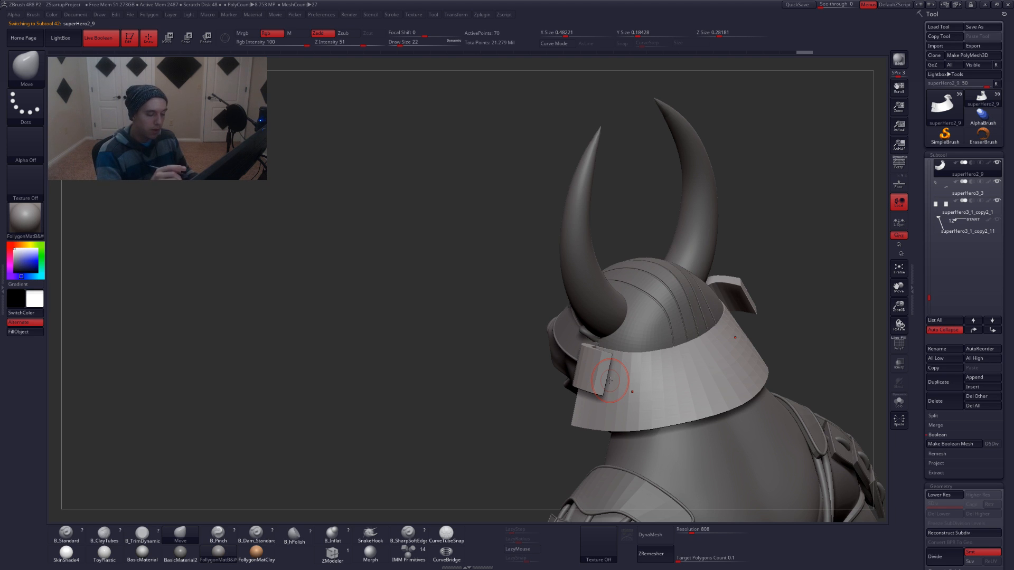
{"action": "right_click_drag", "start_coordinate": [609, 380], "coordinate": [695, 364]}
{"action": "left_click", "coordinate": [647, 373], "text": "alt"}
{"action": "left_click", "coordinate": [694, 364], "text": "alt"}
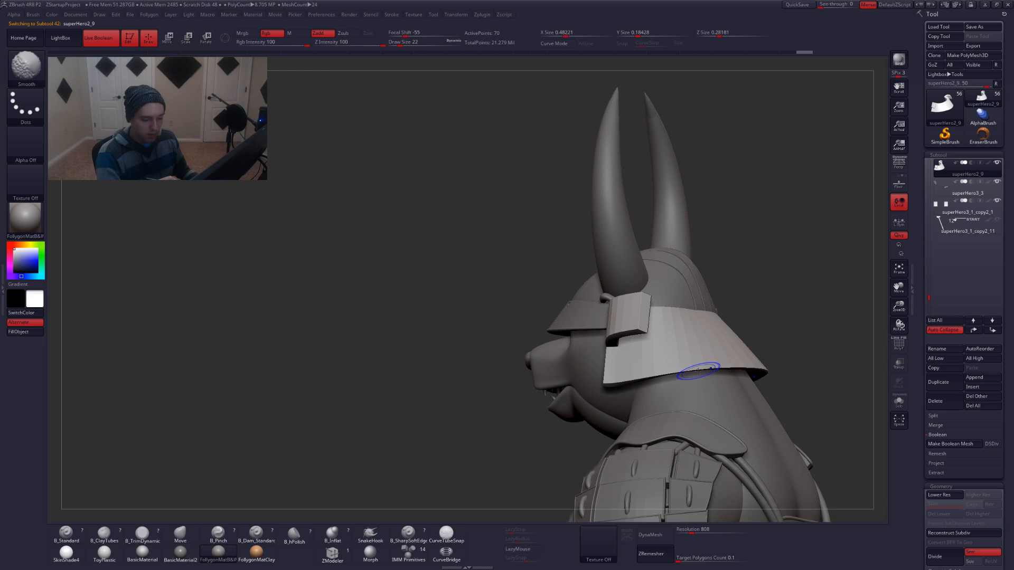
Step back through the neck guard's undo history with polyframe shown to compare its earlier shape
{"action": "key", "text": "shift+f"}
{"action": "key", "text": "ctrl+z"}
{"action": "key", "text": "ctrl+z"}
{"action": "key", "text": "ctrl+z"}
{"action": "key", "text": "ctrl+z"}
{"action": "key", "text": "ctrl+z"}
{"action": "key", "text": "ctrl+z"}
{"action": "key", "text": "ctrl+z"}
{"action": "key", "text": "ctrl+z"}
{"action": "key", "text": "ctrl+z"}
{"action": "key", "text": "ctrl+z"}
{"action": "key", "text": "ctrl+z"}
{"action": "key", "text": "ctrl+z"}
{"action": "key", "text": "ctrl+z"}
{"action": "key", "text": "ctrl+z"}
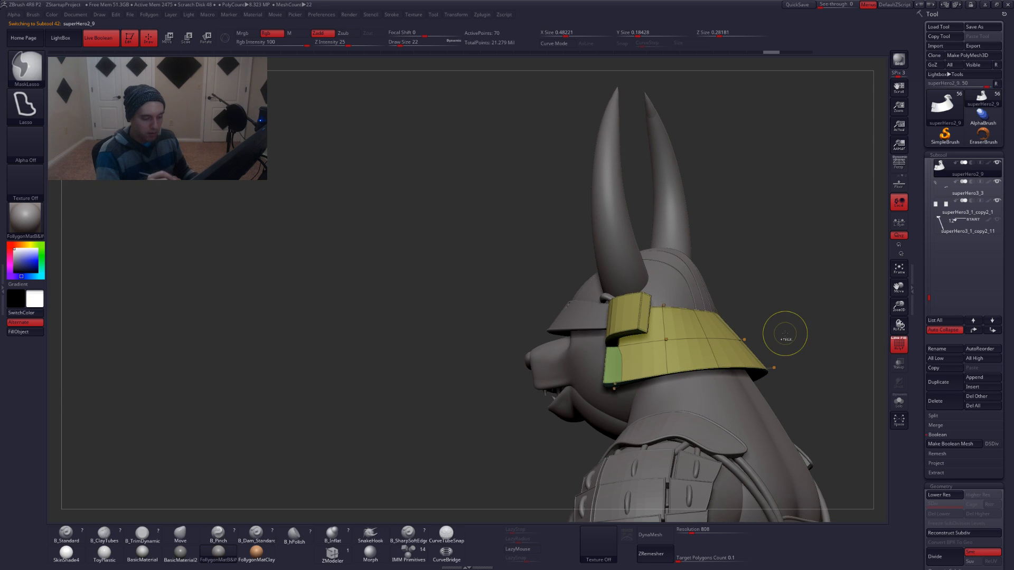
{"action": "key", "text": "ctrl+shift+z"}
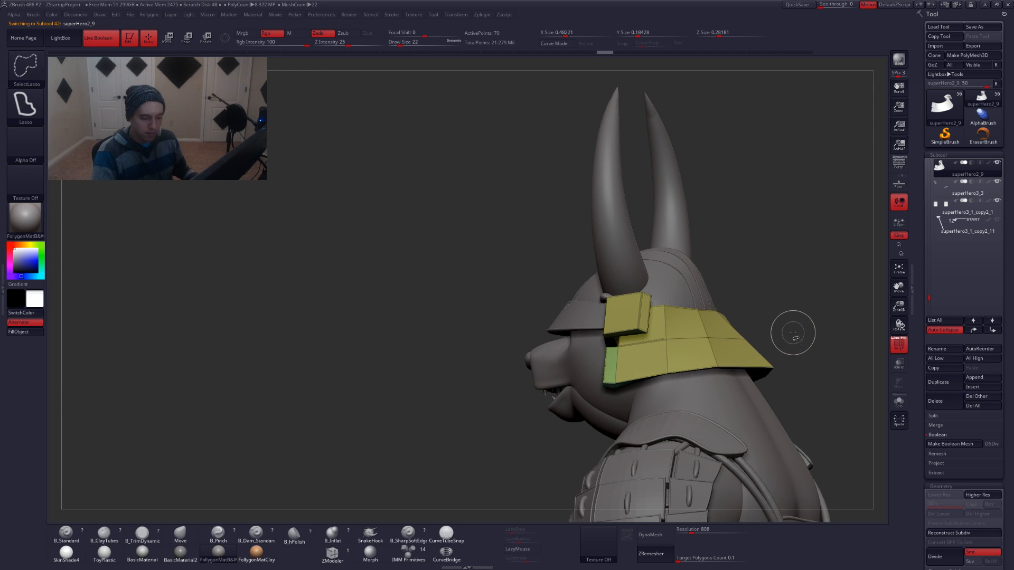
Check the earlier neck guard shape smoothed without polyframe and return to its latest state in the history
{"action": "key", "text": "shift+f"}
{"action": "left_click_drag", "start_coordinate": [775, 290], "coordinate": [702, 280]}
{"action": "key", "text": "ctrl+d"}
{"action": "key", "text": "shift+f"}
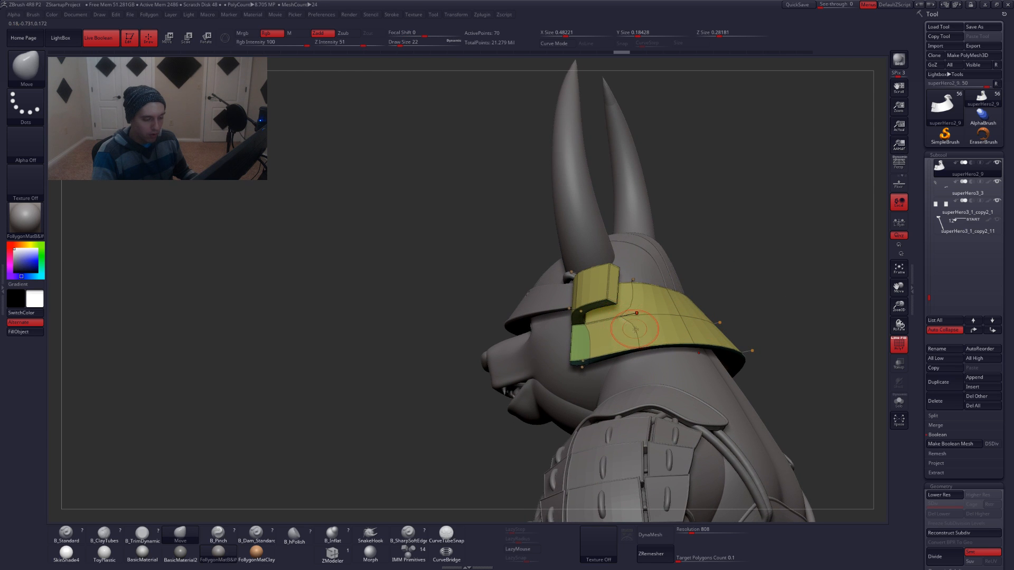
{"action": "key", "text": "shift+f"}
{"action": "left_click_drag", "start_coordinate": [735, 278], "coordinate": [751, 290]}
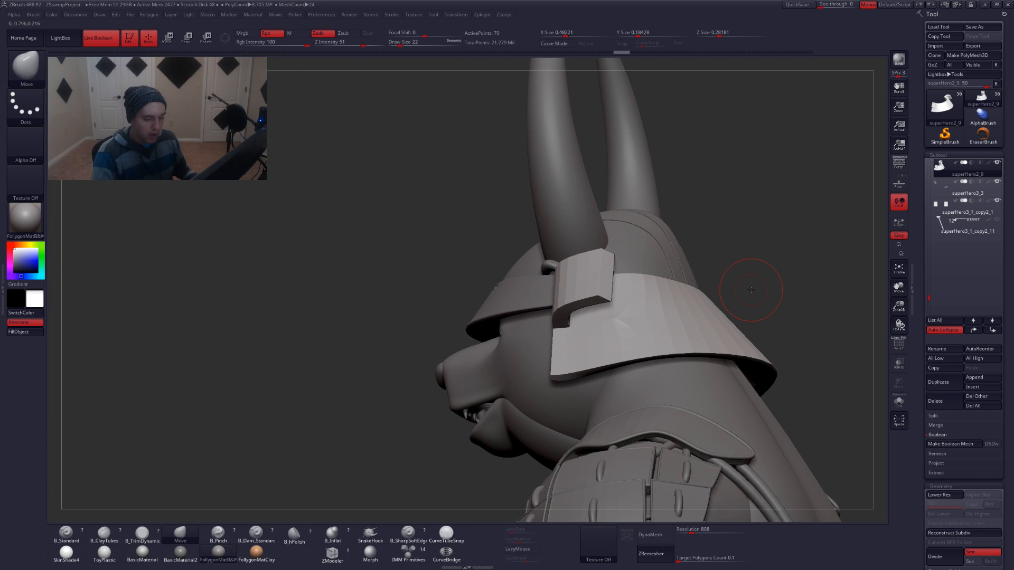
{"action": "key", "text": "ctrl+shift"}
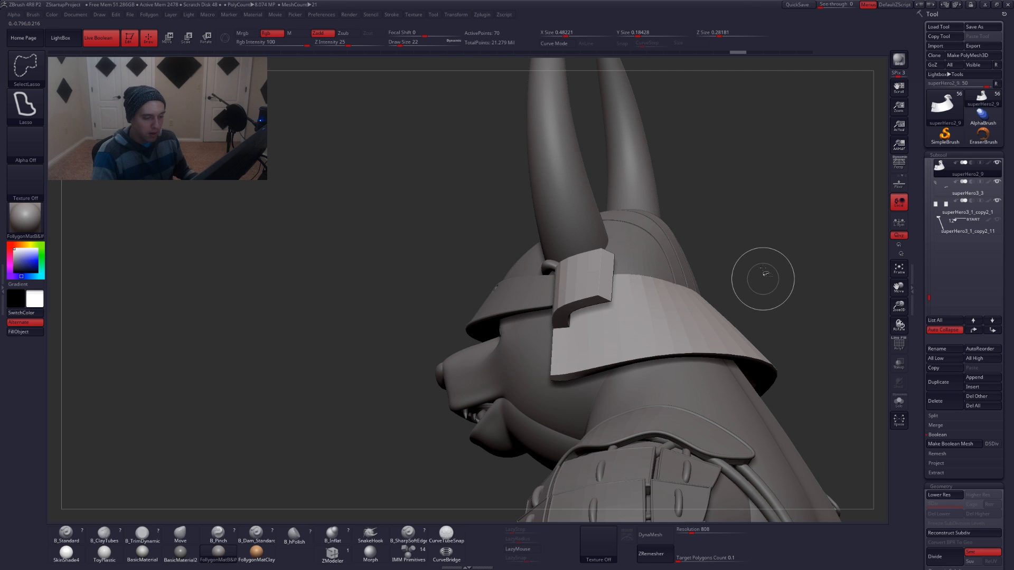
{"action": "mouse_move", "coordinate": [767, 265]}
{"action": "left_mouse_down", "text": "alt"}
{"action": "mouse_move", "coordinate": [754, 237]}
{"action": "mouse_move", "coordinate": [750, 274]}
{"action": "left_mouse_up", "text": "alt"}
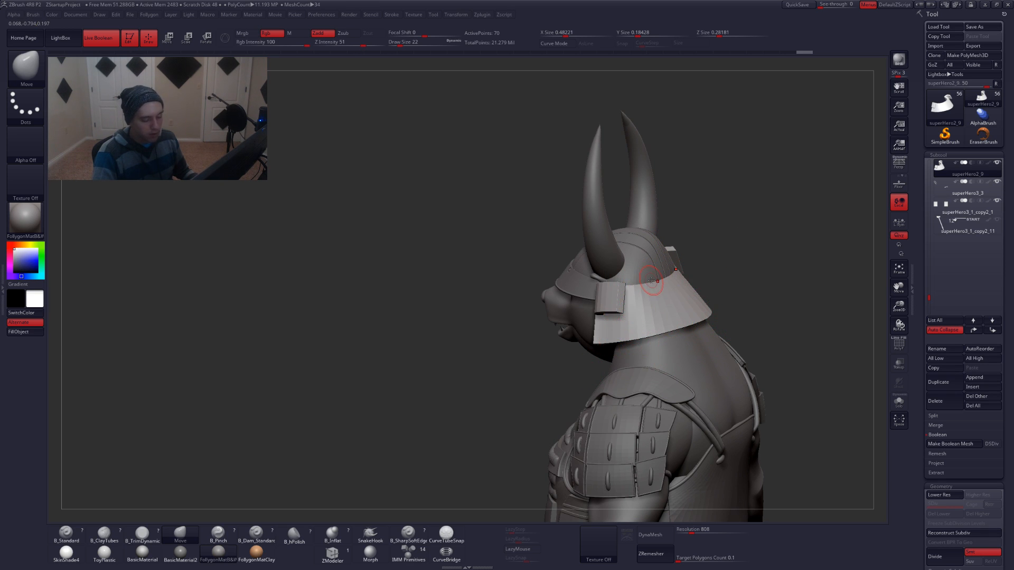
Set the Draw Size to 31 and examine the neck guard's fit around the dome from the side, back and front
{"action": "left_click_drag", "start_coordinate": [710, 267], "coordinate": [705, 312]}
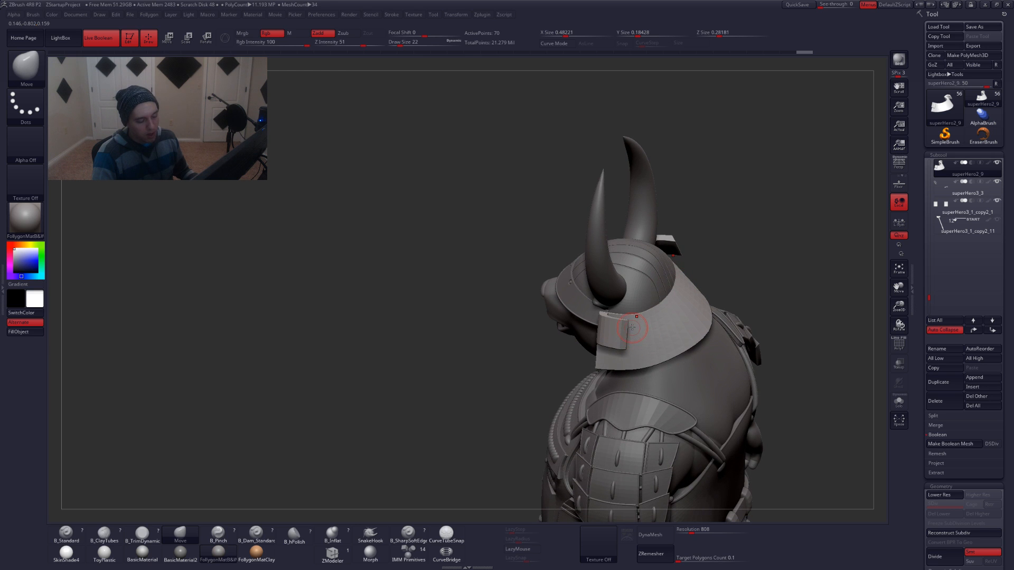
{"action": "right_click_drag", "start_coordinate": [628, 282], "coordinate": [645, 332], "text": "ctrl"}
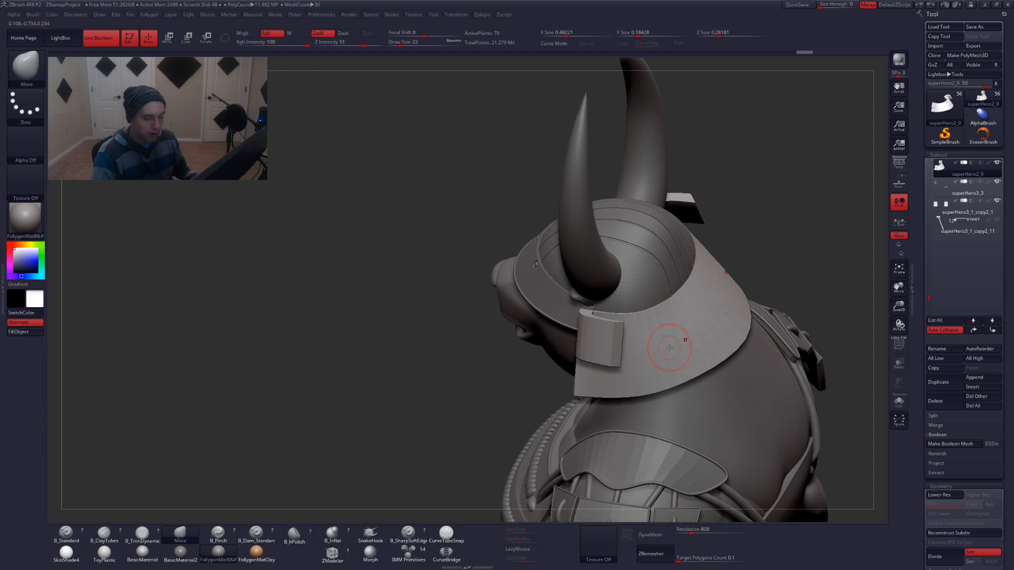
{"action": "left_click", "coordinate": [635, 264], "text": "alt"}
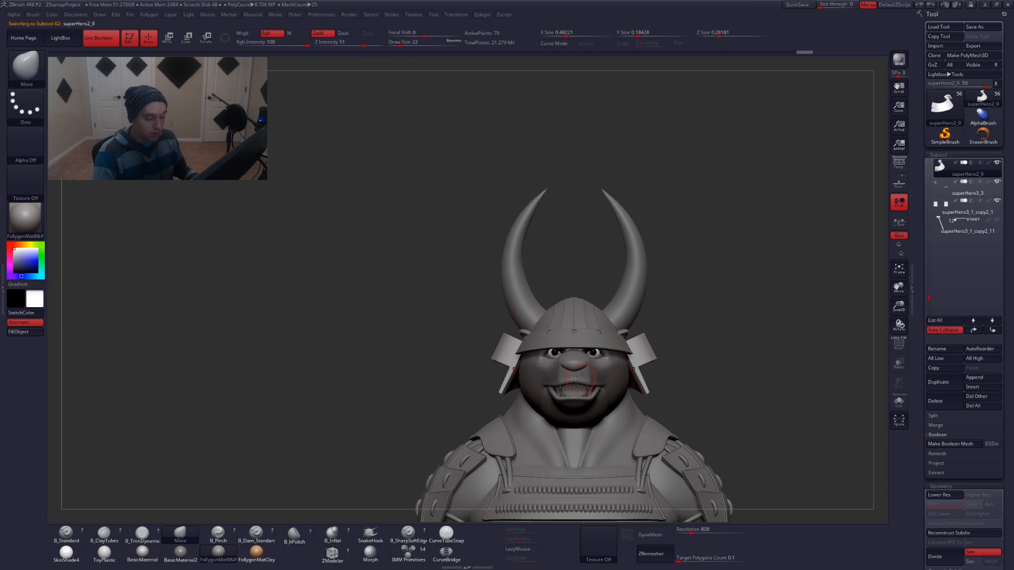
{"action": "mouse_move", "coordinate": [676, 379]}
{"action": "left_mouse_down"}
{"action": "mouse_move", "coordinate": [565, 379]}
{"action": "mouse_move", "coordinate": [481, 347]}
{"action": "left_mouse_up"}
{"action": "key", "text": "space"}
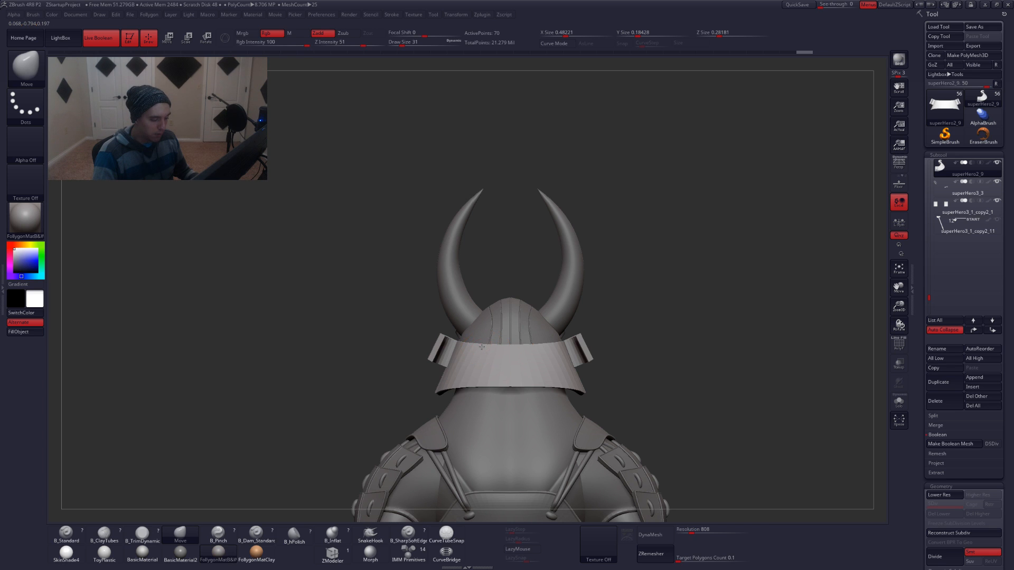
{"action": "left_click_drag", "start_coordinate": [377, 323], "coordinate": [464, 331]}
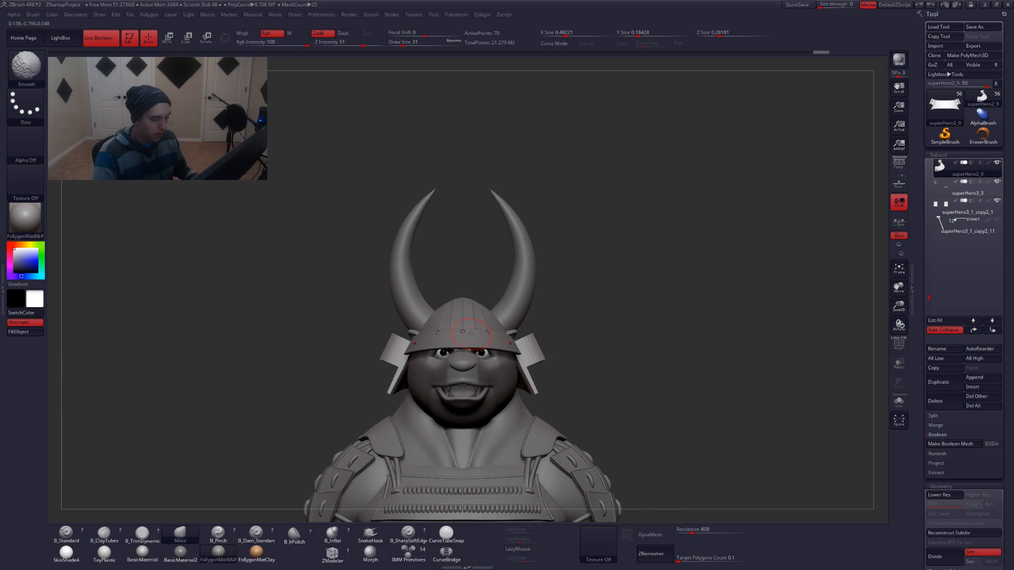
{"action": "left_click_drag", "start_coordinate": [574, 383], "coordinate": [418, 355]}
Enlarge the Move brush and push the rear of the neck guard in toward the dome, checking it with polyframe
{"action": "mouse_move", "coordinate": [480, 358]}
{"action": "right_mouse_down", "text": "alt"}
{"action": "mouse_move", "coordinate": [551, 356]}
{"action": "mouse_move", "coordinate": [562, 367]}
{"action": "mouse_move", "coordinate": [574, 298]}
{"action": "mouse_move", "coordinate": [604, 324]}
{"action": "right_mouse_up", "text": "alt"}
{"action": "key", "text": "space"}
{"action": "left_click_drag", "start_coordinate": [610, 360], "coordinate": [616, 361]}
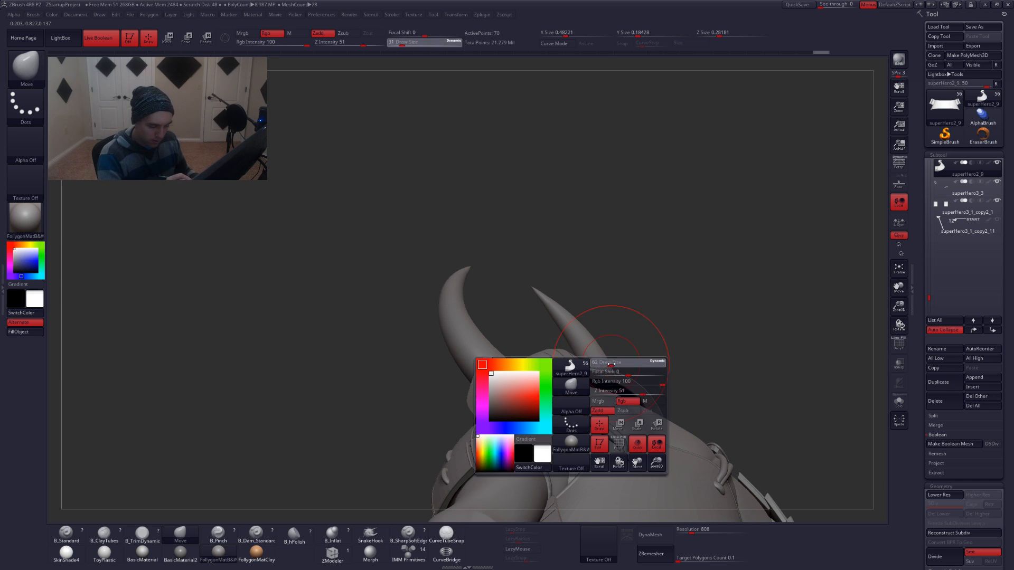
{"action": "right_click_drag", "start_coordinate": [640, 376], "coordinate": [617, 379]}
{"action": "key", "text": "space"}
{"action": "left_click_drag", "start_coordinate": [618, 381], "coordinate": [614, 385]}
{"action": "right_click_drag", "start_coordinate": [615, 389], "coordinate": [605, 383]}
{"action": "key", "text": "shift+f"}
{"action": "mouse_move", "coordinate": [609, 484]}
{"action": "right_mouse_down", "text": "shift"}
{"action": "mouse_move", "coordinate": [614, 438]}
{"action": "mouse_move", "coordinate": [612, 455]}
{"action": "right_mouse_up", "text": "shift"}
{"action": "key", "text": "shift+f"}
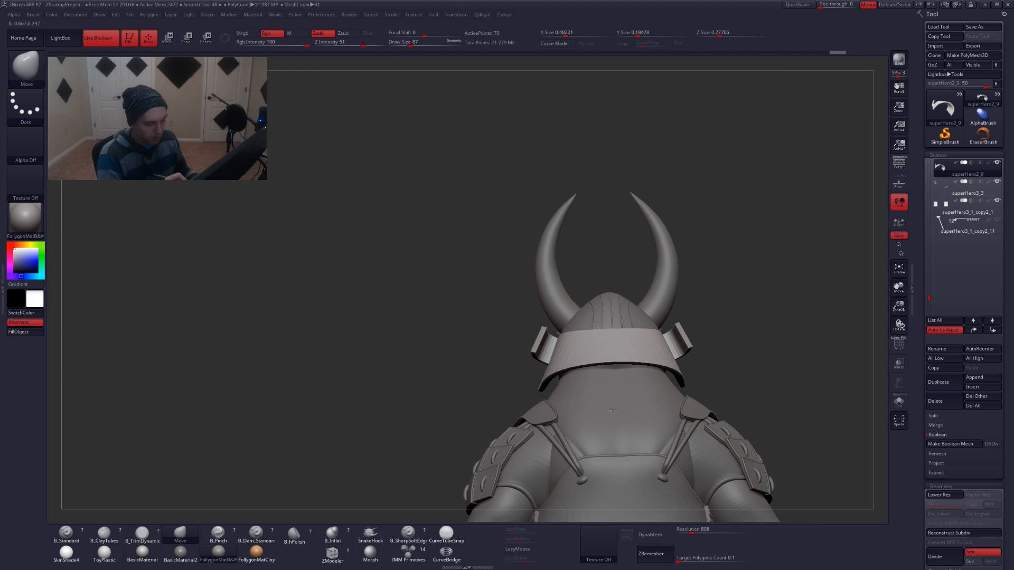
Set the Draw Size to 97 and adjust the neck guard's lower edge from the back and side views
{"action": "right_click_drag", "start_coordinate": [603, 403], "coordinate": [601, 389]}
{"action": "key", "text": "space"}
{"action": "left_click_drag", "start_coordinate": [613, 378], "coordinate": [618, 371]}
{"action": "right_click_drag", "start_coordinate": [620, 378], "coordinate": [560, 378], "text": "shift"}
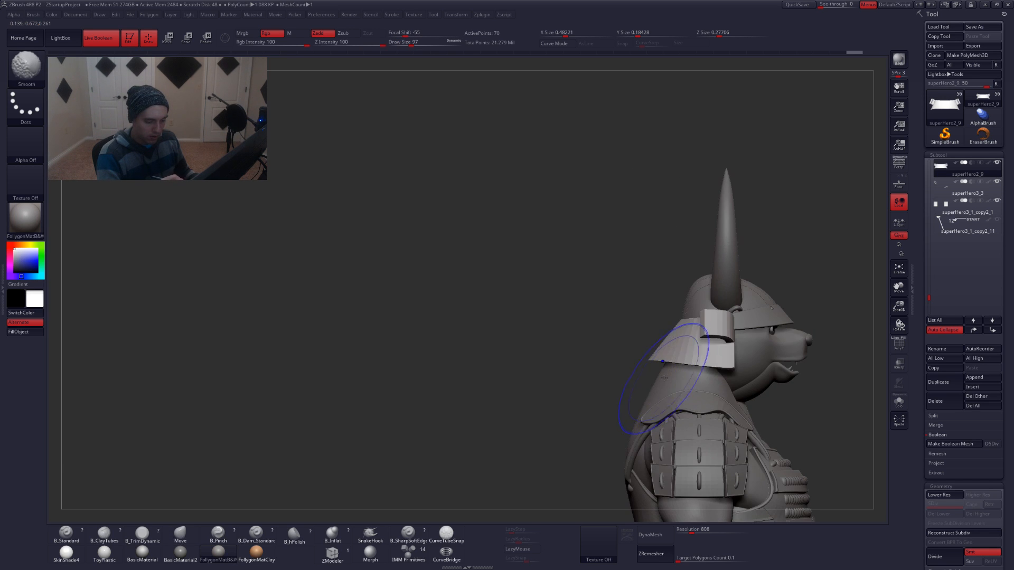
{"action": "left_click_drag", "start_coordinate": [666, 366], "coordinate": [666, 366]}
{"action": "key", "text": "space"}
{"action": "mouse_move", "coordinate": [723, 381]}
{"action": "left_mouse_down"}
{"action": "mouse_move", "coordinate": [733, 371]}
{"action": "mouse_move", "coordinate": [708, 372]}
{"action": "left_mouse_up"}
Isolate the neck guard at its lowest subdivision with polyframe and mask everything except its lower front section
{"action": "key", "text": "shift+d"}
{"action": "key", "text": "space"}
{"action": "key", "text": "shift+f"}
{"action": "key", "text": "alt+s"}
{"action": "right_click_drag", "start_coordinate": [725, 362], "coordinate": [729, 391]}
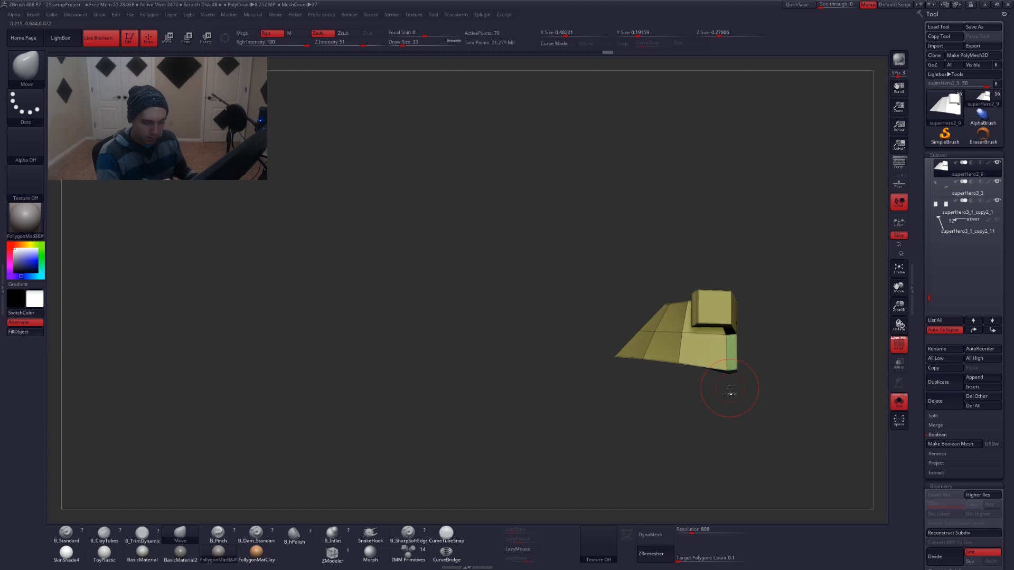
{"action": "left_click", "coordinate": [726, 381], "text": "ctrl"}
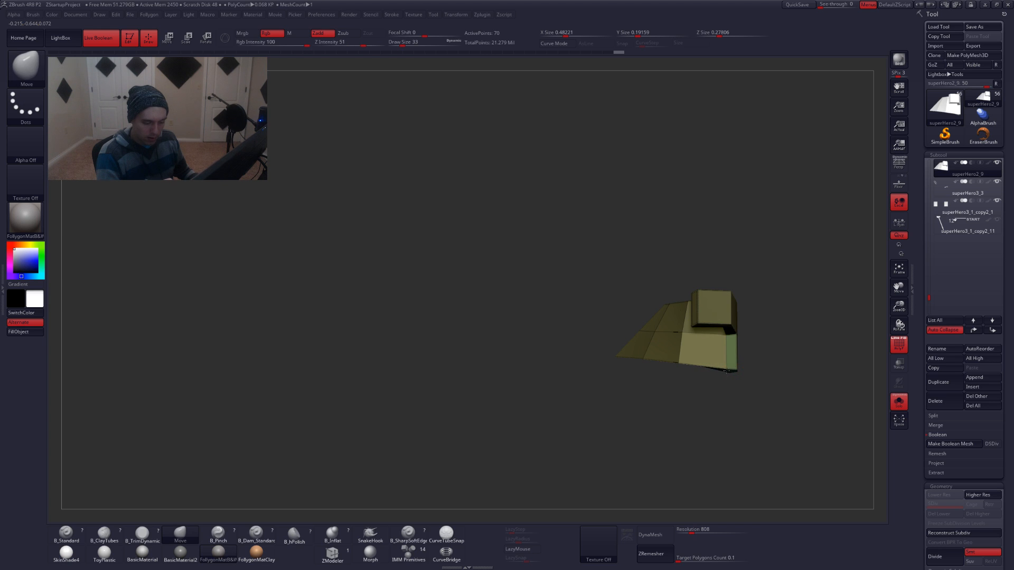
{"action": "right_click_drag", "start_coordinate": [724, 378], "coordinate": [746, 383]}
Reshape the neck guard's lower front corner with the Draw Size reduced to 5 and raise the subdivision level
{"action": "key", "text": "space"}
{"action": "left_click_drag", "start_coordinate": [732, 400], "coordinate": [734, 378], "text": "ctrl"}
{"action": "mouse_move", "coordinate": [734, 379]}
{"action": "right_mouse_down"}
{"action": "mouse_move", "coordinate": [732, 360]}
{"action": "mouse_move", "coordinate": [771, 382]}
{"action": "mouse_move", "coordinate": [752, 387]}
{"action": "mouse_move", "coordinate": [703, 367]}
{"action": "mouse_move", "coordinate": [717, 367]}
{"action": "mouse_move", "coordinate": [691, 383]}
{"action": "mouse_move", "coordinate": [782, 390]}
{"action": "right_mouse_up"}
{"action": "key", "text": "space"}
{"action": "left_click_drag", "start_coordinate": [711, 381], "coordinate": [712, 381]}
{"action": "right_click_drag", "start_coordinate": [713, 380], "coordinate": [752, 377]}
{"action": "mouse_move", "coordinate": [673, 400]}
{"action": "right_mouse_down"}
{"action": "mouse_move", "coordinate": [694, 381]}
{"action": "mouse_move", "coordinate": [655, 406]}
{"action": "mouse_move", "coordinate": [675, 410]}
{"action": "mouse_move", "coordinate": [692, 389]}
{"action": "mouse_move", "coordinate": [668, 417]}
{"action": "mouse_move", "coordinate": [701, 400]}
{"action": "mouse_move", "coordinate": [625, 421]}
{"action": "mouse_move", "coordinate": [645, 430]}
{"action": "mouse_move", "coordinate": [604, 412]}
{"action": "mouse_move", "coordinate": [605, 439]}
{"action": "right_mouse_up"}
{"action": "key", "text": "d"}
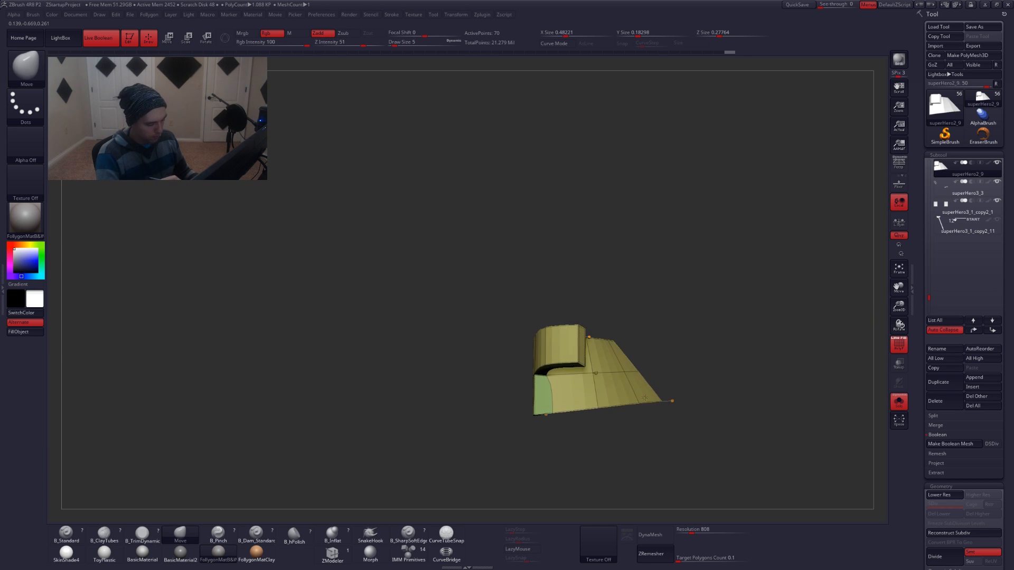
Show all subtools, lay a Transpose line along the neck guard's lower edge and pull its front corner down with the Move brush
{"action": "key", "text": "space"}
{"action": "left_click", "coordinate": [642, 387]}
{"action": "key", "text": "shift+alt+s"}
{"action": "key", "text": "space"}
{"action": "key", "text": "w"}
{"action": "mouse_move", "coordinate": [542, 416]}
{"action": "left_mouse_down"}
{"action": "mouse_move", "coordinate": [663, 414]}
{"action": "mouse_move", "coordinate": [706, 397]}
{"action": "mouse_move", "coordinate": [697, 397]}
{"action": "left_mouse_up"}
{"action": "key", "text": "q"}
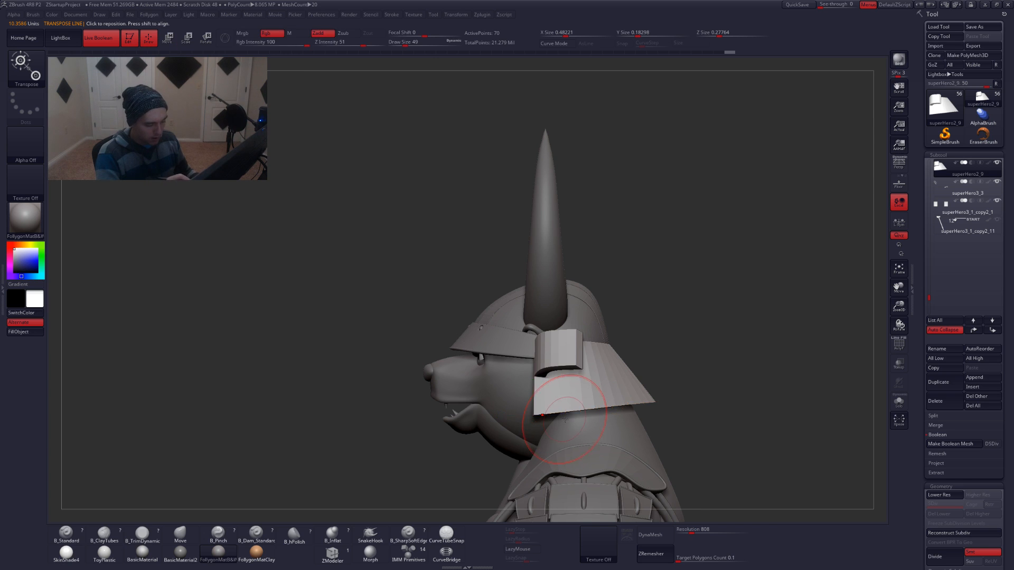
{"action": "key", "text": "space"}
{"action": "left_click_drag", "start_coordinate": [534, 420], "coordinate": [533, 420]}
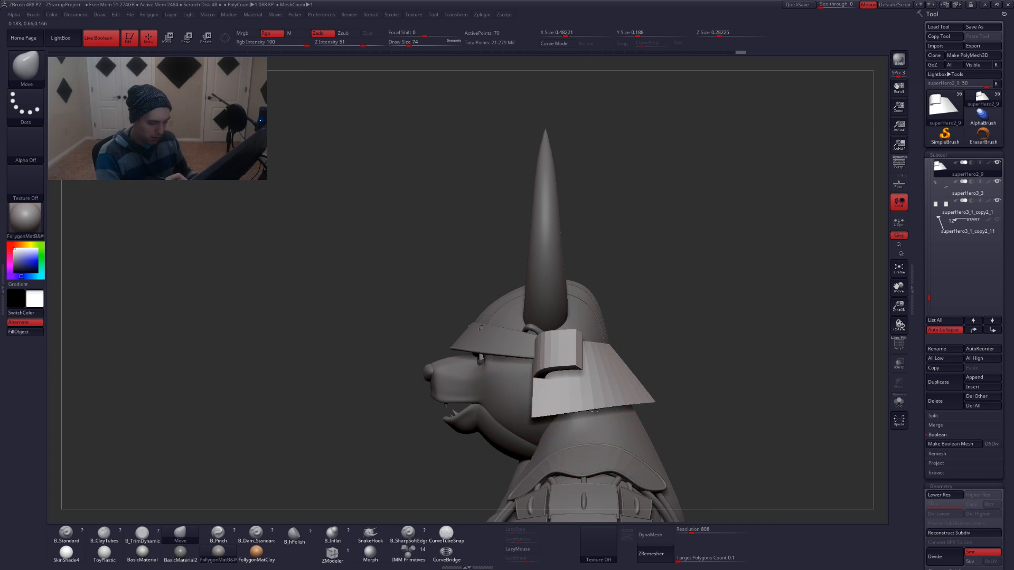
Check the neck guard's lower edge against the Transpose line again and refine its slope with the Move brush
{"action": "right_click_drag", "start_coordinate": [594, 411], "coordinate": [551, 417], "text": "ctrl"}
{"action": "key", "text": "w"}
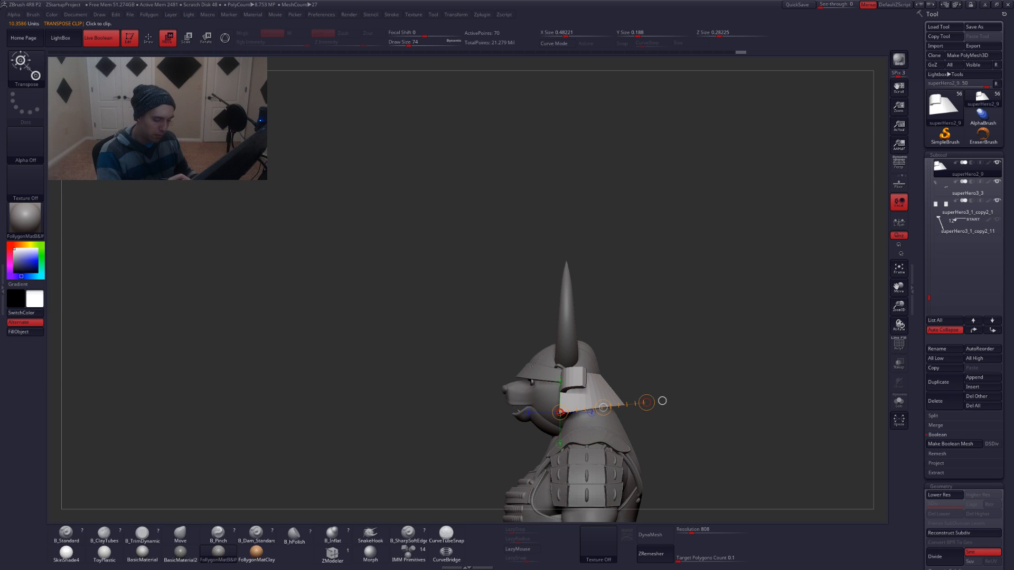
{"action": "key", "text": "q"}
{"action": "right_click_drag", "start_coordinate": [607, 388], "coordinate": [615, 394], "text": "ctrl"}
{"action": "key", "text": "space"}
{"action": "left_click_drag", "start_coordinate": [616, 420], "coordinate": [634, 404]}
Isolate the neck guard with polyframe and shift the vertices at its front ends using Draw Sizes 16 and 7
{"action": "mouse_move", "coordinate": [813, 422]}
{"action": "right_mouse_down"}
{"action": "mouse_move", "coordinate": [718, 416]}
{"action": "mouse_move", "coordinate": [702, 389]}
{"action": "mouse_move", "coordinate": [711, 387]}
{"action": "right_mouse_up"}
{"action": "key", "text": "alt+s"}
{"action": "key", "text": "space"}
{"action": "left_click_drag", "start_coordinate": [709, 386], "coordinate": [696, 386]}
{"action": "right_click_drag", "start_coordinate": [698, 387], "coordinate": [702, 347]}
{"action": "mouse_move", "coordinate": [702, 354]}
{"action": "right_mouse_down", "text": "ctrl"}
{"action": "mouse_move", "coordinate": [691, 433]}
{"action": "mouse_move", "coordinate": [685, 363]}
{"action": "right_mouse_up", "text": "ctrl"}
{"action": "key", "text": "shift+f"}
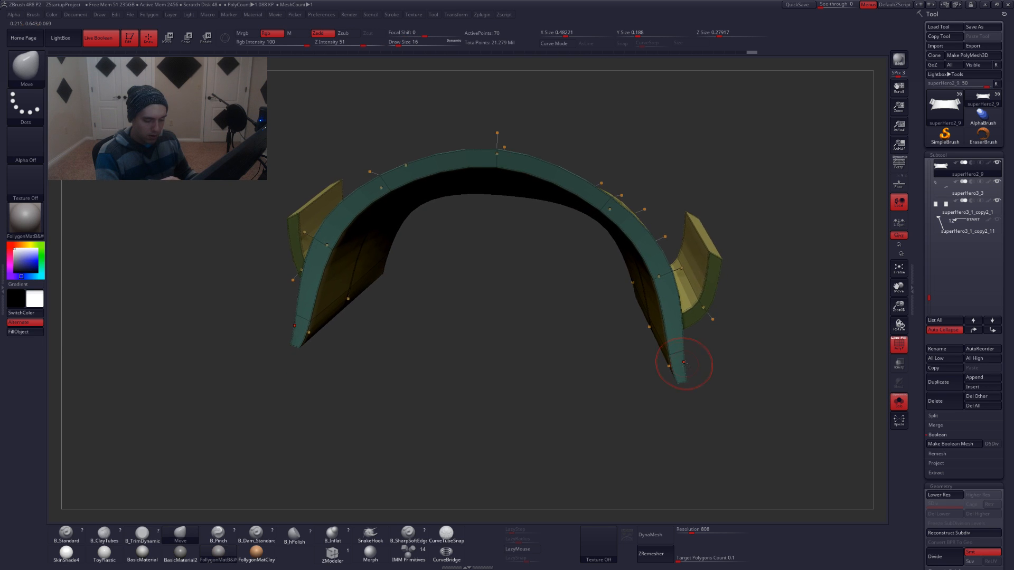
{"action": "key", "text": "space"}
{"action": "left_click_drag", "start_coordinate": [689, 373], "coordinate": [685, 374]}
{"action": "right_click_drag", "start_coordinate": [685, 373], "coordinate": [674, 386]}
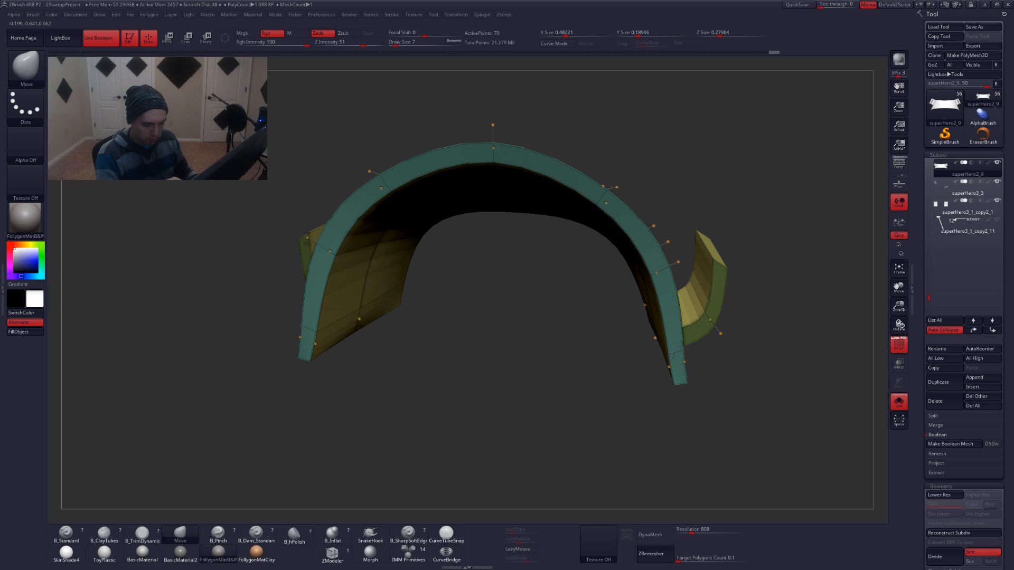
Drop the neck guard to its lowest subdivision, adjust its side vertices at Draw Size 4 and raise the subdivision
{"action": "key", "text": "shift+d"}
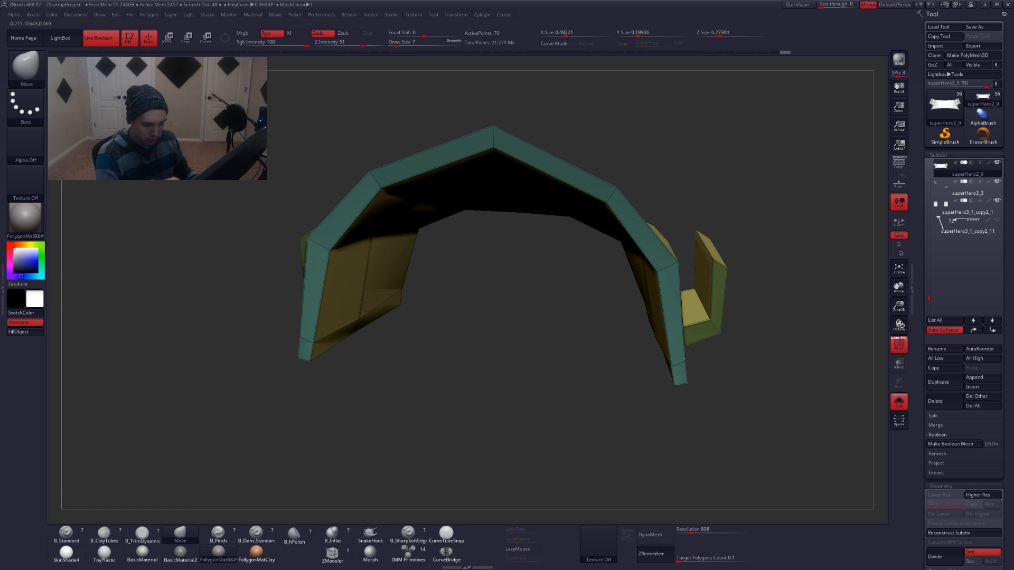
{"action": "right_click_drag", "start_coordinate": [684, 387], "coordinate": [531, 380]}
{"action": "mouse_move", "coordinate": [624, 386]}
{"action": "right_mouse_down"}
{"action": "mouse_move", "coordinate": [611, 345]}
{"action": "mouse_move", "coordinate": [605, 367]}
{"action": "right_mouse_up"}
{"action": "key", "text": "space"}
{"action": "left_click_drag", "start_coordinate": [610, 369], "coordinate": [608, 369]}
{"action": "right_click_drag", "start_coordinate": [608, 365], "coordinate": [617, 388]}
{"action": "key", "text": "ctrl+d"}
Activate the ZModeler brush and compare the neck guard's outer surface between its lowest and smoothed subdivision levels
{"action": "left_click", "coordinate": [333, 552]}
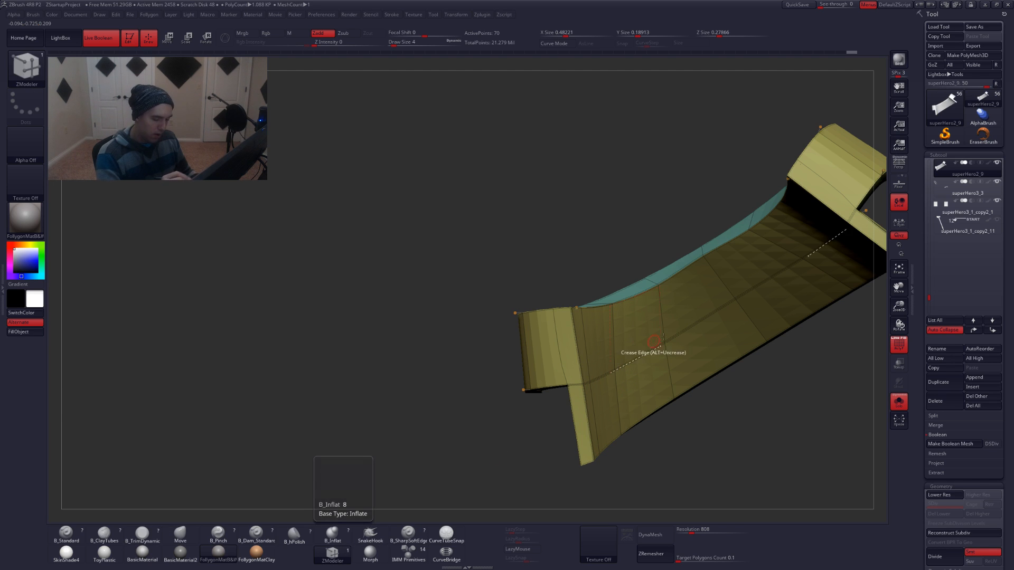
{"action": "key", "text": "shift+d"}
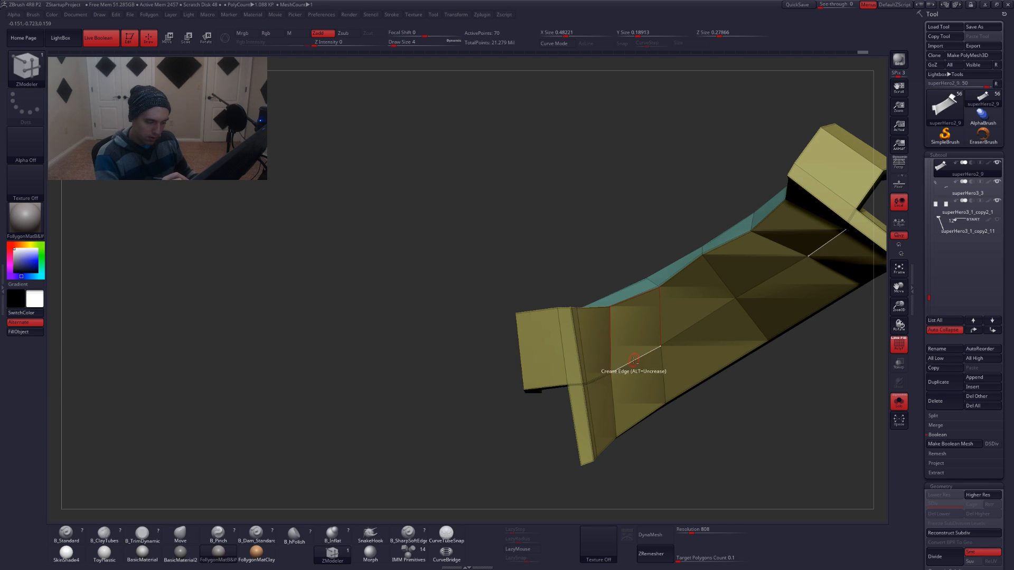
{"action": "right_click_drag", "start_coordinate": [634, 361], "coordinate": [603, 376]}
{"action": "key", "text": "d"}
{"action": "key", "text": "shift+d"}
{"action": "key", "text": "d"}
{"action": "key", "text": "shift+d"}
{"action": "key", "text": "d"}
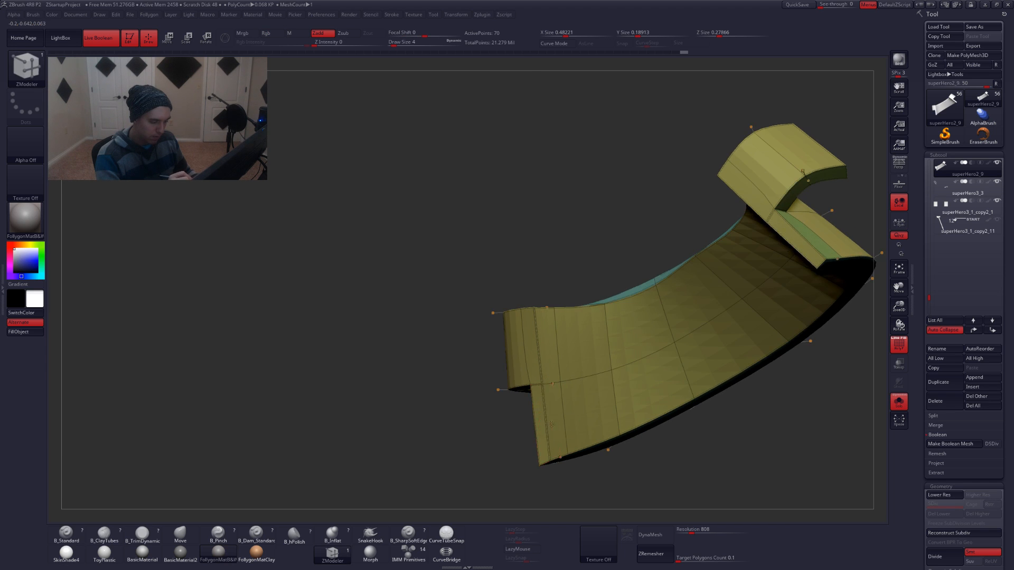
Examine the neck guard's front edge and side flap with and without polyframe, both isolated and on the helmet
{"action": "right_click_drag", "start_coordinate": [548, 384], "coordinate": [575, 411]}
{"action": "key", "text": "shift+f"}
{"action": "mouse_move", "coordinate": [543, 408]}
{"action": "right_mouse_down", "text": "ctrl"}
{"action": "mouse_move", "coordinate": [537, 475]}
{"action": "mouse_move", "coordinate": [548, 393]}
{"action": "right_mouse_up", "text": "ctrl"}
{"action": "key", "text": "shift+f"}
{"action": "key", "text": "shift+d"}
{"action": "key", "text": "d"}
{"action": "right_click_drag", "start_coordinate": [557, 460], "coordinate": [569, 424], "text": "ctrl"}
{"action": "mouse_move", "coordinate": [570, 424]}
{"action": "right_mouse_down", "text": "alt"}
{"action": "mouse_move", "coordinate": [613, 417]}
{"action": "mouse_move", "coordinate": [608, 393]}
{"action": "mouse_move", "coordinate": [577, 430]}
{"action": "mouse_move", "coordinate": [582, 449]}
{"action": "mouse_move", "coordinate": [581, 410]}
{"action": "mouse_move", "coordinate": [613, 412]}
{"action": "mouse_move", "coordinate": [655, 380]}
{"action": "mouse_move", "coordinate": [671, 285]}
{"action": "right_mouse_up", "text": "alt"}
{"action": "key", "text": "shift+f"}
{"action": "key", "text": "alt+s"}
{"action": "key", "text": "shift+f"}
Isolate the neck guard at its lowest subdivision and mask everything except the outer end of the side flap
{"action": "right_click_drag", "start_coordinate": [779, 366], "coordinate": [675, 359]}
{"action": "right_click_drag", "start_coordinate": [676, 310], "coordinate": [699, 309], "text": "ctrl"}
{"action": "key", "text": "alt+s"}
{"action": "key", "text": "shift+f"}
{"action": "key", "text": "shift+d"}
{"action": "mouse_move", "coordinate": [699, 317]}
{"action": "left_mouse_down", "text": "ctrl"}
{"action": "mouse_move", "coordinate": [704, 348]}
{"action": "mouse_move", "coordinate": [750, 323]}
{"action": "mouse_move", "coordinate": [742, 317]}
{"action": "left_mouse_up", "text": "ctrl"}
{"action": "left_click", "coordinate": [748, 336], "text": "ctrl"}
{"action": "mouse_move", "coordinate": [716, 331]}
{"action": "right_mouse_down"}
{"action": "mouse_move", "coordinate": [681, 416]}
{"action": "mouse_move", "coordinate": [679, 390]}
{"action": "mouse_move", "coordinate": [652, 385]}
{"action": "mouse_move", "coordinate": [656, 397]}
{"action": "right_mouse_up"}
Move the side flap's unmasked outer end slightly inward with a Transpose line
{"action": "key", "text": "w"}
{"action": "left_click_drag", "start_coordinate": [635, 381], "coordinate": [705, 406]}
{"action": "right_click_drag", "start_coordinate": [691, 444], "coordinate": [685, 345]}
{"action": "mouse_move", "coordinate": [624, 359]}
{"action": "left_mouse_down"}
{"action": "mouse_move", "coordinate": [650, 353]}
{"action": "mouse_move", "coordinate": [617, 366]}
{"action": "left_mouse_up"}
{"action": "key", "text": "q"}
{"action": "mouse_move", "coordinate": [621, 364]}
{"action": "right_mouse_down"}
{"action": "mouse_move", "coordinate": [634, 443]}
{"action": "mouse_move", "coordinate": [647, 410]}
{"action": "right_mouse_up"}
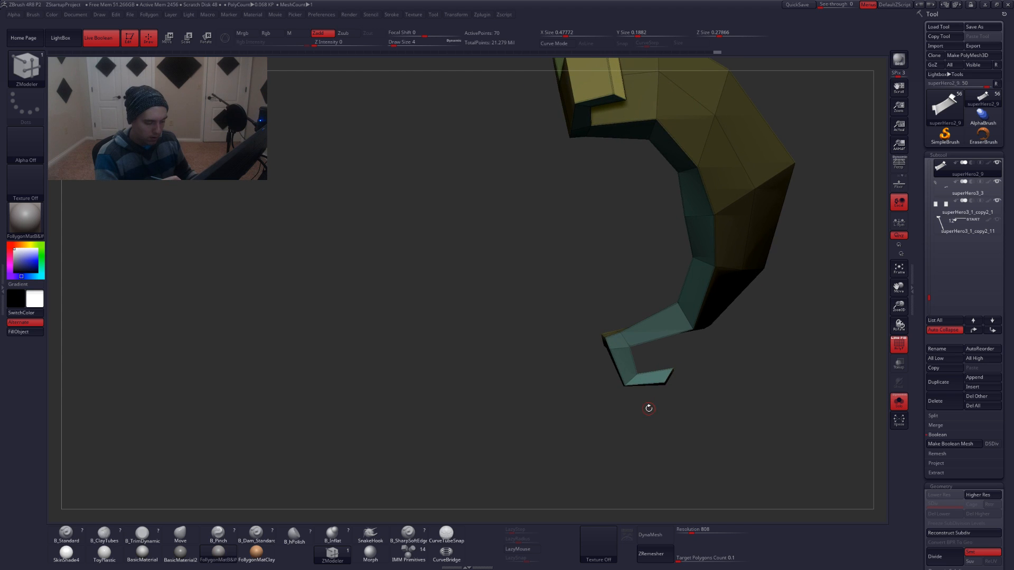
Rotate the side flap's end outward with Transpose, raise the subdivision and show the whole figure without polyframe
{"action": "key", "text": "r"}
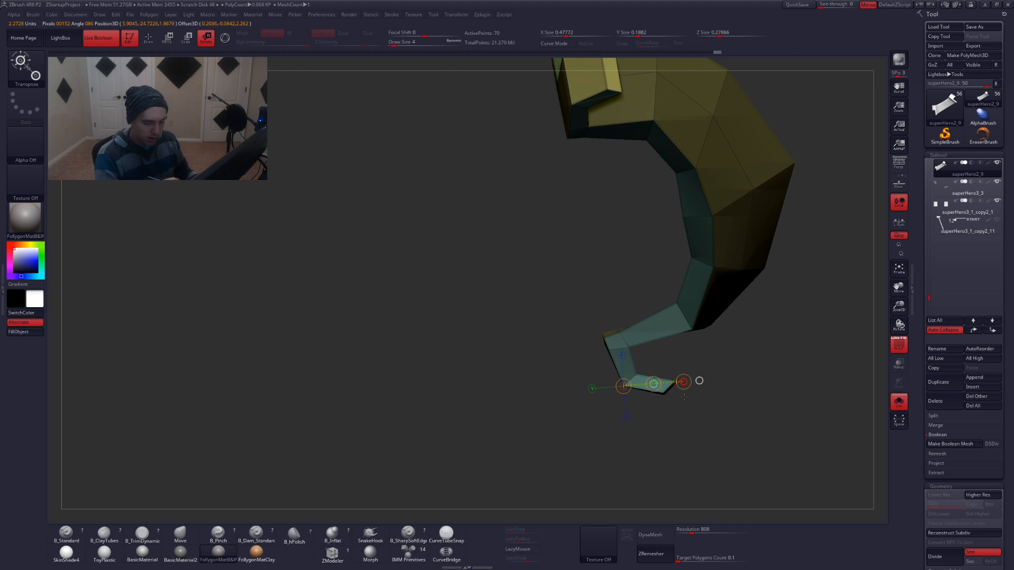
{"action": "key", "text": "ctrl+d"}
{"action": "key", "text": "q"}
{"action": "mouse_move", "coordinate": [686, 400]}
{"action": "right_mouse_down"}
{"action": "mouse_move", "coordinate": [808, 312]}
{"action": "mouse_move", "coordinate": [765, 353]}
{"action": "mouse_move", "coordinate": [720, 373]}
{"action": "mouse_move", "coordinate": [734, 332]}
{"action": "right_mouse_up"}
{"action": "key", "text": "alt+s"}
{"action": "key", "text": "shift+f"}
Activate the Move brush at Draw Size 31 and check the helmet on the full figure from the front and three-quarter view
{"action": "right_click_drag", "start_coordinate": [618, 412], "coordinate": [649, 396]}
{"action": "mouse_move", "coordinate": [740, 422]}
{"action": "right_mouse_down", "text": "ctrl"}
{"action": "mouse_move", "coordinate": [753, 382]}
{"action": "mouse_move", "coordinate": [619, 369]}
{"action": "mouse_move", "coordinate": [525, 307]}
{"action": "mouse_move", "coordinate": [488, 209]}
{"action": "right_mouse_up", "text": "ctrl"}
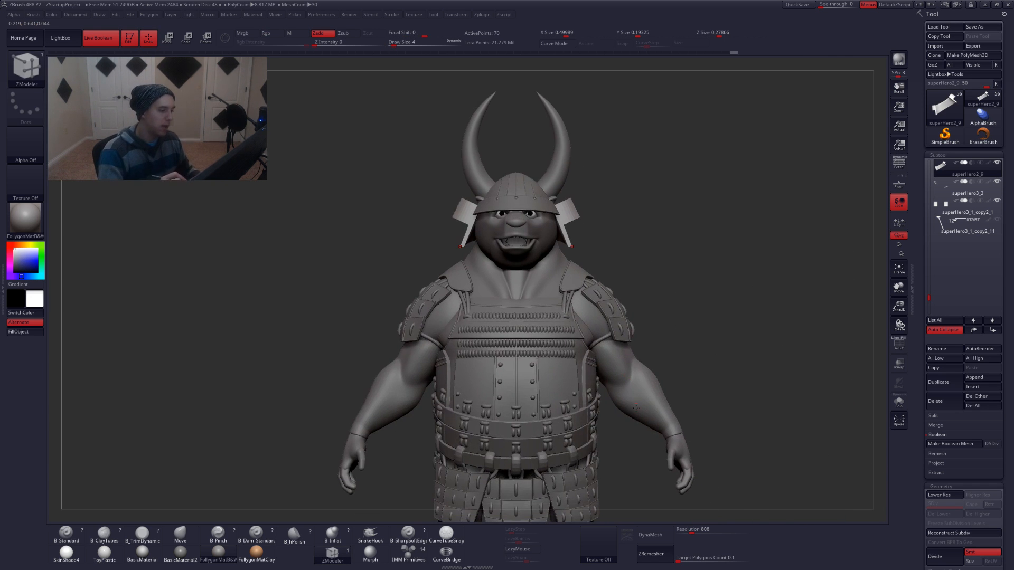
{"action": "key", "text": "b"}
{"action": "key", "text": "m"}
{"action": "key", "text": "v"}
{"action": "key", "text": "space"}
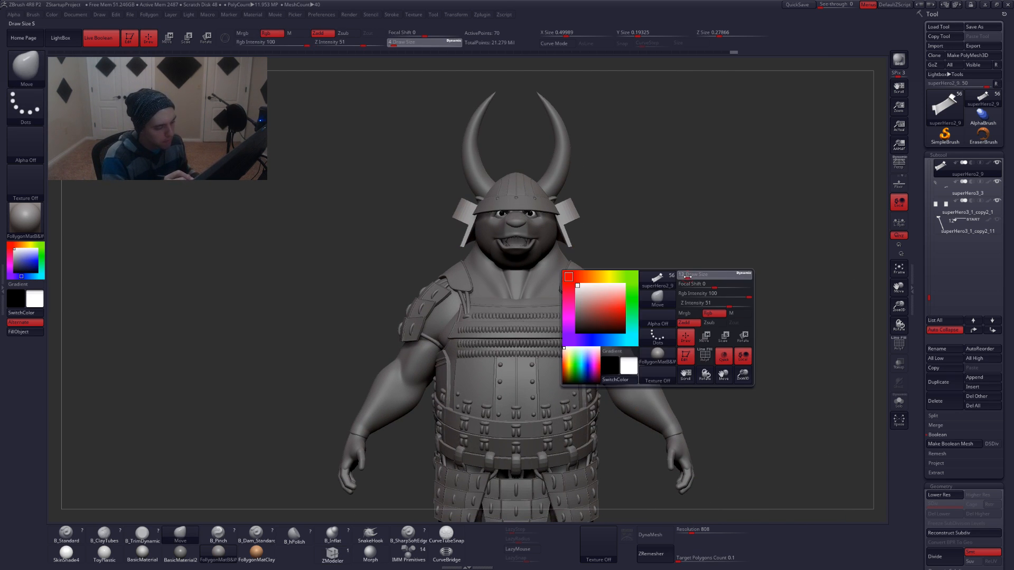
{"action": "left_click_drag", "start_coordinate": [691, 277], "coordinate": [693, 277]}
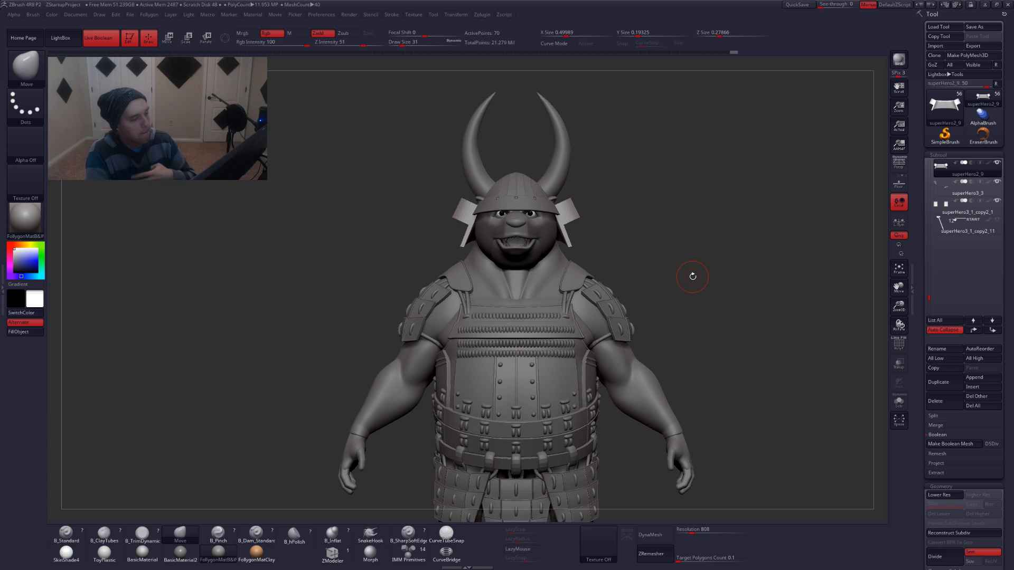
{"action": "left_click_drag", "start_coordinate": [493, 172], "coordinate": [501, 186]}
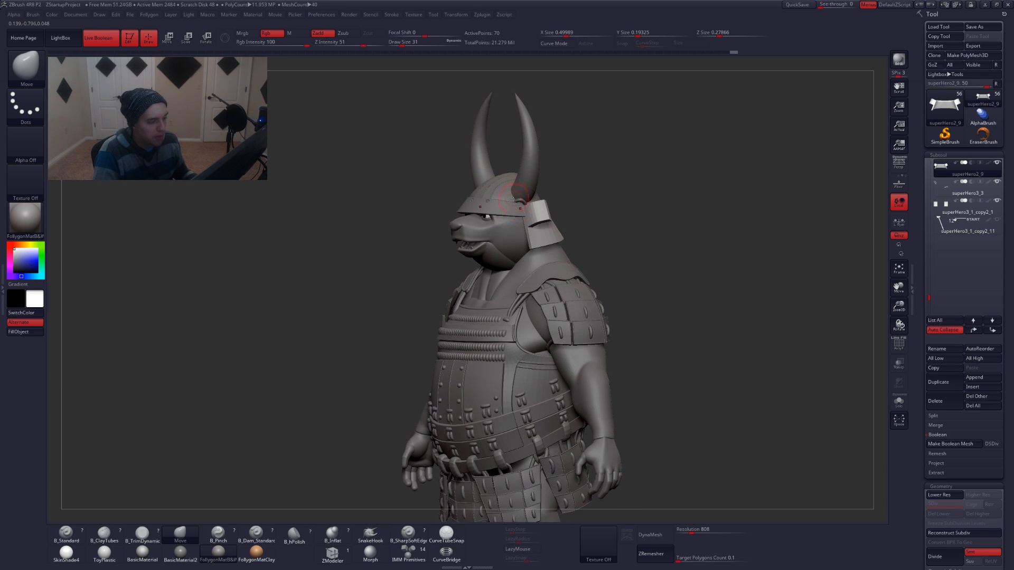
Delete the hidden superHero1_3 subtool from the figure and confirm the deletion
{"action": "right_click_drag", "start_coordinate": [518, 200], "coordinate": [558, 232], "text": "alt"}
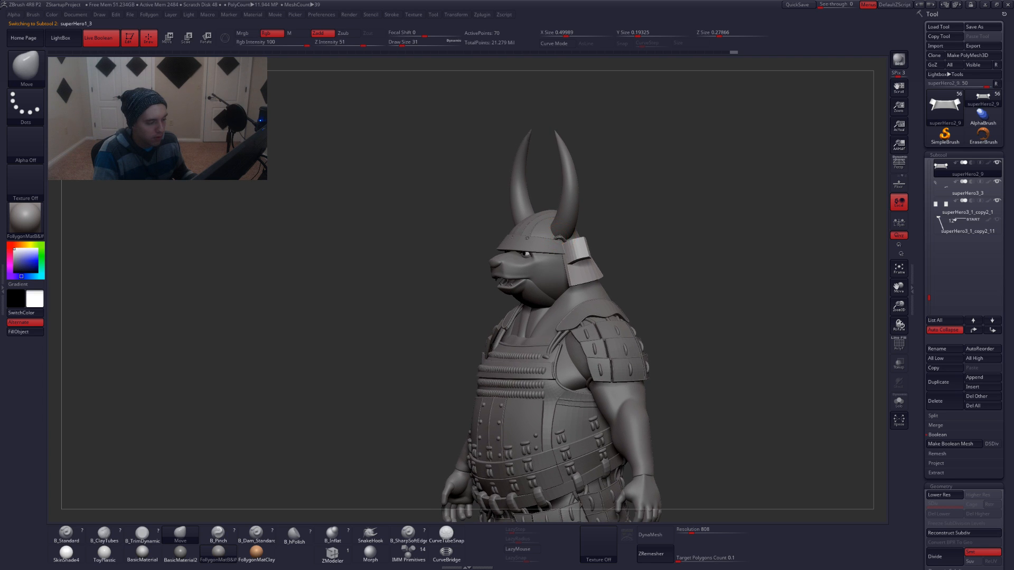
{"action": "left_click", "coordinate": [559, 238], "text": "alt"}
{"action": "left_click", "coordinate": [945, 190]}
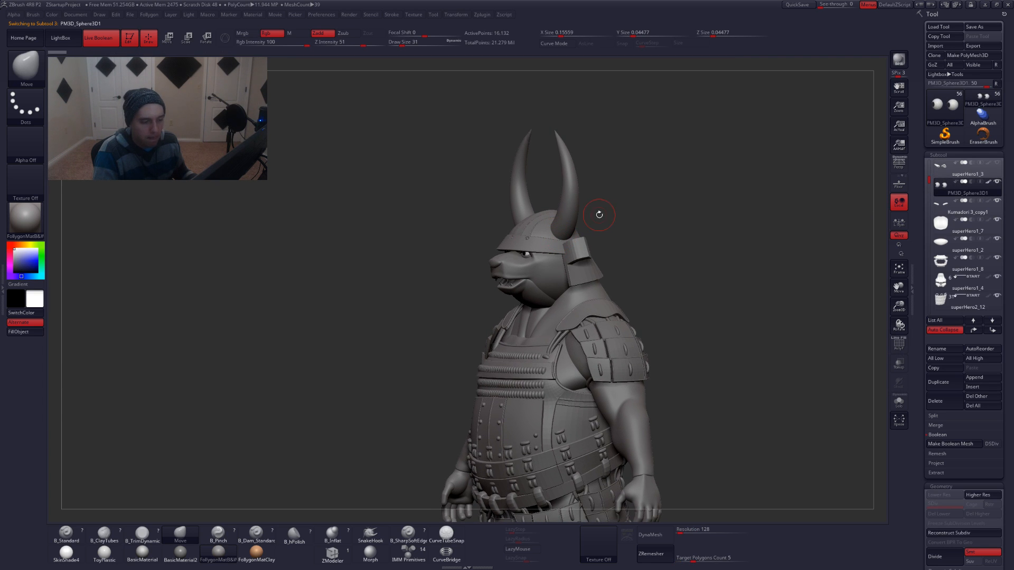
{"action": "right_click_drag", "start_coordinate": [547, 234], "coordinate": [549, 238]}
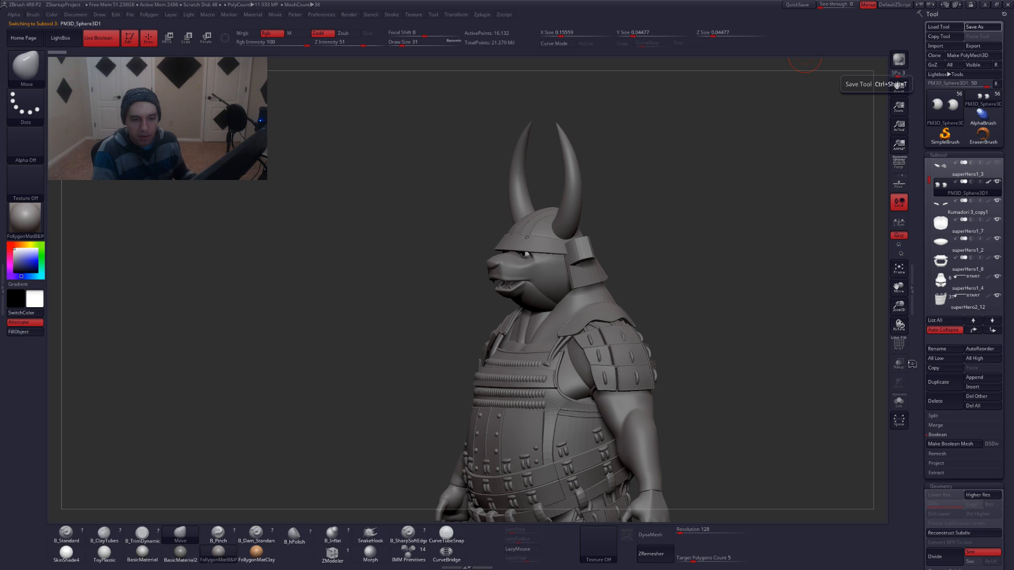
{"action": "left_click", "coordinate": [942, 172]}
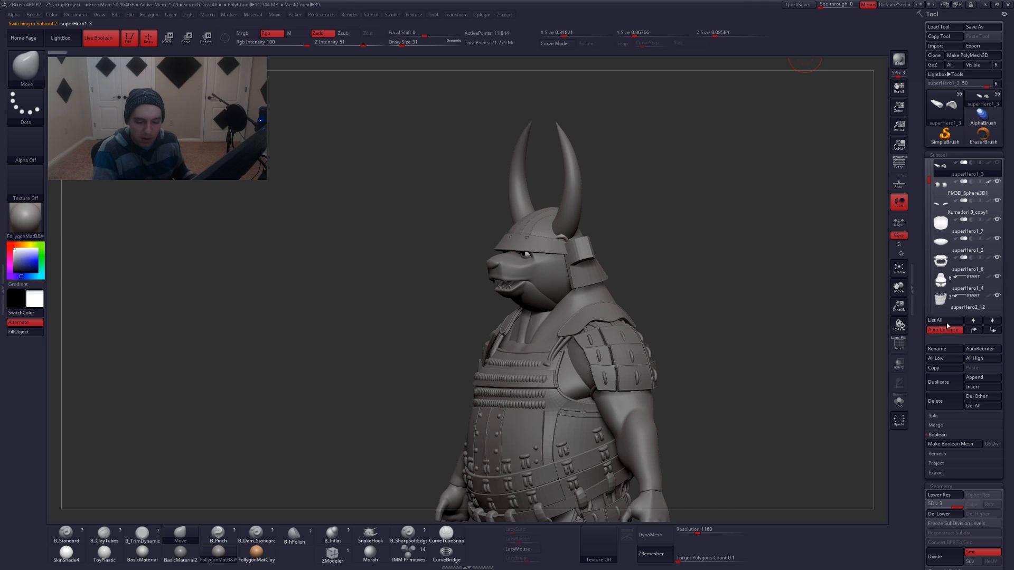
{"action": "left_click", "coordinate": [930, 405]}
{"action": "left_click", "coordinate": [872, 421]}
Turn off automatic collapsing of subtool sections and delete the hidden Kumadori 3 helmet dome
{"action": "left_click_drag", "start_coordinate": [930, 180], "coordinate": [930, 239]}
{"action": "left_click", "coordinate": [932, 331]}
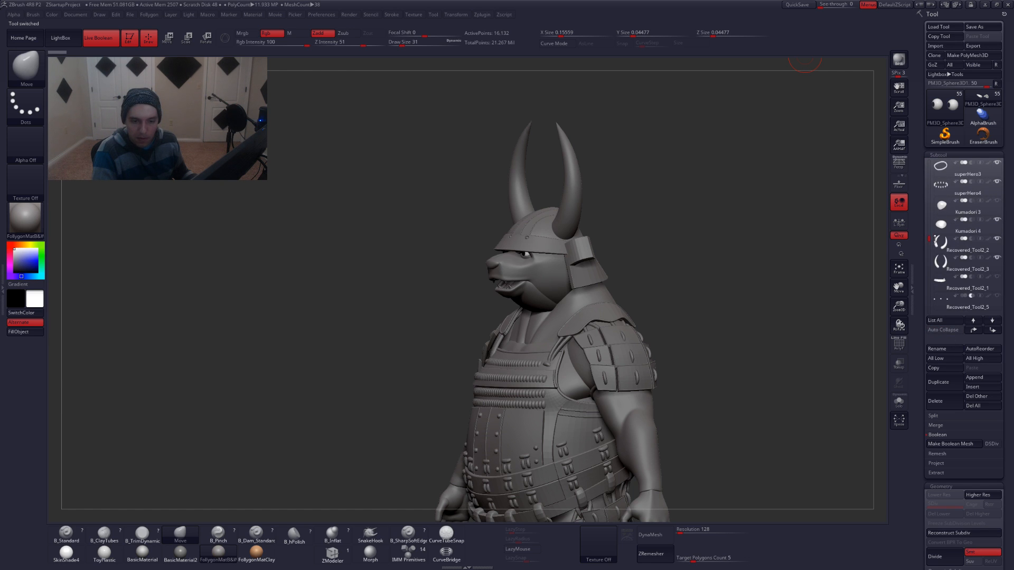
{"action": "left_click", "coordinate": [940, 209]}
{"action": "left_click", "coordinate": [943, 401]}
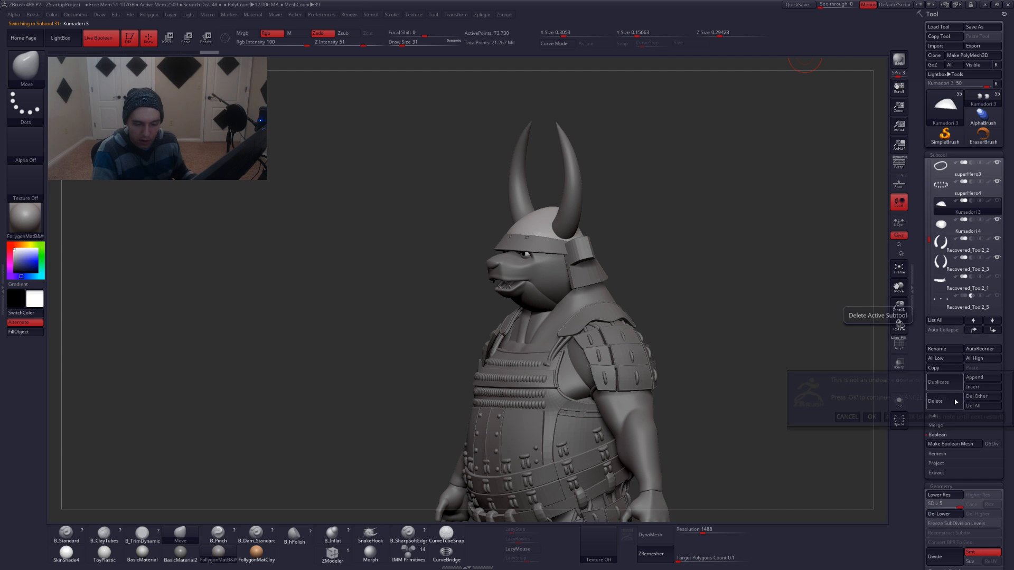
{"action": "left_click", "coordinate": [873, 415]}
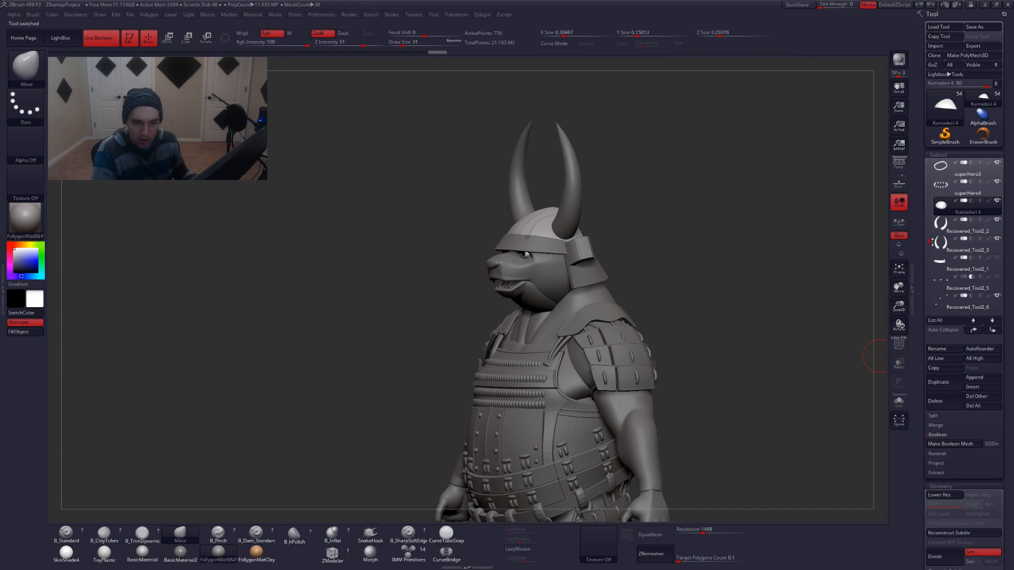
Delete the hidden Recovered_Tool2_1 helmet brim subtool and confirm the deletion
{"action": "left_click_drag", "start_coordinate": [931, 242], "coordinate": [928, 247]}
{"action": "left_click", "coordinate": [945, 227]}
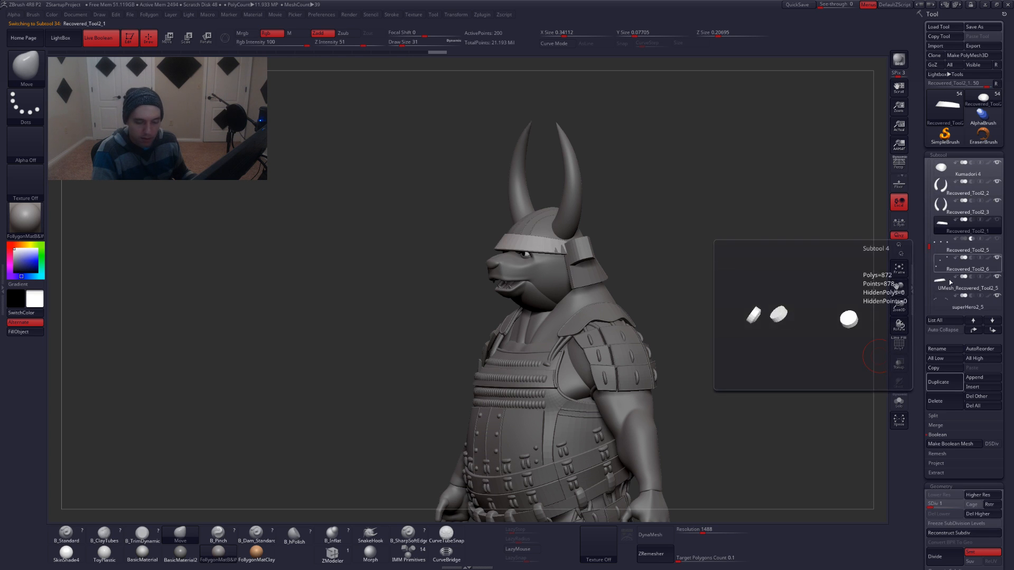
{"action": "left_click", "coordinate": [943, 402]}
{"action": "left_click", "coordinate": [875, 424]}
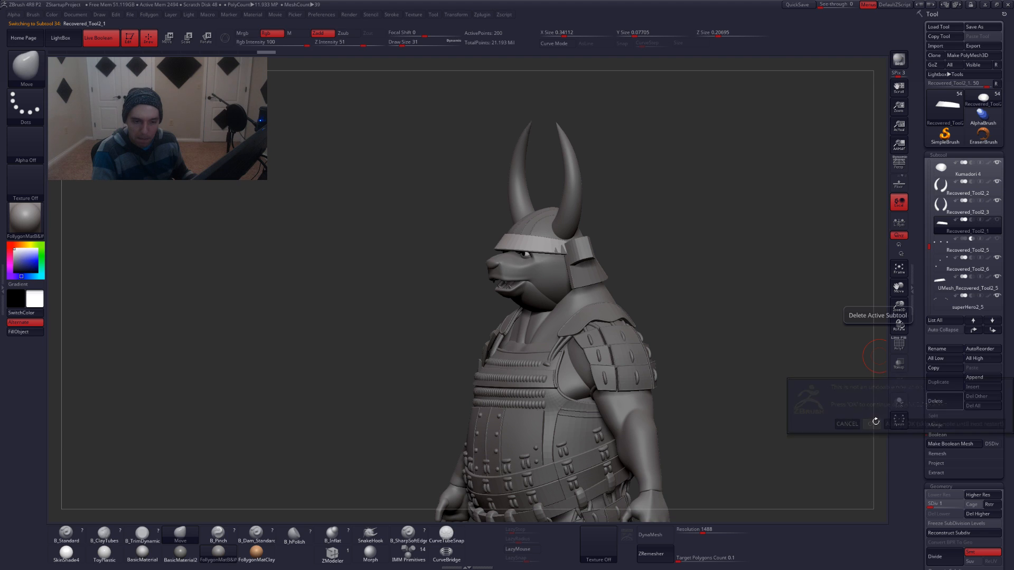
{"action": "key", "text": "shift+f"}
{"action": "key", "text": "shift+f"}
{"action": "left_click", "coordinate": [899, 402]}
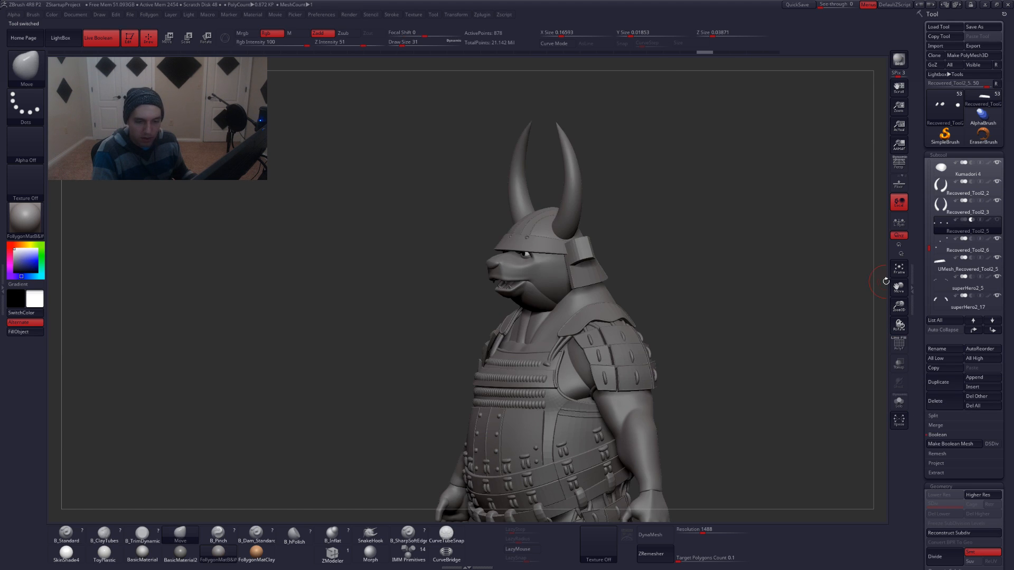
Reorder the hidden Recovered_Tool2_5 subtool to the start of the list, and place a duplicate of the Recovered_Tool2_6 studs there too
{"action": "left_click", "coordinate": [975, 331], "text": "shift"}
{"action": "left_click_drag", "start_coordinate": [929, 166], "coordinate": [930, 247]}
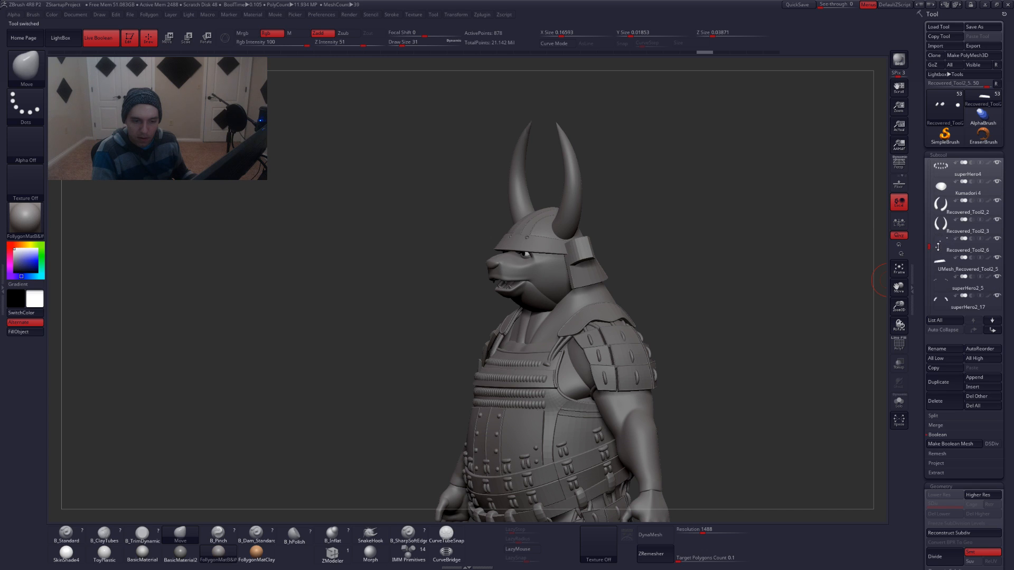
{"action": "left_click", "coordinate": [537, 241], "text": "alt"}
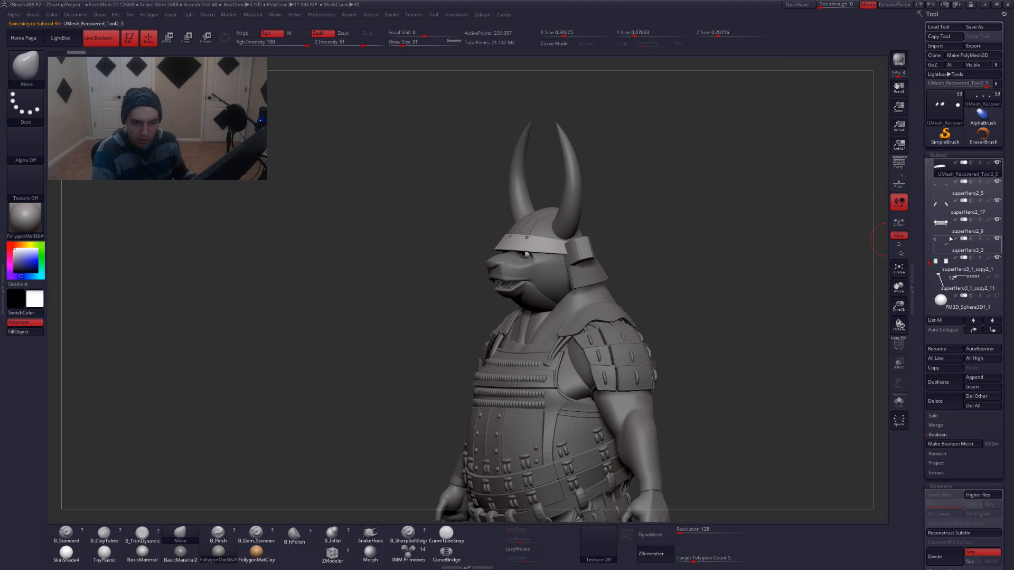
{"action": "key", "text": "Up"}
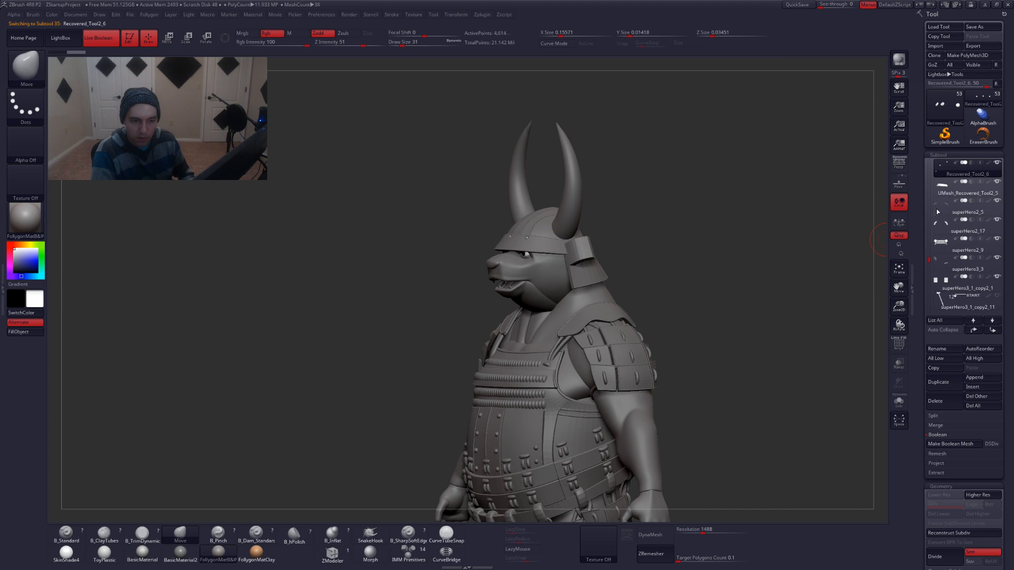
{"action": "left_click", "coordinate": [939, 382]}
{"action": "left_click", "coordinate": [981, 331], "text": "shift"}
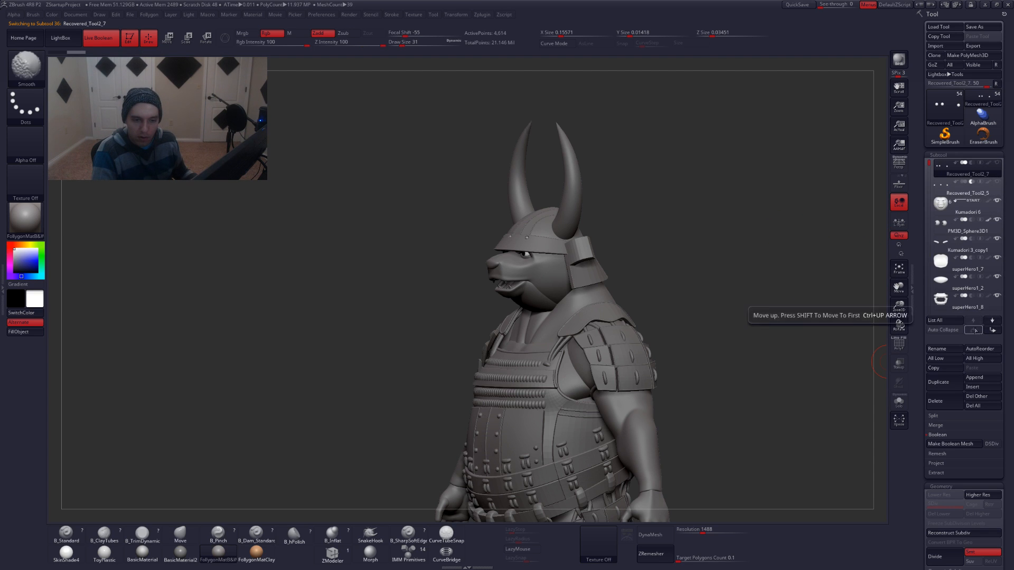
Display only the oni-masked hammer and make its superHero3_1_copy2_11 handle the active subtool
{"action": "left_click", "coordinate": [546, 250], "text": "alt"}
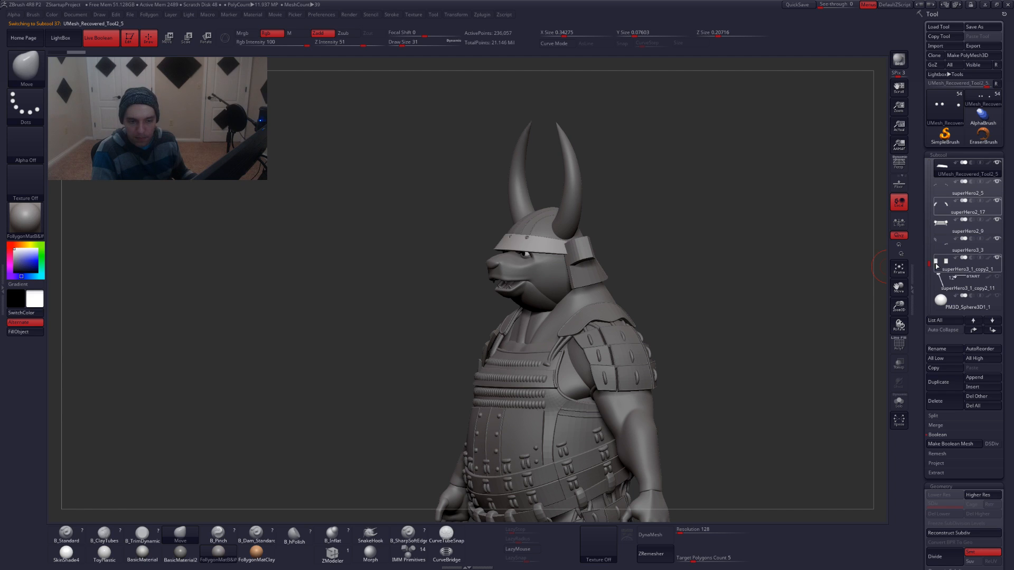
{"action": "scroll", "coordinate": [930, 270], "scroll_direction": "down", "scroll_amount": 1}
{"action": "mouse_move", "coordinate": [939, 232]}
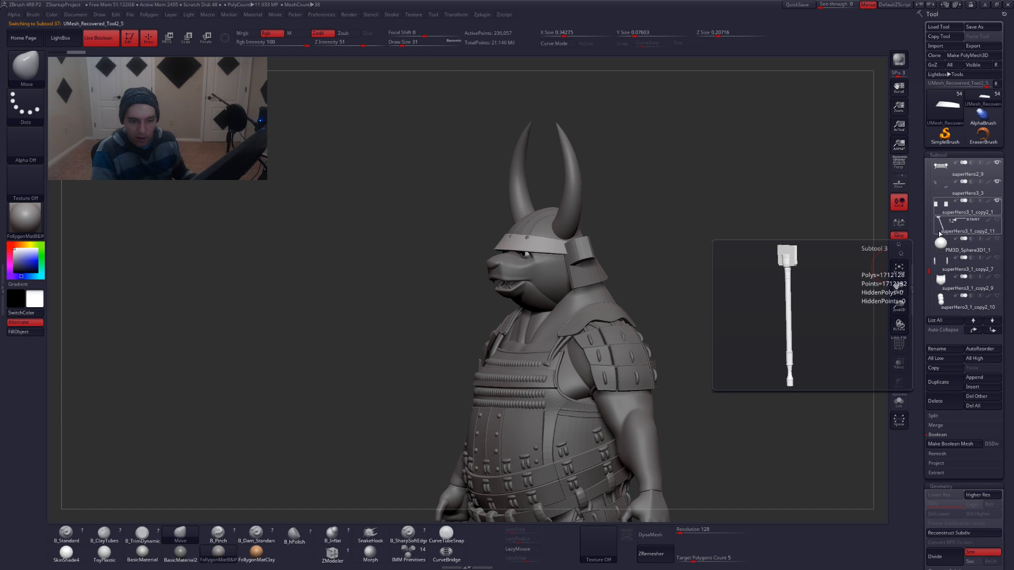
{"action": "left_click", "coordinate": [997, 221]}
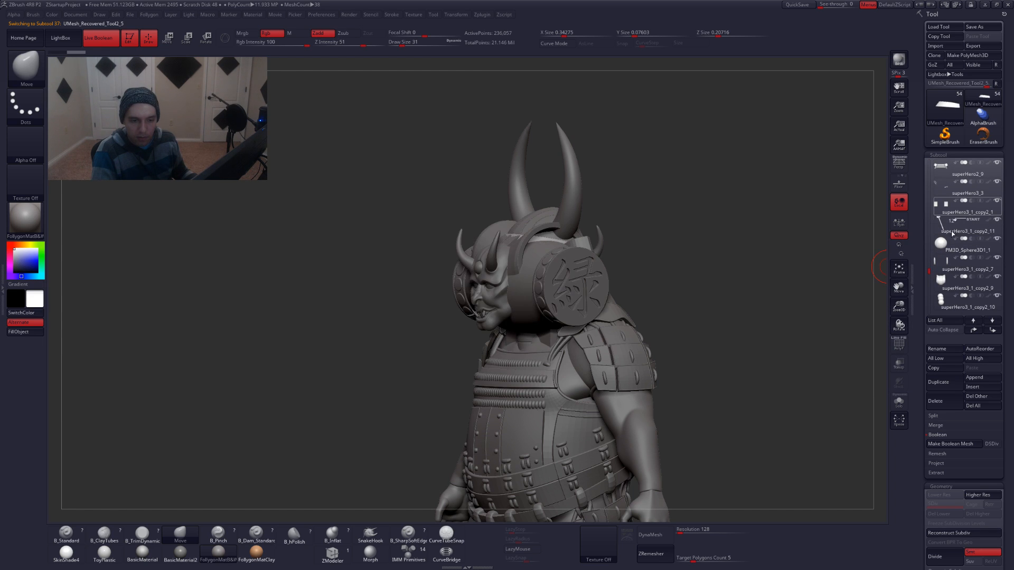
{"action": "key", "text": "shift"}
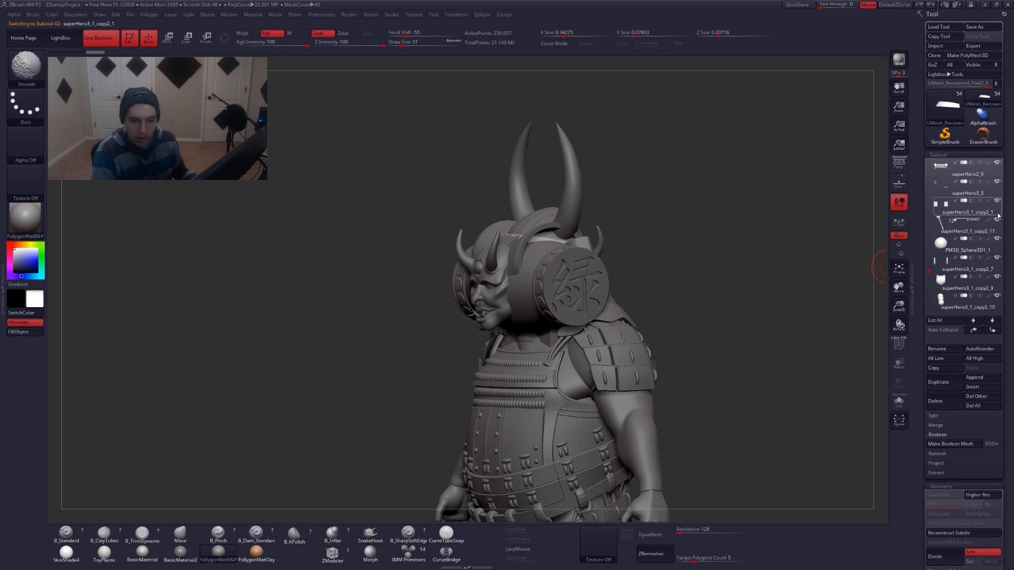
{"action": "left_click", "coordinate": [997, 202], "text": "shift"}
{"action": "left_click", "coordinate": [997, 221]}
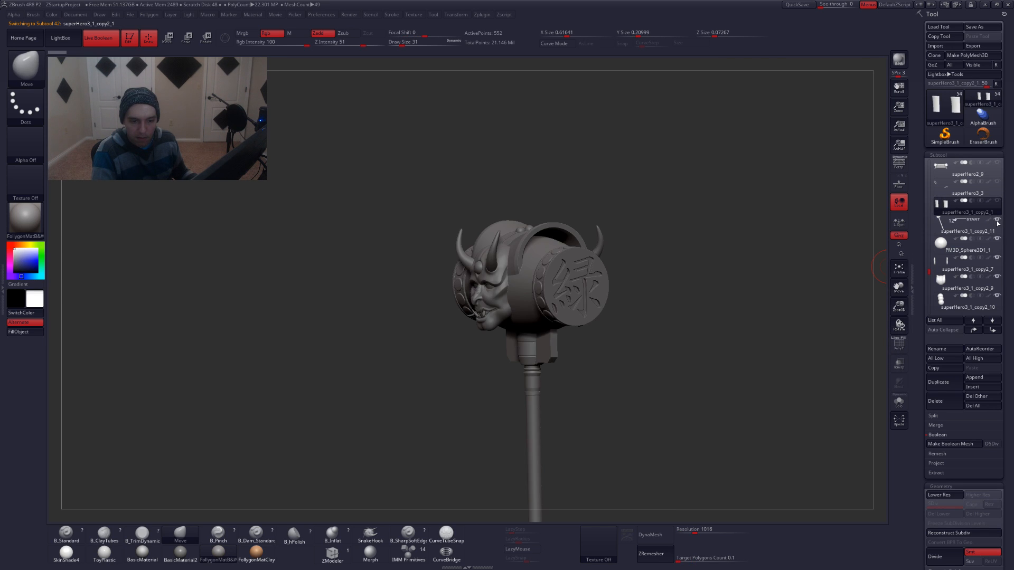
{"action": "left_click", "coordinate": [947, 230]}
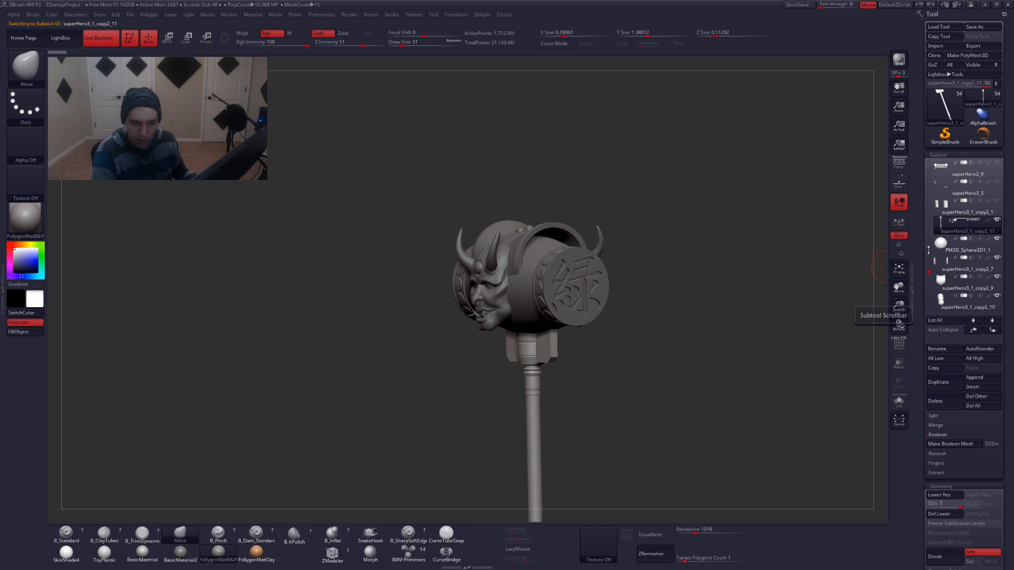
Face the hammer head-on, select its oni mask and hide the other hammer parts
{"action": "left_click_drag", "start_coordinate": [928, 271], "coordinate": [935, 298]}
{"action": "left_click_drag", "start_coordinate": [654, 365], "coordinate": [702, 370], "text": "shift"}
{"action": "mouse_move", "coordinate": [607, 412]}
{"action": "left_mouse_down", "text": "alt"}
{"action": "mouse_move", "coordinate": [483, 303]}
{"action": "mouse_move", "coordinate": [533, 406]}
{"action": "mouse_move", "coordinate": [638, 386]}
{"action": "mouse_move", "coordinate": [518, 400]}
{"action": "mouse_move", "coordinate": [520, 418]}
{"action": "mouse_move", "coordinate": [574, 227]}
{"action": "mouse_move", "coordinate": [534, 192]}
{"action": "mouse_move", "coordinate": [572, 262]}
{"action": "mouse_move", "coordinate": [566, 283]}
{"action": "mouse_move", "coordinate": [556, 280]}
{"action": "mouse_move", "coordinate": [760, 285]}
{"action": "left_mouse_up", "text": "alt"}
{"action": "left_click", "coordinate": [567, 283], "text": "alt"}
{"action": "left_click", "coordinate": [997, 162]}
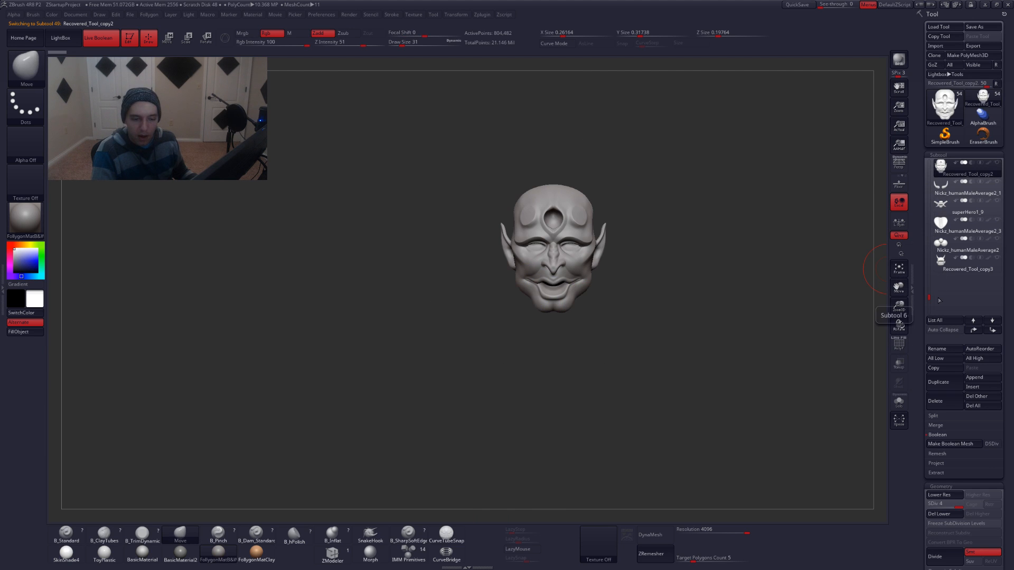
Collapse the subtool sections again and show the Kumadori 6, superHero1_4 and superHero2_12 folders
{"action": "left_click_drag", "start_coordinate": [930, 296], "coordinate": [948, 158]}
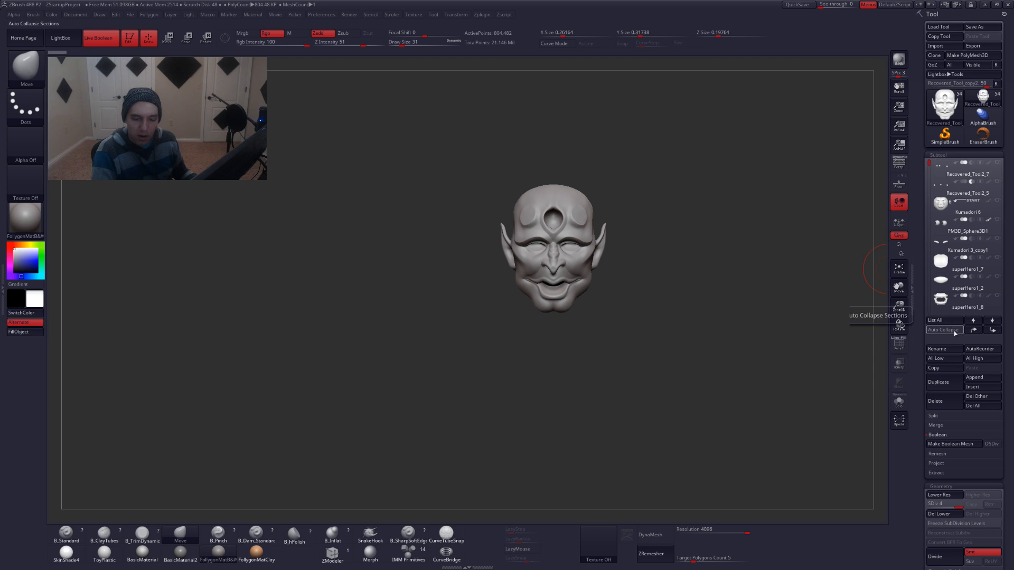
{"action": "left_click", "coordinate": [938, 331]}
{"action": "left_click_drag", "start_coordinate": [934, 168], "coordinate": [925, 153]}
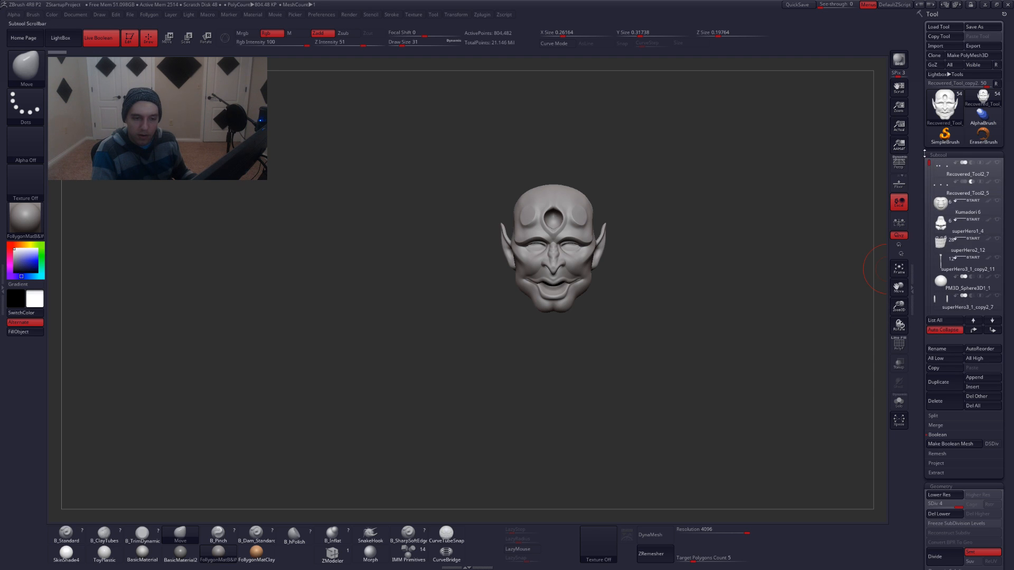
{"action": "left_click", "coordinate": [995, 224]}
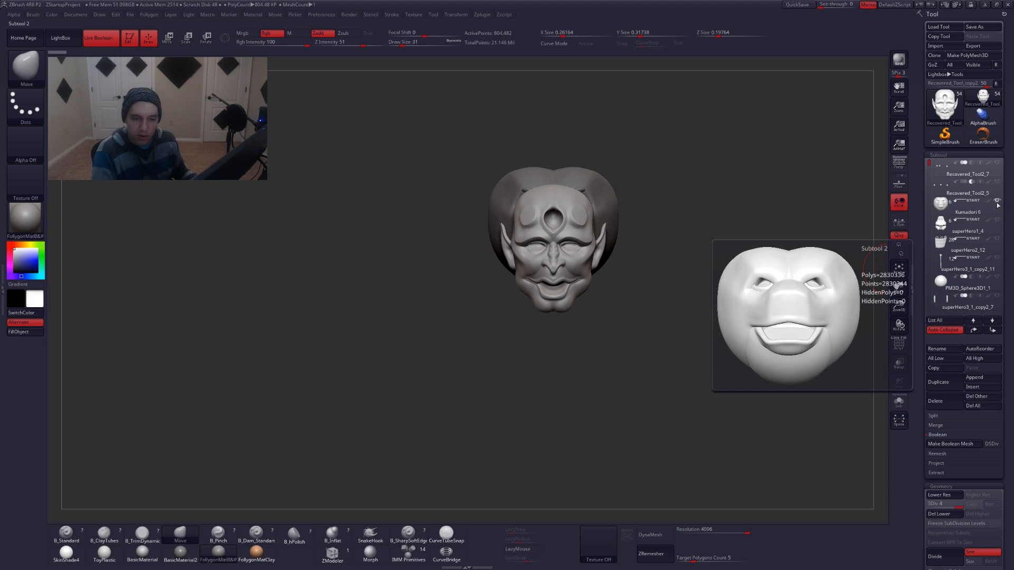
{"action": "left_click", "coordinate": [1000, 241]}
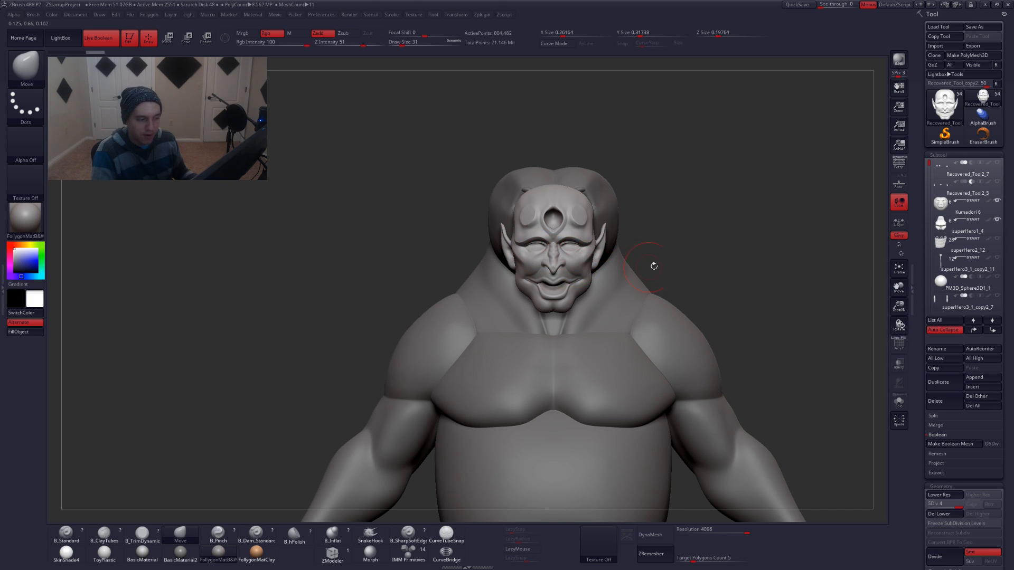
{"action": "mouse_move", "coordinate": [998, 244]}
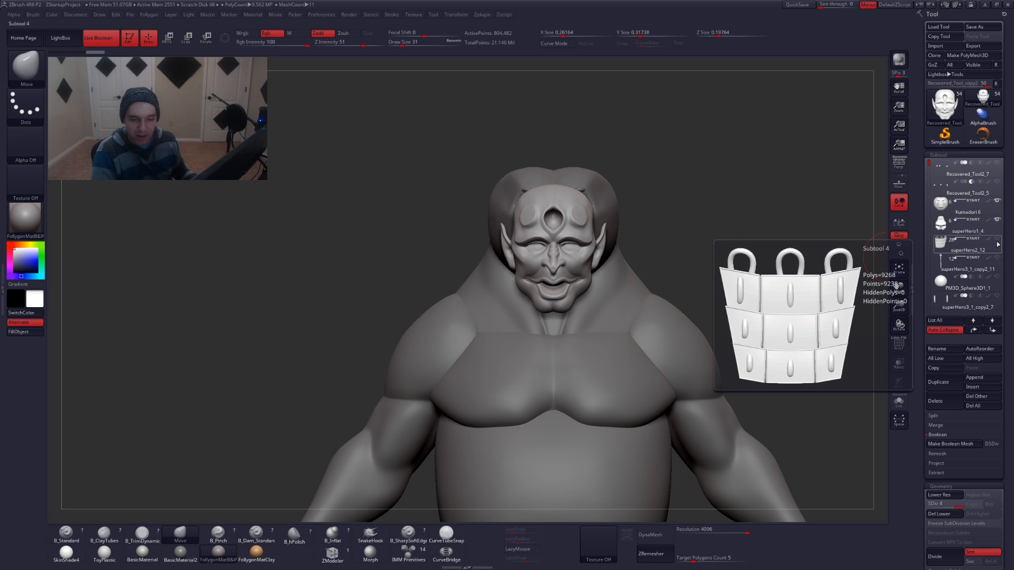
{"action": "left_click", "coordinate": [997, 239]}
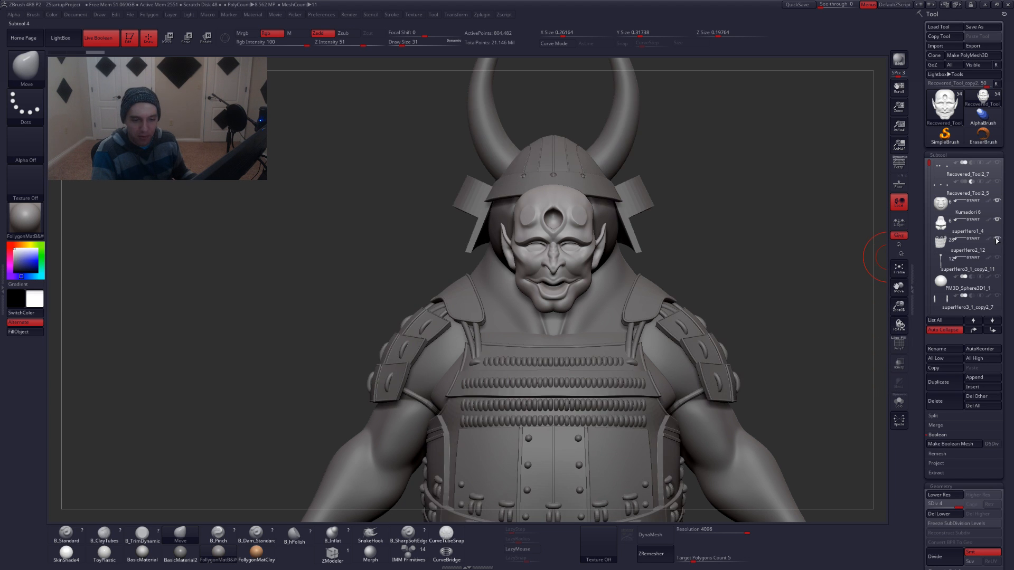
Switch from the oni mask to the character's head, select the helmet's neck guard and view the full figure from the side
{"action": "left_click", "coordinate": [958, 232]}
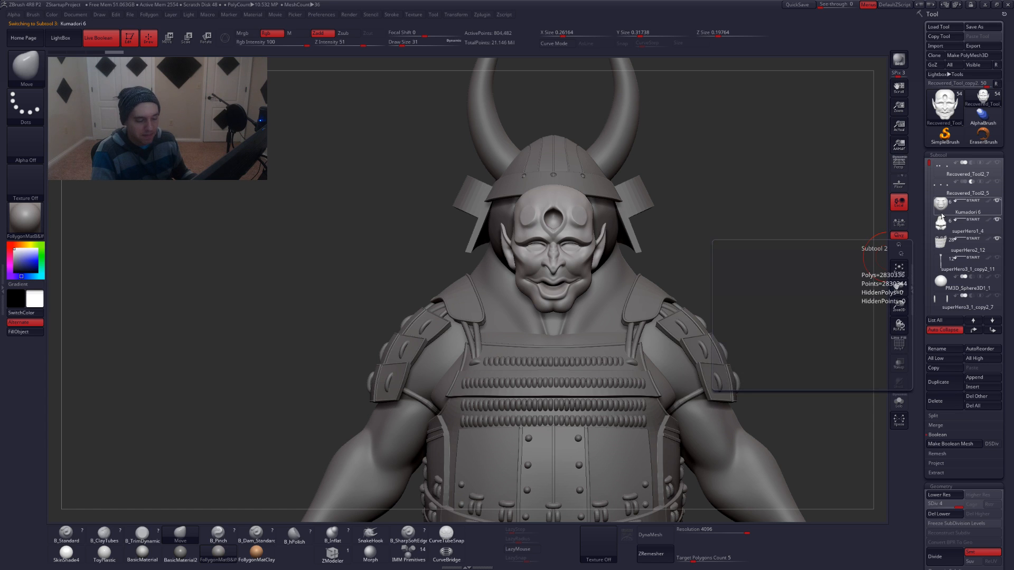
{"action": "left_click", "coordinate": [944, 206]}
{"action": "left_click", "coordinate": [574, 198], "text": "alt"}
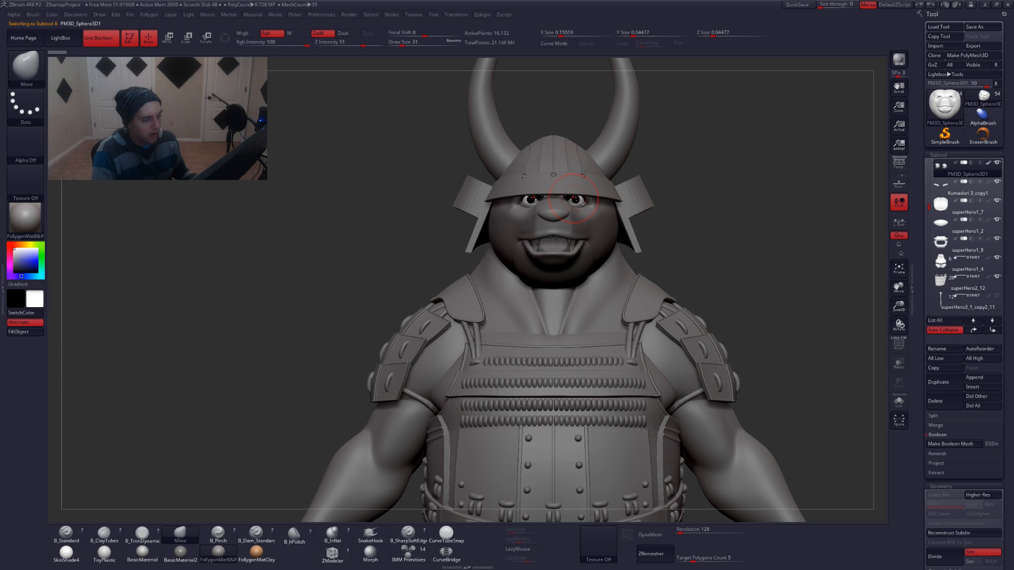
{"action": "left_click_drag", "start_coordinate": [681, 238], "coordinate": [829, 237]}
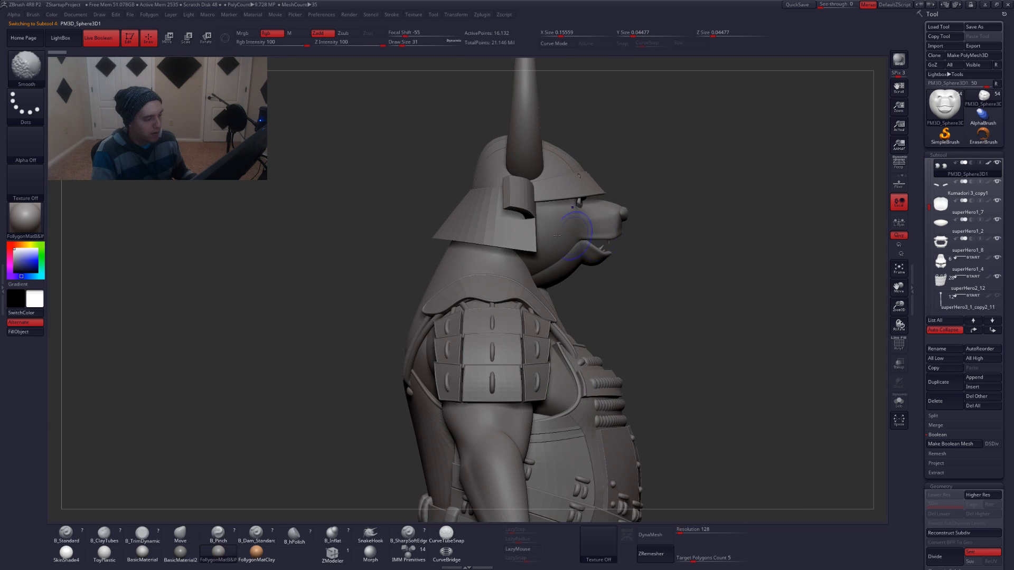
{"action": "left_click", "coordinate": [499, 230], "text": "alt"}
{"action": "left_click_drag", "start_coordinate": [746, 236], "coordinate": [677, 303], "text": "alt"}
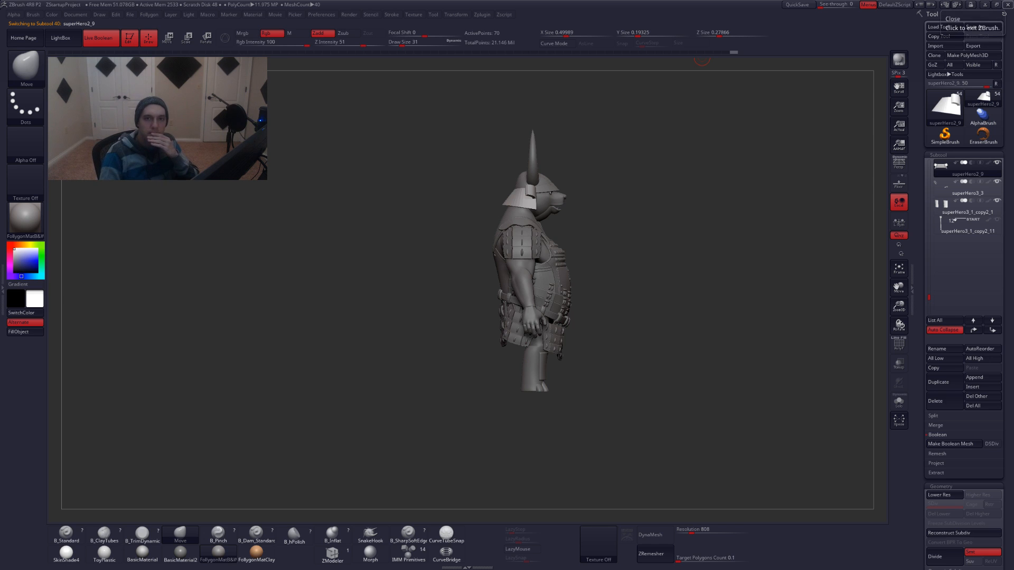
Examine the samurai armour references in Photoshop, return to ZBrush and inspect the helmet's side profile
{"action": "key", "text": "alt+Tab"}
{"action": "left_click_drag", "start_coordinate": [540, 106], "coordinate": [493, 96]}
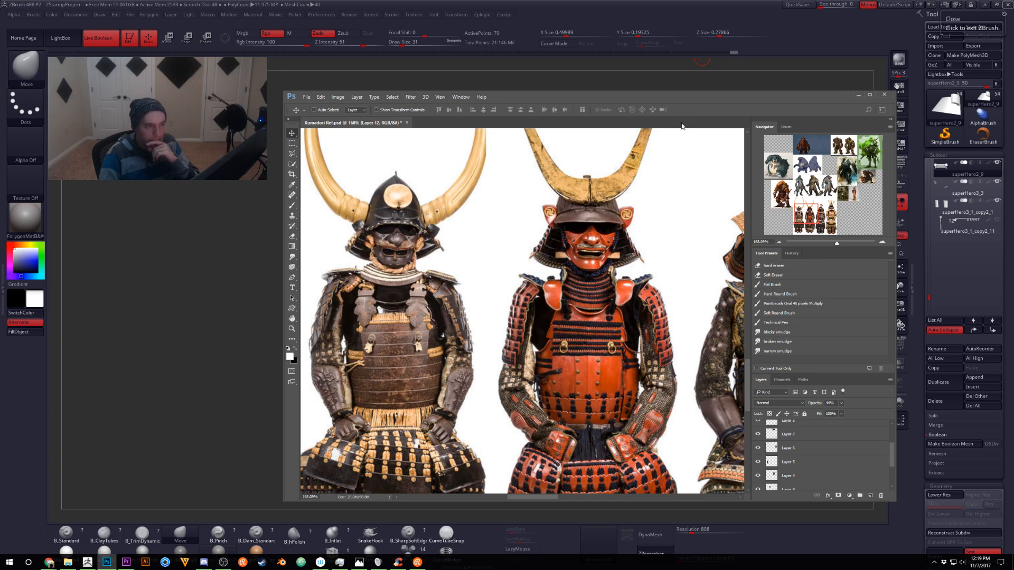
{"action": "left_click_drag", "start_coordinate": [661, 98], "coordinate": [1013, 79]}
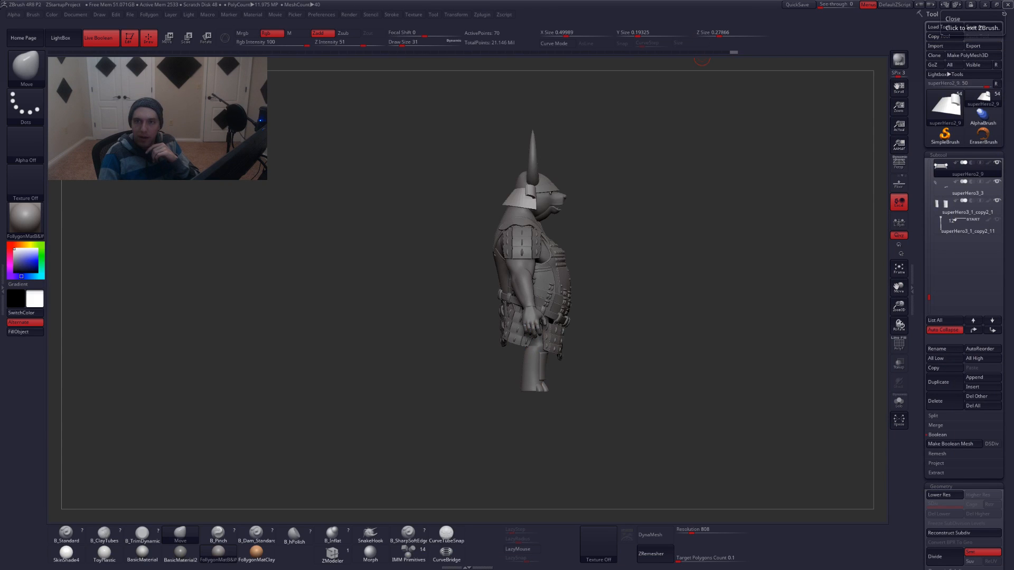
{"action": "right_click_drag", "start_coordinate": [518, 193], "coordinate": [605, 291], "text": "ctrl"}
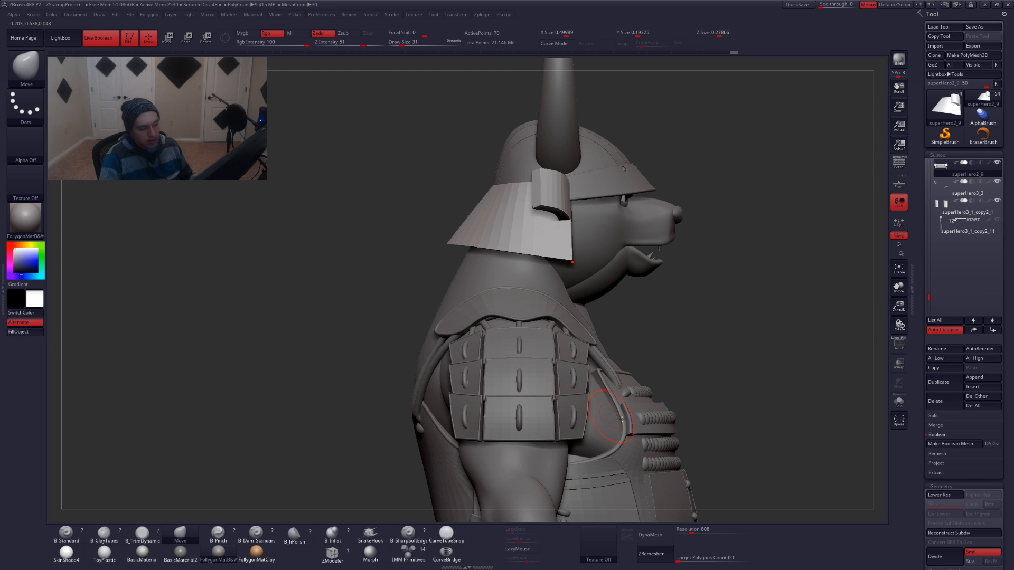
{"action": "right_click_drag", "start_coordinate": [656, 421], "coordinate": [645, 462], "text": "ctrl"}
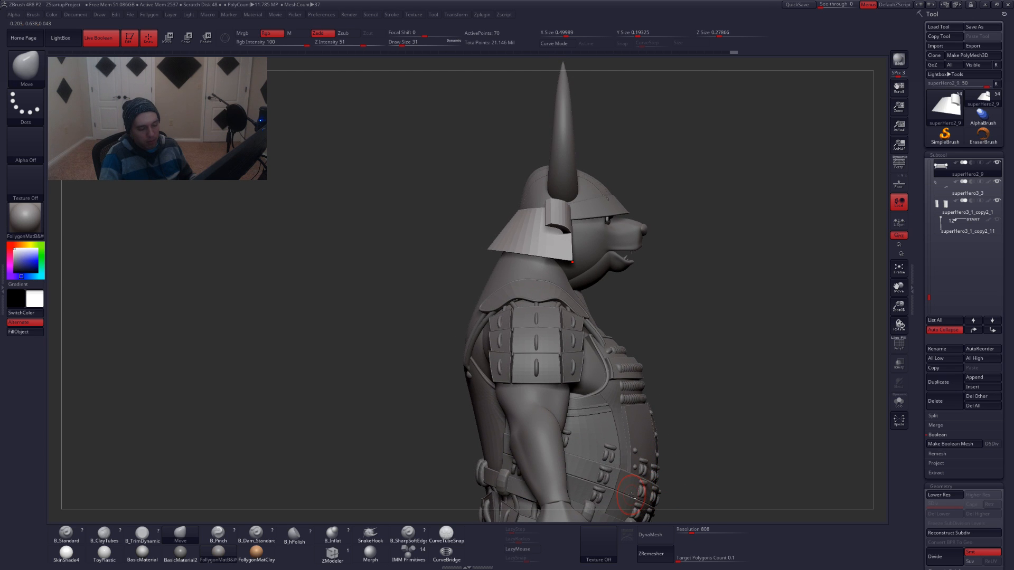
Isolate the helmet's neck guard, drop it to its lowest subdivision level and show its polyframe from the front
{"action": "left_click", "coordinate": [619, 455], "text": "alt"}
{"action": "key", "text": "alt+s"}
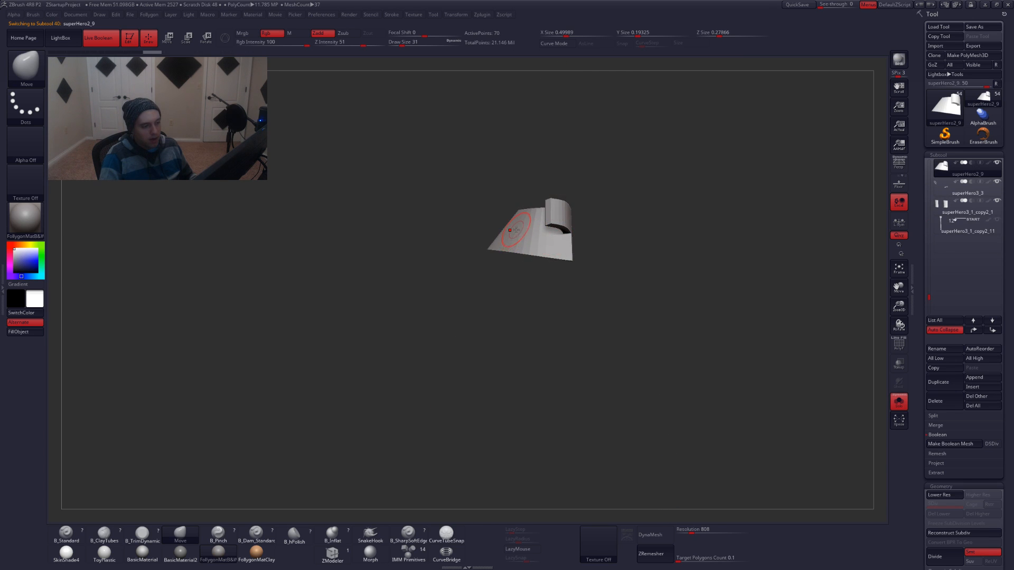
{"action": "right_click_drag", "start_coordinate": [513, 228], "coordinate": [602, 319], "text": "ctrl"}
{"action": "key", "text": "shift+d"}
{"action": "key", "text": "shift+d"}
{"action": "right_click_drag", "start_coordinate": [572, 282], "coordinate": [593, 296]}
{"action": "key", "text": "shift+f"}
{"action": "mouse_move", "coordinate": [532, 267]}
{"action": "right_mouse_down"}
{"action": "mouse_move", "coordinate": [465, 272]}
{"action": "mouse_move", "coordinate": [595, 301]}
{"action": "mouse_move", "coordinate": [516, 299]}
{"action": "mouse_move", "coordinate": [528, 304]}
{"action": "right_mouse_up"}
{"action": "right_click_drag", "start_coordinate": [586, 322], "coordinate": [412, 343], "text": "alt"}
{"action": "mouse_move", "coordinate": [548, 349]}
{"action": "right_mouse_down", "text": "ctrl"}
{"action": "mouse_move", "coordinate": [582, 337]}
{"action": "mouse_move", "coordinate": [535, 350]}
{"action": "right_mouse_up", "text": "ctrl"}
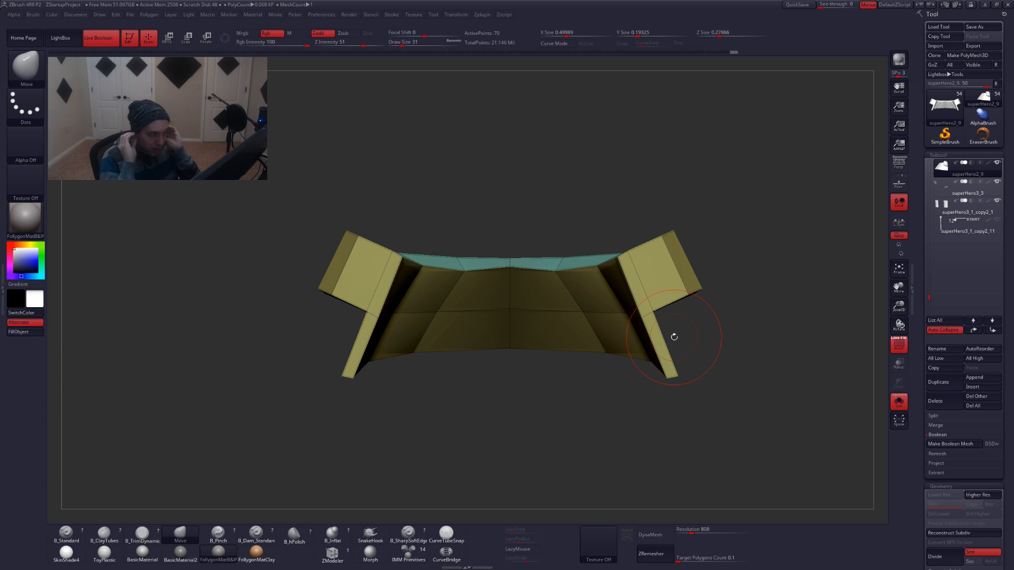
Duplicate the neck guard, check the copy against the head and isolate the copy
{"action": "left_click", "coordinate": [938, 382]}
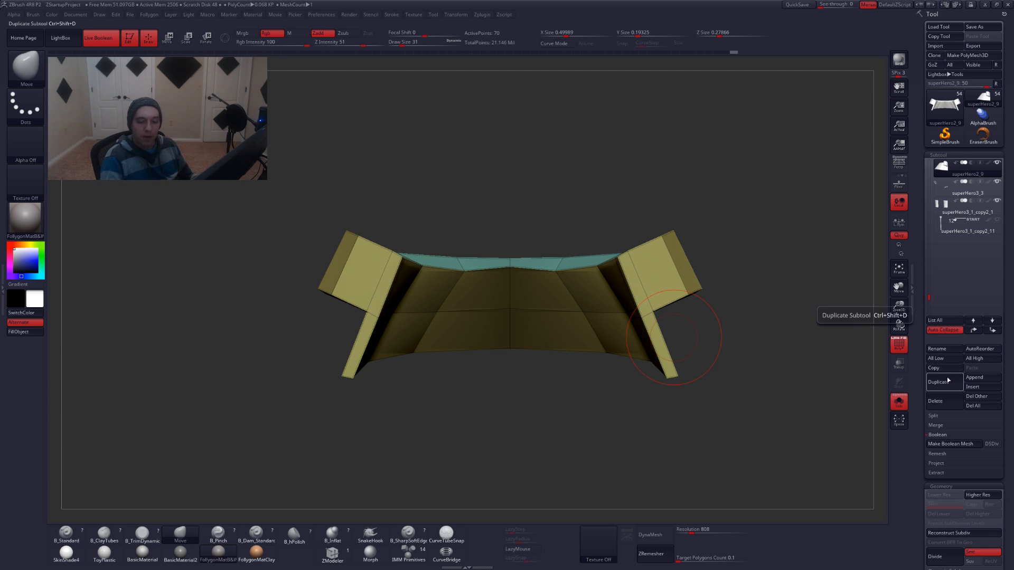
{"action": "key", "text": "alt+s"}
{"action": "right_click_drag", "start_coordinate": [643, 285], "coordinate": [657, 285], "text": "ctrl"}
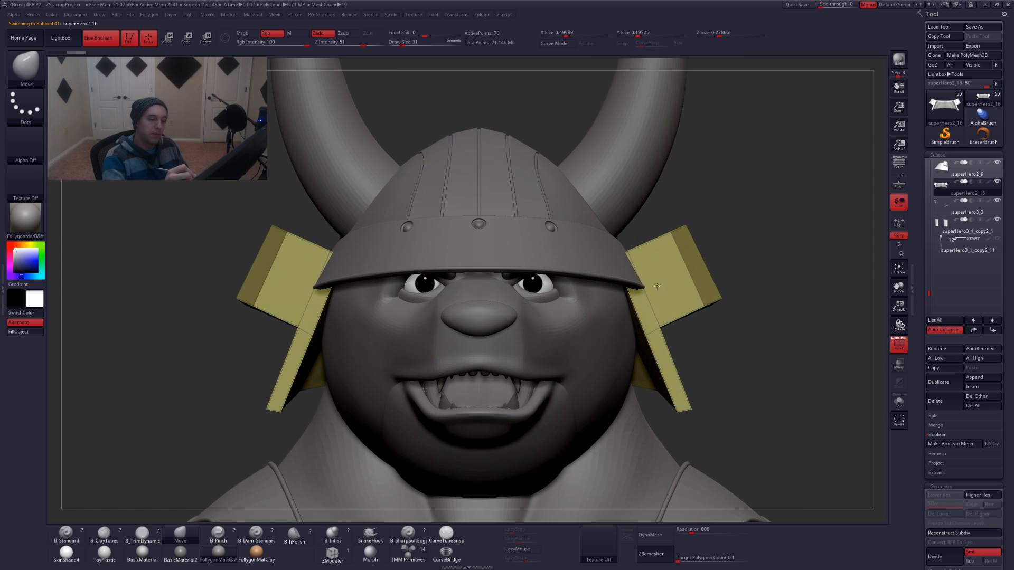
{"action": "key", "text": "alt+s"}
Hide the duplicated neck guard's polygons except for the two folded flaps at its sides
{"action": "key", "text": "space"}
{"action": "left_click", "coordinate": [670, 260]}
{"action": "key", "text": "ctrl+shift"}
{"action": "mouse_move", "coordinate": [667, 263]}
{"action": "left_mouse_down", "text": "ctrl+shift"}
{"action": "mouse_move", "coordinate": [718, 353]}
{"action": "mouse_move", "coordinate": [731, 278]}
{"action": "left_mouse_up", "text": "ctrl+shift"}
{"action": "left_click", "coordinate": [727, 344], "text": "ctrl+shift"}
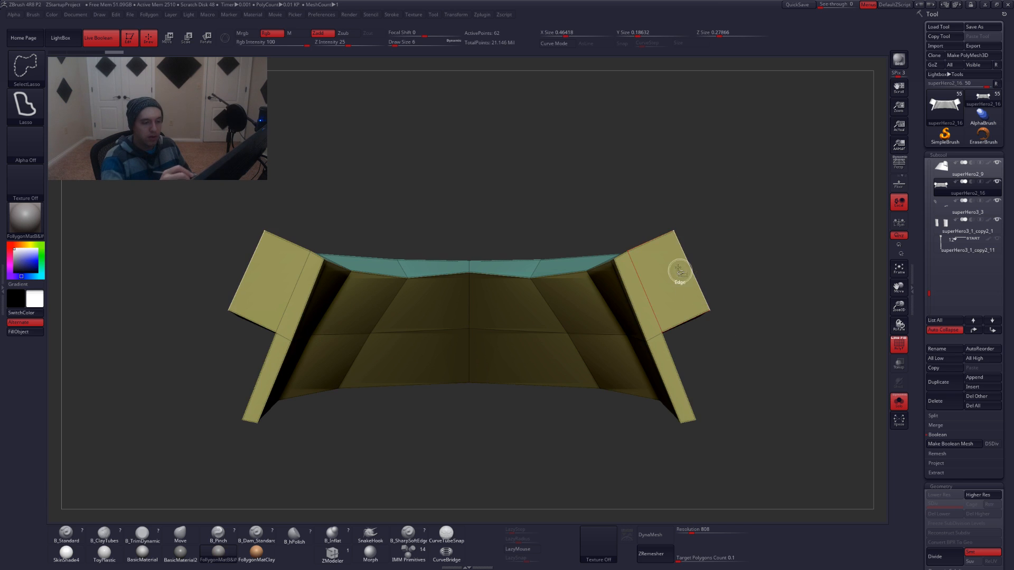
{"action": "left_click_drag", "start_coordinate": [722, 370], "coordinate": [736, 227], "text": "ctrl+alt+shift"}
{"action": "left_click", "coordinate": [699, 335], "text": "ctrl+shift"}
{"action": "left_click_drag", "start_coordinate": [699, 335], "coordinate": [726, 335]}
{"action": "key", "text": "ctrl+shift+f"}
{"action": "left_click", "coordinate": [738, 361]}
{"action": "left_click", "coordinate": [745, 332]}
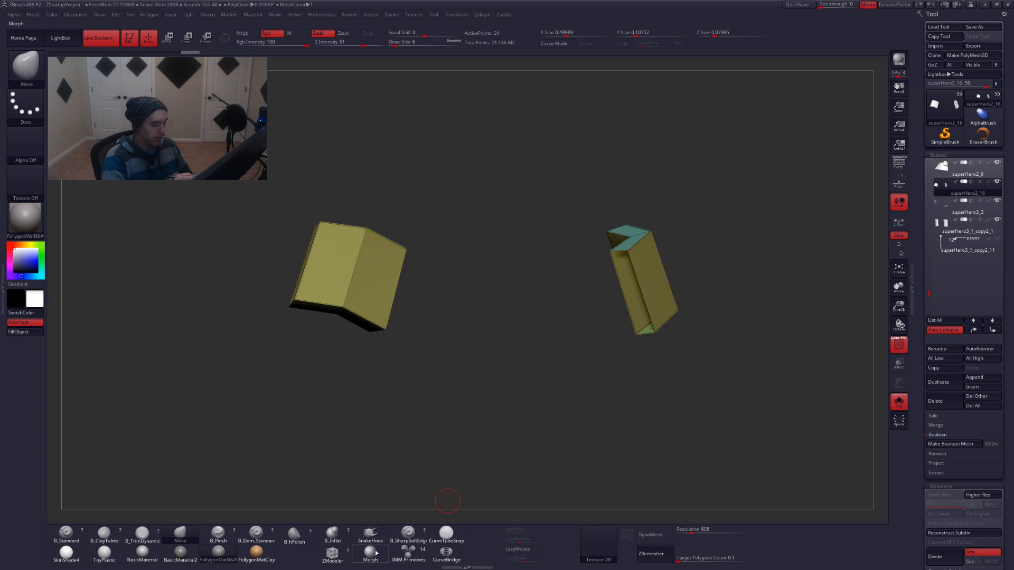
Switch to the ZModeler brush for editing the edges of the separated side flaps
{"action": "left_click", "coordinate": [337, 554]}
{"action": "right_click_drag", "start_coordinate": [632, 269], "coordinate": [647, 315], "text": "ctrl"}
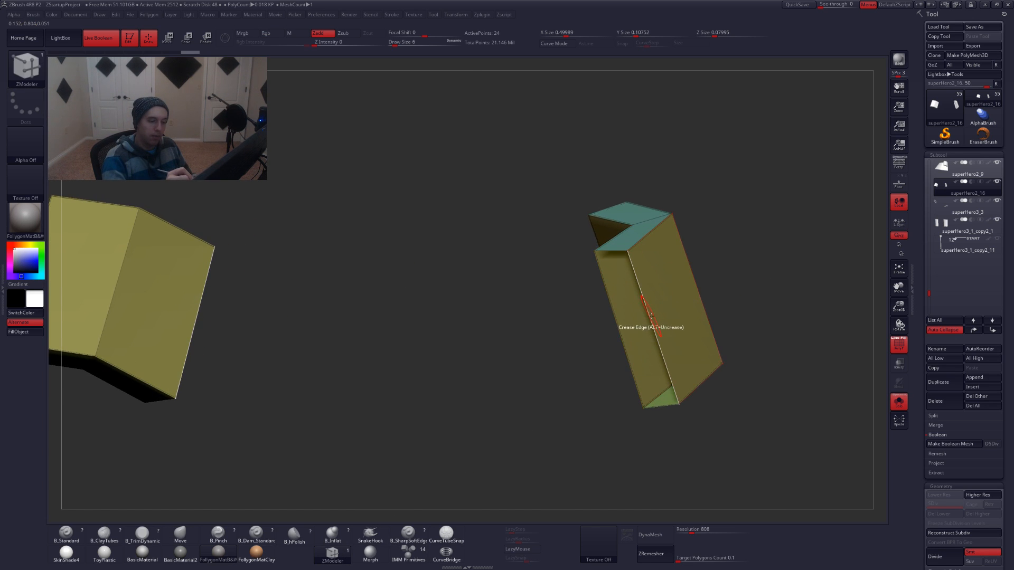
Bridge the open edges of the side flap with the ZModeler Edges target to close its empty side
{"action": "key", "text": "space"}
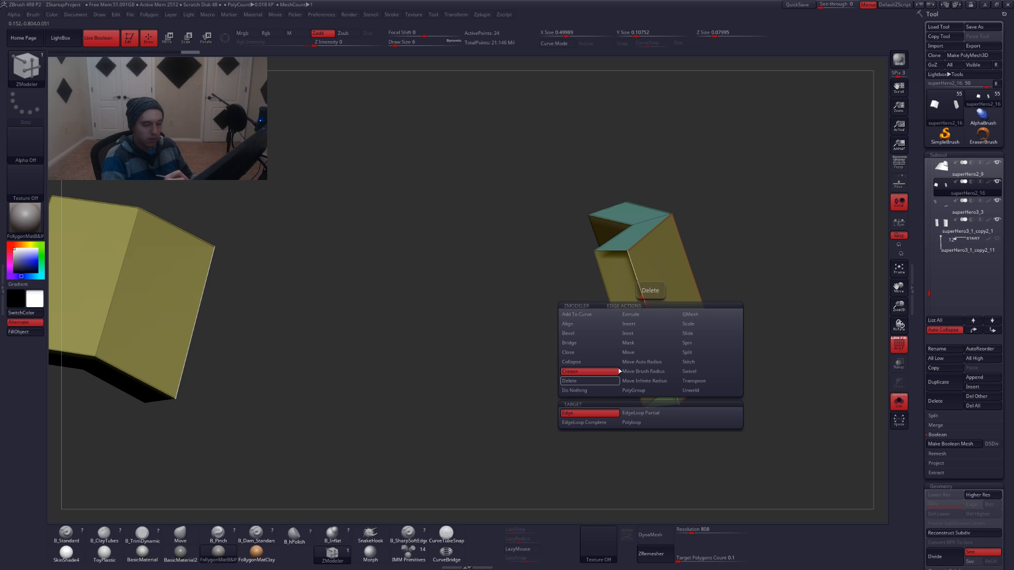
{"action": "left_click", "coordinate": [591, 342]}
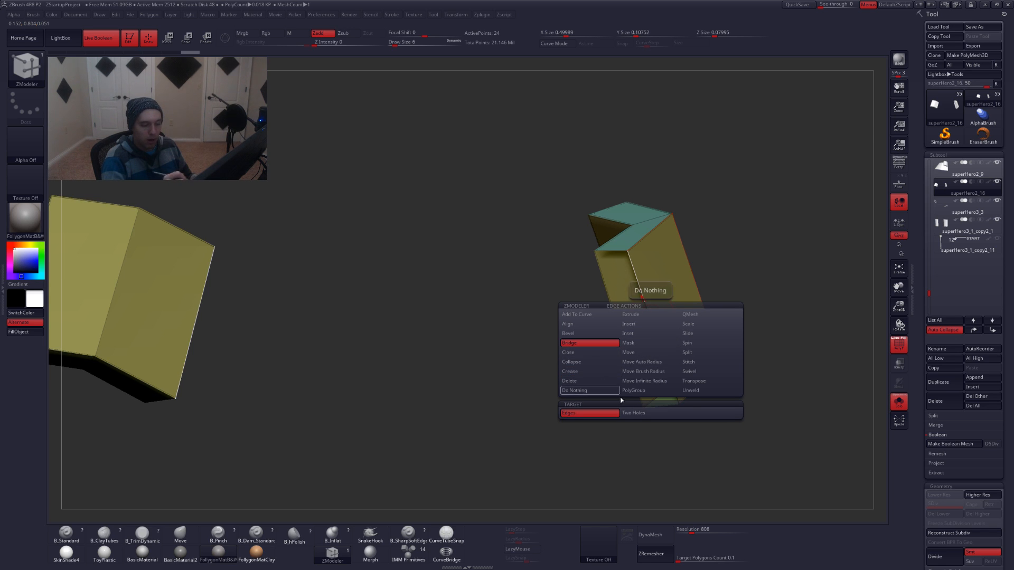
{"action": "left_click", "coordinate": [655, 333]}
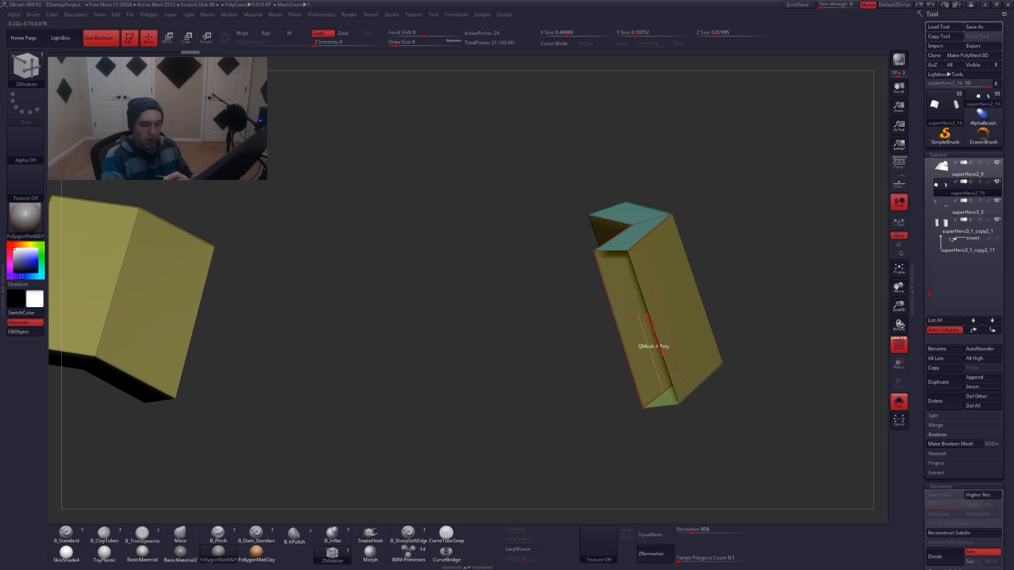
{"action": "left_click", "coordinate": [626, 351]}
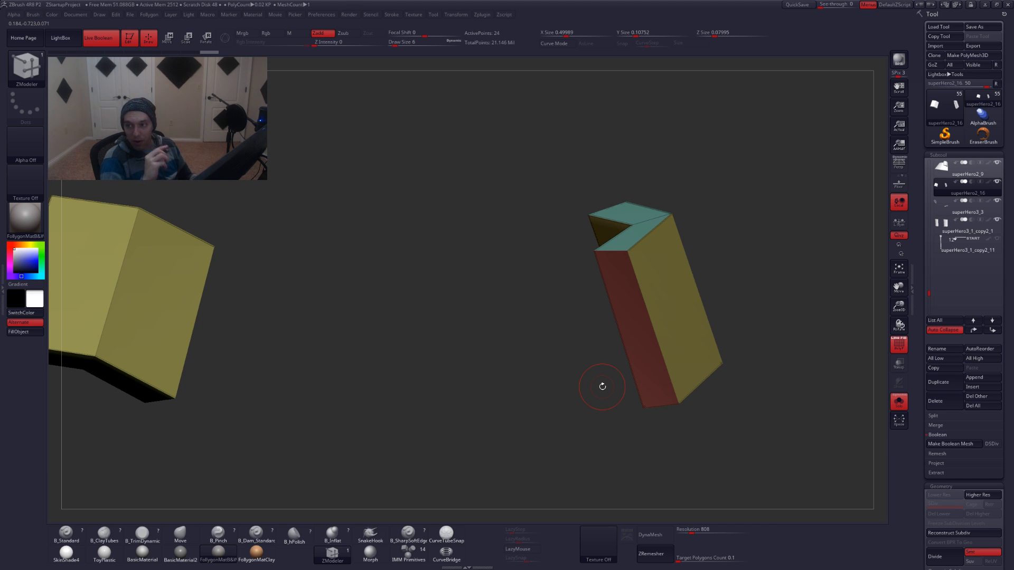
Check the subdivision preview and crease the edges around the flap's newly bridged face with the single Edge target
{"action": "key", "text": "f"}
{"action": "key", "text": "d"}
{"action": "left_click_drag", "start_coordinate": [634, 379], "coordinate": [591, 415], "text": "alt"}
{"action": "key", "text": "shift+d"}
{"action": "key", "text": "space"}
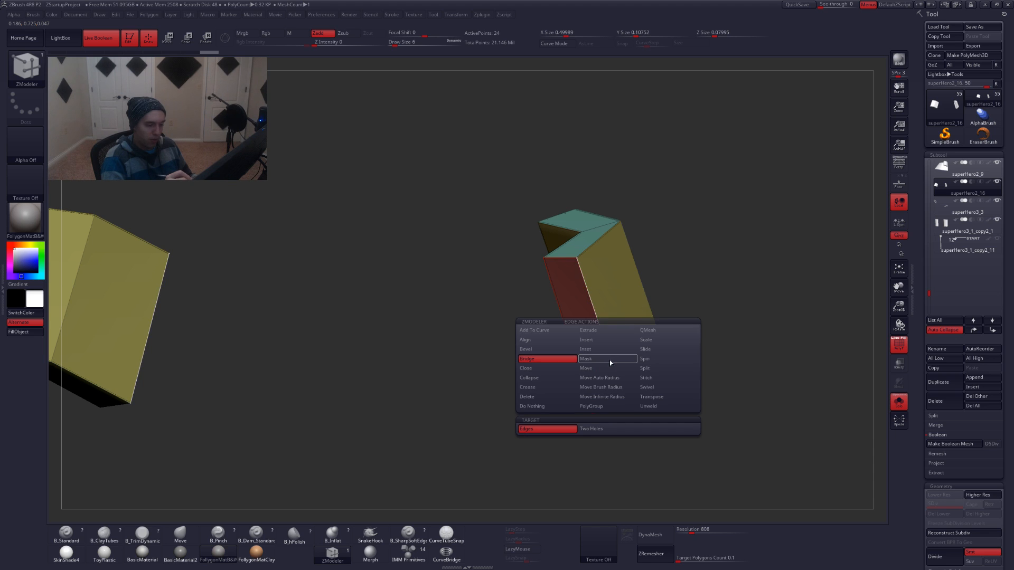
{"action": "left_click", "coordinate": [560, 389]}
{"action": "key", "text": "d"}
{"action": "key", "text": "shift+d"}
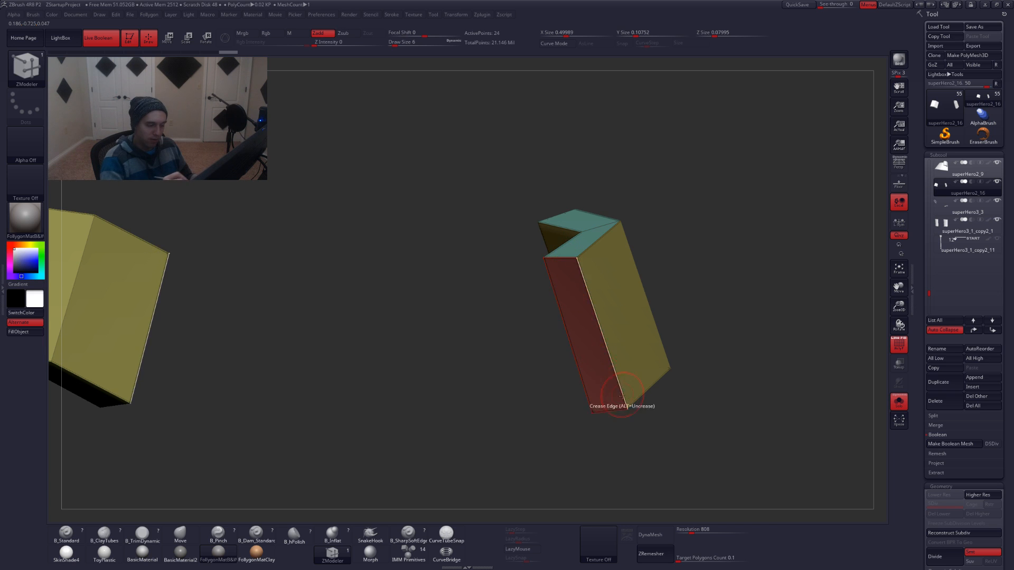
{"action": "mouse_move", "coordinate": [668, 369]}
{"action": "left_mouse_down"}
{"action": "mouse_move", "coordinate": [600, 423]}
{"action": "mouse_move", "coordinate": [549, 425]}
{"action": "mouse_move", "coordinate": [668, 374]}
{"action": "left_mouse_up"}
Examine the smoothed side flaps against the helmet and head from the front
{"action": "key", "text": "shift+f"}
{"action": "key", "text": "shift+s"}
{"action": "key", "text": "shift+s"}
{"action": "key", "text": "shift+s"}
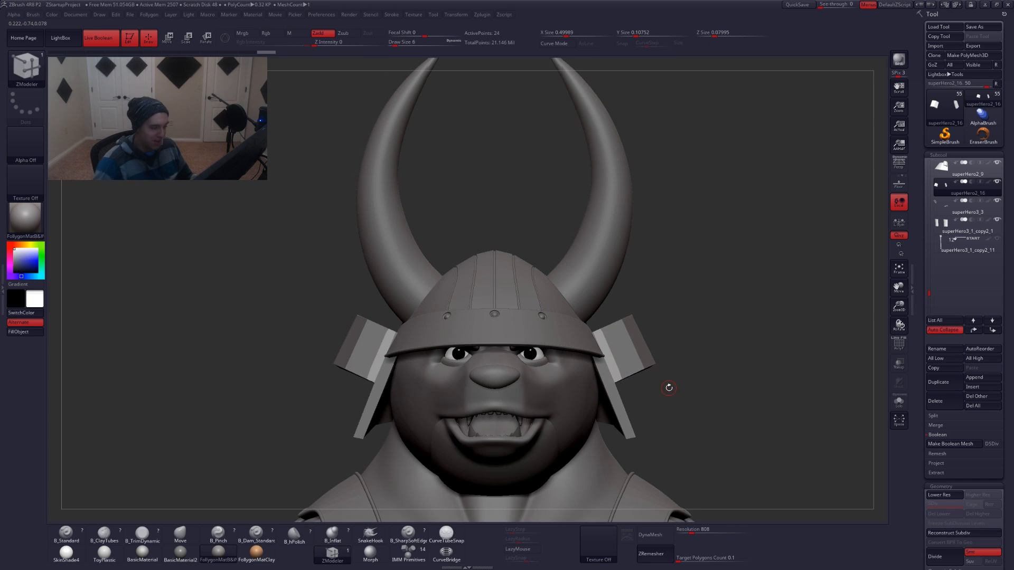
{"action": "key", "text": "shift+d"}
{"action": "left_click_drag", "start_coordinate": [660, 362], "coordinate": [677, 346], "text": "alt"}
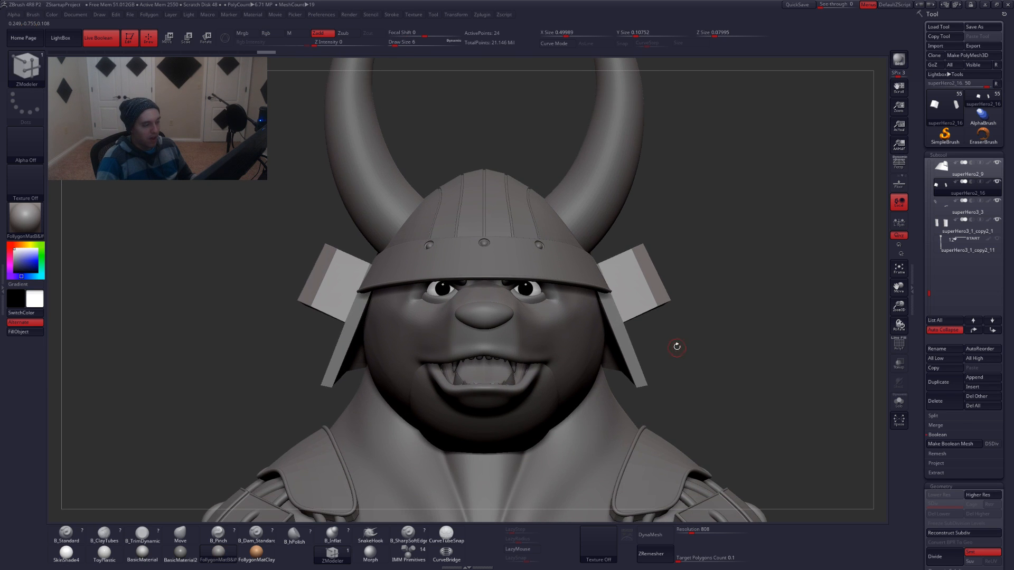
{"action": "key", "text": "d"}
{"action": "mouse_move", "coordinate": [945, 170]}
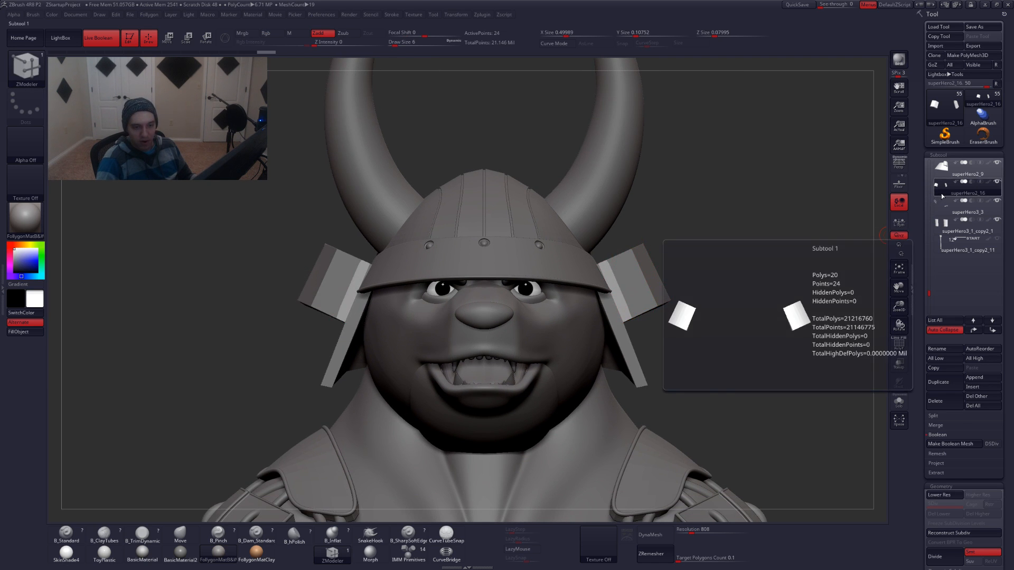
{"action": "left_click_drag", "start_coordinate": [777, 278], "coordinate": [718, 338], "text": "alt"}
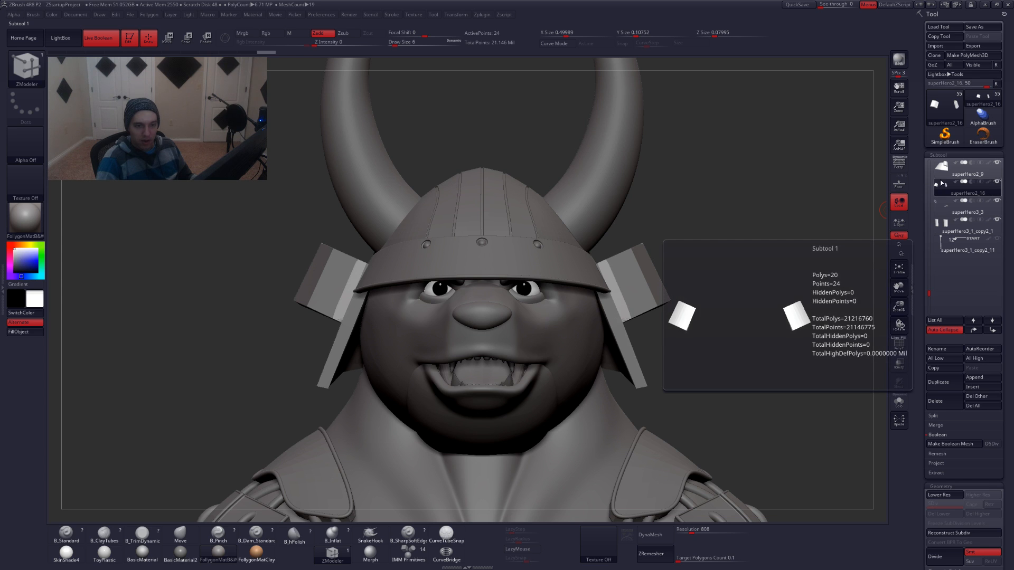
Make the superHero2_9 neck guard subtool active and isolate it with polyframes shown and the Move brush selected
{"action": "left_click", "coordinate": [942, 178]}
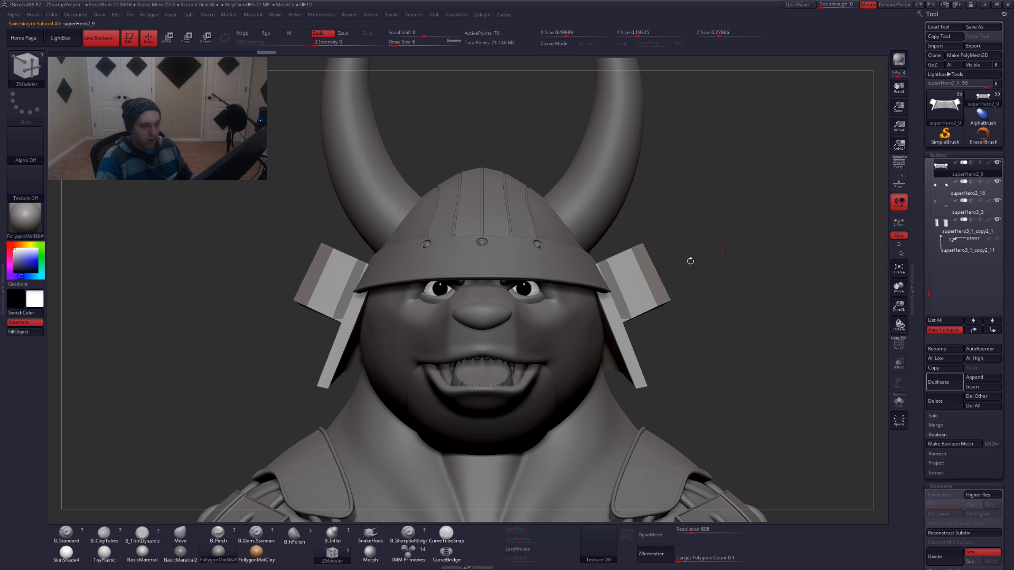
{"action": "key", "text": "alt+s"}
{"action": "key", "text": "b"}
{"action": "key", "text": "m"}
{"action": "key", "text": "v"}
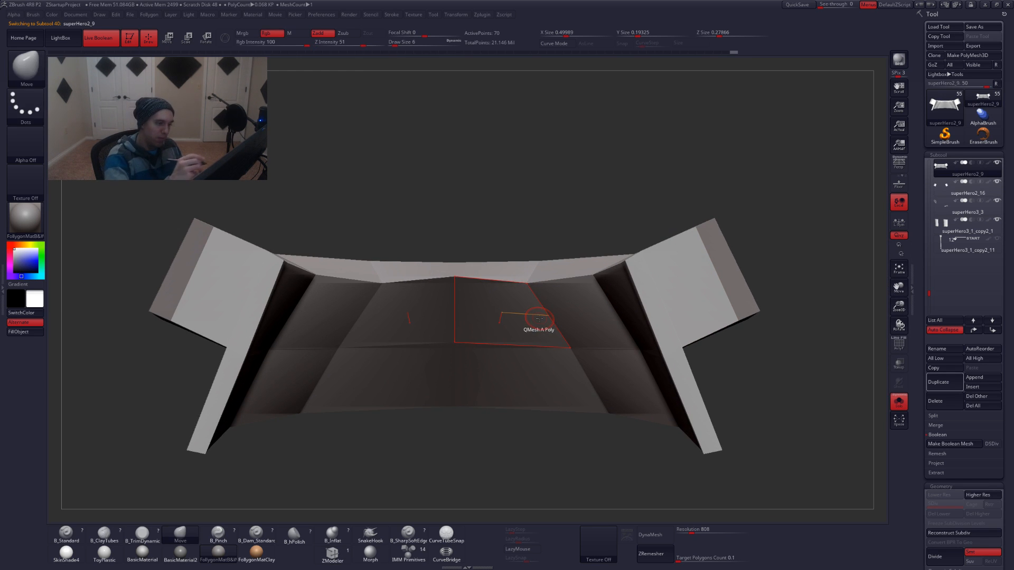
{"action": "key", "text": "f"}
{"action": "key", "text": "shift+f"}
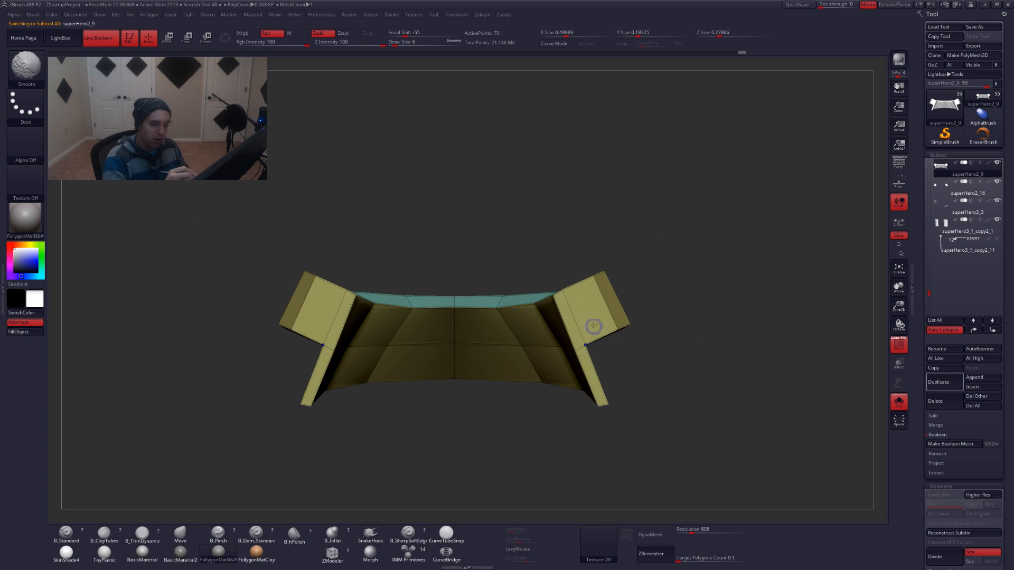
Hide the neck guard's two built-in side flaps, delete the hidden geometry and turn on double-sided display
{"action": "right_click_drag", "start_coordinate": [593, 328], "coordinate": [586, 368]}
{"action": "right_click_drag", "start_coordinate": [575, 277], "coordinate": [575, 269]}
{"action": "mouse_move", "coordinate": [575, 271]}
{"action": "left_mouse_down", "text": "ctrl+alt+shift"}
{"action": "mouse_move", "coordinate": [594, 332]}
{"action": "mouse_move", "coordinate": [629, 264]}
{"action": "left_mouse_up", "text": "ctrl+alt+shift"}
{"action": "mouse_move", "coordinate": [634, 333]}
{"action": "right_mouse_down", "text": "shift"}
{"action": "mouse_move", "coordinate": [636, 356]}
{"action": "mouse_move", "coordinate": [597, 342]}
{"action": "right_mouse_up", "text": "shift"}
{"action": "key", "text": "ctrl+f"}
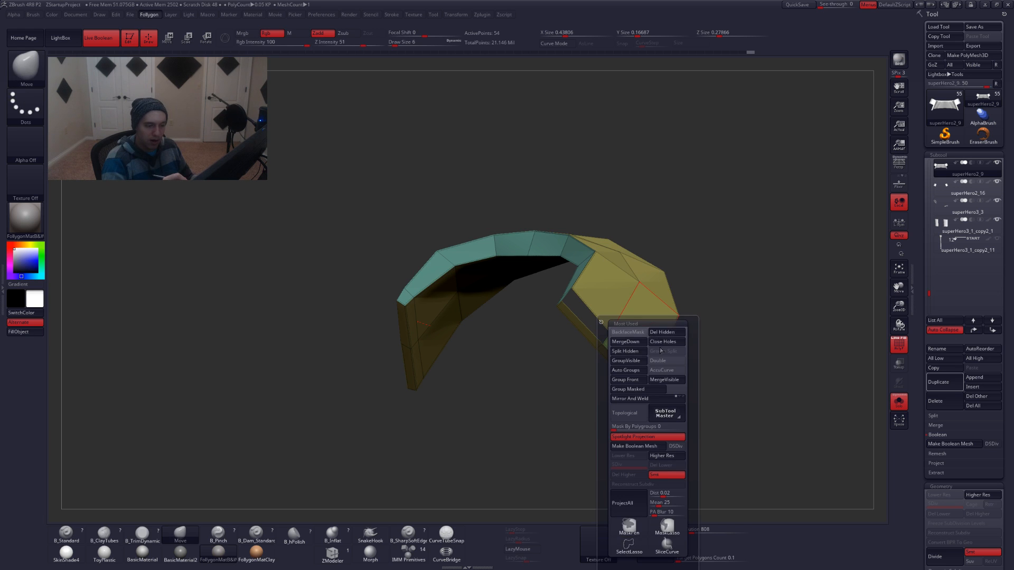
{"action": "left_click", "coordinate": [666, 334]}
{"action": "key", "text": "ctrl+f"}
{"action": "left_click", "coordinate": [650, 362]}
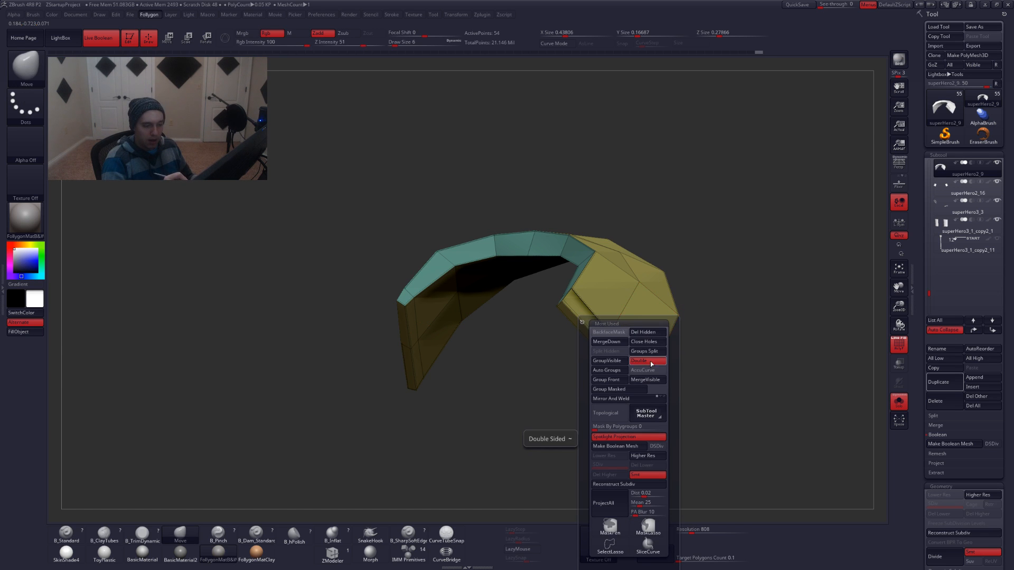
Bridge the open edges at the neck guard's cut end with ZModeler and check the smoothed preview
{"action": "left_click", "coordinate": [336, 553]}
{"action": "right_click_drag", "start_coordinate": [364, 463], "coordinate": [586, 370], "text": "ctrl"}
{"action": "right_click_drag", "start_coordinate": [617, 317], "coordinate": [575, 376]}
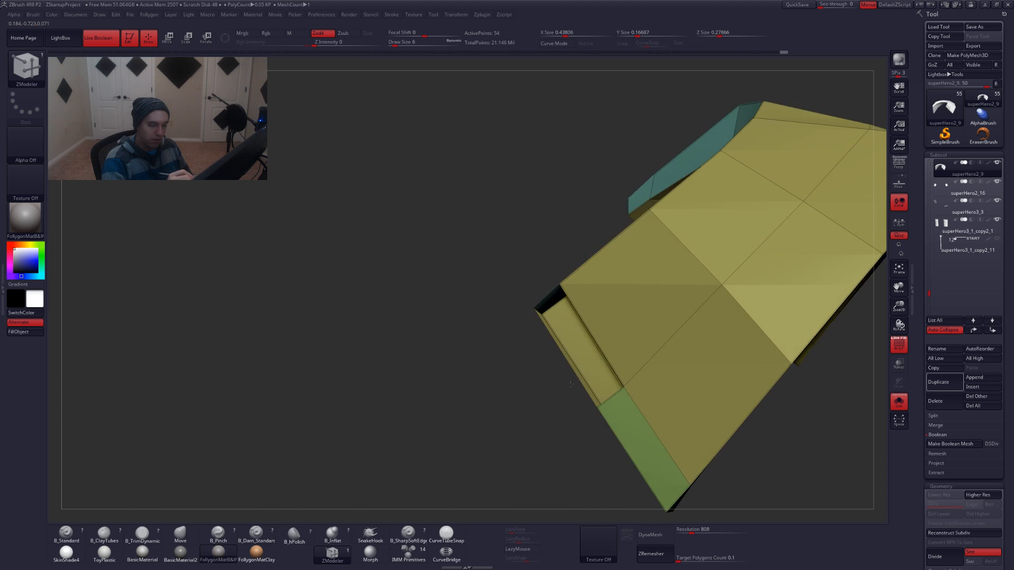
{"action": "key", "text": "space"}
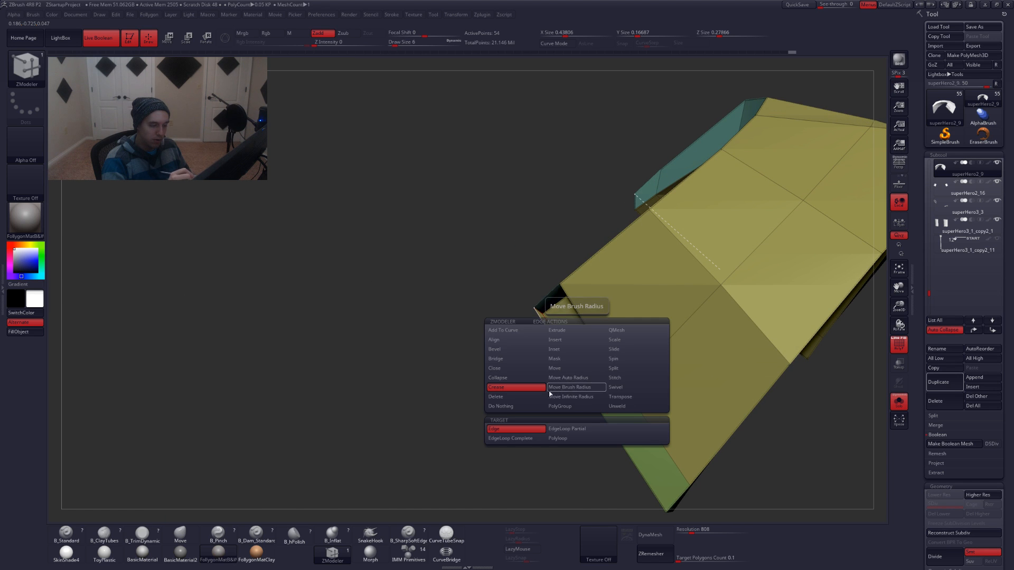
{"action": "left_click", "coordinate": [527, 364]}
{"action": "right_click_drag", "start_coordinate": [577, 340], "coordinate": [612, 384]}
{"action": "left_click", "coordinate": [606, 345]}
{"action": "left_click", "coordinate": [581, 348]}
{"action": "key", "text": "d"}
{"action": "key", "text": "shift+d"}
Delete the extra edge loop near the neck guard's end with the ZModeler edge Delete action
{"action": "key", "text": "space"}
{"action": "left_click", "coordinate": [558, 396]}
{"action": "left_click", "coordinate": [607, 429]}
{"action": "left_click", "coordinate": [609, 370]}
Insert a new polyloop through the end section of the neck guard with the Insert Polyloops action
{"action": "right_click_drag", "start_coordinate": [602, 382], "coordinate": [628, 353]}
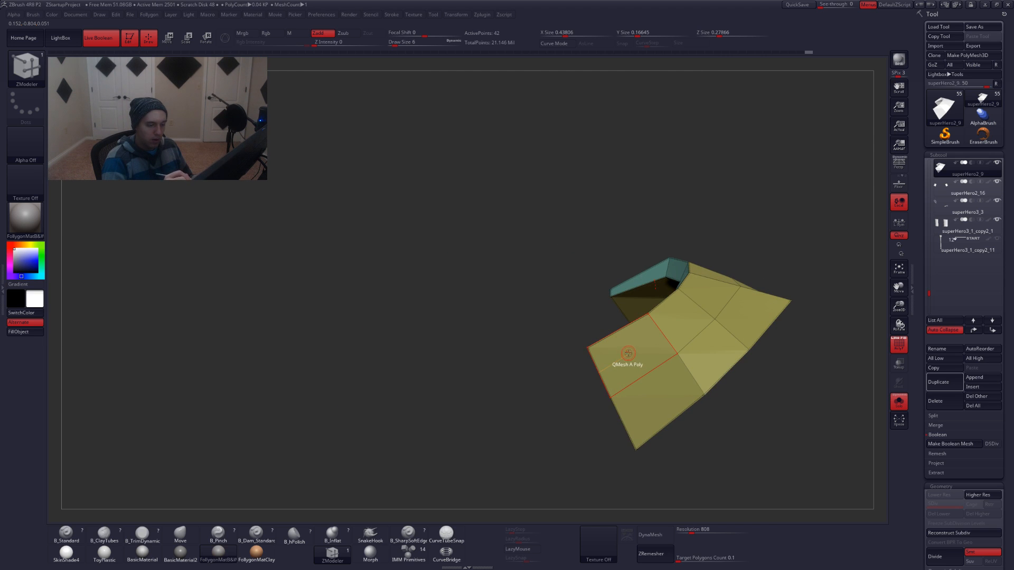
{"action": "key", "text": "space"}
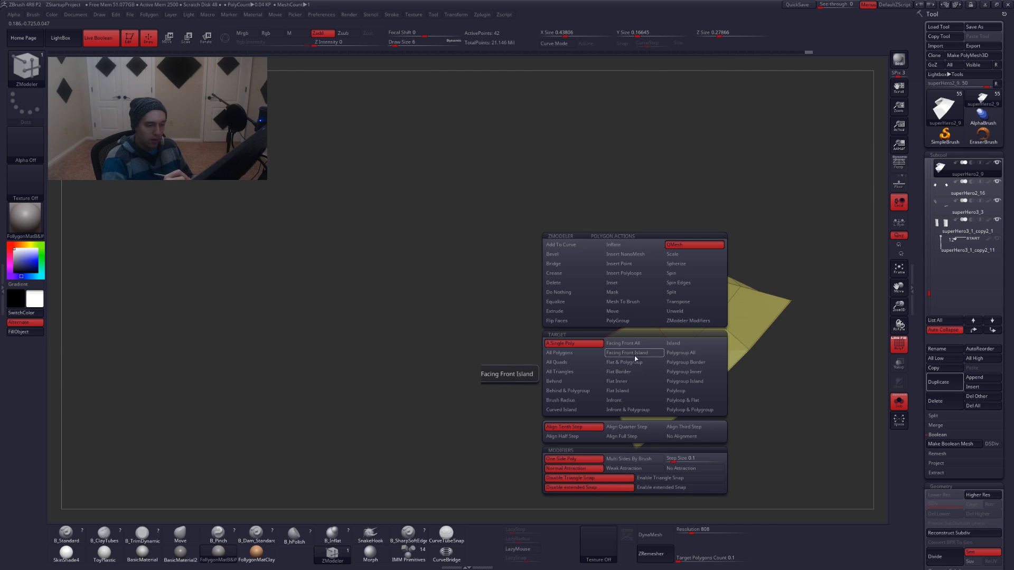
{"action": "left_click", "coordinate": [635, 273]}
{"action": "left_click", "coordinate": [678, 375]}
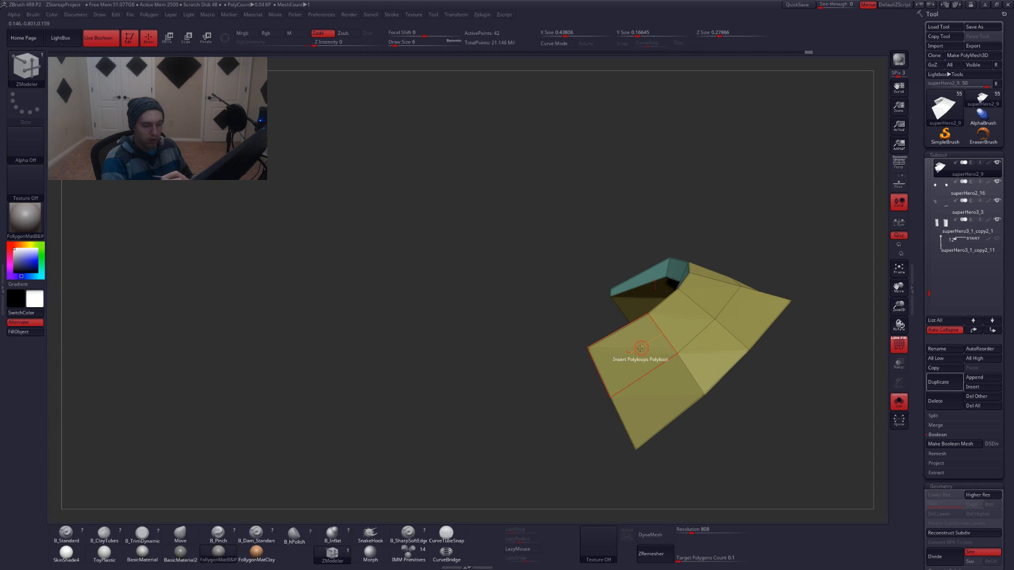
{"action": "left_click", "coordinate": [629, 348]}
{"action": "right_click_drag", "start_coordinate": [622, 373], "coordinate": [647, 342]}
Set the ZModeler edge action to Crease with the EdgeLoop Complete target
{"action": "key", "text": "space"}
{"action": "left_click", "coordinate": [584, 387]}
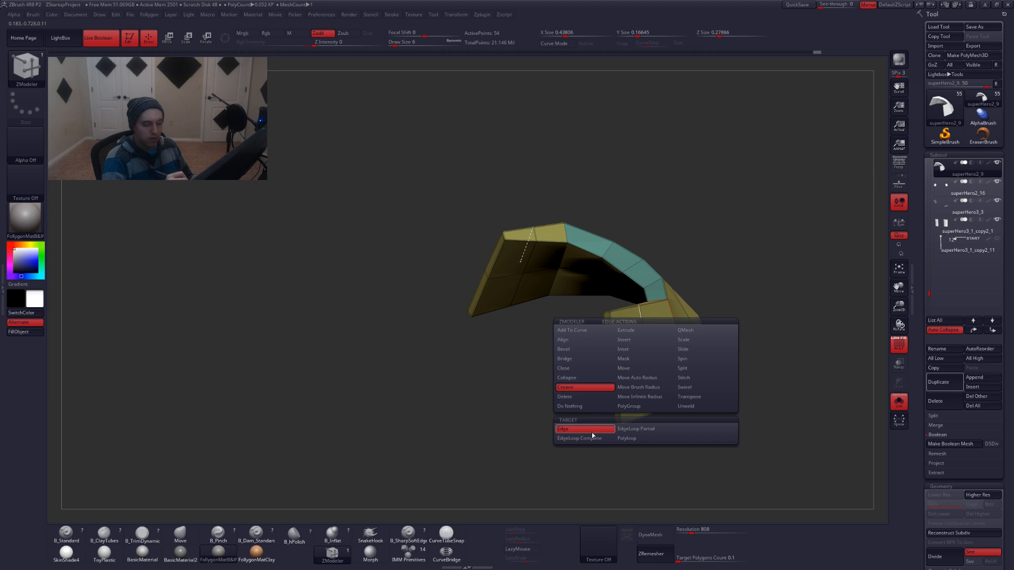
{"action": "left_click", "coordinate": [591, 437]}
{"action": "right_click_drag", "start_coordinate": [646, 347], "coordinate": [647, 429]}
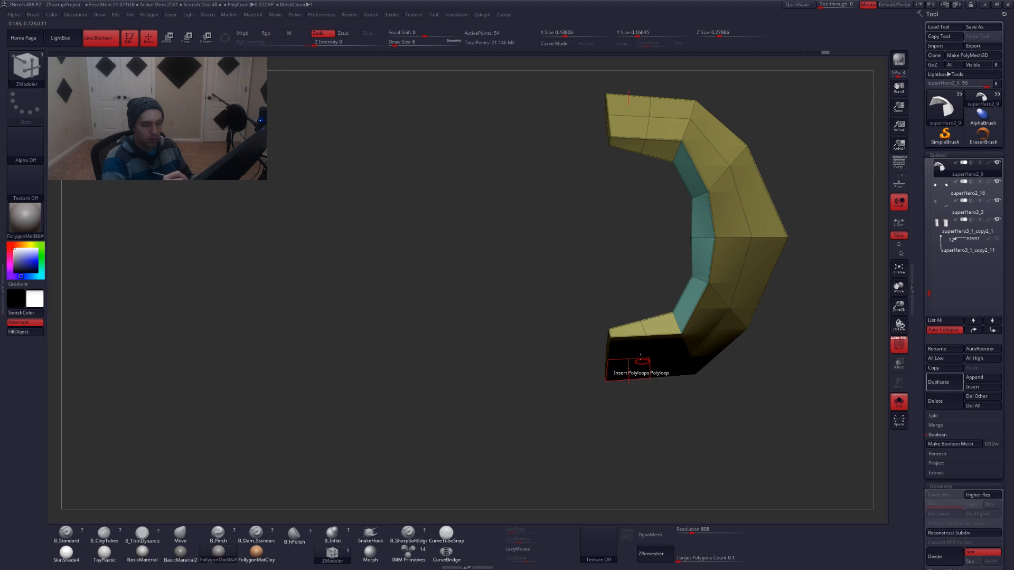
Mask part of the neck guard, invert the mask and shift the unmasked ends slightly outward with the transpose line
{"action": "left_click_drag", "start_coordinate": [635, 312], "coordinate": [636, 295], "text": "ctrl"}
{"action": "left_click", "coordinate": [653, 386], "text": "ctrl"}
{"action": "key", "text": "w"}
{"action": "left_click_drag", "start_coordinate": [646, 334], "coordinate": [646, 402], "text": "shift"}
{"action": "left_click_drag", "start_coordinate": [646, 368], "coordinate": [663, 408], "text": "shift"}
{"action": "key", "text": "q"}
Assign the whole neck guard to a single polygroup and view it smoothed against the helmet
{"action": "key", "text": "d"}
{"action": "mouse_move", "coordinate": [666, 410]}
{"action": "right_mouse_down"}
{"action": "mouse_move", "coordinate": [678, 384]}
{"action": "mouse_move", "coordinate": [675, 405]}
{"action": "mouse_move", "coordinate": [688, 393]}
{"action": "mouse_move", "coordinate": [660, 364]}
{"action": "mouse_move", "coordinate": [712, 374]}
{"action": "right_mouse_up"}
{"action": "key", "text": "ctrl+w"}
{"action": "key", "text": "shift+f"}
{"action": "key", "text": "v"}
{"action": "key", "text": "shift+f"}
{"action": "mouse_move", "coordinate": [645, 383]}
{"action": "right_mouse_down"}
{"action": "mouse_move", "coordinate": [672, 389]}
{"action": "mouse_move", "coordinate": [638, 367]}
{"action": "mouse_move", "coordinate": [617, 375]}
{"action": "right_mouse_up"}
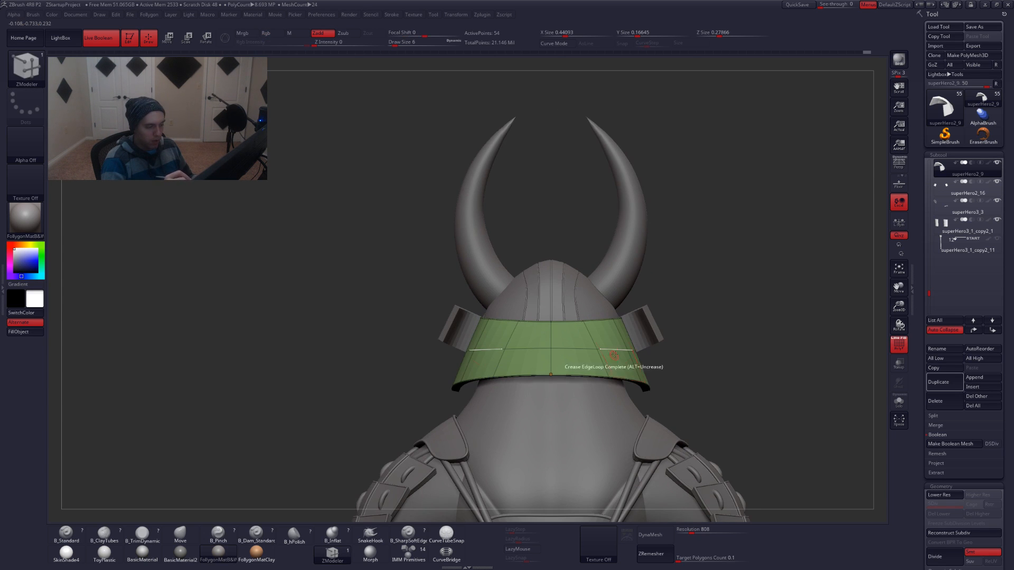
Insert two horizontal polyloops around the neck guard, one in the upper row and one in the lower row
{"action": "key", "text": "shift+d"}
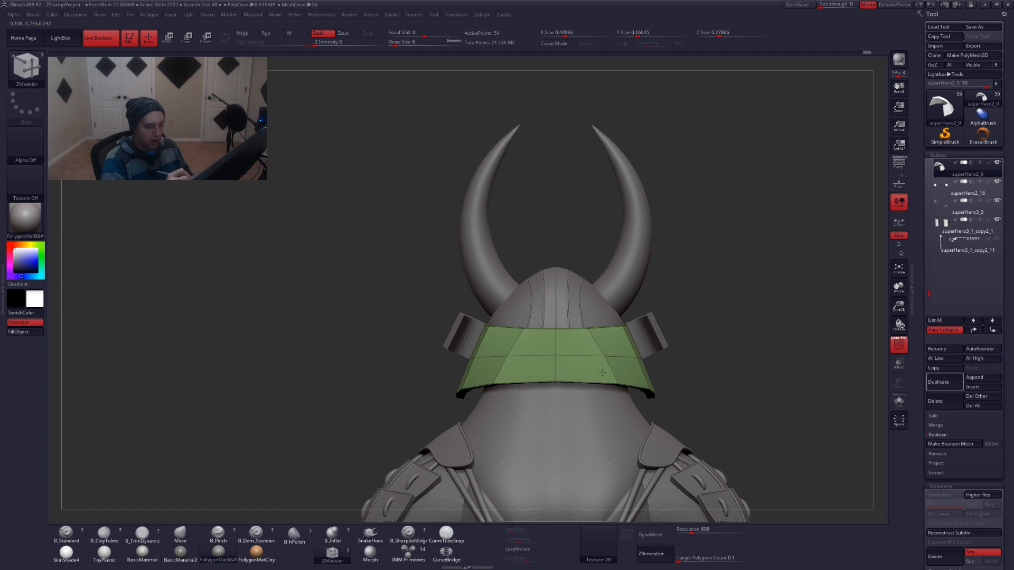
{"action": "key", "text": "v"}
{"action": "key", "text": "shift+f"}
{"action": "key", "text": "shift+f"}
{"action": "left_click", "coordinate": [550, 329]}
{"action": "left_click", "coordinate": [546, 373]}
Uncrease a complete edge loop on the neck guard with the EdgeLoop Complete target
{"action": "right_click_drag", "start_coordinate": [592, 381], "coordinate": [560, 395]}
{"action": "left_click_drag", "start_coordinate": [560, 395], "coordinate": [595, 407], "text": "alt"}
{"action": "key", "text": "space"}
{"action": "key", "text": "space"}
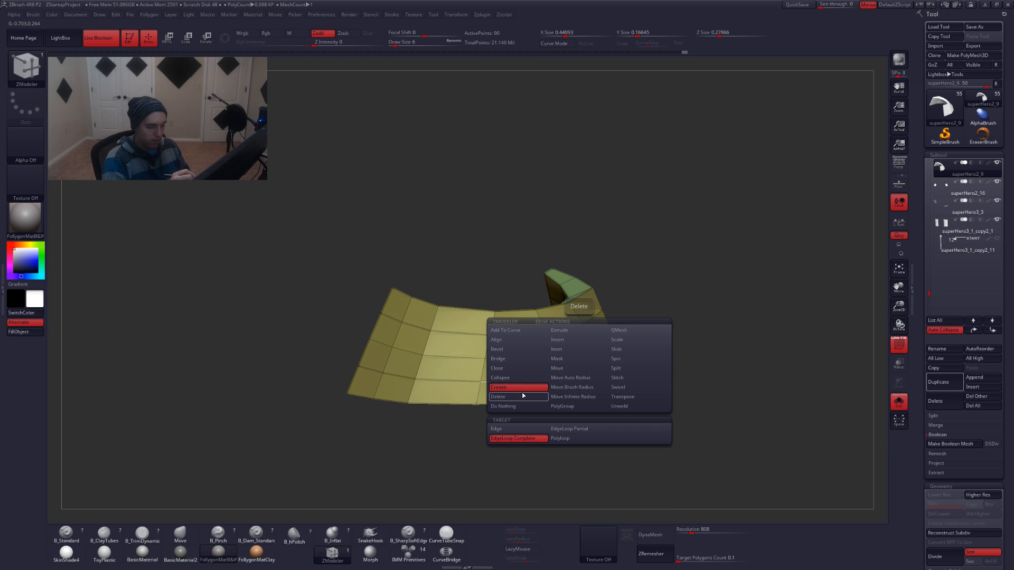
{"action": "left_click", "coordinate": [578, 378], "text": "alt"}
Nudge the neck guard's upper front corners with the Move brush at a draw size of 7
{"action": "mouse_move", "coordinate": [563, 416]}
{"action": "left_mouse_down"}
{"action": "mouse_move", "coordinate": [581, 403]}
{"action": "mouse_move", "coordinate": [612, 407]}
{"action": "mouse_move", "coordinate": [656, 338]}
{"action": "mouse_move", "coordinate": [585, 351]}
{"action": "left_mouse_up"}
{"action": "key", "text": "b"}
{"action": "key", "text": "m"}
{"action": "key", "text": "v"}
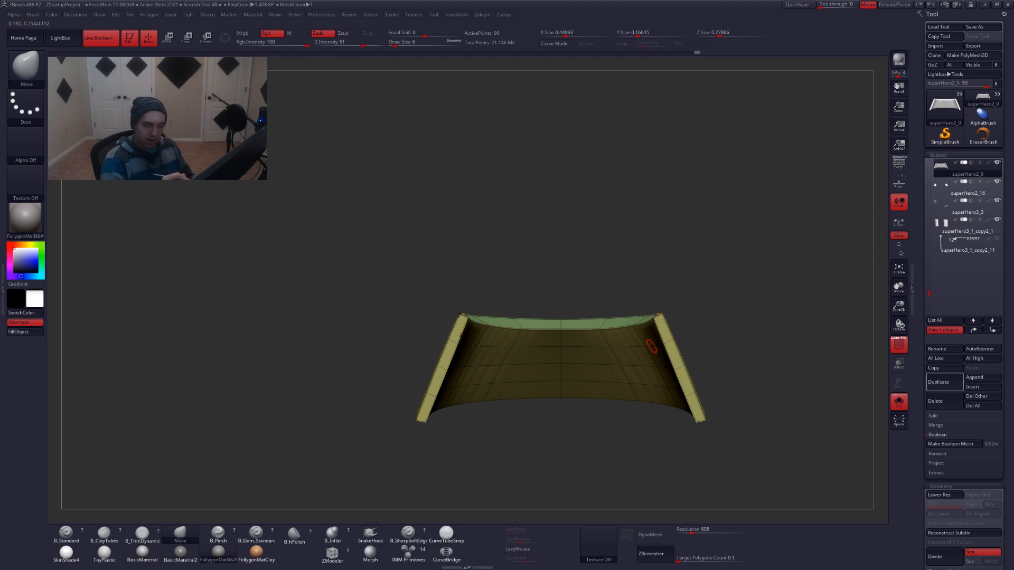
{"action": "key", "text": "space"}
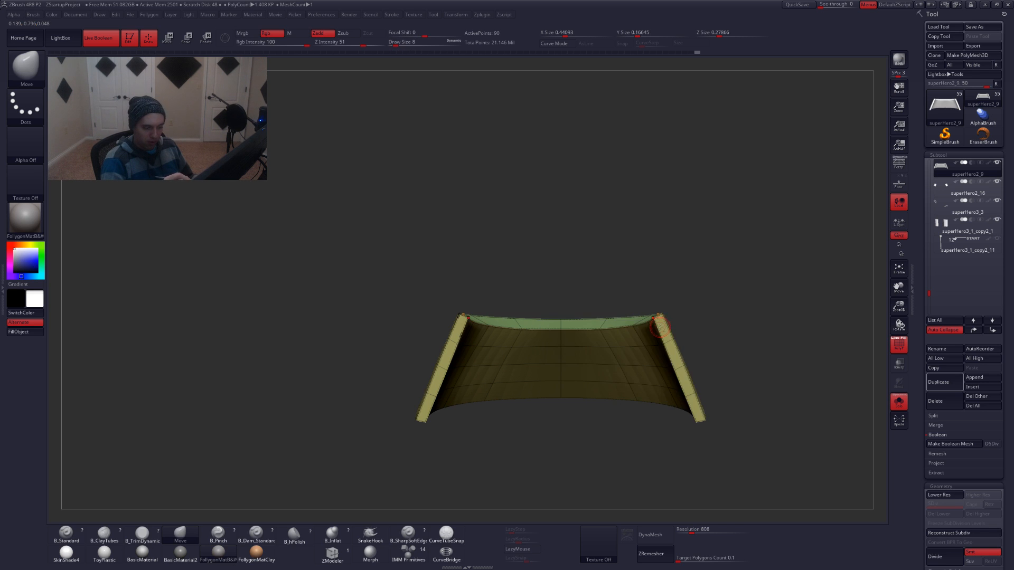
{"action": "right_click_drag", "start_coordinate": [660, 323], "coordinate": [662, 338], "text": "ctrl"}
{"action": "key", "text": "space"}
{"action": "left_click_drag", "start_coordinate": [655, 320], "coordinate": [654, 320]}
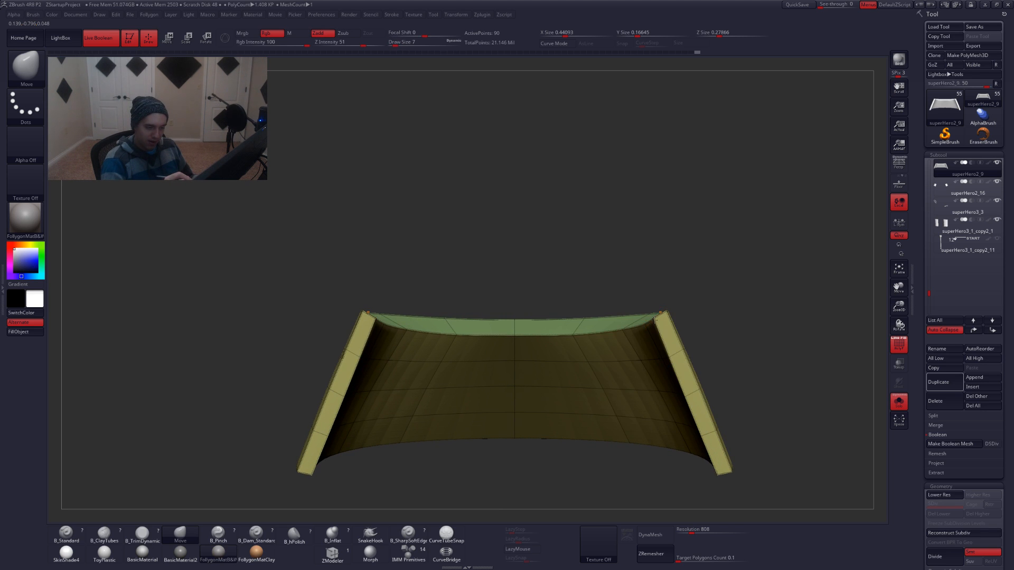
Adjust the middle of the neck guard's rim with the Move brush at draw size 11
{"action": "mouse_move", "coordinate": [654, 339]}
{"action": "right_mouse_down", "text": "ctrl"}
{"action": "mouse_move", "coordinate": [655, 318]}
{"action": "mouse_move", "coordinate": [625, 330]}
{"action": "mouse_move", "coordinate": [560, 378]}
{"action": "mouse_move", "coordinate": [576, 391]}
{"action": "right_mouse_up", "text": "ctrl"}
{"action": "key", "text": "space"}
{"action": "left_click_drag", "start_coordinate": [577, 392], "coordinate": [578, 393]}
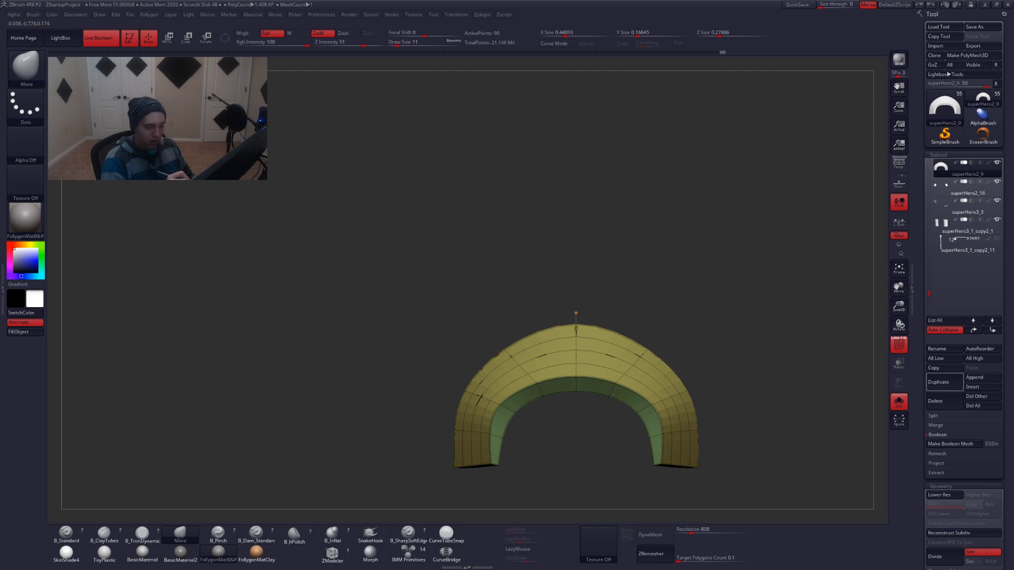
Show the whole character and inspect the neck guard's fit behind the helmet
{"action": "right_click_drag", "start_coordinate": [567, 386], "coordinate": [605, 360]}
{"action": "key", "text": "alt+s"}
{"action": "key", "text": "shift+f"}
{"action": "key", "text": "shift+f"}
{"action": "key", "text": "shift+d"}
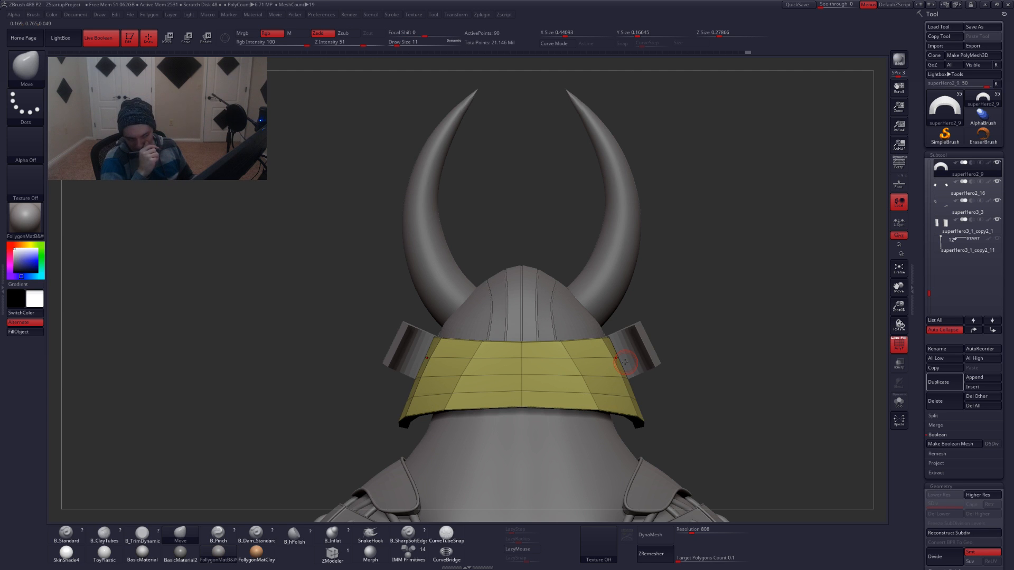
Isolate the neck guard and set the ZModeler edge action to Bevel with the EdgeLoop Complete target
{"action": "key", "text": "alt+s"}
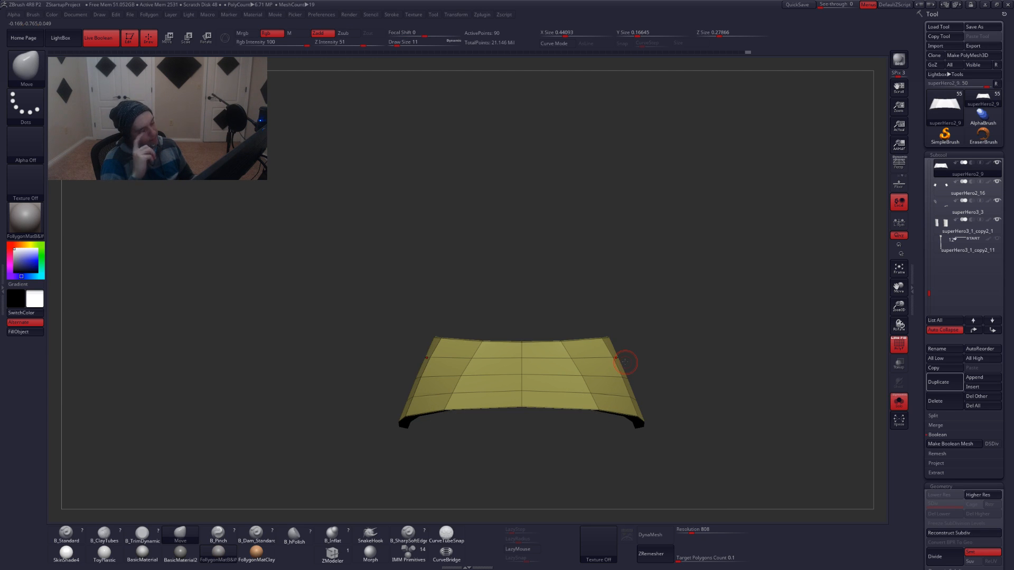
{"action": "left_click", "coordinate": [343, 560]}
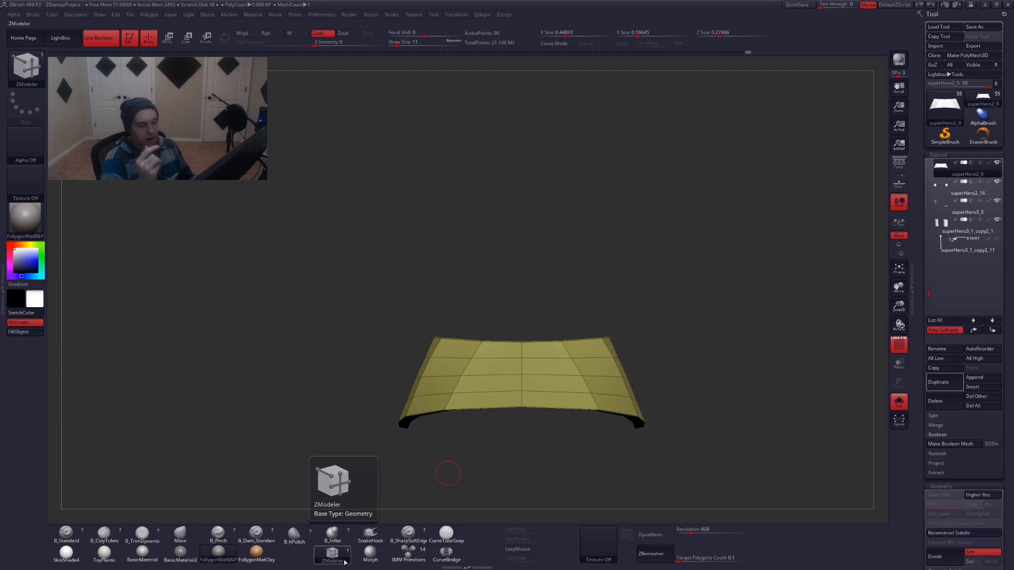
{"action": "right_click_drag", "start_coordinate": [586, 348], "coordinate": [602, 376], "text": "ctrl"}
{"action": "key", "text": "space"}
{"action": "left_click", "coordinate": [537, 357]}
{"action": "left_click", "coordinate": [542, 351]}
Examine how the plates of the body armour are built, using an isolated view as reference for the neck guard
{"action": "right_click_drag", "start_coordinate": [640, 404], "coordinate": [617, 325], "text": "ctrl"}
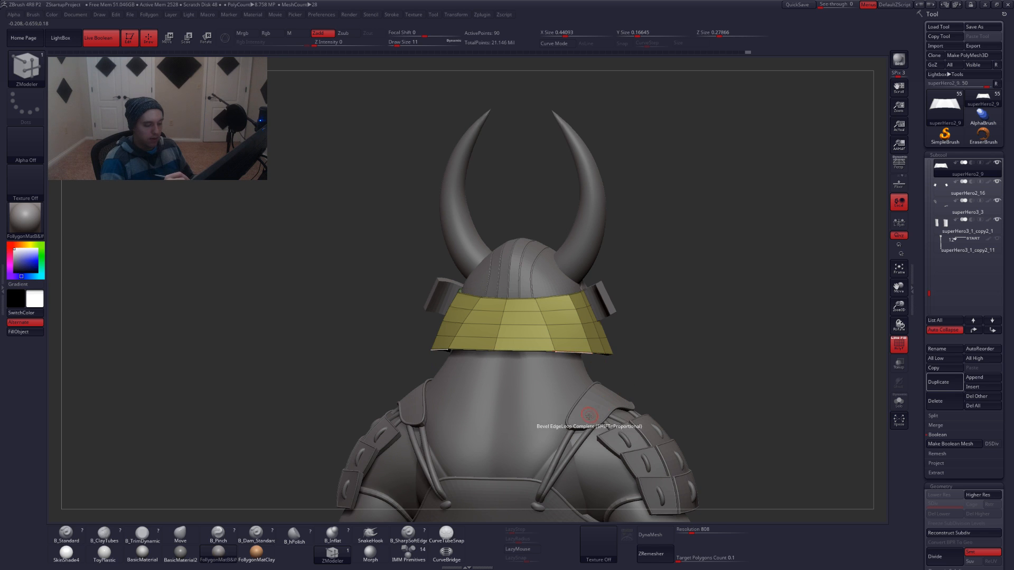
{"action": "right_click_drag", "start_coordinate": [590, 415], "coordinate": [591, 442]}
{"action": "right_click_drag", "start_coordinate": [523, 447], "coordinate": [535, 361]}
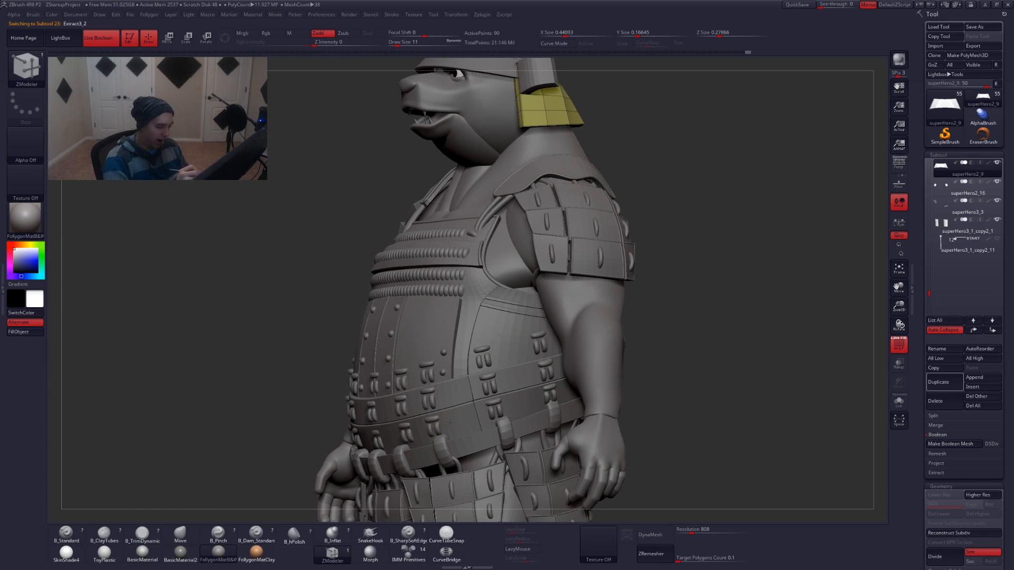
{"action": "key", "text": "alt+s"}
{"action": "mouse_move", "coordinate": [437, 421]}
{"action": "right_mouse_down", "text": "ctrl"}
{"action": "mouse_move", "coordinate": [511, 430]}
{"action": "mouse_move", "coordinate": [451, 435]}
{"action": "mouse_move", "coordinate": [497, 402]}
{"action": "mouse_move", "coordinate": [489, 429]}
{"action": "mouse_move", "coordinate": [533, 400]}
{"action": "mouse_move", "coordinate": [469, 436]}
{"action": "mouse_move", "coordinate": [471, 394]}
{"action": "mouse_move", "coordinate": [455, 374]}
{"action": "mouse_move", "coordinate": [533, 164]}
{"action": "mouse_move", "coordinate": [573, 177]}
{"action": "mouse_move", "coordinate": [598, 217]}
{"action": "mouse_move", "coordinate": [642, 235]}
{"action": "mouse_move", "coordinate": [676, 227]}
{"action": "mouse_move", "coordinate": [609, 347]}
{"action": "right_mouse_up", "text": "ctrl"}
{"action": "key", "text": "shift+f"}
{"action": "key", "text": "b"}
{"action": "key", "text": "z"}
{"action": "key", "text": "m"}
{"action": "key", "text": "shift+f"}
{"action": "key", "text": "shift+f"}
Make the neck guard the active subtool again and isolate it unsmoothed with its polyframe shown
{"action": "left_click", "coordinate": [604, 219], "text": "alt"}
{"action": "key", "text": "shift+s"}
{"action": "key", "text": "d"}
{"action": "right_click_drag", "start_coordinate": [606, 312], "coordinate": [623, 359], "text": "ctrl"}
{"action": "key", "text": "shift+f"}
{"action": "key", "text": "shift+d"}
{"action": "right_click_drag", "start_coordinate": [590, 324], "coordinate": [623, 395], "text": "alt"}
{"action": "right_click_drag", "start_coordinate": [623, 395], "coordinate": [594, 384], "text": "alt"}
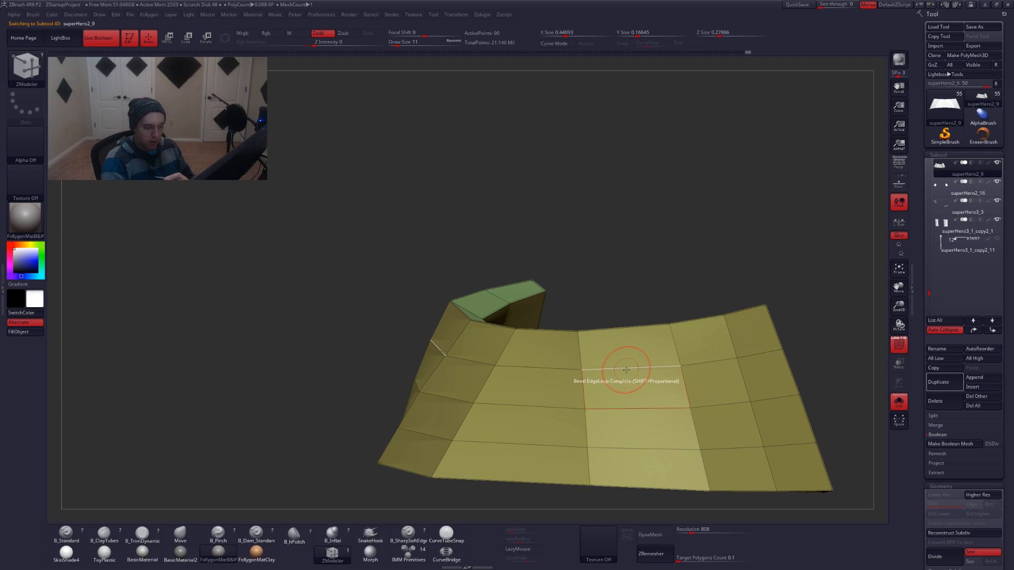
Bevel the three horizontal edge loops of the neck guard into narrow bands running all the way around
{"action": "left_click", "coordinate": [627, 369]}
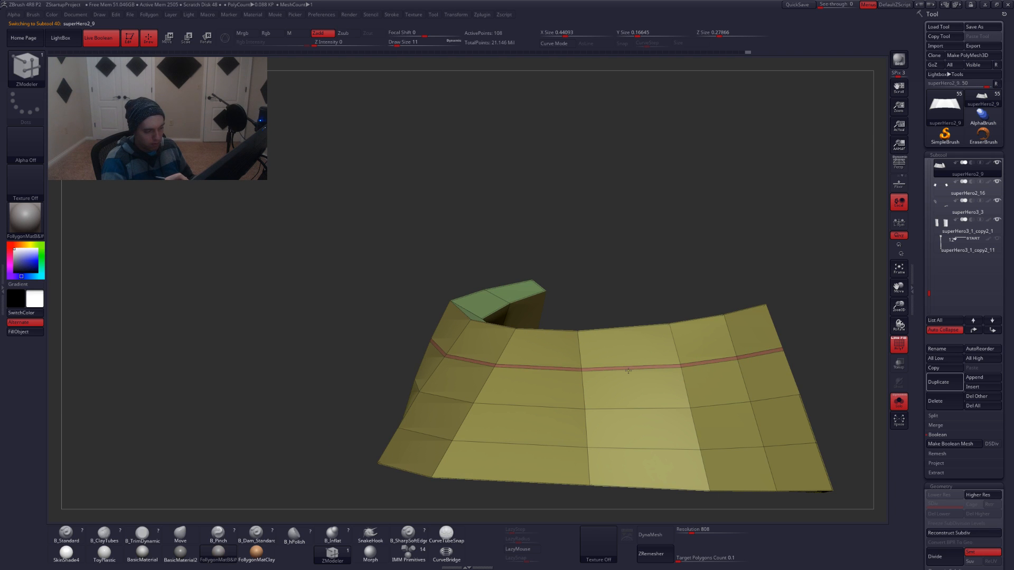
{"action": "left_click", "coordinate": [622, 407]}
{"action": "left_click", "coordinate": [620, 449]}
Extrude the three narrow bands inward with the Polyloop target to cut recessed grooves between the neck guard's plates
{"action": "right_click_drag", "start_coordinate": [646, 370], "coordinate": [658, 344], "text": "ctrl"}
{"action": "right_click_drag", "start_coordinate": [679, 390], "coordinate": [568, 394], "text": "alt"}
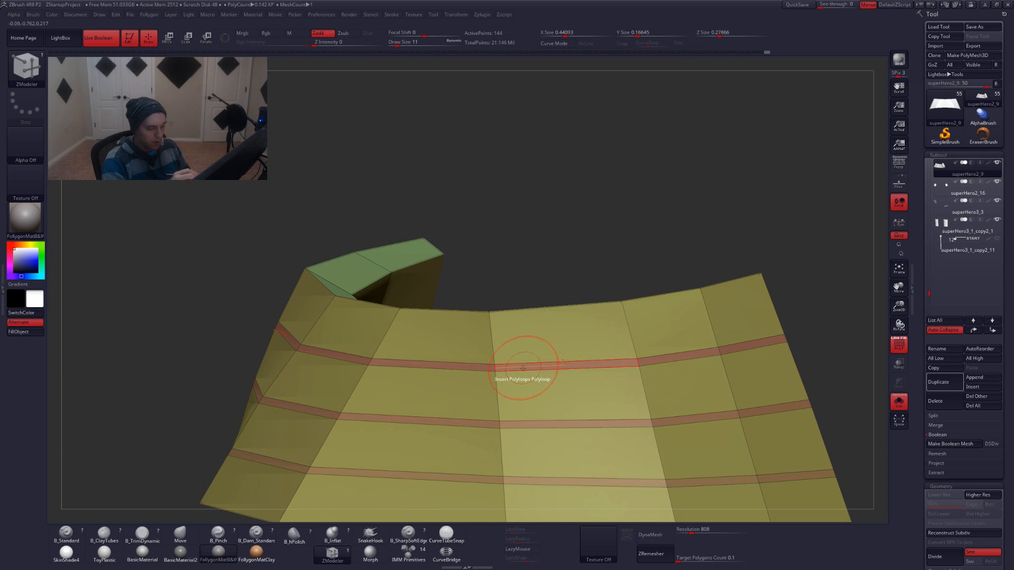
{"action": "key", "text": "space"}
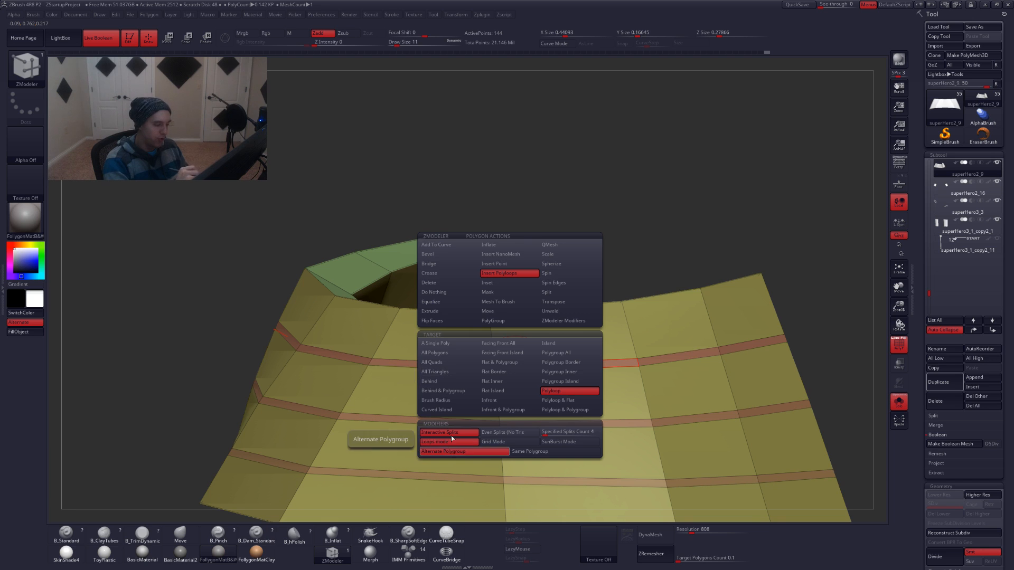
{"action": "left_click", "coordinate": [449, 310]}
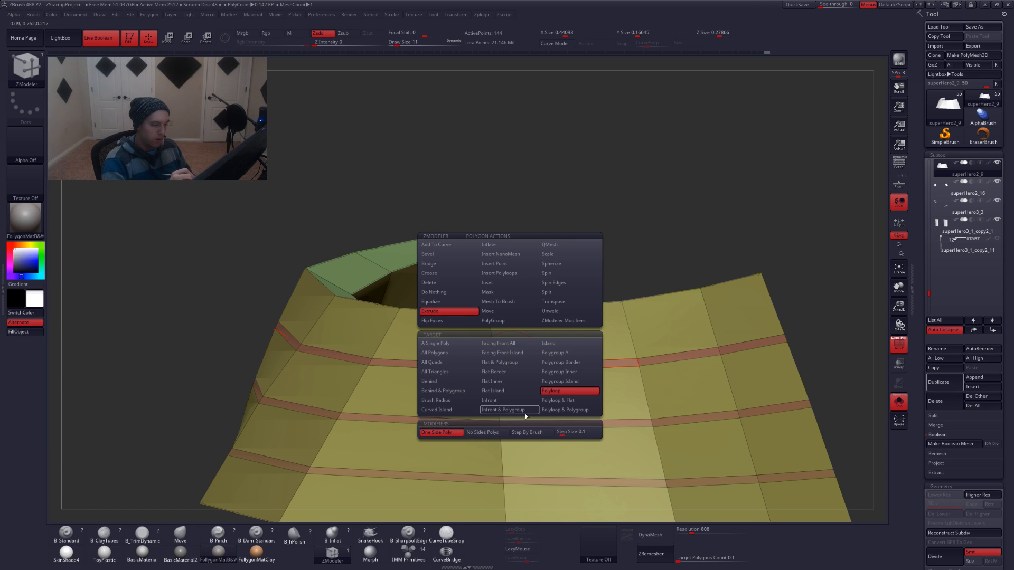
{"action": "right_click_drag", "start_coordinate": [600, 374], "coordinate": [635, 362]}
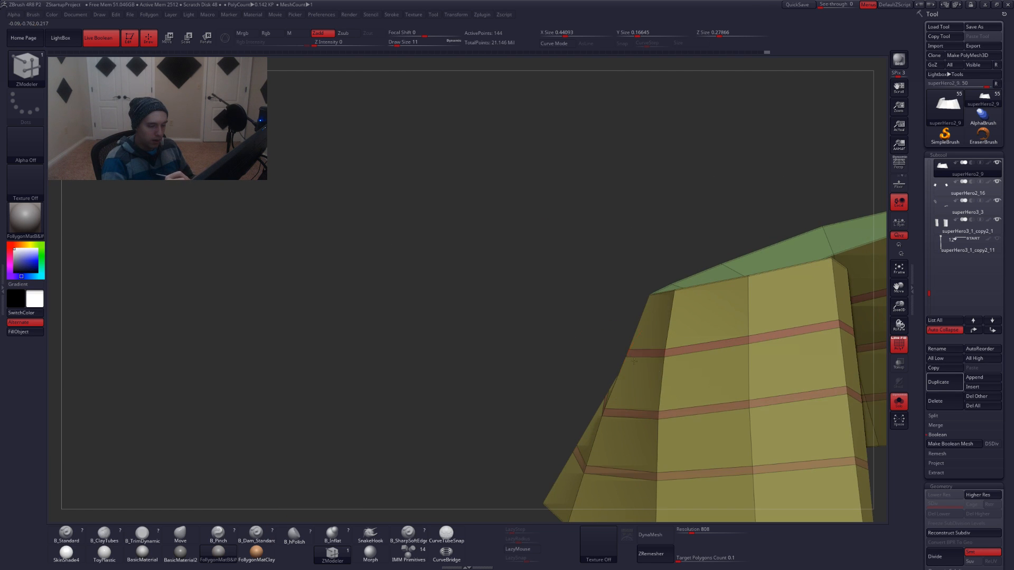
{"action": "left_click", "coordinate": [653, 354]}
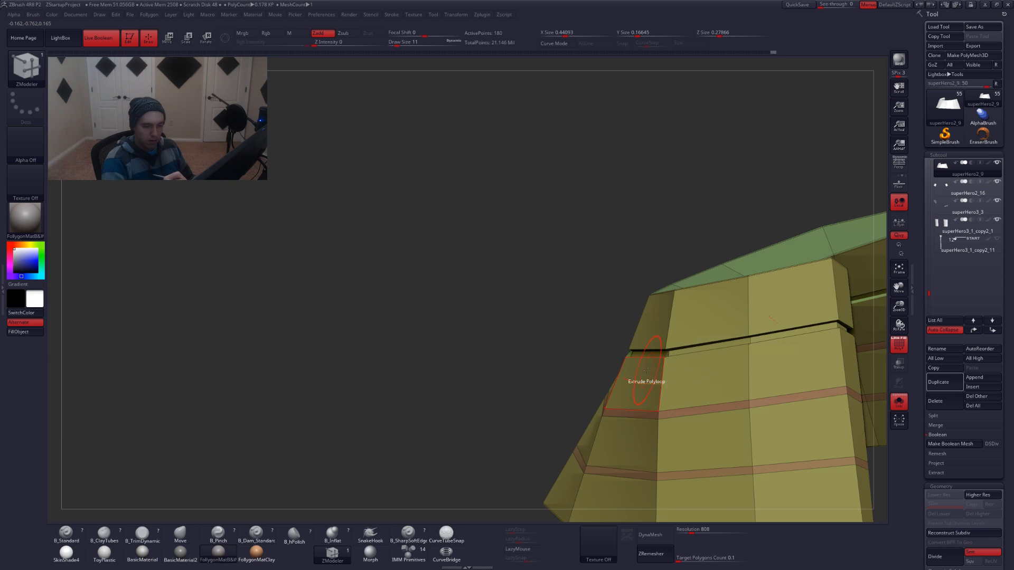
{"action": "key", "text": "ctrl+z"}
{"action": "left_click", "coordinate": [653, 352]}
{"action": "right_click_drag", "start_coordinate": [659, 363], "coordinate": [691, 381], "text": "ctrl"}
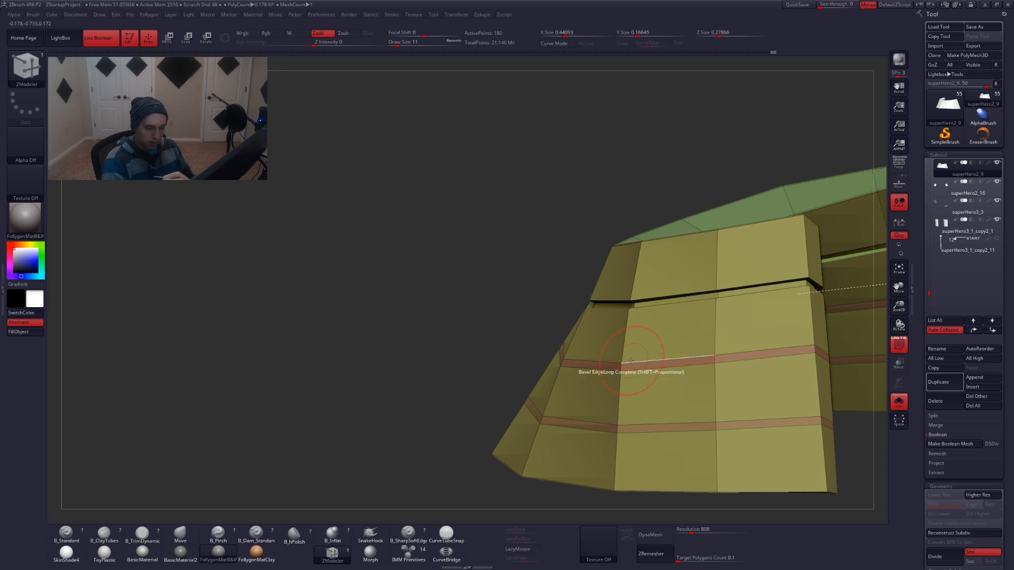
{"action": "left_click", "coordinate": [641, 361]}
{"action": "left_click", "coordinate": [599, 425]}
{"action": "right_click_drag", "start_coordinate": [600, 426], "coordinate": [585, 388], "text": "ctrl"}
{"action": "key", "text": "d"}
{"action": "key", "text": "shift+d"}
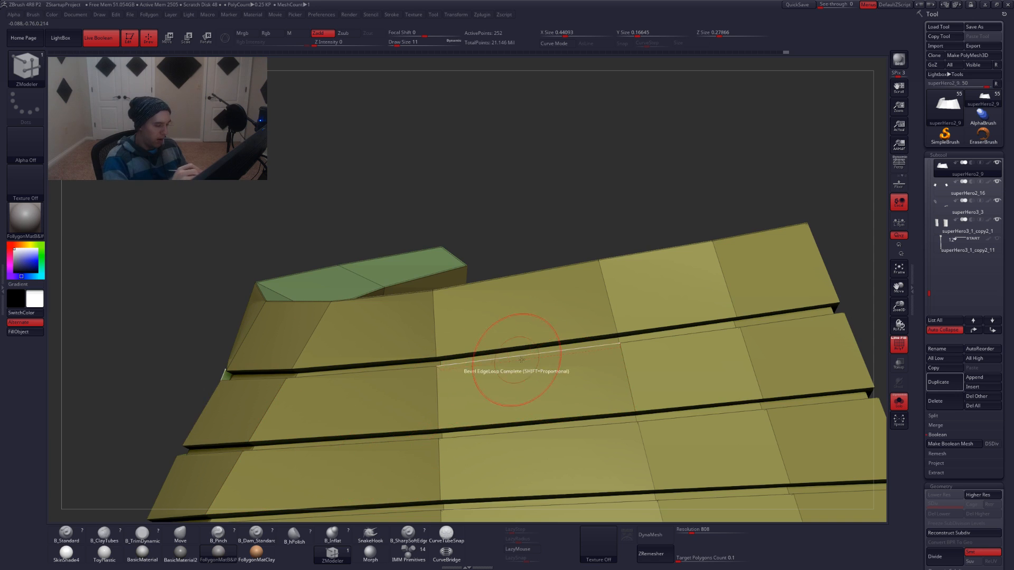
Set the ZModeler edge action to Crease with EdgeLoop Complete and crease the edge loops bordering the three grooves
{"action": "right_click_drag", "start_coordinate": [514, 351], "coordinate": [569, 343]}
{"action": "key", "text": "space"}
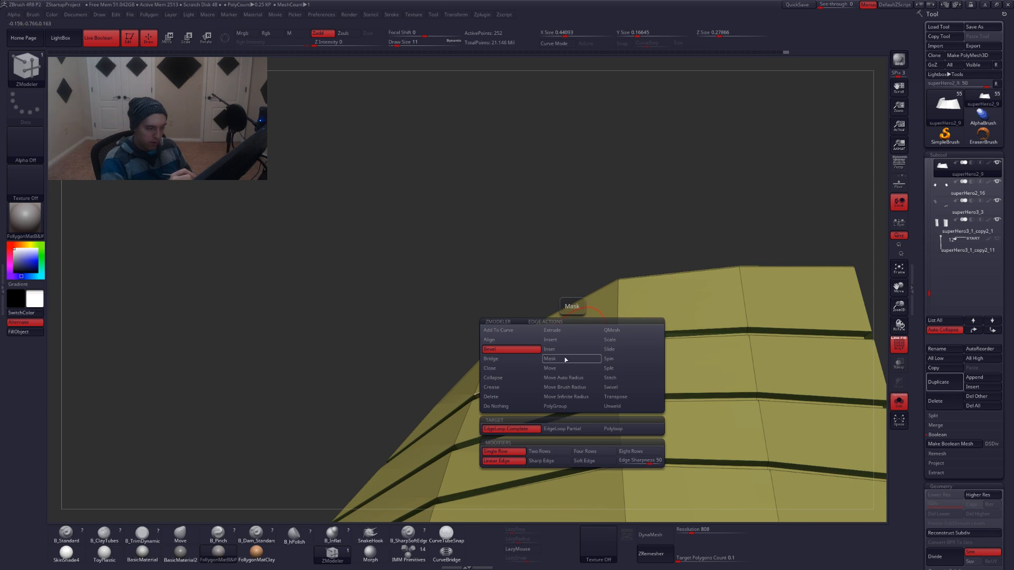
{"action": "left_click", "coordinate": [512, 387]}
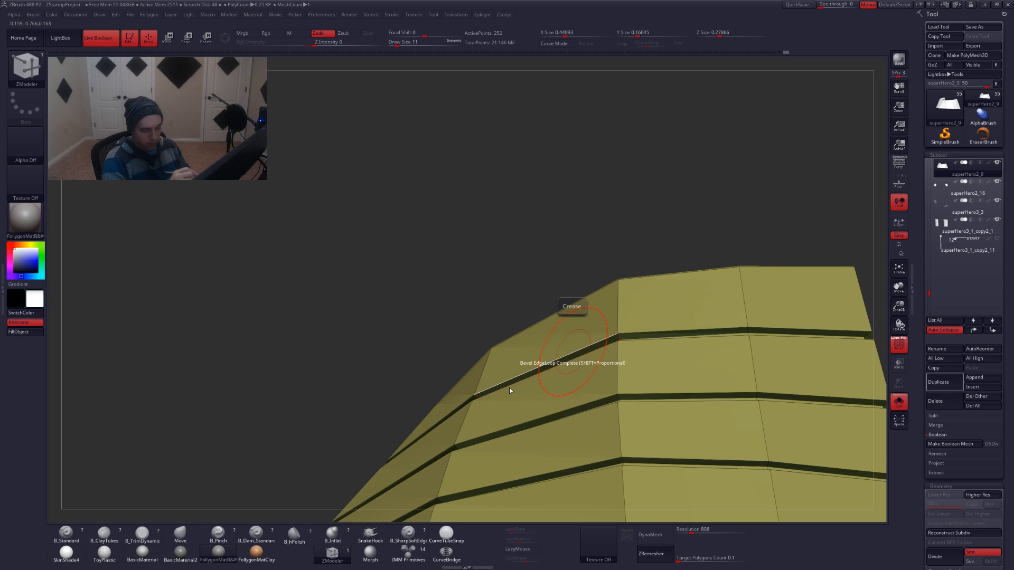
{"action": "right_click_drag", "start_coordinate": [509, 388], "coordinate": [540, 397]}
{"action": "left_click", "coordinate": [543, 399]}
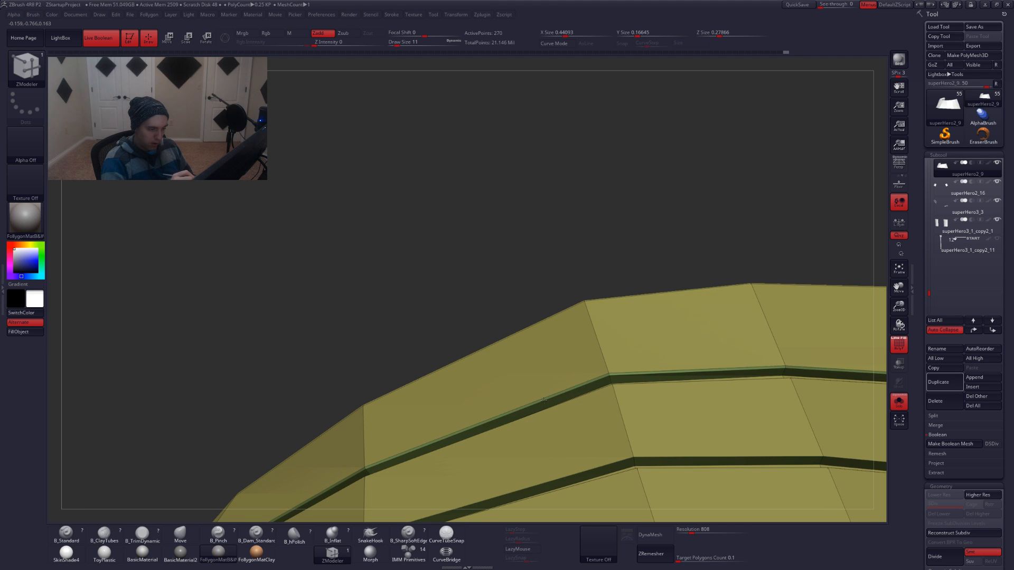
{"action": "right_click_drag", "start_coordinate": [525, 423], "coordinate": [549, 349]}
{"action": "left_click", "coordinate": [558, 414]}
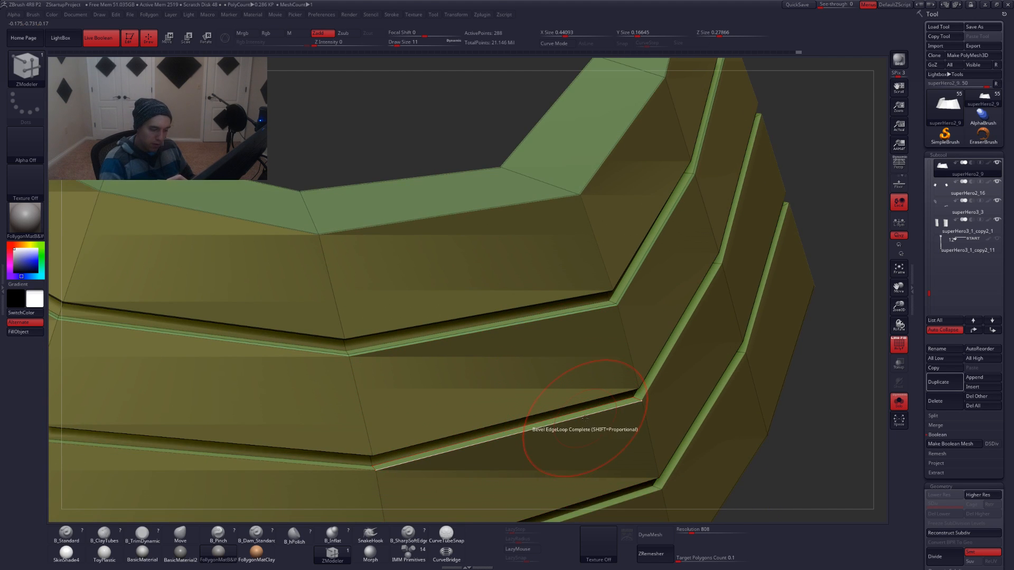
{"action": "left_click", "coordinate": [585, 418]}
{"action": "right_click_drag", "start_coordinate": [582, 418], "coordinate": [609, 420]}
{"action": "left_click", "coordinate": [586, 375]}
{"action": "left_click", "coordinate": [583, 414]}
{"action": "left_click", "coordinate": [583, 450]}
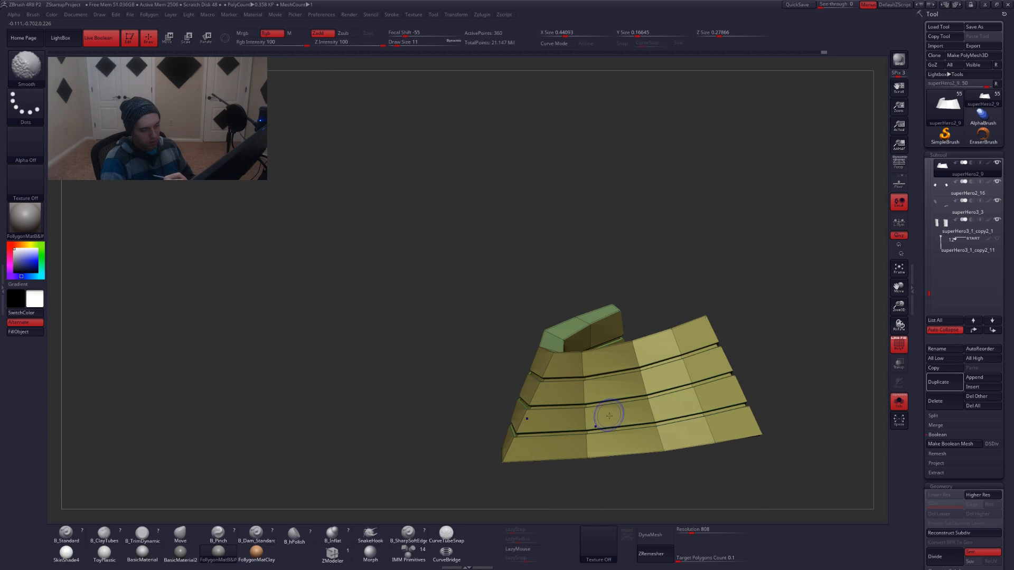
Show the neck guard on the full helmet from behind and inspect its smoothed grooves with and without polyframe
{"action": "key", "text": "shift+s"}
{"action": "mouse_move", "coordinate": [677, 403]}
{"action": "right_mouse_down"}
{"action": "mouse_move", "coordinate": [708, 385]}
{"action": "mouse_move", "coordinate": [633, 379]}
{"action": "right_mouse_up"}
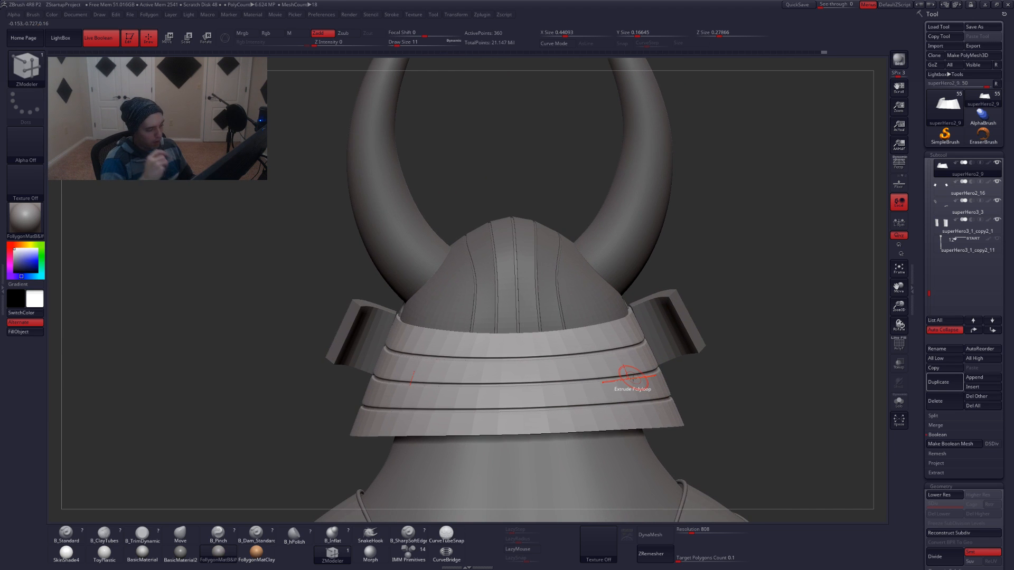
{"action": "key", "text": "shift+f"}
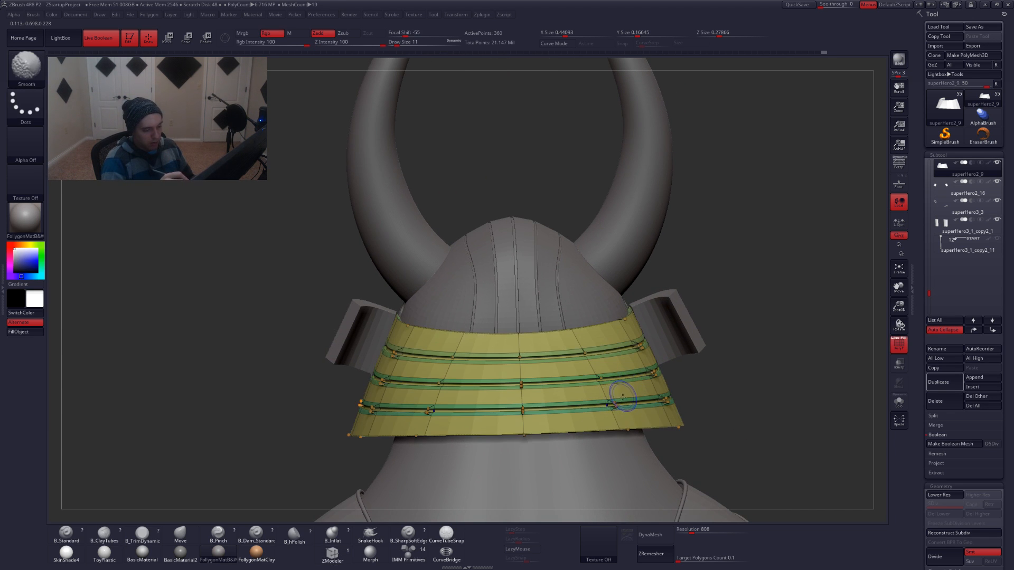
{"action": "key", "text": "shift+f"}
Adjust the neck guard's fit using the Move brush at draw size 31 and isolate it unsmoothed
{"action": "left_click_drag", "start_coordinate": [700, 366], "coordinate": [702, 433]}
{"action": "key", "text": "b"}
{"action": "key", "text": "m"}
{"action": "key", "text": "v"}
{"action": "key", "text": "space"}
{"action": "mouse_move", "coordinate": [623, 296]}
{"action": "left_mouse_down"}
{"action": "mouse_move", "coordinate": [602, 339]}
{"action": "mouse_move", "coordinate": [553, 379]}
{"action": "mouse_move", "coordinate": [580, 406]}
{"action": "mouse_move", "coordinate": [596, 401]}
{"action": "mouse_move", "coordinate": [604, 341]}
{"action": "left_mouse_up"}
{"action": "key", "text": "shift+d"}
{"action": "key", "text": "alt+s"}
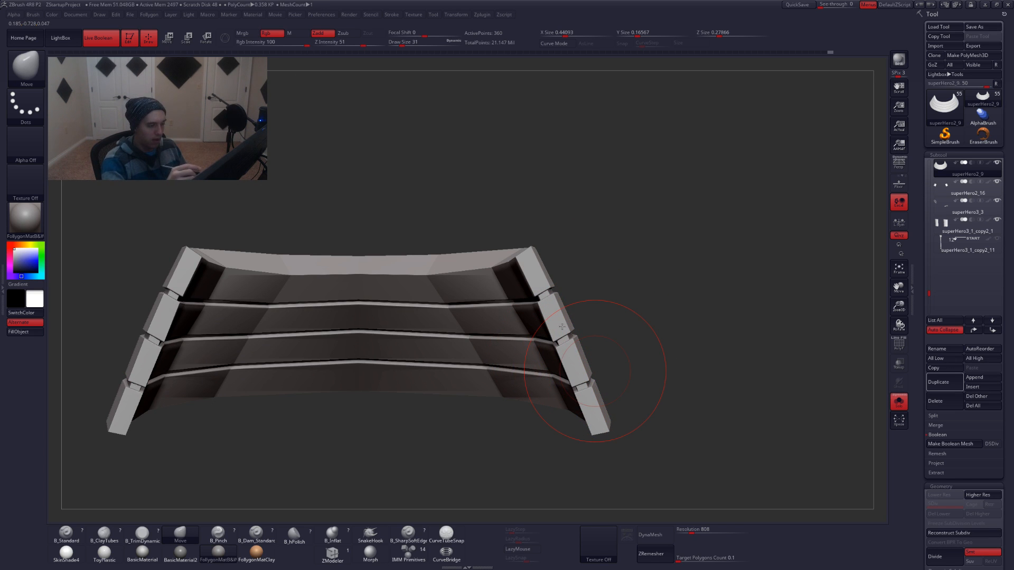
Switch back to ZModeler with a draw size of 3 and show the polyframe close up at the plates' ends
{"action": "left_click", "coordinate": [334, 555]}
{"action": "right_click_drag", "start_coordinate": [546, 344], "coordinate": [568, 416], "text": "alt"}
{"action": "mouse_move", "coordinate": [567, 467]}
{"action": "right_mouse_down"}
{"action": "mouse_move", "coordinate": [562, 353]}
{"action": "mouse_move", "coordinate": [573, 369]}
{"action": "mouse_move", "coordinate": [597, 328]}
{"action": "right_mouse_up"}
{"action": "key", "text": "space"}
{"action": "left_click_drag", "start_coordinate": [615, 327], "coordinate": [607, 326]}
{"action": "mouse_move", "coordinate": [584, 346]}
{"action": "right_mouse_down"}
{"action": "mouse_move", "coordinate": [582, 355]}
{"action": "mouse_move", "coordinate": [579, 343]}
{"action": "right_mouse_up"}
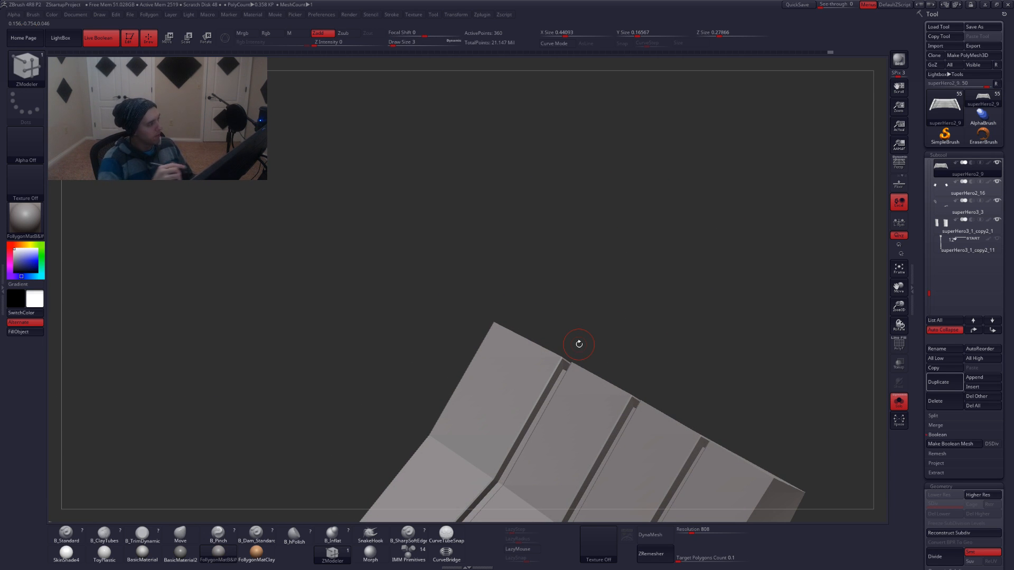
{"action": "right_click_drag", "start_coordinate": [527, 379], "coordinate": [580, 425], "text": "alt"}
{"action": "key", "text": "d"}
{"action": "key", "text": "shift+f"}
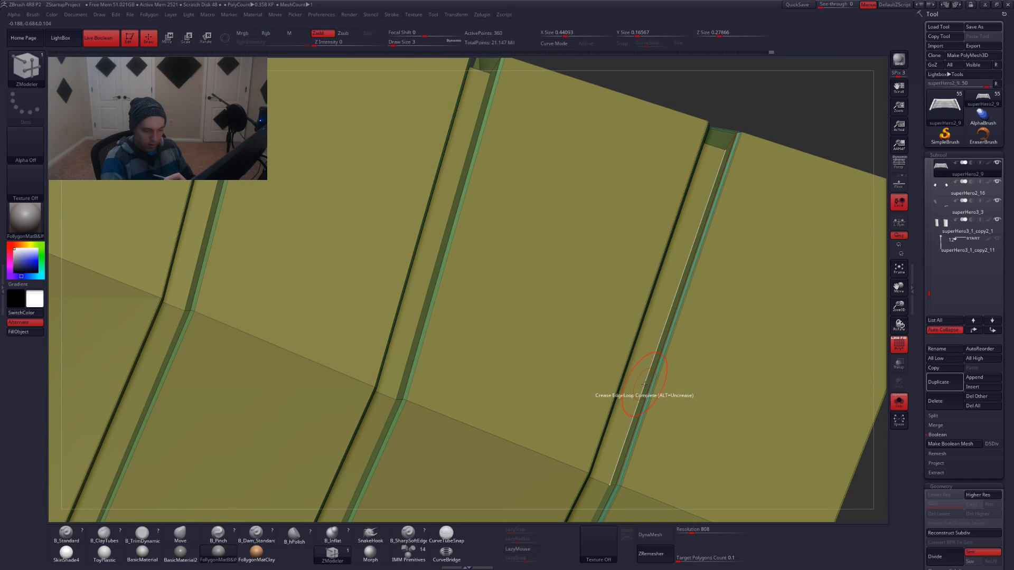
Examine the creased inner and outer edges of the grooves close up, comparing the smoothed and unsmoothed mesh
{"action": "key", "text": "d"}
{"action": "key", "text": "shift+d"}
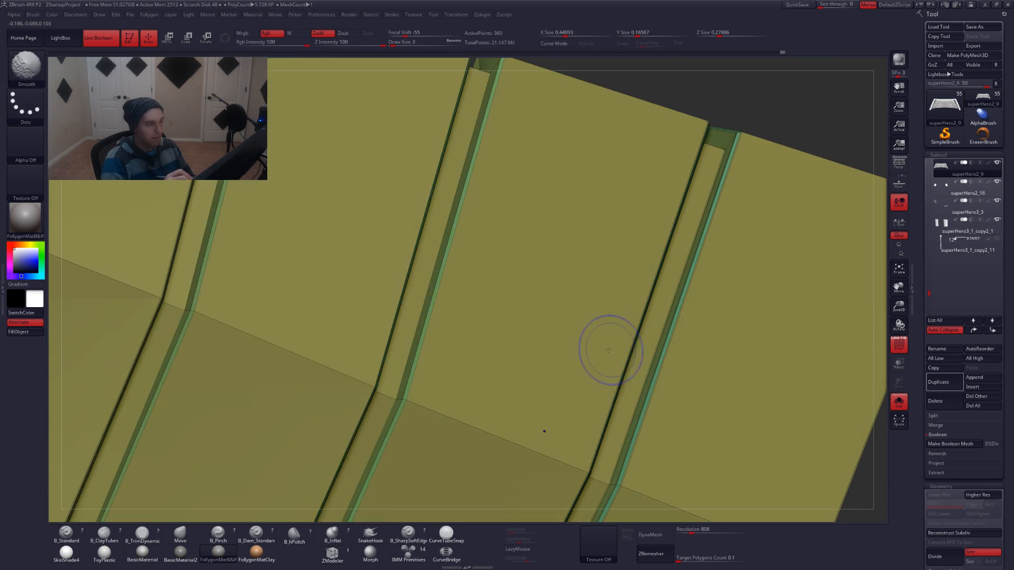
{"action": "right_click_drag", "start_coordinate": [550, 389], "coordinate": [699, 494], "text": "alt"}
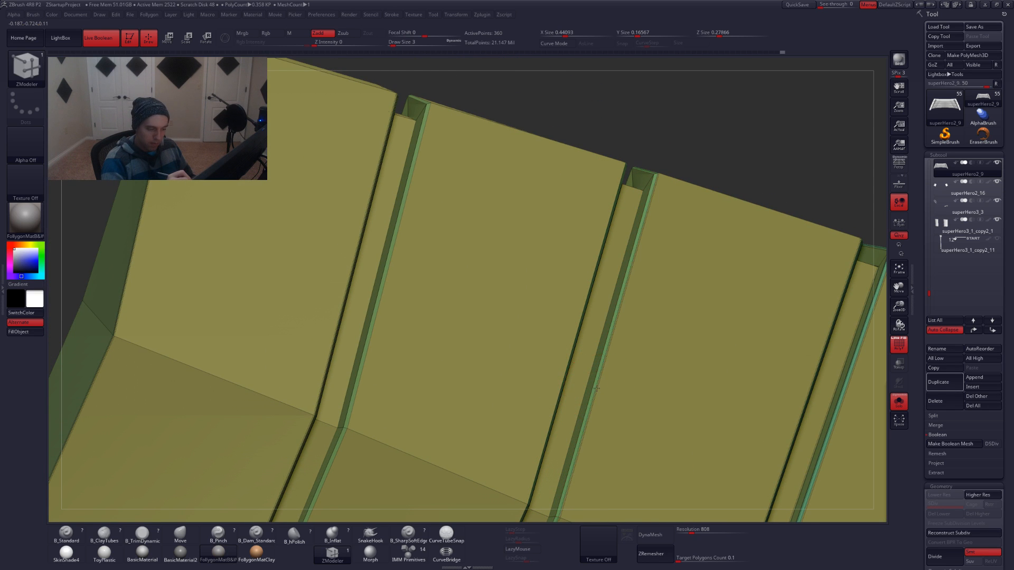
{"action": "key", "text": "d"}
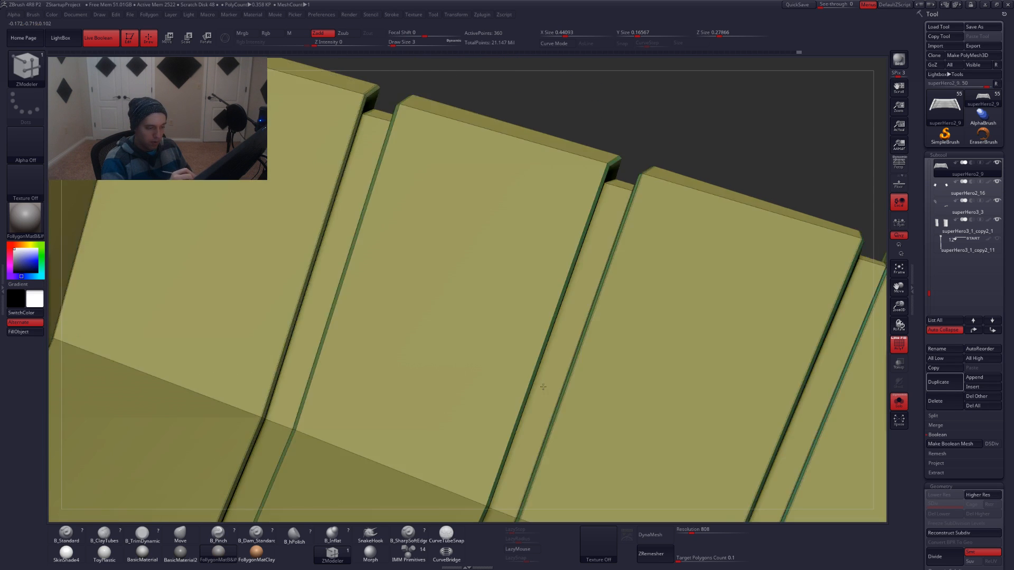
{"action": "key", "text": "shift+d"}
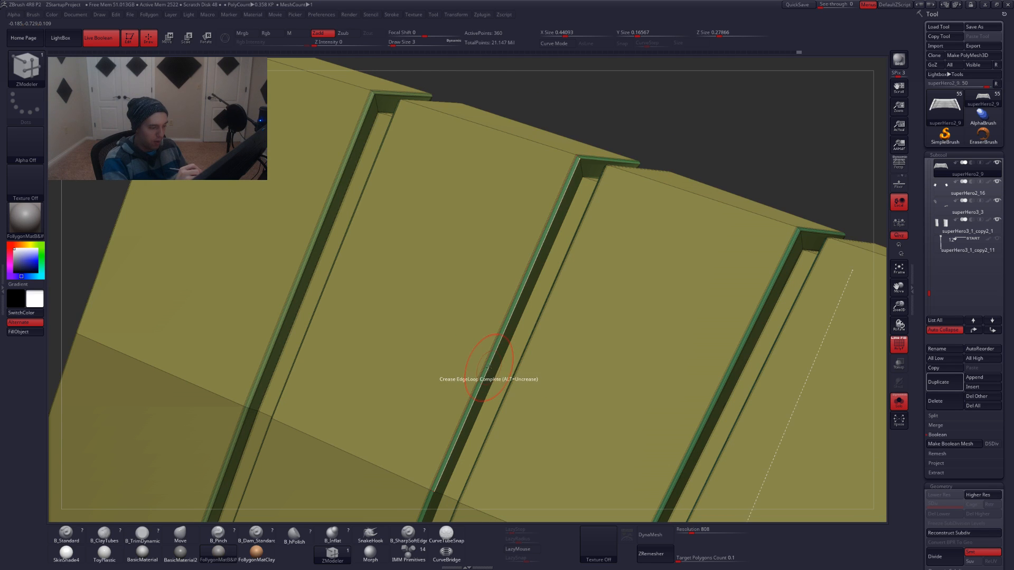
{"action": "right_click_drag", "start_coordinate": [432, 357], "coordinate": [620, 409], "text": "alt"}
{"action": "right_click_drag", "start_coordinate": [484, 351], "coordinate": [580, 378]}
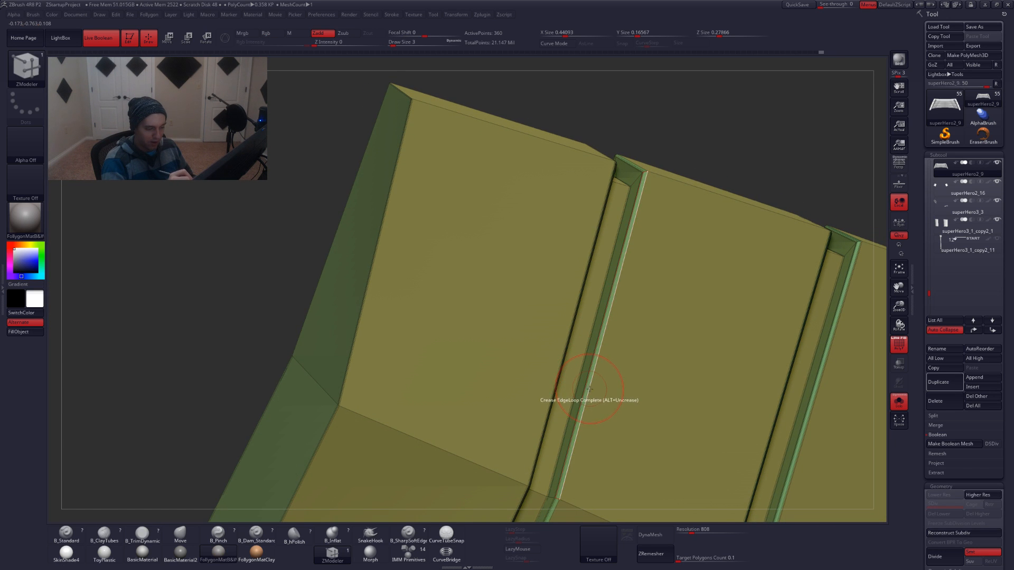
{"action": "right_click_drag", "start_coordinate": [373, 307], "coordinate": [559, 379], "text": "ctrl"}
{"action": "key", "text": "d"}
{"action": "key", "text": "d"}
{"action": "key", "text": "d"}
Show the whole character without polyframe and check the neck guard and side flaps from the side and front
{"action": "key", "text": "shift+f"}
{"action": "right_click_drag", "start_coordinate": [560, 379], "coordinate": [572, 417]}
{"action": "key", "text": "shift+s"}
{"action": "right_click_drag", "start_coordinate": [493, 427], "coordinate": [576, 407], "text": "alt"}
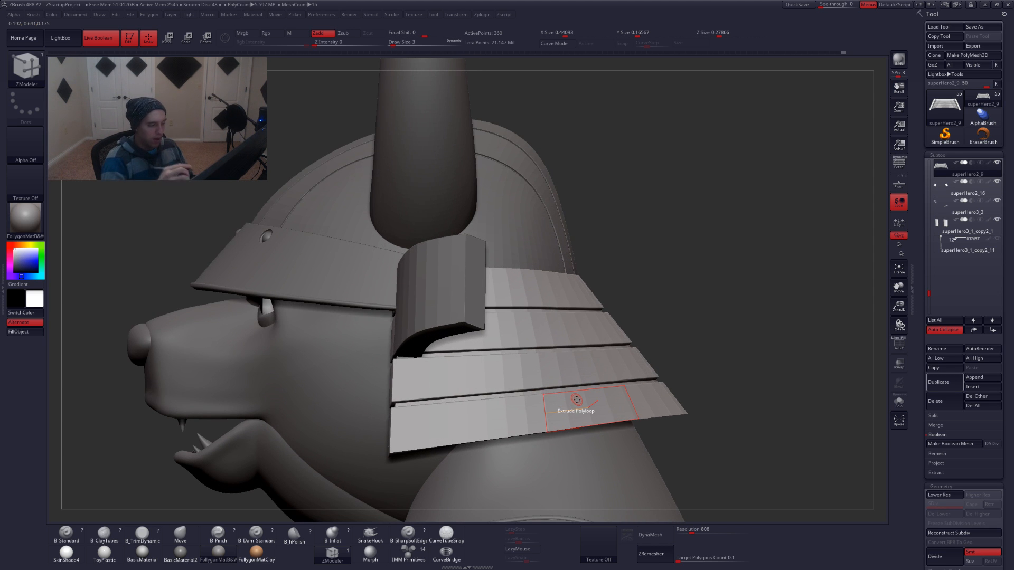
{"action": "right_click_drag", "start_coordinate": [524, 420], "coordinate": [553, 413]}
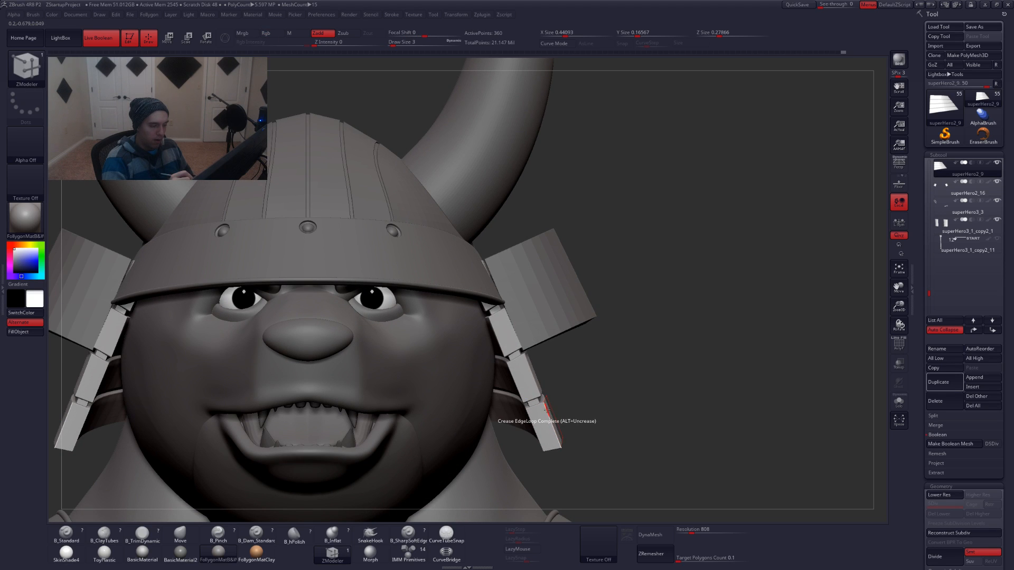
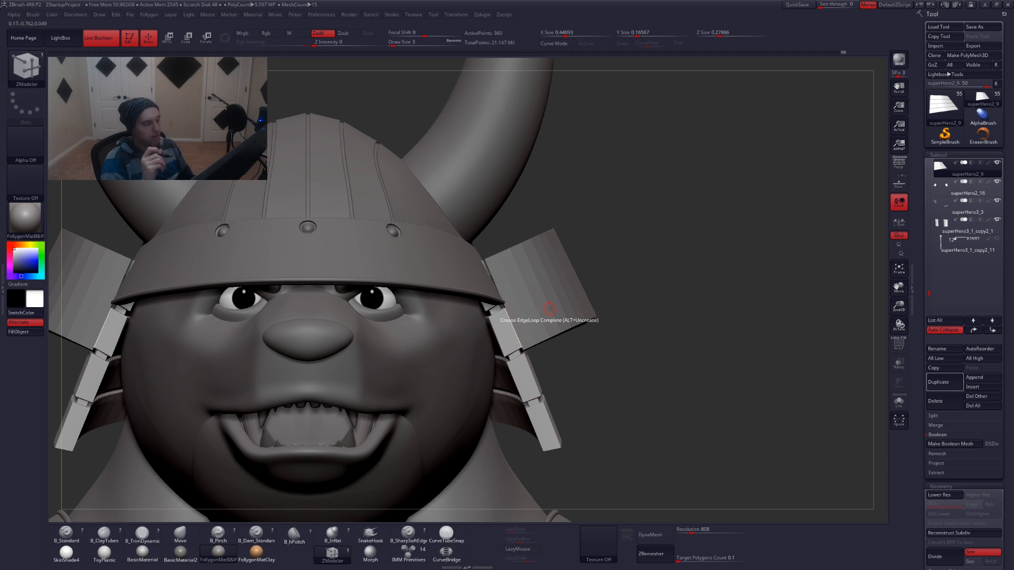
{"action": "mouse_move", "coordinate": [587, 369]}
{"action": "left_mouse_down", "text": "alt"}
{"action": "mouse_move", "coordinate": [563, 403]}
{"action": "mouse_move", "coordinate": [590, 370]}
{"action": "left_mouse_up", "text": "alt"}
{"action": "left_click", "coordinate": [584, 377], "text": "alt"}
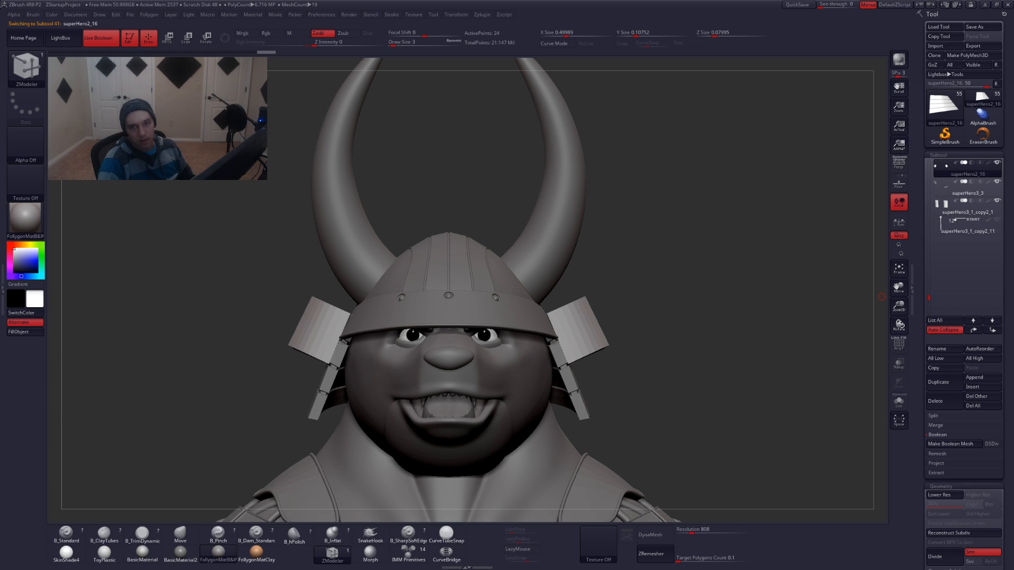
{"action": "left_click_drag", "start_coordinate": [771, 290], "coordinate": [655, 295]}
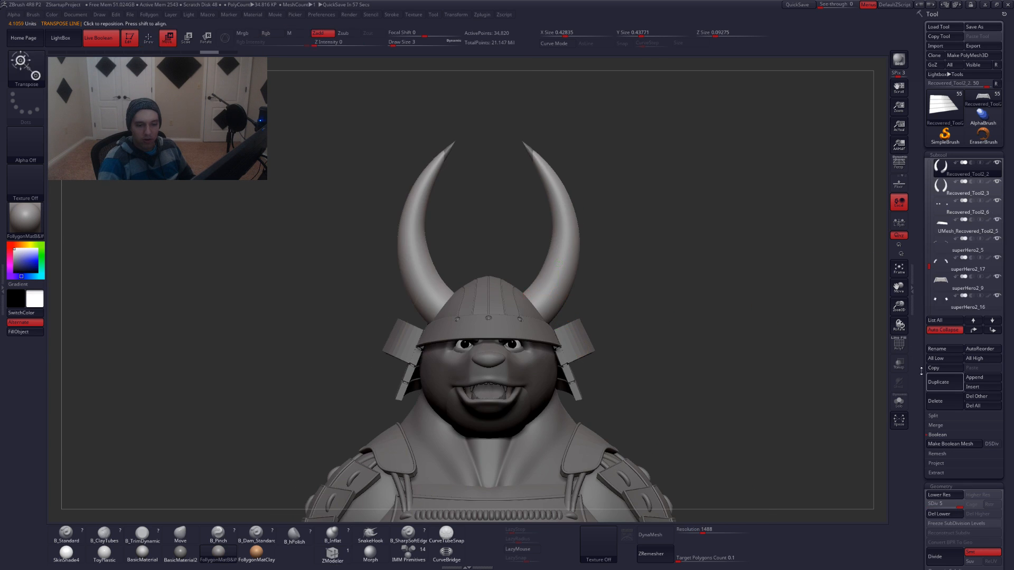
Delete the Recovered_Tool2_2 horns subtool and move the remaining horns slightly up and inward with the transpose line
{"action": "key", "text": "q"}
{"action": "left_click", "coordinate": [935, 401]}
{"action": "left_click", "coordinate": [872, 415]}
{"action": "key", "text": "w"}
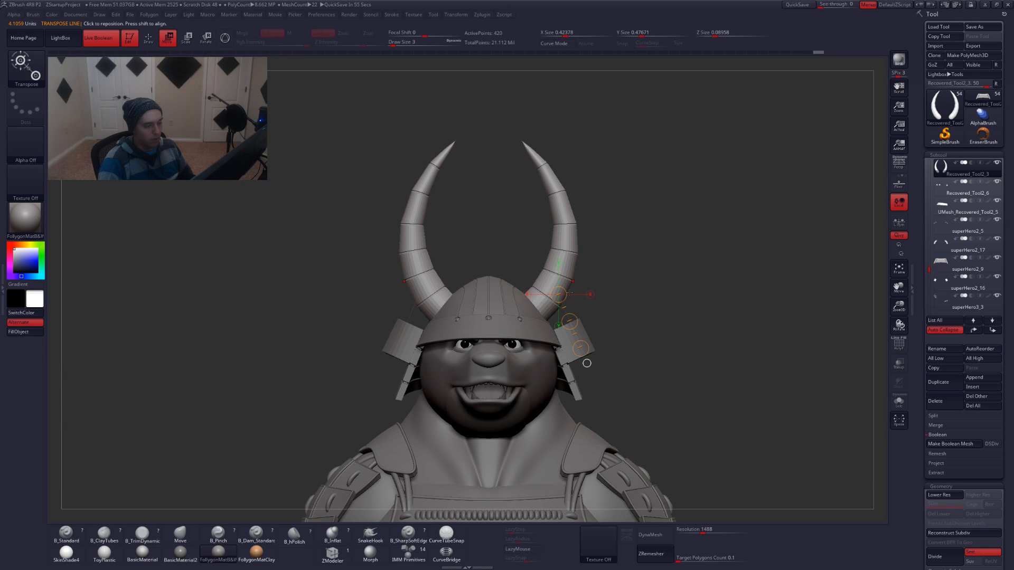
{"action": "left_click_drag", "start_coordinate": [568, 320], "coordinate": [565, 316]}
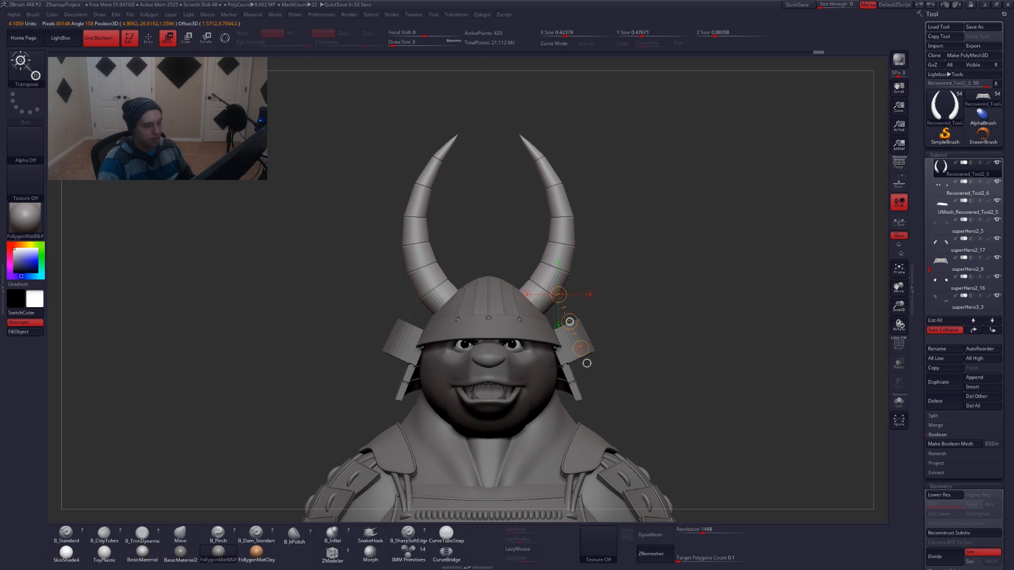
{"action": "mouse_move", "coordinate": [629, 339]}
{"action": "right_mouse_down", "text": "ctrl"}
{"action": "mouse_move", "coordinate": [602, 306]}
{"action": "mouse_move", "coordinate": [568, 329]}
{"action": "mouse_move", "coordinate": [670, 321]}
{"action": "mouse_move", "coordinate": [565, 320]}
{"action": "mouse_move", "coordinate": [517, 338]}
{"action": "mouse_move", "coordinate": [572, 353]}
{"action": "mouse_move", "coordinate": [583, 394]}
{"action": "right_mouse_up", "text": "ctrl"}
Make the neck guard the active subtool, choose the Move brush and isolate the guard with its polyframe shown
{"action": "key", "text": "q"}
{"action": "left_click", "coordinate": [572, 354], "text": "alt"}
{"action": "key", "text": "b"}
{"action": "key", "text": "m"}
{"action": "key", "text": "v"}
{"action": "key", "text": "shift+s"}
{"action": "right_click_drag", "start_coordinate": [564, 343], "coordinate": [642, 396]}
{"action": "right_click_drag", "start_coordinate": [491, 369], "coordinate": [573, 327]}
{"action": "mouse_move", "coordinate": [447, 317]}
{"action": "right_mouse_down", "text": "alt"}
{"action": "mouse_move", "coordinate": [591, 288]}
{"action": "mouse_move", "coordinate": [594, 266]}
{"action": "right_mouse_up", "text": "alt"}
{"action": "key", "text": "shift+f"}
Begin lasso-masking the control points along the neck guard's topmost plate
{"action": "mouse_move", "coordinate": [466, 358]}
{"action": "left_mouse_down", "text": "ctrl"}
{"action": "mouse_move", "coordinate": [379, 297]}
{"action": "mouse_move", "coordinate": [549, 185]}
{"action": "left_mouse_up", "text": "ctrl"}
{"action": "right_click_drag", "start_coordinate": [413, 395], "coordinate": [521, 334], "text": "alt"}
{"action": "mouse_move", "coordinate": [452, 353]}
{"action": "left_mouse_down", "text": "ctrl"}
{"action": "mouse_move", "coordinate": [500, 284]}
{"action": "mouse_move", "coordinate": [526, 309]}
{"action": "left_mouse_up", "text": "ctrl"}
{"action": "mouse_move", "coordinate": [452, 379]}
{"action": "right_mouse_down", "text": "alt"}
{"action": "mouse_move", "coordinate": [545, 347]}
{"action": "mouse_move", "coordinate": [511, 347]}
{"action": "right_mouse_up", "text": "alt"}
{"action": "left_click_drag", "start_coordinate": [525, 237], "coordinate": [573, 296], "text": "ctrl"}
{"action": "mouse_move", "coordinate": [465, 364]}
{"action": "right_mouse_down", "text": "alt"}
{"action": "mouse_move", "coordinate": [544, 352]}
{"action": "mouse_move", "coordinate": [498, 337]}
{"action": "right_mouse_up", "text": "alt"}
{"action": "left_click_drag", "start_coordinate": [478, 286], "coordinate": [565, 308], "text": "ctrl"}
{"action": "mouse_move", "coordinate": [485, 370]}
{"action": "right_mouse_down"}
{"action": "mouse_move", "coordinate": [587, 364]}
{"action": "mouse_move", "coordinate": [541, 372]}
{"action": "right_mouse_up"}
{"action": "key", "text": "ctrl"}
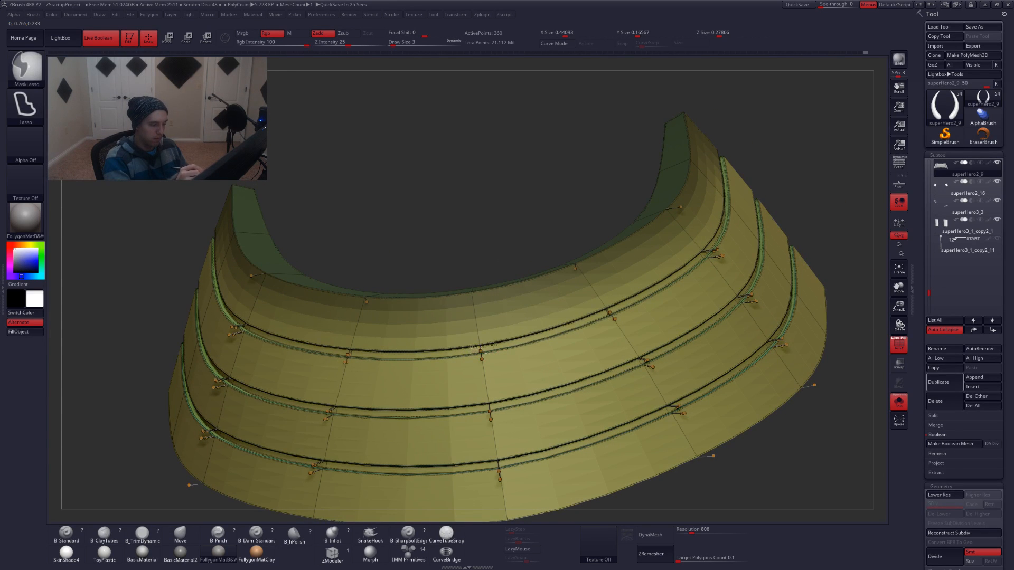
Refine the lasso mask so it covers the topmost plate down to the first groove, around the side and back
{"action": "right_click_drag", "start_coordinate": [479, 293], "coordinate": [502, 364]}
{"action": "right_click_drag", "start_coordinate": [565, 336], "coordinate": [573, 325]}
{"action": "right_click_drag", "start_coordinate": [664, 343], "coordinate": [560, 296], "text": "alt"}
{"action": "right_click_drag", "start_coordinate": [496, 364], "coordinate": [593, 381]}
{"action": "right_click_drag", "start_coordinate": [502, 349], "coordinate": [509, 399], "text": "ctrl"}
{"action": "left_click_drag", "start_coordinate": [507, 350], "coordinate": [499, 299], "text": "ctrl"}
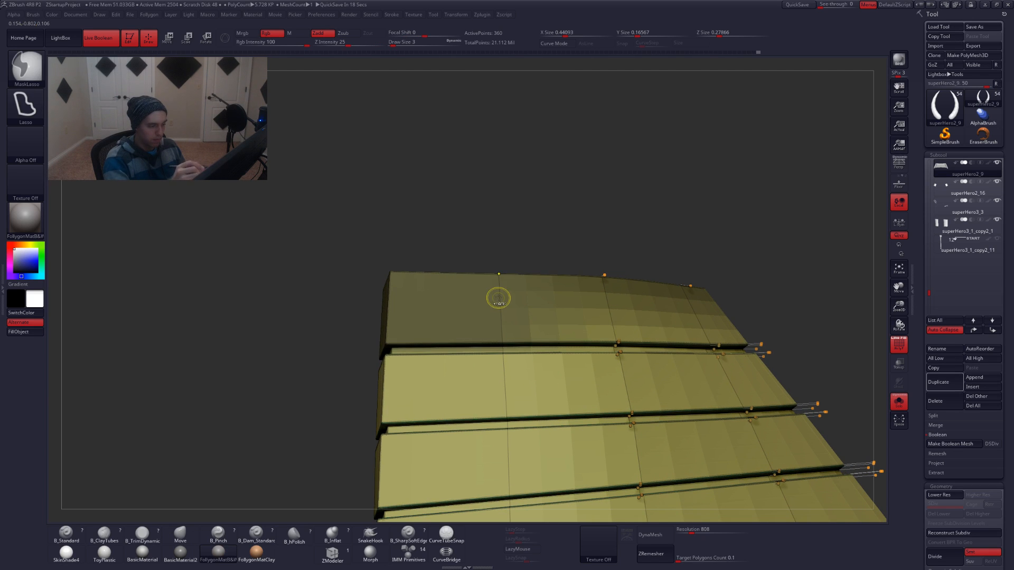
{"action": "right_click_drag", "start_coordinate": [615, 375], "coordinate": [455, 377], "text": "alt"}
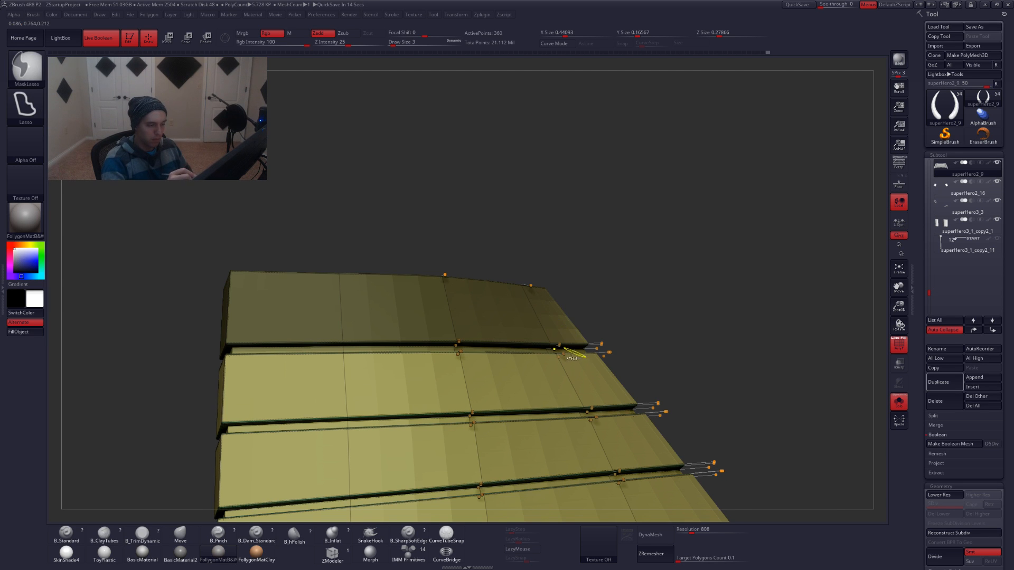
{"action": "left_click_drag", "start_coordinate": [574, 353], "coordinate": [556, 349], "text": "ctrl+alt"}
{"action": "right_click_drag", "start_coordinate": [569, 347], "coordinate": [569, 378], "text": "ctrl"}
{"action": "left_click_drag", "start_coordinate": [546, 308], "coordinate": [542, 305], "text": "ctrl"}
{"action": "mouse_move", "coordinate": [591, 349]}
{"action": "left_mouse_down", "text": "ctrl"}
{"action": "mouse_move", "coordinate": [570, 278]}
{"action": "mouse_move", "coordinate": [608, 273]}
{"action": "left_mouse_up", "text": "ctrl"}
{"action": "mouse_move", "coordinate": [670, 334]}
{"action": "right_mouse_down", "text": "alt"}
{"action": "mouse_move", "coordinate": [642, 296]}
{"action": "mouse_move", "coordinate": [624, 369]}
{"action": "mouse_move", "coordinate": [616, 359]}
{"action": "mouse_move", "coordinate": [628, 343]}
{"action": "mouse_move", "coordinate": [633, 366]}
{"action": "mouse_move", "coordinate": [611, 342]}
{"action": "right_mouse_up", "text": "alt"}
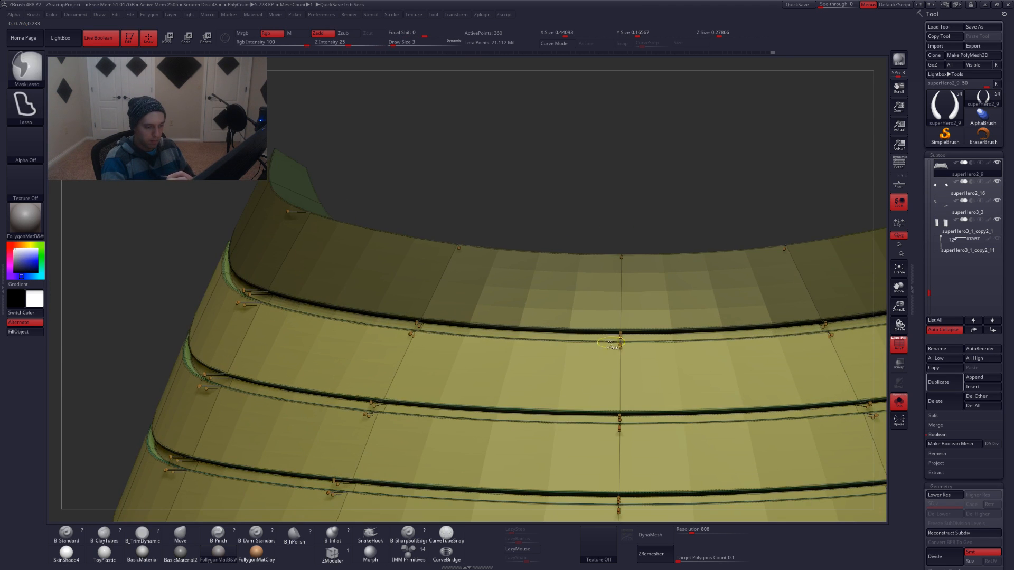
{"action": "left_click_drag", "start_coordinate": [615, 282], "coordinate": [589, 312], "text": "ctrl"}
{"action": "mouse_move", "coordinate": [541, 351]}
{"action": "right_mouse_down", "text": "alt"}
{"action": "mouse_move", "coordinate": [505, 290]}
{"action": "mouse_move", "coordinate": [518, 338]}
{"action": "mouse_move", "coordinate": [552, 388]}
{"action": "mouse_move", "coordinate": [524, 376]}
{"action": "mouse_move", "coordinate": [554, 412]}
{"action": "right_mouse_up", "text": "alt"}
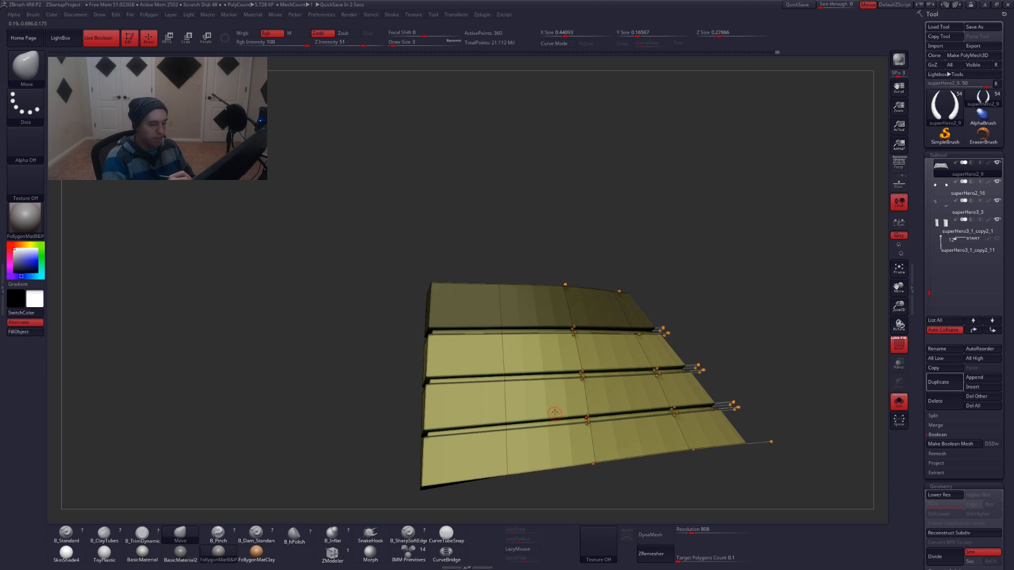
Try shifting the three unmasked lower plates backward and upward with the transpose line, and undo both moves
{"action": "key", "text": "w"}
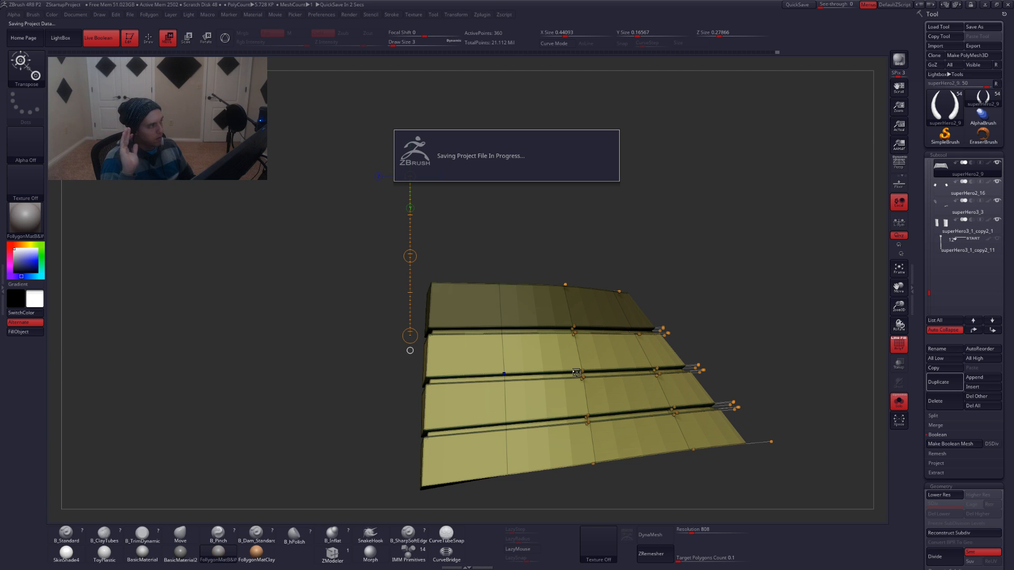
{"action": "left_click", "coordinate": [576, 372]}
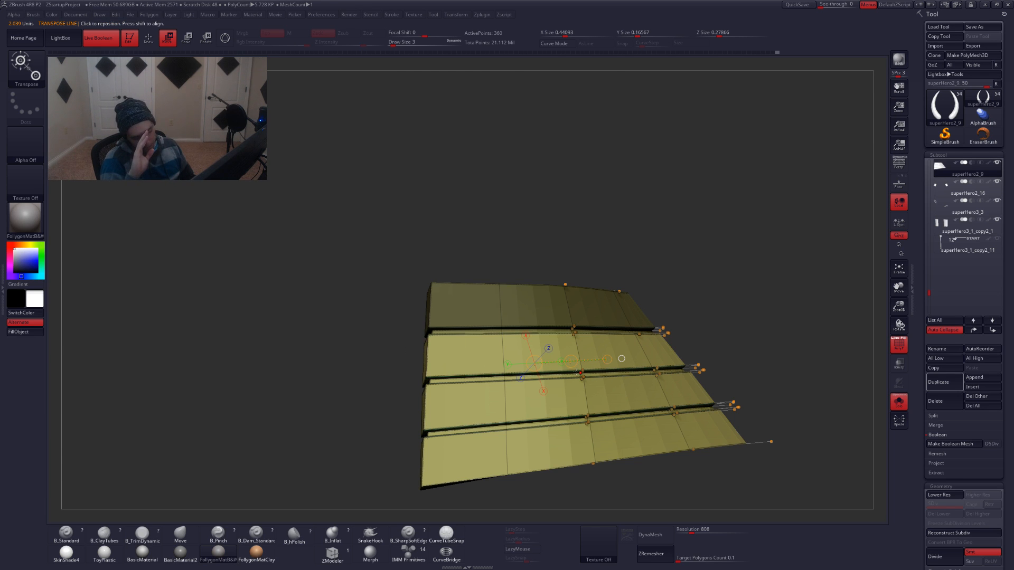
{"action": "left_click_drag", "start_coordinate": [484, 365], "coordinate": [504, 364], "text": "shift"}
{"action": "key", "text": "alt+s"}
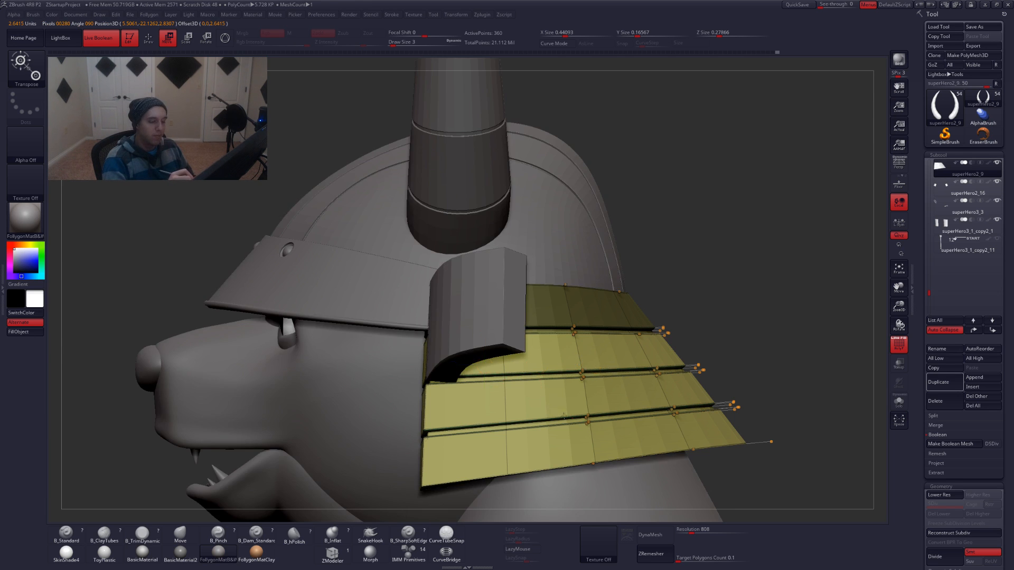
{"action": "right_click_drag", "start_coordinate": [537, 370], "coordinate": [553, 379], "text": "alt"}
{"action": "left_click_drag", "start_coordinate": [555, 375], "coordinate": [560, 377]}
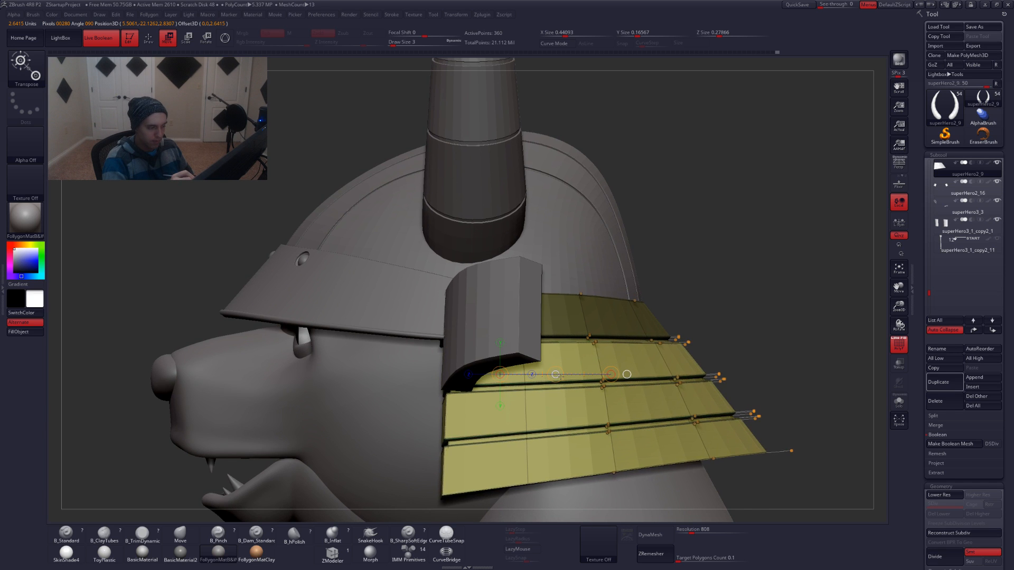
{"action": "key", "text": "alt+s"}
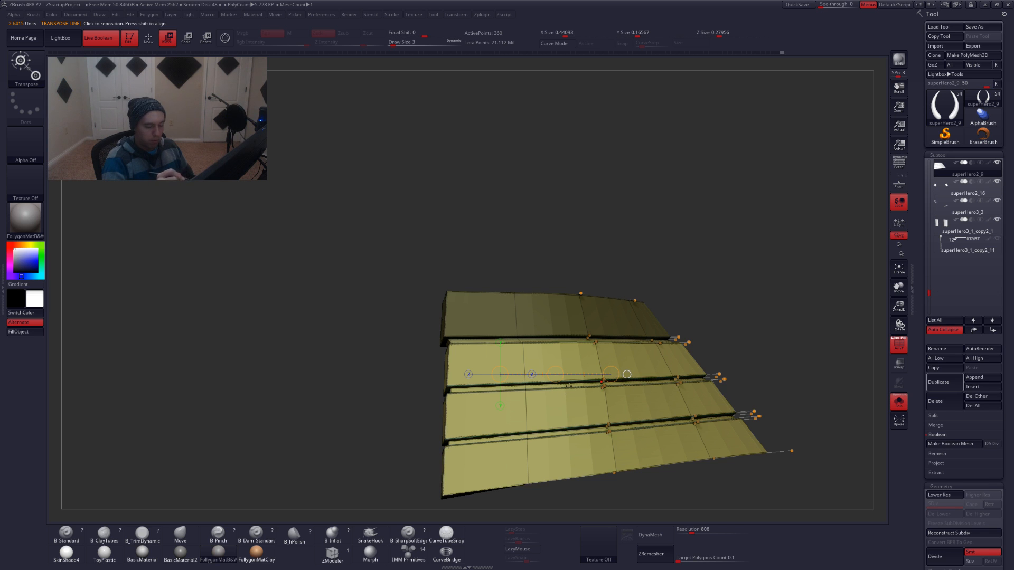
{"action": "left_click_drag", "start_coordinate": [587, 392], "coordinate": [586, 418], "text": "shift"}
{"action": "key", "text": "shift+f"}
{"action": "right_click_drag", "start_coordinate": [623, 362], "coordinate": [619, 382]}
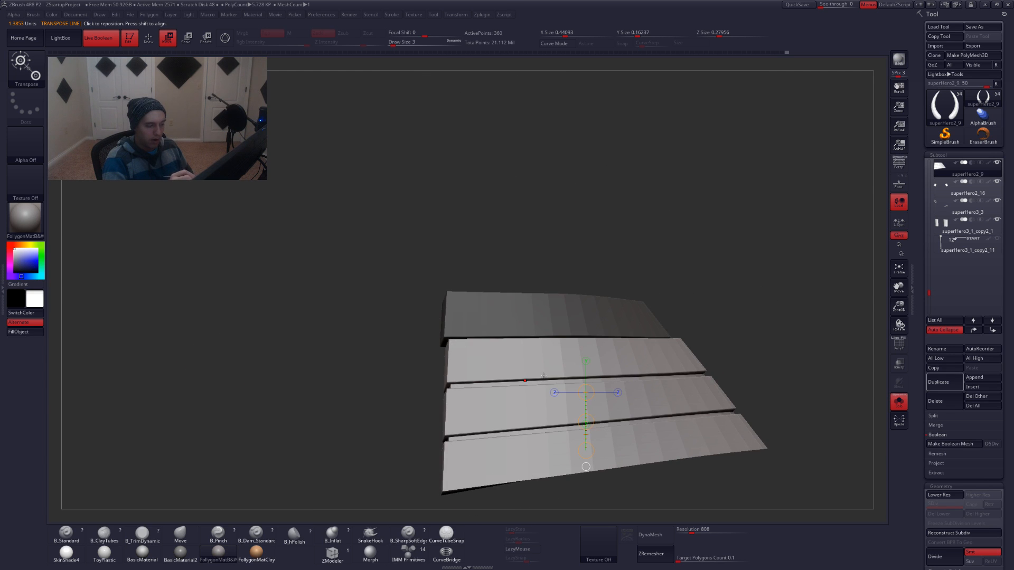
{"action": "key", "text": "ctrl+z"}
{"action": "key", "text": "ctrl+z"}
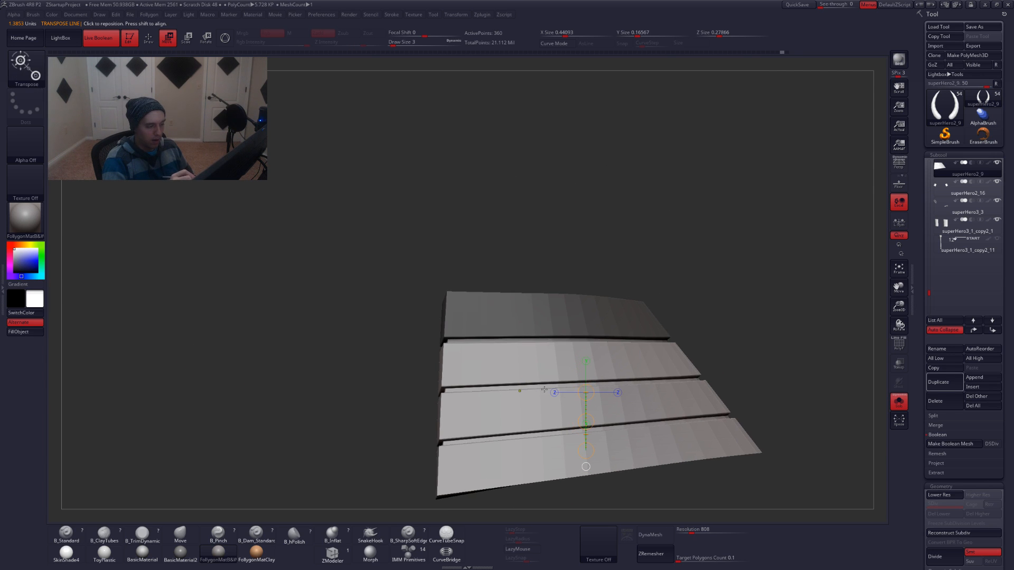
Scale the neck guard's three unmasked lower plates up slightly and move their sides inward with the transpose line
{"action": "right_click_drag", "start_coordinate": [544, 403], "coordinate": [568, 398], "text": "ctrl"}
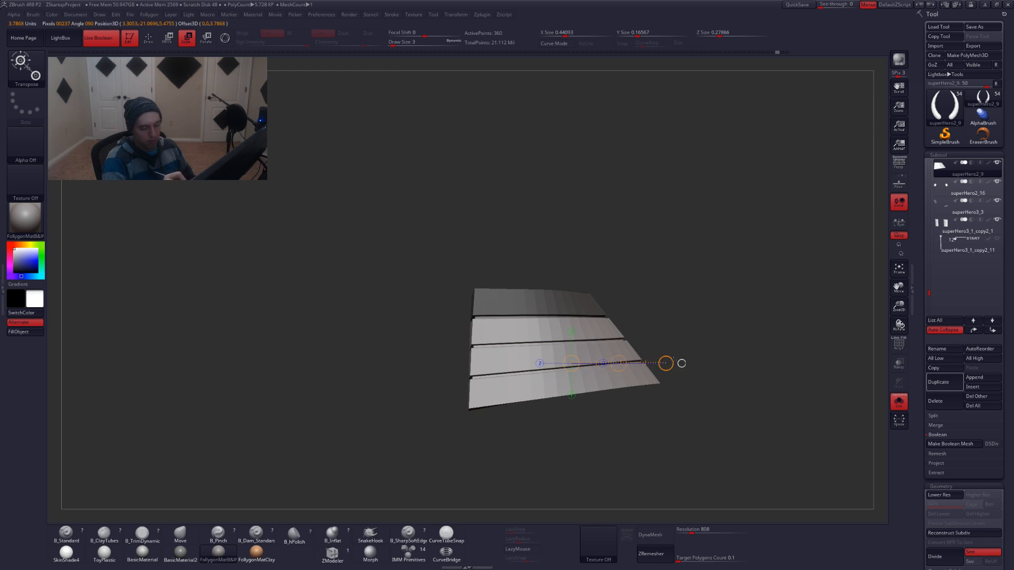
{"action": "mouse_move", "coordinate": [669, 363]}
{"action": "left_mouse_down"}
{"action": "mouse_move", "coordinate": [615, 414]}
{"action": "mouse_move", "coordinate": [635, 375]}
{"action": "left_mouse_up"}
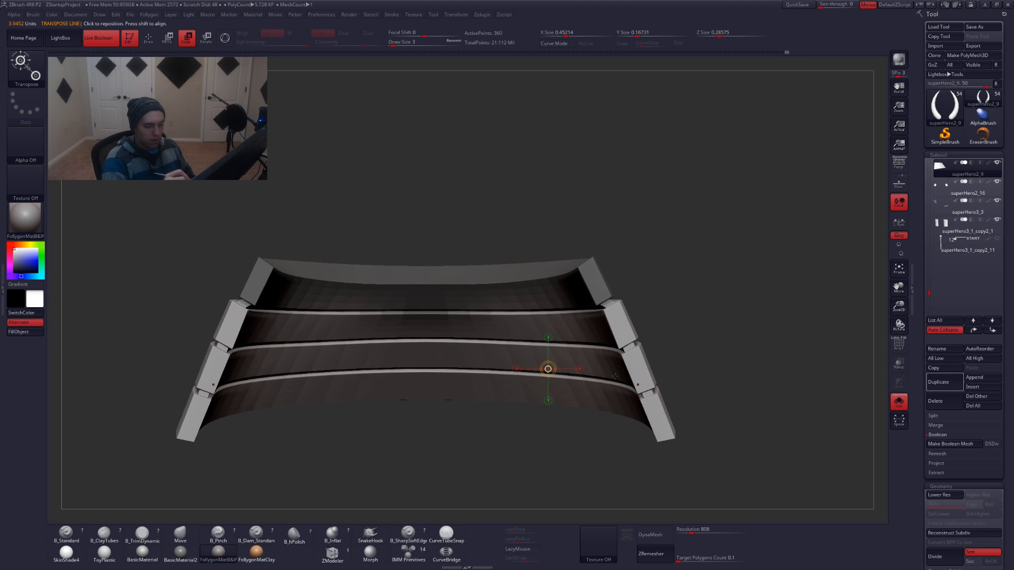
{"action": "key", "text": "w"}
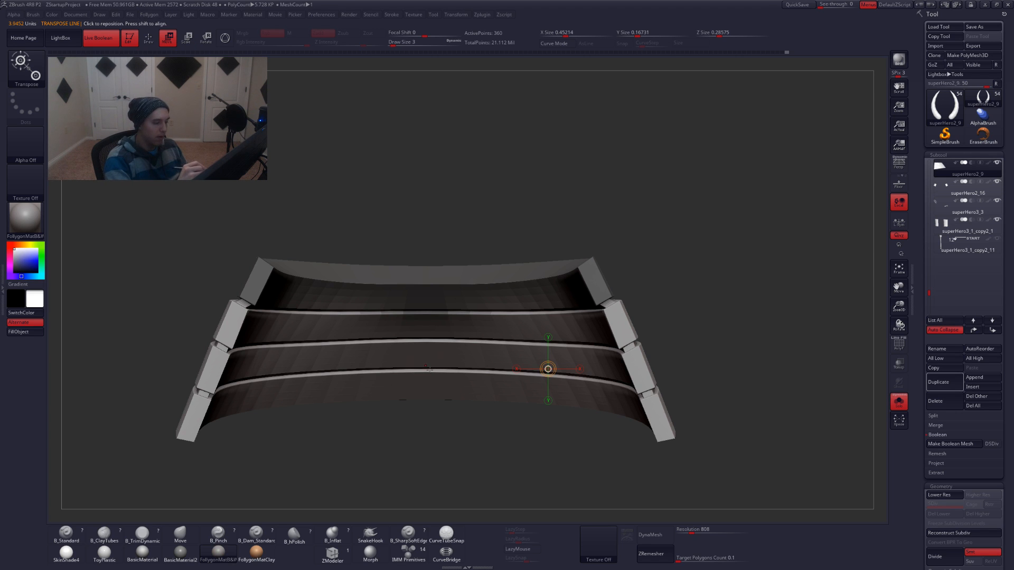
{"action": "mouse_move", "coordinate": [427, 366]}
{"action": "left_mouse_down"}
{"action": "mouse_move", "coordinate": [681, 365]}
{"action": "mouse_move", "coordinate": [454, 412]}
{"action": "mouse_move", "coordinate": [597, 407]}
{"action": "left_mouse_up"}
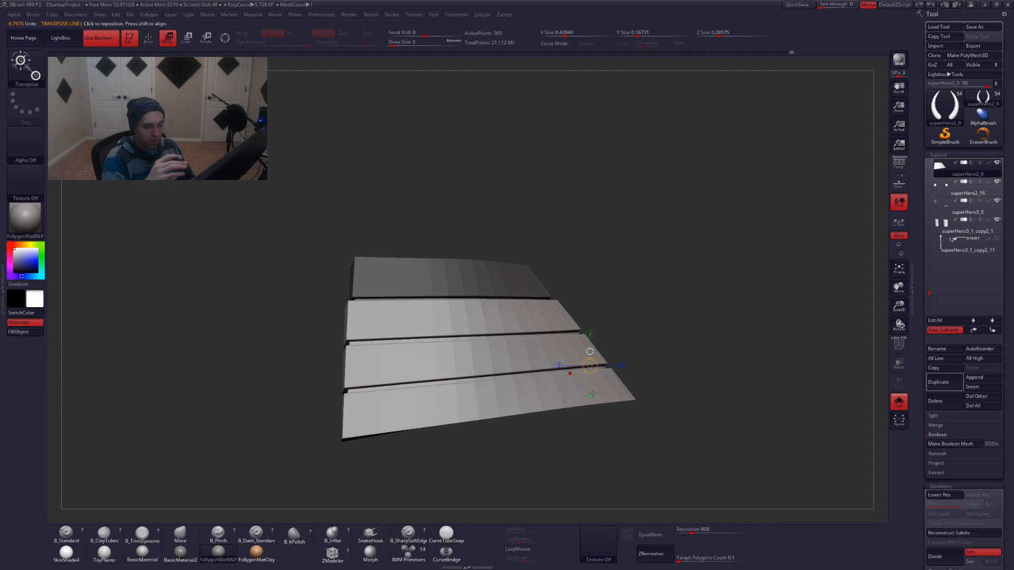
Move the three lower plates slightly up and further inward towards the top plate, and return to the Move brush
{"action": "left_click_drag", "start_coordinate": [533, 434], "coordinate": [530, 400]}
{"action": "left_click_drag", "start_coordinate": [680, 338], "coordinate": [686, 450], "text": "shift"}
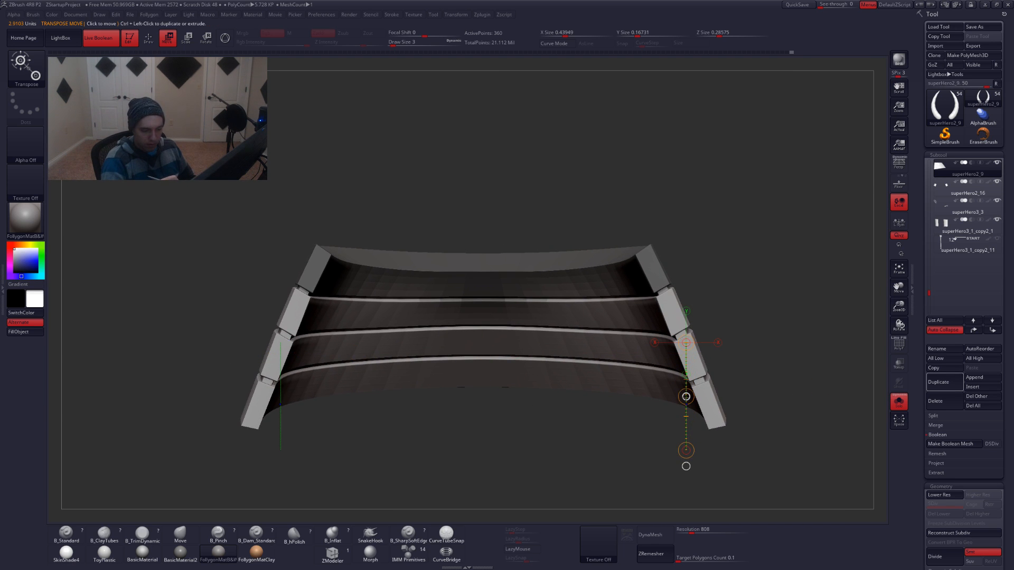
{"action": "left_click_drag", "start_coordinate": [686, 396], "coordinate": [604, 379]}
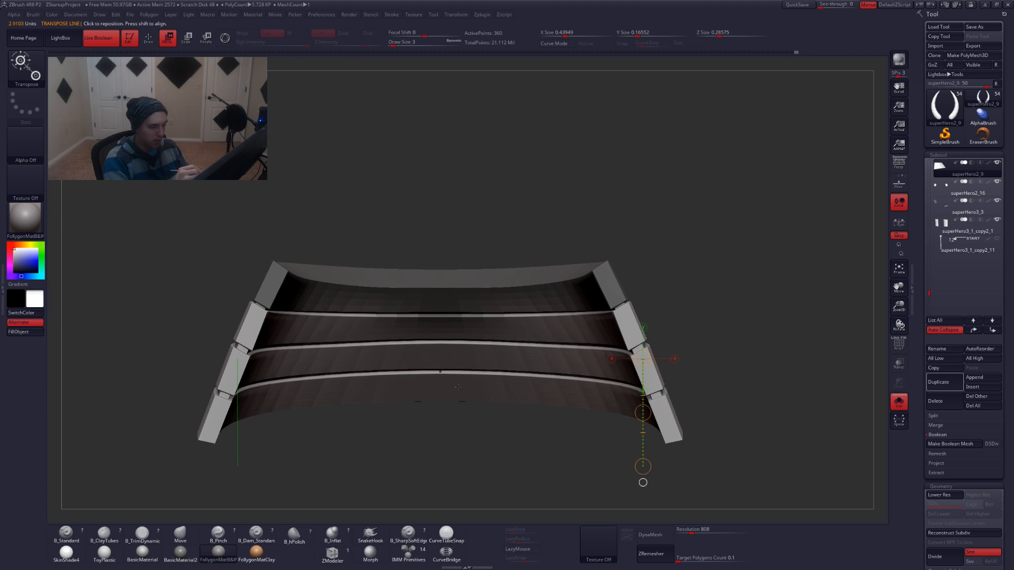
{"action": "left_click_drag", "start_coordinate": [442, 371], "coordinate": [520, 367], "text": "shift"}
{"action": "mouse_move", "coordinate": [690, 367]}
{"action": "left_mouse_down"}
{"action": "mouse_move", "coordinate": [658, 390]}
{"action": "mouse_move", "coordinate": [632, 431]}
{"action": "left_mouse_up"}
{"action": "key", "text": "q"}
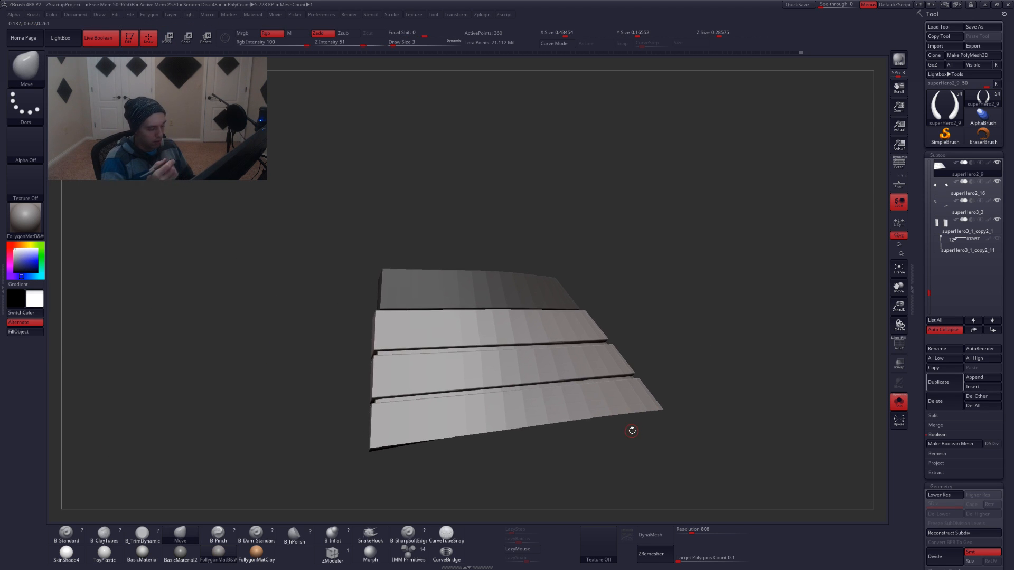
Show the guard's polyframe and begin lasso-masking the second plate's control points along the inner surface
{"action": "left_click_drag", "start_coordinate": [573, 419], "coordinate": [628, 411], "text": "alt"}
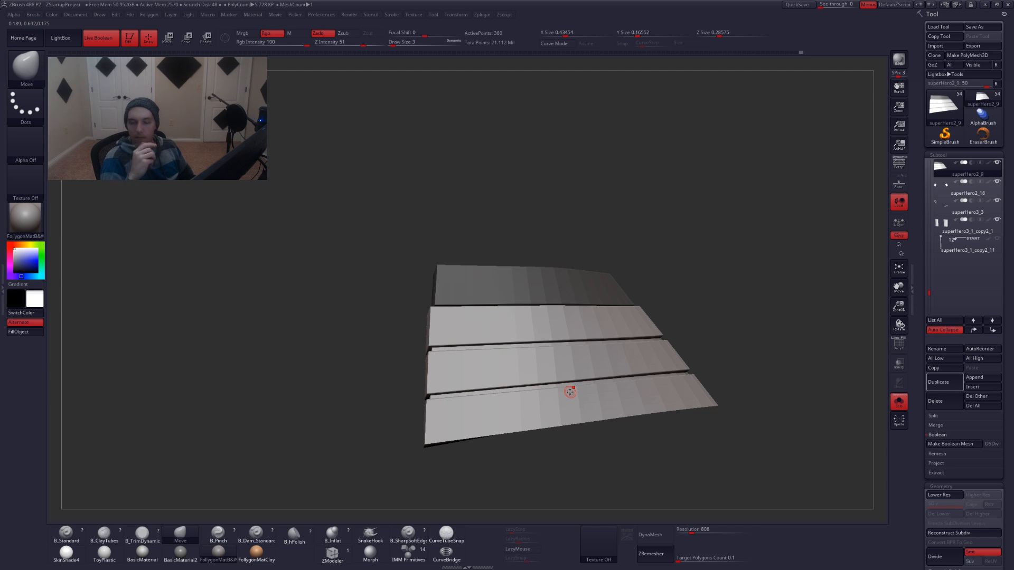
{"action": "mouse_move", "coordinate": [503, 335]}
{"action": "right_mouse_down", "text": "alt"}
{"action": "mouse_move", "coordinate": [554, 385]}
{"action": "mouse_move", "coordinate": [555, 409]}
{"action": "mouse_move", "coordinate": [582, 403]}
{"action": "mouse_move", "coordinate": [579, 390]}
{"action": "right_mouse_up", "text": "alt"}
{"action": "key", "text": "shift+f"}
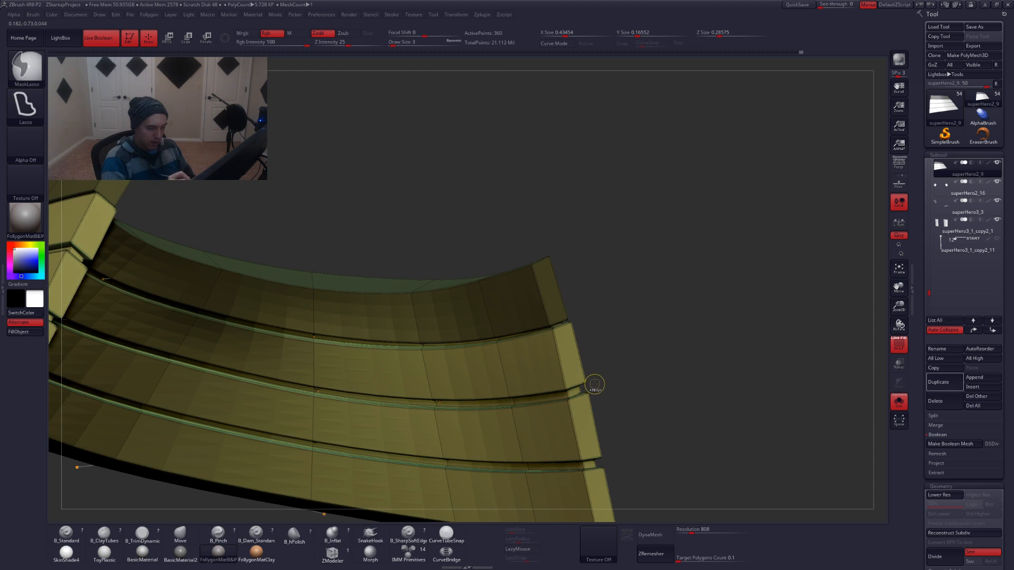
{"action": "right_click_drag", "start_coordinate": [661, 260], "coordinate": [583, 382]}
{"action": "right_click_drag", "start_coordinate": [583, 276], "coordinate": [572, 373]}
{"action": "mouse_move", "coordinate": [560, 275]}
{"action": "right_mouse_down"}
{"action": "mouse_move", "coordinate": [703, 232]}
{"action": "mouse_move", "coordinate": [581, 352]}
{"action": "right_mouse_up"}
{"action": "mouse_move", "coordinate": [581, 353]}
{"action": "left_mouse_down", "text": "ctrl"}
{"action": "mouse_move", "coordinate": [544, 259]}
{"action": "mouse_move", "coordinate": [581, 353]}
{"action": "left_mouse_up", "text": "ctrl"}
{"action": "mouse_move", "coordinate": [581, 352]}
{"action": "right_mouse_down"}
{"action": "mouse_move", "coordinate": [502, 370]}
{"action": "mouse_move", "coordinate": [590, 308]}
{"action": "right_mouse_up"}
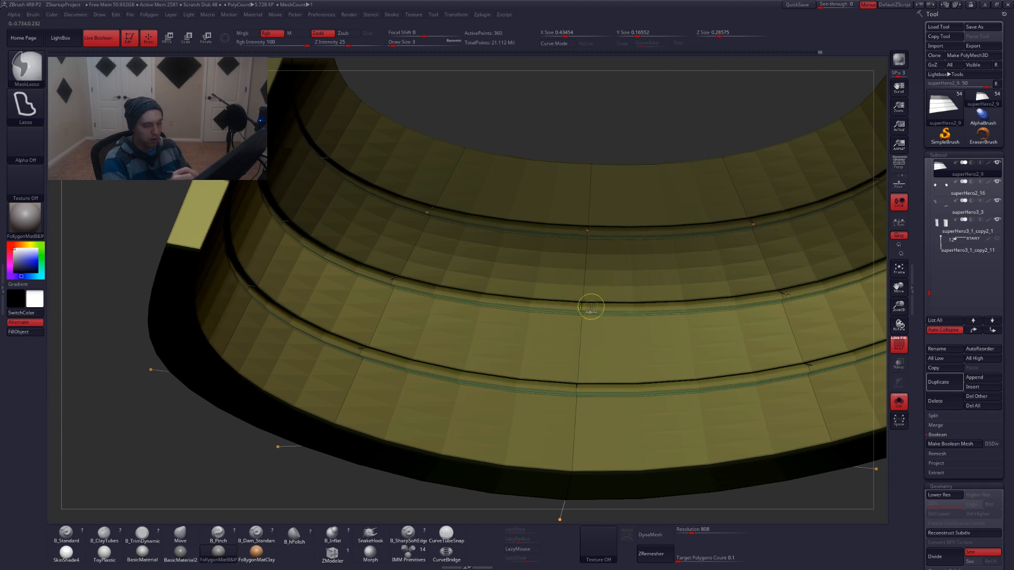
{"action": "left_click_drag", "start_coordinate": [539, 291], "coordinate": [647, 238], "text": "ctrl"}
{"action": "mouse_move", "coordinate": [647, 237]}
{"action": "right_mouse_down", "text": "alt"}
{"action": "mouse_move", "coordinate": [622, 231]}
{"action": "mouse_move", "coordinate": [533, 377]}
{"action": "mouse_move", "coordinate": [568, 386]}
{"action": "right_mouse_up", "text": "alt"}
{"action": "key", "text": "ctrl"}
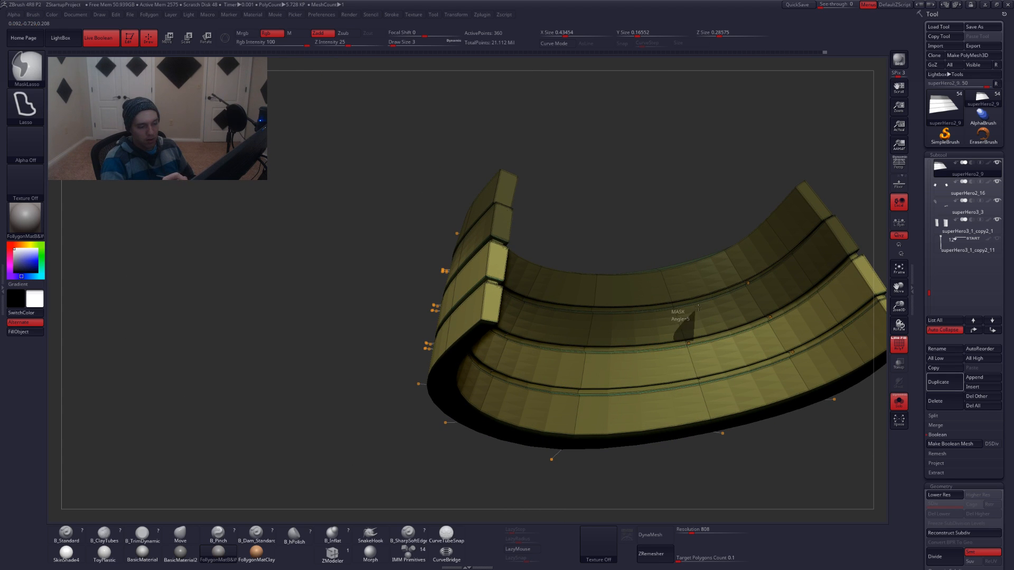
{"action": "left_click_drag", "start_coordinate": [699, 307], "coordinate": [701, 310], "text": "ctrl"}
Extend the lasso mask across the second plate's outer face along the side of the neck guard
{"action": "mouse_move", "coordinate": [560, 338]}
{"action": "right_mouse_down"}
{"action": "mouse_move", "coordinate": [634, 322]}
{"action": "mouse_move", "coordinate": [602, 318]}
{"action": "mouse_move", "coordinate": [666, 316]}
{"action": "right_mouse_up"}
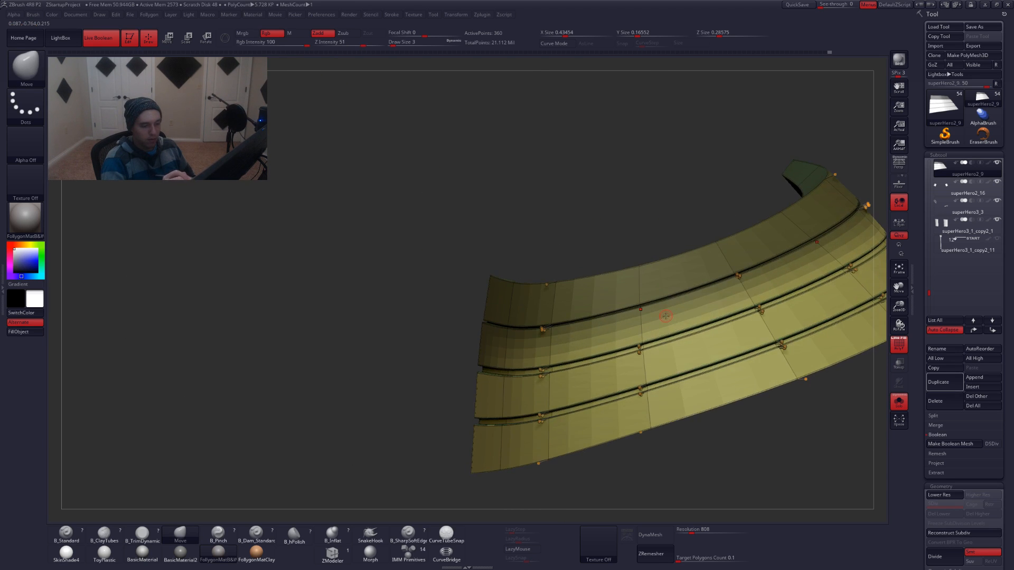
{"action": "right_click_drag", "start_coordinate": [591, 364], "coordinate": [530, 376]}
{"action": "key", "text": "ctrl"}
{"action": "left_click_drag", "start_coordinate": [553, 368], "coordinate": [534, 335], "text": "ctrl"}
{"action": "mouse_move", "coordinate": [620, 364]}
{"action": "right_mouse_down", "text": "alt"}
{"action": "mouse_move", "coordinate": [591, 380]}
{"action": "mouse_move", "coordinate": [560, 370]}
{"action": "mouse_move", "coordinate": [547, 383]}
{"action": "right_mouse_up", "text": "alt"}
{"action": "key", "text": "ctrl"}
{"action": "left_click_drag", "start_coordinate": [513, 366], "coordinate": [549, 306], "text": "ctrl"}
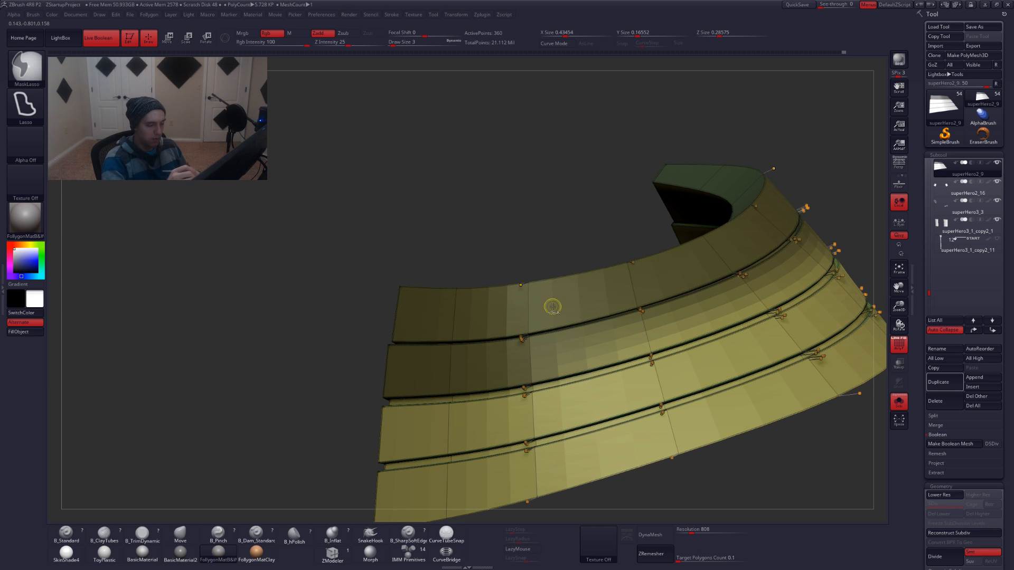
{"action": "mouse_move", "coordinate": [636, 364]}
{"action": "right_mouse_down", "text": "shift"}
{"action": "mouse_move", "coordinate": [647, 362]}
{"action": "mouse_move", "coordinate": [623, 374]}
{"action": "right_mouse_up", "text": "shift"}
At the lowest subdivision level, mask the second plate's remaining points down to the second groove, and restore the higher level
{"action": "key", "text": "shift+d"}
{"action": "left_click_drag", "start_coordinate": [615, 367], "coordinate": [595, 294], "text": "ctrl"}
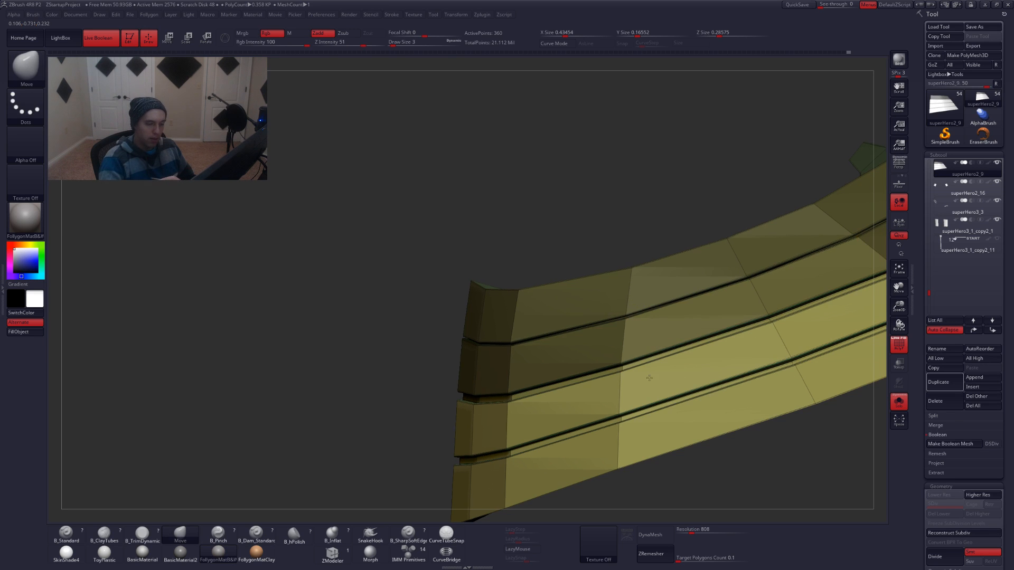
{"action": "right_click_drag", "start_coordinate": [704, 358], "coordinate": [636, 373], "text": "alt"}
{"action": "left_click_drag", "start_coordinate": [712, 331], "coordinate": [691, 307], "text": "ctrl"}
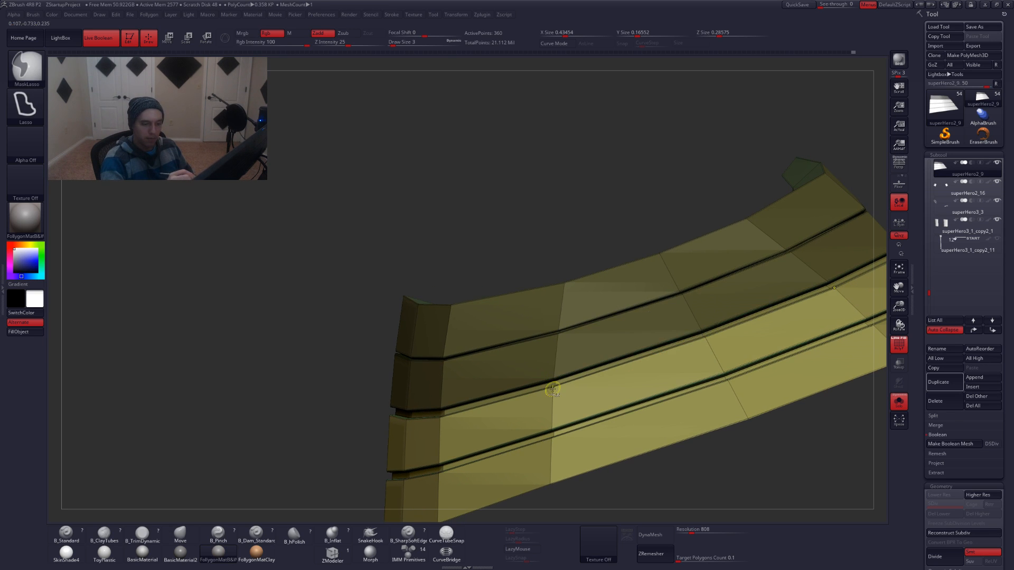
{"action": "mouse_move", "coordinate": [638, 374]}
{"action": "right_mouse_down"}
{"action": "mouse_move", "coordinate": [691, 353]}
{"action": "mouse_move", "coordinate": [648, 356]}
{"action": "right_mouse_up"}
{"action": "key", "text": "d"}
{"action": "right_click_drag", "start_coordinate": [549, 394], "coordinate": [612, 393], "text": "shift"}
Try moving the sides of the two unmasked lower plates outward with the transpose line, and undo the move
{"action": "key", "text": "w"}
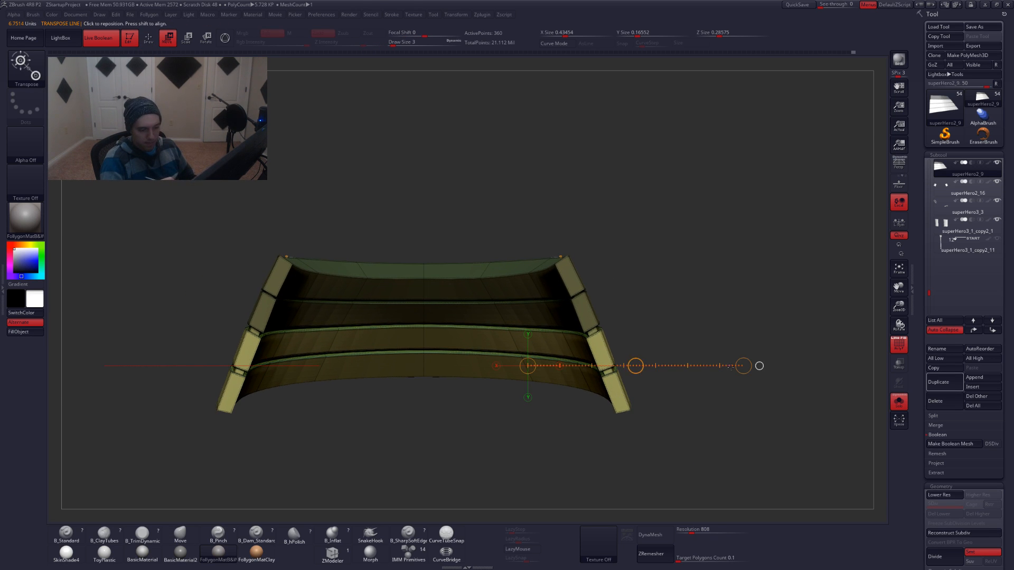
{"action": "left_click_drag", "start_coordinate": [744, 367], "coordinate": [760, 374]}
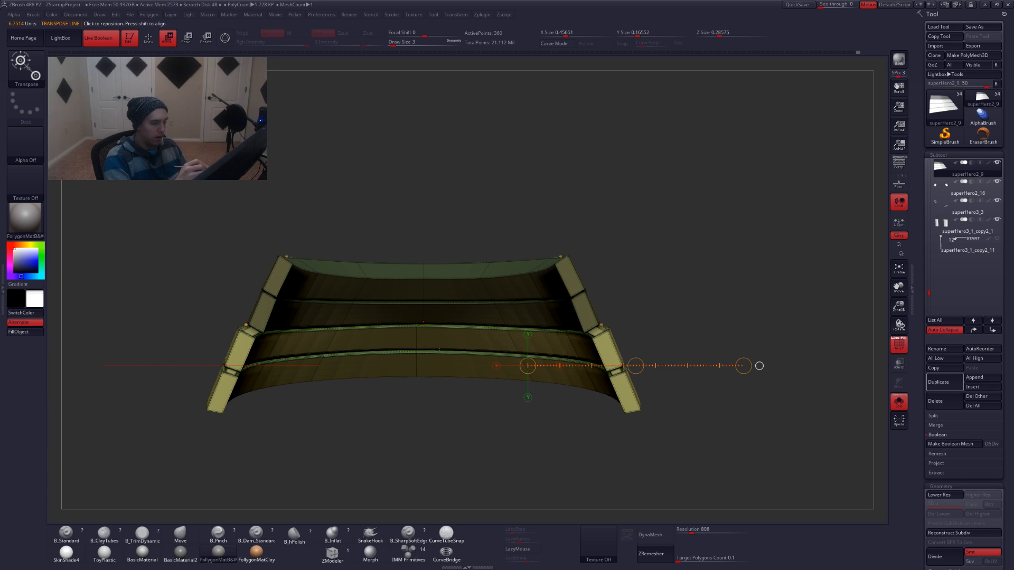
{"action": "right_click_drag", "start_coordinate": [439, 351], "coordinate": [496, 371], "text": "alt"}
{"action": "key", "text": "ctrl+z"}
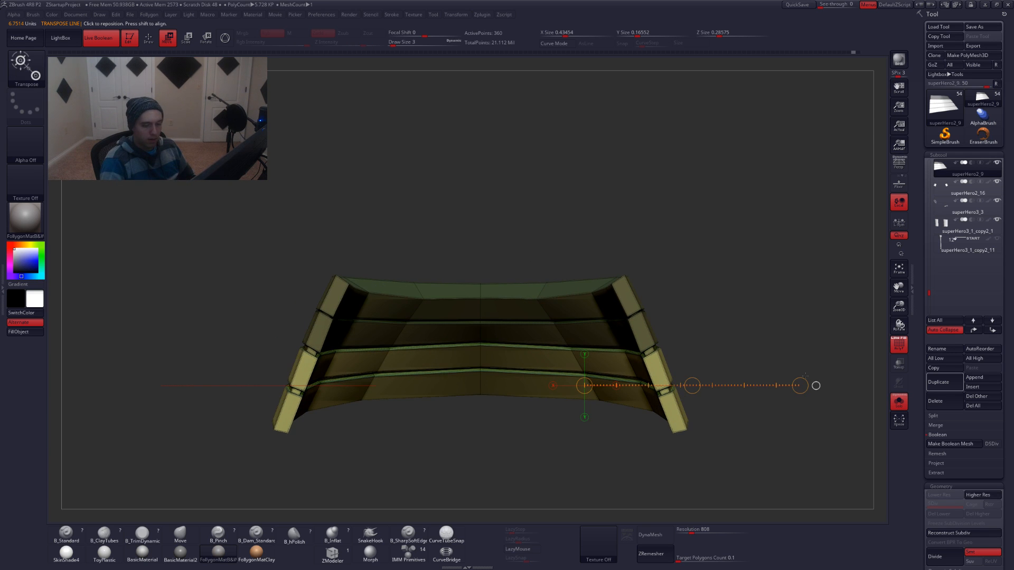
Scale the two unmasked lower plates up from the guard's centre and adjust their position beneath the second plate
{"action": "left_click", "coordinate": [816, 386]}
{"action": "left_click", "coordinate": [512, 386]}
{"action": "key", "text": "ctrl+d"}
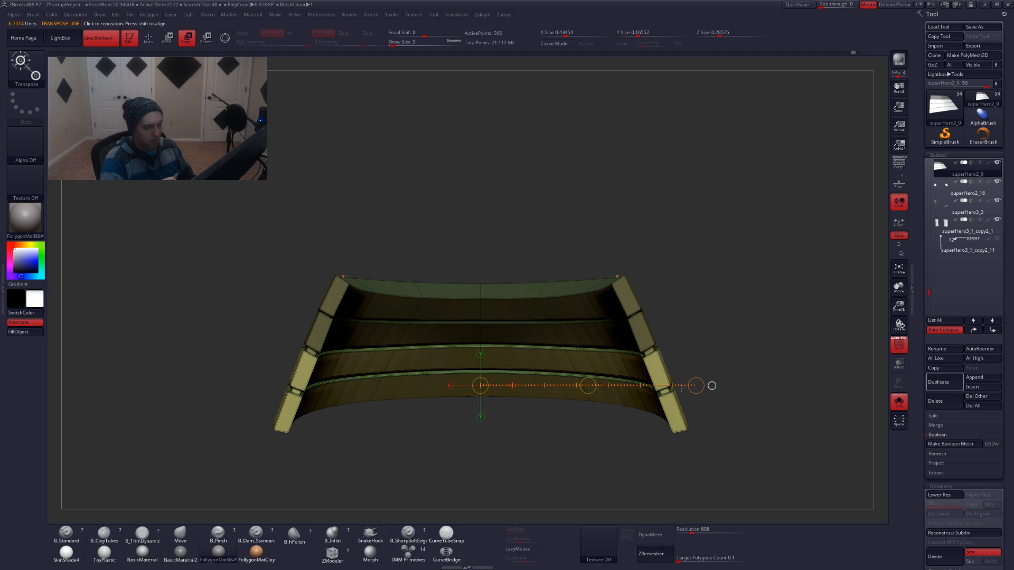
{"action": "mouse_move", "coordinate": [696, 386]}
{"action": "left_mouse_down"}
{"action": "mouse_move", "coordinate": [713, 387]}
{"action": "mouse_move", "coordinate": [681, 390]}
{"action": "left_mouse_up"}
{"action": "key", "text": "w"}
{"action": "left_click_drag", "start_coordinate": [752, 378], "coordinate": [663, 395], "text": "shift"}
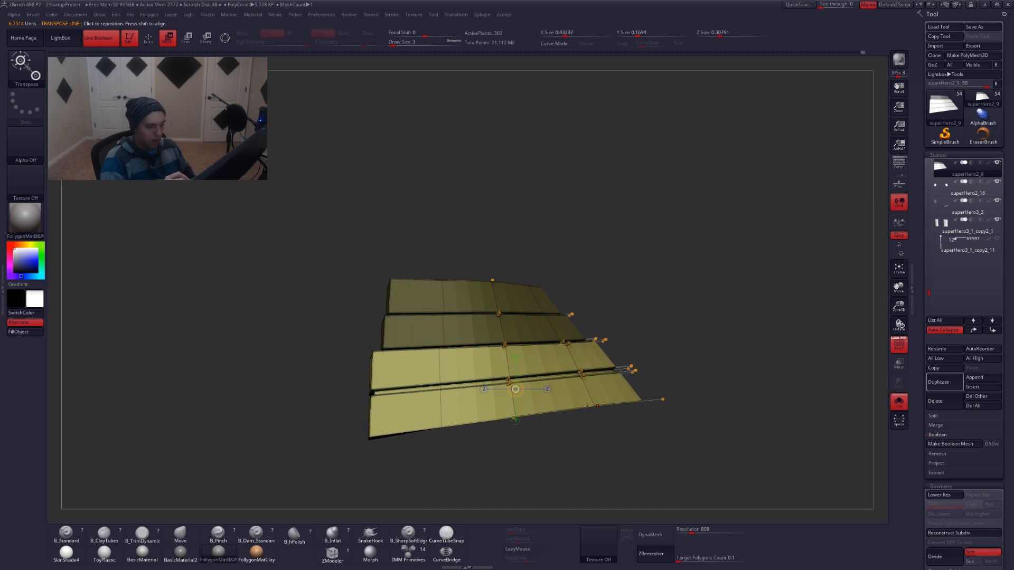
Scale the two lower plates down slightly and fine-tune their fit against the plate above
{"action": "mouse_move", "coordinate": [584, 419]}
{"action": "left_mouse_down", "text": "shift"}
{"action": "mouse_move", "coordinate": [629, 423]}
{"action": "mouse_move", "coordinate": [603, 422]}
{"action": "left_mouse_up", "text": "shift"}
{"action": "key", "text": "shift+d"}
{"action": "key", "text": "e"}
{"action": "left_click_drag", "start_coordinate": [715, 387], "coordinate": [694, 374]}
{"action": "key", "text": "w"}
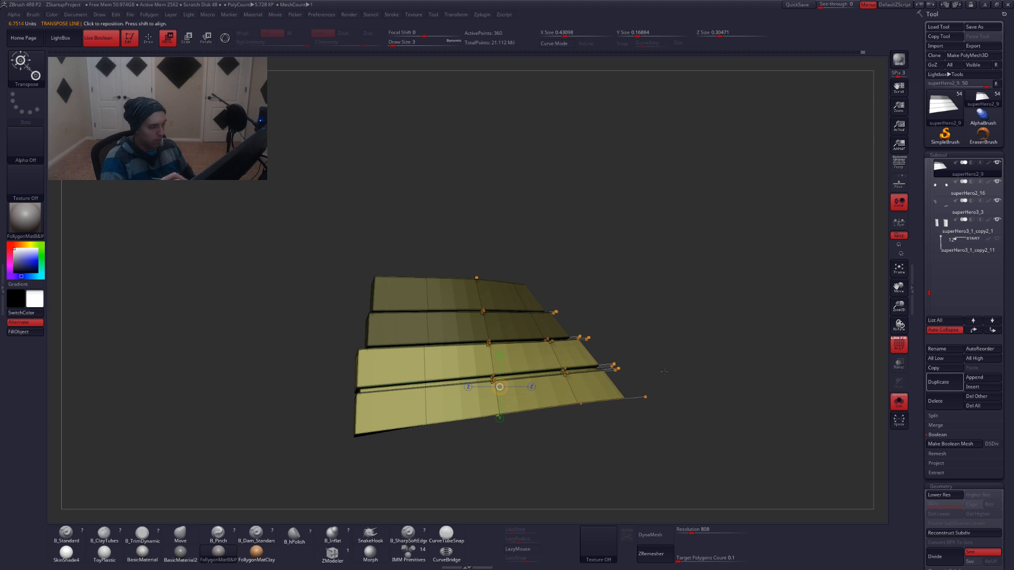
{"action": "left_click_drag", "start_coordinate": [574, 433], "coordinate": [688, 418], "text": "alt"}
{"action": "mouse_move", "coordinate": [687, 418]}
{"action": "left_mouse_down", "text": "alt"}
{"action": "mouse_move", "coordinate": [637, 405]}
{"action": "mouse_move", "coordinate": [643, 442]}
{"action": "mouse_move", "coordinate": [604, 453]}
{"action": "mouse_move", "coordinate": [581, 442]}
{"action": "mouse_move", "coordinate": [606, 466]}
{"action": "mouse_move", "coordinate": [609, 411]}
{"action": "mouse_move", "coordinate": [596, 448]}
{"action": "mouse_move", "coordinate": [597, 409]}
{"action": "mouse_move", "coordinate": [616, 410]}
{"action": "mouse_move", "coordinate": [616, 437]}
{"action": "mouse_move", "coordinate": [596, 428]}
{"action": "left_mouse_up", "text": "alt"}
Return to the Move brush, invert the mask and assign the two lower plates their own polygroup
{"action": "key", "text": "q"}
{"action": "key", "text": "shift+f"}
{"action": "key", "text": "shift+f"}
{"action": "left_click", "coordinate": [759, 337], "text": "ctrl"}
{"action": "key", "text": "ctrl+w"}
{"action": "key", "text": "shift+f"}
{"action": "mouse_move", "coordinate": [736, 341]}
{"action": "left_mouse_down"}
{"action": "mouse_move", "coordinate": [782, 364]}
{"action": "mouse_move", "coordinate": [823, 367]}
{"action": "mouse_move", "coordinate": [736, 344]}
{"action": "left_mouse_up"}
Lasso-mask the topmost plate's control points at its front end, down to the first groove
{"action": "mouse_move", "coordinate": [655, 376]}
{"action": "left_mouse_down"}
{"action": "mouse_move", "coordinate": [621, 385]}
{"action": "mouse_move", "coordinate": [581, 361]}
{"action": "mouse_move", "coordinate": [581, 378]}
{"action": "mouse_move", "coordinate": [531, 257]}
{"action": "mouse_move", "coordinate": [542, 261]}
{"action": "left_mouse_up"}
{"action": "key", "text": "ctrl"}
{"action": "mouse_move", "coordinate": [459, 343]}
{"action": "left_mouse_down", "text": "alt"}
{"action": "mouse_move", "coordinate": [560, 280]}
{"action": "mouse_move", "coordinate": [572, 384]}
{"action": "left_mouse_up", "text": "alt"}
{"action": "key", "text": "ctrl"}
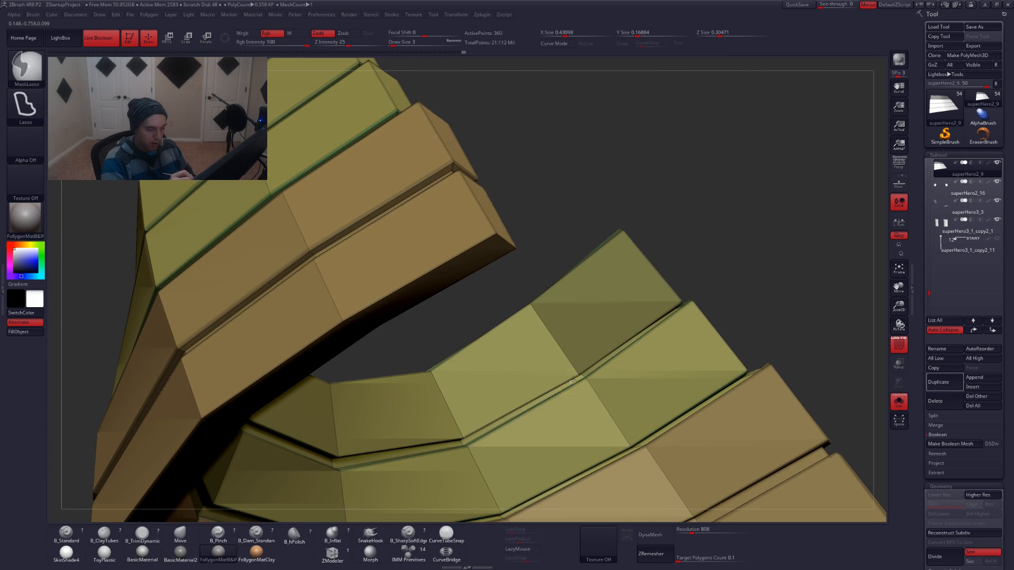
{"action": "left_click_drag", "start_coordinate": [507, 246], "coordinate": [509, 248], "text": "ctrl"}
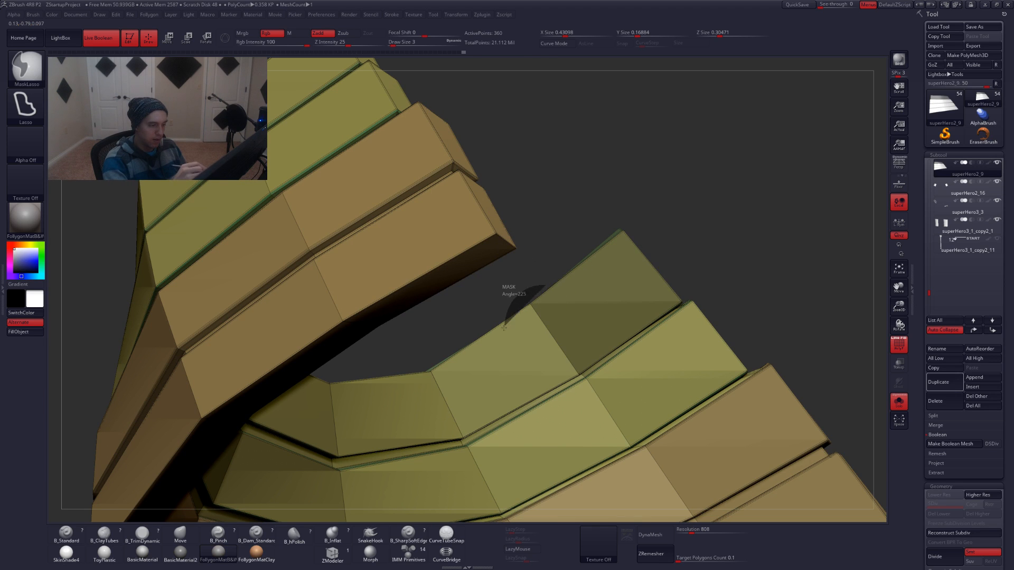
{"action": "left_click_drag", "start_coordinate": [504, 328], "coordinate": [578, 378], "text": "ctrl"}
Continue lasso-masking the topmost plate's points along the inner surface towards the back of the guard
{"action": "mouse_move", "coordinate": [454, 338]}
{"action": "left_mouse_down", "text": "alt"}
{"action": "mouse_move", "coordinate": [521, 301]}
{"action": "mouse_move", "coordinate": [461, 363]}
{"action": "mouse_move", "coordinate": [531, 403]}
{"action": "mouse_move", "coordinate": [512, 347]}
{"action": "left_mouse_up", "text": "alt"}
{"action": "mouse_move", "coordinate": [508, 311]}
{"action": "left_mouse_down", "text": "alt"}
{"action": "mouse_move", "coordinate": [645, 251]}
{"action": "mouse_move", "coordinate": [523, 253]}
{"action": "left_mouse_up", "text": "alt"}
{"action": "mouse_move", "coordinate": [533, 363]}
{"action": "left_mouse_down", "text": "ctrl"}
{"action": "mouse_move", "coordinate": [544, 289]}
{"action": "mouse_move", "coordinate": [505, 241]}
{"action": "left_mouse_up", "text": "ctrl"}
{"action": "left_click_drag", "start_coordinate": [483, 298], "coordinate": [574, 312], "text": "alt"}
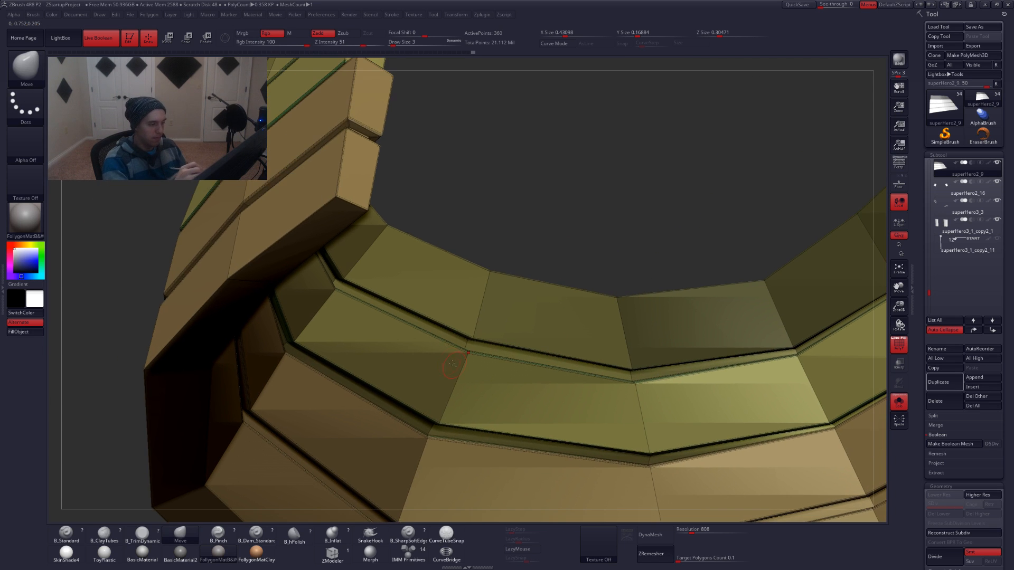
{"action": "mouse_move", "coordinate": [459, 344]}
{"action": "left_mouse_down", "text": "ctrl"}
{"action": "mouse_move", "coordinate": [464, 220]}
{"action": "mouse_move", "coordinate": [453, 227]}
{"action": "left_mouse_up", "text": "ctrl"}
{"action": "mouse_move", "coordinate": [507, 221]}
{"action": "left_mouse_down"}
{"action": "mouse_move", "coordinate": [414, 243]}
{"action": "mouse_move", "coordinate": [471, 272]}
{"action": "left_mouse_up"}
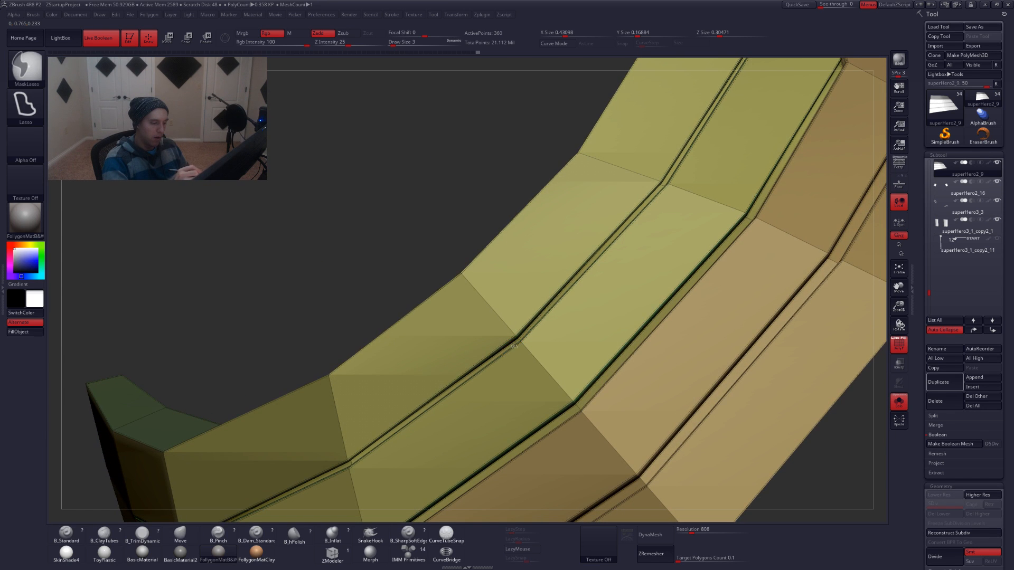
Extend the lasso mask over the topmost plate's points around the curved back, along the first groove
{"action": "left_click_drag", "start_coordinate": [521, 305], "coordinate": [417, 243], "text": "ctrl"}
{"action": "mouse_move", "coordinate": [520, 399]}
{"action": "right_mouse_down"}
{"action": "mouse_move", "coordinate": [593, 362]}
{"action": "mouse_move", "coordinate": [581, 403]}
{"action": "mouse_move", "coordinate": [572, 396]}
{"action": "right_mouse_up"}
{"action": "mouse_move", "coordinate": [584, 386]}
{"action": "left_mouse_down", "text": "ctrl"}
{"action": "mouse_move", "coordinate": [488, 333]}
{"action": "mouse_move", "coordinate": [458, 339]}
{"action": "left_mouse_up", "text": "ctrl"}
{"action": "mouse_move", "coordinate": [533, 306]}
{"action": "right_mouse_down", "text": "alt"}
{"action": "mouse_move", "coordinate": [454, 424]}
{"action": "mouse_move", "coordinate": [625, 351]}
{"action": "mouse_move", "coordinate": [642, 389]}
{"action": "mouse_move", "coordinate": [639, 317]}
{"action": "mouse_move", "coordinate": [637, 342]}
{"action": "right_mouse_up", "text": "alt"}
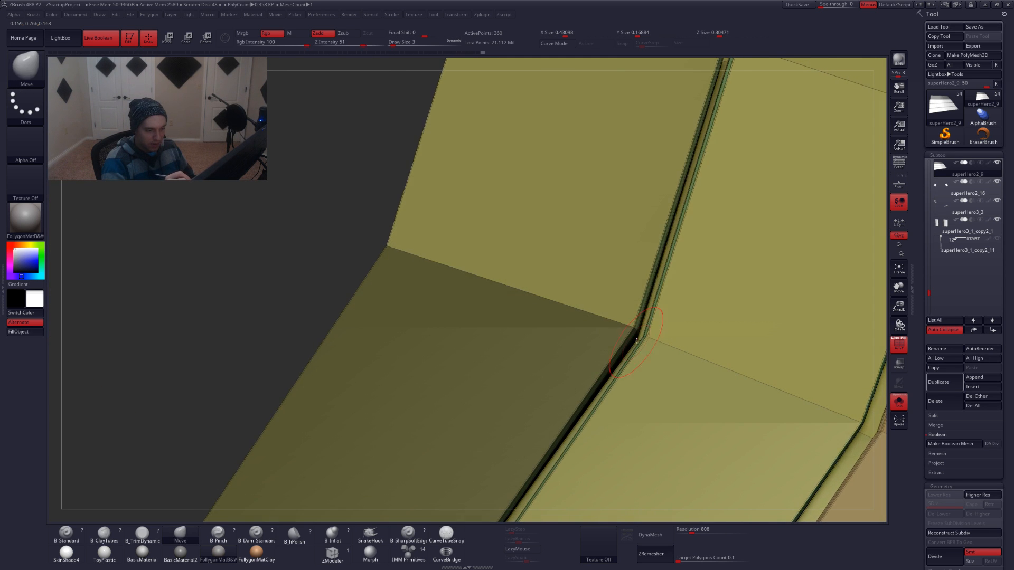
{"action": "right_click_drag", "start_coordinate": [552, 382], "coordinate": [560, 455], "text": "alt"}
Extend the lasso mask over the topmost plate's remaining control points along the first groove, out to the plate's front end
{"action": "mouse_move", "coordinate": [351, 281]}
{"action": "left_mouse_down", "text": "ctrl"}
{"action": "mouse_move", "coordinate": [352, 315]}
{"action": "mouse_move", "coordinate": [457, 301]}
{"action": "left_mouse_up", "text": "ctrl"}
{"action": "mouse_move", "coordinate": [584, 380]}
{"action": "right_mouse_down", "text": "alt"}
{"action": "mouse_move", "coordinate": [508, 510]}
{"action": "mouse_move", "coordinate": [495, 565]}
{"action": "right_mouse_up", "text": "alt"}
{"action": "right_click_drag", "start_coordinate": [607, 353], "coordinate": [634, 346]}
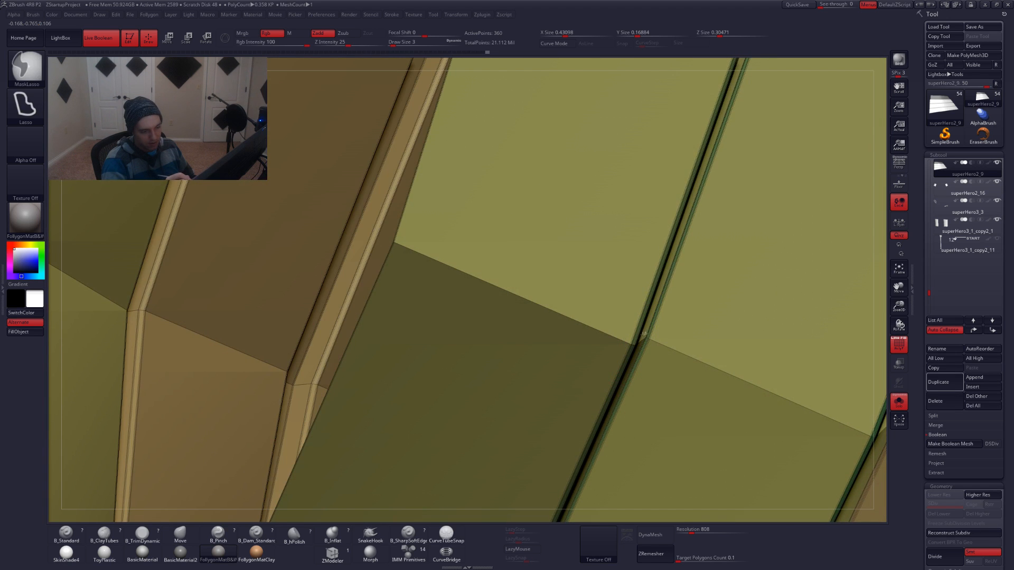
{"action": "mouse_move", "coordinate": [602, 365]}
{"action": "left_mouse_down", "text": "ctrl"}
{"action": "mouse_move", "coordinate": [423, 322]}
{"action": "mouse_move", "coordinate": [372, 236]}
{"action": "left_mouse_up", "text": "ctrl"}
{"action": "key", "text": "f"}
{"action": "mouse_move", "coordinate": [592, 368]}
{"action": "right_mouse_down"}
{"action": "mouse_move", "coordinate": [624, 360]}
{"action": "mouse_move", "coordinate": [624, 345]}
{"action": "mouse_move", "coordinate": [637, 340]}
{"action": "mouse_move", "coordinate": [630, 335]}
{"action": "right_mouse_up"}
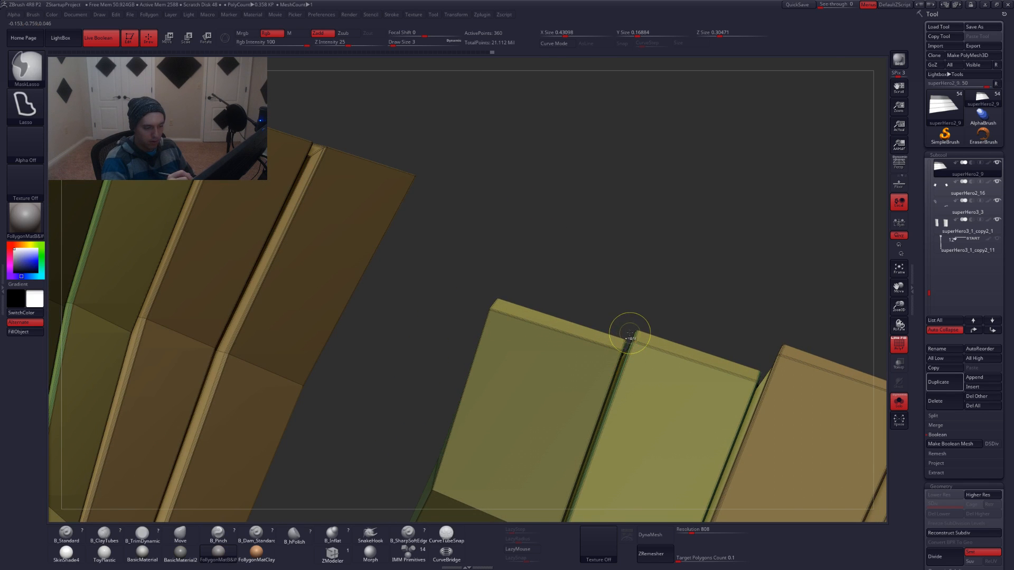
{"action": "mouse_move", "coordinate": [556, 370]}
{"action": "left_mouse_down", "text": "ctrl"}
{"action": "mouse_move", "coordinate": [503, 225]}
{"action": "mouse_move", "coordinate": [530, 209]}
{"action": "left_mouse_up", "text": "ctrl"}
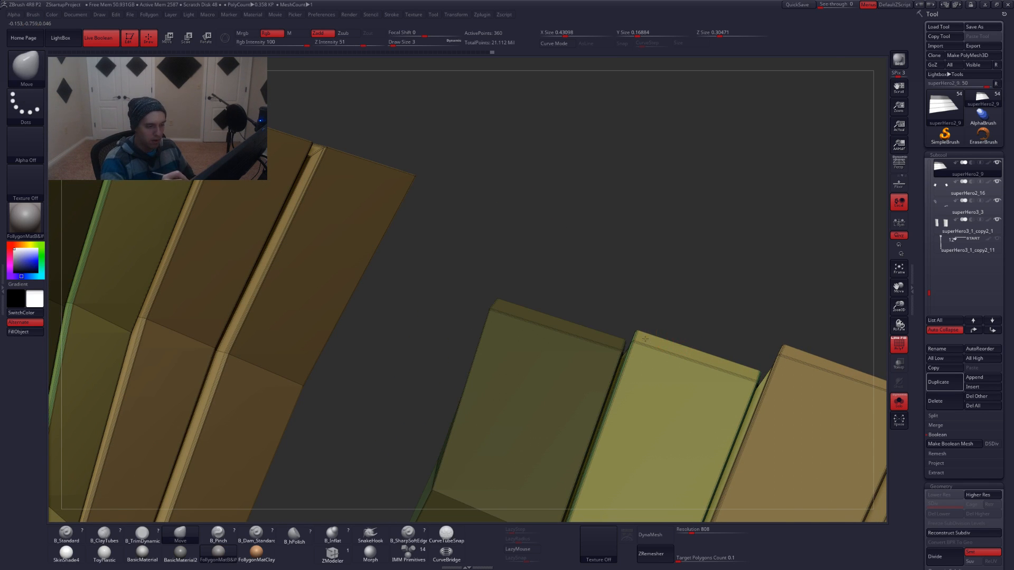
Try to assign the masked topmost plate its own polygroup
{"action": "right_click_drag", "start_coordinate": [570, 287], "coordinate": [660, 342], "text": "ctrl"}
{"action": "key", "text": "ctrl+w"}
{"action": "mouse_move", "coordinate": [614, 386]}
{"action": "right_mouse_down"}
{"action": "mouse_move", "coordinate": [646, 382]}
{"action": "mouse_move", "coordinate": [641, 393]}
{"action": "right_mouse_up"}
{"action": "key", "text": "ctrl+z"}
{"action": "right_click_drag", "start_coordinate": [591, 415], "coordinate": [571, 390]}
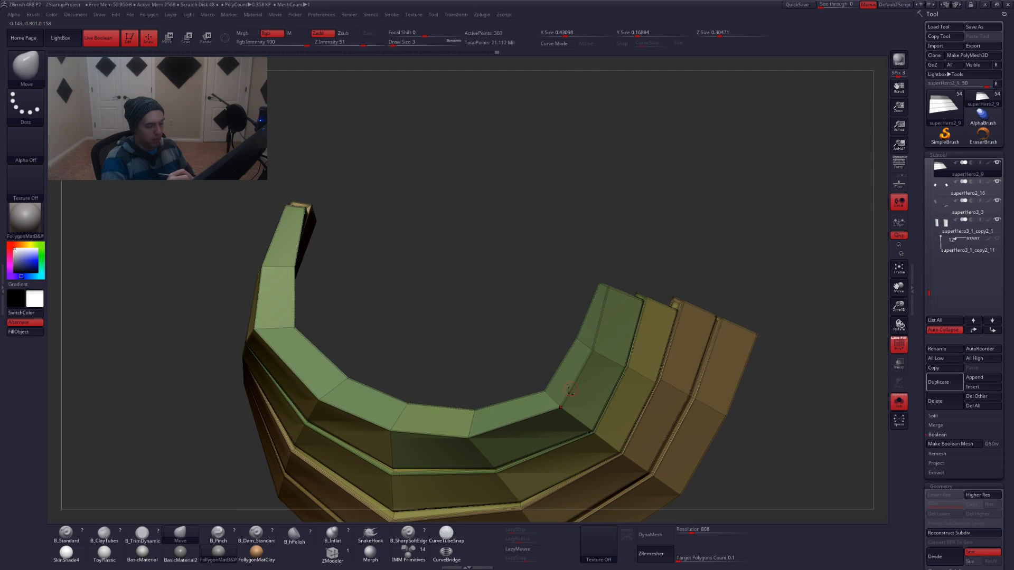
Isolate the topmost plate's polygroup, try hiding parts of it, and undo the visibility and grouping changes
{"action": "left_click", "coordinate": [558, 407], "text": "ctrl+shift"}
{"action": "right_click_drag", "start_coordinate": [548, 427], "coordinate": [541, 389]}
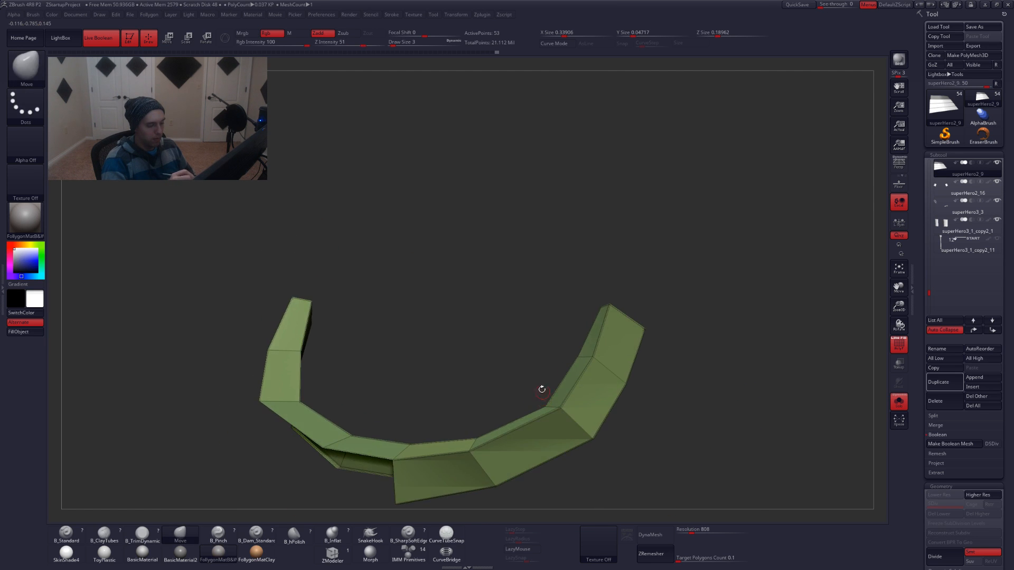
{"action": "left_click", "coordinate": [528, 409], "text": "ctrl+shift"}
{"action": "right_click_drag", "start_coordinate": [492, 426], "coordinate": [546, 412]}
{"action": "mouse_move", "coordinate": [513, 406]}
{"action": "left_mouse_down", "text": "ctrl+alt+shift"}
{"action": "mouse_move", "coordinate": [645, 228]}
{"action": "mouse_move", "coordinate": [632, 221]}
{"action": "left_mouse_up", "text": "ctrl+alt+shift"}
{"action": "right_click_drag", "start_coordinate": [514, 387], "coordinate": [544, 365]}
{"action": "mouse_move", "coordinate": [541, 358]}
{"action": "left_mouse_down", "text": "ctrl+alt+shift"}
{"action": "mouse_move", "coordinate": [333, 285]}
{"action": "mouse_move", "coordinate": [459, 336]}
{"action": "left_mouse_up", "text": "ctrl+alt+shift"}
{"action": "mouse_move", "coordinate": [460, 337]}
{"action": "right_mouse_down"}
{"action": "mouse_move", "coordinate": [555, 399]}
{"action": "mouse_move", "coordinate": [676, 372]}
{"action": "mouse_move", "coordinate": [667, 385]}
{"action": "mouse_move", "coordinate": [442, 366]}
{"action": "mouse_move", "coordinate": [488, 348]}
{"action": "right_mouse_up"}
{"action": "key", "text": "ctrl+z"}
{"action": "key", "text": "ctrl+z"}
{"action": "key", "text": "ctrl+z"}
{"action": "key", "text": "ctrl+z"}
Show the complete helmet to compare the neck guard against it, and isolate the guard again
{"action": "mouse_move", "coordinate": [481, 282]}
{"action": "left_mouse_down", "text": "ctrl+alt"}
{"action": "mouse_move", "coordinate": [656, 498]}
{"action": "mouse_move", "coordinate": [758, 265]}
{"action": "left_mouse_up", "text": "ctrl+alt"}
{"action": "key", "text": "alt+s"}
{"action": "right_click_drag", "start_coordinate": [516, 370], "coordinate": [549, 378], "text": "alt"}
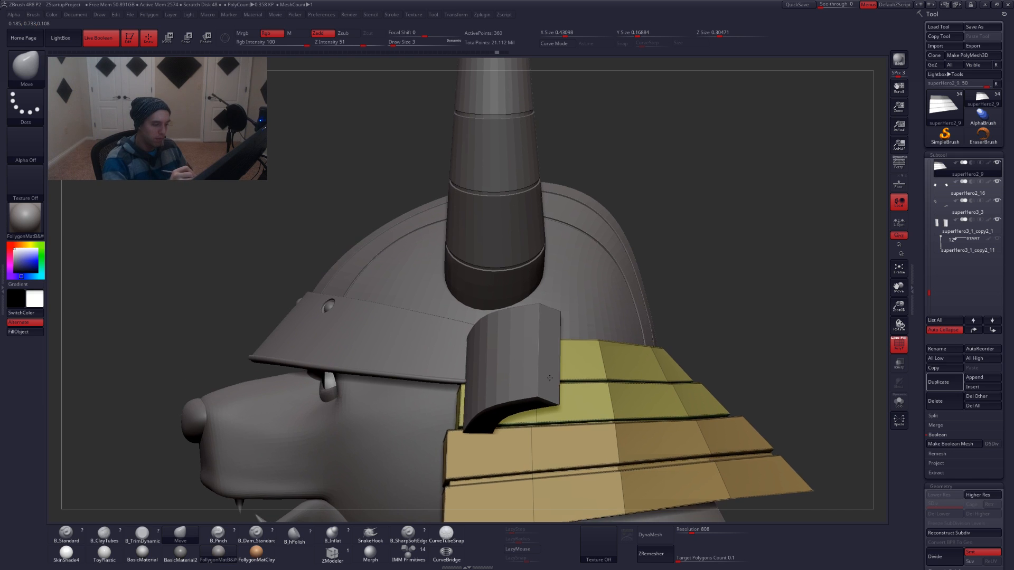
{"action": "key", "text": "alt+s"}
Nudge the topmost plate slightly down towards the plate below it with Transpose Move
{"action": "key", "text": "w"}
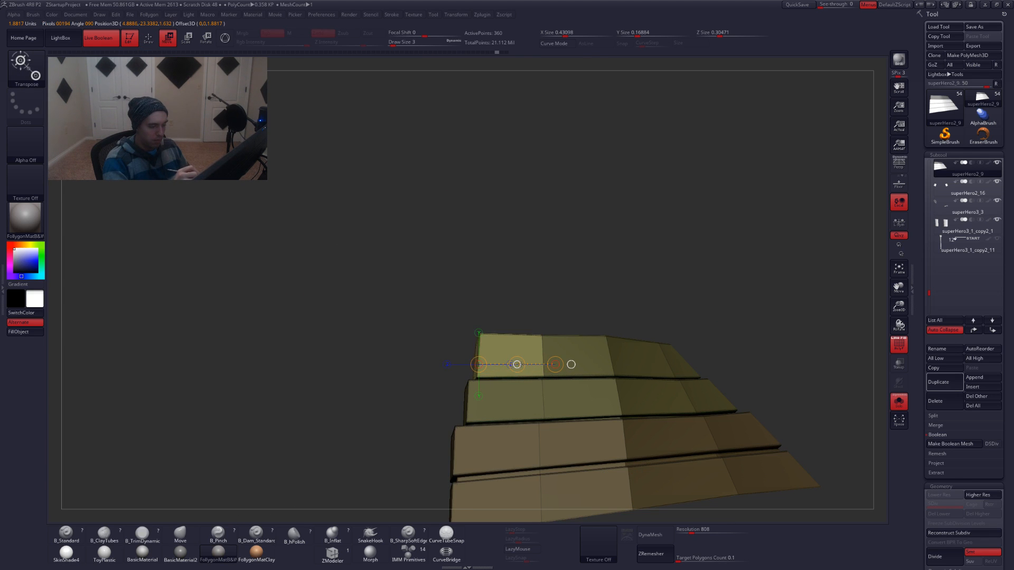
{"action": "mouse_move", "coordinate": [512, 404]}
{"action": "right_mouse_down"}
{"action": "mouse_move", "coordinate": [544, 362]}
{"action": "mouse_move", "coordinate": [509, 362]}
{"action": "mouse_move", "coordinate": [520, 363]}
{"action": "mouse_move", "coordinate": [556, 413]}
{"action": "mouse_move", "coordinate": [538, 378]}
{"action": "mouse_move", "coordinate": [544, 417]}
{"action": "mouse_move", "coordinate": [549, 407]}
{"action": "mouse_move", "coordinate": [520, 386]}
{"action": "mouse_move", "coordinate": [536, 384]}
{"action": "mouse_move", "coordinate": [532, 396]}
{"action": "mouse_move", "coordinate": [528, 379]}
{"action": "mouse_move", "coordinate": [519, 388]}
{"action": "right_mouse_up"}
{"action": "key", "text": "q"}
{"action": "key", "text": "w"}
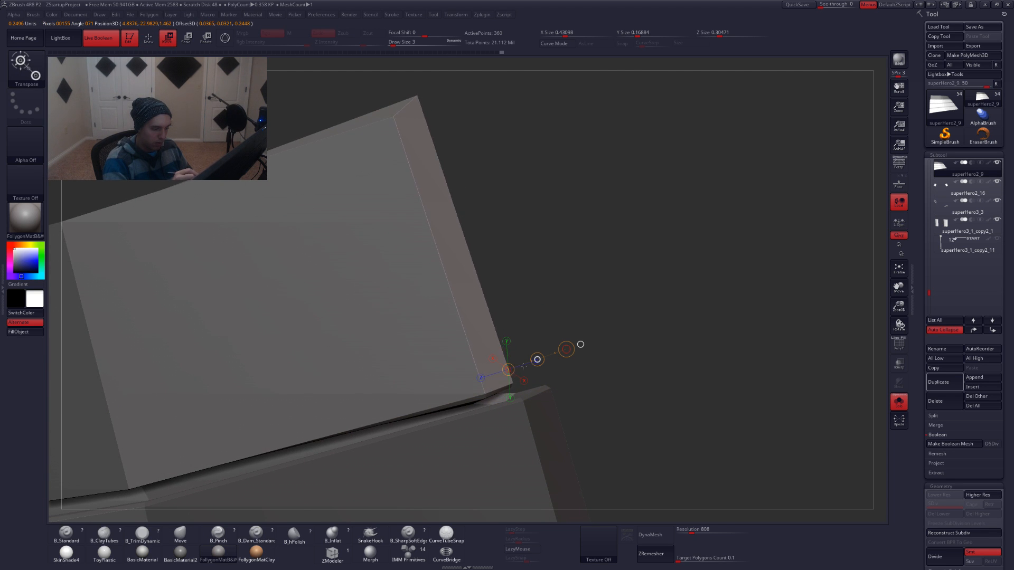
{"action": "right_click_drag", "start_coordinate": [524, 361], "coordinate": [489, 369]}
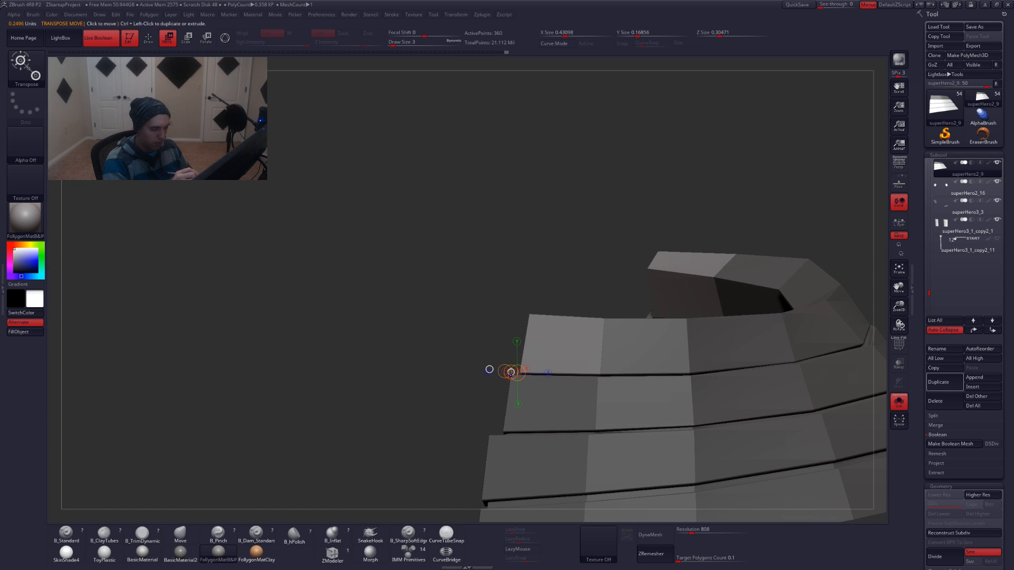
Shift the topmost plate slightly further down with Transpose Move and return to the Move brush
{"action": "key", "text": "q"}
{"action": "mouse_move", "coordinate": [532, 412]}
{"action": "right_mouse_down", "text": "ctrl"}
{"action": "mouse_move", "coordinate": [477, 405]}
{"action": "mouse_move", "coordinate": [521, 367]}
{"action": "right_mouse_up", "text": "ctrl"}
{"action": "left_click", "coordinate": [487, 442], "text": "ctrl"}
{"action": "left_click", "coordinate": [489, 446], "text": "ctrl"}
{"action": "key", "text": "w"}
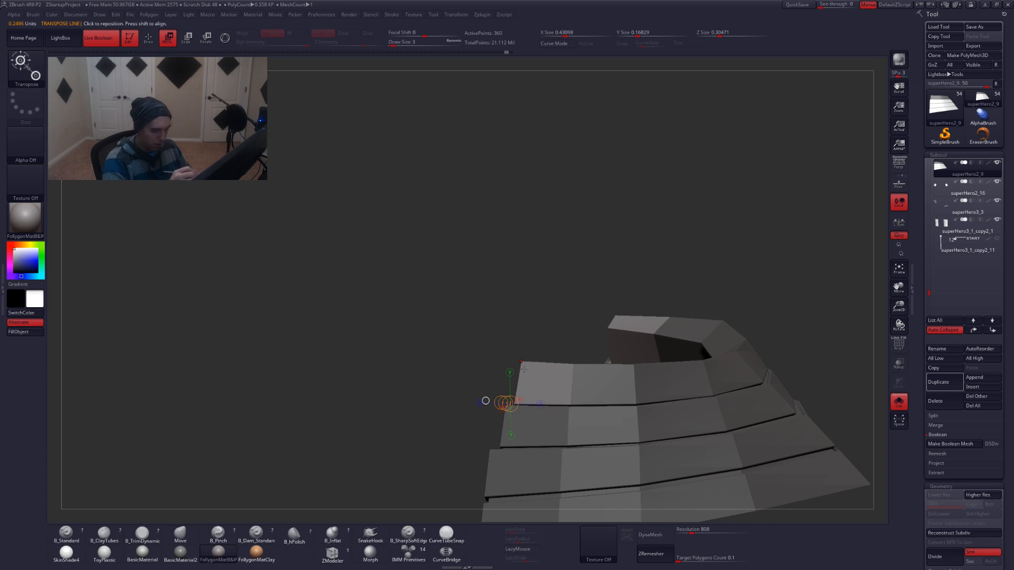
{"action": "key", "text": "q"}
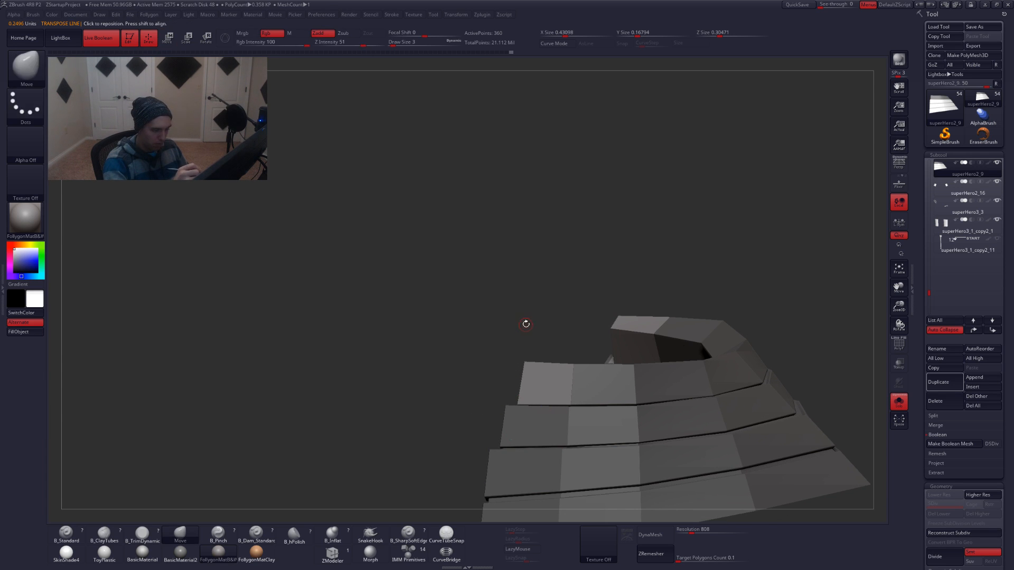
{"action": "left_click", "coordinate": [514, 335], "text": "ctrl"}
Display the polyframe and lasso-mask the bottom plate's control points, starting at its front end
{"action": "mouse_move", "coordinate": [513, 335]}
{"action": "right_mouse_down"}
{"action": "mouse_move", "coordinate": [623, 345]}
{"action": "mouse_move", "coordinate": [638, 392]}
{"action": "mouse_move", "coordinate": [619, 414]}
{"action": "mouse_move", "coordinate": [628, 327]}
{"action": "right_mouse_up"}
{"action": "key", "text": "shift+f"}
{"action": "key", "text": "f"}
{"action": "key", "text": "shift+f"}
{"action": "mouse_move", "coordinate": [604, 334]}
{"action": "left_mouse_down", "text": "ctrl"}
{"action": "mouse_move", "coordinate": [607, 455]}
{"action": "mouse_move", "coordinate": [699, 394]}
{"action": "left_mouse_up", "text": "ctrl"}
{"action": "mouse_move", "coordinate": [700, 394]}
{"action": "right_mouse_down"}
{"action": "mouse_move", "coordinate": [587, 364]}
{"action": "mouse_move", "coordinate": [617, 322]}
{"action": "right_mouse_up"}
{"action": "key", "text": "shift+f"}
{"action": "mouse_move", "coordinate": [592, 388]}
{"action": "left_mouse_down", "text": "ctrl"}
{"action": "mouse_move", "coordinate": [707, 417]}
{"action": "mouse_move", "coordinate": [615, 323]}
{"action": "left_mouse_up", "text": "ctrl"}
{"action": "left_click_drag", "start_coordinate": [514, 458], "coordinate": [615, 417], "text": "ctrl"}
Continue lasso-masking the bottom plate's points along the inner surface towards the centre back
{"action": "right_click_drag", "start_coordinate": [597, 430], "coordinate": [707, 394], "text": "alt"}
{"action": "left_click_drag", "start_coordinate": [447, 395], "coordinate": [549, 411], "text": "ctrl"}
{"action": "right_click_drag", "start_coordinate": [565, 414], "coordinate": [472, 411]}
{"action": "mouse_move", "coordinate": [290, 330]}
{"action": "right_mouse_down"}
{"action": "mouse_move", "coordinate": [407, 435]}
{"action": "mouse_move", "coordinate": [381, 398]}
{"action": "mouse_move", "coordinate": [427, 389]}
{"action": "mouse_move", "coordinate": [436, 444]}
{"action": "mouse_move", "coordinate": [392, 331]}
{"action": "mouse_move", "coordinate": [523, 395]}
{"action": "mouse_move", "coordinate": [544, 357]}
{"action": "right_mouse_up"}
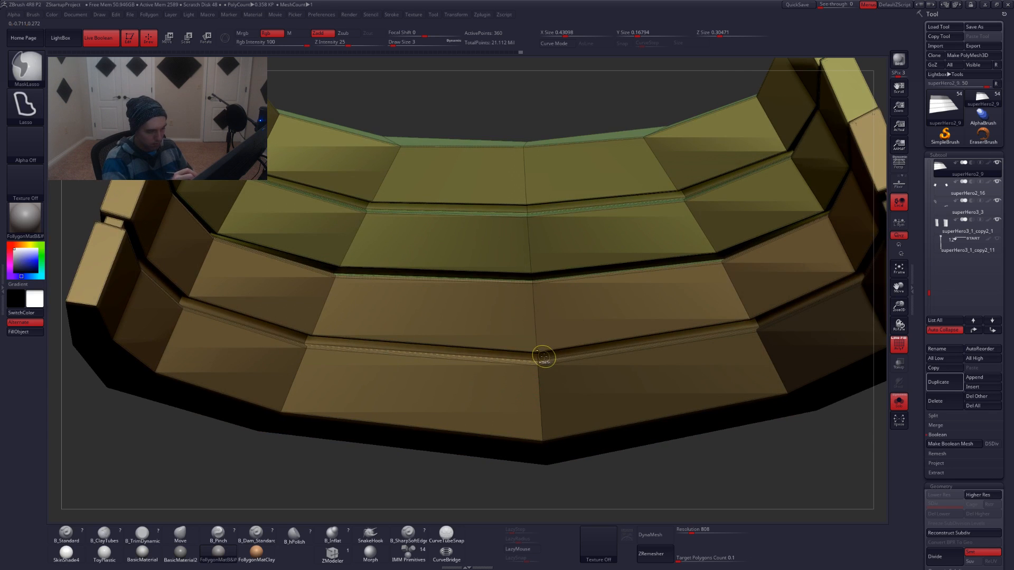
{"action": "mouse_move", "coordinate": [499, 458]}
{"action": "left_mouse_down", "text": "ctrl"}
{"action": "mouse_move", "coordinate": [598, 483]}
{"action": "mouse_move", "coordinate": [602, 470]}
{"action": "left_mouse_up", "text": "ctrl"}
{"action": "mouse_move", "coordinate": [597, 455]}
{"action": "right_mouse_down"}
{"action": "mouse_move", "coordinate": [575, 437]}
{"action": "mouse_move", "coordinate": [573, 354]}
{"action": "right_mouse_up"}
{"action": "mouse_move", "coordinate": [573, 354]}
{"action": "right_mouse_down"}
{"action": "mouse_move", "coordinate": [623, 390]}
{"action": "mouse_move", "coordinate": [615, 417]}
{"action": "mouse_move", "coordinate": [536, 440]}
{"action": "right_mouse_up"}
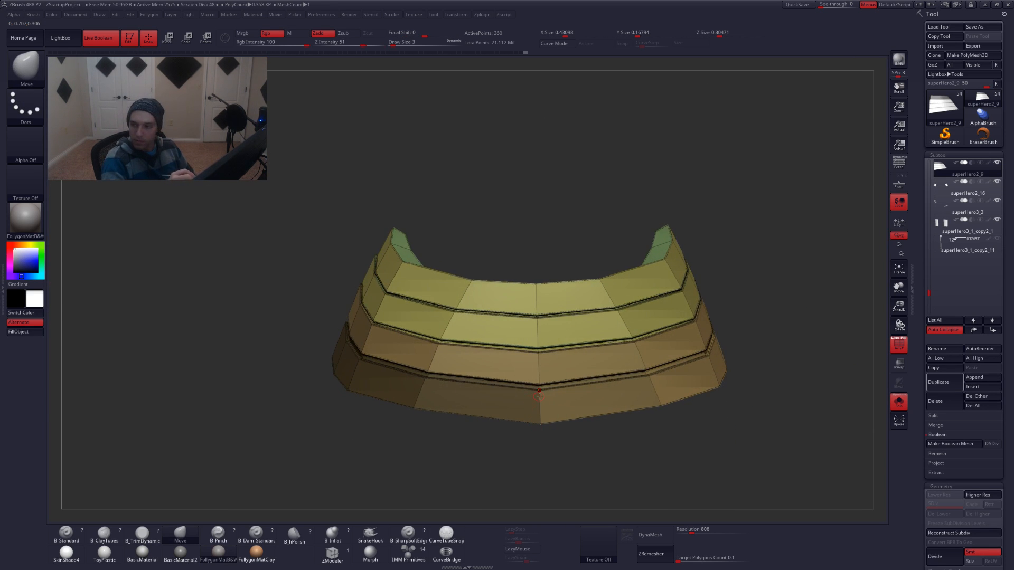
Lasso-mask the bottom plate's points on the outer surface around the centre back
{"action": "right_click_drag", "start_coordinate": [540, 397], "coordinate": [540, 447], "text": "ctrl"}
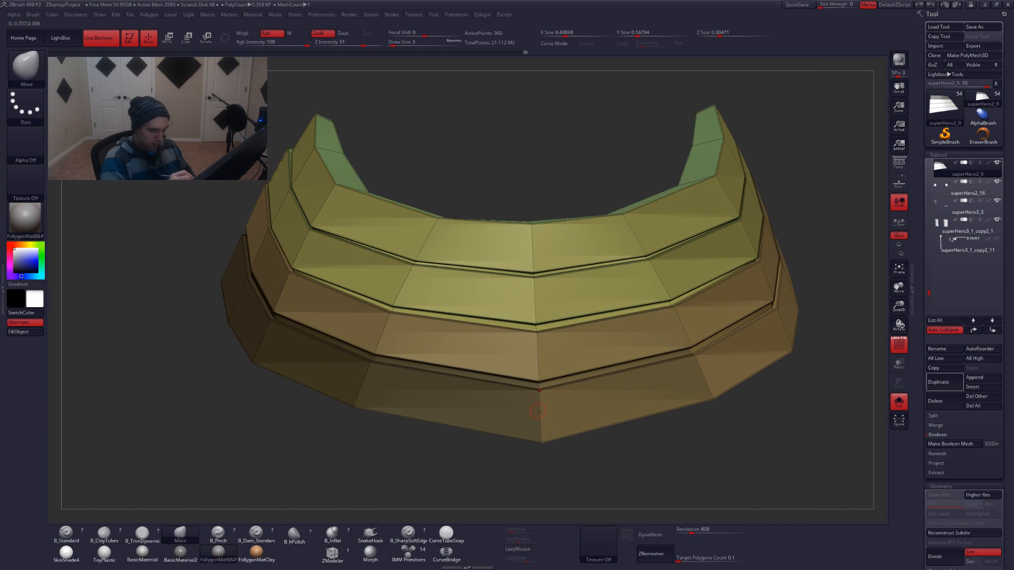
{"action": "key", "text": "d"}
{"action": "key", "text": "shift+d"}
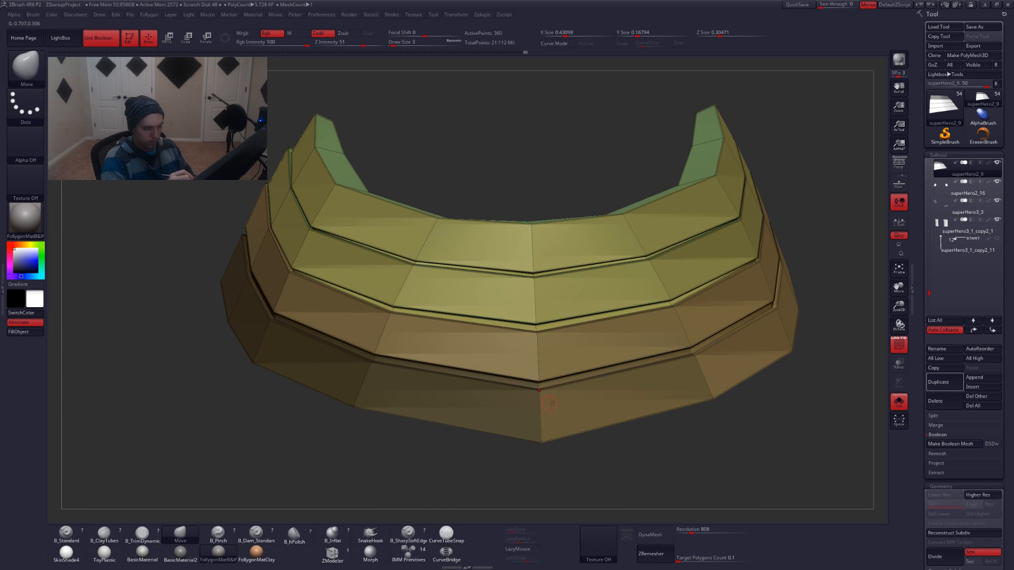
{"action": "mouse_move", "coordinate": [524, 393]}
{"action": "left_mouse_down", "text": "ctrl"}
{"action": "mouse_move", "coordinate": [602, 437]}
{"action": "mouse_move", "coordinate": [607, 429]}
{"action": "left_mouse_up", "text": "ctrl"}
{"action": "right_click_drag", "start_coordinate": [608, 429], "coordinate": [527, 442], "text": "alt"}
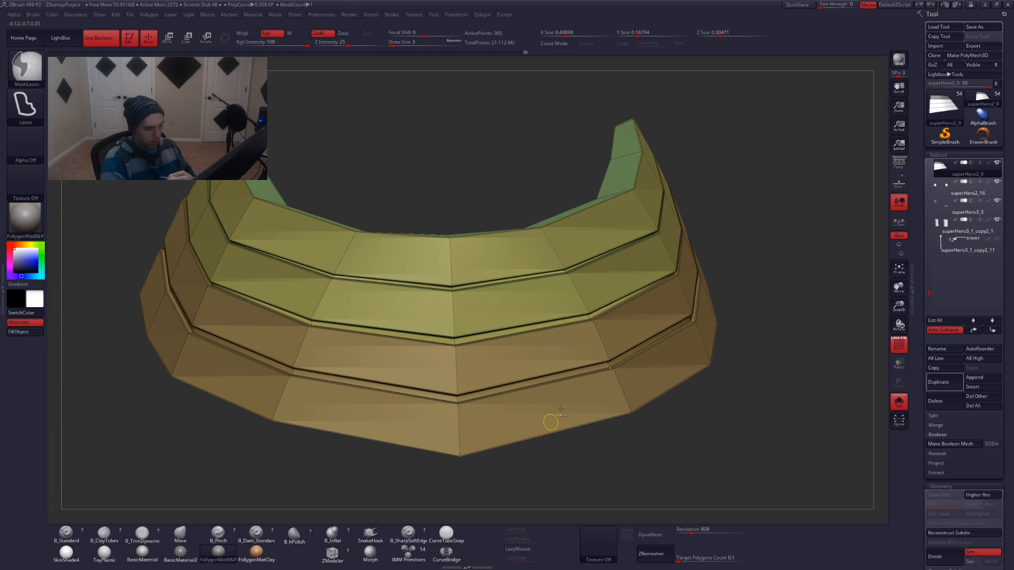
{"action": "right_click_drag", "start_coordinate": [560, 411], "coordinate": [506, 395]}
Extend the lasso mask over the bottom plate's outer points from the back towards the side, below the last groove
{"action": "left_click_drag", "start_coordinate": [611, 368], "coordinate": [691, 438], "text": "ctrl"}
{"action": "mouse_move", "coordinate": [686, 430]}
{"action": "right_mouse_down", "text": "alt"}
{"action": "mouse_move", "coordinate": [620, 479]}
{"action": "mouse_move", "coordinate": [584, 470]}
{"action": "right_mouse_up", "text": "alt"}
{"action": "mouse_move", "coordinate": [604, 362]}
{"action": "left_mouse_down", "text": "ctrl"}
{"action": "mouse_move", "coordinate": [665, 436]}
{"action": "mouse_move", "coordinate": [711, 411]}
{"action": "left_mouse_up", "text": "ctrl"}
{"action": "right_click_drag", "start_coordinate": [671, 298], "coordinate": [628, 347], "text": "alt"}
{"action": "mouse_move", "coordinate": [603, 347]}
{"action": "left_mouse_down", "text": "ctrl"}
{"action": "mouse_move", "coordinate": [742, 409]}
{"action": "mouse_move", "coordinate": [681, 376]}
{"action": "left_mouse_up", "text": "ctrl"}
{"action": "mouse_move", "coordinate": [681, 375]}
{"action": "right_mouse_down"}
{"action": "mouse_move", "coordinate": [633, 370]}
{"action": "mouse_move", "coordinate": [592, 431]}
{"action": "mouse_move", "coordinate": [575, 407]}
{"action": "mouse_move", "coordinate": [599, 387]}
{"action": "right_mouse_up"}
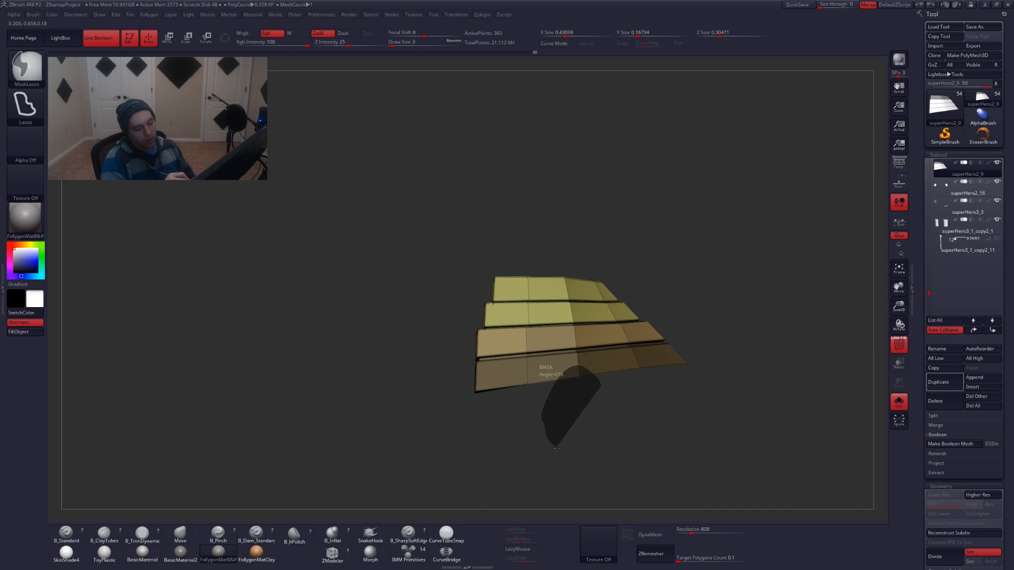
Restore the bottom plate's mask and invert it, leaving only that plate editable
{"action": "left_click_drag", "start_coordinate": [556, 448], "coordinate": [608, 473], "text": "ctrl"}
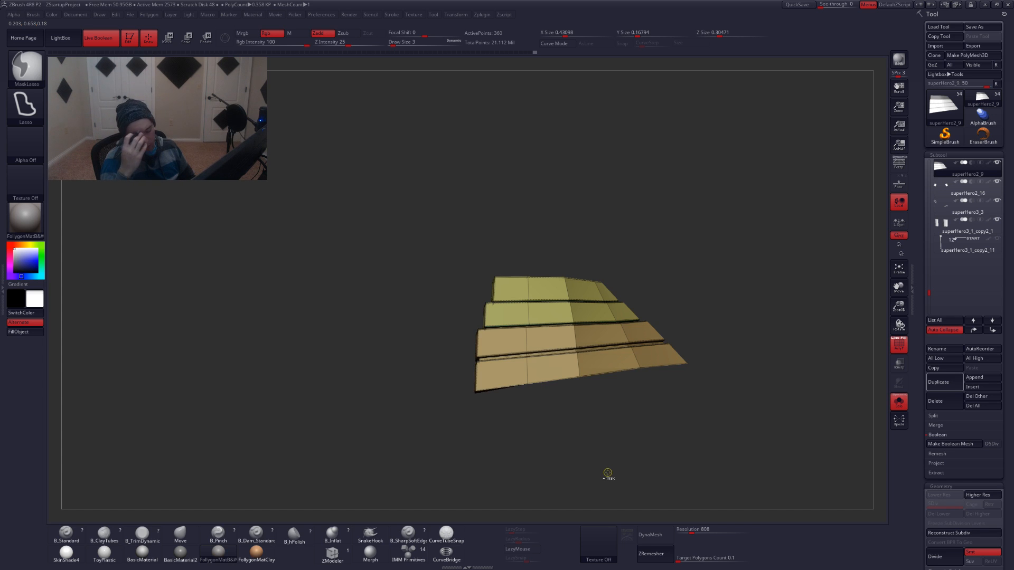
{"action": "key", "text": "ctrl+z"}
{"action": "left_click_drag", "start_coordinate": [608, 472], "coordinate": [619, 507], "text": "alt"}
{"action": "left_click_drag", "start_coordinate": [581, 399], "coordinate": [655, 409], "text": "alt"}
{"action": "left_click", "coordinate": [600, 421], "text": "ctrl"}
Try scaling the bottom plate outwards from the guard's centre with Transpose Scale
{"action": "key", "text": "e"}
{"action": "left_click_drag", "start_coordinate": [521, 369], "coordinate": [623, 391], "text": "shift"}
{"action": "left_click_drag", "start_coordinate": [623, 391], "coordinate": [552, 385]}
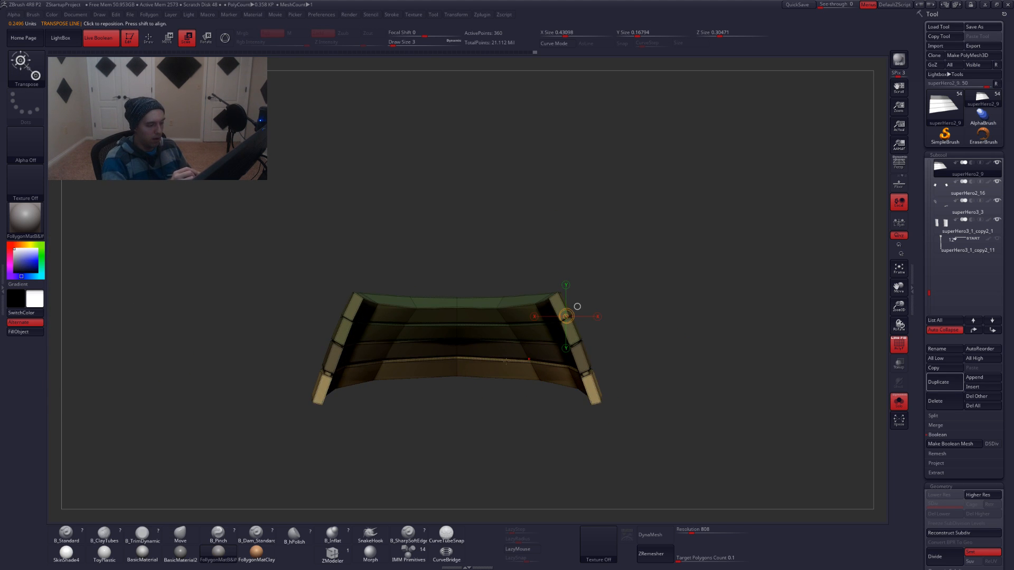
{"action": "left_click_drag", "start_coordinate": [480, 378], "coordinate": [506, 385]}
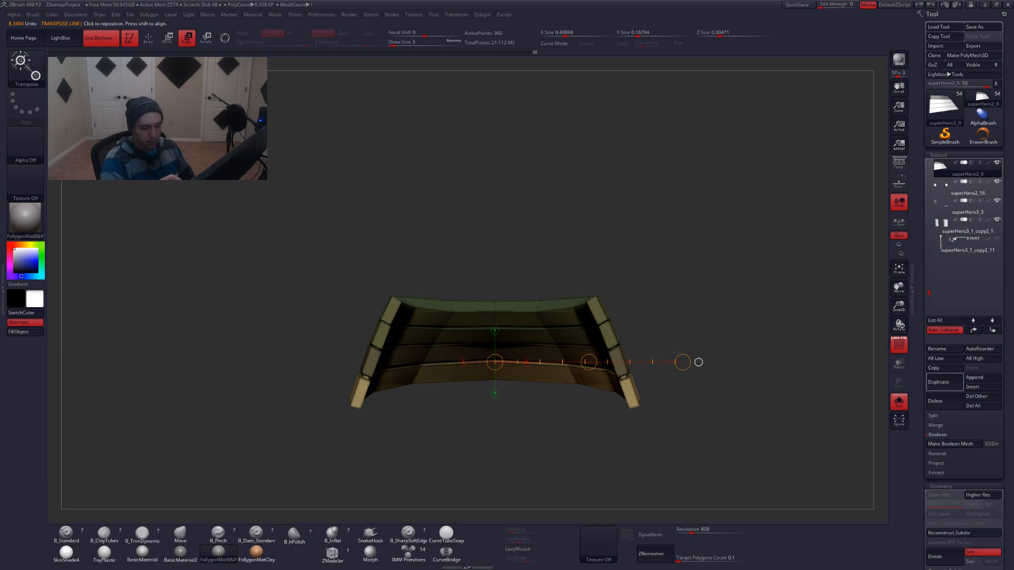
{"action": "left_click_drag", "start_coordinate": [683, 363], "coordinate": [683, 363]}
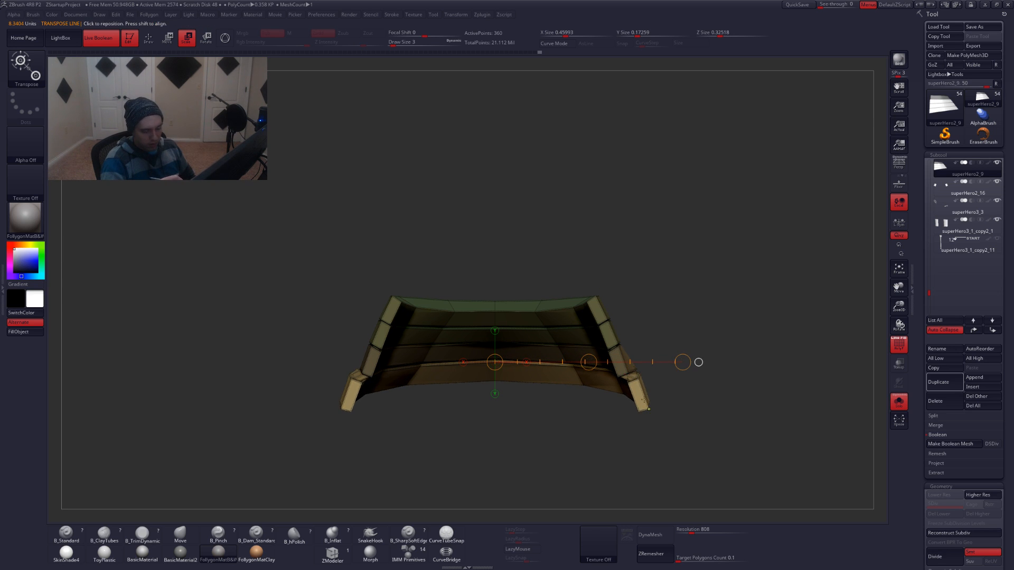
{"action": "key", "text": "ctrl+z"}
Return to the Move brush and lasso-mask stray points along the groove above the bottom plate
{"action": "key", "text": "q"}
{"action": "mouse_move", "coordinate": [655, 357]}
{"action": "left_mouse_down", "text": "ctrl"}
{"action": "mouse_move", "coordinate": [656, 378]}
{"action": "mouse_move", "coordinate": [539, 401]}
{"action": "left_mouse_up", "text": "ctrl"}
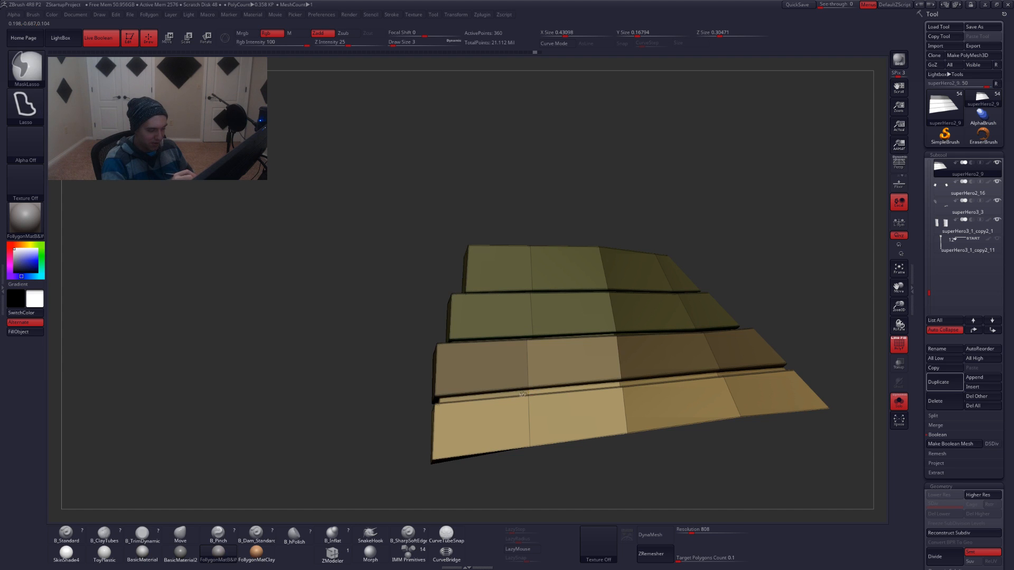
{"action": "left_click_drag", "start_coordinate": [540, 378], "coordinate": [527, 337], "text": "ctrl"}
{"action": "right_click_drag", "start_coordinate": [589, 400], "coordinate": [534, 396]}
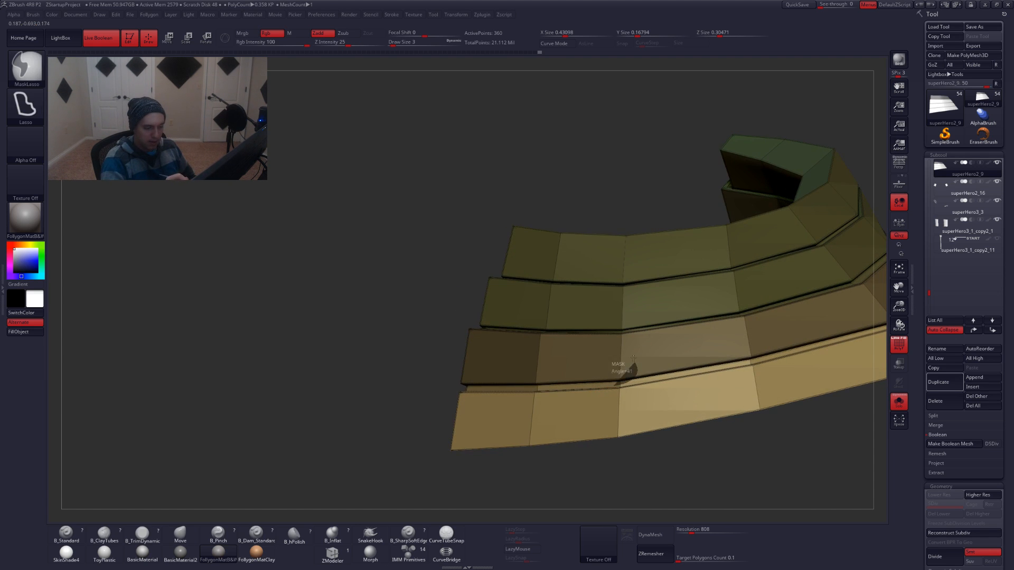
{"action": "mouse_move", "coordinate": [634, 358]}
{"action": "right_mouse_down"}
{"action": "mouse_move", "coordinate": [561, 390]}
{"action": "mouse_move", "coordinate": [599, 379]}
{"action": "right_mouse_up"}
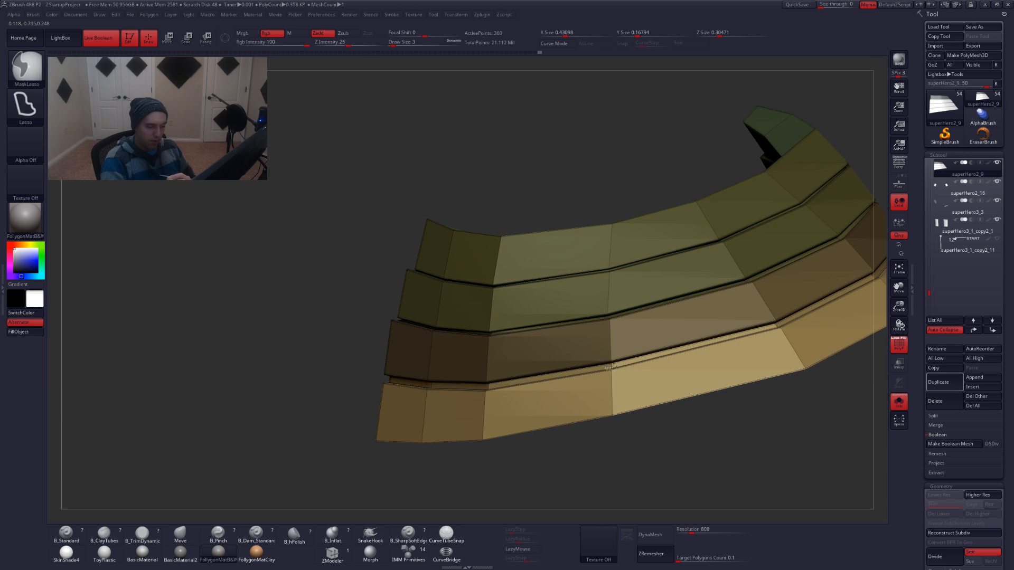
{"action": "right_click_drag", "start_coordinate": [579, 325], "coordinate": [636, 378]}
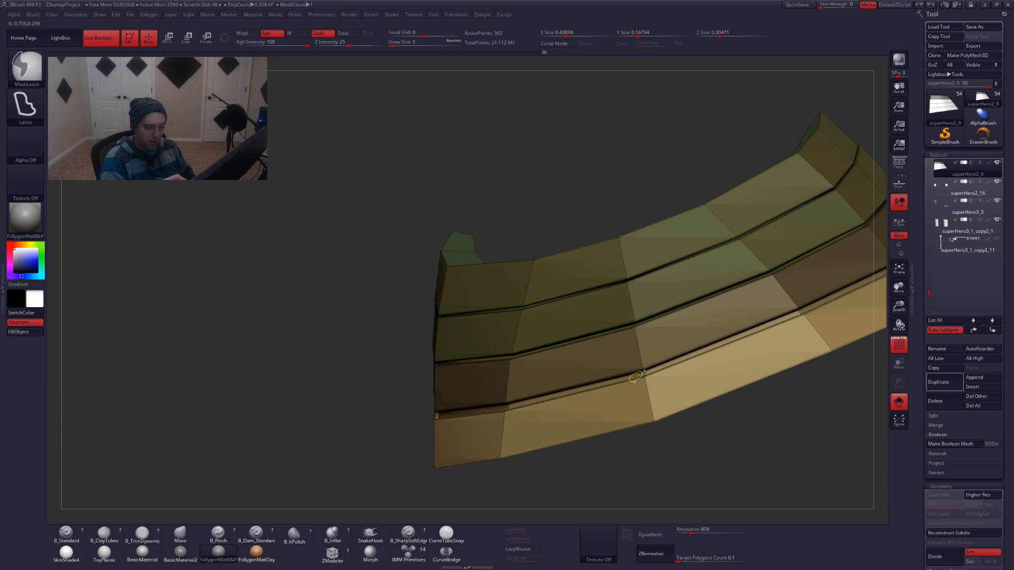
{"action": "left_click_drag", "start_coordinate": [656, 339], "coordinate": [578, 359], "text": "ctrl"}
Try moving the bottom plate straight down with Transpose Move, undo the move and clear the mask
{"action": "mouse_move", "coordinate": [586, 364]}
{"action": "right_mouse_down"}
{"action": "mouse_move", "coordinate": [620, 365]}
{"action": "mouse_move", "coordinate": [571, 383]}
{"action": "mouse_move", "coordinate": [616, 390]}
{"action": "mouse_move", "coordinate": [625, 362]}
{"action": "right_mouse_up"}
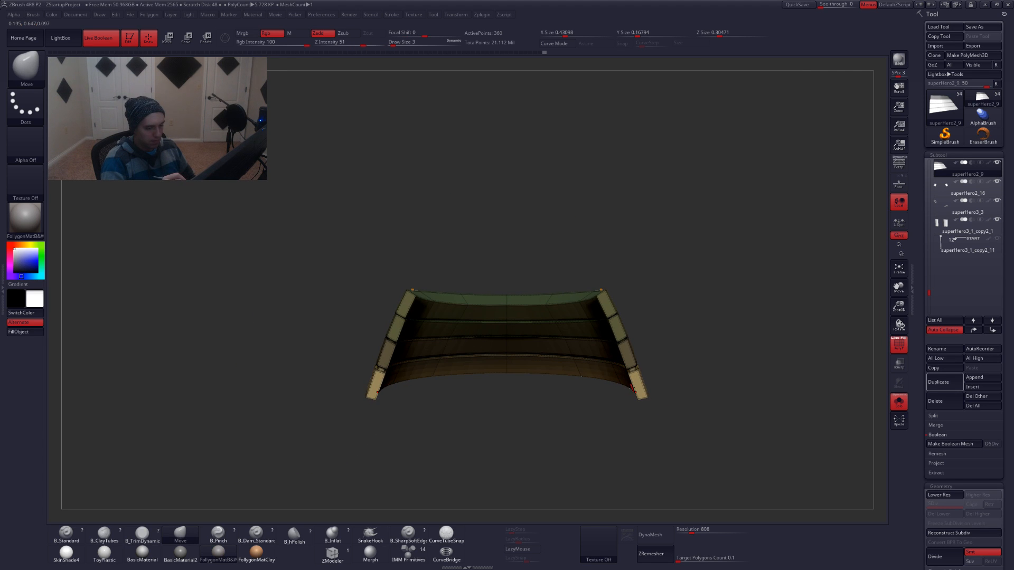
{"action": "key", "text": "w"}
{"action": "left_click_drag", "start_coordinate": [640, 415], "coordinate": [639, 454]}
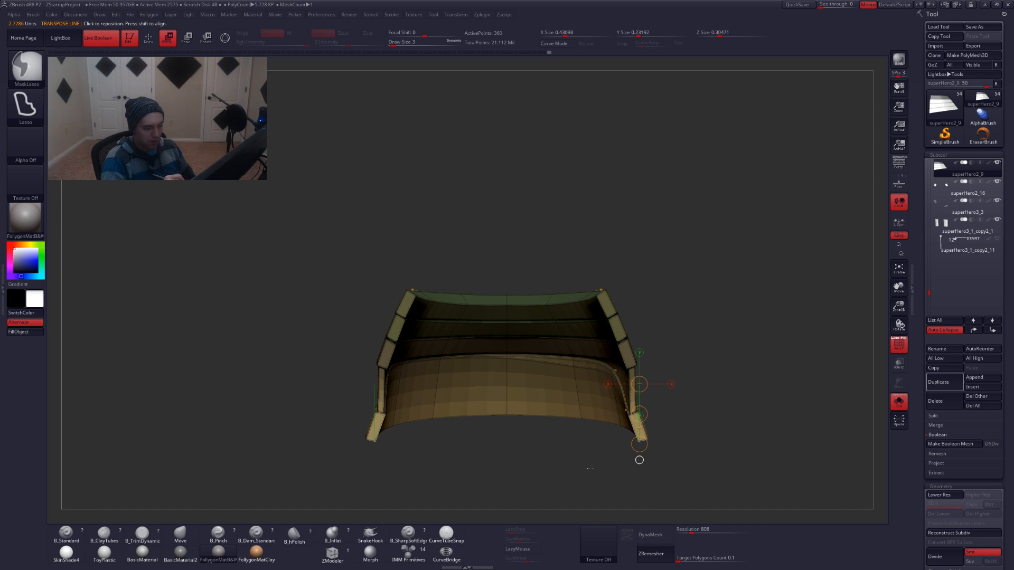
{"action": "key", "text": "ctrl+z"}
{"action": "key", "text": "q"}
{"action": "left_click_drag", "start_coordinate": [671, 433], "coordinate": [688, 416], "text": "ctrl"}
Lasso-mask the bottom plate afresh from its front end along the inner surface and around the back
{"action": "mouse_move", "coordinate": [626, 403]}
{"action": "right_mouse_down"}
{"action": "mouse_move", "coordinate": [651, 384]}
{"action": "mouse_move", "coordinate": [630, 393]}
{"action": "mouse_move", "coordinate": [625, 380]}
{"action": "right_mouse_up"}
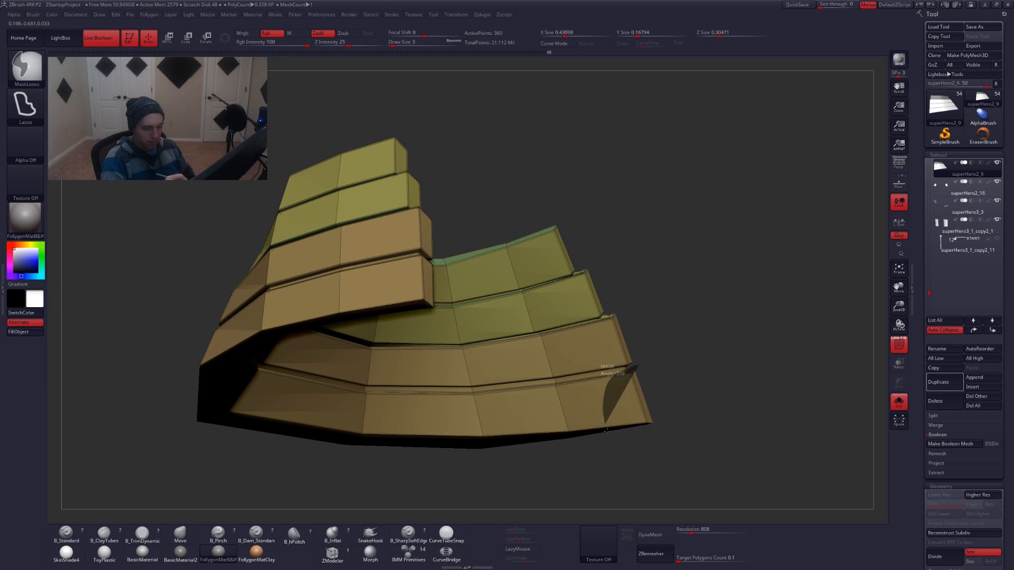
{"action": "mouse_move", "coordinate": [607, 430]}
{"action": "right_mouse_down"}
{"action": "mouse_move", "coordinate": [619, 357]}
{"action": "mouse_move", "coordinate": [647, 353]}
{"action": "right_mouse_up"}
{"action": "mouse_move", "coordinate": [570, 438]}
{"action": "right_mouse_down"}
{"action": "mouse_move", "coordinate": [550, 419]}
{"action": "mouse_move", "coordinate": [547, 351]}
{"action": "right_mouse_up"}
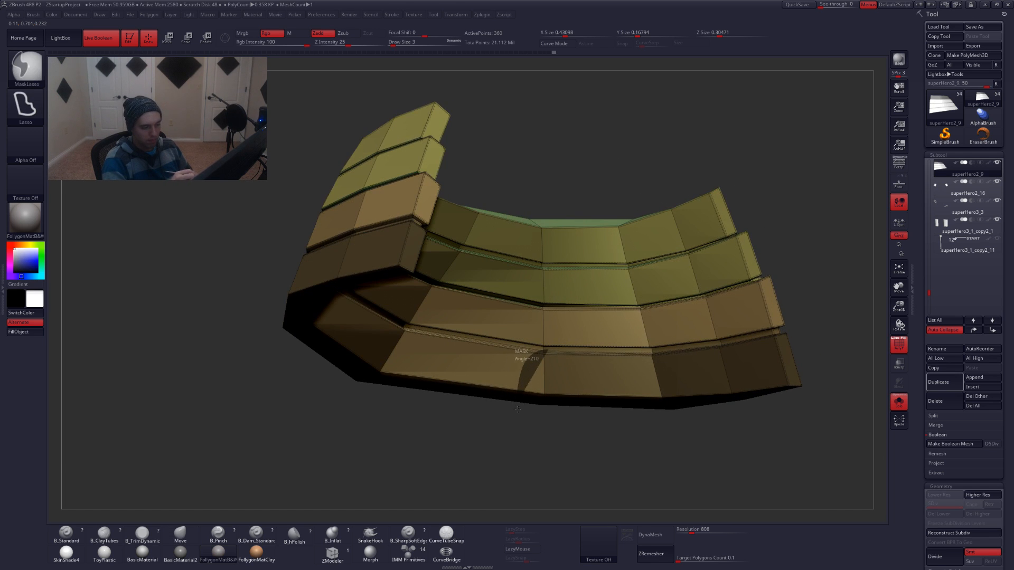
{"action": "right_click_drag", "start_coordinate": [516, 423], "coordinate": [491, 371]}
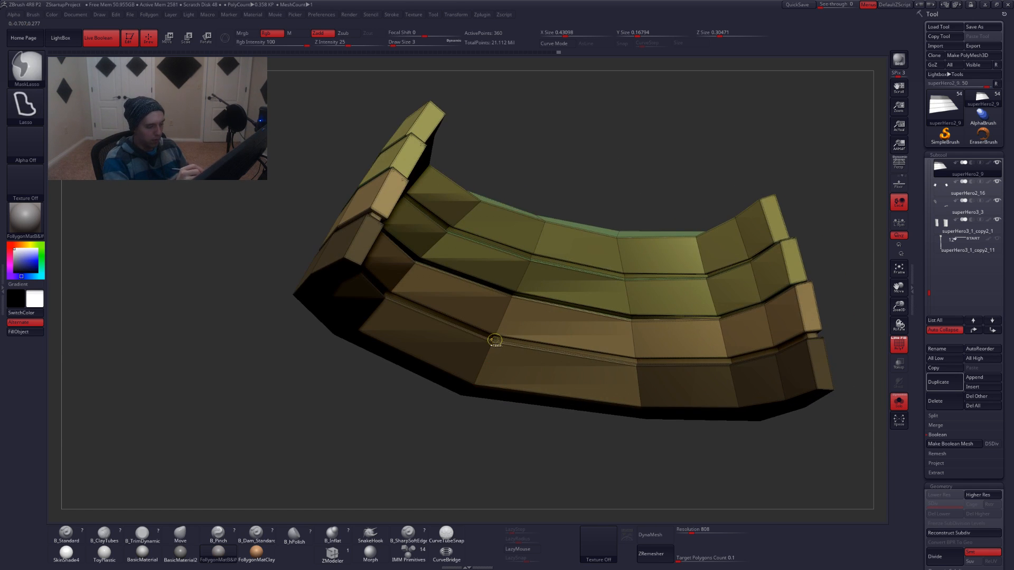
{"action": "left_click_drag", "start_coordinate": [458, 376], "coordinate": [489, 419], "text": "ctrl"}
{"action": "mouse_move", "coordinate": [489, 418]}
{"action": "right_mouse_down"}
{"action": "mouse_move", "coordinate": [559, 449]}
{"action": "mouse_move", "coordinate": [581, 443]}
{"action": "right_mouse_up"}
{"action": "mouse_move", "coordinate": [475, 388]}
{"action": "right_mouse_down"}
{"action": "mouse_move", "coordinate": [539, 362]}
{"action": "mouse_move", "coordinate": [550, 403]}
{"action": "mouse_move", "coordinate": [574, 422]}
{"action": "mouse_move", "coordinate": [531, 419]}
{"action": "mouse_move", "coordinate": [583, 439]}
{"action": "mouse_move", "coordinate": [594, 404]}
{"action": "mouse_move", "coordinate": [649, 392]}
{"action": "mouse_move", "coordinate": [645, 337]}
{"action": "right_mouse_up"}
With only the bottom plate left editable, lasso-mask the stray points along the groove above it, around the back
{"action": "key", "text": "w"}
{"action": "key", "text": "q"}
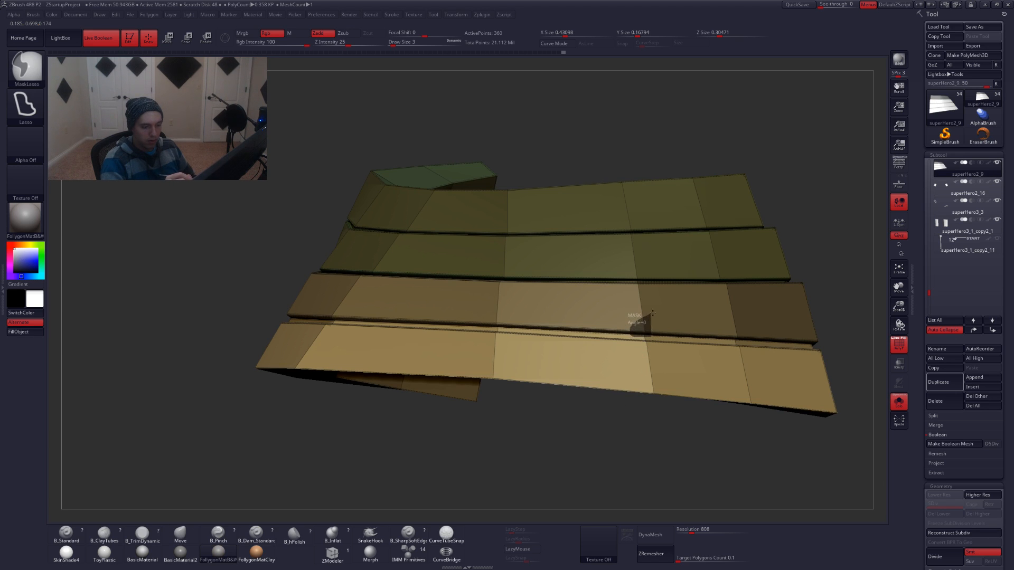
{"action": "left_click_drag", "start_coordinate": [652, 312], "coordinate": [664, 306], "text": "ctrl"}
{"action": "mouse_move", "coordinate": [650, 343]}
{"action": "right_mouse_down", "text": "alt"}
{"action": "mouse_move", "coordinate": [698, 364]}
{"action": "mouse_move", "coordinate": [610, 355]}
{"action": "right_mouse_up", "text": "alt"}
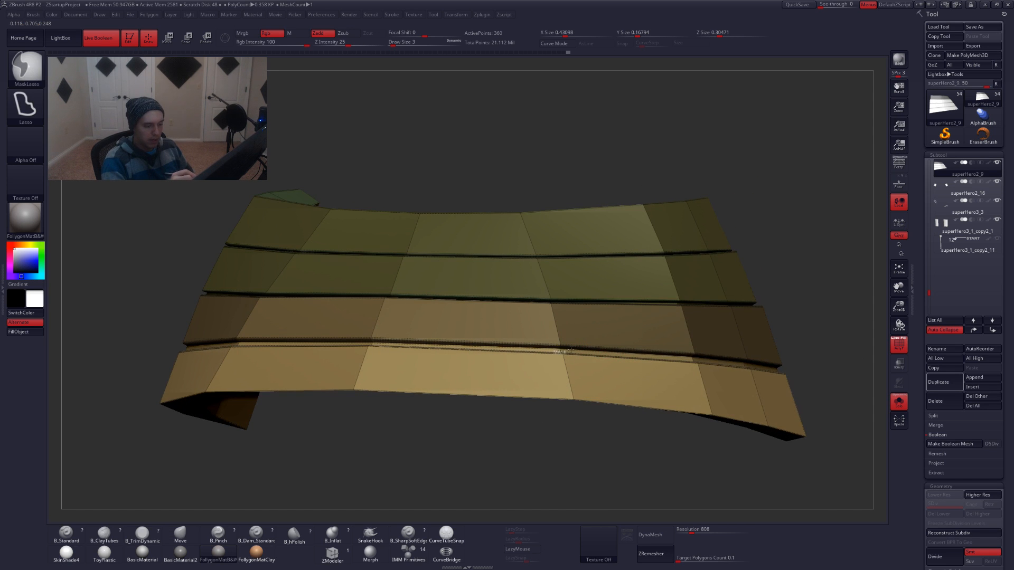
{"action": "left_click_drag", "start_coordinate": [558, 290], "coordinate": [542, 301], "text": "ctrl"}
{"action": "right_click_drag", "start_coordinate": [568, 372], "coordinate": [462, 349]}
{"action": "left_click_drag", "start_coordinate": [468, 366], "coordinate": [460, 329], "text": "ctrl"}
{"action": "mouse_move", "coordinate": [469, 362]}
{"action": "right_mouse_down", "text": "ctrl"}
{"action": "mouse_move", "coordinate": [470, 311]}
{"action": "mouse_move", "coordinate": [488, 301]}
{"action": "right_mouse_up", "text": "ctrl"}
Try moving the unmasked bottom plate straight down with Transpose Move, and undo the move
{"action": "key", "text": "w"}
{"action": "left_click_drag", "start_coordinate": [562, 384], "coordinate": [563, 457], "text": "shift"}
{"action": "left_click_drag", "start_coordinate": [562, 421], "coordinate": [560, 443], "text": "shift"}
{"action": "mouse_move", "coordinate": [454, 446]}
{"action": "right_mouse_down"}
{"action": "mouse_move", "coordinate": [708, 436]}
{"action": "mouse_move", "coordinate": [663, 423]}
{"action": "right_mouse_up"}
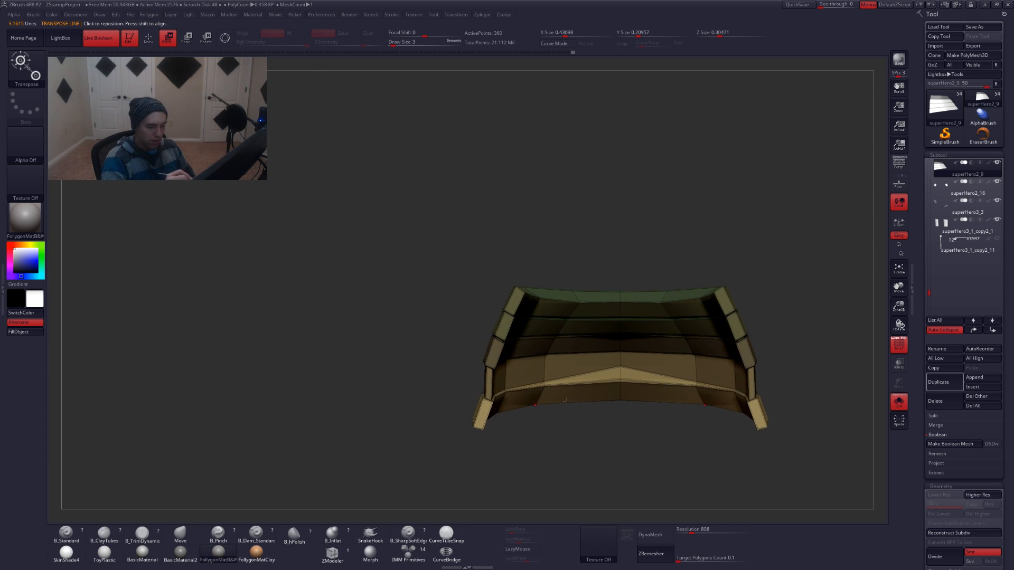
{"action": "key", "text": "q"}
{"action": "right_click_drag", "start_coordinate": [680, 349], "coordinate": [682, 398], "text": "ctrl"}
{"action": "mouse_move", "coordinate": [682, 398]}
{"action": "right_mouse_down", "text": "alt"}
{"action": "mouse_move", "coordinate": [597, 376]}
{"action": "mouse_move", "coordinate": [592, 431]}
{"action": "mouse_move", "coordinate": [589, 344]}
{"action": "right_mouse_up", "text": "alt"}
{"action": "key", "text": "ctrl+z"}
Lasso-unmask the stray points along the groove edge just above the bottom plate, on the guard's inner side
{"action": "key", "text": "ctrl"}
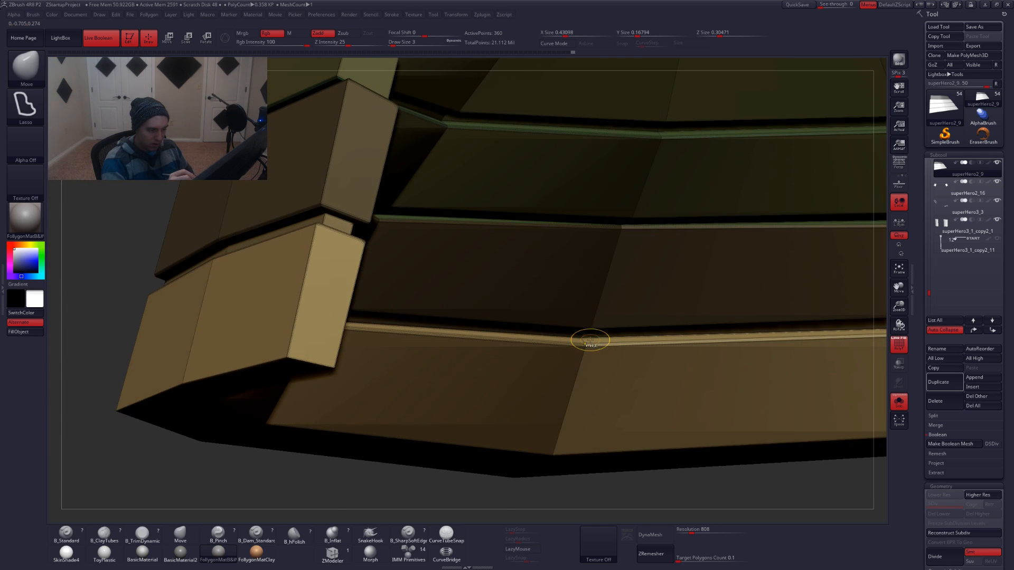
{"action": "left_click_drag", "start_coordinate": [580, 374], "coordinate": [573, 367], "text": "ctrl+alt"}
{"action": "mouse_move", "coordinate": [600, 385]}
{"action": "right_mouse_down", "text": "alt"}
{"action": "mouse_move", "coordinate": [577, 381]}
{"action": "mouse_move", "coordinate": [581, 341]}
{"action": "right_mouse_up", "text": "alt"}
{"action": "mouse_move", "coordinate": [713, 342]}
{"action": "right_mouse_down", "text": "alt"}
{"action": "mouse_move", "coordinate": [634, 367]}
{"action": "mouse_move", "coordinate": [651, 379]}
{"action": "right_mouse_up", "text": "alt"}
{"action": "right_click_drag", "start_coordinate": [651, 379], "coordinate": [648, 417], "text": "ctrl"}
{"action": "right_click_drag", "start_coordinate": [697, 370], "coordinate": [629, 362]}
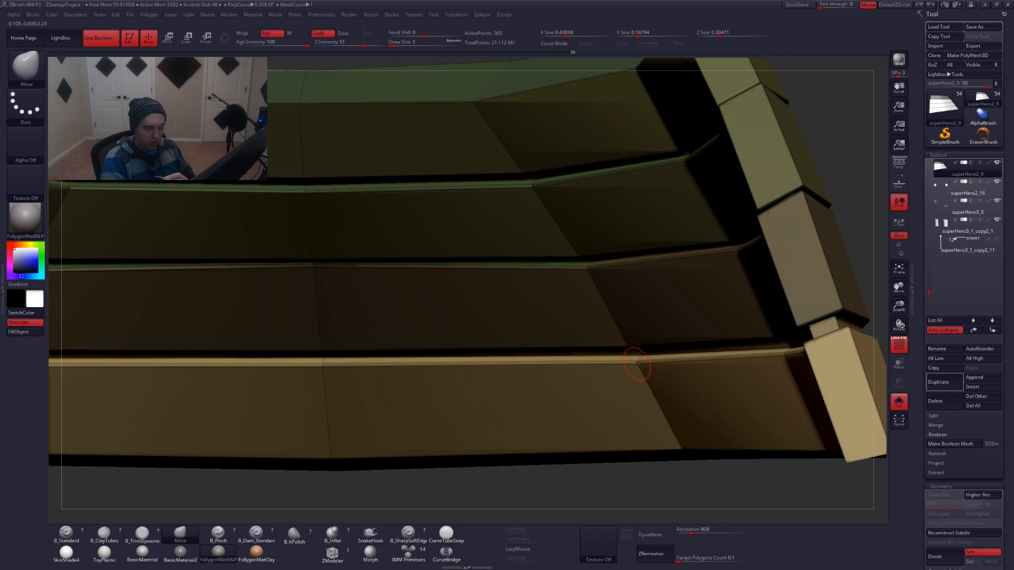
{"action": "key", "text": "ctrl"}
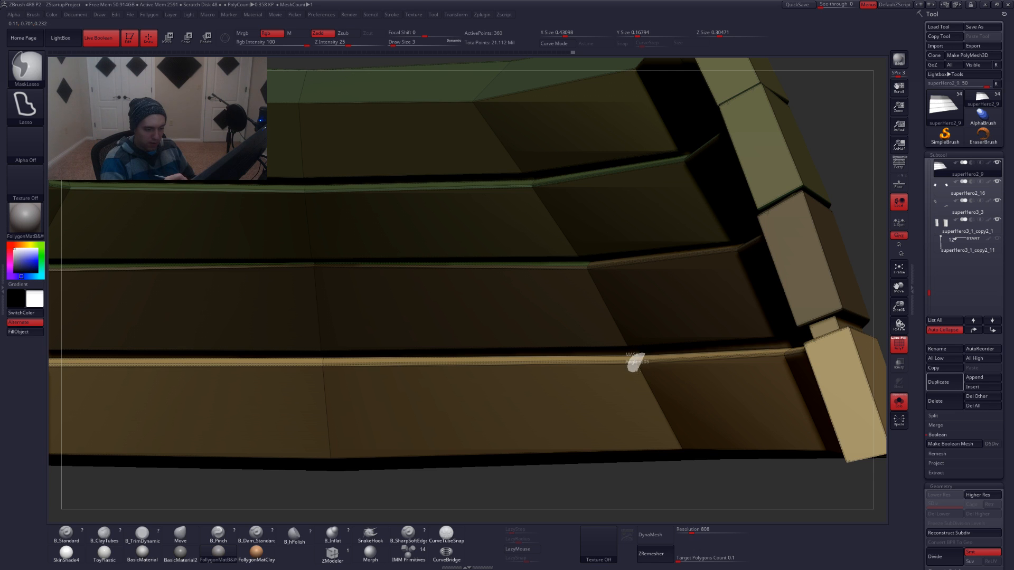
{"action": "right_click_drag", "start_coordinate": [635, 379], "coordinate": [631, 338], "text": "ctrl"}
{"action": "right_click_drag", "start_coordinate": [559, 435], "coordinate": [558, 456], "text": "shift"}
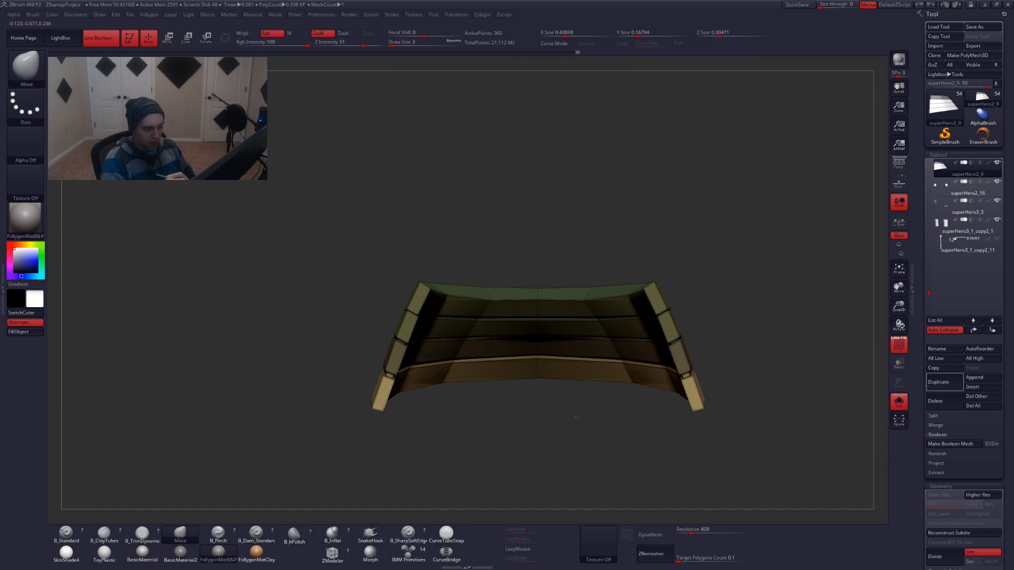
{"action": "right_click_drag", "start_coordinate": [593, 376], "coordinate": [582, 374], "text": "alt"}
Try moving the bottom plate straight down again with Transpose Move, and undo the move
{"action": "key", "text": "w"}
{"action": "left_click_drag", "start_coordinate": [586, 372], "coordinate": [585, 433], "text": "shift"}
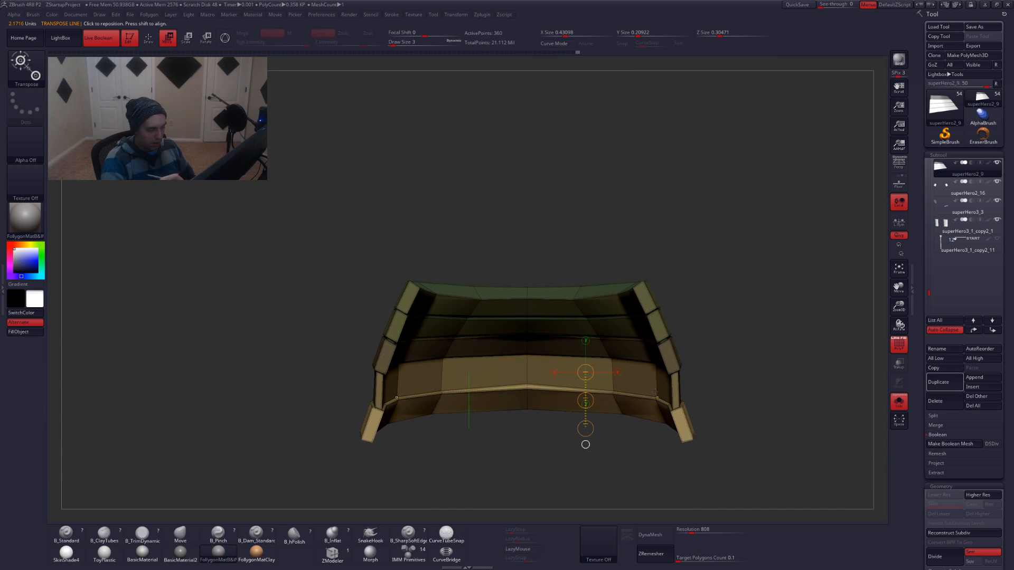
{"action": "key", "text": "ctrl+z"}
Widen the unmasked bottom plate slightly with Transpose Scale along a horizontal line
{"action": "key", "text": "e"}
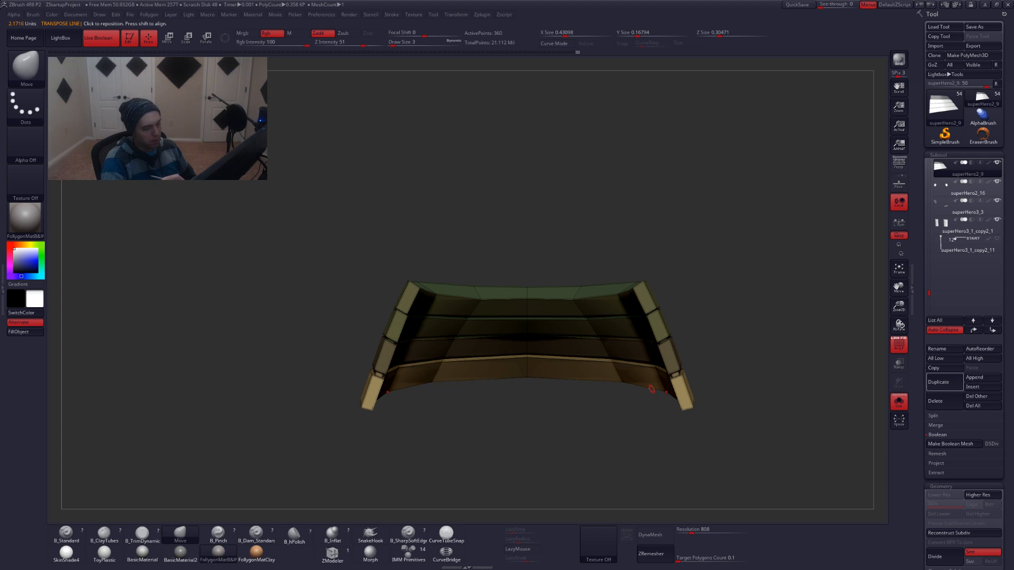
{"action": "left_click", "coordinate": [586, 445]}
{"action": "left_click", "coordinate": [560, 384]}
{"action": "left_click_drag", "start_coordinate": [584, 383], "coordinate": [697, 382], "text": "shift"}
{"action": "right_click_drag", "start_coordinate": [704, 380], "coordinate": [669, 370], "text": "alt"}
{"action": "mouse_move", "coordinate": [660, 374]}
{"action": "left_mouse_down"}
{"action": "mouse_move", "coordinate": [676, 374]}
{"action": "mouse_move", "coordinate": [650, 374]}
{"action": "left_mouse_up"}
Raise the neck guard's subdivision level and adjust the bottom plate's size and position from the side so it extends past the plate above
{"action": "key", "text": "w"}
{"action": "right_click_drag", "start_coordinate": [645, 416], "coordinate": [461, 396]}
{"action": "key", "text": "d"}
{"action": "key", "text": "d"}
{"action": "key", "text": "e"}
{"action": "left_click_drag", "start_coordinate": [752, 351], "coordinate": [653, 374]}
{"action": "key", "text": "w"}
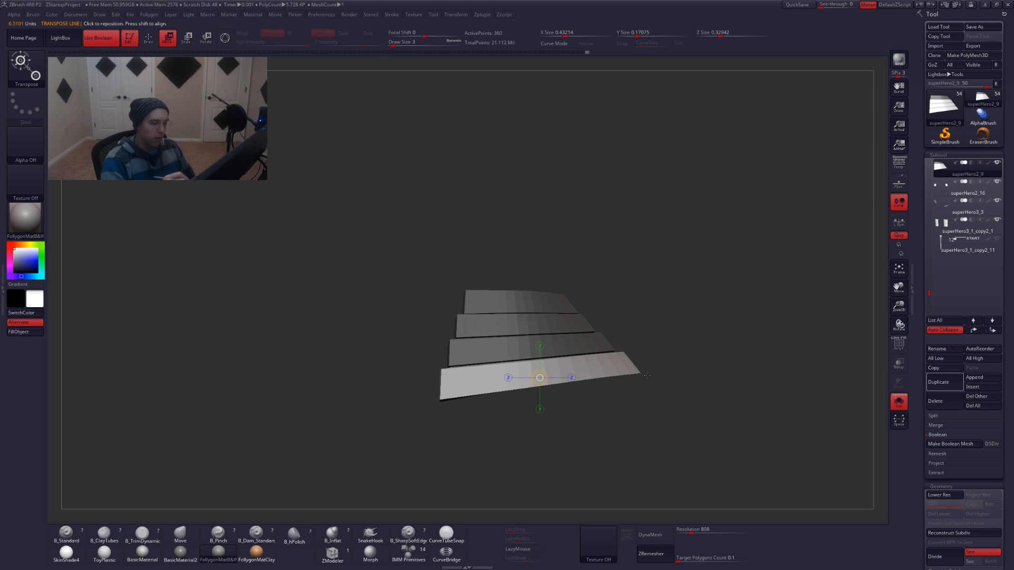
Show the whole character without the wireframe and examine the neck guard's plates from the side and back
{"action": "key", "text": "q"}
{"action": "key", "text": "ctrl+shift+f"}
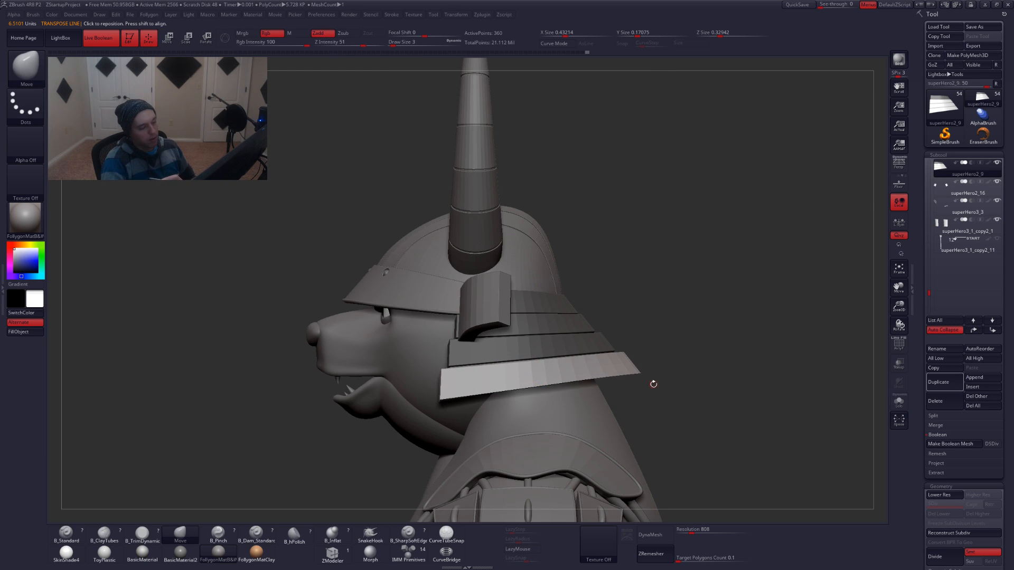
{"action": "key", "text": "ctrl"}
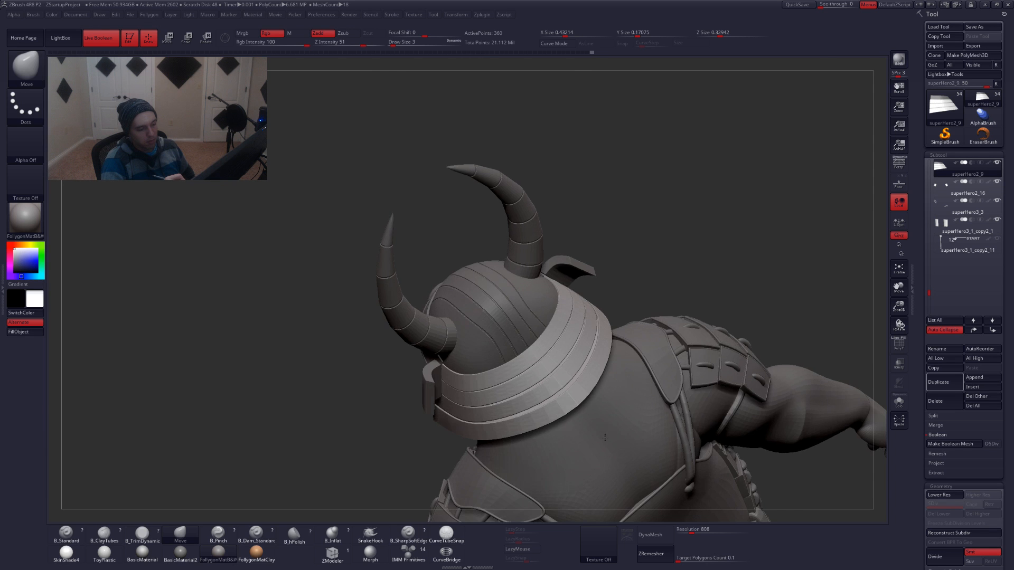
{"action": "mouse_move", "coordinate": [465, 449]}
{"action": "left_mouse_down"}
{"action": "mouse_move", "coordinate": [623, 391]}
{"action": "mouse_move", "coordinate": [465, 401]}
{"action": "mouse_move", "coordinate": [609, 378]}
{"action": "mouse_move", "coordinate": [592, 417]}
{"action": "mouse_move", "coordinate": [685, 408]}
{"action": "mouse_move", "coordinate": [679, 364]}
{"action": "left_mouse_up"}
{"action": "key", "text": "shift"}
{"action": "left_click", "coordinate": [679, 359], "text": "alt"}
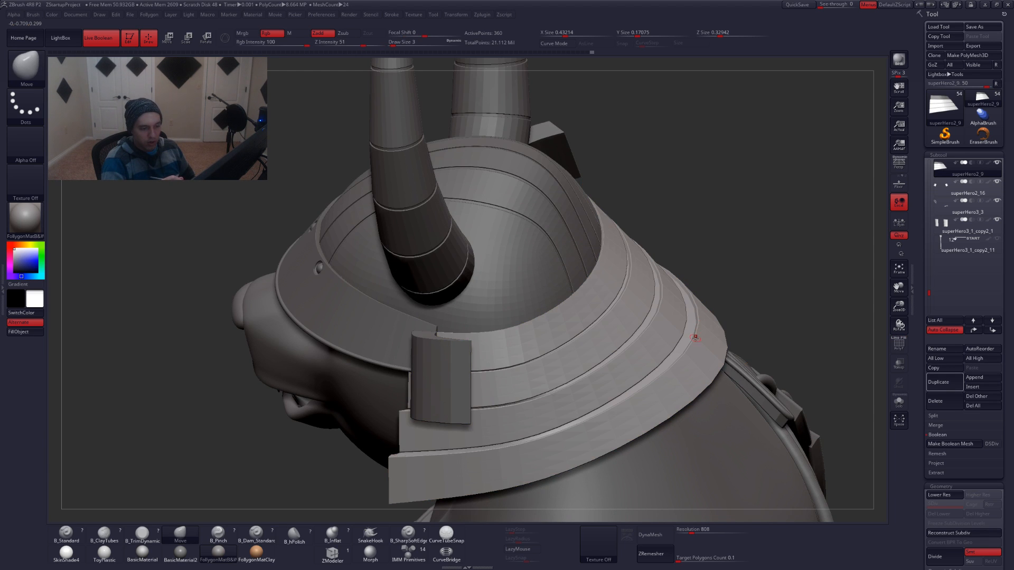
Isolate the neck guard at its lowest subdivision level and set ZModeler's edge action to Crease with the EdgeLoop Complete target
{"action": "right_click_drag", "start_coordinate": [548, 437], "coordinate": [579, 397], "text": "alt"}
{"action": "left_click", "coordinate": [335, 554]}
{"action": "key", "text": "alt+s"}
{"action": "right_click_drag", "start_coordinate": [641, 322], "coordinate": [684, 365], "text": "alt"}
{"action": "key", "text": "shift+d"}
{"action": "key", "text": "shift+f"}
{"action": "key", "text": "shift+d"}
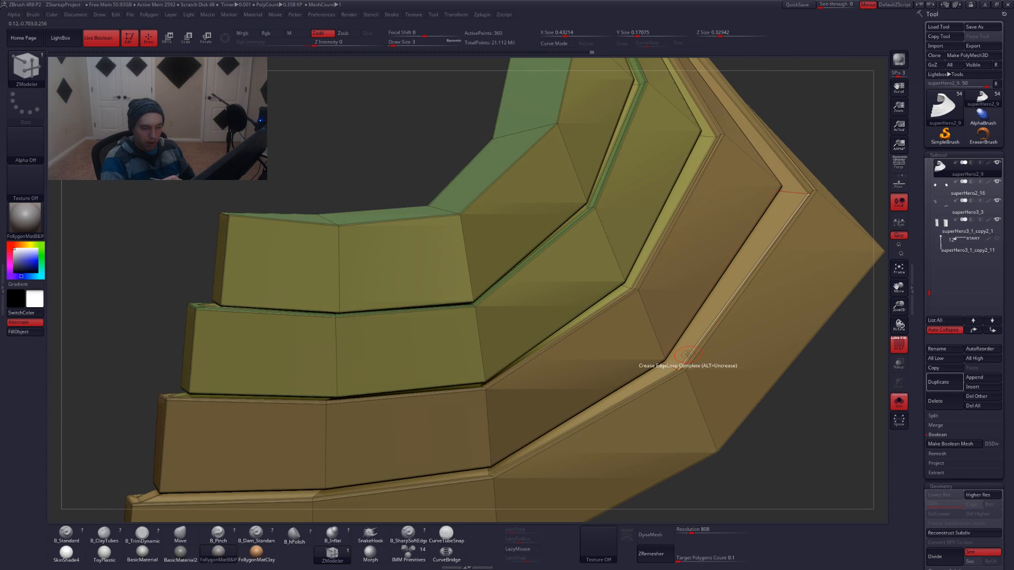
{"action": "key", "text": "space"}
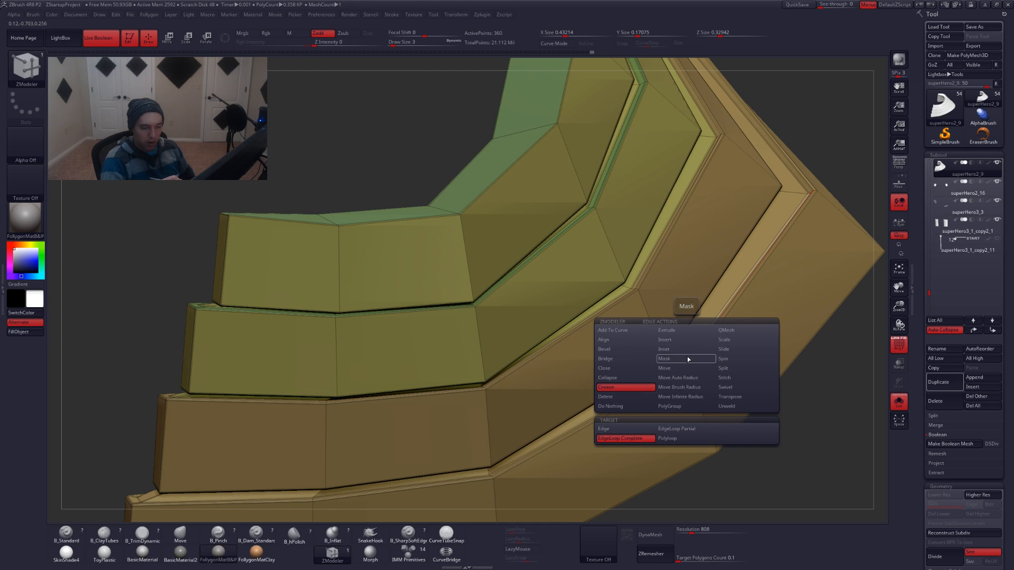
{"action": "left_click", "coordinate": [635, 436]}
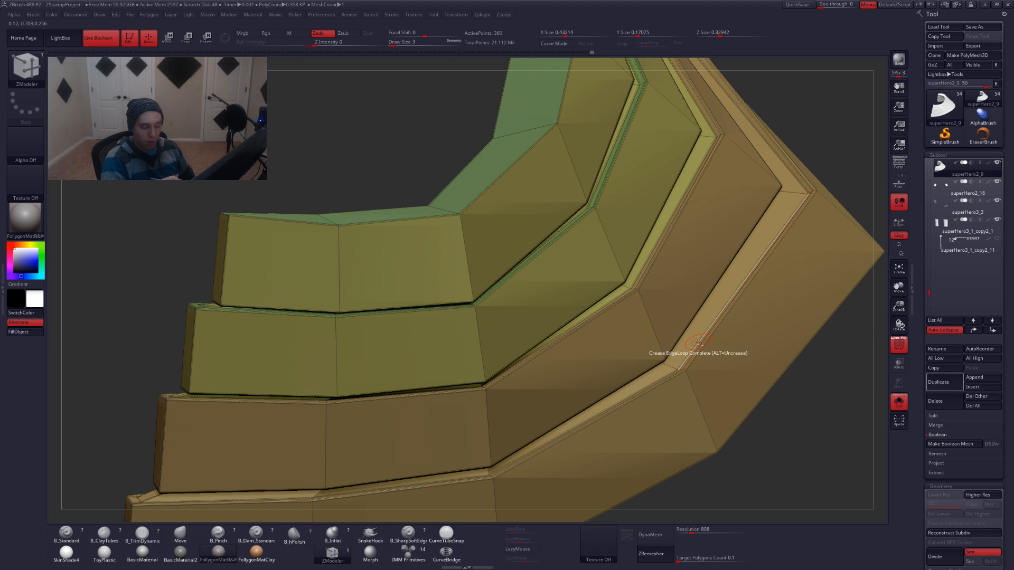
Restore the neck guard's smoothed subdivision level on the full character and quick-save the project
{"action": "key", "text": "d"}
{"action": "right_click_drag", "start_coordinate": [681, 347], "coordinate": [684, 348], "text": "alt"}
{"action": "key", "text": "shift+d"}
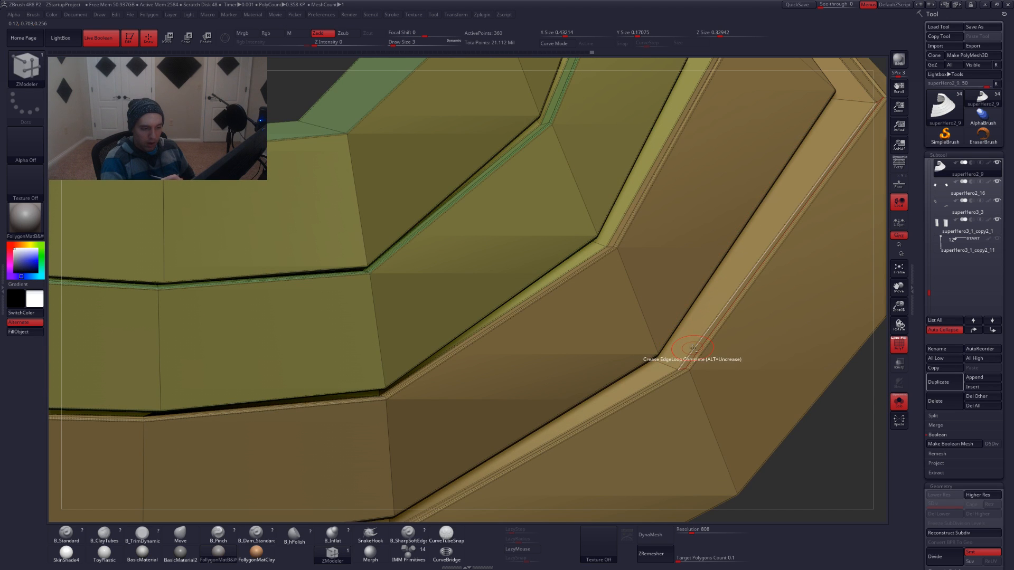
{"action": "key", "text": "d"}
{"action": "mouse_move", "coordinate": [765, 343]}
{"action": "right_mouse_down", "text": "alt"}
{"action": "mouse_move", "coordinate": [705, 340]}
{"action": "mouse_move", "coordinate": [725, 319]}
{"action": "mouse_move", "coordinate": [704, 352]}
{"action": "mouse_move", "coordinate": [755, 350]}
{"action": "mouse_move", "coordinate": [737, 340]}
{"action": "mouse_move", "coordinate": [740, 355]}
{"action": "mouse_move", "coordinate": [718, 358]}
{"action": "mouse_move", "coordinate": [706, 384]}
{"action": "mouse_move", "coordinate": [713, 347]}
{"action": "mouse_move", "coordinate": [734, 367]}
{"action": "mouse_move", "coordinate": [703, 353]}
{"action": "mouse_move", "coordinate": [667, 388]}
{"action": "mouse_move", "coordinate": [655, 384]}
{"action": "mouse_move", "coordinate": [664, 427]}
{"action": "mouse_move", "coordinate": [633, 371]}
{"action": "right_mouse_up", "text": "alt"}
{"action": "key", "text": "shift+f"}
{"action": "key", "text": "shift+s"}
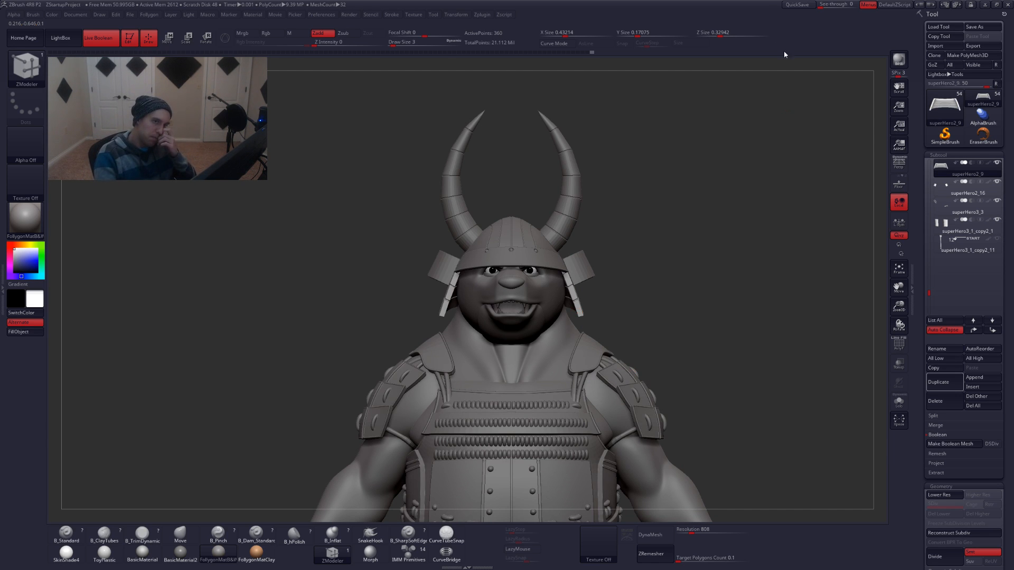
{"action": "left_click", "coordinate": [797, 5]}
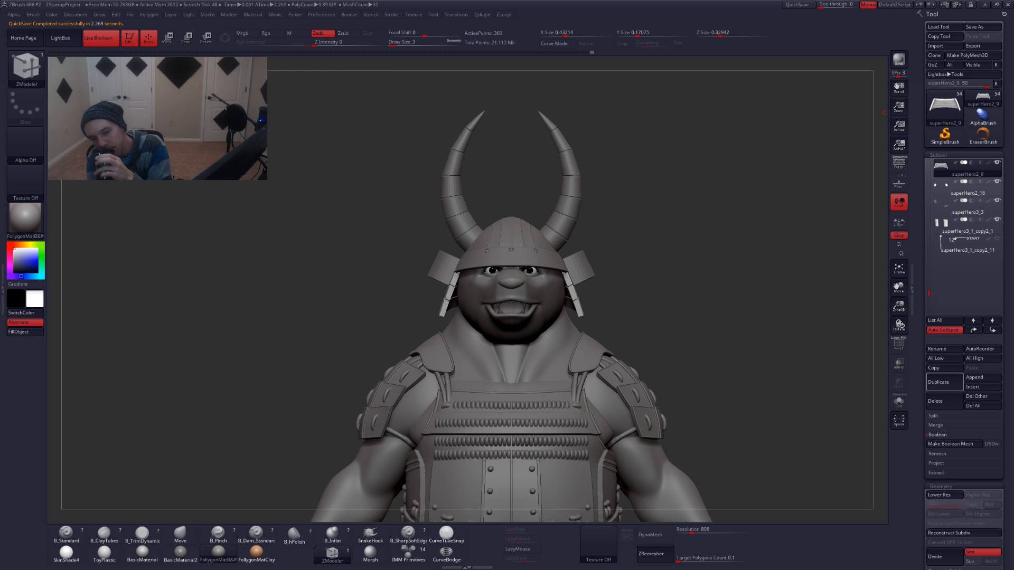
Switch to the samurai reference sheet in Photoshop and examine the armours' helmets, masks and neck areas
{"action": "key", "text": "alt+Tab"}
{"action": "key", "text": "alt+Tab"}
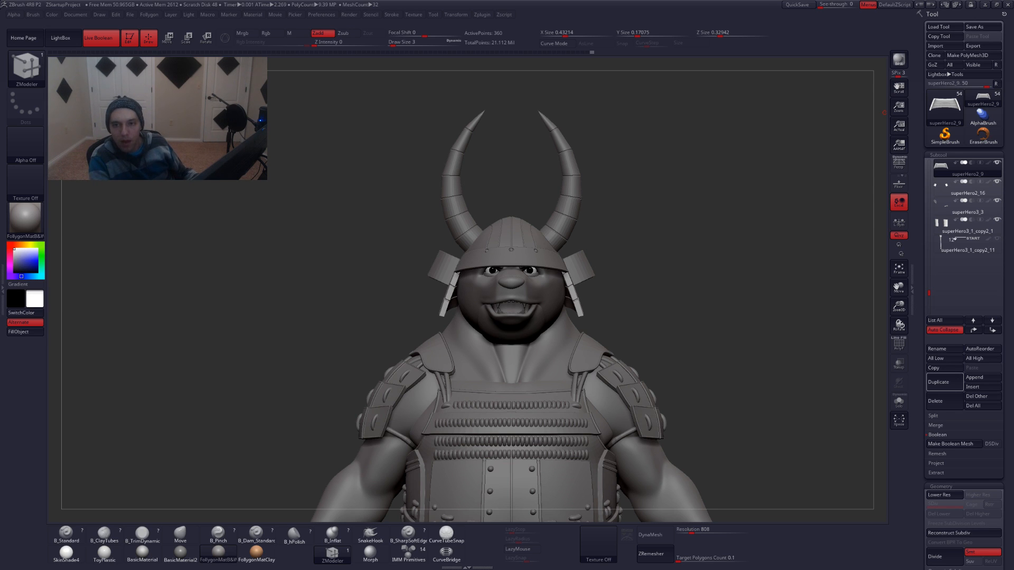
{"action": "left_click_drag", "start_coordinate": [666, 312], "coordinate": [649, 293]}
{"action": "right_click_drag", "start_coordinate": [637, 318], "coordinate": [662, 328]}
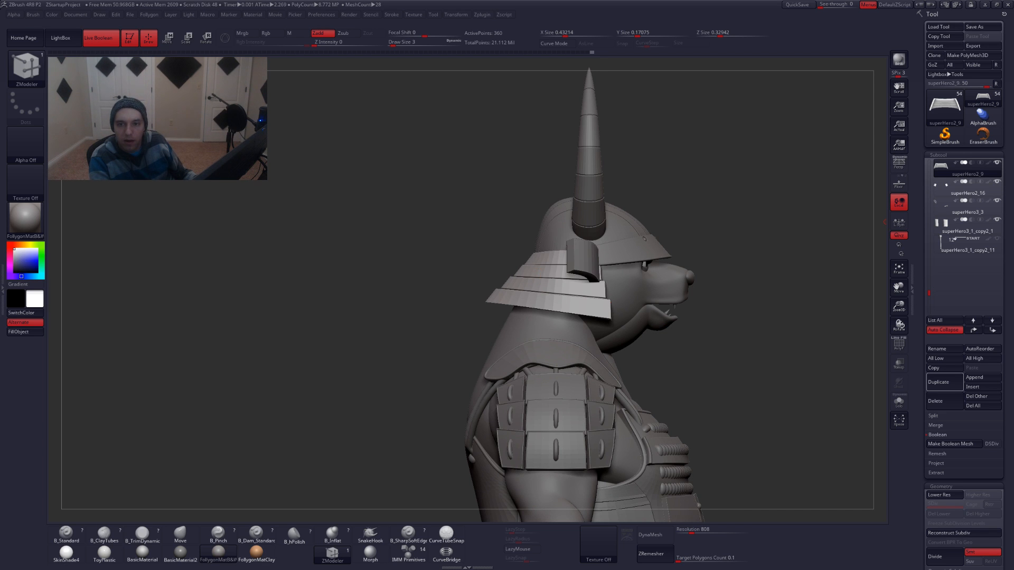
{"action": "left_click_drag", "start_coordinate": [1013, 113], "coordinate": [611, 111]}
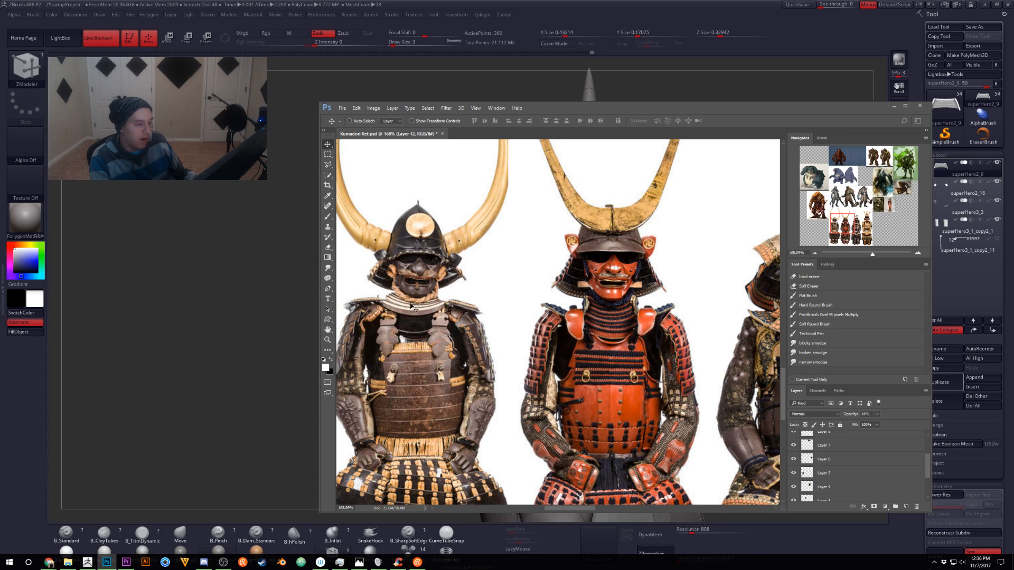
{"action": "left_click_drag", "start_coordinate": [703, 315], "coordinate": [542, 312]}
{"action": "left_click_drag", "start_coordinate": [619, 313], "coordinate": [549, 320]}
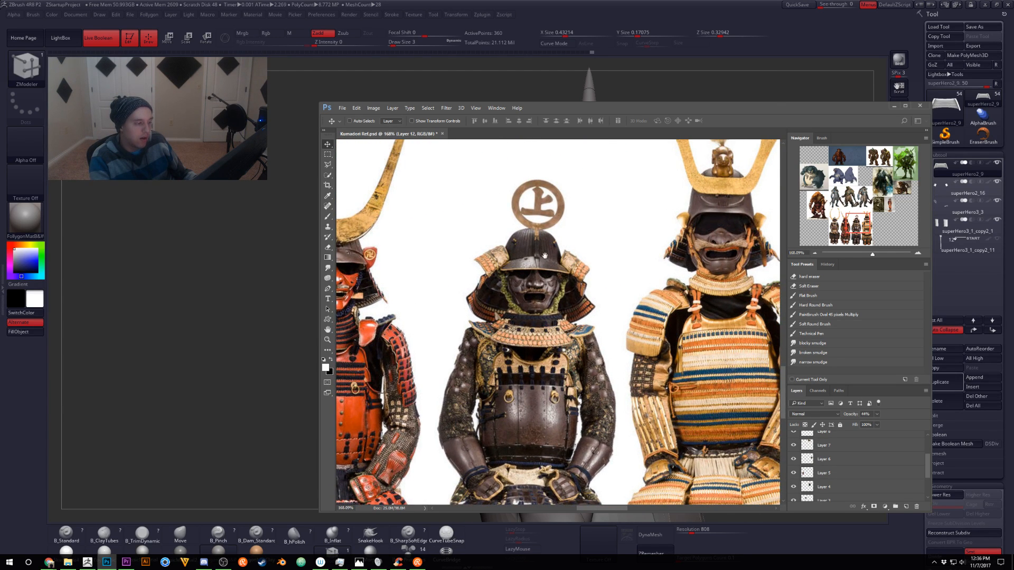
{"action": "left_click_drag", "start_coordinate": [623, 318], "coordinate": [740, 306]}
{"action": "left_click_drag", "start_coordinate": [415, 299], "coordinate": [530, 297]}
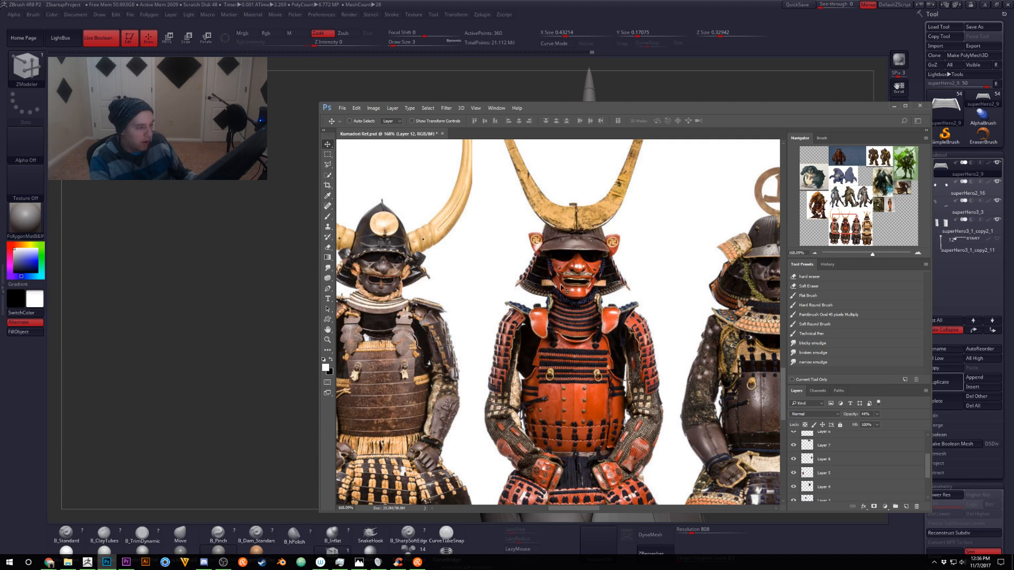
{"action": "left_click_drag", "start_coordinate": [545, 266], "coordinate": [557, 294]}
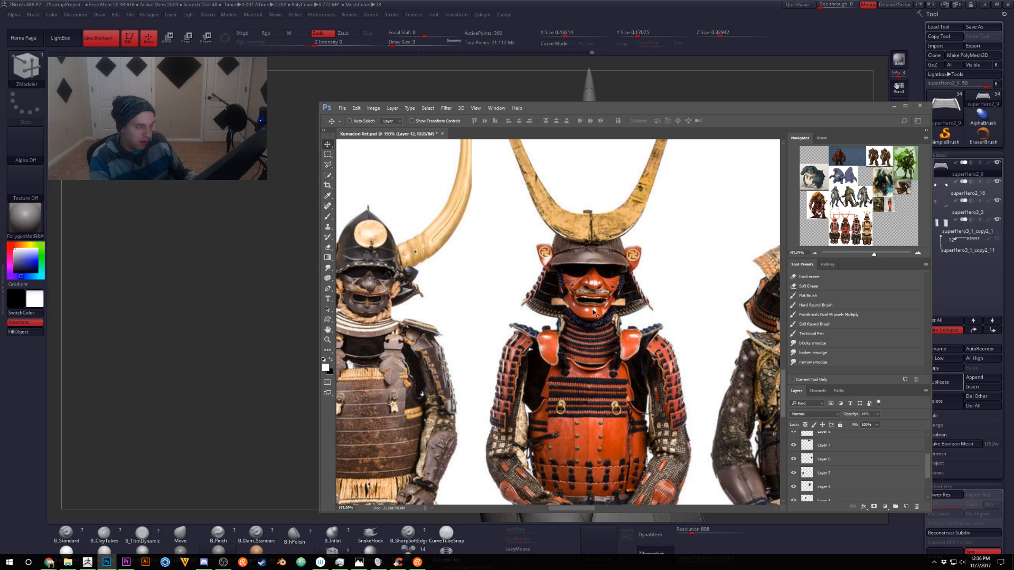
{"action": "left_click_drag", "start_coordinate": [626, 351], "coordinate": [597, 332]}
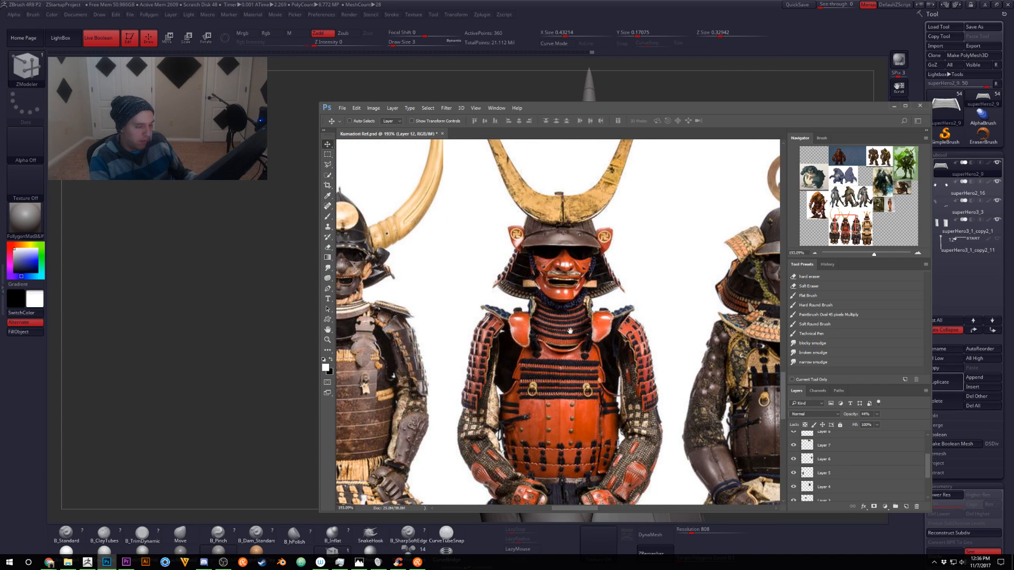
Return to ZBrush, compare the whole character with the reference, and move the Photoshop window out of the way
{"action": "left_click", "coordinate": [458, 99]}
{"action": "left_click", "coordinate": [590, 232]}
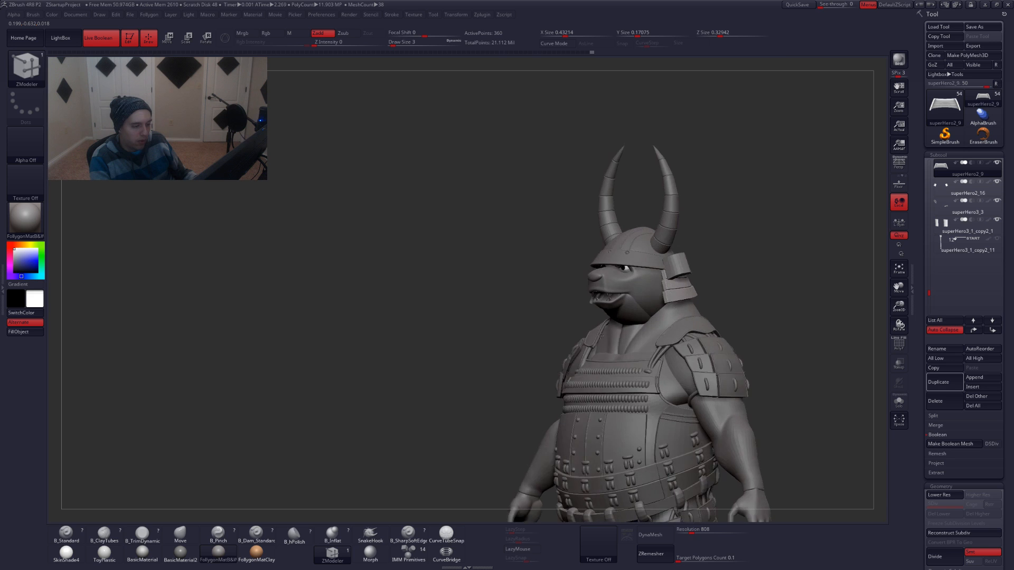
{"action": "mouse_move", "coordinate": [601, 337]}
{"action": "right_mouse_down"}
{"action": "mouse_move", "coordinate": [664, 337]}
{"action": "mouse_move", "coordinate": [668, 299]}
{"action": "right_mouse_up"}
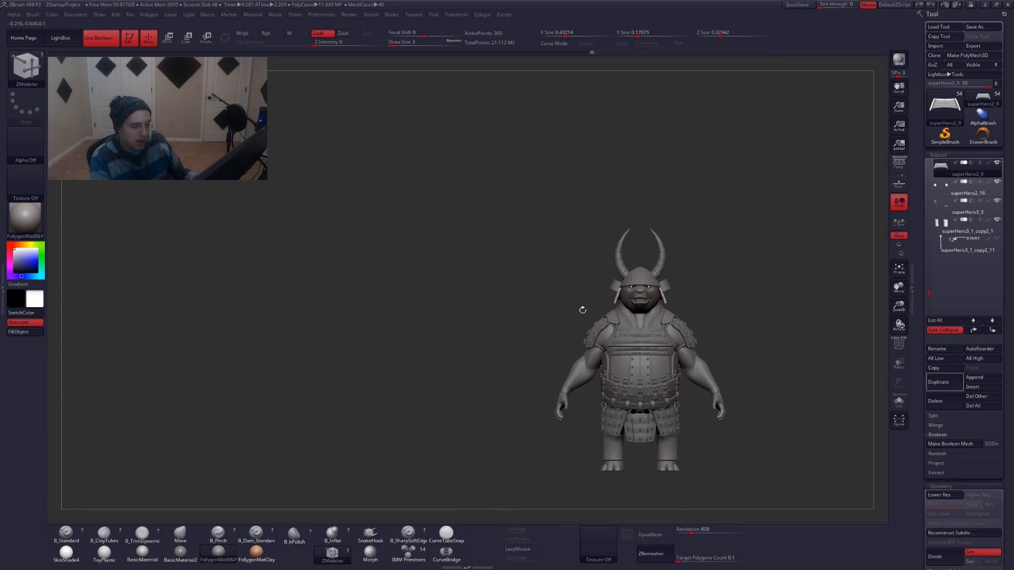
{"action": "right_click_drag", "start_coordinate": [673, 335], "coordinate": [600, 355], "text": "alt"}
{"action": "key", "text": "alt+Tab"}
{"action": "left_click_drag", "start_coordinate": [639, 111], "coordinate": [1013, 52]}
{"action": "key", "text": "alt+Tab"}
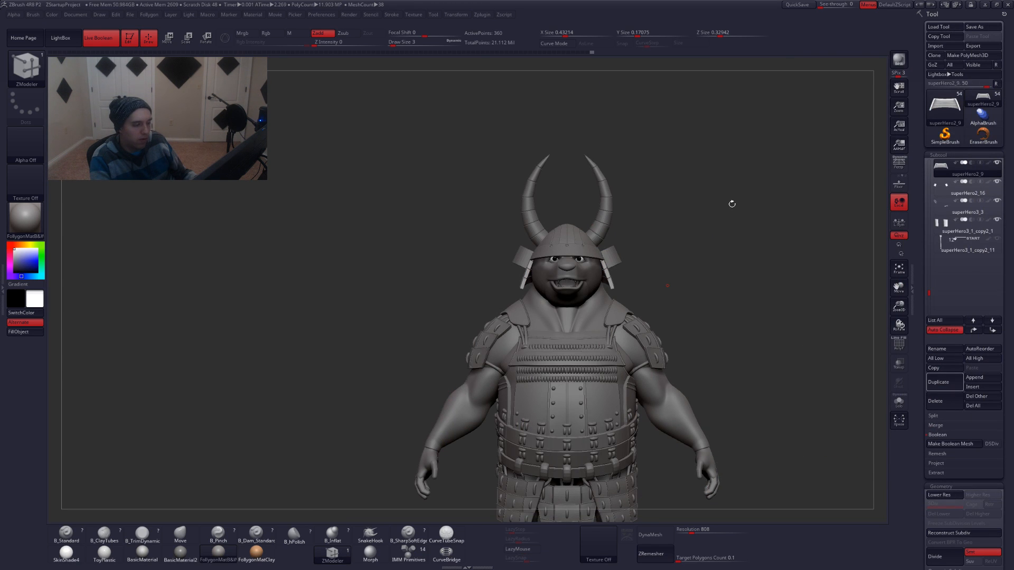
{"action": "mouse_move", "coordinate": [567, 276]}
{"action": "right_mouse_down"}
{"action": "mouse_move", "coordinate": [629, 312]}
{"action": "mouse_move", "coordinate": [624, 285]}
{"action": "mouse_move", "coordinate": [582, 286]}
{"action": "right_mouse_up"}
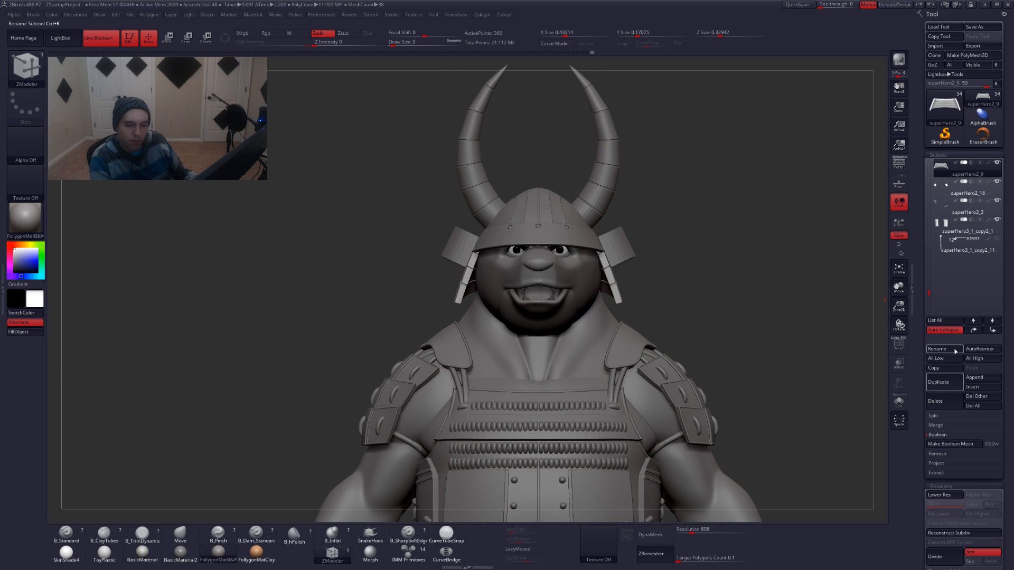
Duplicate the neck guard subtool and draw a chin-strap tube on it with CurveTubeSnap, down the cheek to beneath the jaw, at draw size 22
{"action": "left_click", "coordinate": [457, 535]}
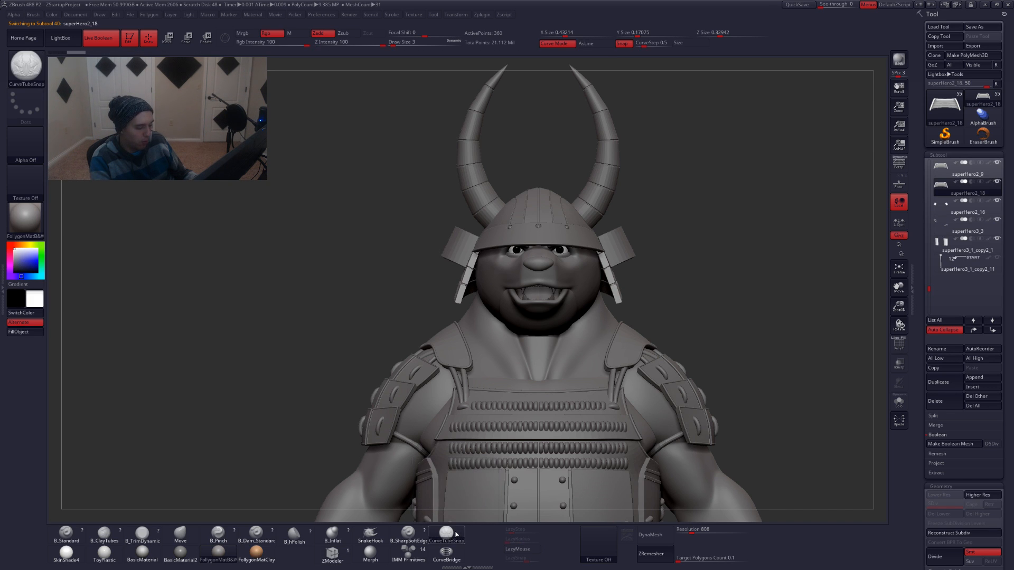
{"action": "right_click_drag", "start_coordinate": [560, 418], "coordinate": [650, 365]}
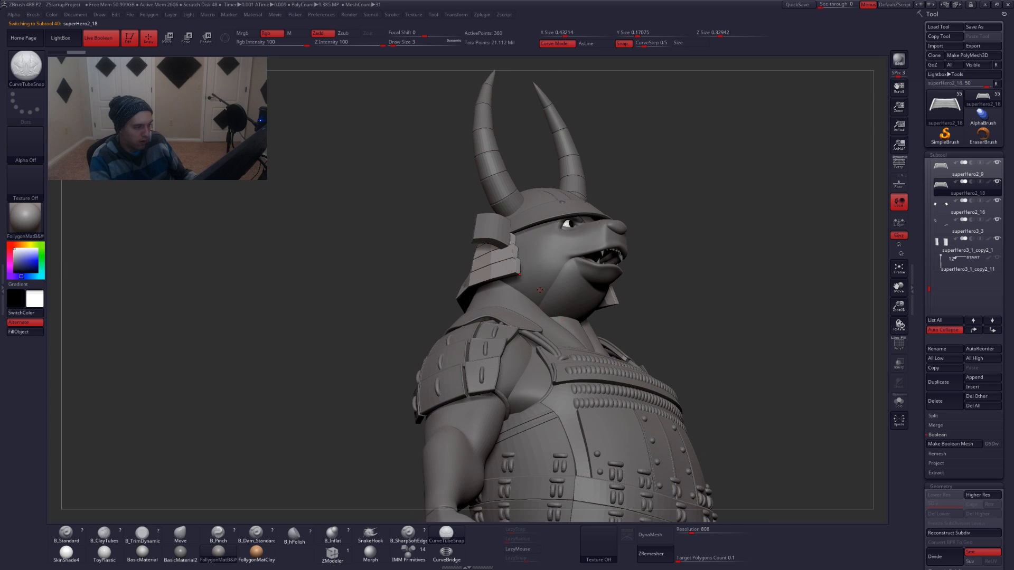
{"action": "right_click_drag", "start_coordinate": [544, 277], "coordinate": [543, 303], "text": "ctrl"}
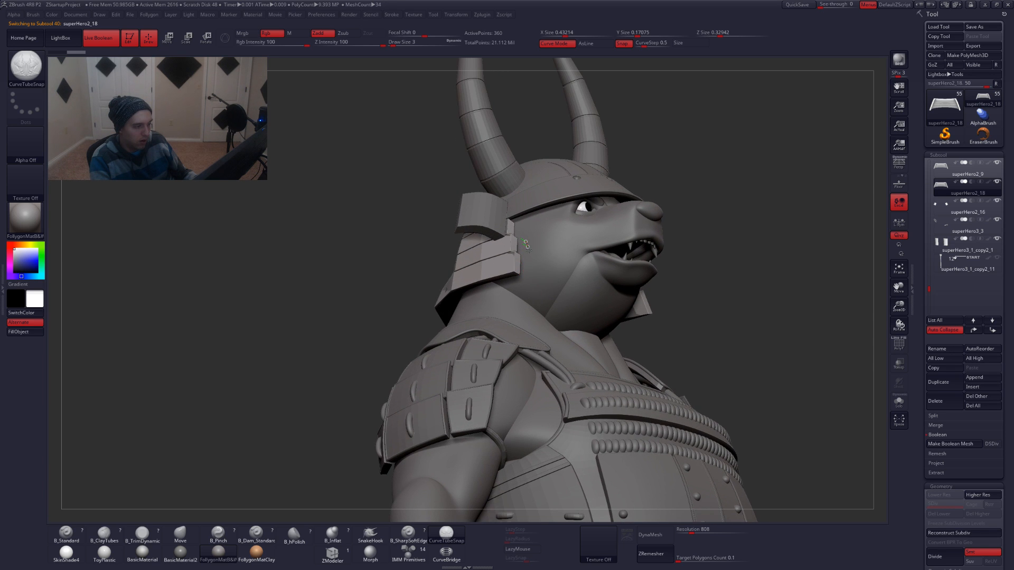
{"action": "mouse_move", "coordinate": [569, 318]}
{"action": "left_mouse_down"}
{"action": "mouse_move", "coordinate": [578, 320]}
{"action": "mouse_move", "coordinate": [594, 288]}
{"action": "mouse_move", "coordinate": [586, 326]}
{"action": "left_mouse_up"}
{"action": "key", "text": "ctrl+z"}
{"action": "key", "text": "space"}
{"action": "right_click_drag", "start_coordinate": [628, 301], "coordinate": [574, 274]}
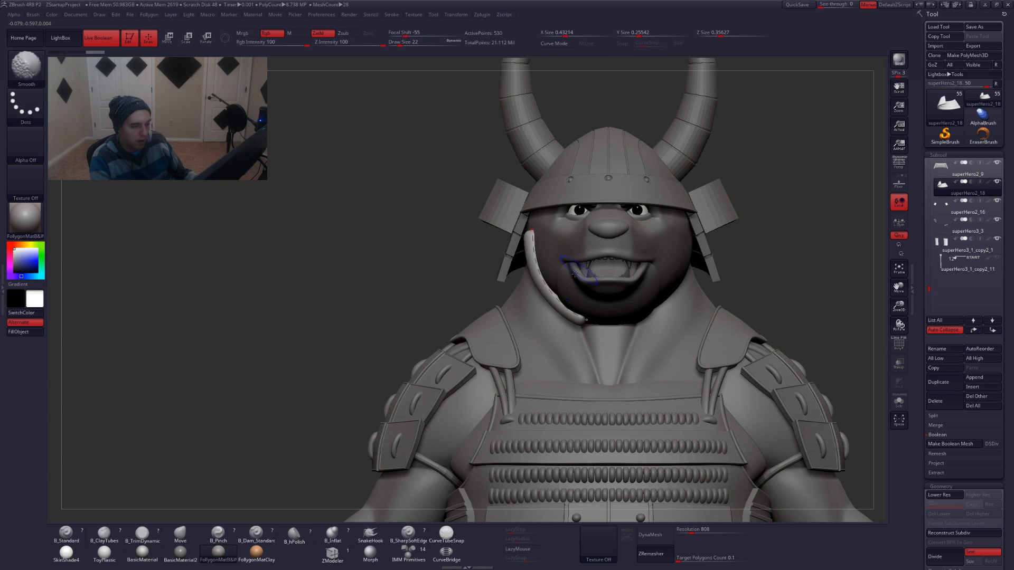
Isolate the strap tube by its polygroup and delete the hidden duplicate neck guard plates
{"action": "key", "text": "shift+f"}
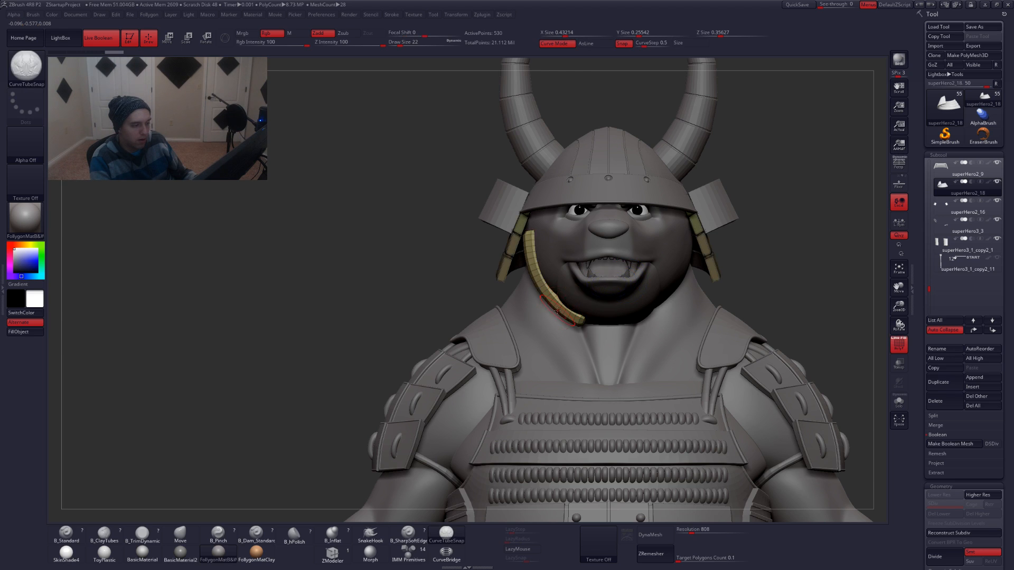
{"action": "key", "text": "alt+s"}
{"action": "left_click", "coordinate": [554, 297], "text": "ctrl+shift"}
{"action": "key", "text": "space"}
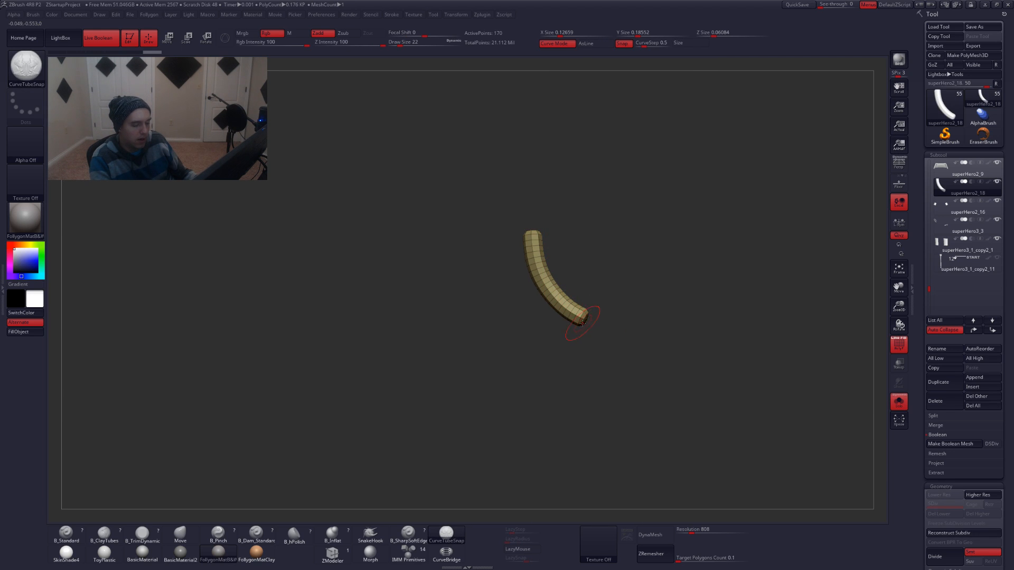
{"action": "key", "text": "alt+s"}
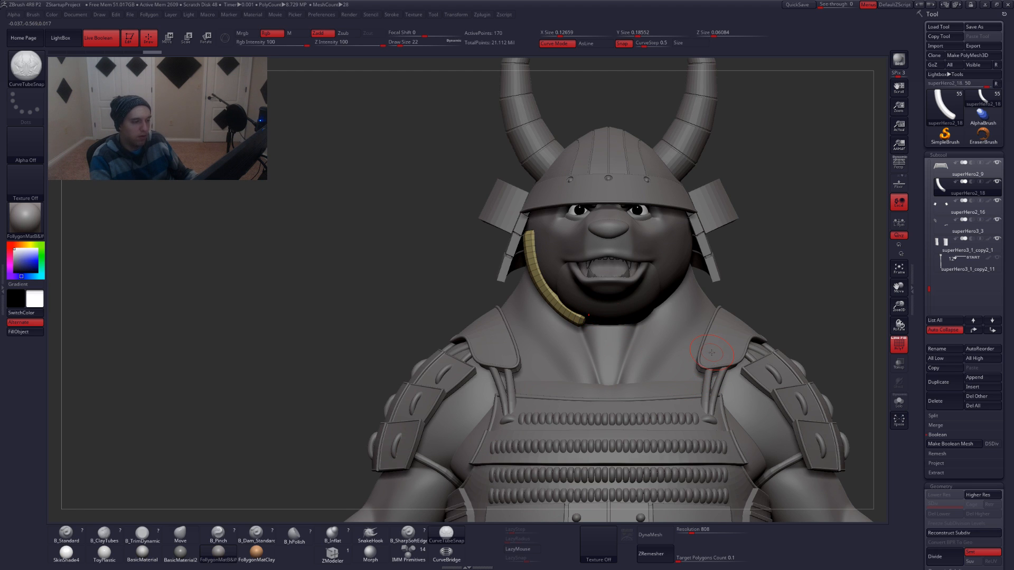
Extend the chin strap to the face's centre with the Move brush at draw size 41, and mirror and weld it across
{"action": "key", "text": "b"}
{"action": "key", "text": "m"}
{"action": "key", "text": "v"}
{"action": "mouse_move", "coordinate": [614, 342]}
{"action": "left_mouse_down", "text": "alt"}
{"action": "mouse_move", "coordinate": [654, 384]}
{"action": "mouse_move", "coordinate": [634, 358]}
{"action": "mouse_move", "coordinate": [668, 365]}
{"action": "mouse_move", "coordinate": [595, 364]}
{"action": "mouse_move", "coordinate": [669, 367]}
{"action": "mouse_move", "coordinate": [599, 363]}
{"action": "left_mouse_up", "text": "alt"}
{"action": "key", "text": "space"}
{"action": "key", "text": "space"}
{"action": "left_click_drag", "start_coordinate": [649, 405], "coordinate": [640, 405]}
{"action": "key", "text": "ctrl+shift+g"}
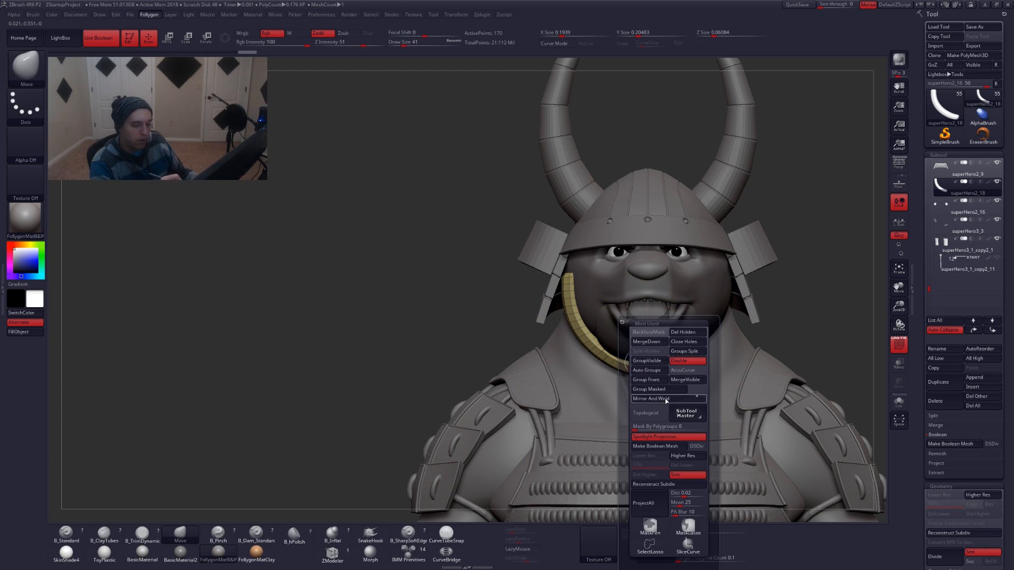
{"action": "left_click", "coordinate": [663, 402]}
Isolate the strap, adjust the vertices at its centre seam with a small Move brush, and mirror and weld it again
{"action": "key", "text": "alt+s"}
{"action": "right_click_drag", "start_coordinate": [655, 372], "coordinate": [662, 368], "text": "ctrl"}
{"action": "key", "text": "space"}
{"action": "left_click_drag", "start_coordinate": [656, 356], "coordinate": [649, 356]}
{"action": "right_click_drag", "start_coordinate": [650, 354], "coordinate": [644, 392]}
{"action": "left_click_drag", "start_coordinate": [643, 344], "coordinate": [644, 350]}
{"action": "right_click_drag", "start_coordinate": [643, 350], "coordinate": [647, 380]}
{"action": "key", "text": "space"}
{"action": "left_click_drag", "start_coordinate": [650, 346], "coordinate": [645, 346]}
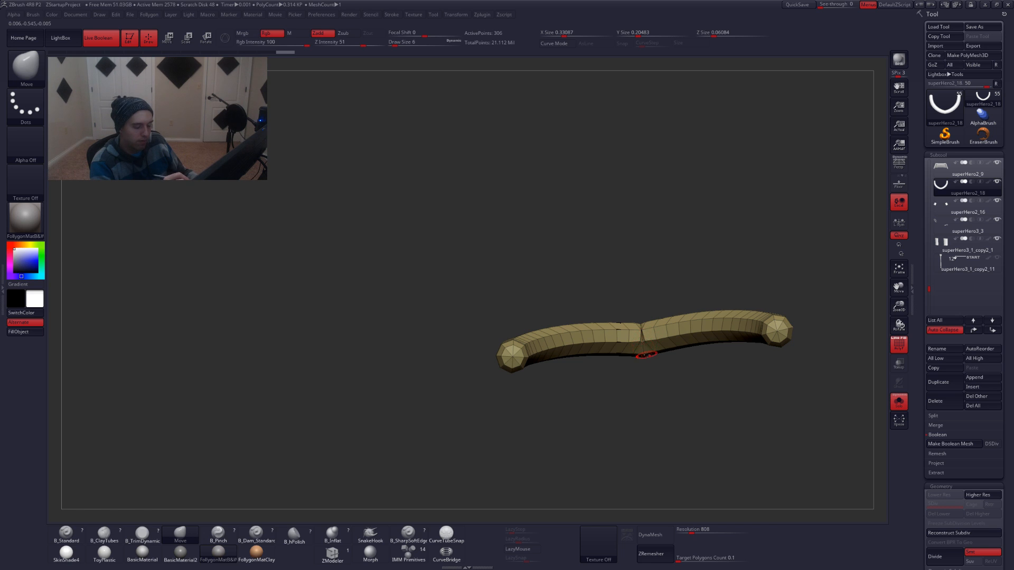
{"action": "key", "text": "ctrl+shift+g"}
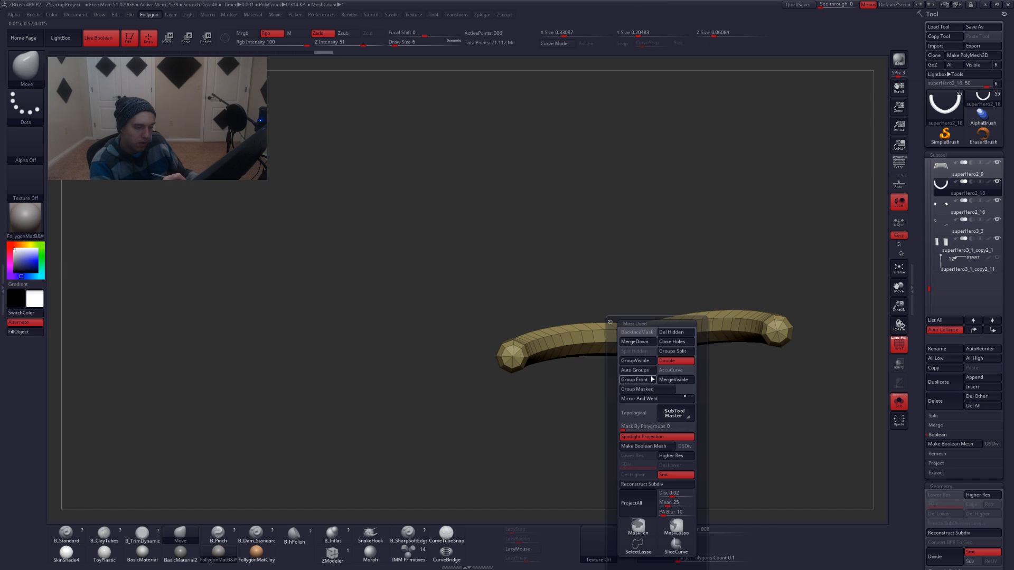
{"action": "left_click", "coordinate": [651, 396]}
Even out the strap's centre seam from below, repeating Mirror And Weld after pulling and smoothing the seam points
{"action": "right_click_drag", "start_coordinate": [681, 299], "coordinate": [631, 366]}
{"action": "mouse_move", "coordinate": [631, 367]}
{"action": "left_mouse_down"}
{"action": "mouse_move", "coordinate": [647, 363]}
{"action": "mouse_move", "coordinate": [660, 333]}
{"action": "left_mouse_up"}
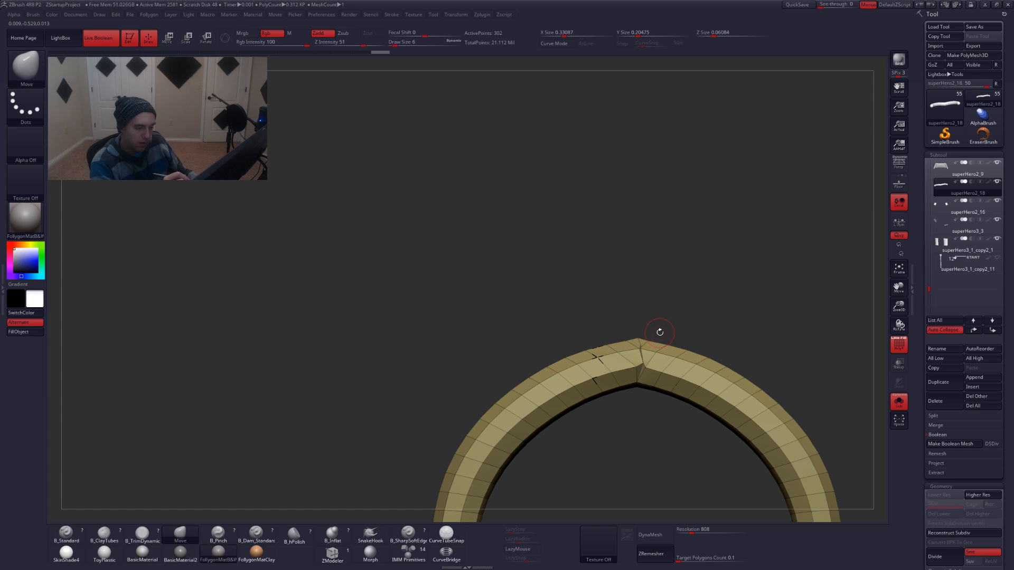
{"action": "left_click", "coordinate": [650, 397]}
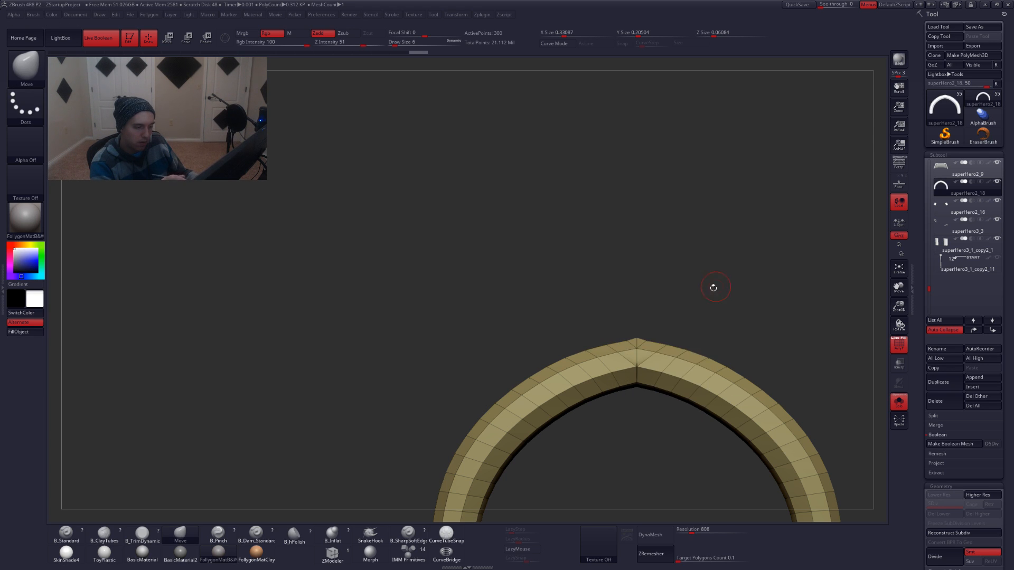
{"action": "left_click_drag", "start_coordinate": [638, 363], "coordinate": [638, 369], "text": "shift"}
{"action": "key", "text": "space"}
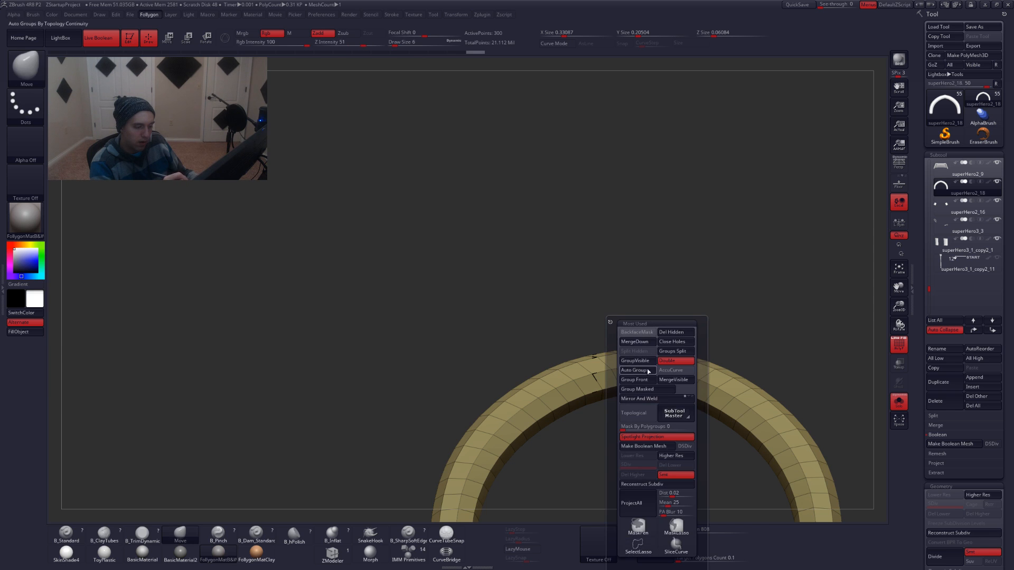
{"action": "left_click", "coordinate": [646, 400]}
Smooth the strap's pointed centre, subdivide the strap four times, hide its wireframe and show the whole character again
{"action": "left_click_drag", "start_coordinate": [697, 294], "coordinate": [624, 426]}
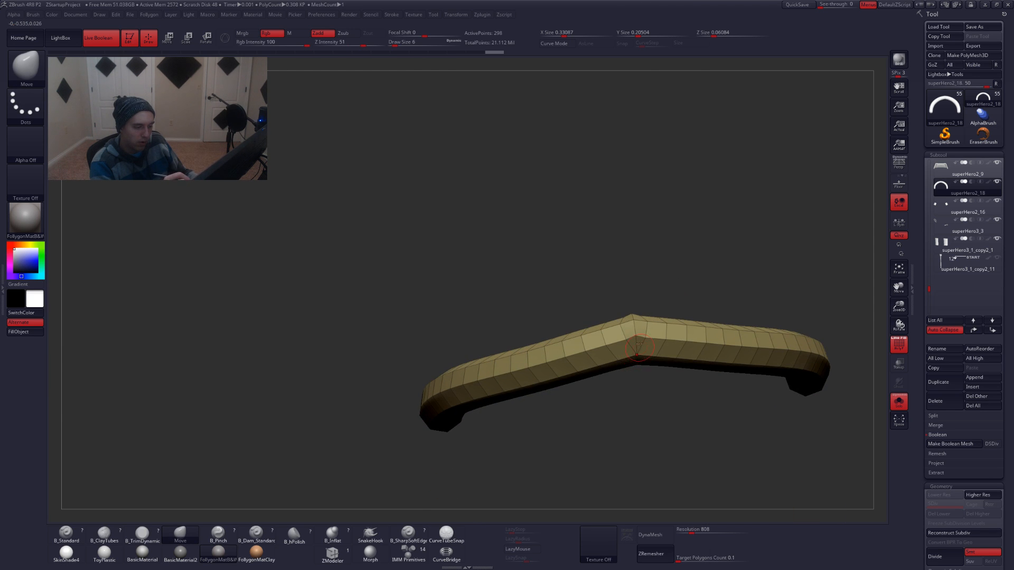
{"action": "key", "text": "ctrl+z"}
{"action": "key", "text": "ctrl+z"}
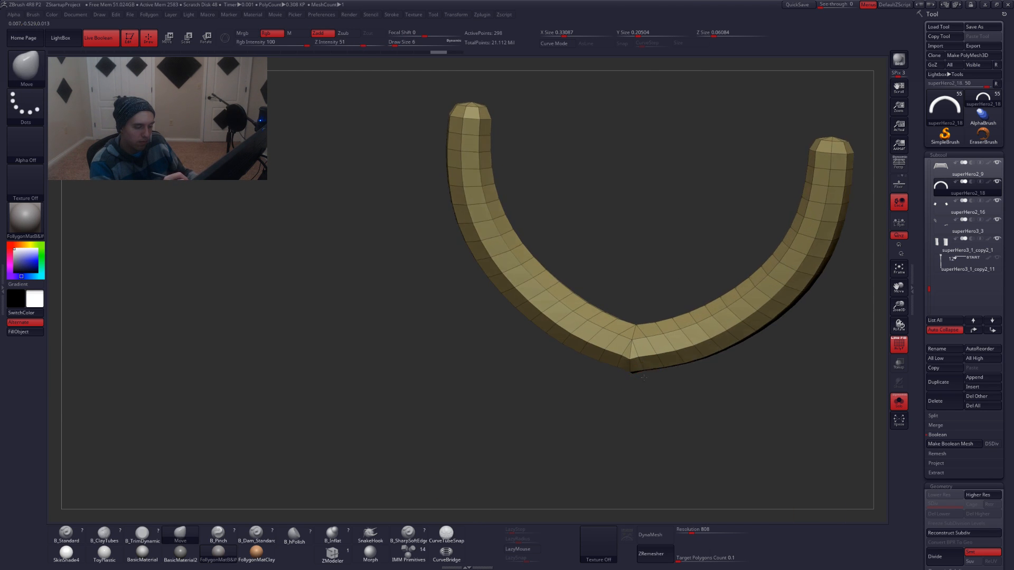
{"action": "left_click_drag", "start_coordinate": [643, 401], "coordinate": [624, 381], "text": "shift"}
{"action": "mouse_move", "coordinate": [686, 412]}
{"action": "left_mouse_down", "text": "alt"}
{"action": "mouse_move", "coordinate": [691, 338]}
{"action": "mouse_move", "coordinate": [712, 311]}
{"action": "left_mouse_up", "text": "alt"}
{"action": "key", "text": "ctrl+d"}
{"action": "key", "text": "ctrl+d"}
{"action": "key", "text": "ctrl+d"}
{"action": "key", "text": "ctrl+d"}
{"action": "key", "text": "shift+f"}
{"action": "key", "text": "alt+s"}
Shape the chin strap around the cheeks and jaw with the Move brush, ending at draw size 62
{"action": "key", "text": "space"}
{"action": "left_click_drag", "start_coordinate": [504, 309], "coordinate": [627, 337]}
{"action": "left_click_drag", "start_coordinate": [560, 290], "coordinate": [482, 298]}
{"action": "left_click_drag", "start_coordinate": [549, 387], "coordinate": [613, 390]}
{"action": "key", "text": "space"}
{"action": "left_click_drag", "start_coordinate": [634, 344], "coordinate": [639, 343]}
{"action": "left_click_drag", "start_coordinate": [521, 318], "coordinate": [560, 319], "text": "shift"}
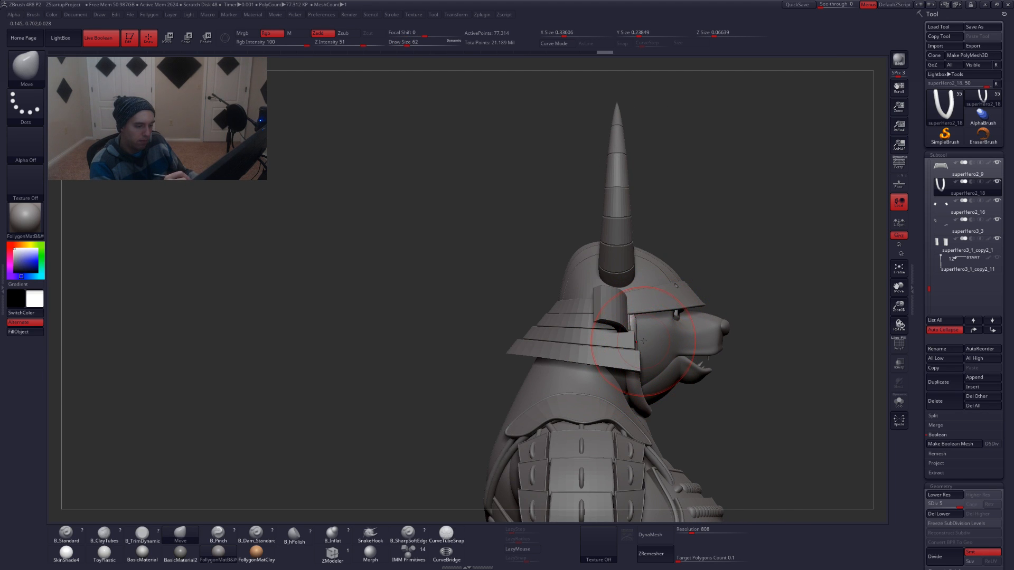
Rotate the chin strap in side view with a vertical transpose line and refine its fit with the Move brush
{"action": "key", "text": "r"}
{"action": "left_click_drag", "start_coordinate": [649, 415], "coordinate": [650, 350]}
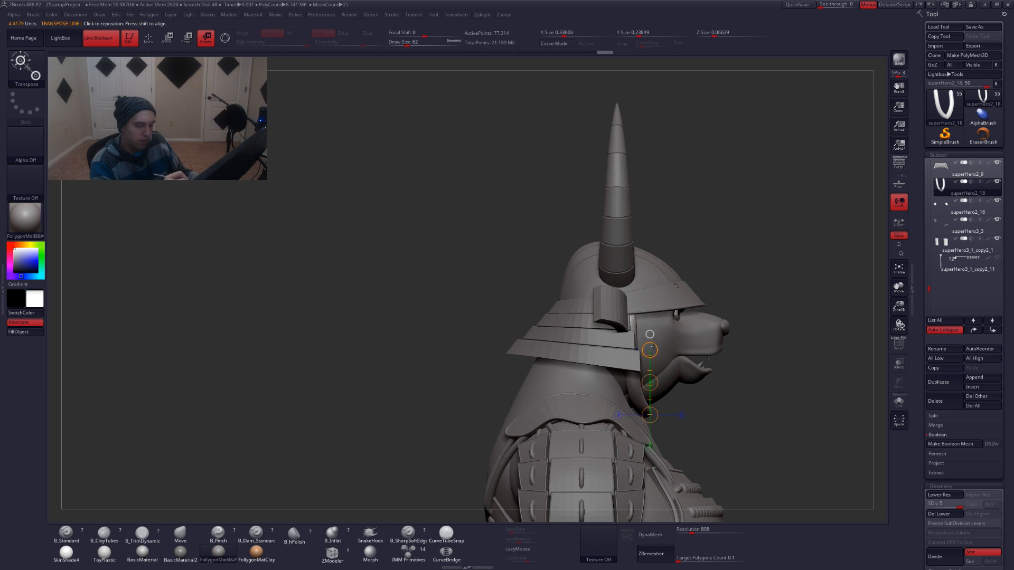
{"action": "key", "text": "shift+s"}
{"action": "key", "text": "q"}
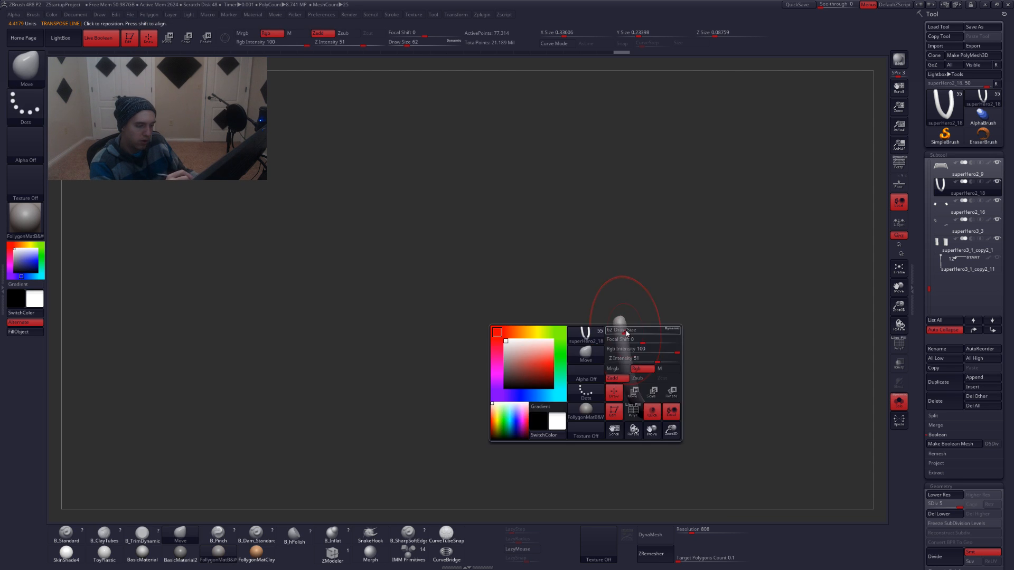
{"action": "key", "text": "shift+s"}
{"action": "mouse_move", "coordinate": [698, 332]}
{"action": "right_mouse_down"}
{"action": "mouse_move", "coordinate": [671, 318]}
{"action": "mouse_move", "coordinate": [726, 363]}
{"action": "mouse_move", "coordinate": [661, 359]}
{"action": "mouse_move", "coordinate": [643, 339]}
{"action": "mouse_move", "coordinate": [686, 379]}
{"action": "mouse_move", "coordinate": [634, 347]}
{"action": "right_mouse_up"}
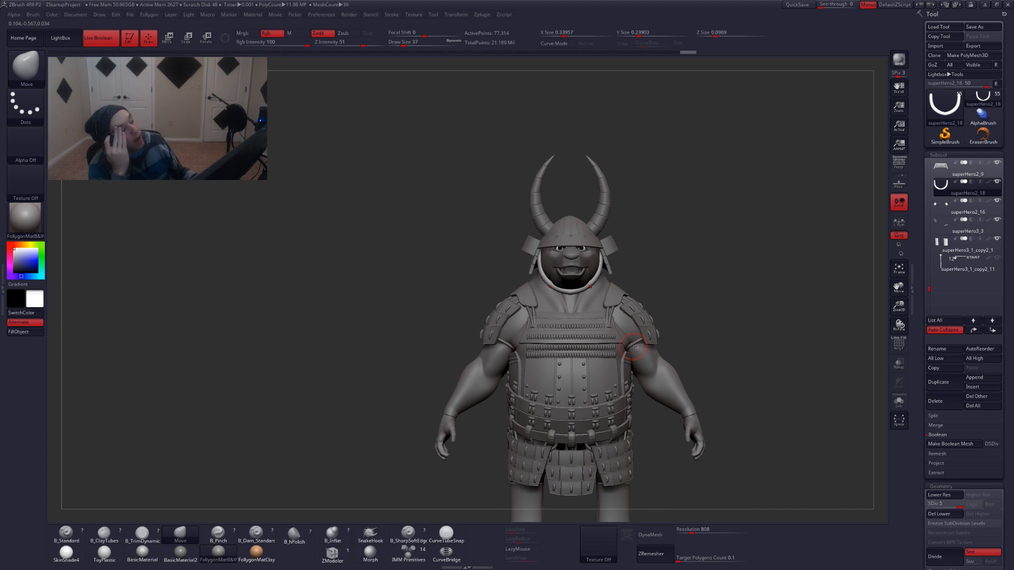
Choose the Thick Rope brush and delete the chin strap's lower subdivision levels
{"action": "key", "text": "v"}
{"action": "key", "text": "v"}
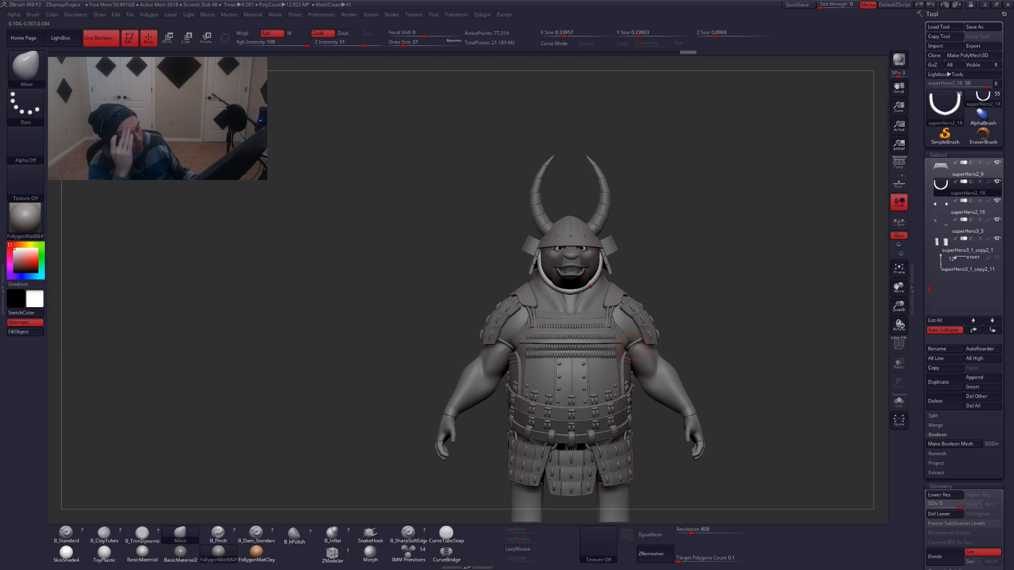
{"action": "key", "text": "c"}
{"action": "left_click", "coordinate": [14, 249]}
{"action": "left_click", "coordinate": [27, 69]}
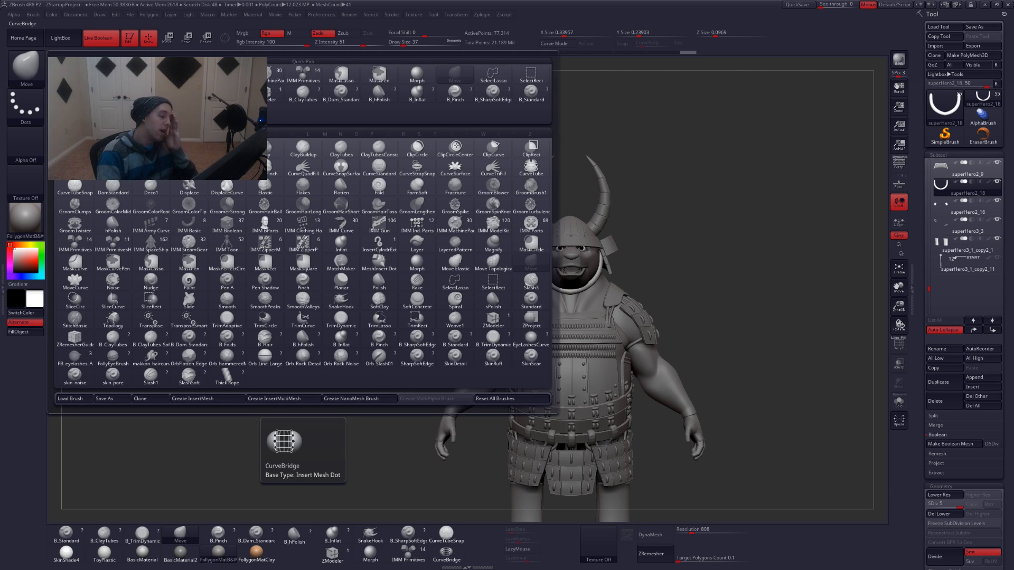
{"action": "left_click", "coordinate": [229, 381]}
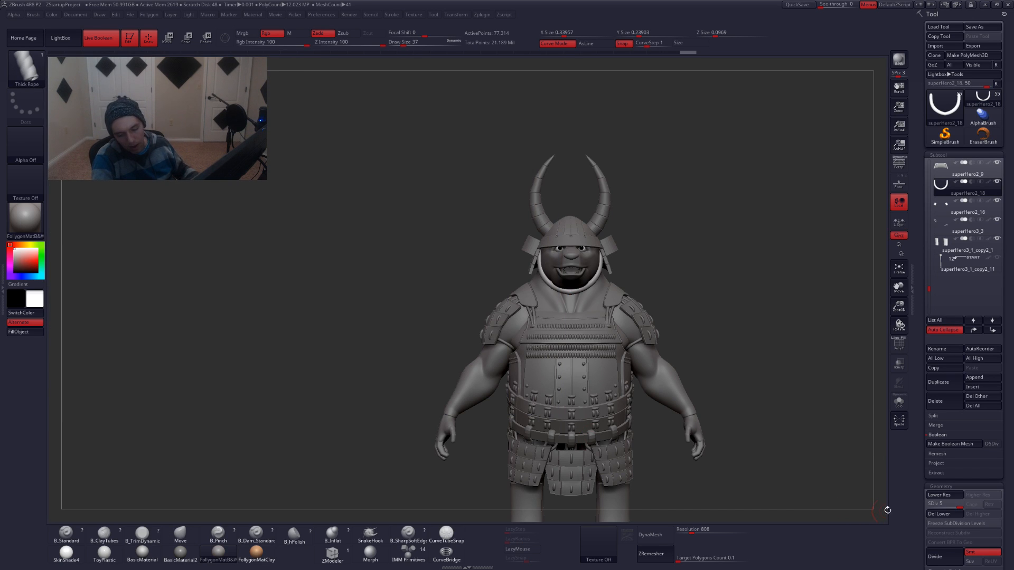
{"action": "left_click", "coordinate": [953, 515]}
Try out a large Thick Rope curve beside the chin strap, subdivide it and inspect its twists up close
{"action": "right_click_drag", "start_coordinate": [542, 323], "coordinate": [537, 291], "text": "alt"}
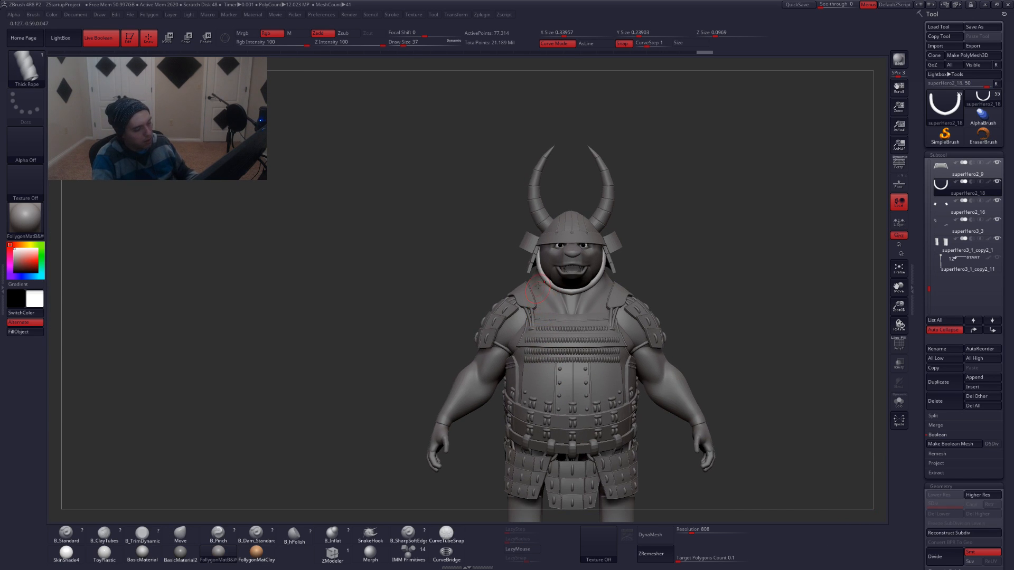
{"action": "left_click_drag", "start_coordinate": [386, 272], "coordinate": [290, 252]}
{"action": "key", "text": "ctrl+z"}
{"action": "key", "text": "space"}
{"action": "left_click_drag", "start_coordinate": [467, 199], "coordinate": [477, 199]}
{"action": "mouse_move", "coordinate": [434, 329]}
{"action": "right_mouse_down"}
{"action": "mouse_move", "coordinate": [520, 316]}
{"action": "mouse_move", "coordinate": [504, 312]}
{"action": "mouse_move", "coordinate": [496, 322]}
{"action": "mouse_move", "coordinate": [524, 360]}
{"action": "mouse_move", "coordinate": [484, 307]}
{"action": "mouse_move", "coordinate": [472, 315]}
{"action": "right_mouse_up"}
{"action": "key", "text": "alt+s"}
{"action": "key", "text": "d"}
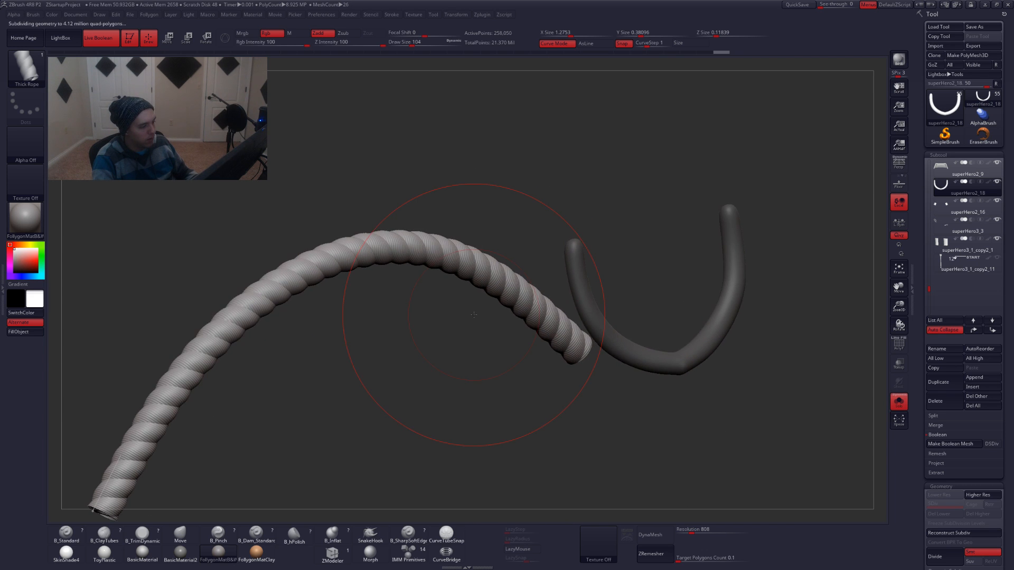
{"action": "right_click_drag", "start_coordinate": [285, 321], "coordinate": [421, 299], "text": "alt"}
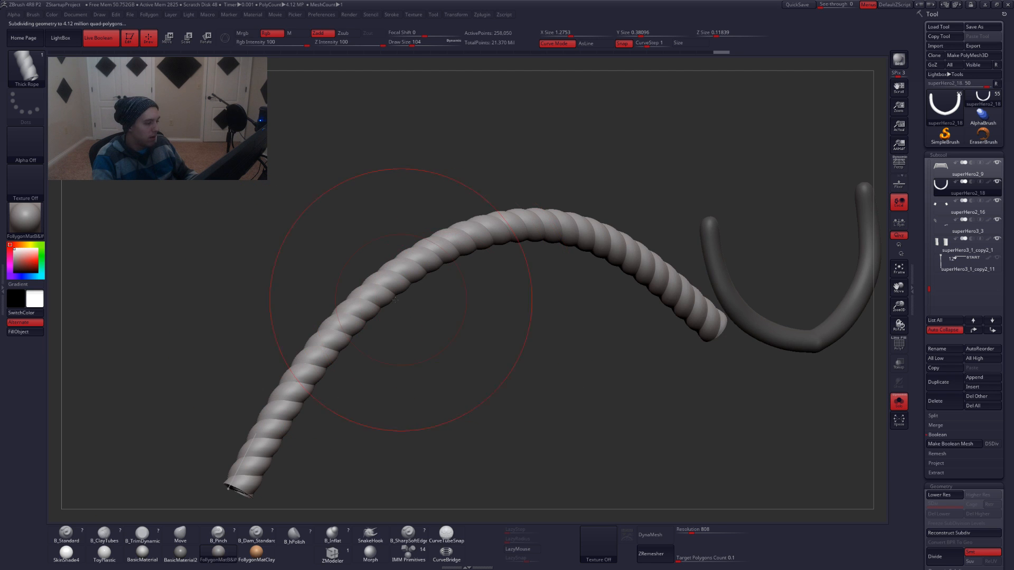
{"action": "left_click_drag", "start_coordinate": [358, 324], "coordinate": [412, 265]}
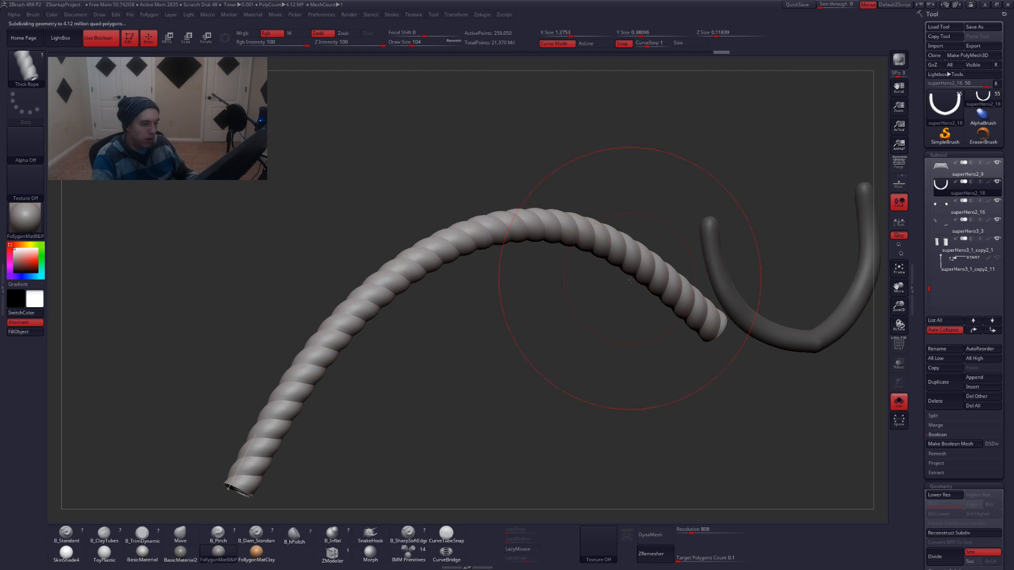
{"action": "right_click_drag", "start_coordinate": [662, 309], "coordinate": [681, 295], "text": "ctrl"}
{"action": "right_click_drag", "start_coordinate": [608, 296], "coordinate": [529, 336]}
{"action": "key", "text": "ctrl+z"}
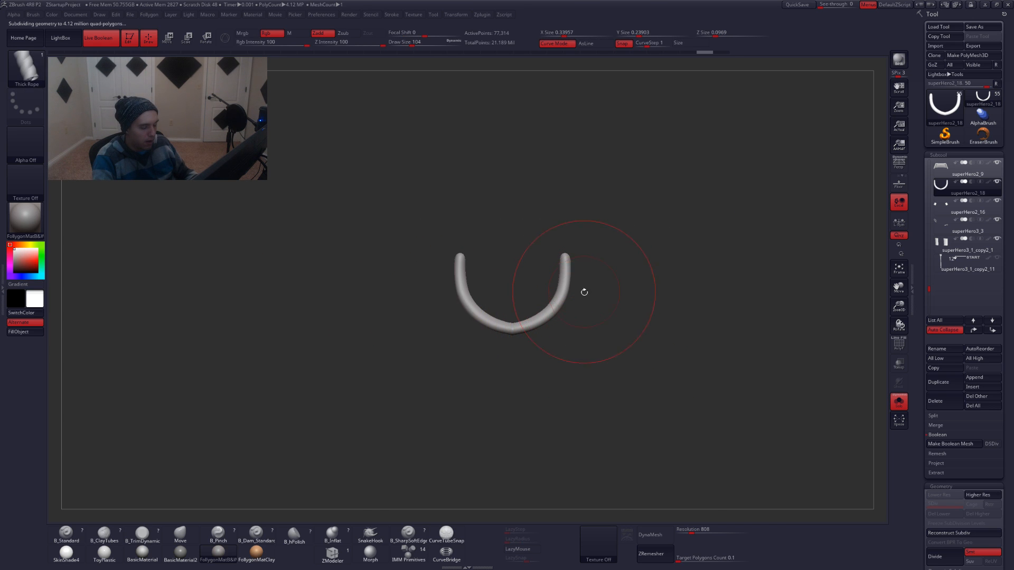
{"action": "key", "text": "ctrl+shift+s"}
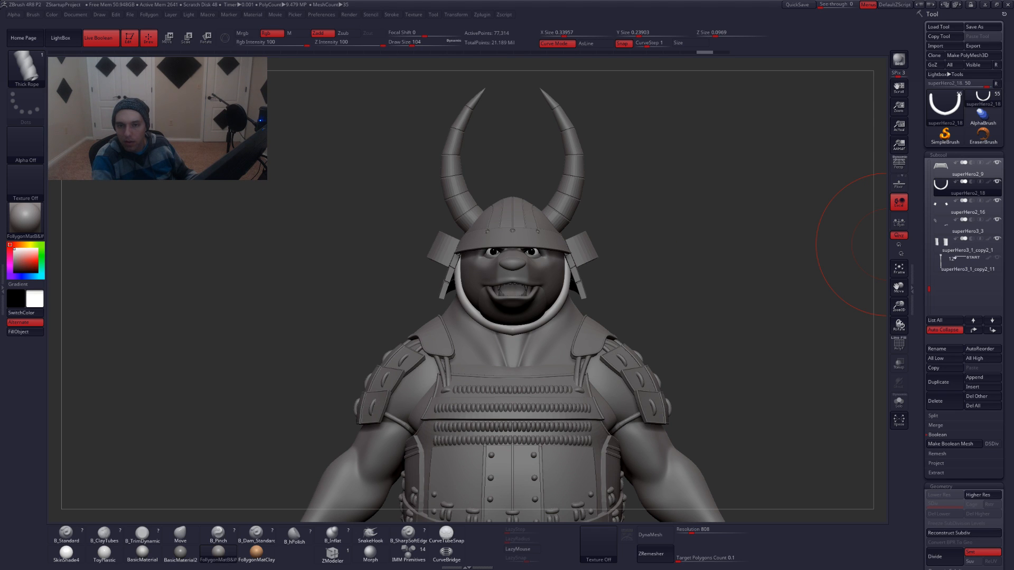
Bring up the samurai reference sheet in Photoshop, examine the armours' masks, chin cords and neck areas, and move it away
{"action": "left_click_drag", "start_coordinate": [1013, 87], "coordinate": [654, 95]}
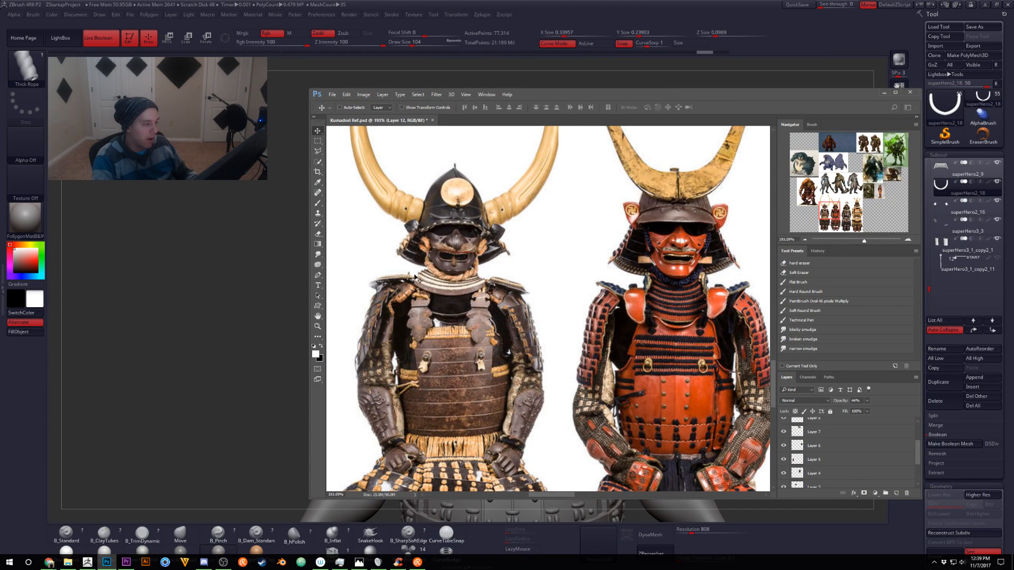
{"action": "left_click_drag", "start_coordinate": [573, 292], "coordinate": [415, 297]}
{"action": "left_click_drag", "start_coordinate": [649, 310], "coordinate": [532, 317]}
{"action": "left_click_drag", "start_coordinate": [599, 320], "coordinate": [544, 330]}
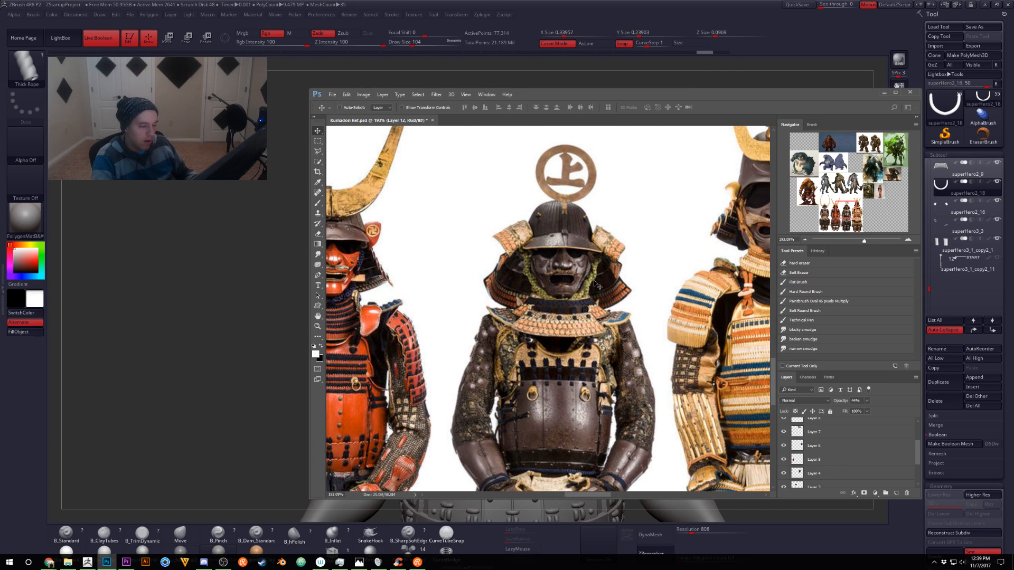
{"action": "left_click_drag", "start_coordinate": [585, 294], "coordinate": [500, 319]}
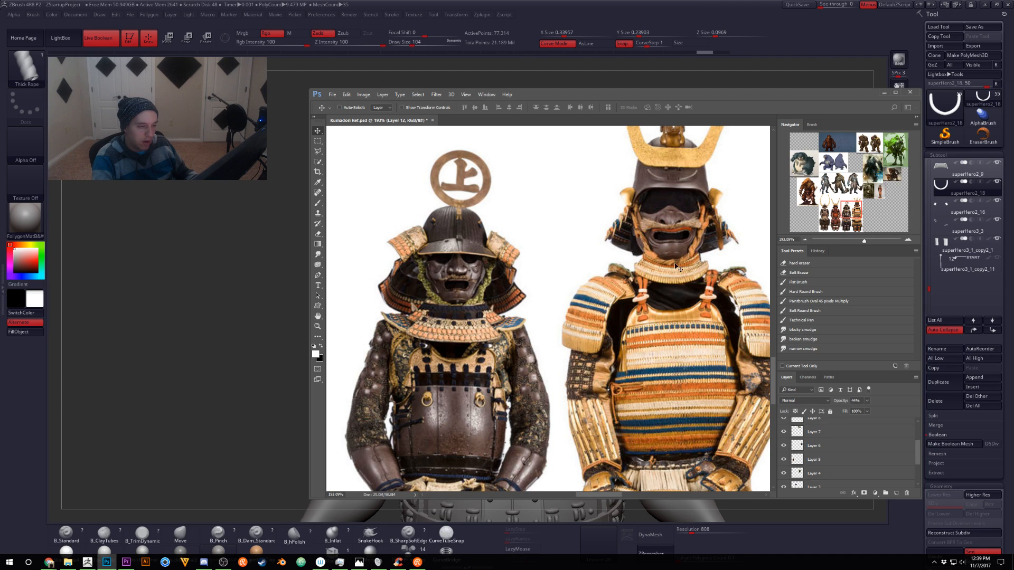
{"action": "left_click_drag", "start_coordinate": [513, 285], "coordinate": [760, 272]}
{"action": "left_click_drag", "start_coordinate": [404, 295], "coordinate": [510, 299]}
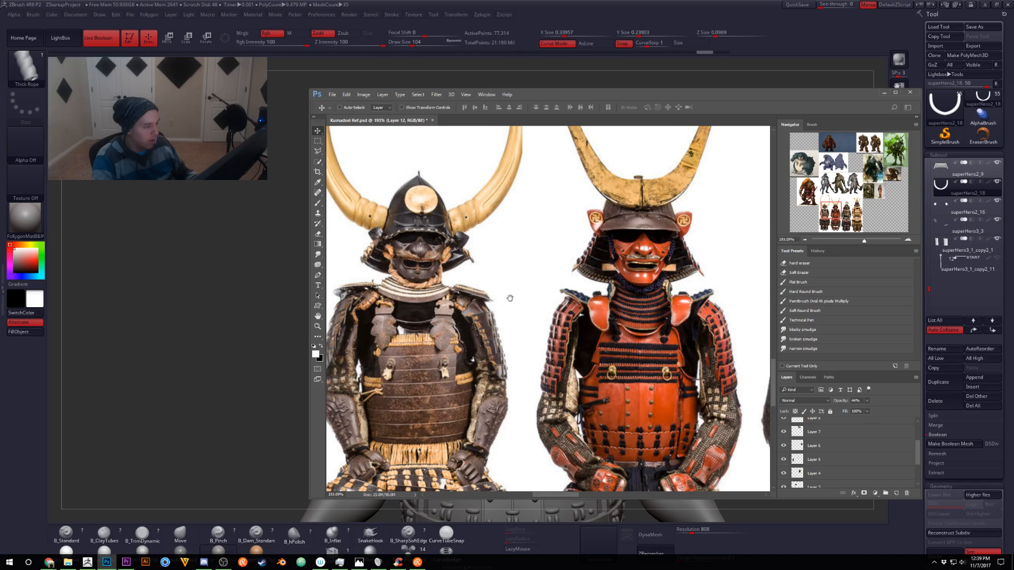
{"action": "left_click_drag", "start_coordinate": [509, 298], "coordinate": [470, 311]}
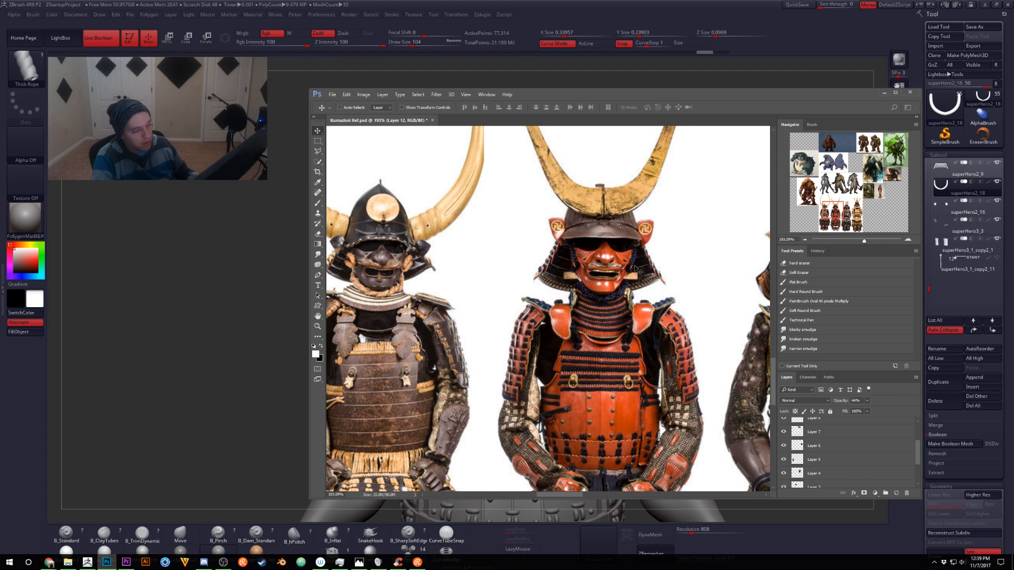
{"action": "left_click_drag", "start_coordinate": [624, 302], "coordinate": [614, 303]}
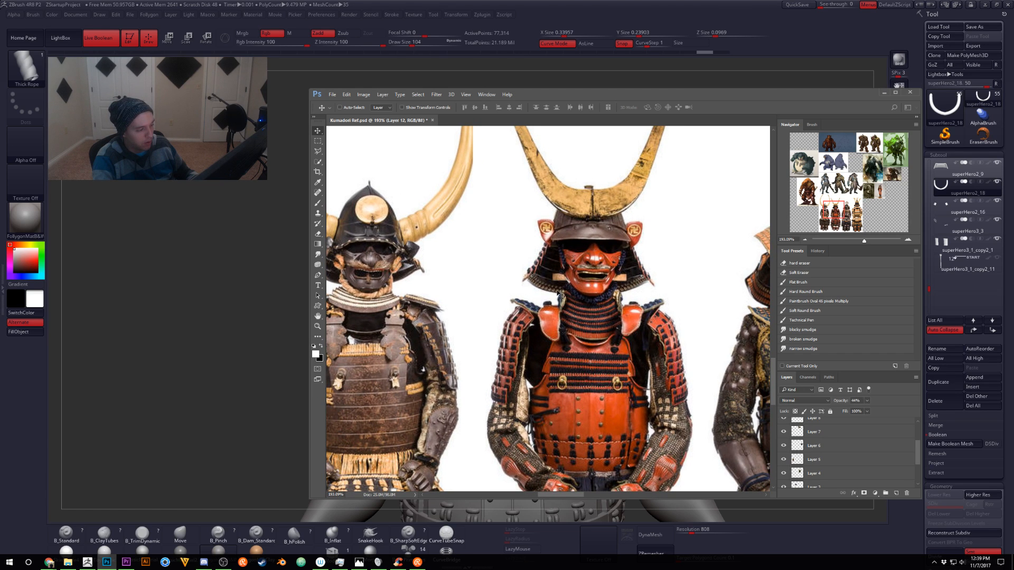
{"action": "left_click_drag", "start_coordinate": [584, 100], "coordinate": [1013, 80]}
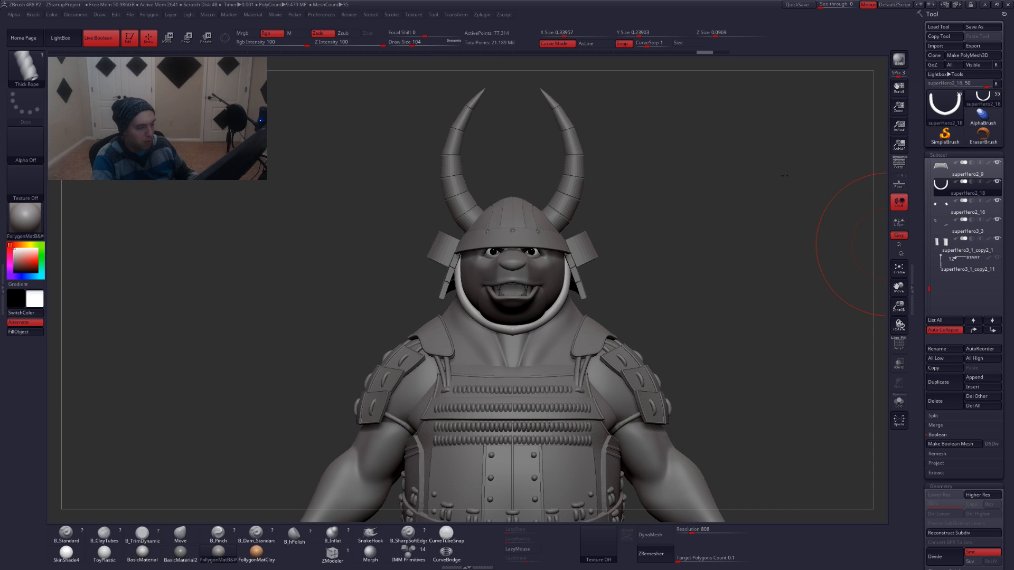
Switch back to the Move brush at draw size 49 and remesh the chin strap with ZRemesher at target polygon count 0.1
{"action": "right_click_drag", "start_coordinate": [564, 282], "coordinate": [585, 302], "text": "ctrl"}
{"action": "key", "text": "space"}
{"action": "left_click_drag", "start_coordinate": [579, 299], "coordinate": [584, 302]}
{"action": "key", "text": "ctrl+shift+s"}
{"action": "key", "text": "ctrl+shift+s"}
{"action": "mouse_move", "coordinate": [588, 274]}
{"action": "right_mouse_down"}
{"action": "mouse_move", "coordinate": [570, 264]}
{"action": "mouse_move", "coordinate": [491, 271]}
{"action": "mouse_move", "coordinate": [508, 297]}
{"action": "mouse_move", "coordinate": [597, 304]}
{"action": "right_mouse_up"}
{"action": "key", "text": "b"}
{"action": "key", "text": "m"}
{"action": "key", "text": "v"}
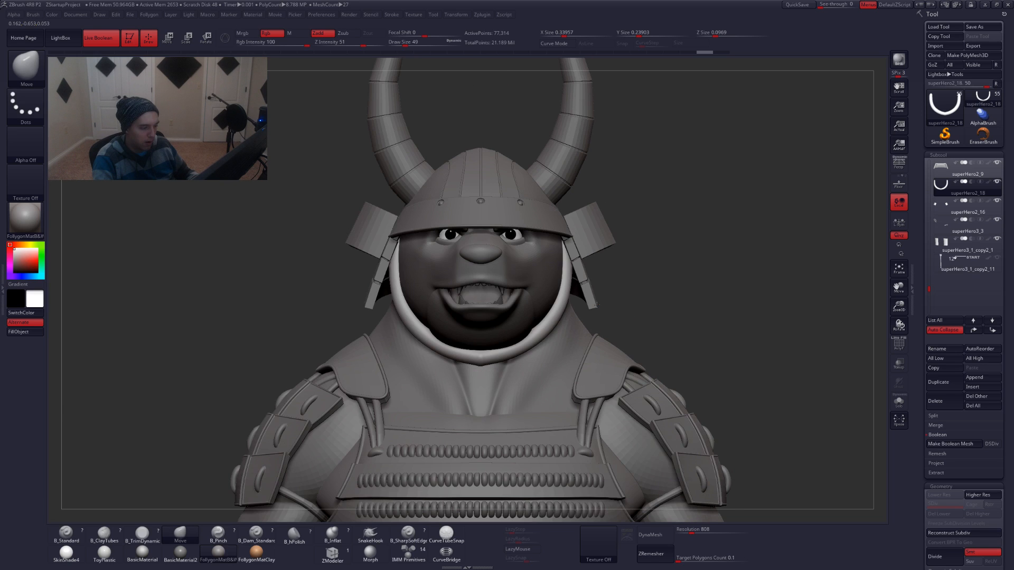
{"action": "left_click", "coordinate": [655, 553]}
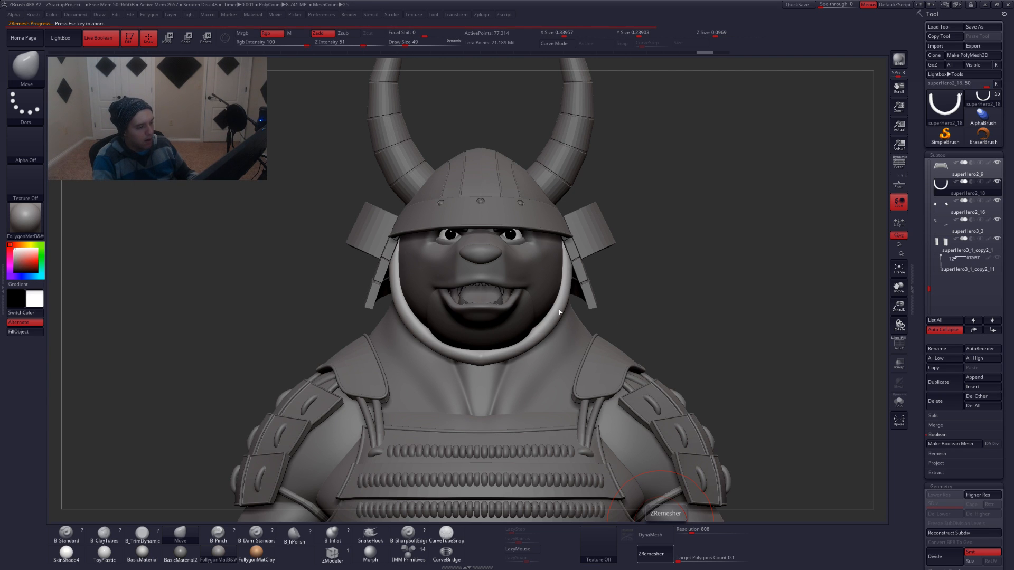
{"action": "key", "text": "shift+f"}
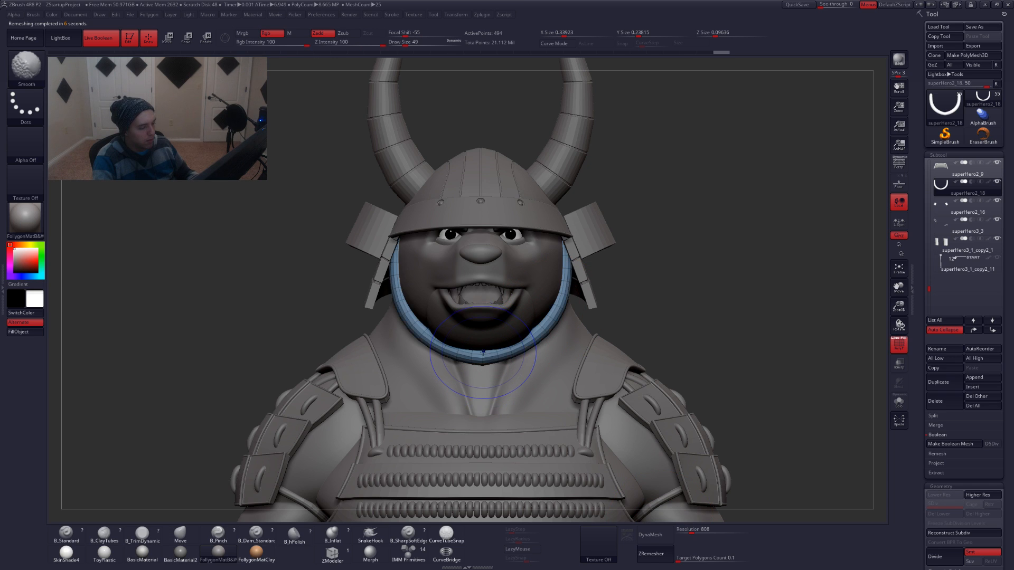
{"action": "left_click", "coordinate": [663, 552]}
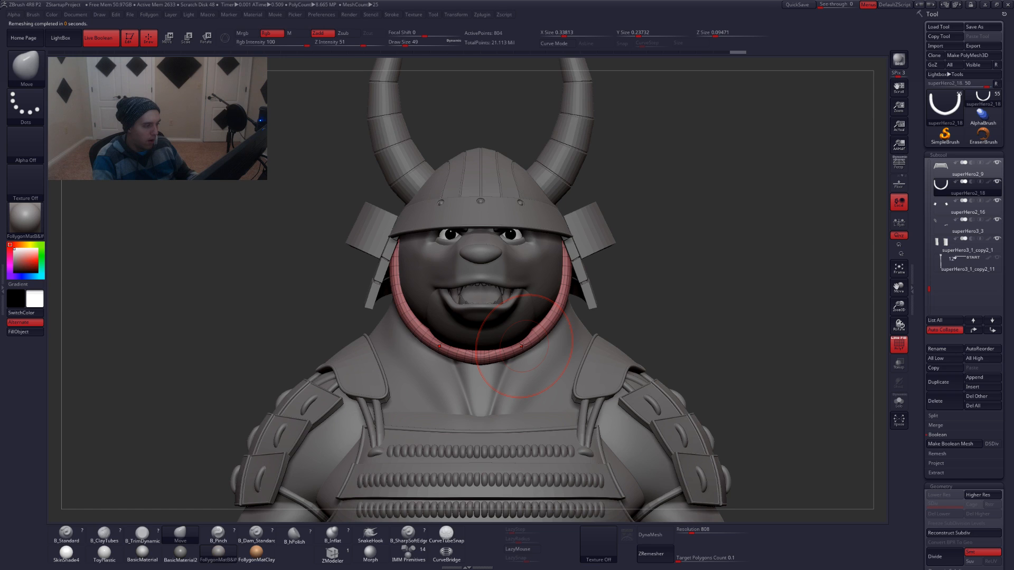
Isolate the chin strap and delete an edge loop near its centre using ZModeler's Delete action targeting EdgeLoop Complete
{"action": "key", "text": "alt+s"}
{"action": "right_click_drag", "start_coordinate": [427, 323], "coordinate": [497, 413], "text": "alt"}
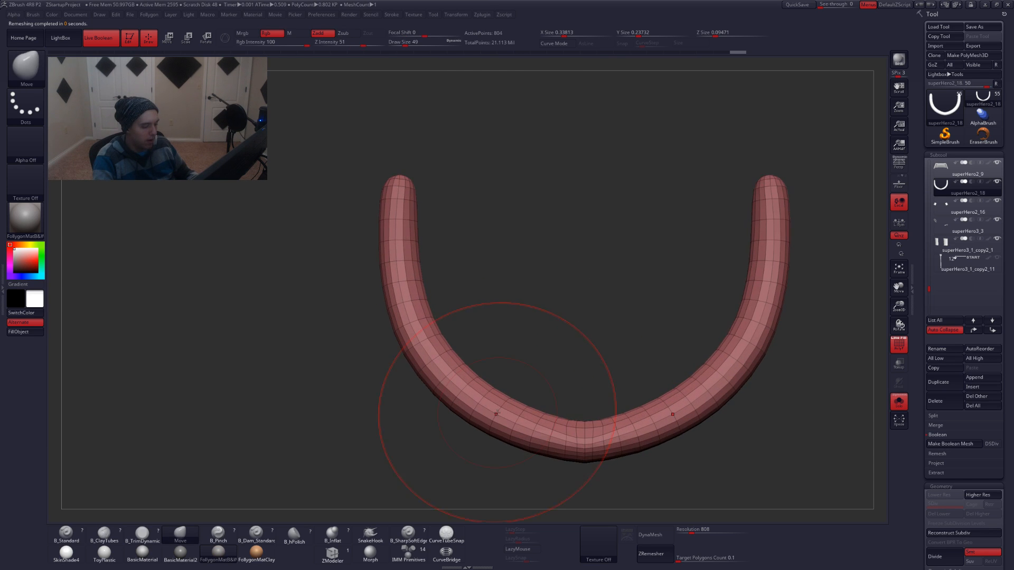
{"action": "left_click", "coordinate": [332, 552]}
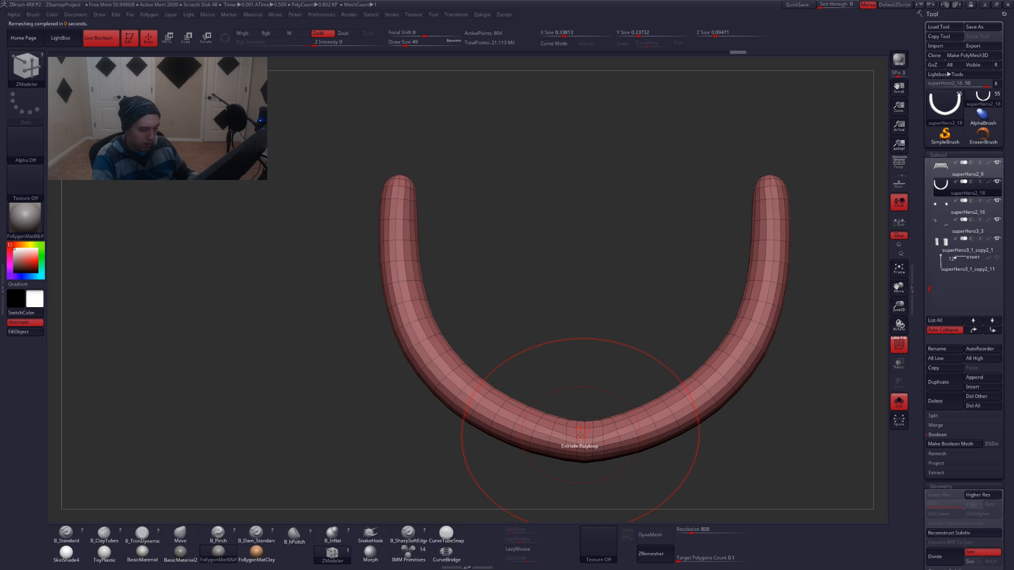
{"action": "key", "text": "space"}
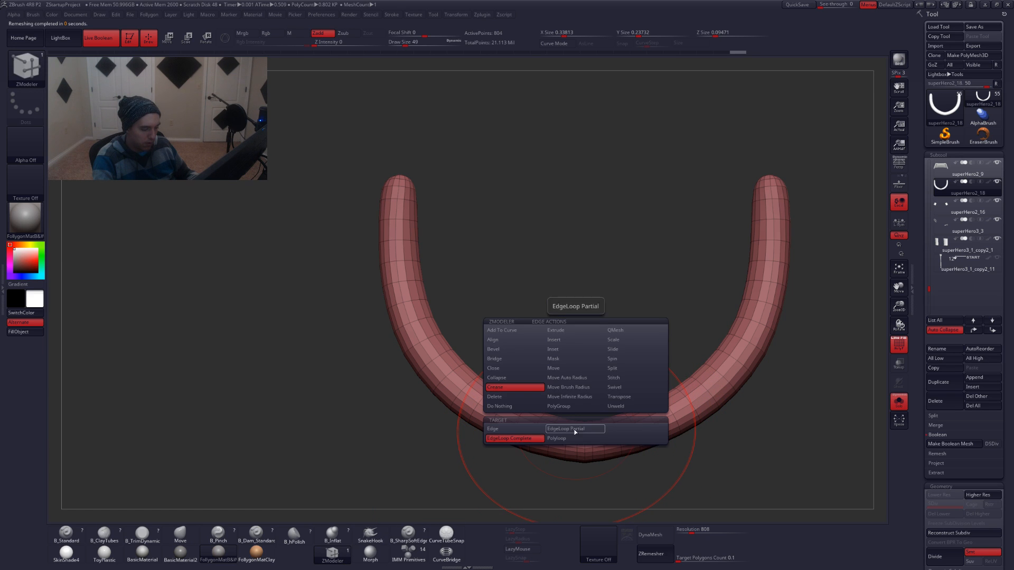
{"action": "left_click", "coordinate": [524, 397]}
{"action": "left_click", "coordinate": [579, 439]}
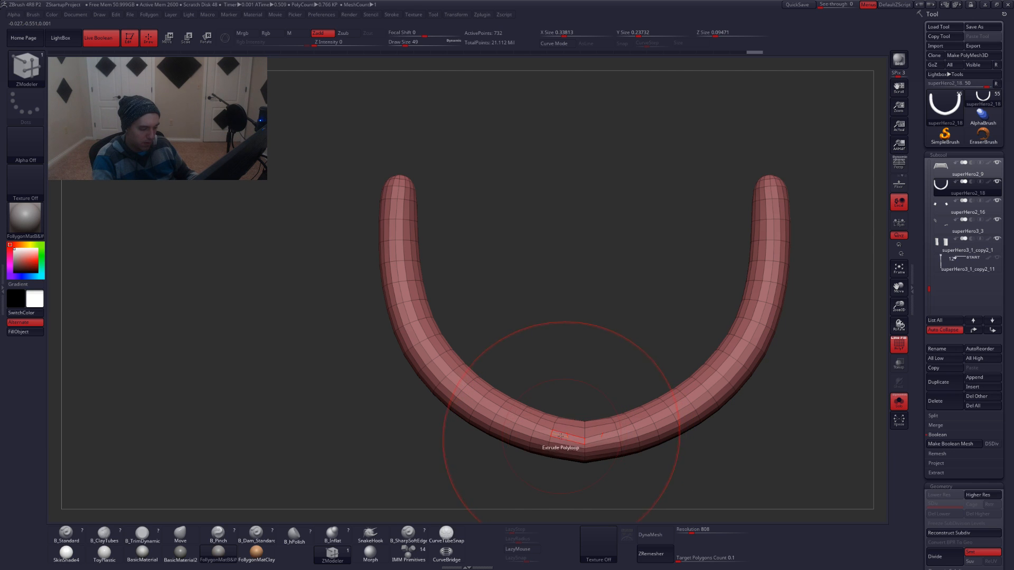
Delete alternate edge loops along the chin strap's lower curve to widen the spacing between its cross-sections
{"action": "left_click", "coordinate": [532, 427], "text": "alt"}
{"action": "left_click", "coordinate": [517, 420], "text": "alt"}
{"action": "left_click", "coordinate": [471, 395], "text": "alt"}
{"action": "left_click", "coordinate": [464, 390], "text": "alt"}
{"action": "left_click", "coordinate": [429, 364], "text": "alt"}
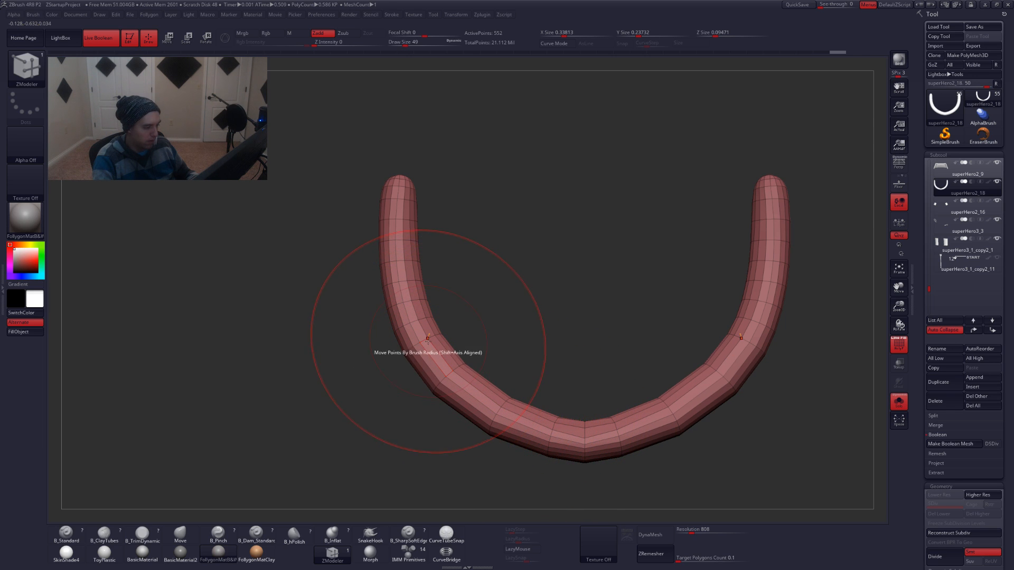
Delete alternate edge loops along the strap's upper sides, from the bend up towards the rounded ends
{"action": "left_click", "coordinate": [422, 341]}
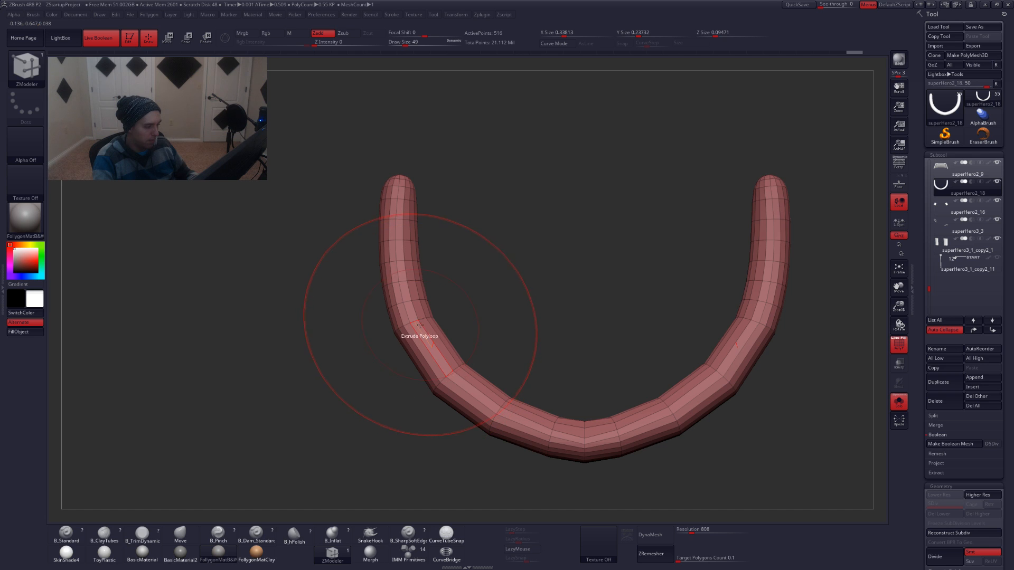
{"action": "left_click", "coordinate": [409, 297]}
{"action": "left_click", "coordinate": [403, 283], "text": "alt"}
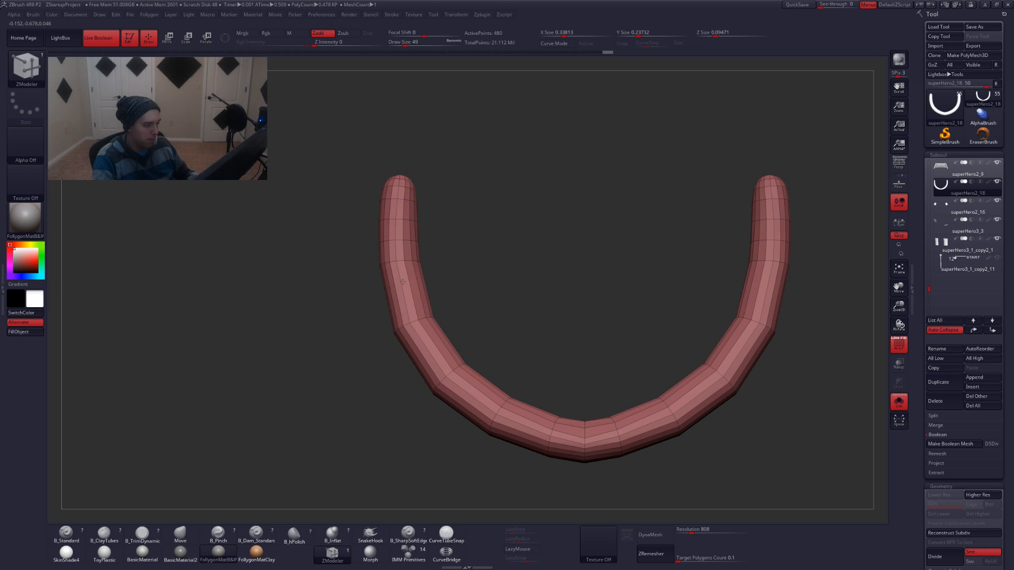
{"action": "left_click", "coordinate": [396, 235], "text": "alt"}
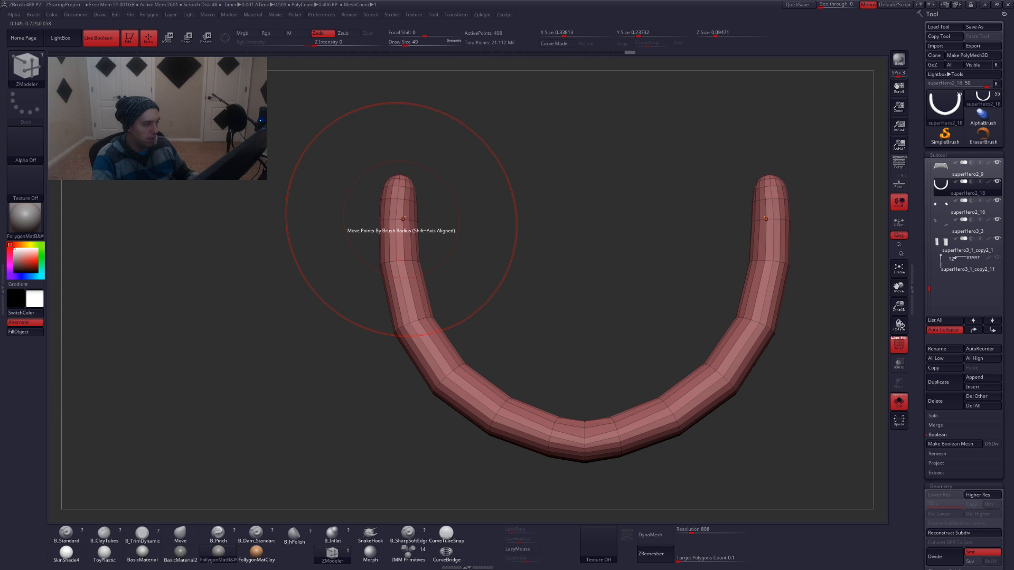
{"action": "left_click", "coordinate": [400, 220], "text": "alt"}
{"action": "left_click_drag", "start_coordinate": [442, 289], "coordinate": [522, 345], "text": "alt"}
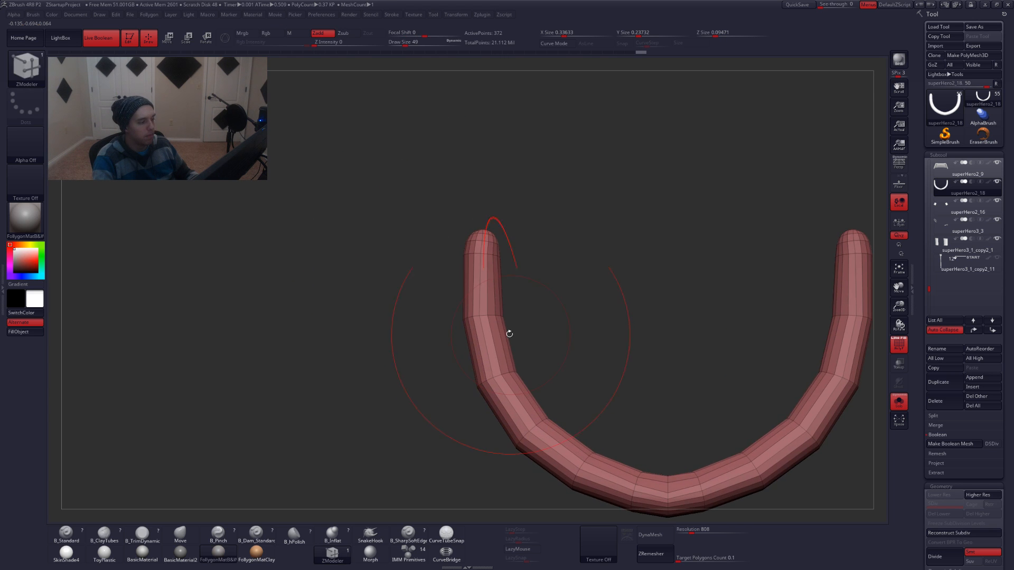
Show the whole character with the strap dynamically subdivided and the wireframe hidden, and switch to the Move brush at draw size 74
{"action": "key", "text": "alt+s"}
{"action": "left_click_drag", "start_coordinate": [437, 336], "coordinate": [517, 332]}
{"action": "key", "text": "d"}
{"action": "right_click_drag", "start_coordinate": [517, 332], "coordinate": [530, 292], "text": "alt"}
{"action": "key", "text": "shift+f"}
{"action": "key", "text": "b"}
{"action": "key", "text": "m"}
{"action": "key", "text": "v"}
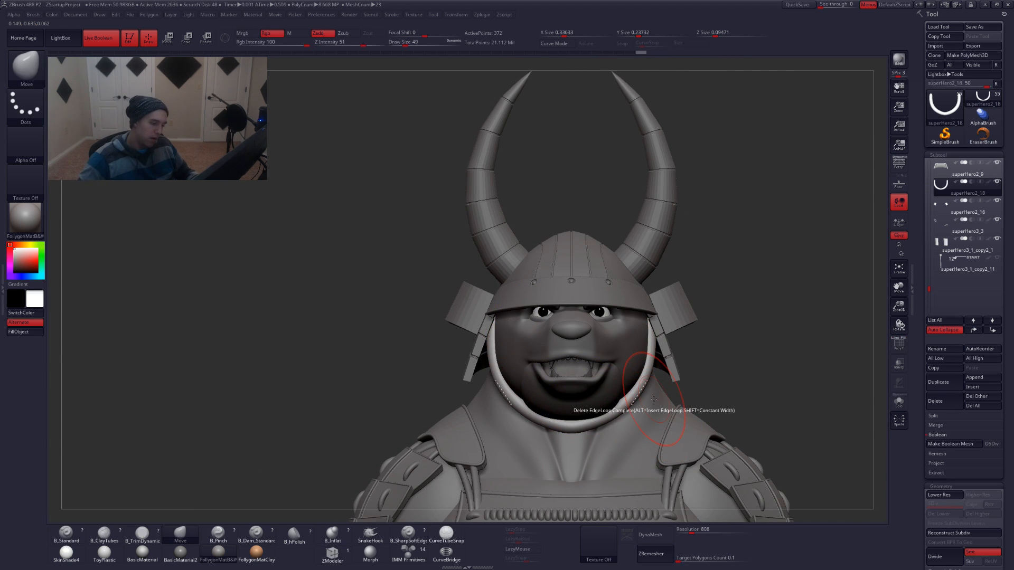
{"action": "key", "text": "]"}
{"action": "mouse_move", "coordinate": [600, 432]}
{"action": "right_mouse_down"}
{"action": "mouse_move", "coordinate": [561, 428]}
{"action": "mouse_move", "coordinate": [612, 408]}
{"action": "mouse_move", "coordinate": [622, 380]}
{"action": "right_mouse_up"}
{"action": "key", "text": "space"}
{"action": "left_click", "coordinate": [606, 420]}
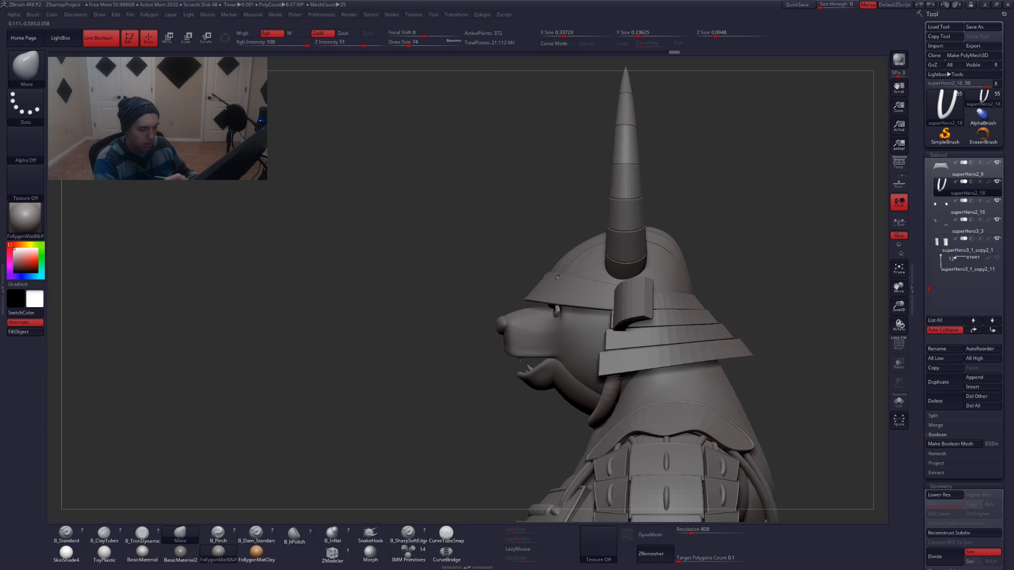
Isolate the chin strap with its wireframe shown, mask part of it in side view and rotate the unmasked portion
{"action": "key", "text": "alt+s"}
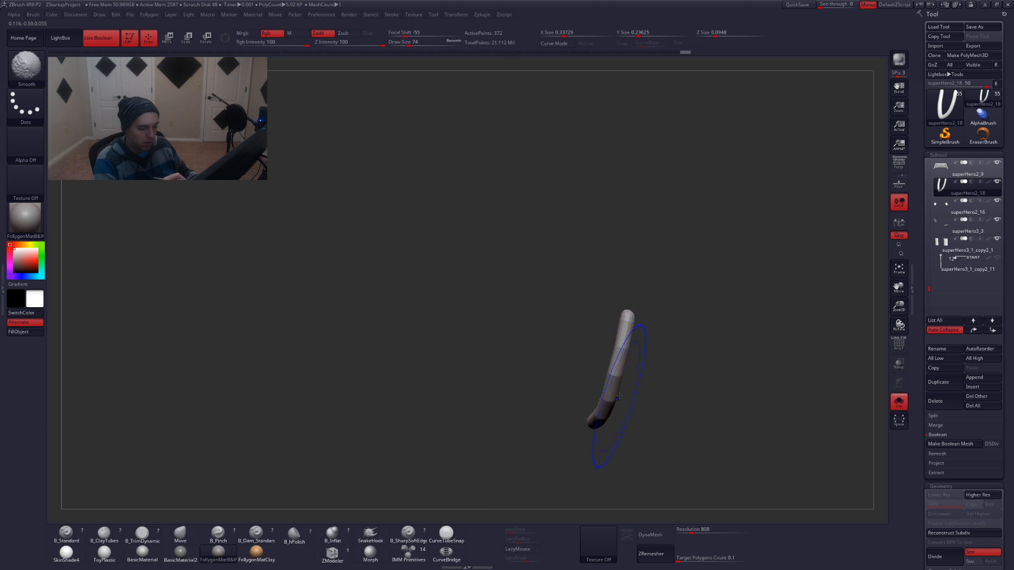
{"action": "key", "text": "shift+f"}
{"action": "key", "text": "ctrl"}
{"action": "left_click_drag", "start_coordinate": [588, 333], "coordinate": [668, 346], "text": "ctrl"}
{"action": "left_click", "coordinate": [670, 356], "text": "ctrl"}
{"action": "key", "text": "r"}
{"action": "left_click_drag", "start_coordinate": [609, 401], "coordinate": [620, 352]}
{"action": "key", "text": "q"}
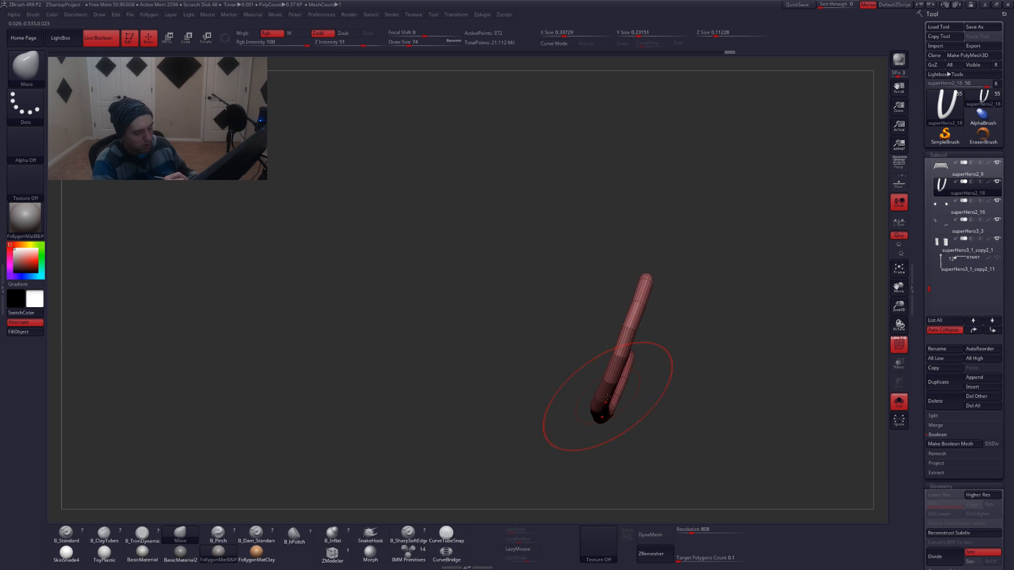
Nudge the isolated strap's side profile into a cleaner line with the Move brush at draw size 68
{"action": "key", "text": "space"}
{"action": "left_click", "coordinate": [607, 371]}
{"action": "left_click_drag", "start_coordinate": [599, 398], "coordinate": [596, 398]}
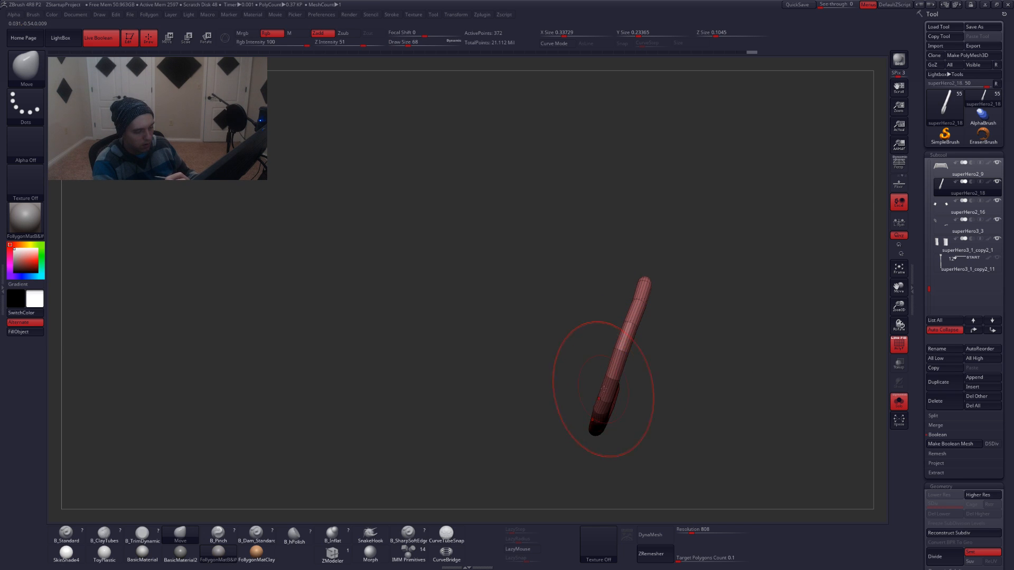
{"action": "right_click_drag", "start_coordinate": [600, 391], "coordinate": [609, 409]}
{"action": "key", "text": "space"}
{"action": "left_click", "coordinate": [641, 316]}
{"action": "left_click_drag", "start_coordinate": [640, 312], "coordinate": [634, 312]}
Bring back the full character without wireframe and adjust the strap's fit around the head with the Move brush at draw size 77
{"action": "key", "text": "alt+s"}
{"action": "right_click_drag", "start_coordinate": [644, 321], "coordinate": [674, 342]}
{"action": "key", "text": "shift+f"}
{"action": "key", "text": "space"}
{"action": "left_click", "coordinate": [625, 361]}
{"action": "left_click_drag", "start_coordinate": [625, 361], "coordinate": [626, 361]}
{"action": "right_click_drag", "start_coordinate": [601, 356], "coordinate": [640, 339]}
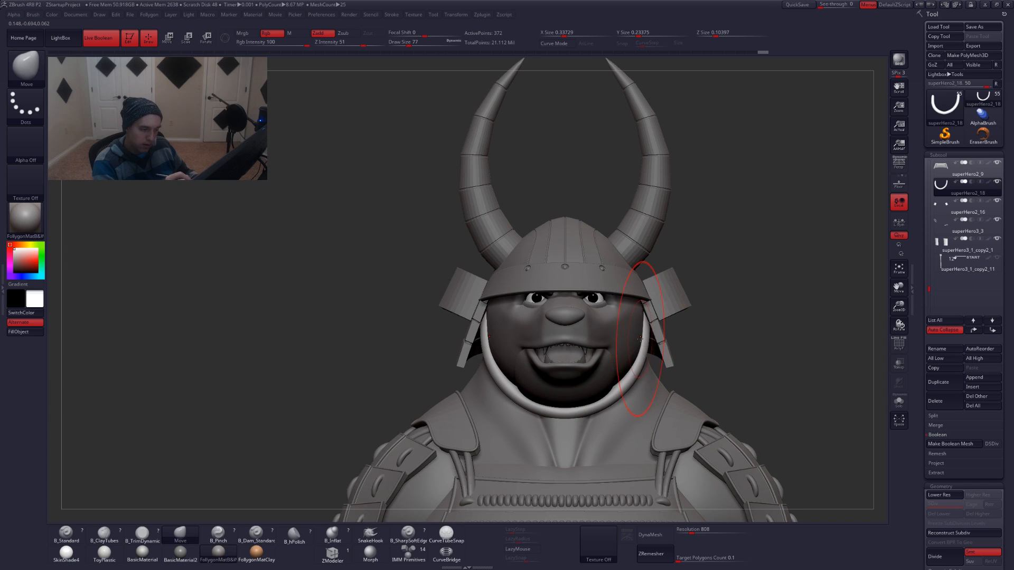
Turn off the strap's dynamic subdivision, subdivide it twice and smooth it from the side down to the chin
{"action": "key", "text": "alt+s"}
{"action": "key", "text": "shift+d"}
{"action": "key", "text": "ctrl+d"}
{"action": "key", "text": "ctrl+d"}
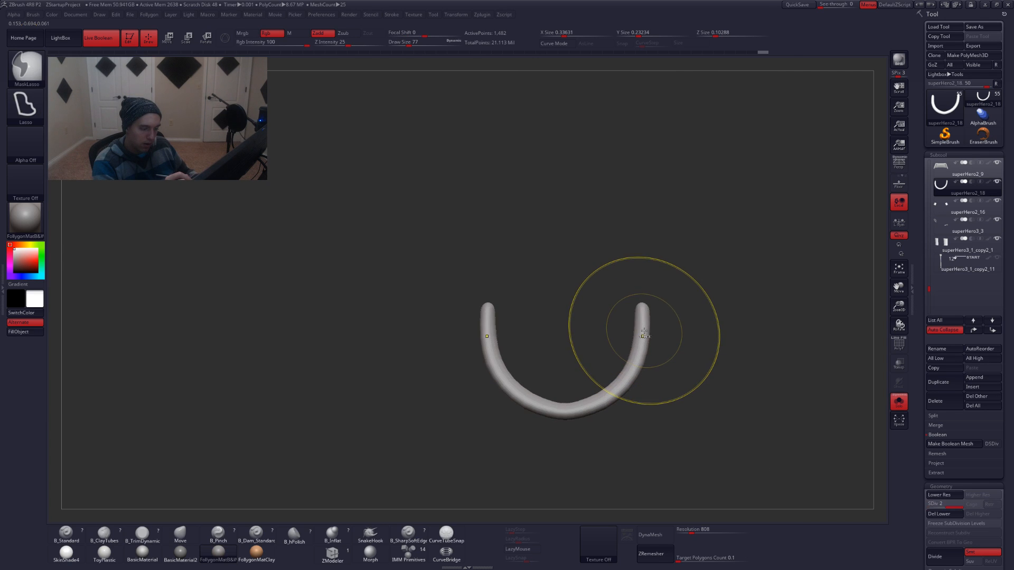
{"action": "mouse_move", "coordinate": [644, 330]}
{"action": "left_mouse_down", "text": "shift"}
{"action": "mouse_move", "coordinate": [621, 374]}
{"action": "mouse_move", "coordinate": [582, 399]}
{"action": "left_mouse_up", "text": "shift"}
{"action": "right_click_drag", "start_coordinate": [583, 399], "coordinate": [593, 397]}
{"action": "key", "text": "alt+s"}
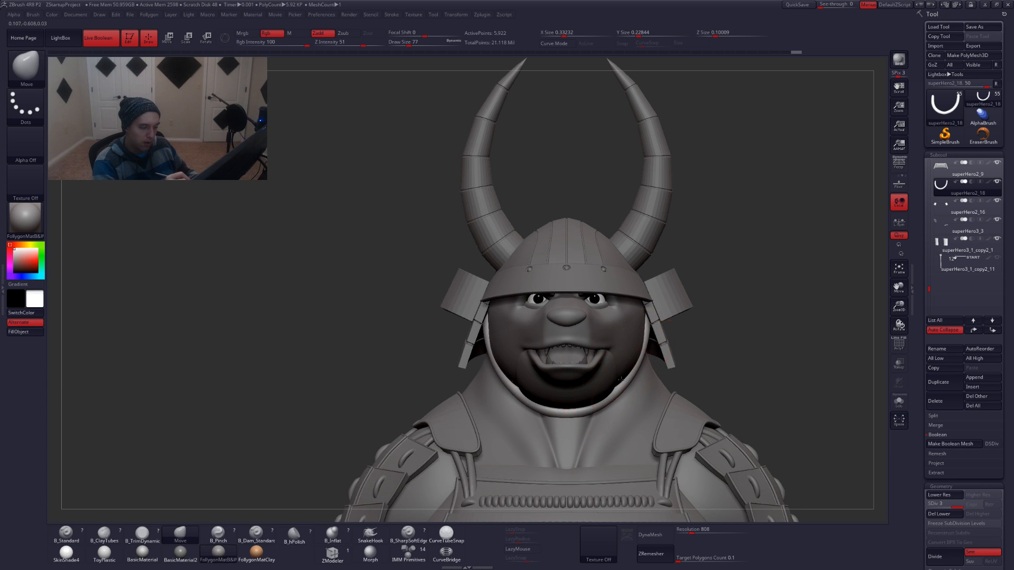
Reshape the strap around the face at its lowest subdivision level, delete the higher levels and turn dynamic subdivision on
{"action": "left_click_drag", "start_coordinate": [637, 357], "coordinate": [633, 366]}
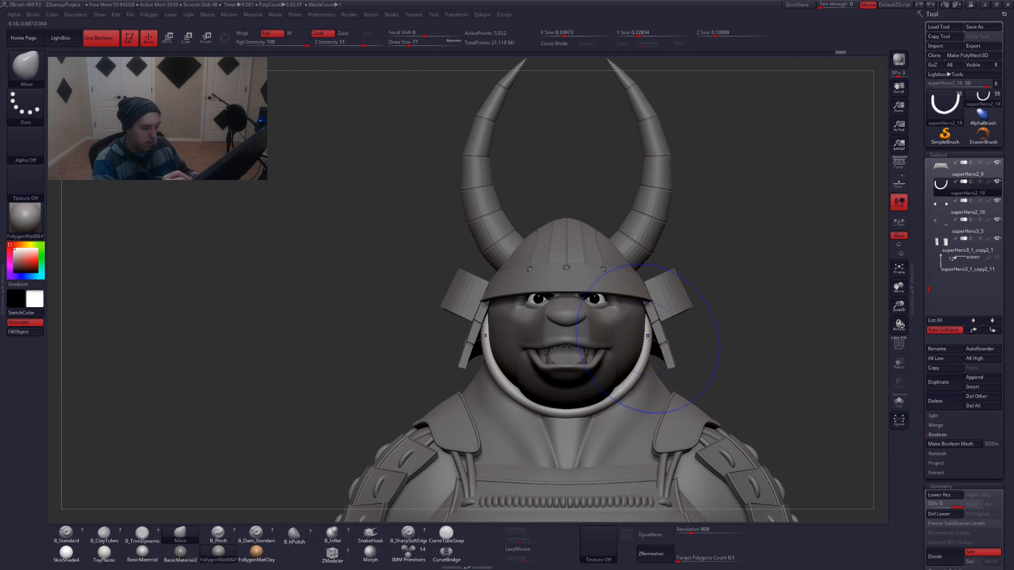
{"action": "key", "text": "shift+d"}
{"action": "key", "text": "shift+d"}
{"action": "left_click_drag", "start_coordinate": [595, 409], "coordinate": [595, 414]}
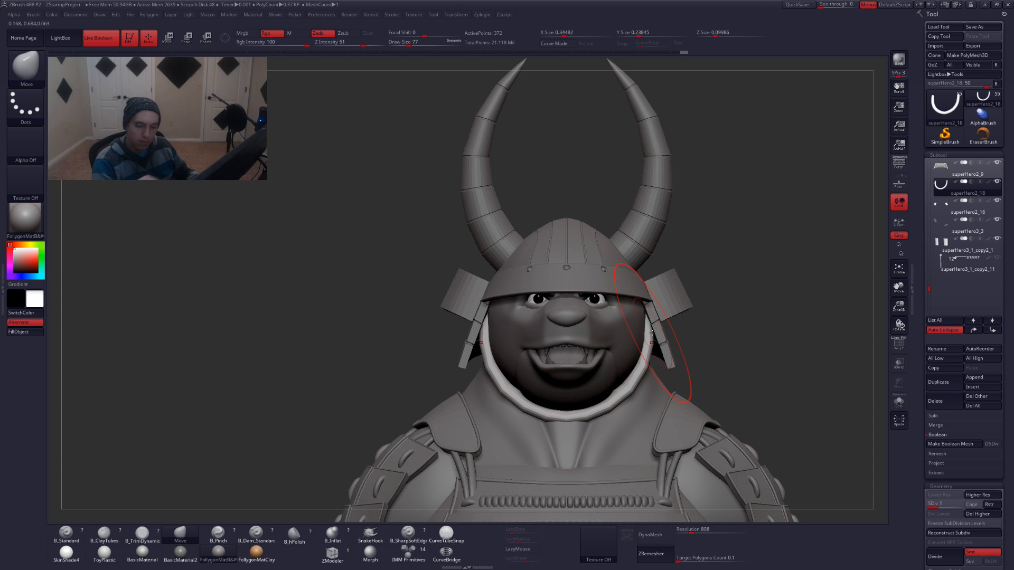
{"action": "left_click", "coordinate": [980, 515]}
{"action": "key", "text": "d"}
Browse the deformation options and check the chin strap's fit from a low angle
{"action": "left_click_drag", "start_coordinate": [921, 501], "coordinate": [916, 437]}
{"action": "left_click_drag", "start_coordinate": [921, 478], "coordinate": [926, 395]}
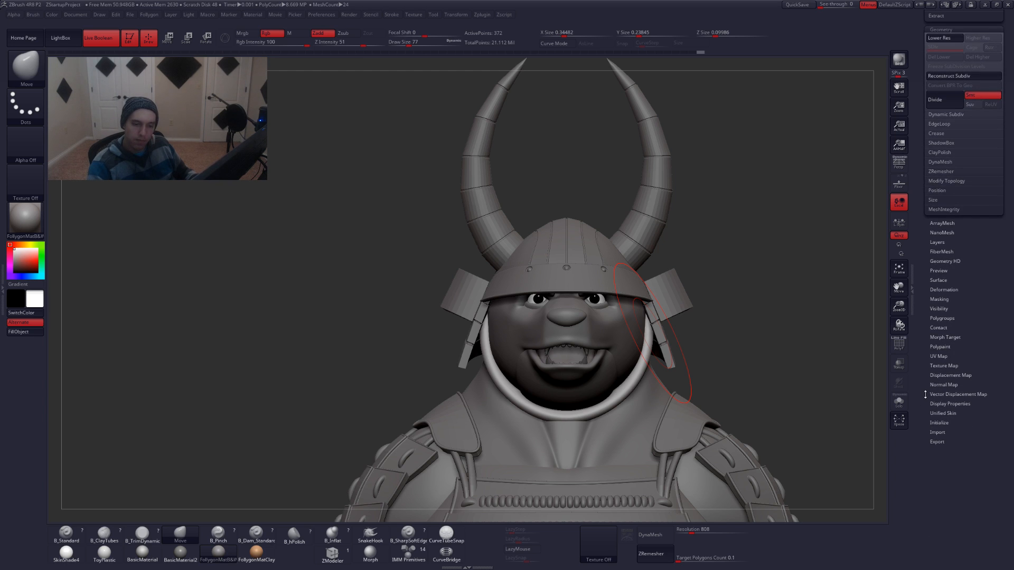
{"action": "left_click", "coordinate": [943, 290]}
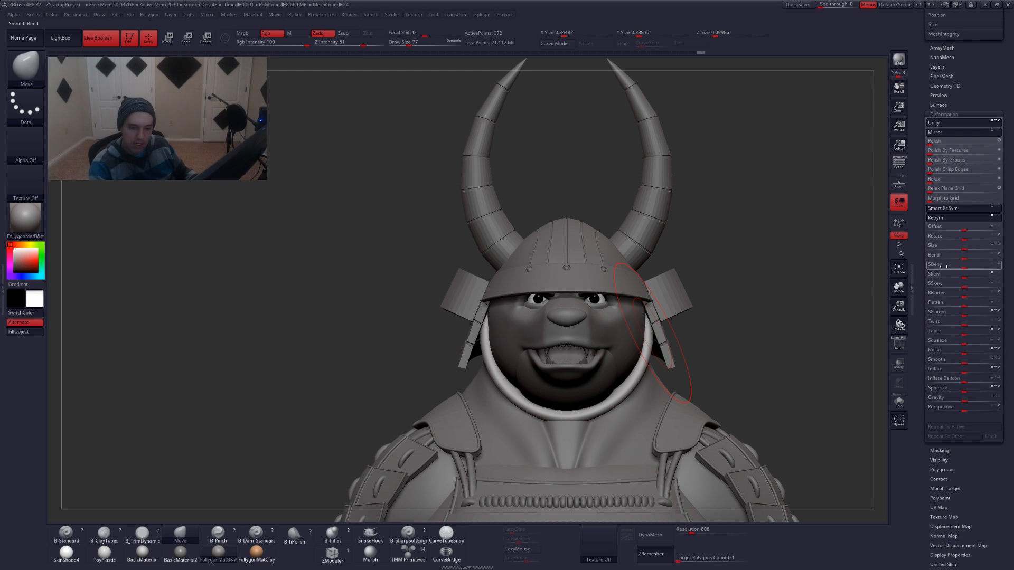
{"action": "left_click_drag", "start_coordinate": [845, 381], "coordinate": [784, 385]}
{"action": "left_click_drag", "start_coordinate": [702, 379], "coordinate": [702, 333]}
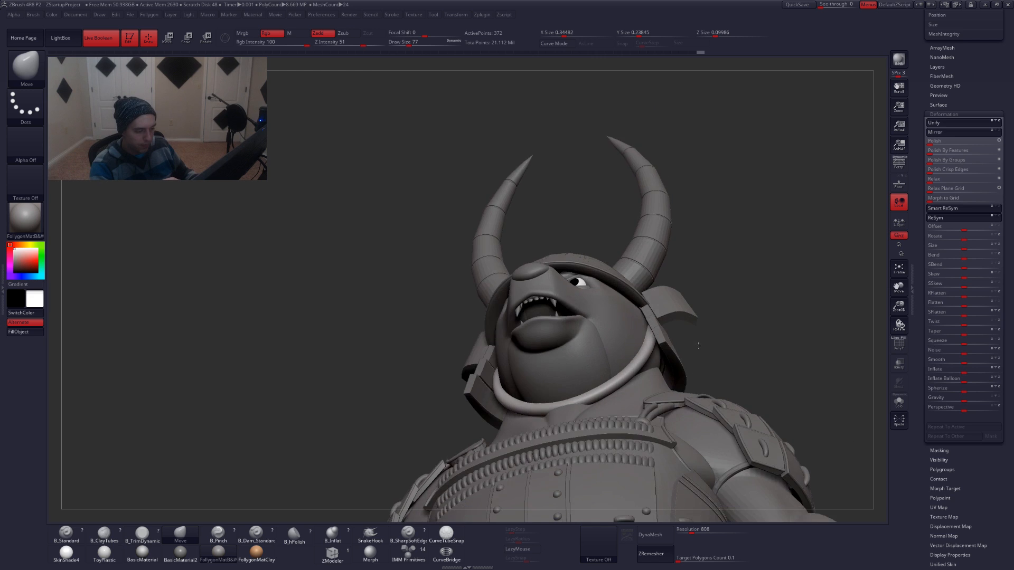
{"action": "left_click", "coordinate": [701, 372]}
{"action": "mouse_move", "coordinate": [701, 371]}
{"action": "left_mouse_down"}
{"action": "mouse_move", "coordinate": [713, 403]}
{"action": "mouse_move", "coordinate": [655, 388]}
{"action": "mouse_move", "coordinate": [646, 396]}
{"action": "mouse_move", "coordinate": [655, 400]}
{"action": "mouse_move", "coordinate": [643, 374]}
{"action": "left_mouse_up"}
Isolate the chin strap and refine the curve of its sides with the Move brush at draw size 41
{"action": "key", "text": "ctrl+shift+f"}
{"action": "left_click", "coordinate": [649, 336]}
{"action": "key", "text": "space"}
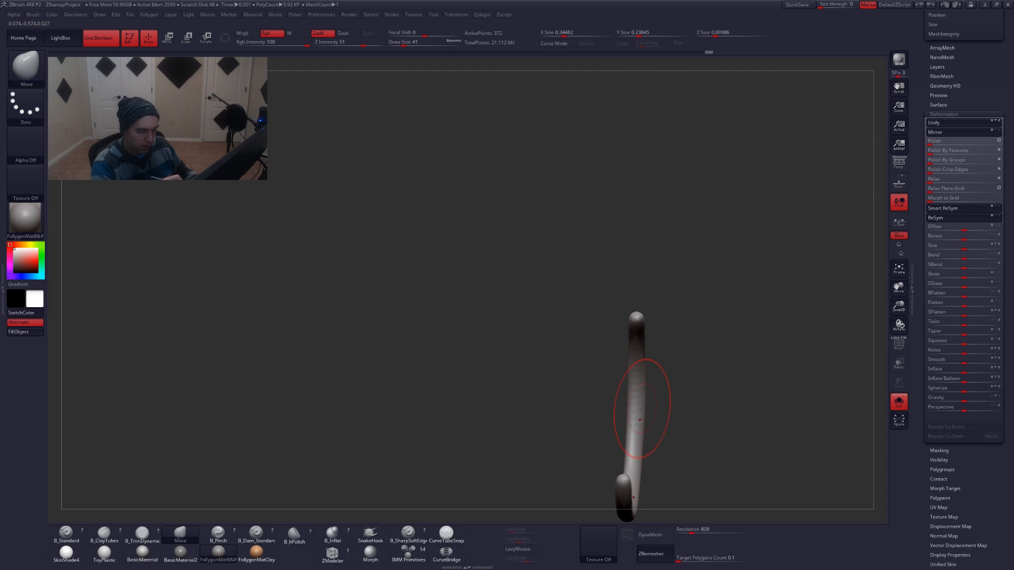
{"action": "right_click_drag", "start_coordinate": [639, 434], "coordinate": [660, 431]}
{"action": "left_click_drag", "start_coordinate": [640, 430], "coordinate": [636, 430]}
{"action": "mouse_move", "coordinate": [636, 429]}
{"action": "right_mouse_down"}
{"action": "mouse_move", "coordinate": [639, 343]}
{"action": "mouse_move", "coordinate": [640, 407]}
{"action": "mouse_move", "coordinate": [636, 390]}
{"action": "right_mouse_up"}
{"action": "right_click_drag", "start_coordinate": [624, 440], "coordinate": [616, 421]}
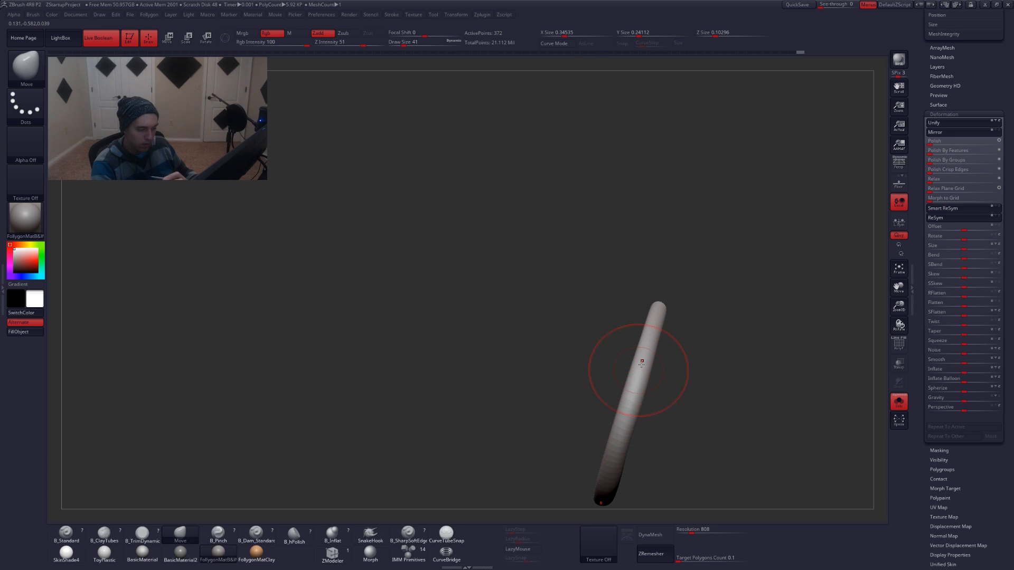
{"action": "right_click_drag", "start_coordinate": [634, 384], "coordinate": [653, 361]}
Show the strap's base wireframe, switch to ZModeler and start removing edge loops that run lengthwise along the strap
{"action": "key", "text": "shift+f"}
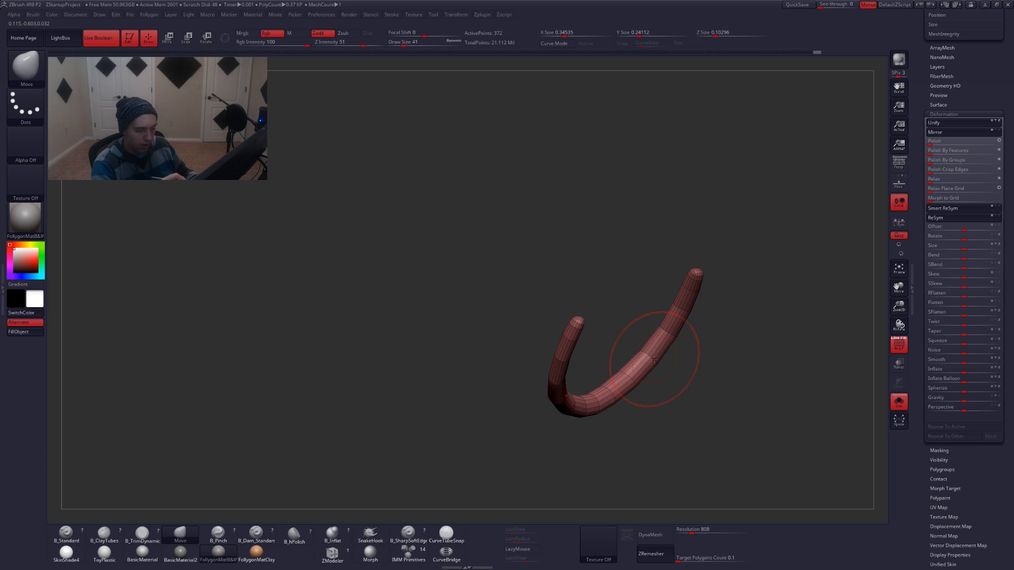
{"action": "mouse_move", "coordinate": [633, 400]}
{"action": "right_mouse_down"}
{"action": "mouse_move", "coordinate": [638, 407]}
{"action": "mouse_move", "coordinate": [644, 388]}
{"action": "mouse_move", "coordinate": [646, 447]}
{"action": "mouse_move", "coordinate": [661, 377]}
{"action": "mouse_move", "coordinate": [644, 382]}
{"action": "mouse_move", "coordinate": [657, 397]}
{"action": "mouse_move", "coordinate": [663, 378]}
{"action": "mouse_move", "coordinate": [655, 352]}
{"action": "right_mouse_up"}
{"action": "key", "text": "alt+s"}
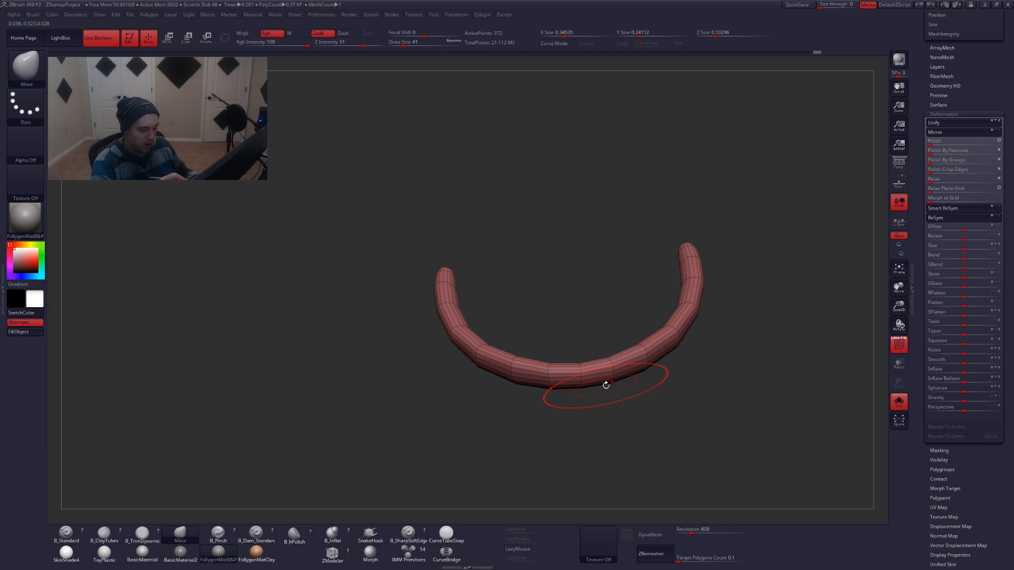
{"action": "left_click_drag", "start_coordinate": [922, 294], "coordinate": [929, 486]}
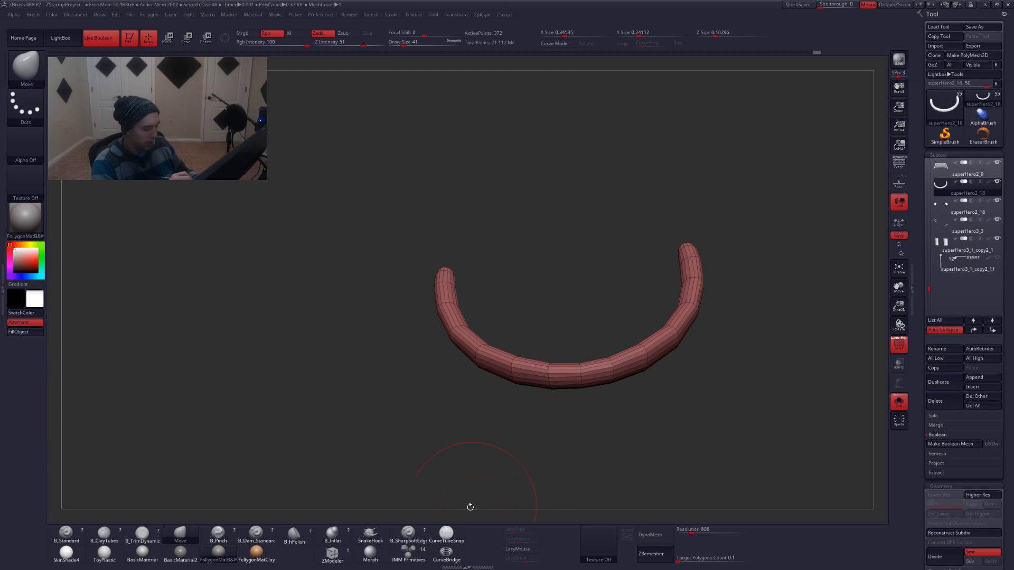
{"action": "left_click", "coordinate": [349, 558]}
{"action": "right_click_drag", "start_coordinate": [629, 351], "coordinate": [638, 387], "text": "ctrl"}
{"action": "key", "text": "space"}
{"action": "key", "text": "space"}
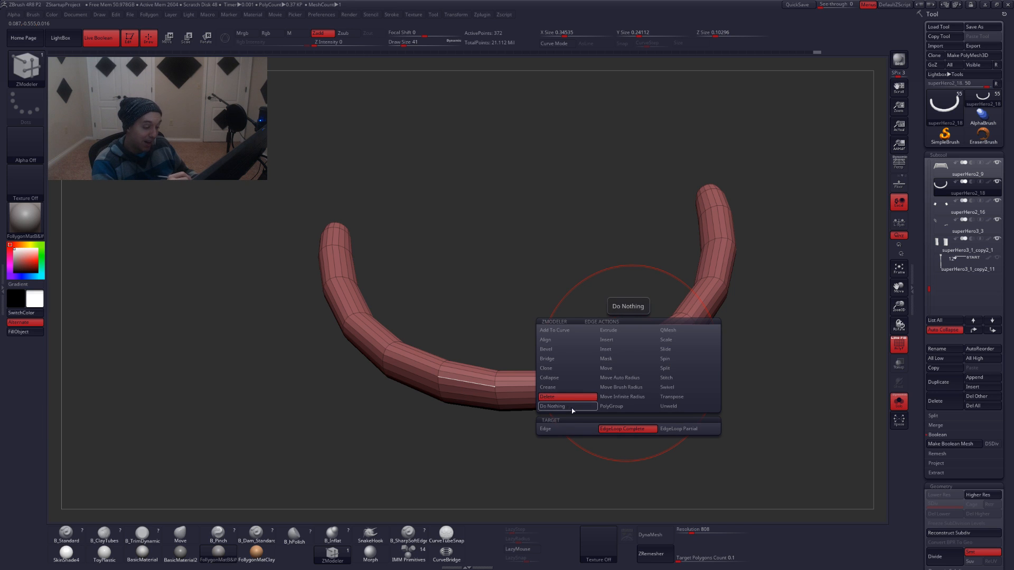
{"action": "left_click", "coordinate": [628, 363]}
{"action": "right_click_drag", "start_coordinate": [641, 380], "coordinate": [681, 366]}
{"action": "left_click", "coordinate": [639, 376]}
Cut off the strap's rounded ends and delete lengthwise edge loops at the open end
{"action": "mouse_move", "coordinate": [661, 317]}
{"action": "left_mouse_down", "text": "ctrl+shift"}
{"action": "mouse_move", "coordinate": [737, 340]}
{"action": "mouse_move", "coordinate": [710, 328]}
{"action": "left_mouse_up", "text": "ctrl+shift"}
{"action": "key", "text": "space"}
{"action": "left_click", "coordinate": [729, 333]}
{"action": "right_click_drag", "start_coordinate": [625, 336], "coordinate": [650, 363]}
{"action": "left_click", "coordinate": [628, 353]}
{"action": "left_click", "coordinate": [628, 344]}
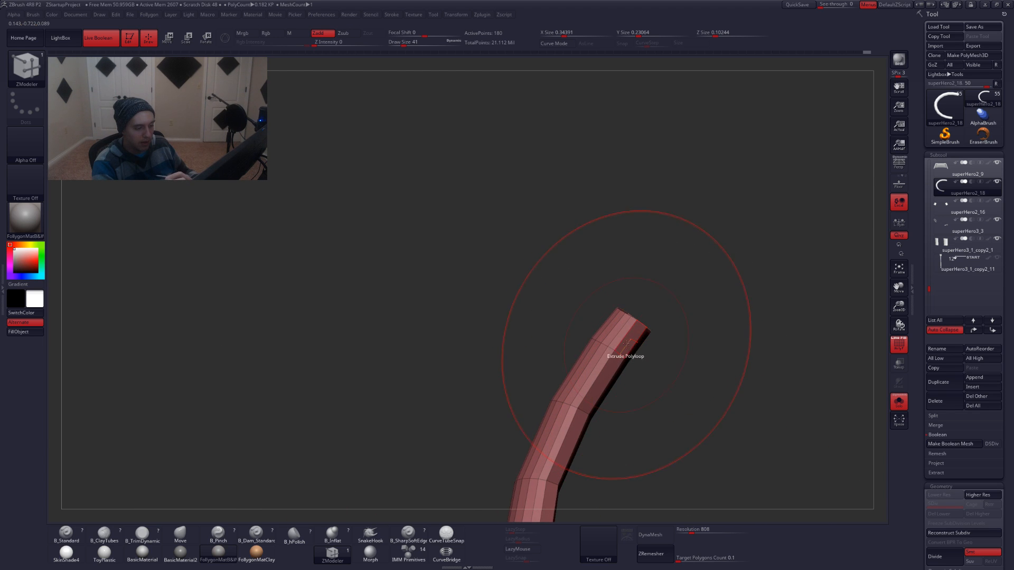
Delete further lengthwise edge loops around the strap to reduce the number of sides in its cross-section
{"action": "right_click_drag", "start_coordinate": [620, 330], "coordinate": [615, 417]}
{"action": "left_click", "coordinate": [601, 337]}
{"action": "left_click", "coordinate": [624, 337]}
{"action": "left_click", "coordinate": [616, 334]}
{"action": "right_click_drag", "start_coordinate": [623, 371], "coordinate": [621, 341]}
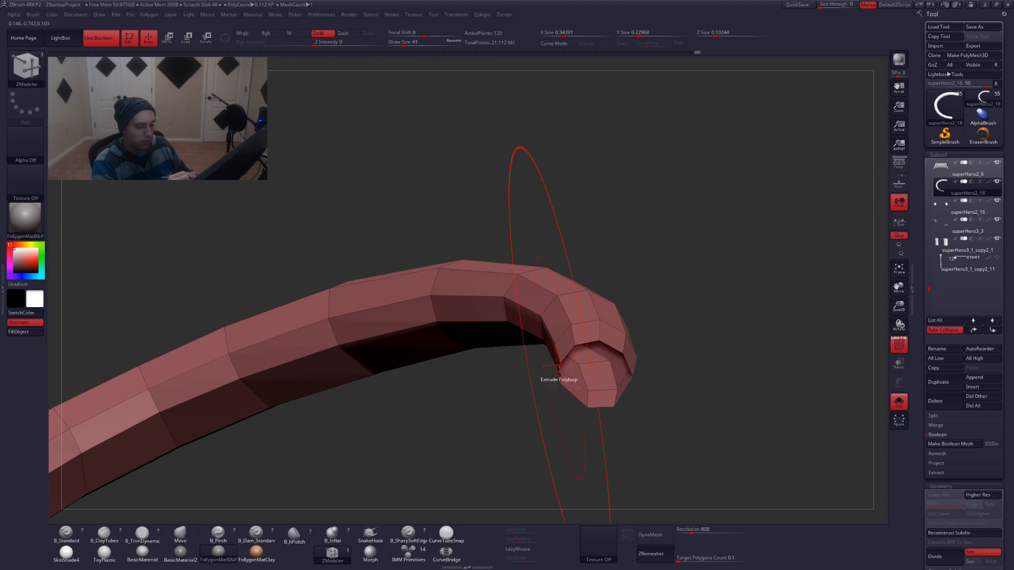
Check the strap's open end with dynamic subdivision toggled on and off, and reduce the draw size to 8
{"action": "right_click_drag", "start_coordinate": [634, 359], "coordinate": [641, 395]}
{"action": "mouse_move", "coordinate": [625, 329]}
{"action": "right_mouse_down"}
{"action": "mouse_move", "coordinate": [624, 373]}
{"action": "mouse_move", "coordinate": [645, 345]}
{"action": "mouse_move", "coordinate": [636, 339]}
{"action": "mouse_move", "coordinate": [631, 403]}
{"action": "mouse_move", "coordinate": [636, 348]}
{"action": "right_mouse_up"}
{"action": "key", "text": "d"}
{"action": "key", "text": "shift+d"}
{"action": "key", "text": "s"}
{"action": "left_click_drag", "start_coordinate": [660, 331], "coordinate": [648, 332]}
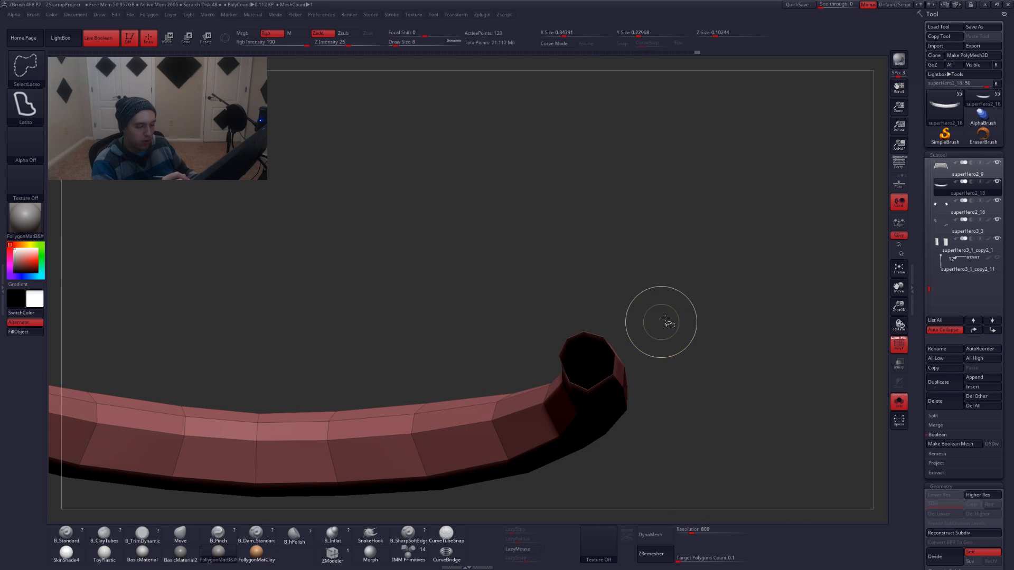
{"action": "key", "text": "space"}
{"action": "left_click", "coordinate": [681, 339]}
{"action": "mouse_move", "coordinate": [699, 305]}
{"action": "right_mouse_down"}
{"action": "mouse_move", "coordinate": [630, 359]}
{"action": "mouse_move", "coordinate": [630, 378]}
{"action": "mouse_move", "coordinate": [636, 347]}
{"action": "mouse_move", "coordinate": [629, 377]}
{"action": "mouse_move", "coordinate": [643, 387]}
{"action": "mouse_move", "coordinate": [628, 331]}
{"action": "mouse_move", "coordinate": [631, 353]}
{"action": "mouse_move", "coordinate": [649, 346]}
{"action": "right_mouse_up"}
{"action": "key", "text": "d"}
{"action": "key", "text": "shift+d"}
{"action": "key", "text": "ctrl+z"}
{"action": "key", "text": "ctrl+z"}
Cap most of the strap's open end by bridging opposite rim edges with ZModeler's Bridge Two Edges action
{"action": "key", "text": "space"}
{"action": "left_click", "coordinate": [573, 361]}
{"action": "left_click", "coordinate": [612, 359]}
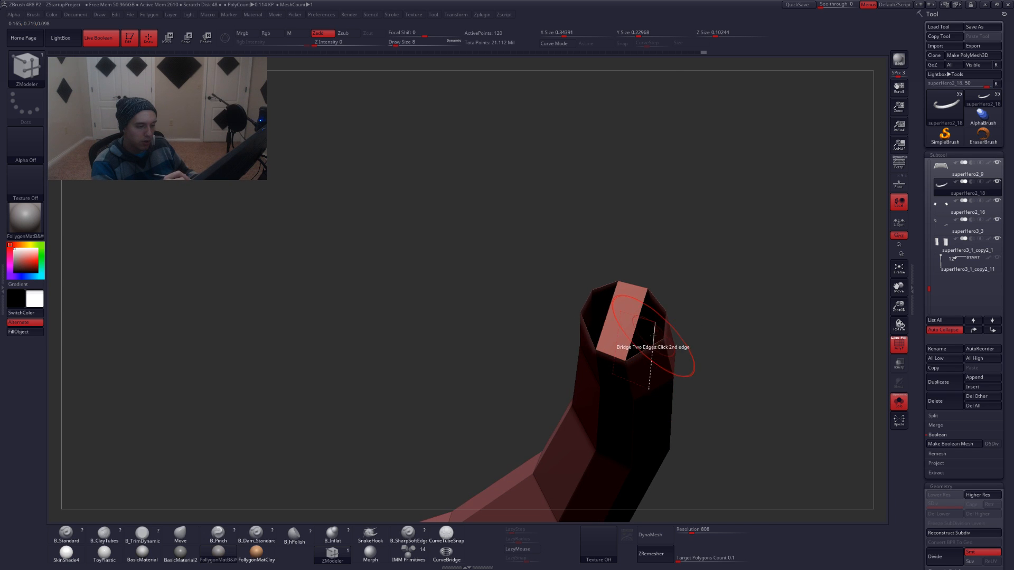
{"action": "left_click", "coordinate": [660, 303]}
{"action": "left_click", "coordinate": [650, 348]}
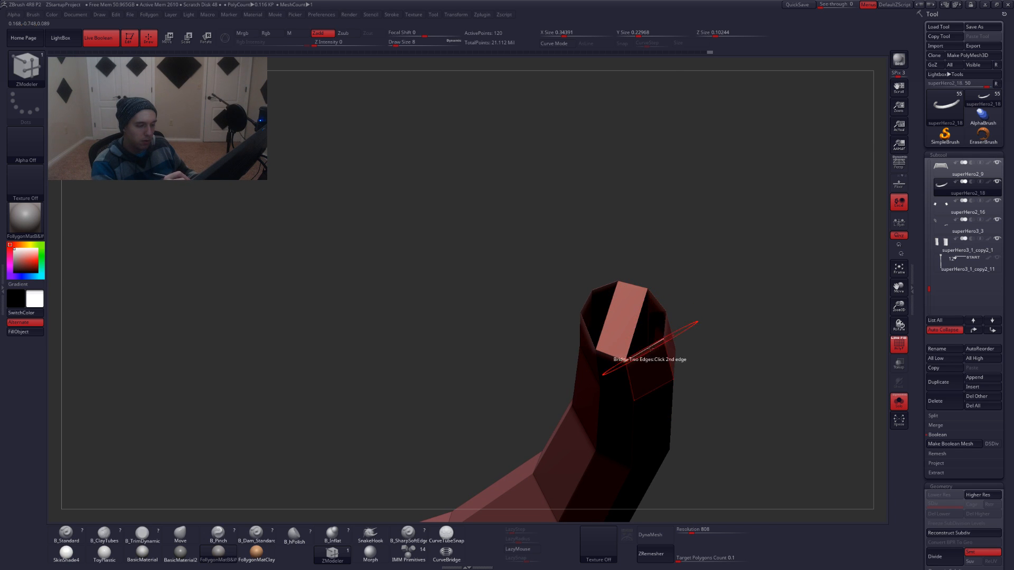
{"action": "left_click", "coordinate": [657, 305]}
Bridge the remaining gap at the strap's end and preview the whole strap with dynamic subdivision
{"action": "right_click_drag", "start_coordinate": [622, 331], "coordinate": [629, 394], "text": "alt"}
{"action": "left_click", "coordinate": [591, 392]}
{"action": "key", "text": "ctrl+z"}
{"action": "key", "text": "ctrl+z"}
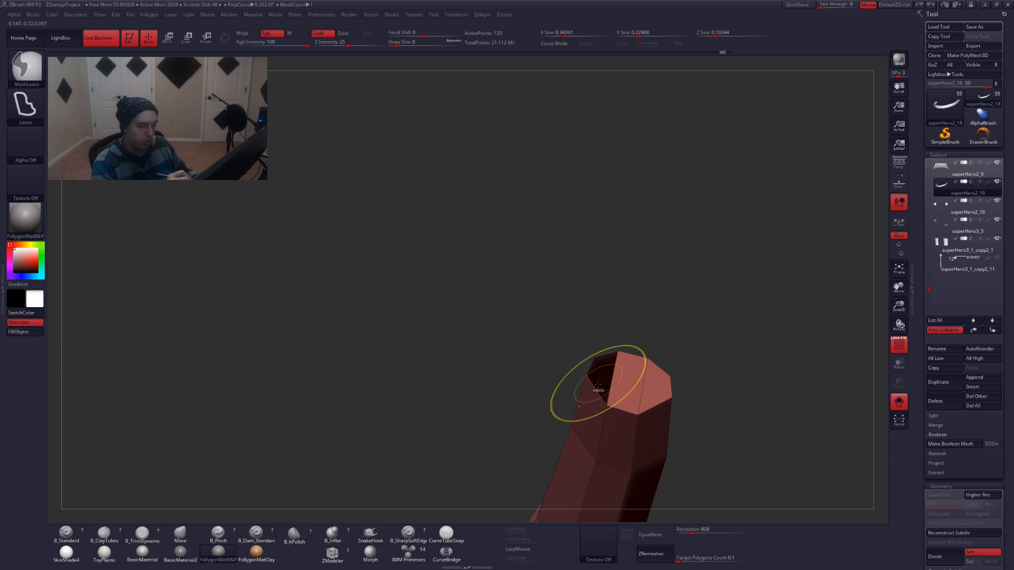
{"action": "right_click_drag", "start_coordinate": [607, 362], "coordinate": [630, 385]}
{"action": "key", "text": "ctrl+d"}
{"action": "key", "text": "ctrl+d"}
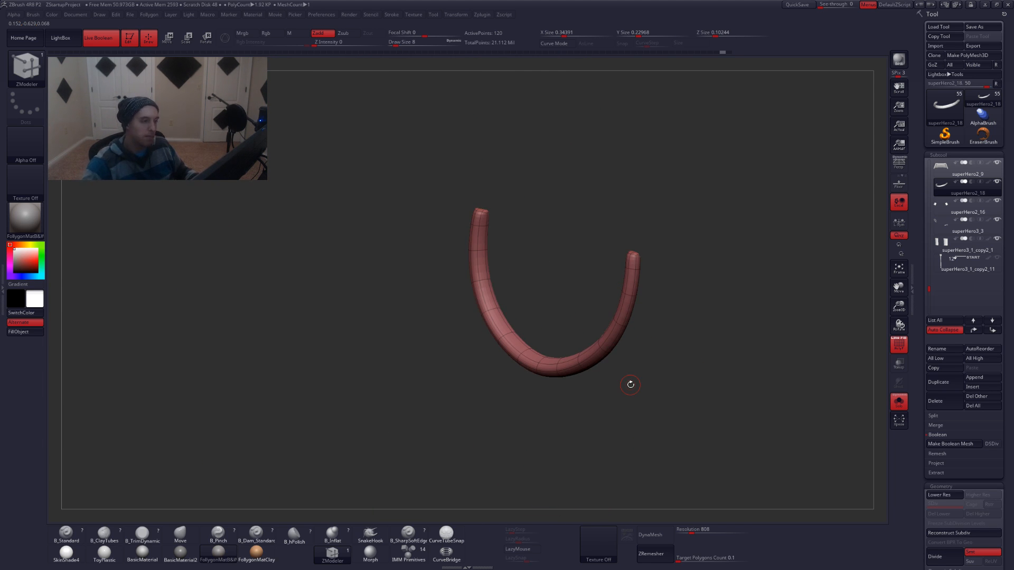
Crease the complete edge loop around the strap's capped end with ZModeler and preview it with dynamic subdivision
{"action": "key", "text": "shift+d"}
{"action": "right_click_drag", "start_coordinate": [654, 288], "coordinate": [695, 328], "text": "ctrl"}
{"action": "right_click_drag", "start_coordinate": [622, 209], "coordinate": [625, 315], "text": "alt"}
{"action": "key", "text": "space"}
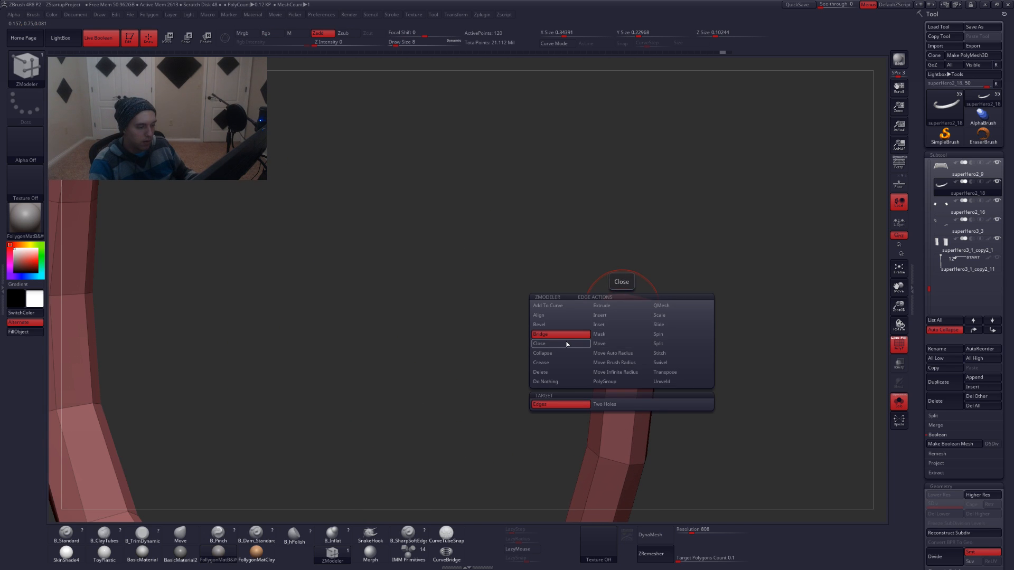
{"action": "left_click", "coordinate": [564, 363]}
{"action": "right_click_drag", "start_coordinate": [578, 365], "coordinate": [580, 422]}
{"action": "left_click", "coordinate": [637, 328]}
{"action": "key", "text": "d"}
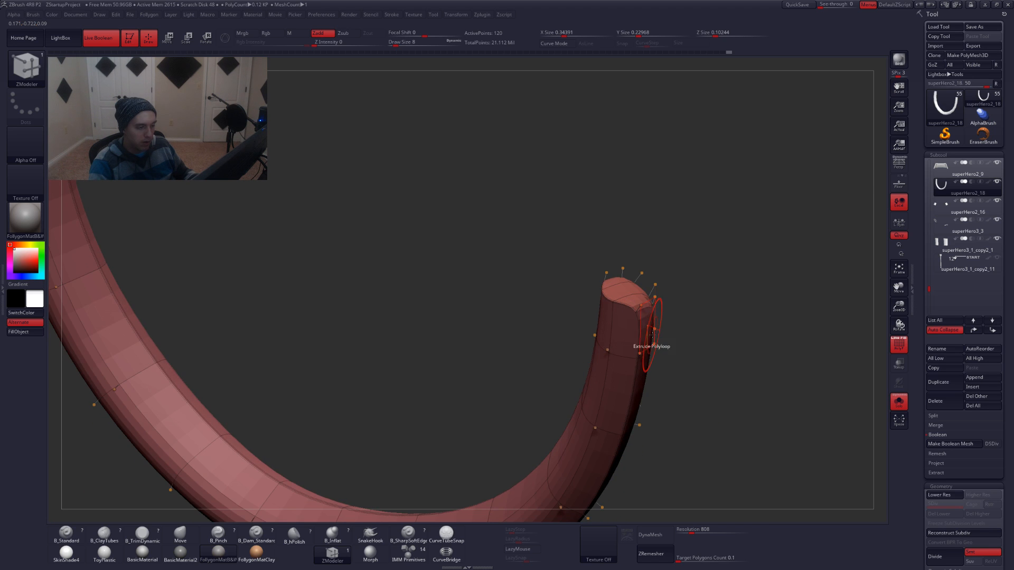
Crease the strap end's remaining rim edges individually with the Crease action's single Edge target, and preview the smoothed cap
{"action": "key", "text": "shift+d"}
{"action": "key", "text": "space"}
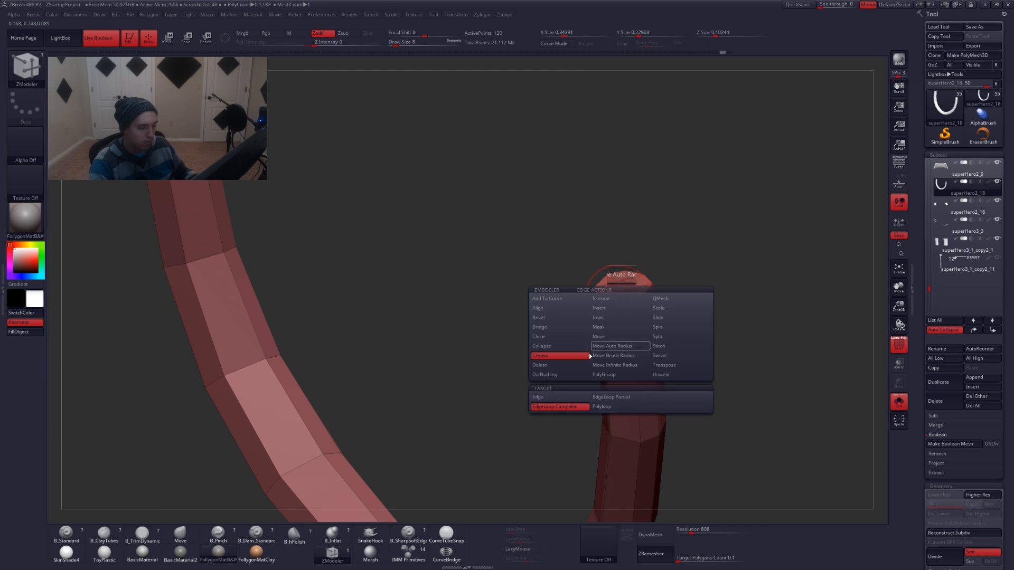
{"action": "right_click_drag", "start_coordinate": [604, 341], "coordinate": [668, 316], "text": "alt"}
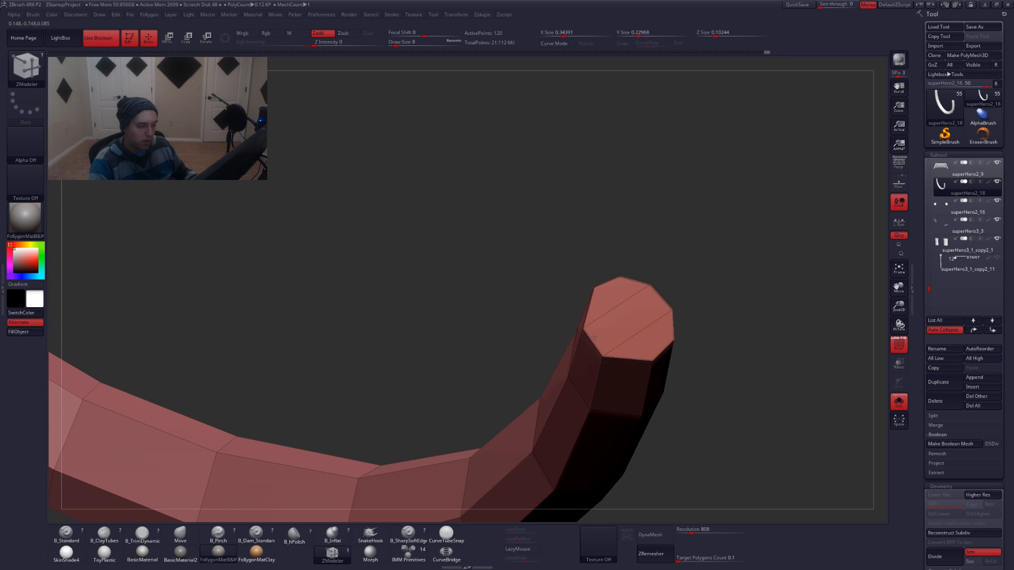
{"action": "key", "text": "d"}
{"action": "right_click_drag", "start_coordinate": [665, 357], "coordinate": [650, 346], "text": "alt"}
{"action": "mouse_move", "coordinate": [650, 346]}
{"action": "right_mouse_down", "text": "alt"}
{"action": "mouse_move", "coordinate": [627, 328]}
{"action": "mouse_move", "coordinate": [623, 364]}
{"action": "right_mouse_up", "text": "alt"}
Touch up the strap's end with the Move and Smooth brushes at draw size 4, and bring back the whole character without wireframe
{"action": "key", "text": "b"}
{"action": "key", "text": "m"}
{"action": "key", "text": "v"}
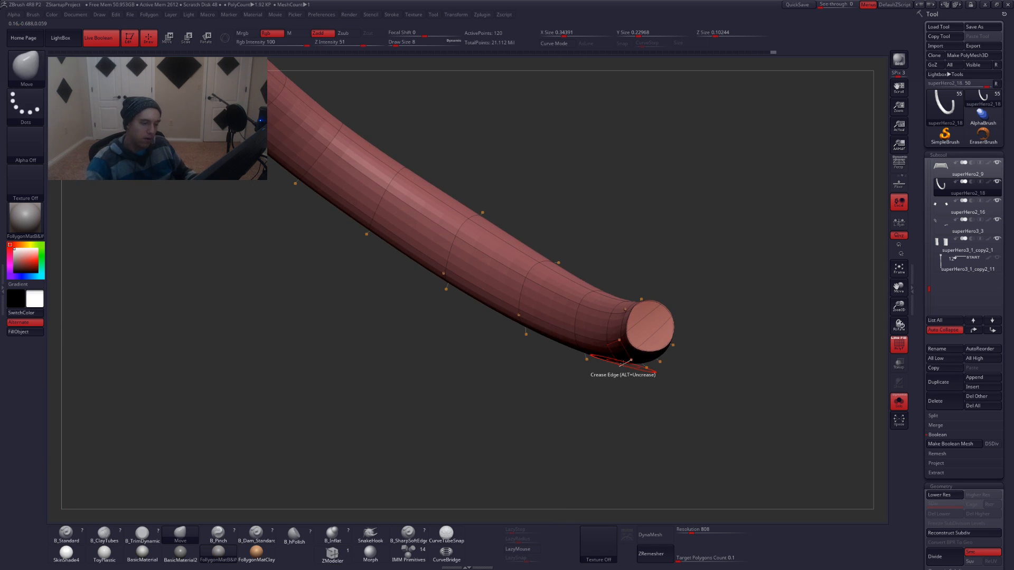
{"action": "key", "text": "shift+d"}
{"action": "key", "text": "space"}
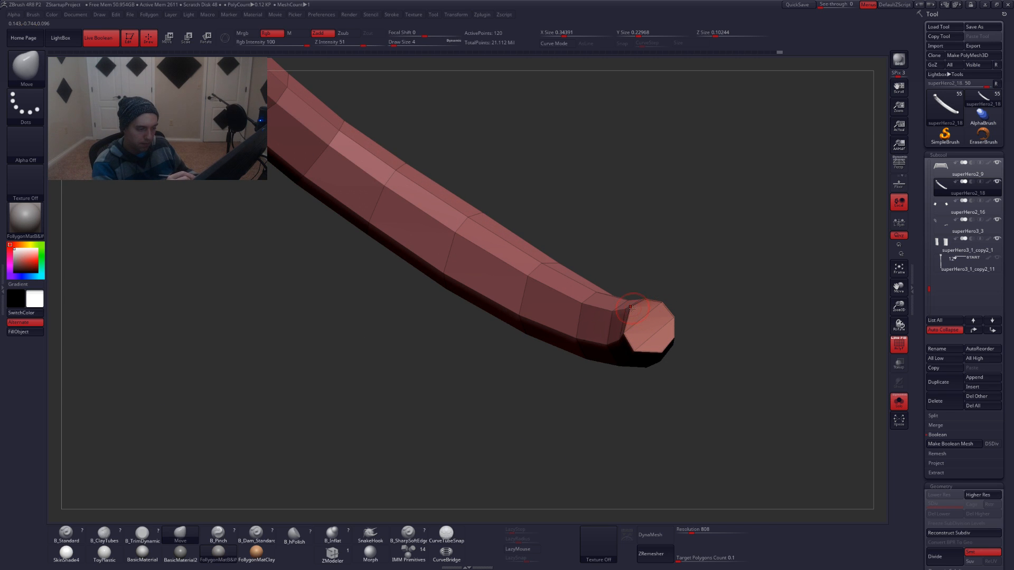
{"action": "right_click_drag", "start_coordinate": [630, 316], "coordinate": [669, 337]}
{"action": "key", "text": "ctrl+space"}
{"action": "key", "text": "d"}
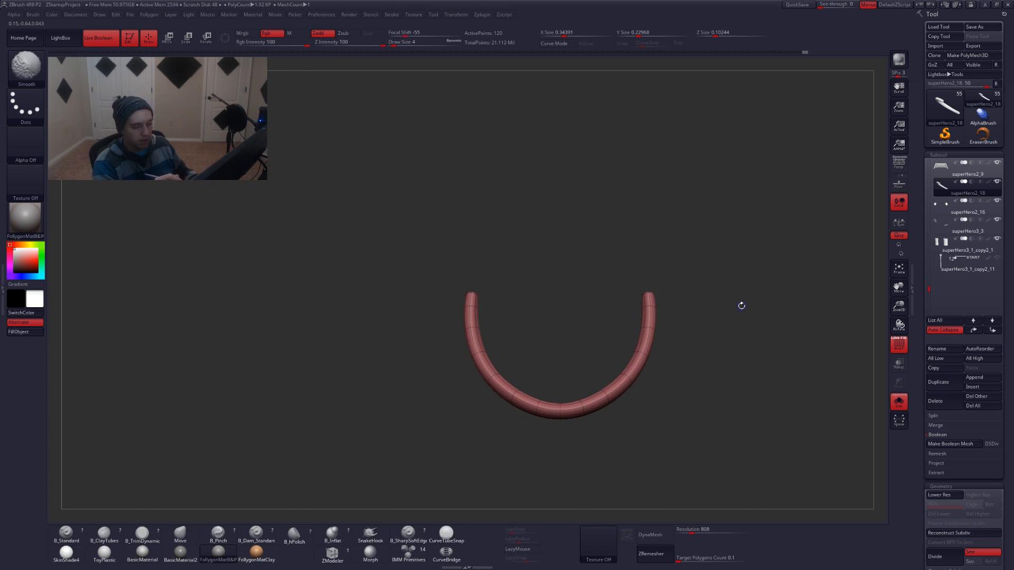
{"action": "key", "text": "shift+f"}
{"action": "key", "text": "ctrl+shift+s"}
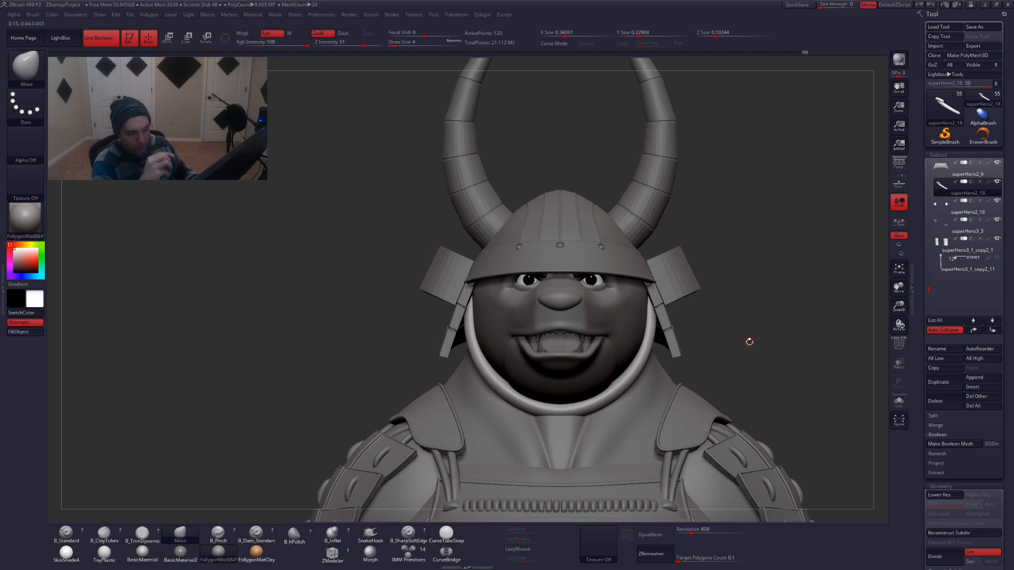
Adjust how the chin strap hangs under the jaw using the Move brush at draw size 80
{"action": "right_click_drag", "start_coordinate": [637, 369], "coordinate": [623, 365]}
{"action": "right_click_drag", "start_coordinate": [602, 455], "coordinate": [586, 428], "text": "ctrl"}
{"action": "key", "text": "space"}
{"action": "left_click", "coordinate": [629, 378]}
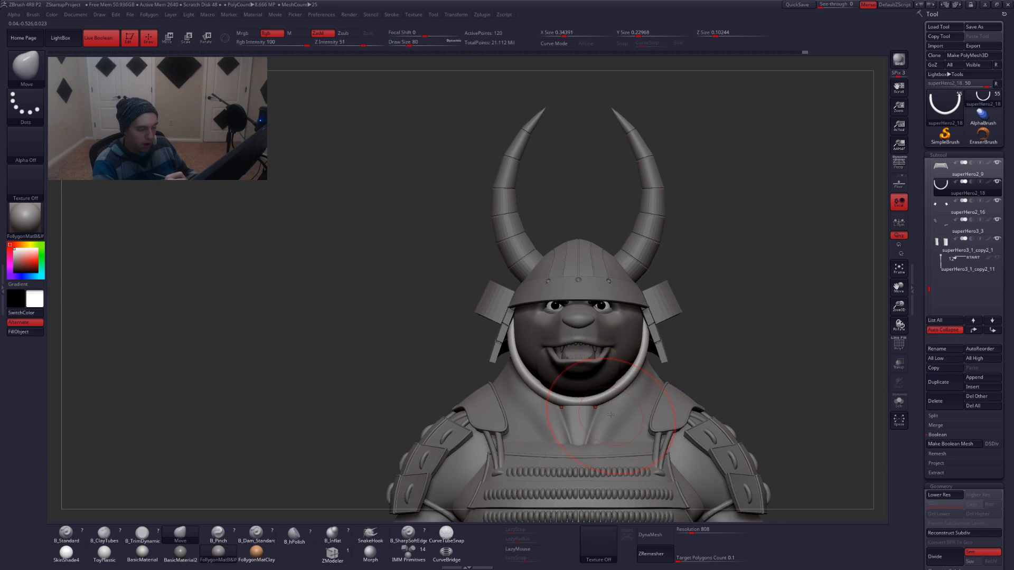
{"action": "right_click_drag", "start_coordinate": [604, 467], "coordinate": [589, 403]}
{"action": "mouse_move", "coordinate": [589, 402]}
{"action": "left_mouse_down"}
{"action": "mouse_move", "coordinate": [616, 395]}
{"action": "mouse_move", "coordinate": [595, 409]}
{"action": "left_mouse_up"}
{"action": "mouse_move", "coordinate": [604, 422]}
{"action": "right_mouse_down"}
{"action": "mouse_move", "coordinate": [608, 454]}
{"action": "mouse_move", "coordinate": [604, 423]}
{"action": "right_mouse_up"}
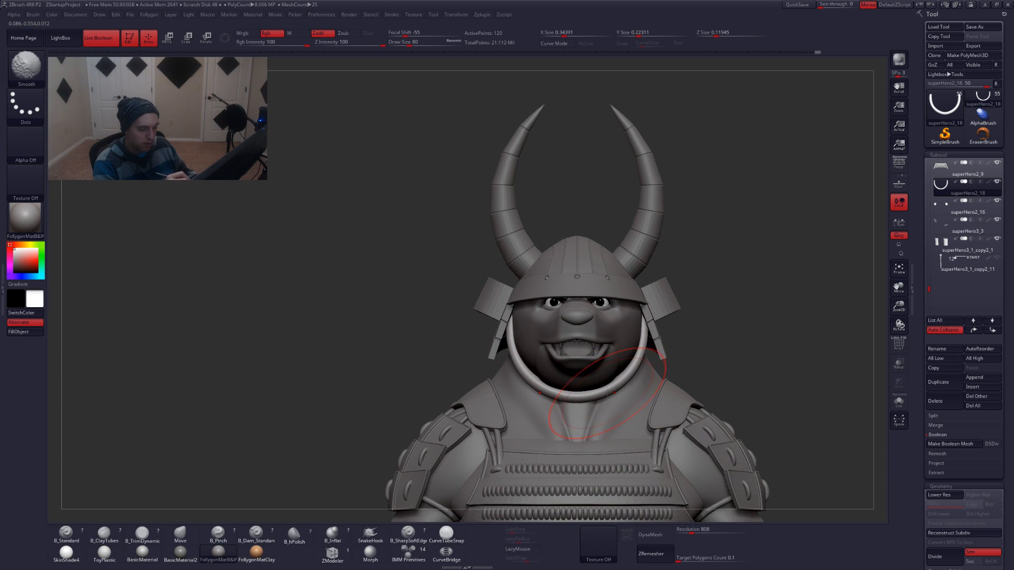
{"action": "mouse_move", "coordinate": [697, 454]}
{"action": "right_mouse_down", "text": "ctrl"}
{"action": "mouse_move", "coordinate": [710, 419]}
{"action": "mouse_move", "coordinate": [666, 394]}
{"action": "right_mouse_up", "text": "ctrl"}
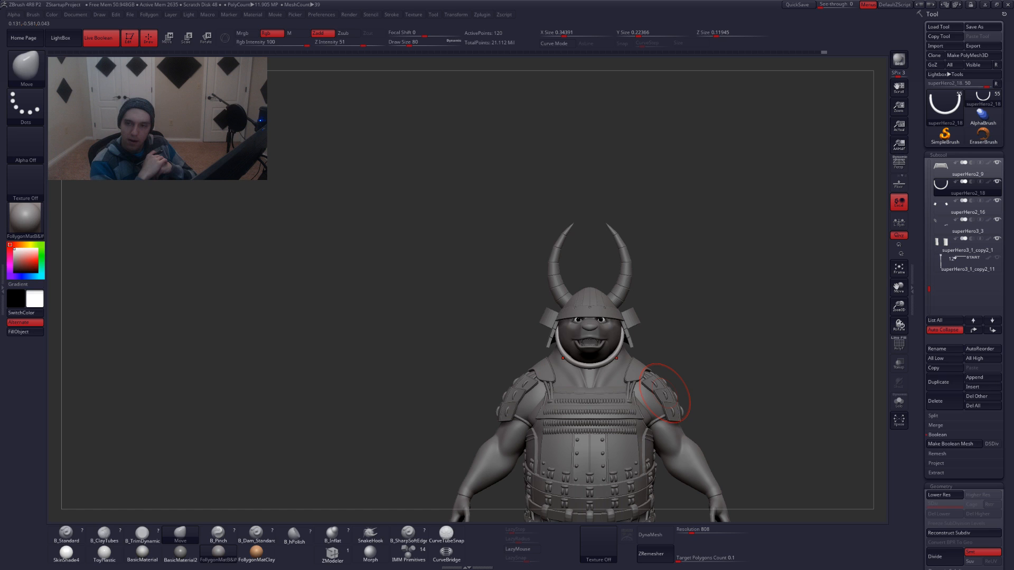
Check the helmet's silhouette with the square side plates' subtool hidden
{"action": "left_click", "coordinate": [634, 318], "text": "alt"}
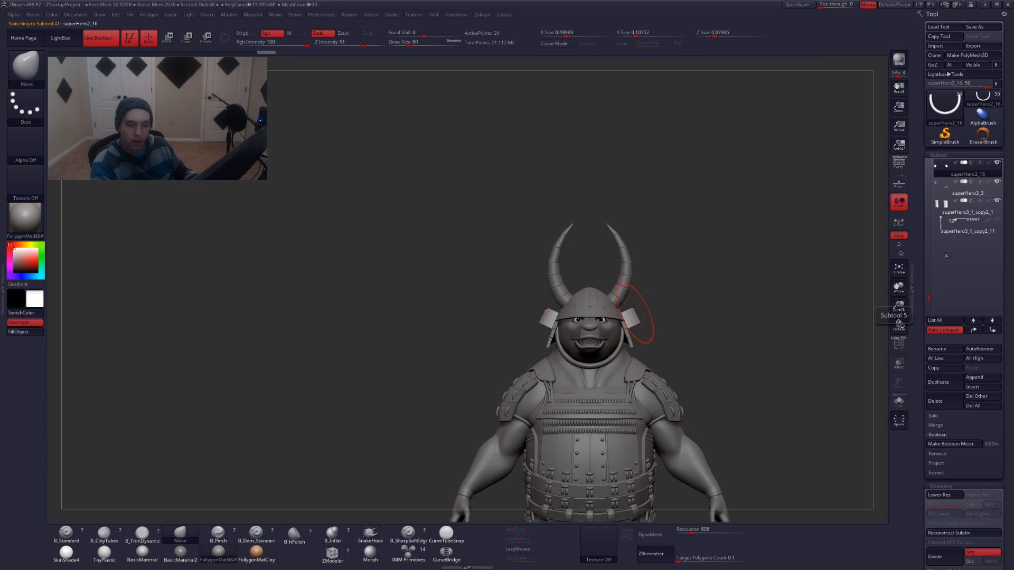
{"action": "left_click", "coordinate": [968, 188]}
{"action": "left_click", "coordinate": [969, 170]}
{"action": "left_click", "coordinate": [968, 189]}
{"action": "left_click", "coordinate": [997, 164]}
{"action": "mouse_move", "coordinate": [666, 334]}
{"action": "left_mouse_down"}
{"action": "mouse_move", "coordinate": [586, 340]}
{"action": "mouse_move", "coordinate": [660, 330]}
{"action": "mouse_move", "coordinate": [657, 359]}
{"action": "left_mouse_up"}
{"action": "mouse_move", "coordinate": [639, 346]}
{"action": "left_mouse_down", "text": "shift"}
{"action": "mouse_move", "coordinate": [733, 347]}
{"action": "mouse_move", "coordinate": [708, 330]}
{"action": "mouse_move", "coordinate": [645, 332]}
{"action": "mouse_move", "coordinate": [645, 352]}
{"action": "left_mouse_up", "text": "shift"}
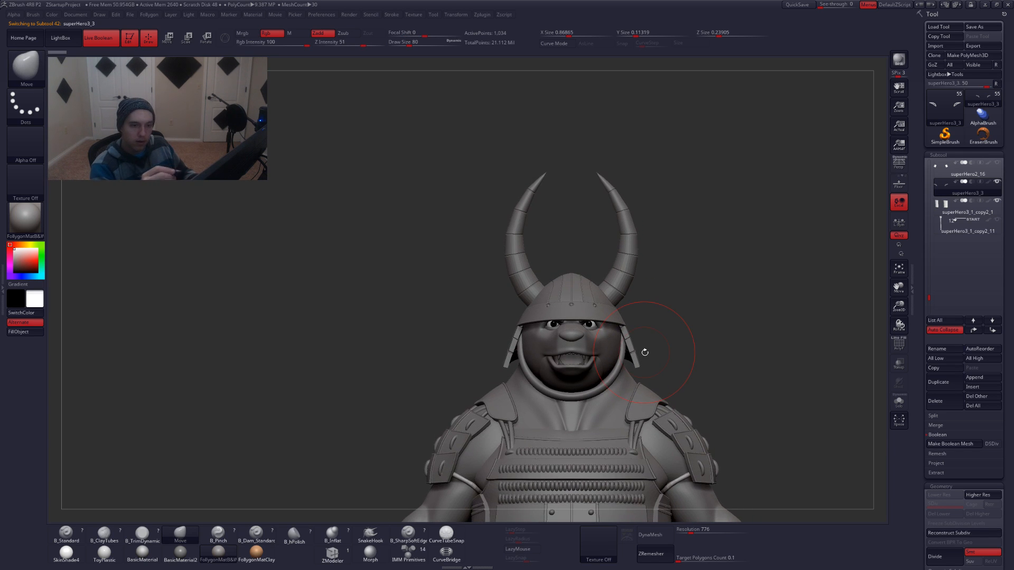
Duplicate the square side plates' subtool and make the copy active with the original hidden
{"action": "left_click", "coordinate": [944, 175]}
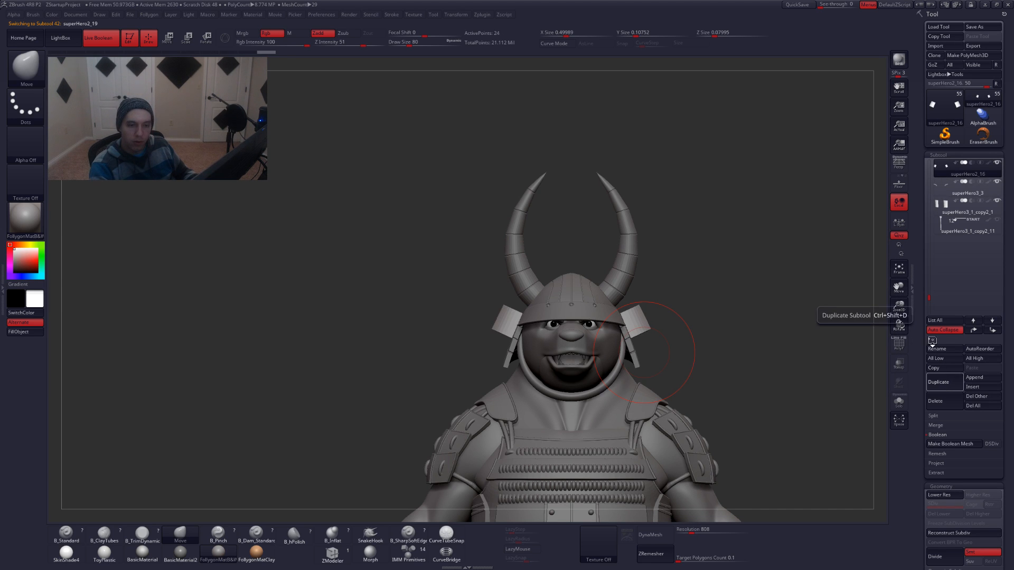
{"action": "left_click", "coordinate": [938, 382]}
{"action": "left_click", "coordinate": [943, 185]}
Reposition and shrink the duplicated side plates against the helmet with Transpose
{"action": "left_click_drag", "start_coordinate": [770, 228], "coordinate": [664, 452], "text": "alt"}
{"action": "left_click_drag", "start_coordinate": [582, 220], "coordinate": [647, 381], "text": "alt"}
{"action": "key", "text": "w"}
{"action": "left_click_drag", "start_coordinate": [639, 343], "coordinate": [667, 411]}
{"action": "left_click_drag", "start_coordinate": [649, 368], "coordinate": [644, 362]}
{"action": "mouse_move", "coordinate": [604, 367]}
{"action": "right_mouse_down"}
{"action": "mouse_move", "coordinate": [681, 390]}
{"action": "mouse_move", "coordinate": [616, 374]}
{"action": "right_mouse_up"}
{"action": "mouse_move", "coordinate": [606, 321]}
{"action": "left_mouse_down"}
{"action": "mouse_move", "coordinate": [627, 371]}
{"action": "mouse_move", "coordinate": [621, 353]}
{"action": "left_mouse_up"}
{"action": "key", "text": "q"}
Isolate the duplicated plates and reshape them with the Move brush at draw size 29
{"action": "mouse_move", "coordinate": [750, 364]}
{"action": "right_mouse_down"}
{"action": "mouse_move", "coordinate": [645, 355]}
{"action": "mouse_move", "coordinate": [734, 349]}
{"action": "mouse_move", "coordinate": [655, 336]}
{"action": "mouse_move", "coordinate": [644, 377]}
{"action": "right_mouse_up"}
{"action": "key", "text": "shift+d"}
{"action": "key", "text": "space"}
{"action": "left_click_drag", "start_coordinate": [685, 326], "coordinate": [679, 324]}
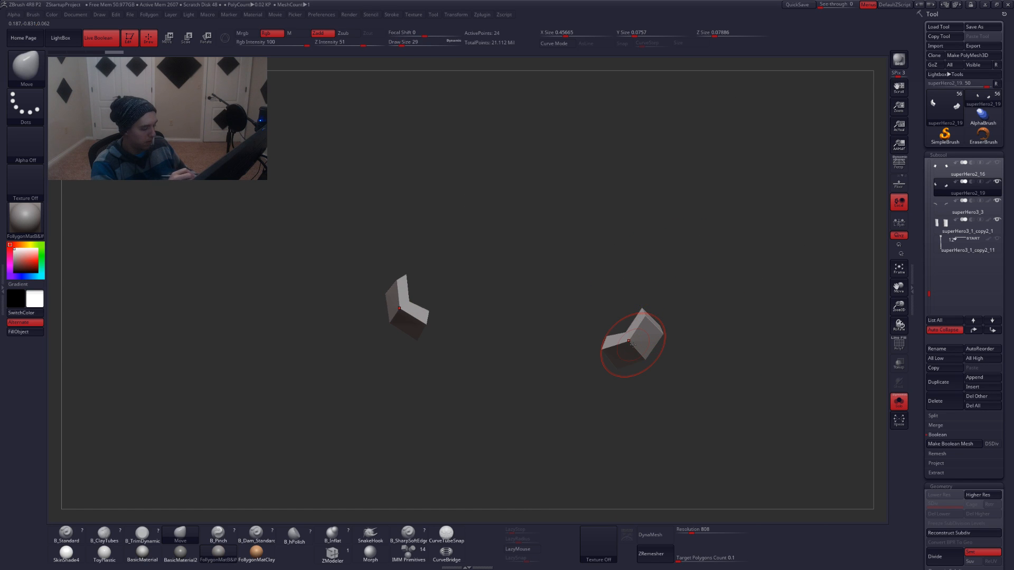
Delete the plates' fold edge loop with ZModeler so each copy becomes a plain flat block, and display the wireframe
{"action": "left_click", "coordinate": [349, 557]}
{"action": "mouse_move", "coordinate": [557, 370]}
{"action": "left_mouse_down"}
{"action": "mouse_move", "coordinate": [661, 387]}
{"action": "mouse_move", "coordinate": [645, 385]}
{"action": "mouse_move", "coordinate": [645, 350]}
{"action": "mouse_move", "coordinate": [623, 360]}
{"action": "mouse_move", "coordinate": [634, 349]}
{"action": "mouse_move", "coordinate": [651, 362]}
{"action": "left_mouse_up"}
{"action": "key", "text": "space"}
{"action": "left_click", "coordinate": [703, 248]}
{"action": "key", "text": "shift+f"}
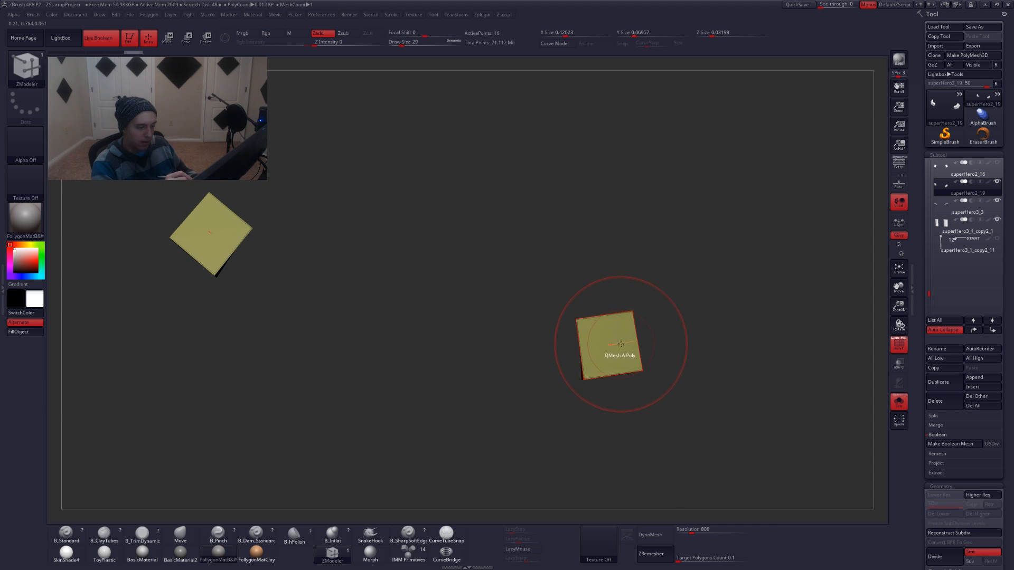
Insert an edge loop across the middle of each flat block with ZModeler
{"action": "key", "text": "space"}
{"action": "left_click", "coordinate": [610, 273]}
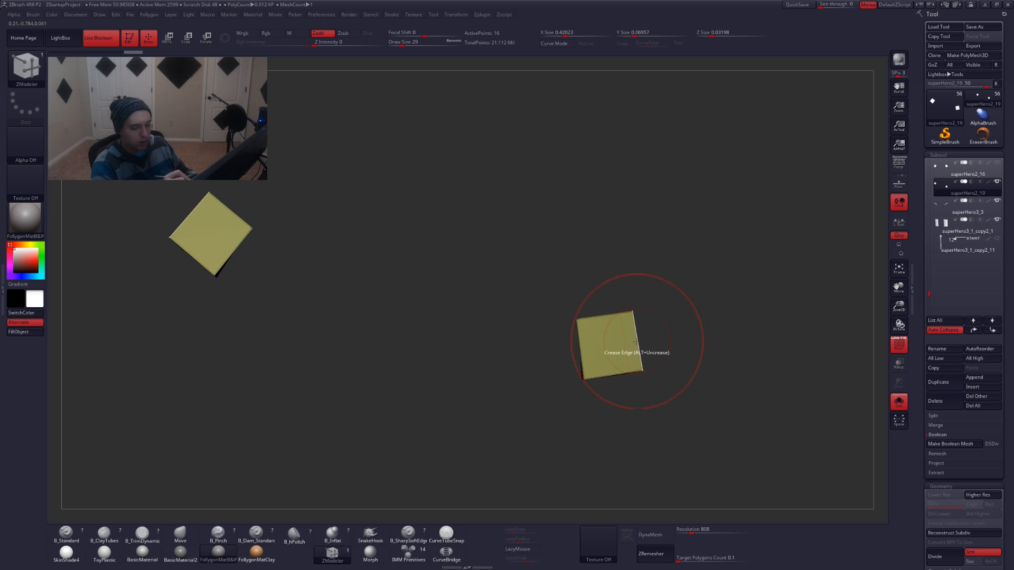
{"action": "left_click", "coordinate": [630, 336]}
{"action": "right_click_drag", "start_coordinate": [630, 337], "coordinate": [617, 323]}
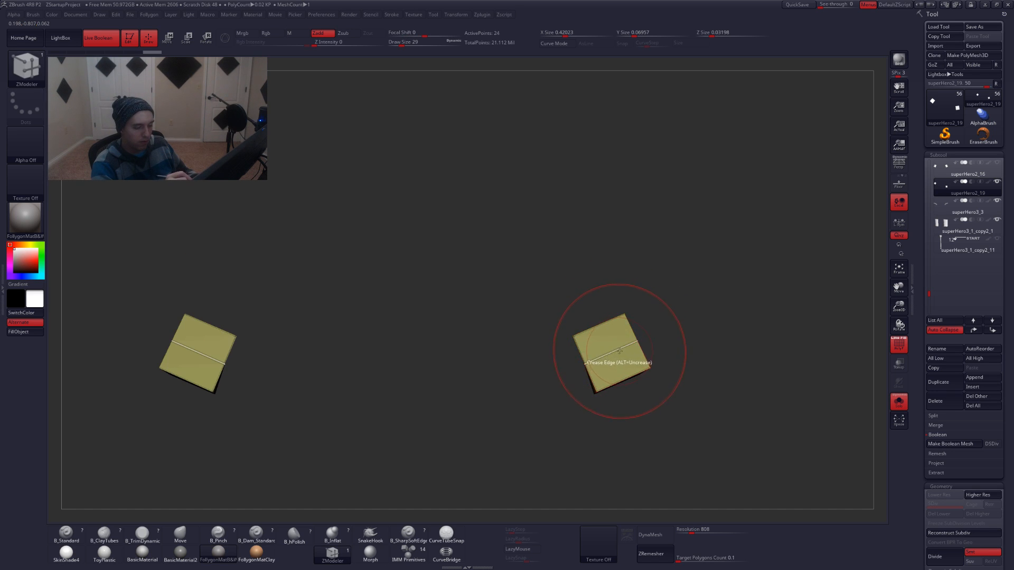
Crease the blocks' face edge loops with ZModeler's Crease EdgeLoop Complete, and preview the rounded form with dynamic subdivision
{"action": "key", "text": "space"}
{"action": "left_click", "coordinate": [552, 438]}
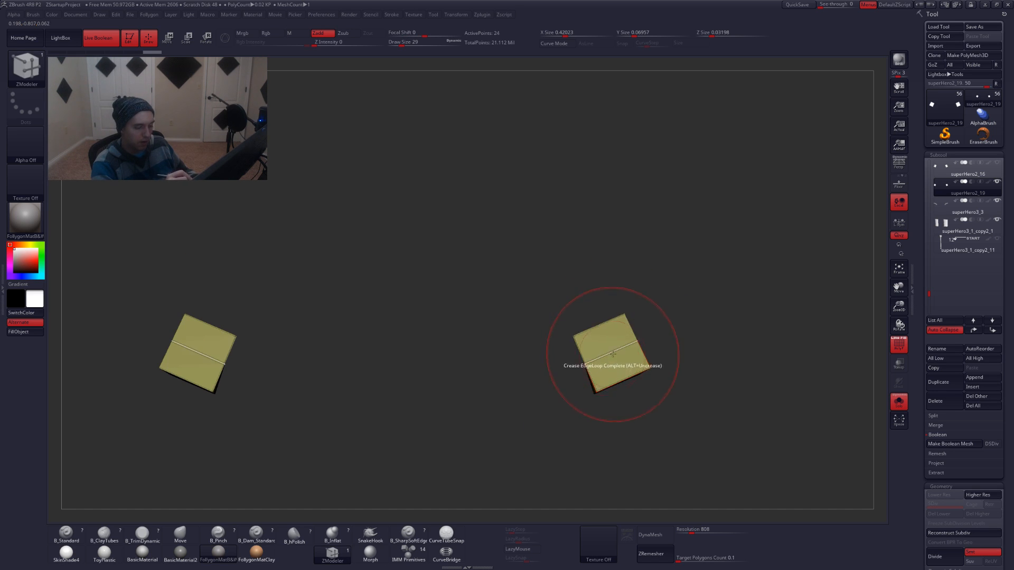
{"action": "key", "text": "space"}
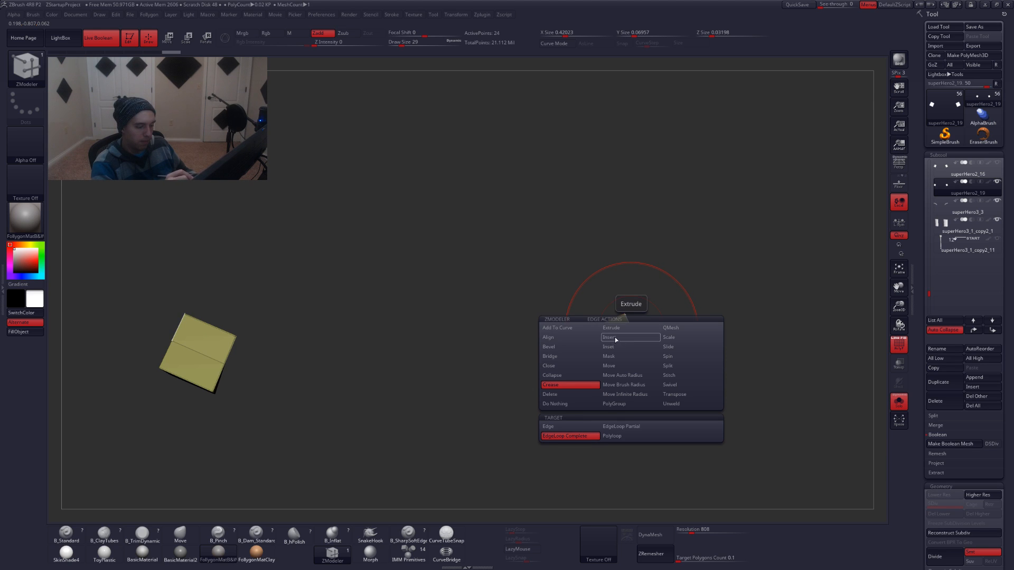
{"action": "left_click", "coordinate": [584, 429]}
{"action": "left_click", "coordinate": [584, 436]}
{"action": "mouse_move", "coordinate": [587, 414]}
{"action": "right_mouse_down"}
{"action": "mouse_move", "coordinate": [625, 364]}
{"action": "mouse_move", "coordinate": [634, 331]}
{"action": "mouse_move", "coordinate": [650, 362]}
{"action": "mouse_move", "coordinate": [632, 323]}
{"action": "mouse_move", "coordinate": [659, 301]}
{"action": "mouse_move", "coordinate": [648, 370]}
{"action": "right_mouse_up"}
{"action": "key", "text": "ctrl+d"}
{"action": "key", "text": "ctrl+d"}
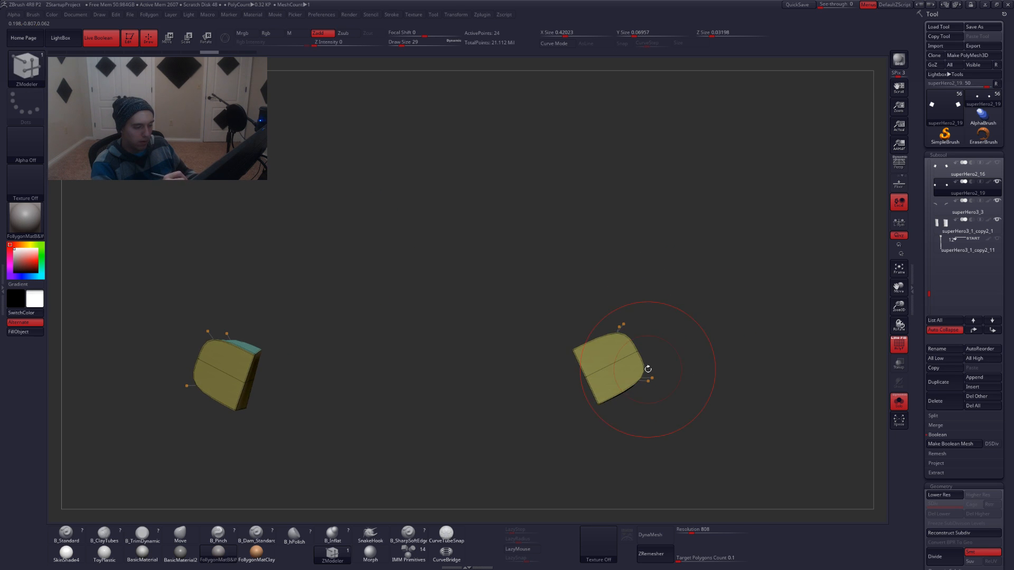
Mask the blocks and pull their outer middle edge outward with Transpose to form rounded flaps, checking them on the helmet
{"action": "key", "text": "b"}
{"action": "key", "text": "m"}
{"action": "key", "text": "v"}
{"action": "key", "text": "space"}
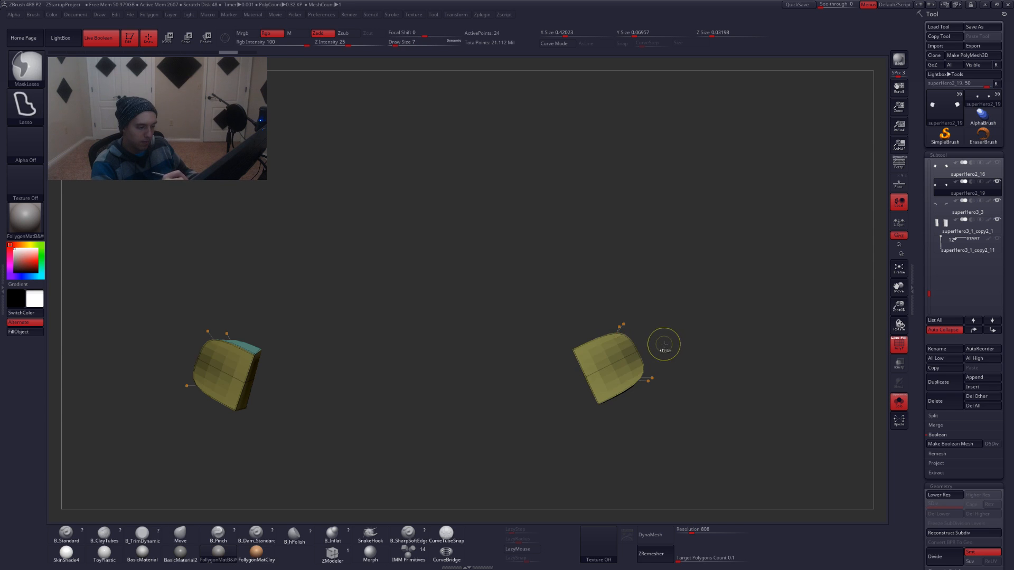
{"action": "key", "text": "w"}
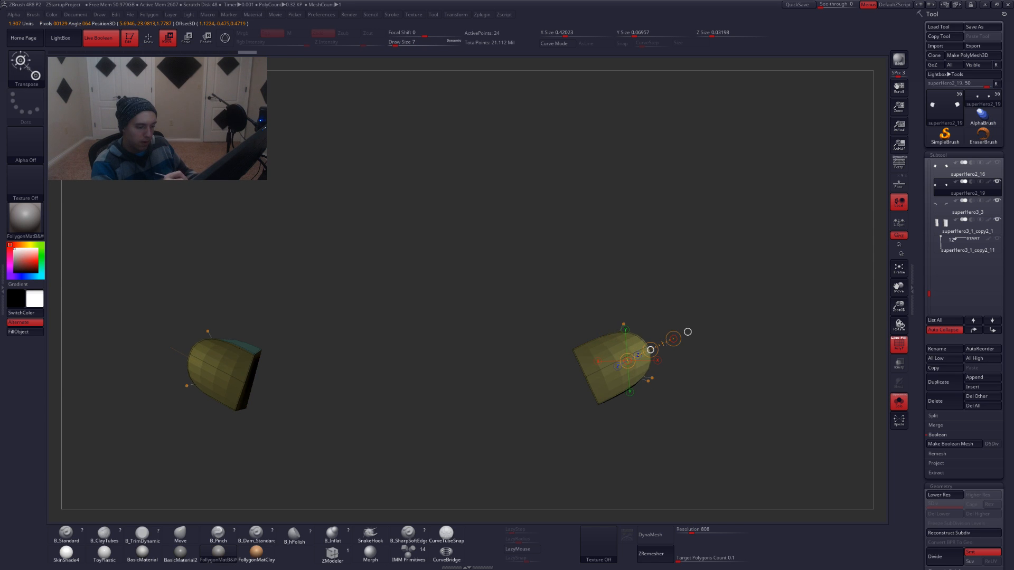
{"action": "key", "text": "alt+s"}
{"action": "mouse_move", "coordinate": [678, 357]}
{"action": "right_mouse_down"}
{"action": "mouse_move", "coordinate": [658, 352]}
{"action": "mouse_move", "coordinate": [674, 375]}
{"action": "mouse_move", "coordinate": [674, 346]}
{"action": "right_mouse_up"}
{"action": "key", "text": "shift+f"}
{"action": "key", "text": "q"}
{"action": "left_click_drag", "start_coordinate": [670, 338], "coordinate": [661, 343], "text": "ctrl"}
{"action": "mouse_move", "coordinate": [645, 345]}
{"action": "right_mouse_down", "text": "alt"}
{"action": "mouse_move", "coordinate": [652, 356]}
{"action": "mouse_move", "coordinate": [639, 330]}
{"action": "right_mouse_up", "text": "alt"}
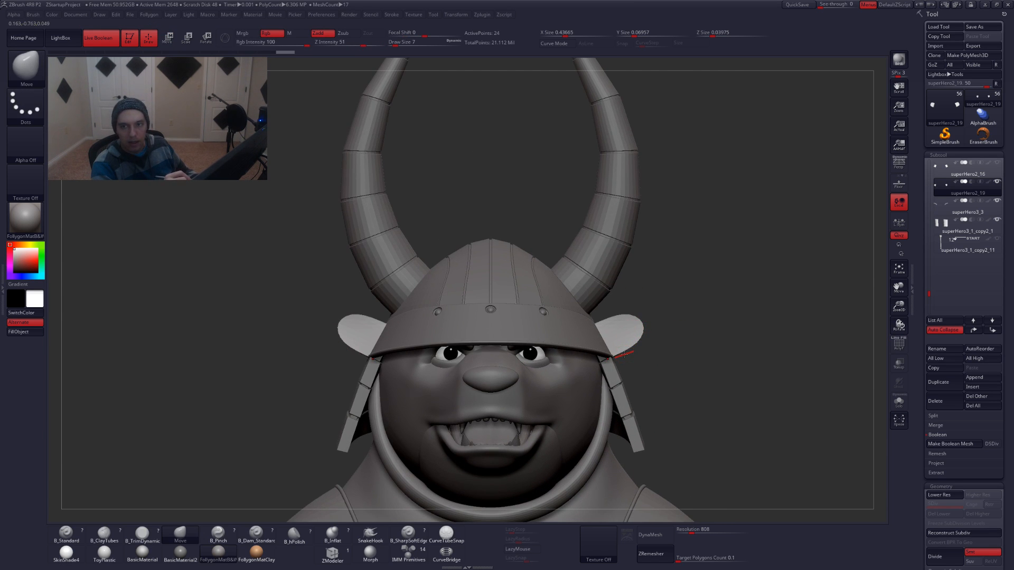
Bevel each flap's middle edge loop with ZModeler's Bevel EdgeLoop Complete, single row, and preview the flaps on the helmet
{"action": "key", "text": "shift+f"}
{"action": "key", "text": "shift+d"}
{"action": "key", "text": "alt+s"}
{"action": "right_click_drag", "start_coordinate": [646, 337], "coordinate": [665, 306], "text": "ctrl"}
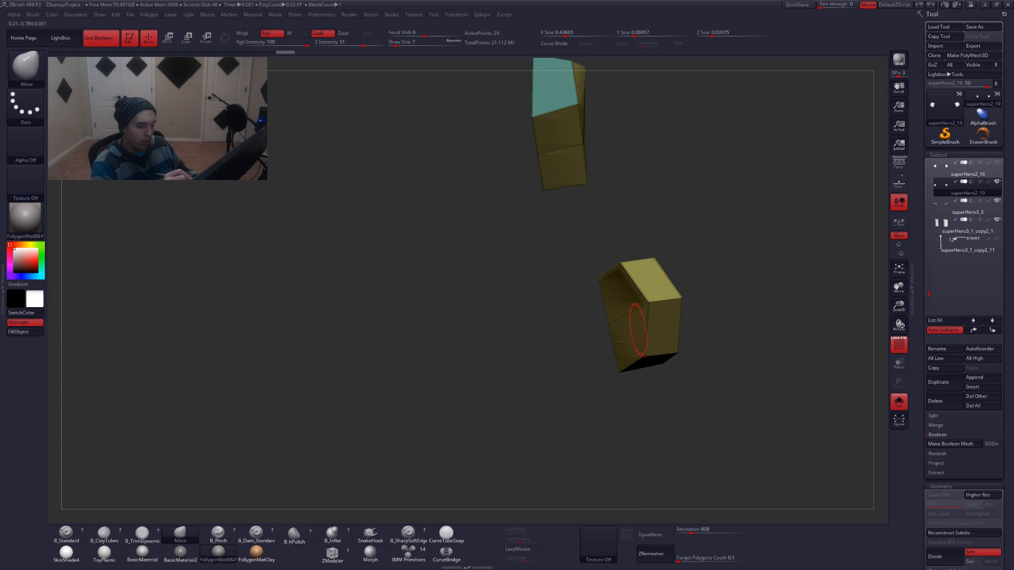
{"action": "left_click", "coordinate": [332, 553]}
{"action": "key", "text": "space"}
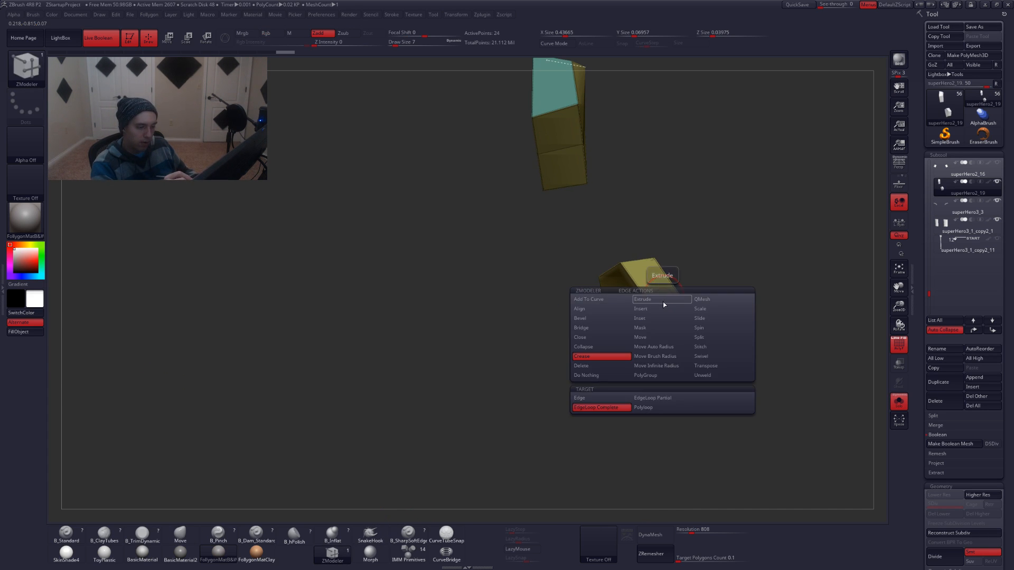
{"action": "left_click", "coordinate": [597, 318]}
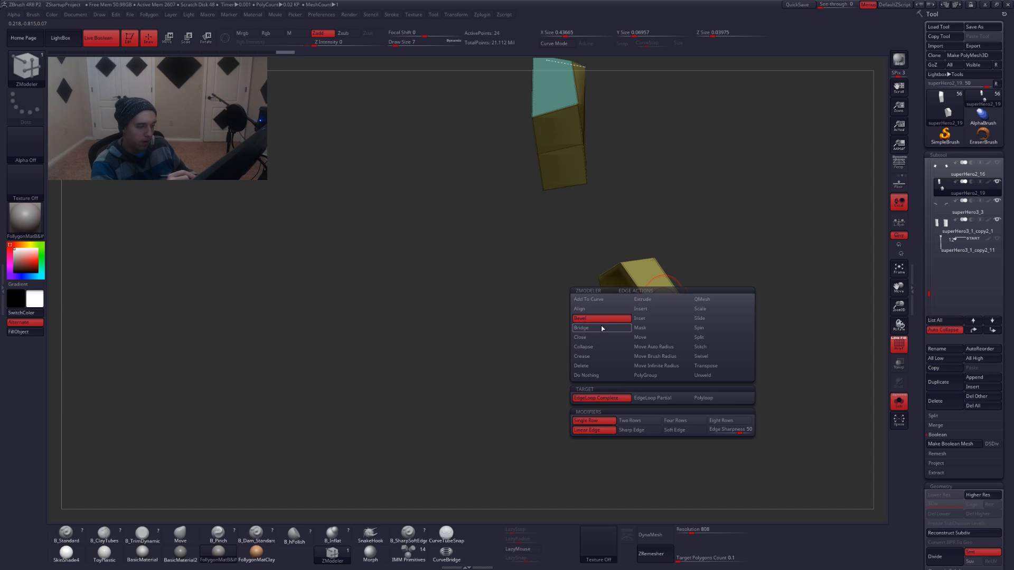
{"action": "right_click_drag", "start_coordinate": [673, 304], "coordinate": [662, 344], "text": "alt"}
{"action": "left_click_drag", "start_coordinate": [655, 342], "coordinate": [658, 347]}
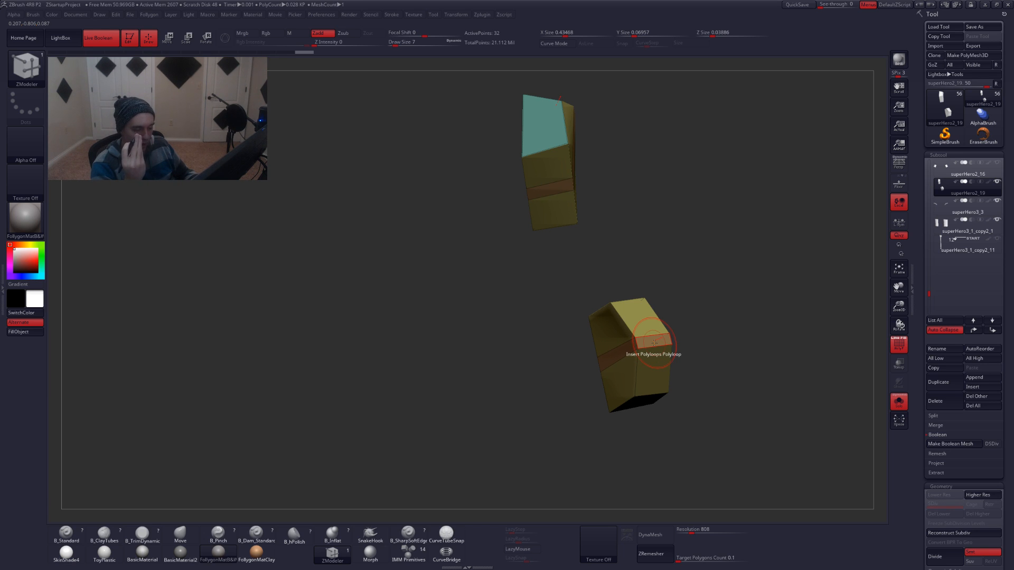
{"action": "right_click_drag", "start_coordinate": [655, 344], "coordinate": [667, 316]}
{"action": "key", "text": "alt+s"}
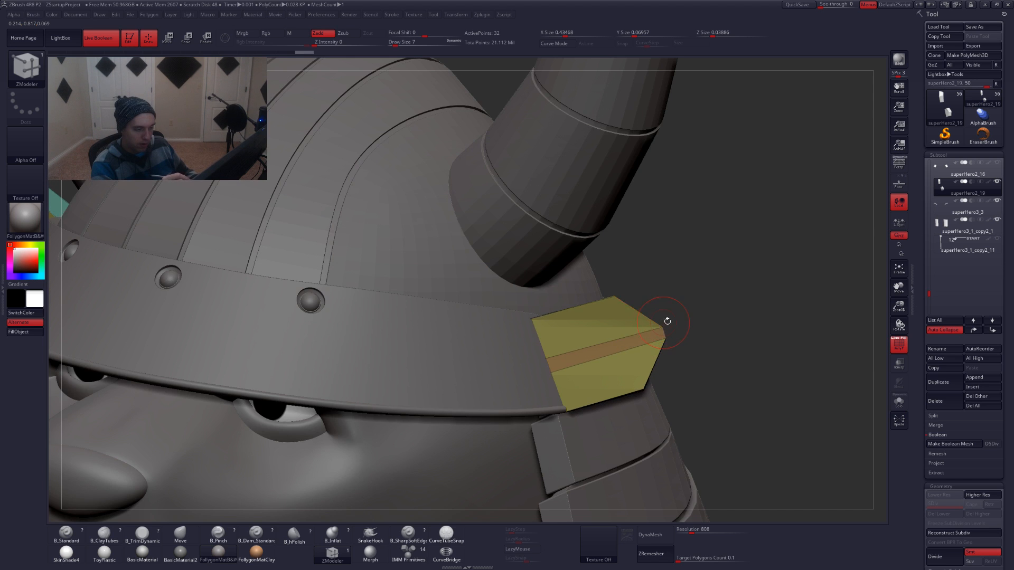
{"action": "key", "text": "d"}
{"action": "key", "text": "shift+d"}
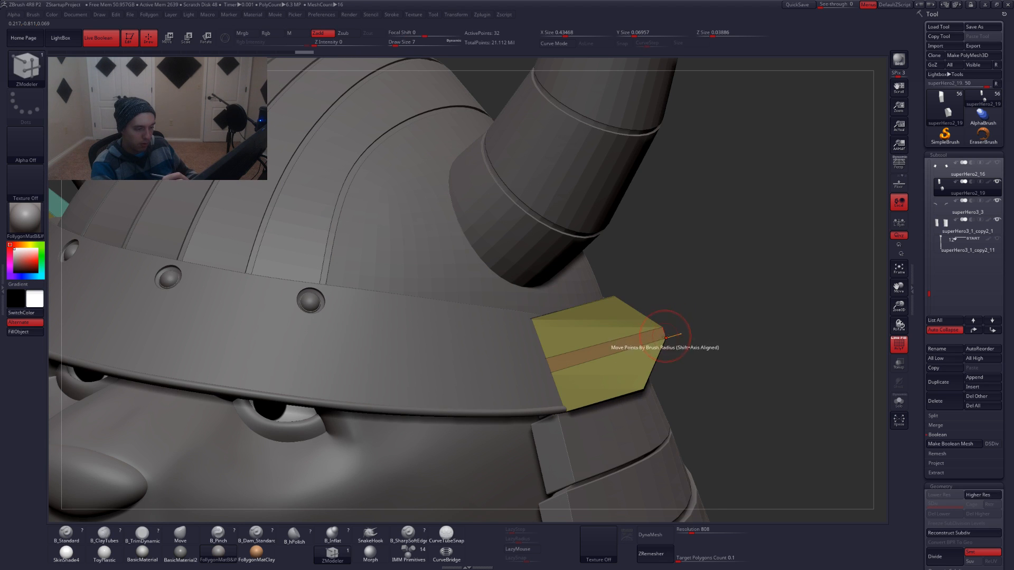
{"action": "right_click_drag", "start_coordinate": [678, 338], "coordinate": [657, 319]}
Crease the bevelled flaps' edge loops with ZModeler's Crease EdgeLoop Complete and preview them with dynamic subdivision
{"action": "key", "text": "alt+s"}
{"action": "key", "text": "space"}
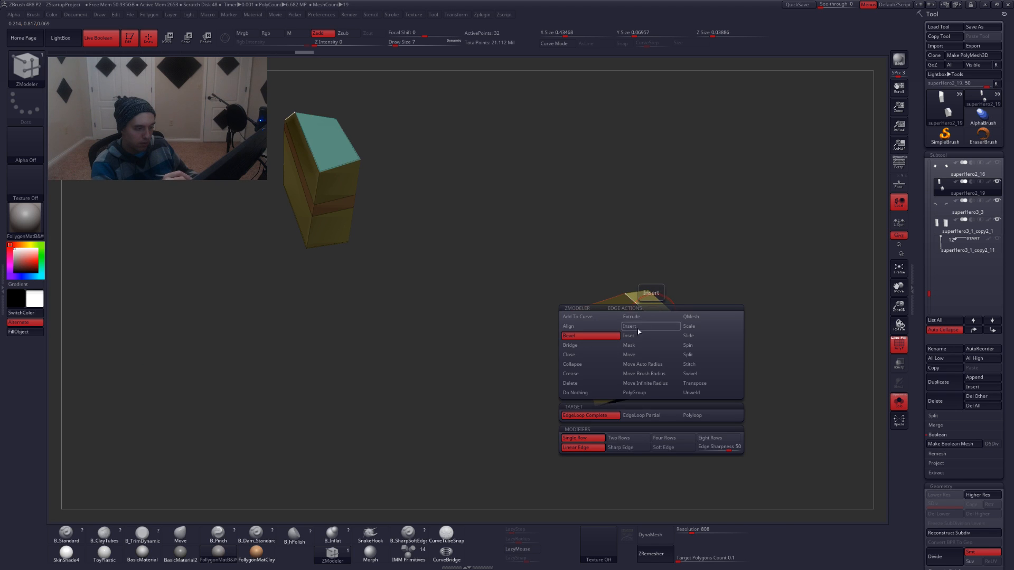
{"action": "left_click", "coordinate": [601, 375]}
{"action": "mouse_move", "coordinate": [660, 344]}
{"action": "right_mouse_down", "text": "ctrl"}
{"action": "mouse_move", "coordinate": [683, 316]}
{"action": "mouse_move", "coordinate": [667, 346]}
{"action": "mouse_move", "coordinate": [696, 337]}
{"action": "mouse_move", "coordinate": [655, 341]}
{"action": "mouse_move", "coordinate": [570, 417]}
{"action": "mouse_move", "coordinate": [633, 346]}
{"action": "mouse_move", "coordinate": [682, 332]}
{"action": "mouse_move", "coordinate": [693, 346]}
{"action": "right_mouse_up", "text": "ctrl"}
{"action": "key", "text": "d"}
{"action": "key", "text": "shift+d"}
{"action": "left_click", "coordinate": [586, 377]}
{"action": "left_click", "coordinate": [569, 400]}
{"action": "key", "text": "d"}
Uncrease single edges on the flaps with the Crease action's Edge target, preview the smoothing and hide the wireframe
{"action": "left_click", "coordinate": [693, 347], "text": "alt"}
{"action": "key", "text": "shift+d"}
{"action": "key", "text": "space"}
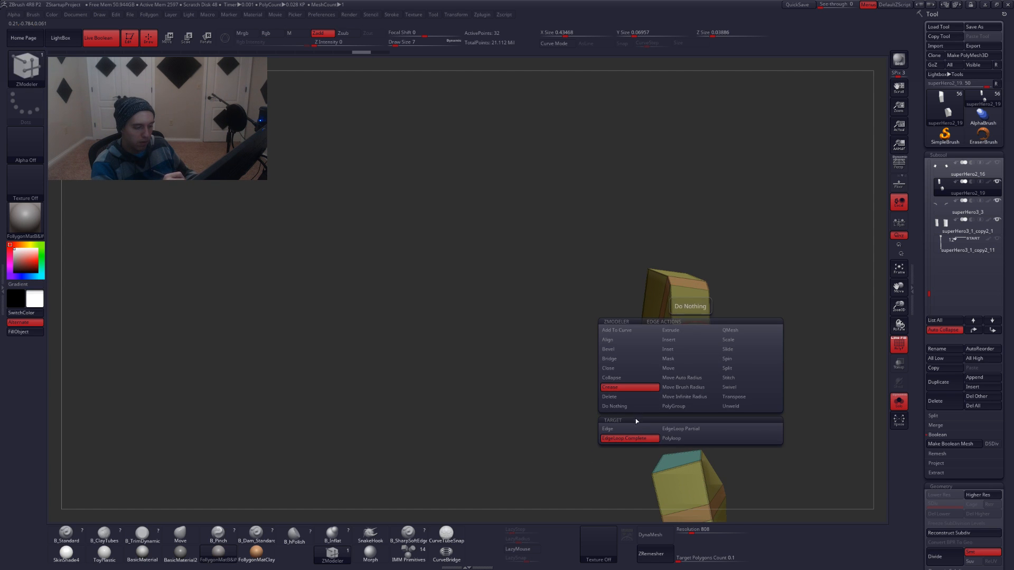
{"action": "left_click", "coordinate": [667, 359]}
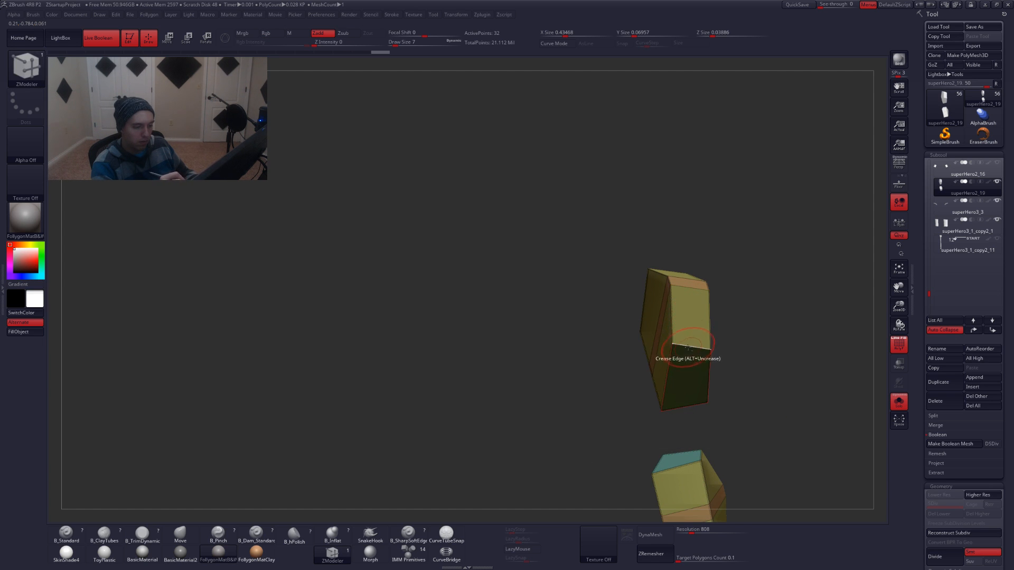
{"action": "left_click", "coordinate": [689, 346], "text": "alt"}
{"action": "mouse_move", "coordinate": [689, 346]}
{"action": "right_mouse_down"}
{"action": "mouse_move", "coordinate": [720, 323]}
{"action": "mouse_move", "coordinate": [679, 348]}
{"action": "mouse_move", "coordinate": [631, 311]}
{"action": "mouse_move", "coordinate": [679, 352]}
{"action": "mouse_move", "coordinate": [682, 328]}
{"action": "mouse_move", "coordinate": [704, 342]}
{"action": "mouse_move", "coordinate": [710, 310]}
{"action": "mouse_move", "coordinate": [706, 340]}
{"action": "right_mouse_up"}
{"action": "key", "text": "d"}
{"action": "left_click", "coordinate": [631, 307], "text": "alt"}
{"action": "key", "text": "shift+f"}
{"action": "key", "text": "alt+s"}
{"action": "left_click_drag", "start_coordinate": [627, 321], "coordinate": [663, 421], "text": "ctrl"}
{"action": "left_click", "coordinate": [702, 368], "text": "ctrl"}
{"action": "key", "text": "ctrl+z"}
{"action": "key", "text": "ctrl+z"}
Pull the rounded flaps inward against the sides of the helmet with Transpose
{"action": "mouse_move", "coordinate": [676, 355]}
{"action": "right_mouse_down", "text": "shift"}
{"action": "mouse_move", "coordinate": [685, 333]}
{"action": "mouse_move", "coordinate": [675, 335]}
{"action": "right_mouse_up", "text": "shift"}
{"action": "key", "text": "alt+s"}
{"action": "key", "text": "w"}
{"action": "left_click_drag", "start_coordinate": [616, 370], "coordinate": [568, 392]}
{"action": "right_click_drag", "start_coordinate": [562, 394], "coordinate": [541, 398], "text": "shift"}
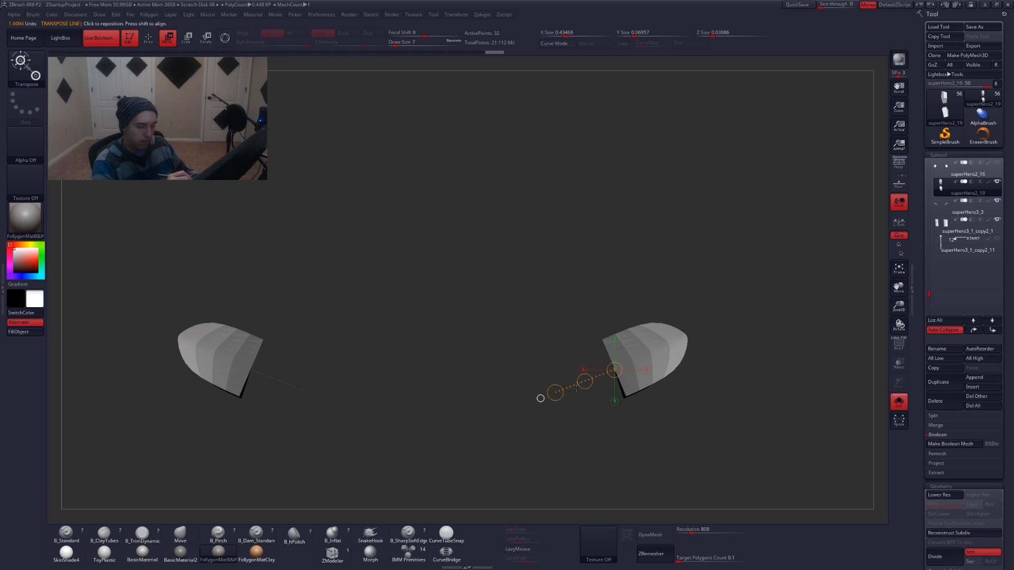
{"action": "key", "text": "alt+s"}
{"action": "left_click_drag", "start_coordinate": [555, 392], "coordinate": [573, 385]}
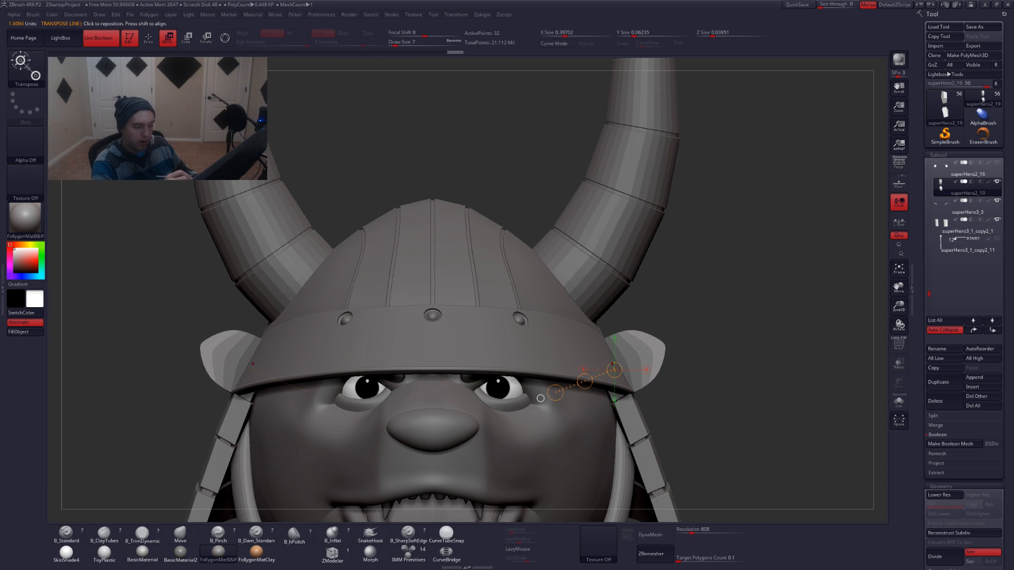
Reshape the outer edge of the rounded flaps with the Move brush at draw size 35, with the wireframe displayed
{"action": "key", "text": "q"}
{"action": "key", "text": "f"}
{"action": "key", "text": "shift+f"}
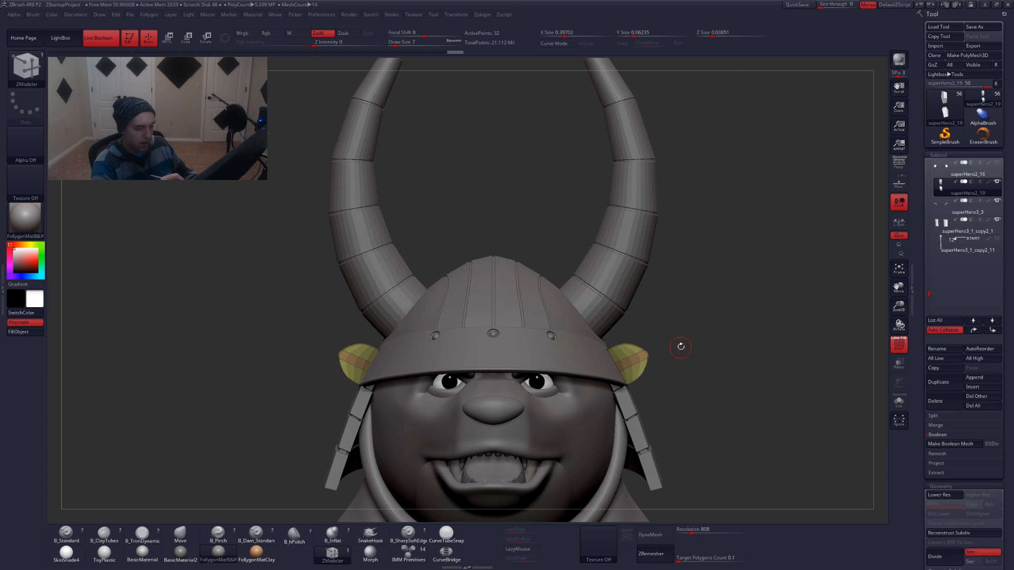
{"action": "right_click_drag", "start_coordinate": [662, 364], "coordinate": [667, 349], "text": "alt"}
{"action": "key", "text": "b"}
{"action": "key", "text": "m"}
{"action": "key", "text": "v"}
{"action": "key", "text": "space"}
{"action": "left_click_drag", "start_coordinate": [643, 343], "coordinate": [653, 343]}
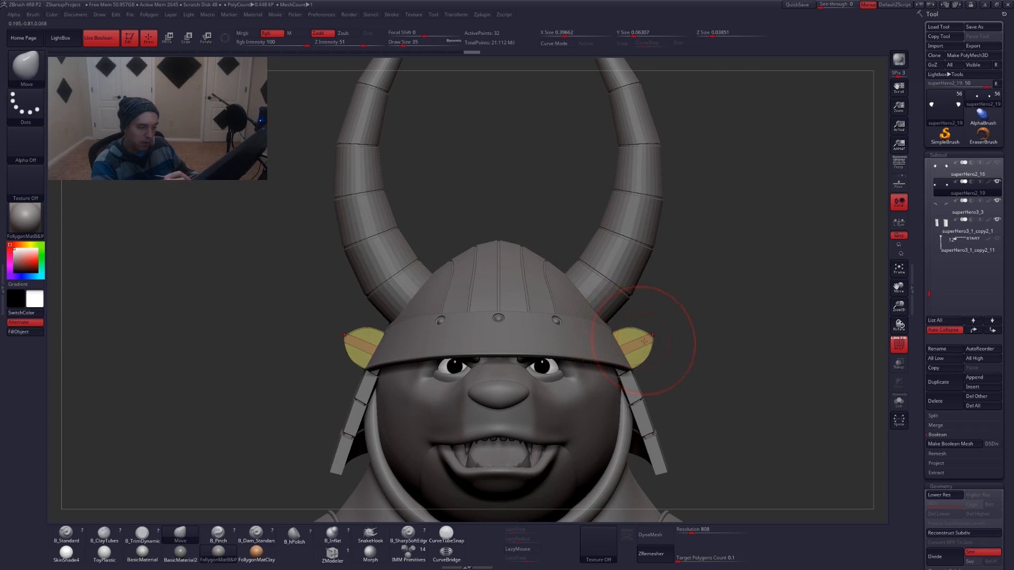
Try adjusting the low-poly flaps with a Transpose Move line along their outer edge and preview the smoothed shape
{"action": "key", "text": "shift+d"}
{"action": "key", "text": "ctrl"}
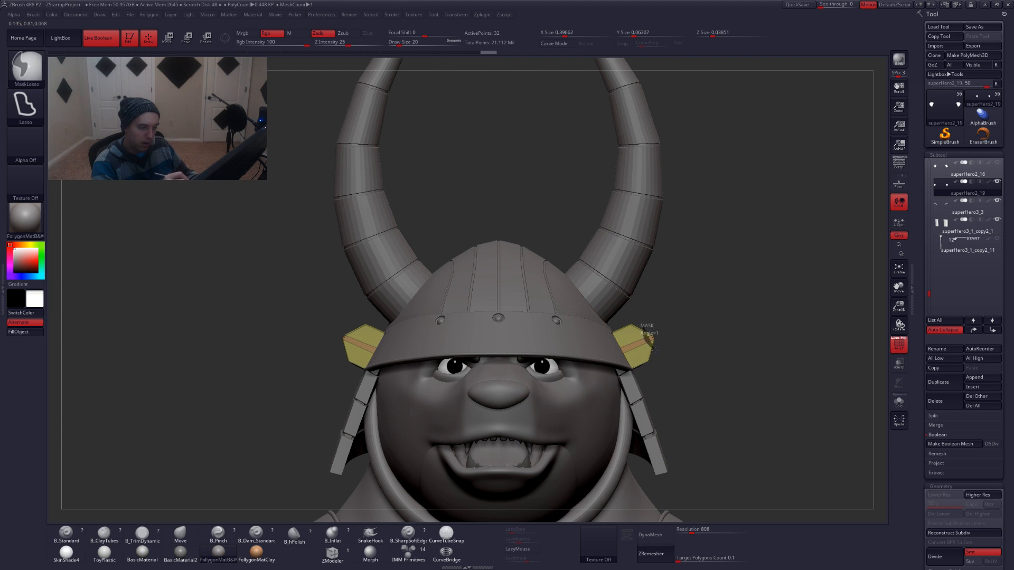
{"action": "key", "text": "w"}
{"action": "left_click_drag", "start_coordinate": [655, 339], "coordinate": [669, 375]}
{"action": "key", "text": "d"}
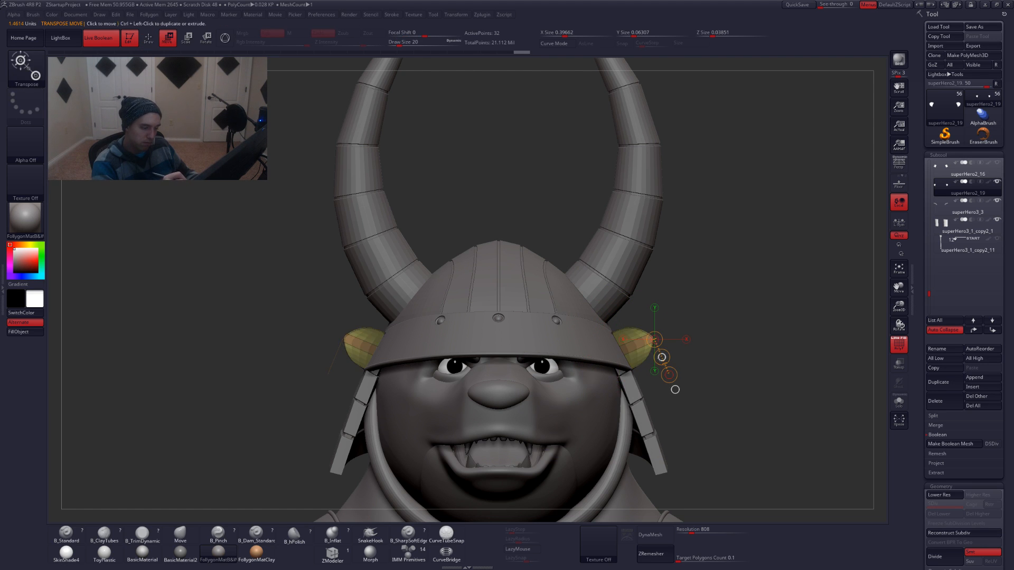
{"action": "key", "text": "q"}
{"action": "key", "text": "shift+d"}
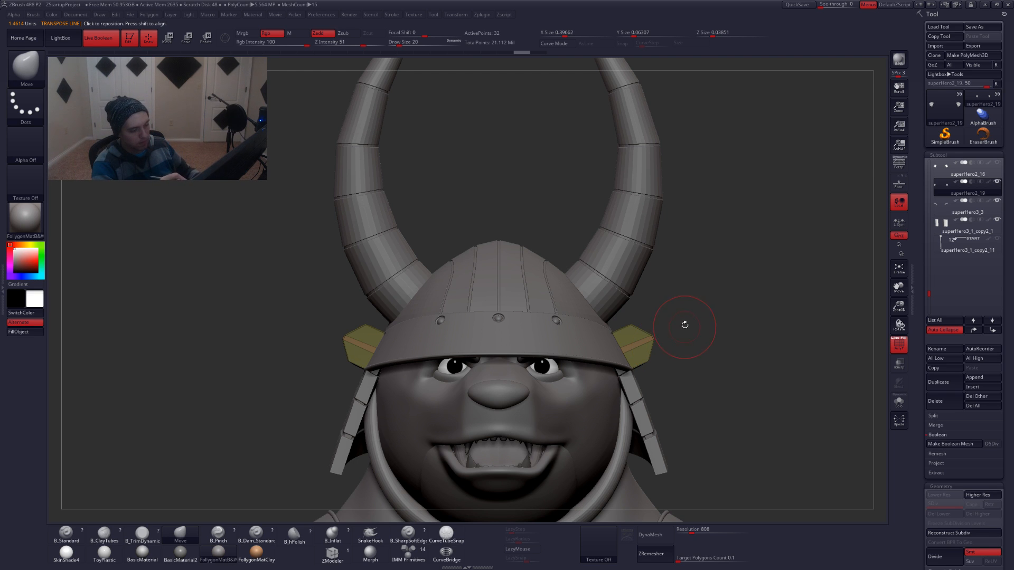
Mask part of the flaps, adjust the rest with Transpose Scale, and preview them with dynamic subdivision
{"action": "mouse_move", "coordinate": [622, 321]}
{"action": "left_mouse_down", "text": "ctrl"}
{"action": "mouse_move", "coordinate": [643, 386]}
{"action": "mouse_move", "coordinate": [638, 376]}
{"action": "left_mouse_up", "text": "ctrl"}
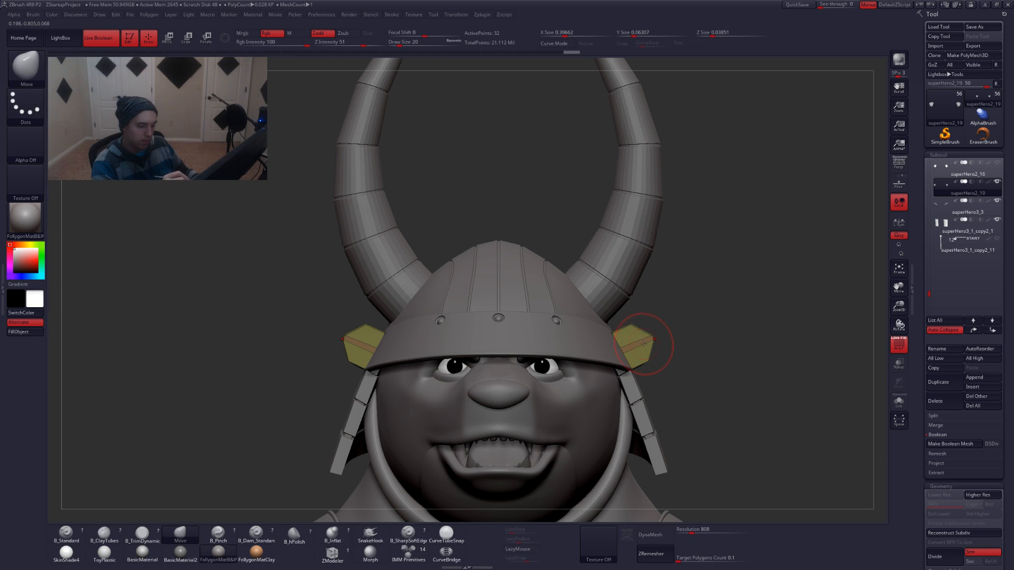
{"action": "key", "text": "e"}
{"action": "key", "text": "shift+alt+s"}
{"action": "mouse_move", "coordinate": [620, 355]}
{"action": "left_mouse_down"}
{"action": "mouse_move", "coordinate": [672, 328]}
{"action": "mouse_move", "coordinate": [683, 343]}
{"action": "mouse_move", "coordinate": [668, 373]}
{"action": "mouse_move", "coordinate": [623, 376]}
{"action": "mouse_move", "coordinate": [642, 342]}
{"action": "mouse_move", "coordinate": [636, 352]}
{"action": "left_mouse_up"}
{"action": "key", "text": "shift+alt+s"}
{"action": "key", "text": "d"}
{"action": "key", "text": "q"}
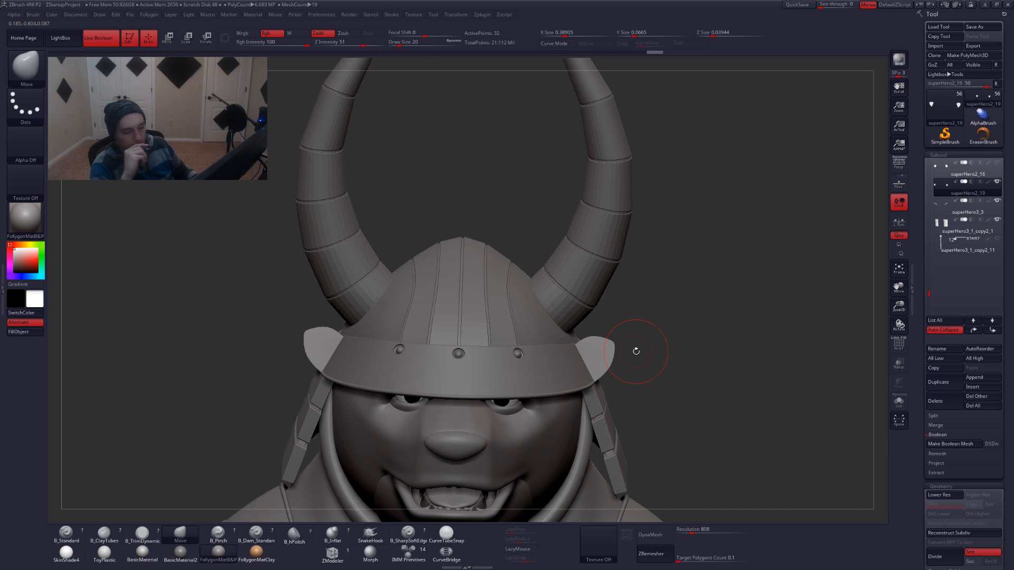
Isolate the unsmoothed flaps and try repositioning them with a vertical Transpose Move line beside the helmet
{"action": "left_click_drag", "start_coordinate": [613, 367], "coordinate": [624, 364], "text": "shift"}
{"action": "key", "text": "shift+d"}
{"action": "key", "text": "shift+f"}
{"action": "key", "text": "shift+s"}
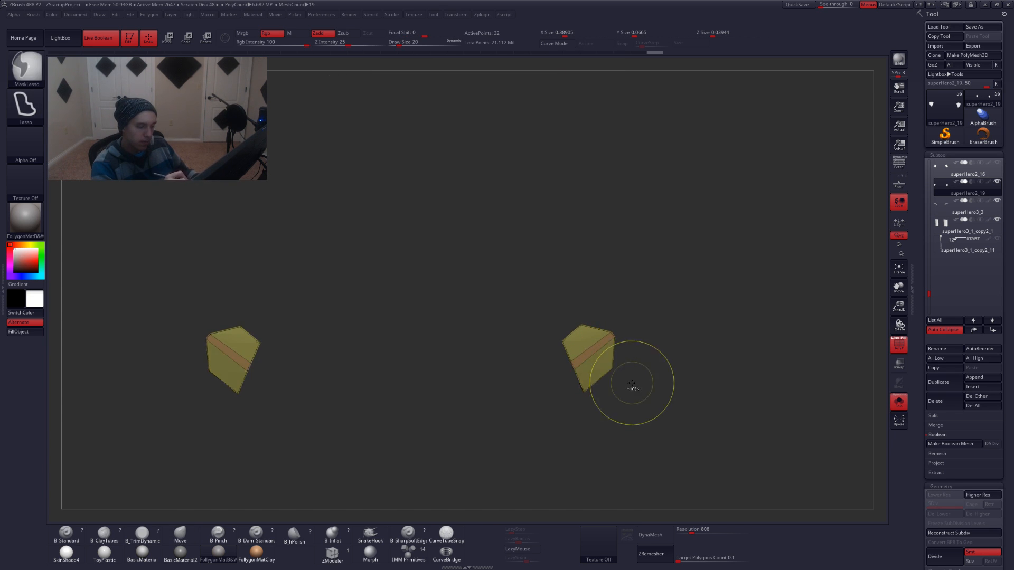
{"action": "key", "text": "shift+s"}
{"action": "left_click_drag", "start_coordinate": [613, 368], "coordinate": [613, 434]}
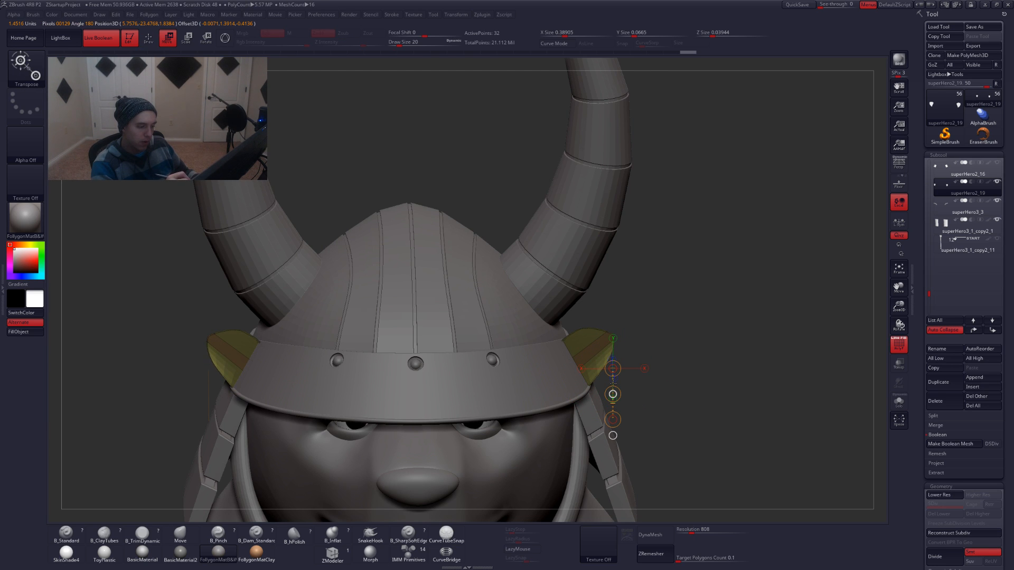
{"action": "right_click_drag", "start_coordinate": [614, 383], "coordinate": [617, 359], "text": "ctrl"}
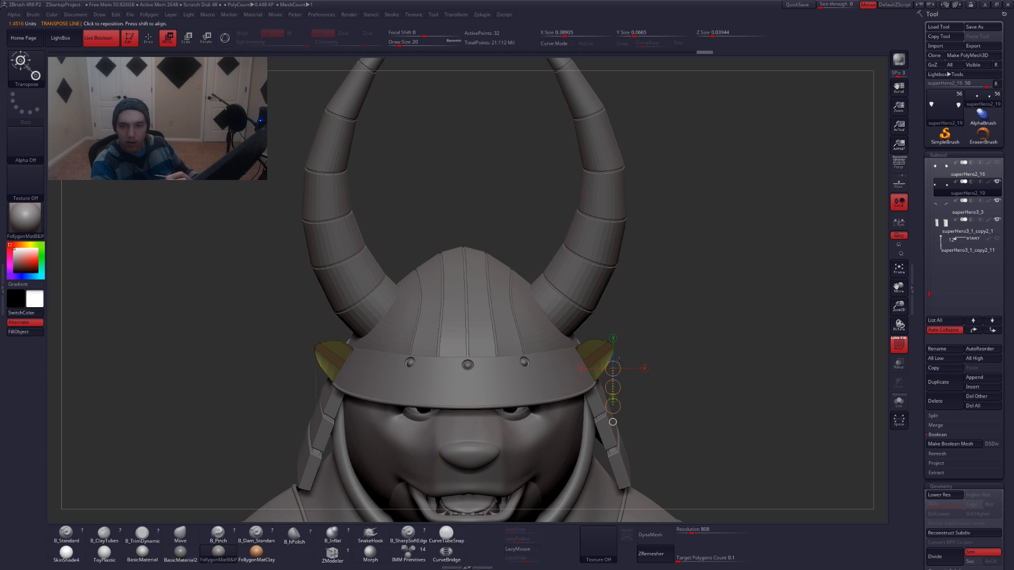
{"action": "key", "text": "q"}
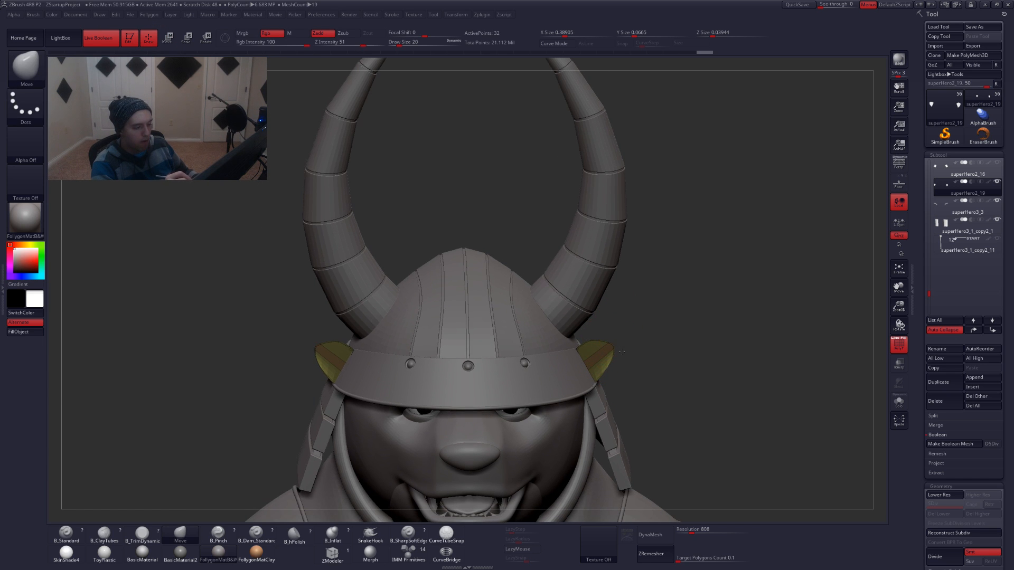
Rotate the flaps using a horizontal Transpose line across their tops, and hide the wireframe again
{"action": "right_click_drag", "start_coordinate": [623, 333], "coordinate": [621, 349], "text": "ctrl"}
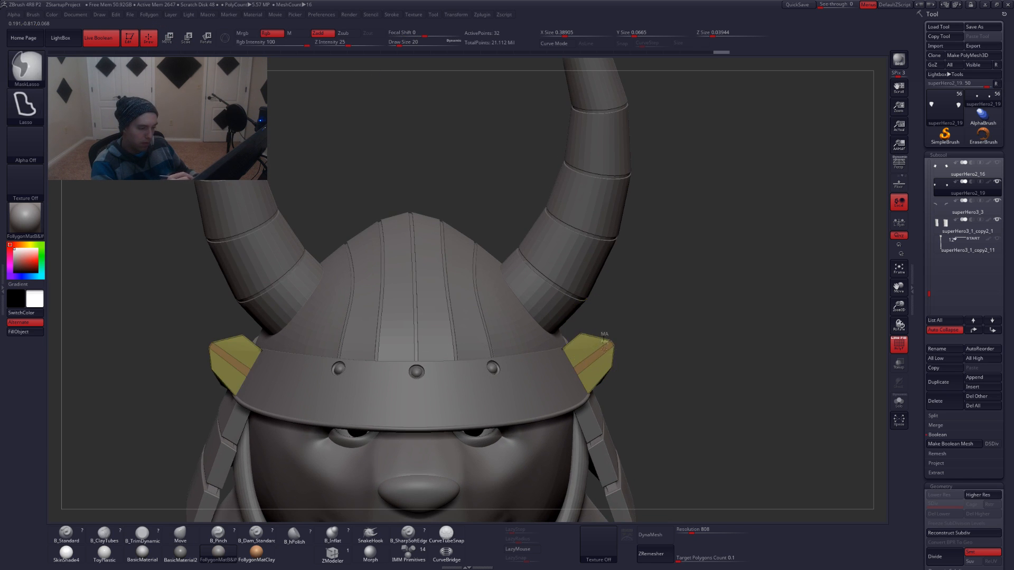
{"action": "key", "text": "w"}
{"action": "left_click_drag", "start_coordinate": [581, 333], "coordinate": [665, 332]}
{"action": "key", "text": "ctrl+d"}
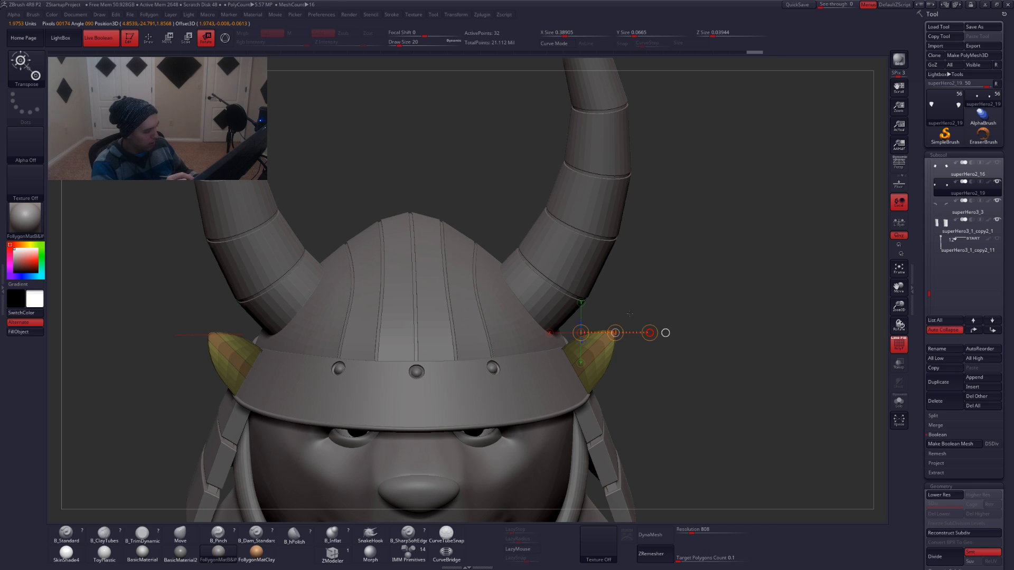
{"action": "key", "text": "q"}
{"action": "mouse_move", "coordinate": [630, 315]}
{"action": "left_mouse_down", "text": "alt"}
{"action": "mouse_move", "coordinate": [611, 313]}
{"action": "mouse_move", "coordinate": [628, 338]}
{"action": "left_mouse_up", "text": "alt"}
{"action": "mouse_move", "coordinate": [628, 338]}
{"action": "left_mouse_down", "text": "shift"}
{"action": "mouse_move", "coordinate": [636, 358]}
{"action": "mouse_move", "coordinate": [592, 359]}
{"action": "left_mouse_up", "text": "shift"}
{"action": "key", "text": "shift+f"}
Isolate the flaps from the side and make them thinner front to back with Transpose Move
{"action": "mouse_move", "coordinate": [593, 358]}
{"action": "right_mouse_down", "text": "ctrl"}
{"action": "mouse_move", "coordinate": [596, 419]}
{"action": "mouse_move", "coordinate": [587, 364]}
{"action": "right_mouse_up", "text": "ctrl"}
{"action": "key", "text": "shift+d"}
{"action": "key", "text": "ctrl+shift+s"}
{"action": "key", "text": "ctrl"}
{"action": "right_click_drag", "start_coordinate": [651, 363], "coordinate": [624, 384]}
{"action": "key", "text": "ctrl+shift+s"}
{"action": "key", "text": "ctrl+shift+s"}
{"action": "key", "text": "w"}
{"action": "left_click", "coordinate": [600, 381]}
{"action": "key", "text": "d"}
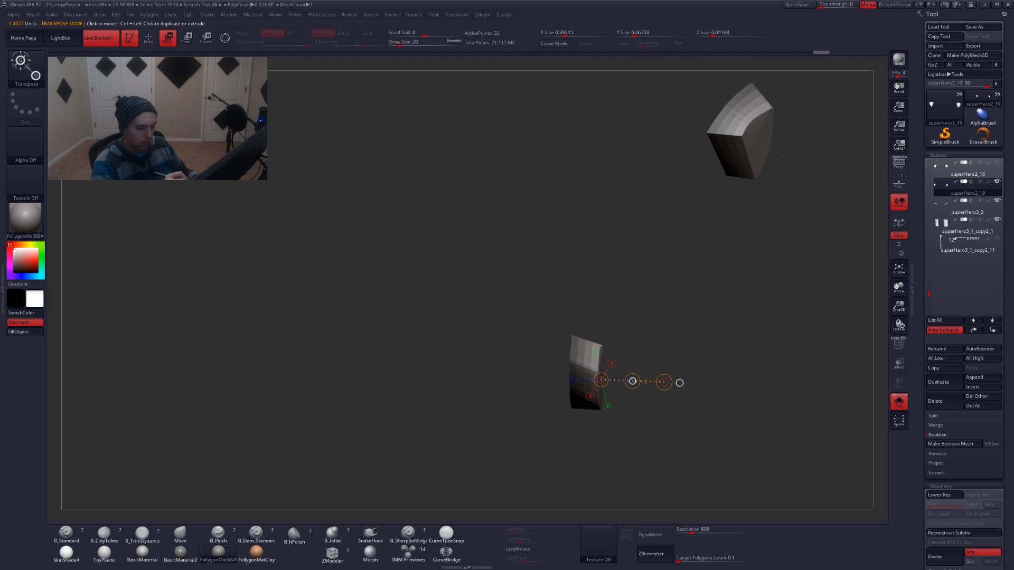
{"action": "key", "text": "ctrl+shift+s"}
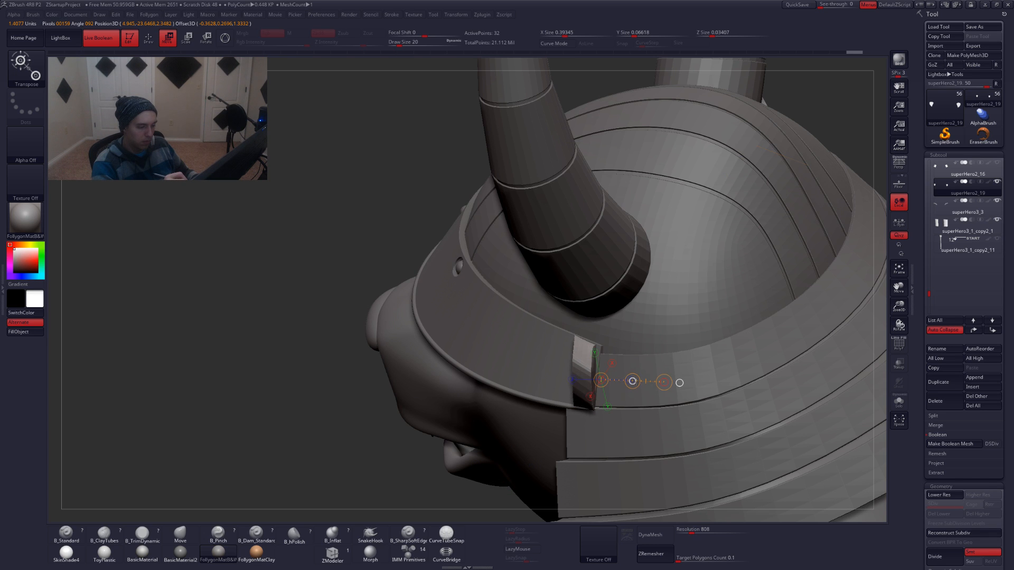
Fit the flap's edge against the end of the helmet brim with the Move brush at draw size 11
{"action": "key", "text": "q"}
{"action": "key", "text": "s"}
{"action": "mouse_move", "coordinate": [576, 303]}
{"action": "right_mouse_down"}
{"action": "mouse_move", "coordinate": [603, 345]}
{"action": "mouse_move", "coordinate": [596, 360]}
{"action": "right_mouse_up"}
{"action": "key", "text": "alt+s"}
{"action": "key", "text": "alt+s"}
{"action": "key", "text": "s"}
{"action": "left_click_drag", "start_coordinate": [602, 366], "coordinate": [600, 365]}
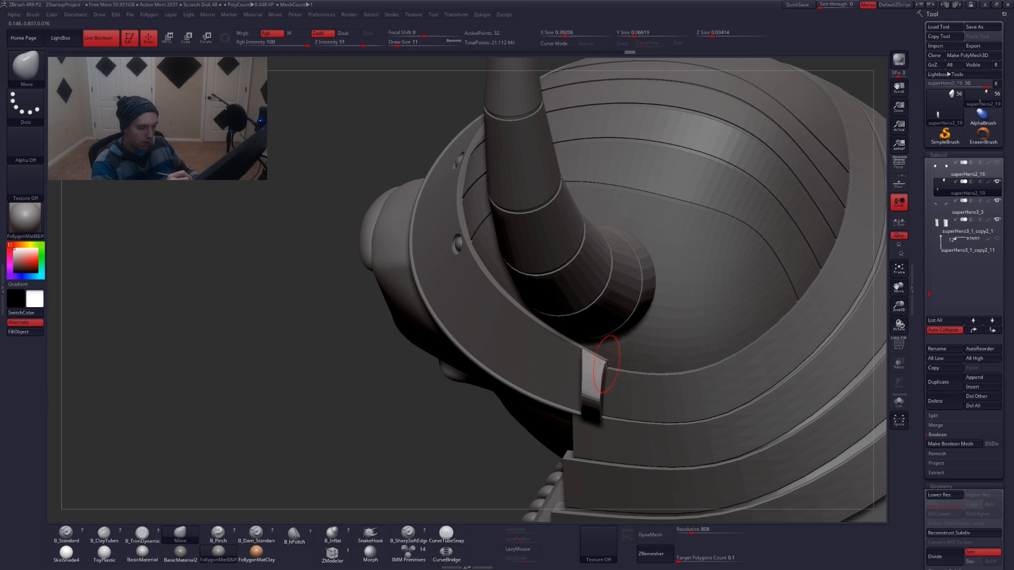
Examine the whole character and compare the rounded flaps (superHero2_19) with the square side plates (superHero2_16)
{"action": "mouse_move", "coordinate": [600, 377]}
{"action": "right_mouse_down"}
{"action": "mouse_move", "coordinate": [607, 395]}
{"action": "mouse_move", "coordinate": [598, 399]}
{"action": "mouse_move", "coordinate": [625, 374]}
{"action": "right_mouse_up"}
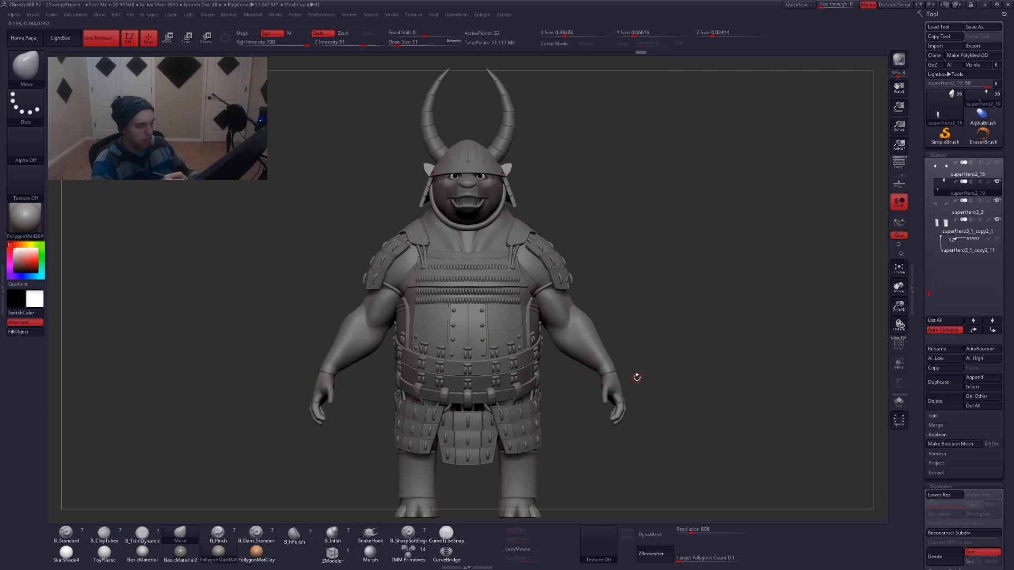
{"action": "right_click_drag", "start_coordinate": [641, 365], "coordinate": [650, 346]}
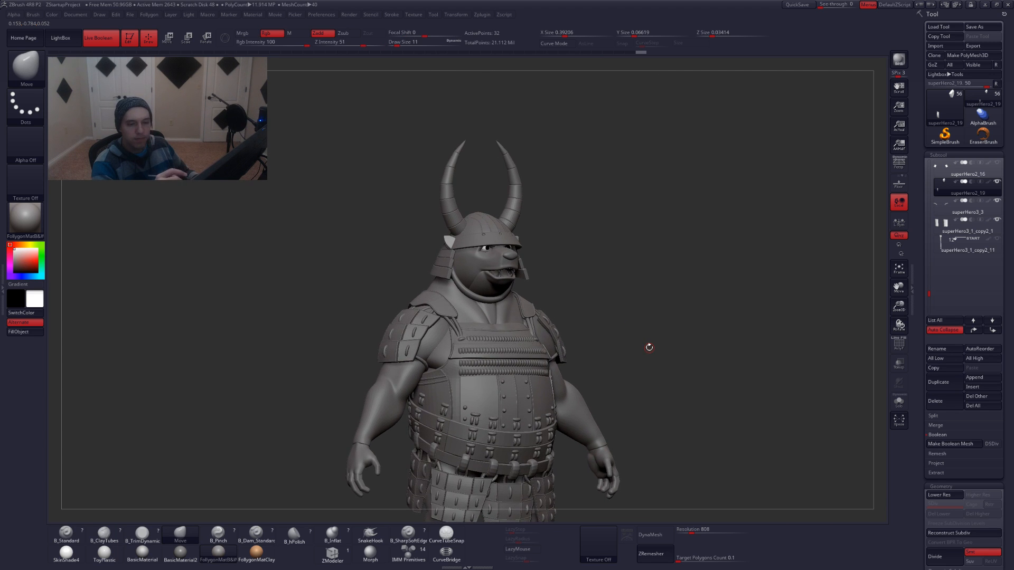
{"action": "right_click_drag", "start_coordinate": [702, 326], "coordinate": [720, 389], "text": "shift"}
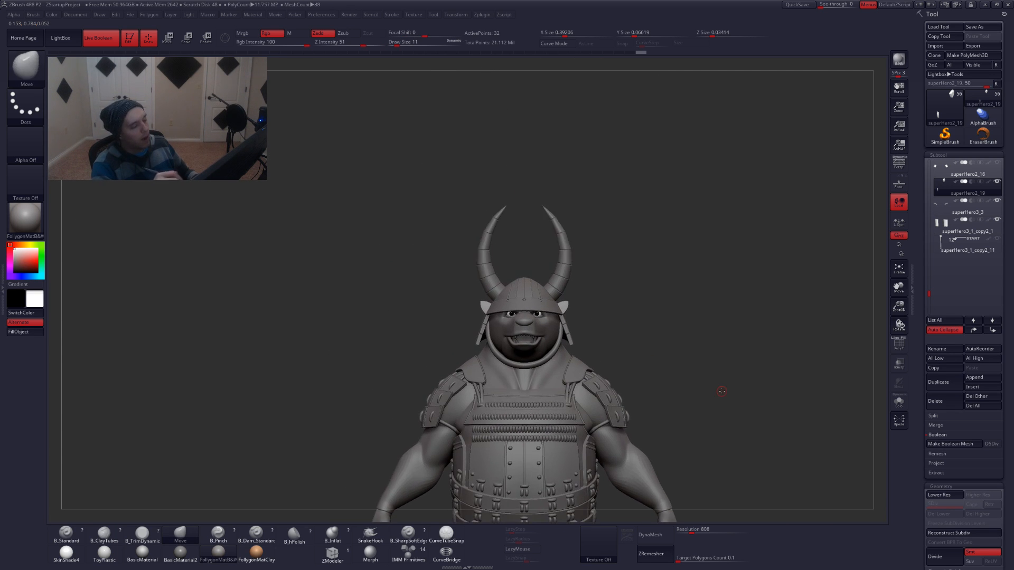
{"action": "right_click_drag", "start_coordinate": [657, 347], "coordinate": [659, 338], "text": "ctrl"}
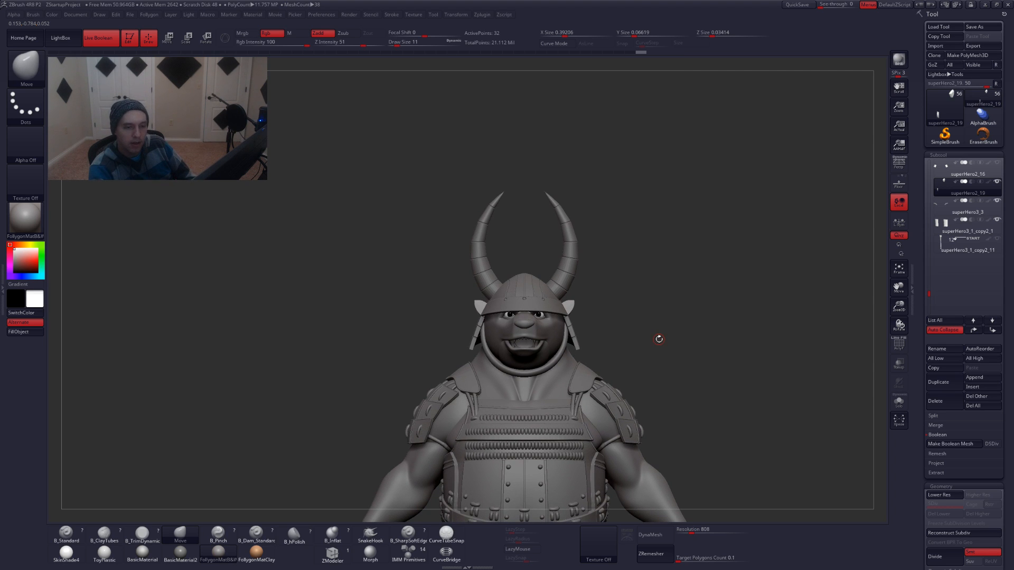
{"action": "left_click", "coordinate": [943, 213]}
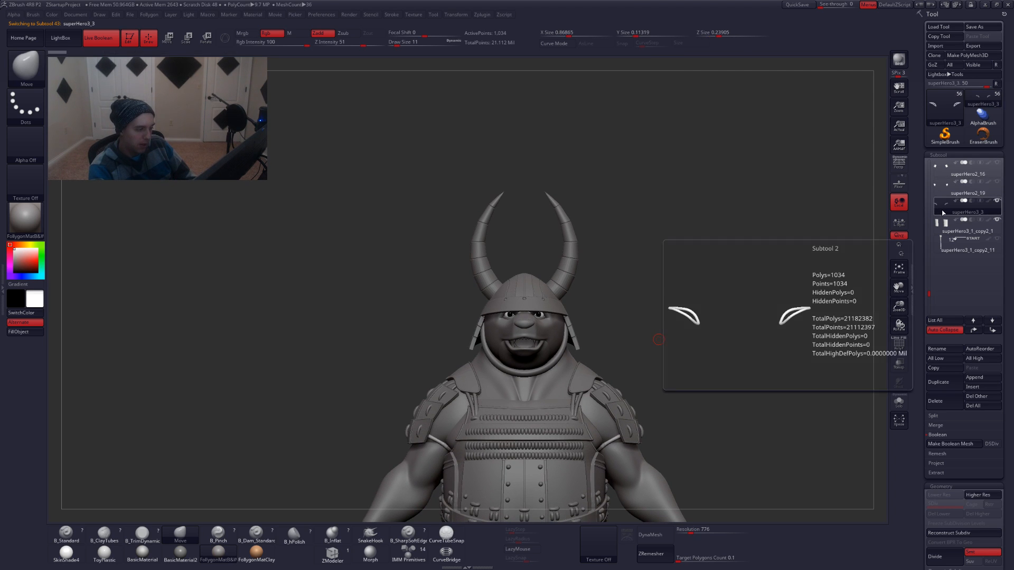
{"action": "left_click", "coordinate": [947, 173]}
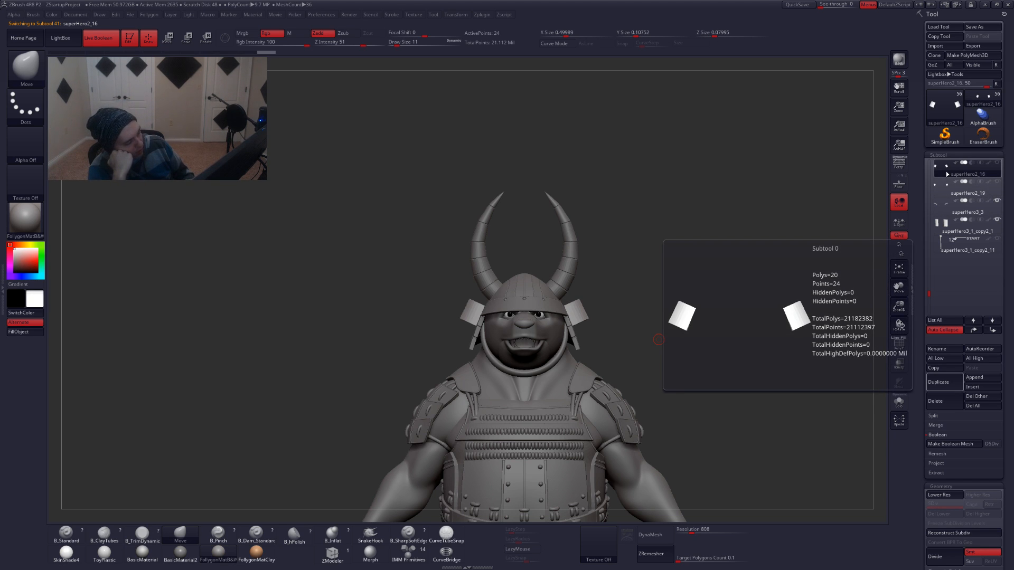
{"action": "key", "text": "Down"}
{"action": "key", "text": "Up"}
{"action": "key", "text": "Down"}
{"action": "key", "text": "Up"}
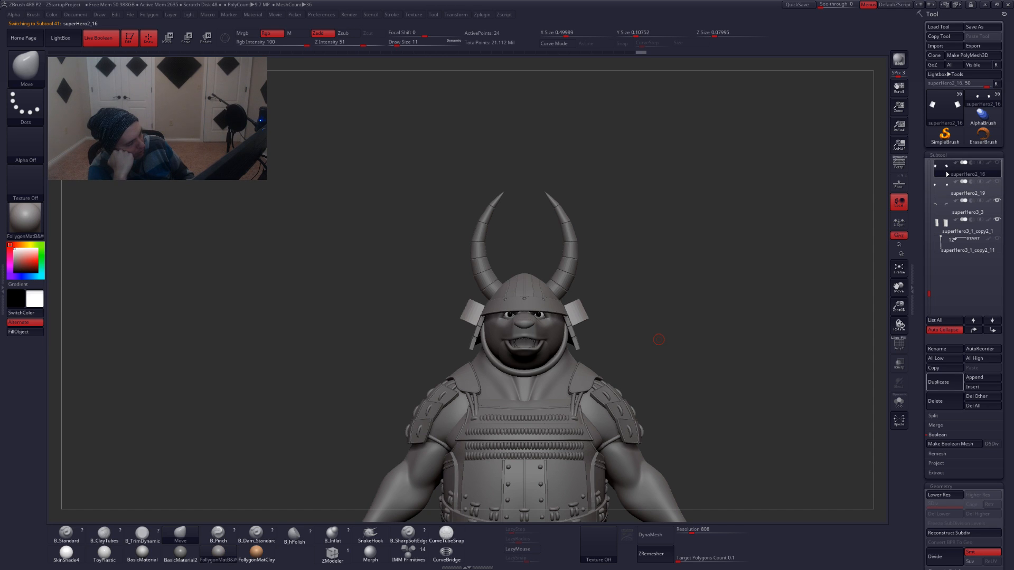
{"action": "key", "text": "Down"}
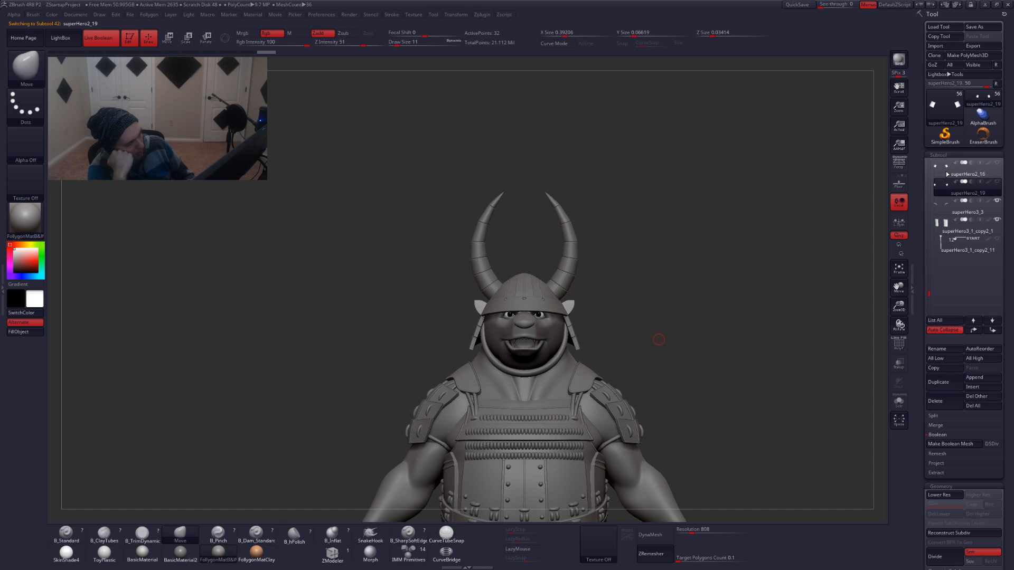
{"action": "key", "text": "Up"}
{"action": "key", "text": "Down"}
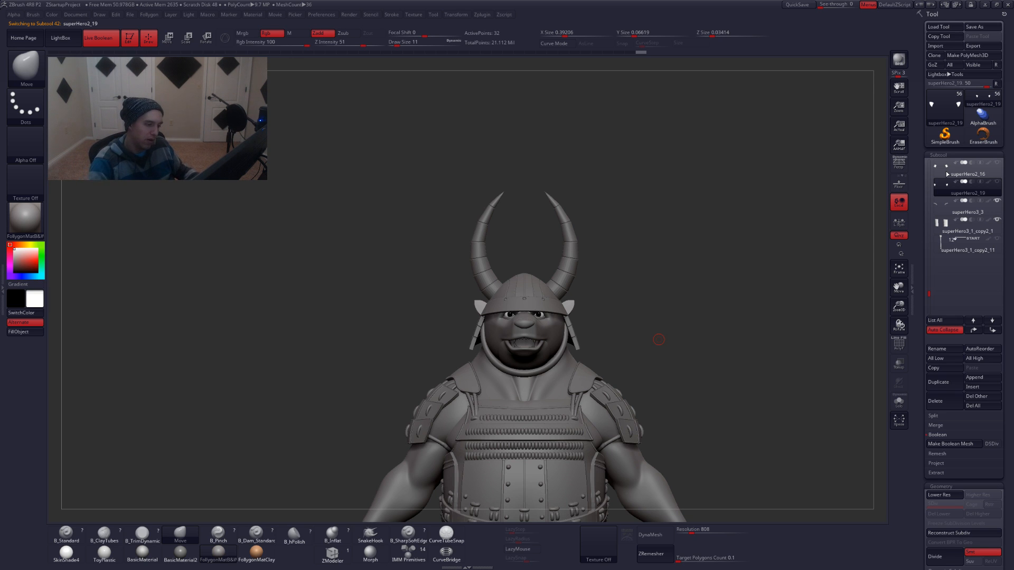
Pull the rounded flaps into taller, more pointed shapes beside the helmet with the Move brush
{"action": "right_click_drag", "start_coordinate": [572, 301], "coordinate": [598, 335], "text": "ctrl"}
{"action": "key", "text": "space"}
{"action": "mouse_move", "coordinate": [587, 316]}
{"action": "left_mouse_down"}
{"action": "mouse_move", "coordinate": [565, 302]}
{"action": "mouse_move", "coordinate": [564, 315]}
{"action": "left_mouse_up"}
{"action": "key", "text": "space"}
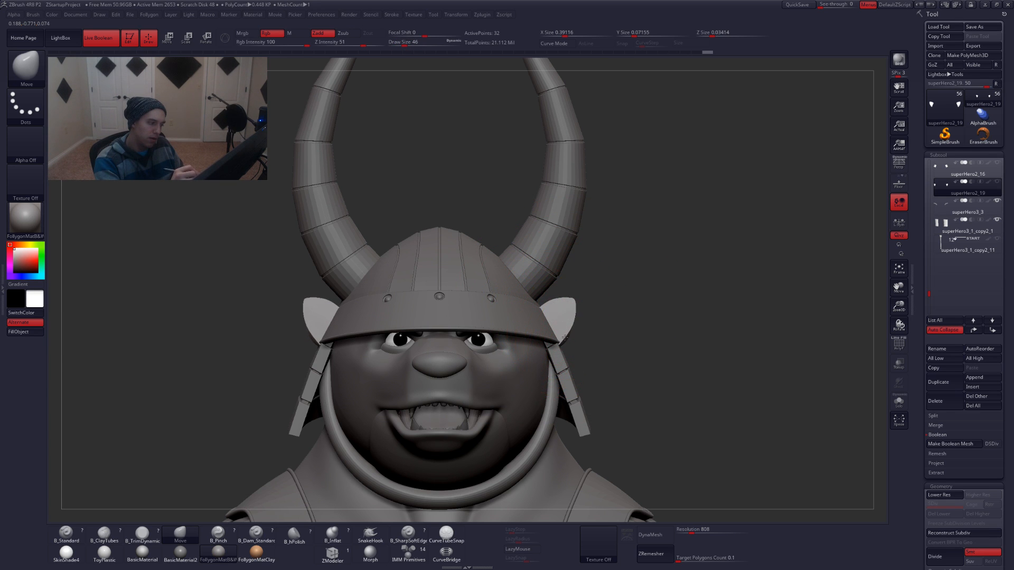
{"action": "mouse_move", "coordinate": [601, 335]}
{"action": "left_mouse_down"}
{"action": "mouse_move", "coordinate": [574, 351]}
{"action": "mouse_move", "coordinate": [605, 370]}
{"action": "mouse_move", "coordinate": [599, 360]}
{"action": "mouse_move", "coordinate": [573, 364]}
{"action": "mouse_move", "coordinate": [636, 375]}
{"action": "mouse_move", "coordinate": [568, 356]}
{"action": "mouse_move", "coordinate": [629, 338]}
{"action": "mouse_move", "coordinate": [630, 353]}
{"action": "left_mouse_up"}
{"action": "key", "text": "space"}
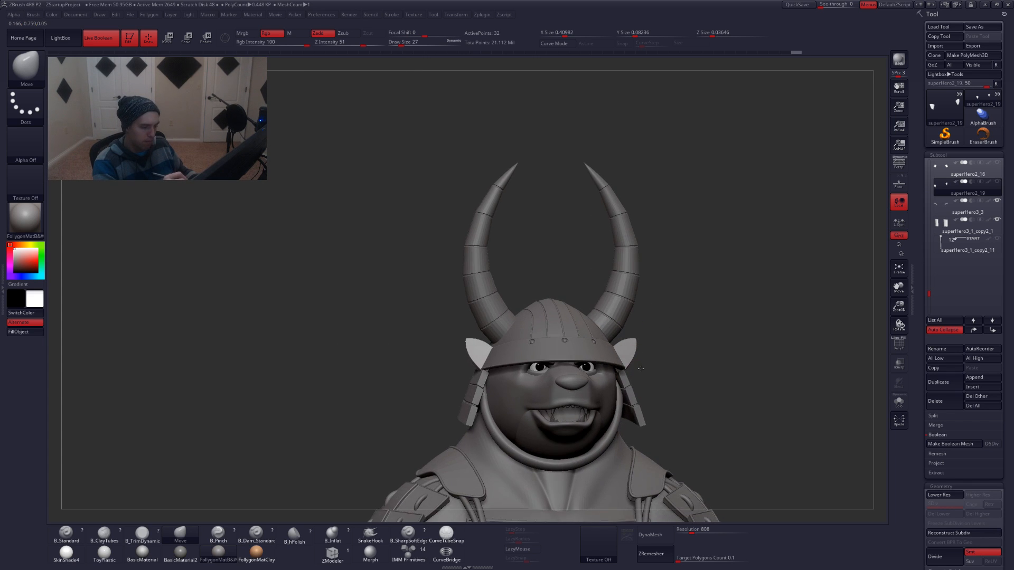
Push the pointed flaps back inward and shorten them against the helmet with a diagonal Transpose line
{"action": "key", "text": "space"}
{"action": "key", "text": "w"}
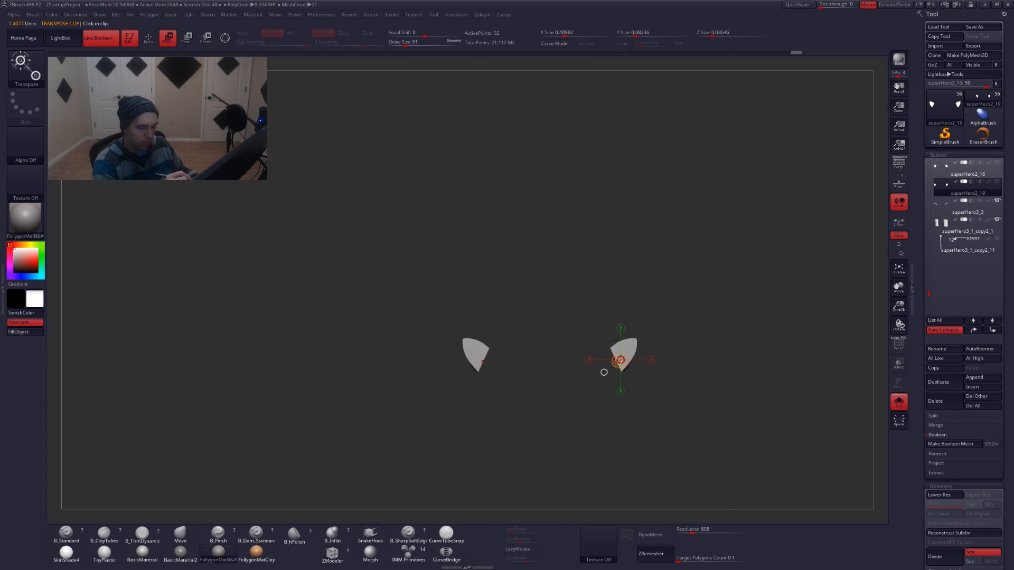
{"action": "left_click_drag", "start_coordinate": [616, 362], "coordinate": [663, 325], "text": "shift"}
{"action": "key", "text": "alt+s"}
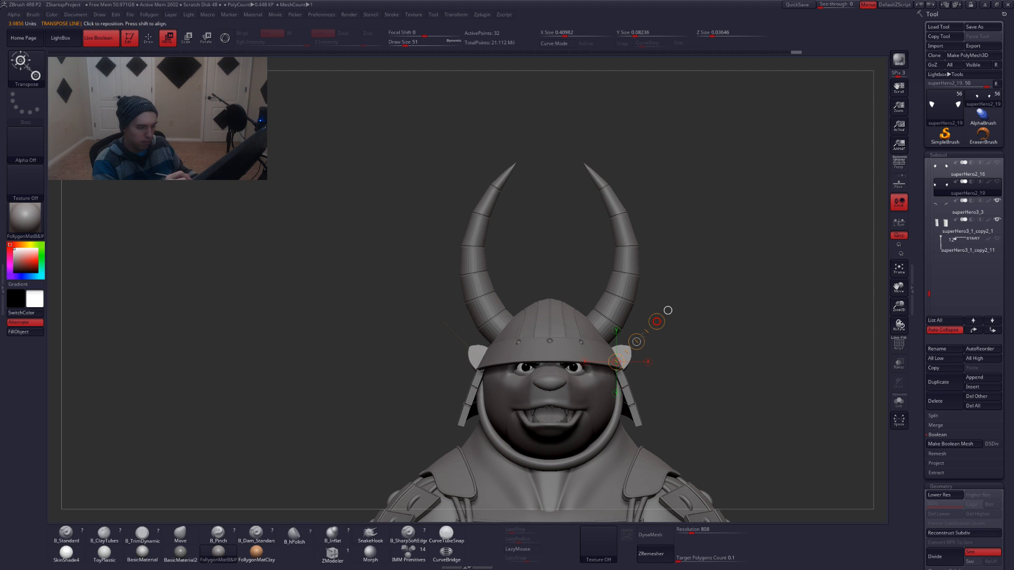
{"action": "key", "text": "q"}
Compare both flap versions on the full character and delete the rounded flaps subtool superHero2_19
{"action": "mouse_move", "coordinate": [676, 403]}
{"action": "left_mouse_down", "text": "alt"}
{"action": "mouse_move", "coordinate": [655, 328]}
{"action": "mouse_move", "coordinate": [617, 276]}
{"action": "left_mouse_up", "text": "alt"}
{"action": "left_click_drag", "start_coordinate": [711, 379], "coordinate": [664, 342], "text": "alt"}
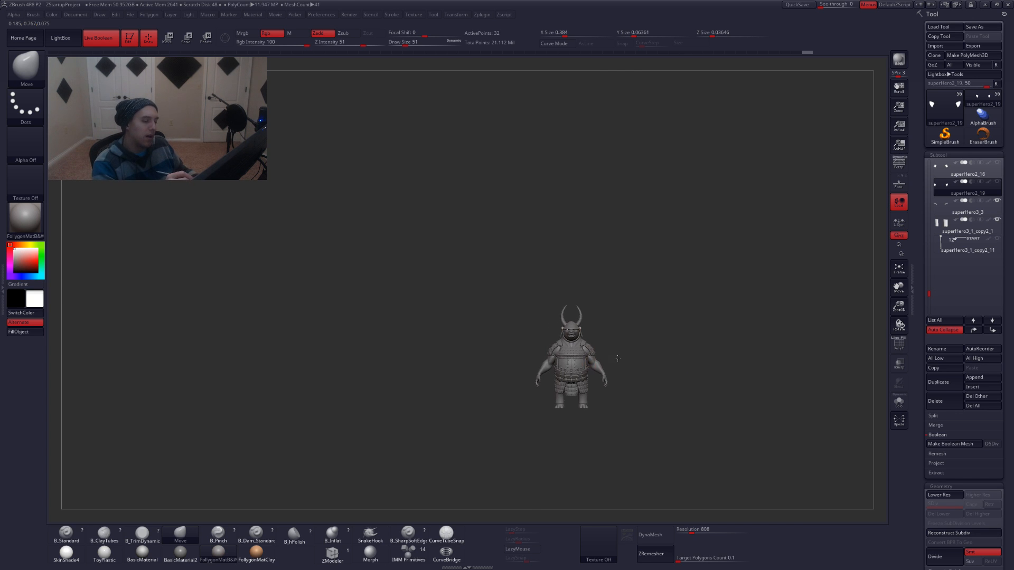
{"action": "key", "text": "f"}
{"action": "mouse_move", "coordinate": [645, 356]}
{"action": "left_mouse_down"}
{"action": "mouse_move", "coordinate": [627, 374]}
{"action": "mouse_move", "coordinate": [632, 354]}
{"action": "left_mouse_up"}
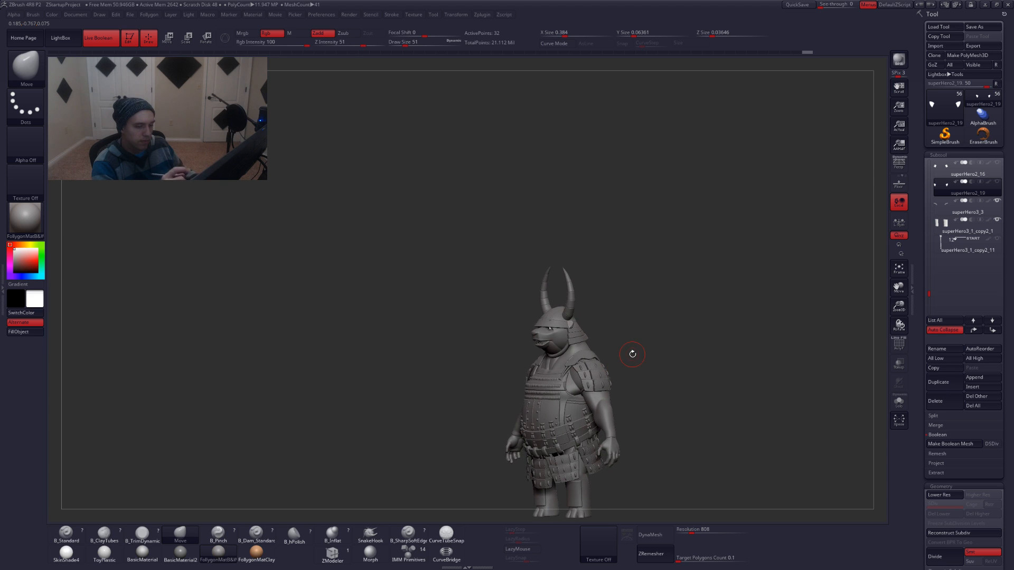
{"action": "left_click_drag", "start_coordinate": [733, 322], "coordinate": [632, 404]}
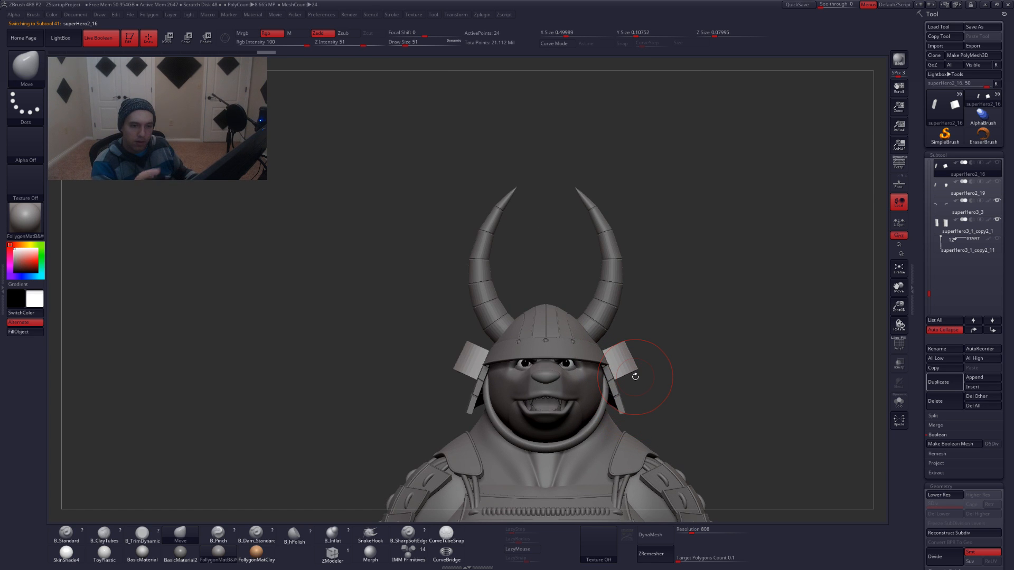
{"action": "left_click", "coordinate": [966, 188]}
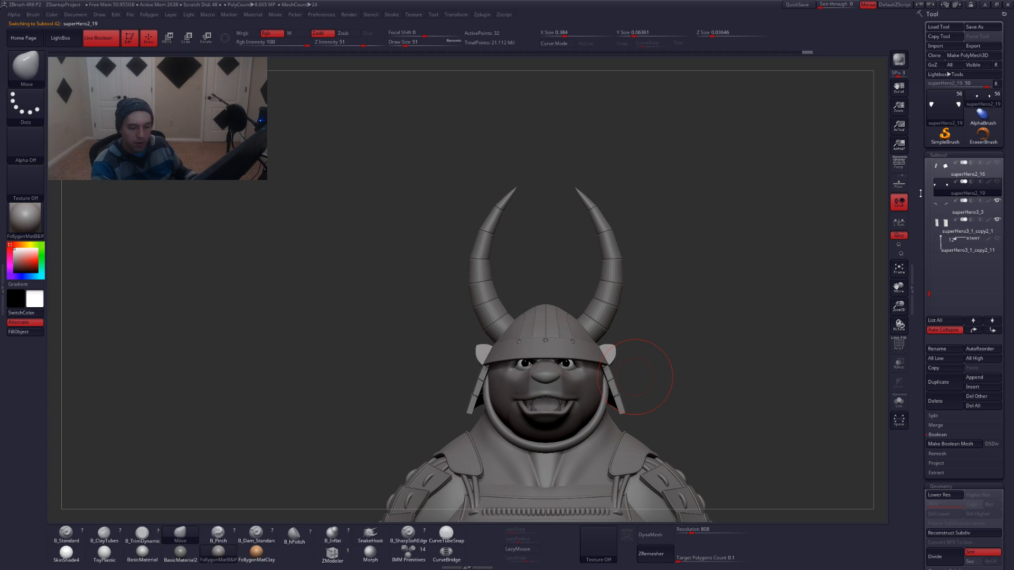
{"action": "left_click", "coordinate": [945, 401]}
{"action": "left_click", "coordinate": [871, 426]}
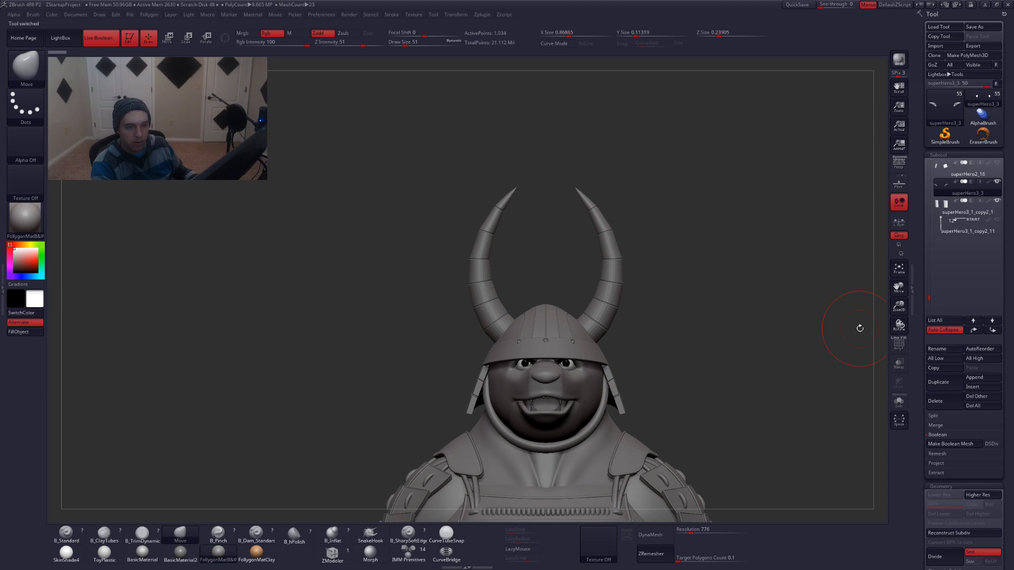
Select the square side plates superHero2_16 and adjust their shape beside the helmet with the Move brush from front and side
{"action": "left_click", "coordinate": [946, 175]}
{"action": "right_click_drag", "start_coordinate": [617, 379], "coordinate": [611, 422], "text": "ctrl"}
{"action": "key", "text": "space"}
{"action": "left_click_drag", "start_coordinate": [578, 388], "coordinate": [585, 388]}
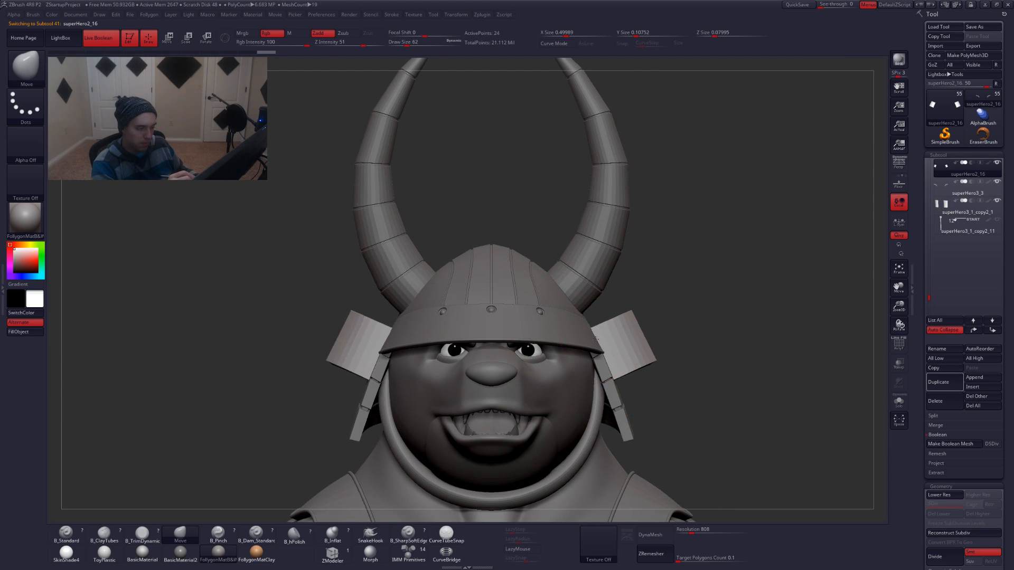
{"action": "right_click_drag", "start_coordinate": [614, 380], "coordinate": [306, 359]}
{"action": "right_click_drag", "start_coordinate": [659, 341], "coordinate": [623, 317]}
{"action": "key", "text": "space"}
{"action": "left_click_drag", "start_coordinate": [636, 314], "coordinate": [623, 314]}
{"action": "mouse_move", "coordinate": [623, 314]}
{"action": "right_mouse_down", "text": "ctrl"}
{"action": "mouse_move", "coordinate": [638, 338]}
{"action": "mouse_move", "coordinate": [635, 324]}
{"action": "mouse_move", "coordinate": [628, 333]}
{"action": "right_mouse_up", "text": "ctrl"}
{"action": "key", "text": "shift+ctrl+s"}
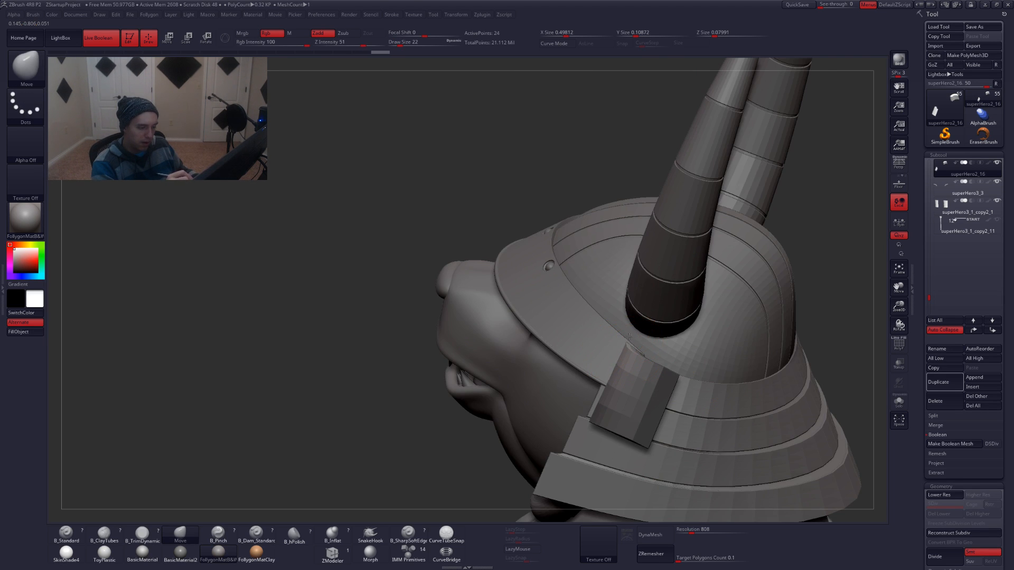
Drop the side plates to their lowest subdivision level, raise it again, and set up a larger Move brush of size 33
{"action": "right_click_drag", "start_coordinate": [634, 314], "coordinate": [657, 325]}
{"action": "key", "text": "shift+d"}
{"action": "key", "text": "shift+d"}
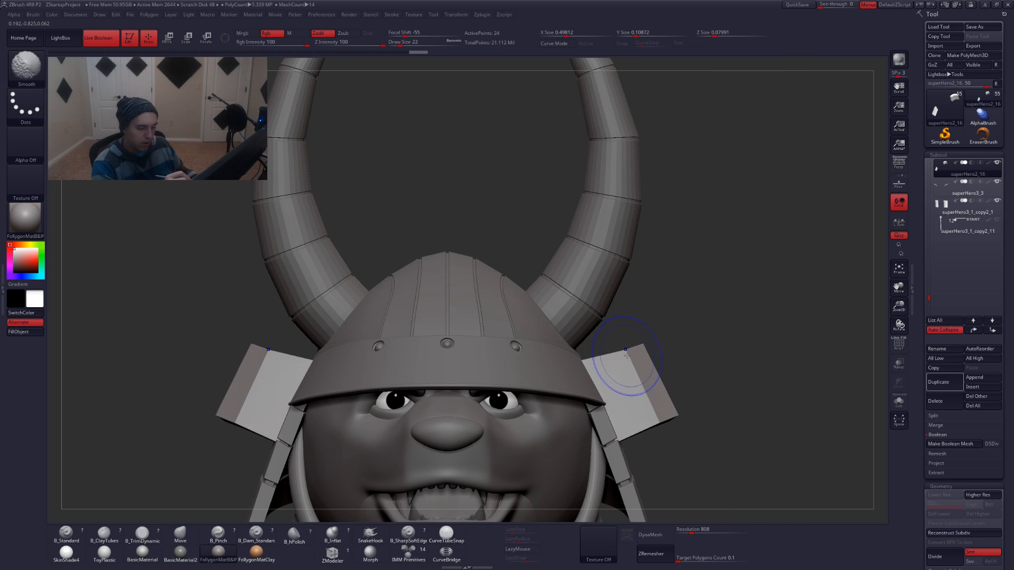
{"action": "key", "text": "d"}
{"action": "right_click_drag", "start_coordinate": [623, 351], "coordinate": [675, 336]}
{"action": "right_click_drag", "start_coordinate": [639, 380], "coordinate": [640, 400]}
{"action": "key", "text": "space"}
{"action": "left_click_drag", "start_coordinate": [643, 394], "coordinate": [646, 393]}
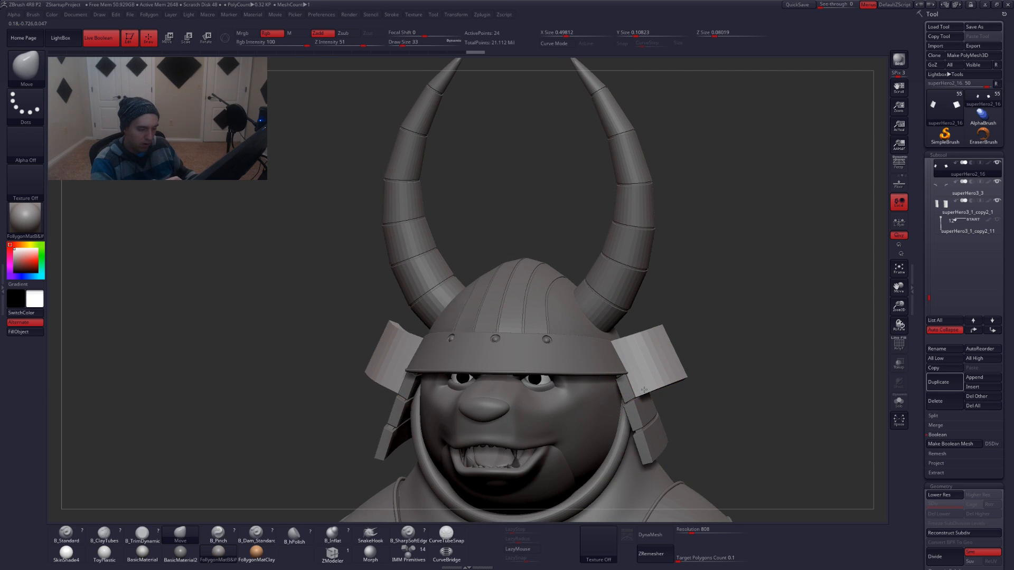
Nudge the outline of the square side plates against the helmet with the Move brush from several angles
{"action": "mouse_move", "coordinate": [658, 396]}
{"action": "right_mouse_down"}
{"action": "mouse_move", "coordinate": [645, 399]}
{"action": "mouse_move", "coordinate": [639, 348]}
{"action": "right_mouse_up"}
{"action": "key", "text": "space"}
{"action": "left_click_drag", "start_coordinate": [639, 366], "coordinate": [635, 365]}
{"action": "right_click_drag", "start_coordinate": [614, 329], "coordinate": [613, 352], "text": "ctrl"}
{"action": "key", "text": "space"}
{"action": "left_click_drag", "start_coordinate": [622, 366], "coordinate": [618, 366]}
{"action": "right_click_drag", "start_coordinate": [615, 349], "coordinate": [684, 358]}
{"action": "key", "text": "space"}
{"action": "left_click_drag", "start_coordinate": [666, 365], "coordinate": [667, 364]}
Isolate the side plates, refine their lower corners with the Move brush at draw size 5, and show the full model again
{"action": "right_click_drag", "start_coordinate": [679, 359], "coordinate": [689, 394], "text": "alt"}
{"action": "key", "text": "alt+s"}
{"action": "key", "text": "space"}
{"action": "left_click_drag", "start_coordinate": [686, 393], "coordinate": [681, 393]}
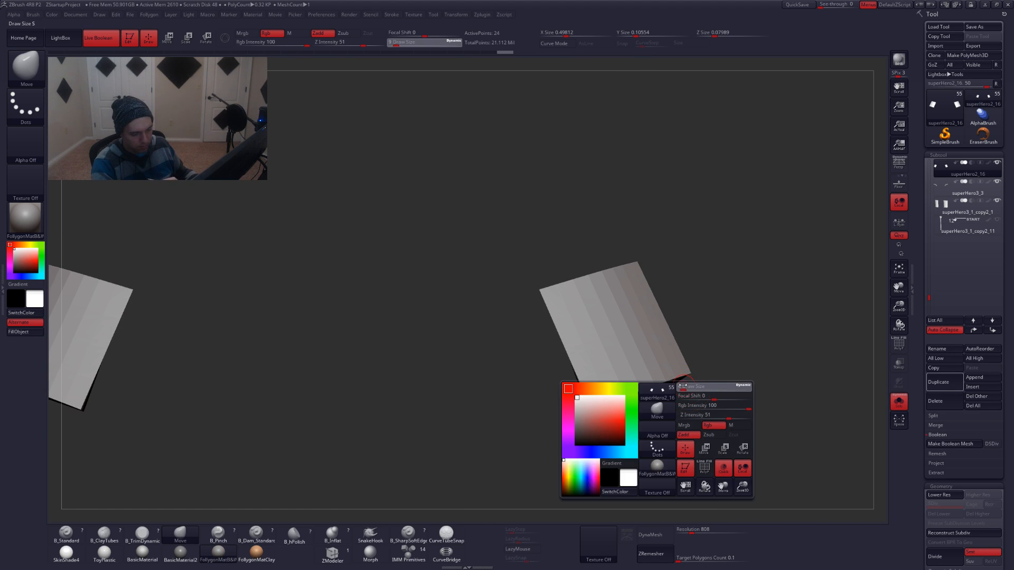
{"action": "mouse_move", "coordinate": [691, 396]}
{"action": "right_mouse_down"}
{"action": "mouse_move", "coordinate": [622, 403]}
{"action": "mouse_move", "coordinate": [687, 375]}
{"action": "mouse_move", "coordinate": [675, 355]}
{"action": "mouse_move", "coordinate": [665, 393]}
{"action": "mouse_move", "coordinate": [724, 346]}
{"action": "right_mouse_up"}
{"action": "key", "text": "alt+s"}
{"action": "key", "text": "space"}
{"action": "left_click", "coordinate": [668, 391]}
{"action": "right_click_drag", "start_coordinate": [723, 346], "coordinate": [605, 317], "text": "alt"}
{"action": "right_click_drag", "start_coordinate": [605, 317], "coordinate": [604, 364], "text": "ctrl"}
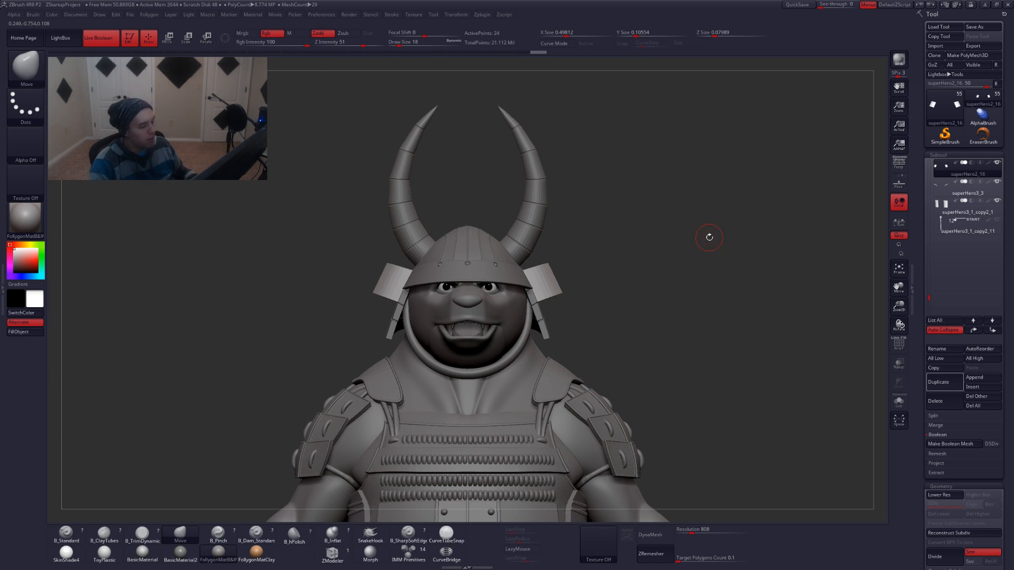
Turn on perspective, make the eye spheres the active subtool, and examine the whole armoured character with its square helmet plates
{"action": "key", "text": "ctrl+shift+f"}
{"action": "mouse_move", "coordinate": [588, 192]}
{"action": "right_mouse_down", "text": "alt"}
{"action": "mouse_move", "coordinate": [636, 201]}
{"action": "mouse_move", "coordinate": [620, 206]}
{"action": "right_mouse_up", "text": "alt"}
{"action": "left_click", "coordinate": [899, 168]}
{"action": "right_click_drag", "start_coordinate": [601, 274], "coordinate": [601, 231], "text": "alt"}
{"action": "right_click_drag", "start_coordinate": [624, 277], "coordinate": [619, 312], "text": "ctrl"}
{"action": "mouse_move", "coordinate": [556, 317]}
{"action": "right_mouse_down"}
{"action": "mouse_move", "coordinate": [623, 320]}
{"action": "mouse_move", "coordinate": [461, 318]}
{"action": "mouse_move", "coordinate": [531, 307]}
{"action": "mouse_move", "coordinate": [512, 307]}
{"action": "right_mouse_up"}
{"action": "right_click_drag", "start_coordinate": [604, 323], "coordinate": [464, 313], "text": "alt"}
{"action": "right_click", "coordinate": [663, 236], "text": "ctrl+shift"}
{"action": "right_click_drag", "start_coordinate": [669, 197], "coordinate": [678, 203]}
{"action": "left_click", "coordinate": [502, 212], "text": "alt"}
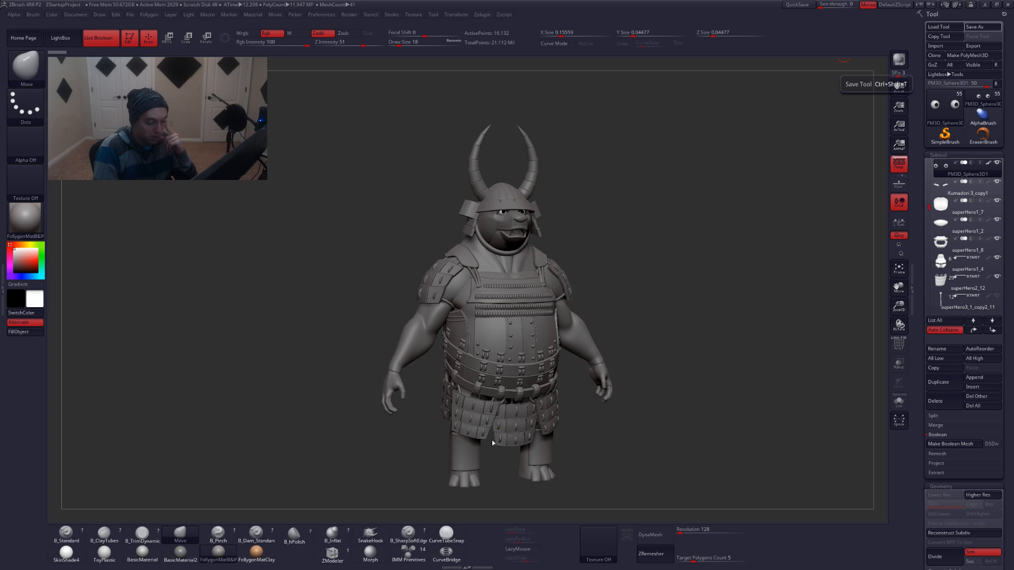
{"action": "left_click_drag", "start_coordinate": [391, 370], "coordinate": [336, 354]}
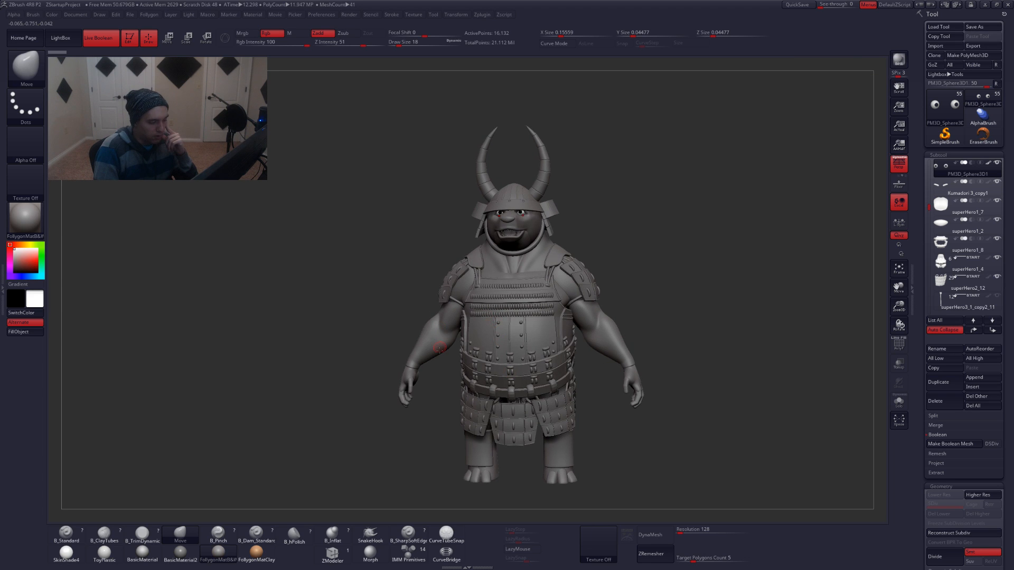